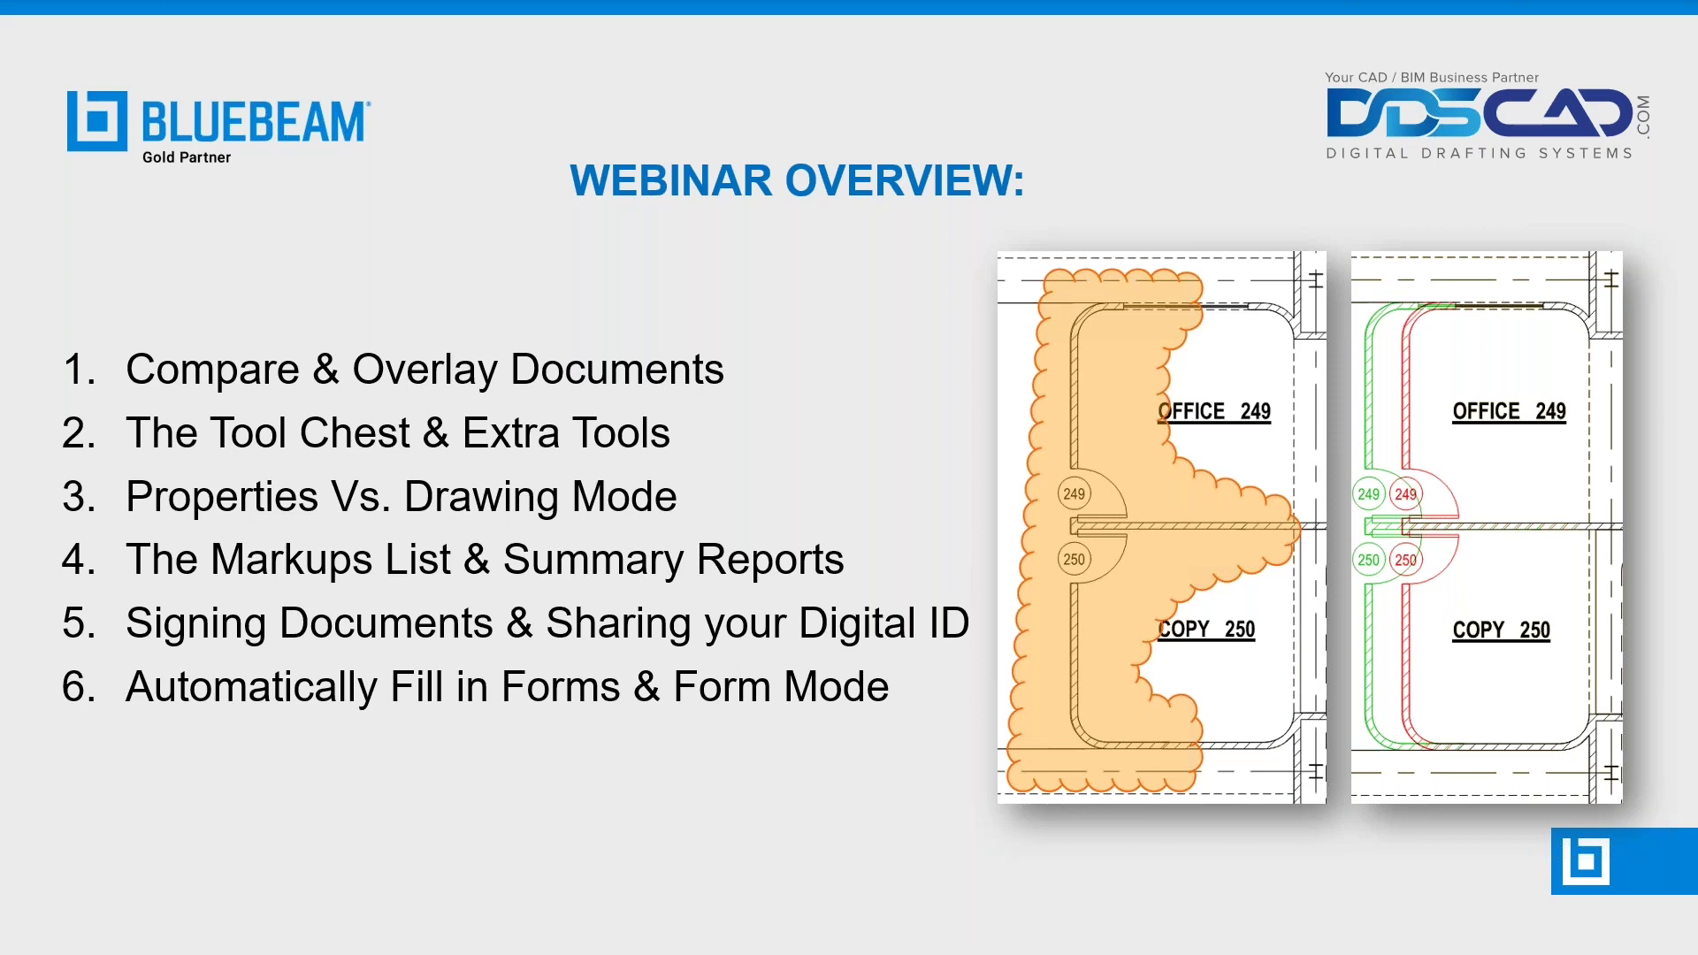
- Switch from PowerPoint to the Example Floor Plan_AR drawing in Bluebeam Revu
key(alt+Tab)
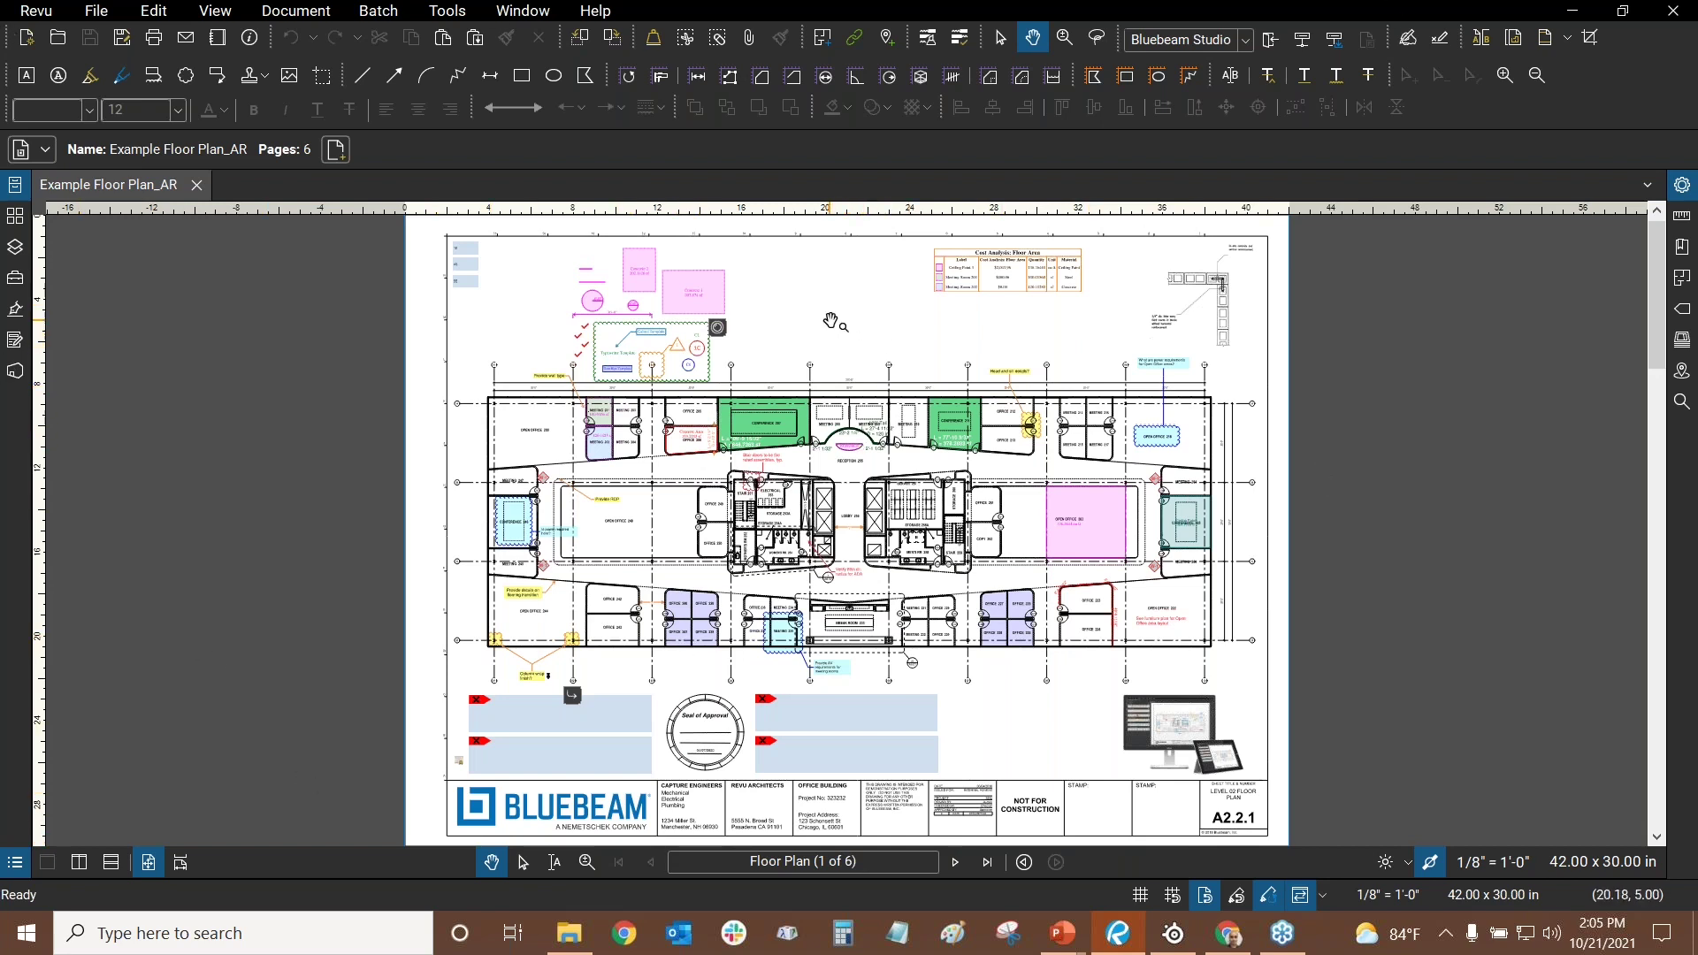
click(44, 18)
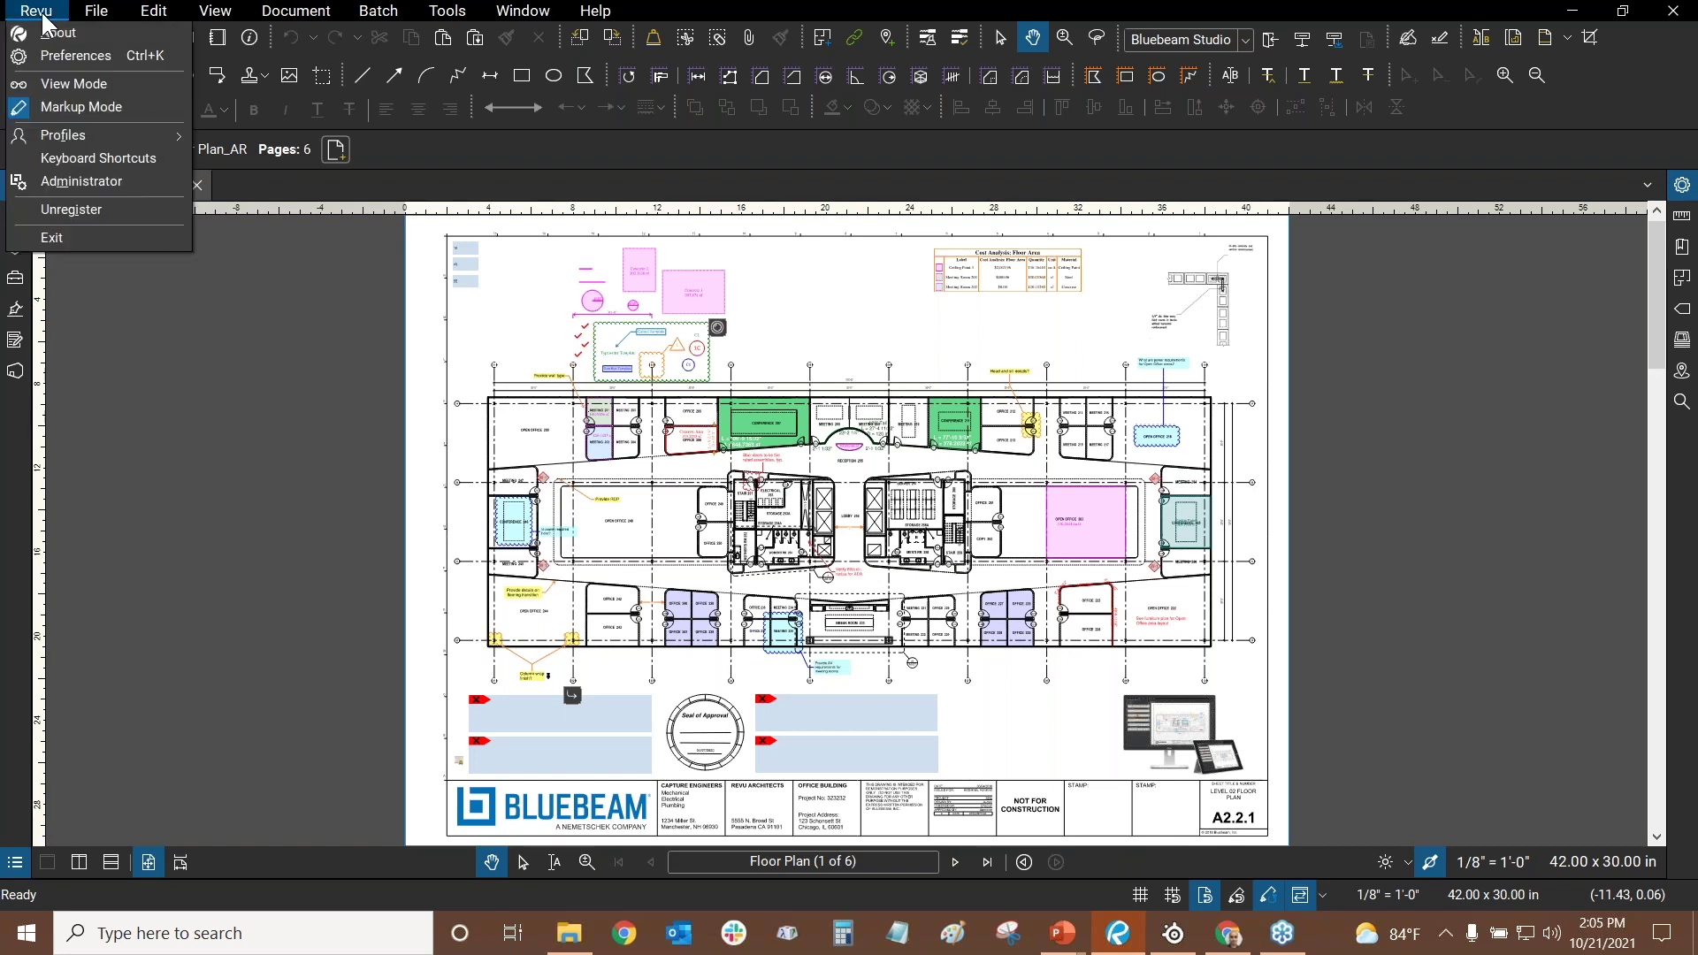
mouse_move(67, 134)
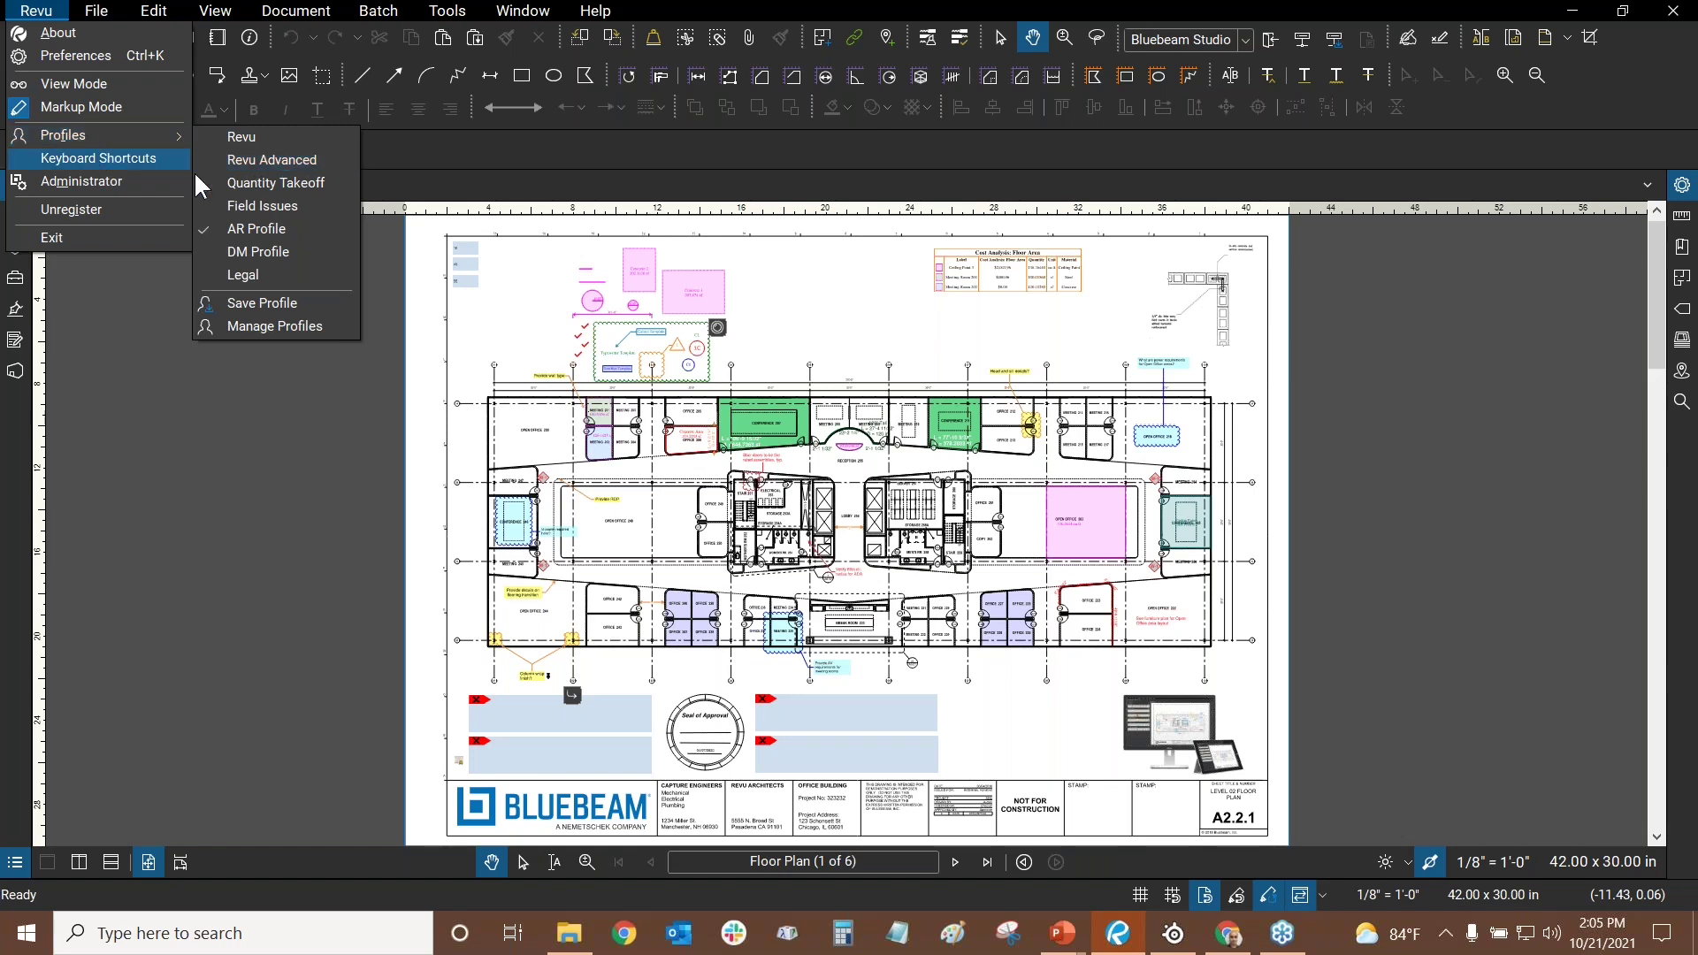
click(253, 325)
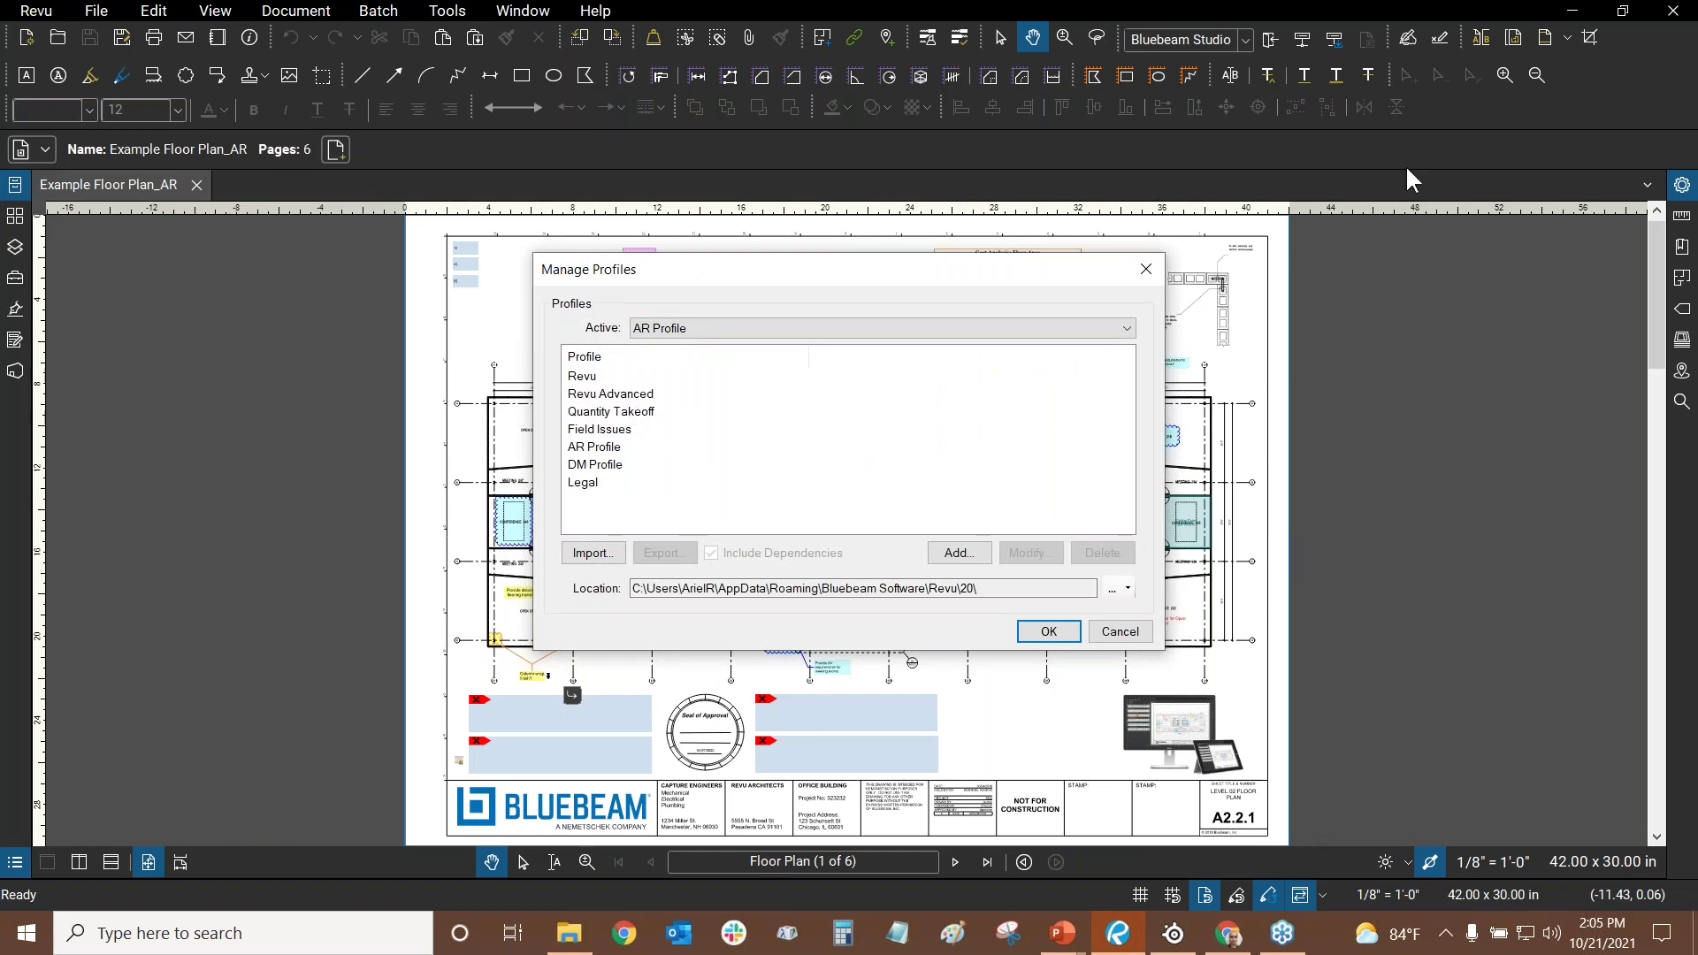
click(600, 395)
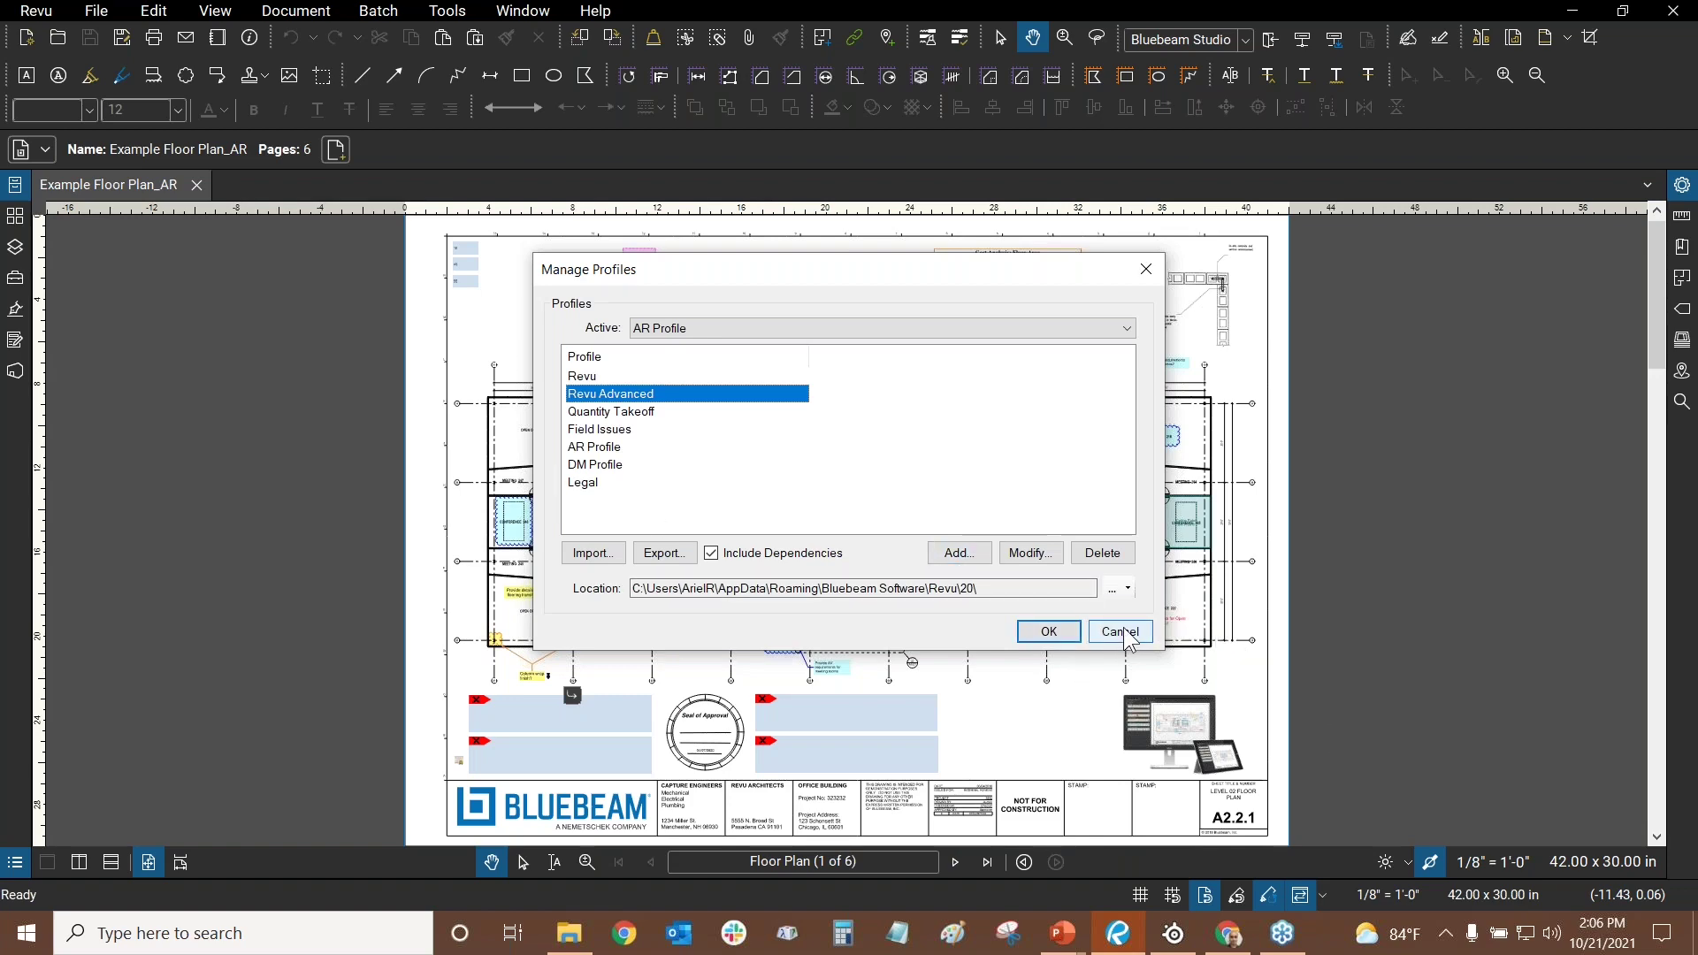
click(1120, 631)
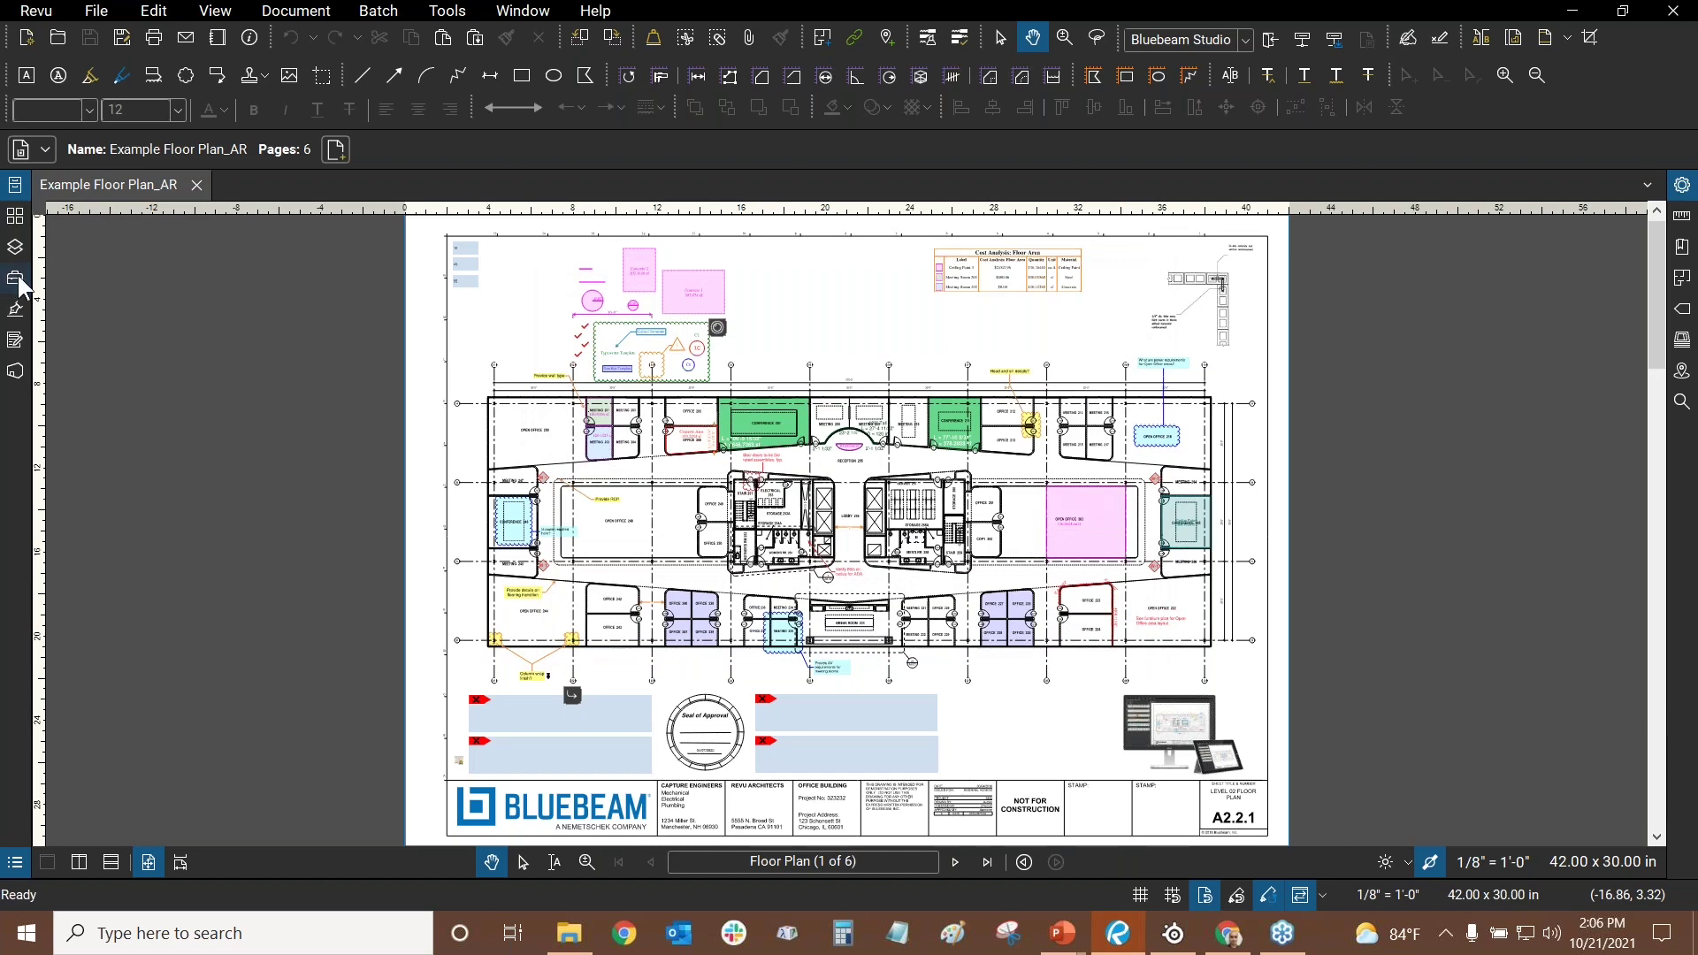
click(15, 280)
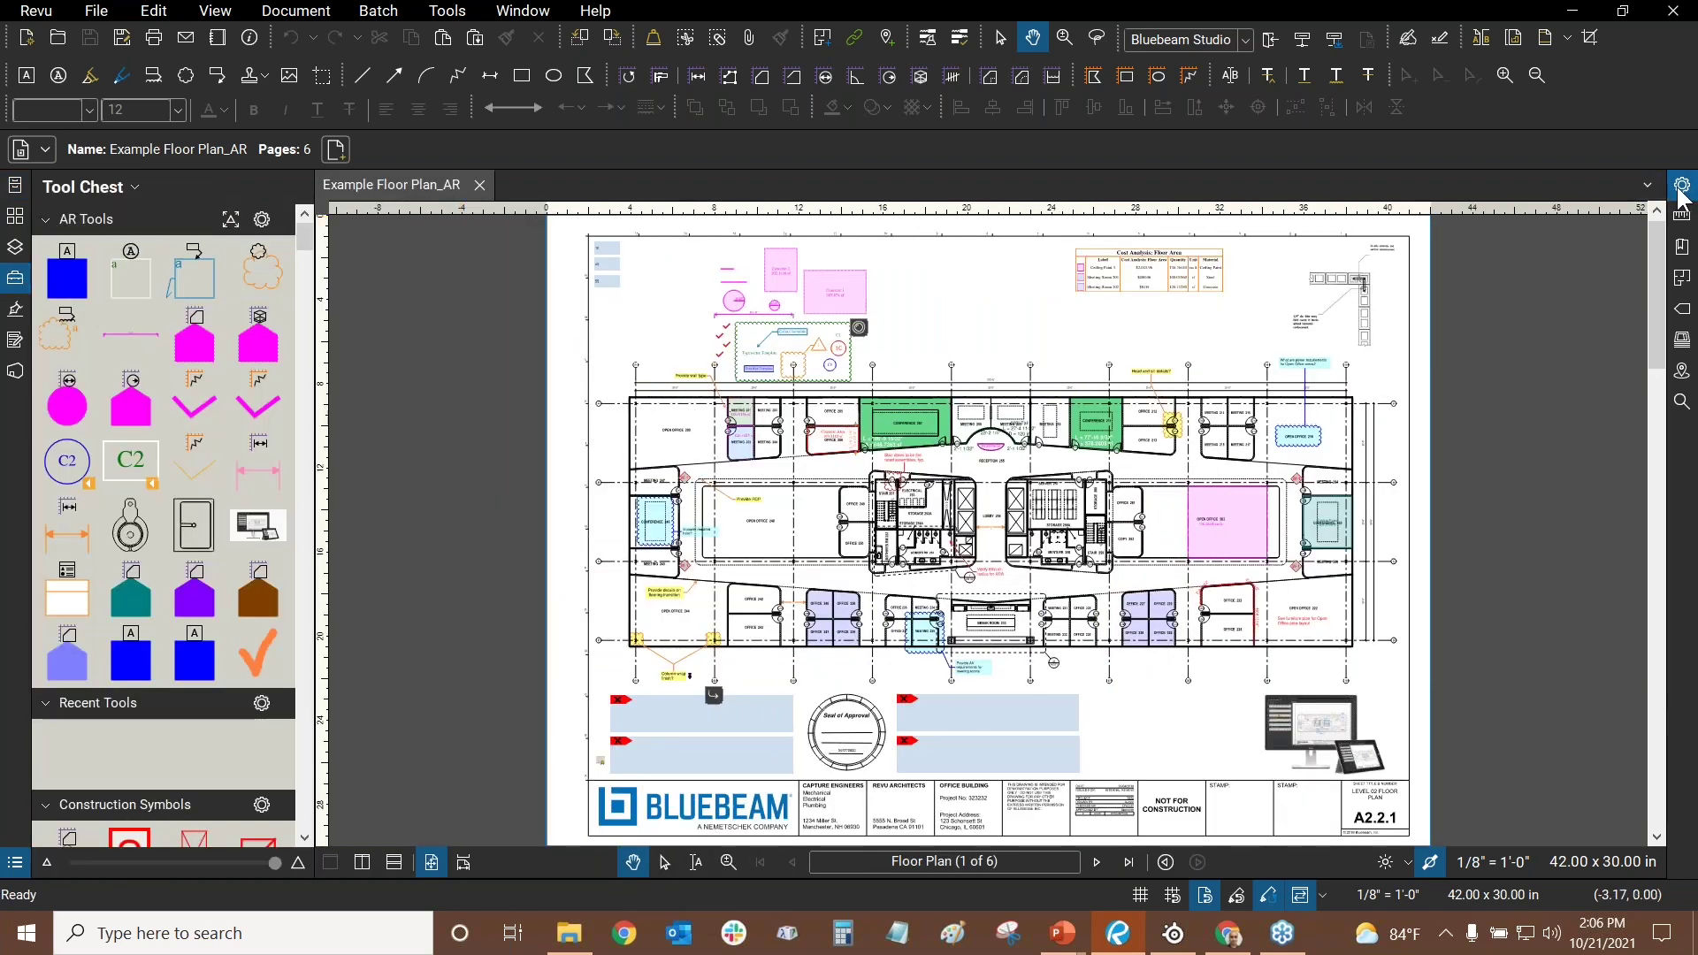
click(1683, 185)
drag(1106, 243, 1316, 244)
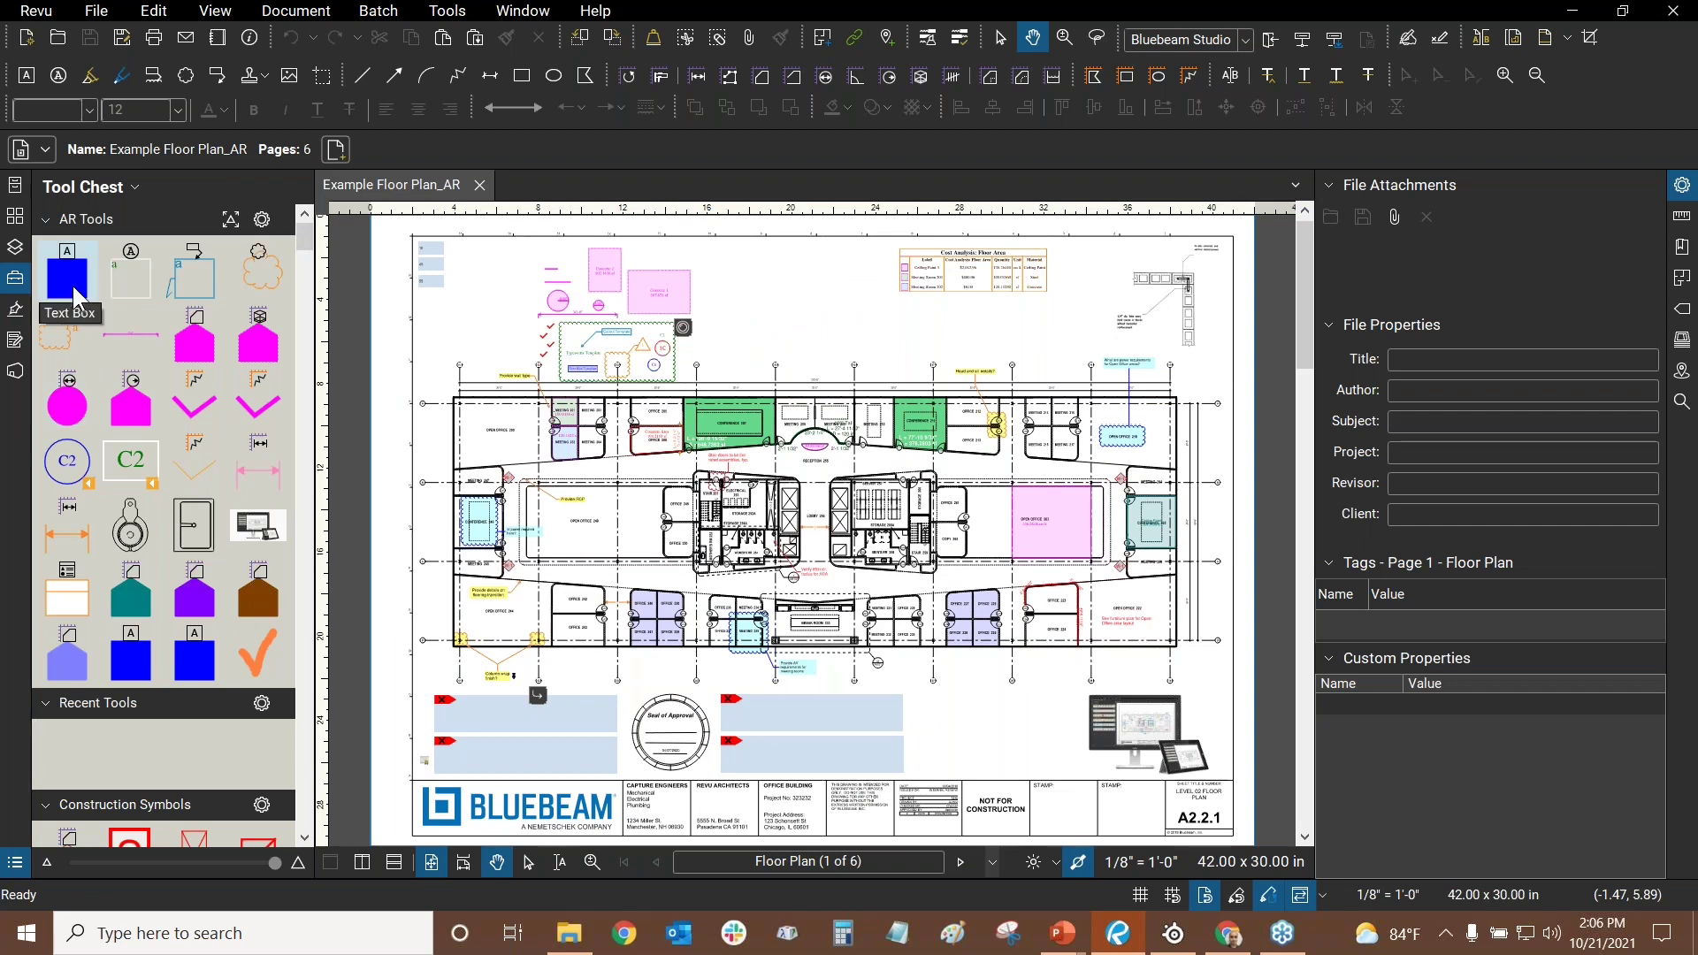
click(72, 285)
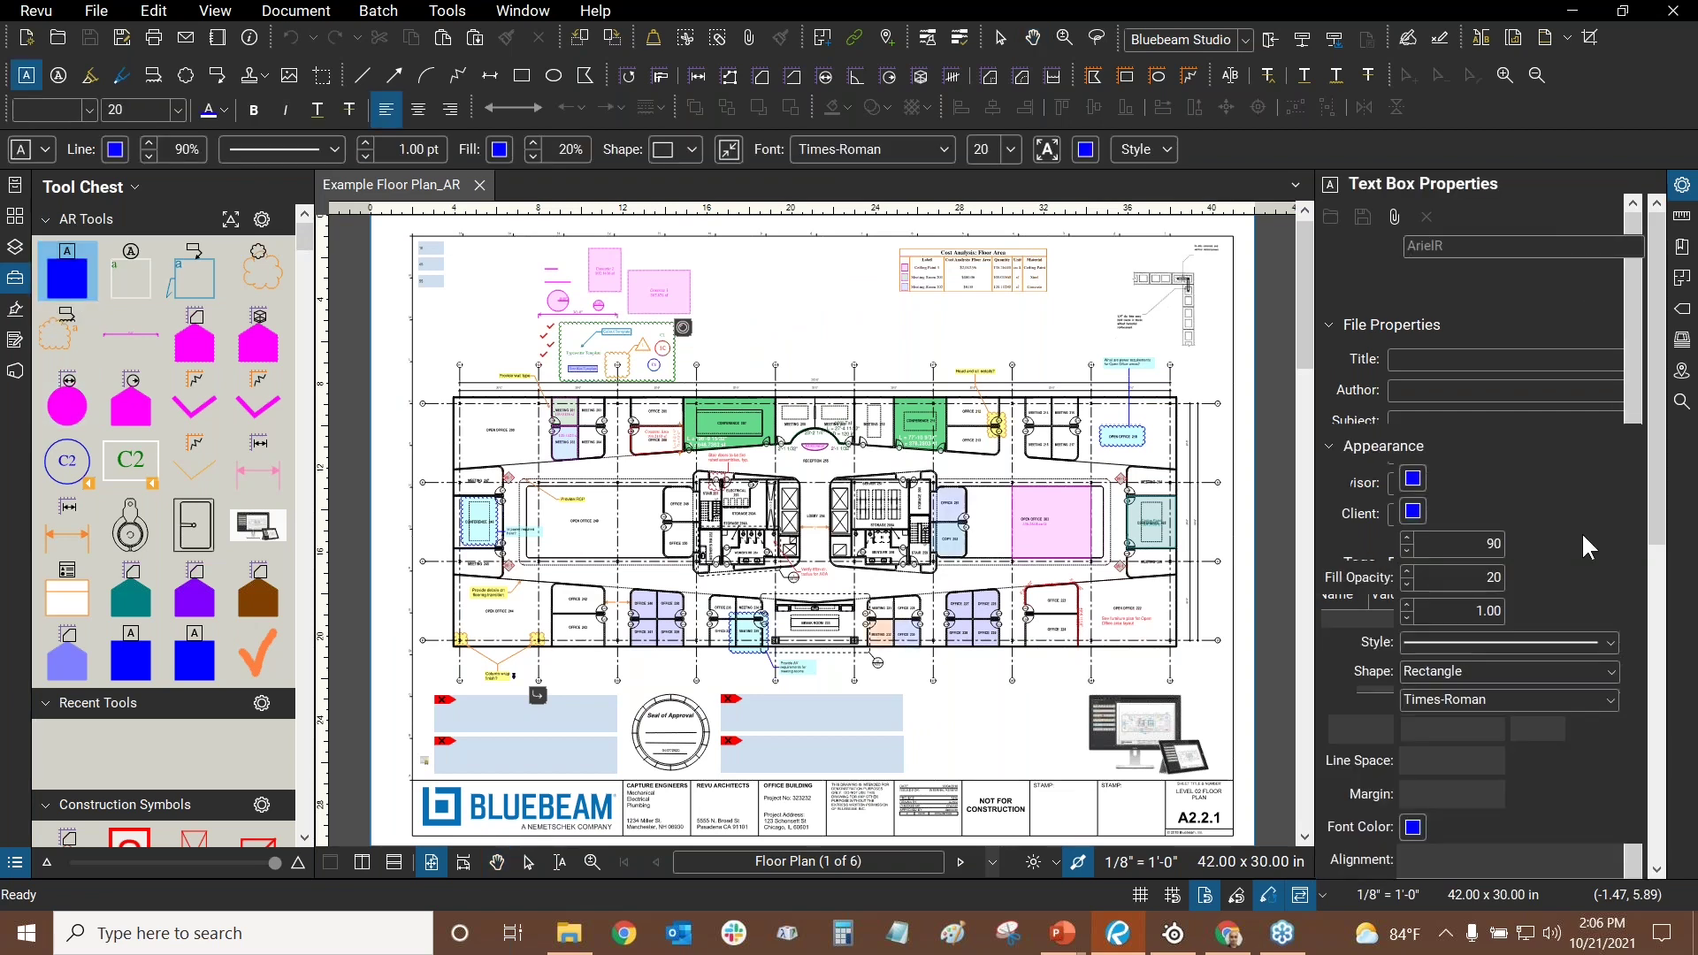
key(Escape)
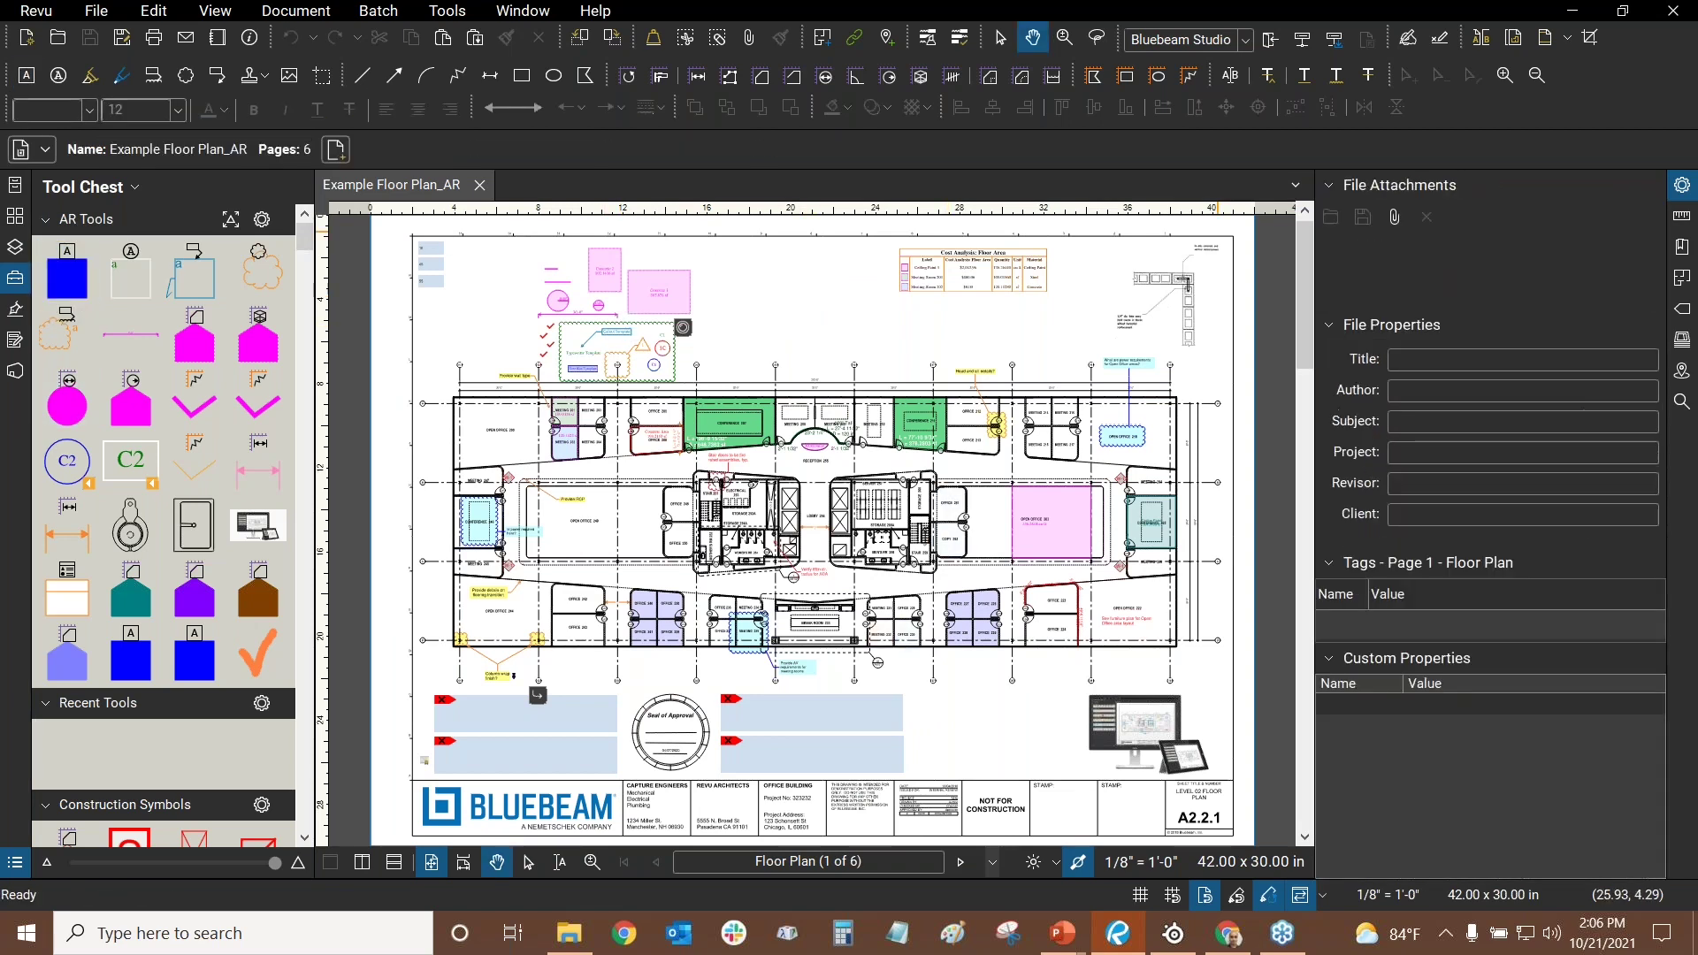
click(1682, 184)
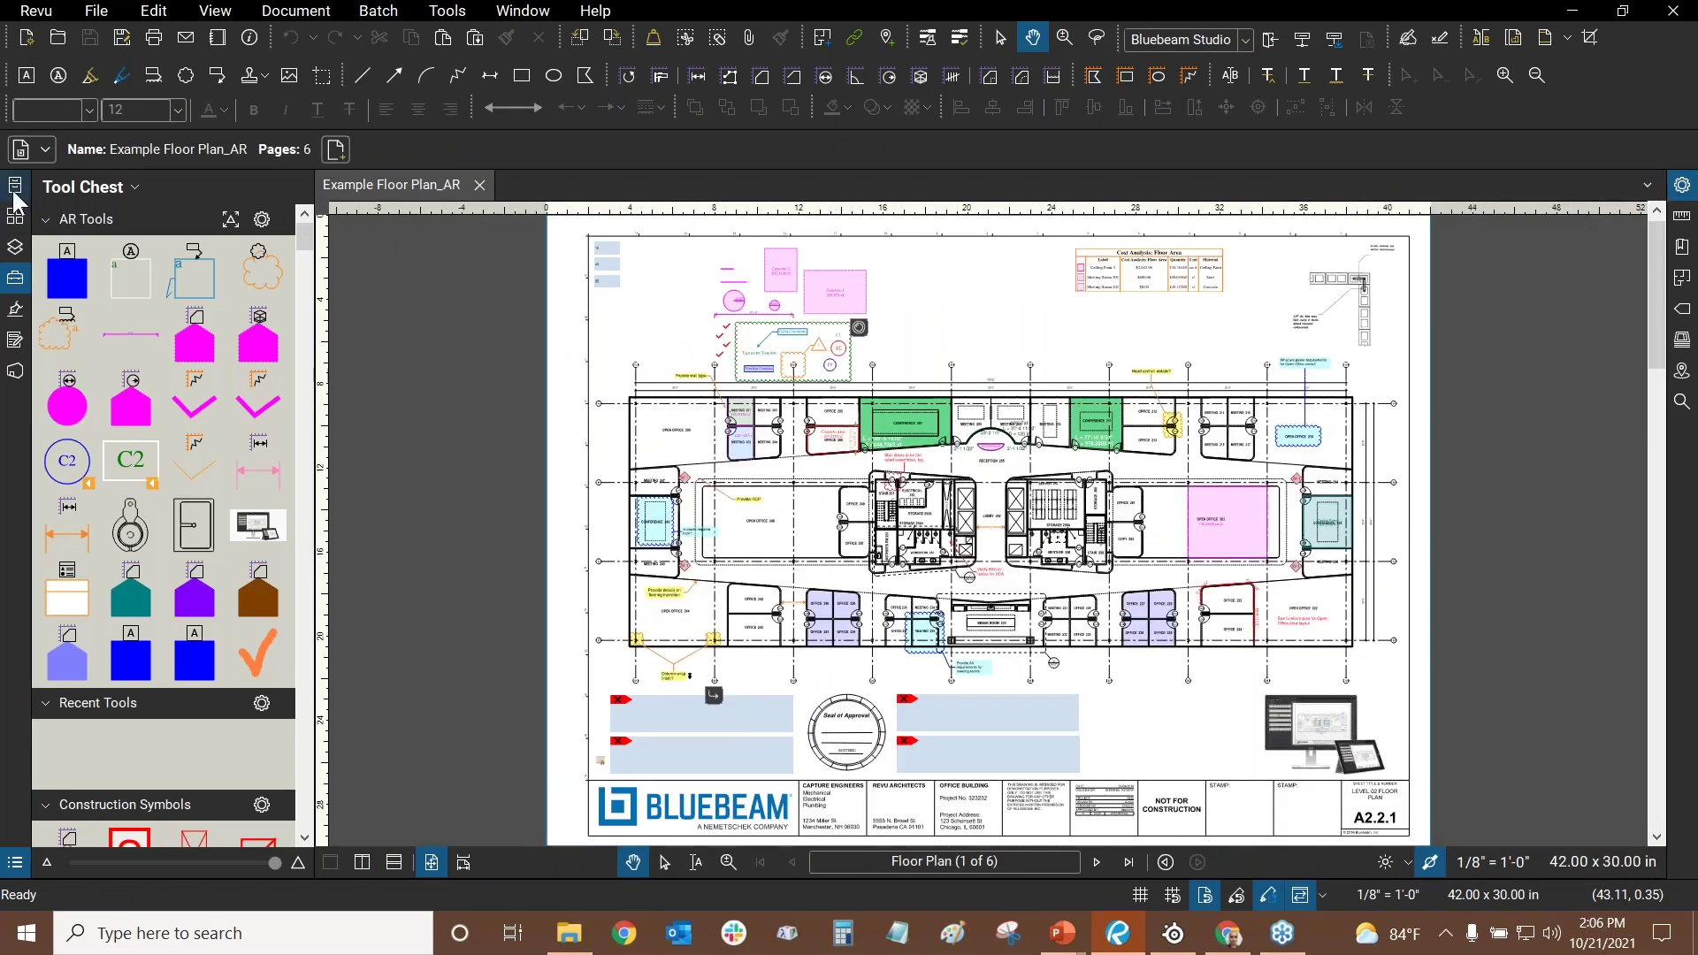
click(14, 189)
click(15, 189)
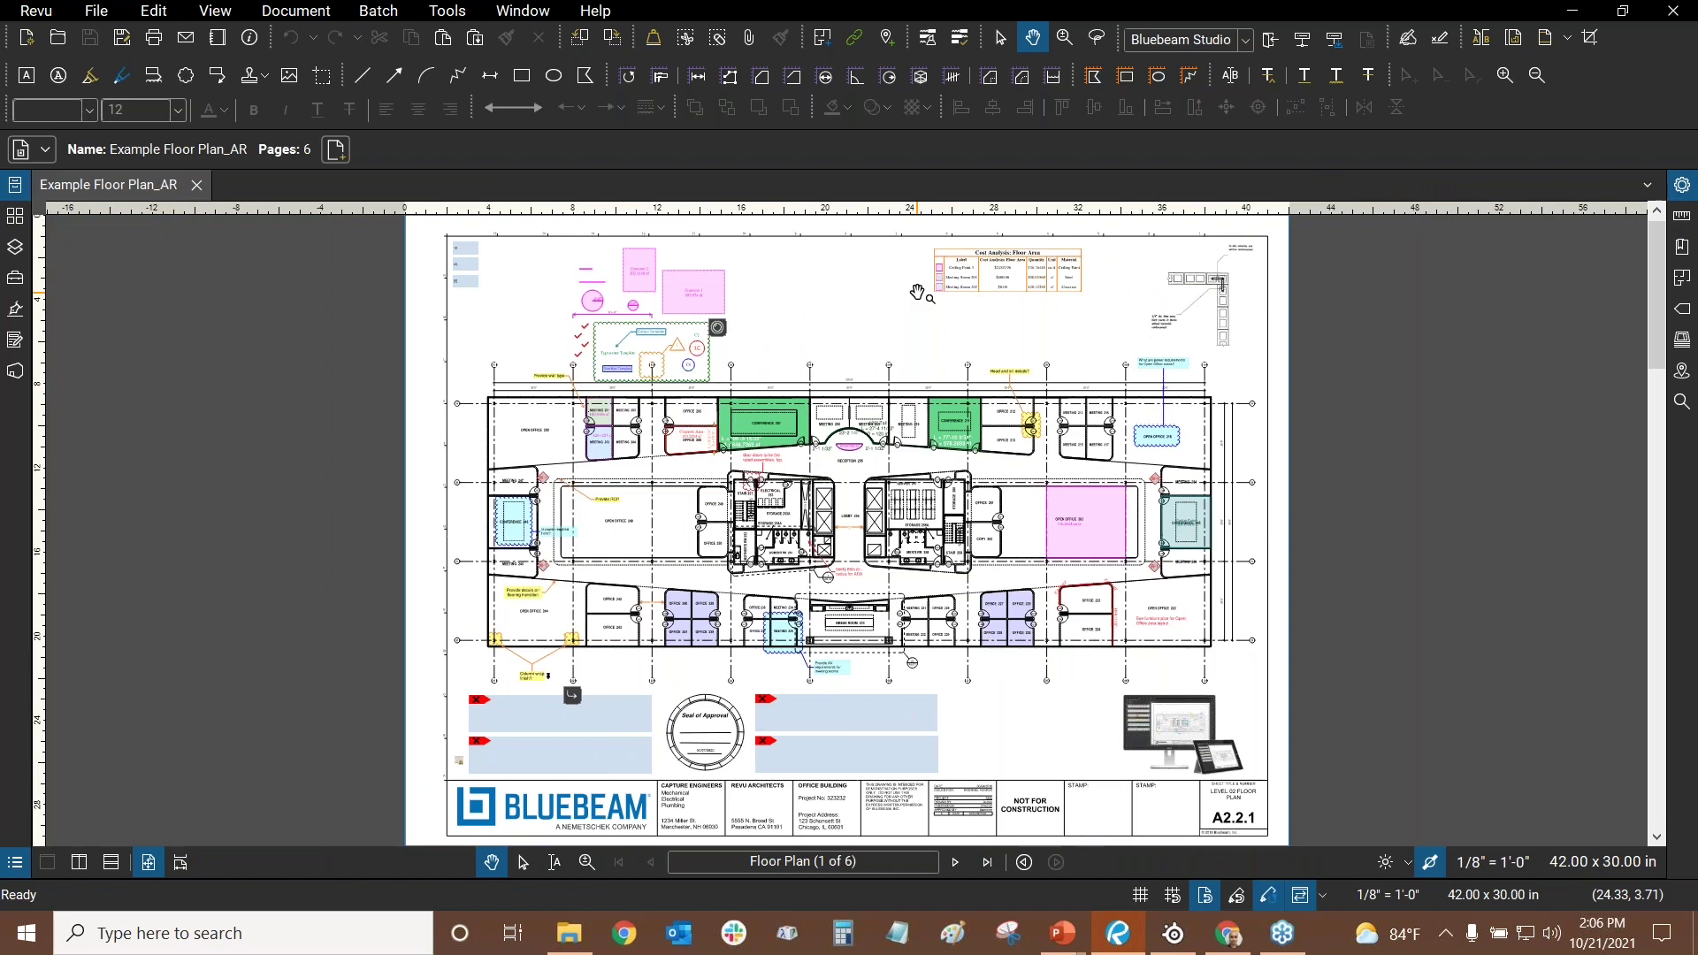
- Show the page thumbnails and view pages 2 and 3, the two Level 02 plans
click(15, 216)
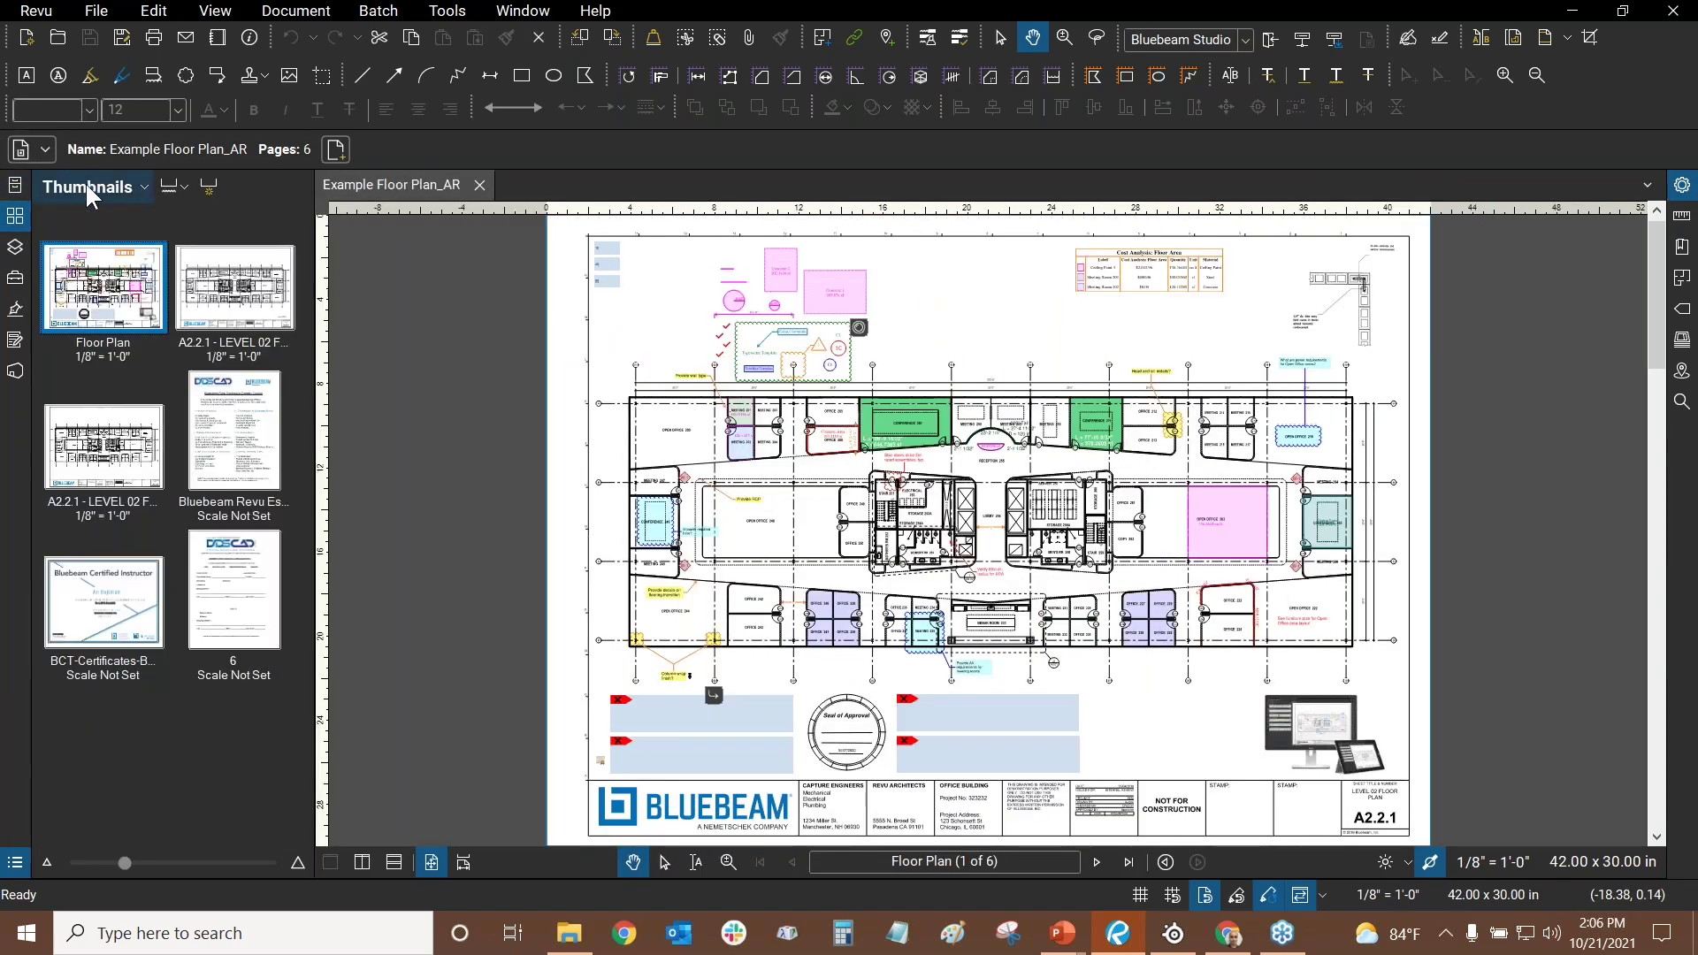
click(228, 301)
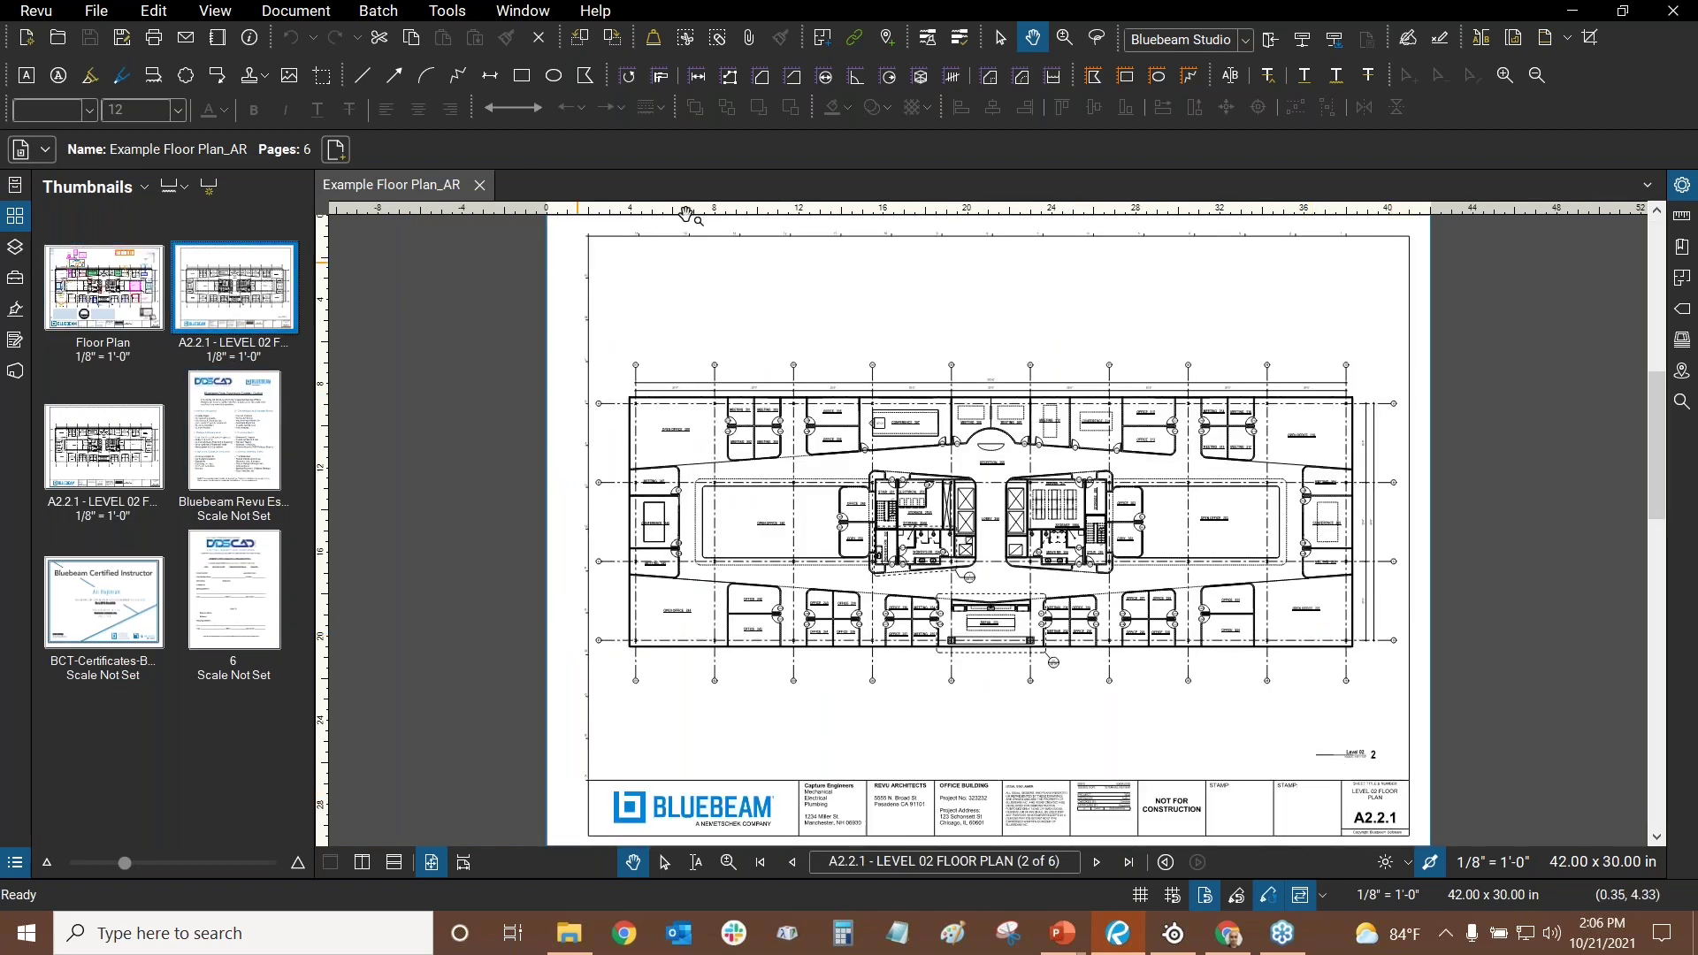
scroll(982, 554, up, 2)
scroll(983, 555, up, 2)
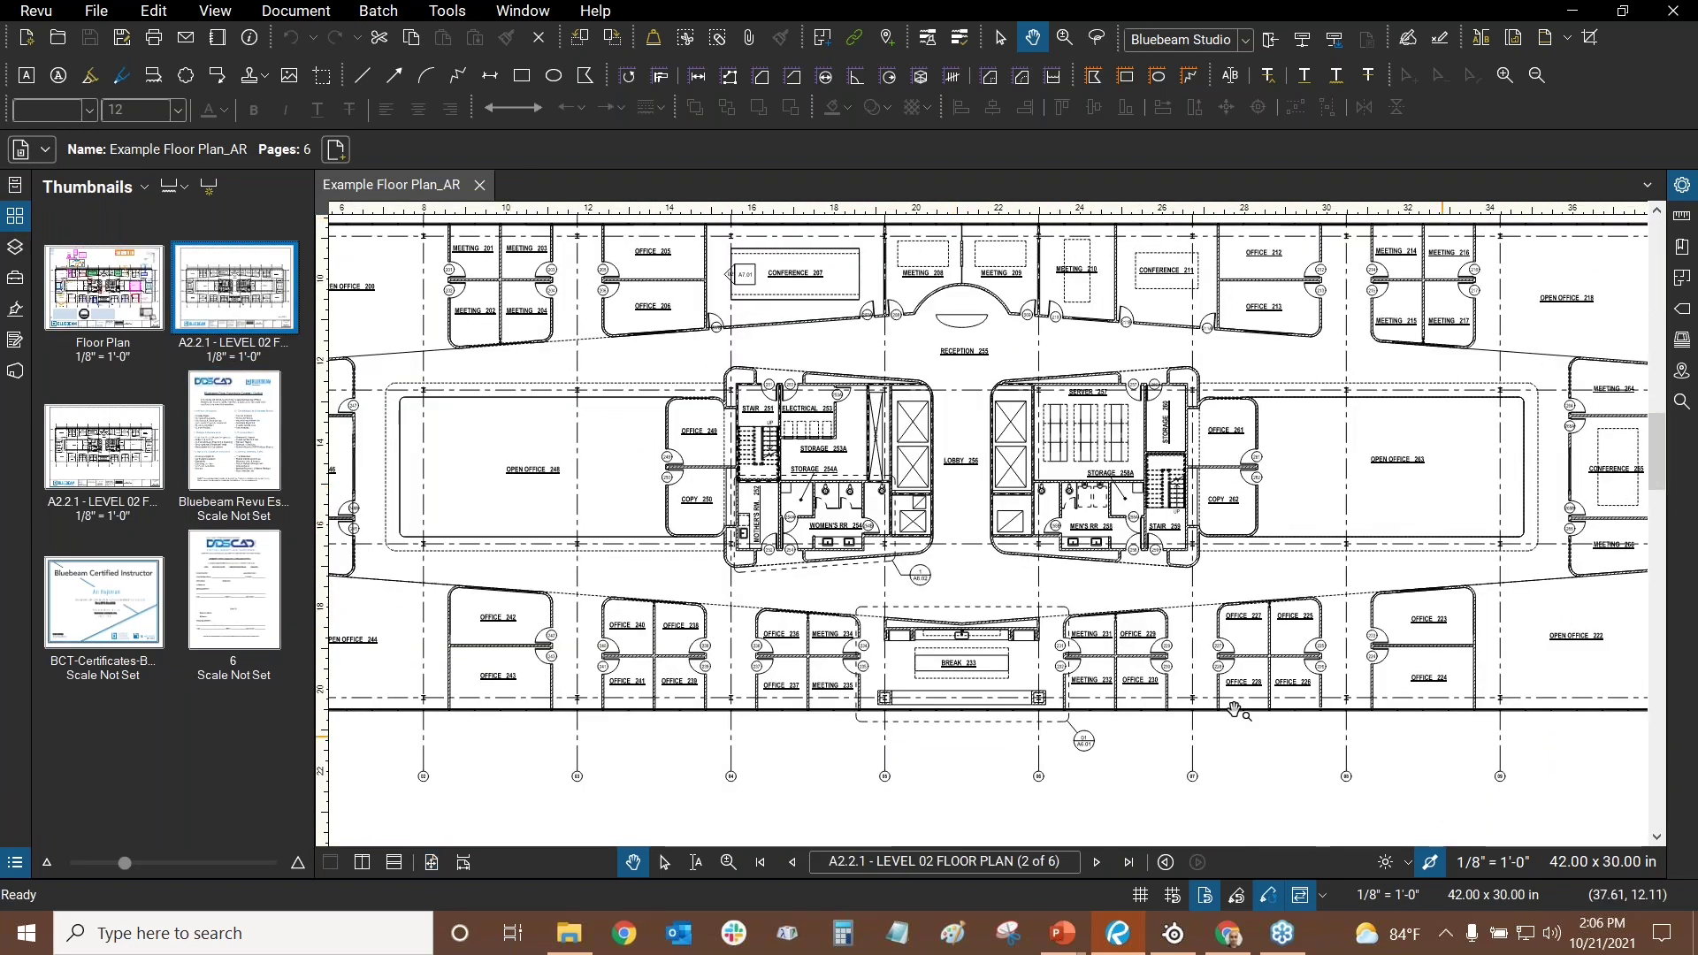
click(93, 473)
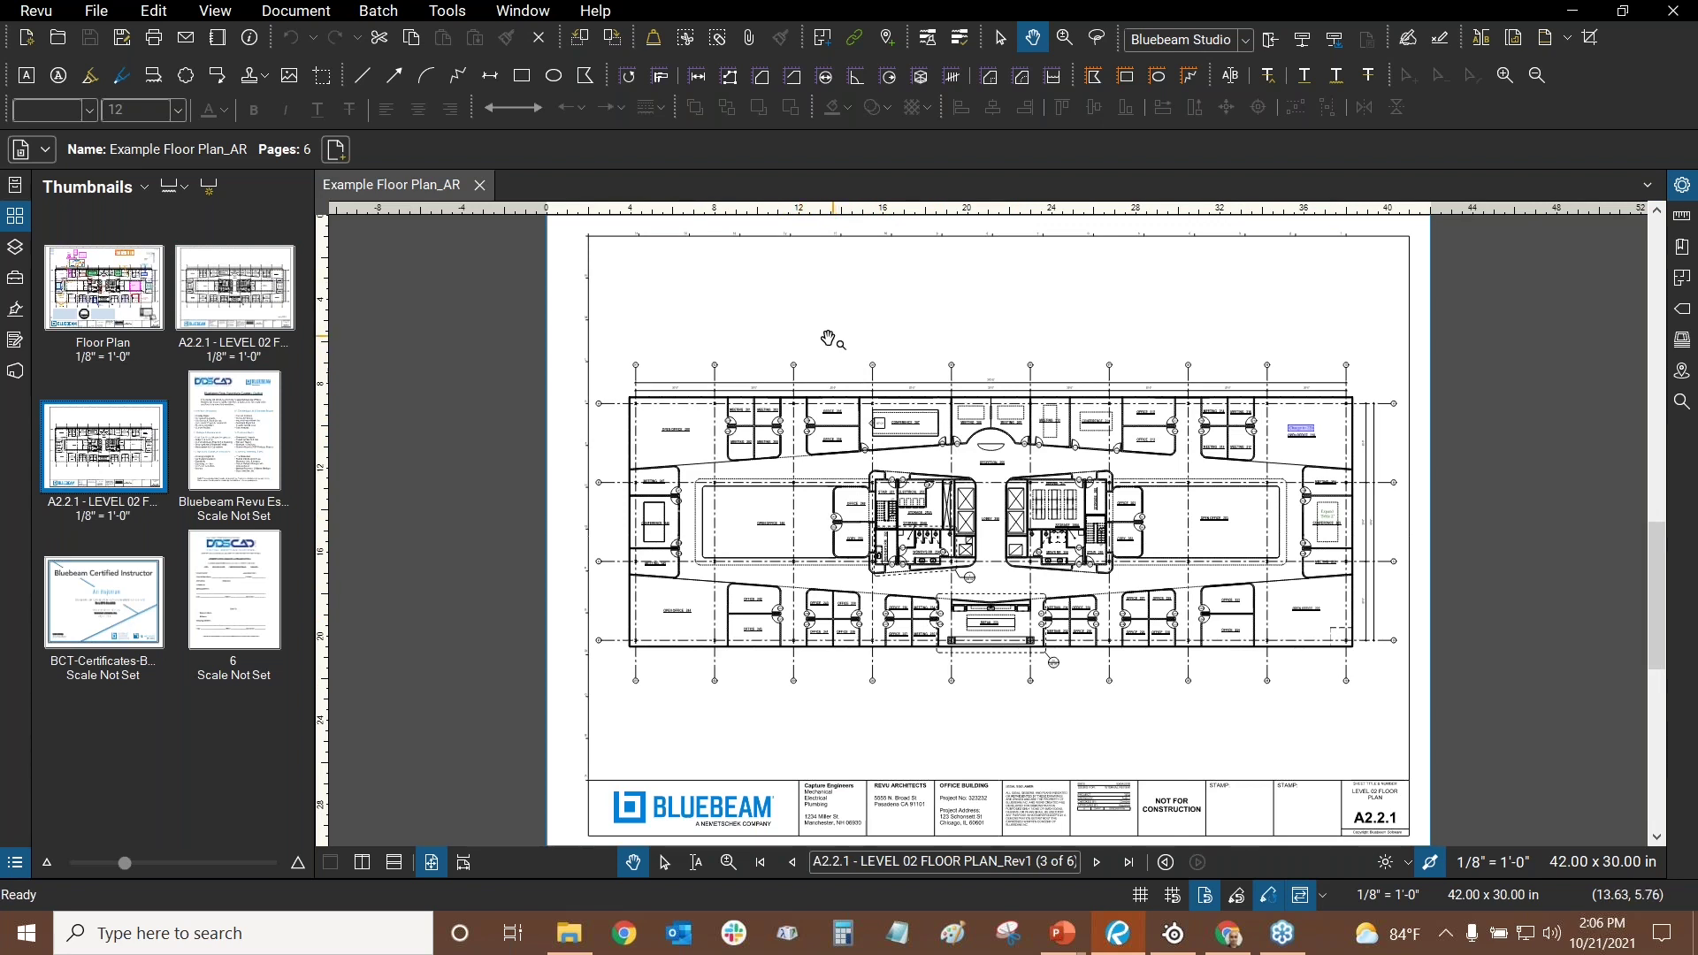
- Return to page 1, the marked-up Floor Plan, and bring up the Document menu
click(104, 288)
click(299, 14)
click(301, 14)
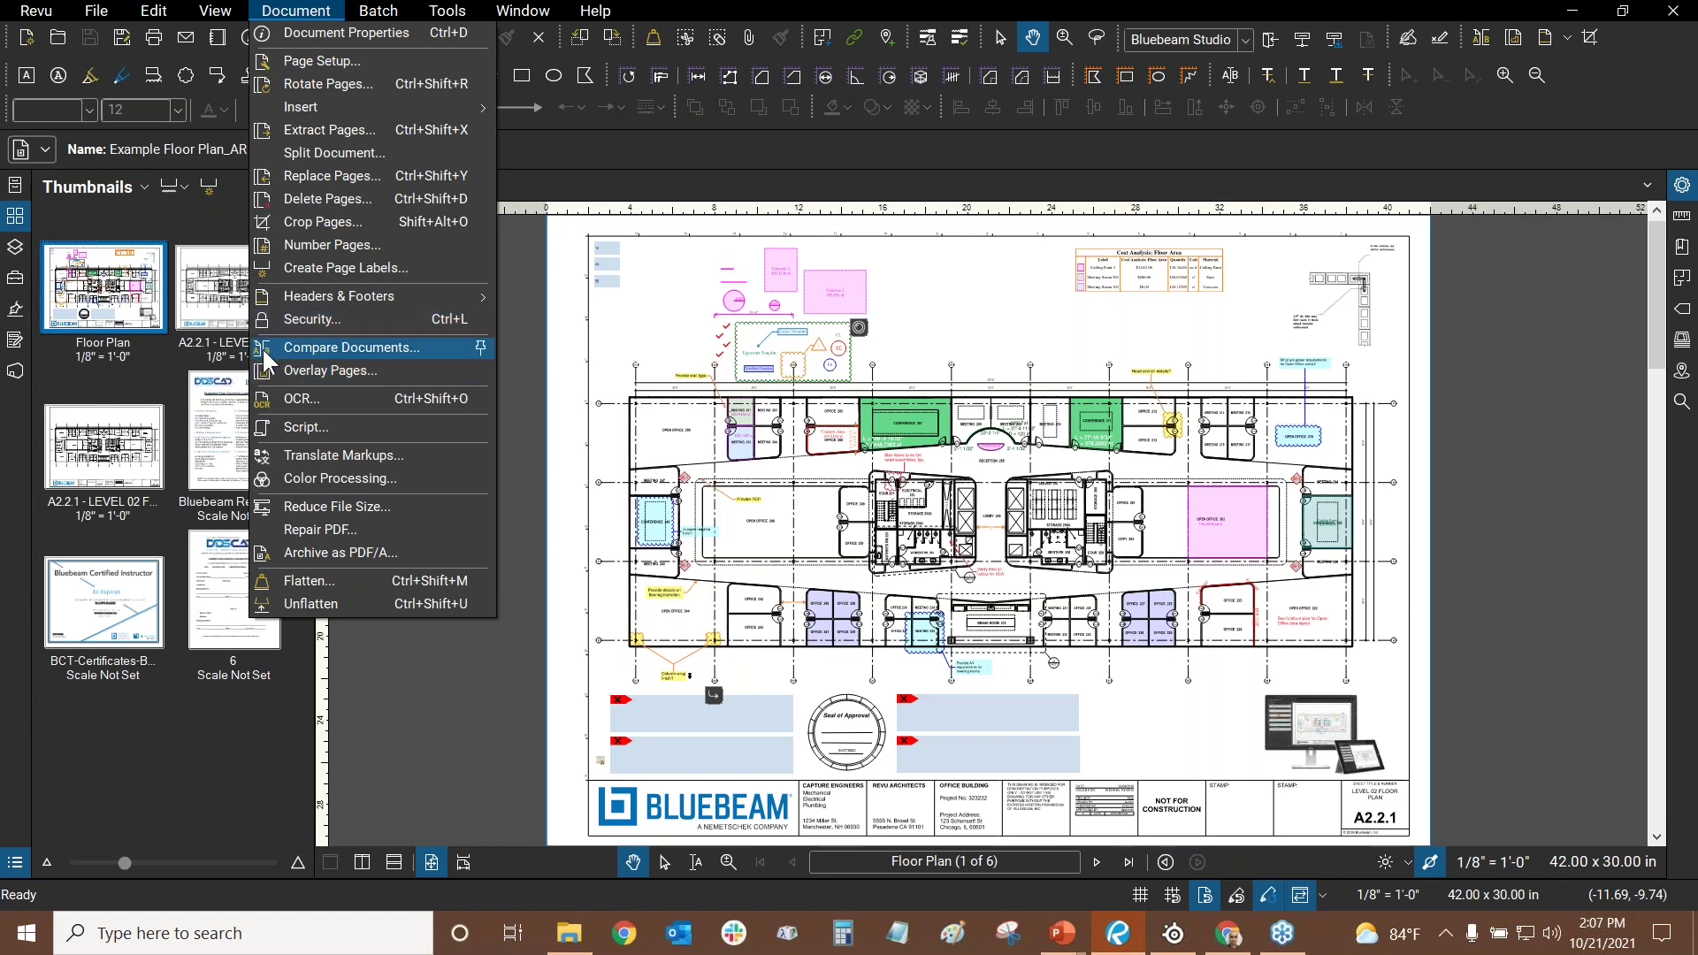
- Dismiss the Document menu and bring up the Compare Documents dialog
click(853, 147)
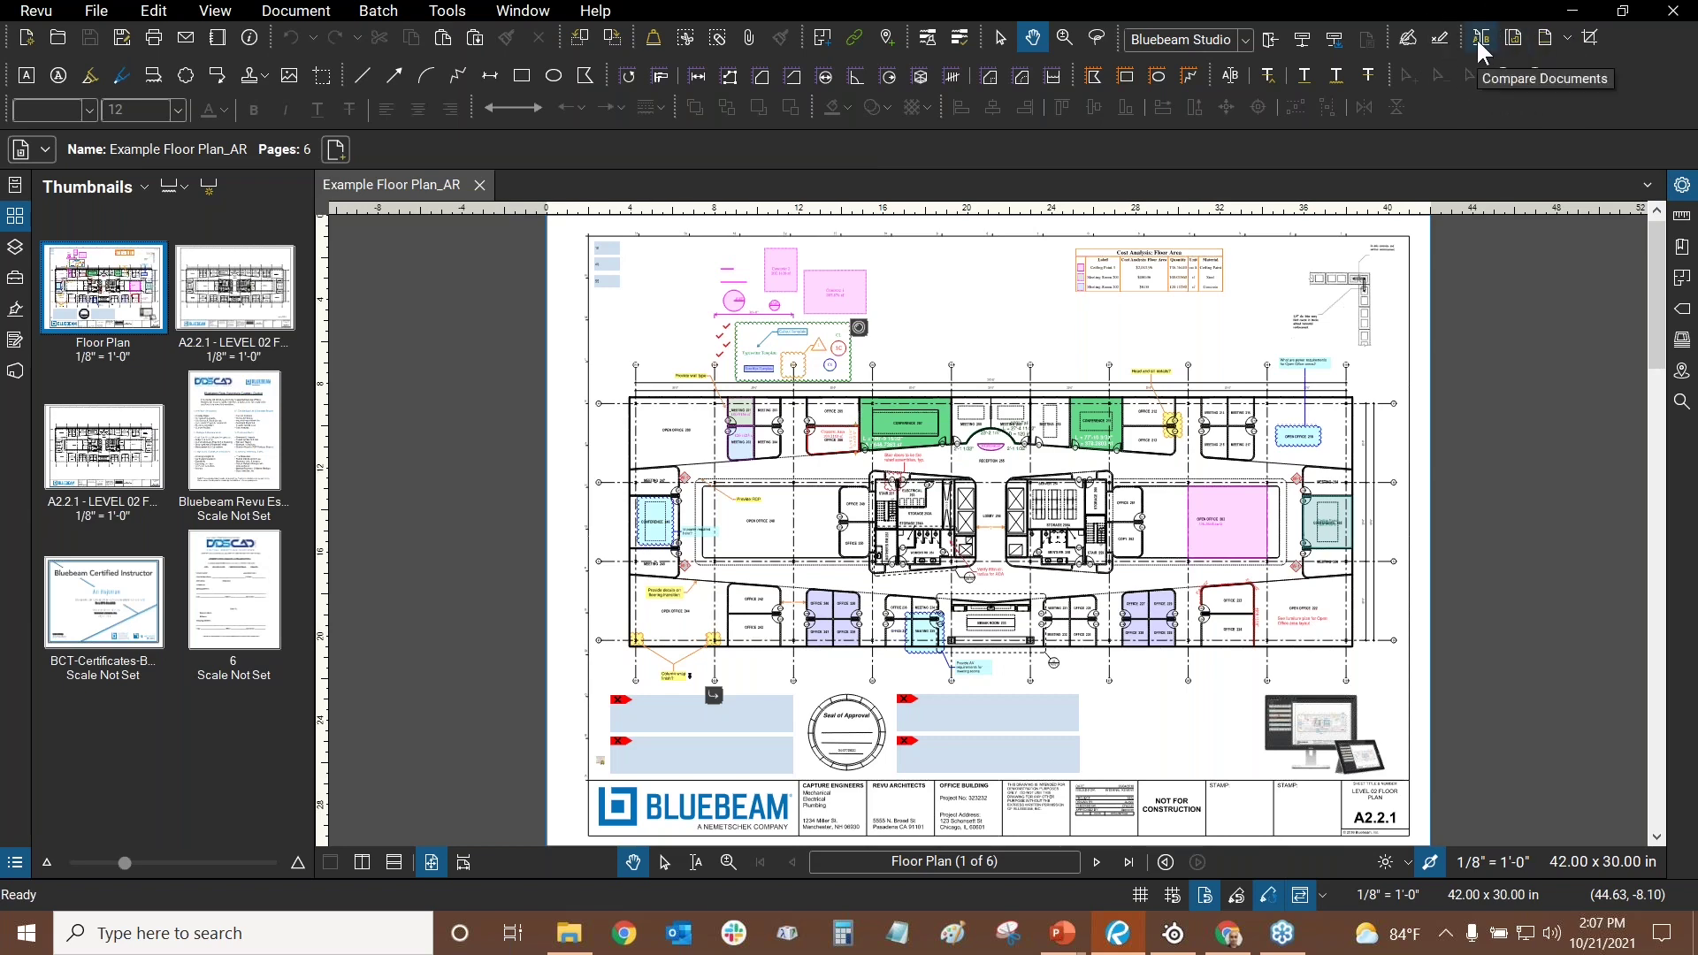
click(1477, 38)
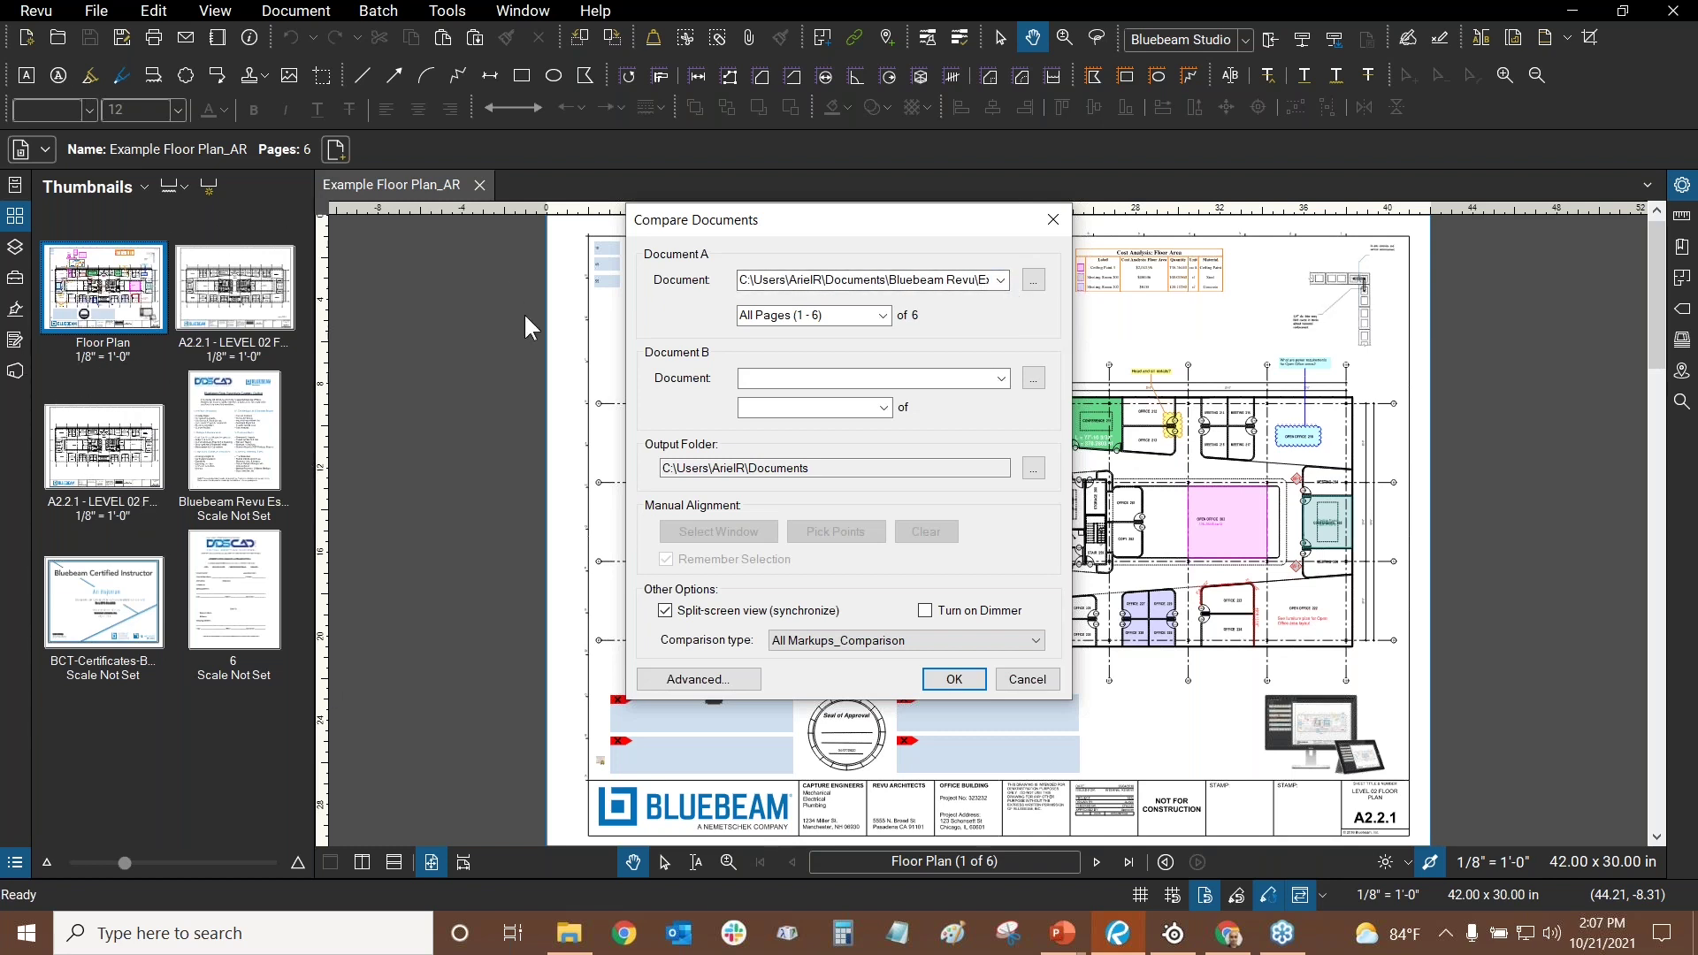
- Keep Example Floor Plan_AR.pdf as Document A and set its page to 2
click(1001, 281)
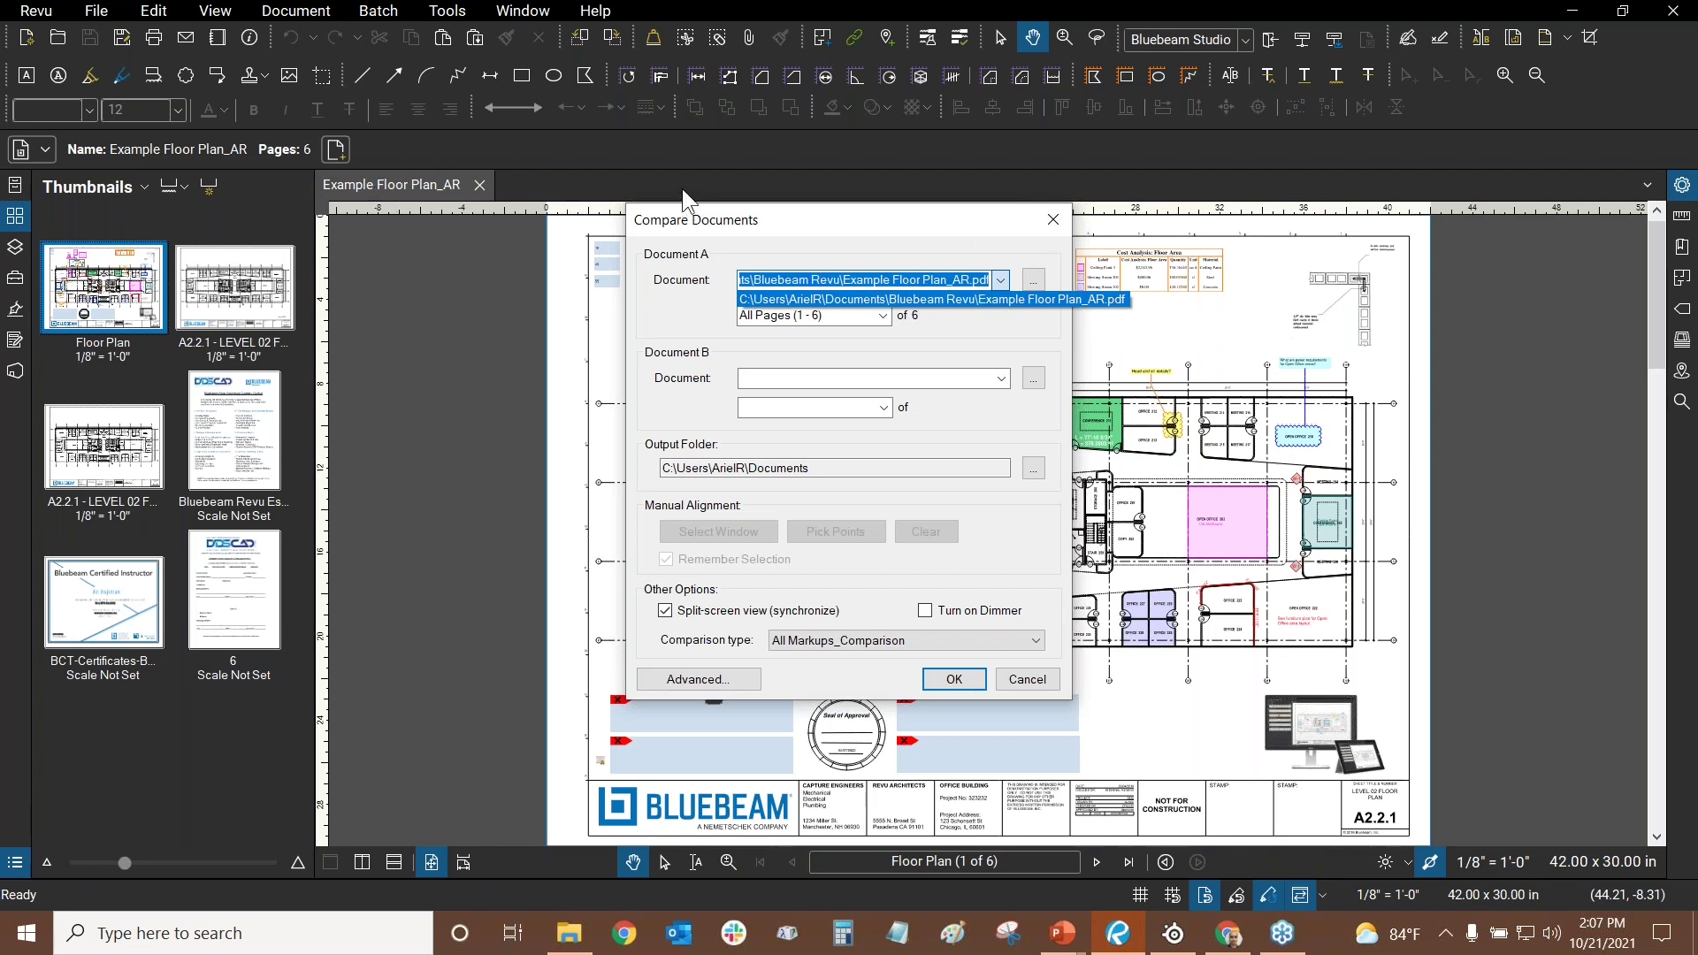
click(867, 350)
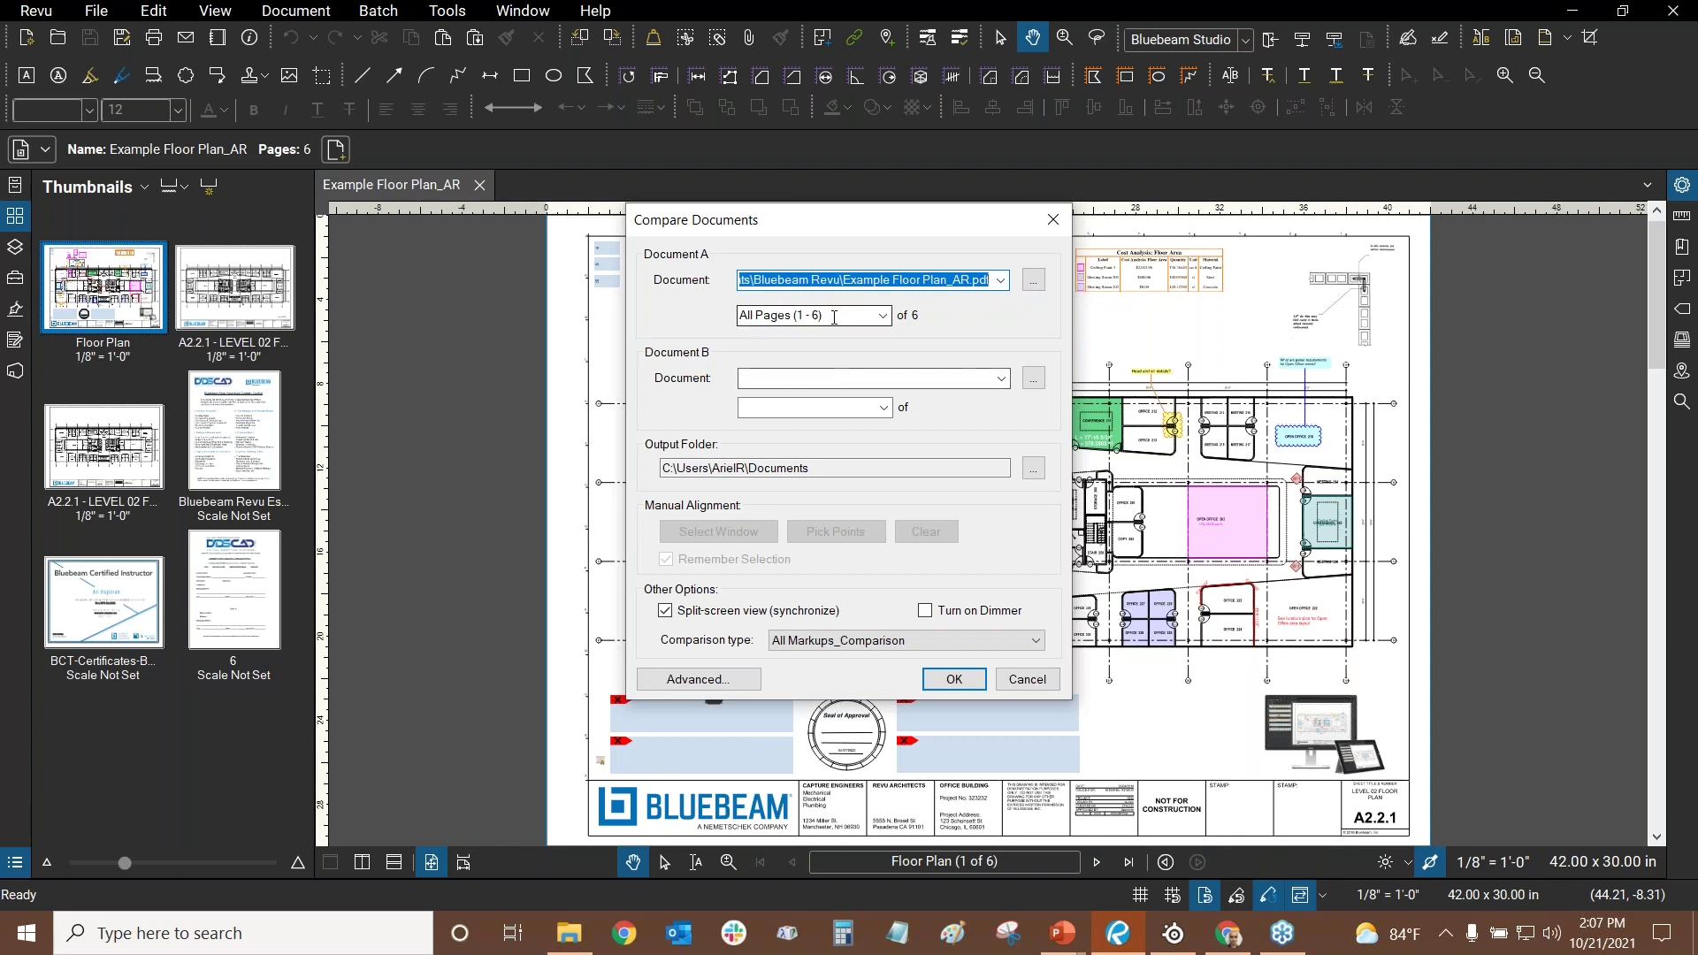
click(850, 319)
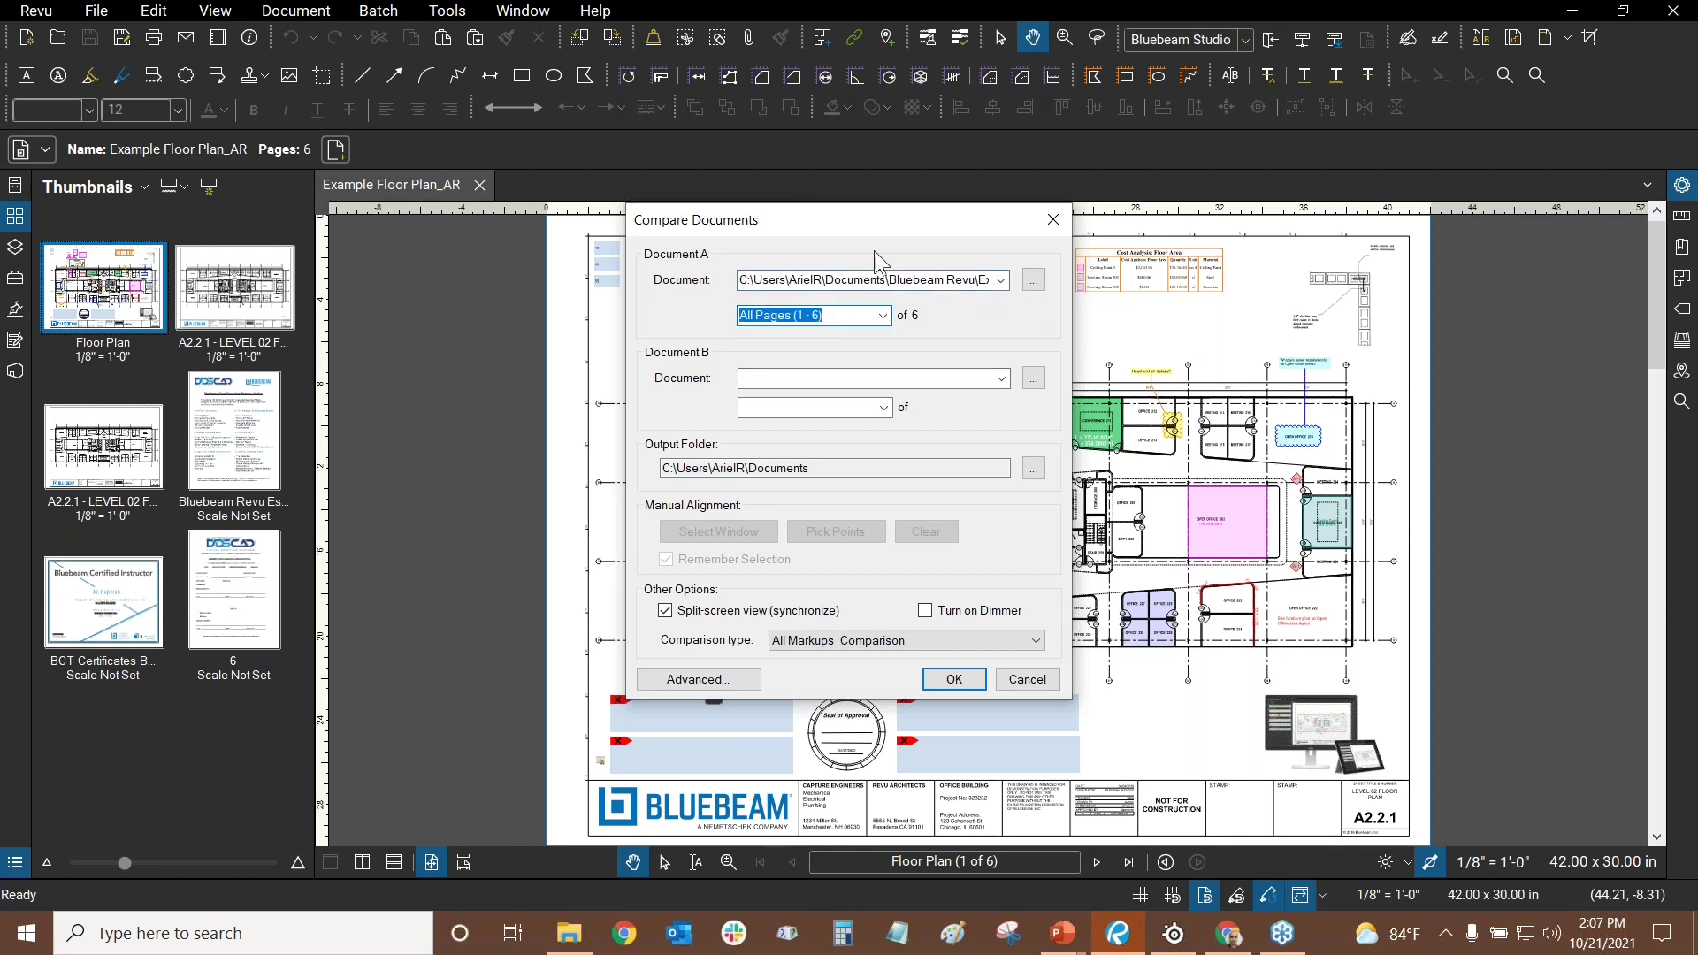
text(2)
- Set Document B to Example Floor Plan_AR.pdf page 3, cancelling the file browse
click(1001, 379)
click(980, 395)
click(837, 405)
text(3)
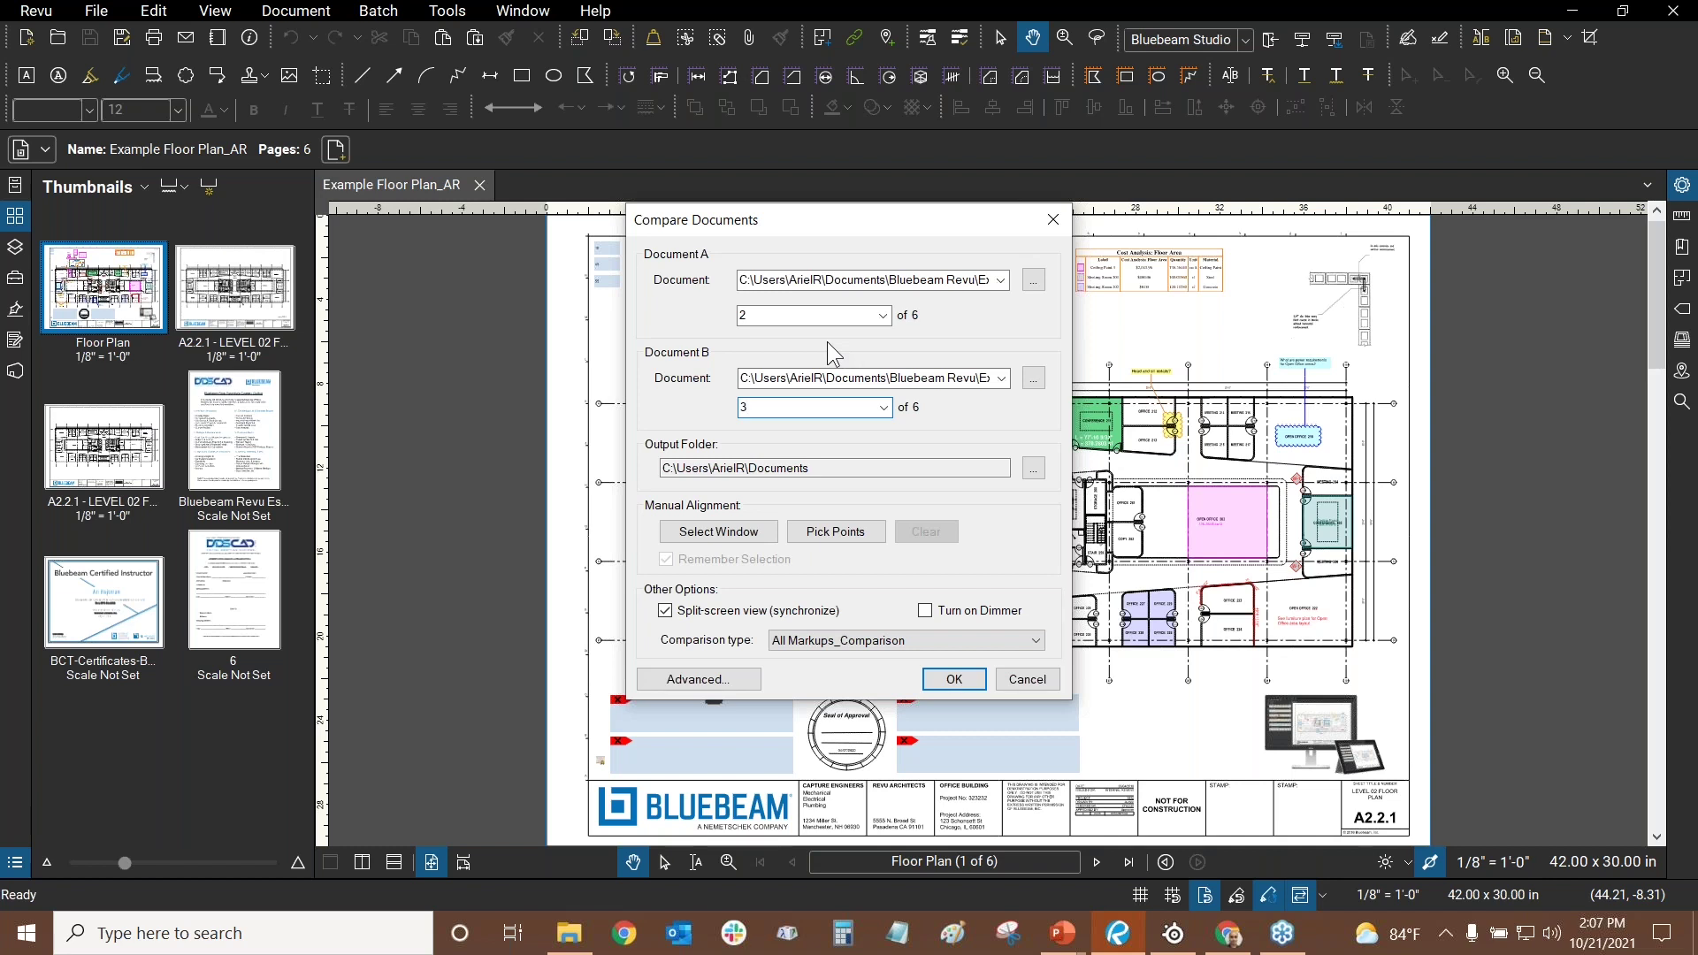
click(1032, 378)
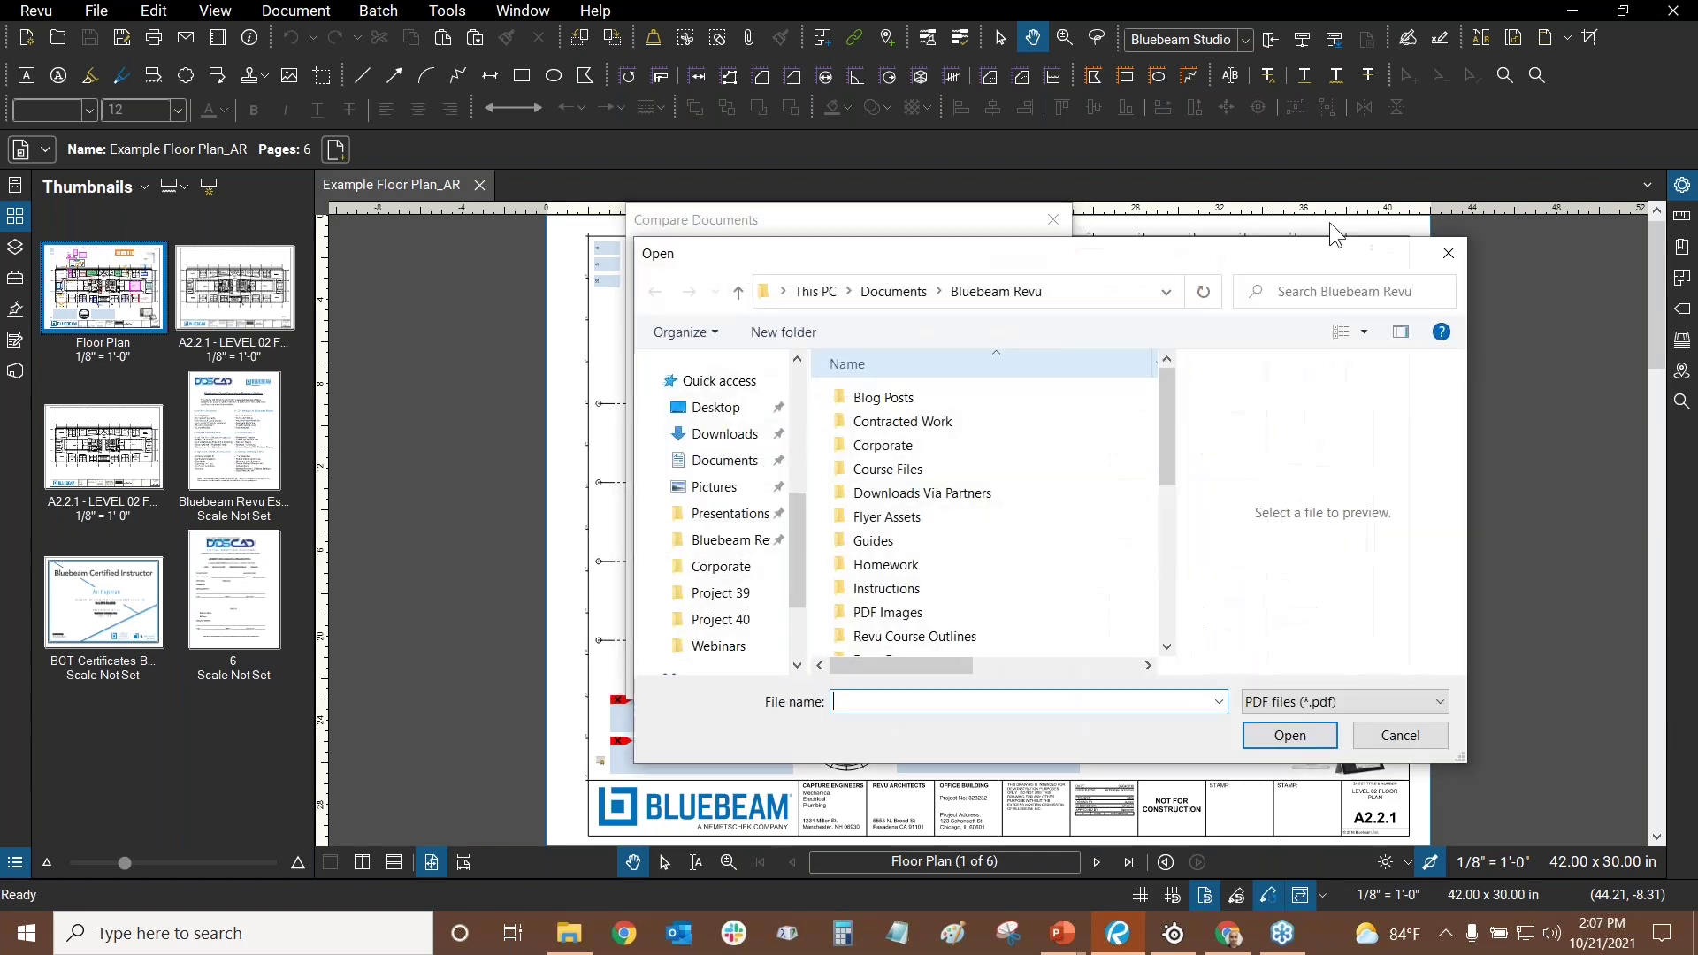
click(1398, 736)
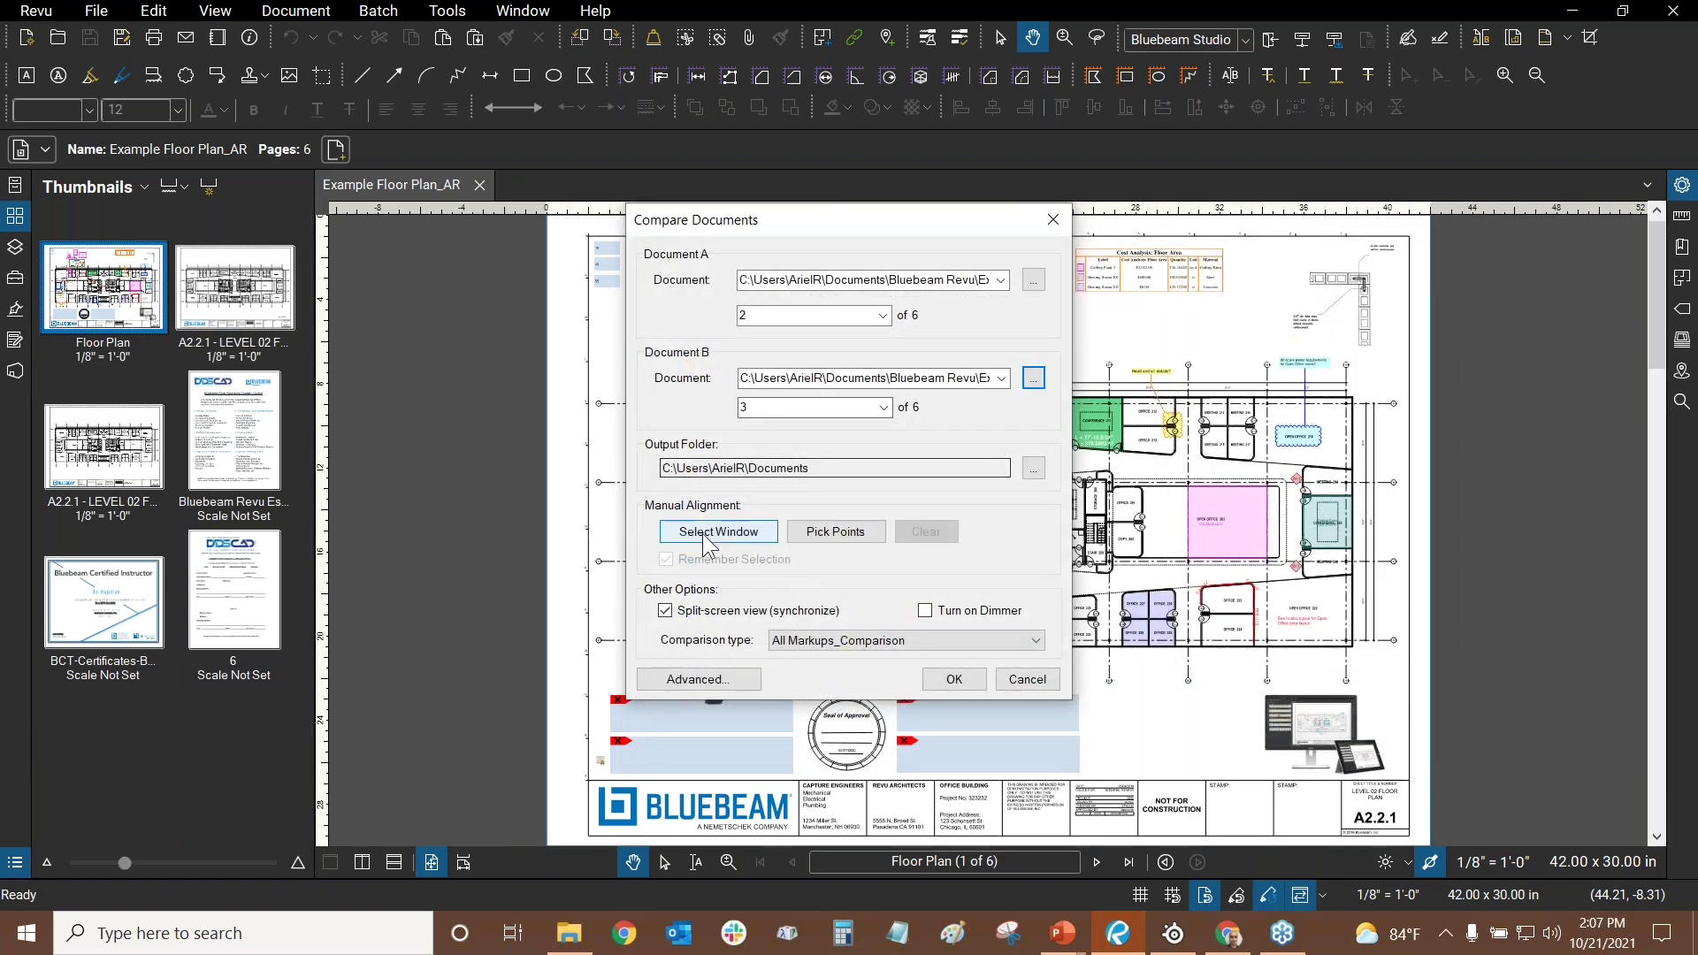
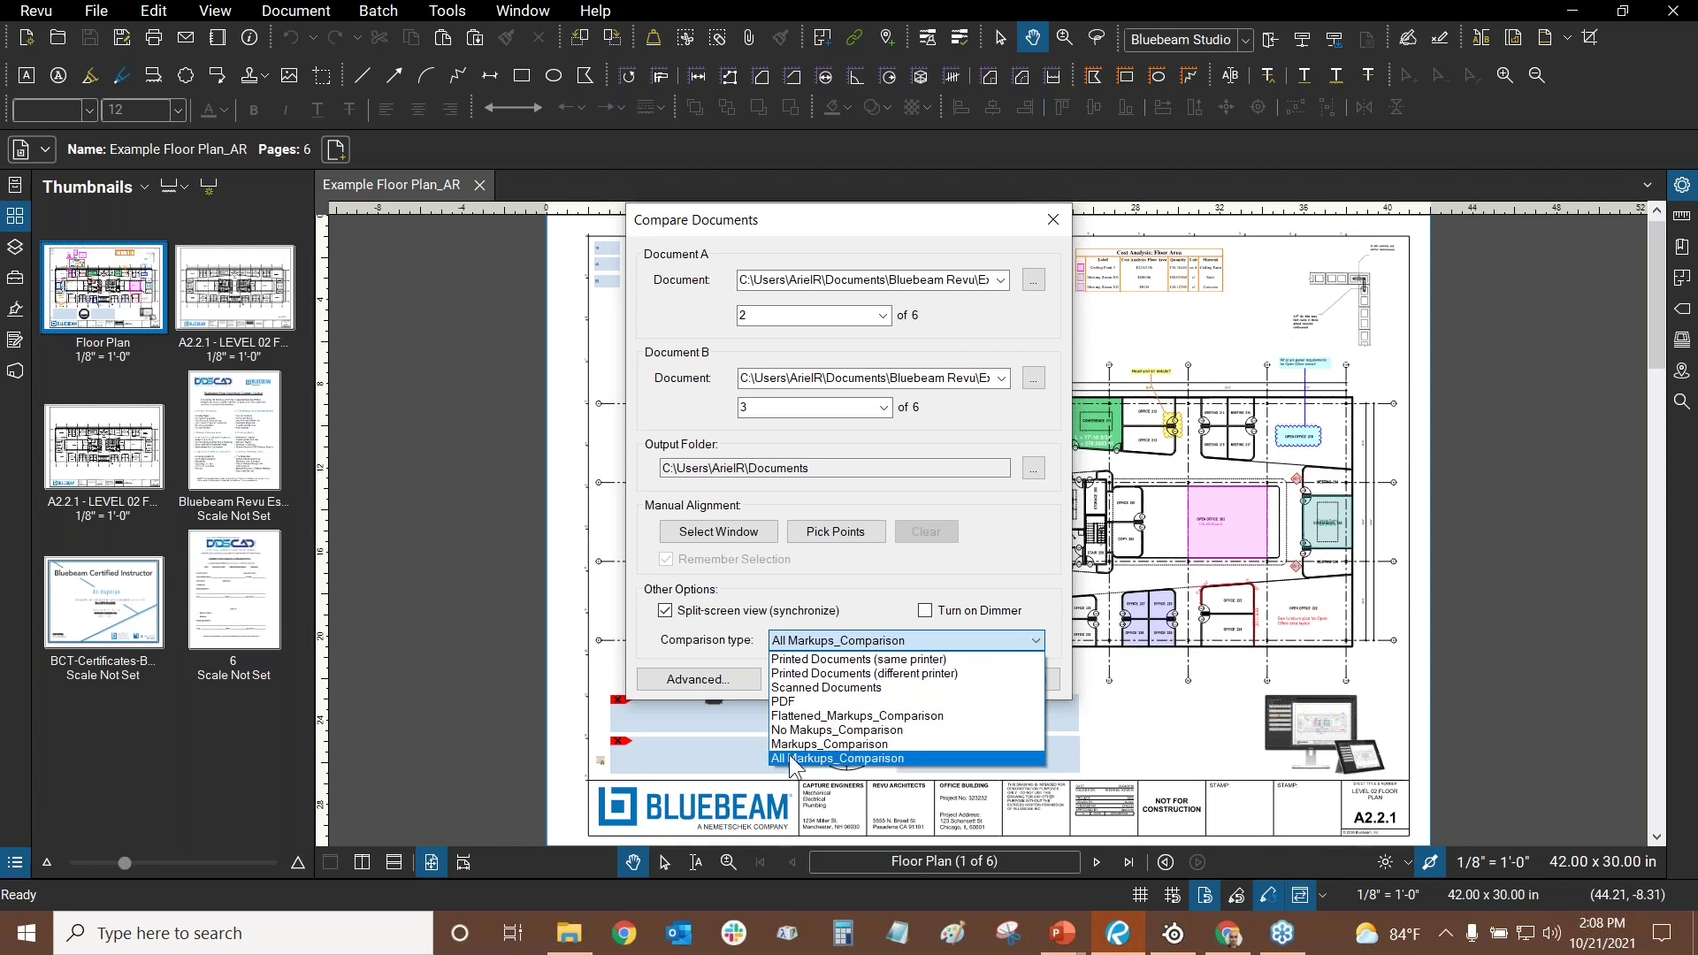
click(890, 759)
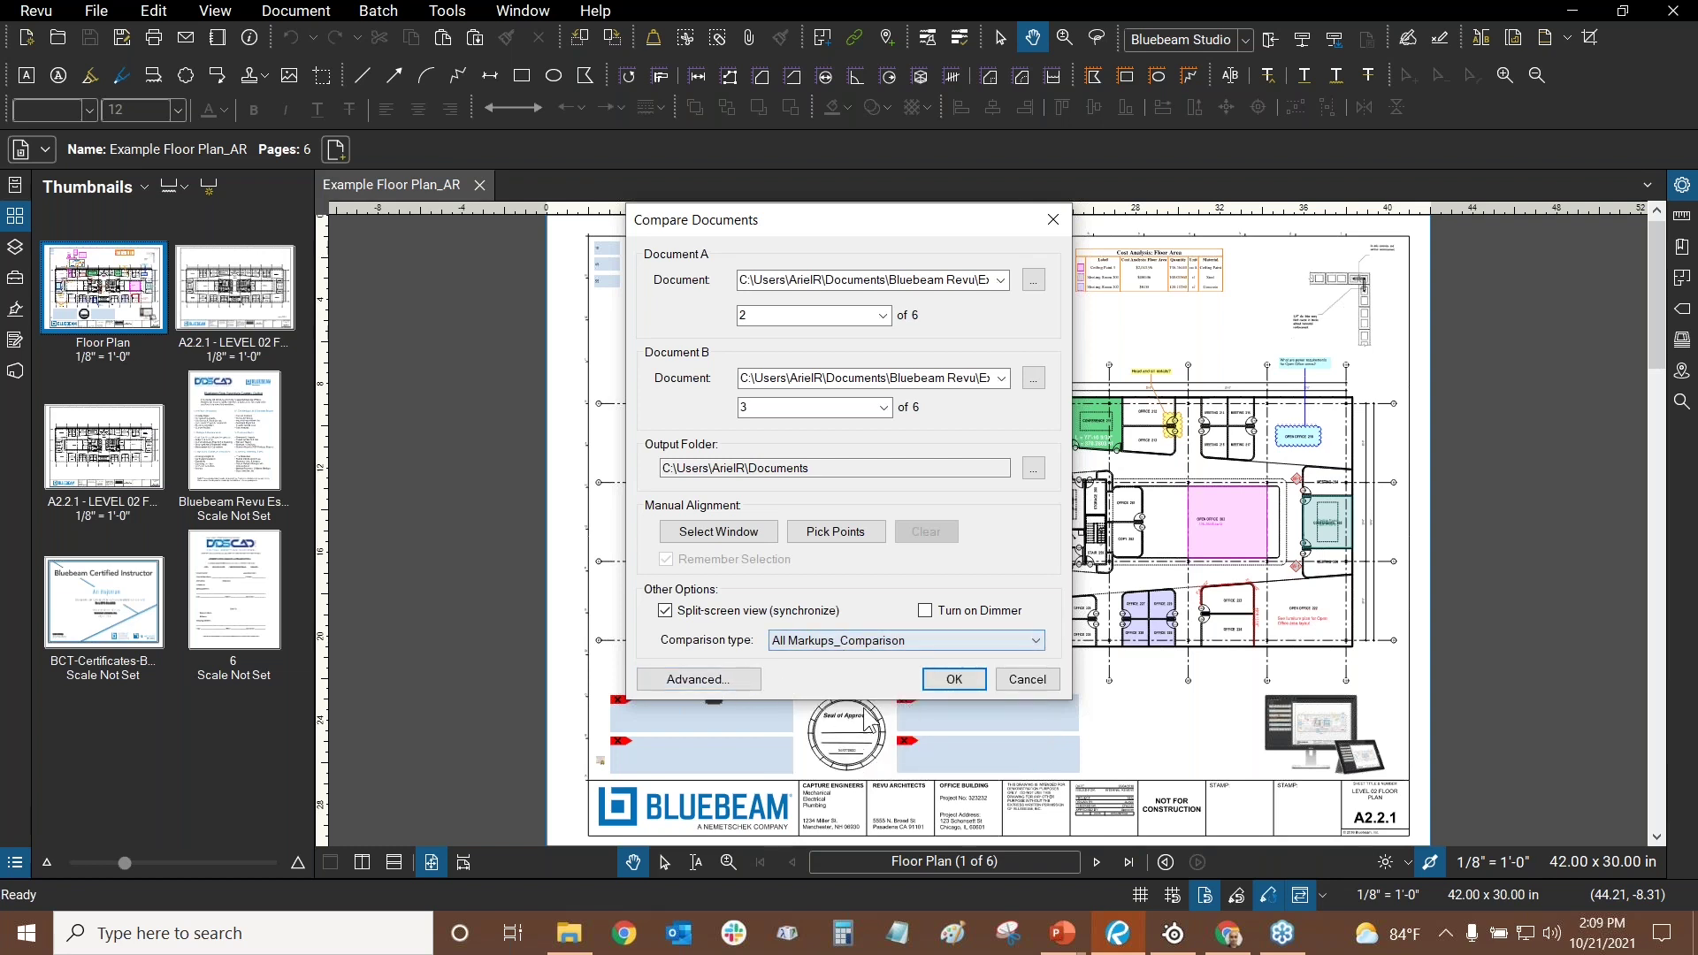
click(699, 682)
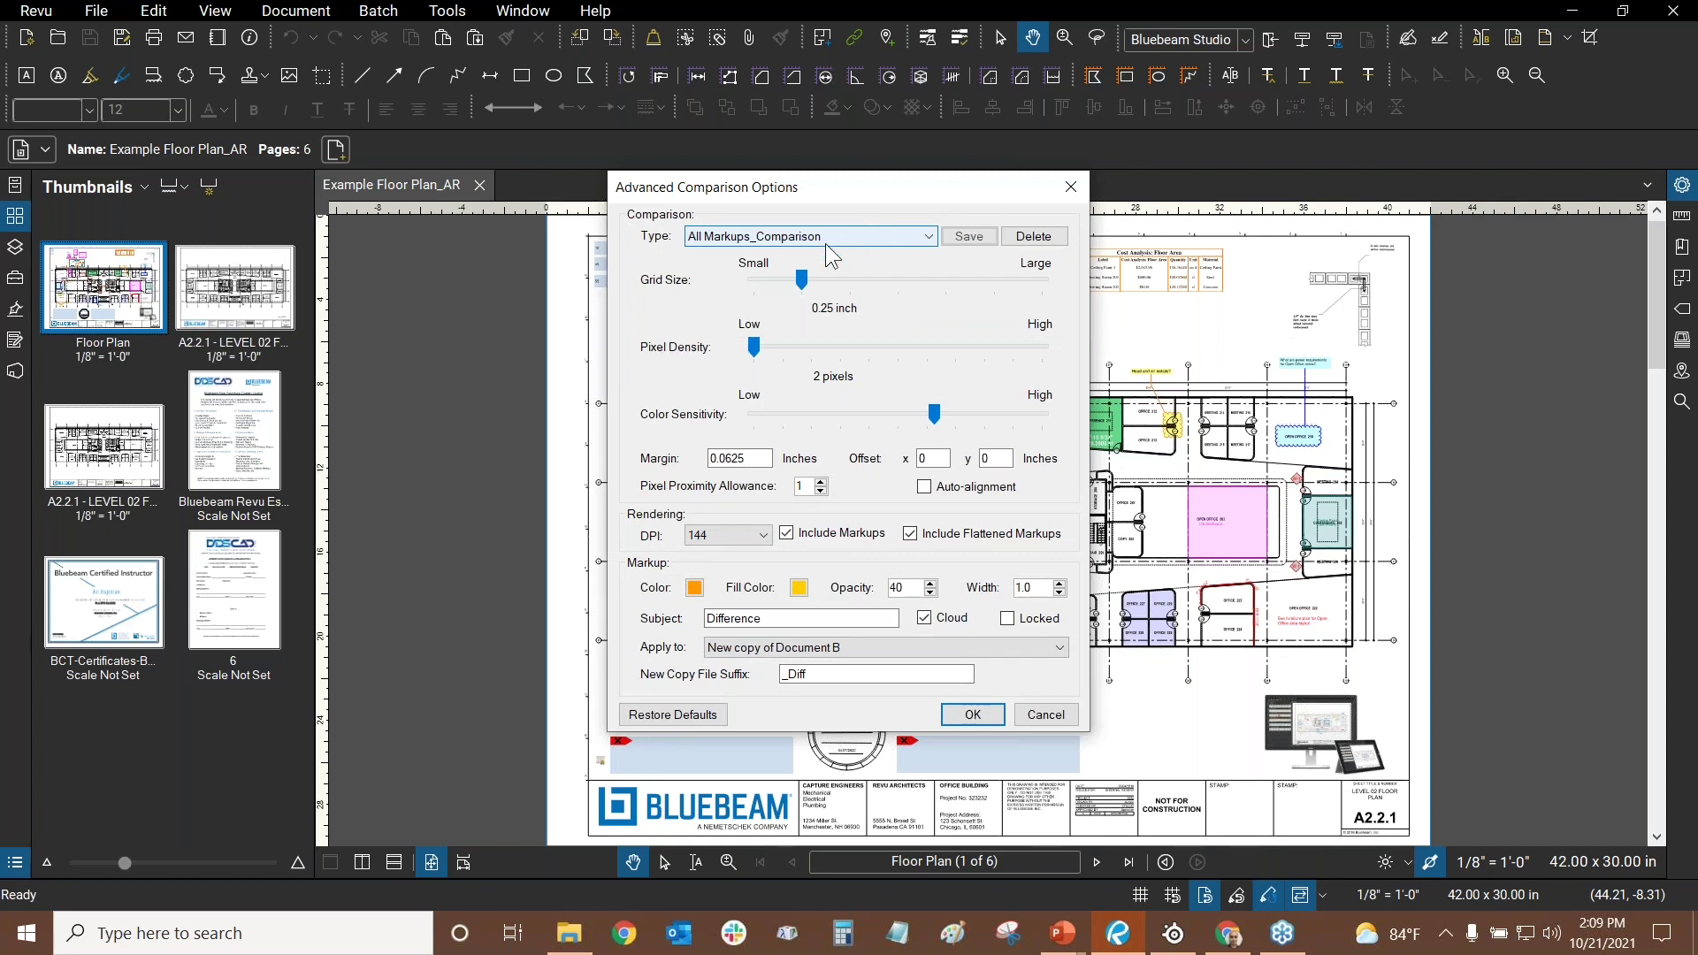
click(827, 246)
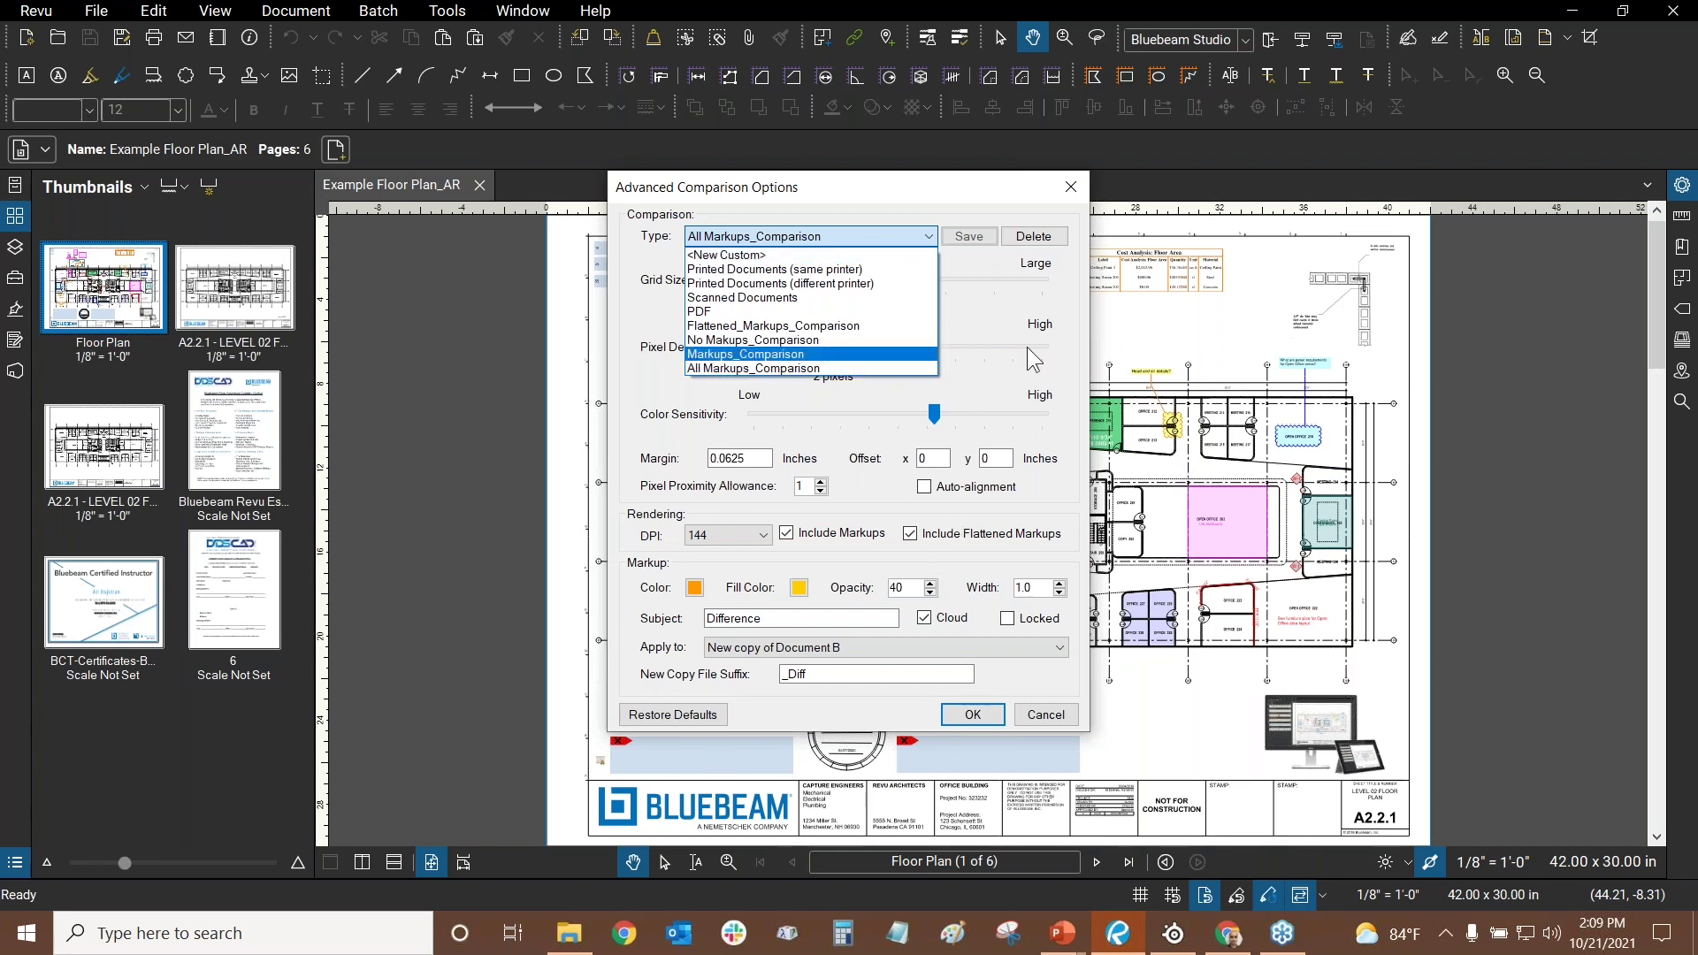
click(965, 249)
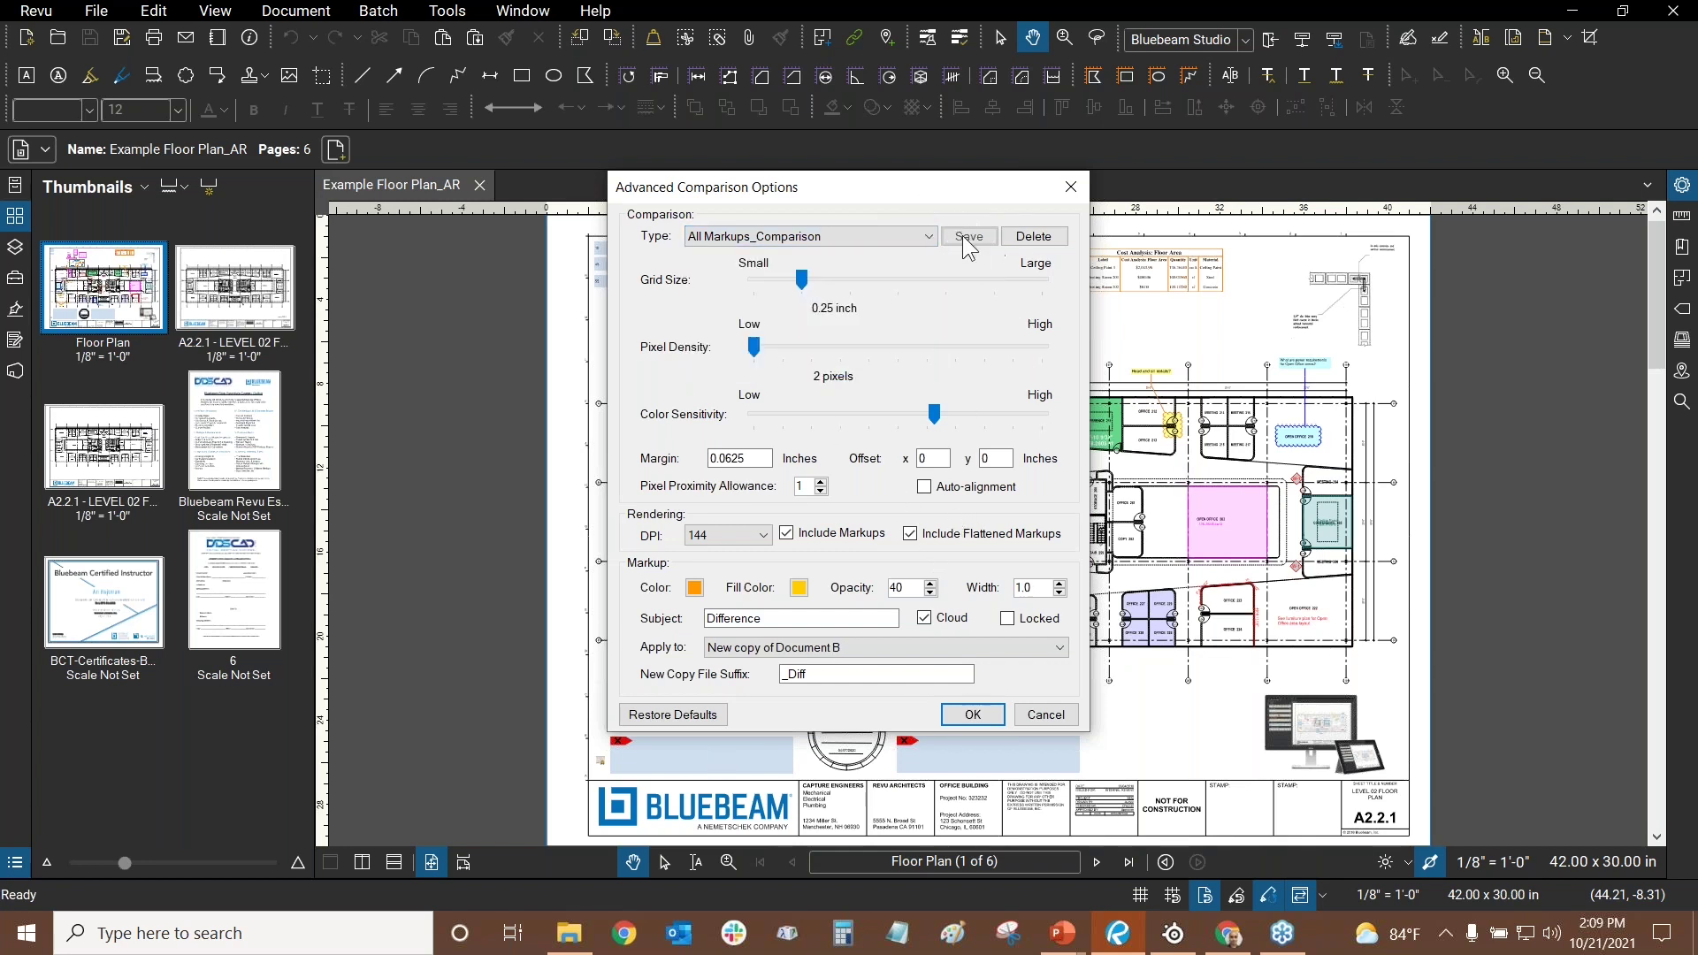
click(727, 532)
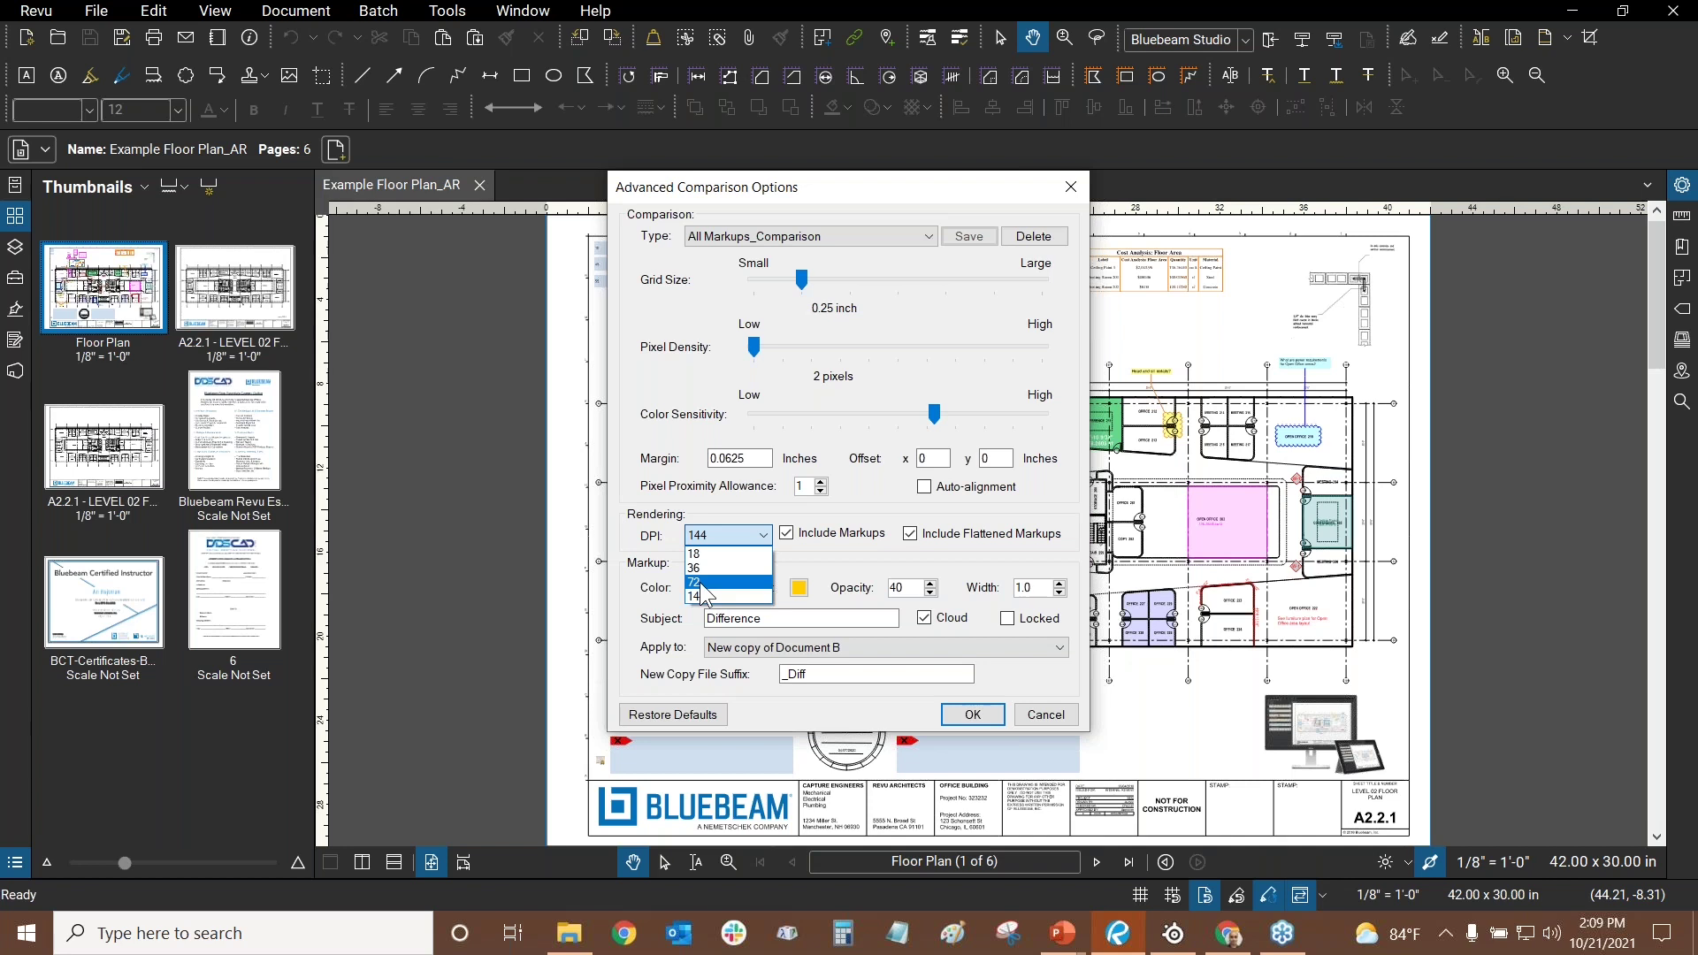
click(635, 483)
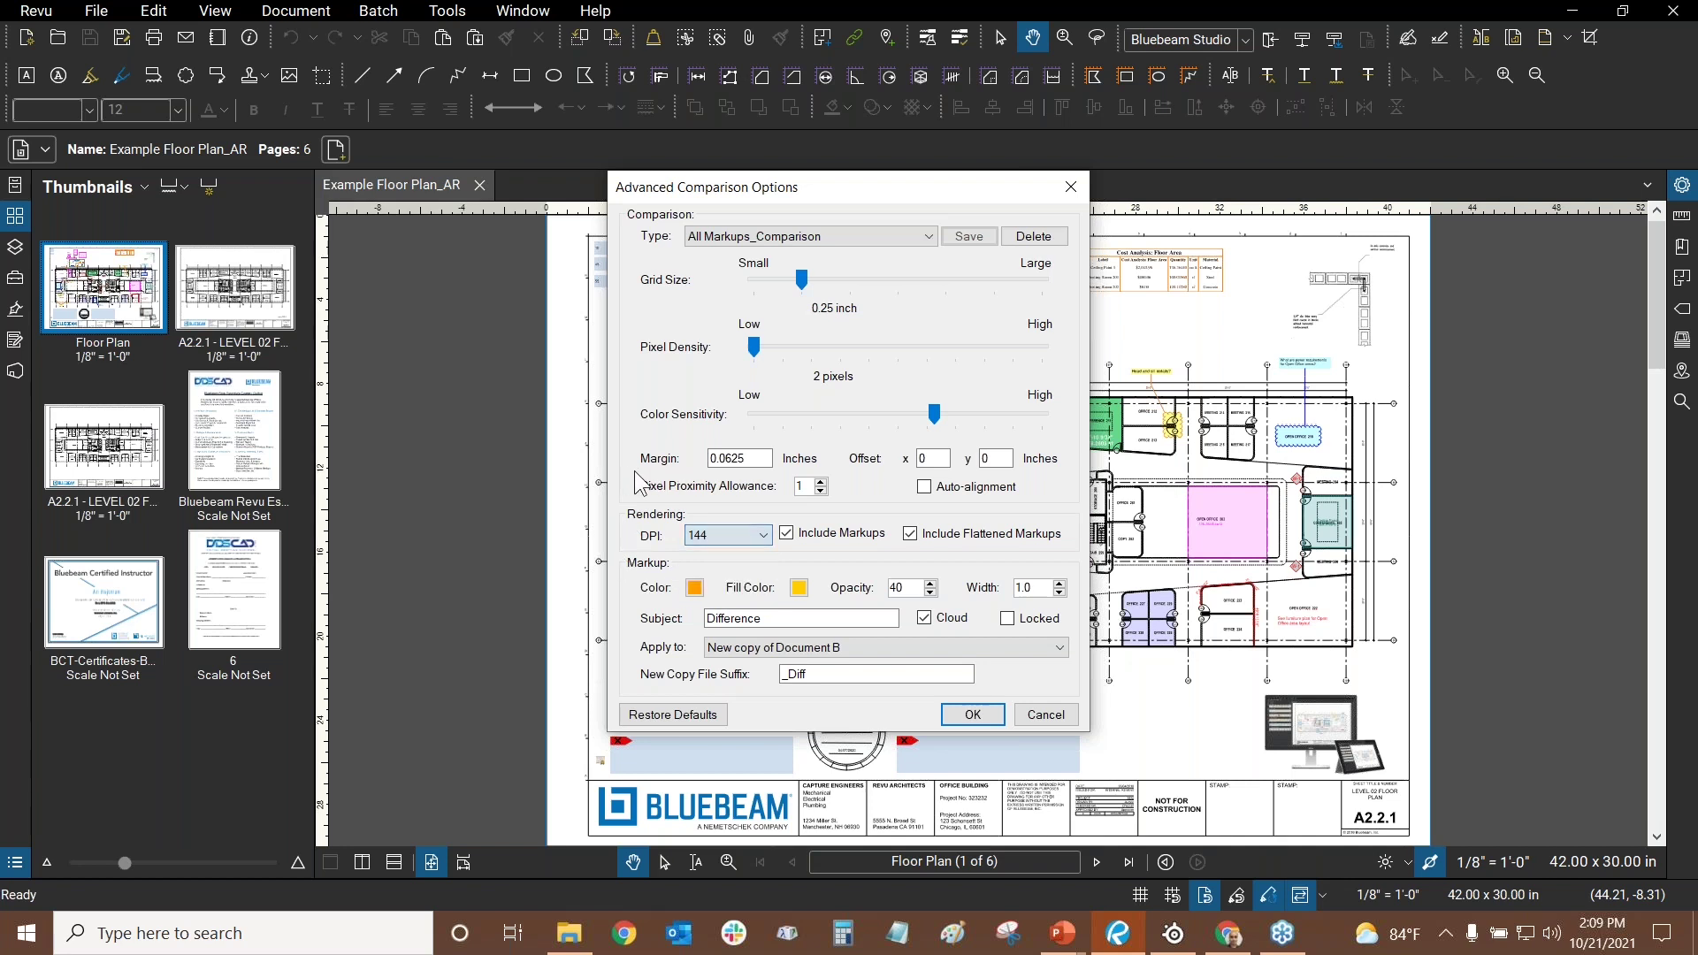
click(790, 535)
click(973, 715)
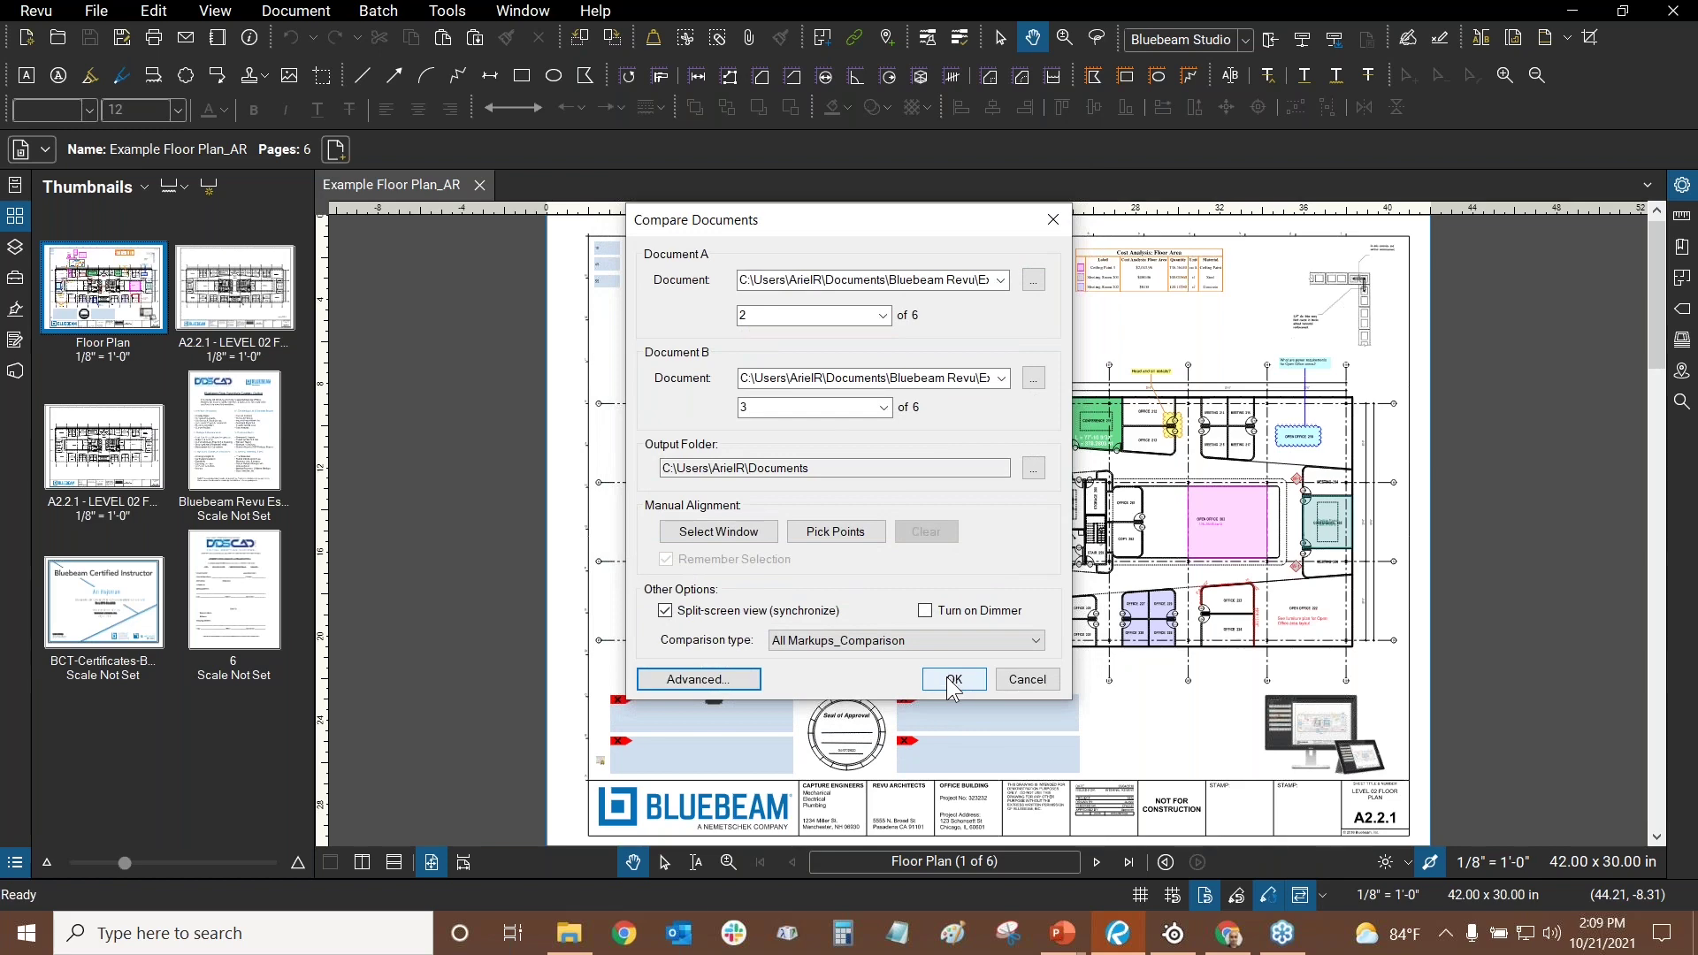
- Run the comparison and show the A2.2.1 level 02 plan page in the original floor plan
click(950, 679)
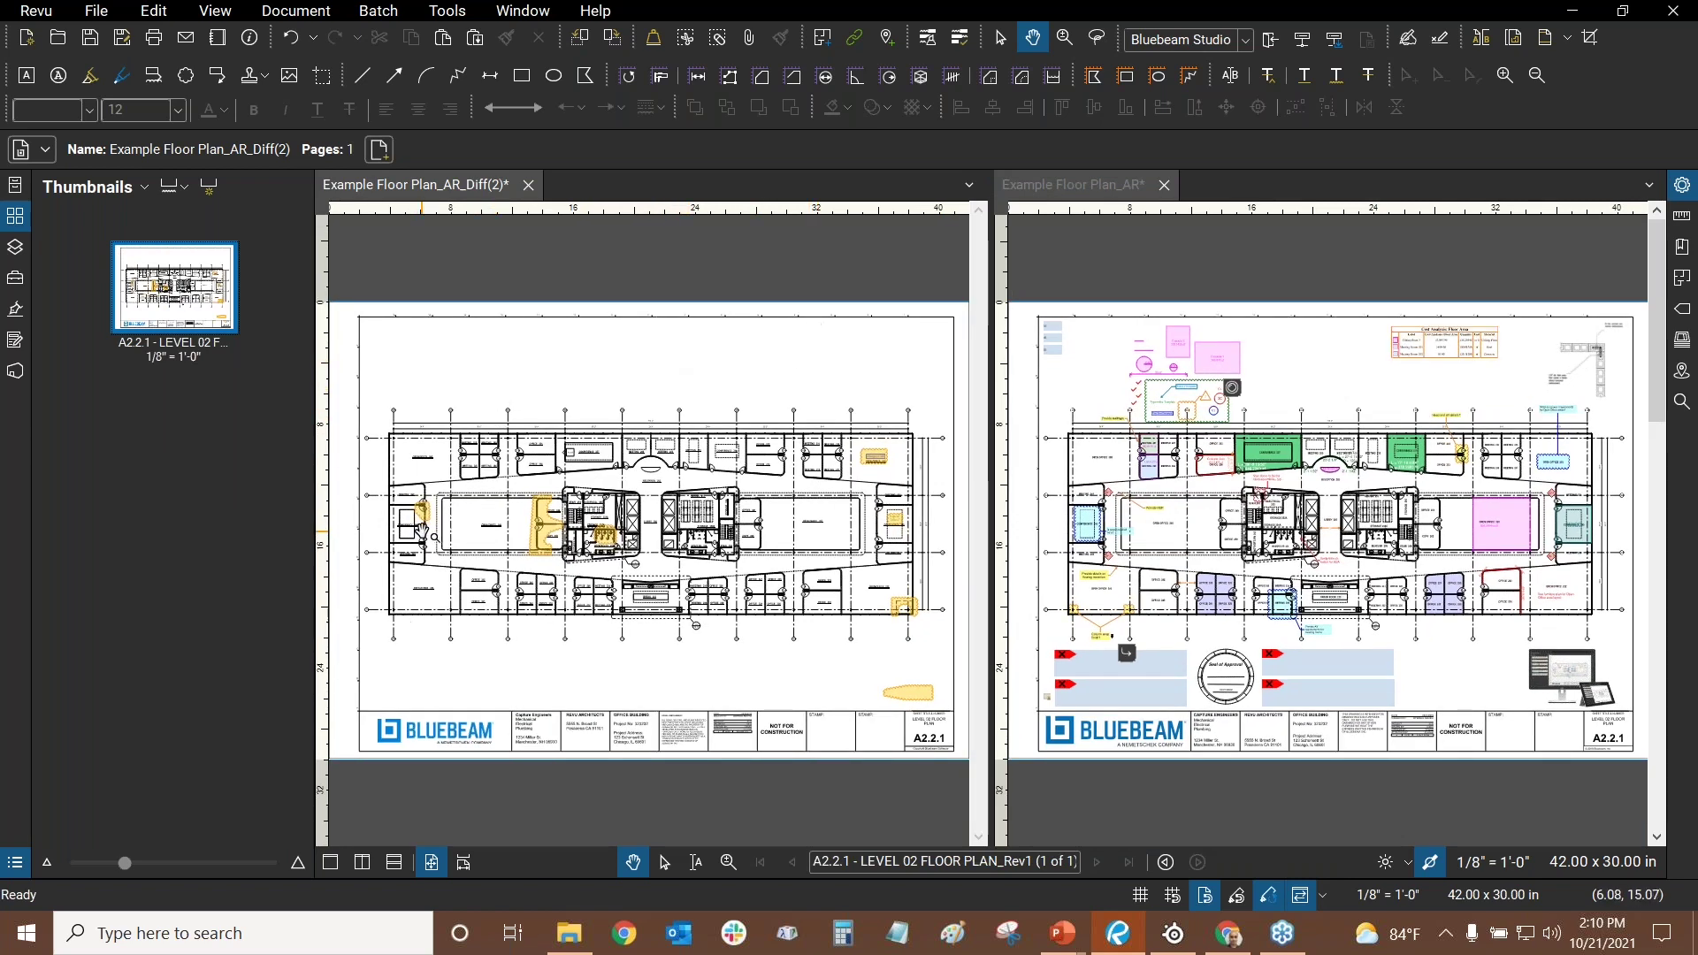
scroll(421, 531, up, 5)
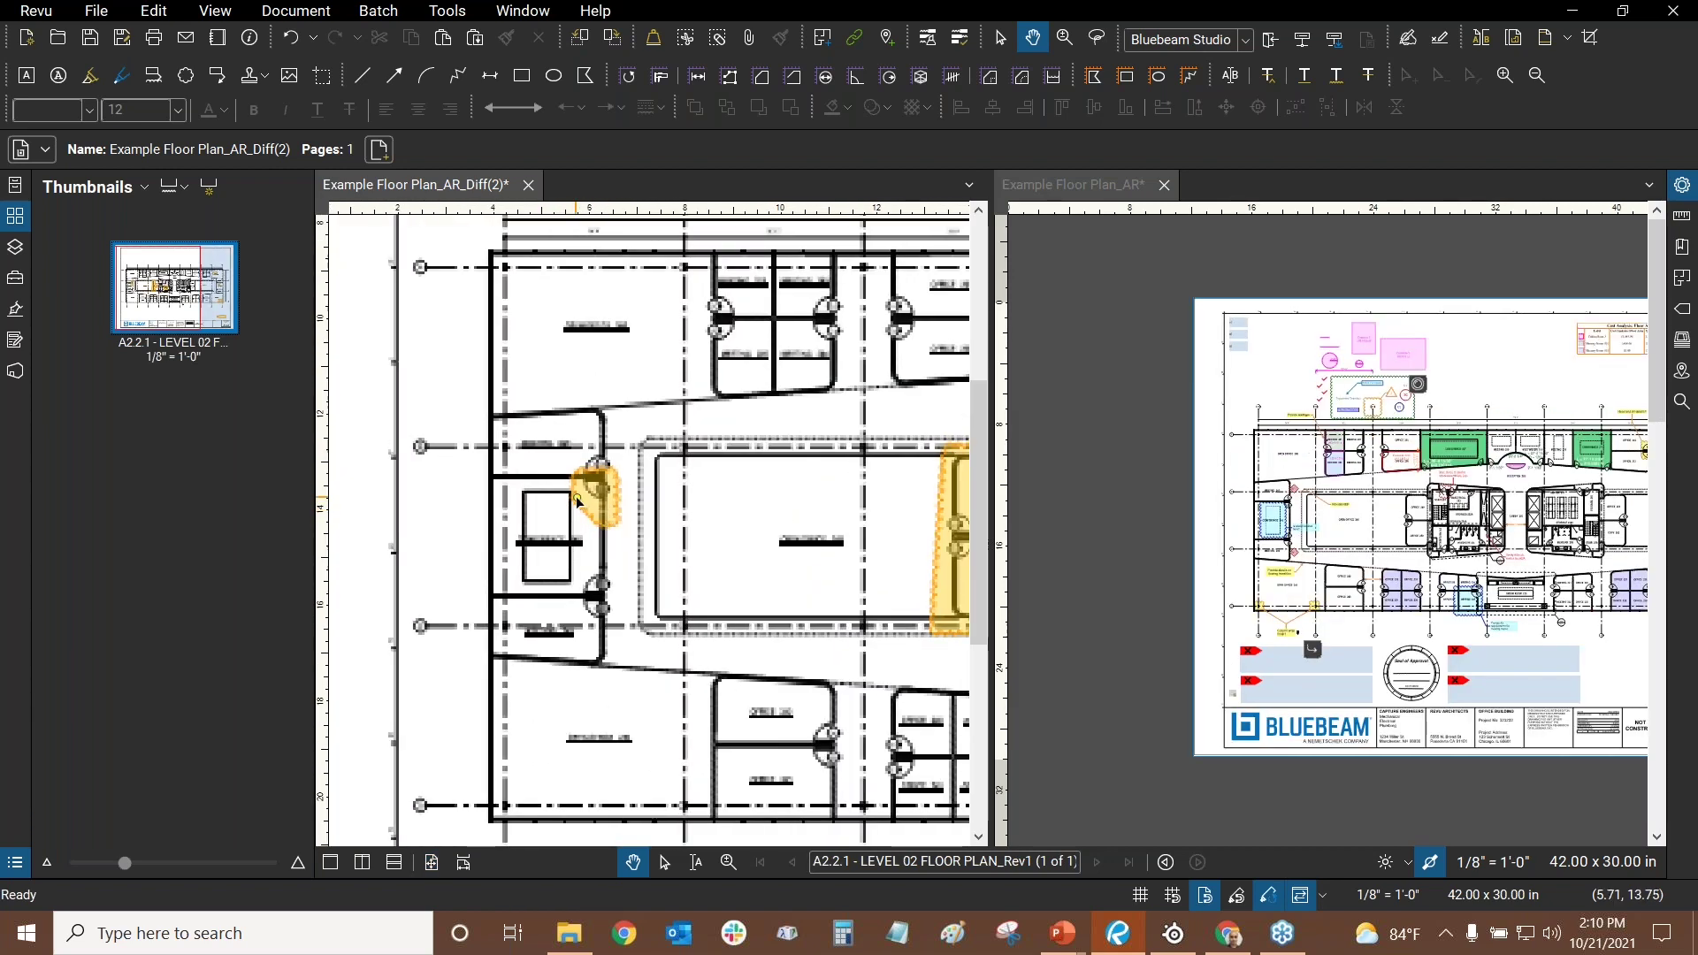
scroll(576, 501, up, 3)
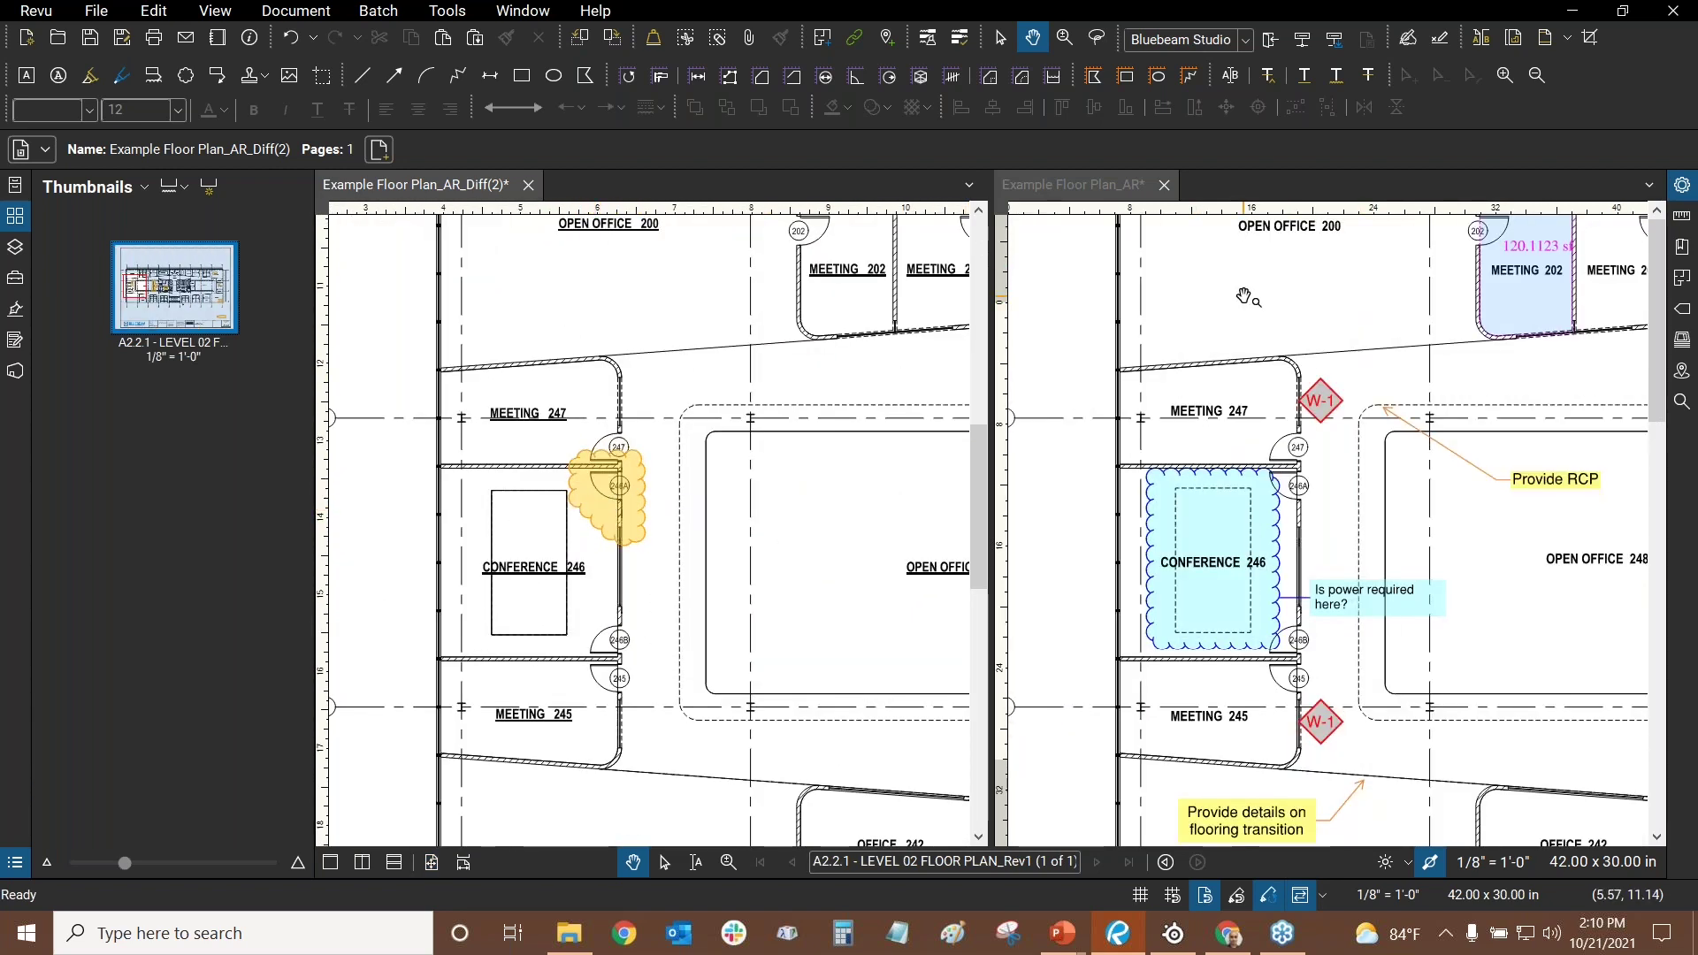
click(1247, 298)
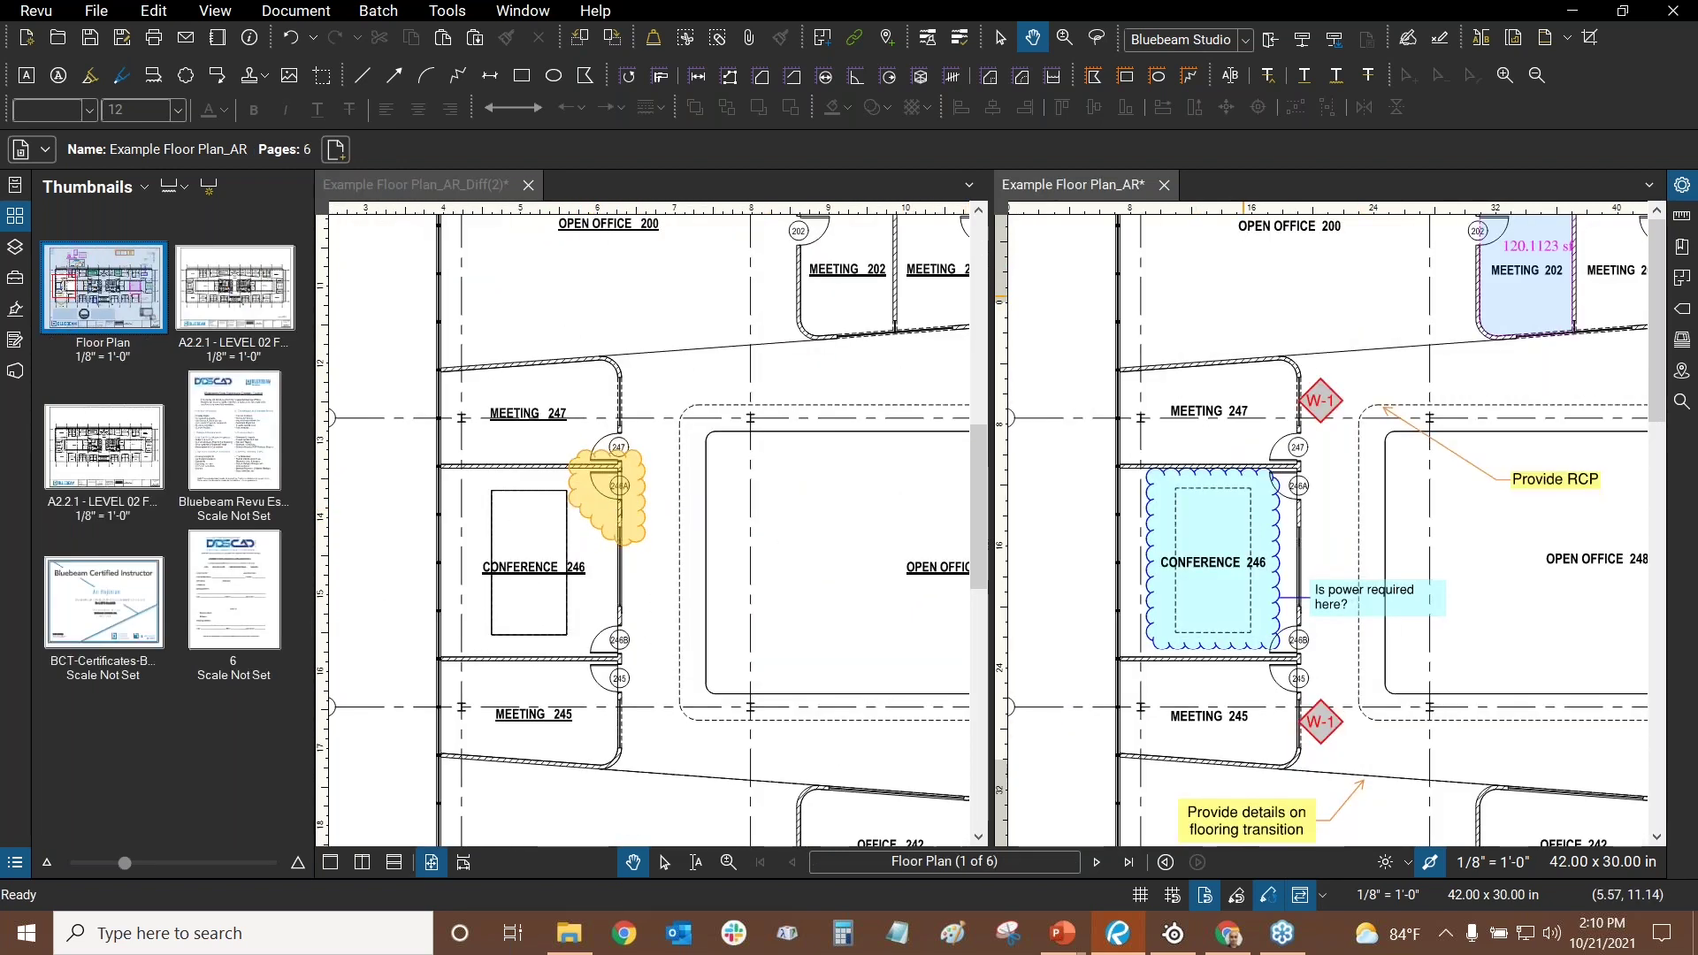
click(237, 301)
- Zoom the Diff copy in around the 246A revision cloud
click(517, 425)
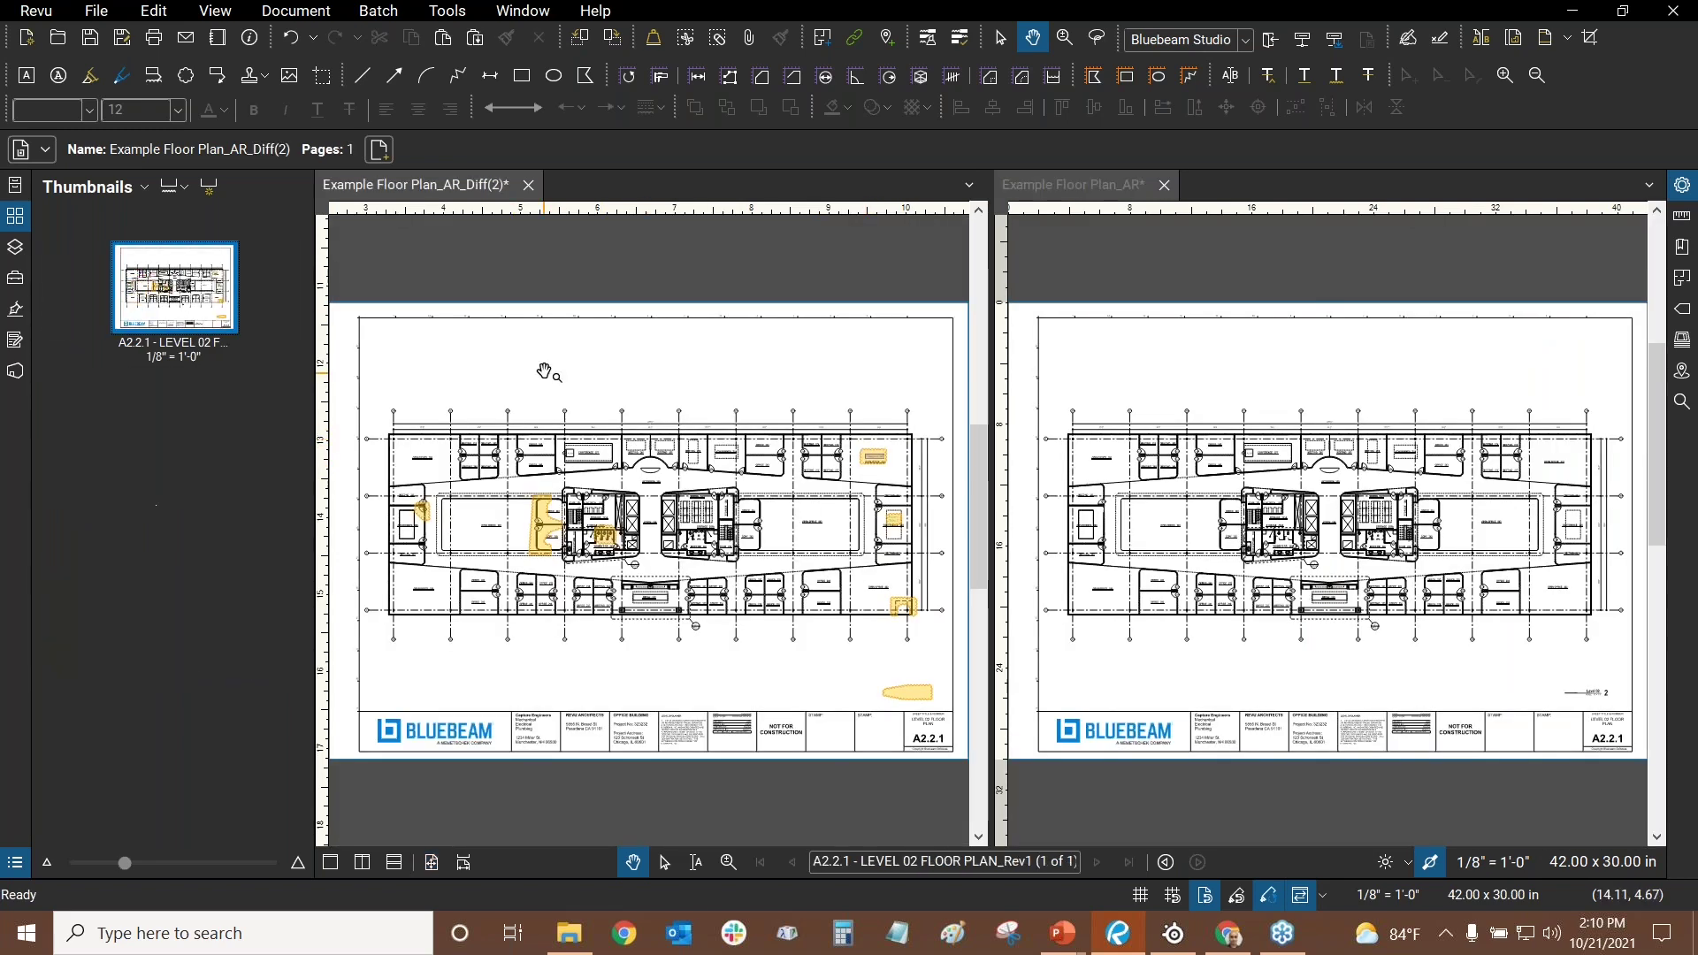
scroll(547, 376, up, 2)
scroll(610, 500, up, 6)
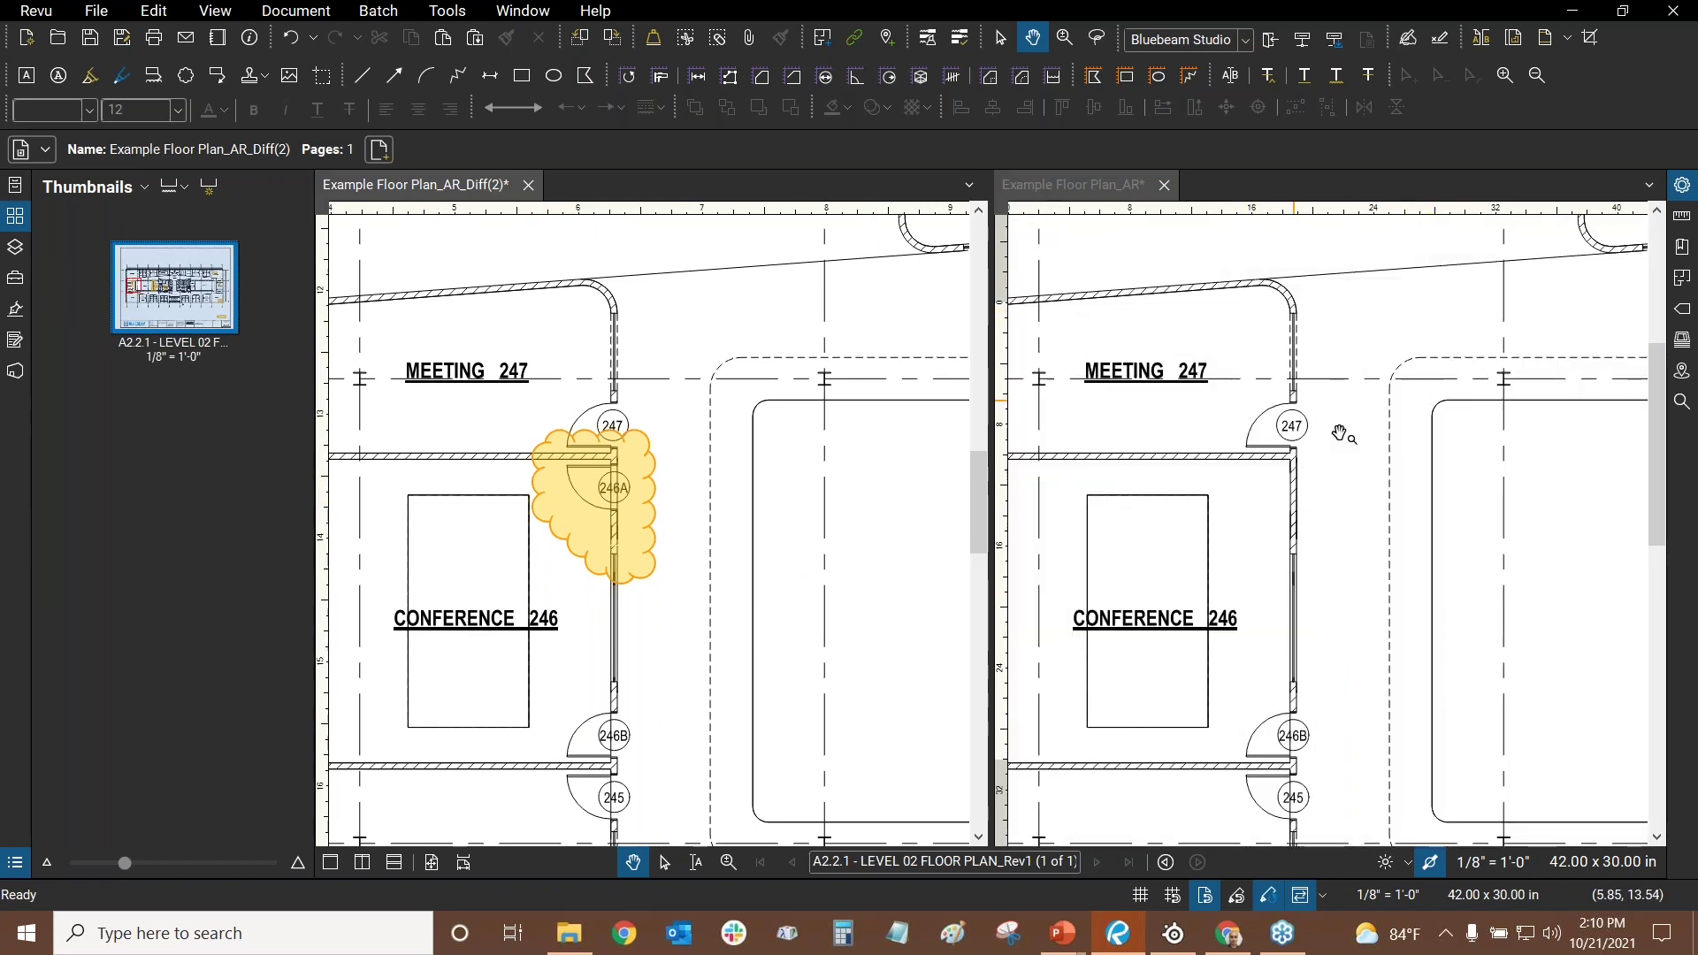
scroll(630, 476, up, 2)
scroll(630, 476, up, 1)
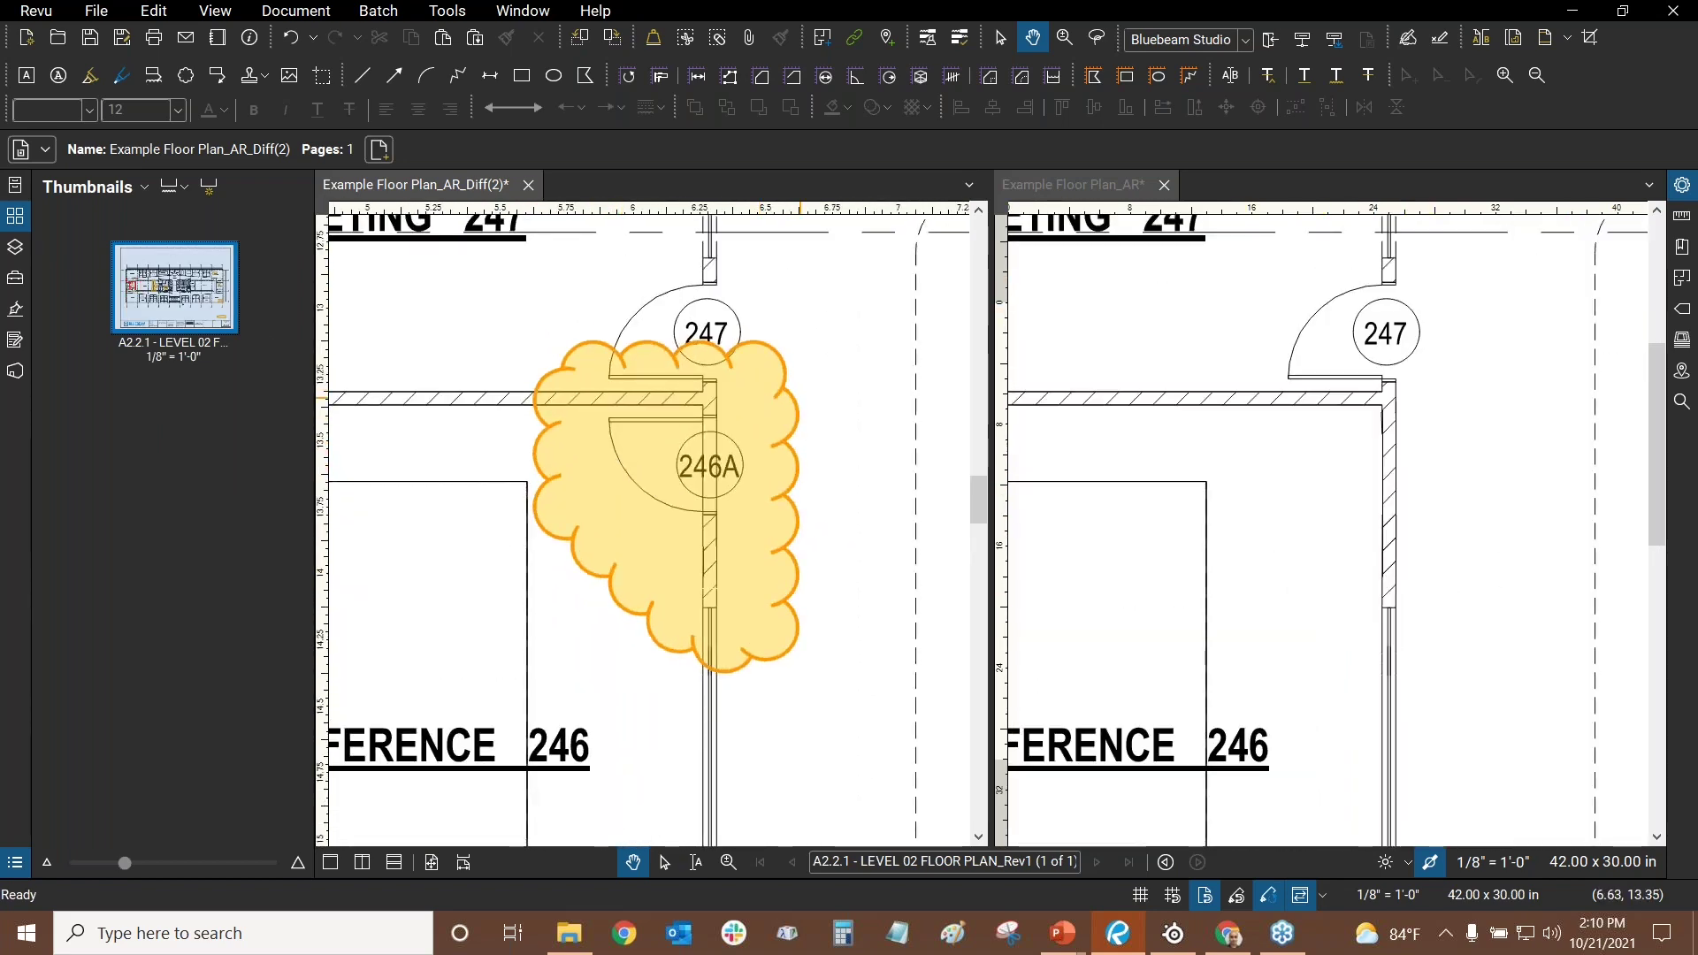
drag(553, 624, 522, 682)
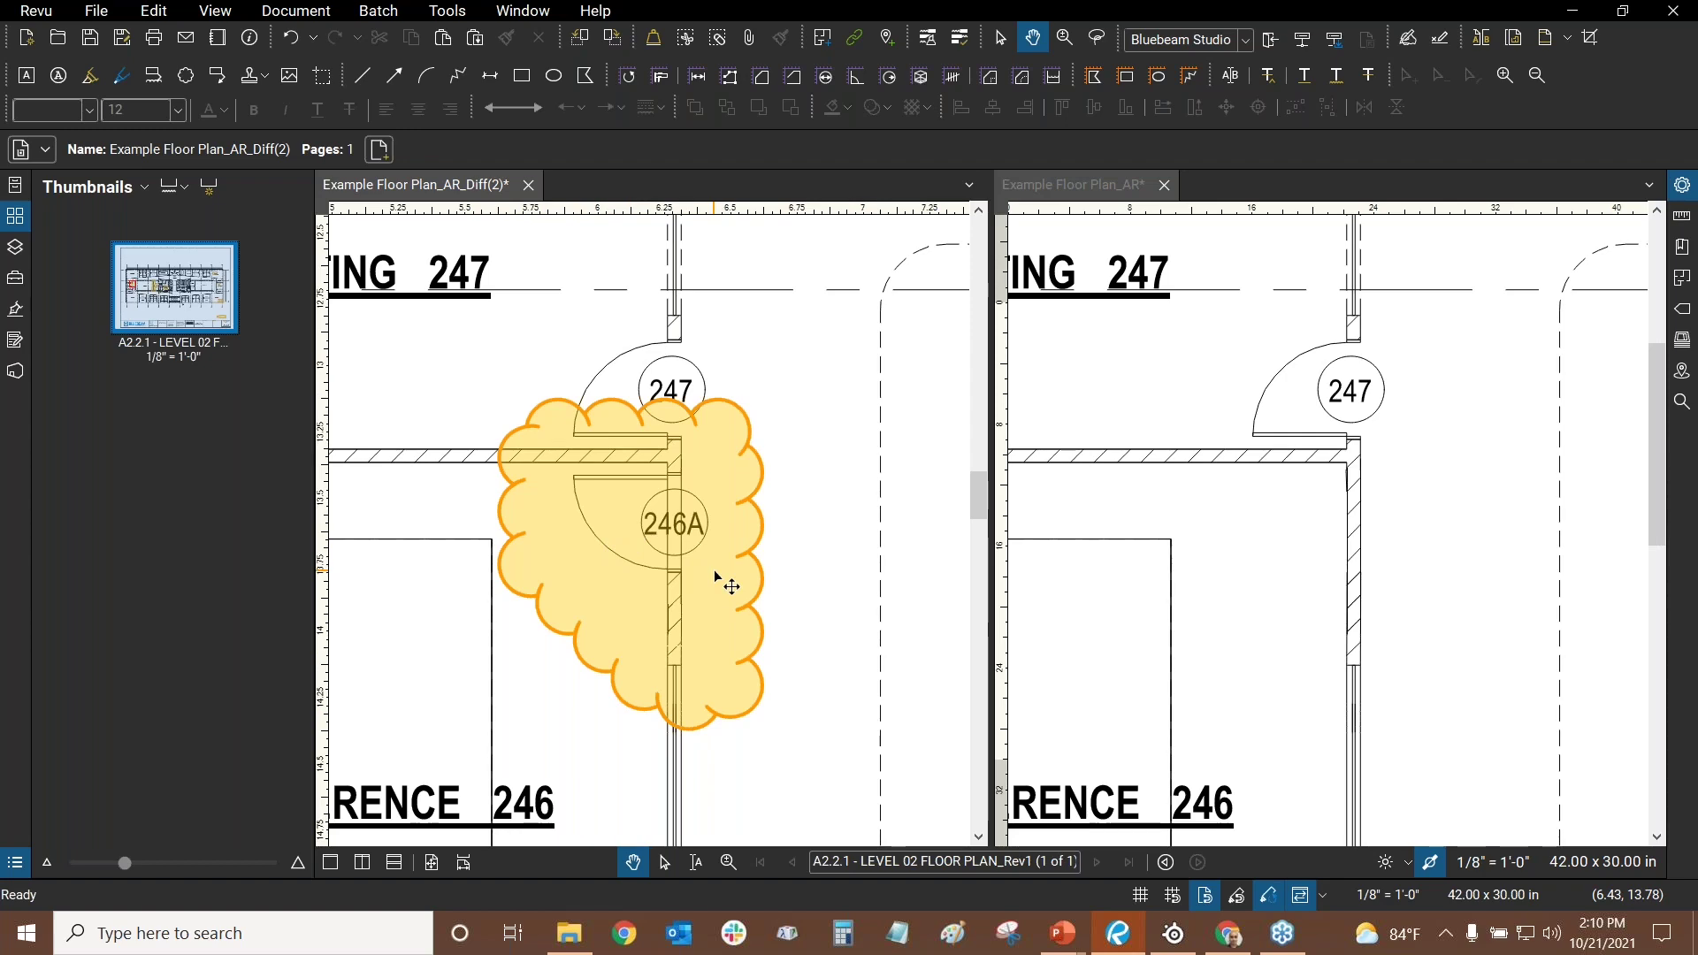
- Inspect the yellow difference clouds, then fit the whole sheet in view
scroll(717, 577, down, 5)
scroll(826, 515, up, 5)
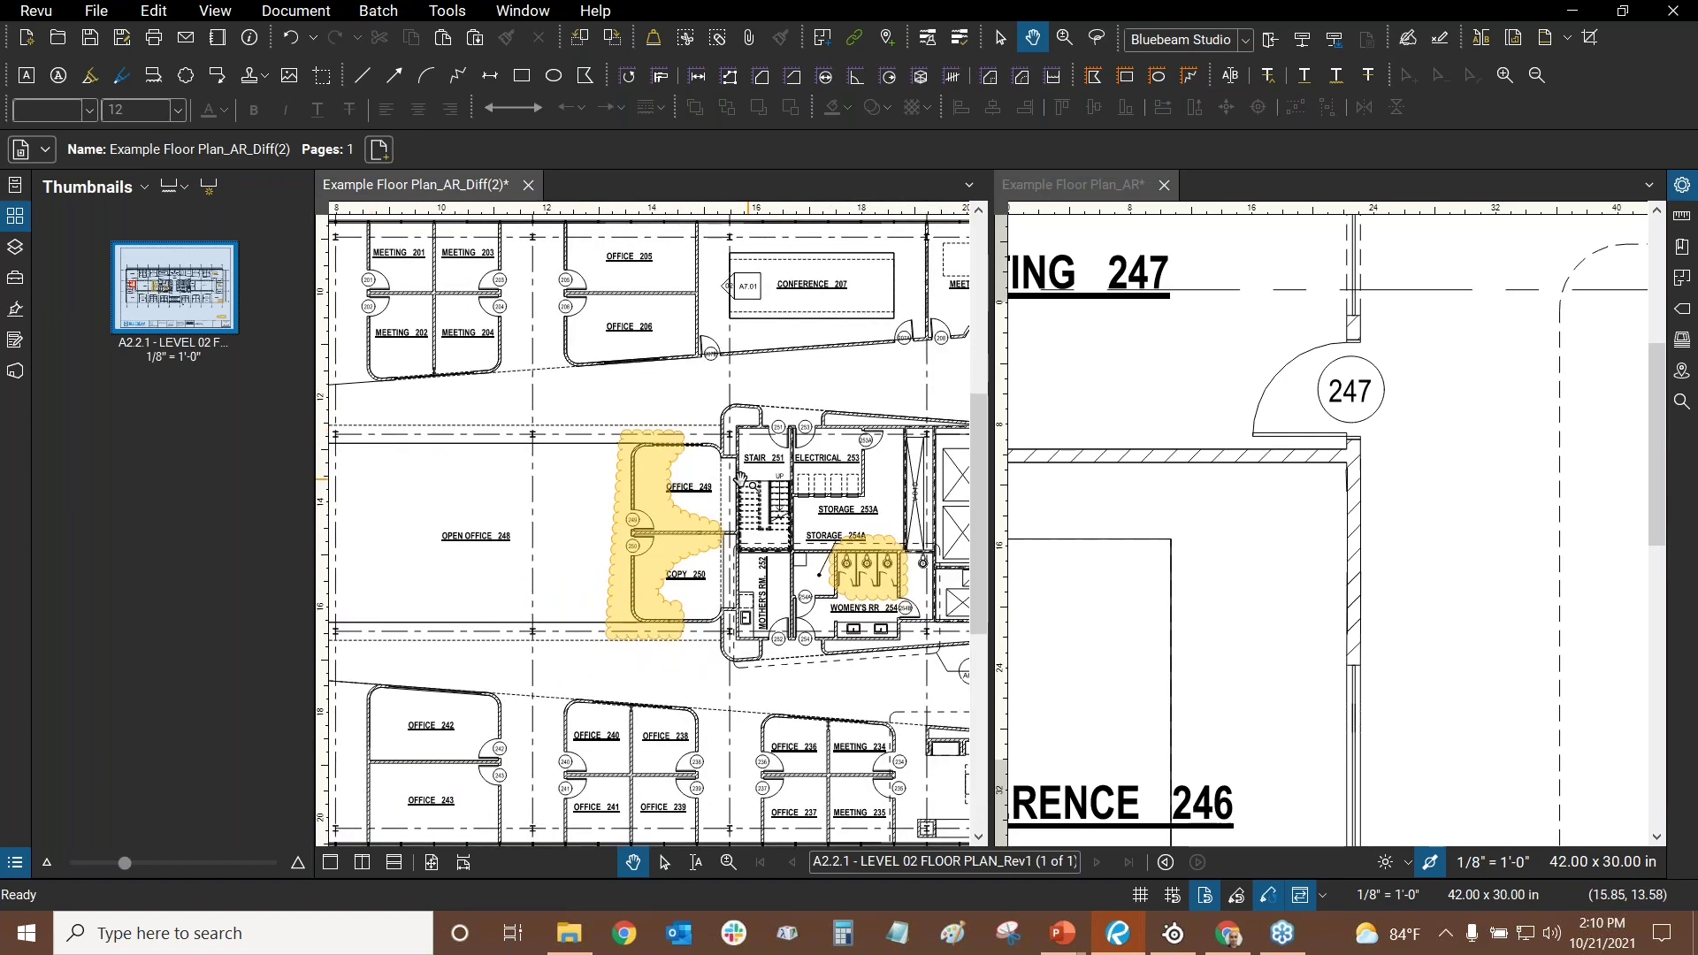
scroll(602, 495, up, 1)
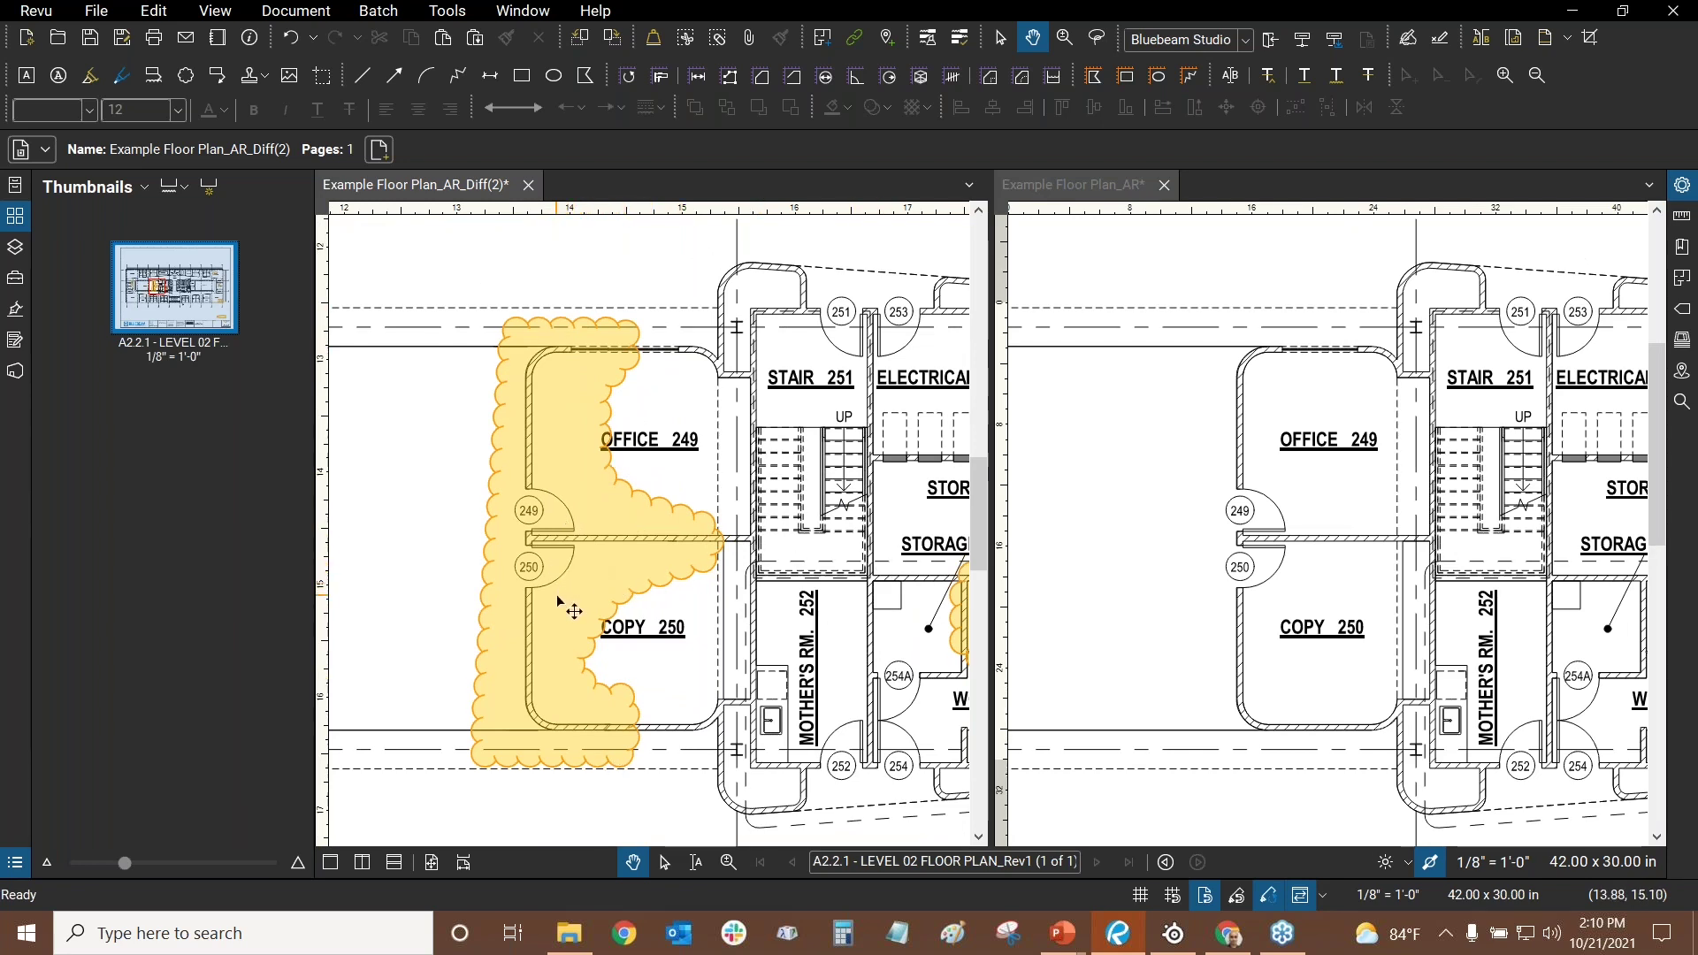
scroll(686, 429, down, 4)
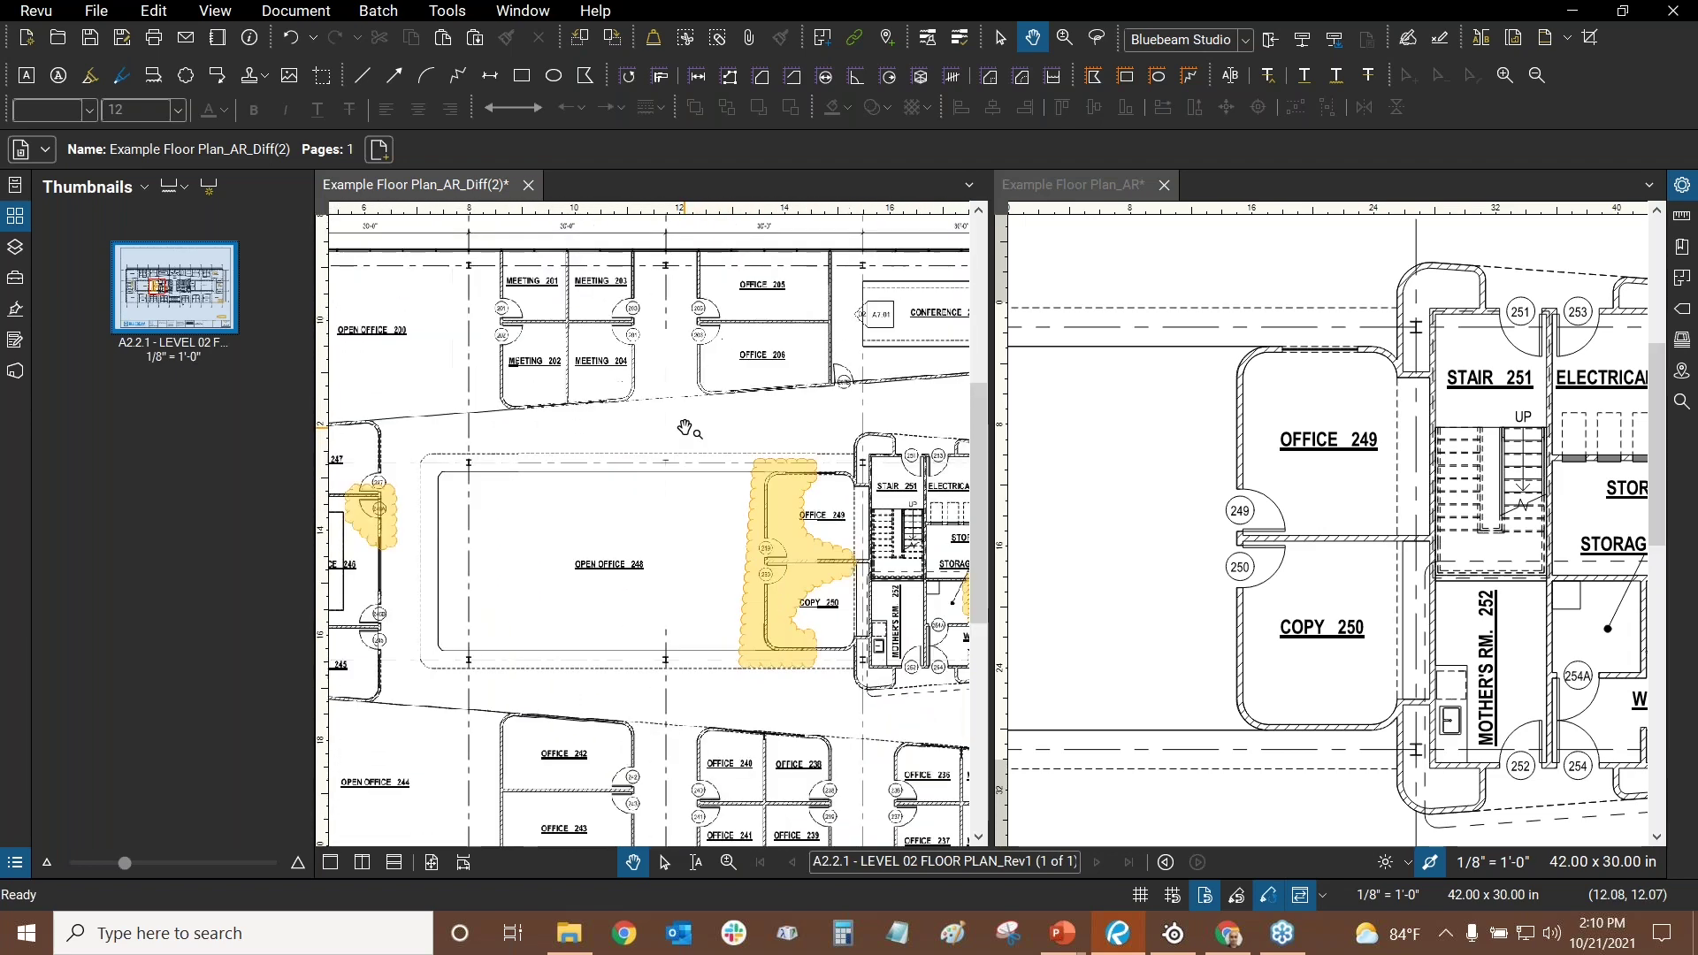
scroll(685, 429, down, 5)
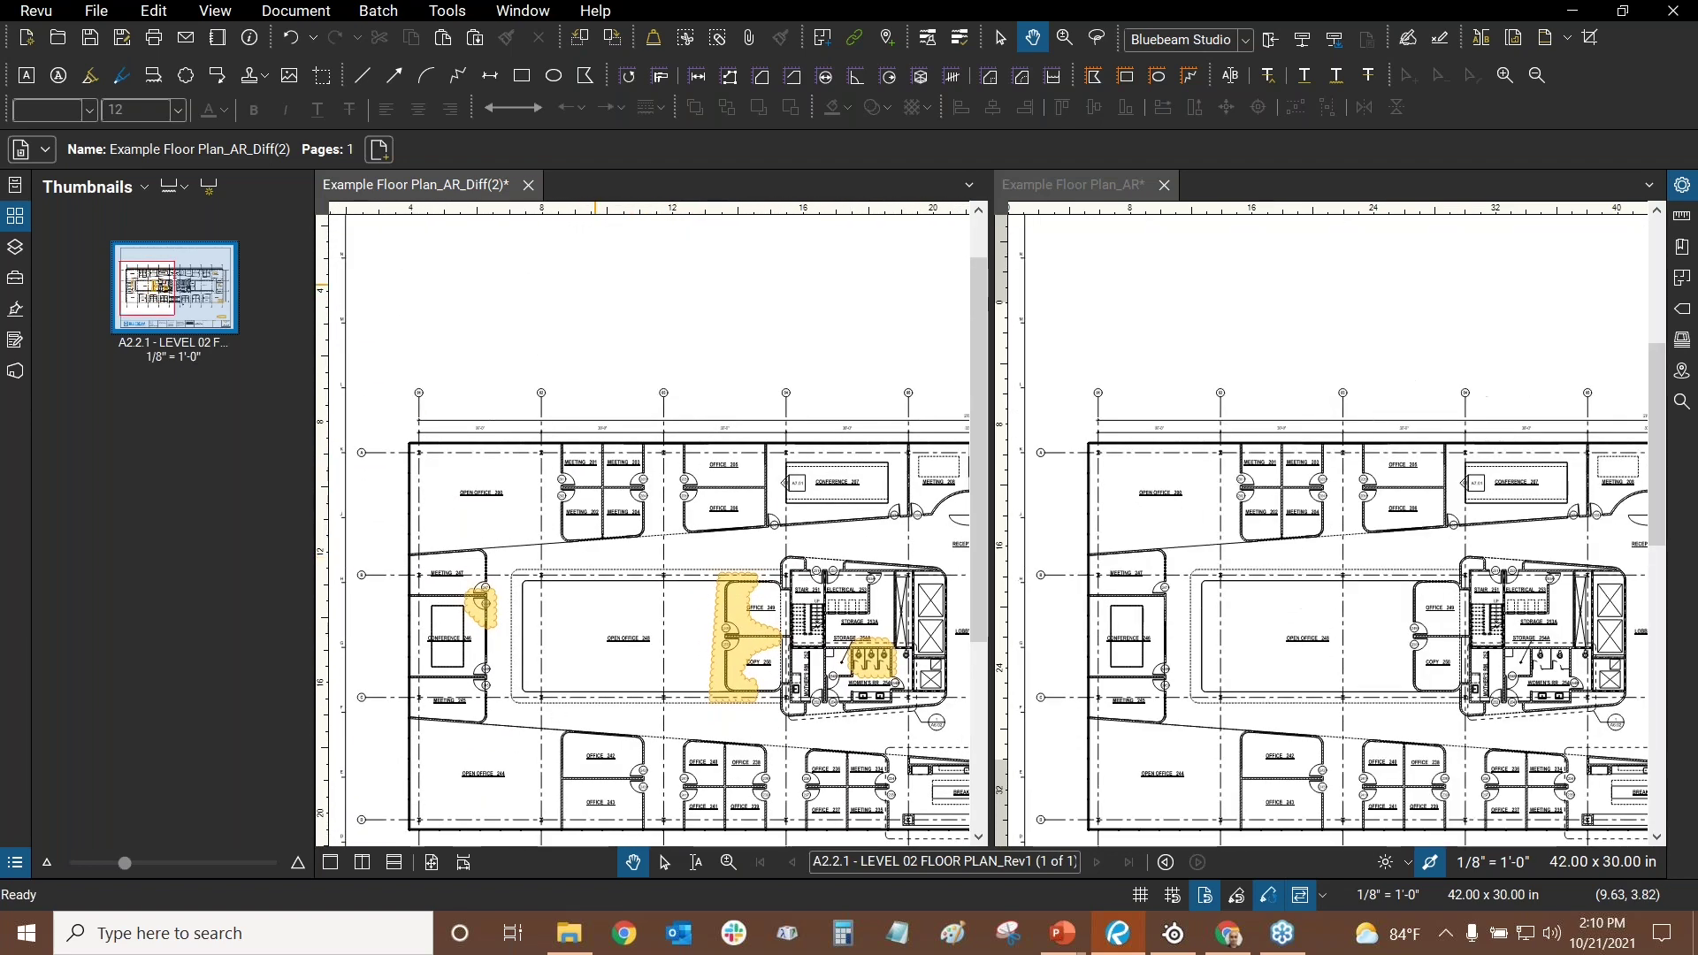
key(ctrl+0)
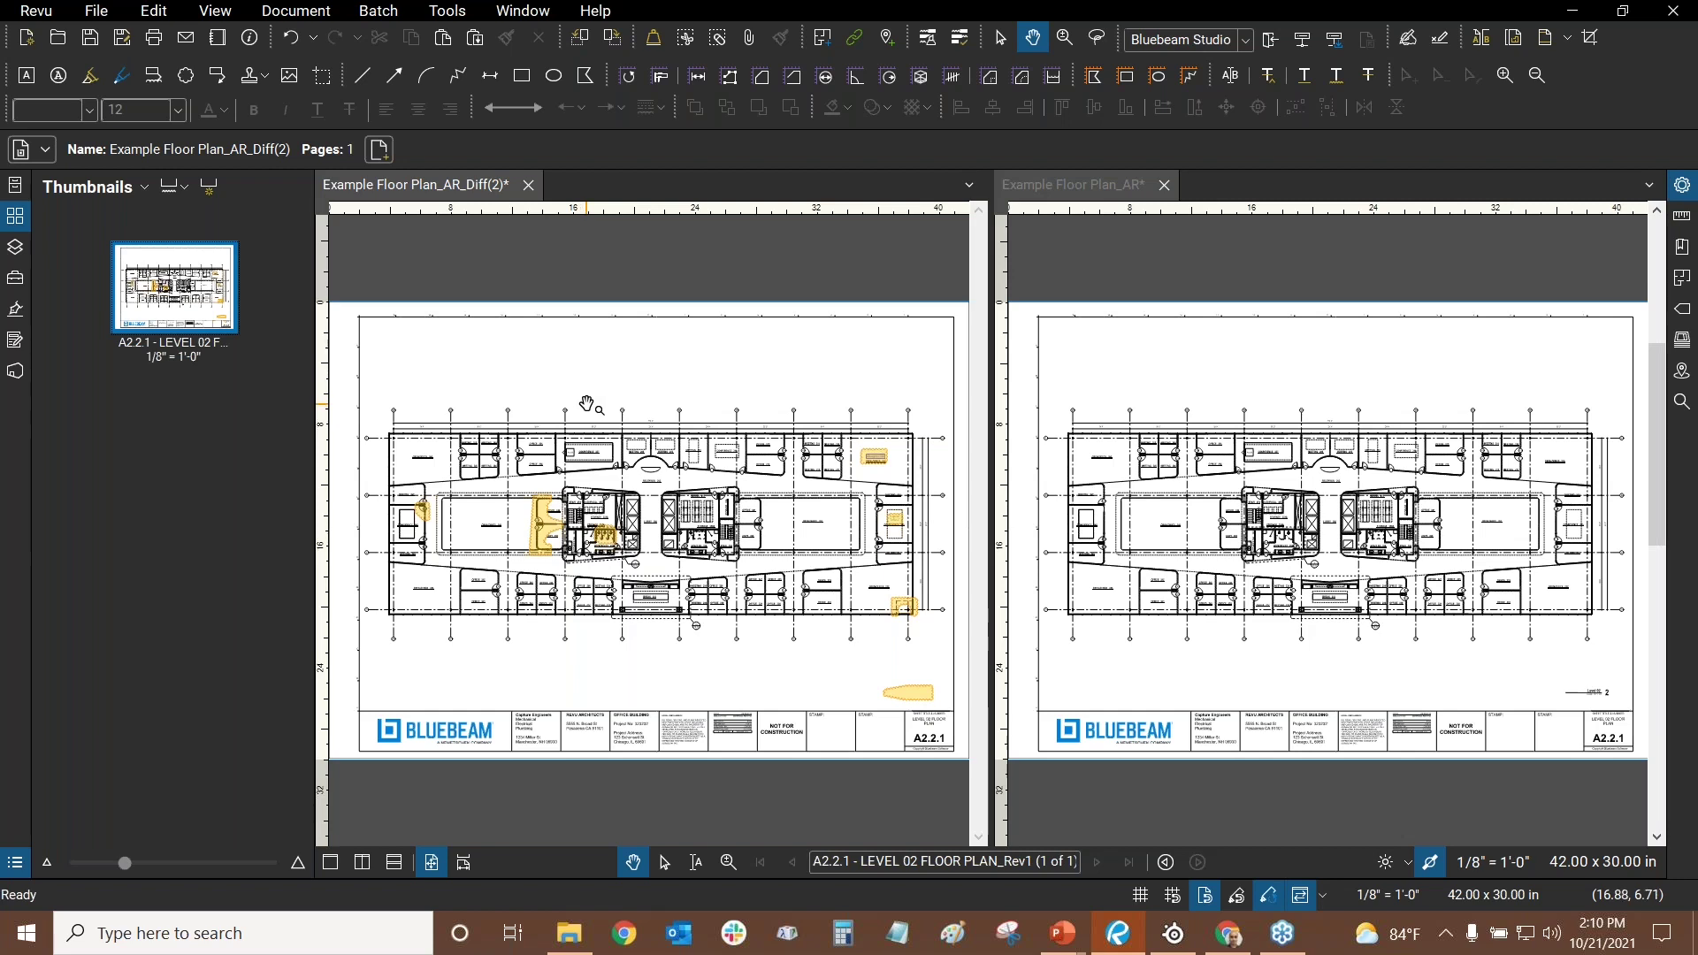
scroll(566, 455, up, 2)
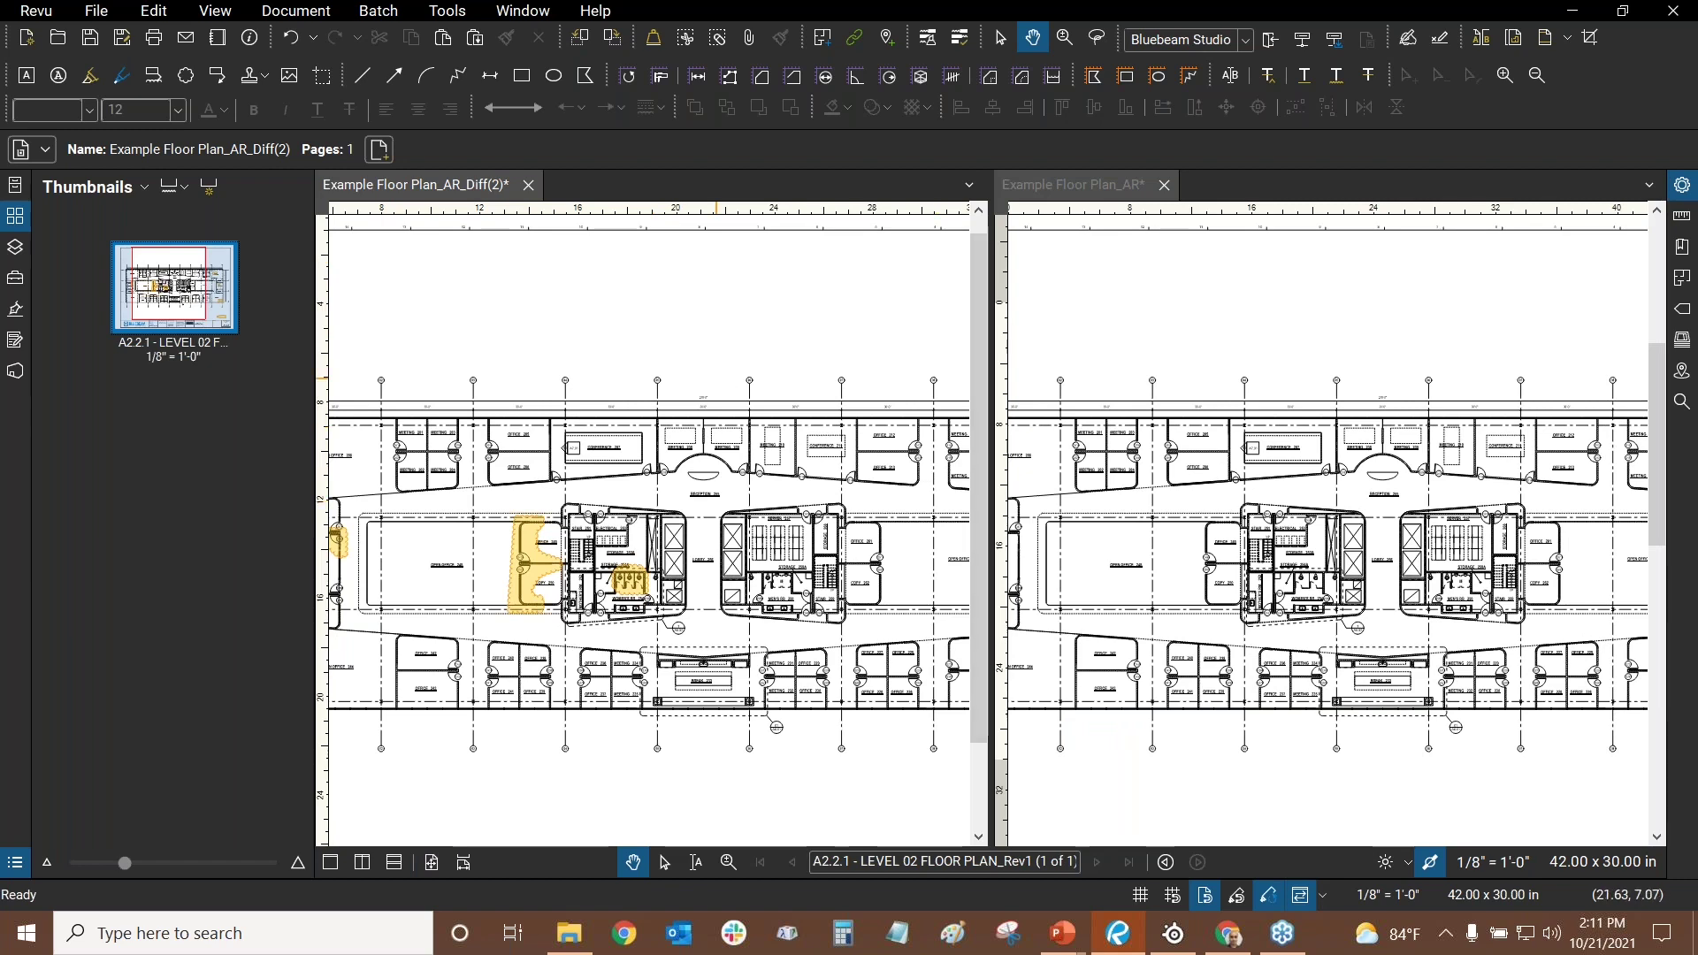
key(ctrl+0)
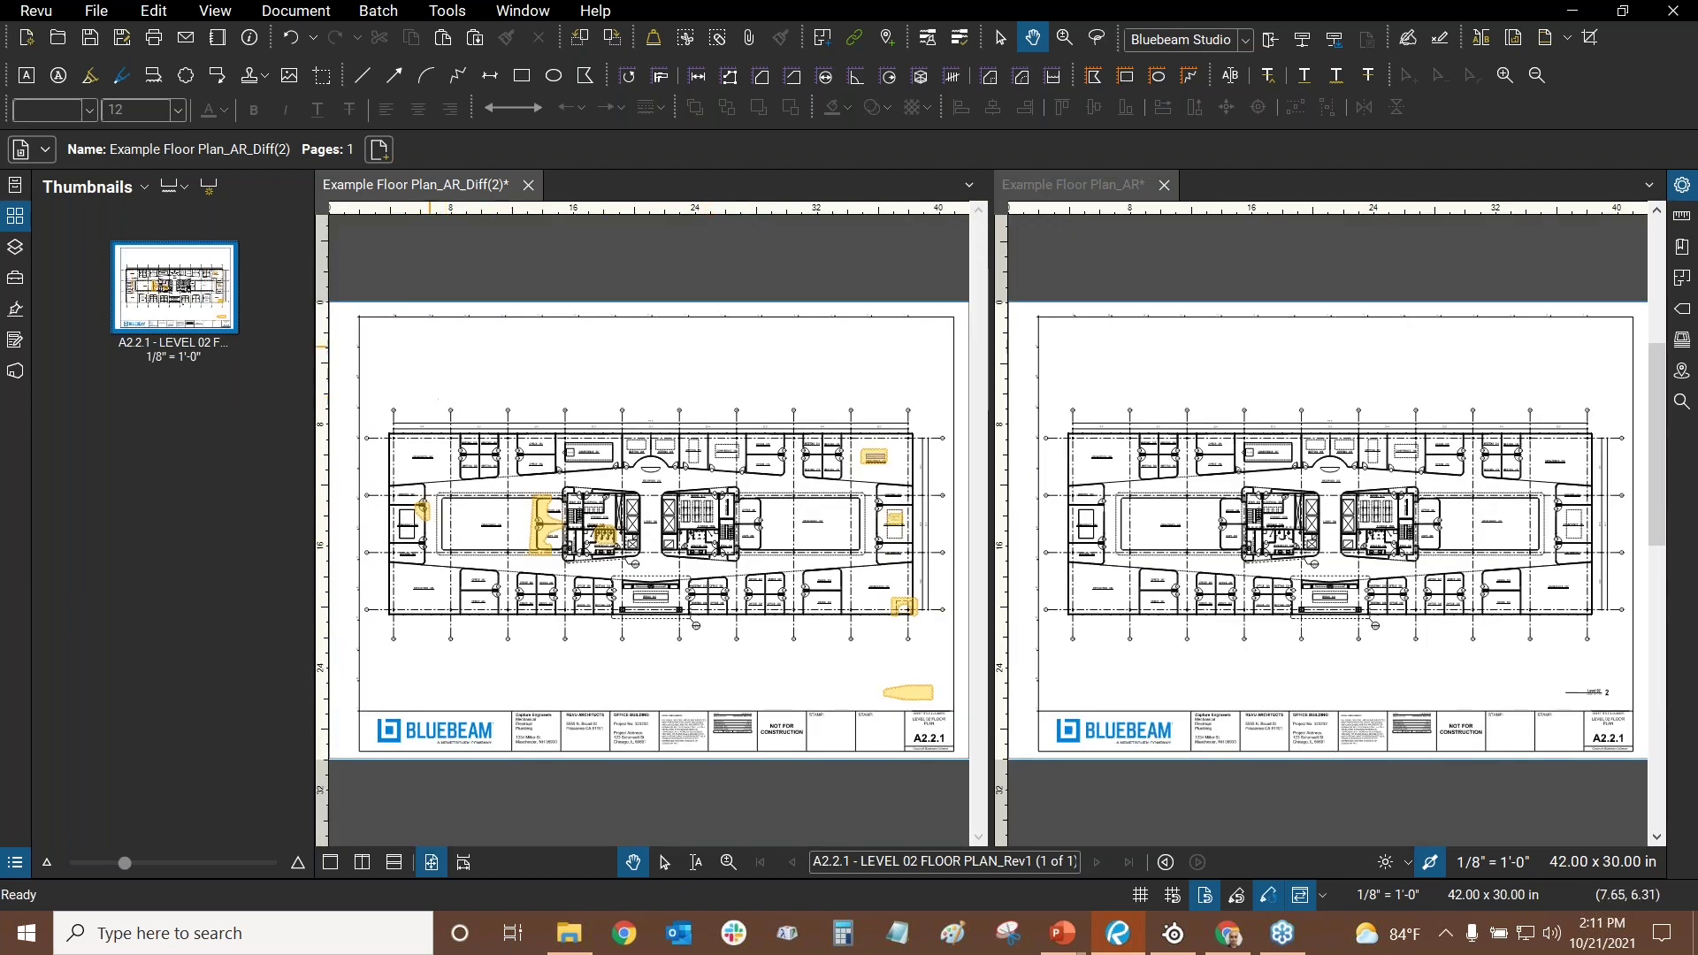
- In Overlay Pages, remove the Diff(2) layer and open the Example Floor Plan_AR.pdf layer's settings
click(301, 12)
click(306, 370)
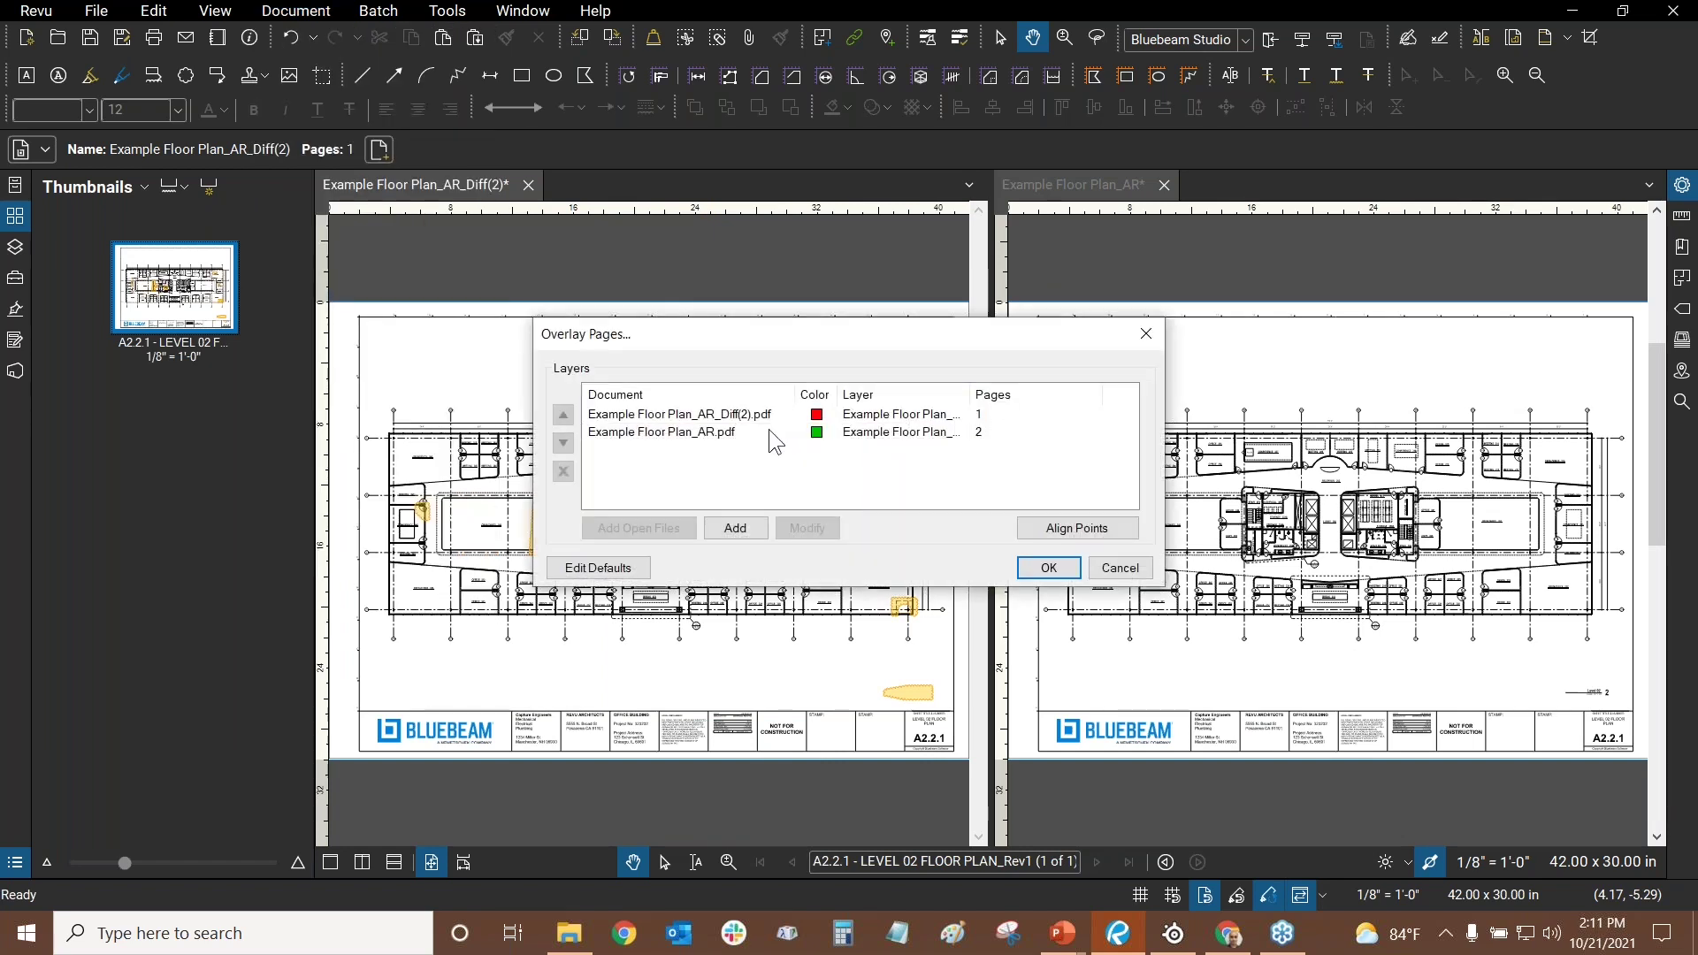
click(733, 416)
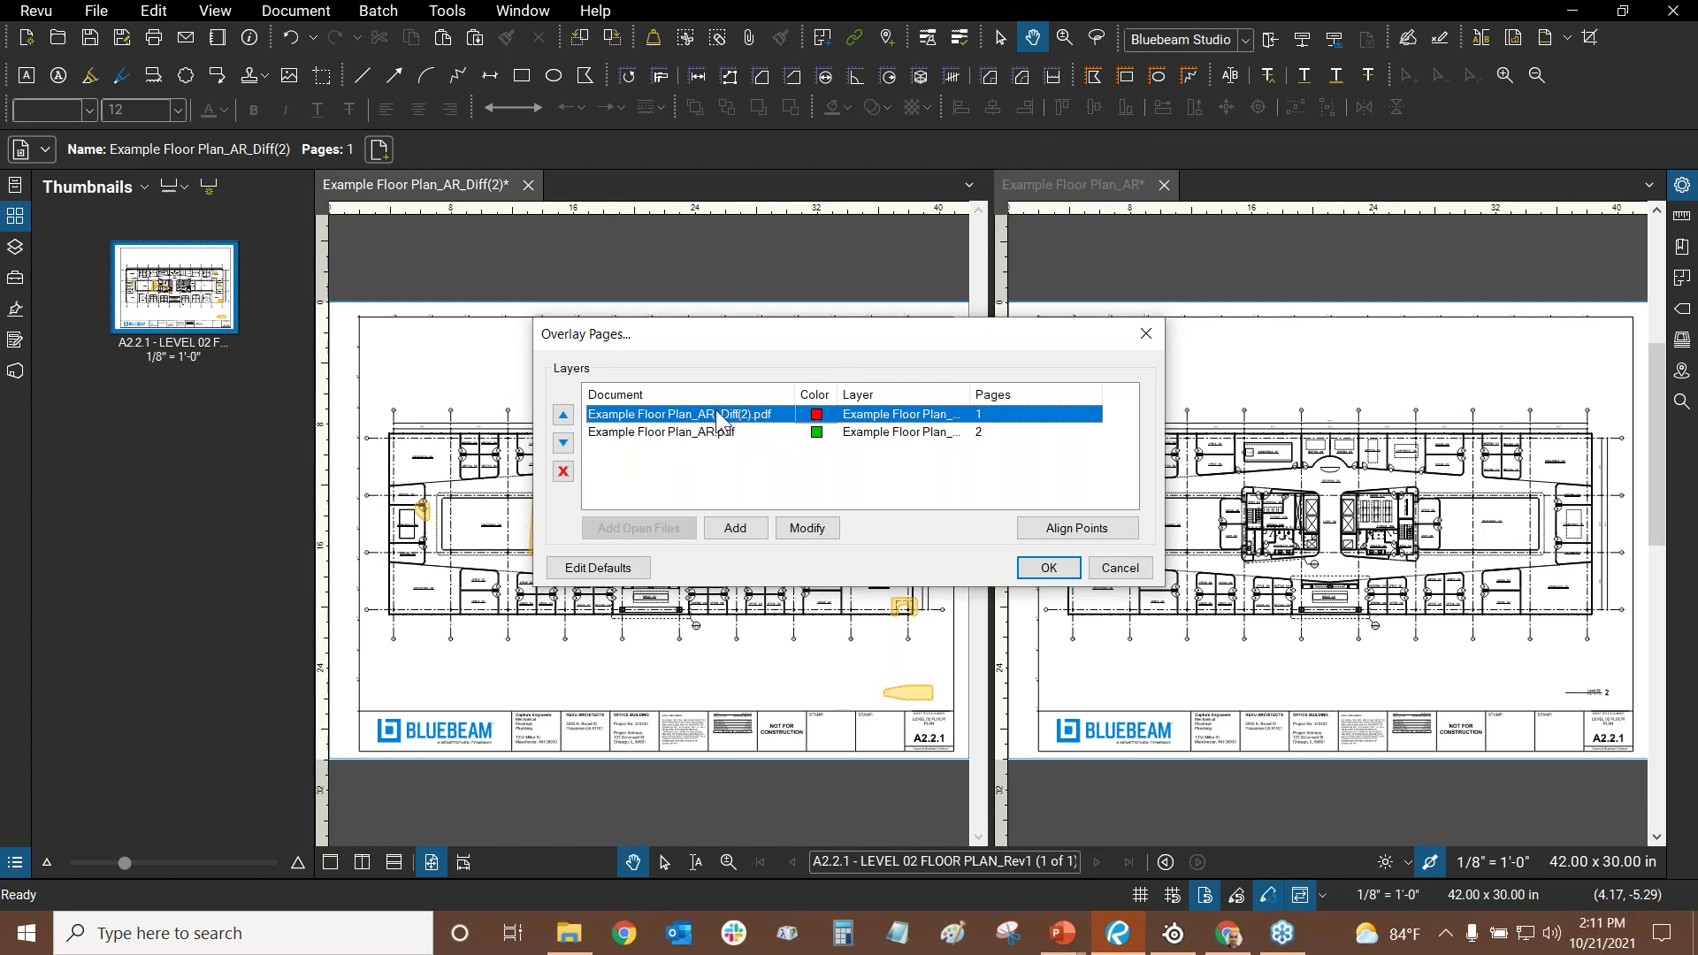
click(564, 471)
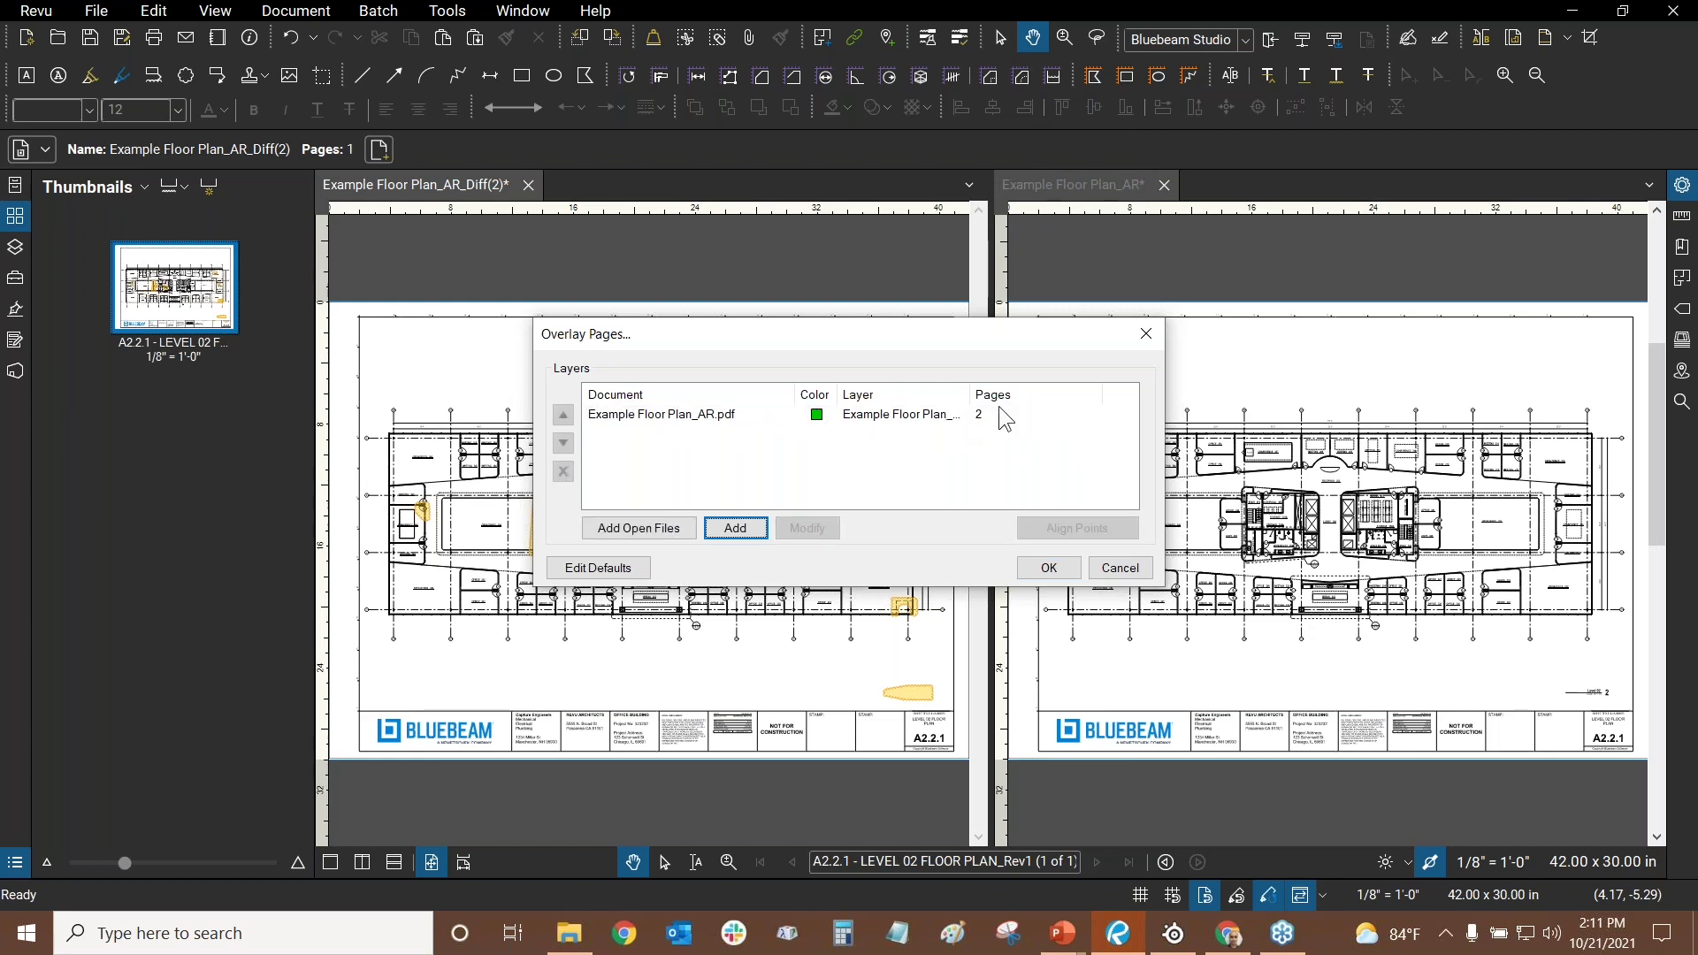
click(643, 418)
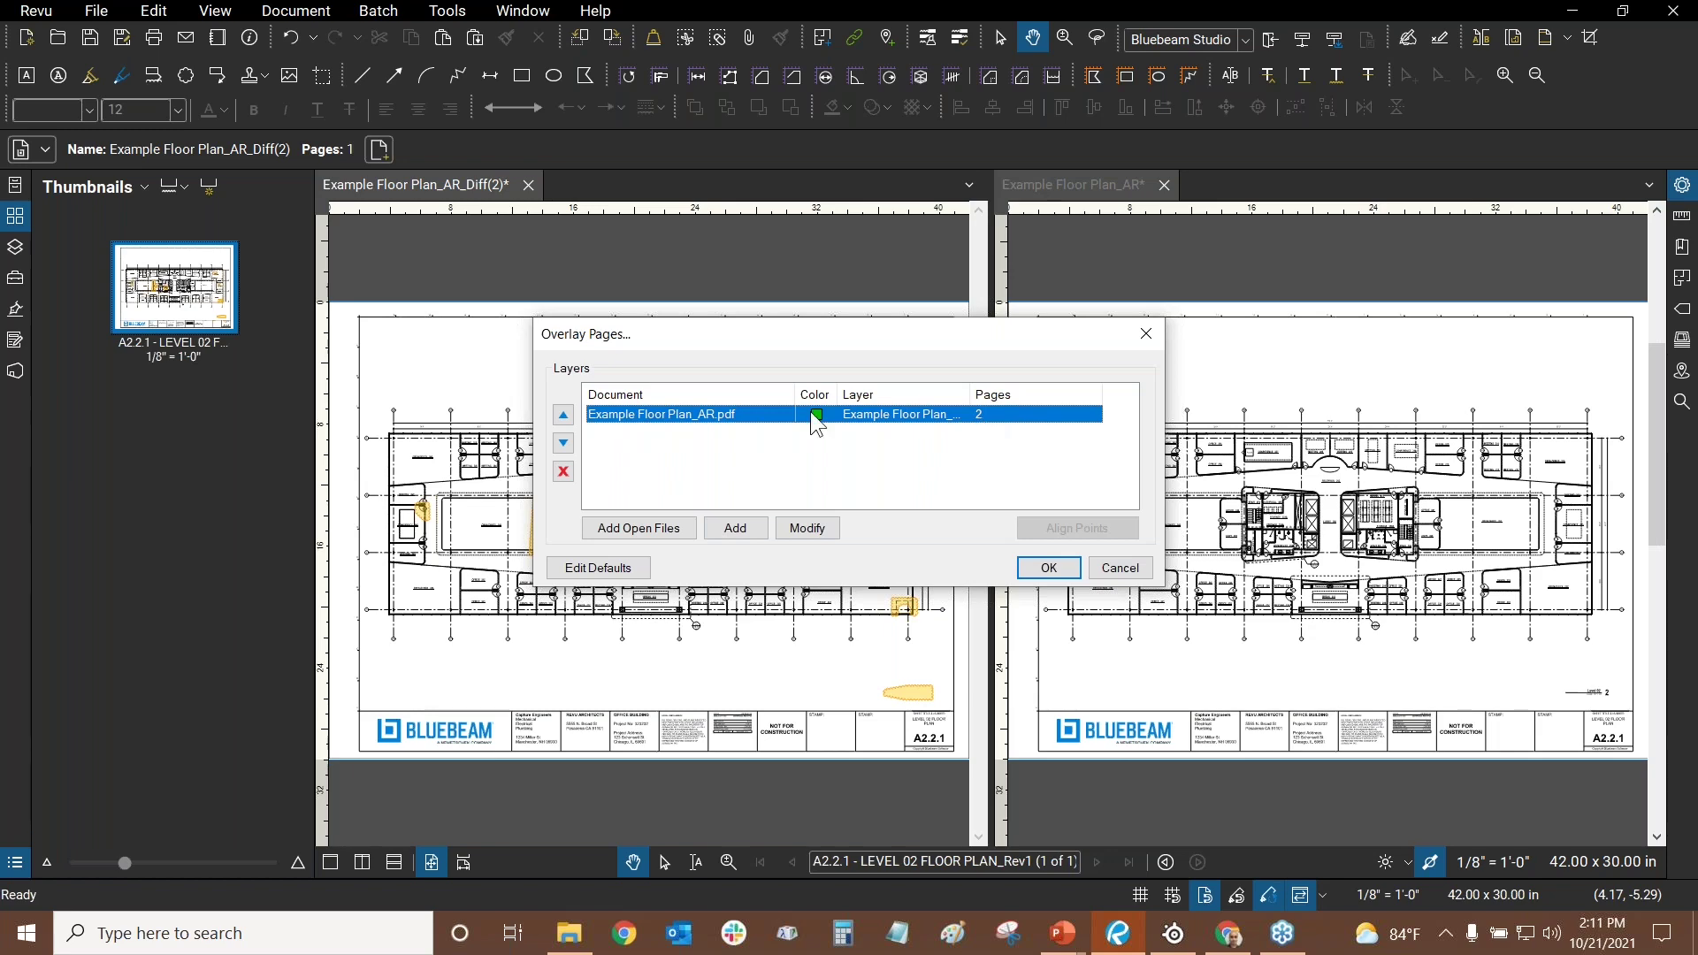
double_click(984, 414)
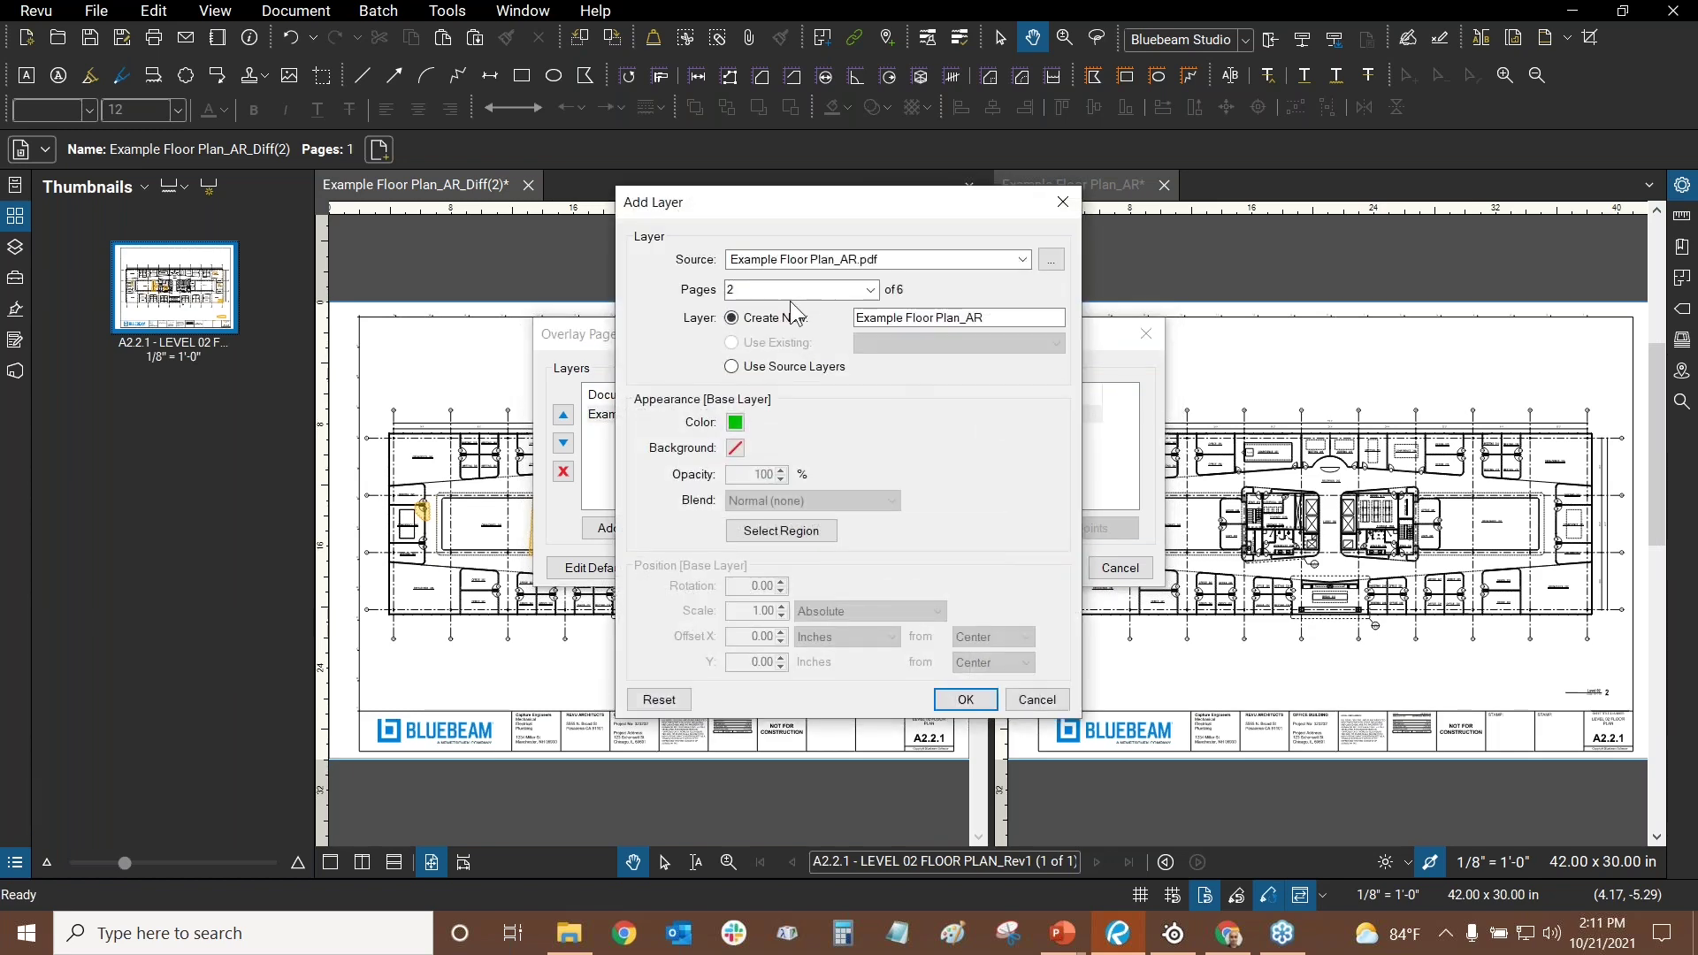
- Change the existing overlay layer to page 3
double_click(789, 291)
text(3)
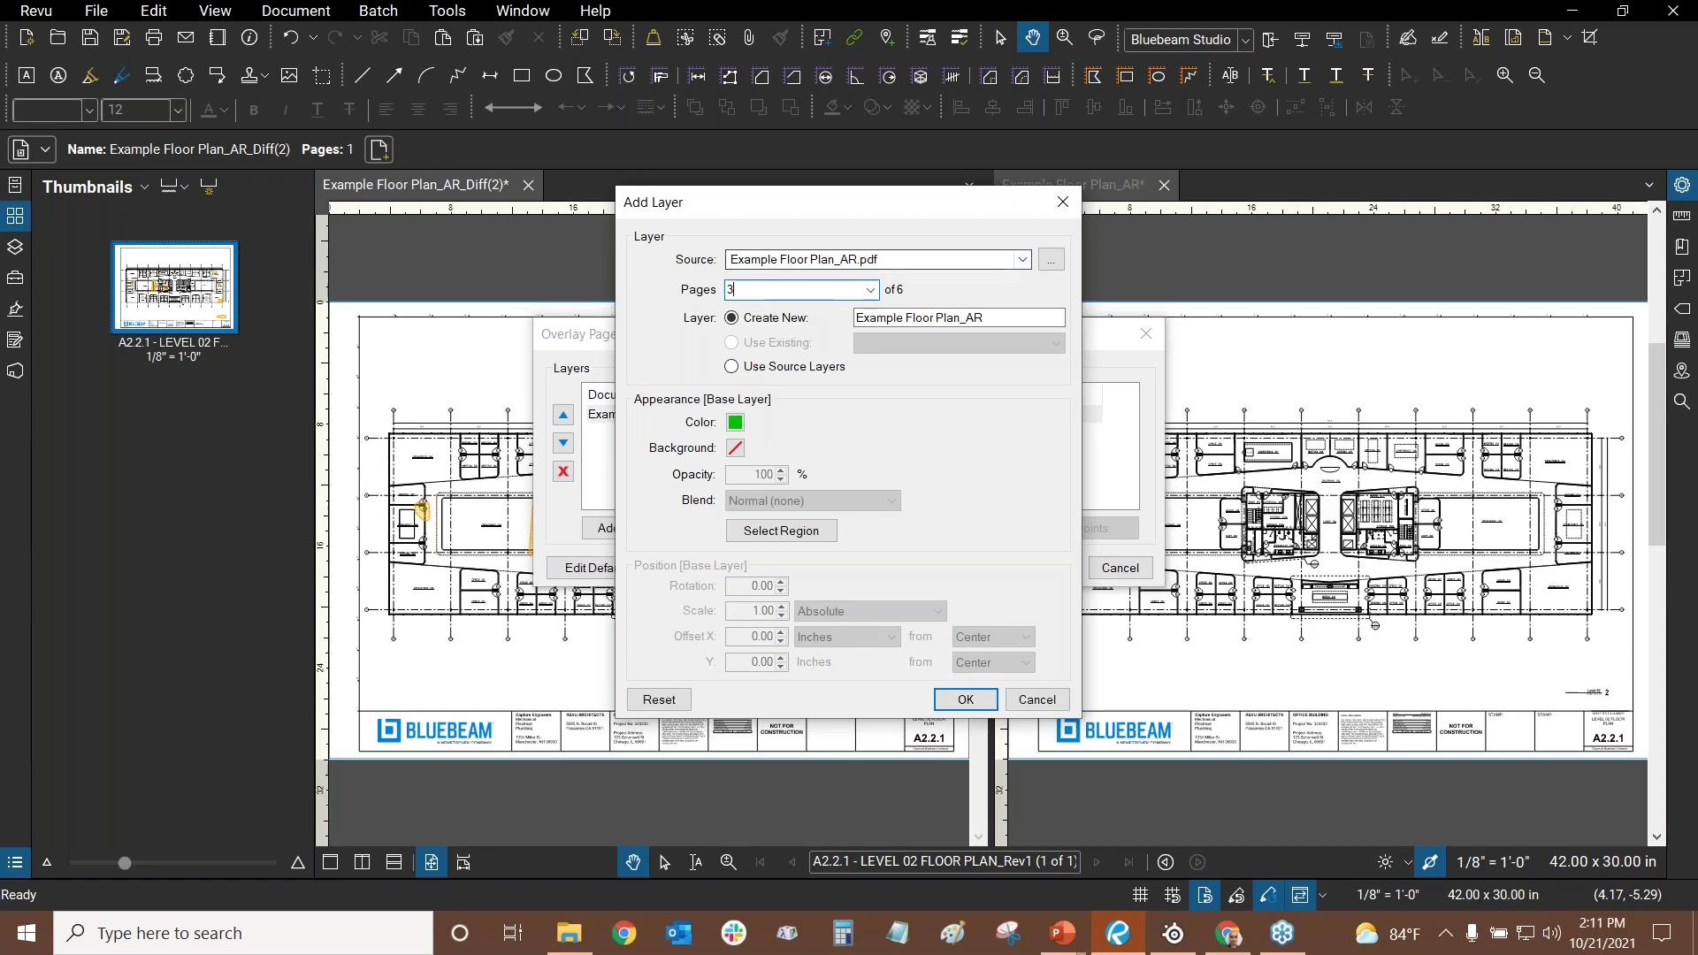
click(964, 700)
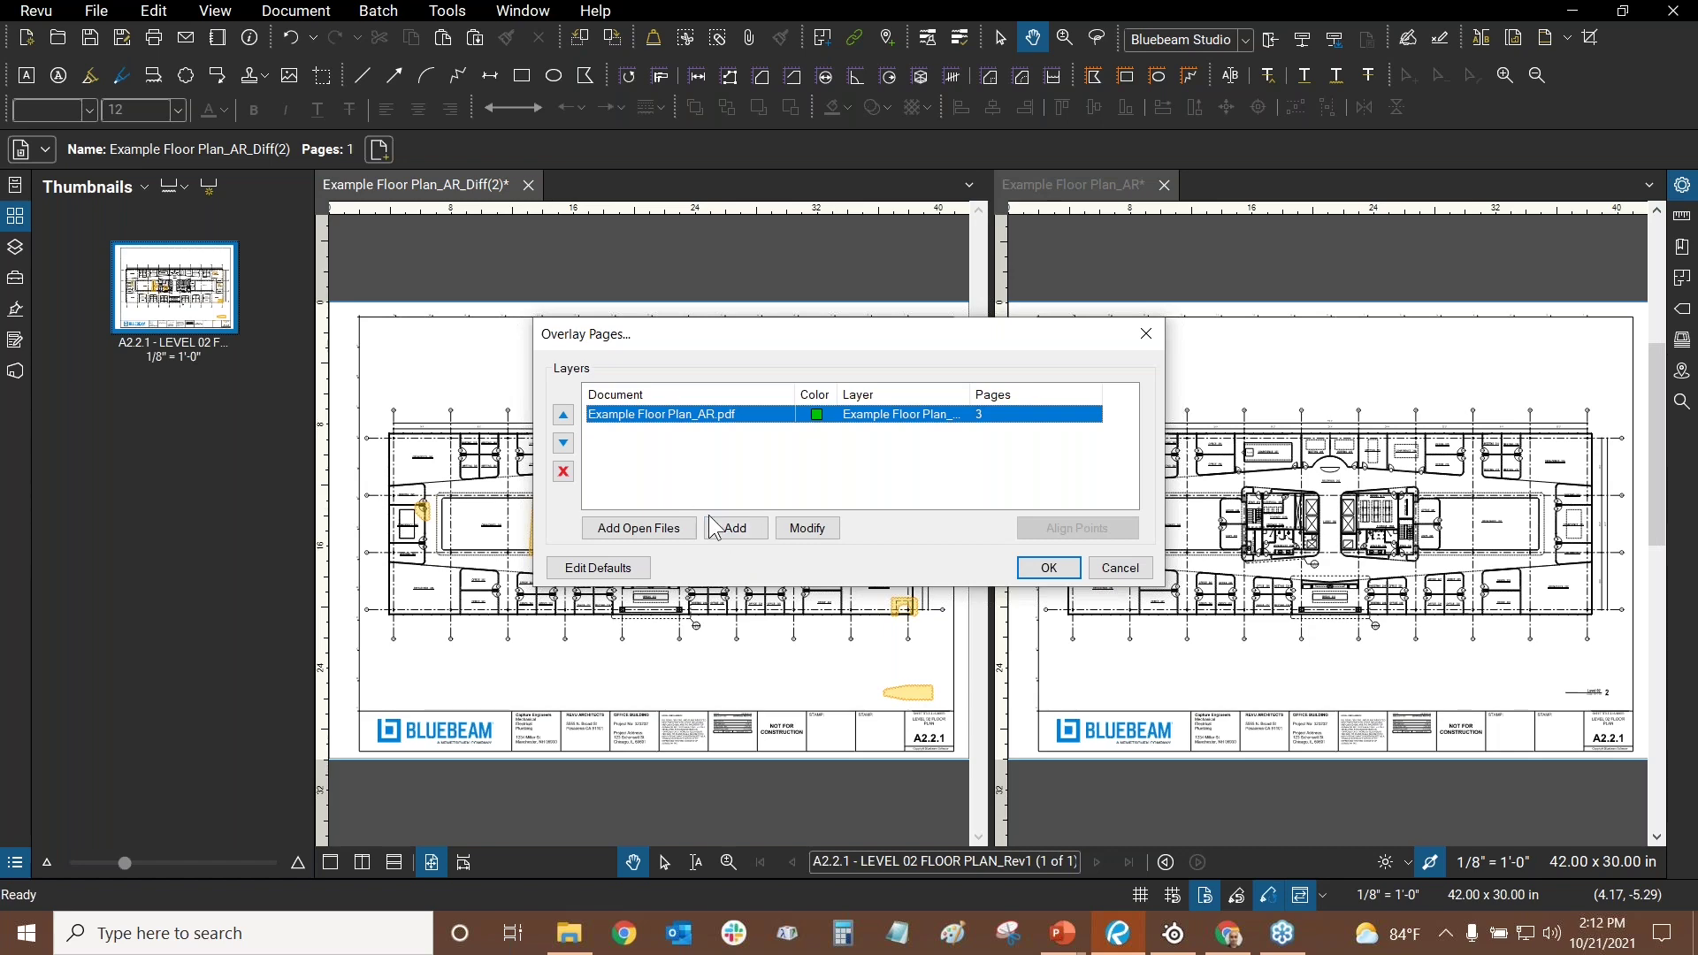
- Add a new overlay layer sourced from Example Floor Plan_AR.pdf in the Bluebeam Revu documents folder
click(736, 527)
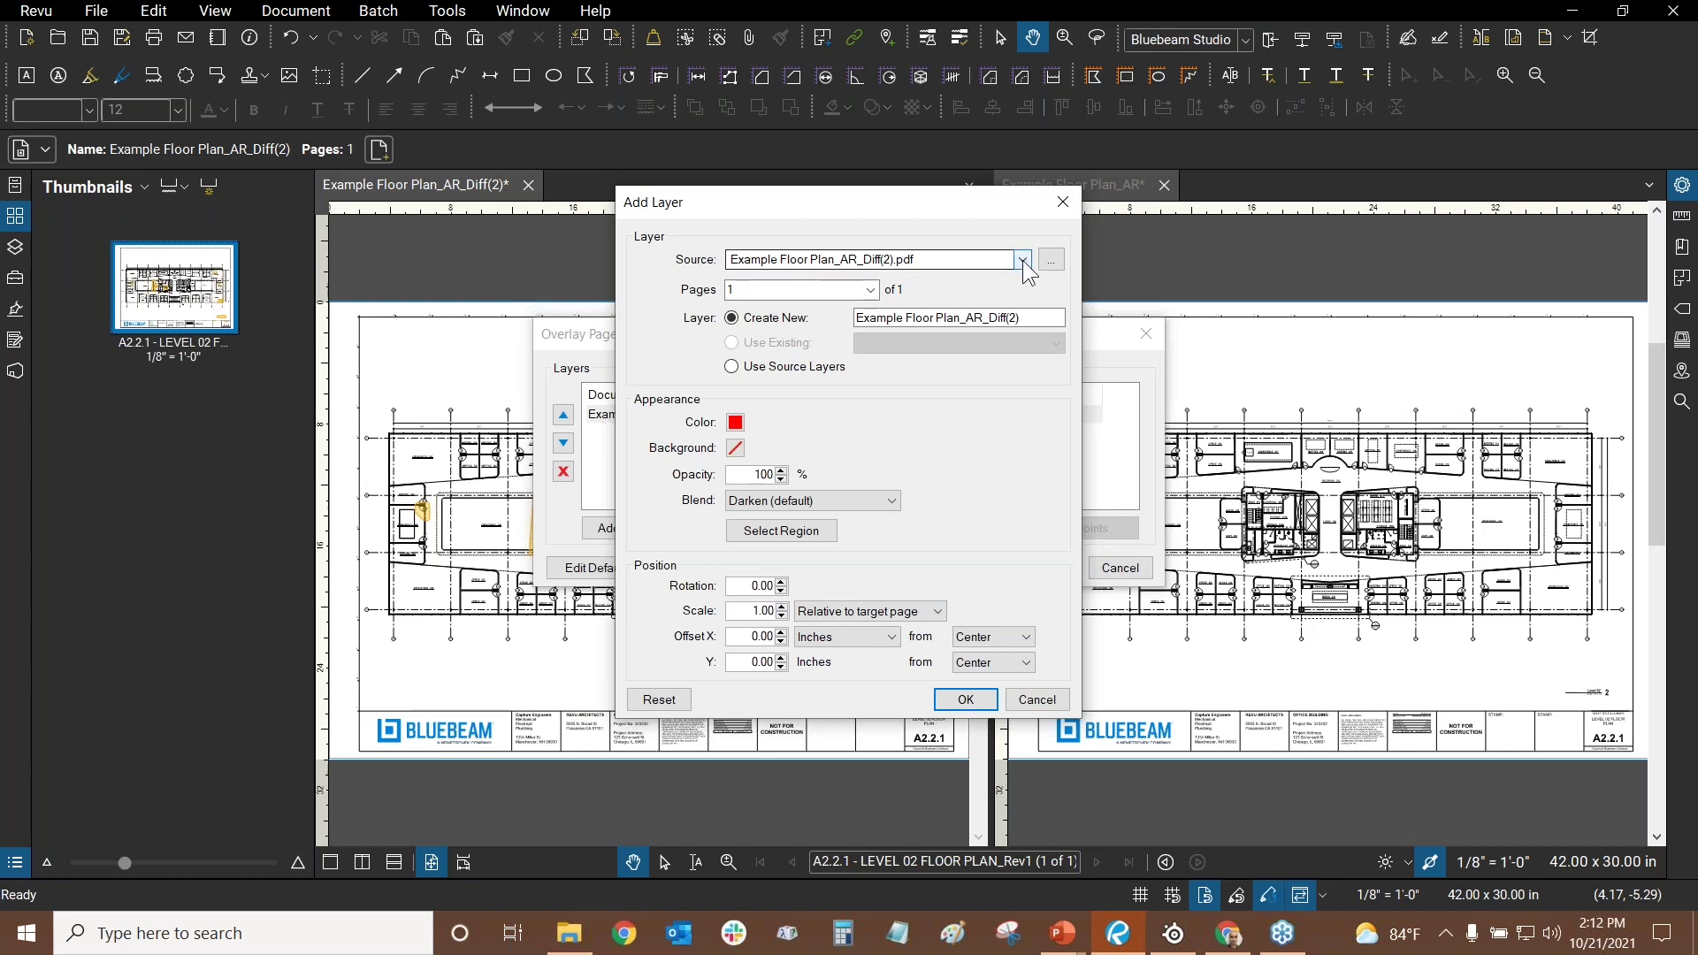
click(926, 260)
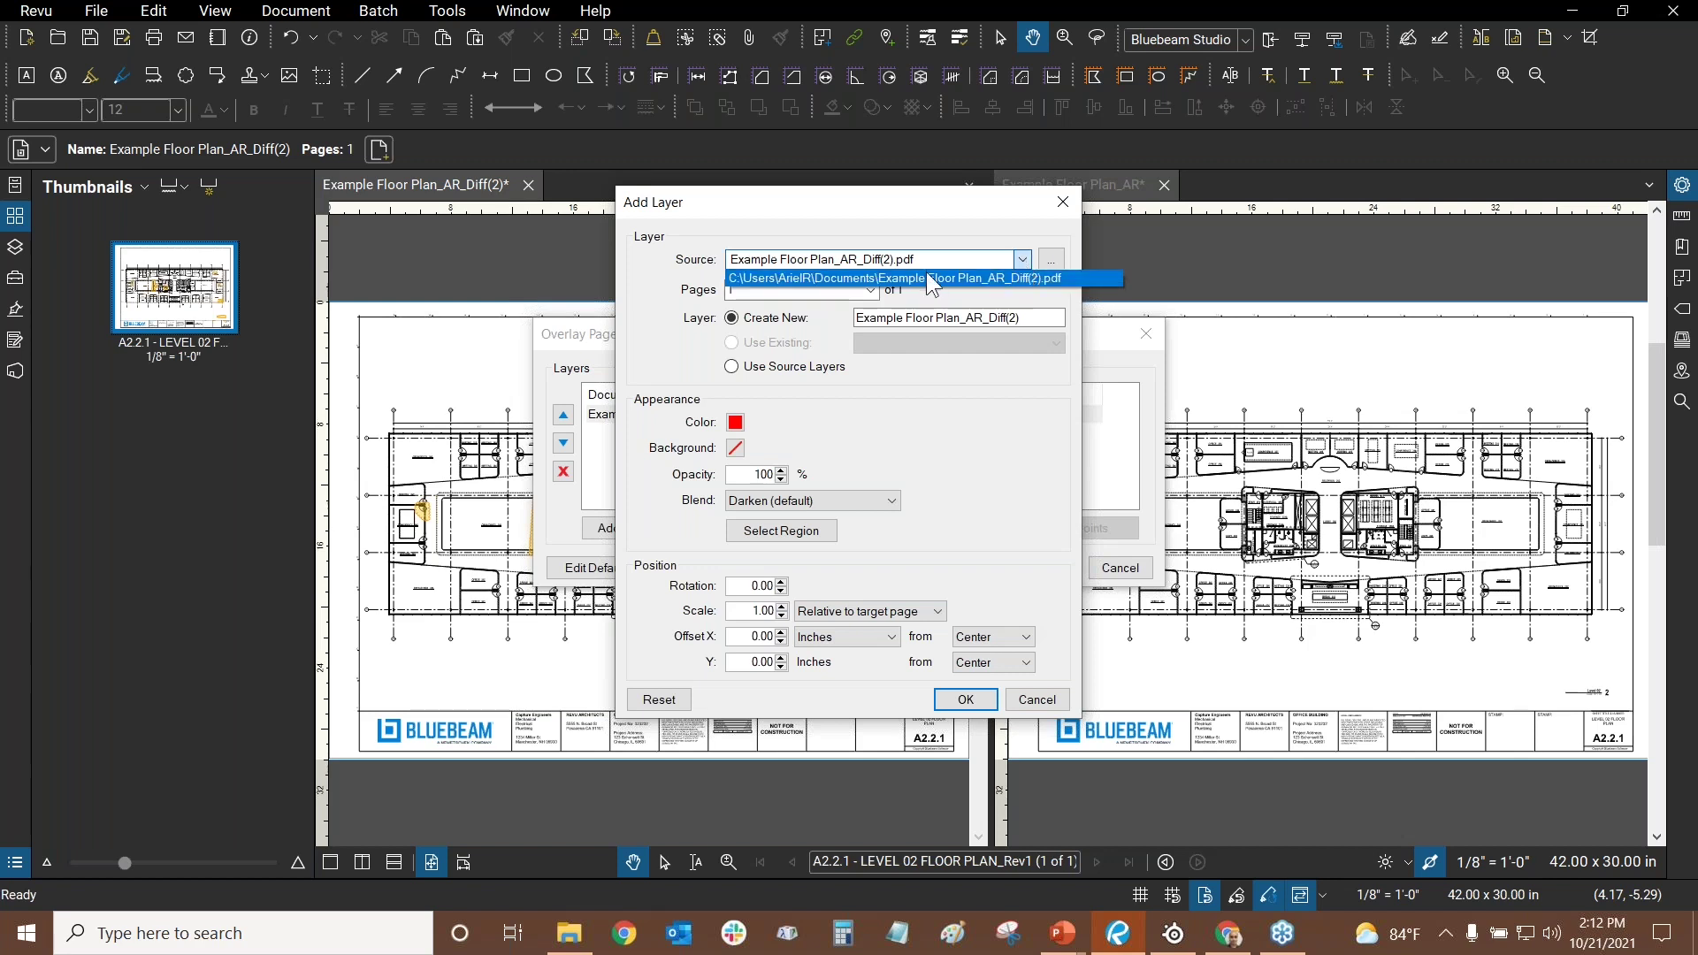
click(996, 278)
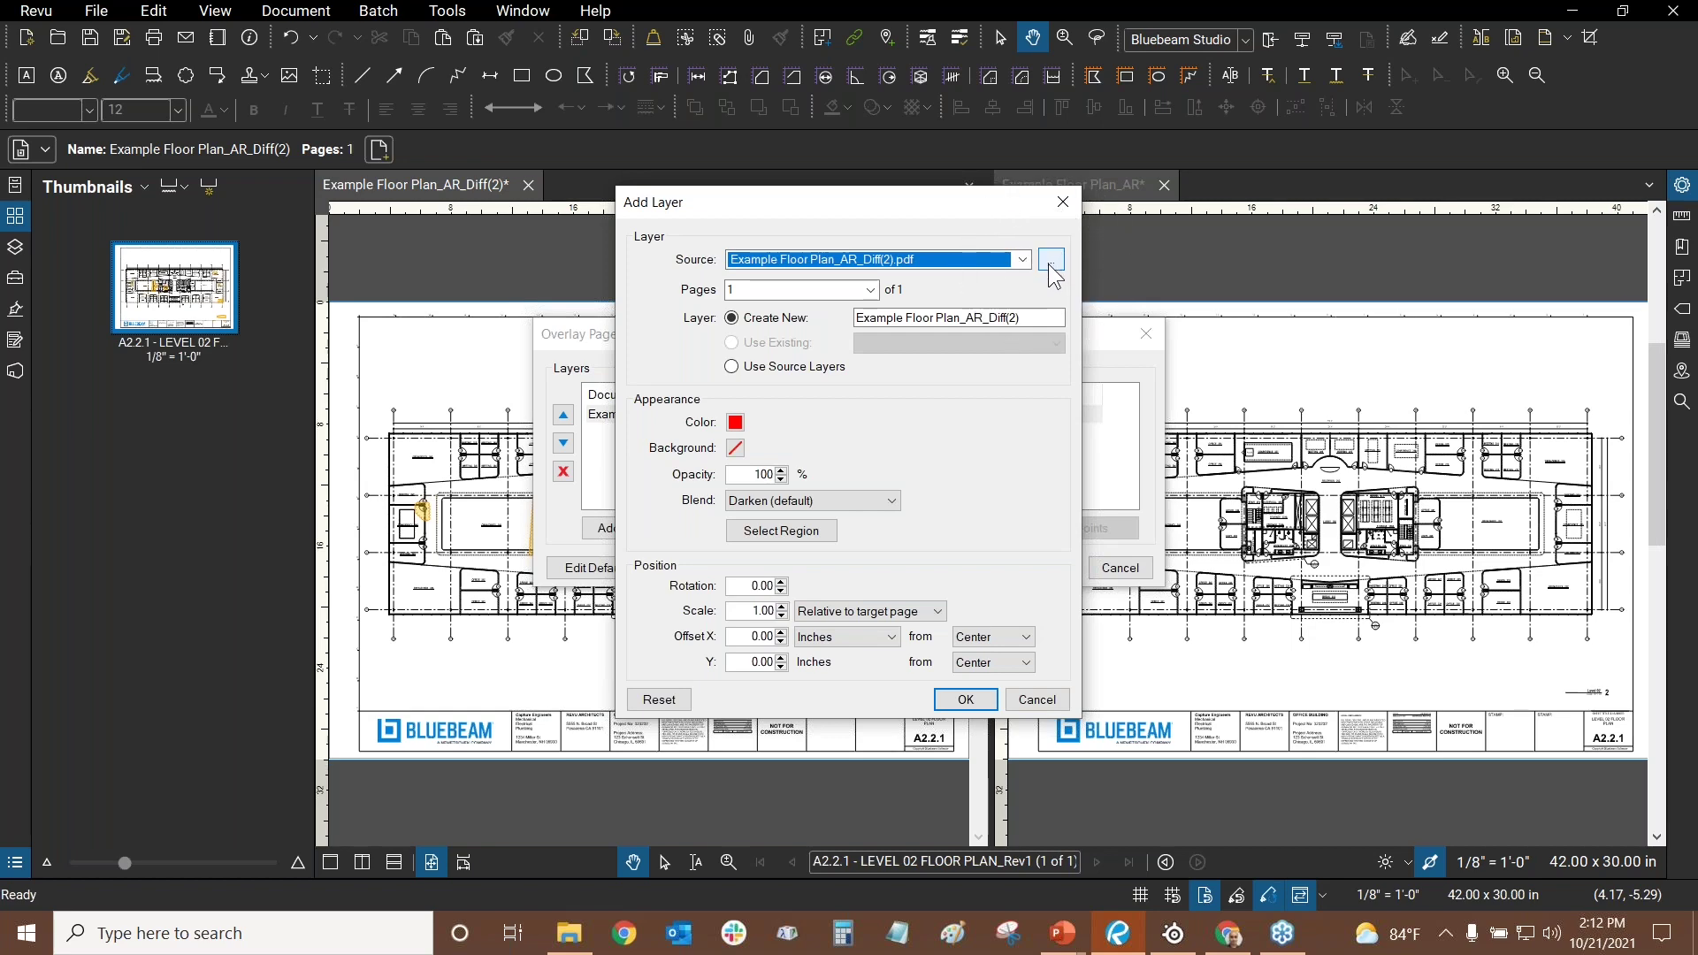
click(1052, 262)
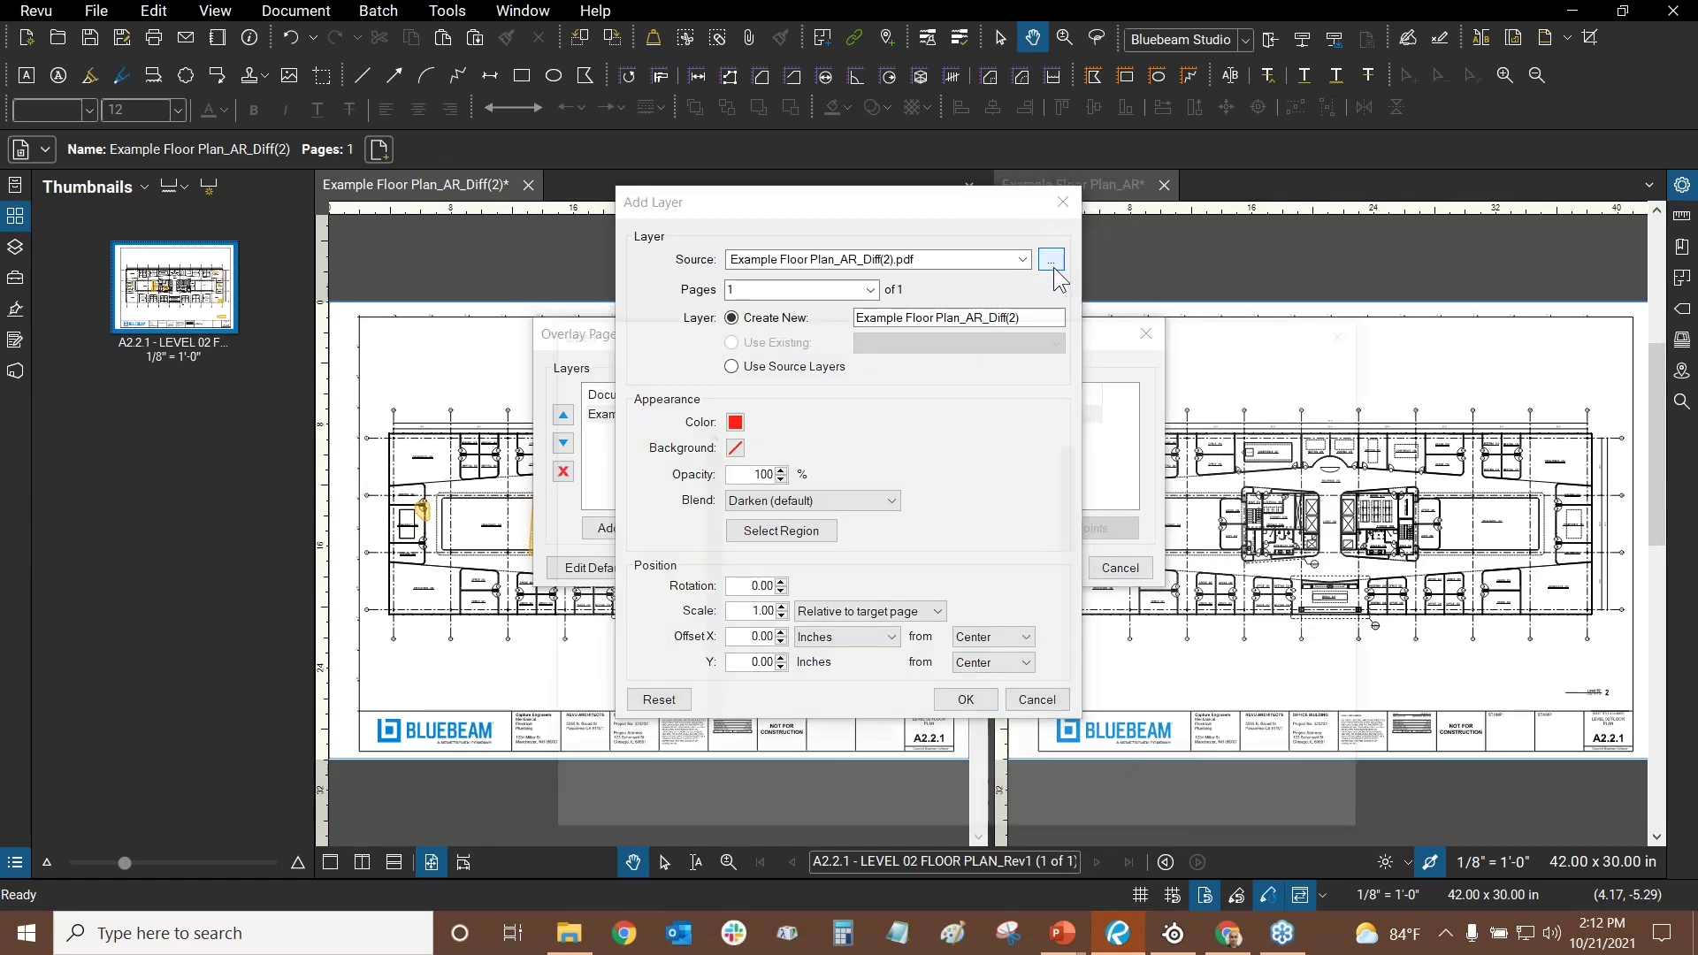
click(637, 437)
scroll(840, 575, down, 3)
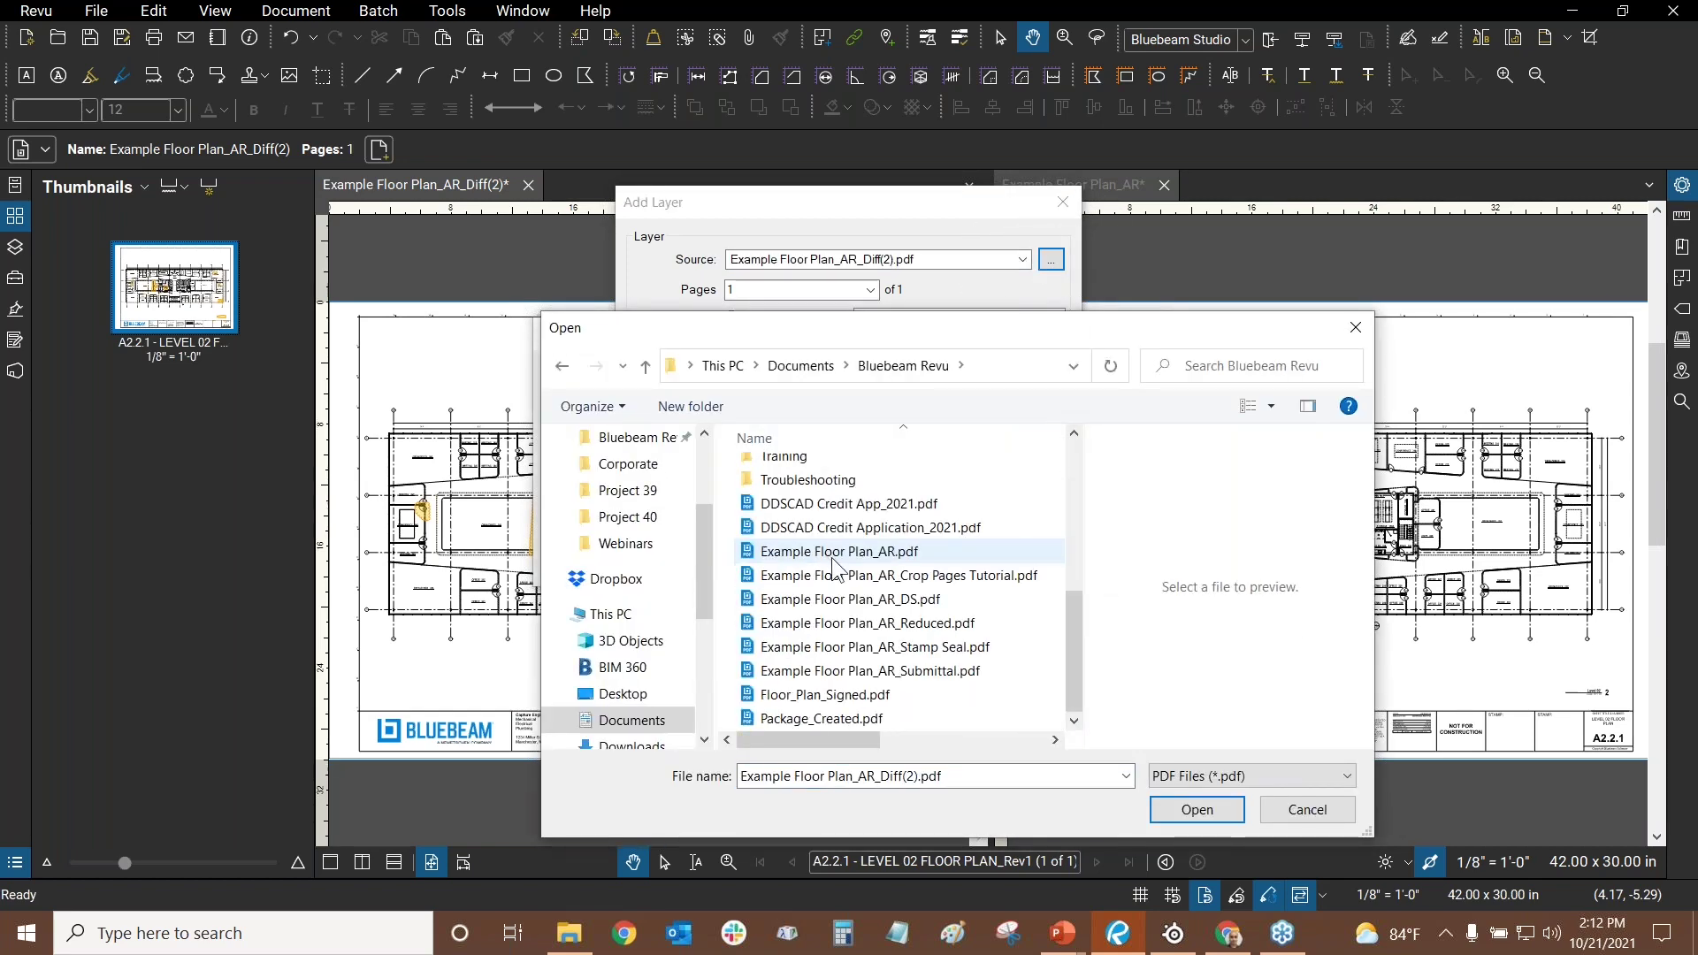
click(839, 551)
click(1202, 810)
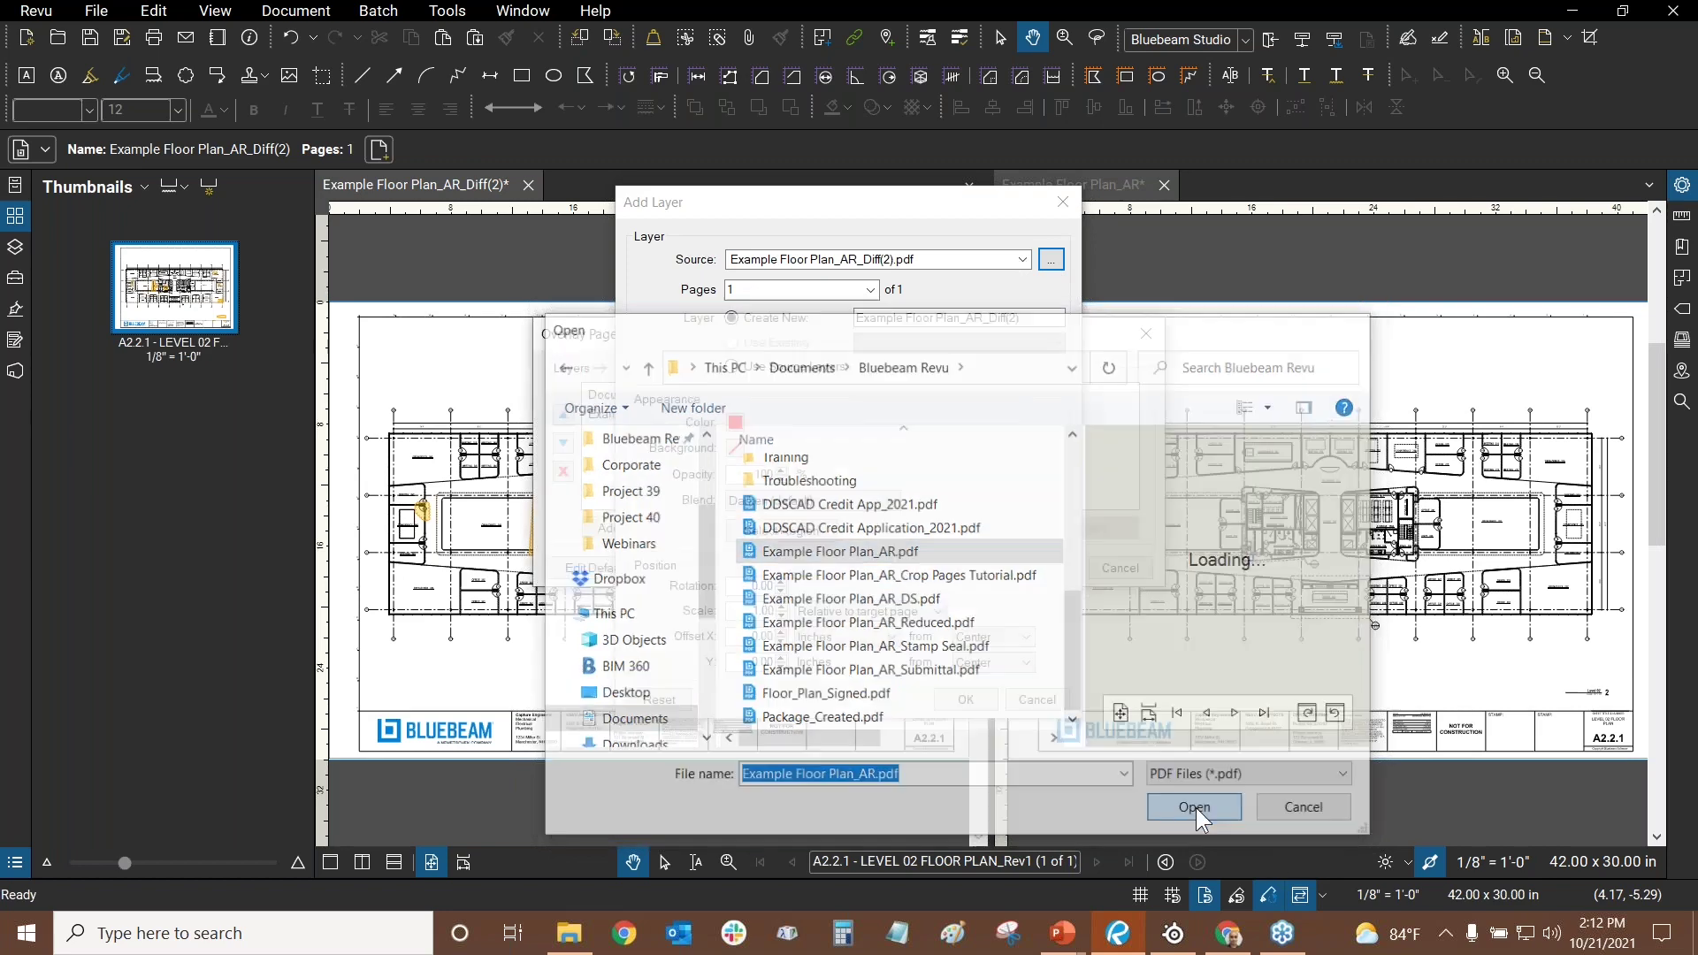
- Set the new layer to page 2 in red and add it to the overlay
text(2)
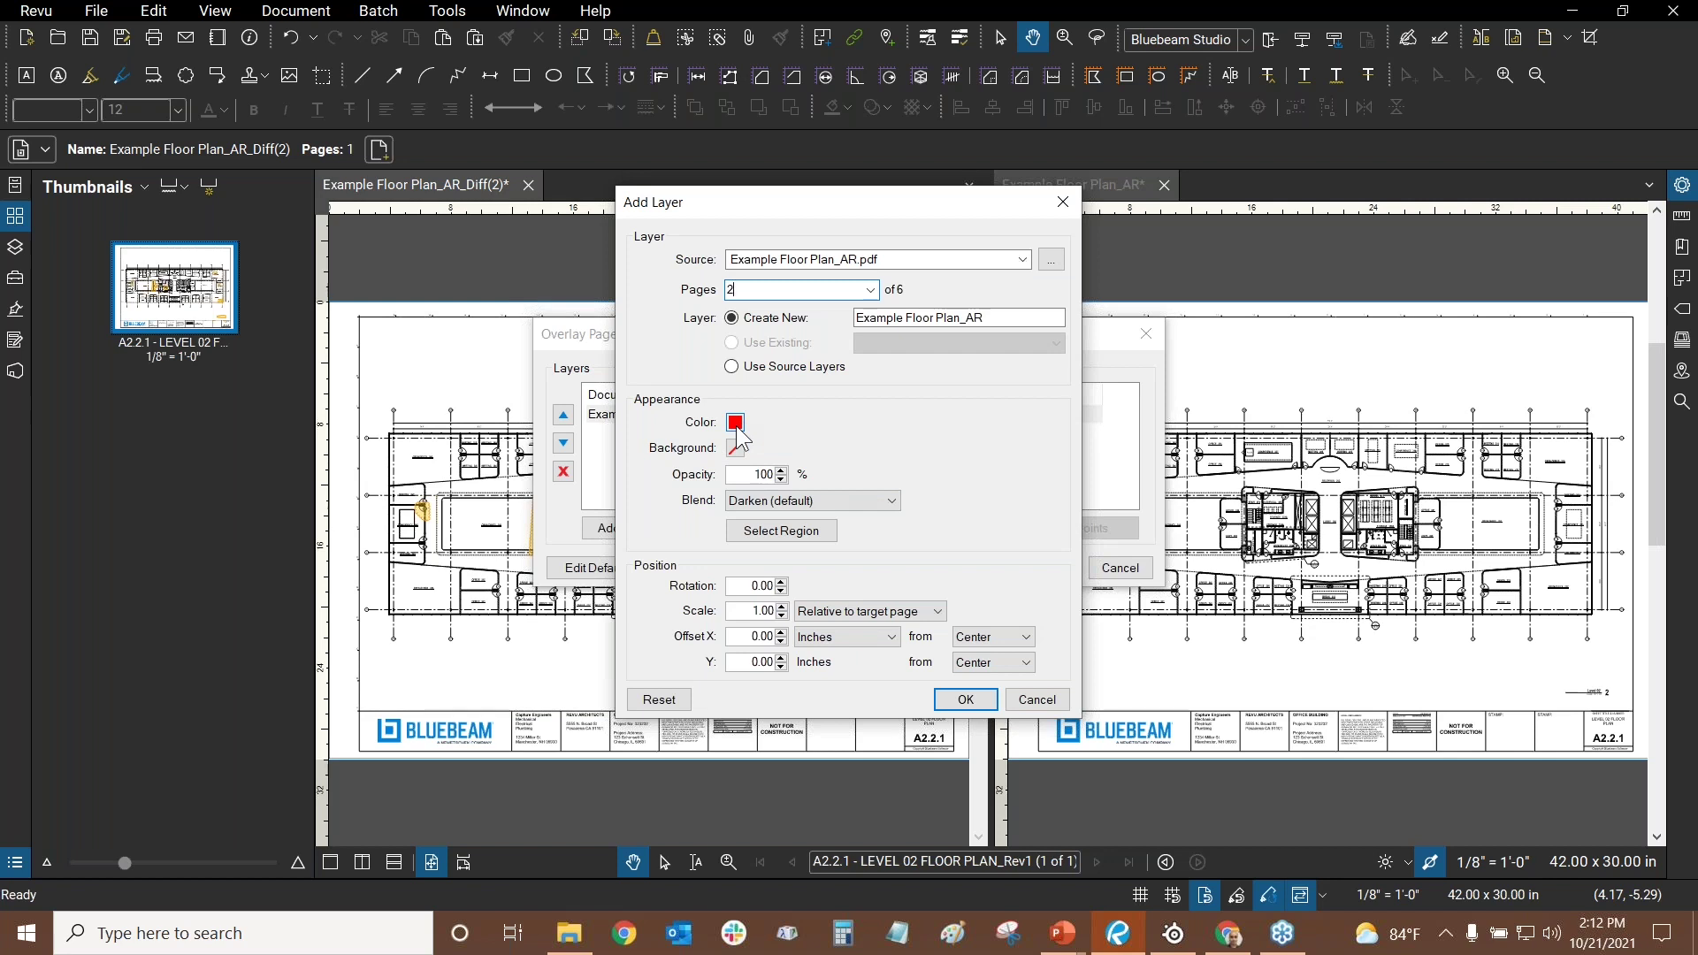
click(736, 425)
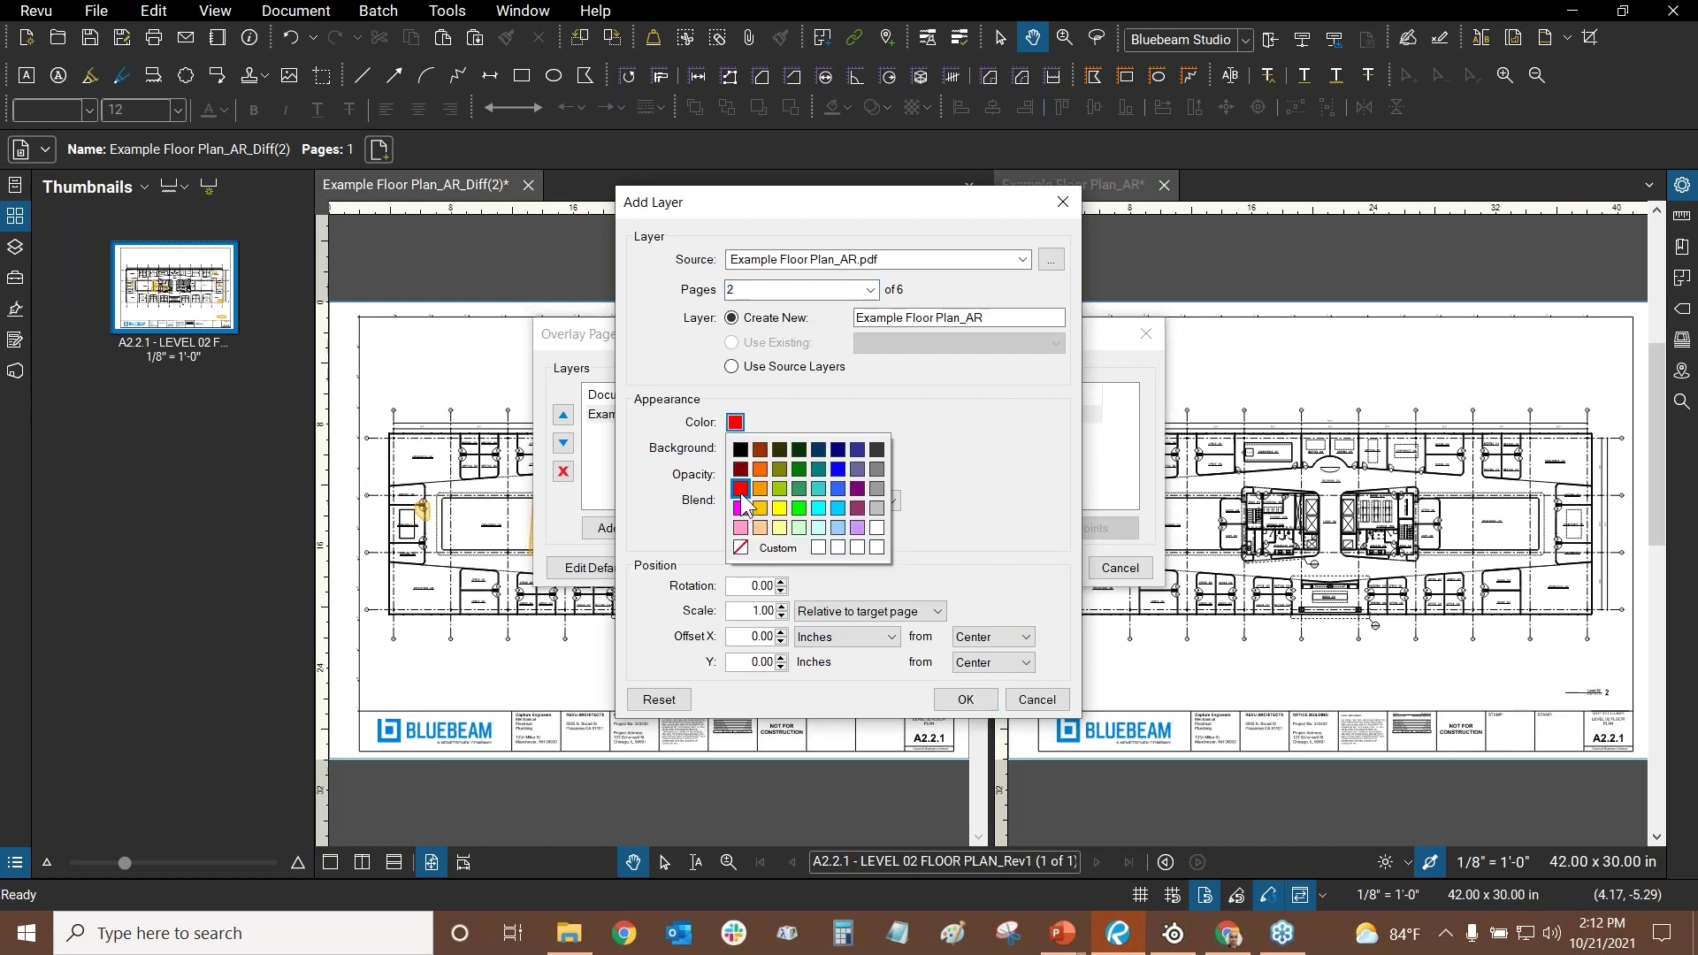
click(797, 404)
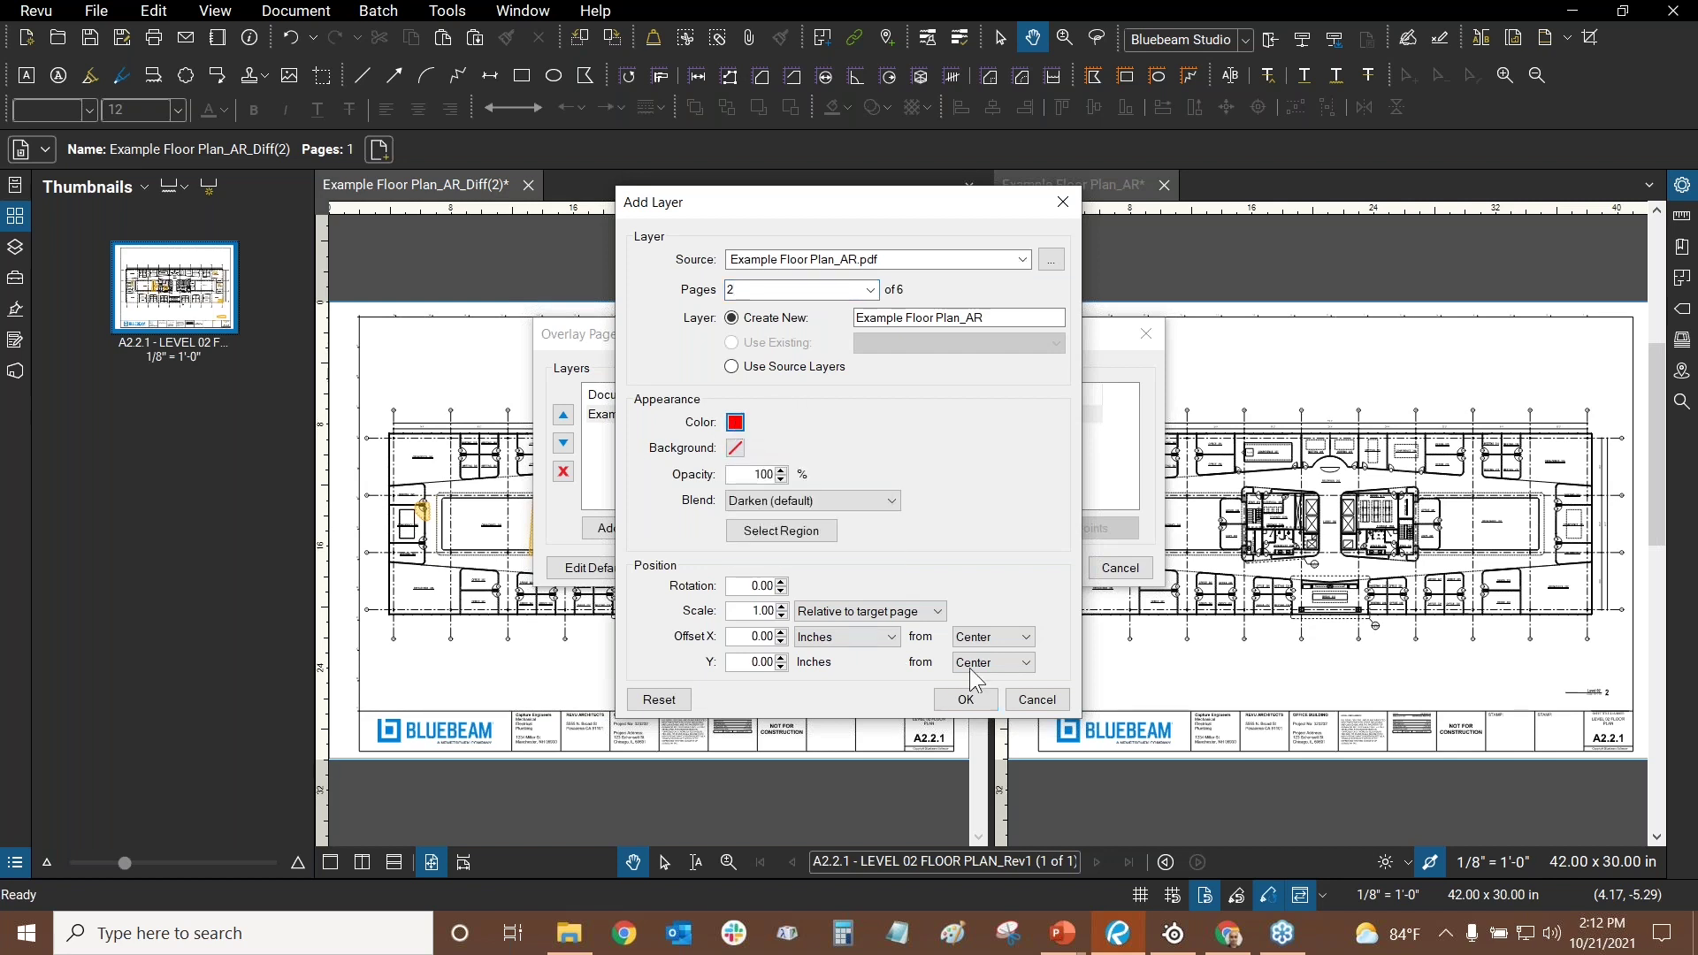
click(973, 700)
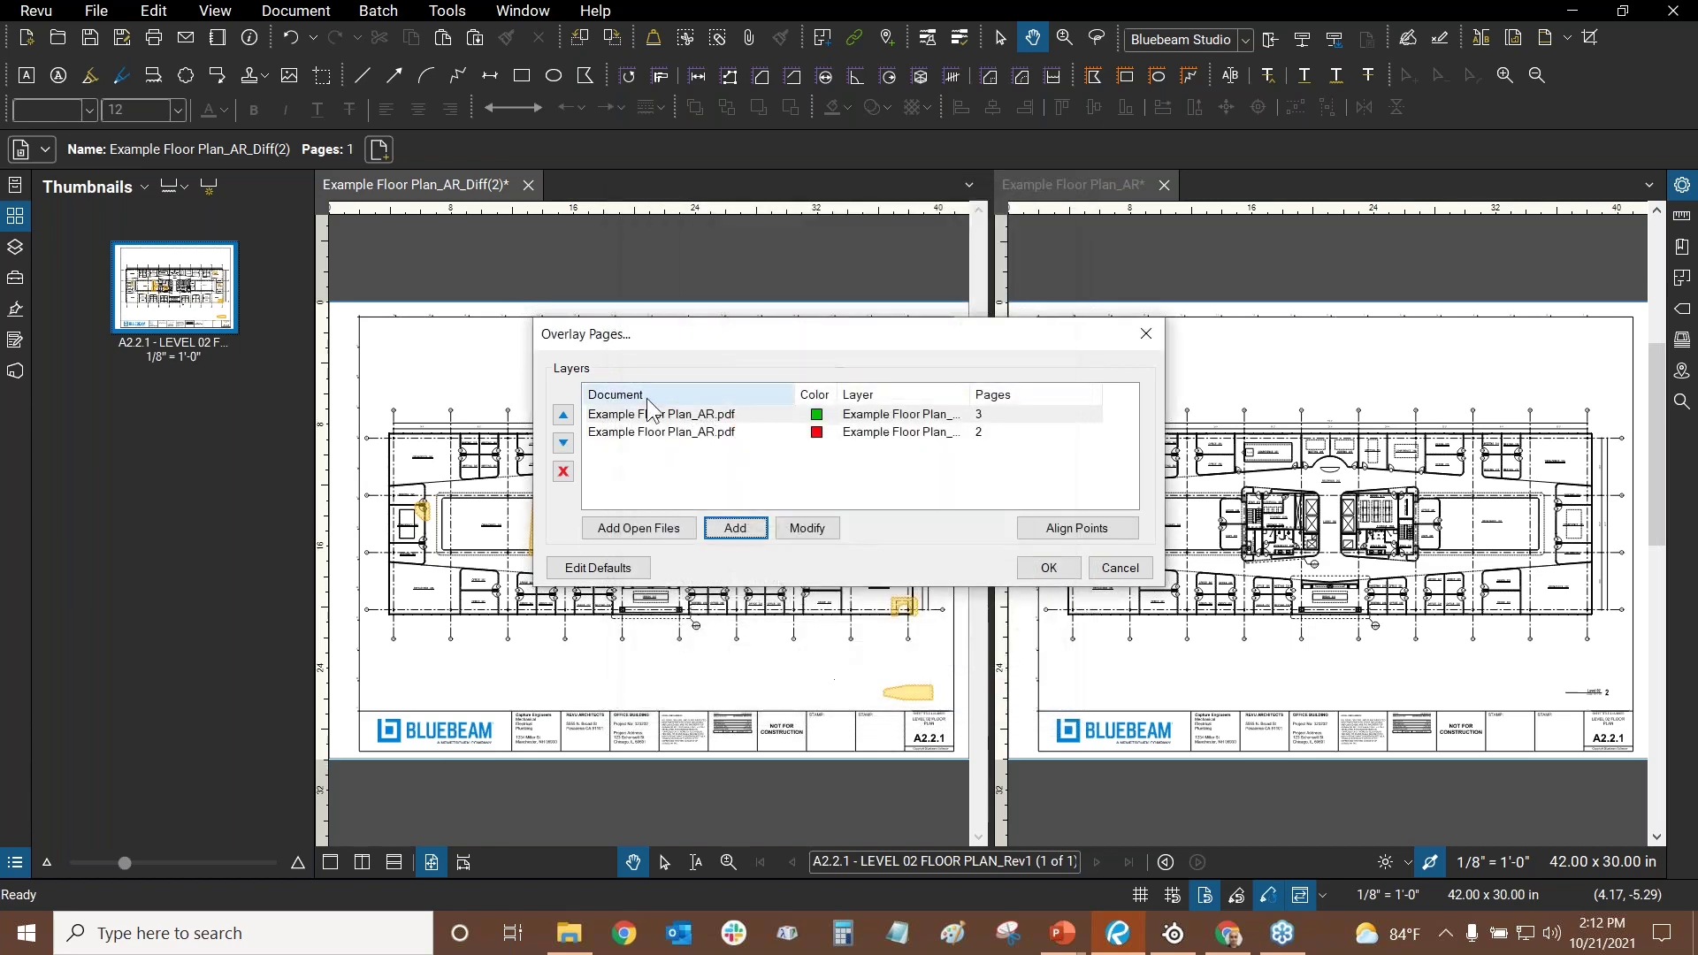
- Move the red page 2 layer above the green page 3 layer
click(650, 435)
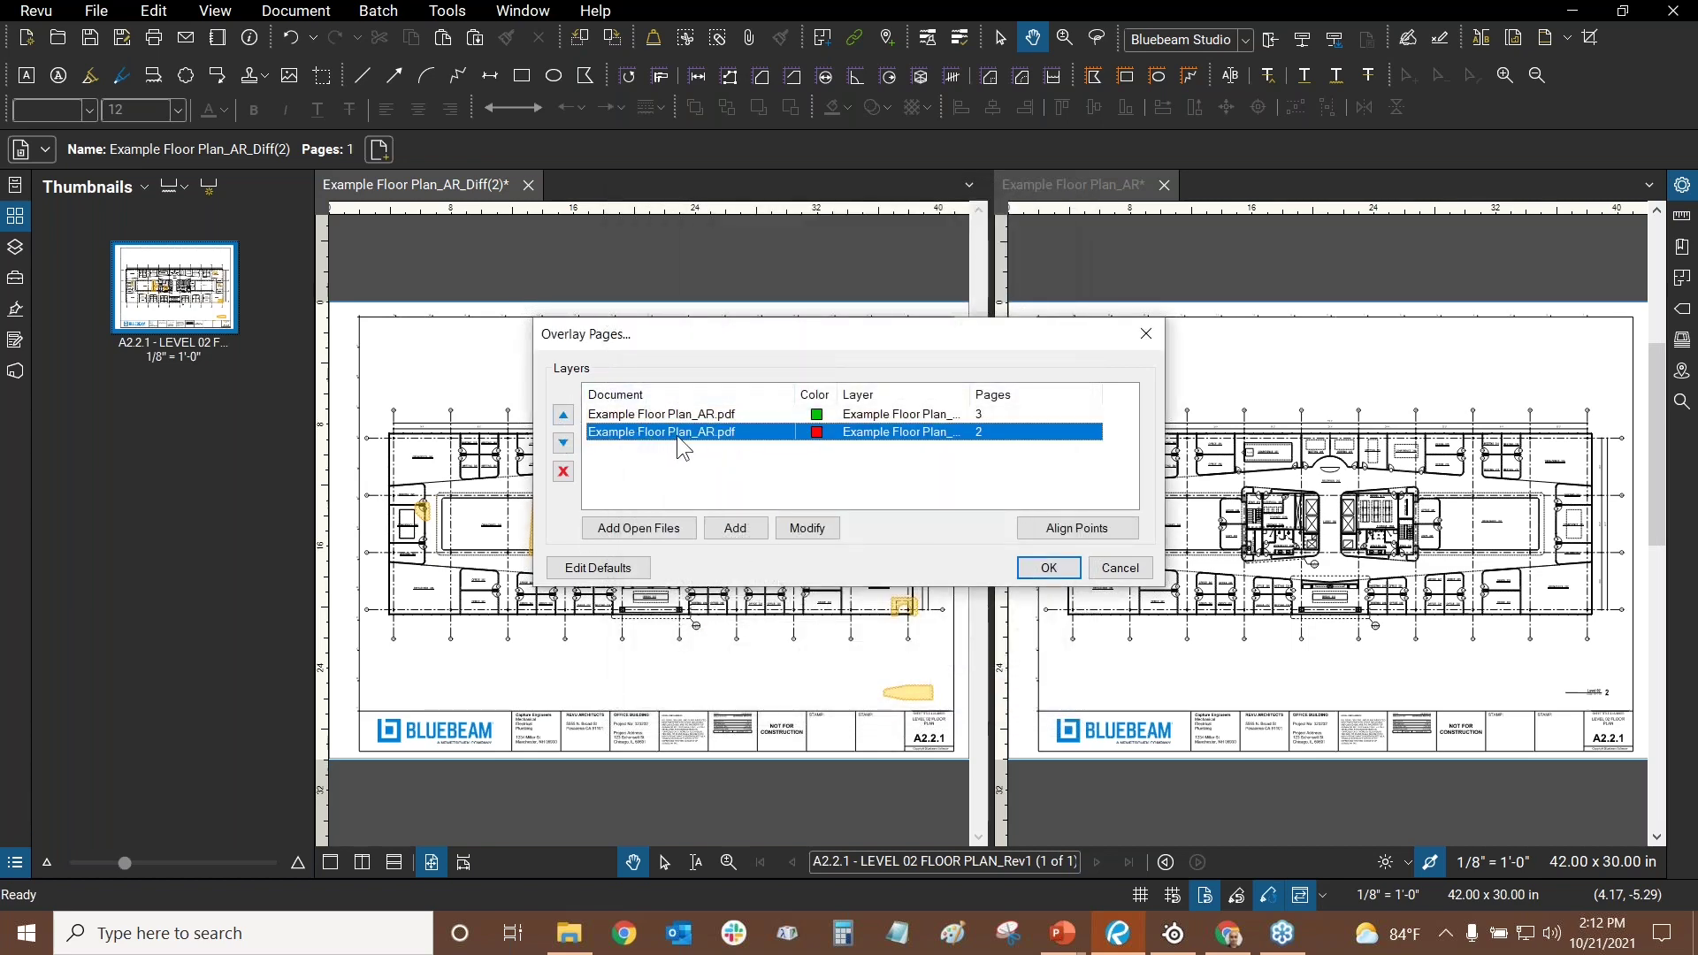
click(564, 416)
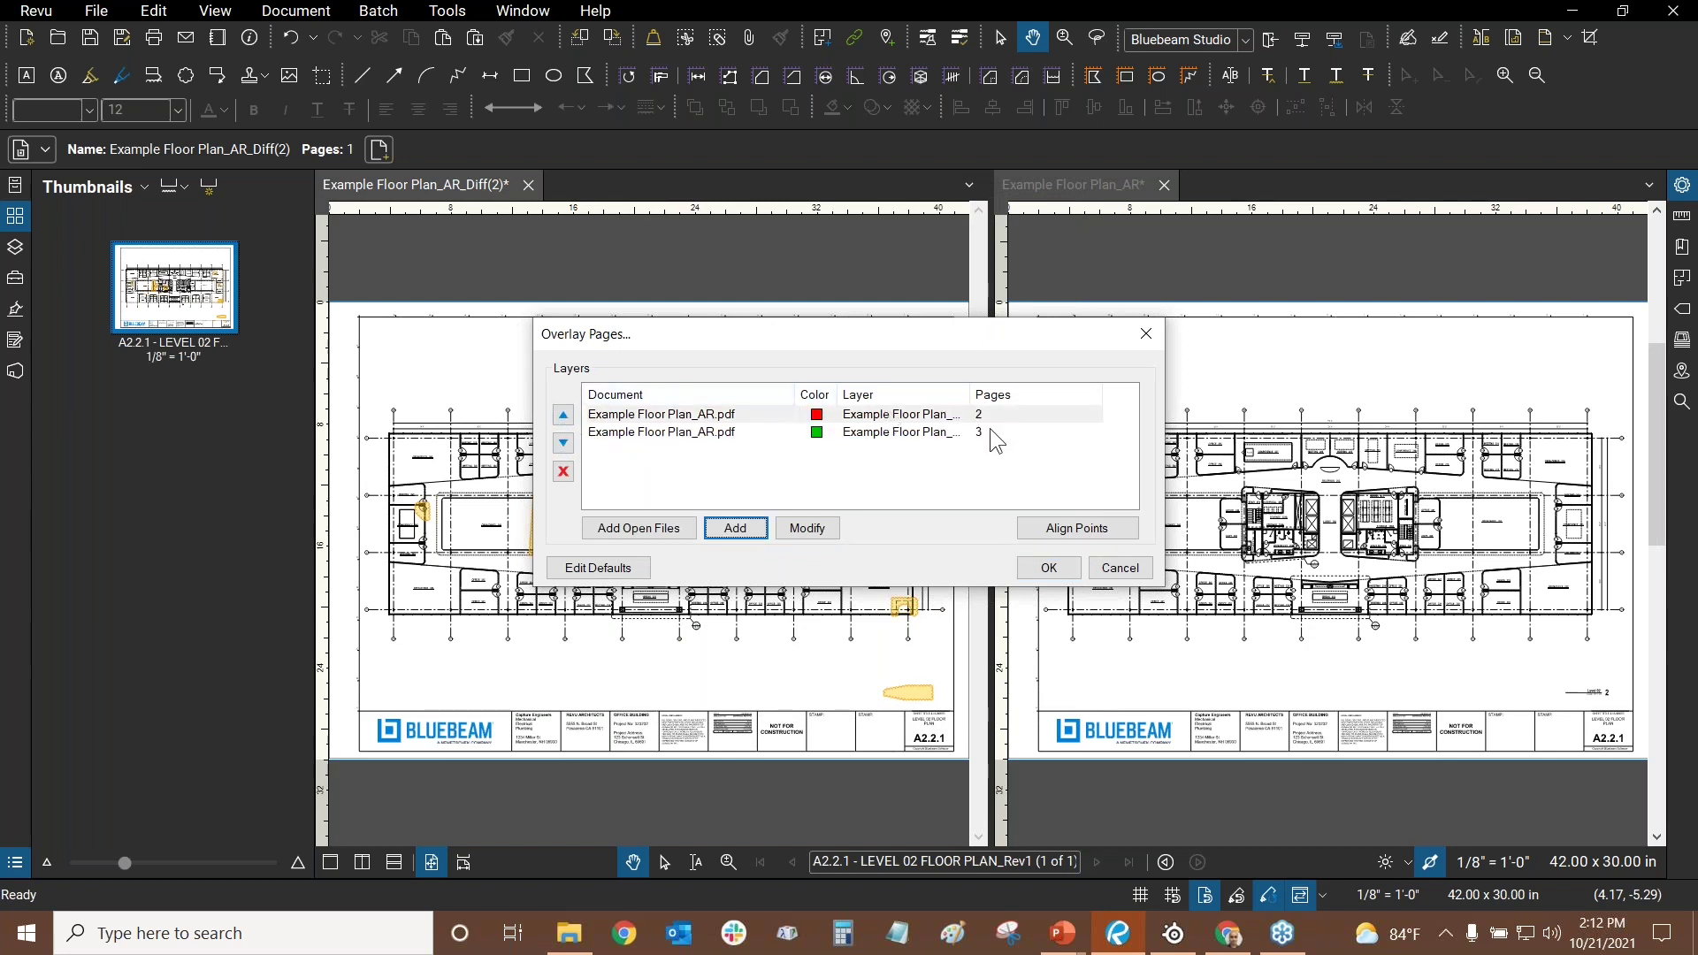
click(741, 469)
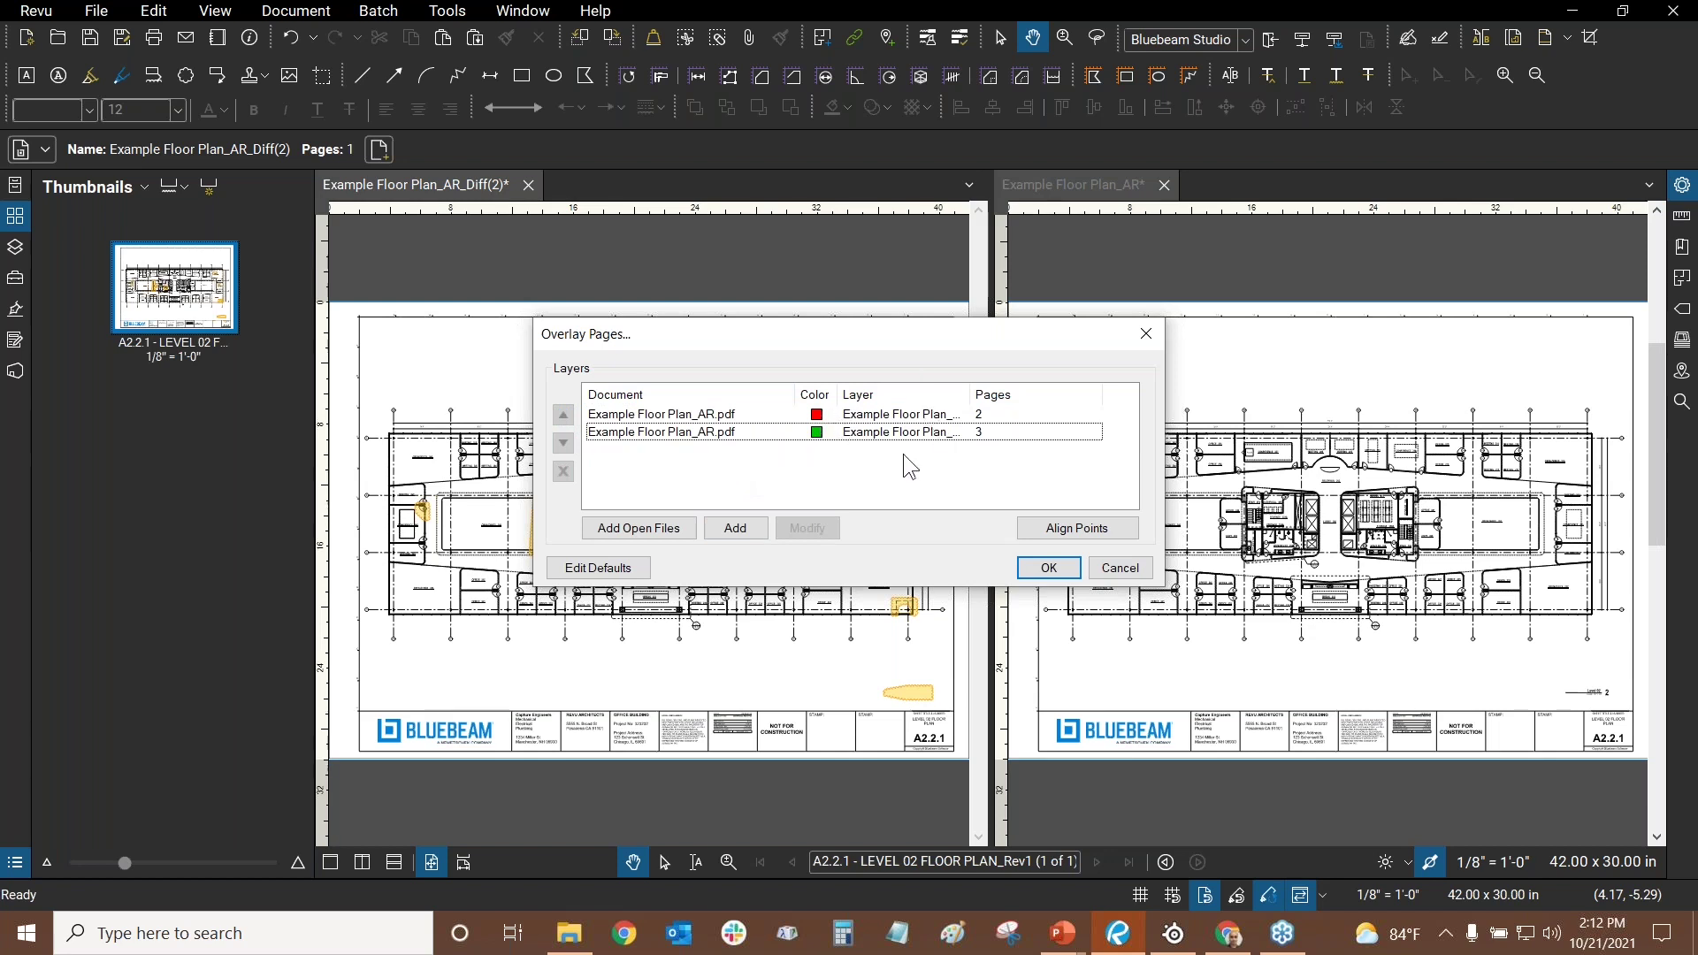
click(597, 571)
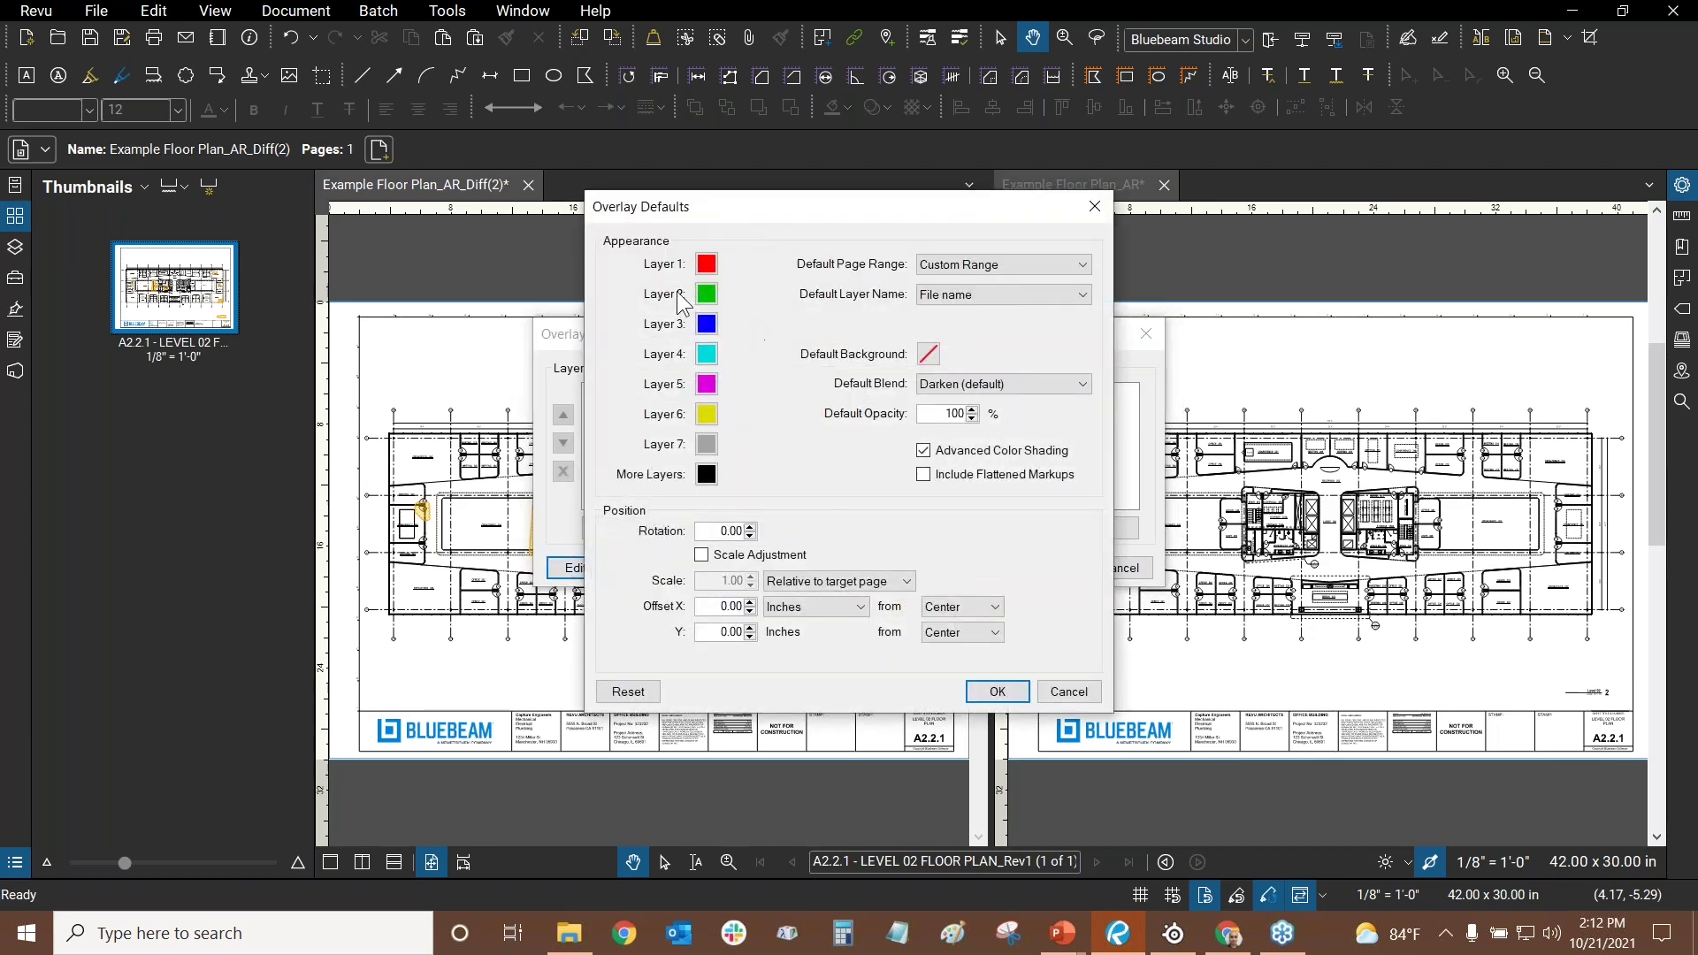
click(713, 292)
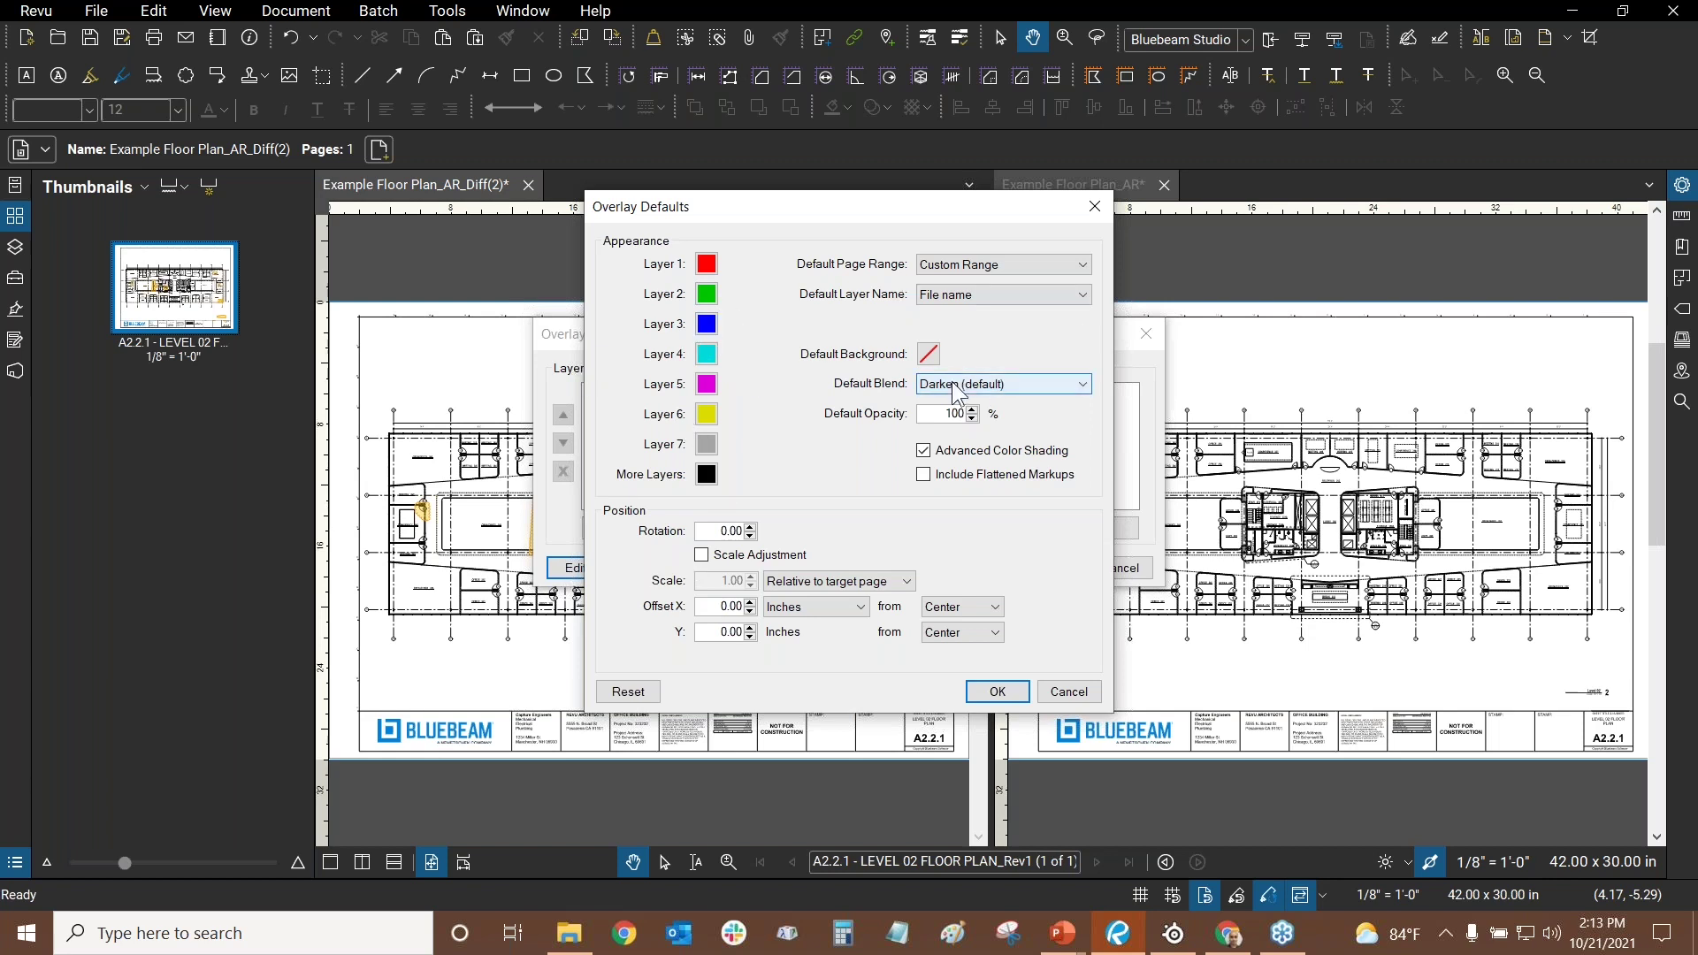
click(1004, 386)
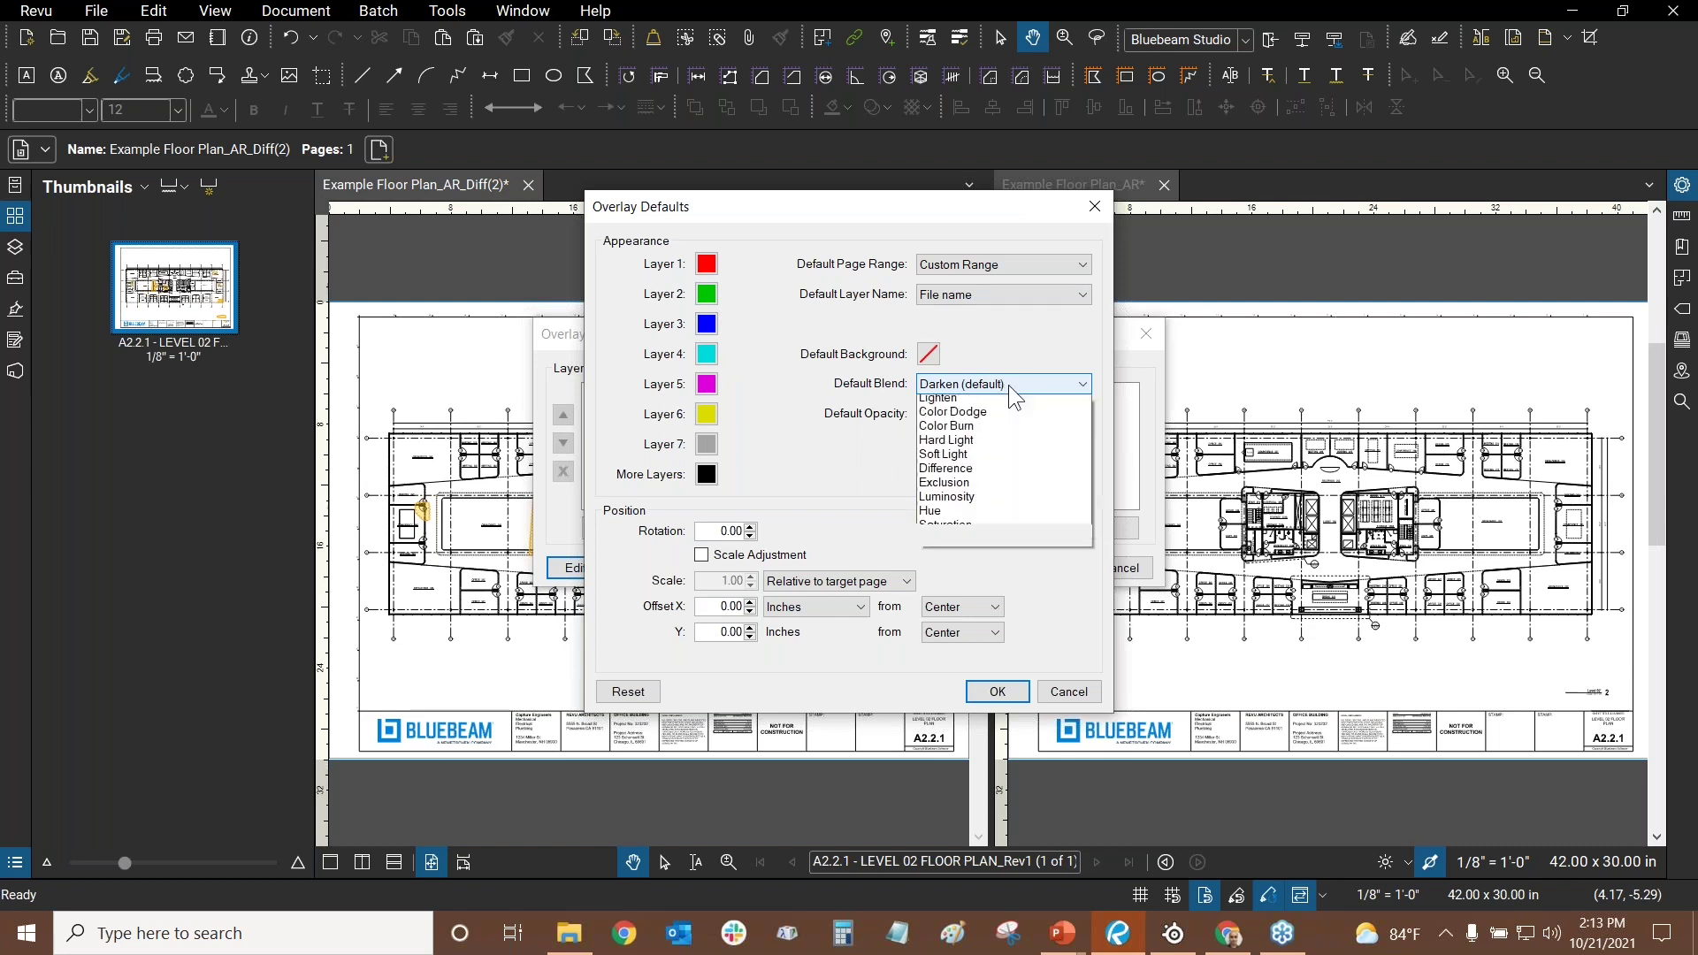
click(1022, 330)
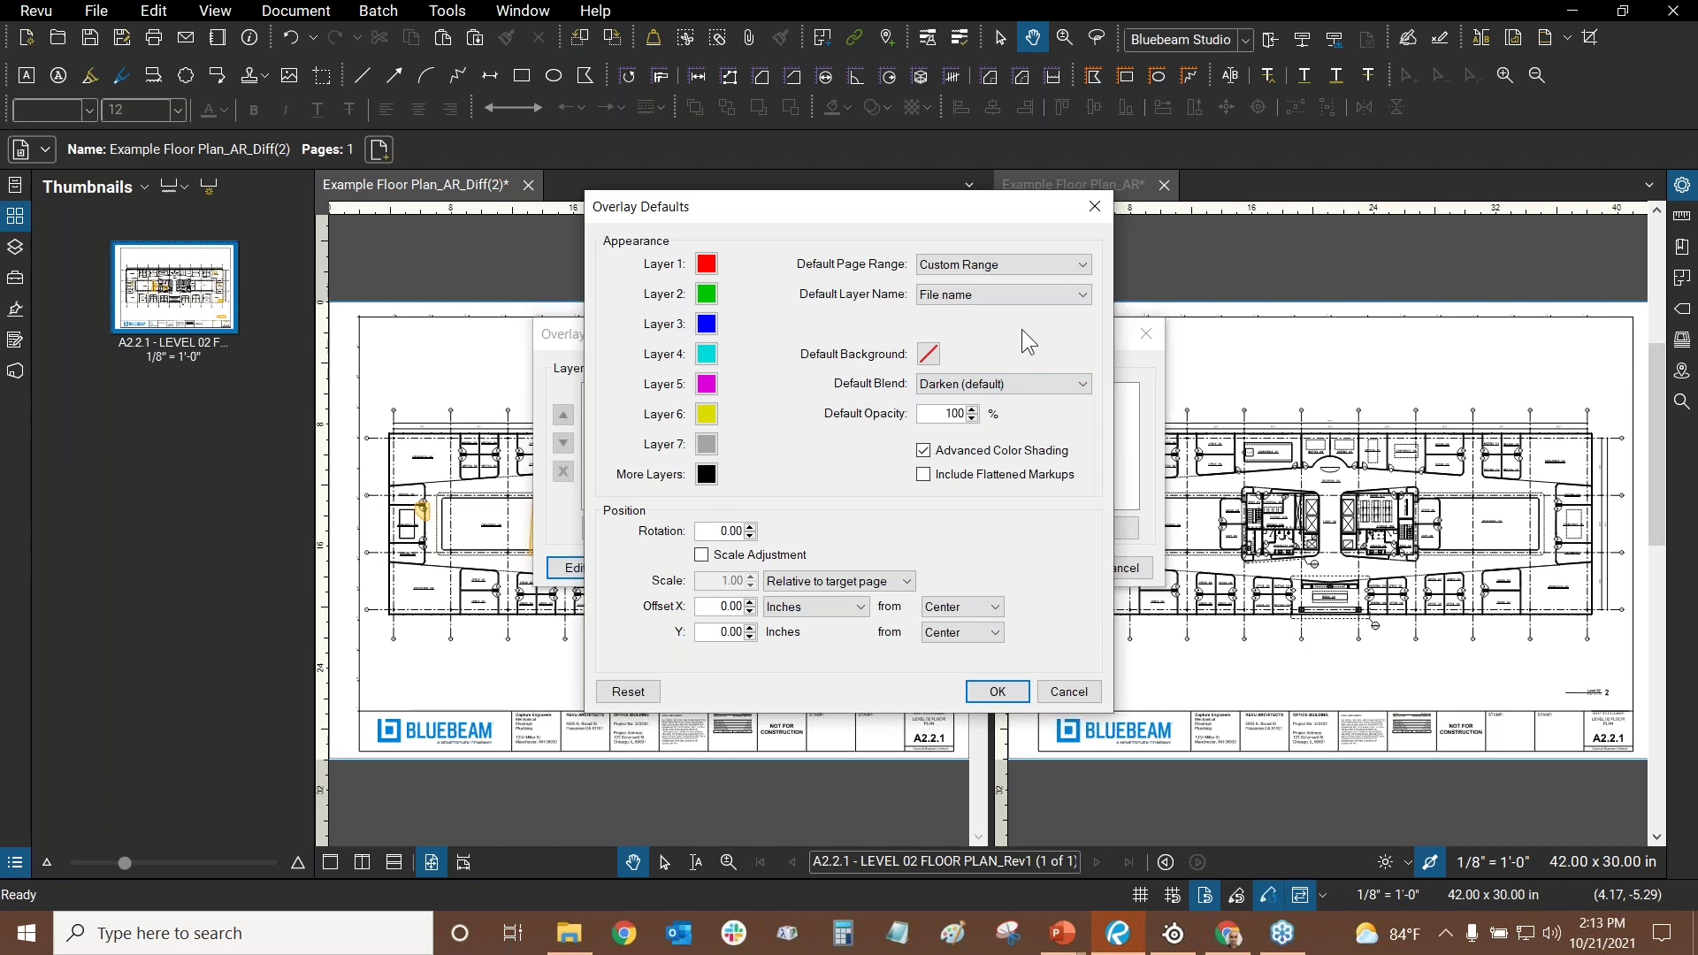
click(982, 388)
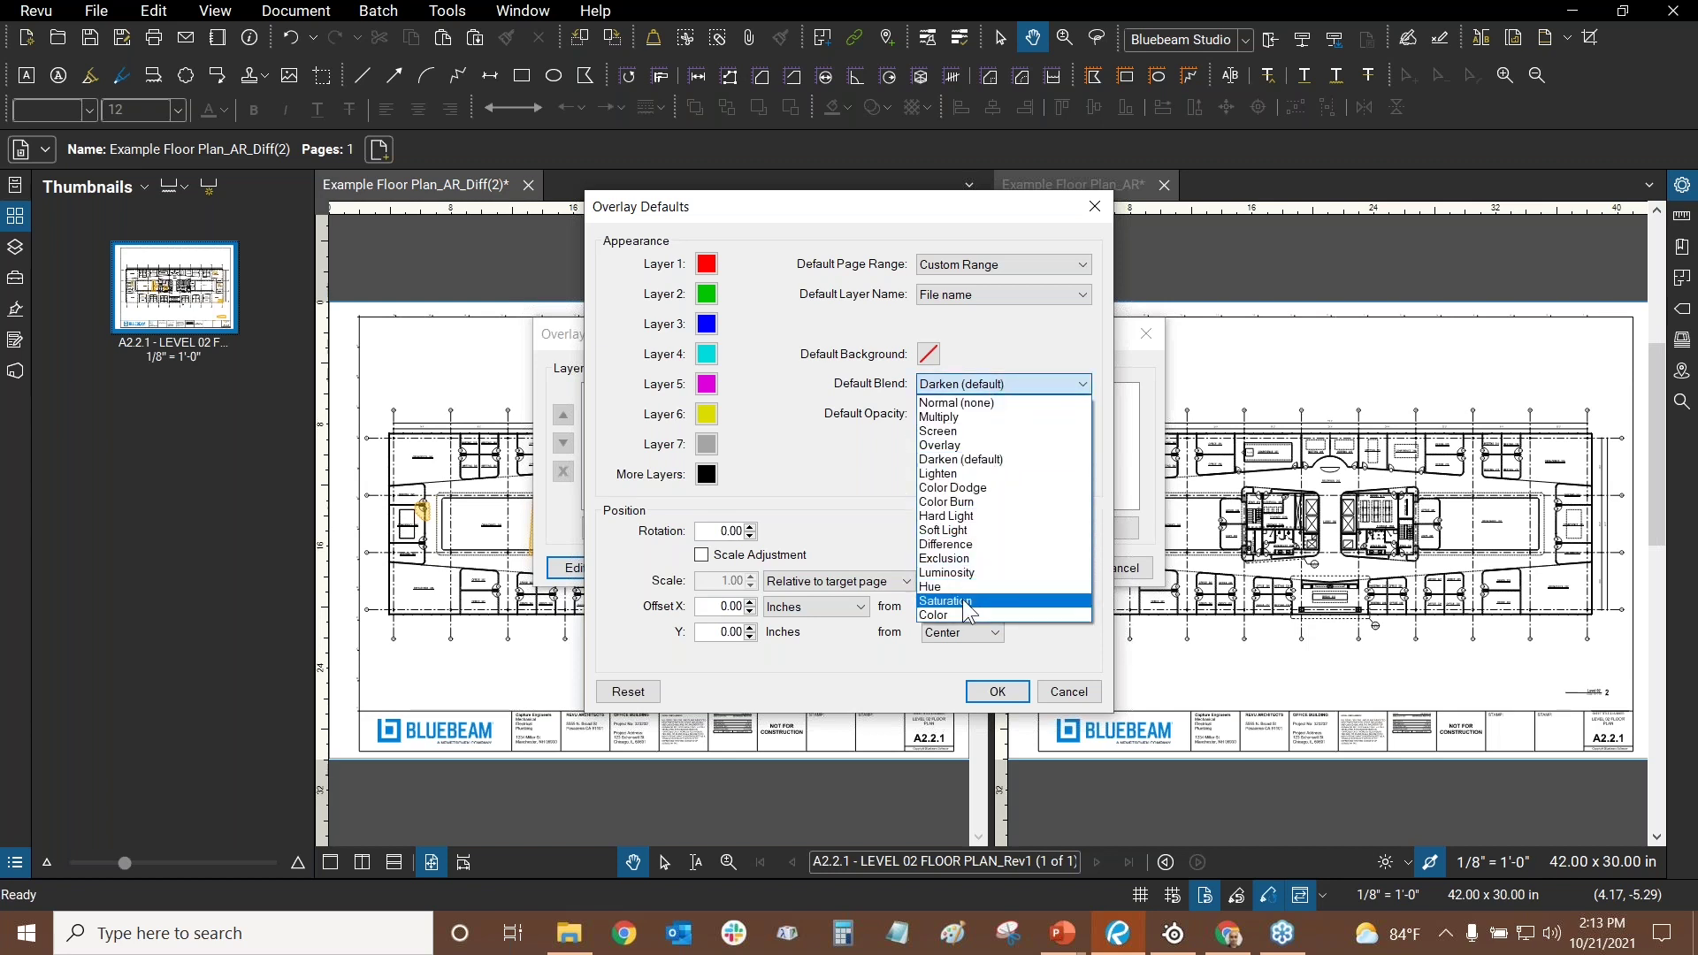
click(991, 322)
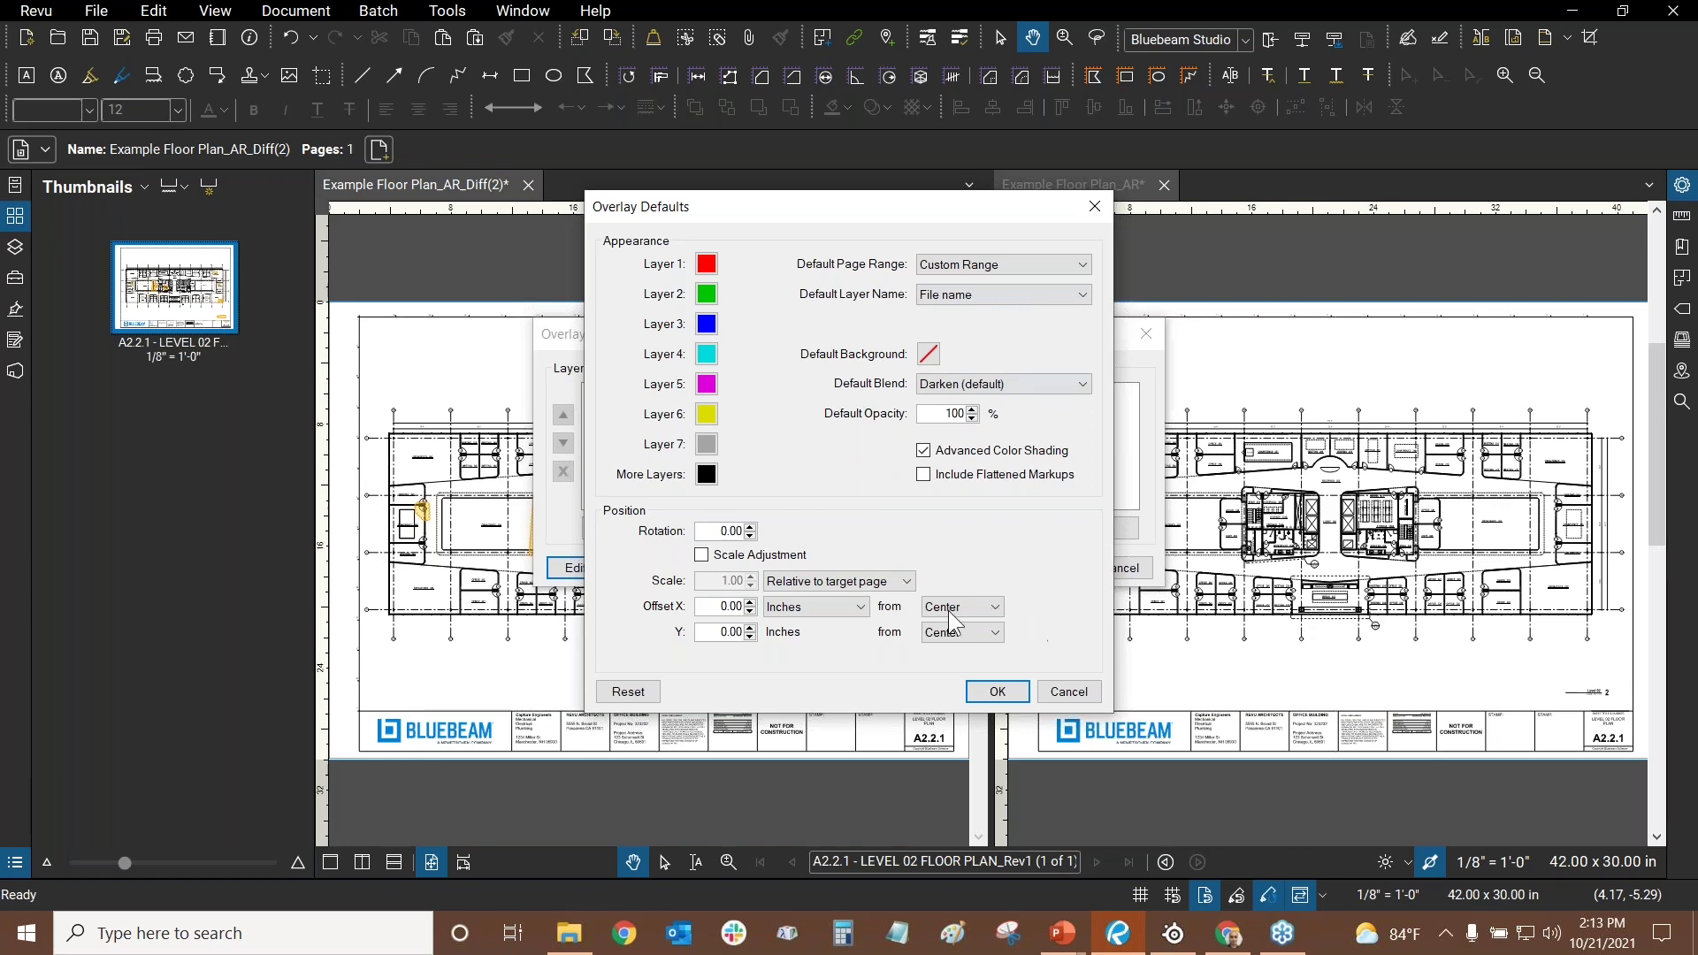
click(1070, 693)
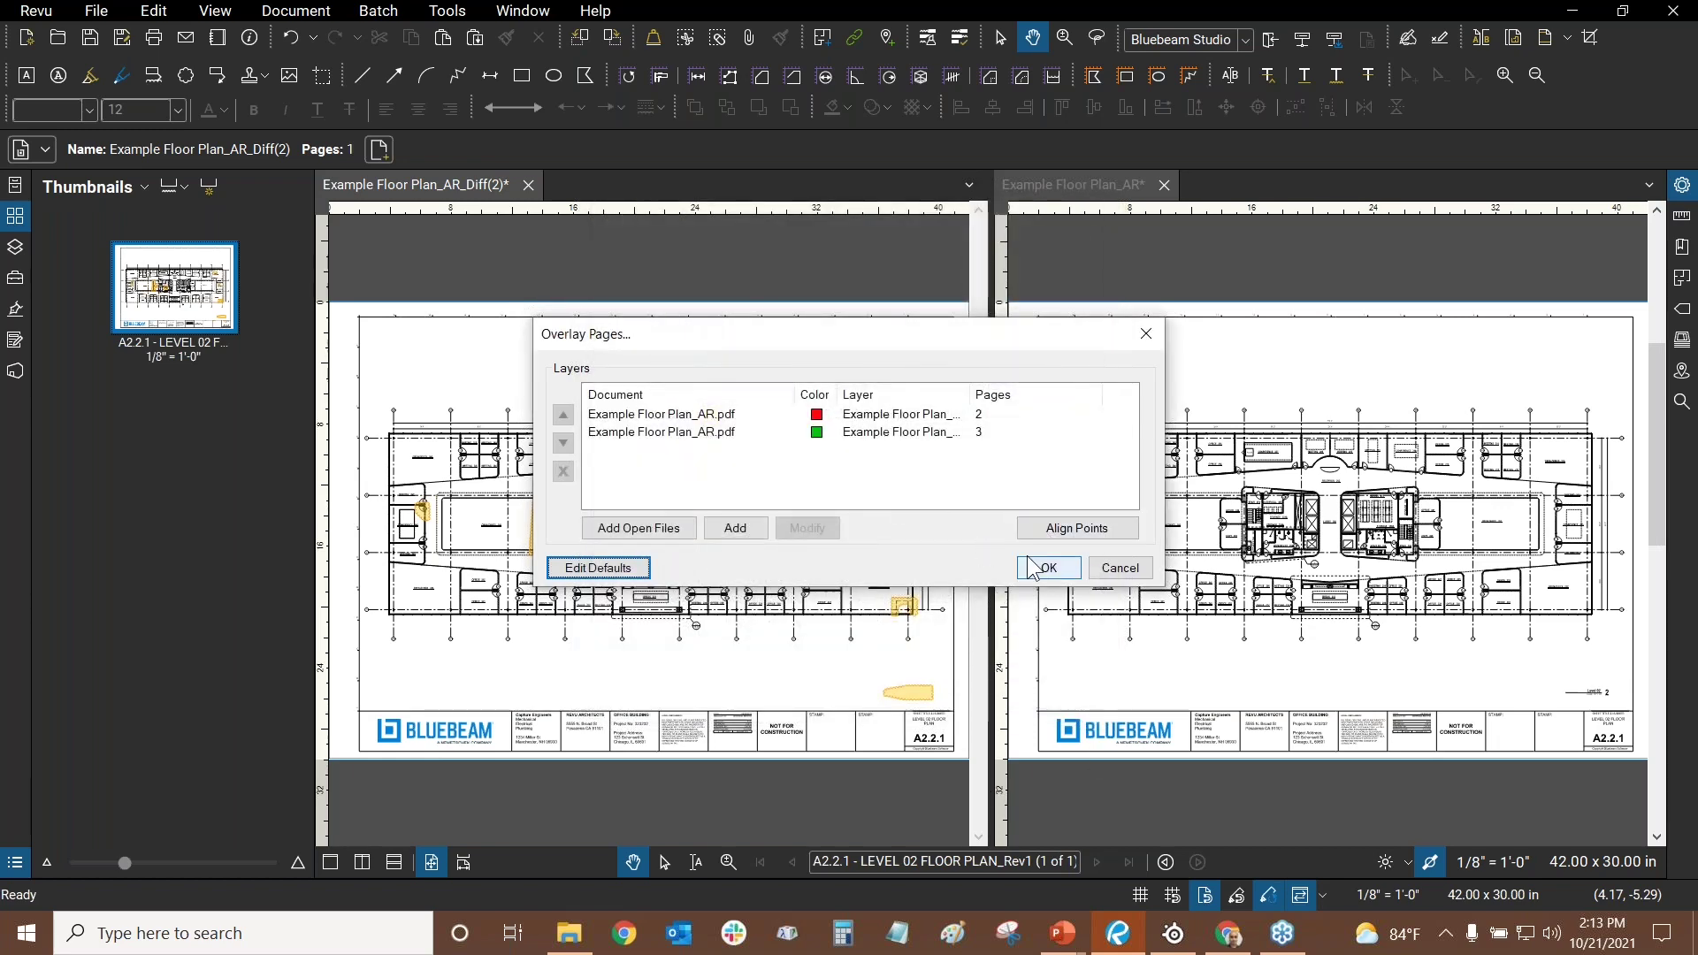
- Create the overlay, dock it in the right pane, and zoom the Diff(2) plan to door 246A
click(1044, 577)
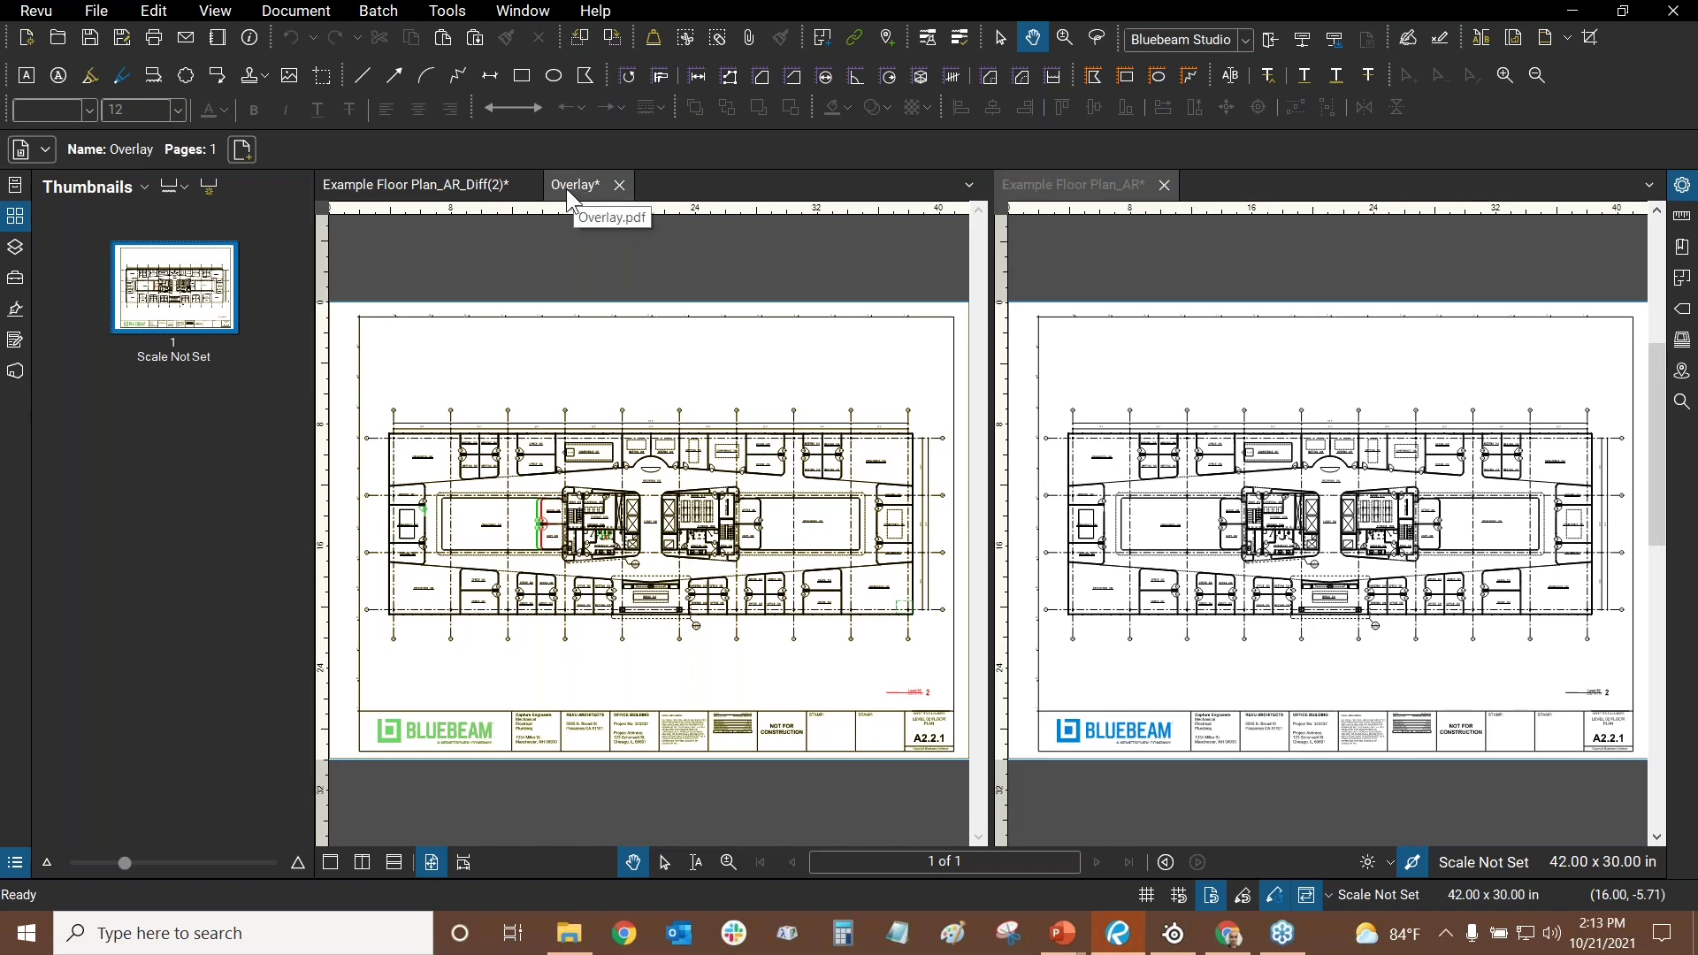
mouse_move(566, 189)
mouse_down()
mouse_move(774, 245)
mouse_move(1172, 188)
mouse_up()
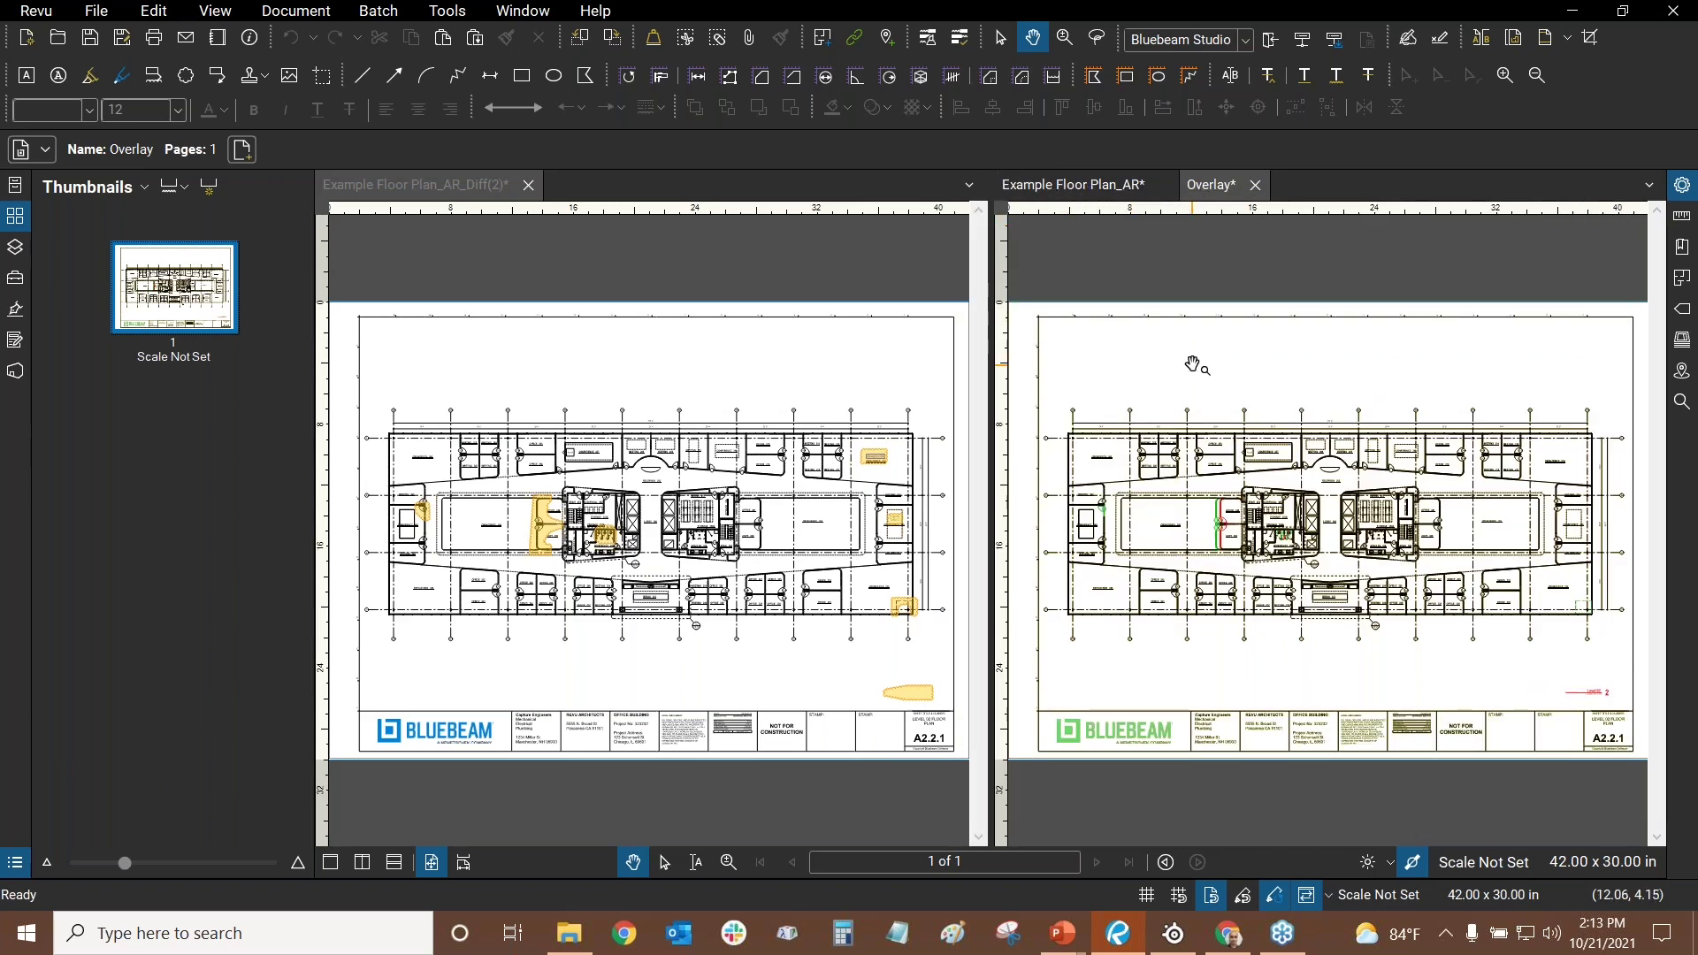
click(436, 362)
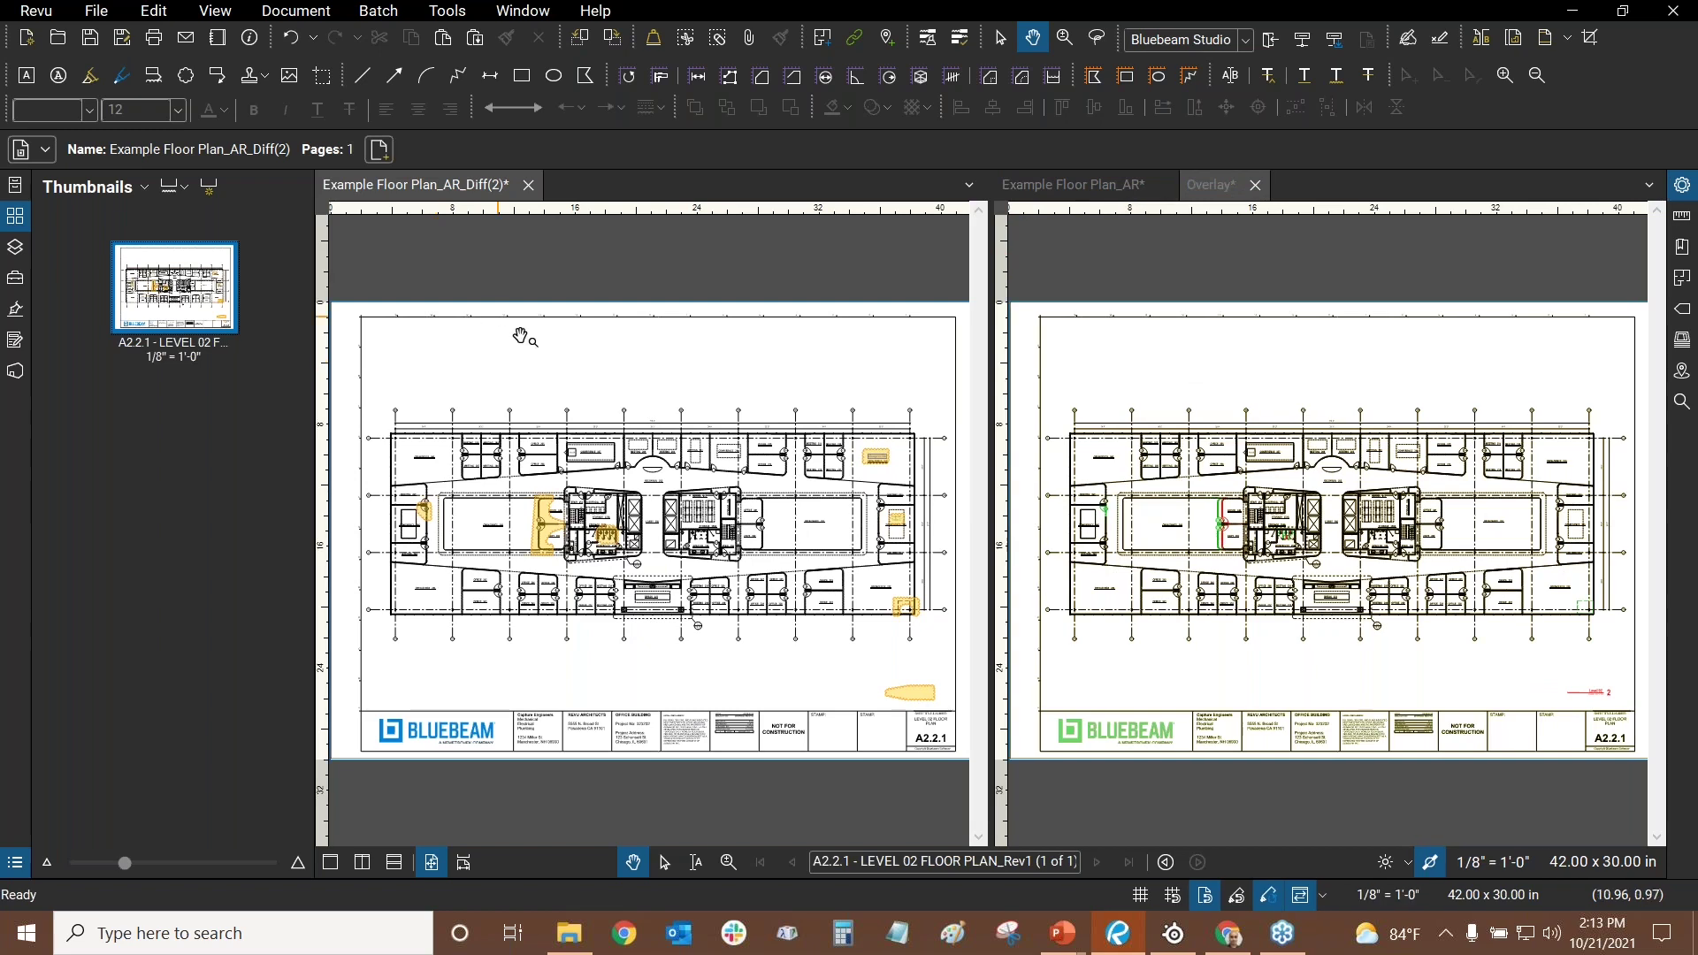
drag(492, 368, 693, 352)
scroll(692, 352, up, 5)
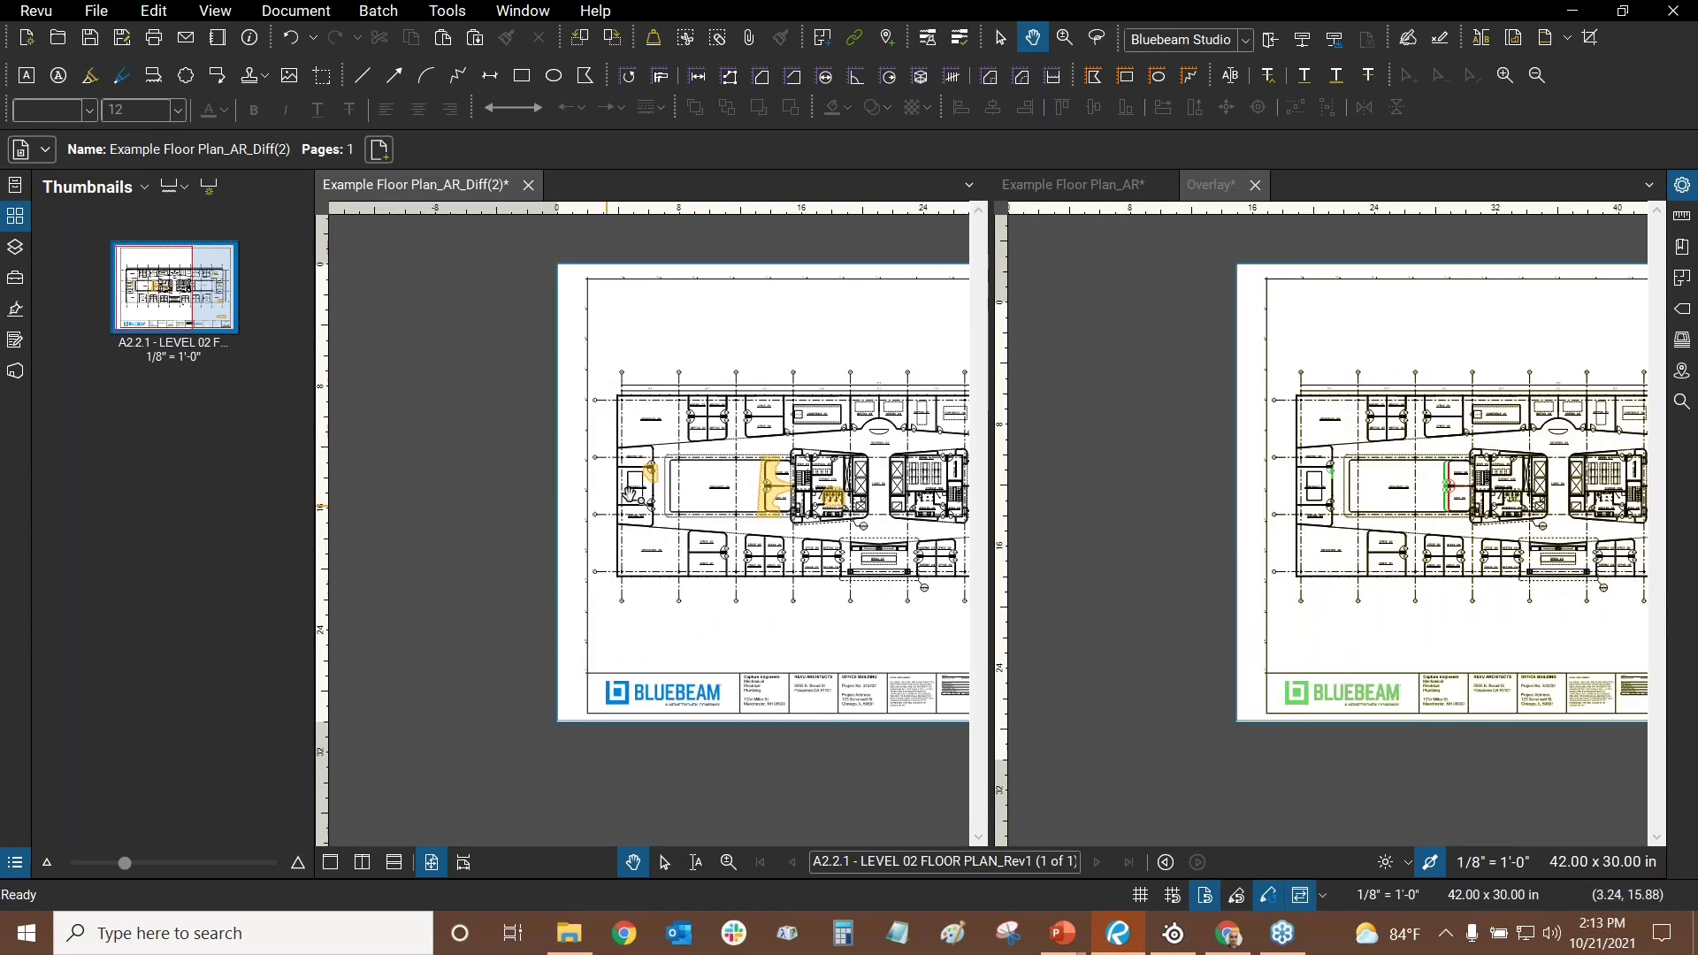
scroll(660, 463, up, 5)
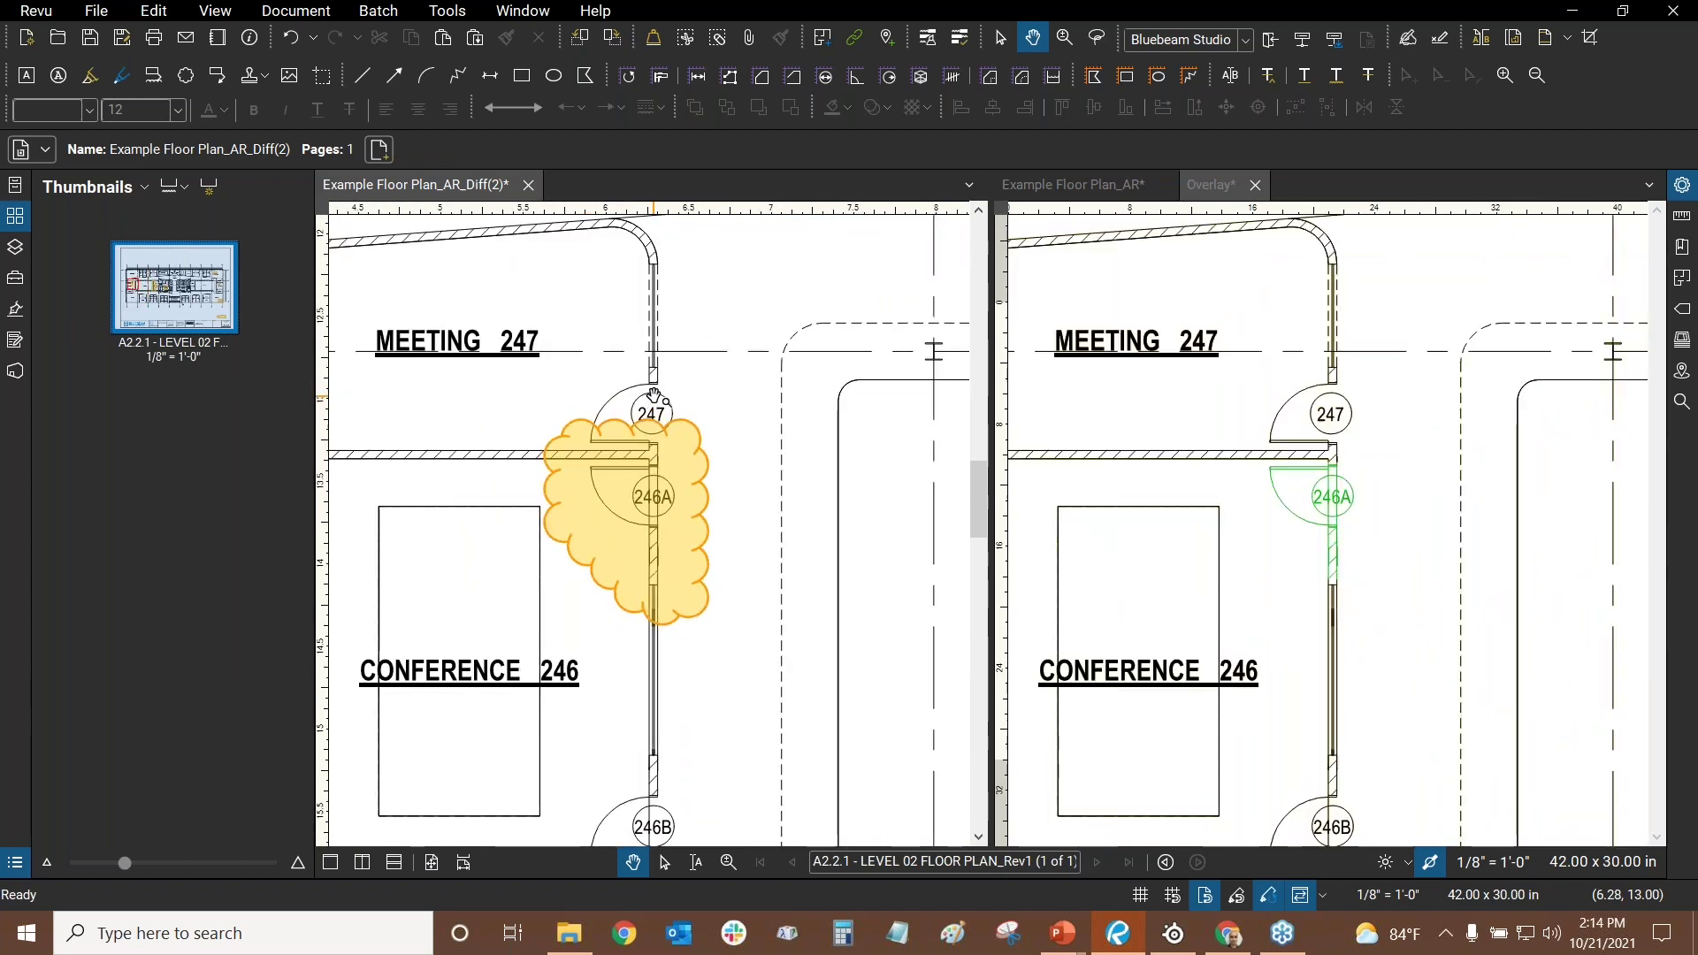
click(1300, 896)
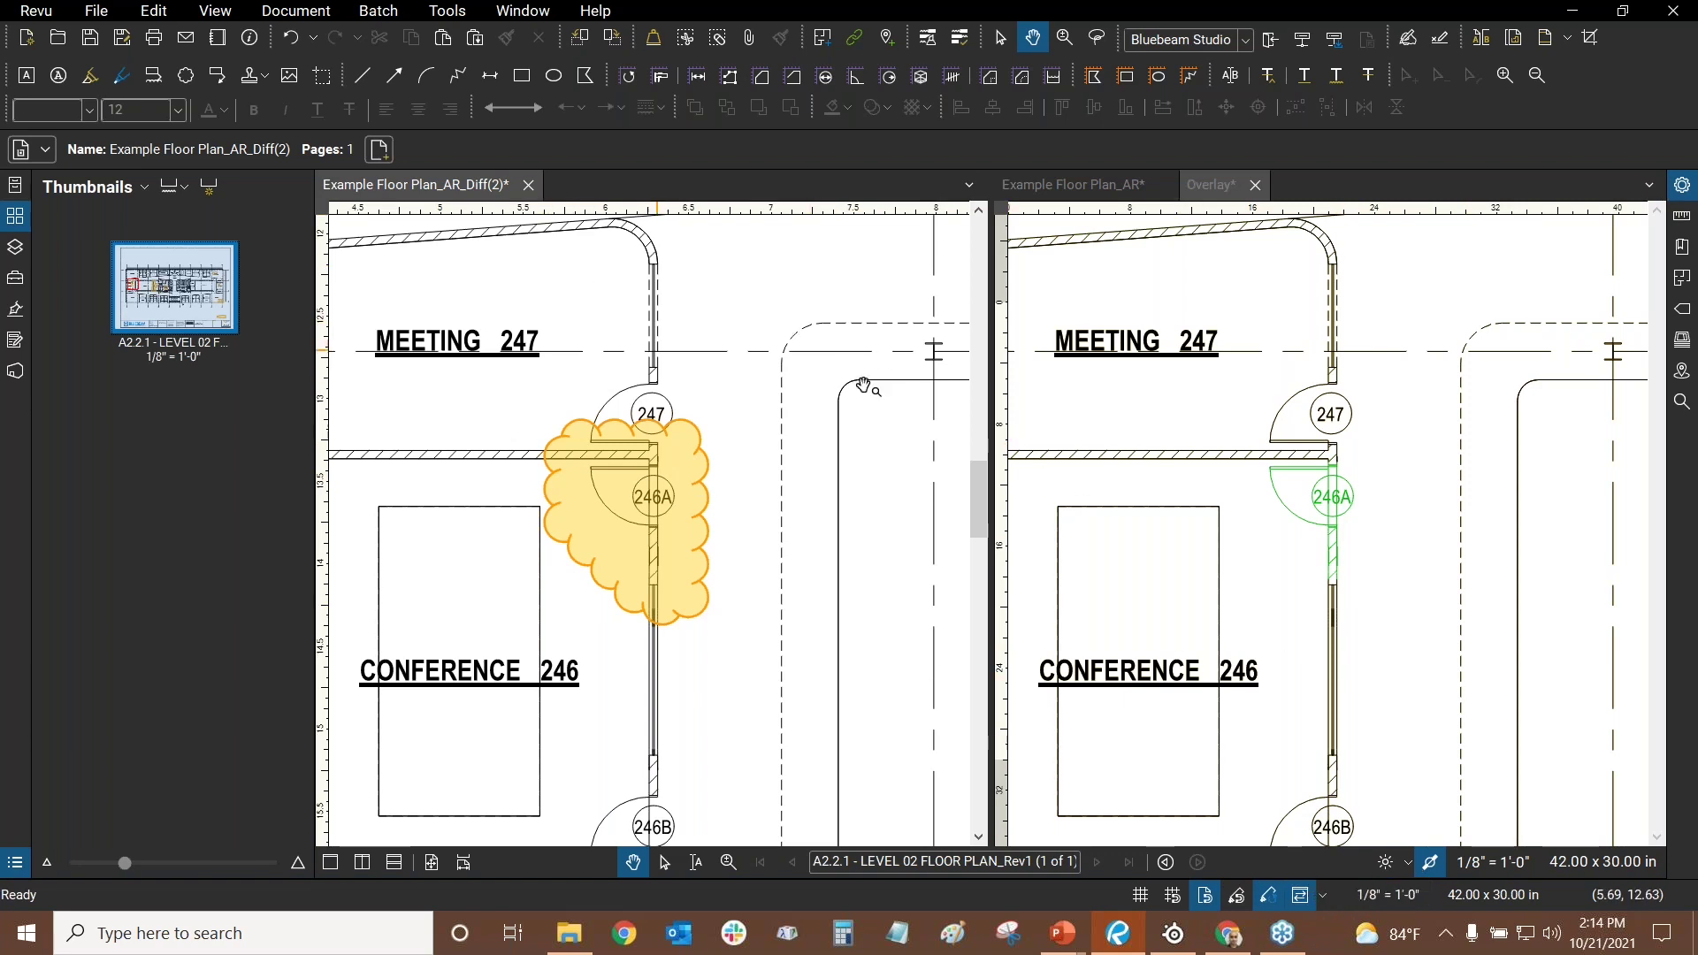
click(1323, 894)
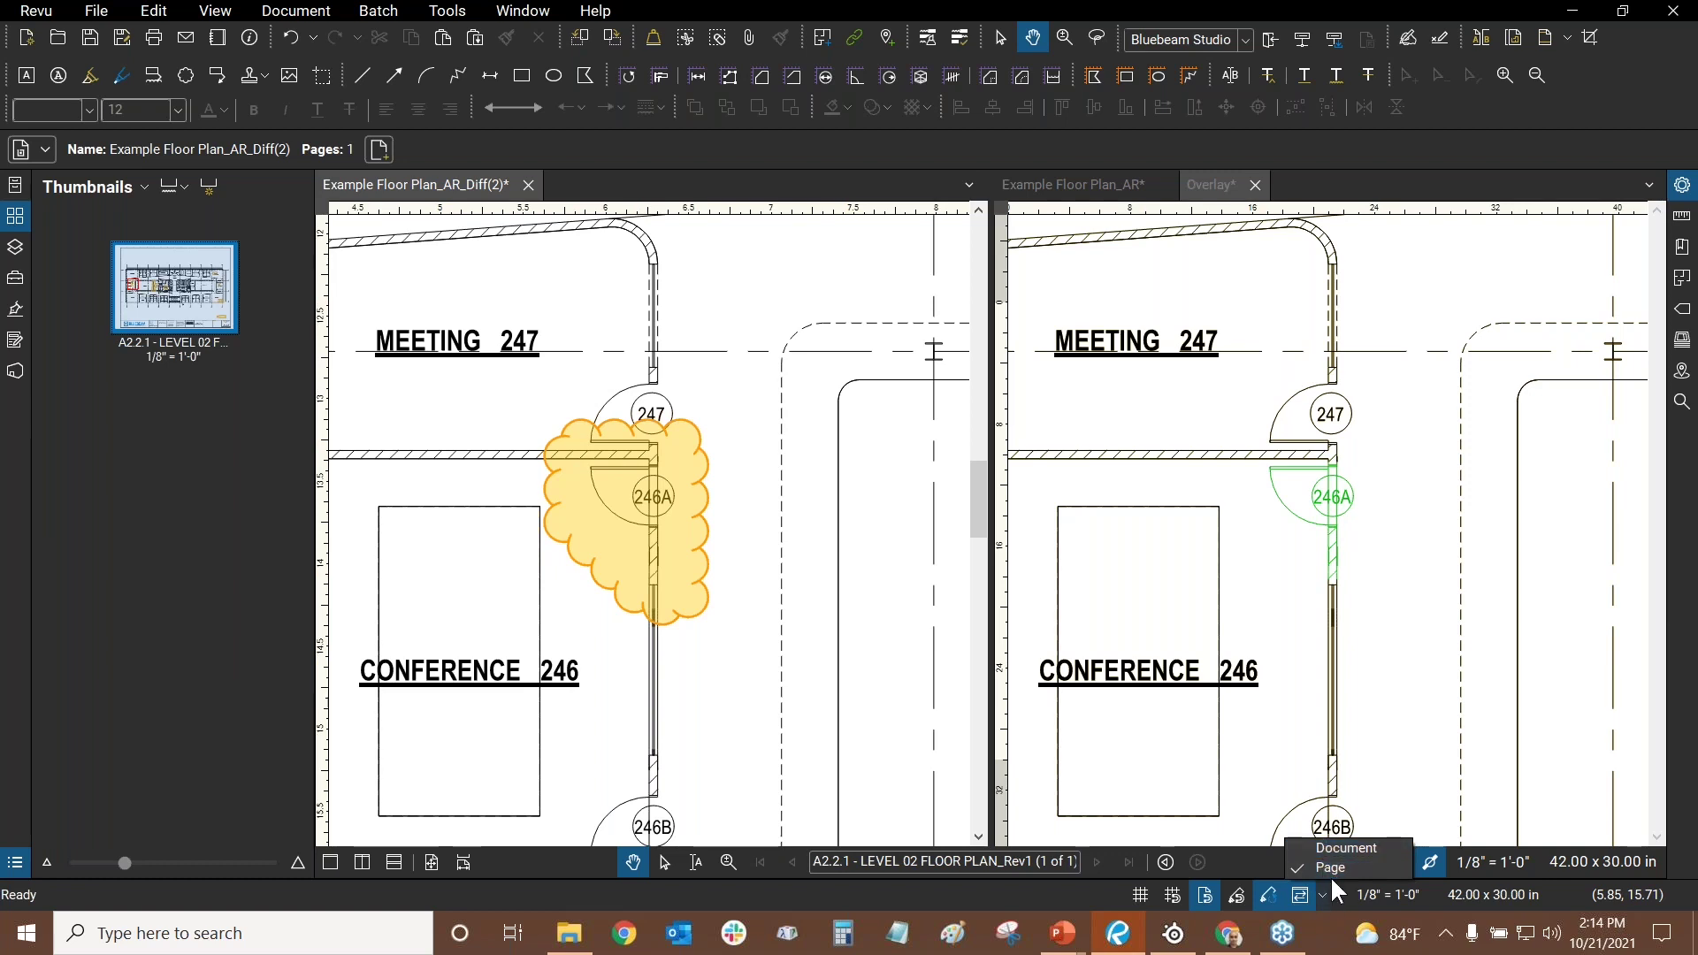
click(800, 461)
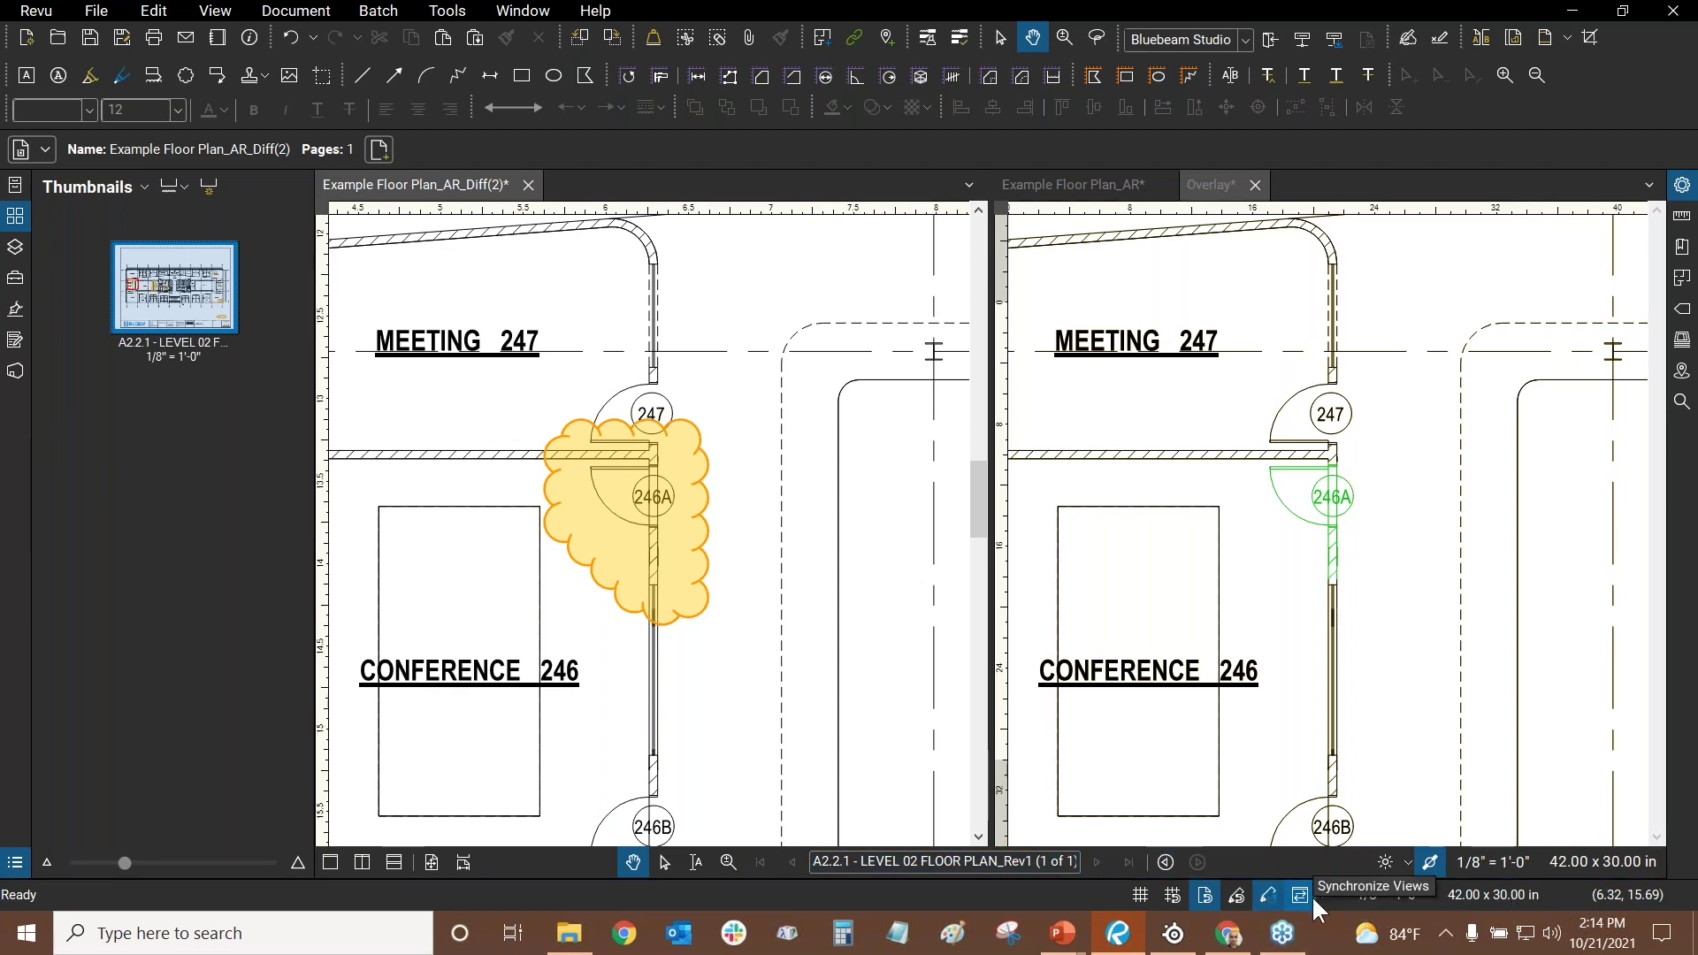
click(1298, 904)
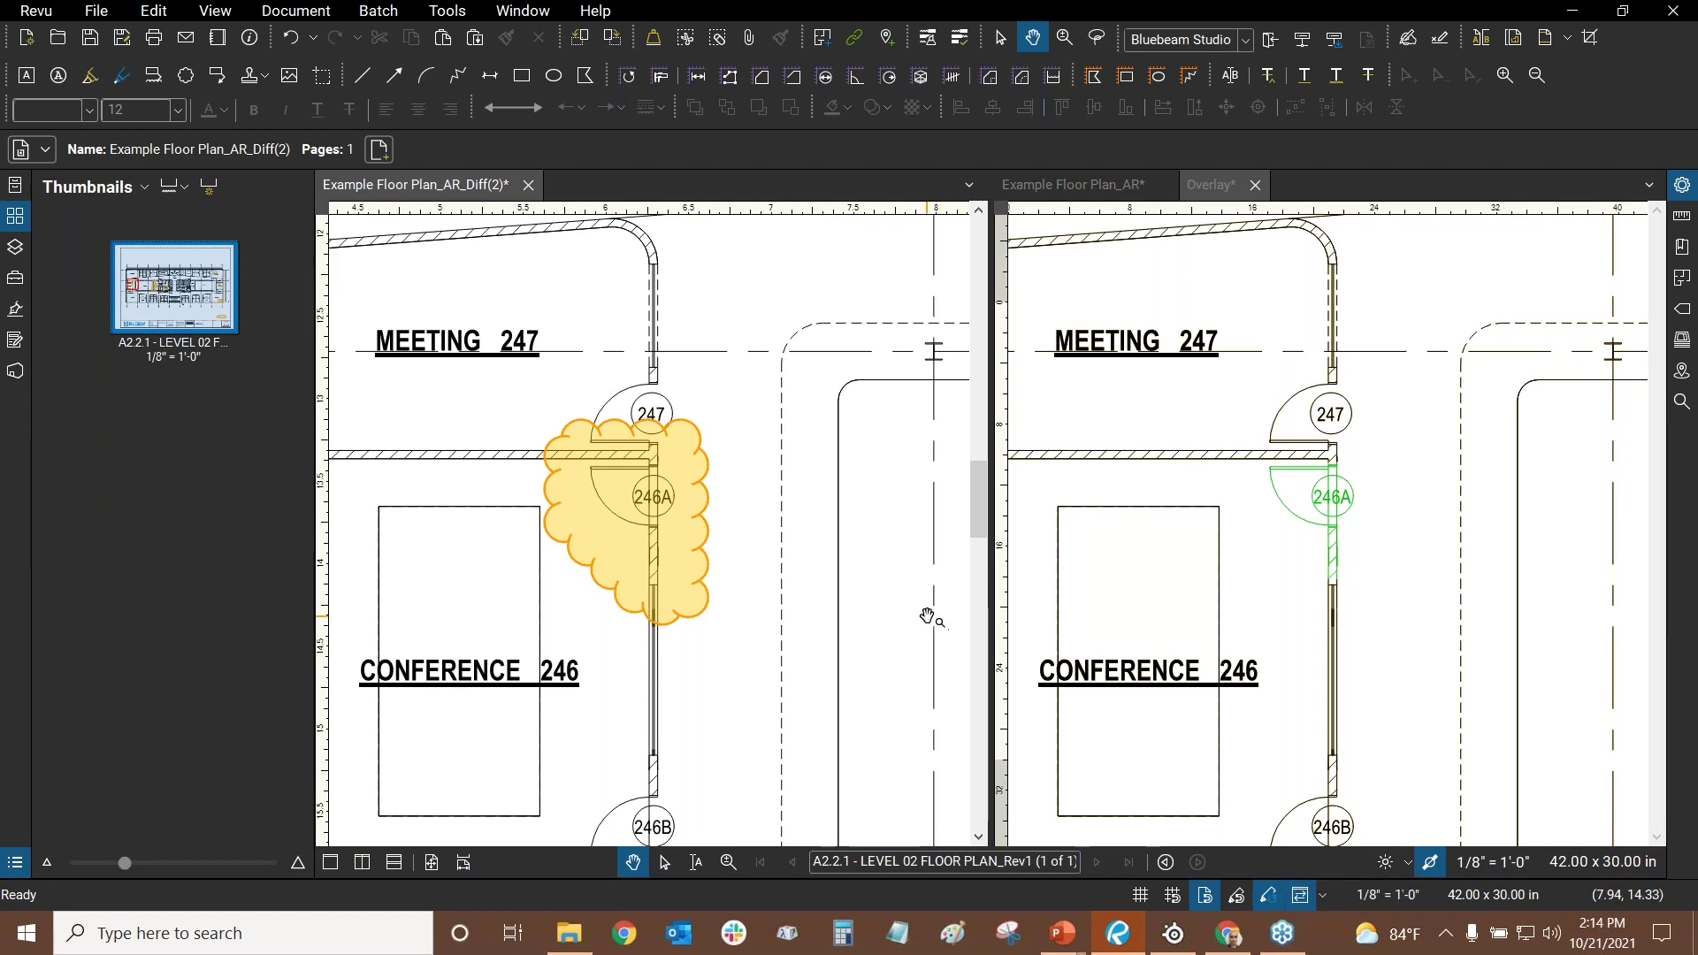
click(1300, 895)
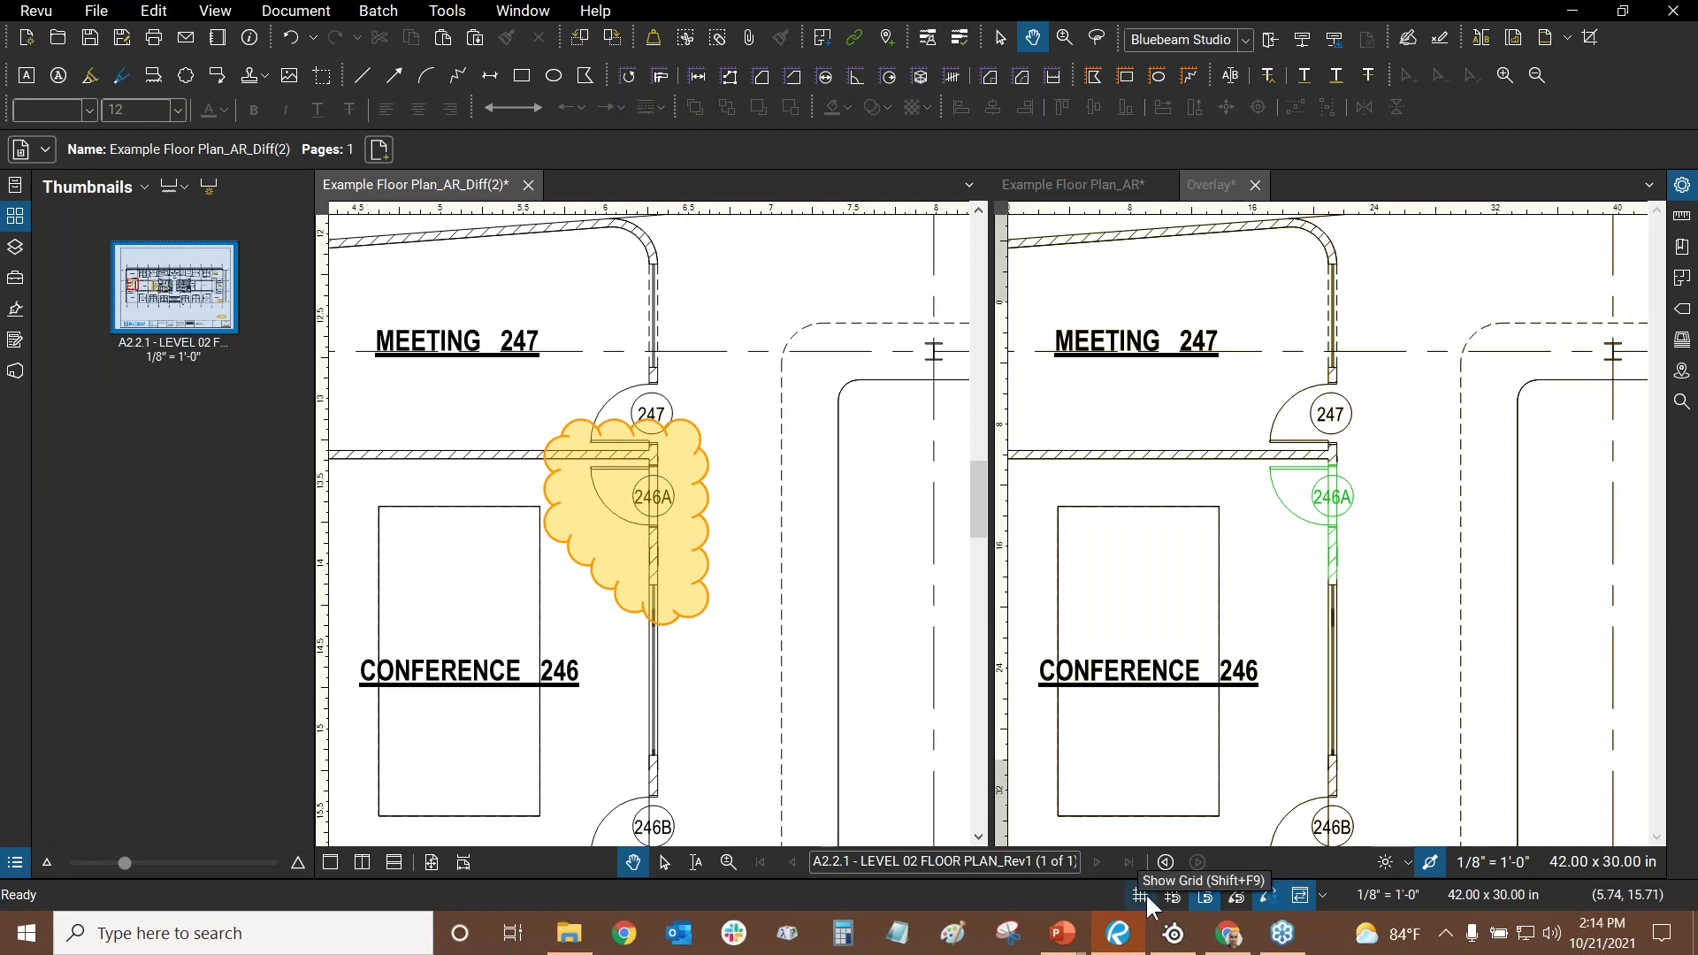
click(1300, 894)
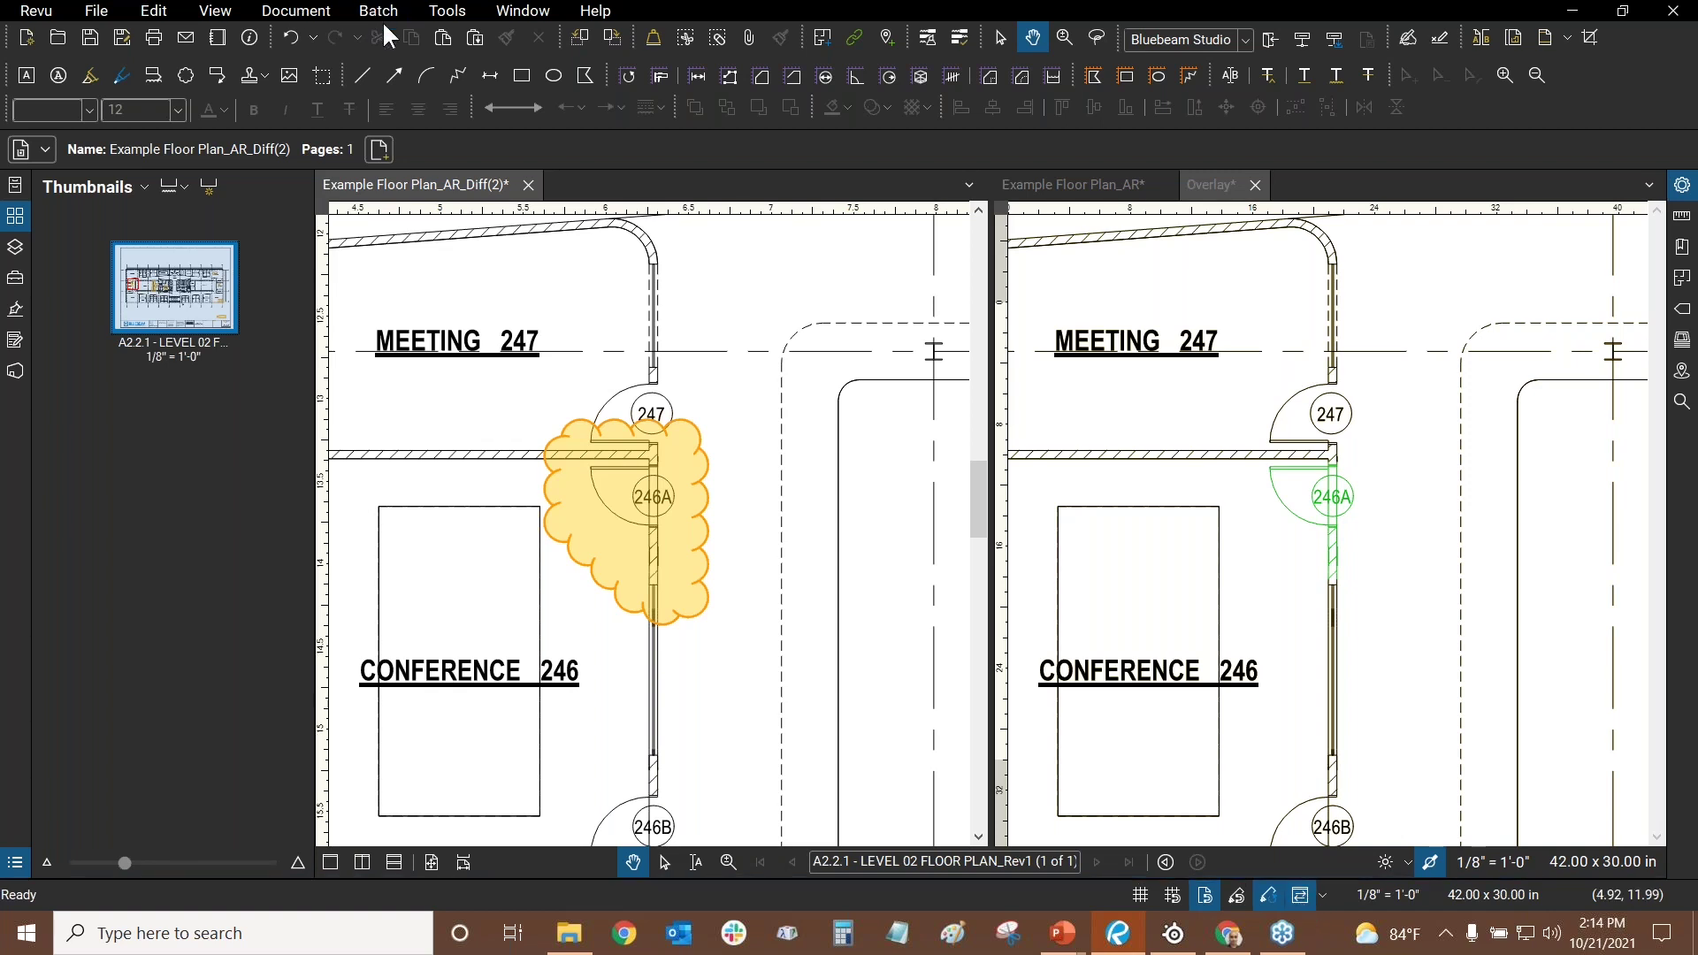
click(445, 11)
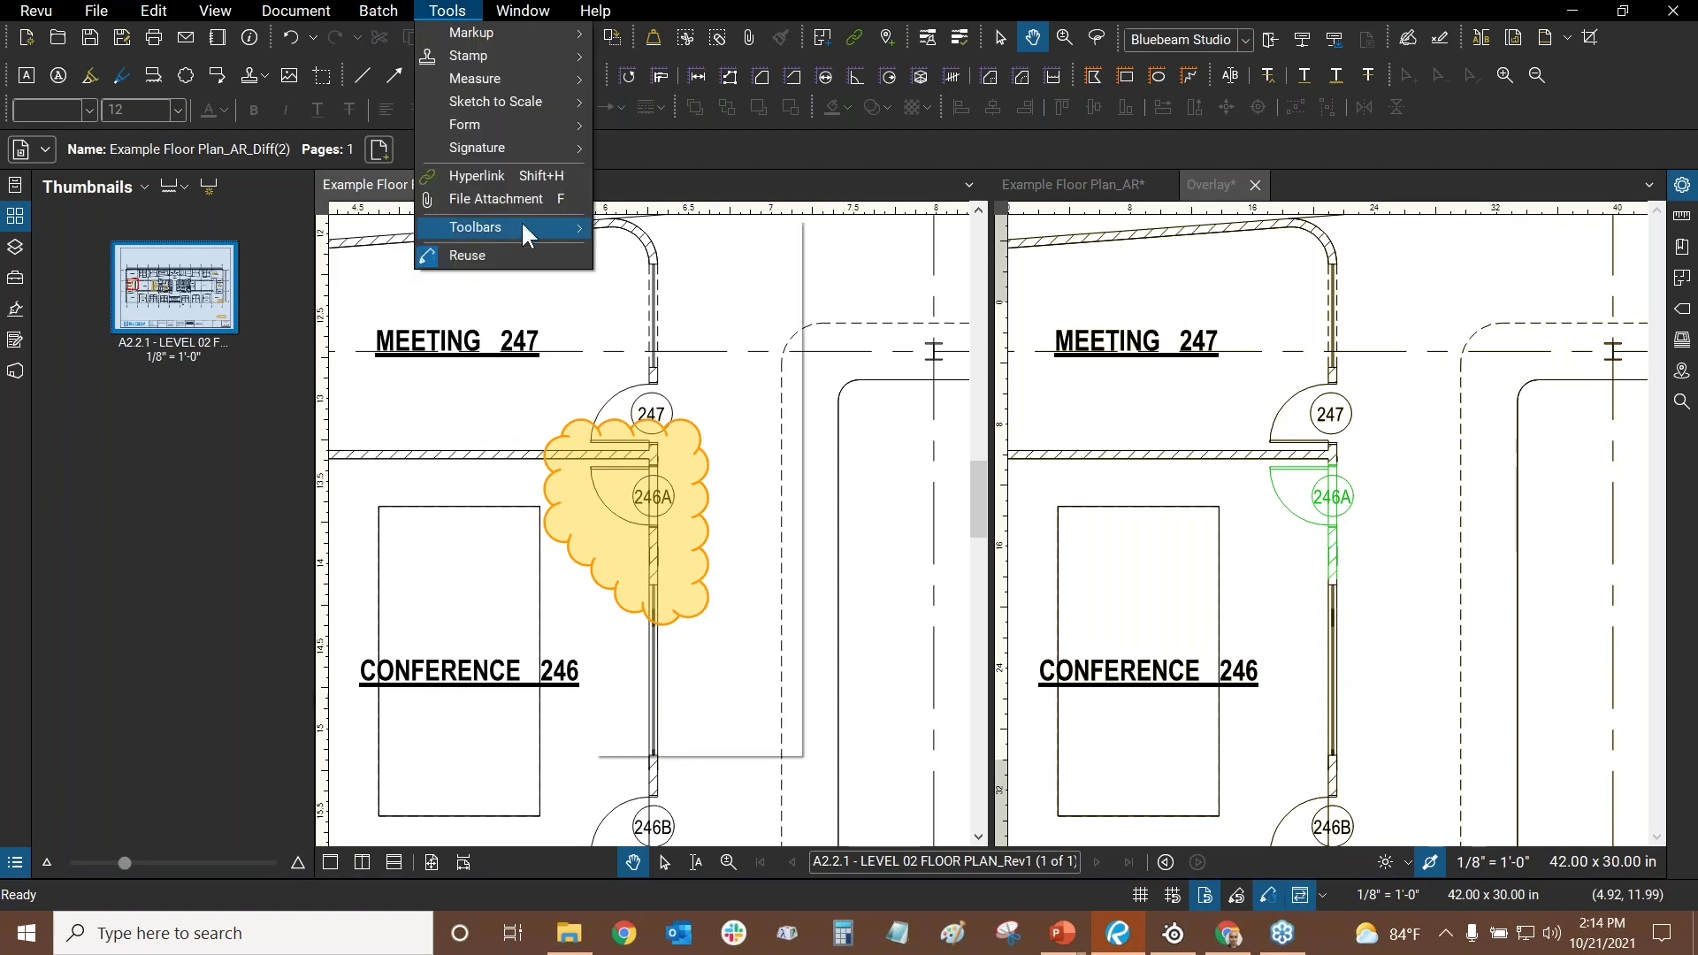
mouse_move(519, 226)
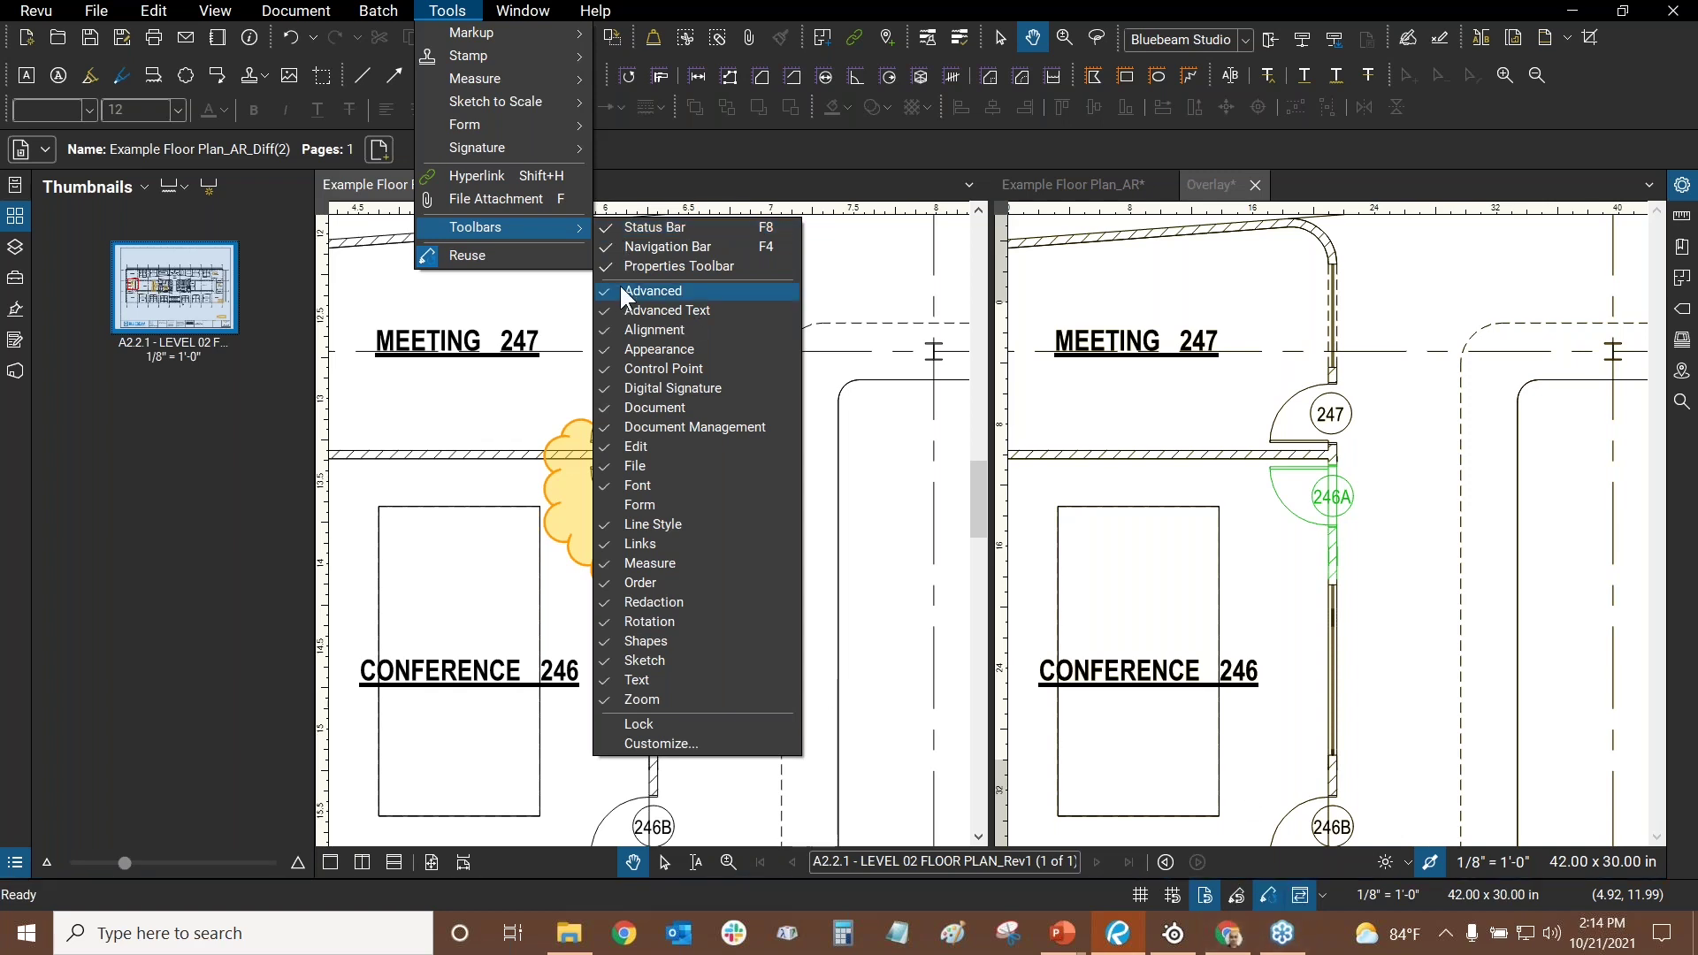
click(673, 176)
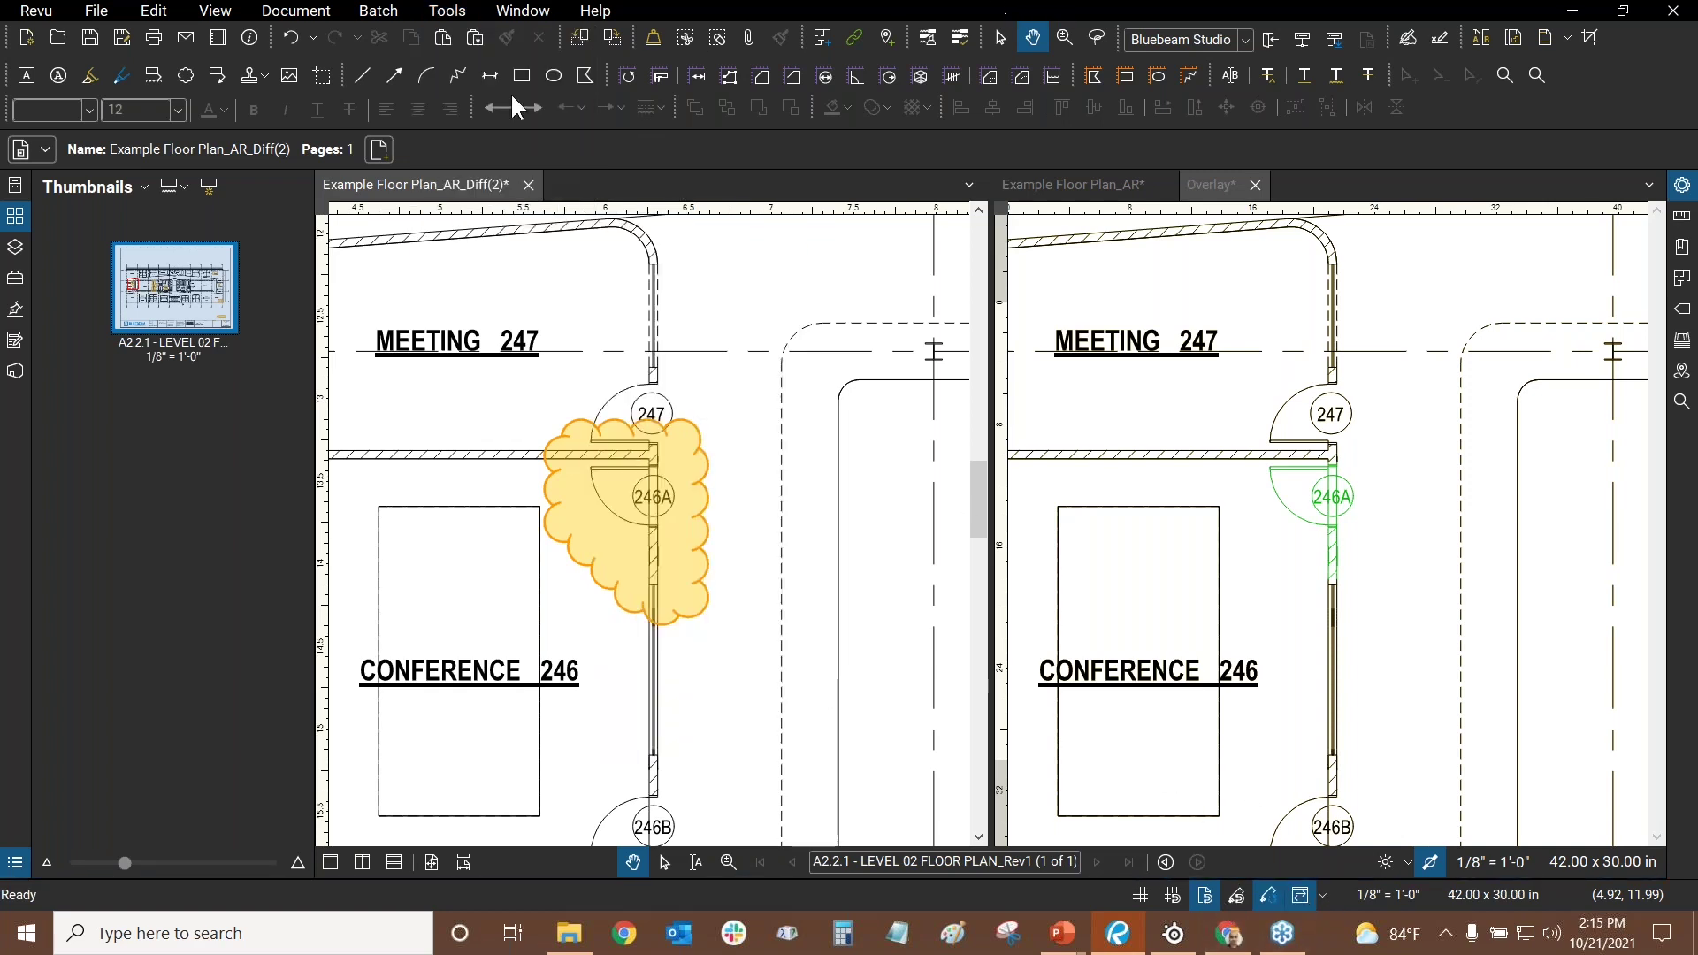
right_click(1426, 106)
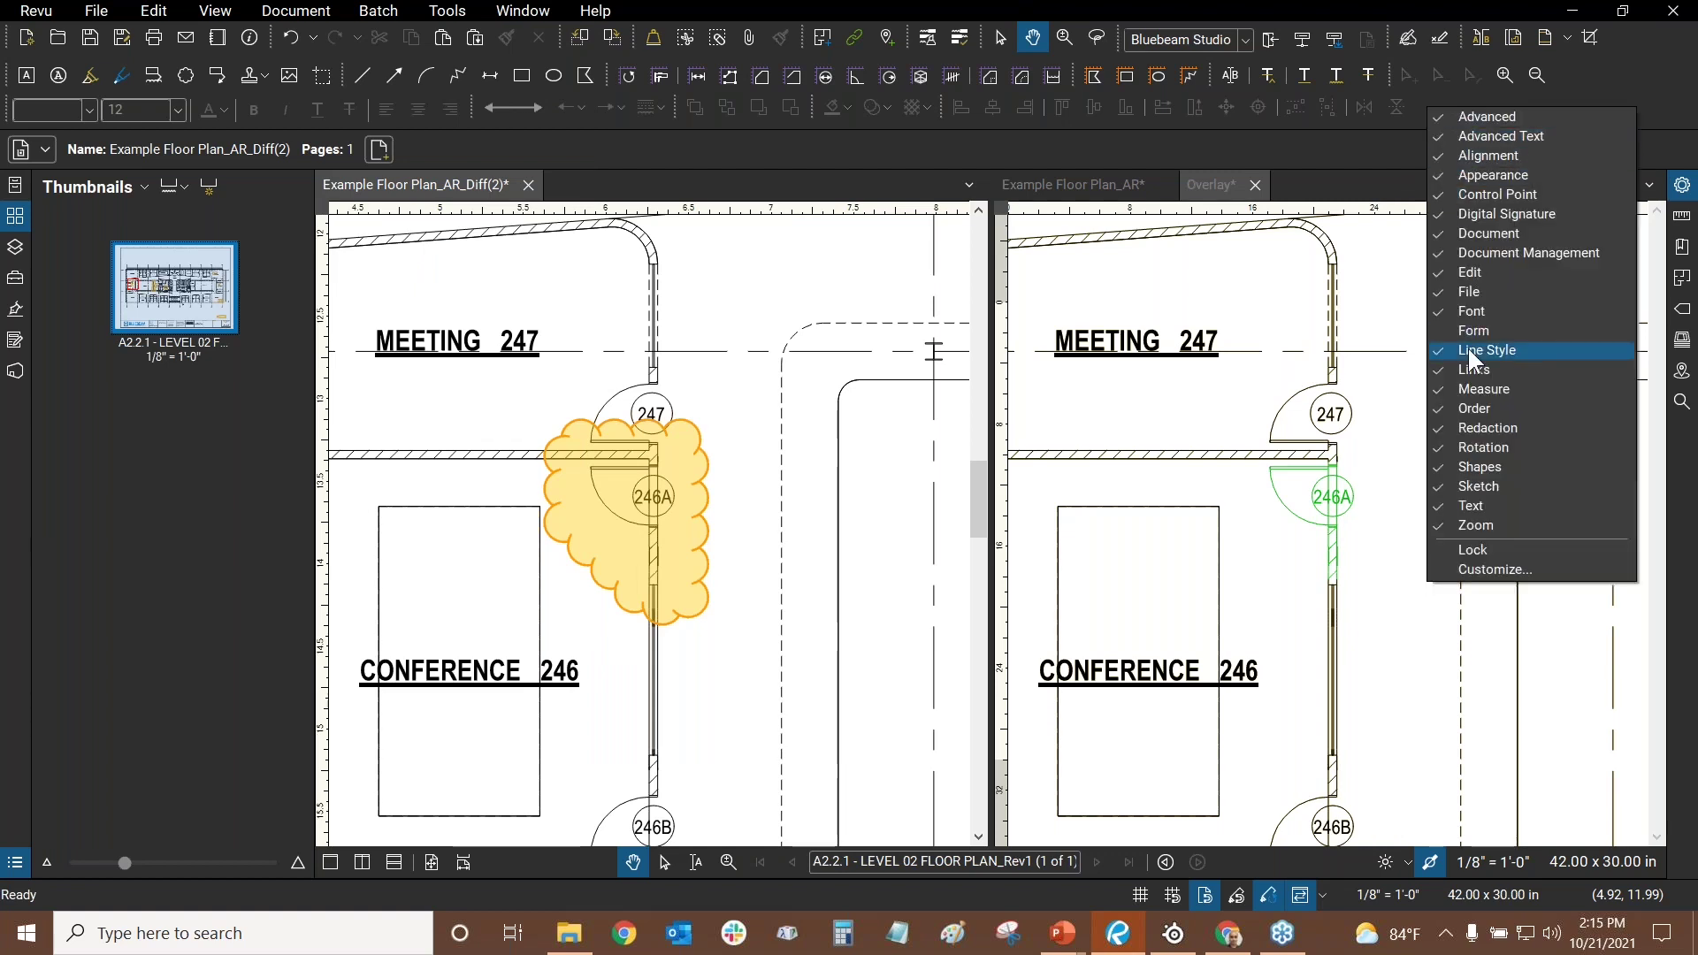
click(1644, 90)
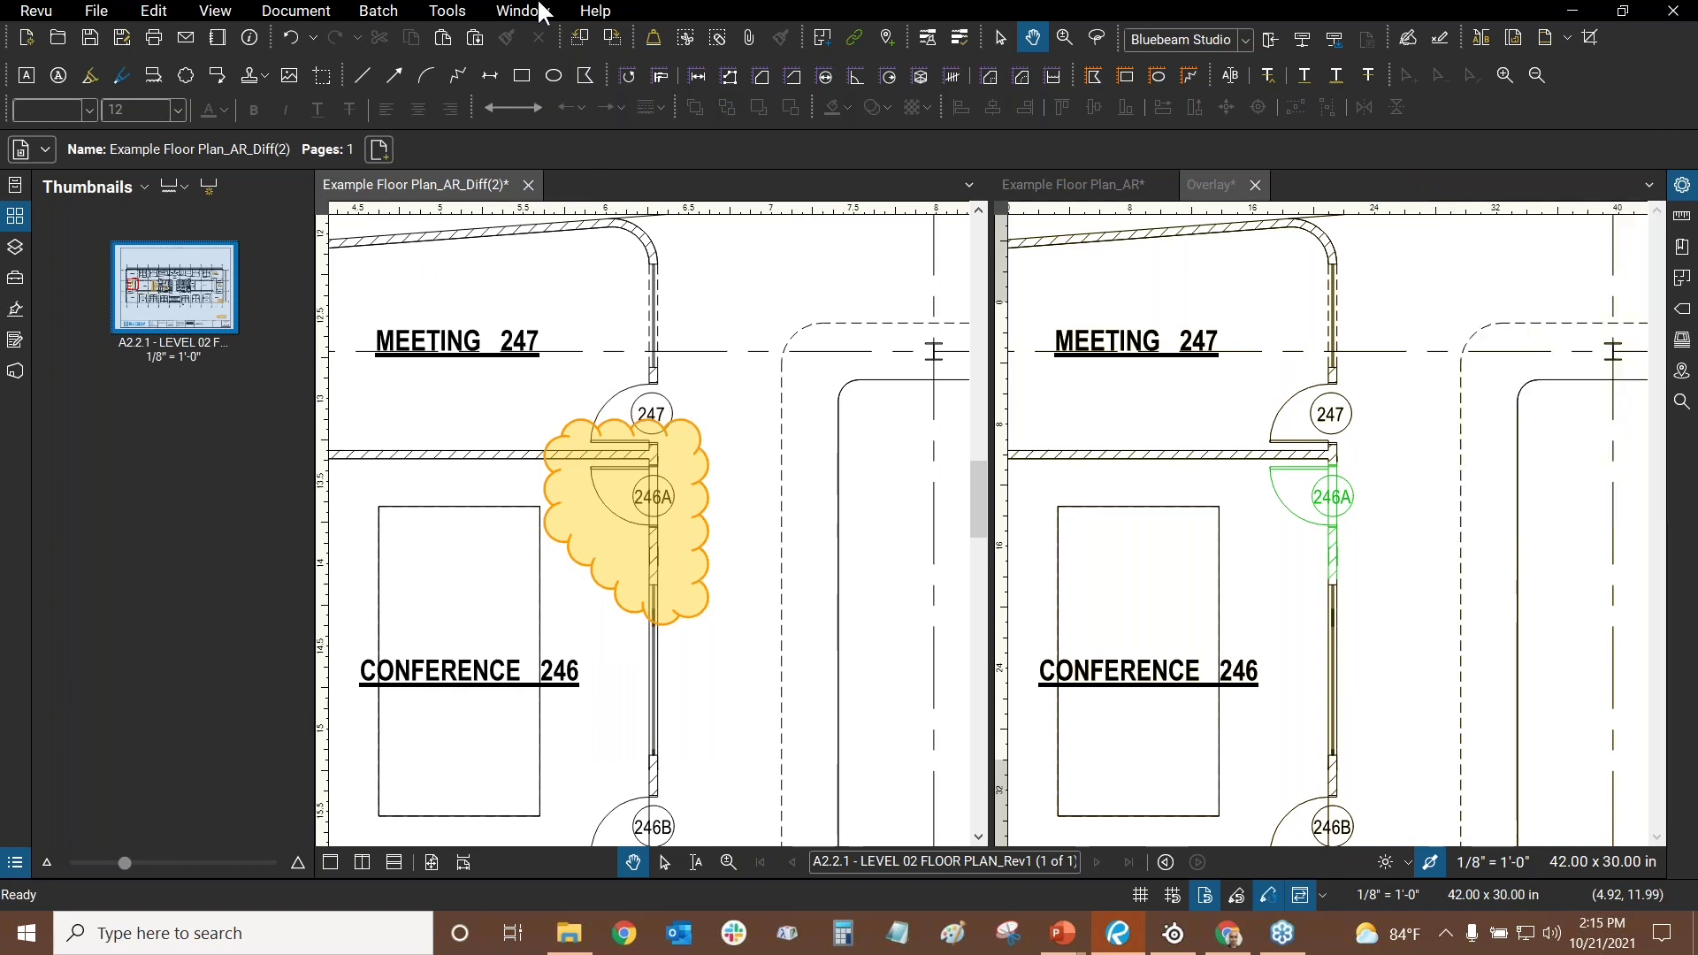
click(448, 11)
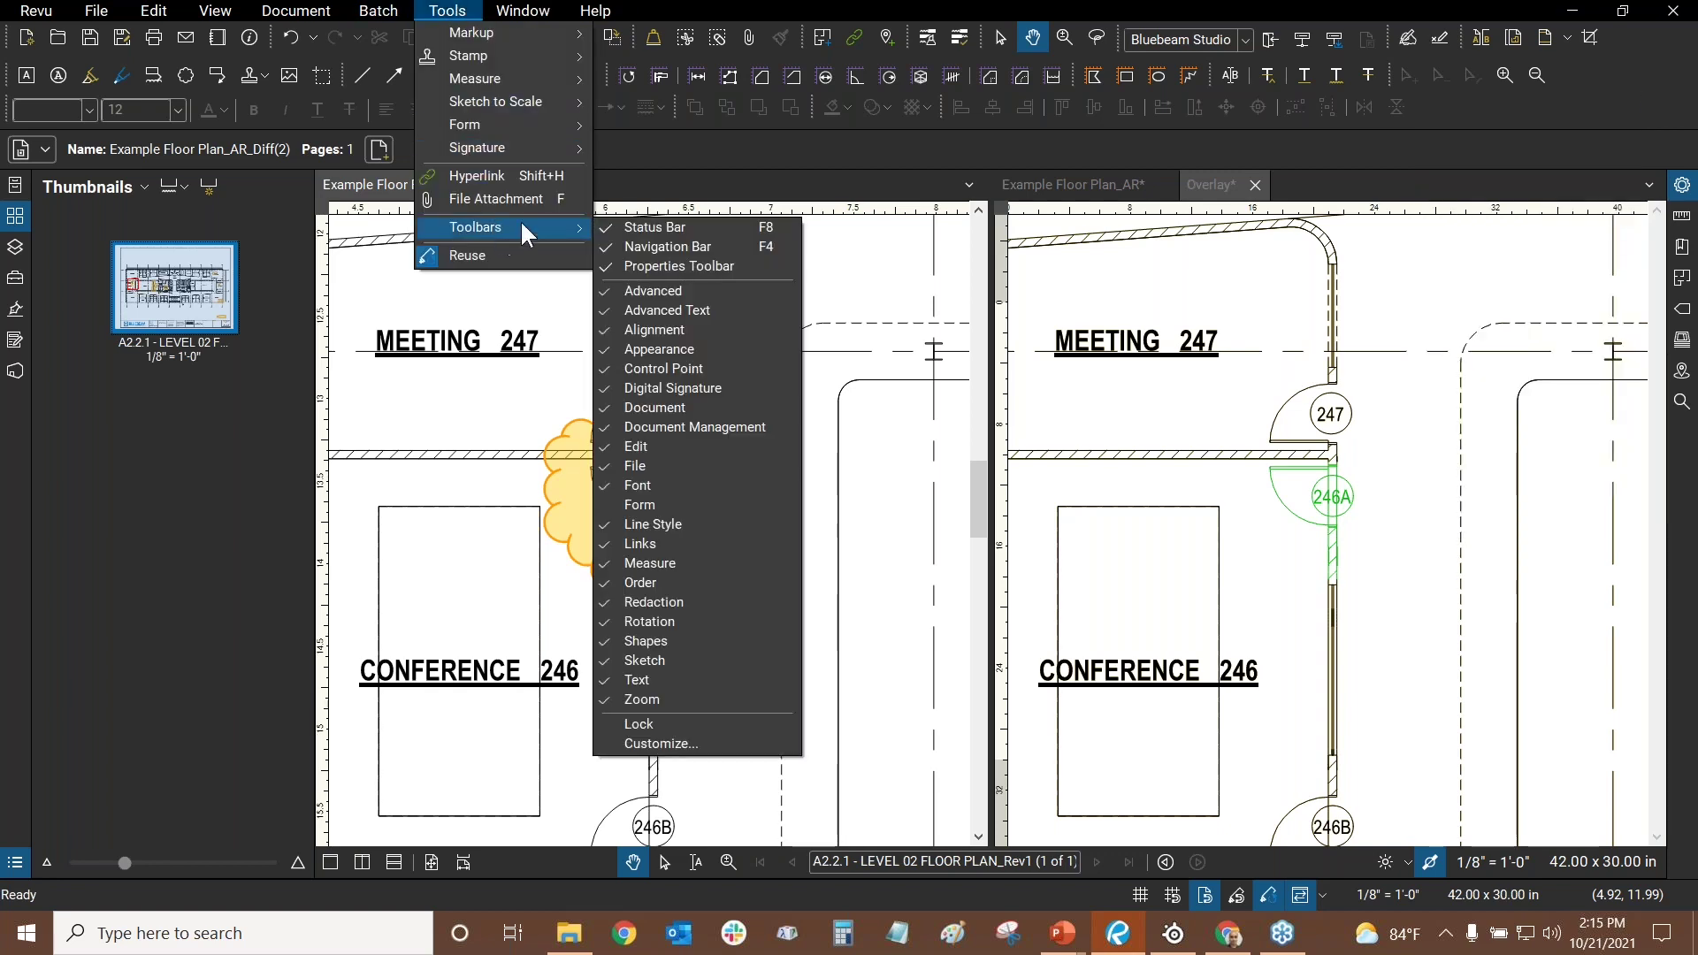
click(448, 11)
drag(799, 500, 845, 480)
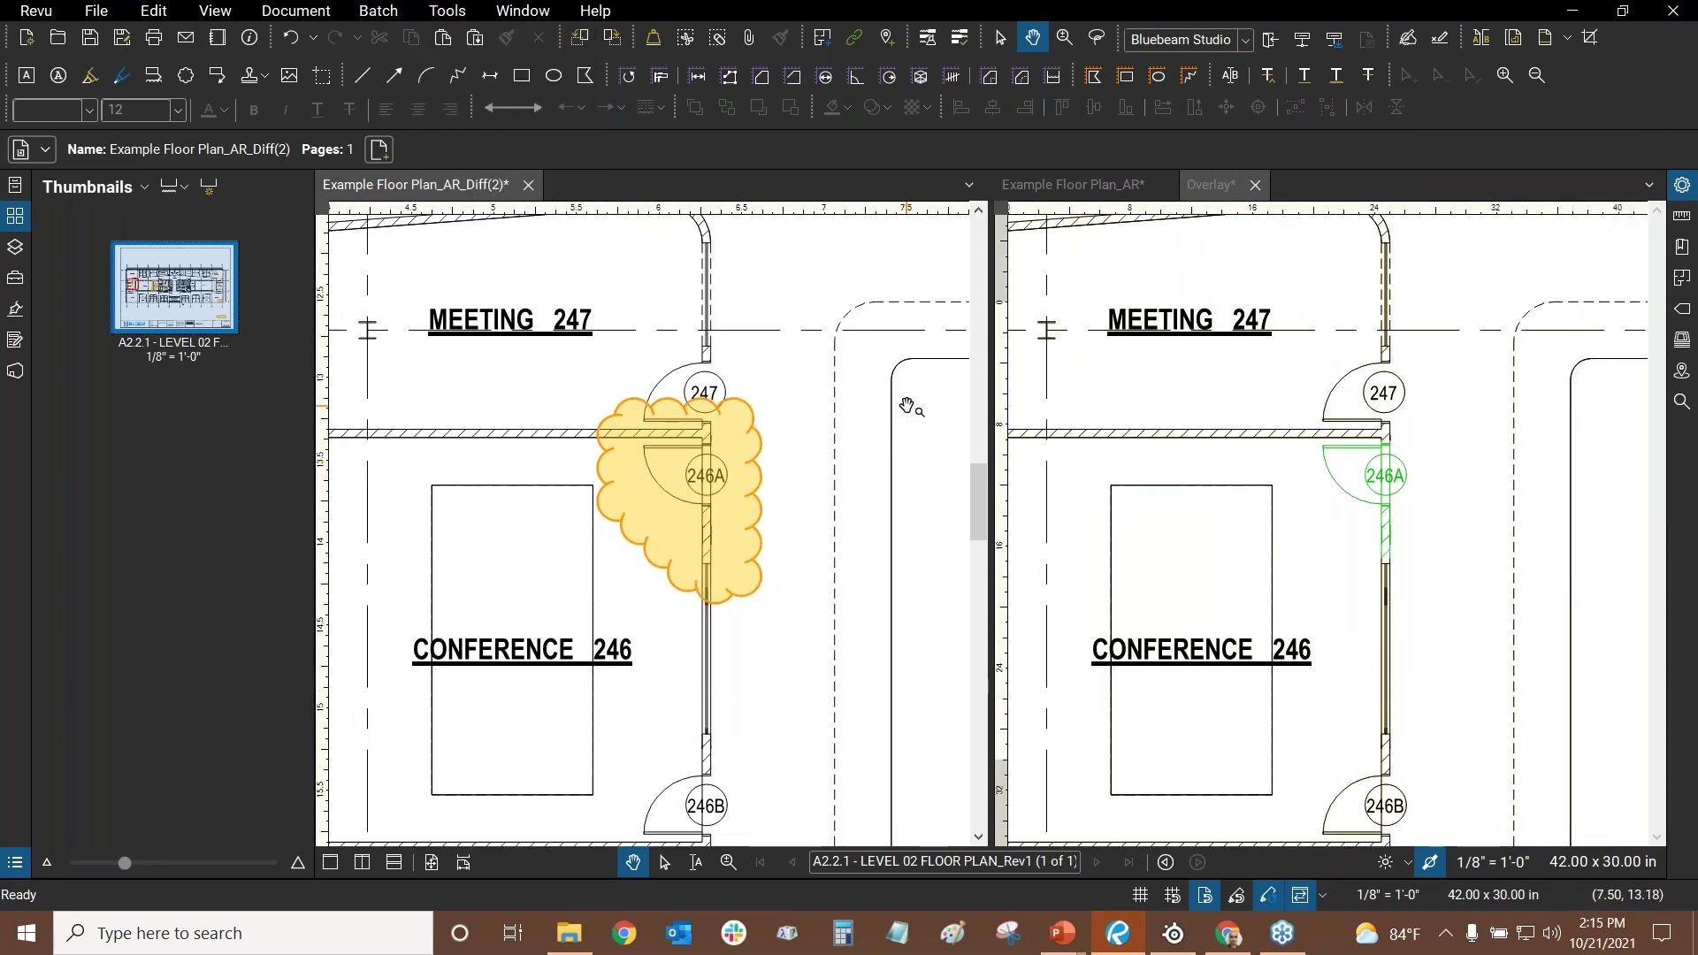
scroll(663, 508, up, 1)
scroll(663, 508, up, 2)
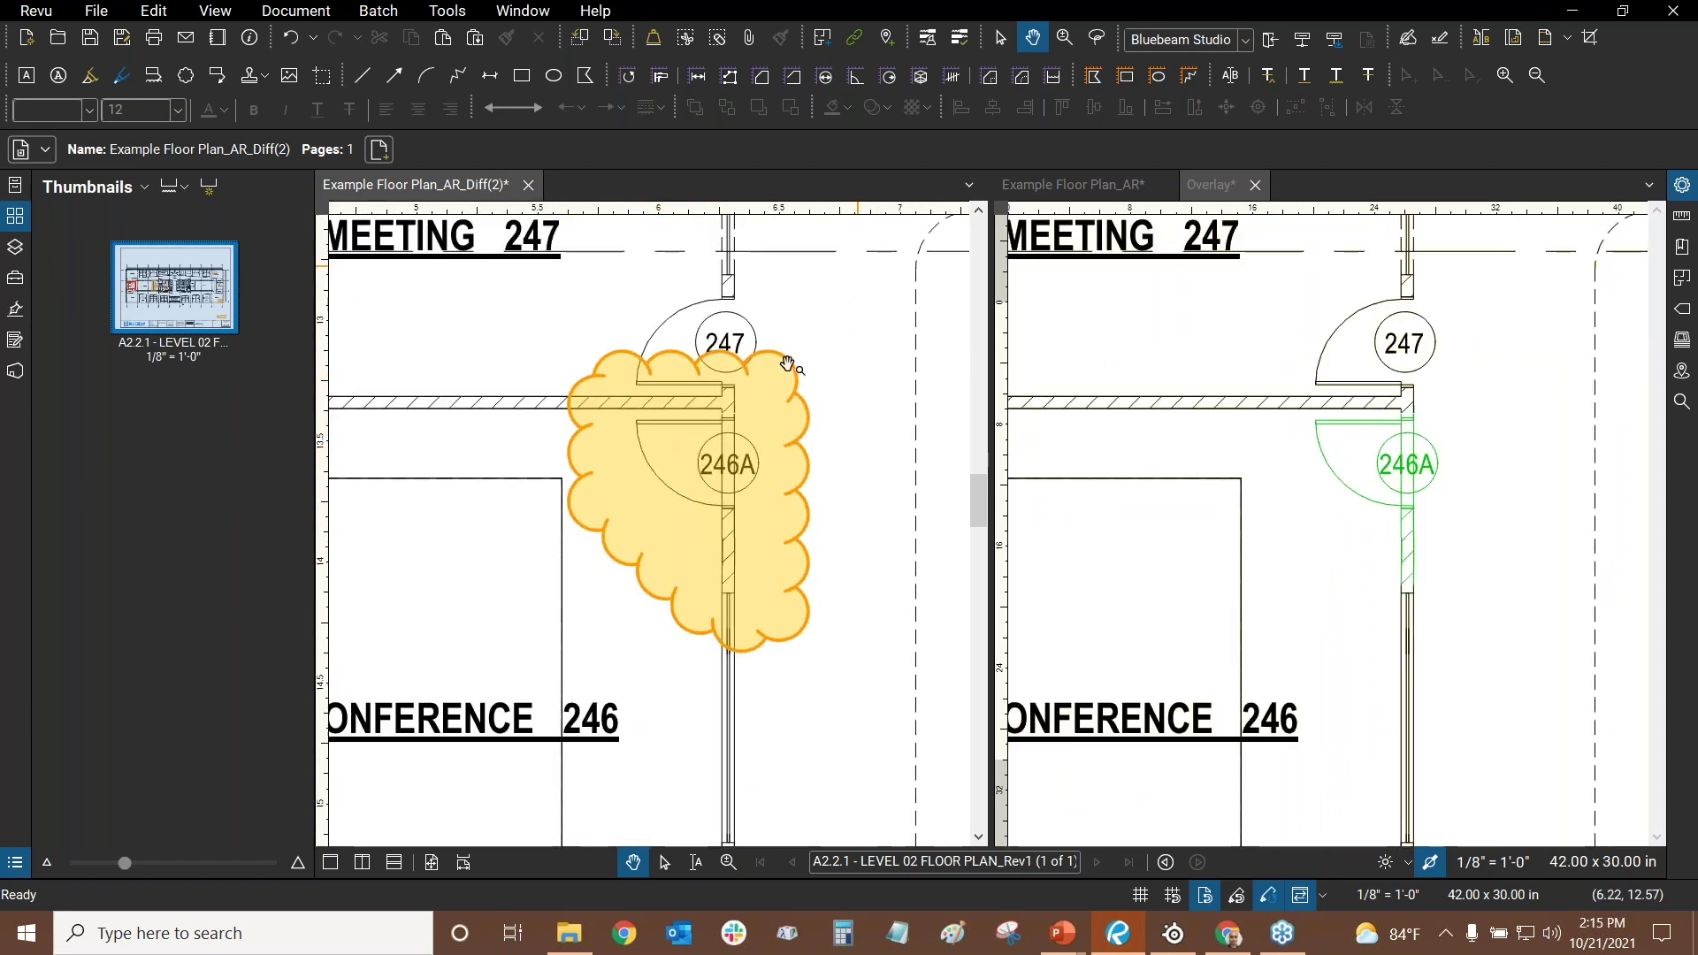
scroll(849, 440, up, 1)
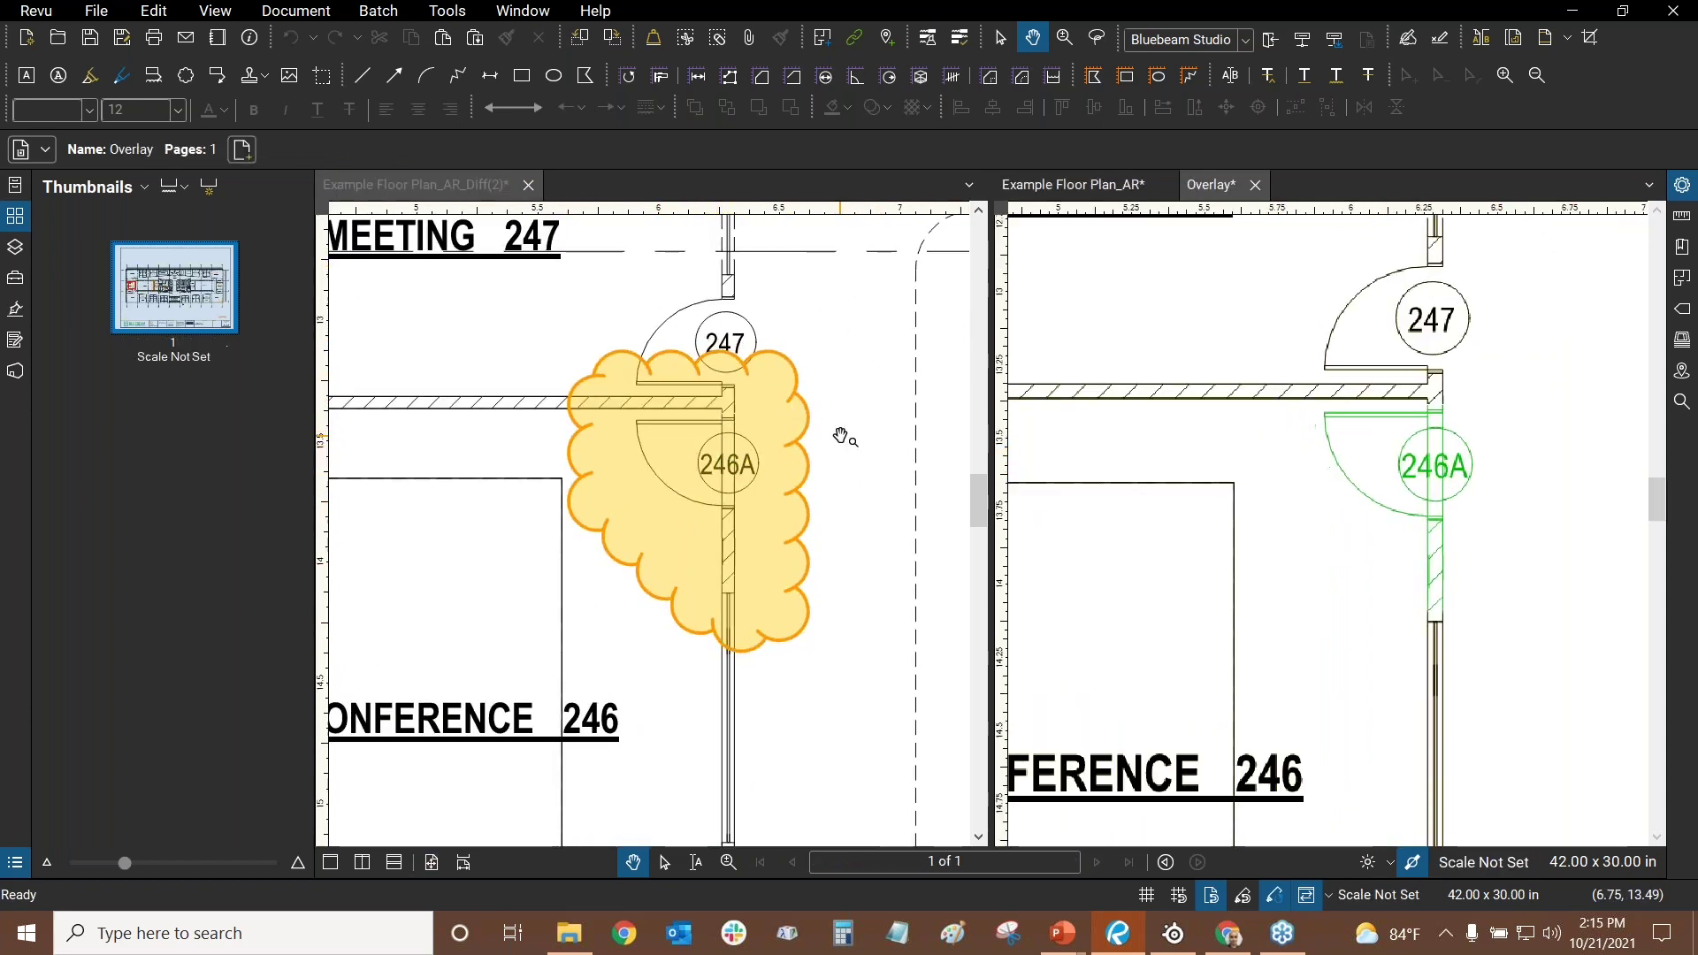
scroll(902, 324, down, 3)
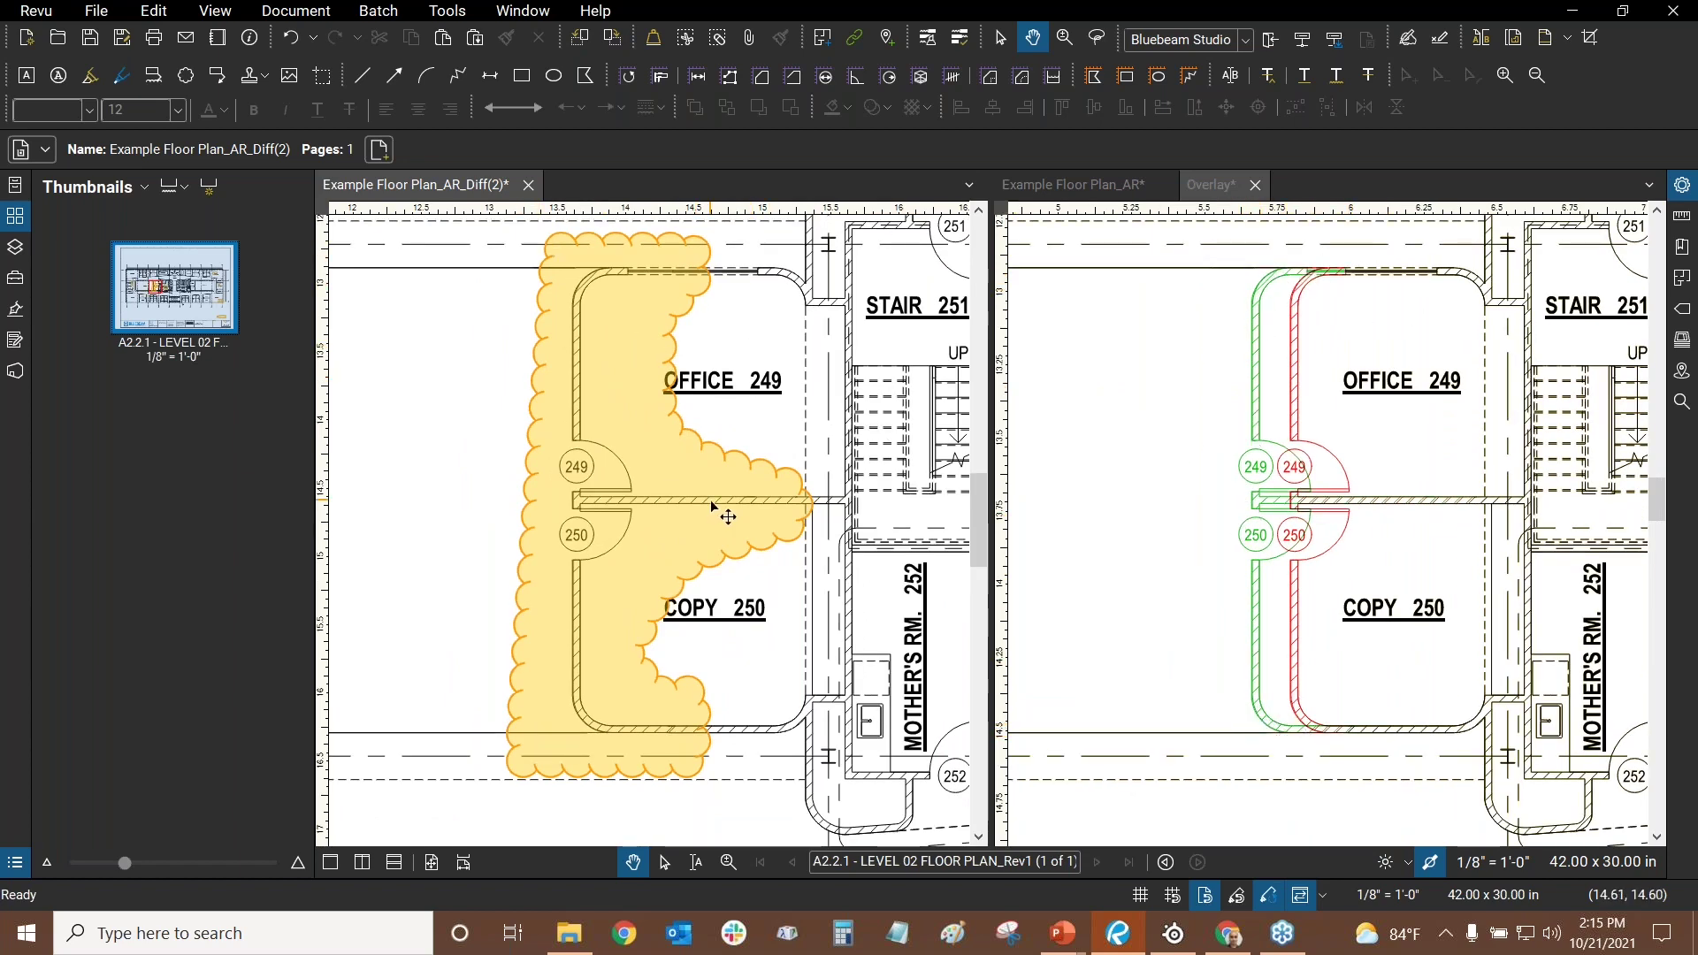
scroll(1484, 491, up, 5)
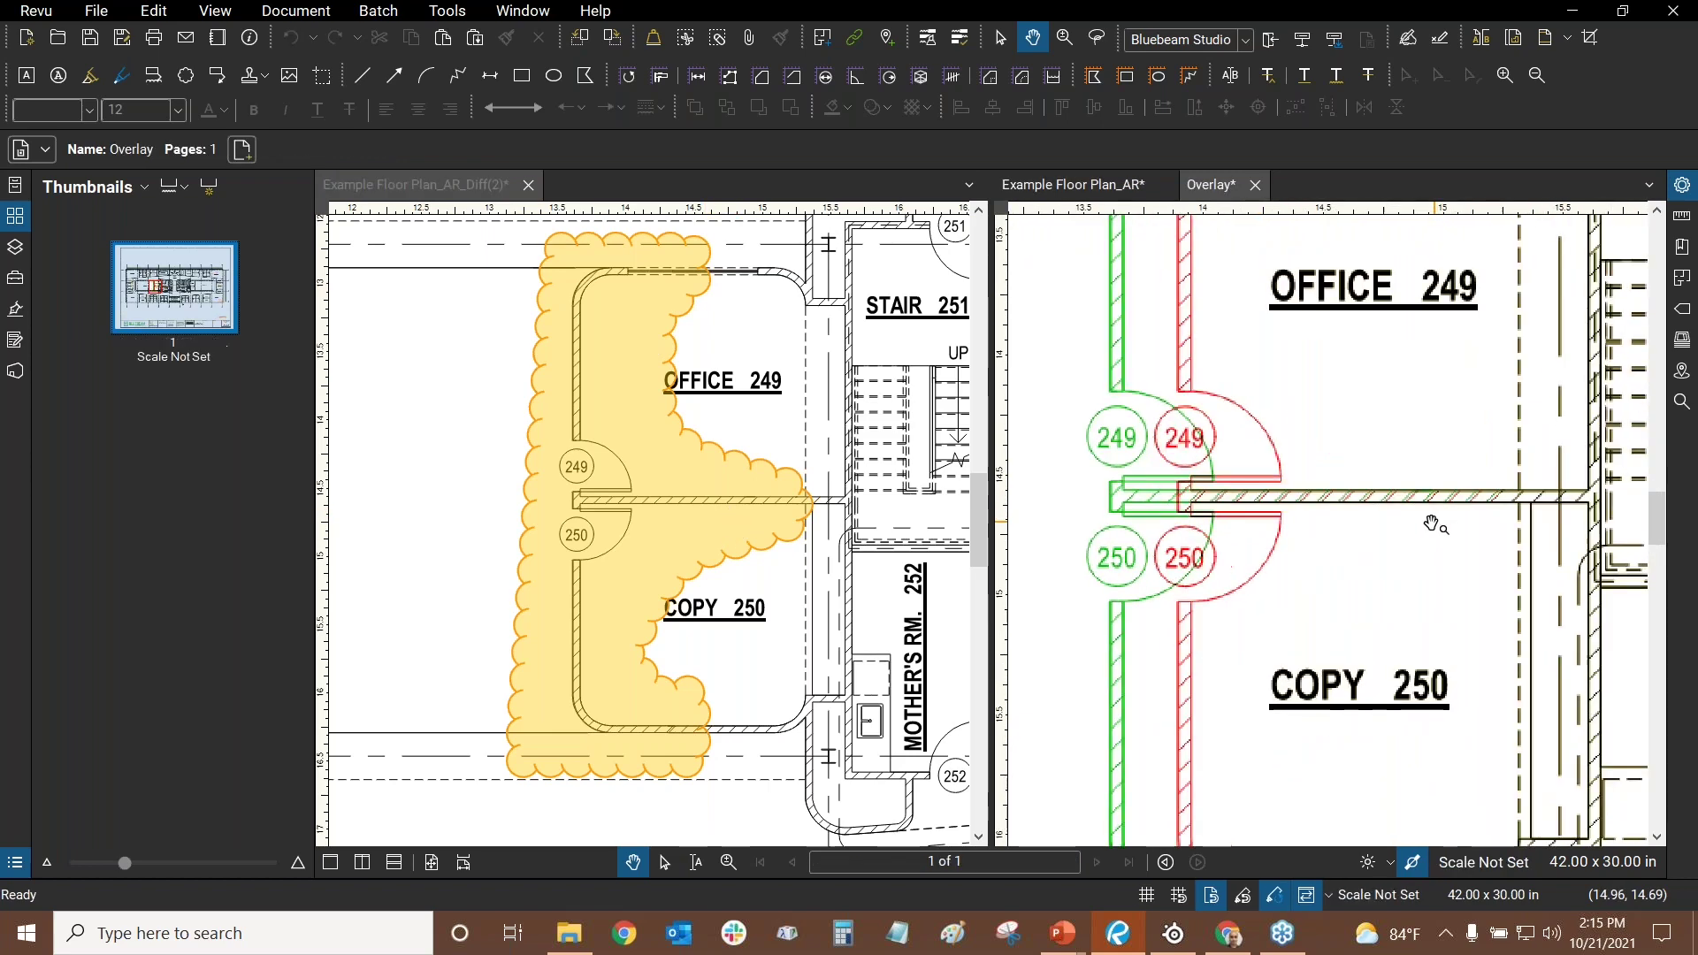
scroll(1296, 491, down, 2)
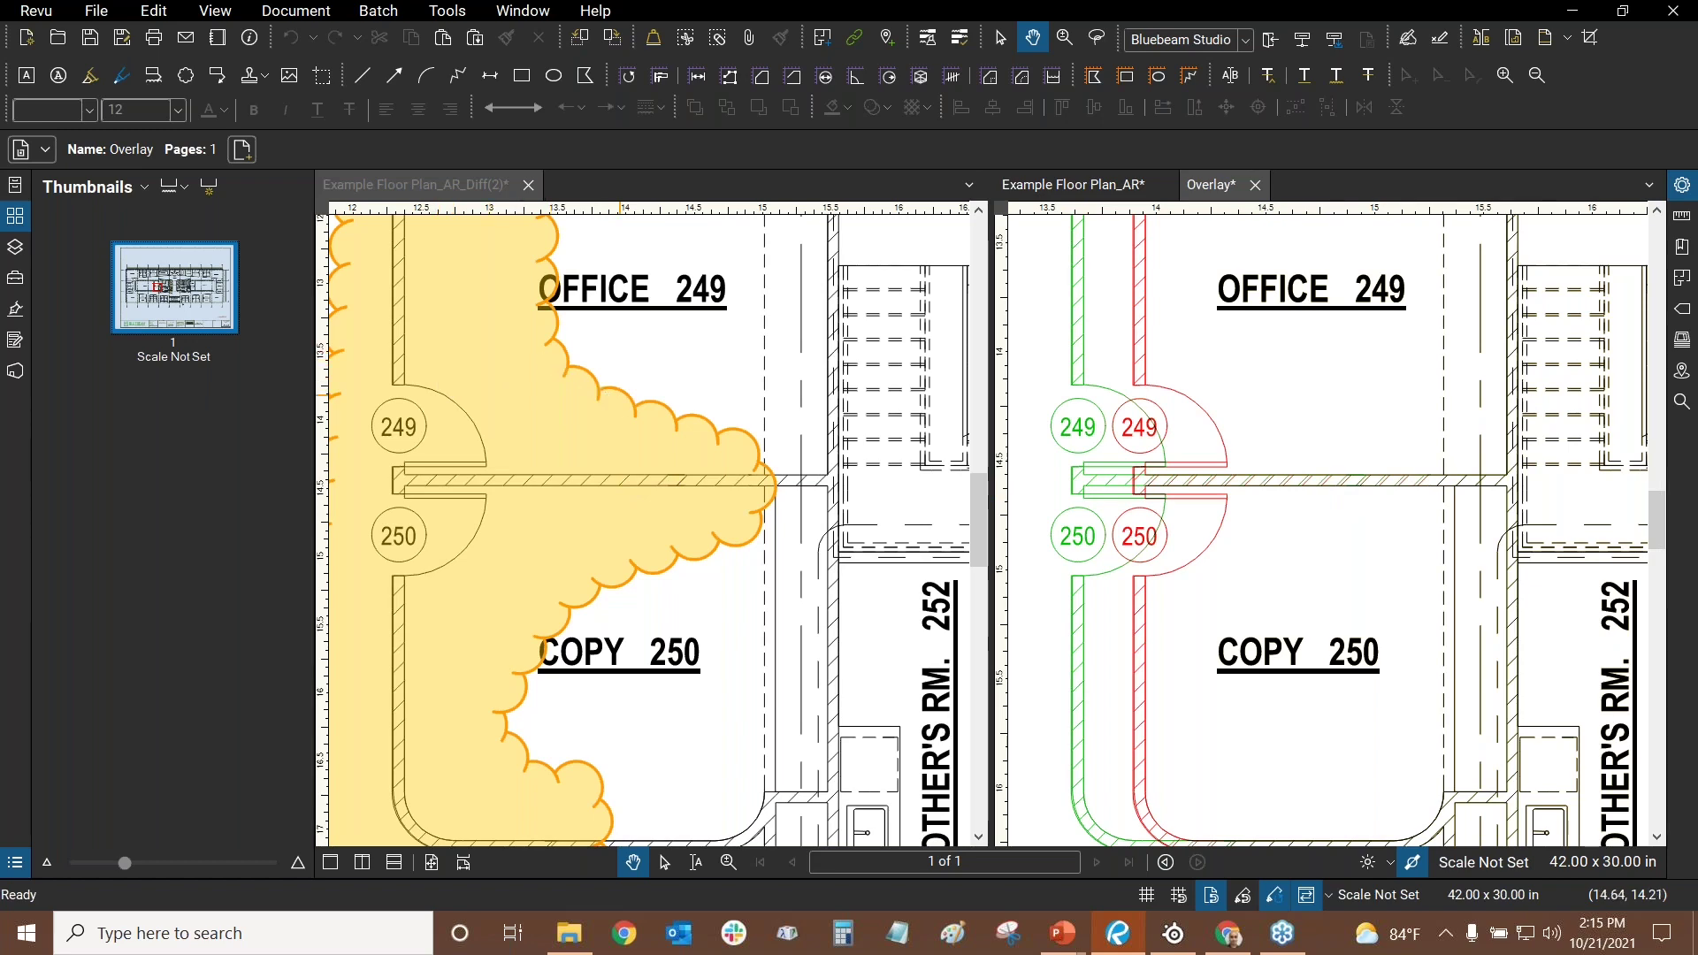
scroll(1416, 482, up, 4)
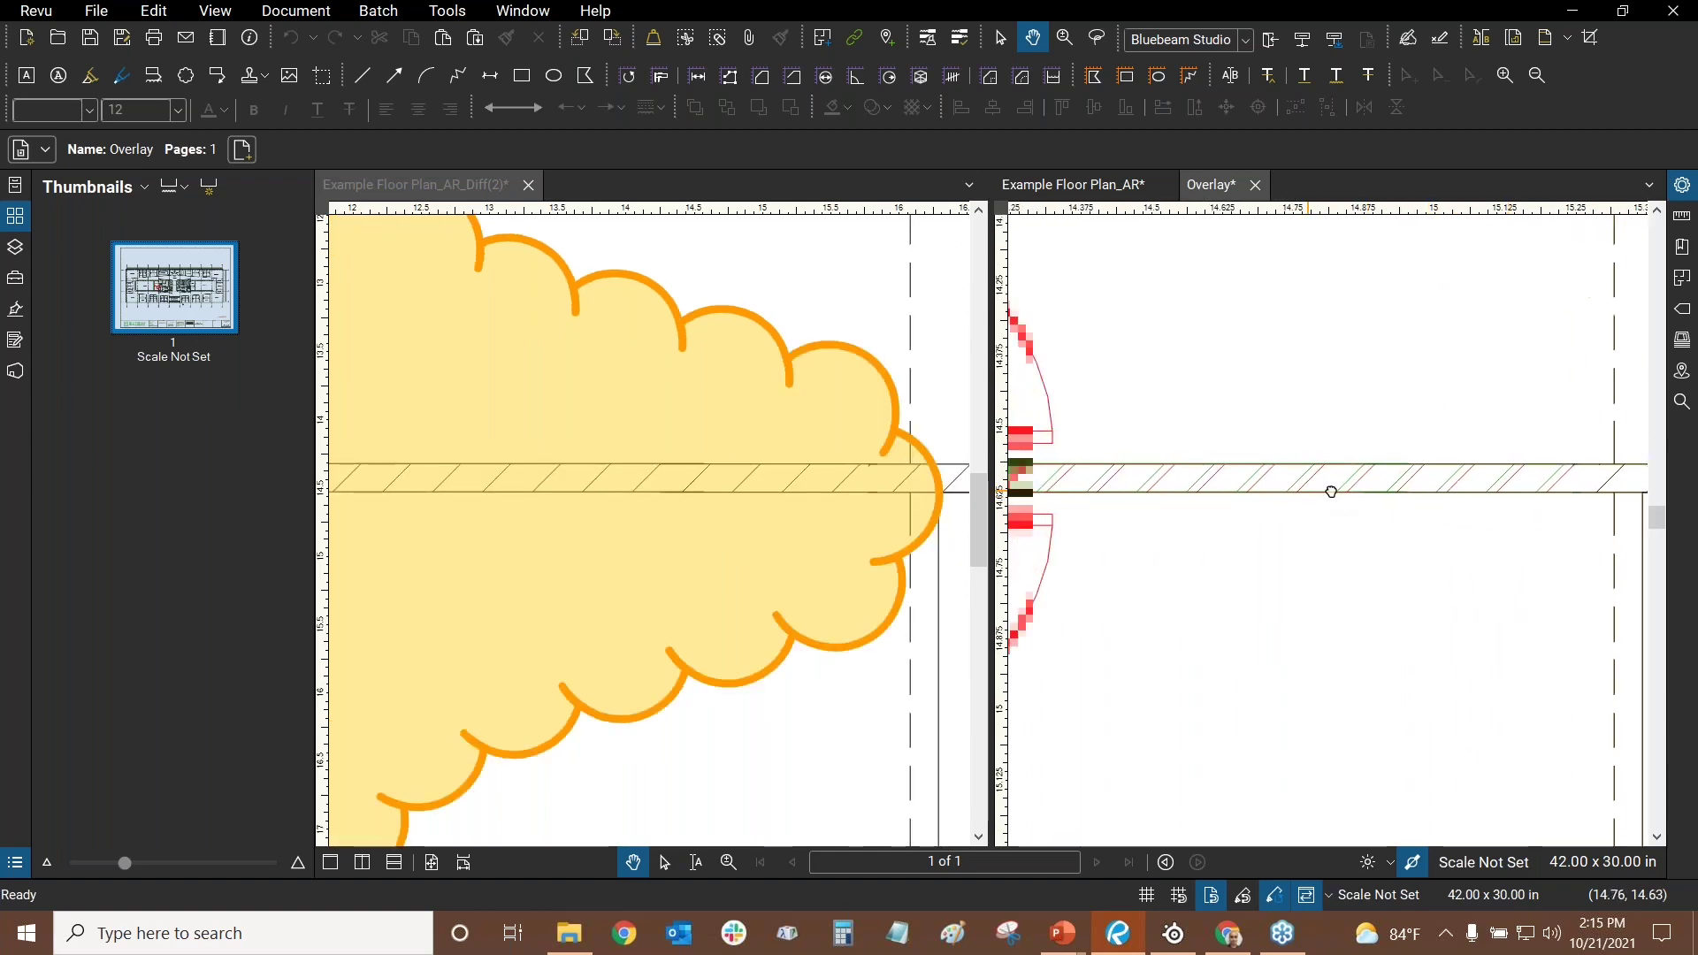
scroll(1174, 503, down, 3)
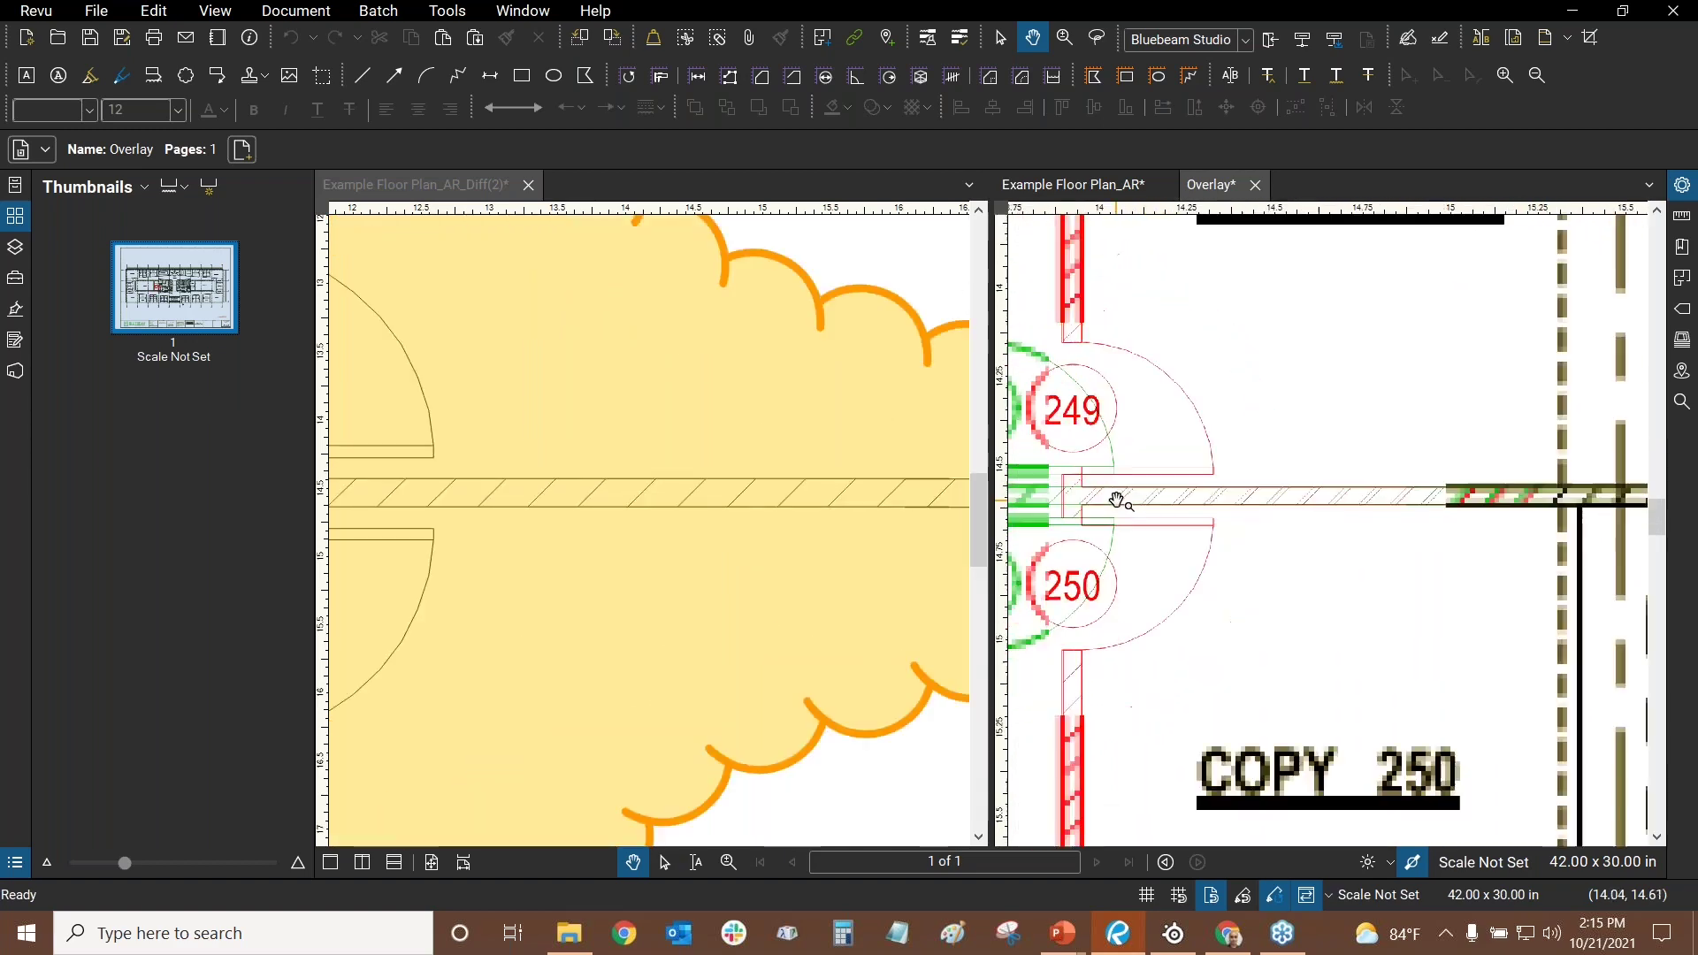
scroll(779, 367, down, 5)
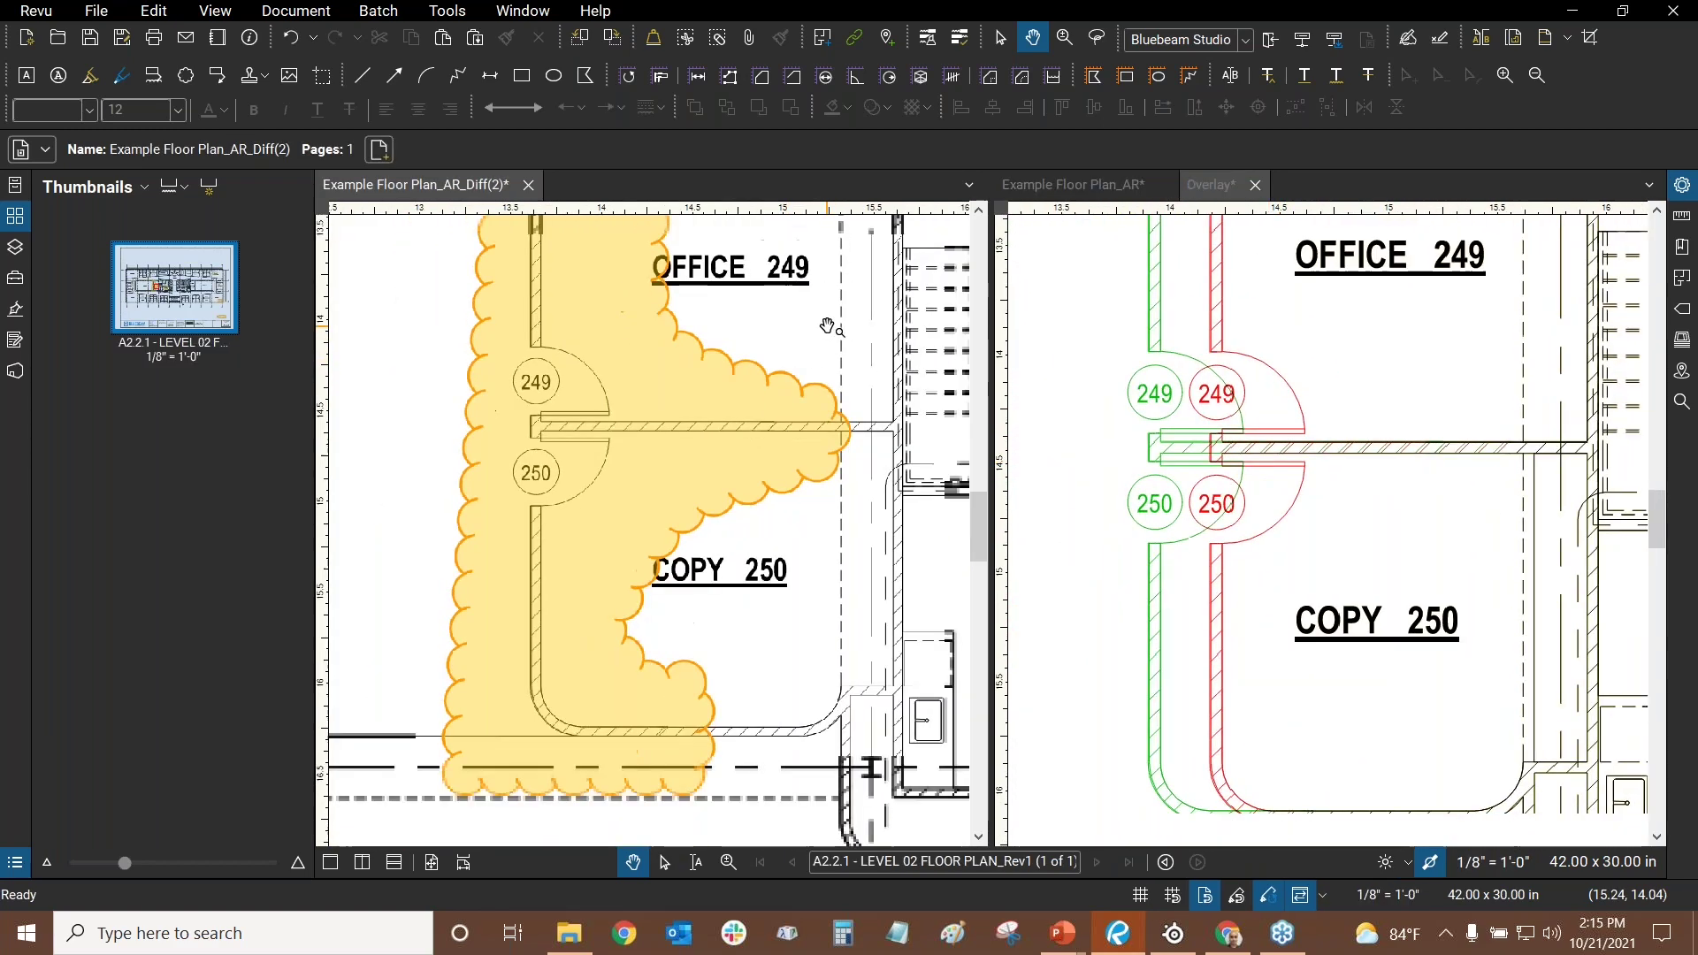
scroll(862, 340, down, 3)
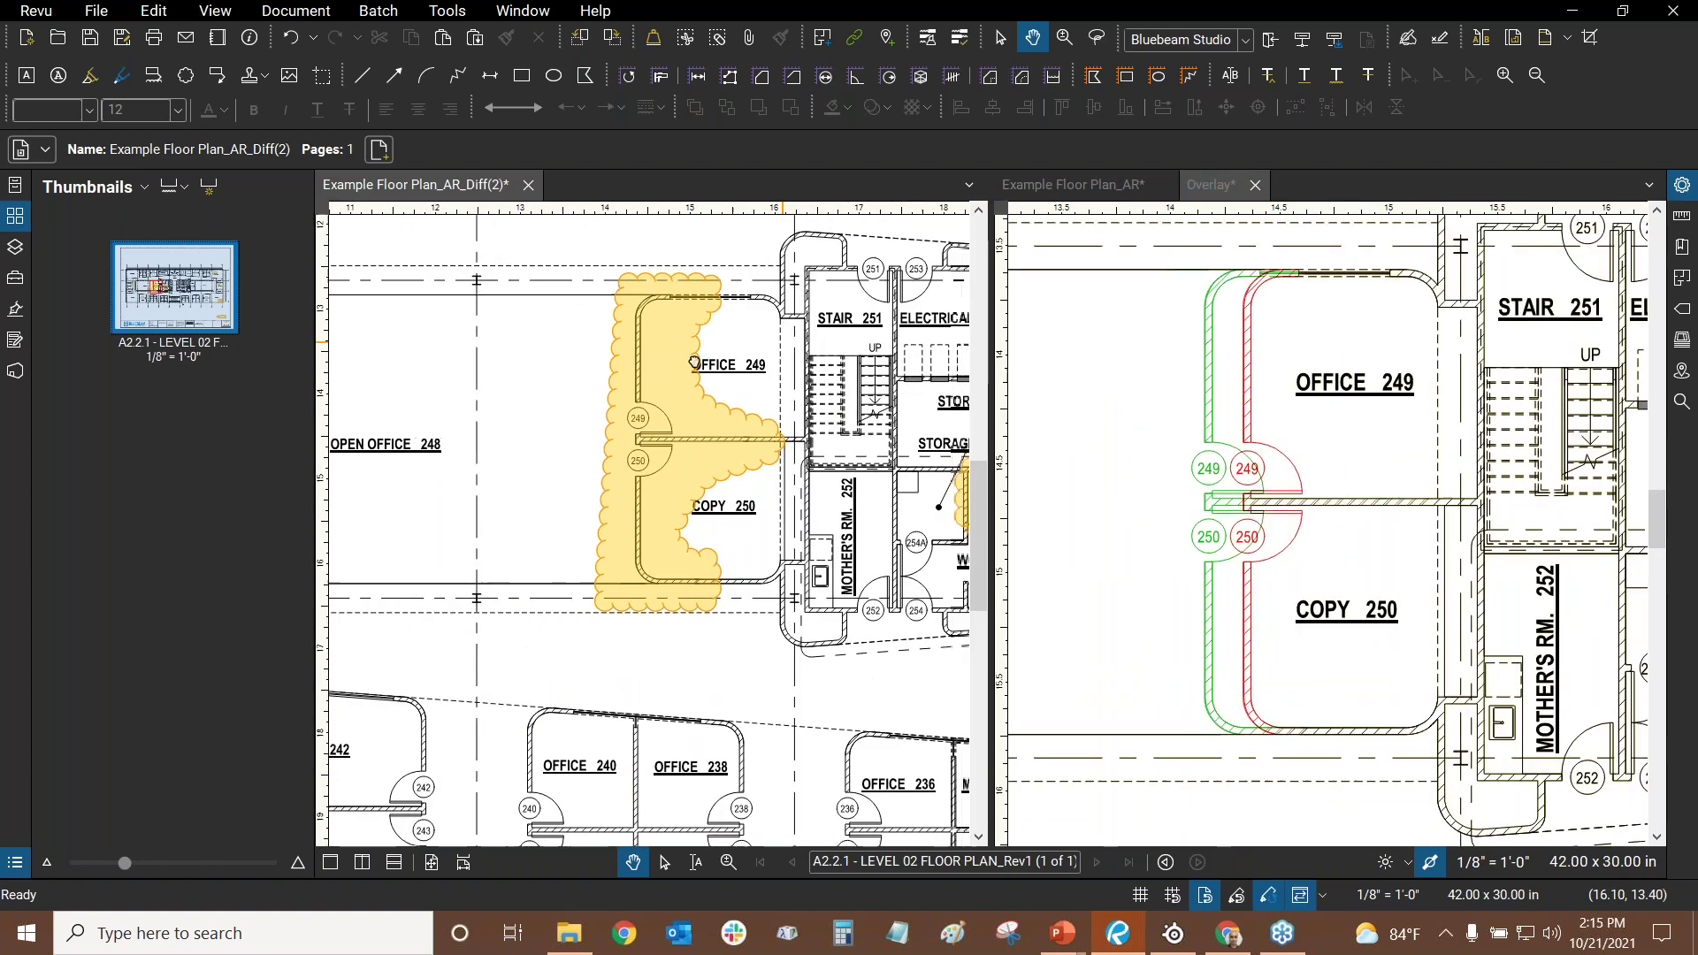
scroll(803, 655, up, 3)
scroll(779, 442, up, 4)
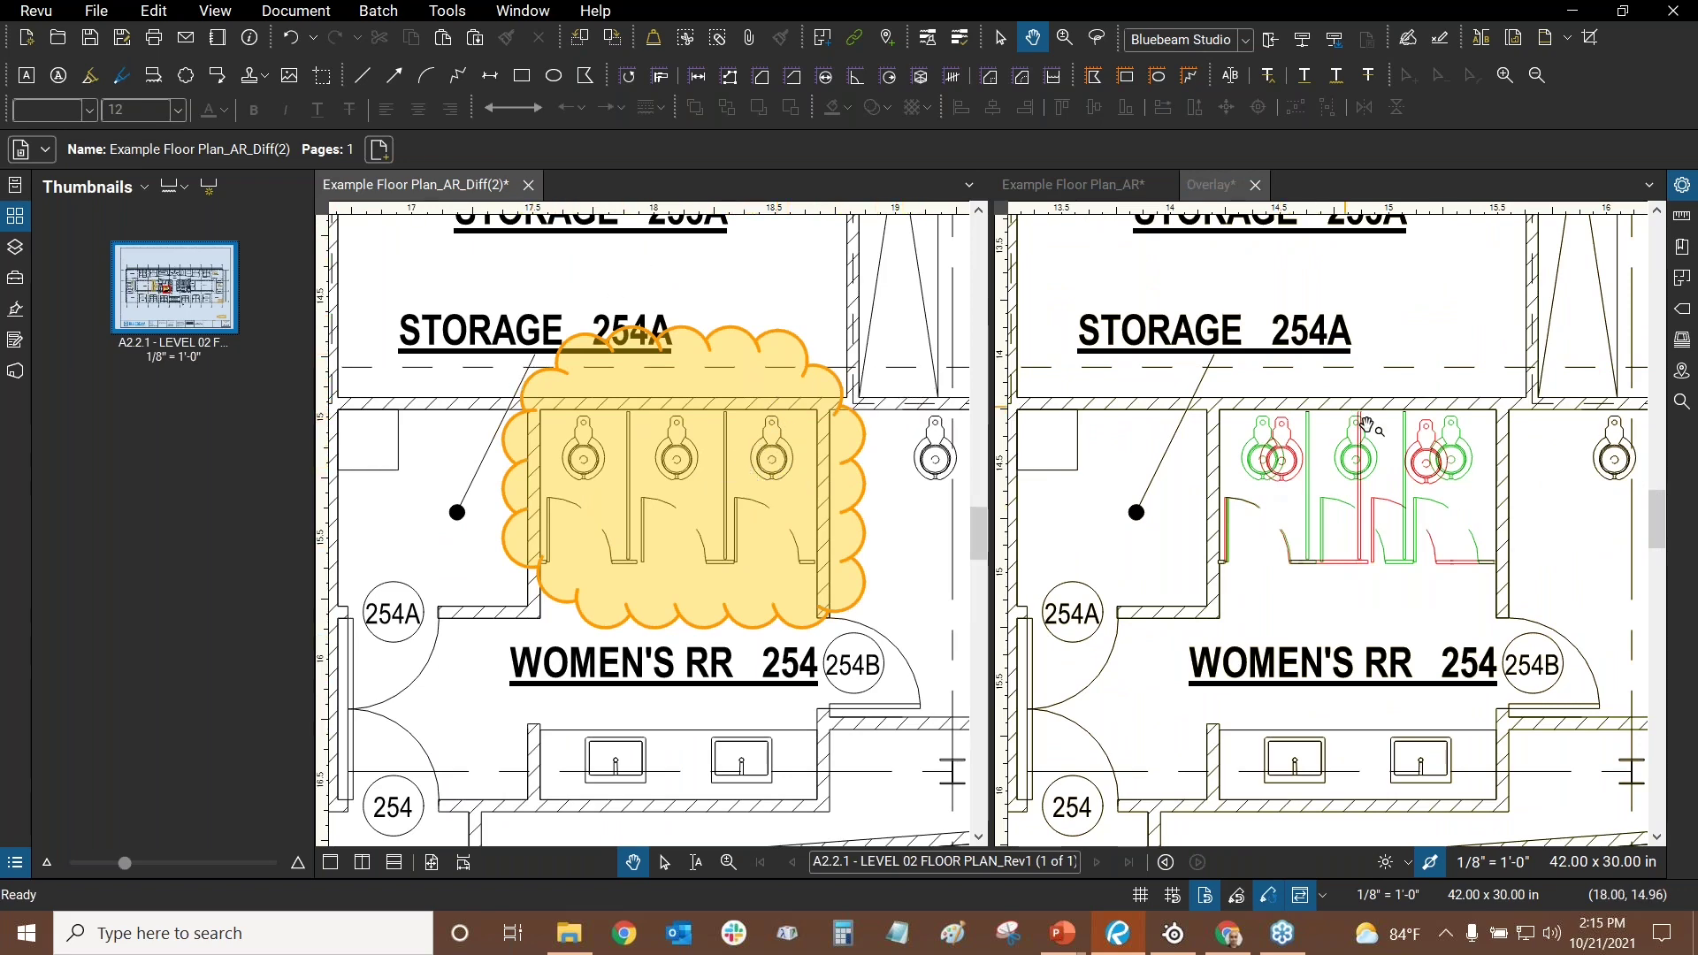
click(1295, 480)
scroll(1295, 480, up, 2)
scroll(814, 429, down, 5)
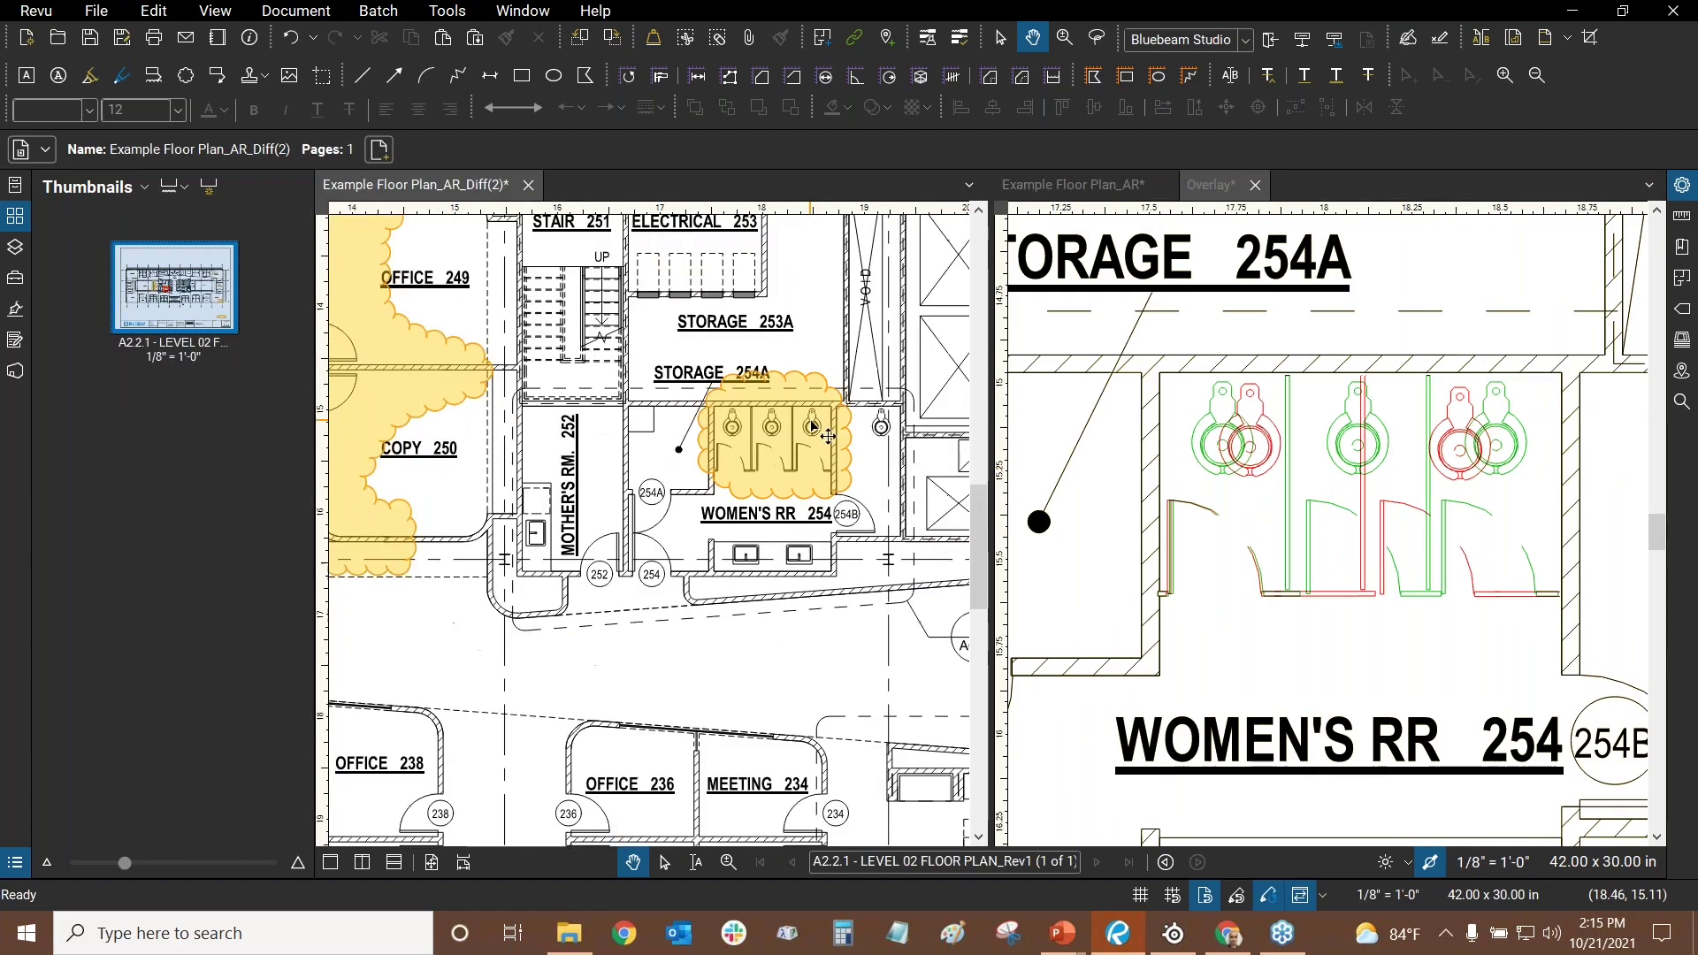
scroll(625, 500, up, 5)
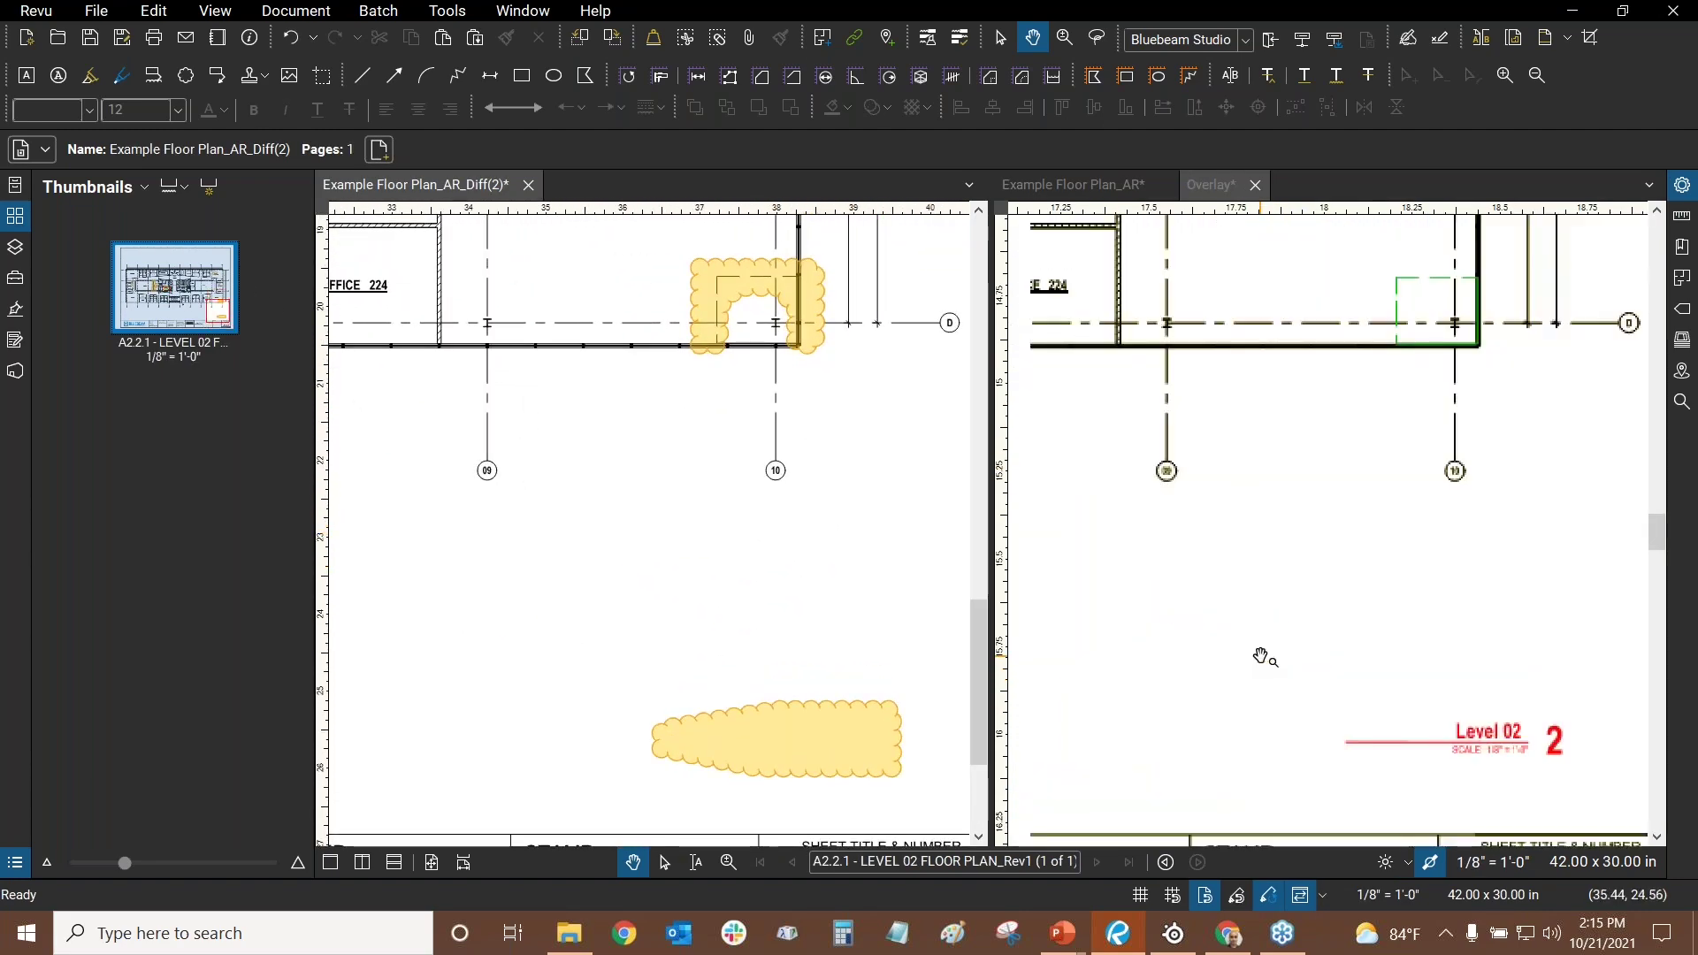
scroll(799, 568, up, 3)
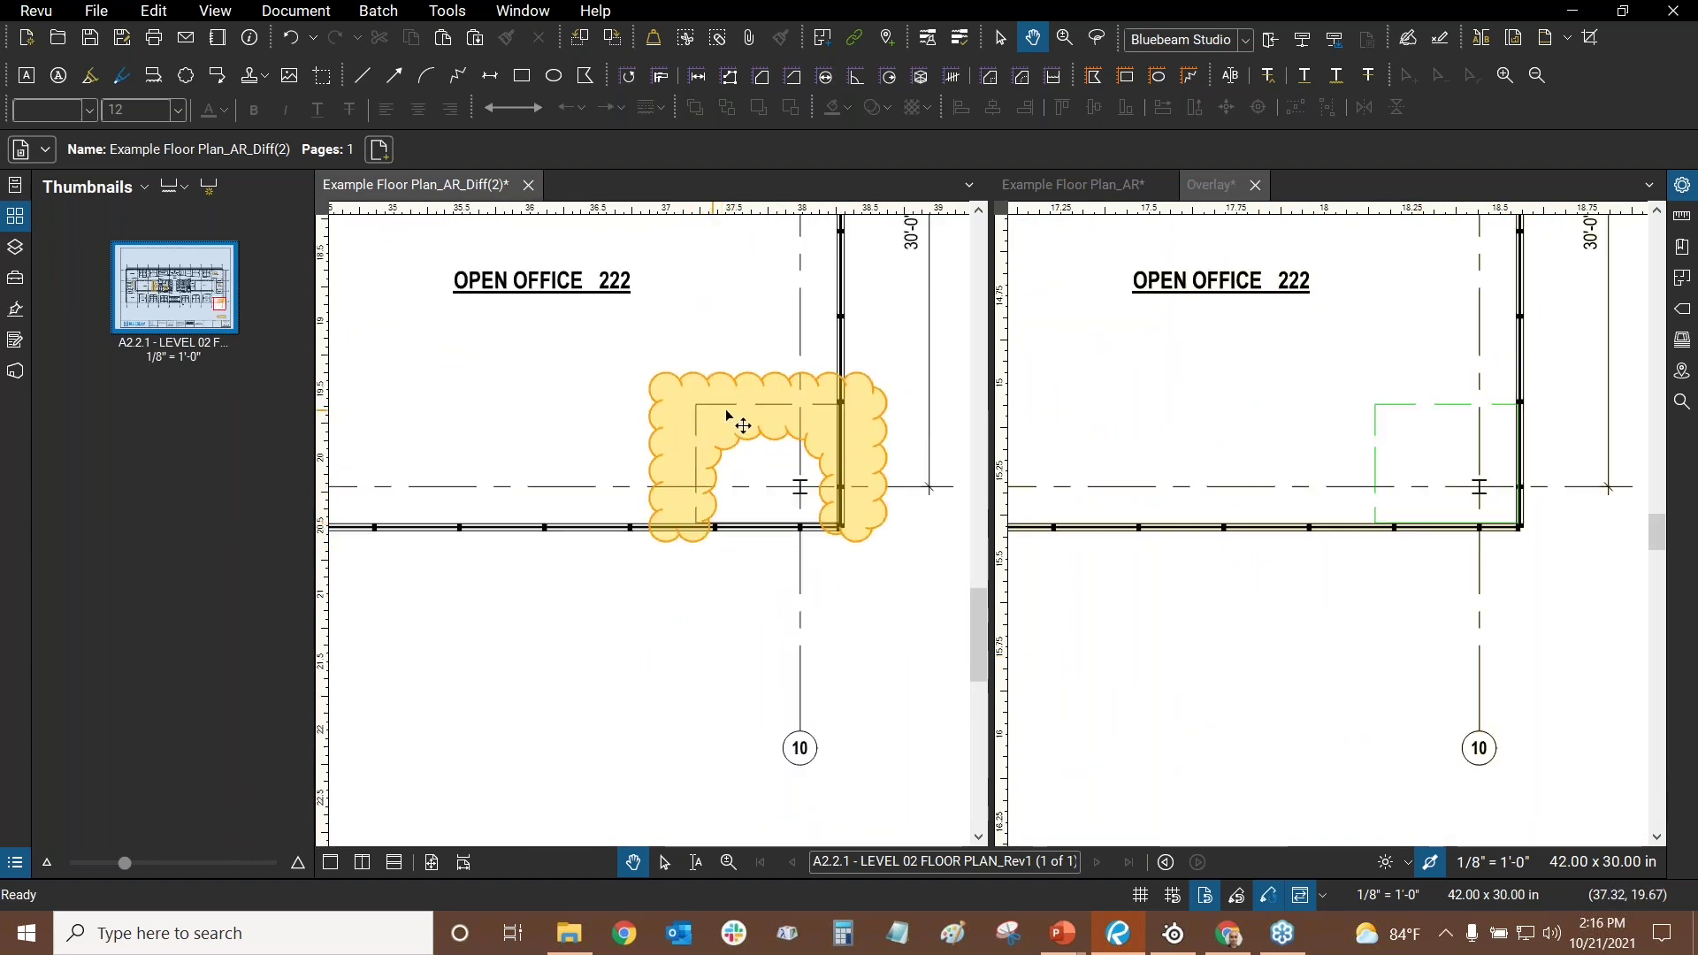
scroll(831, 427, up, 2)
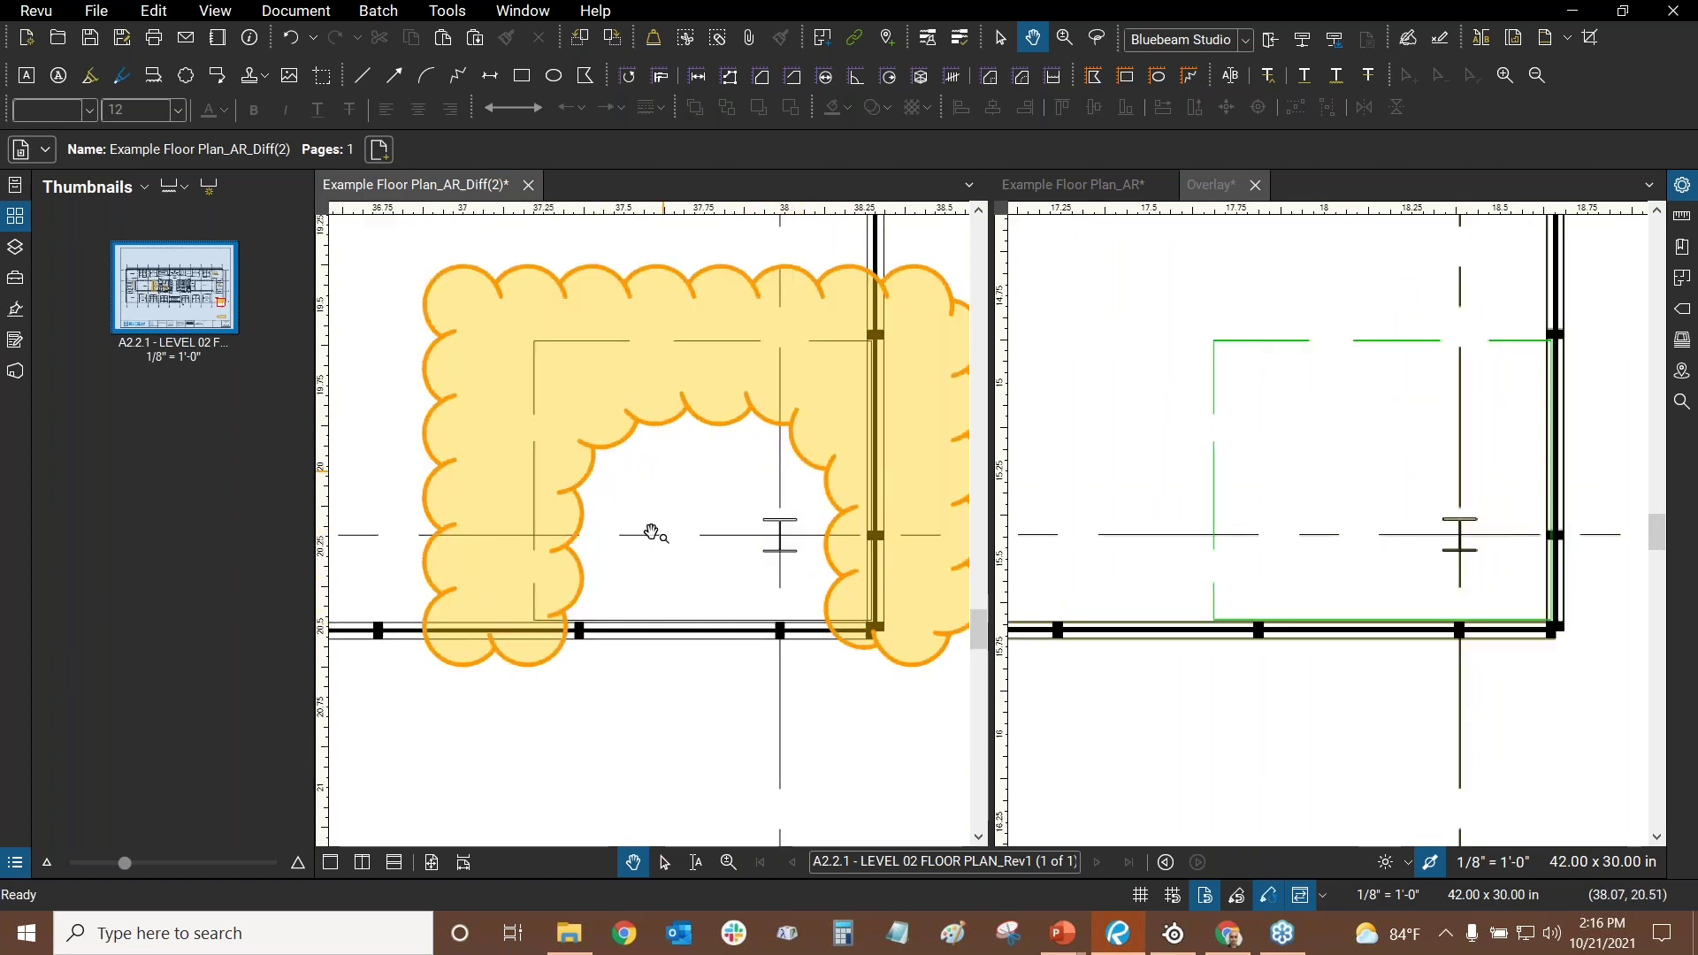
scroll(822, 566, down, 3)
scroll(750, 478, up, 5)
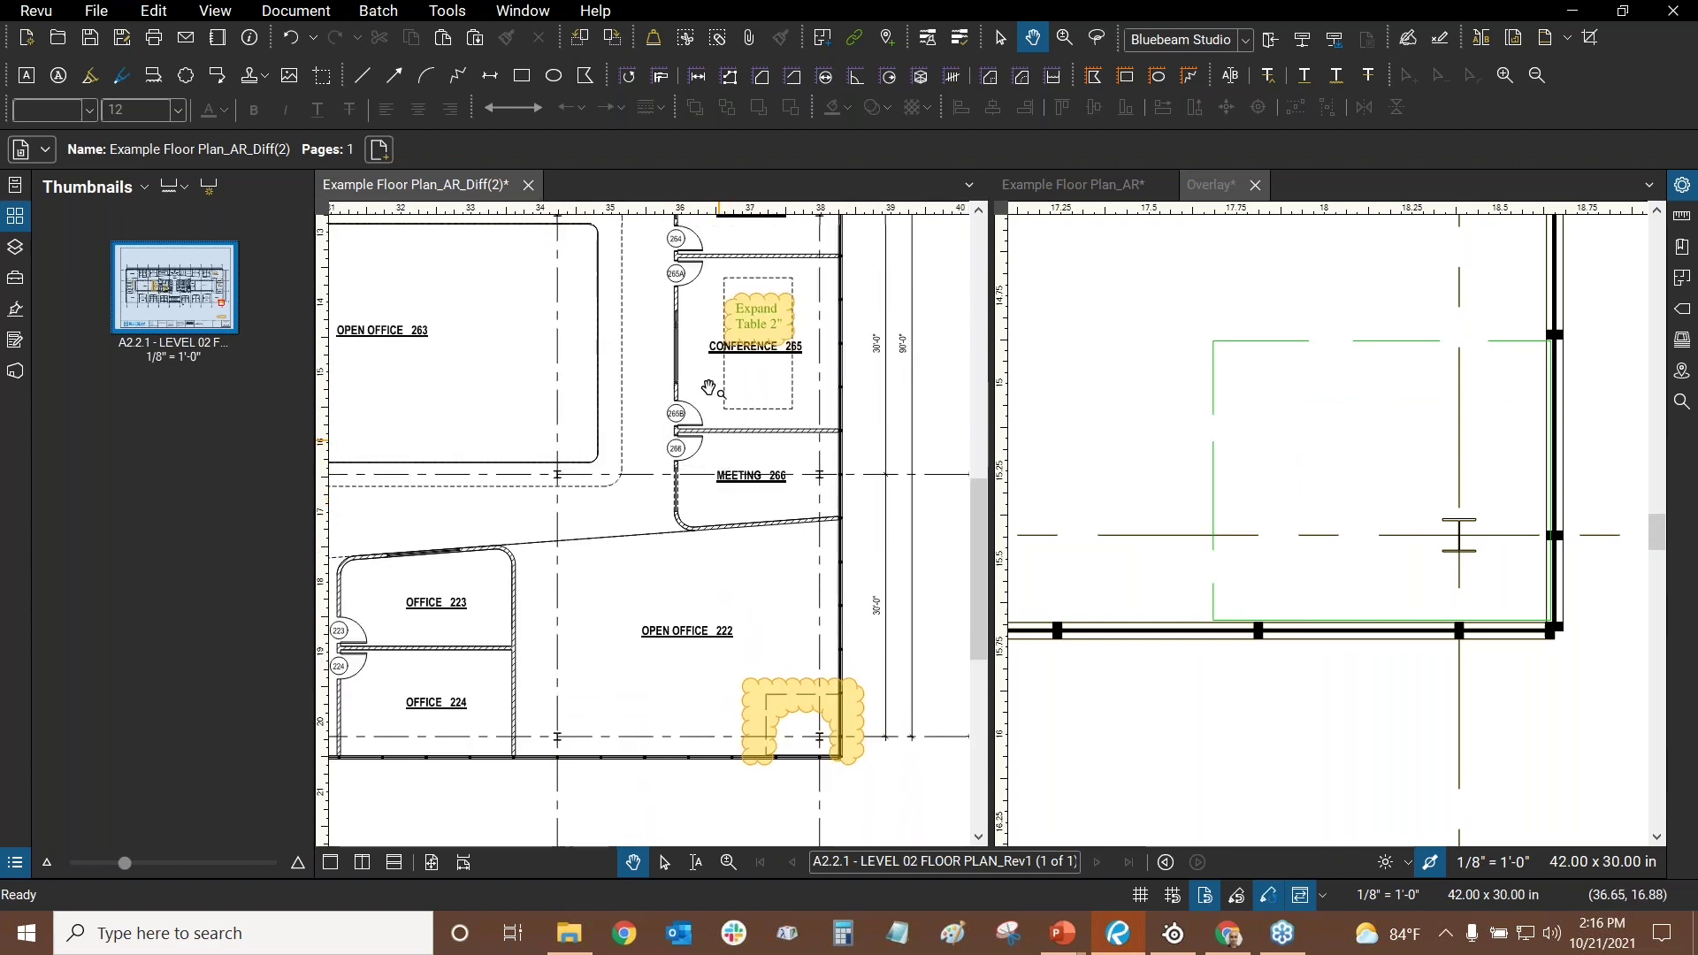
scroll(694, 329, up, 3)
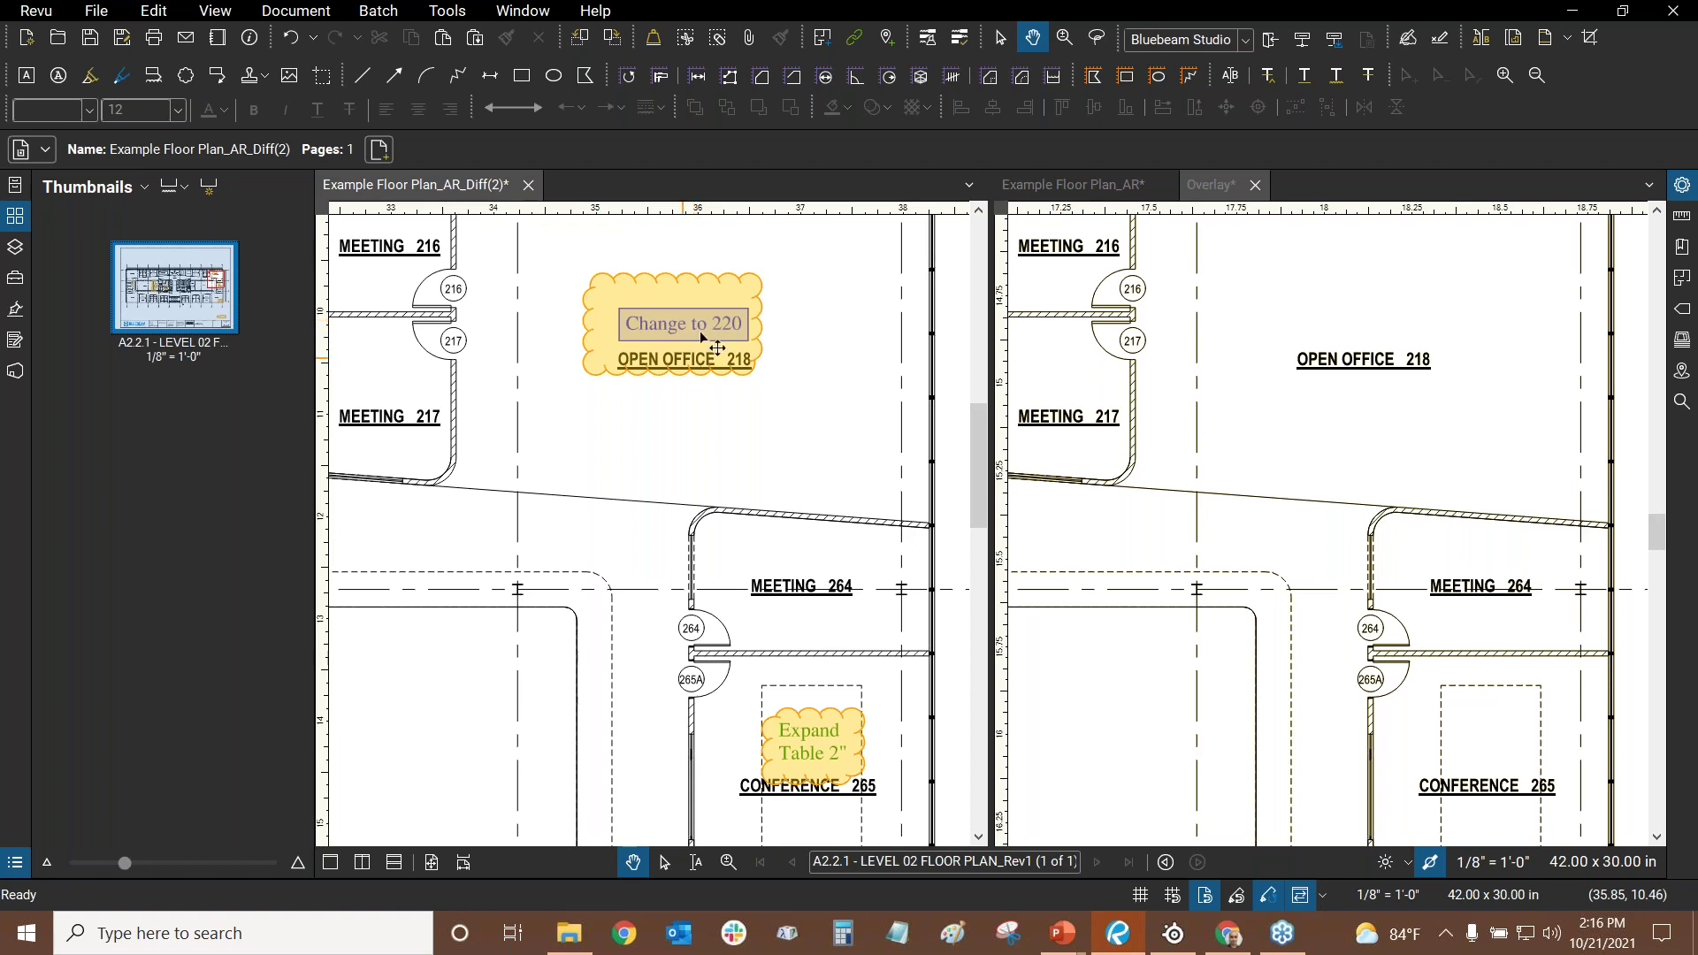
click(1327, 407)
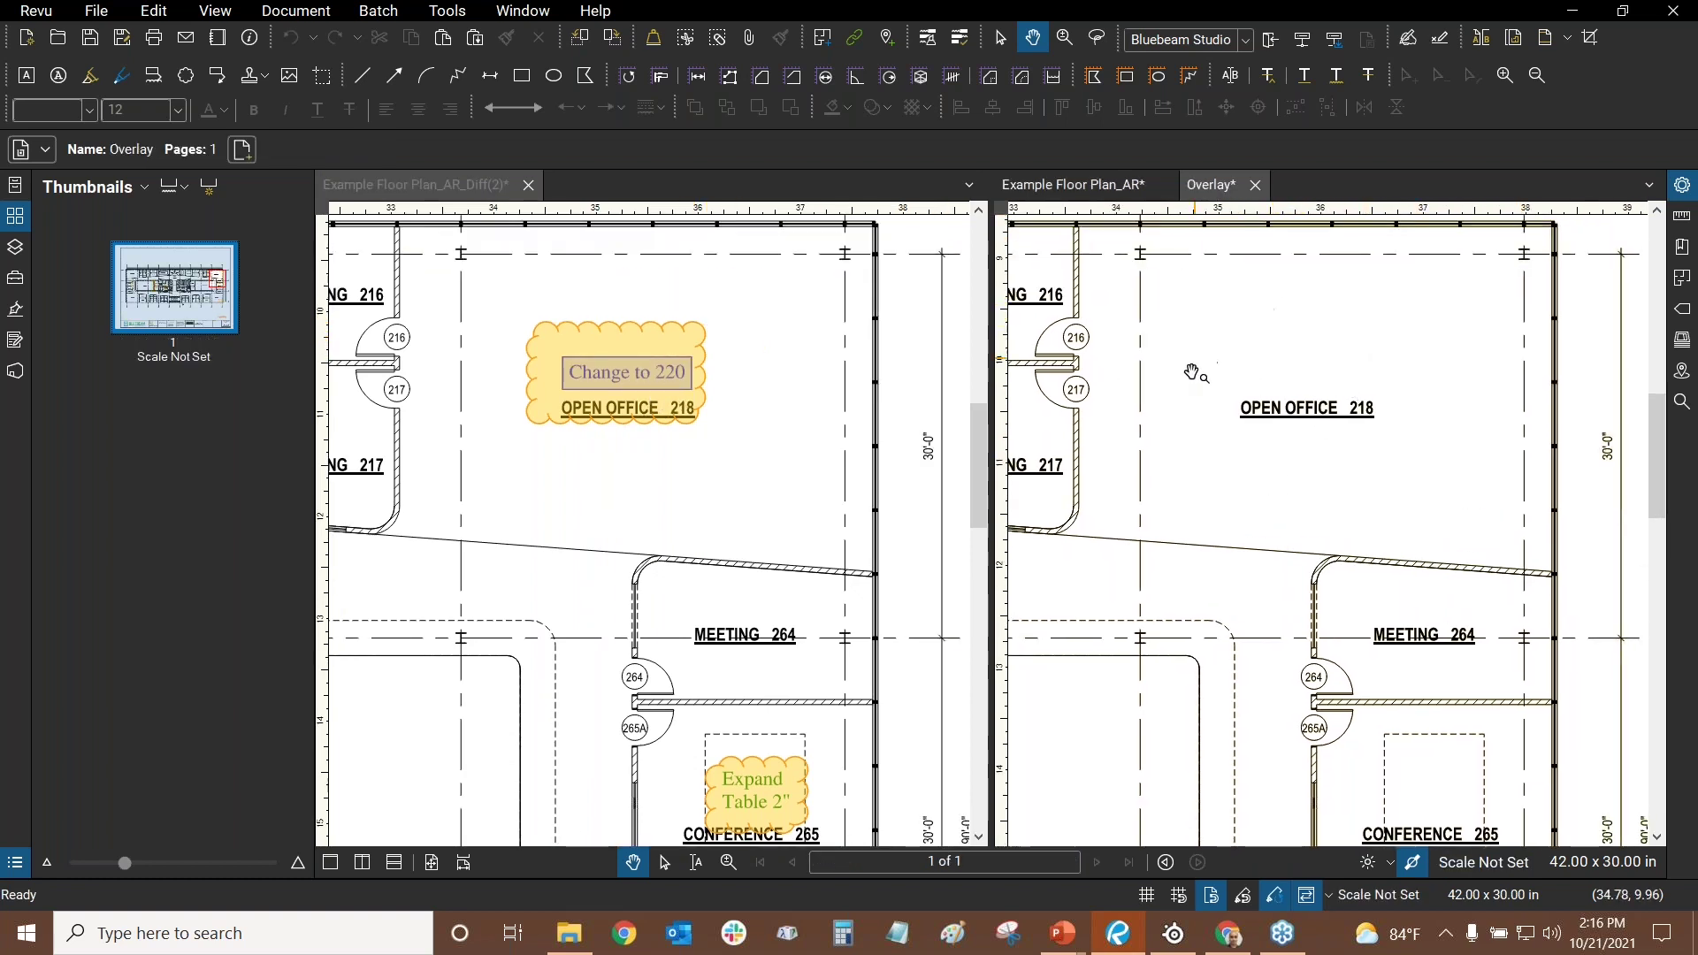
scroll(1339, 356, down, 1)
scroll(1339, 357, up, 2)
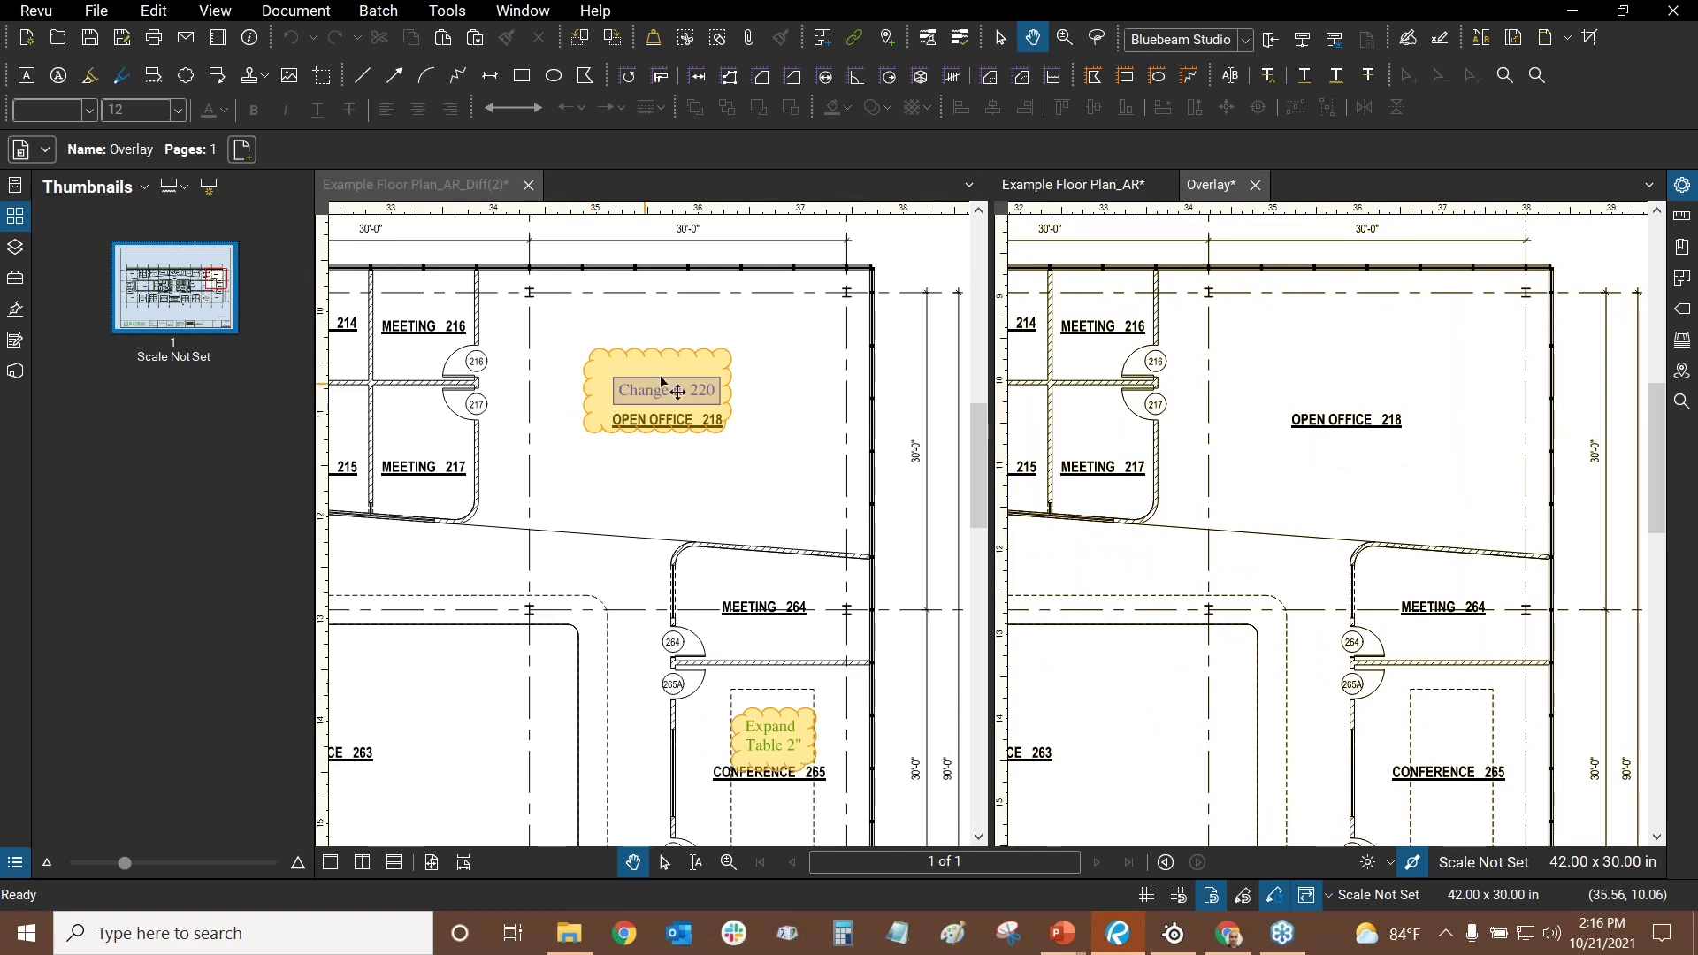
click(593, 265)
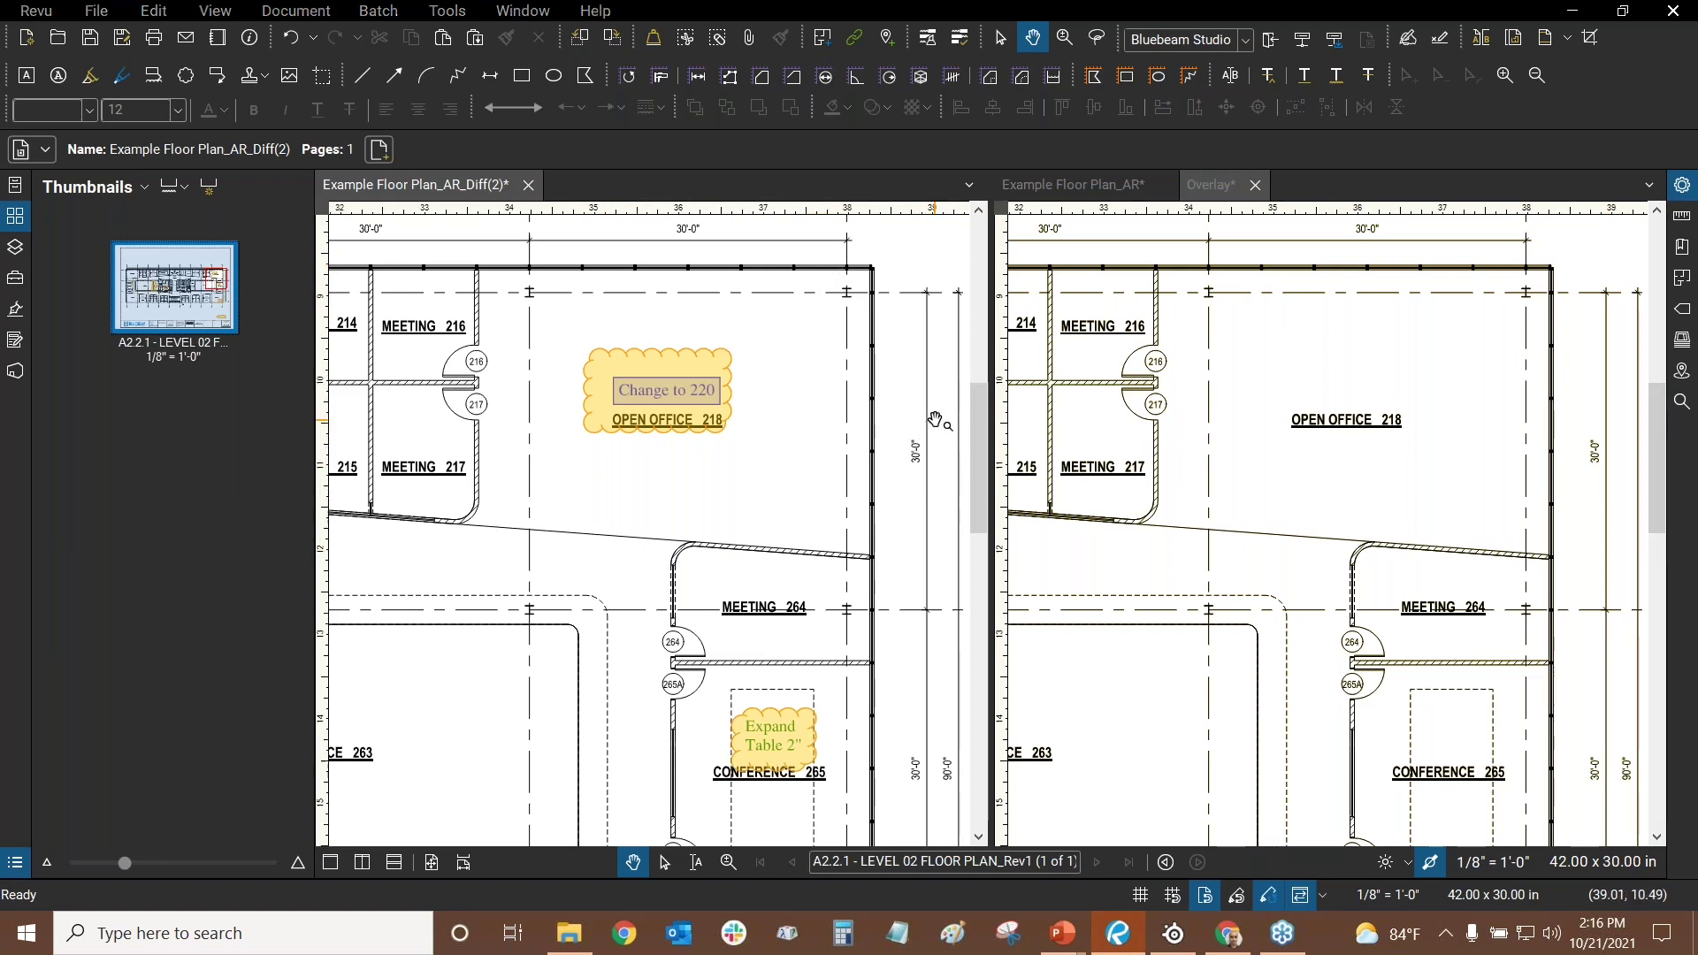
key(alt+Tab)
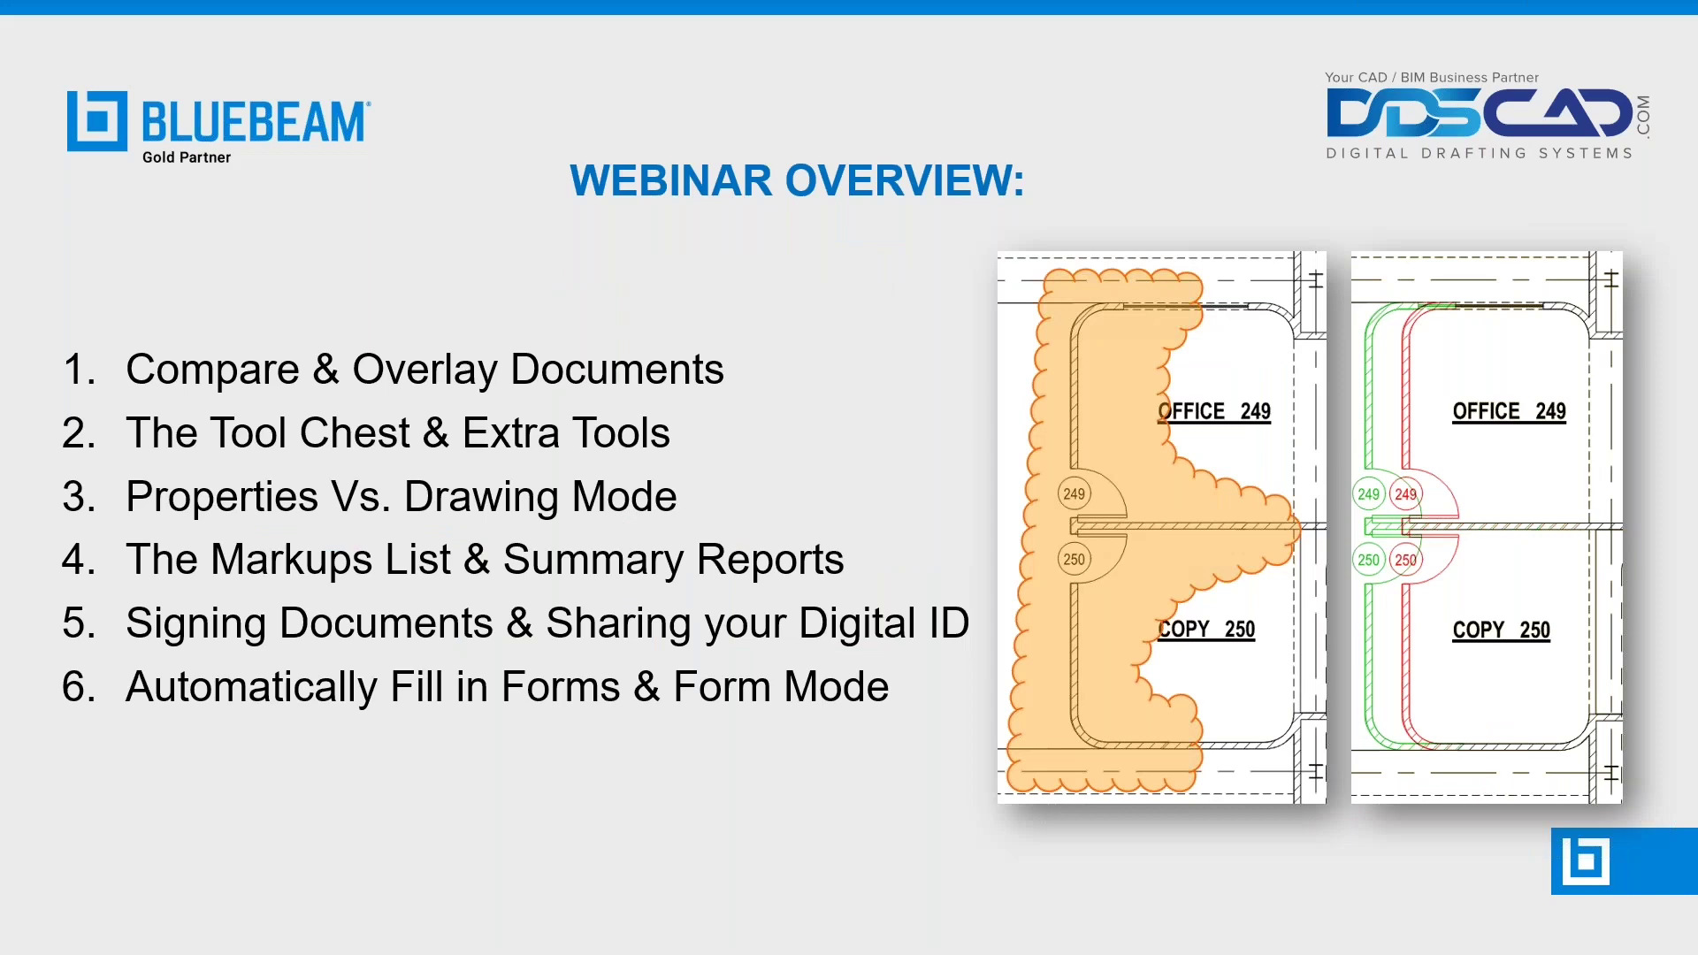
key(alt+Tab)
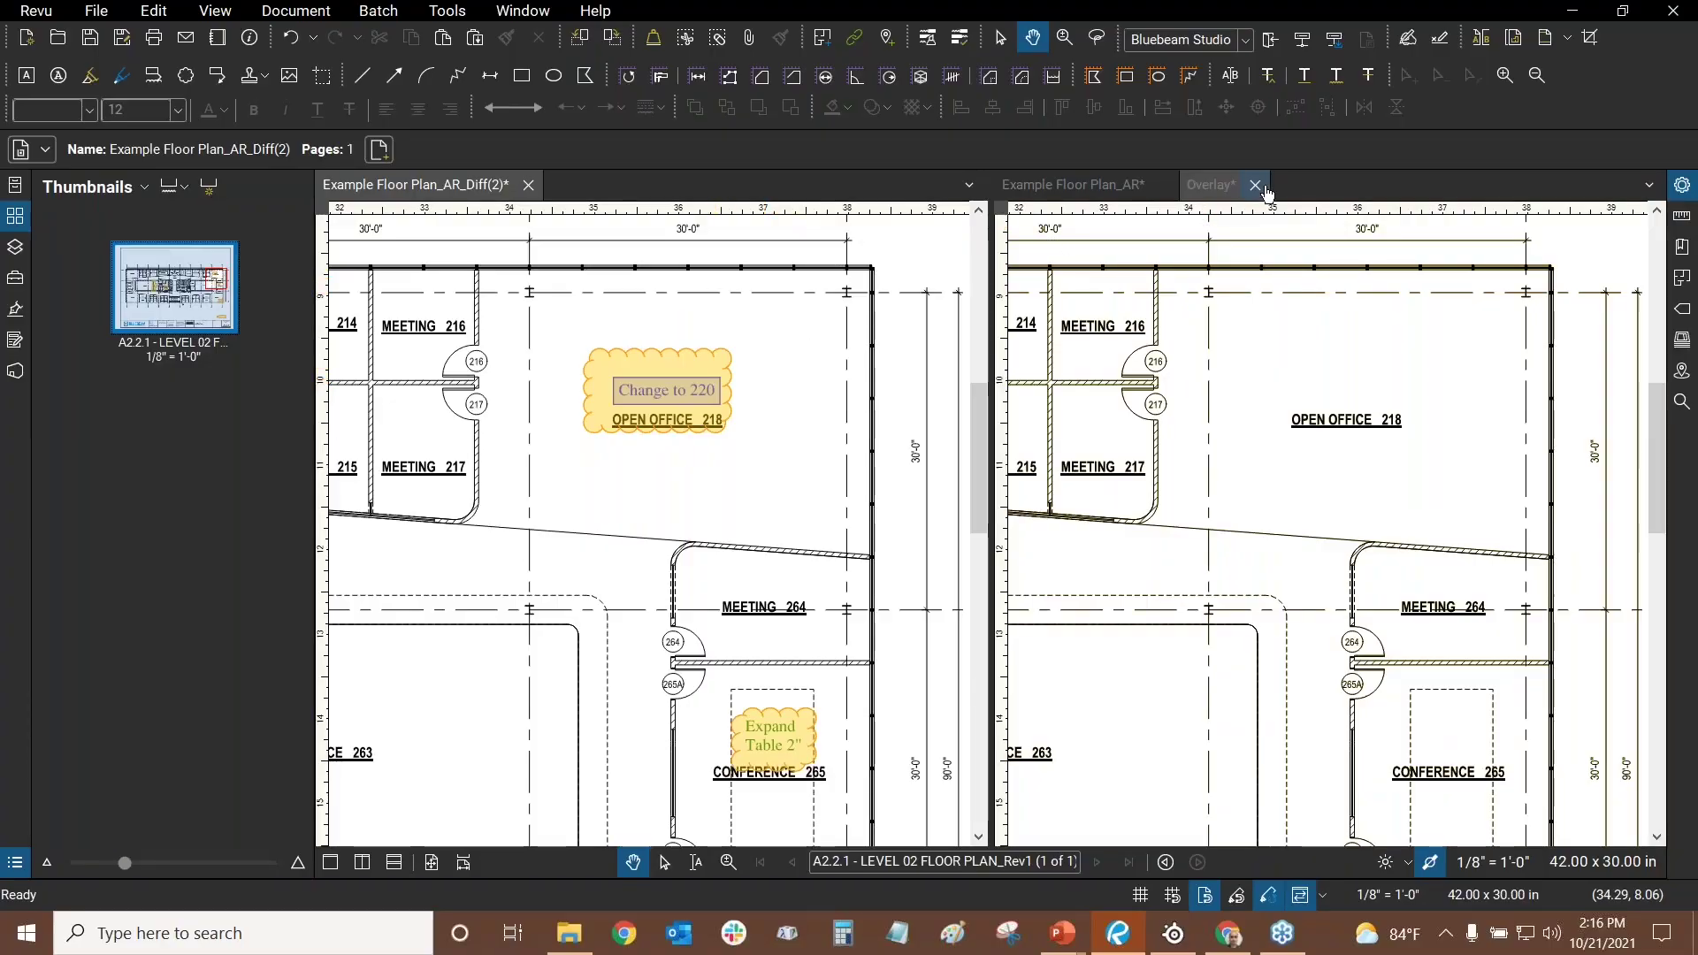
click(1264, 187)
- Close the Overlay and Diff(2) documents without saving changes
click(974, 564)
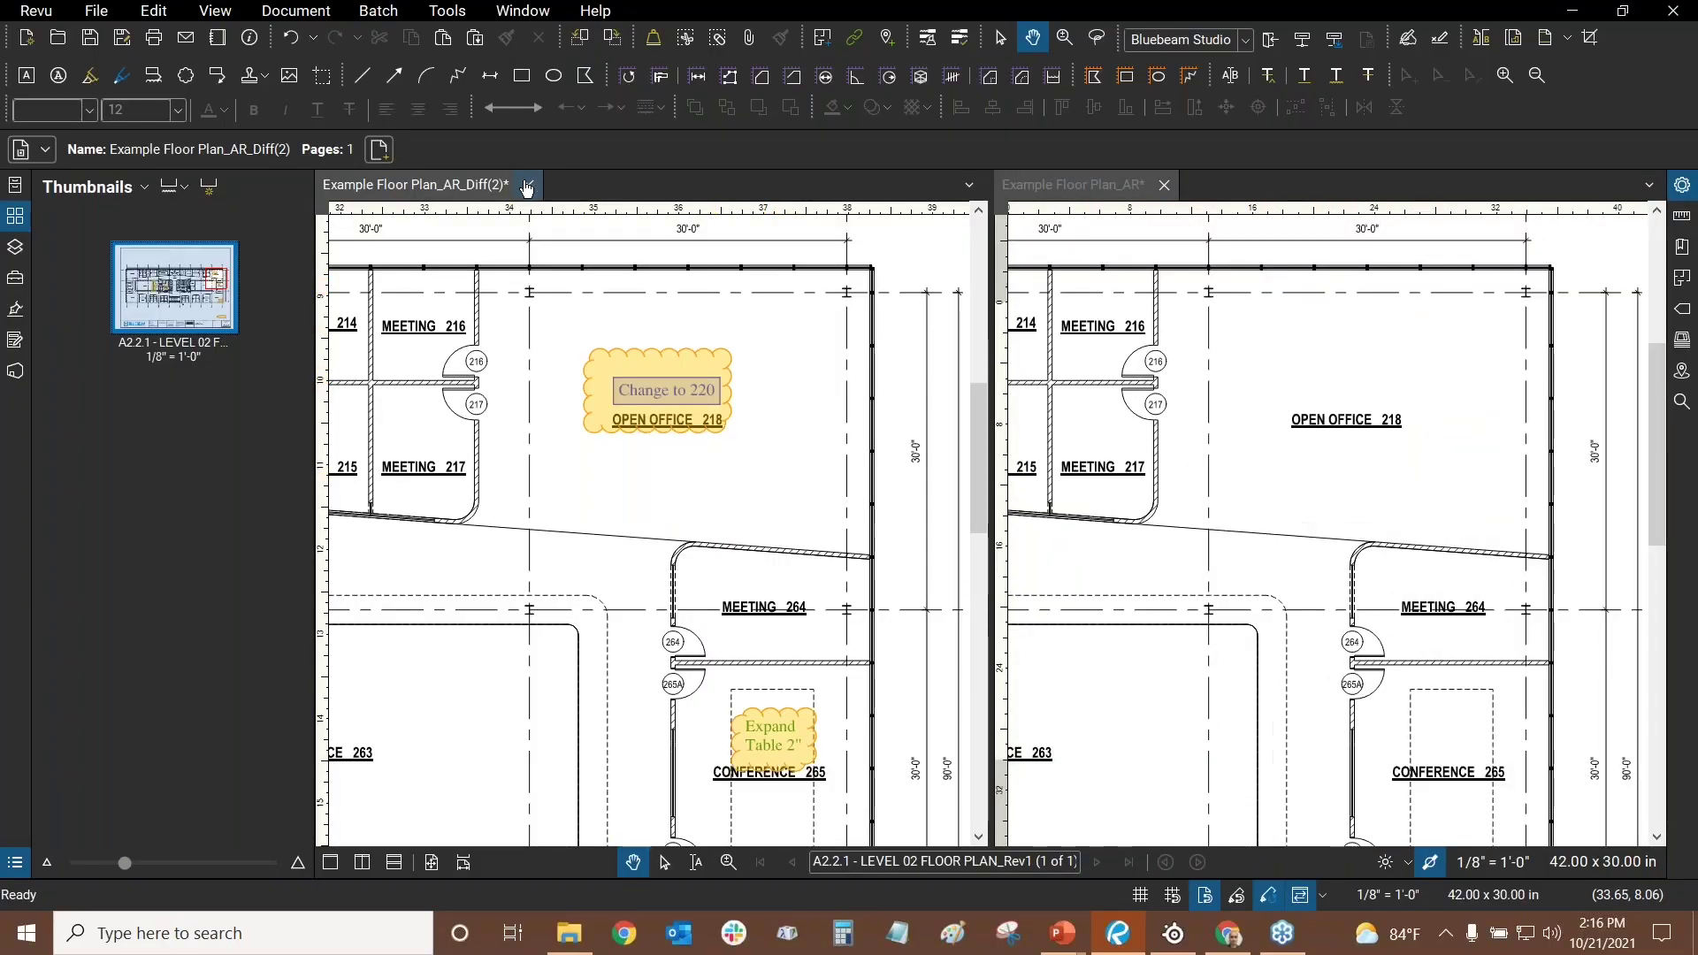
click(527, 186)
click(975, 570)
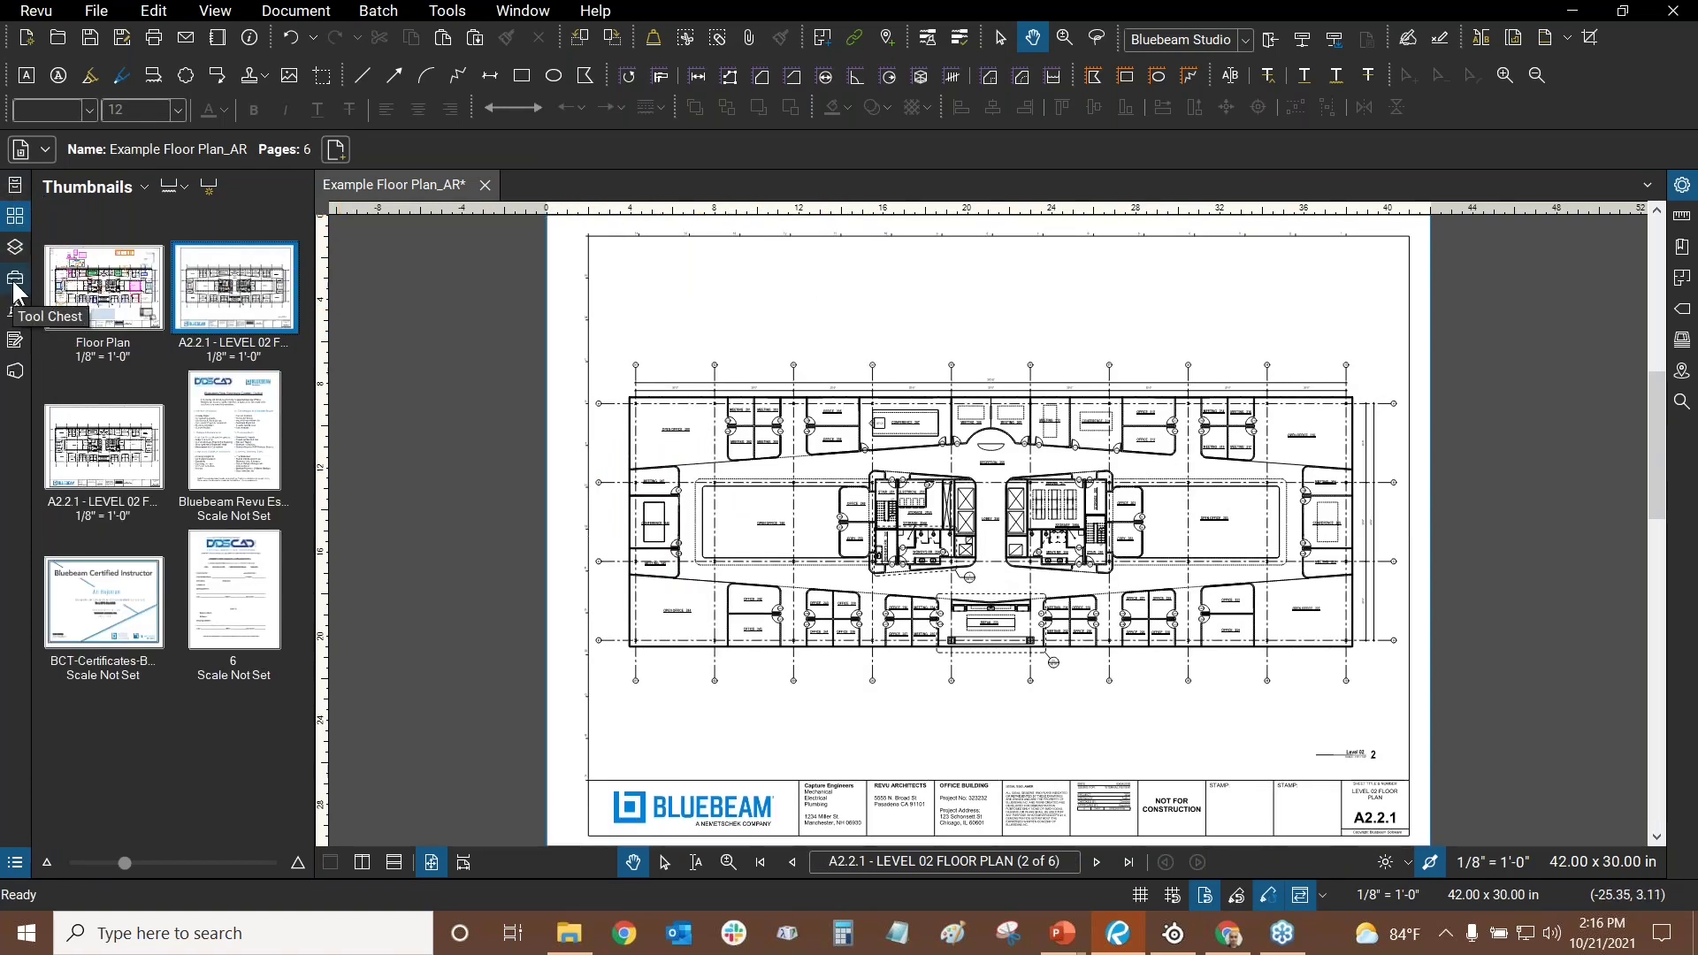
- Go to page 1 of Example Floor Plan_AR via the page thumbnails
click(14, 281)
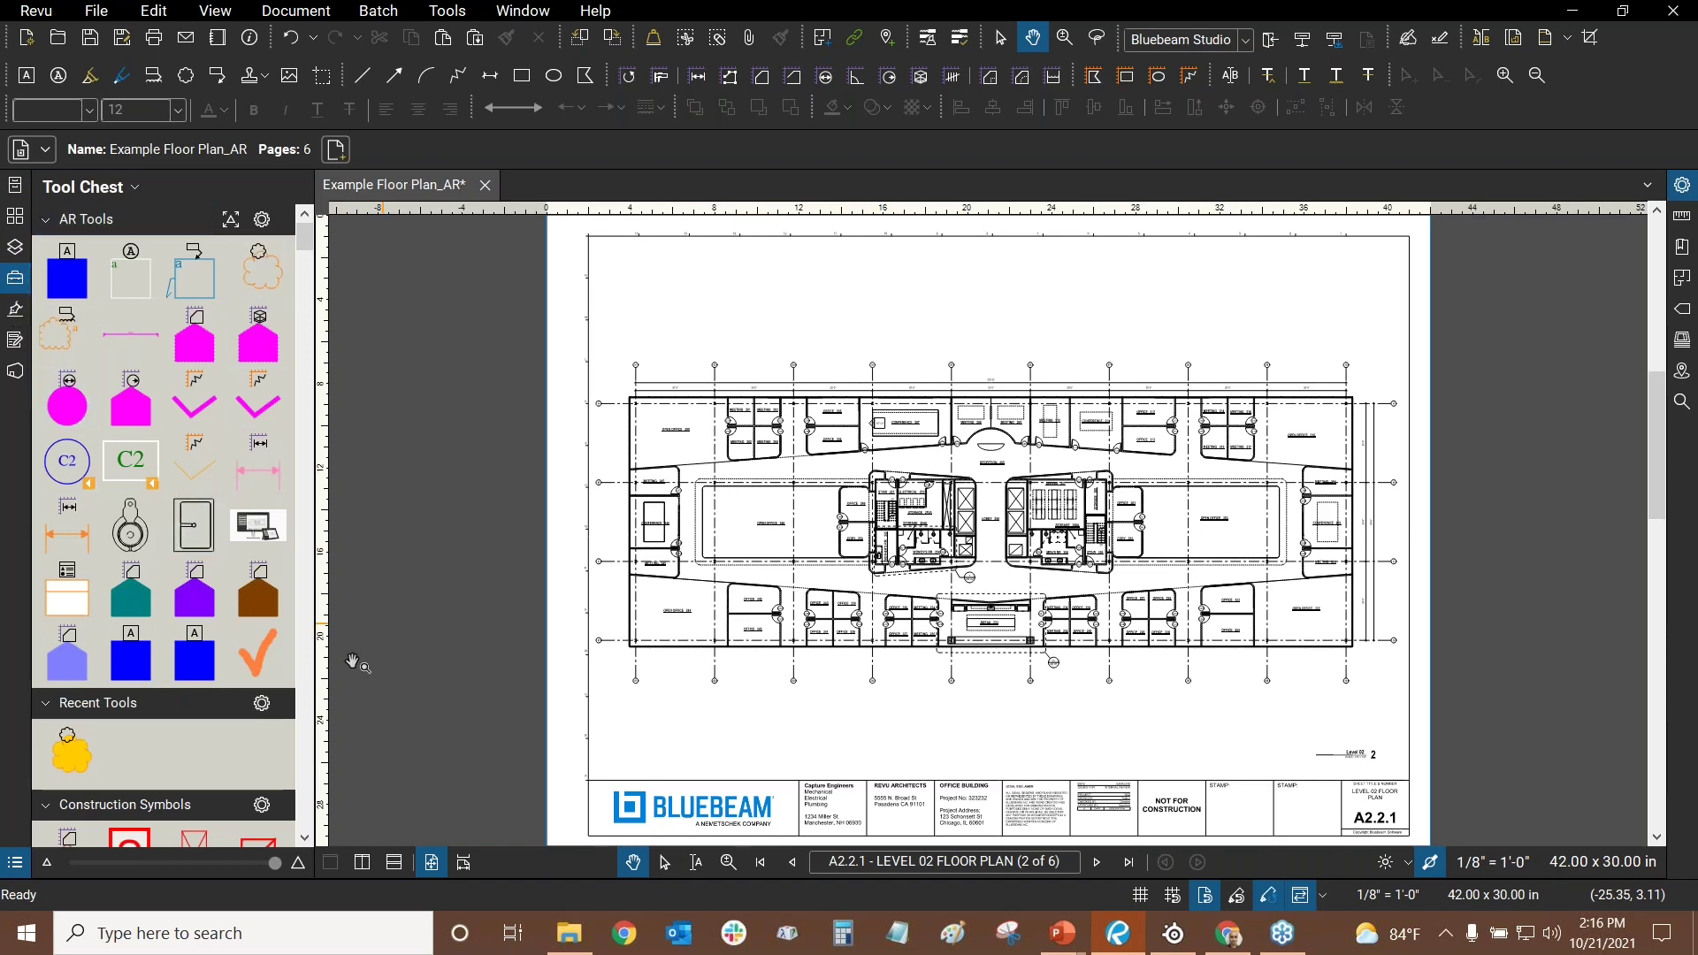
click(15, 185)
click(103, 283)
click(15, 281)
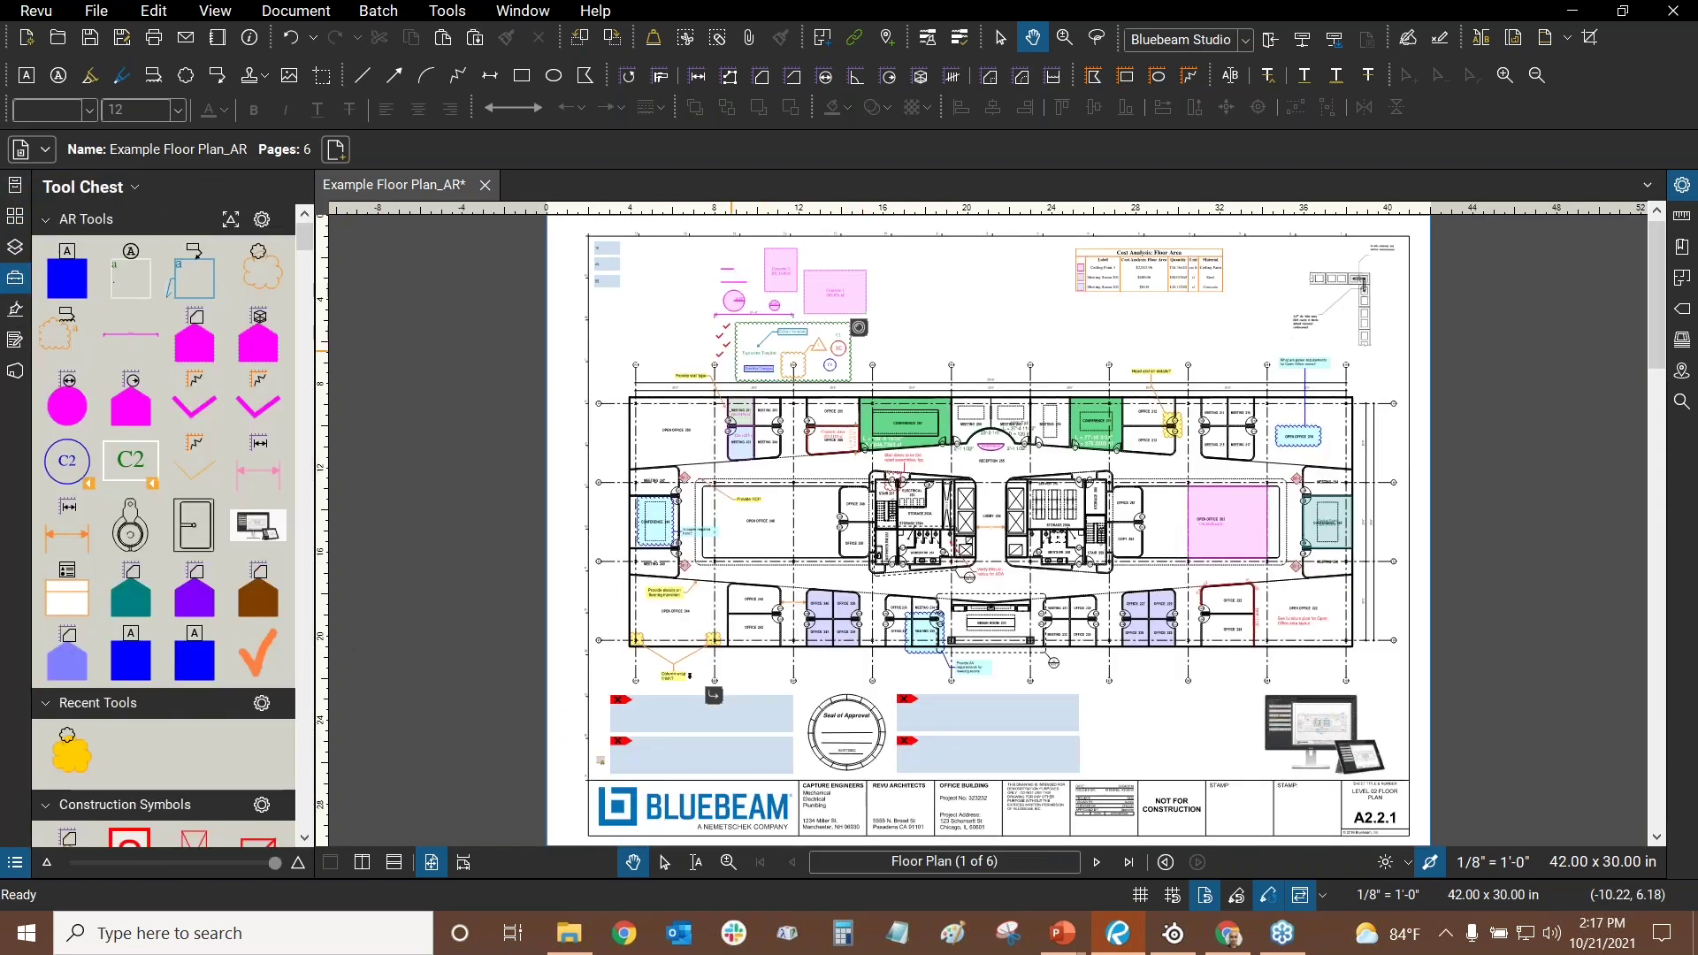
scroll(786, 276, up, 5)
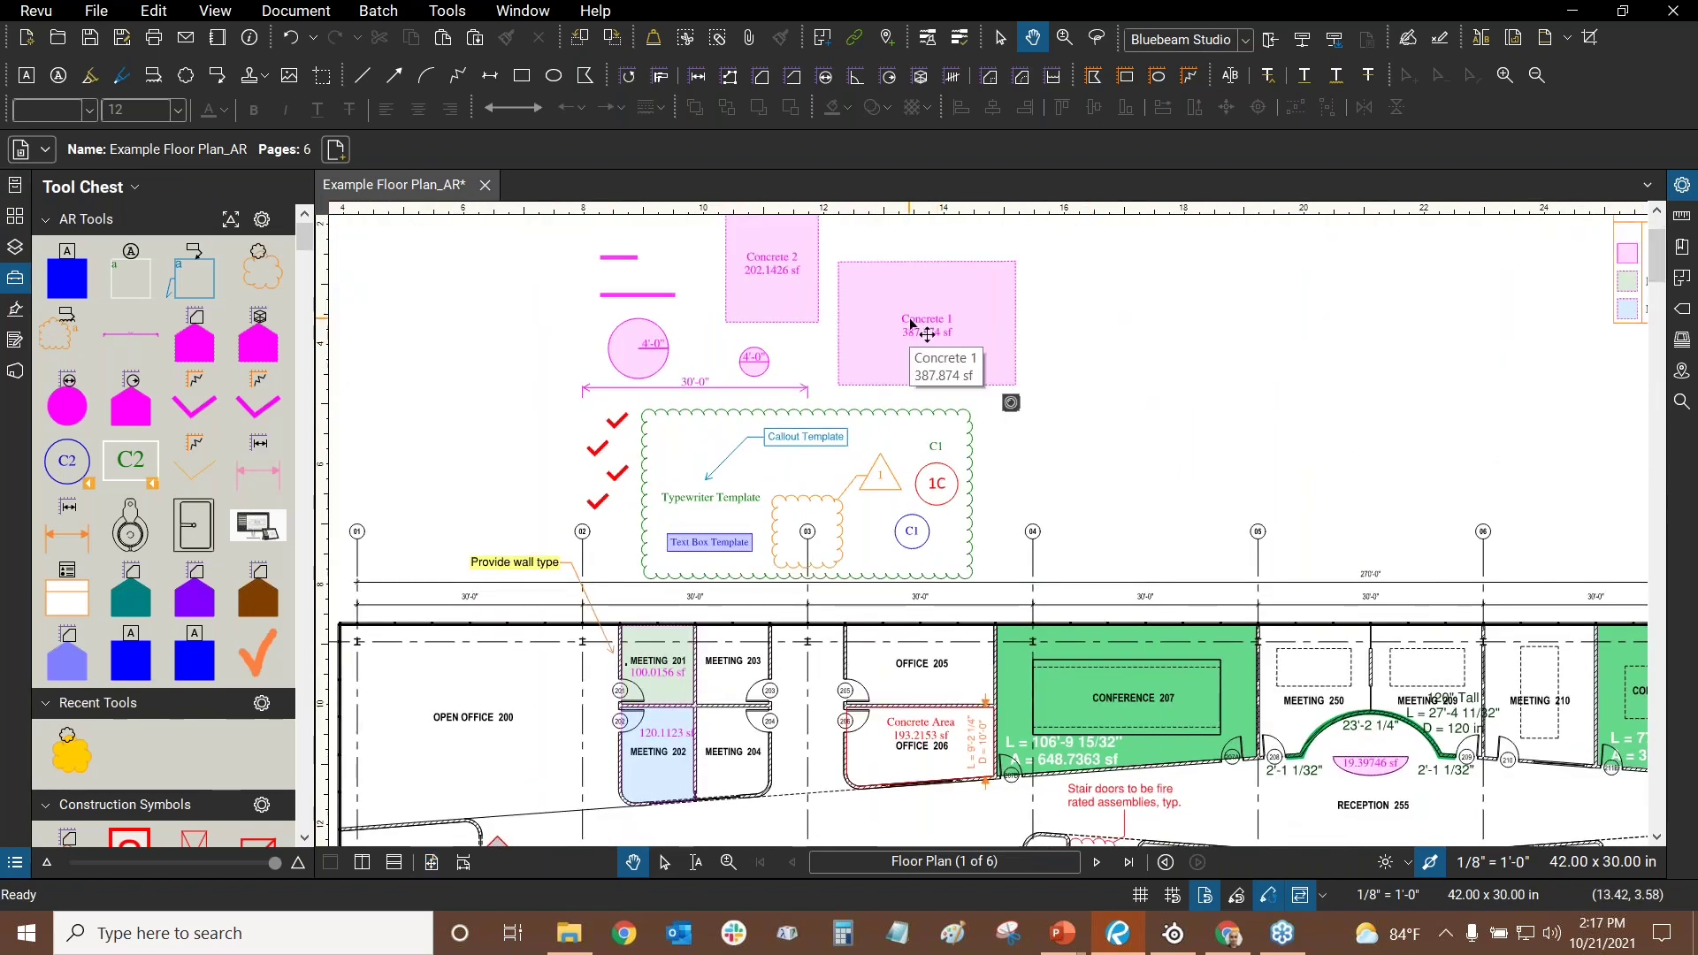
- Set the Concrete 1 area measurement's style as the default for area measurements
click(923, 321)
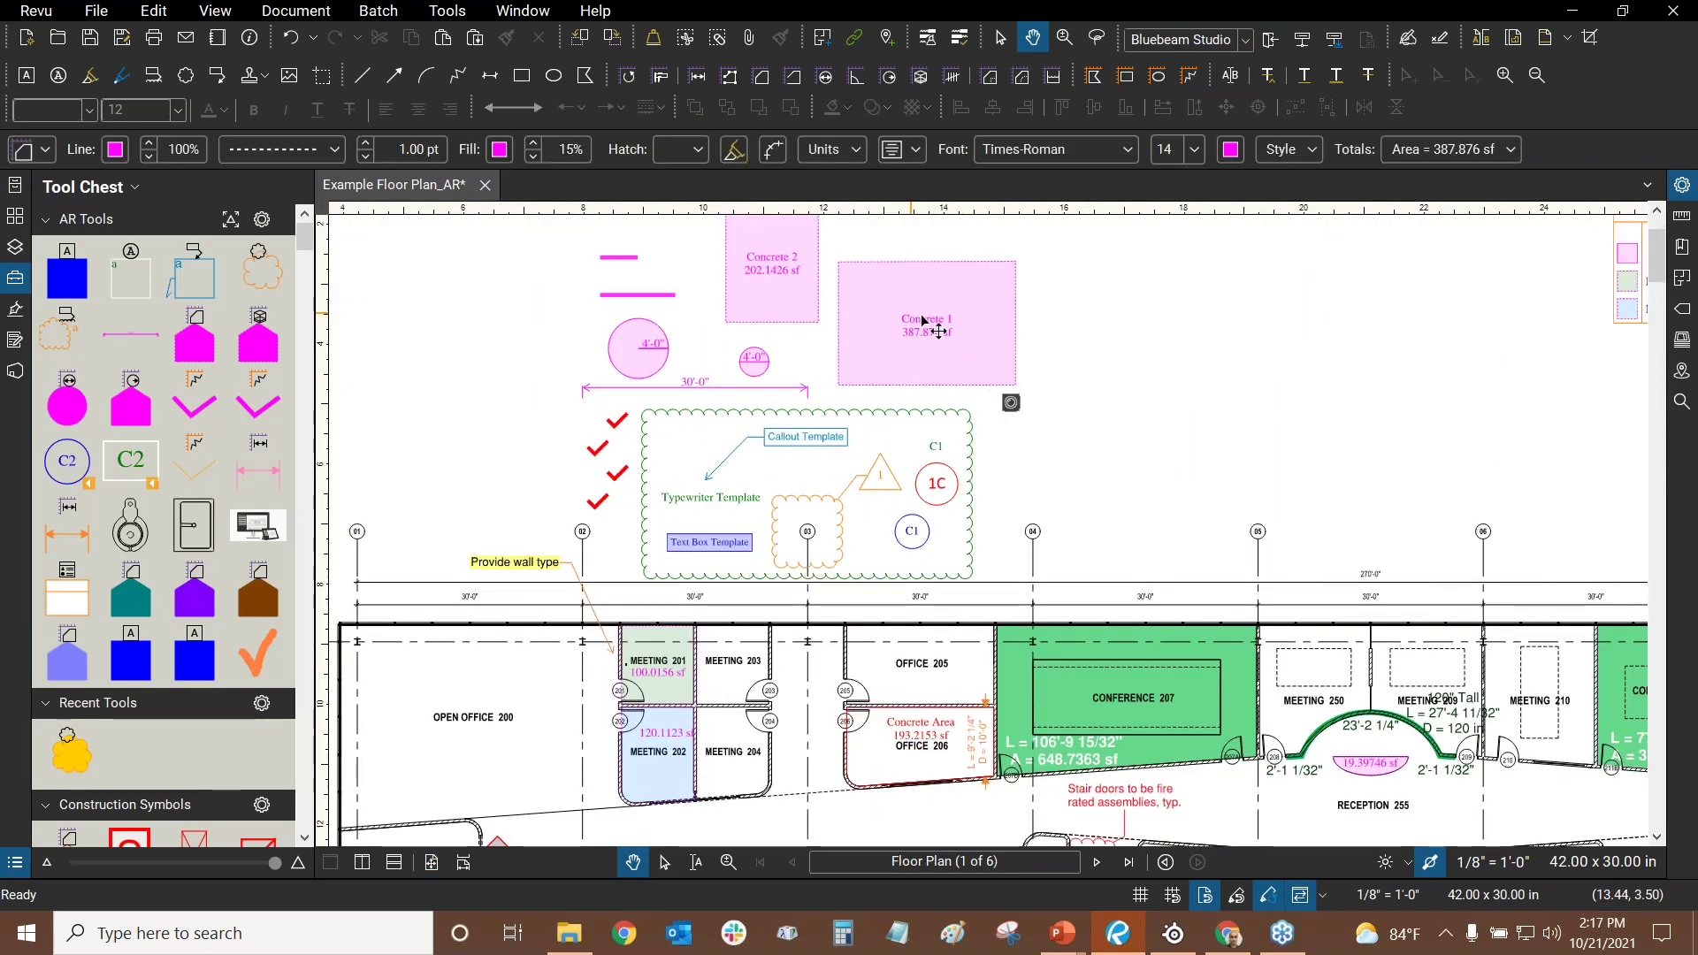
right_click(923, 320)
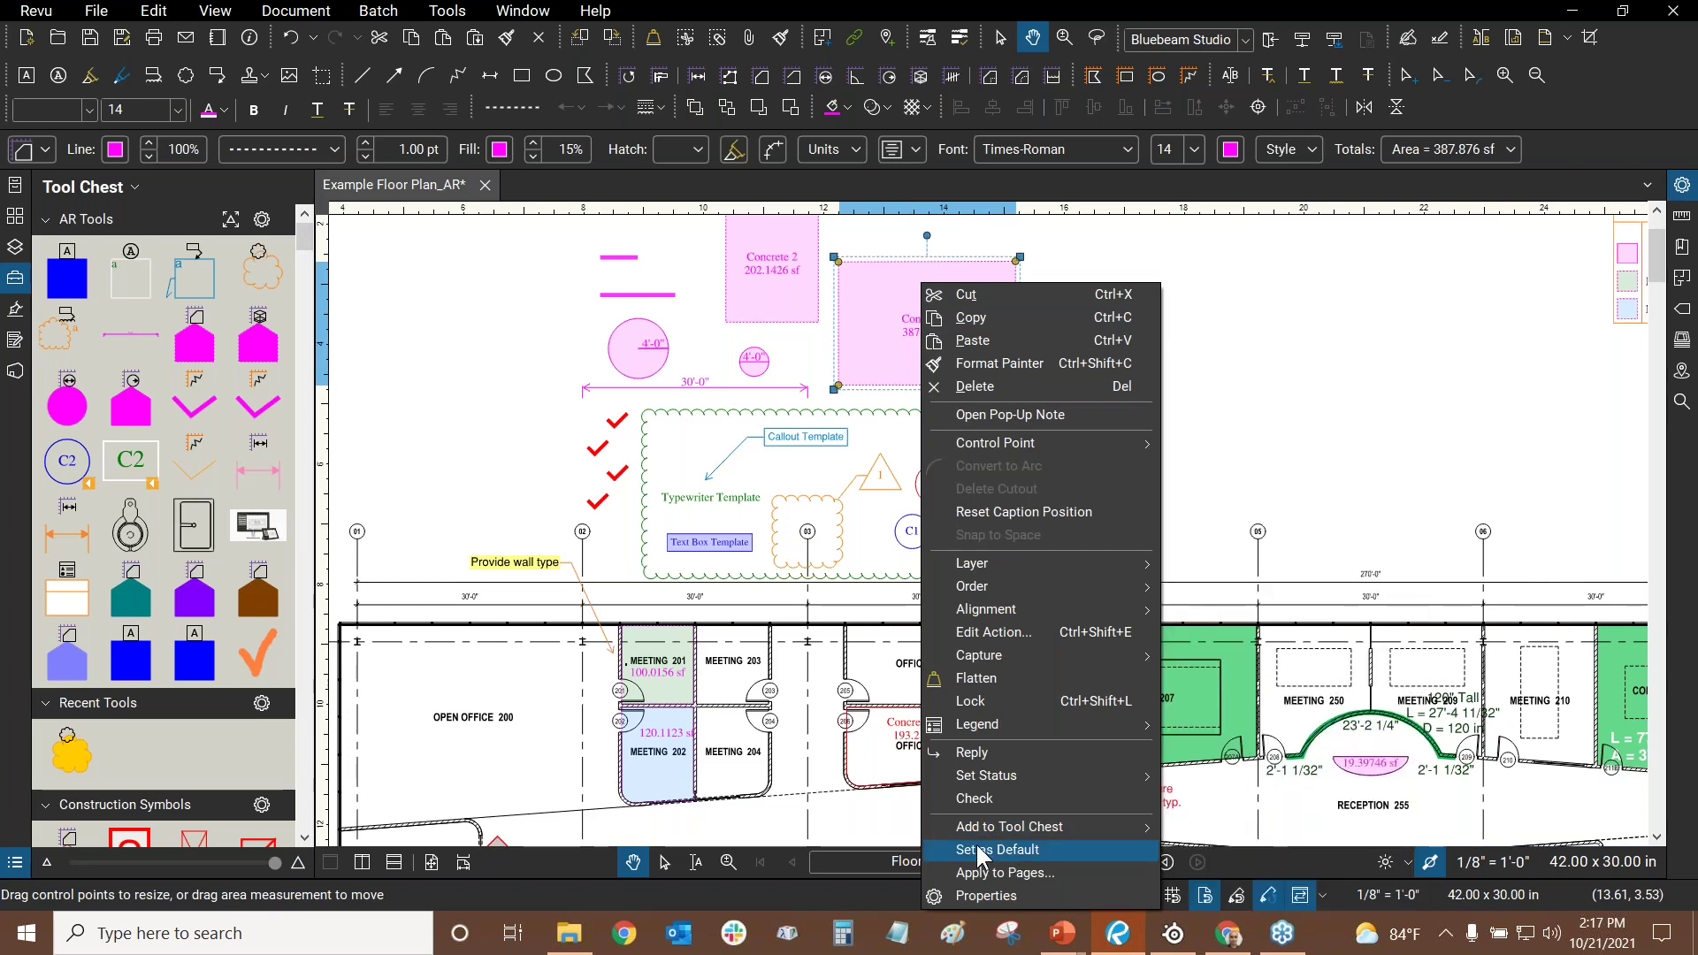
click(1324, 358)
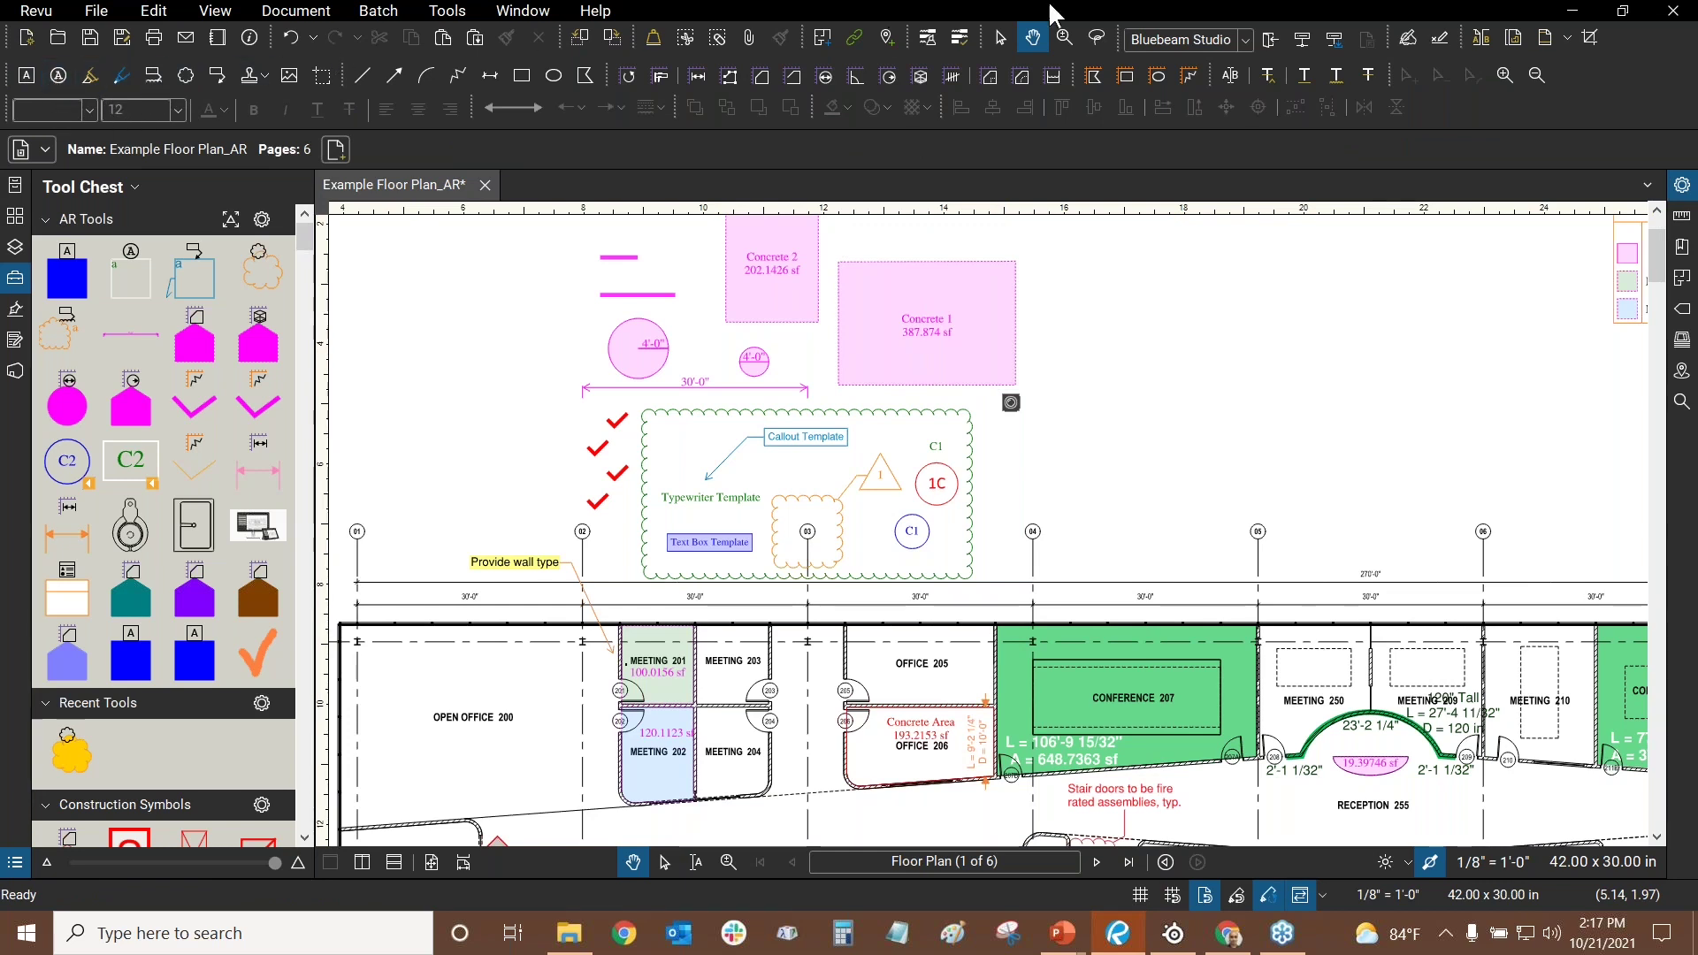
- Draw a text box reading 'blue text' to the right of Concrete 1
click(33, 78)
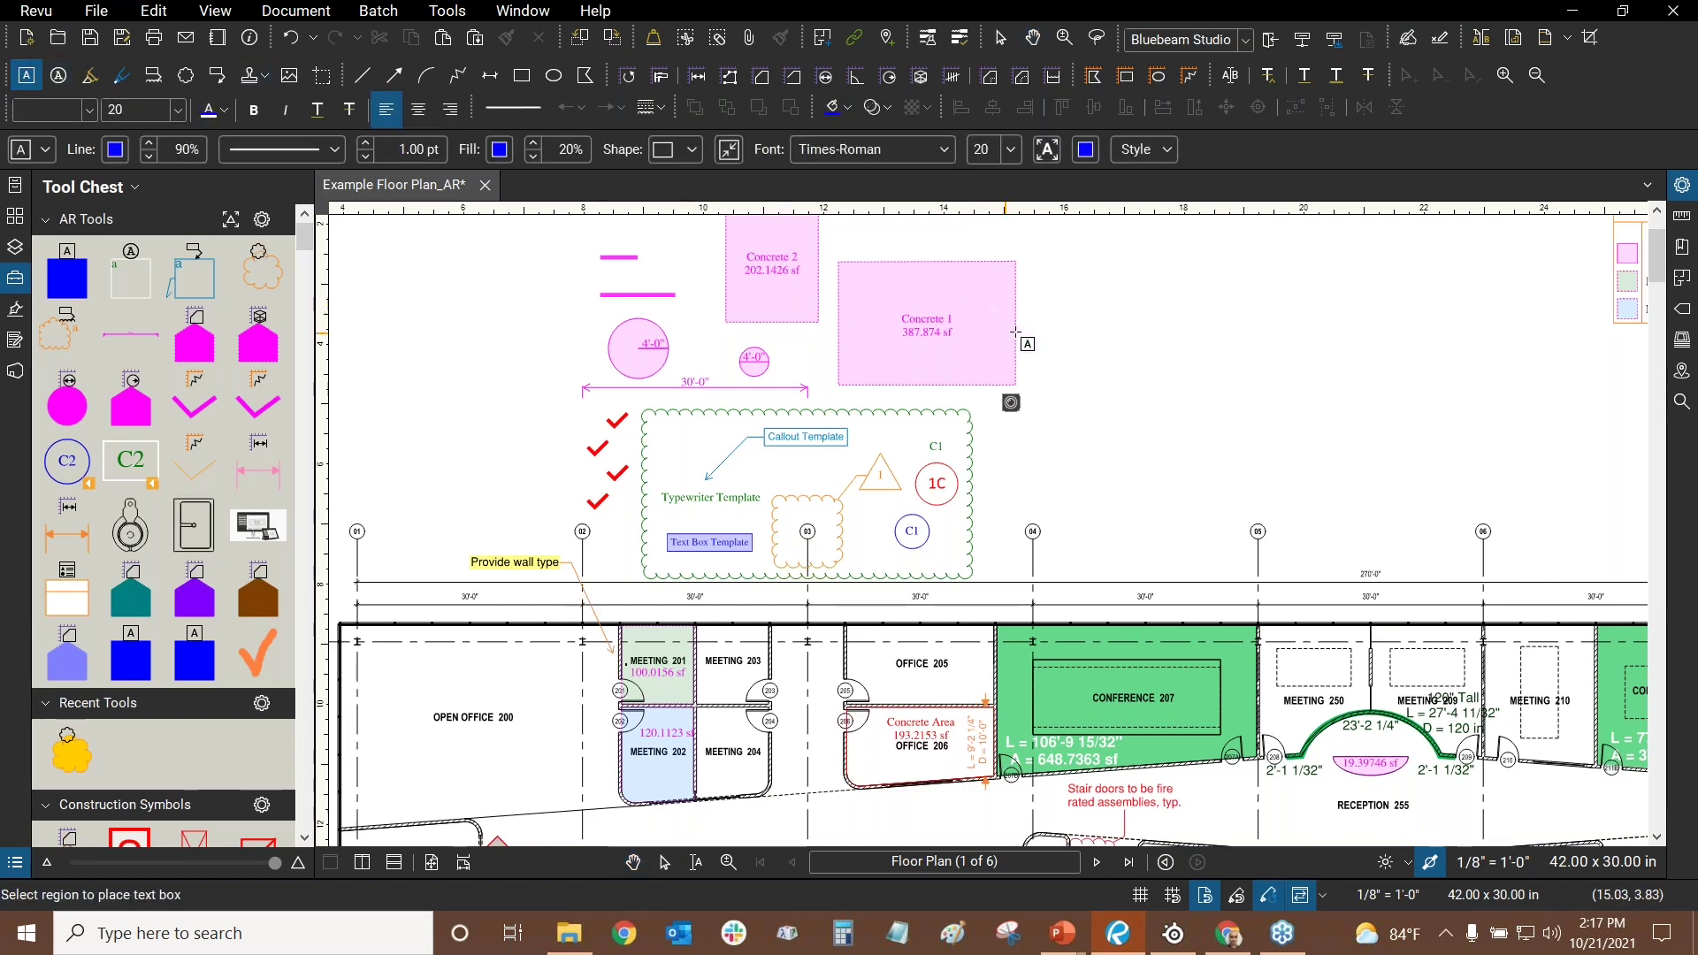
drag(1041, 267, 1321, 421)
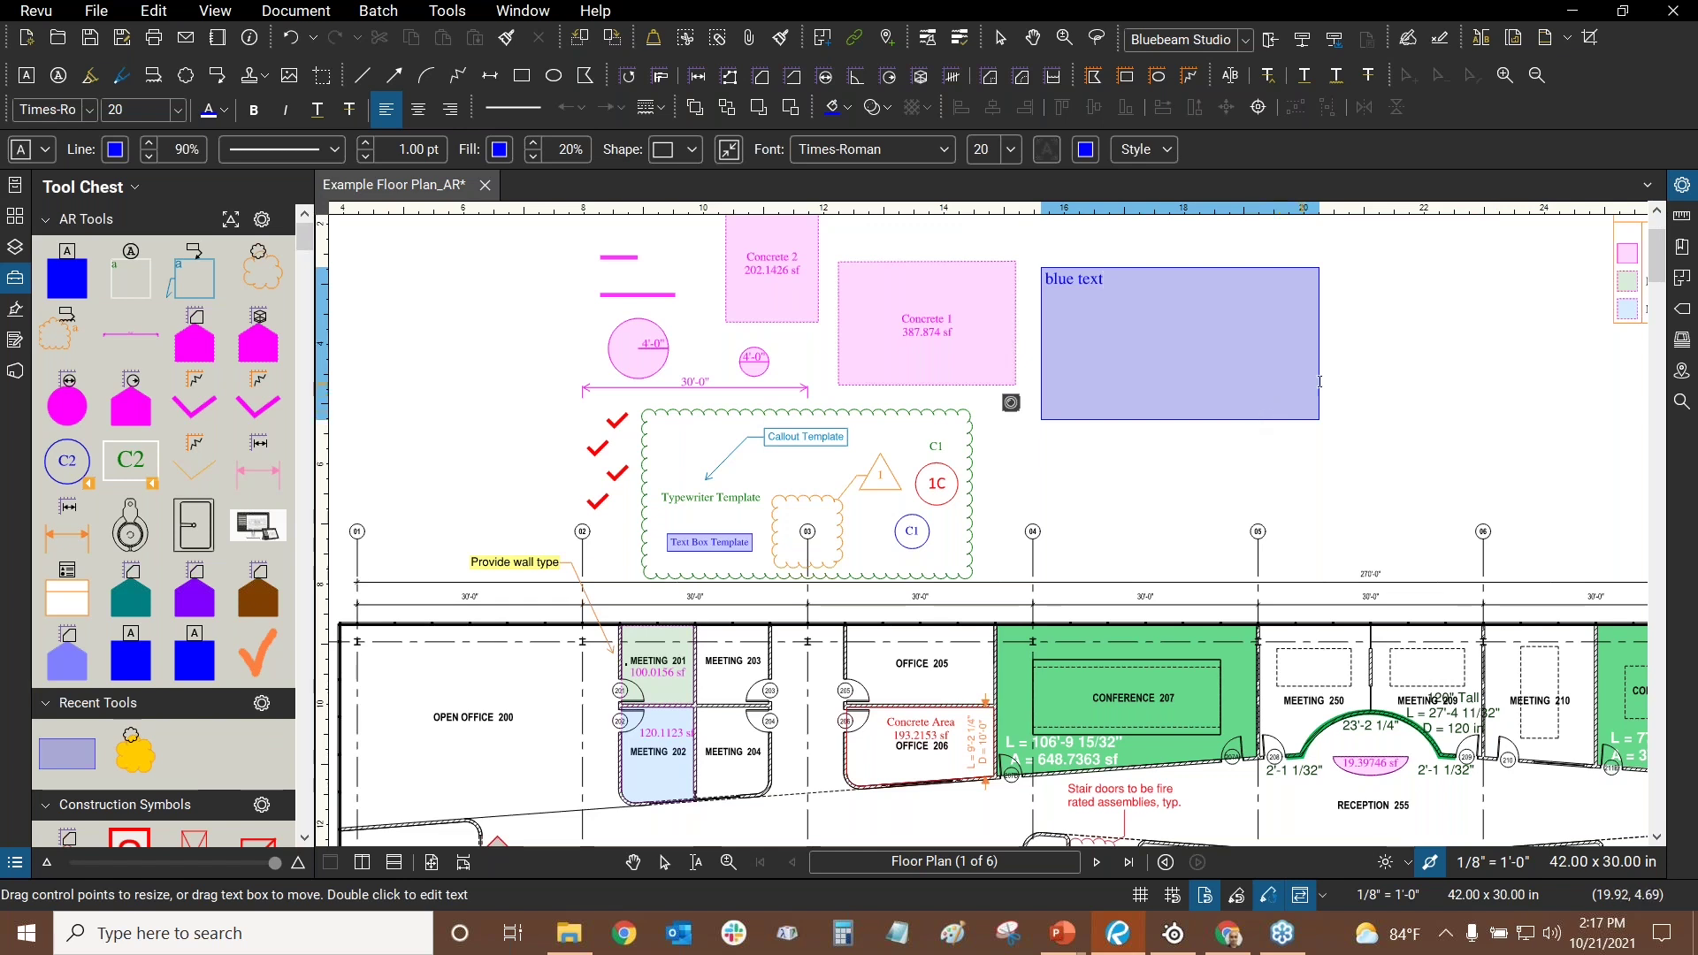
key(Escape)
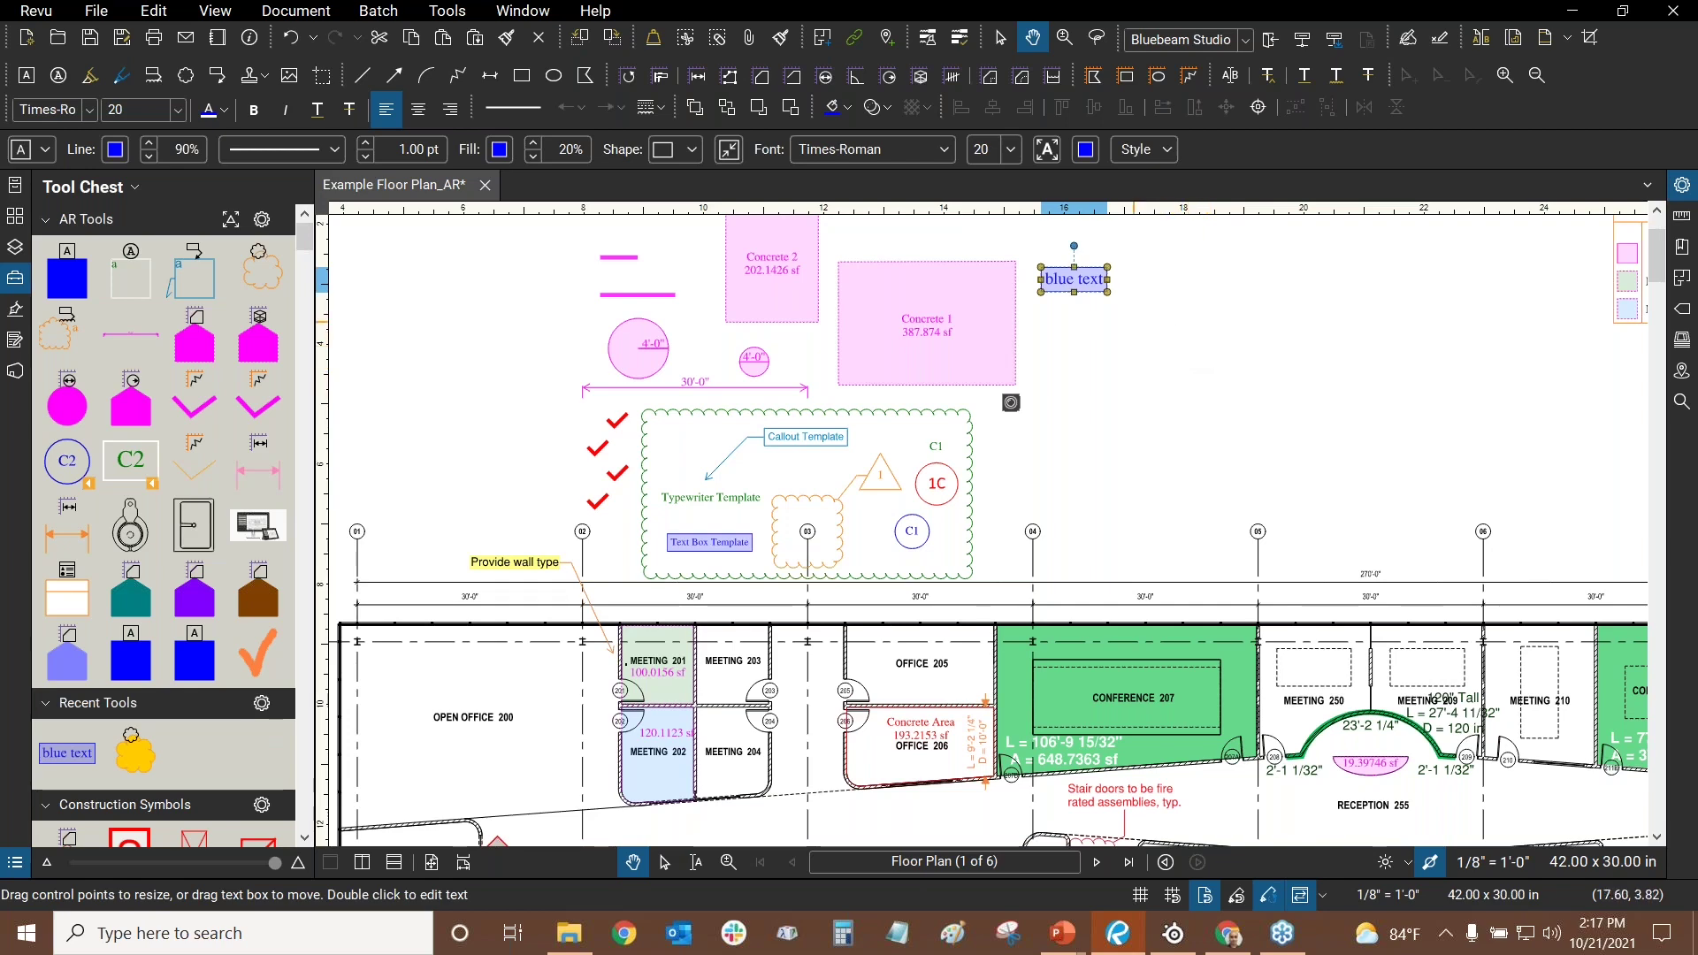
scroll(1149, 362, up, 3)
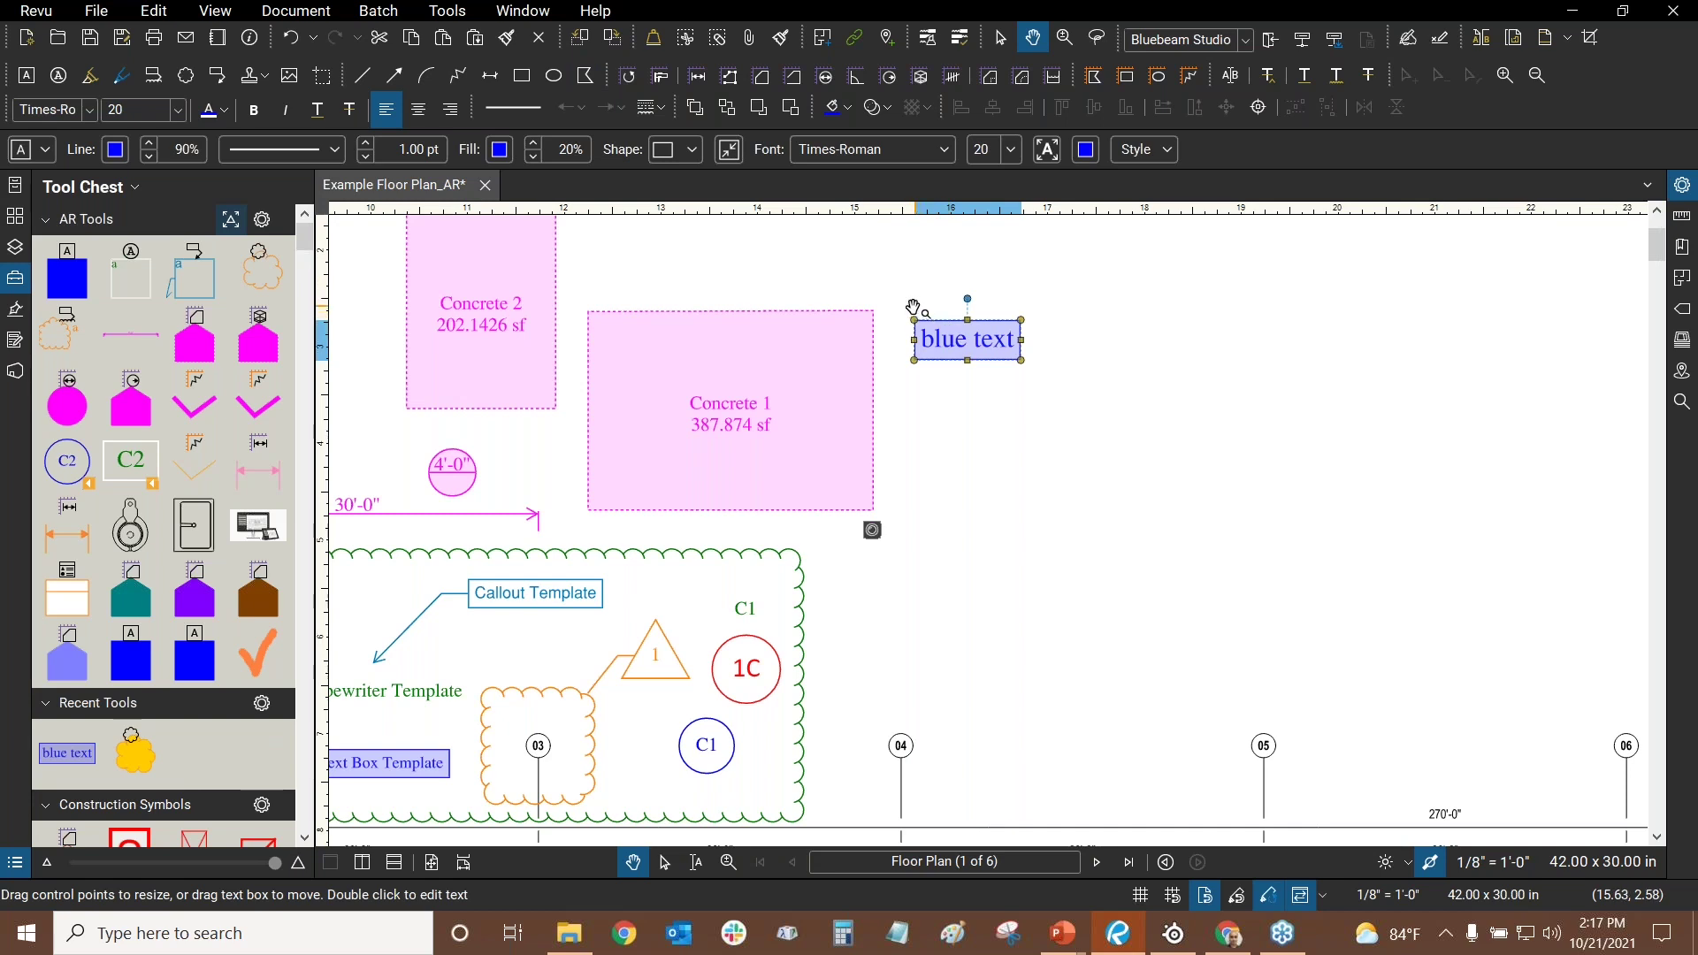
- Place the saved Callout Template from AR Tools to the left of the checkmarks
click(1141, 372)
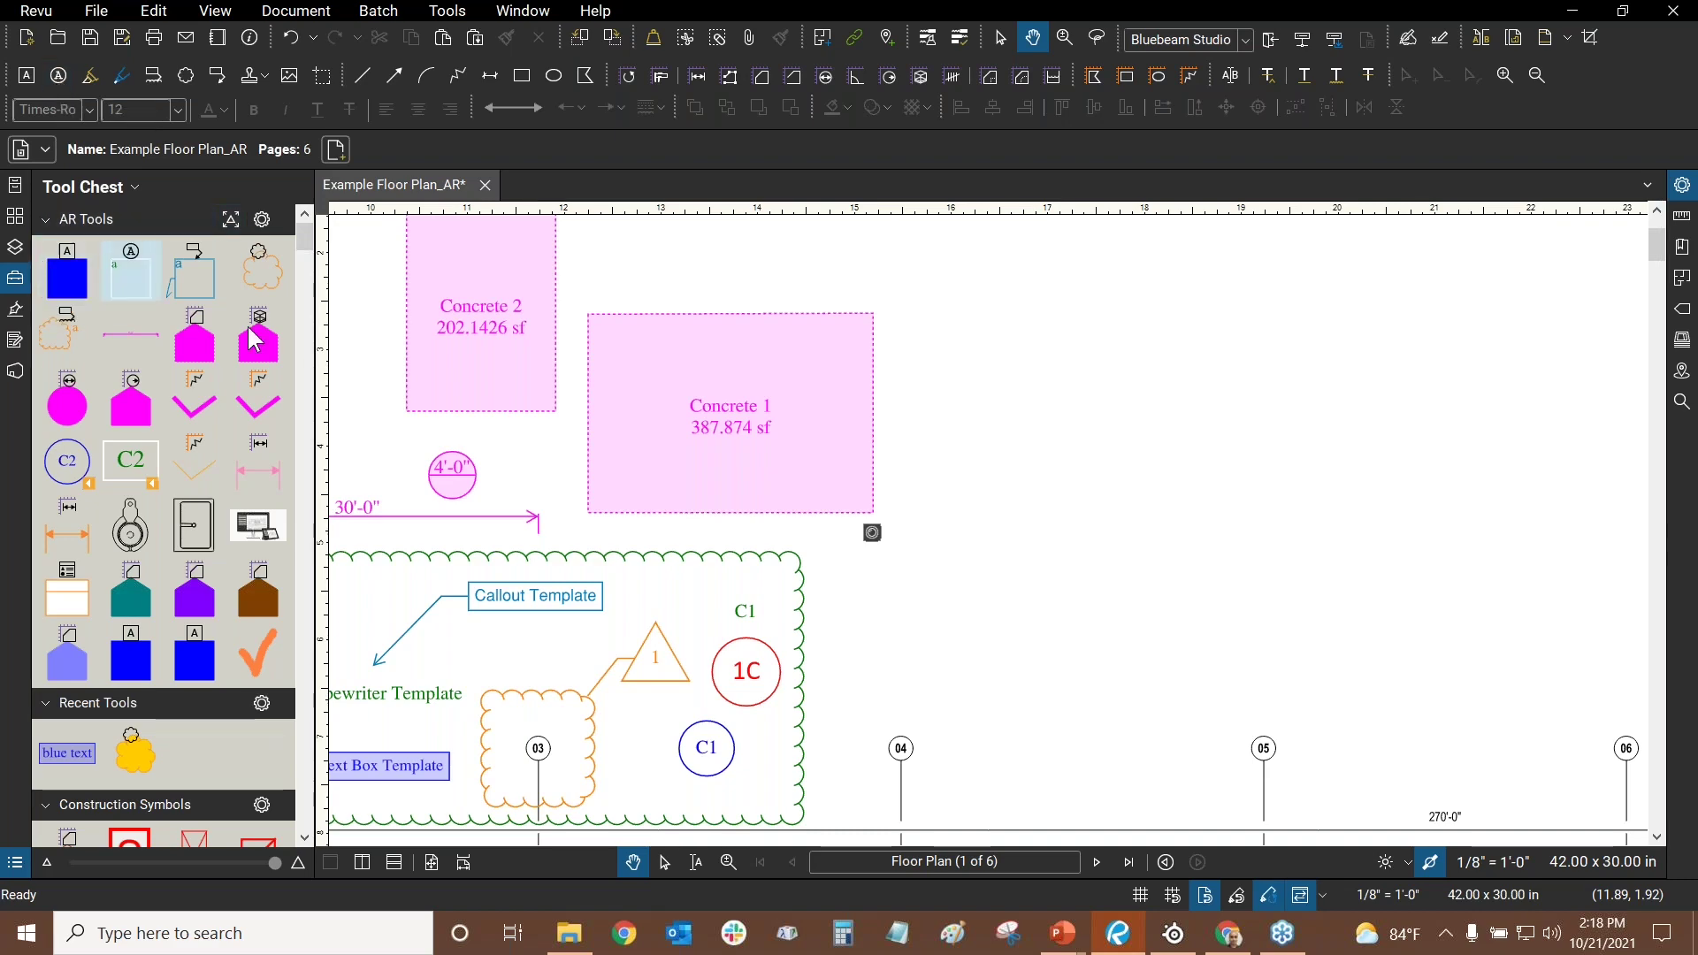
drag(1156, 349, 1501, 190)
scroll(721, 633, up, 4)
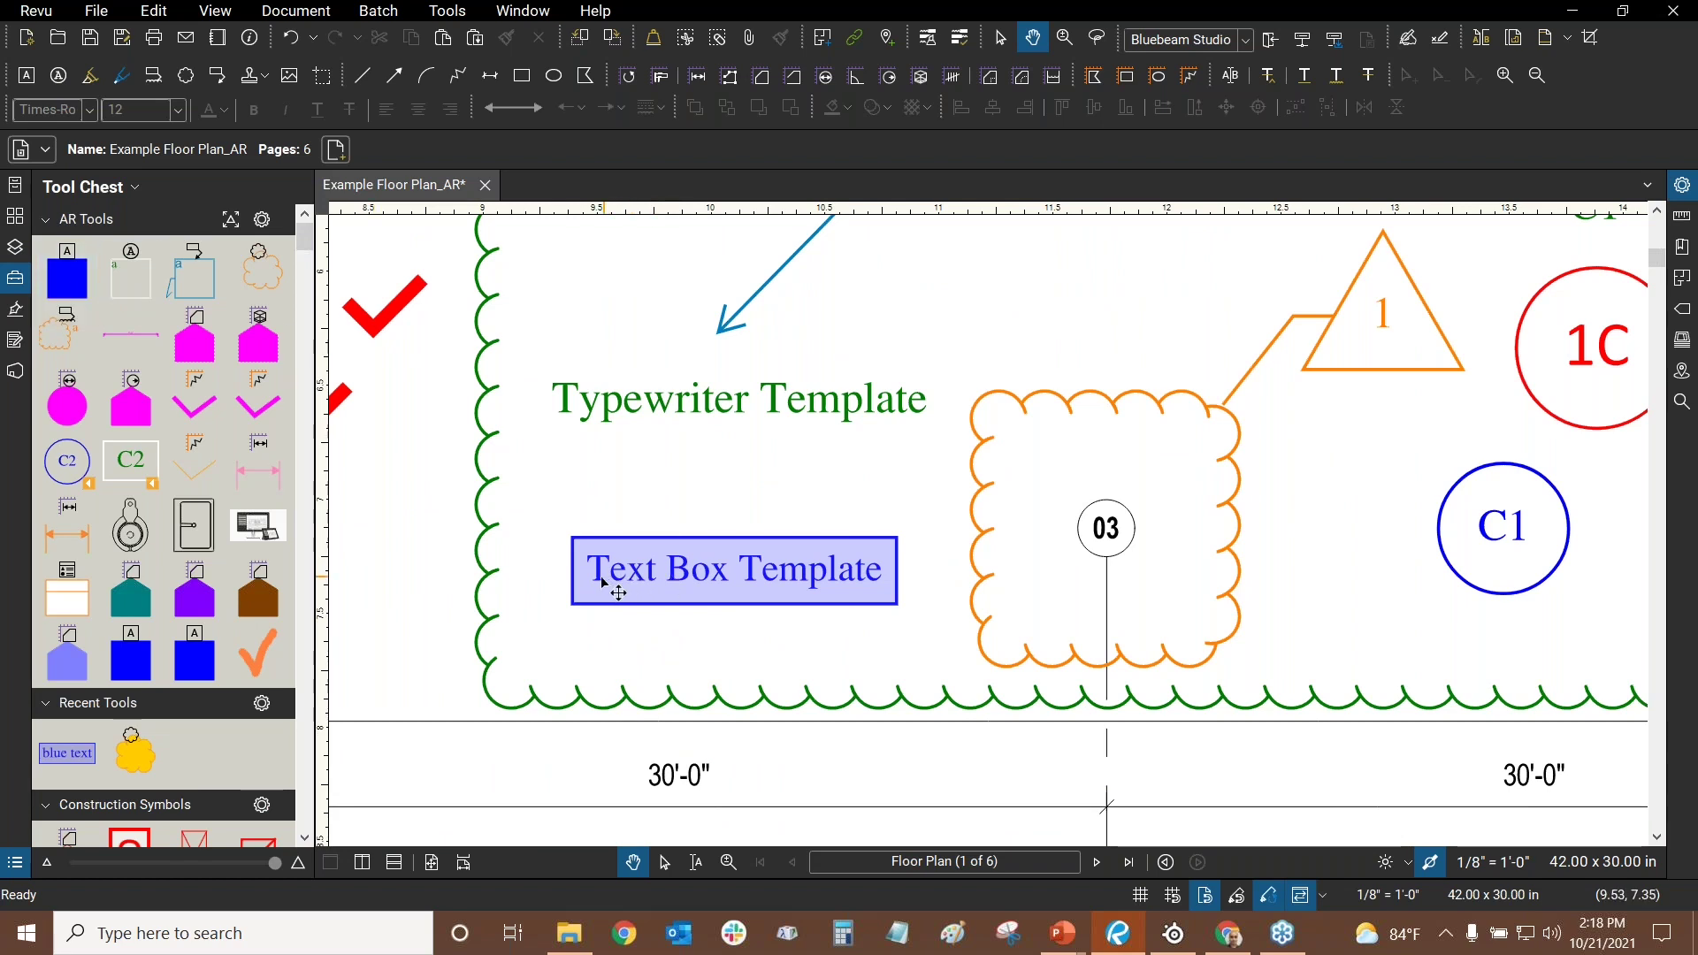
click(67, 274)
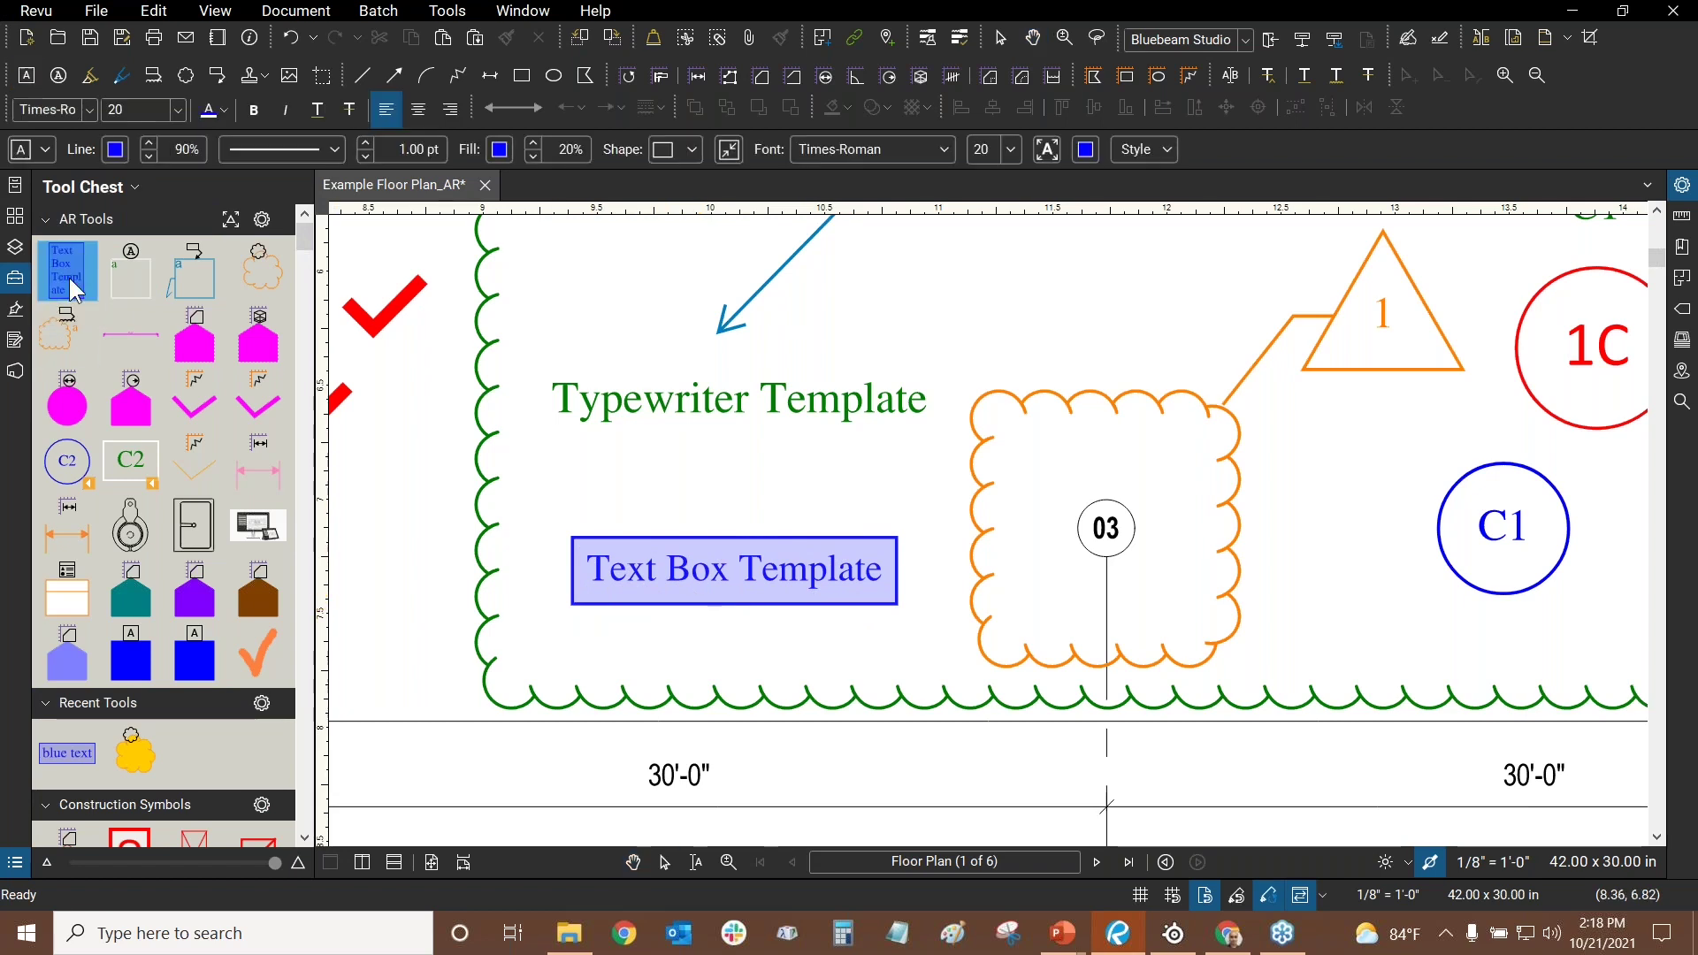
click(130, 287)
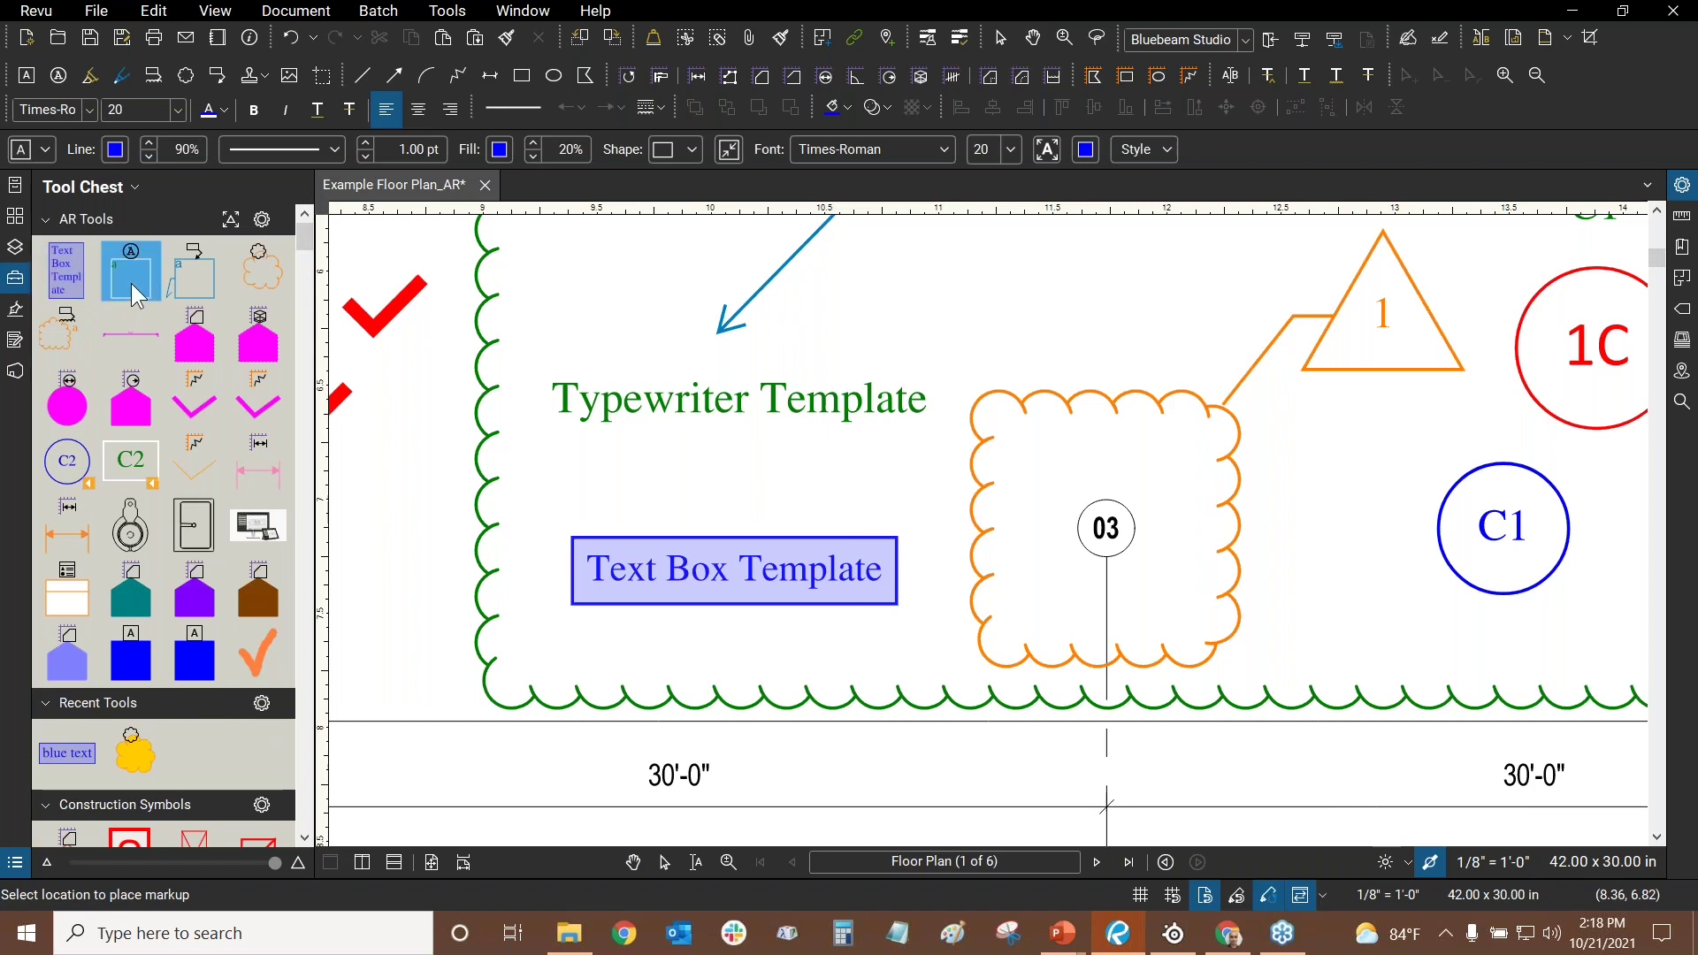
click(200, 275)
scroll(986, 541, down, 3)
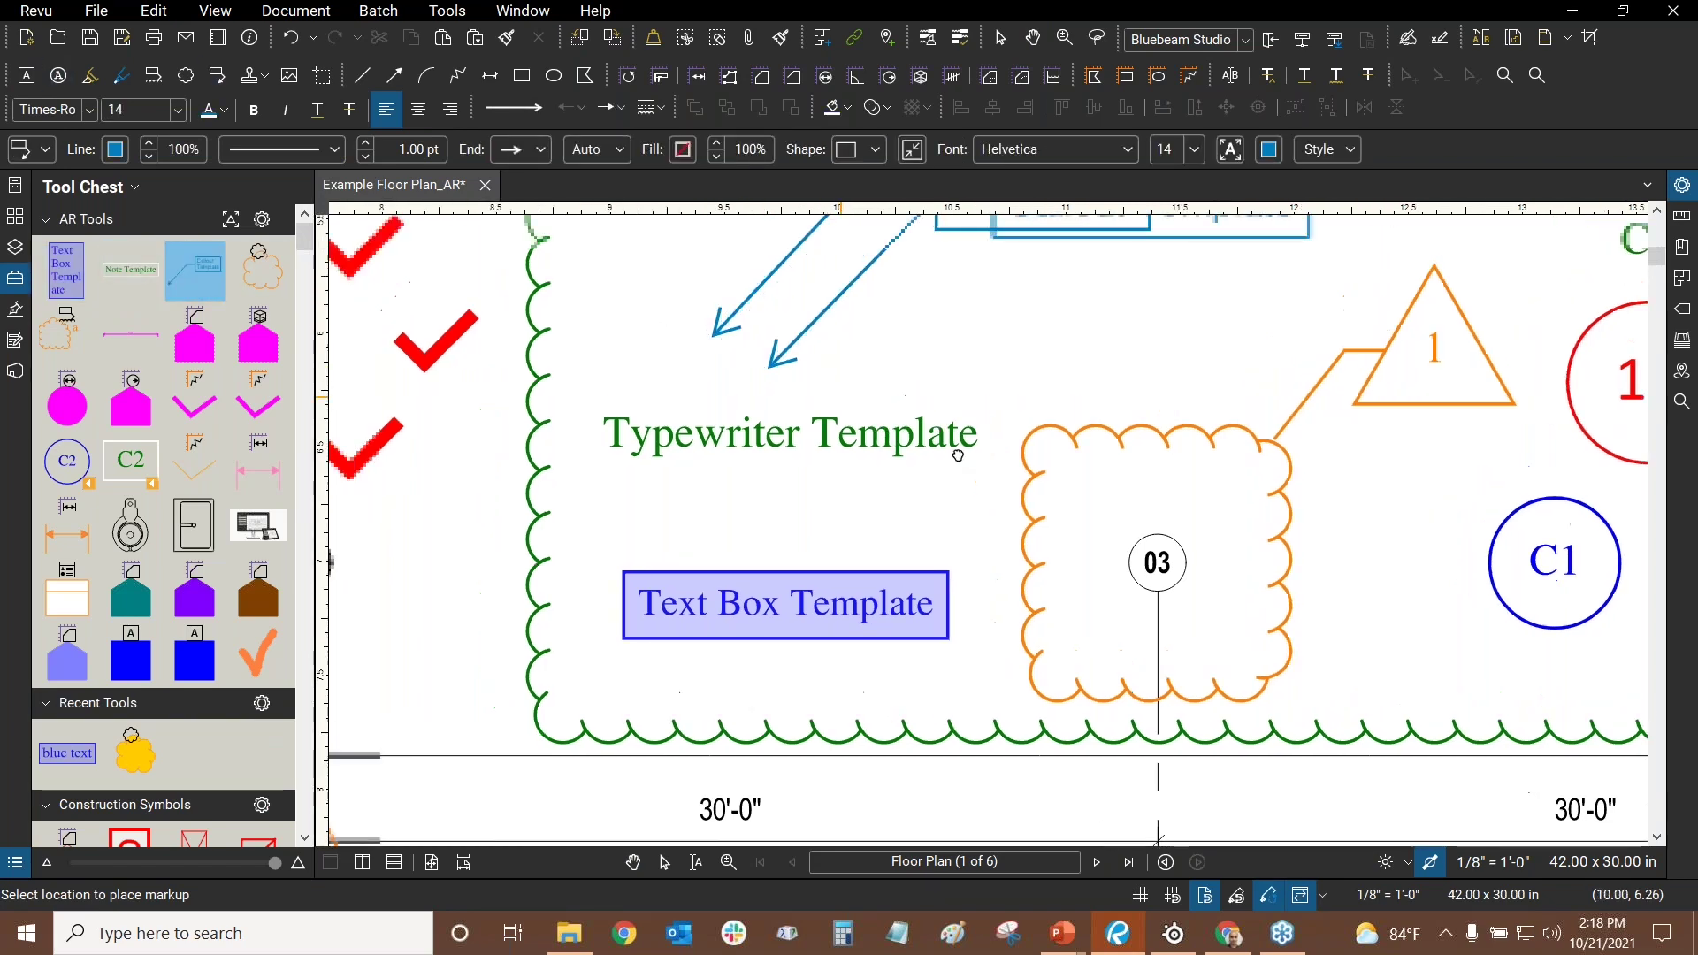
click(560, 599)
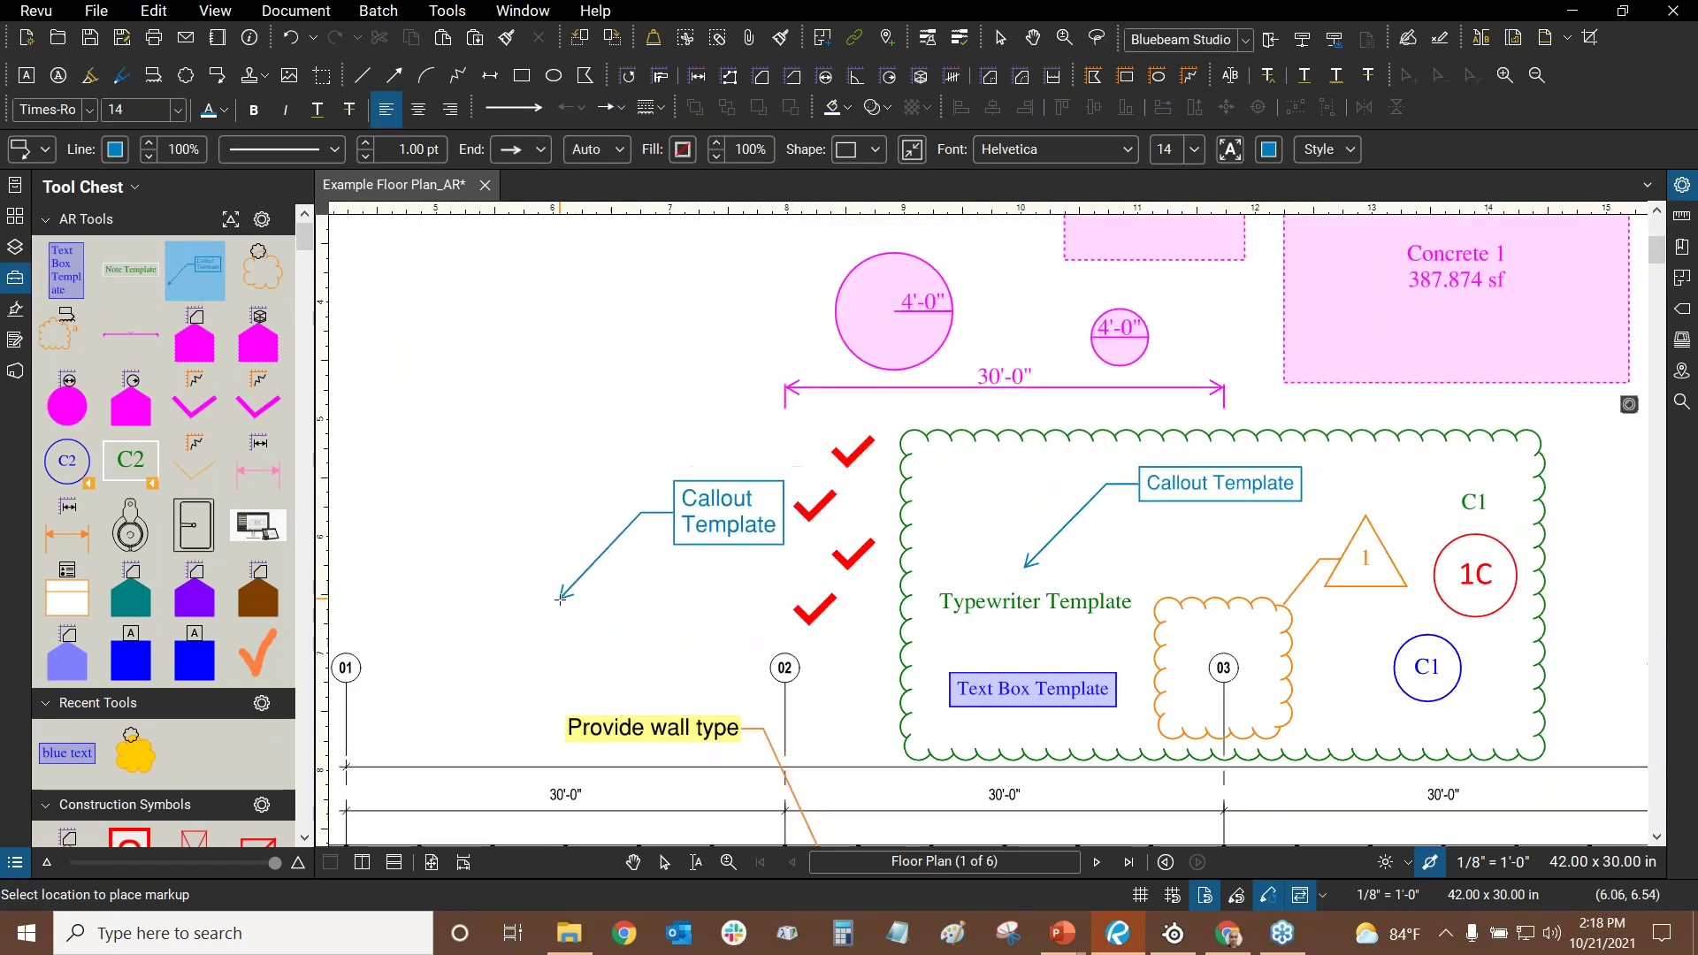
- Place two copies of the saved Text Box Template on the left of the page
click(67, 274)
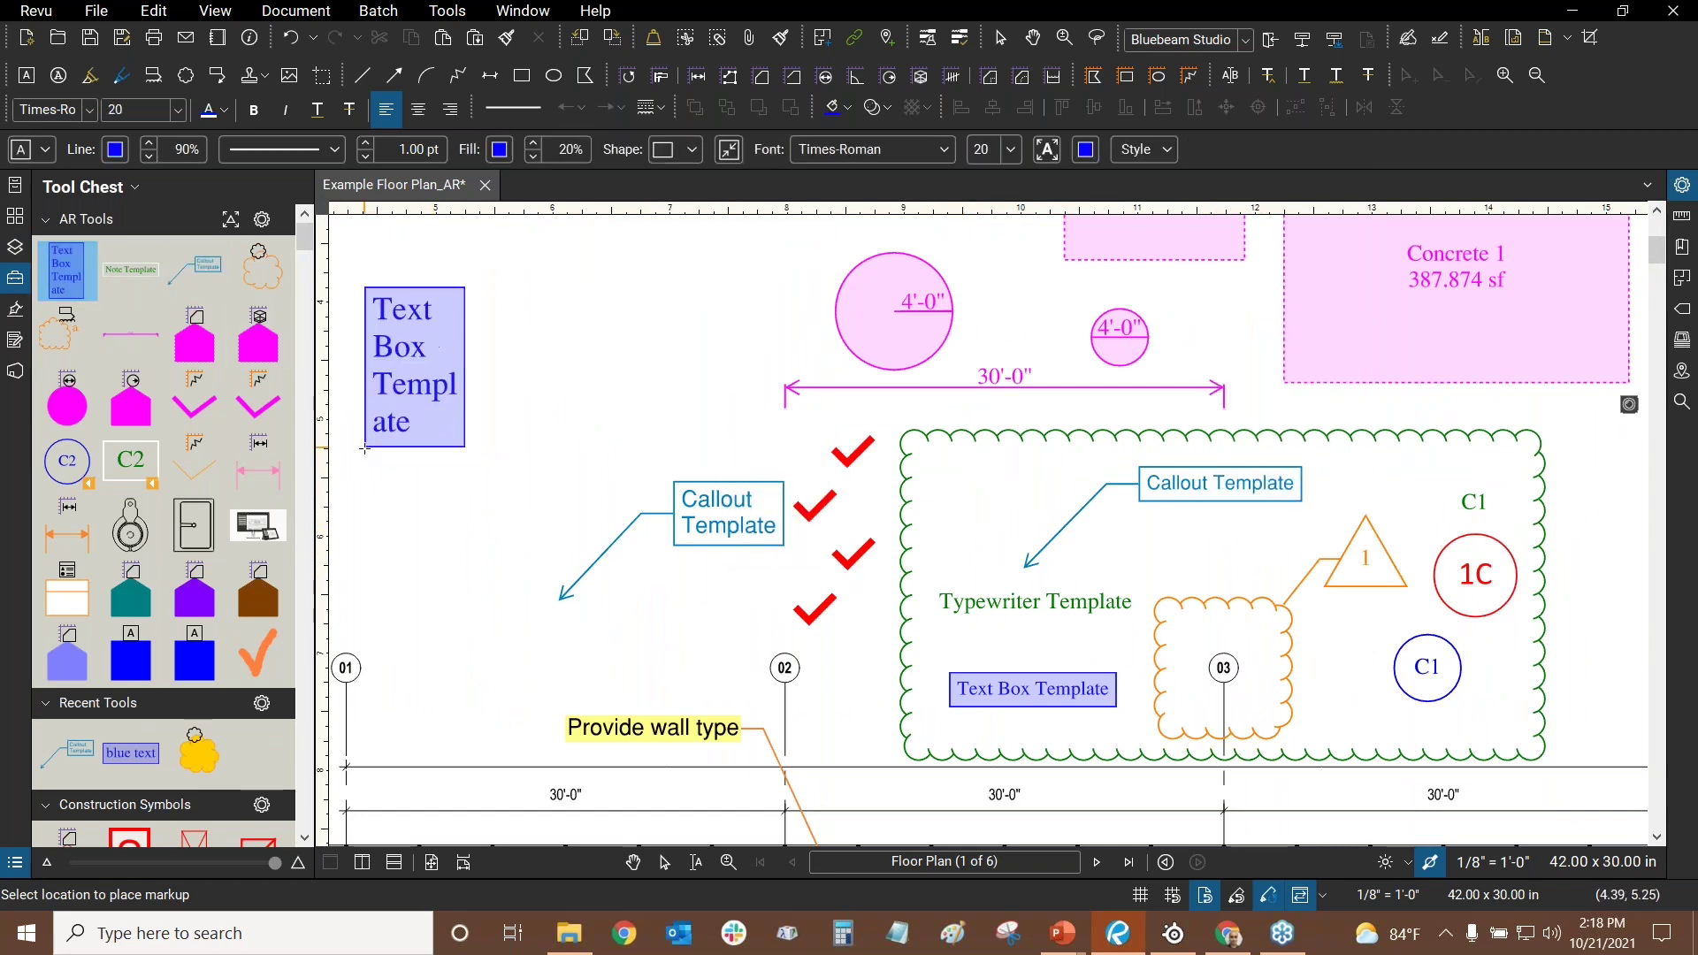
click(487, 449)
click(398, 505)
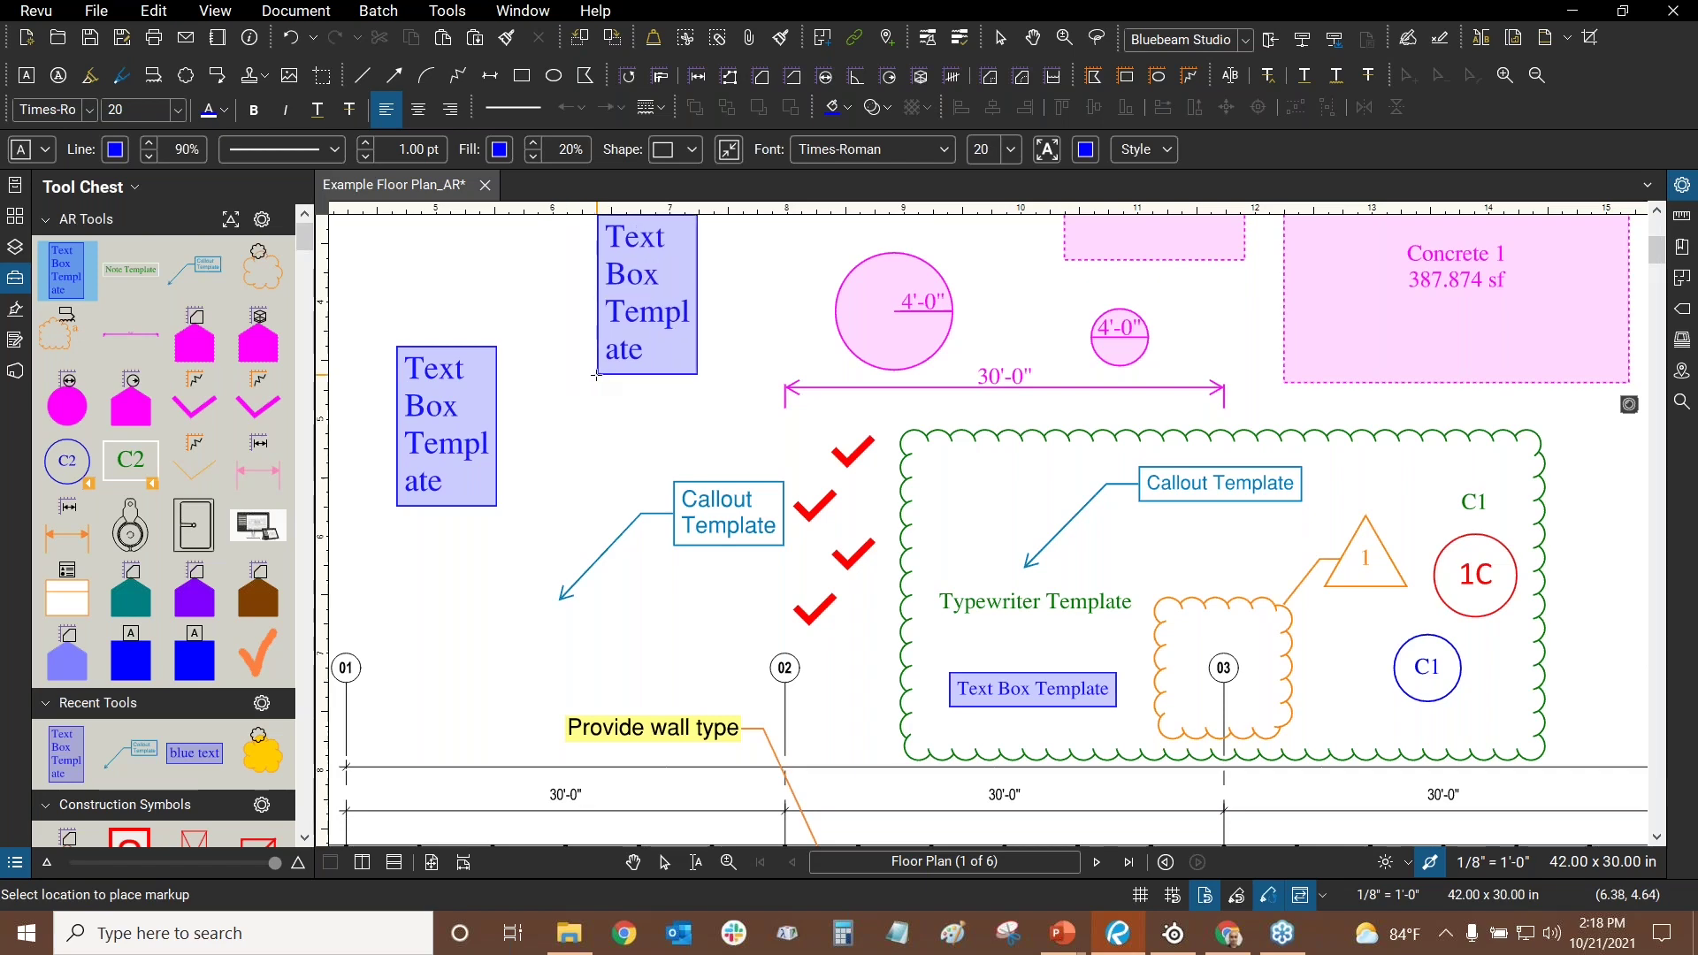
- Autosize the Text Box Template box to fit its text and show its properties
key(Escape)
drag(591, 402, 1455, 403)
click(646, 384)
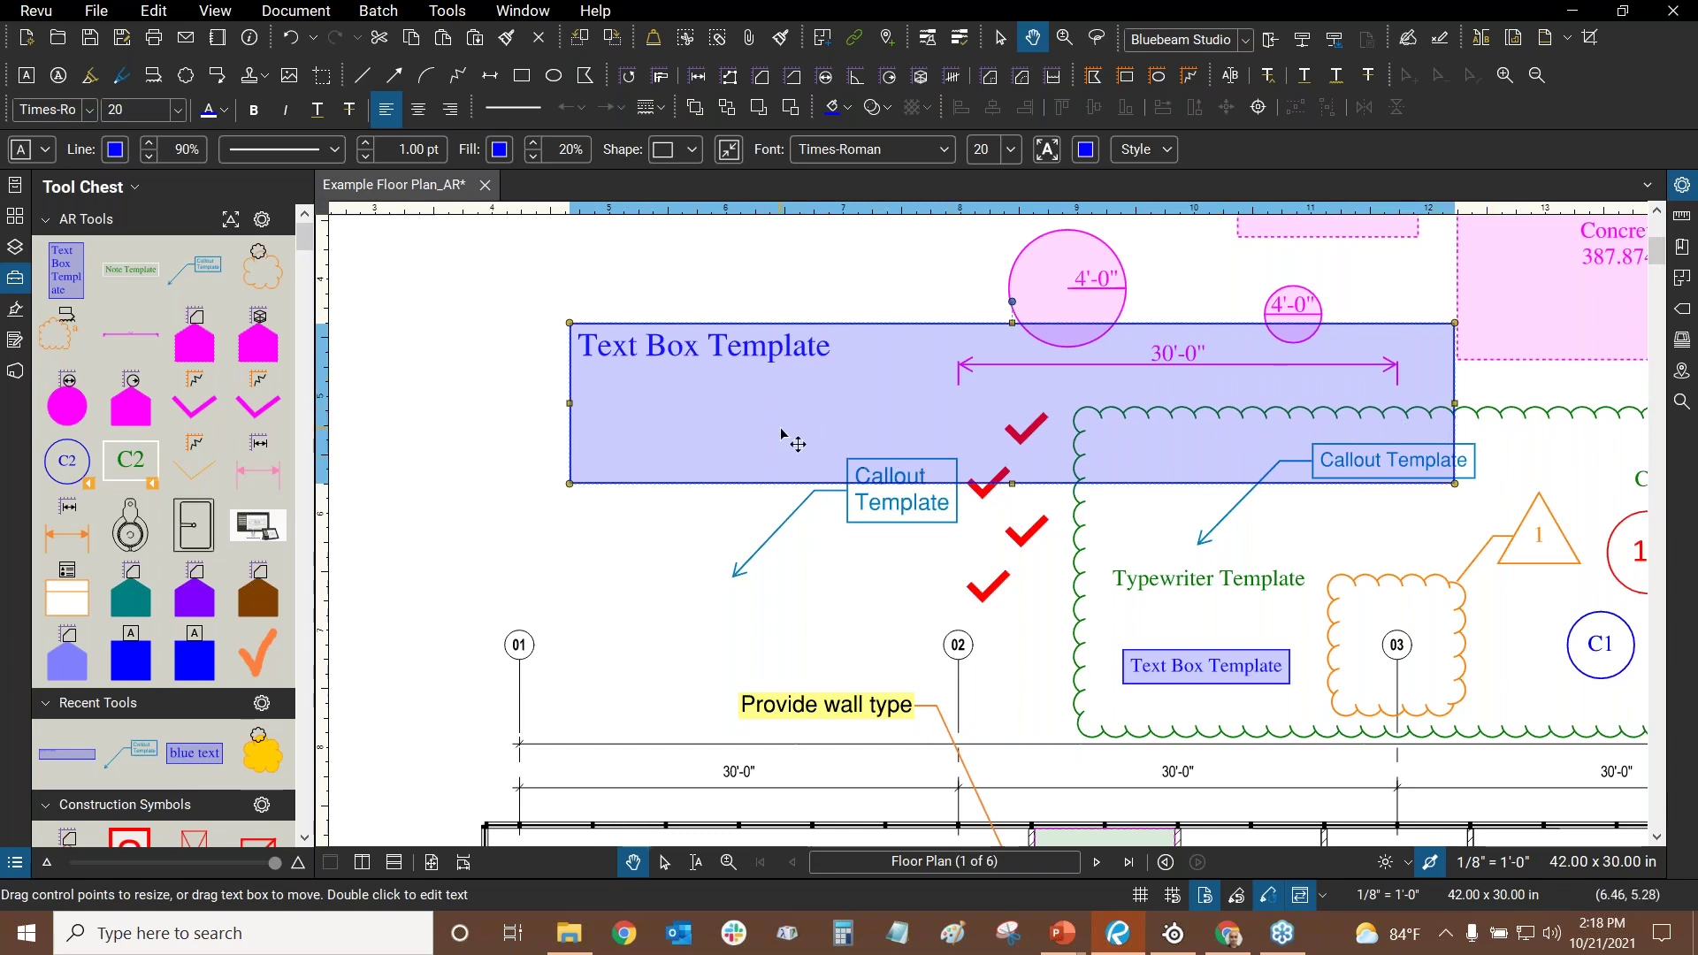
click(727, 151)
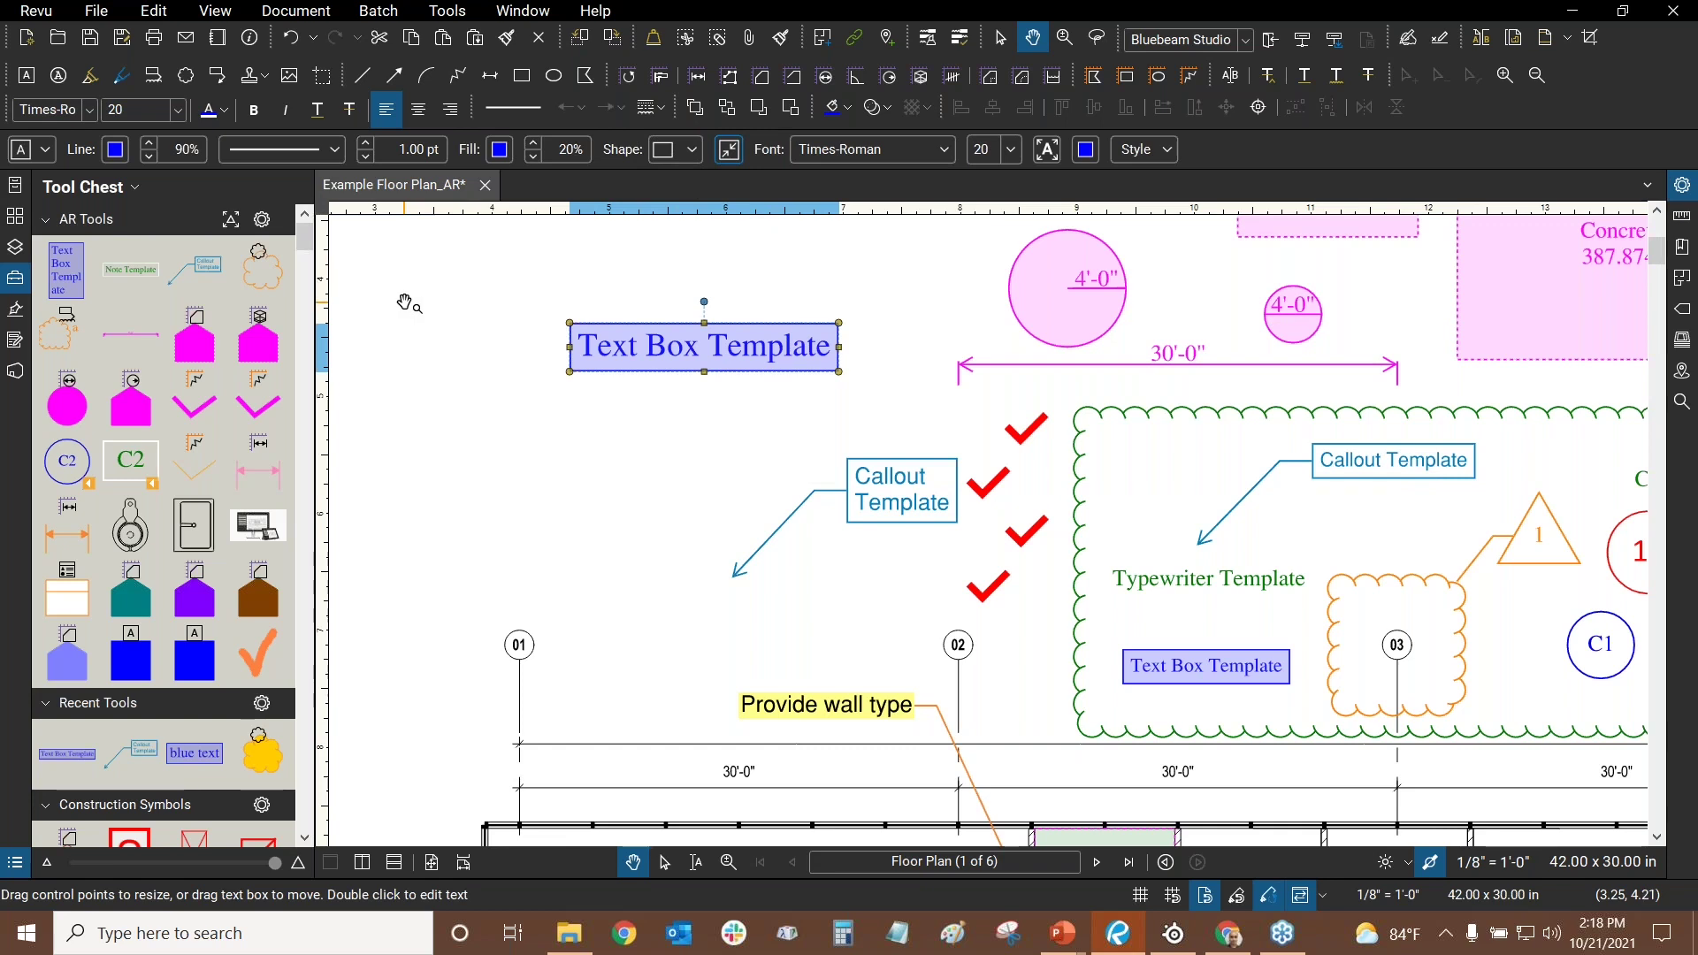
click(447, 317)
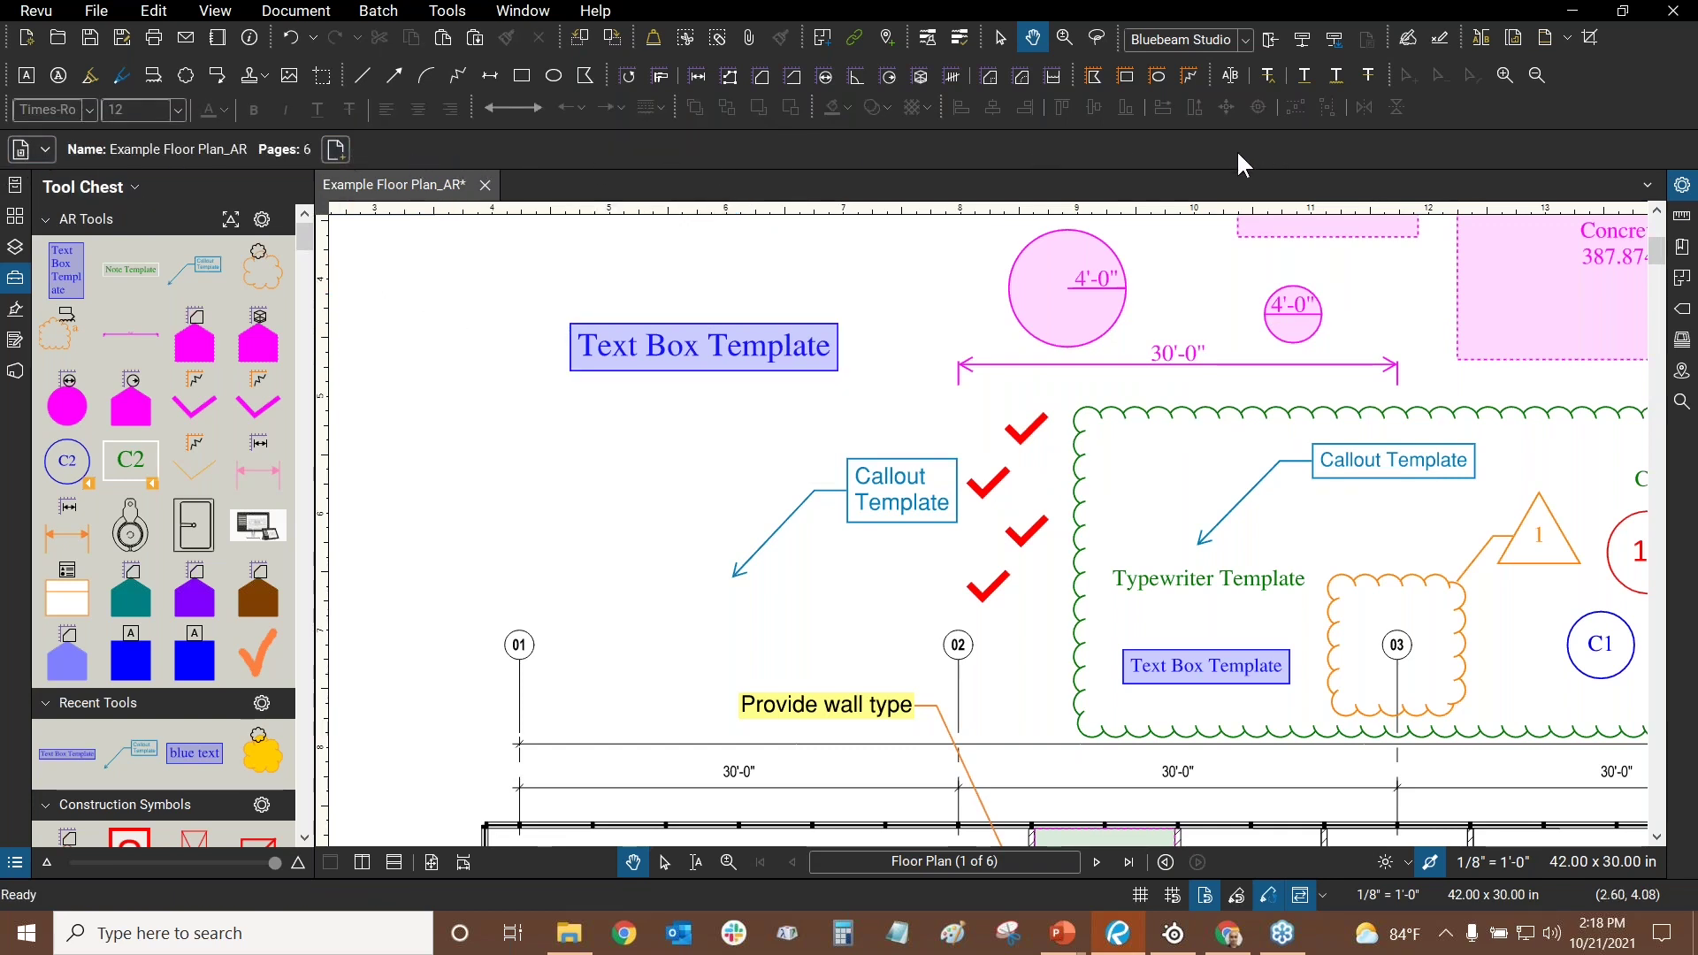
click(721, 352)
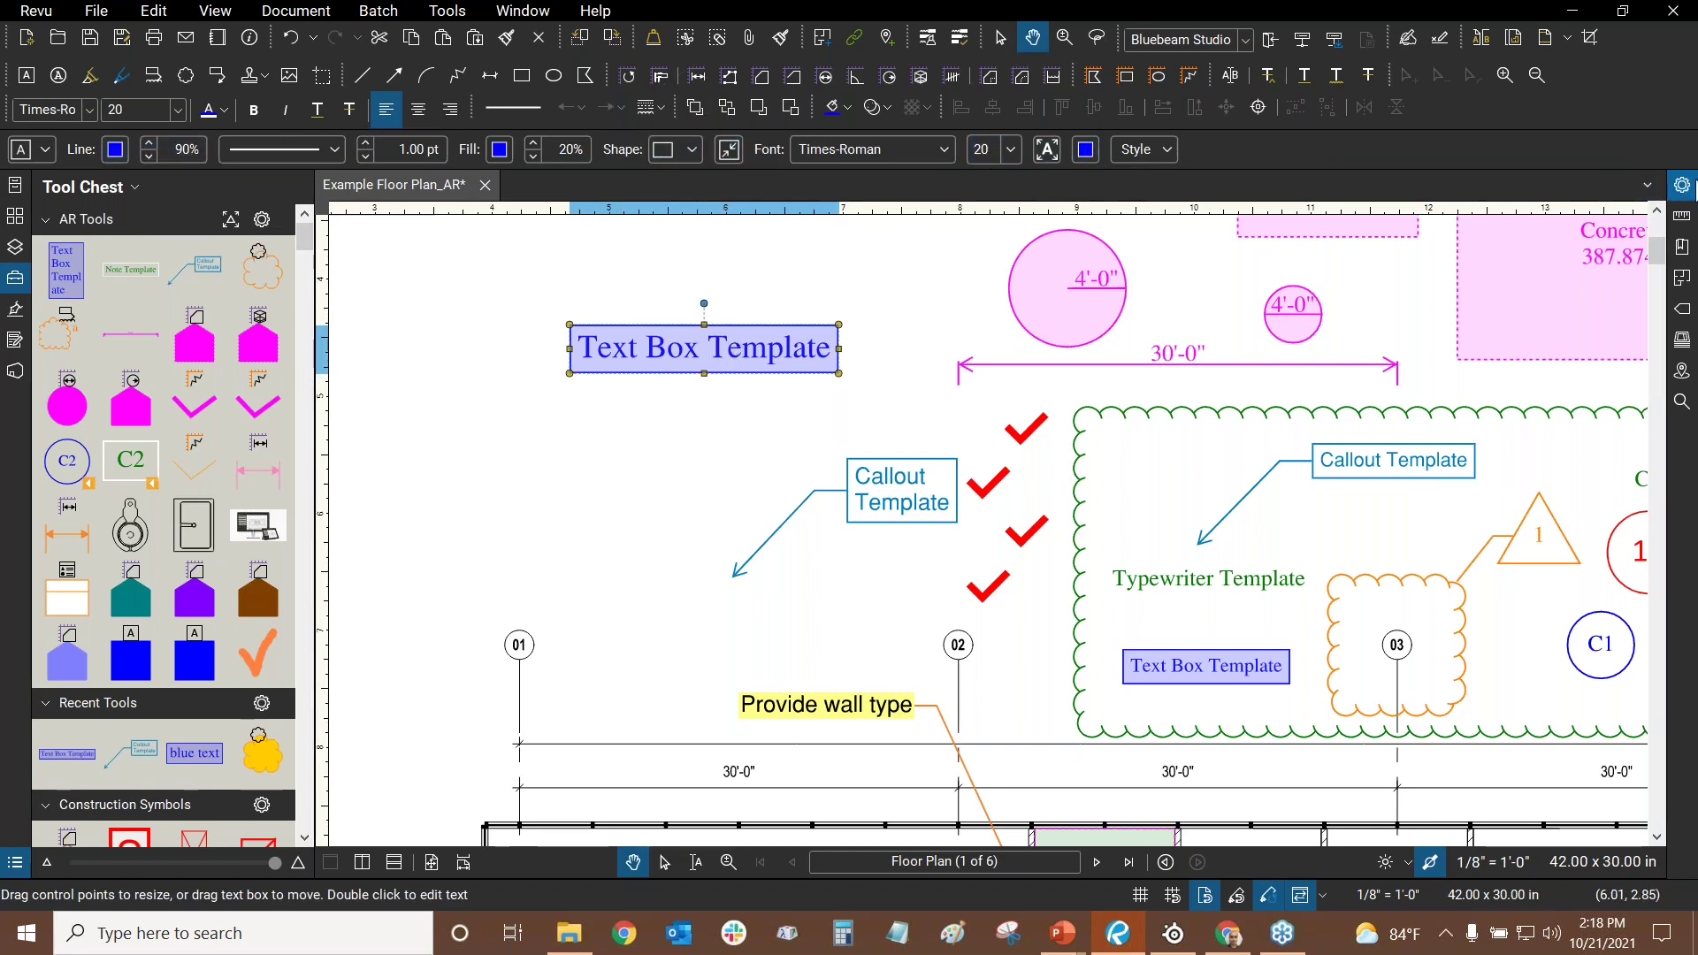
click(1682, 185)
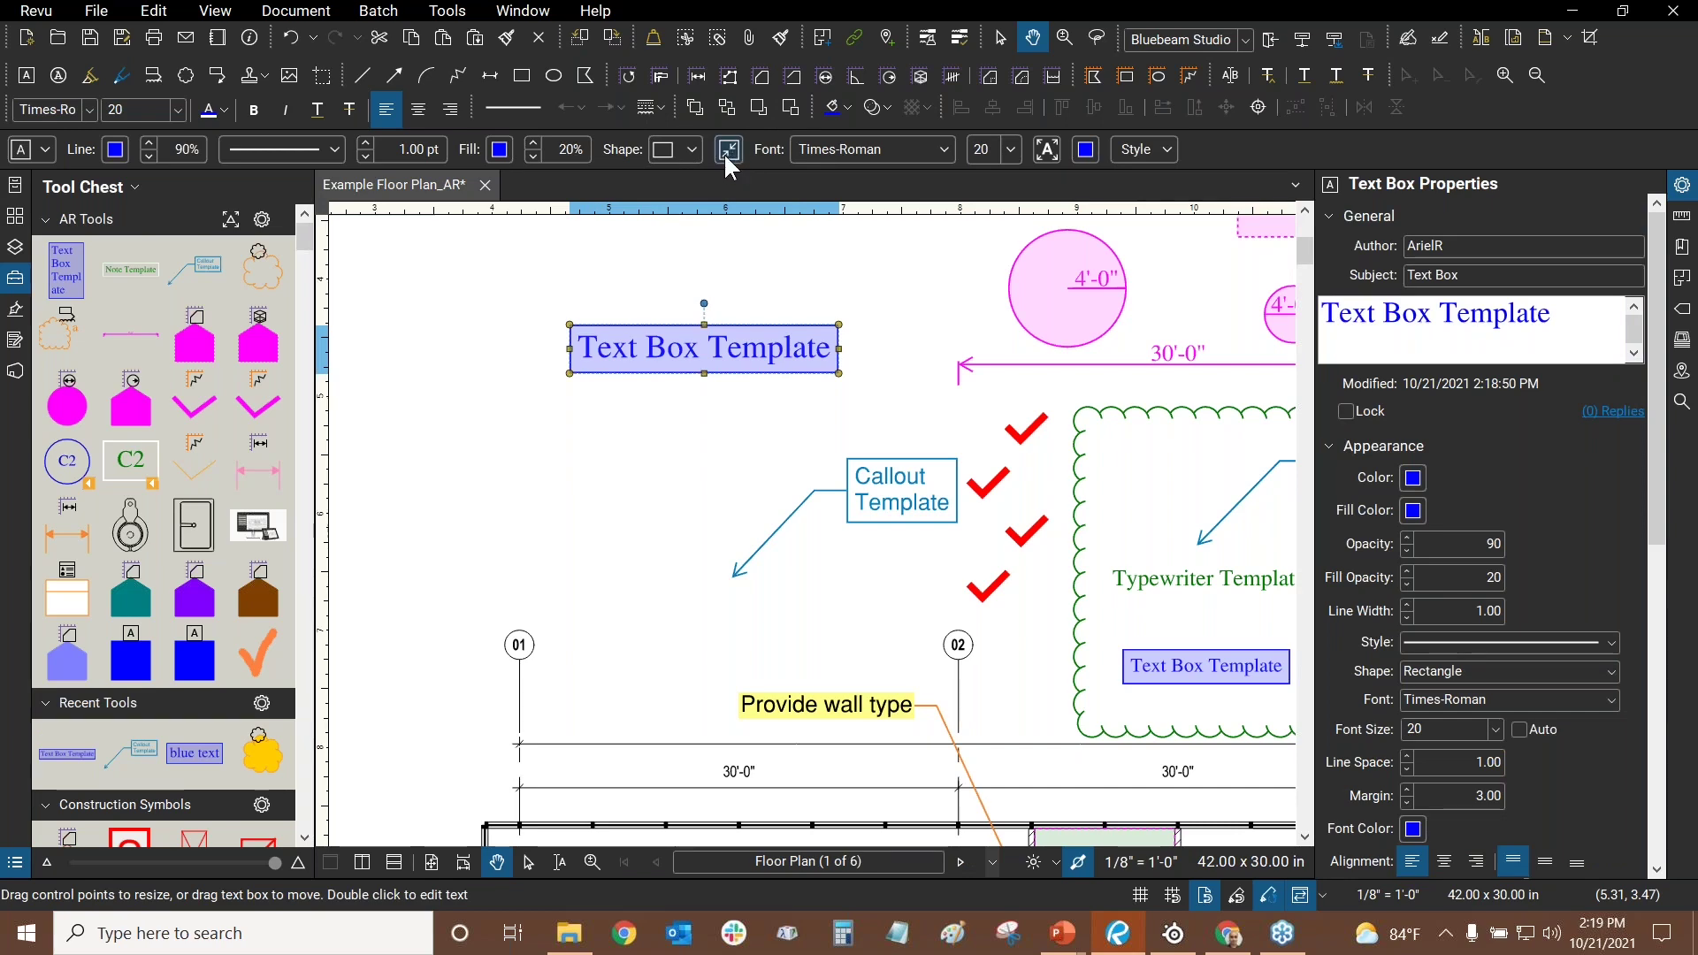
- Close the text box properties and try the saved cloud, length and area tools
click(1682, 184)
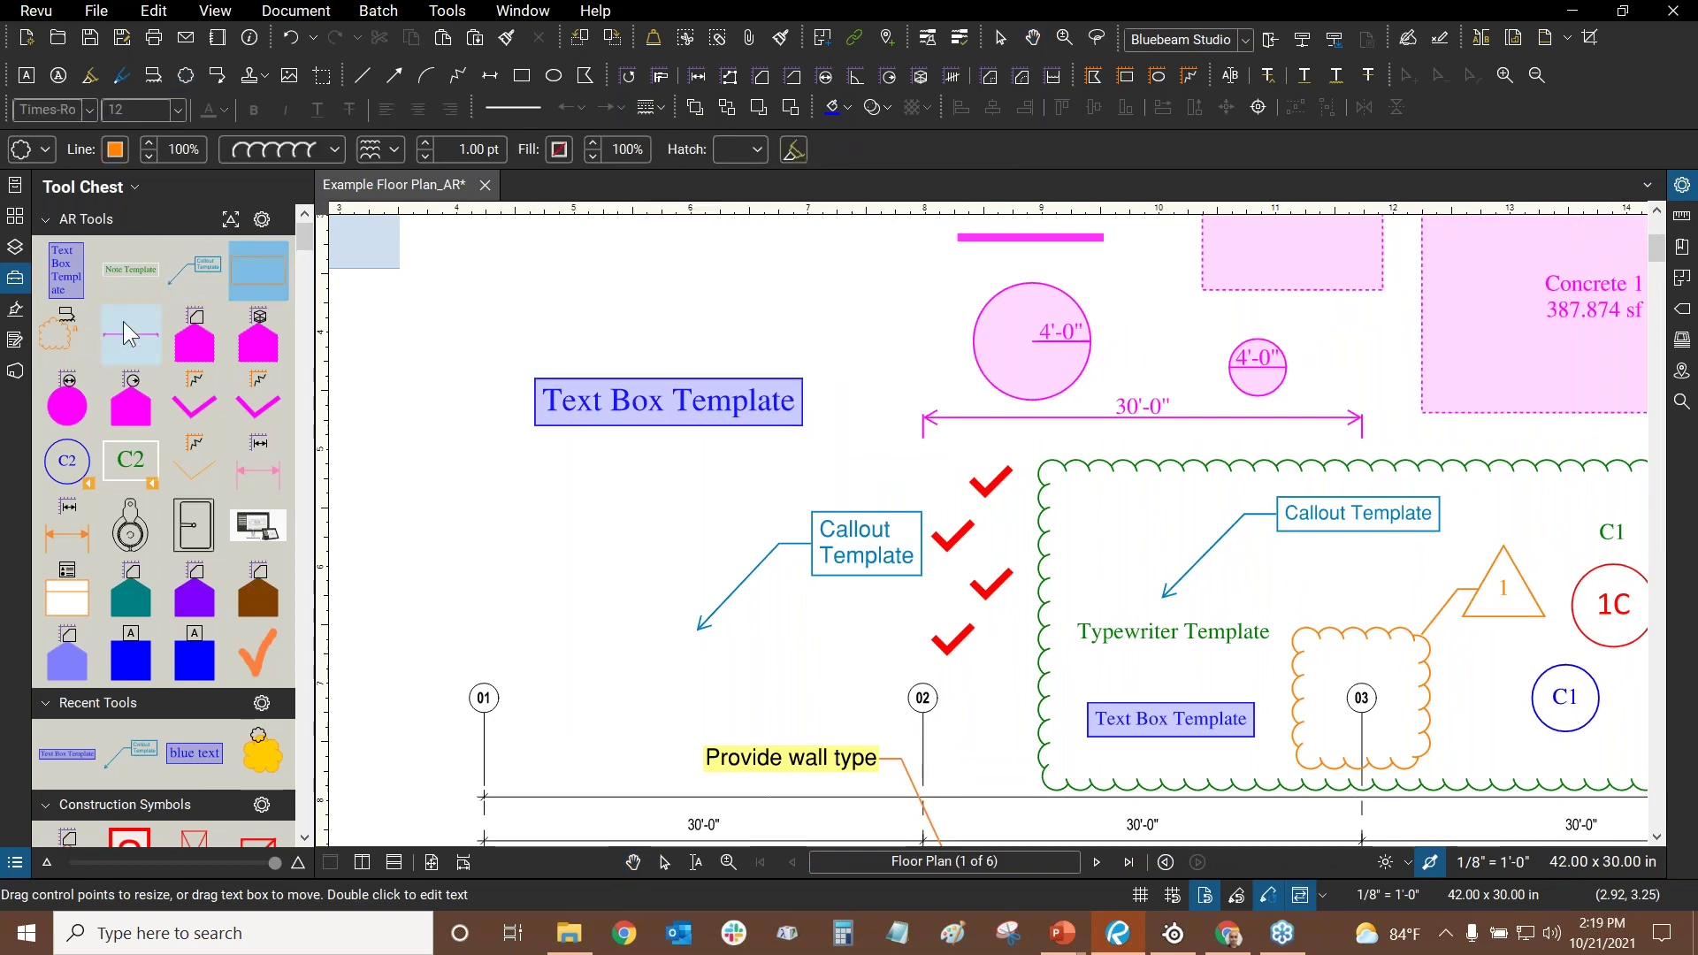
click(53, 346)
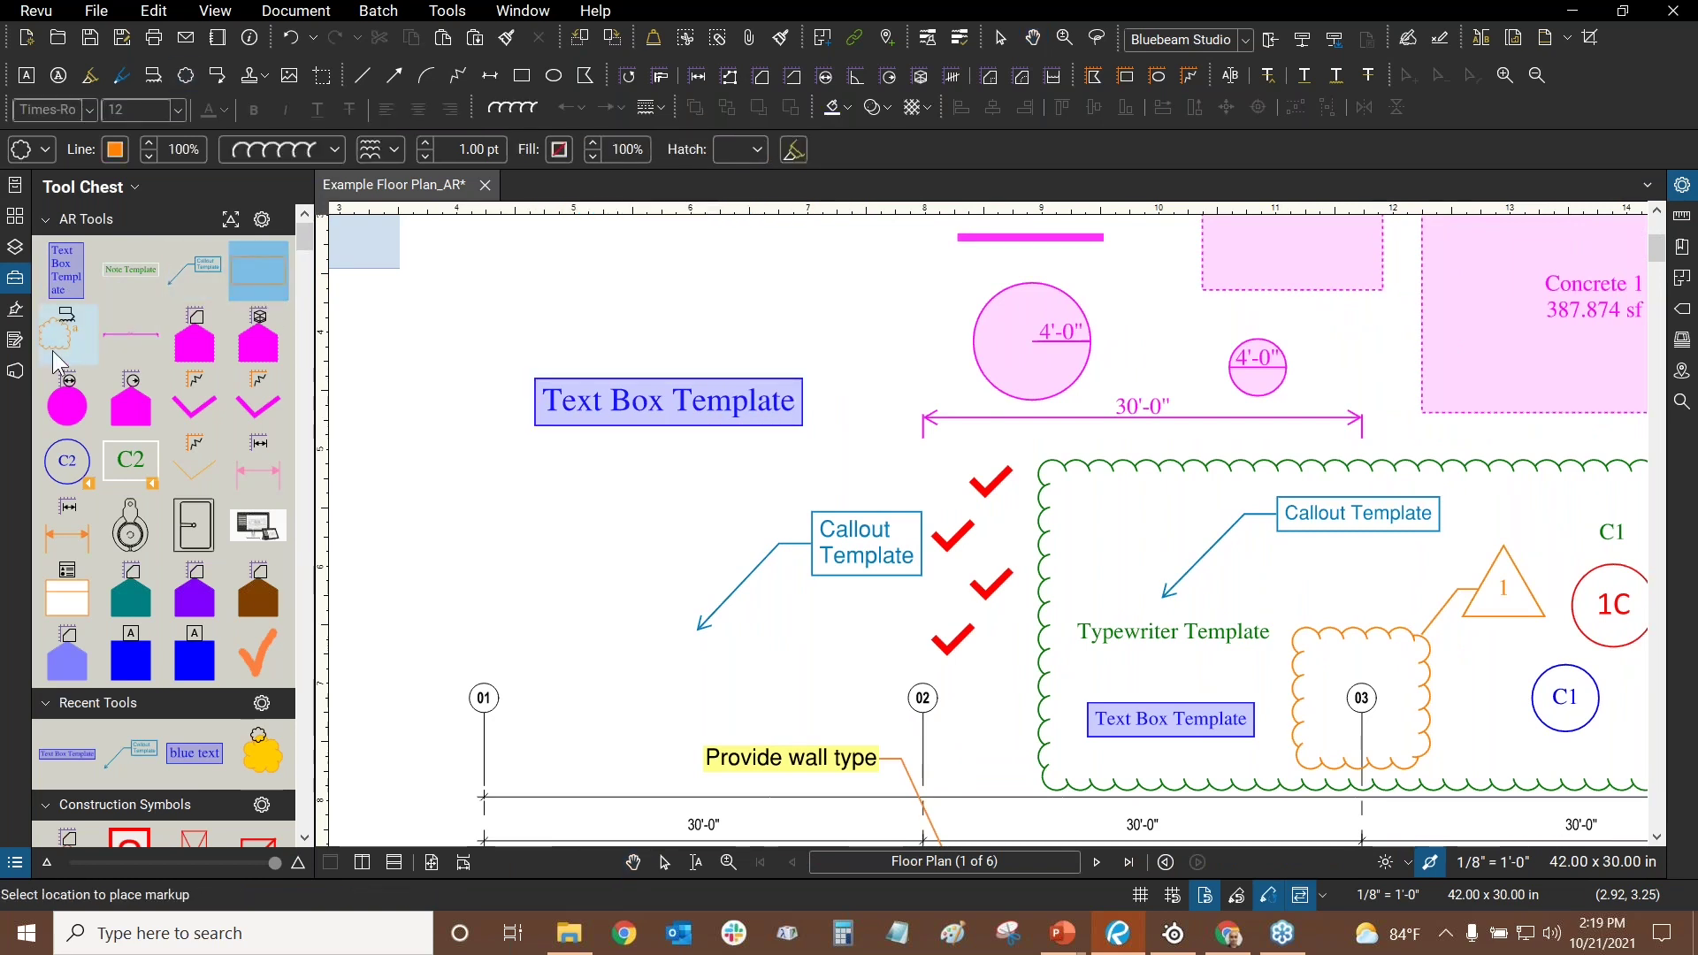
click(146, 347)
click(195, 336)
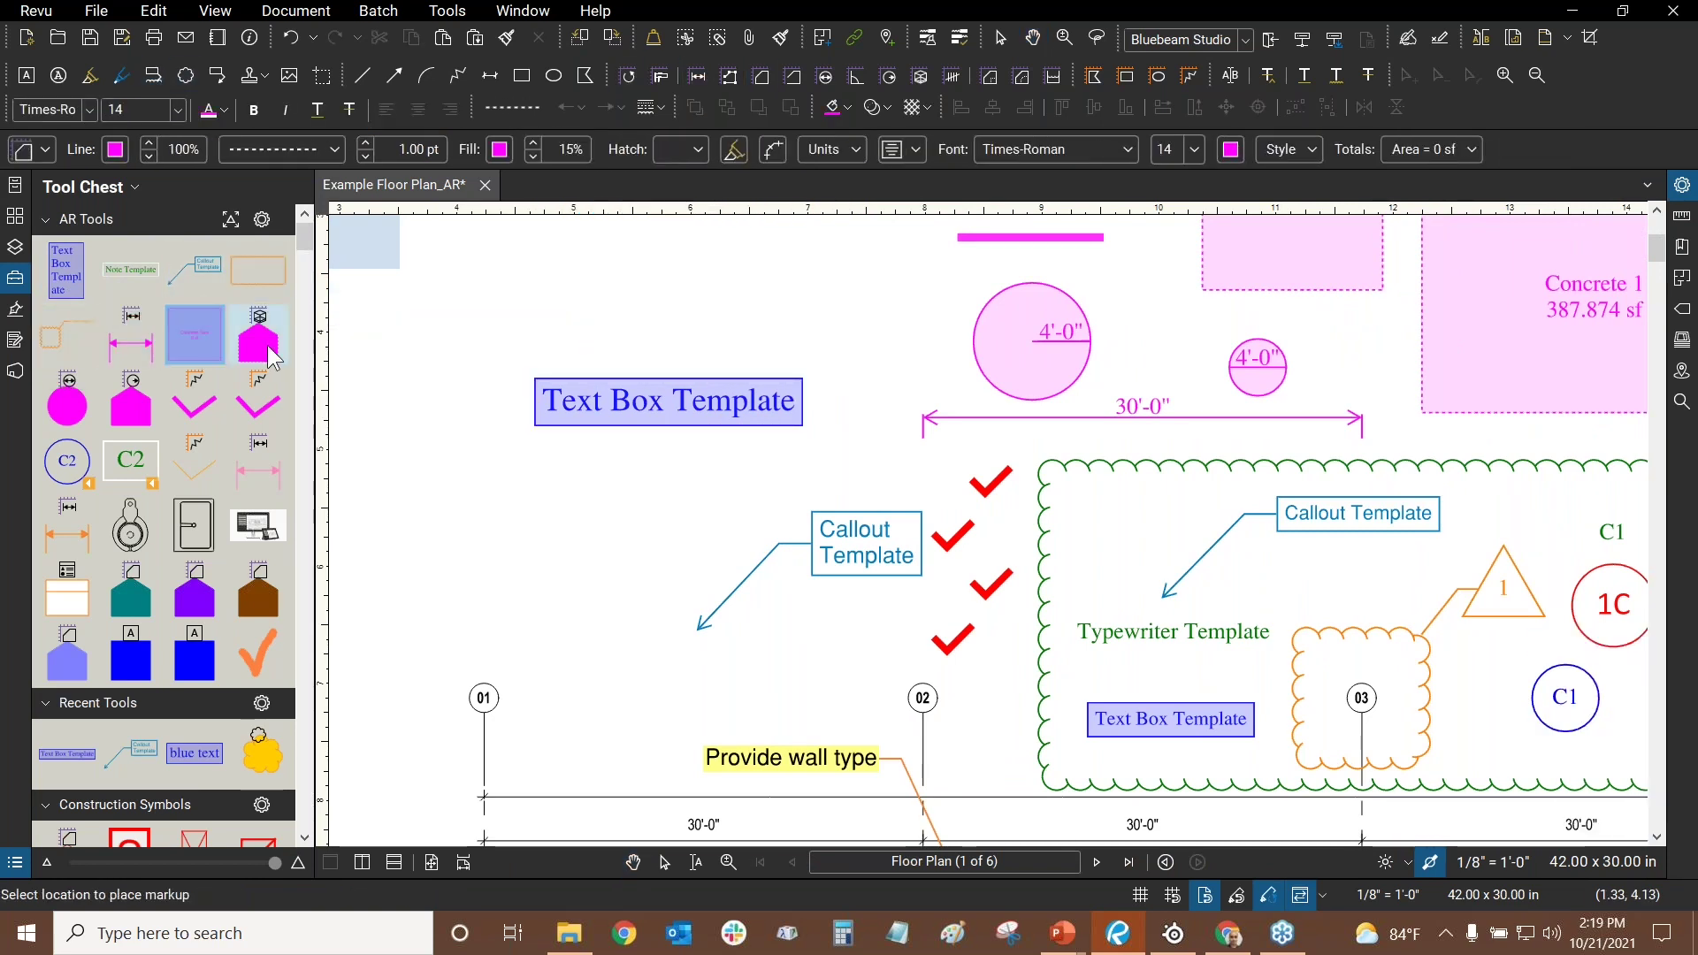
- Place a 136 cu ft volume measurement from the saved Tool Chest templates
click(258, 334)
drag(560, 380, 887, 461)
scroll(888, 461, down, 5)
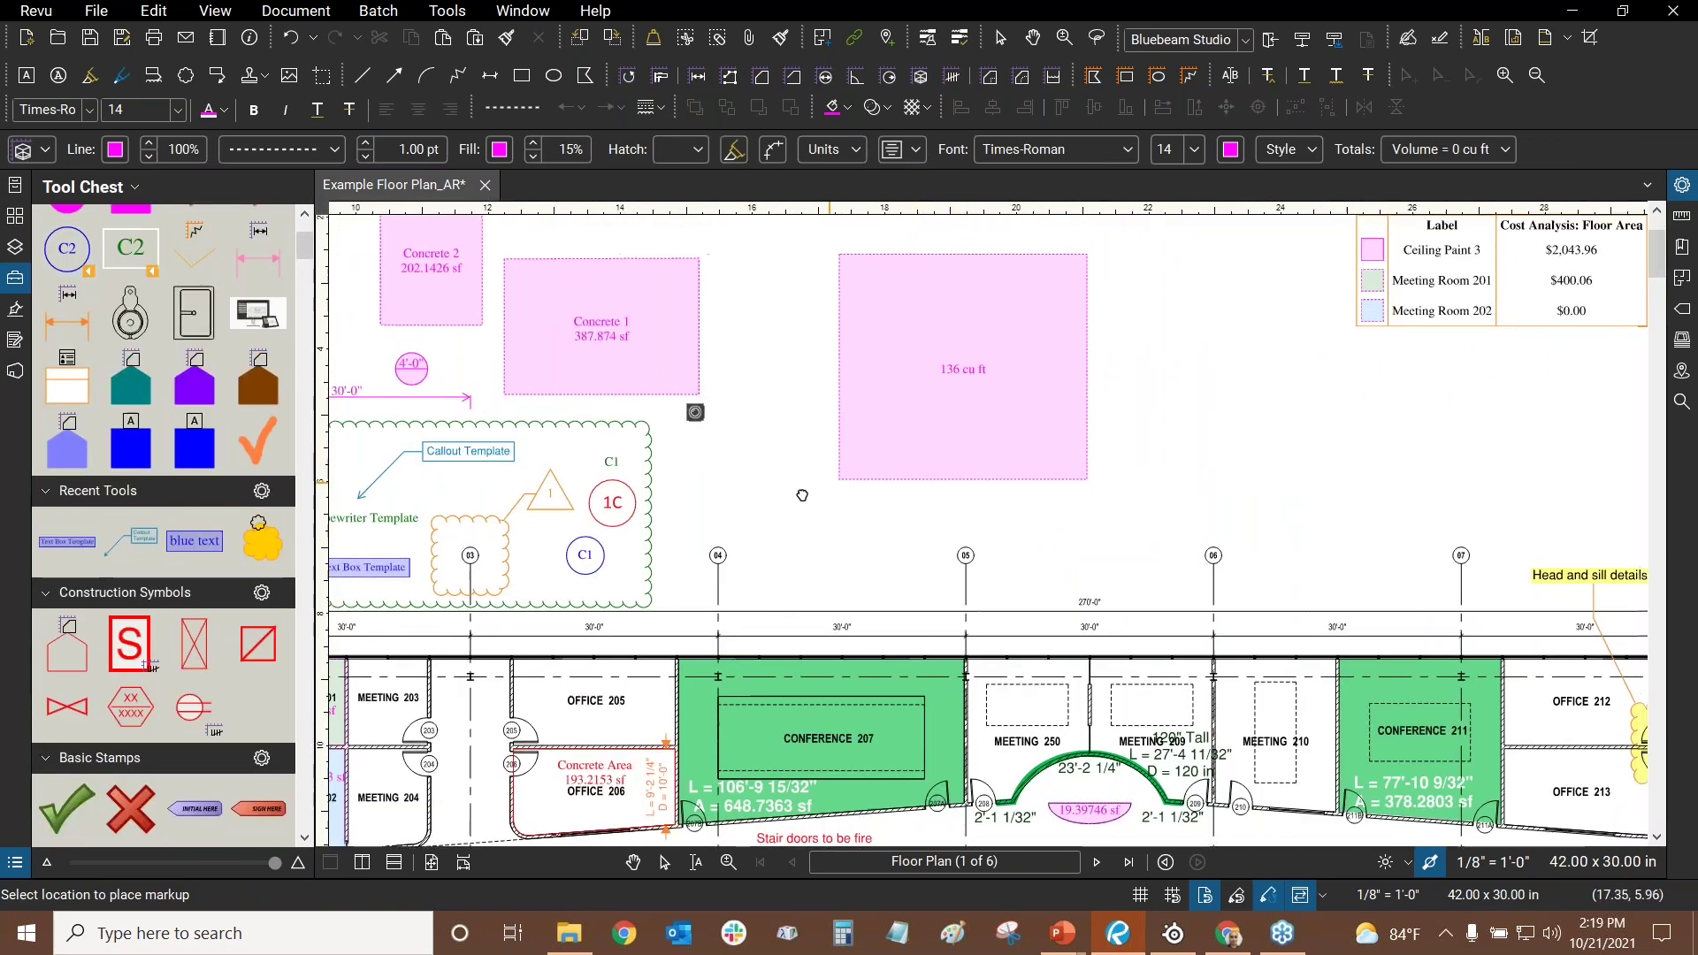
scroll(802, 496, up, 2)
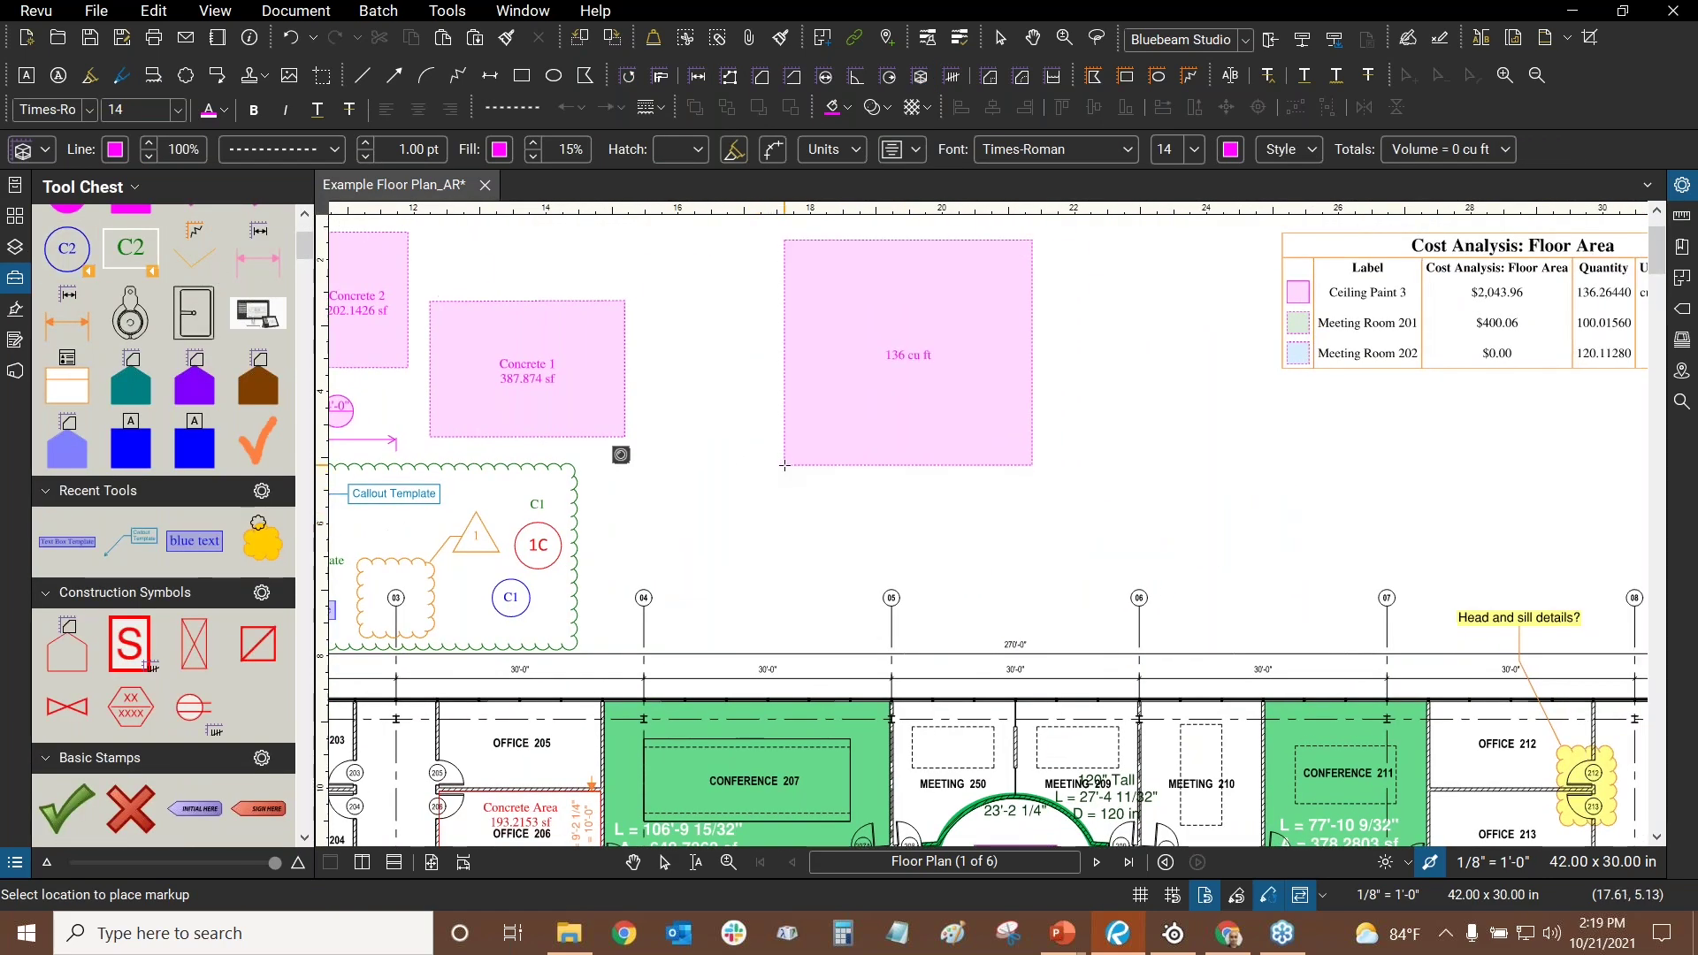
- Place copies of the 136 cu ft volume and complete the 46.7305 cu ft volume rectangle
drag(774, 569, 673, 570)
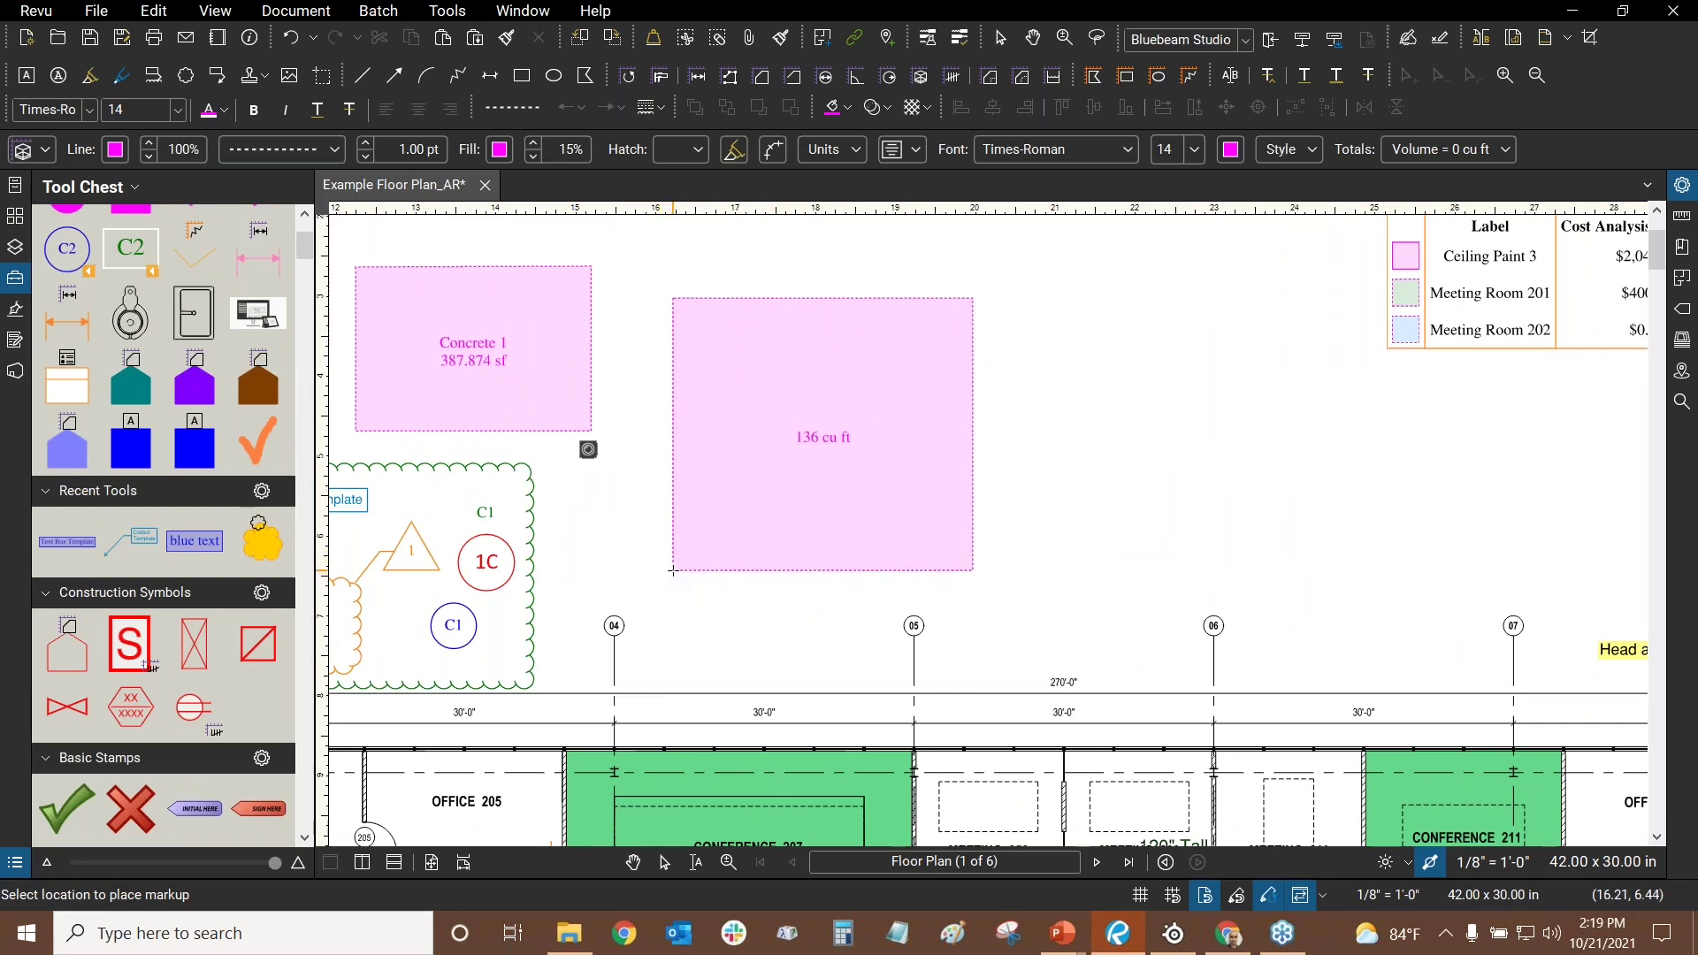
click(666, 567)
click(1055, 539)
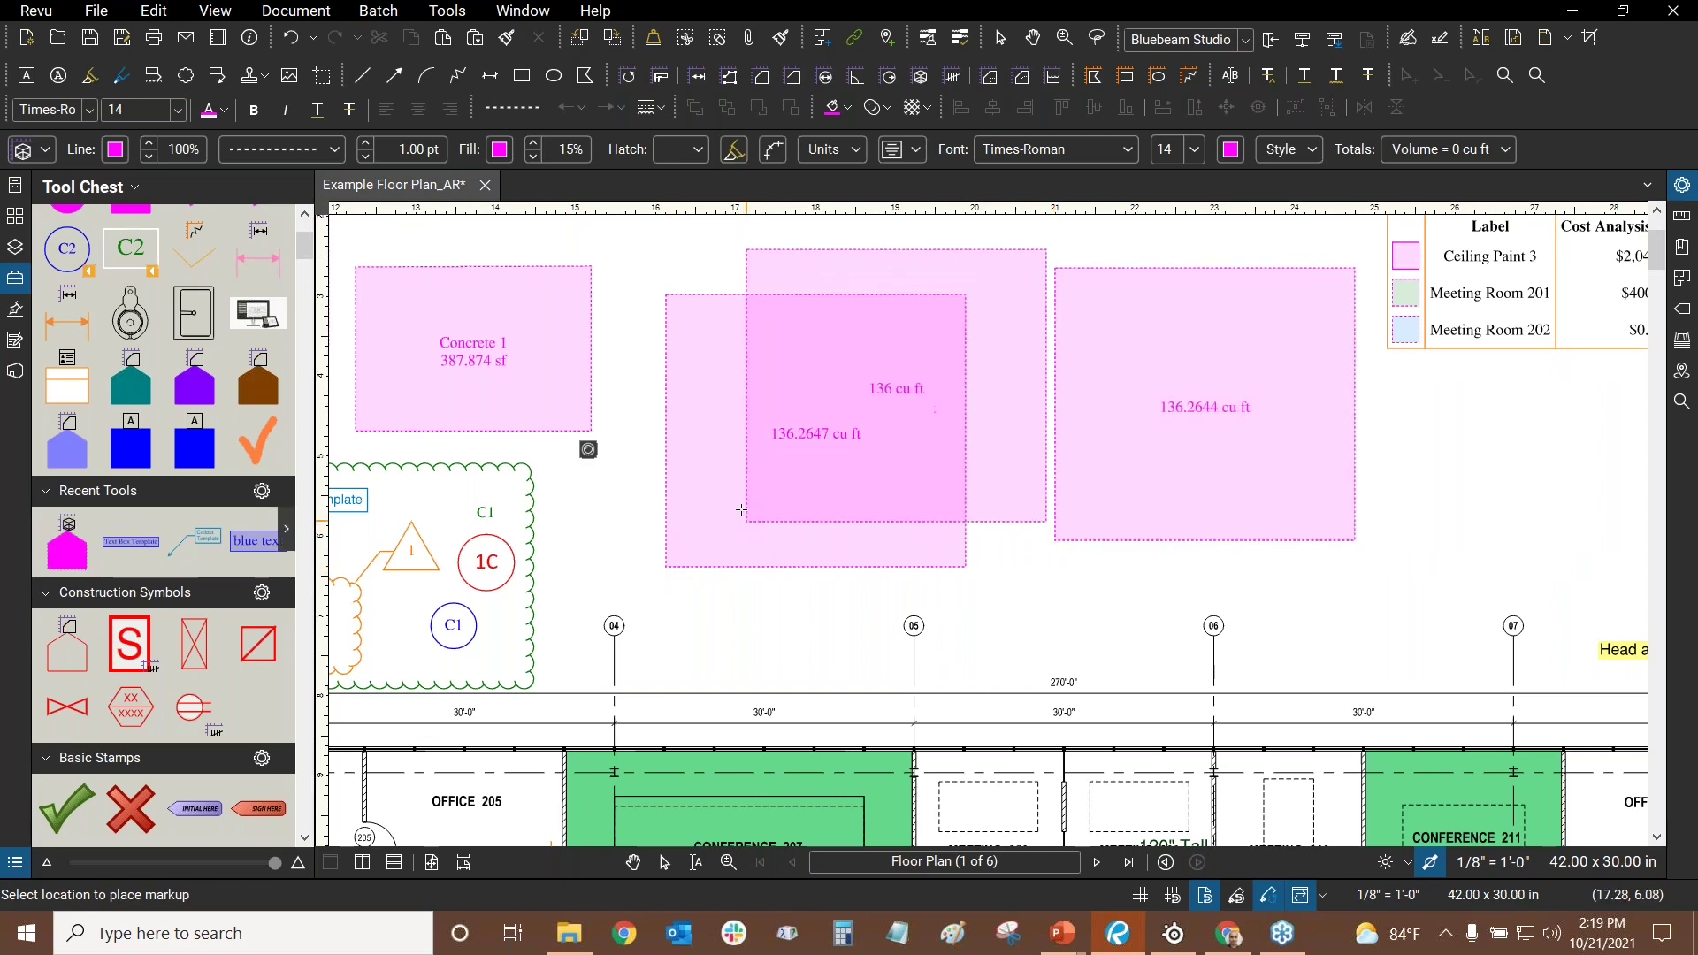
scroll(141, 327, up, 3)
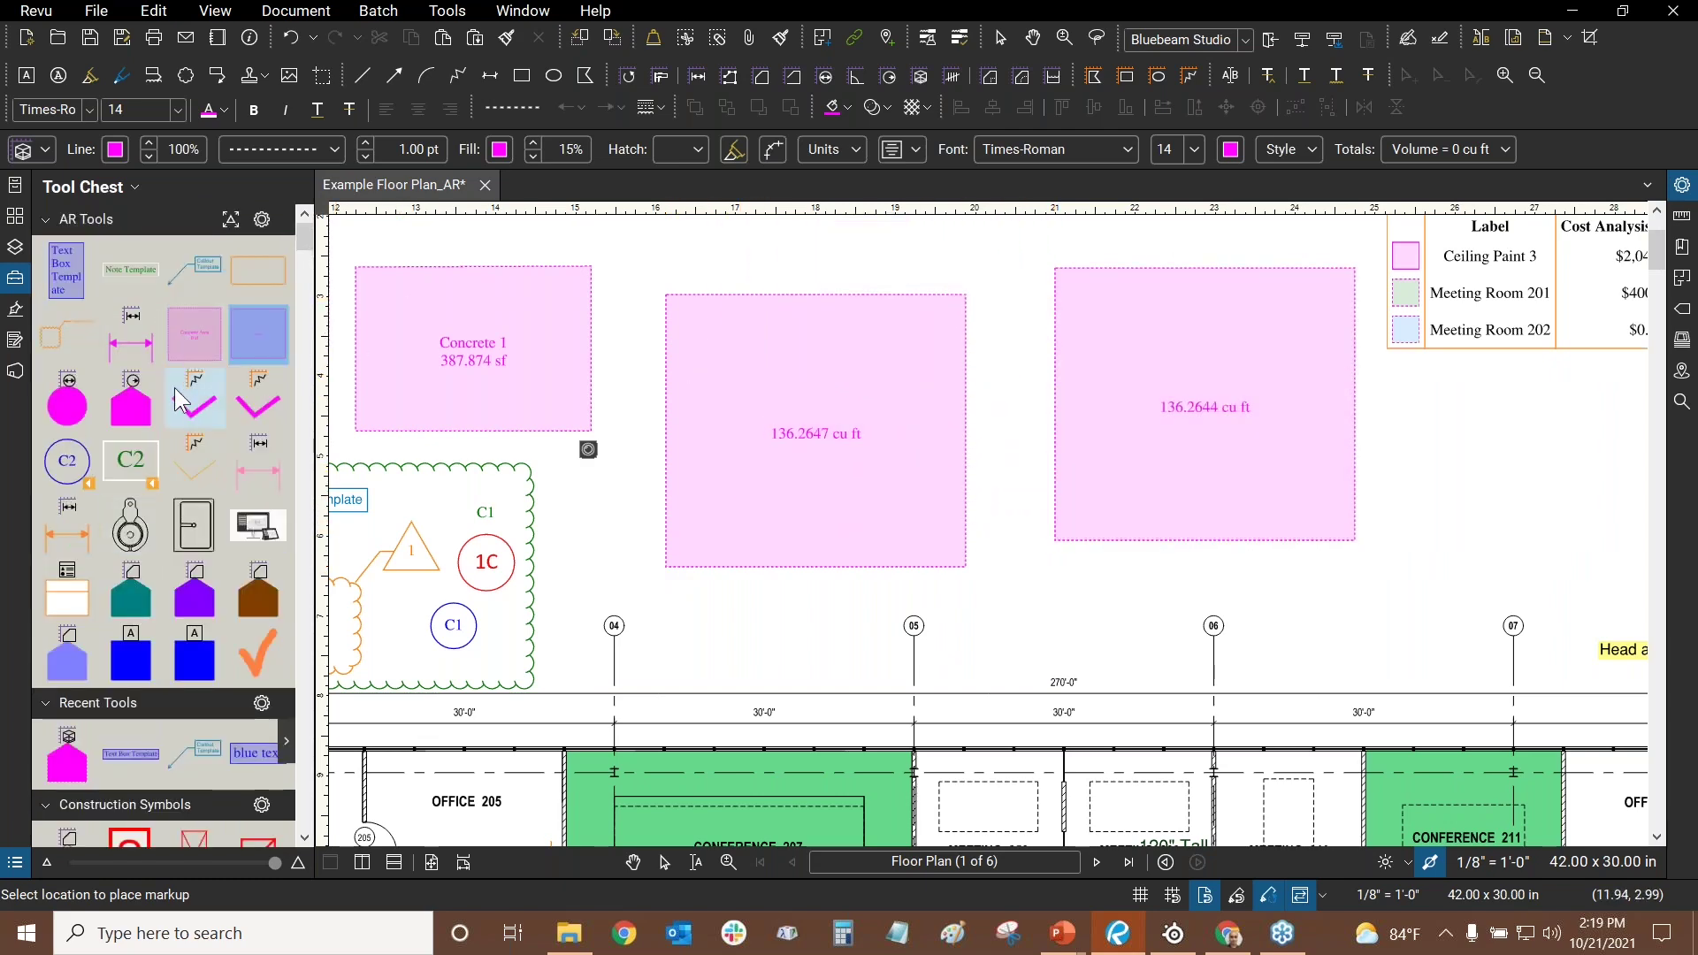
click(272, 341)
scroll(1186, 538, right, 5)
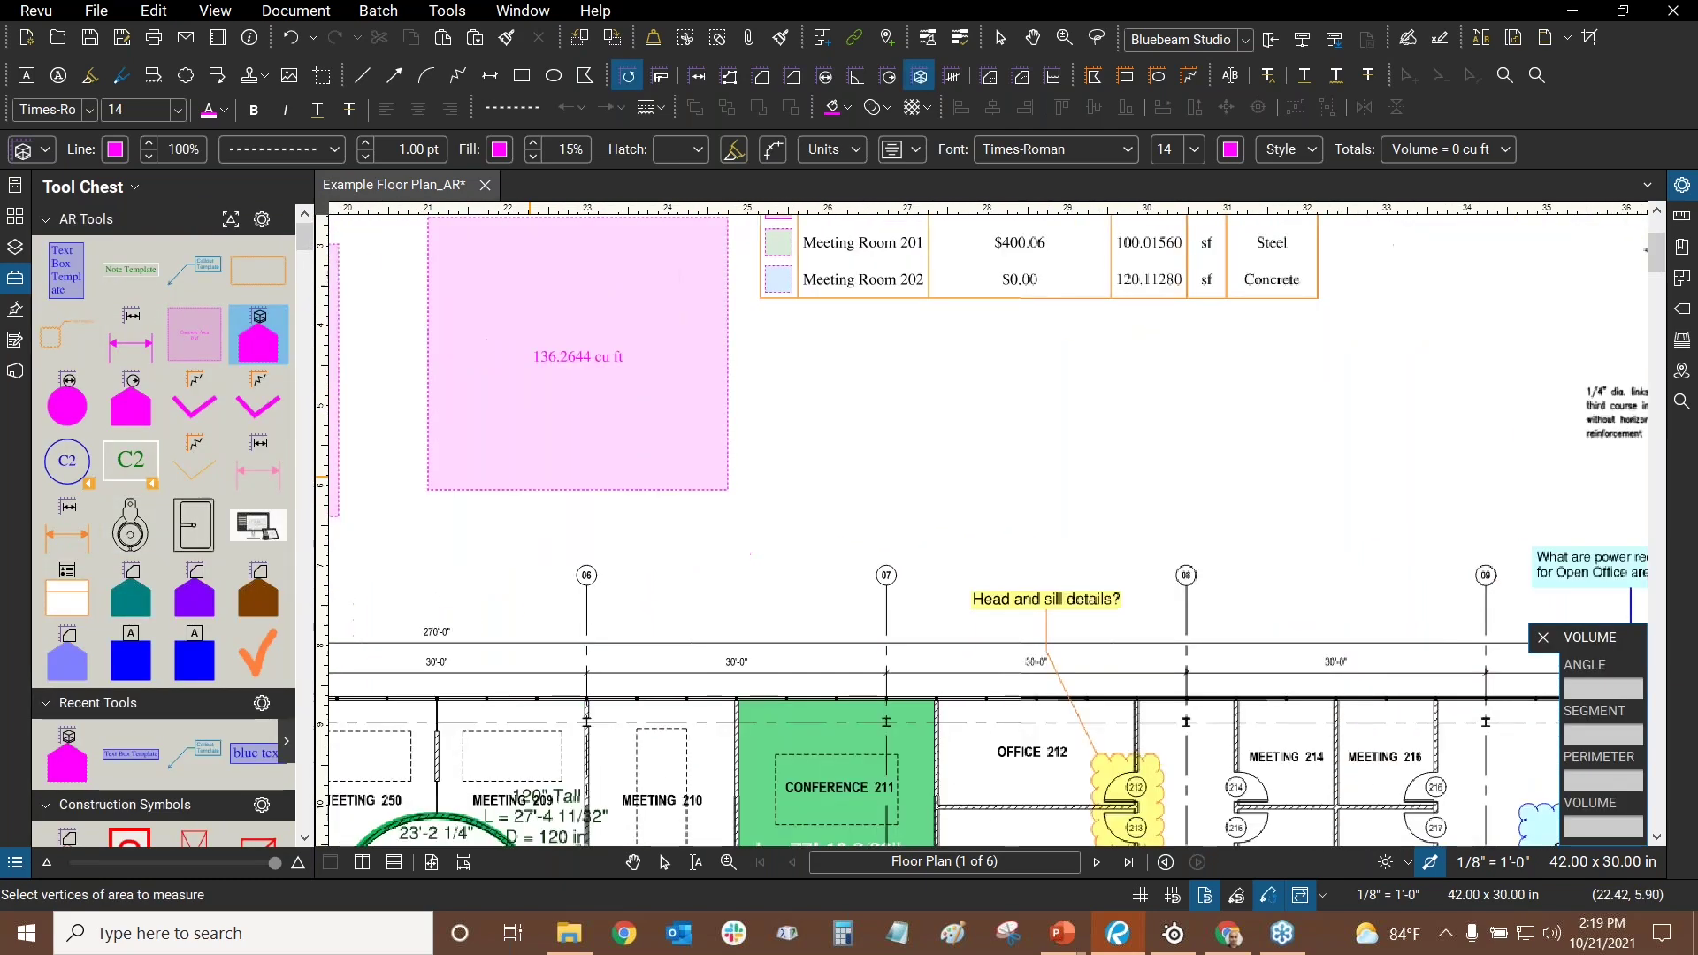
click(1032, 485)
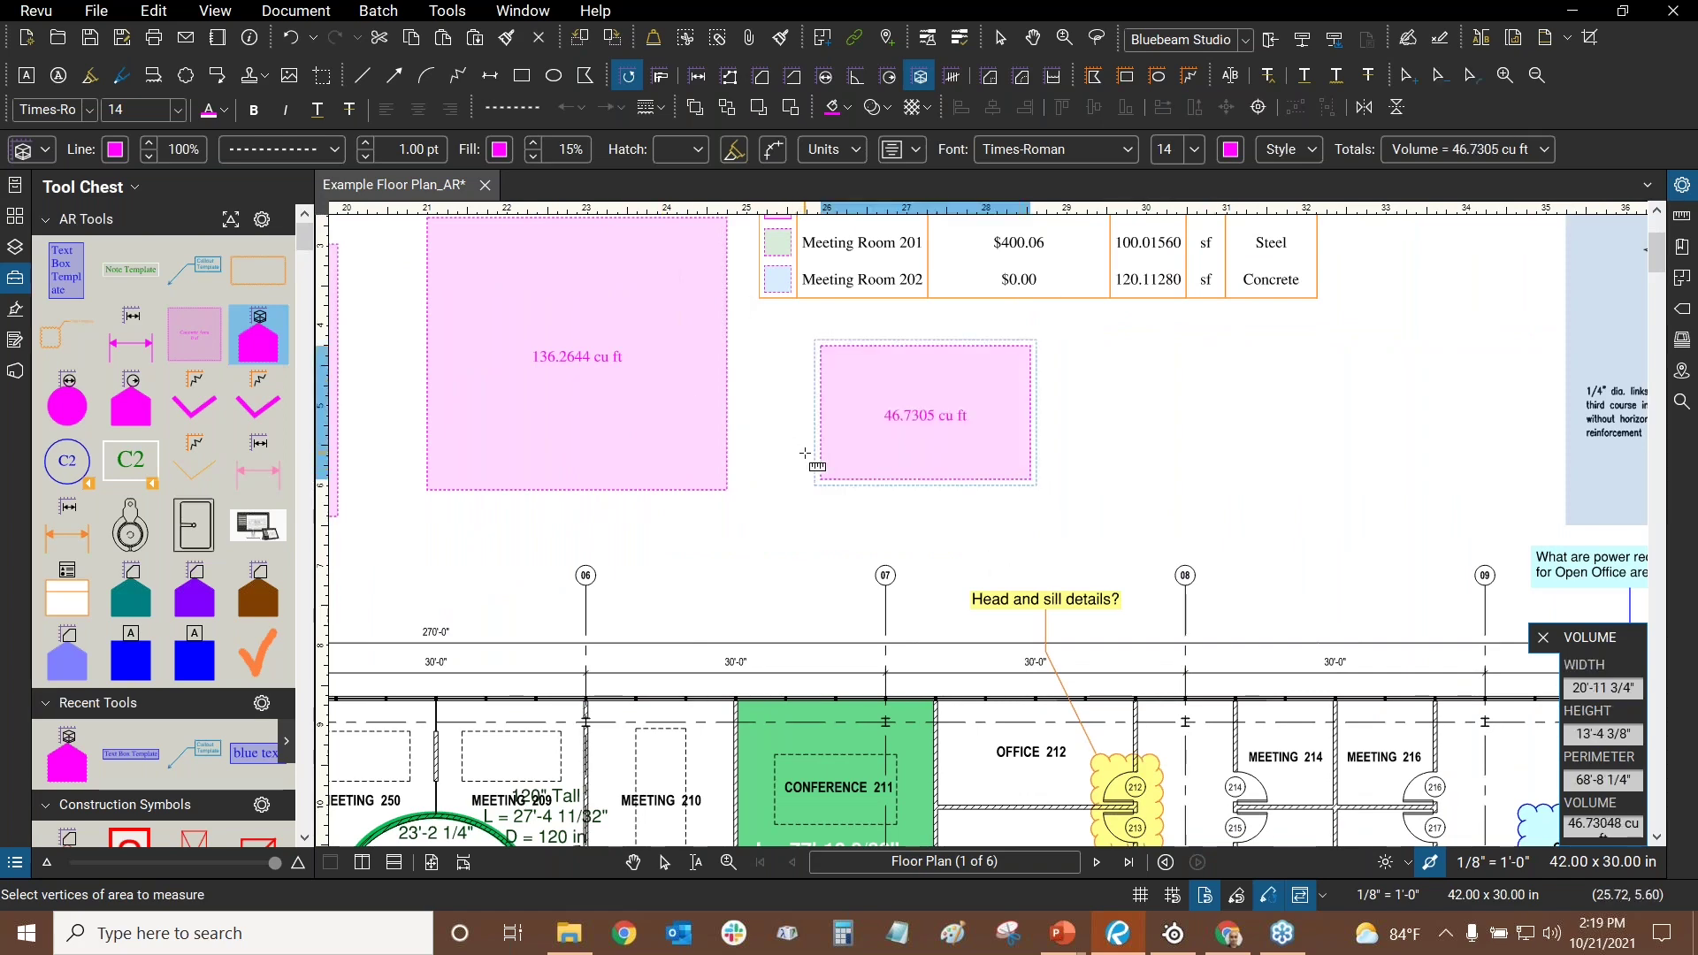
drag(808, 459, 1140, 565)
key(Escape)
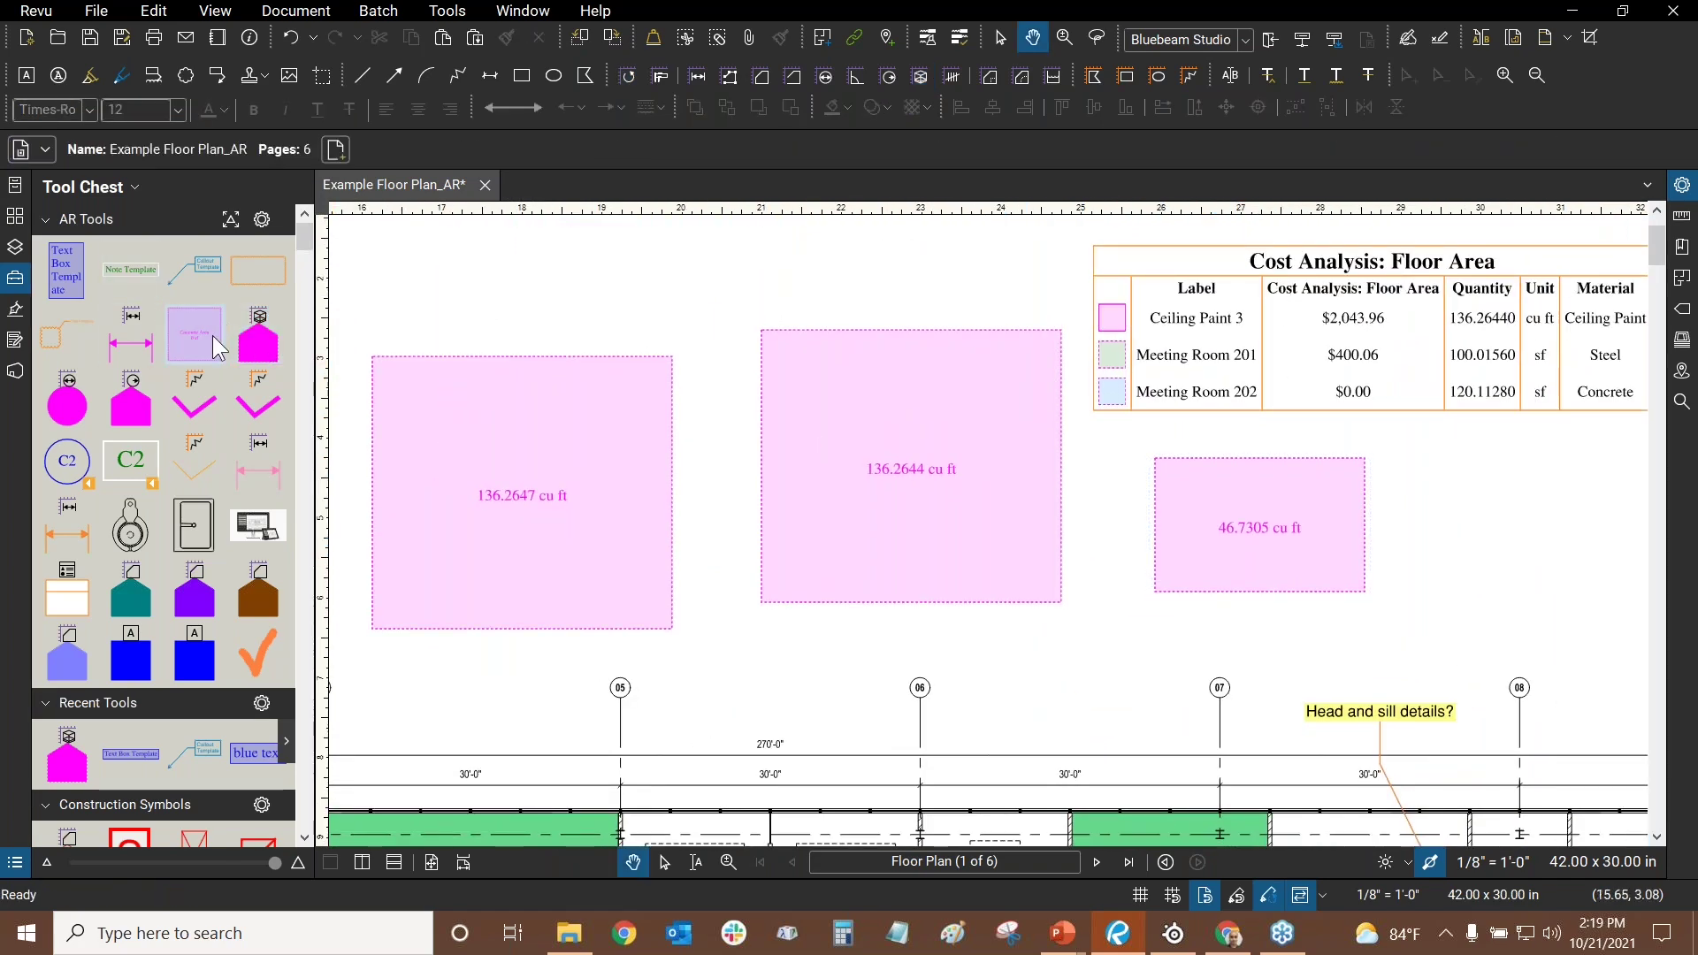
- Try the saved area, length, callout, note and text box templates; move the cloud template to the top row
click(212, 336)
click(146, 338)
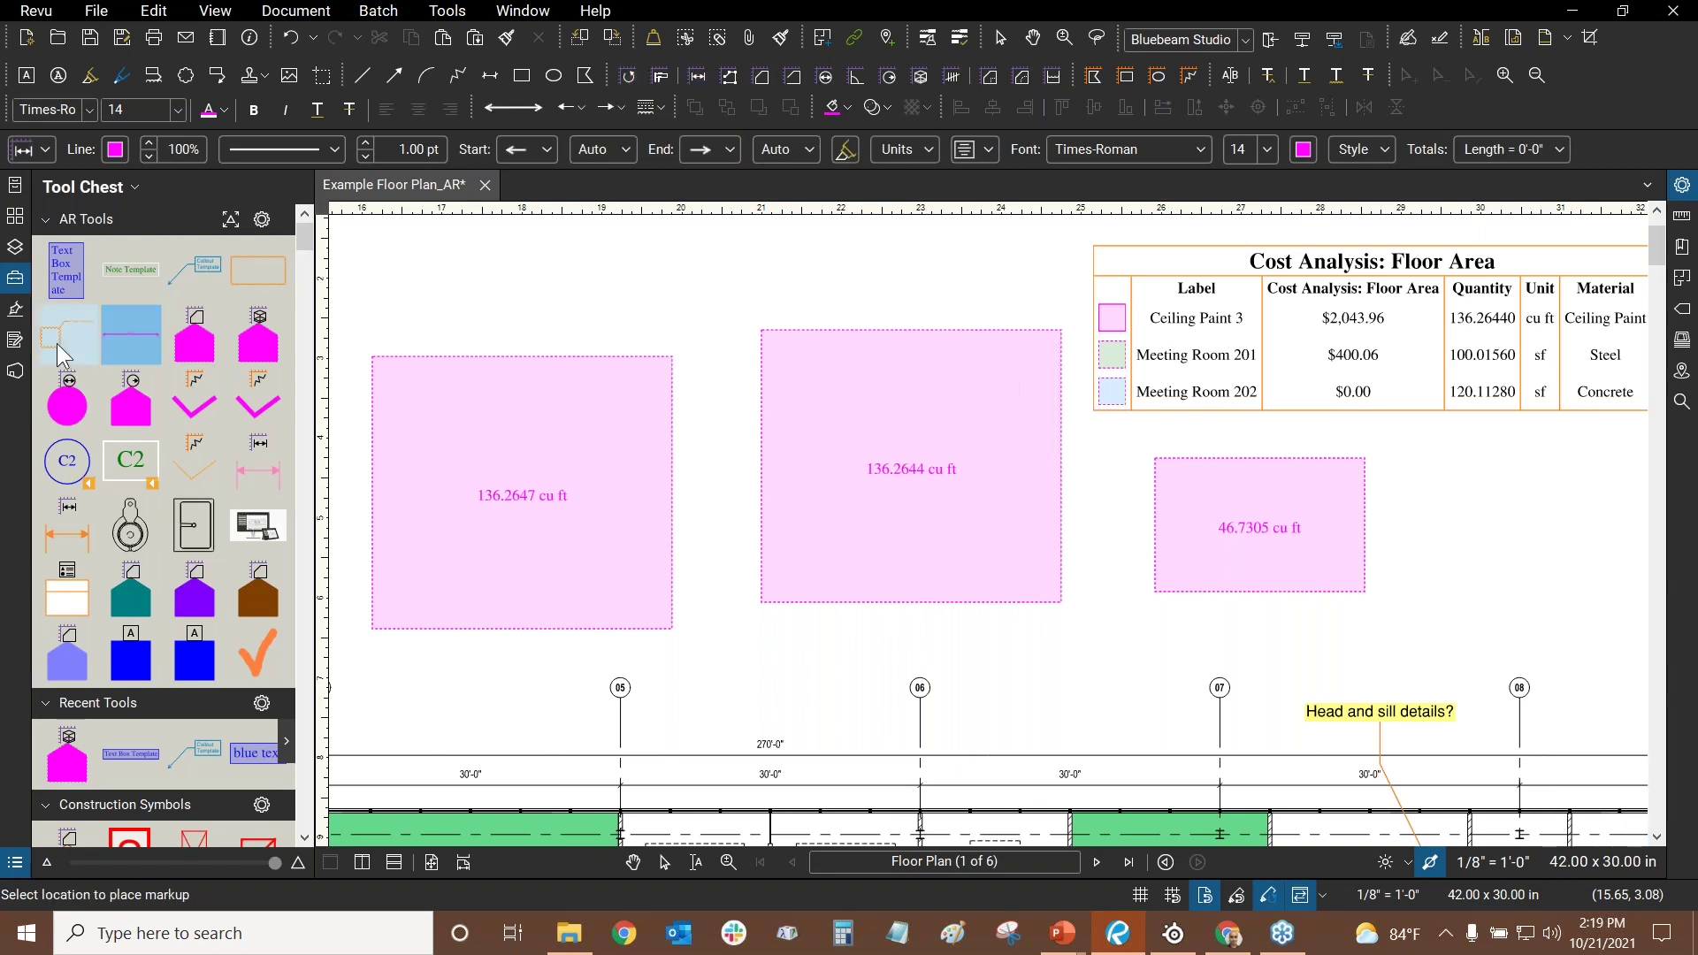
drag(56, 343, 258, 278)
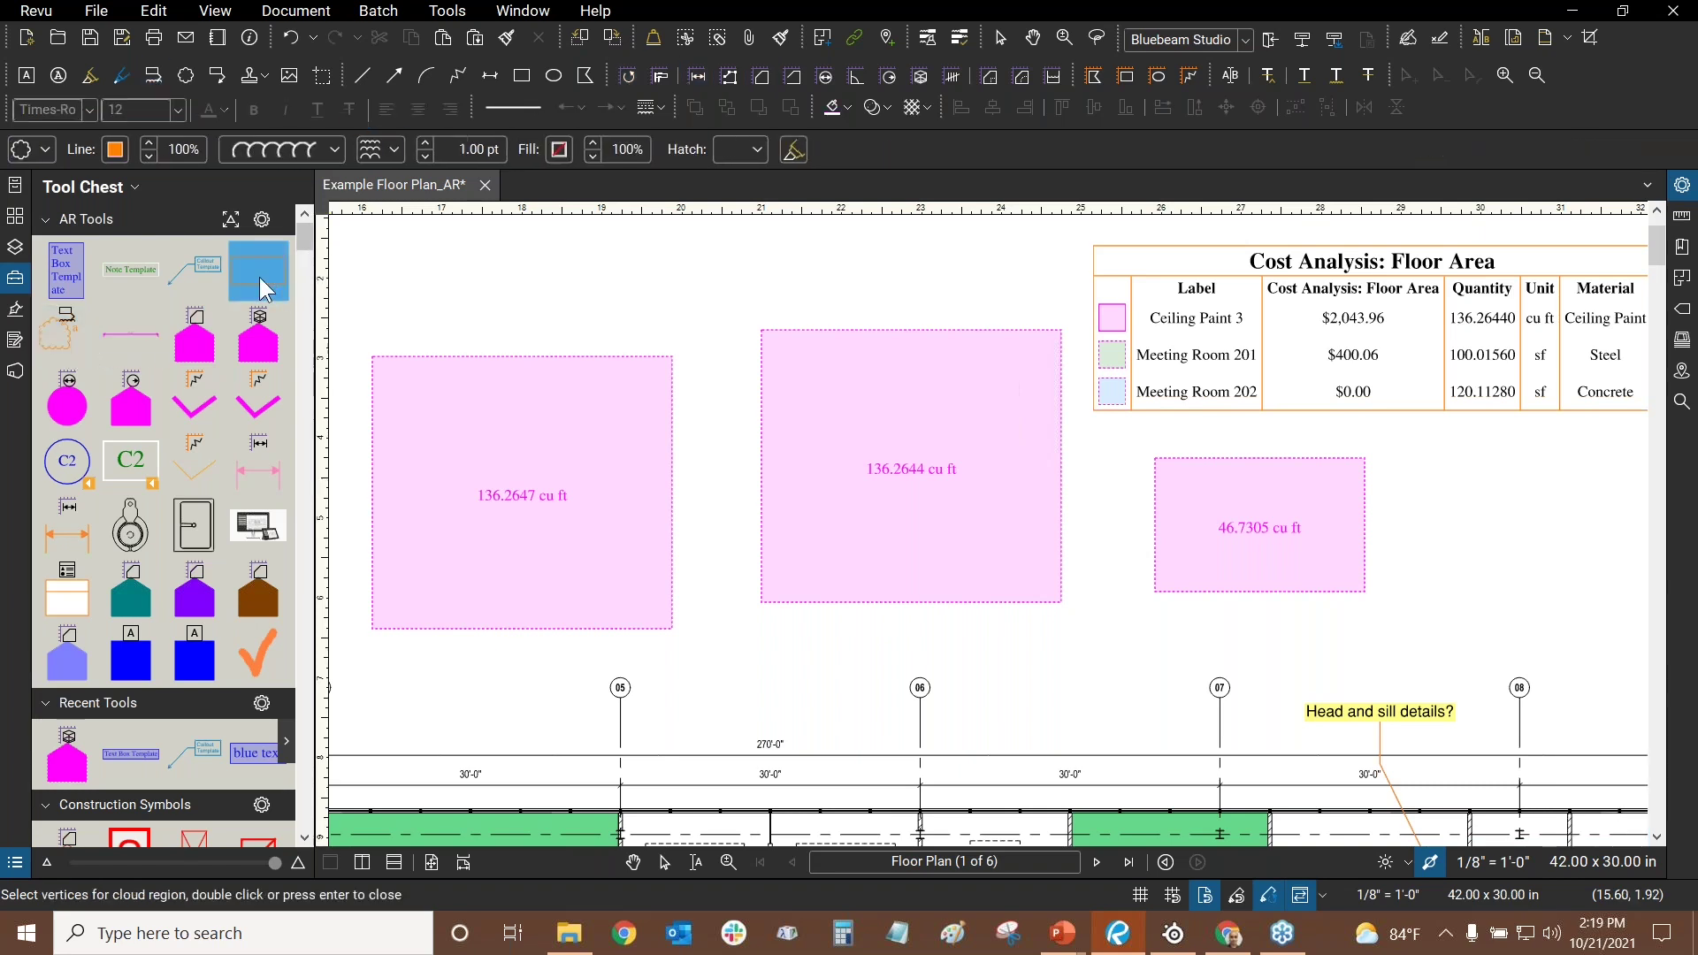
click(197, 278)
click(113, 278)
click(55, 285)
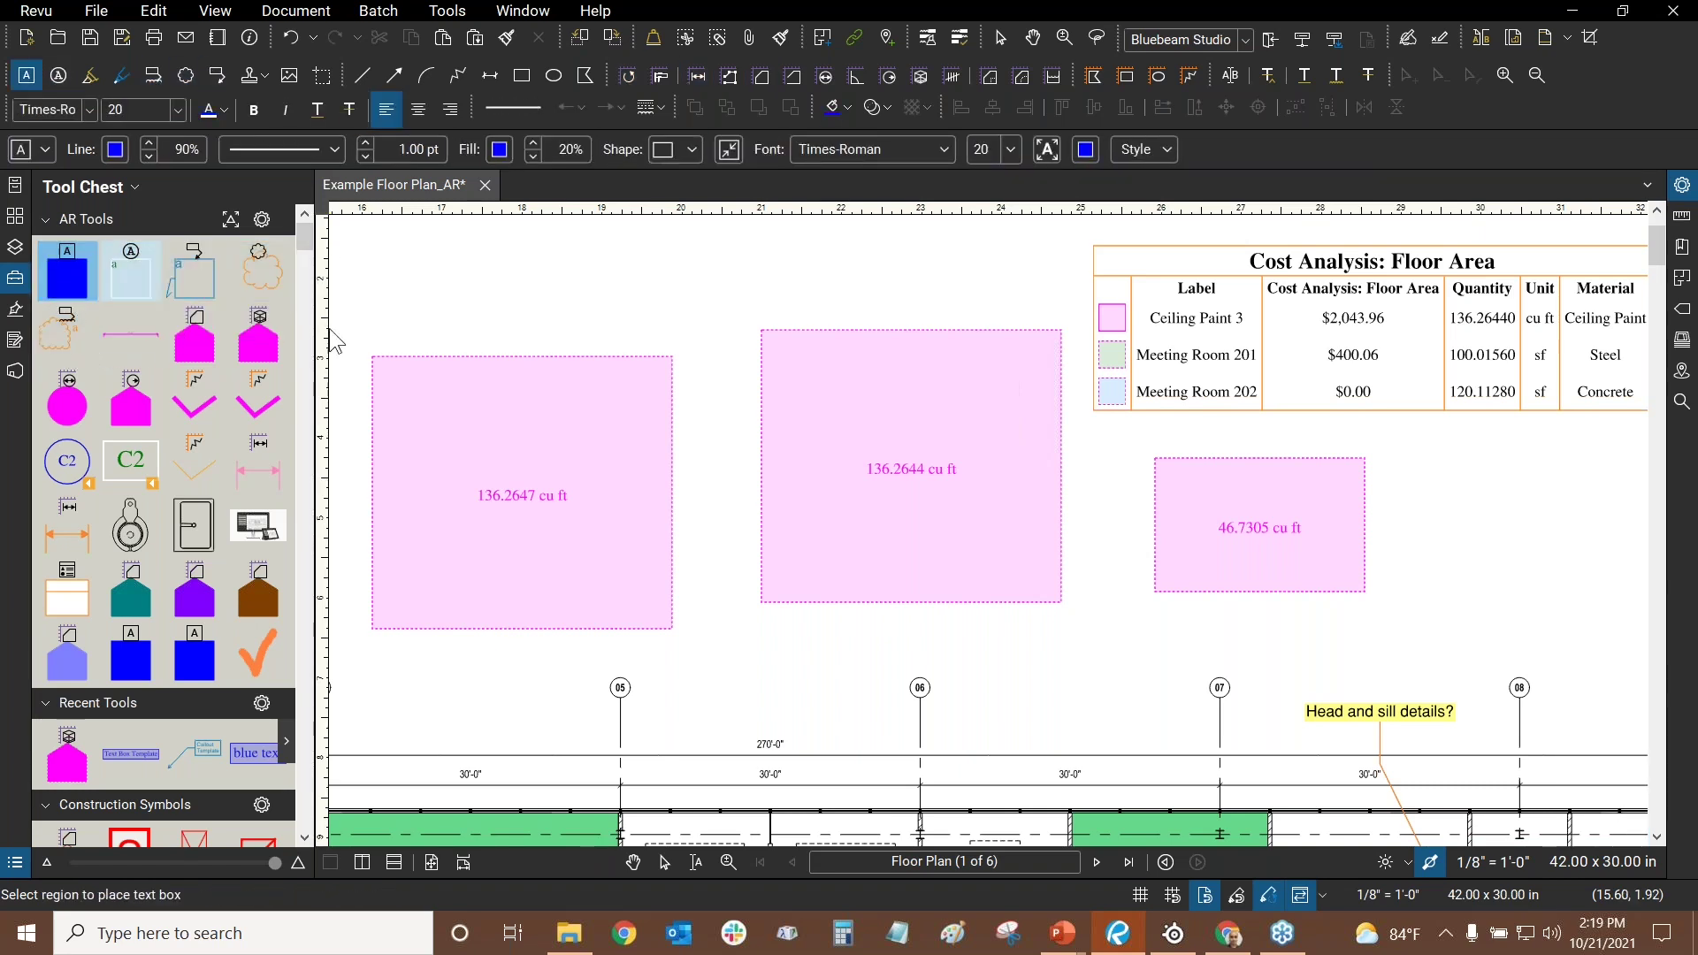
key(Escape)
- Delete the 136.2644 and 136.2647 cu ft volume boxes from the floor plan
click(1168, 539)
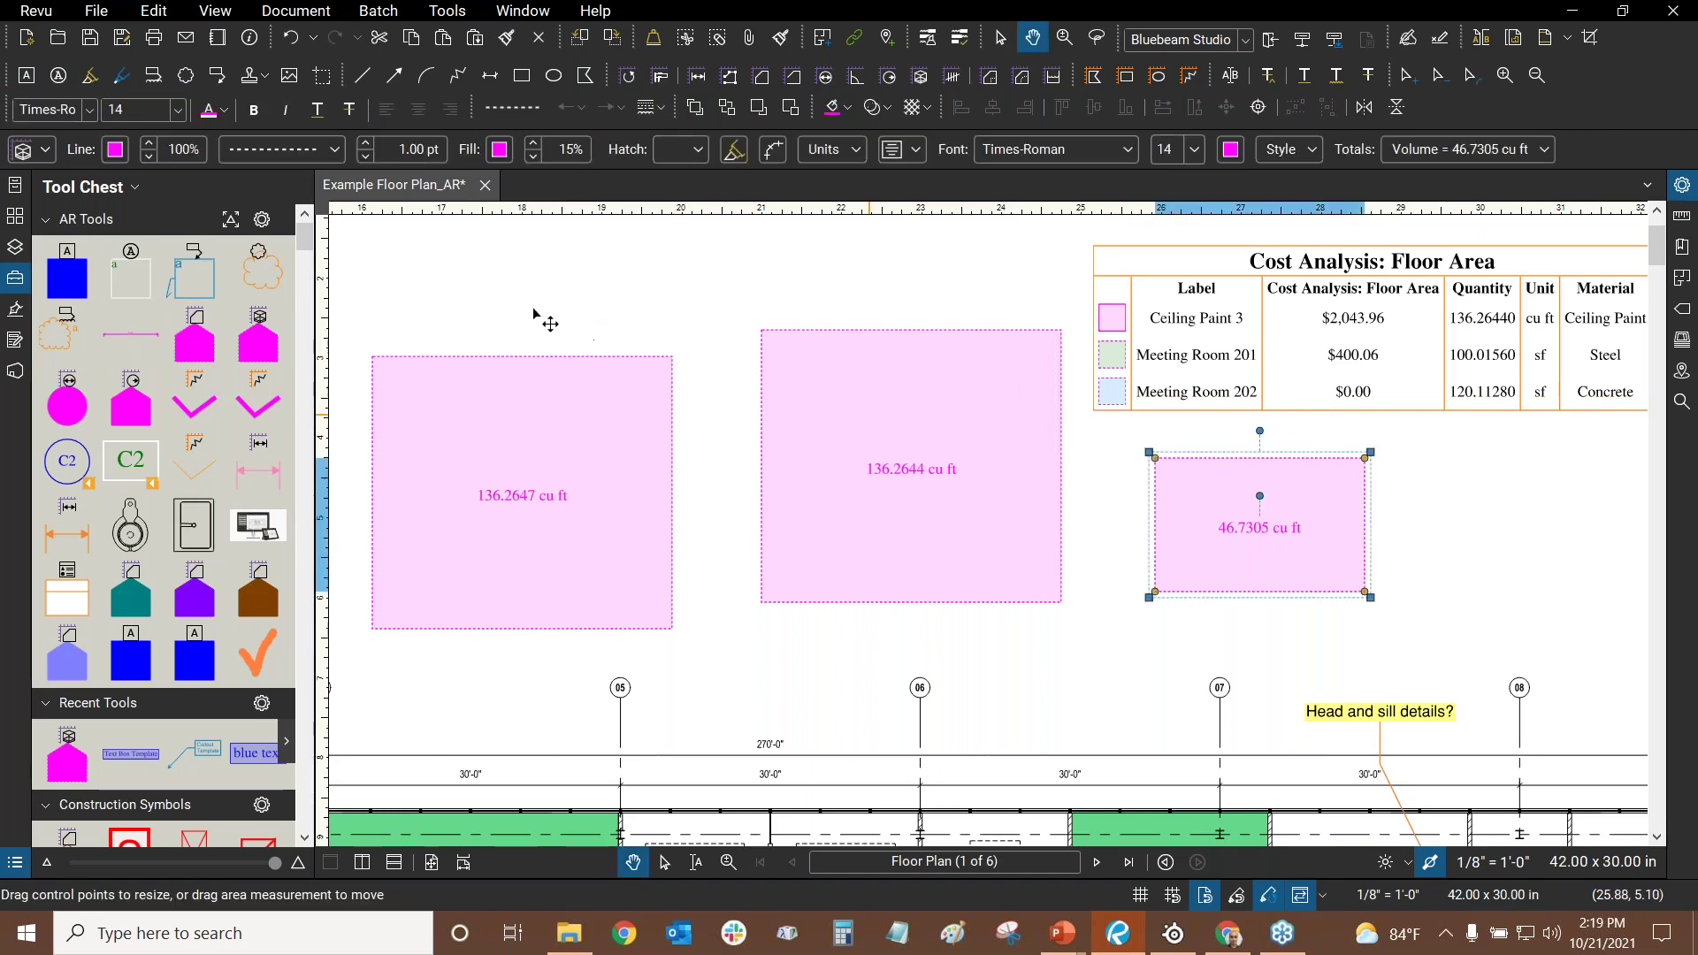
drag(533, 315, 1053, 442)
click(1433, 619)
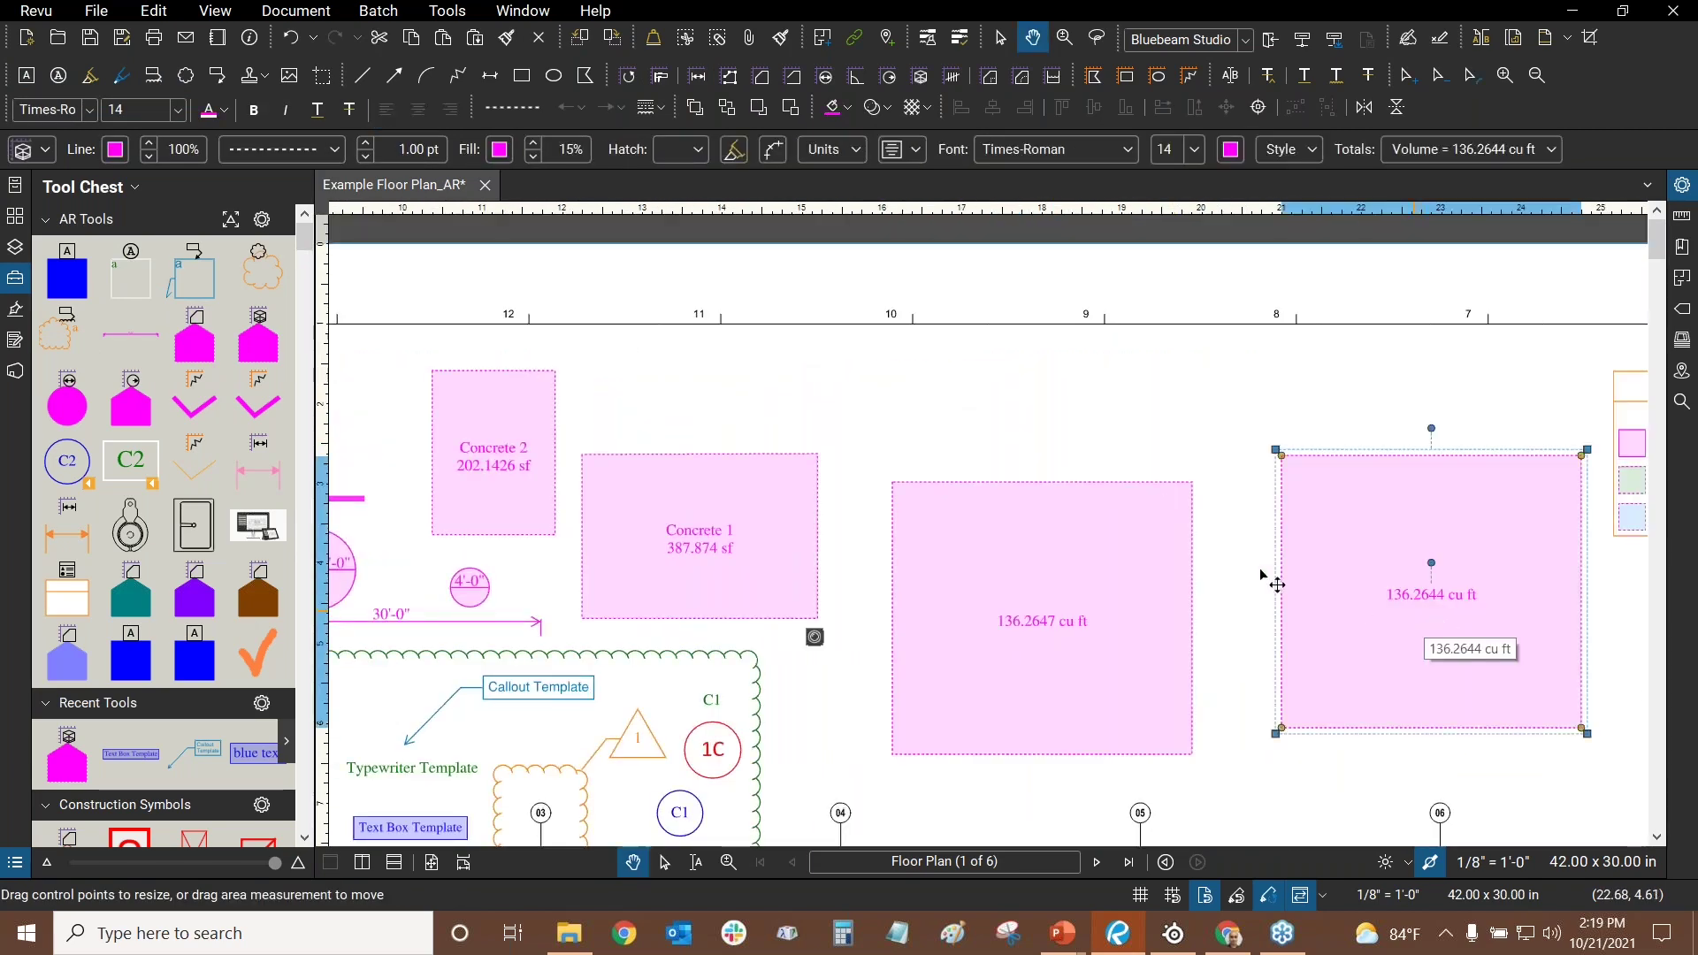
key(Delete)
click(1001, 595)
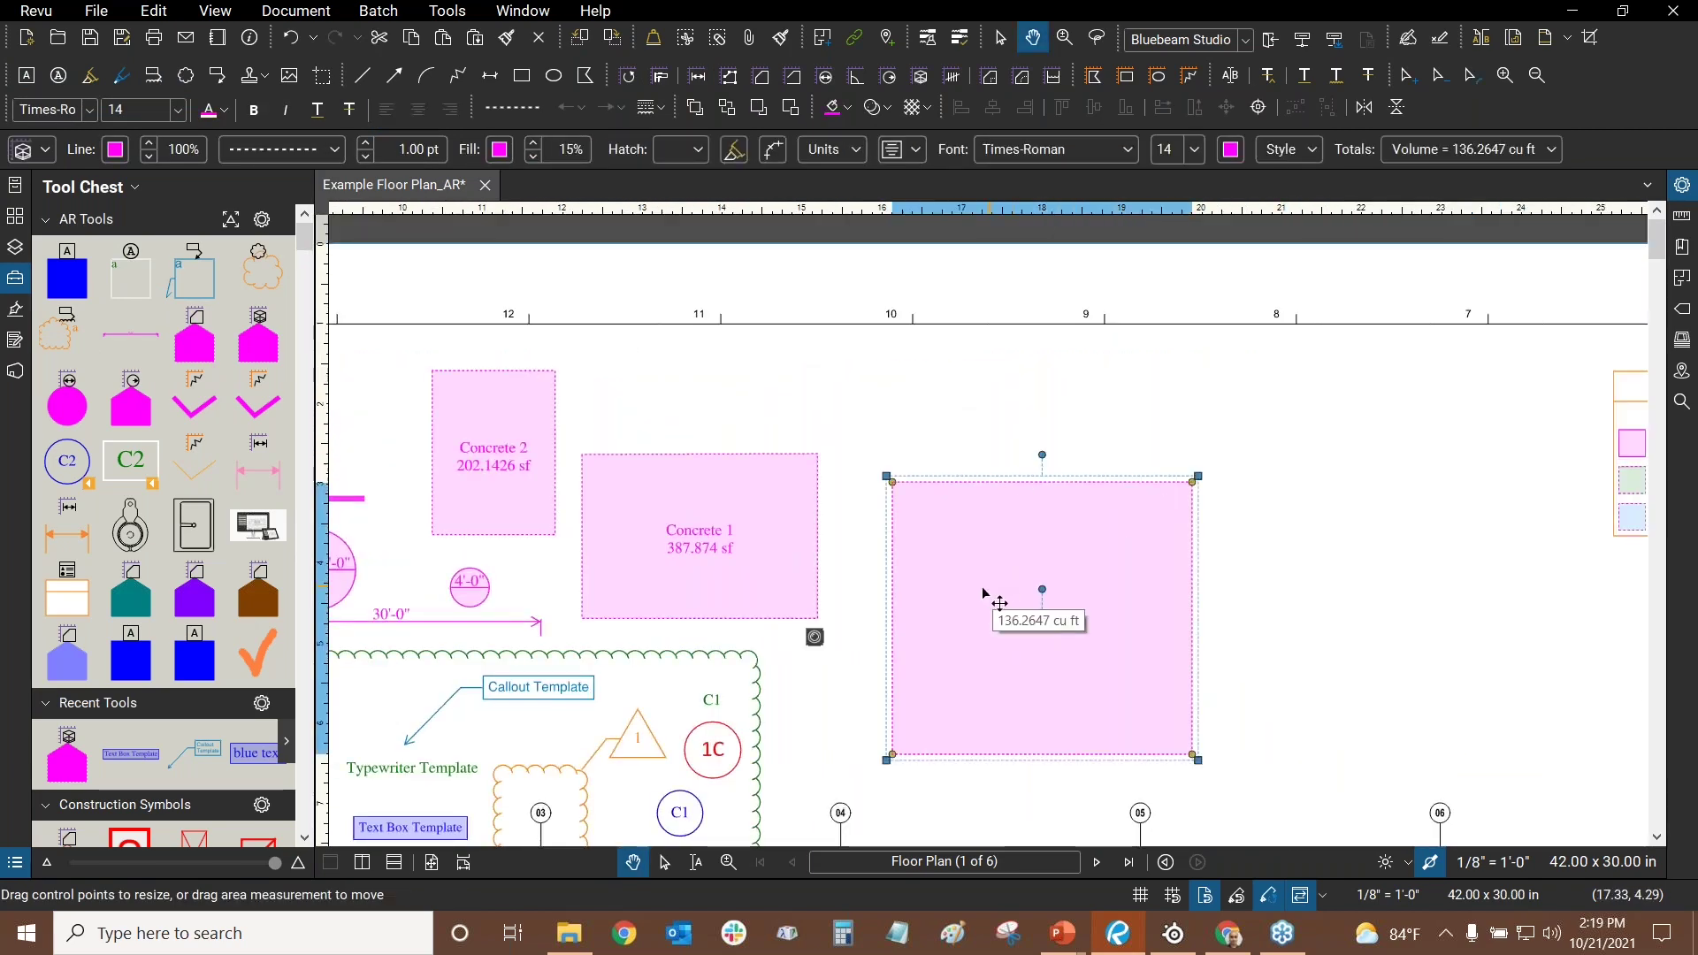
key(Delete)
drag(983, 593, 1514, 509)
drag(652, 495, 801, 376)
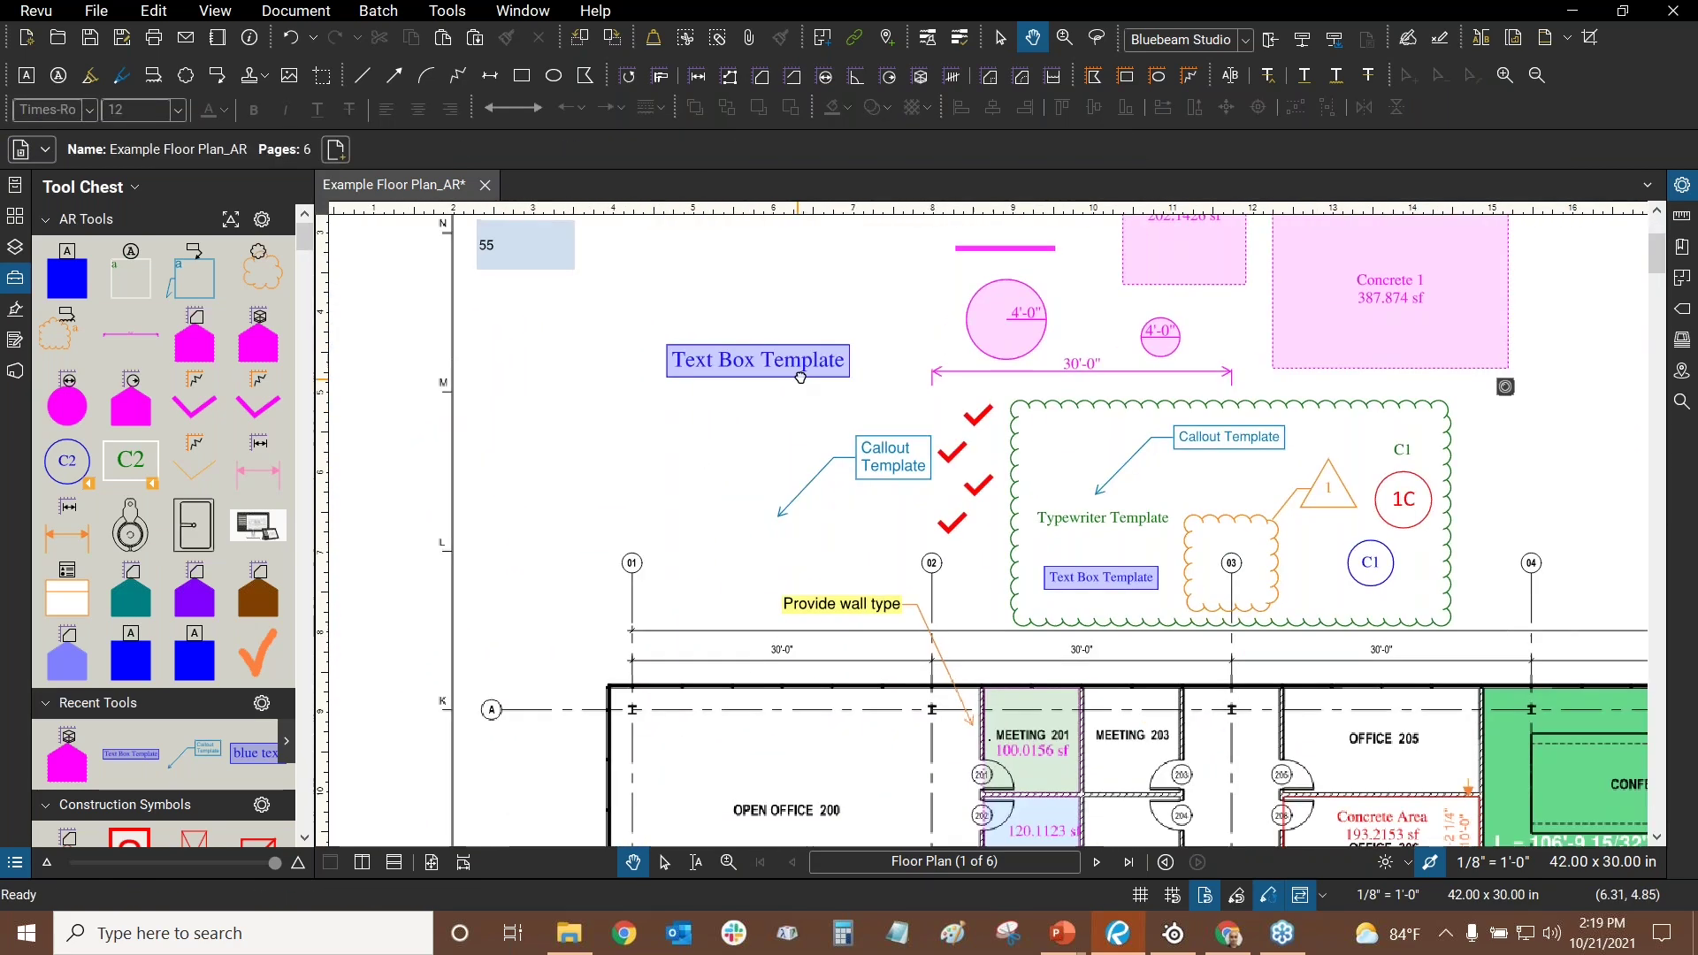
- Delete the loose Callout Template sample above the floor plan
click(800, 375)
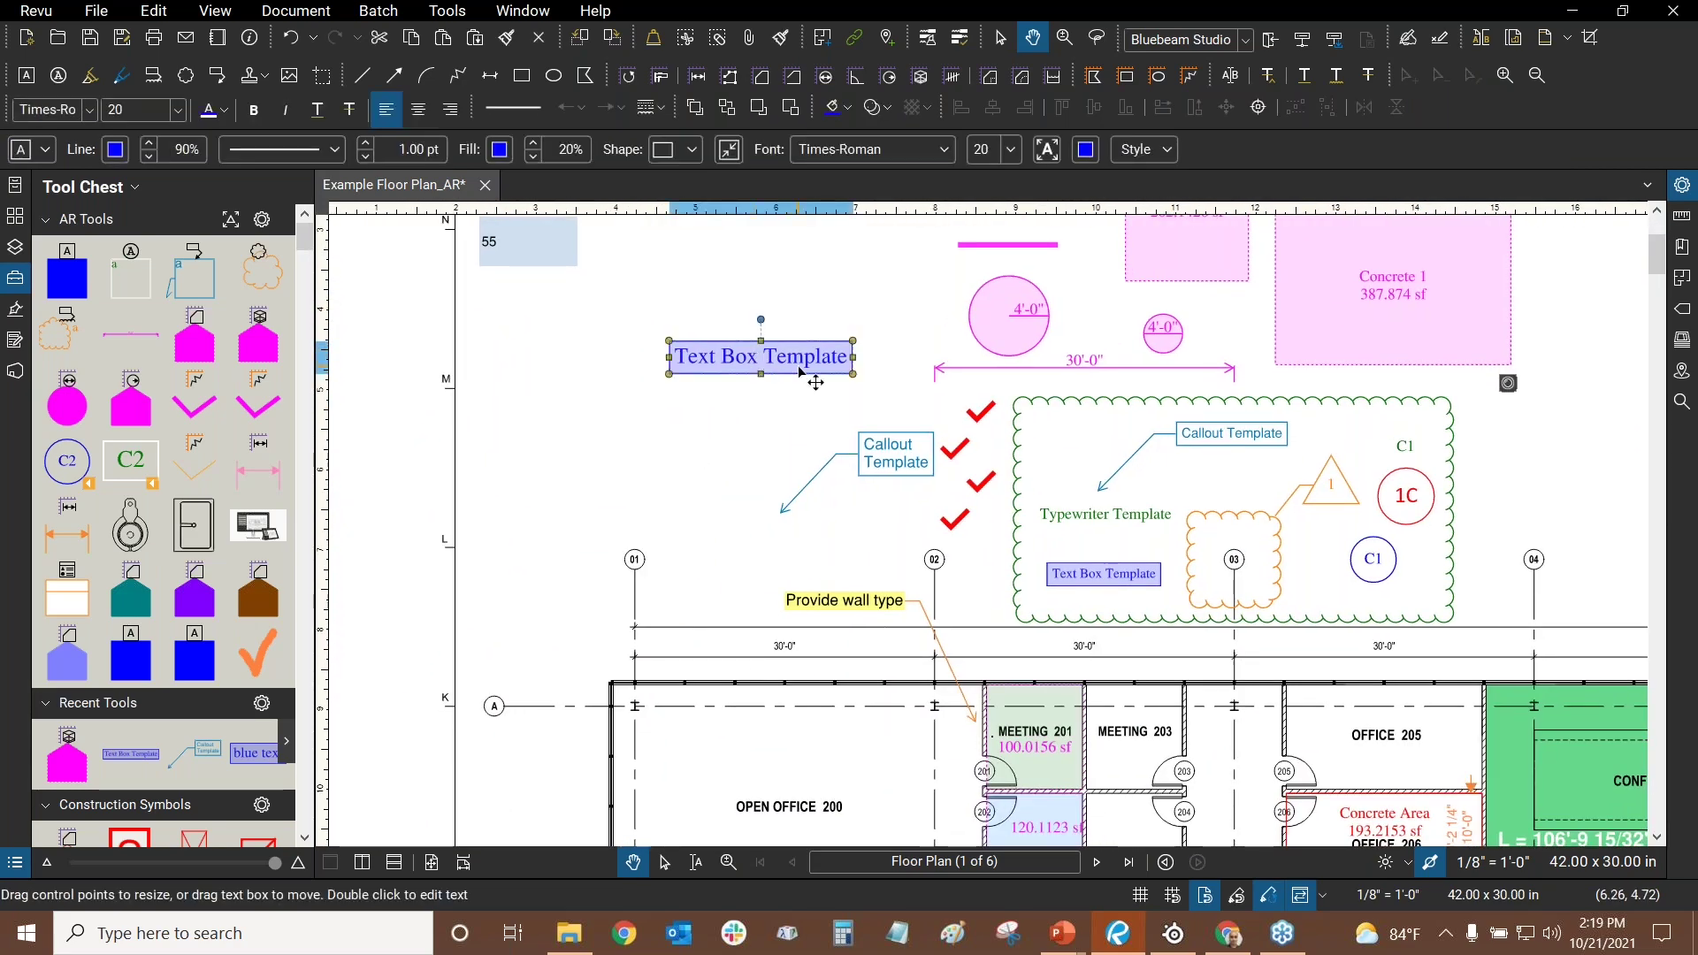
click(897, 475)
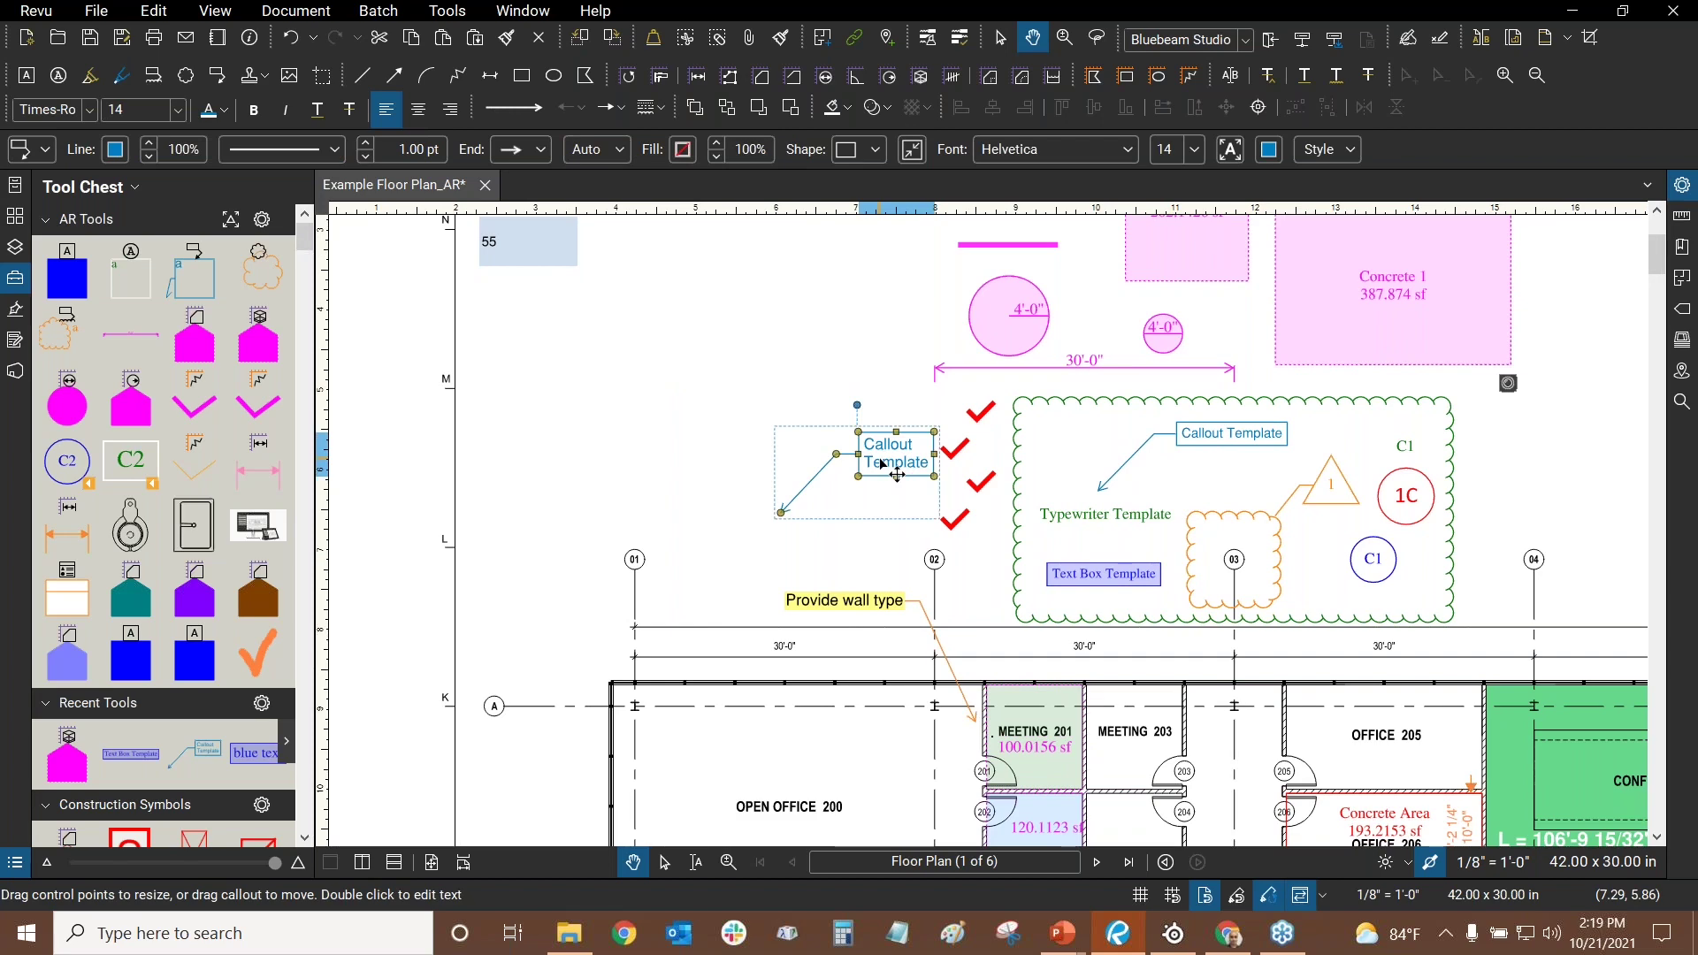
key(Delete)
drag(733, 406, 598, 542)
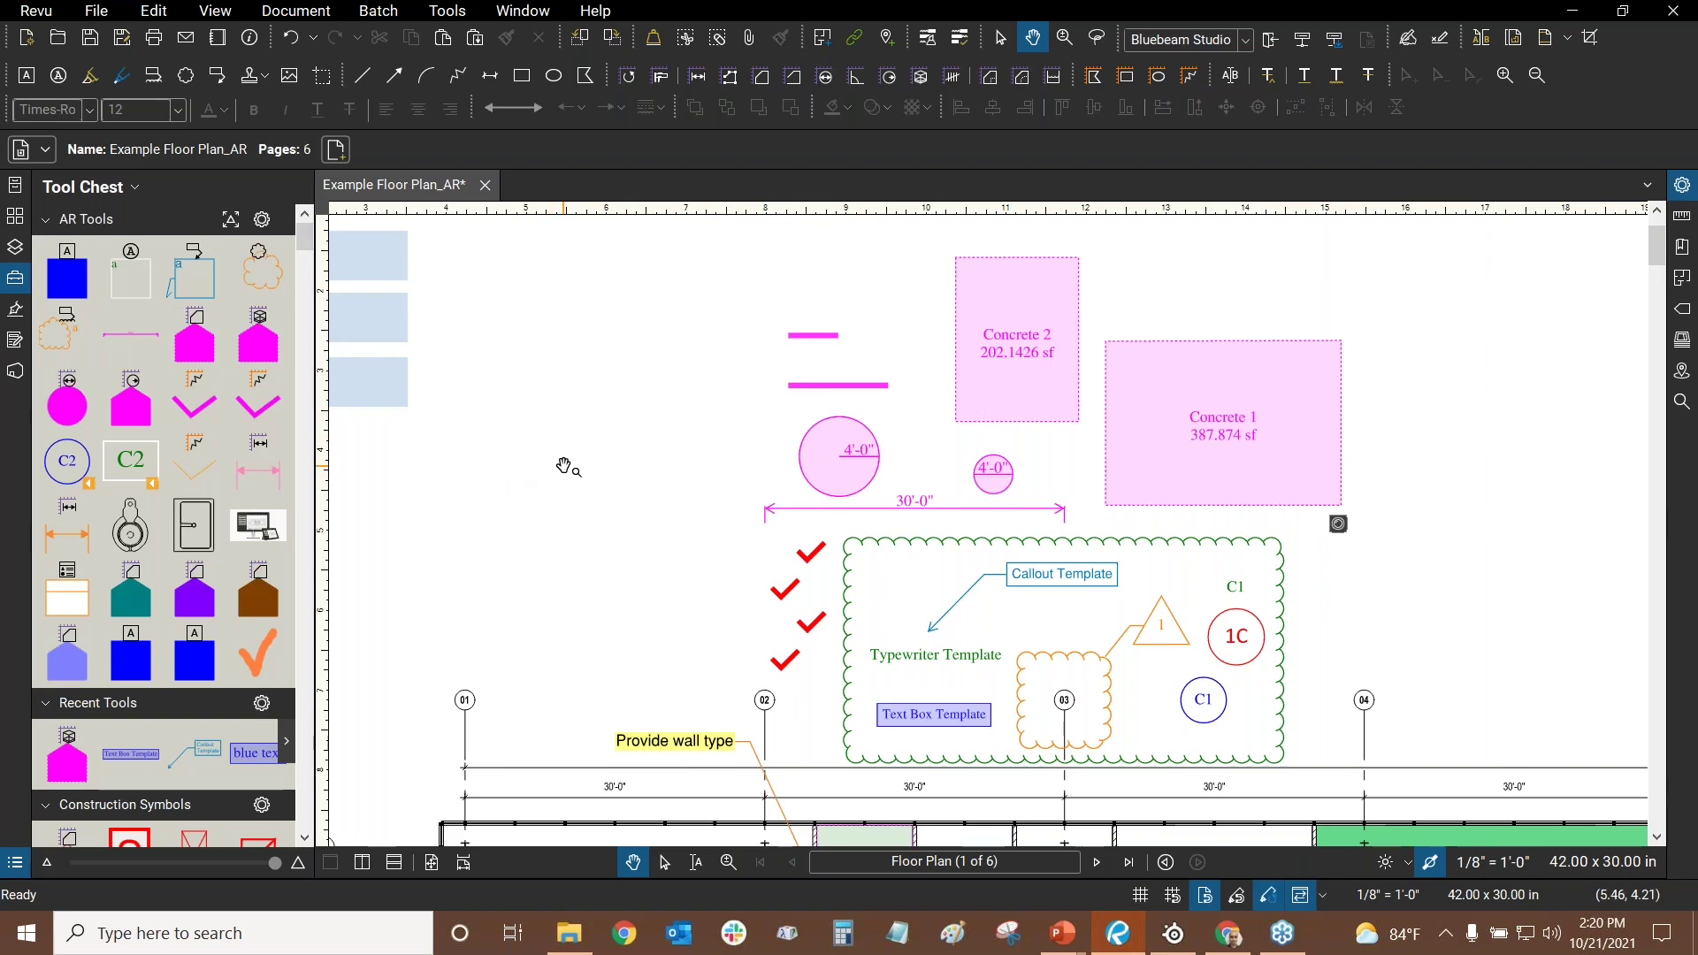
- Switch from the webinar slide show back to Revu, then to the Revu Custom Libraries page in Chrome
key(alt+Tab)
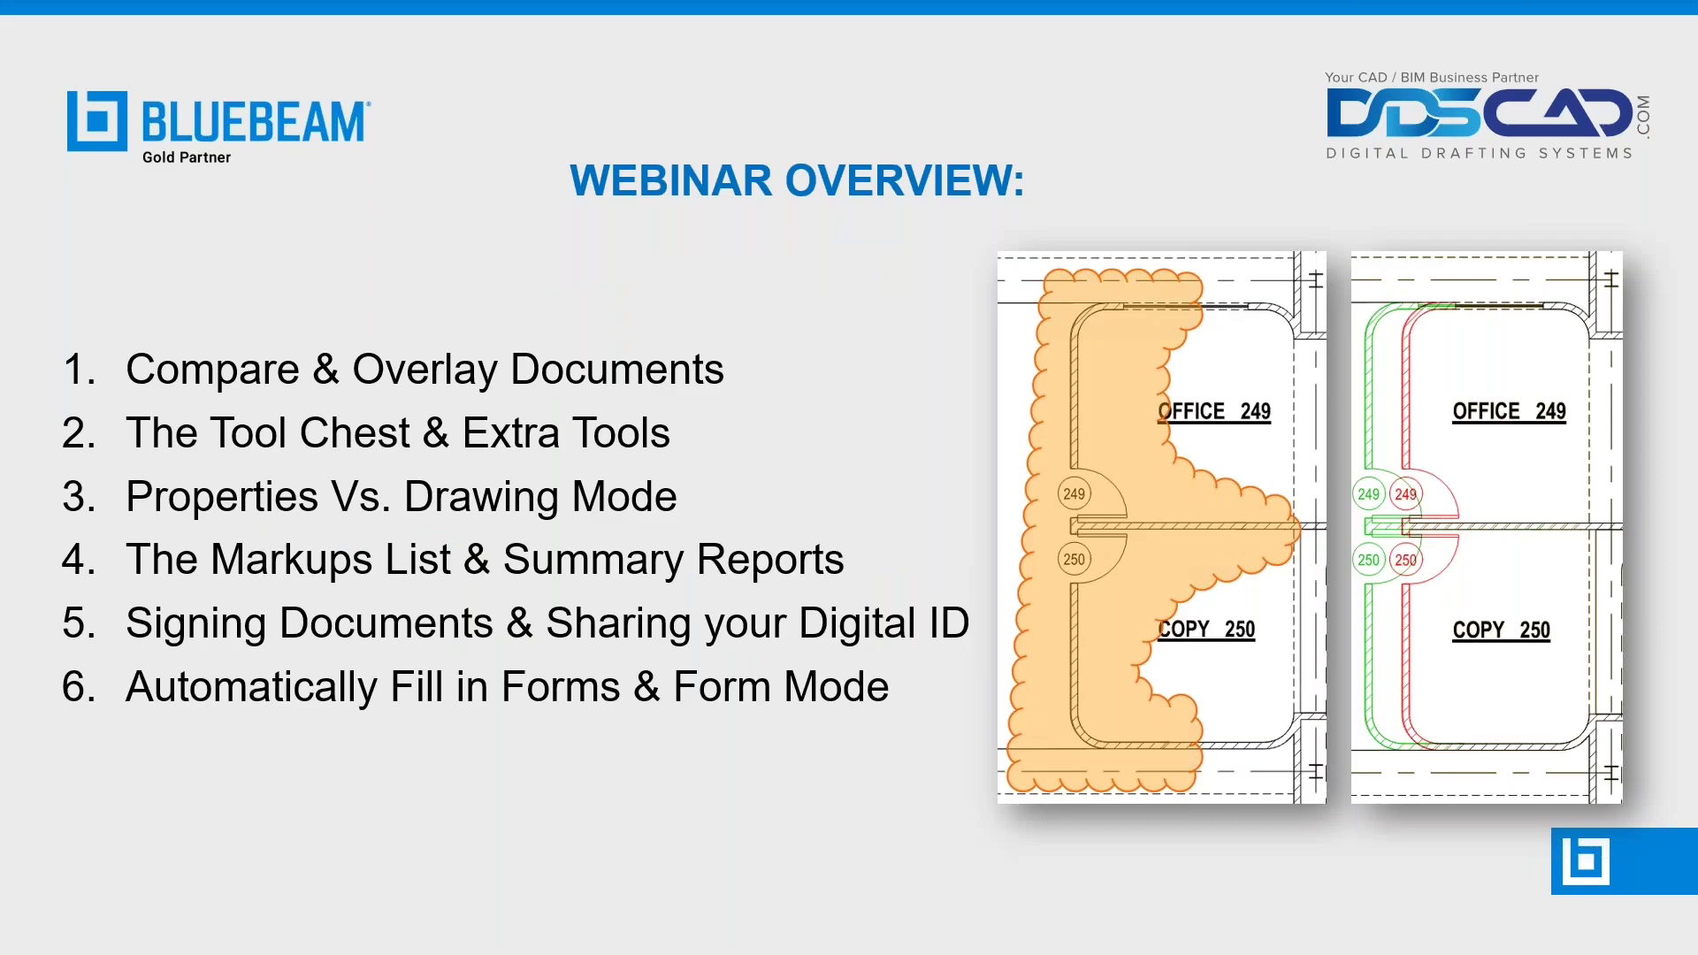
key(alt+Tab)
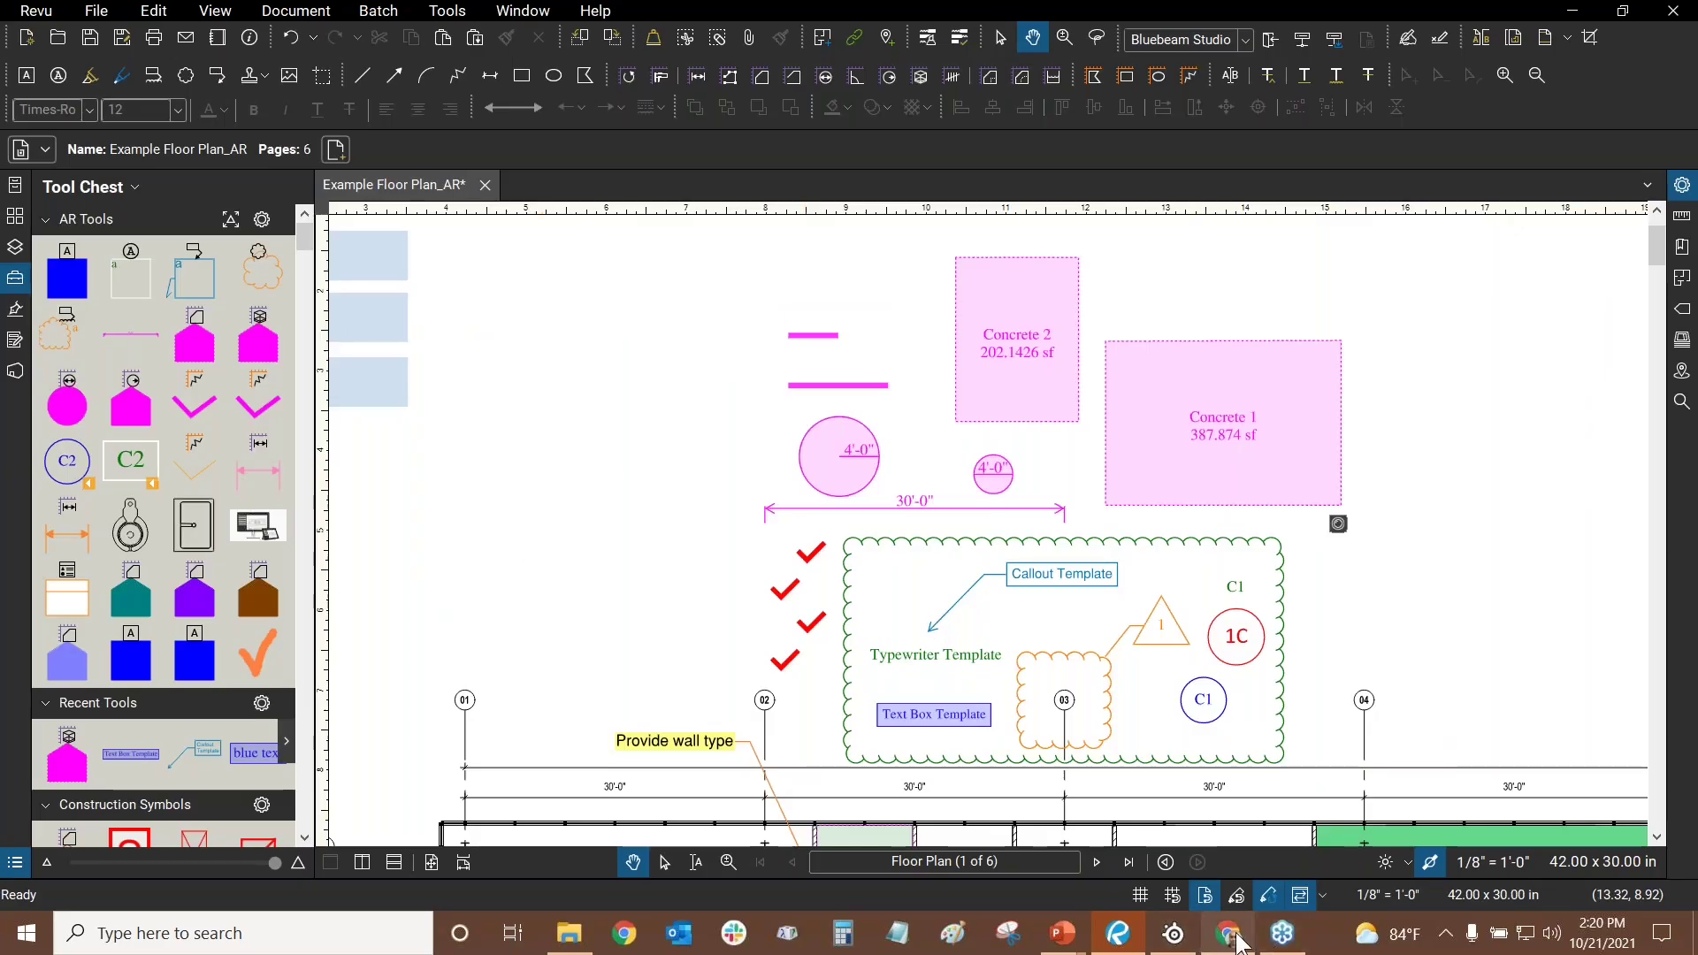
click(1229, 935)
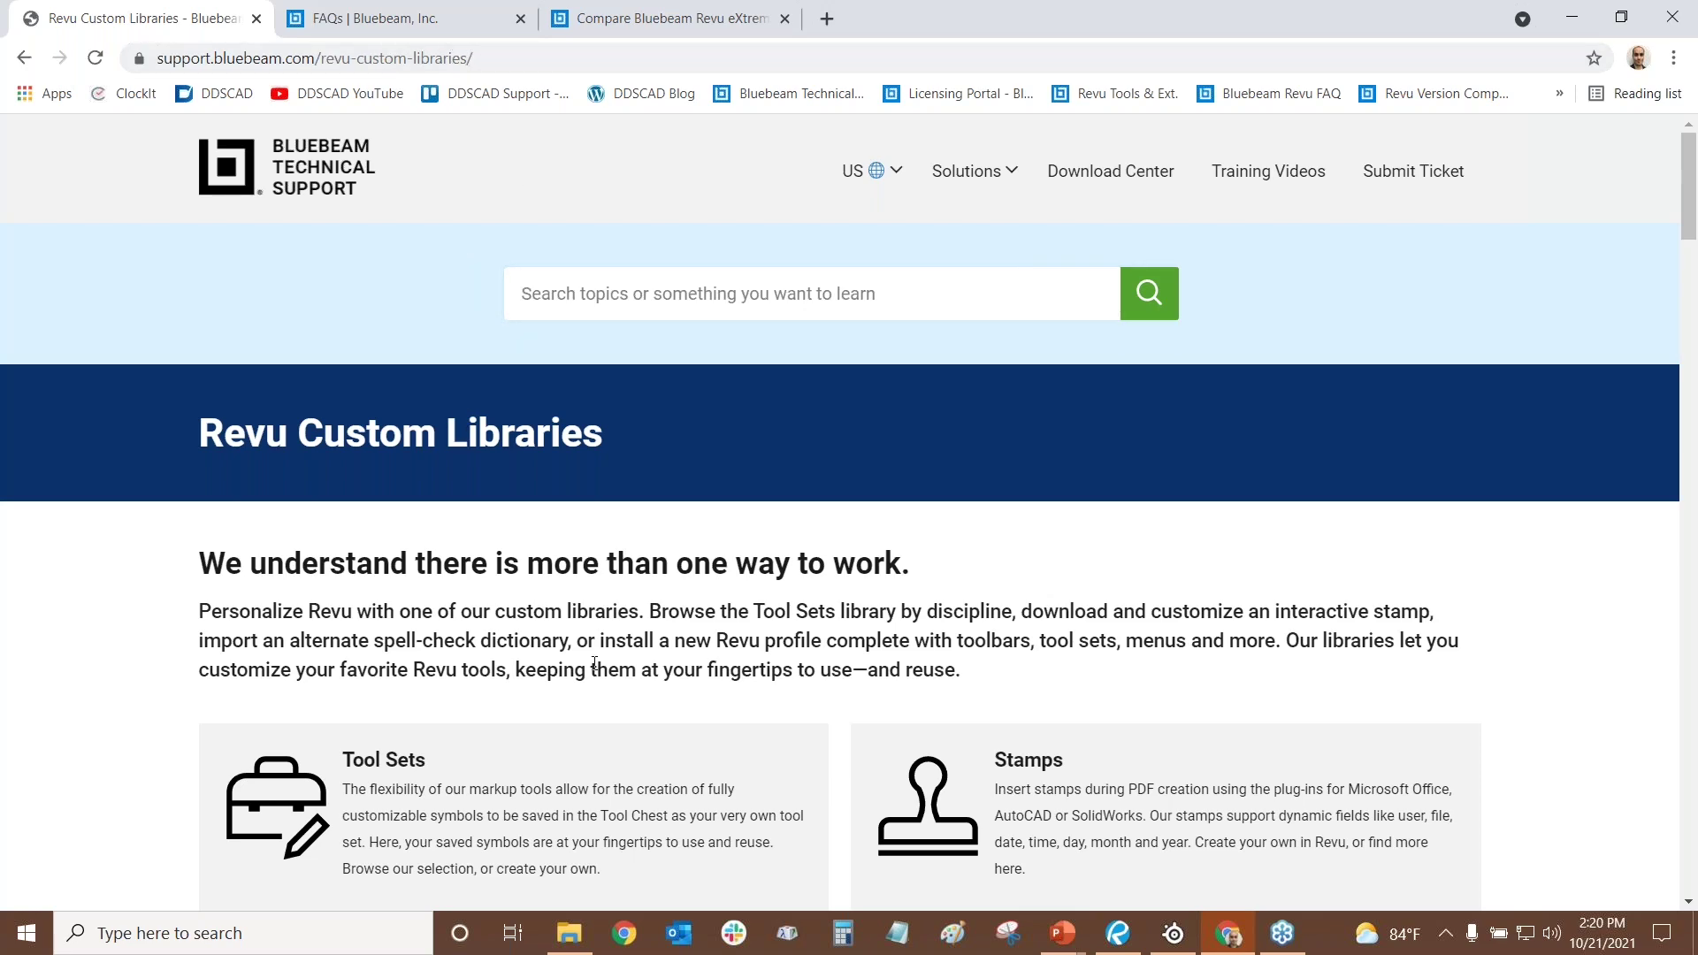
- Open the Tool Sets library and list Architecture / Landscape sets like Doors, Landscaping, Trees and Windows
scroll(682, 309, down, 5)
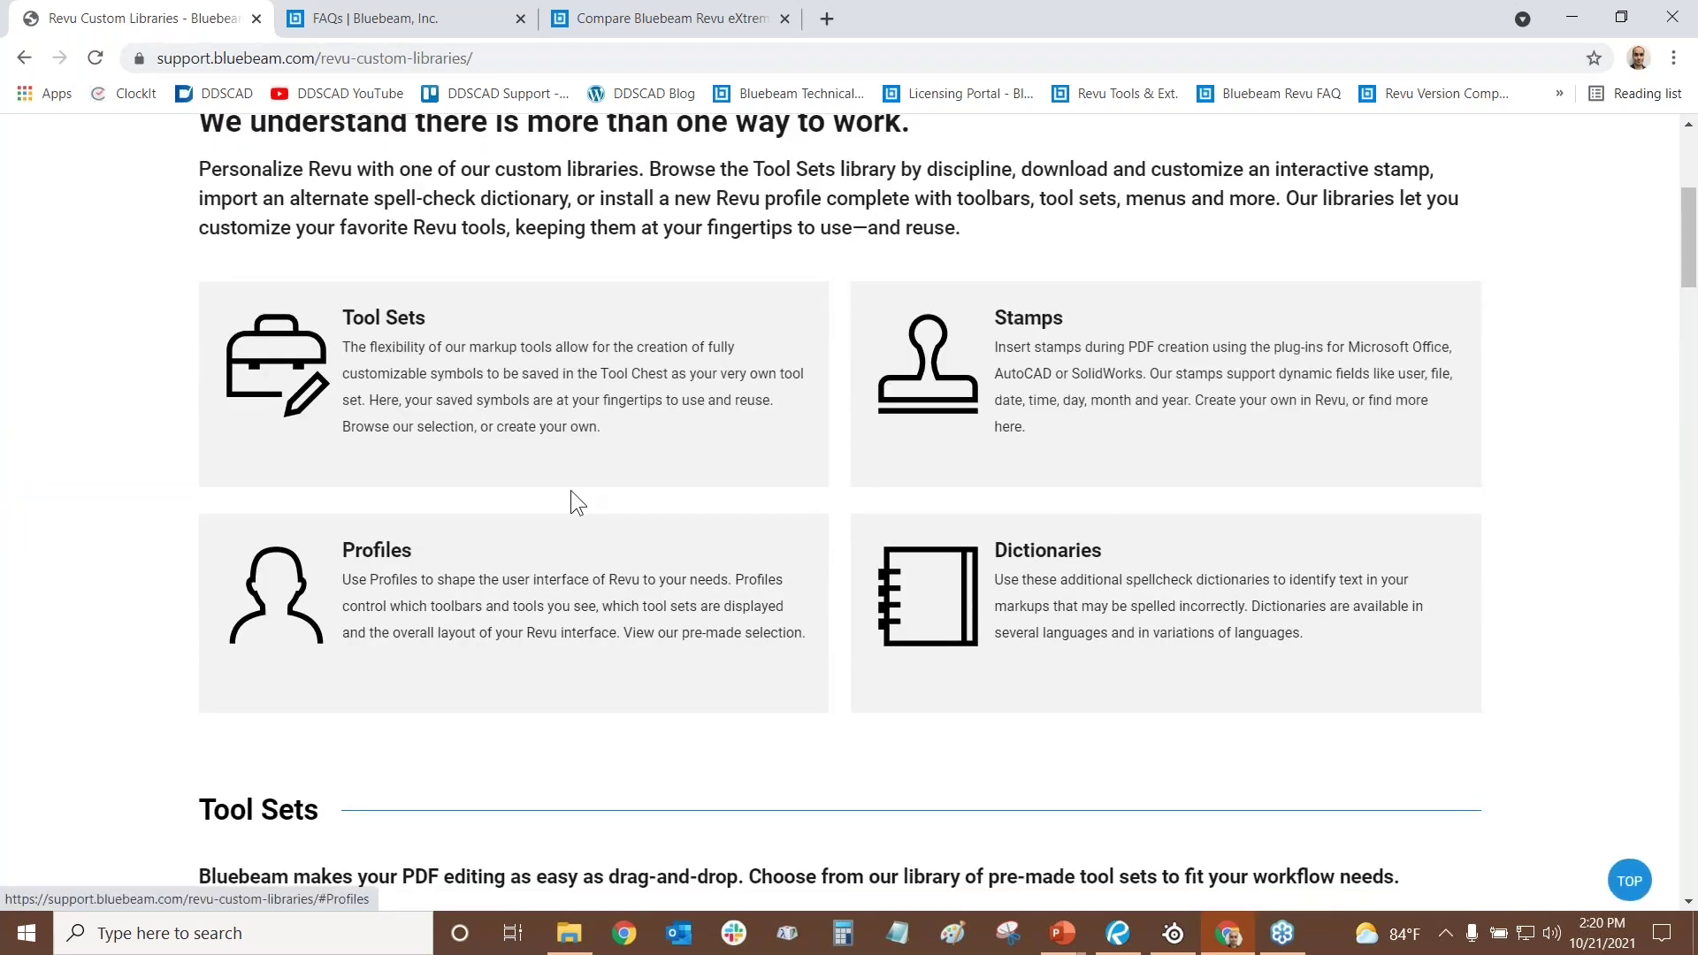
drag(1689, 237, 1679, 758)
click(1630, 881)
scroll(440, 461, down, 3)
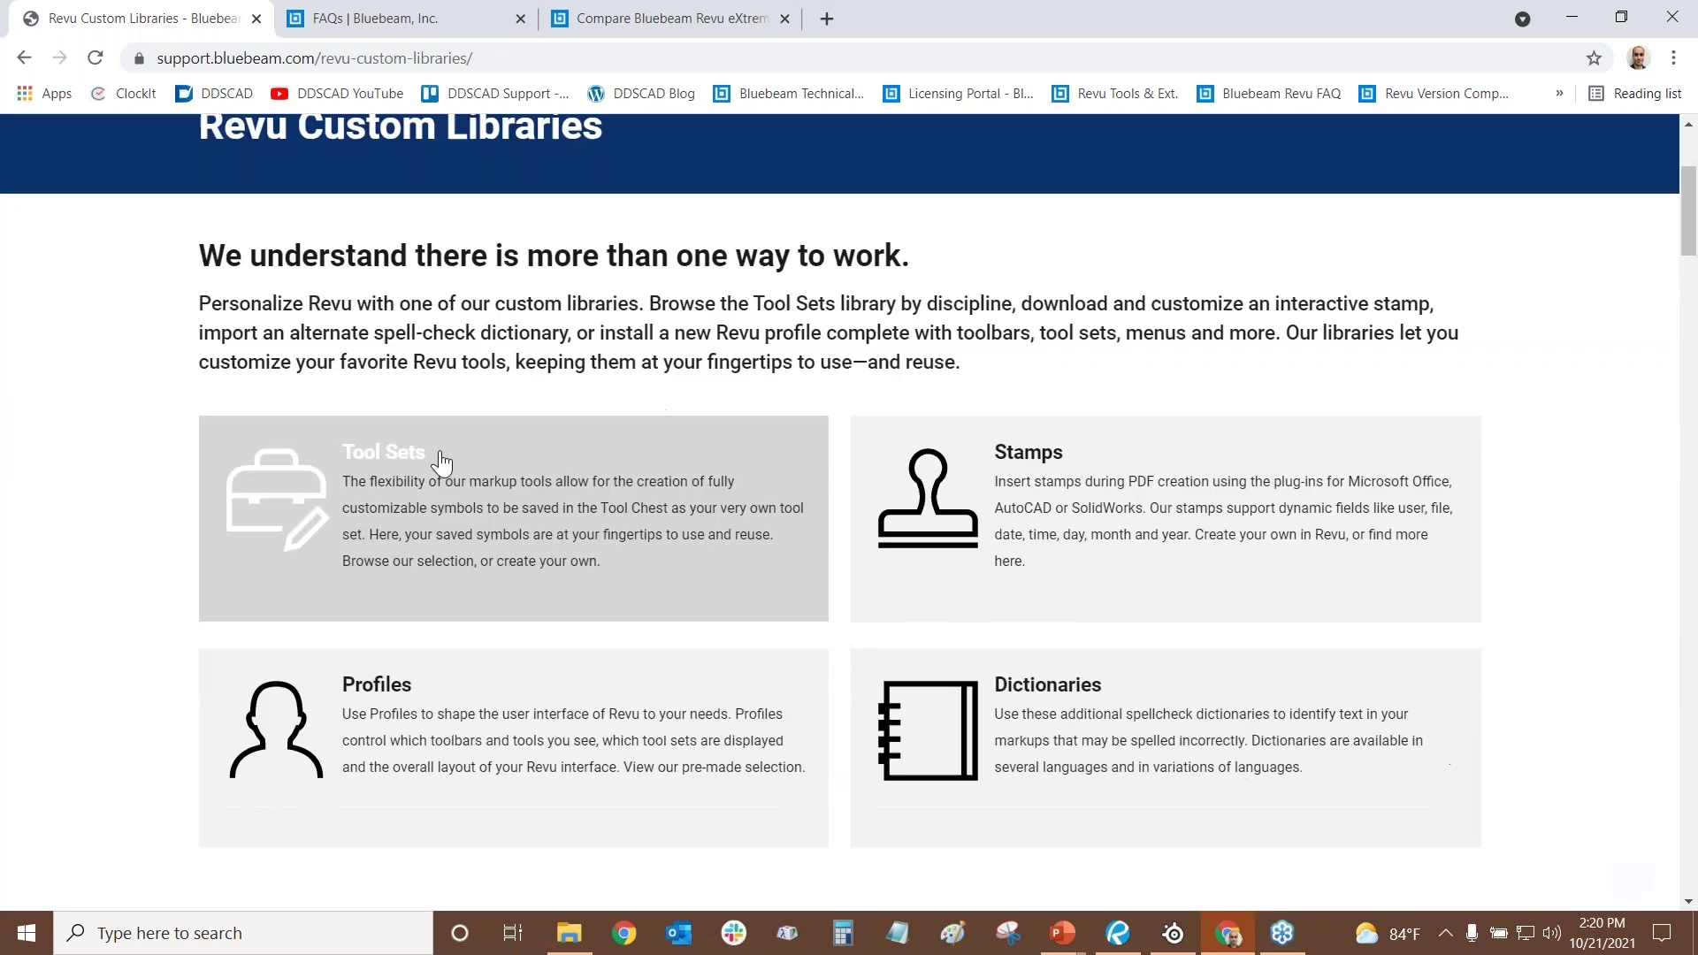
scroll(441, 461, down, 2)
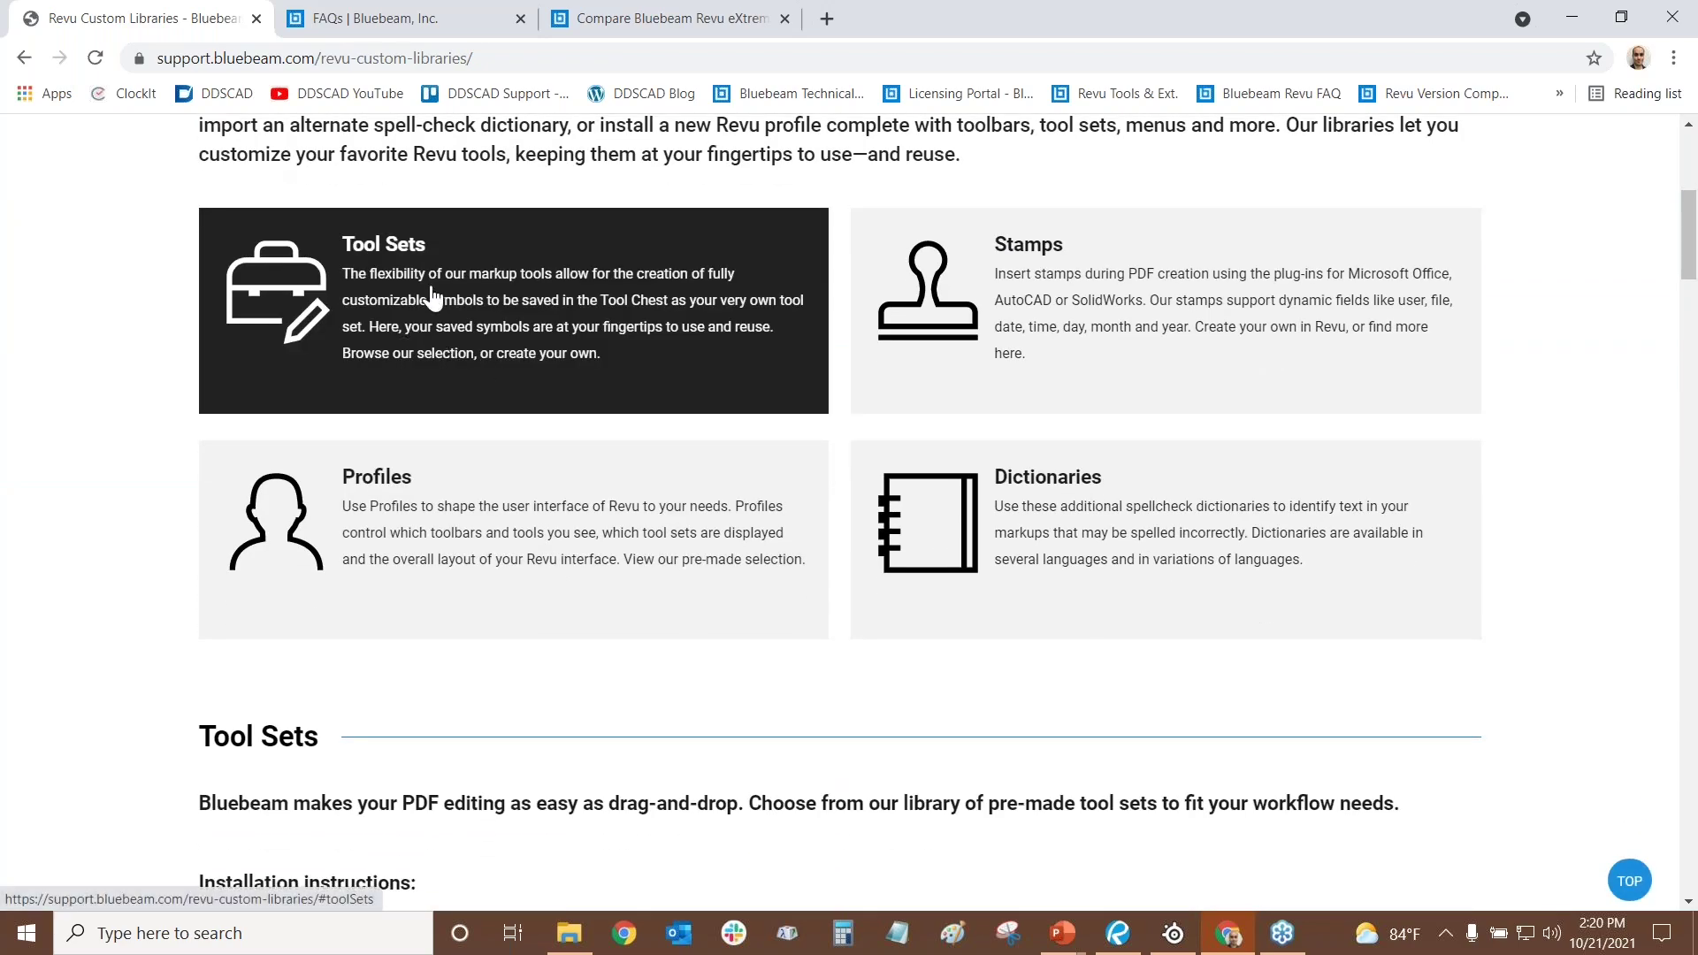
click(432, 299)
scroll(672, 358, down, 4)
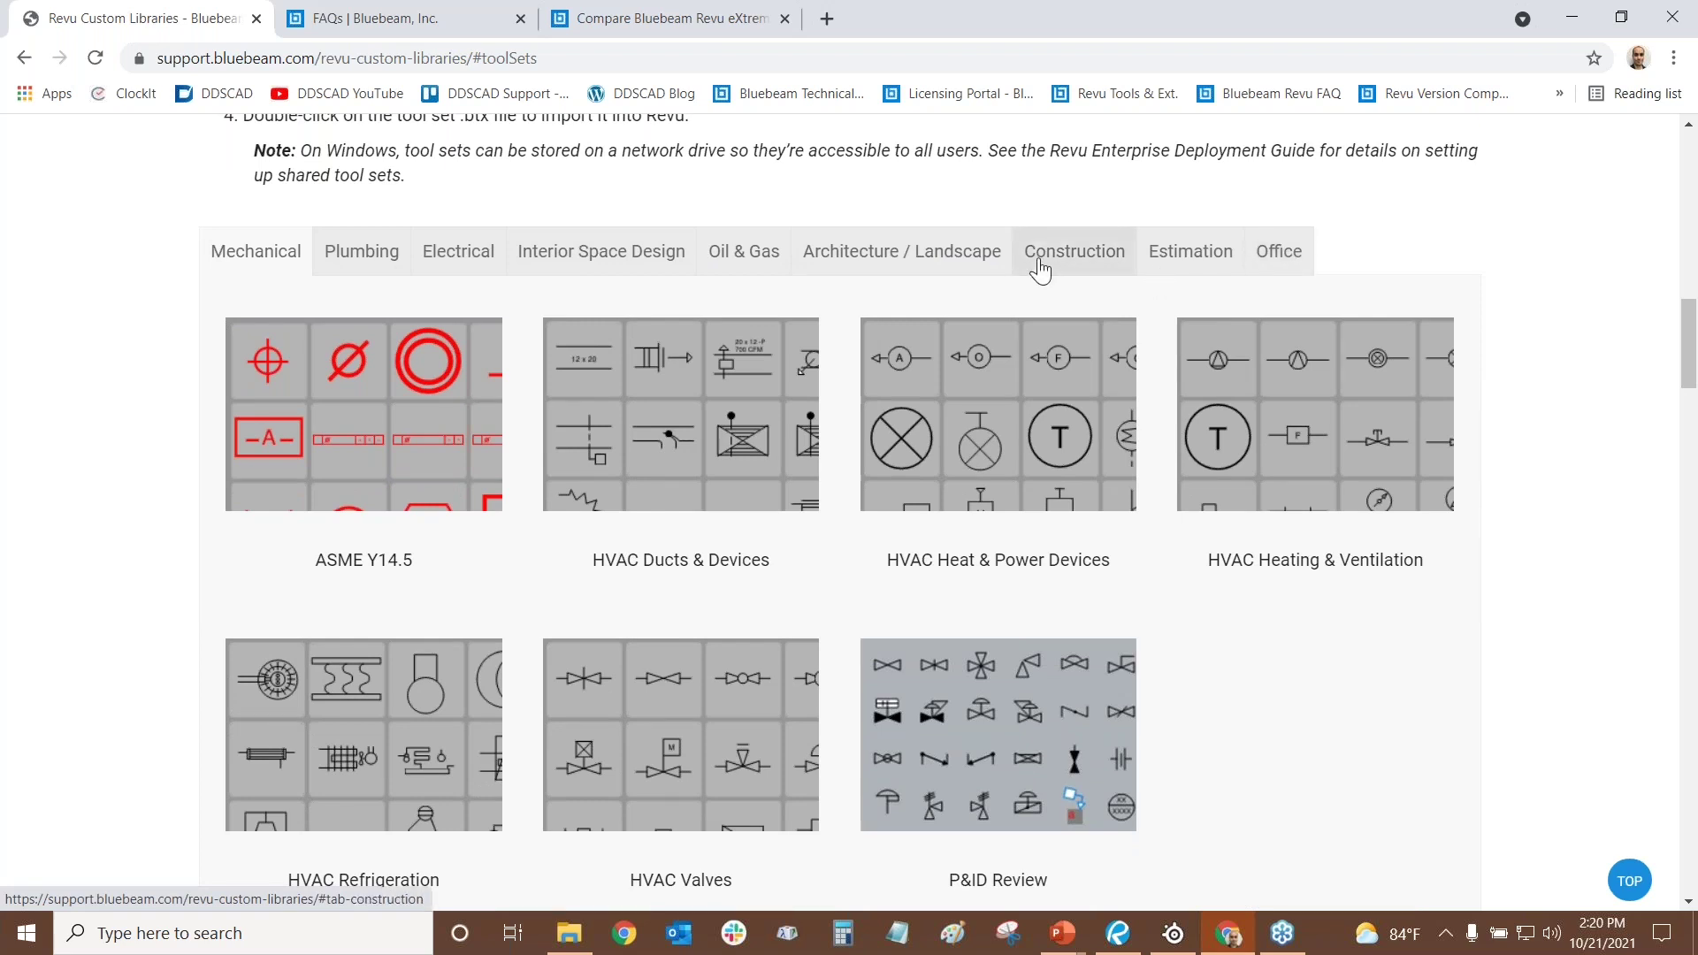
click(893, 256)
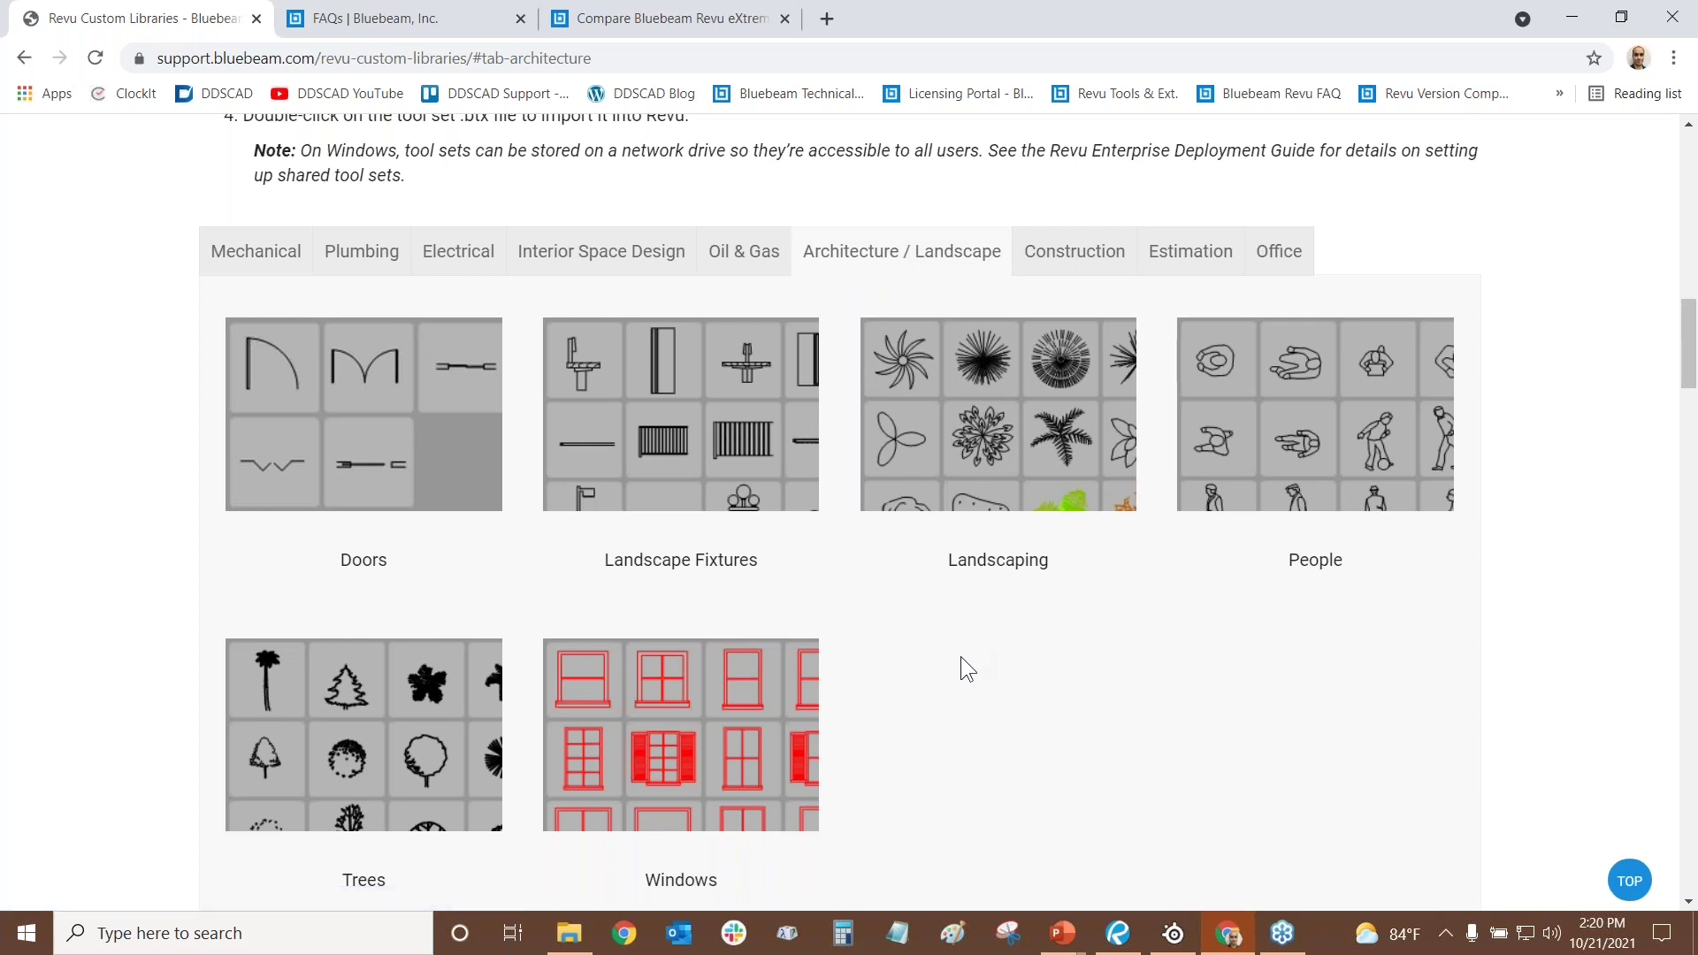
scroll(961, 656, down, 1)
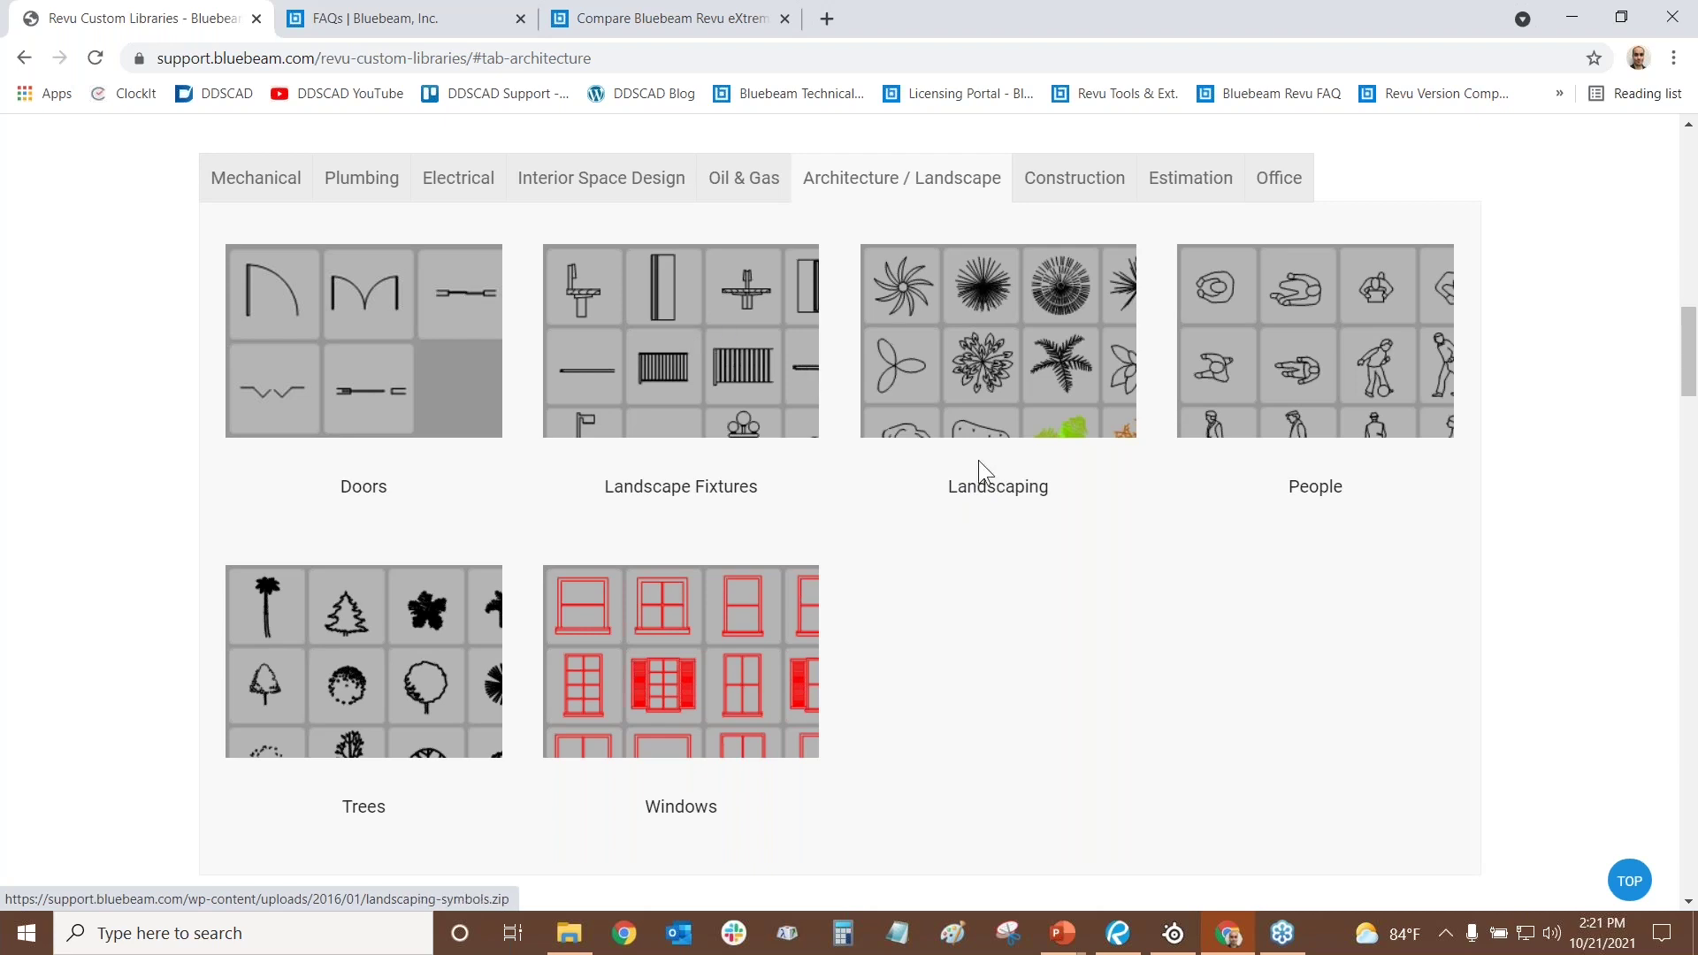
- Preview the Oil & Gas and Interior Space Design tool sets, then show the Office ones
click(756, 182)
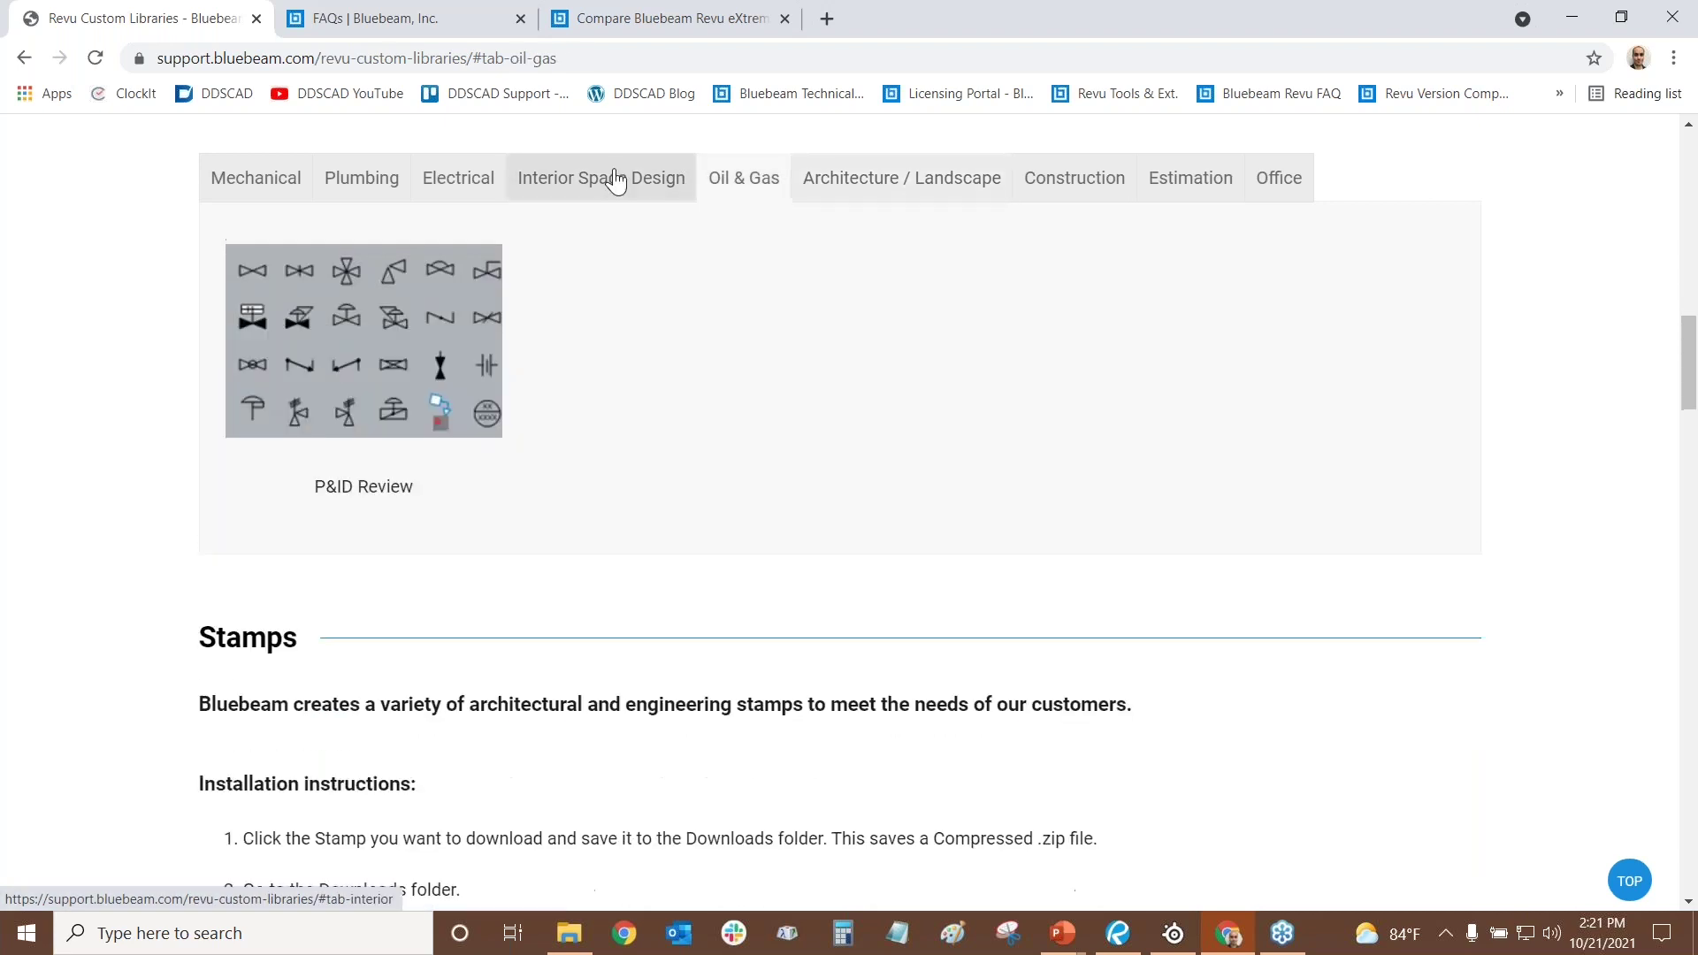
click(617, 181)
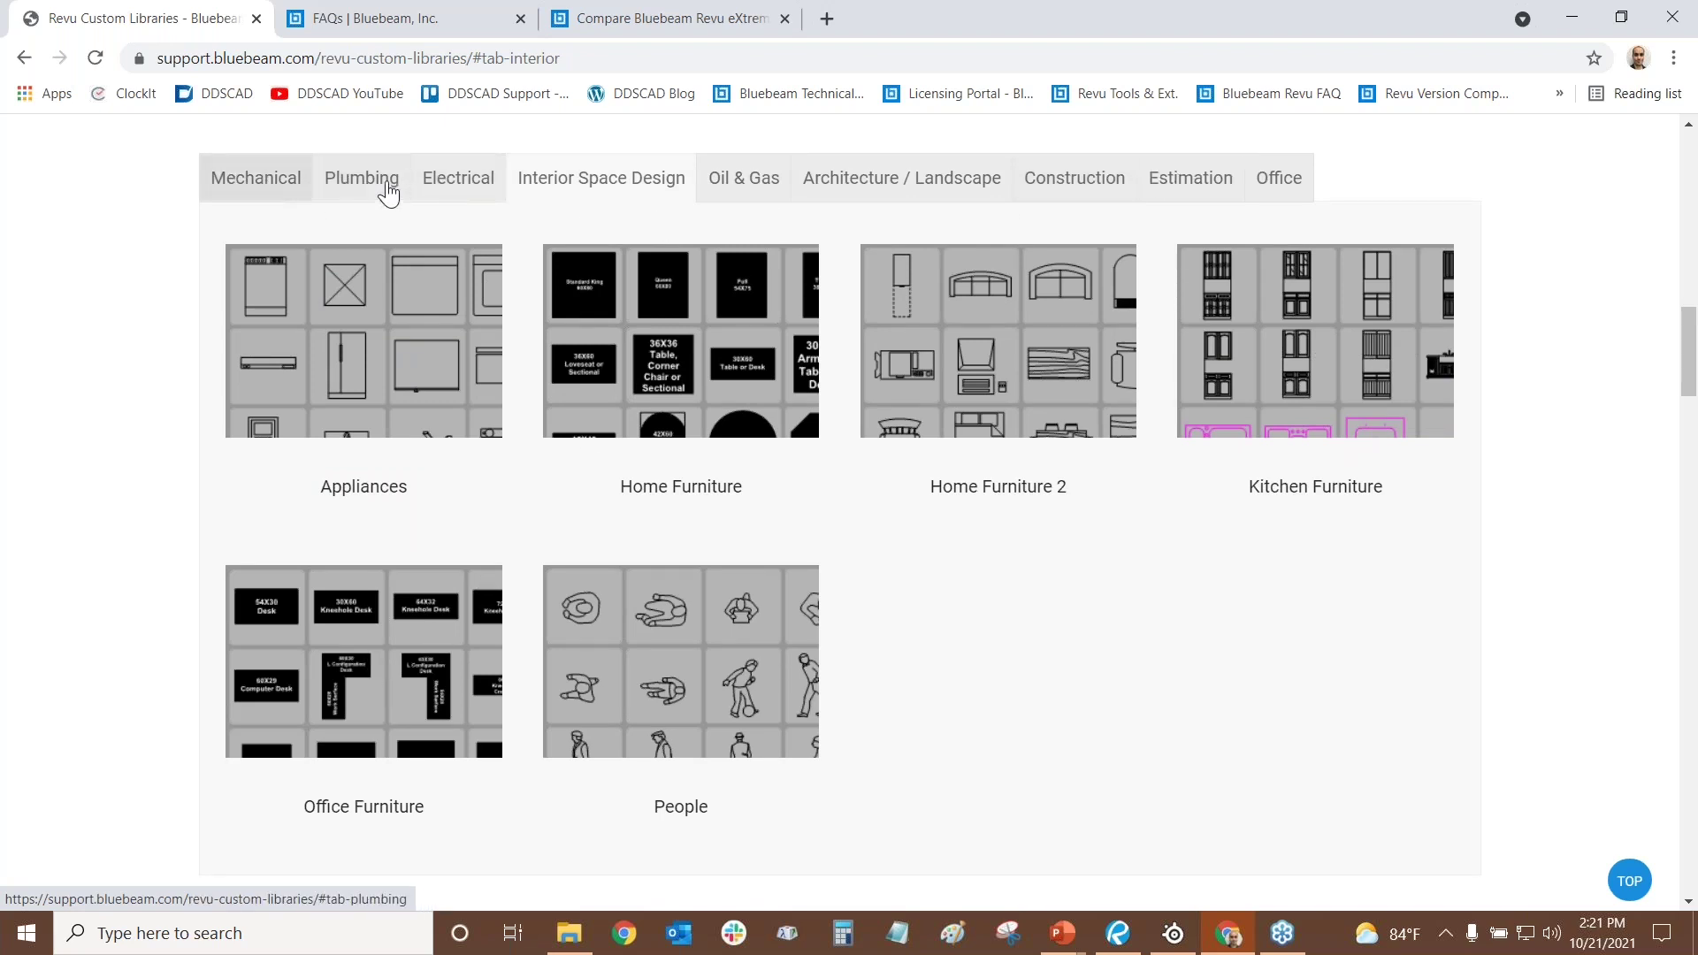
click(1265, 197)
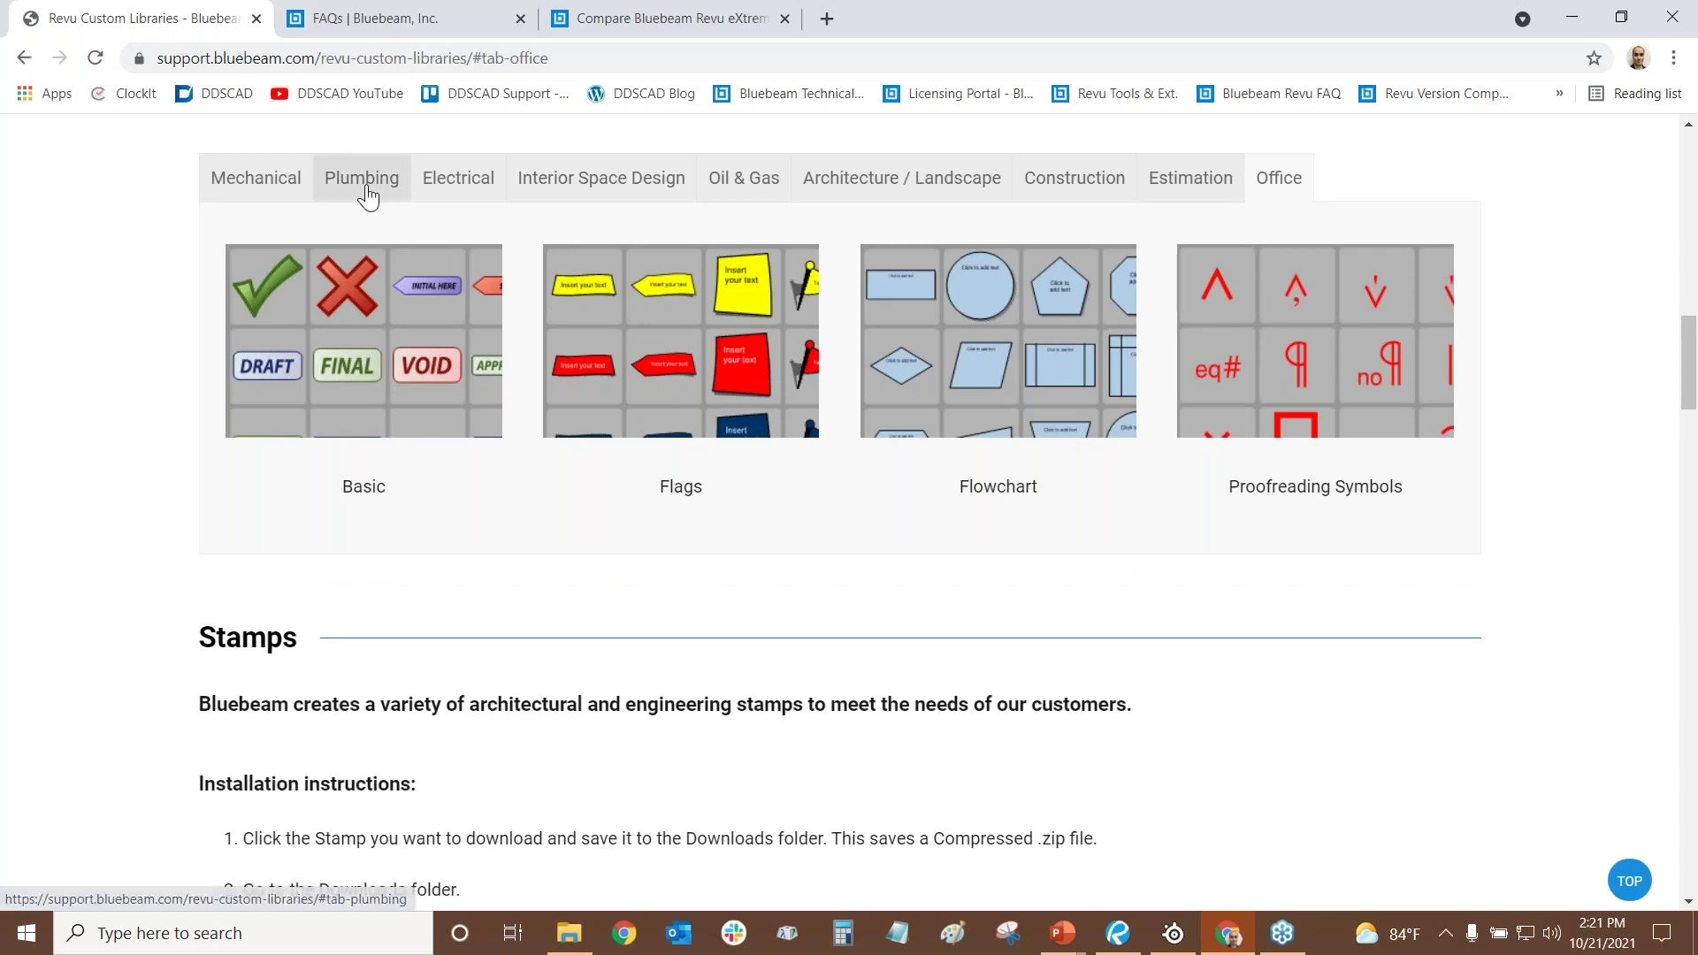
scroll(730, 273, up, 10)
scroll(731, 273, up, 4)
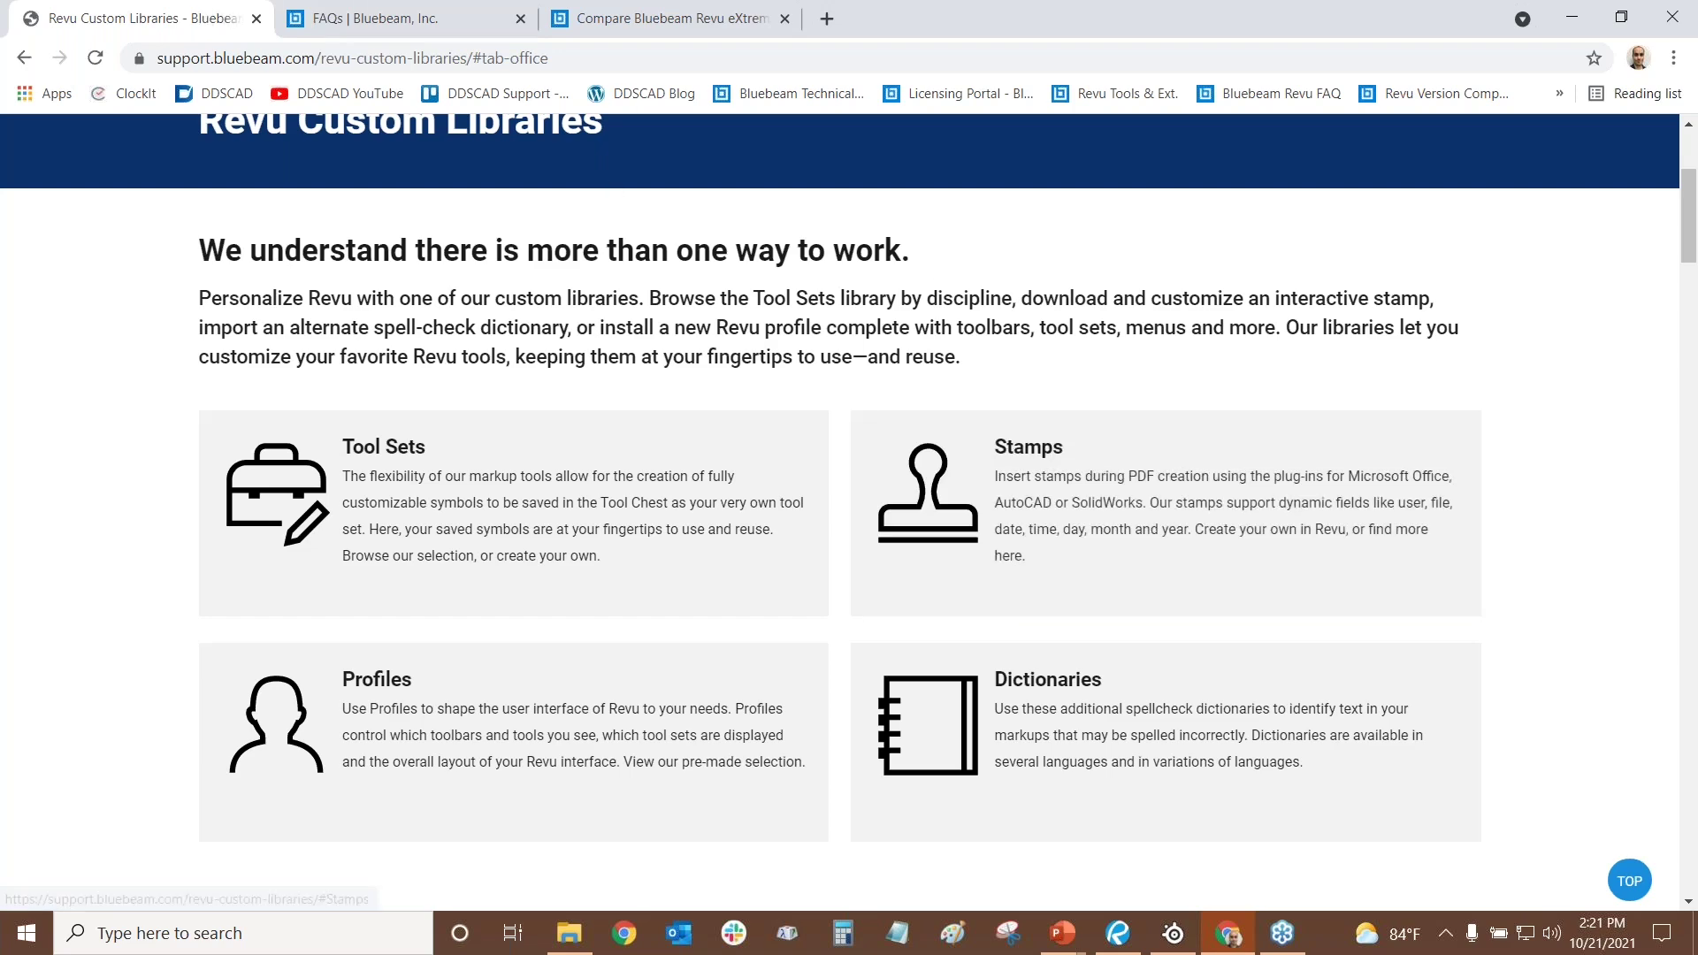
- Open the Stamps library and download the Submittal Review interactive stamp
click(1022, 493)
scroll(698, 291, down, 12)
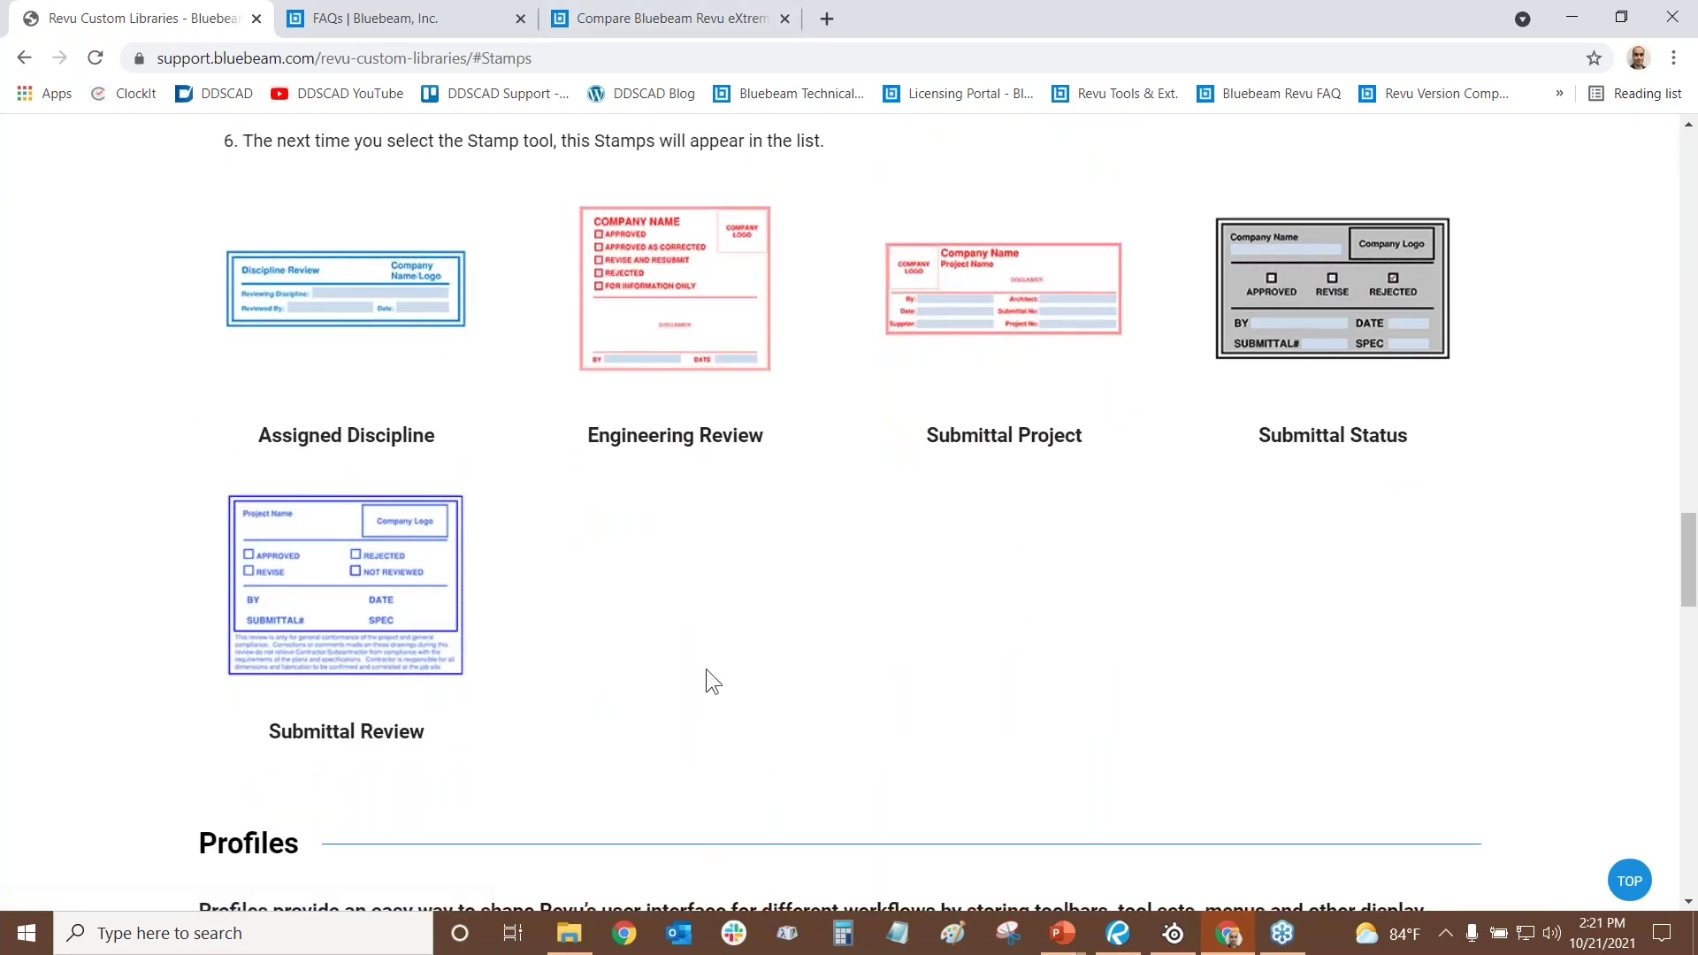
click(356, 598)
click(356, 598)
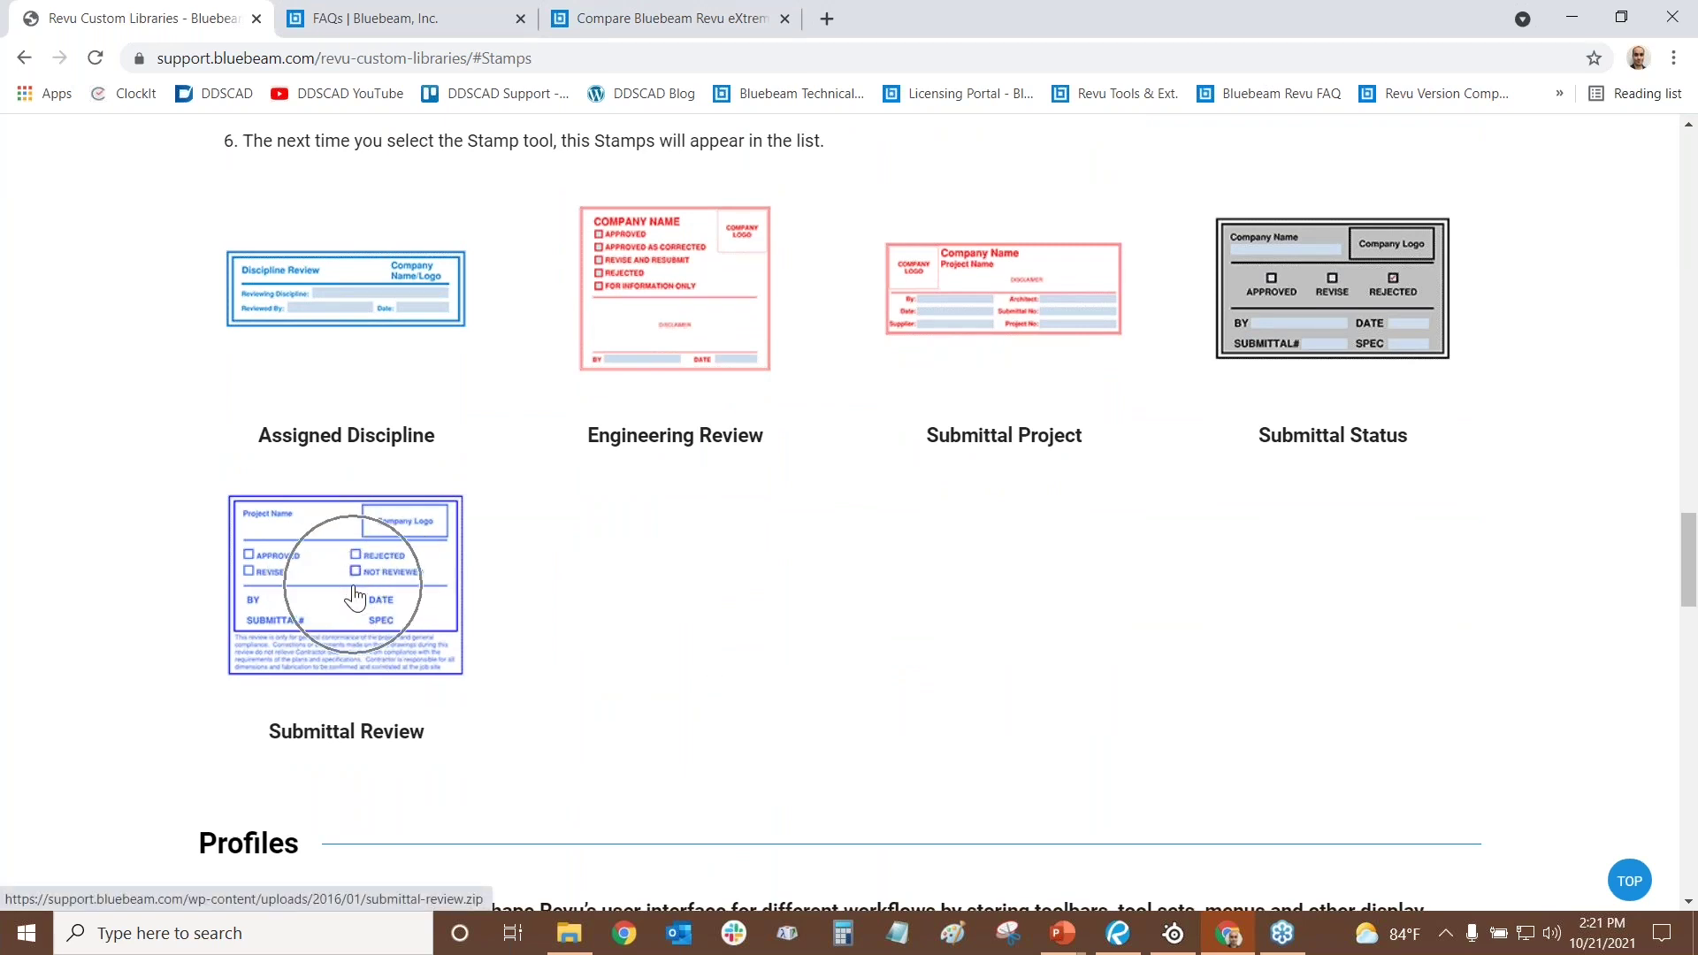
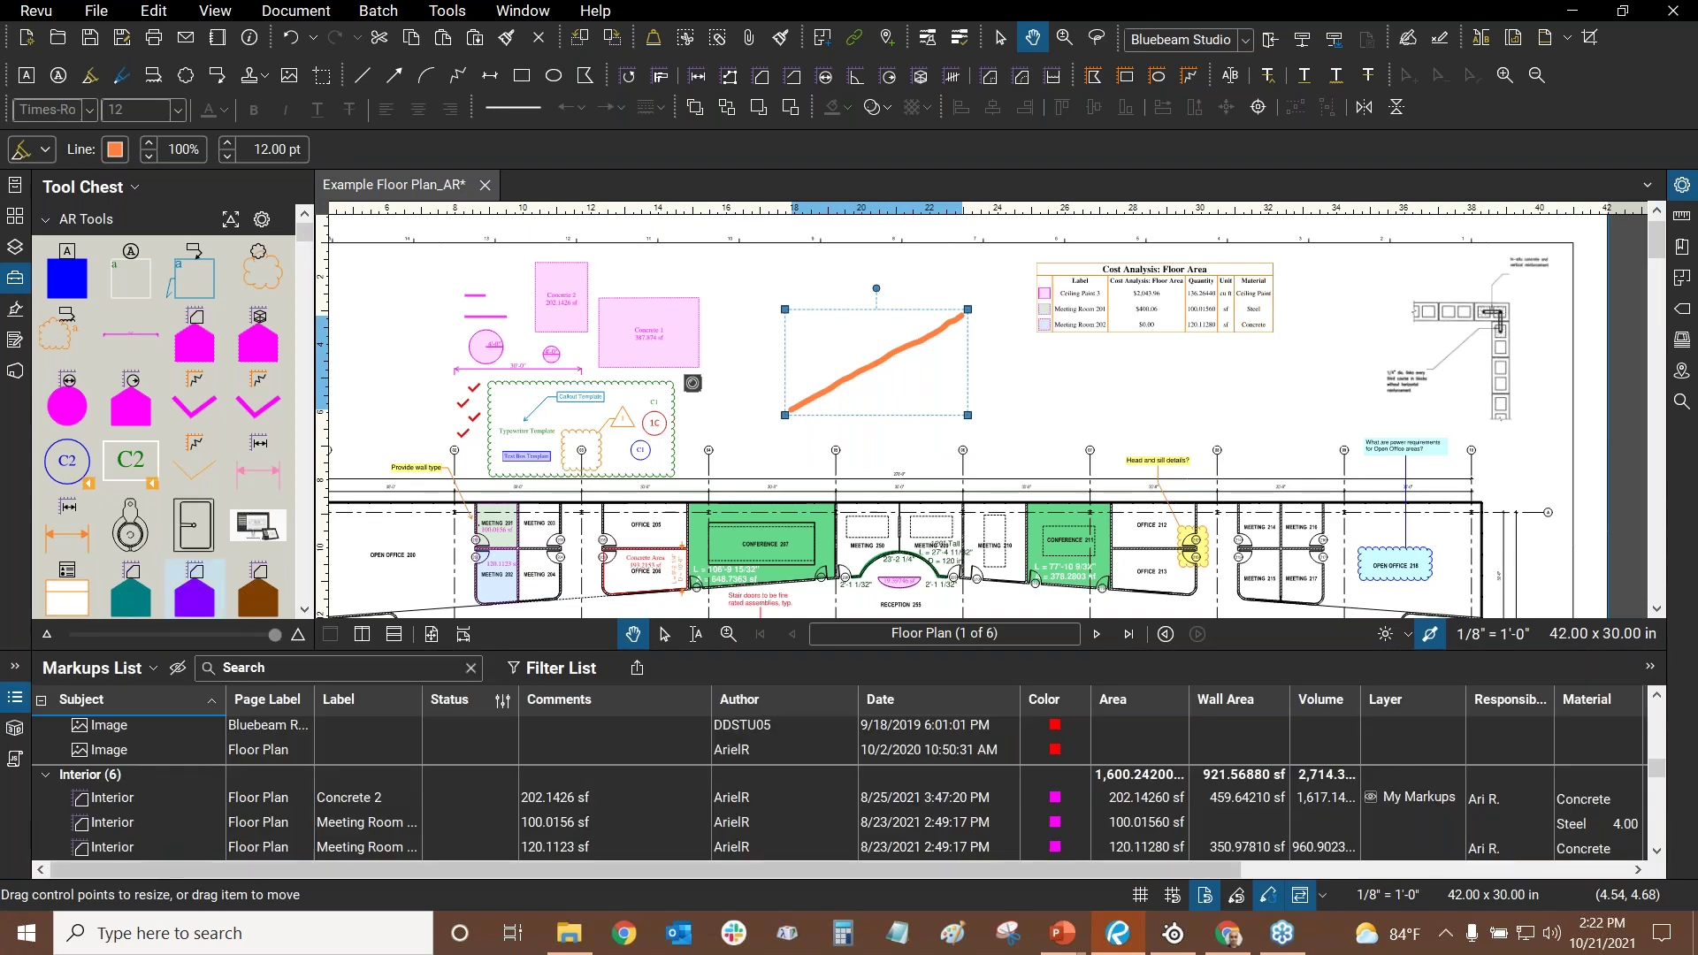
- Delete the orange highlight stroke above the floor plan, leaving the other markups intact
click(1073, 380)
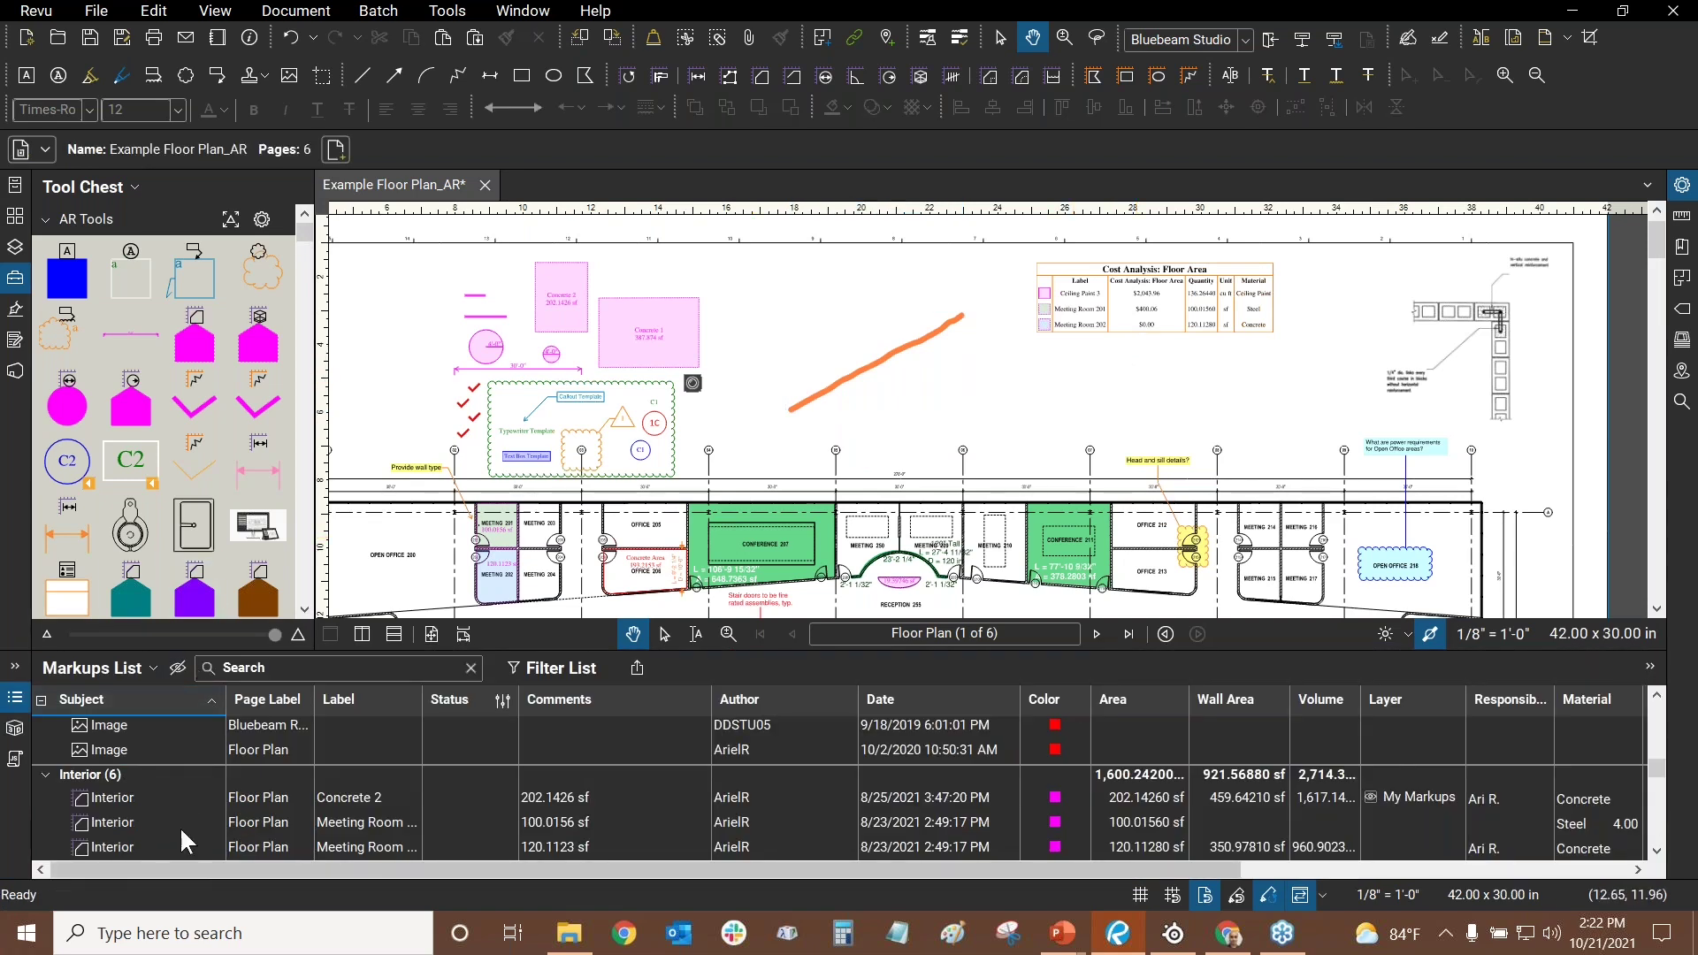
click(857, 377)
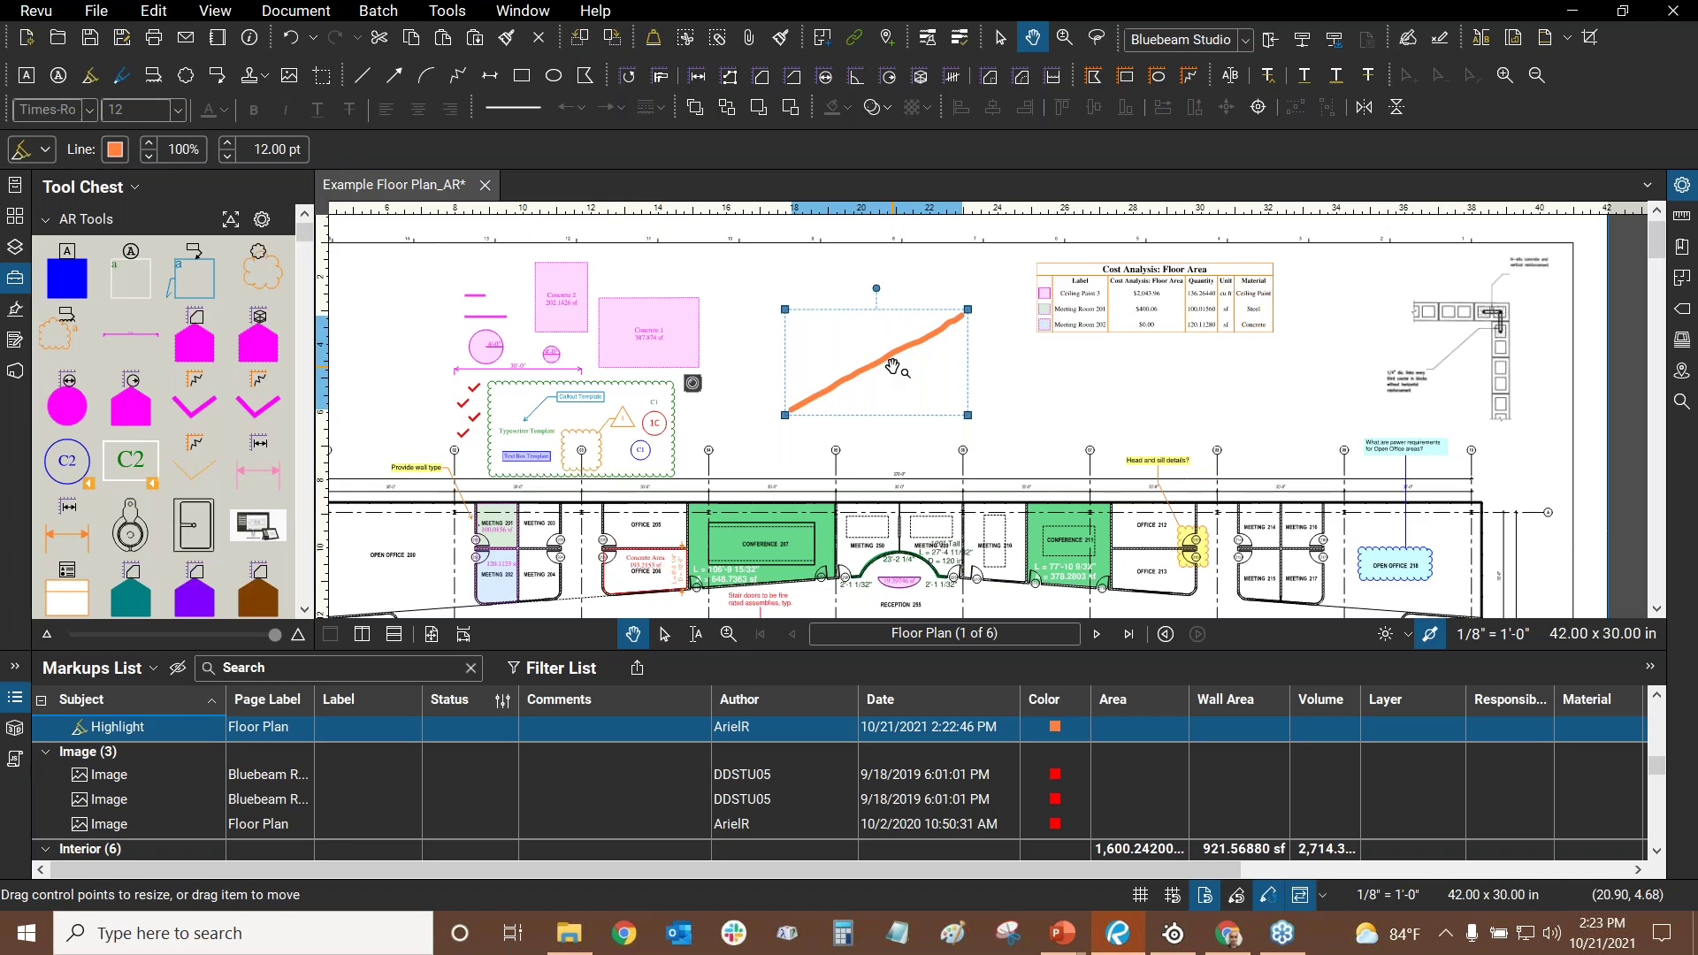
key(Delete)
key(Escape)
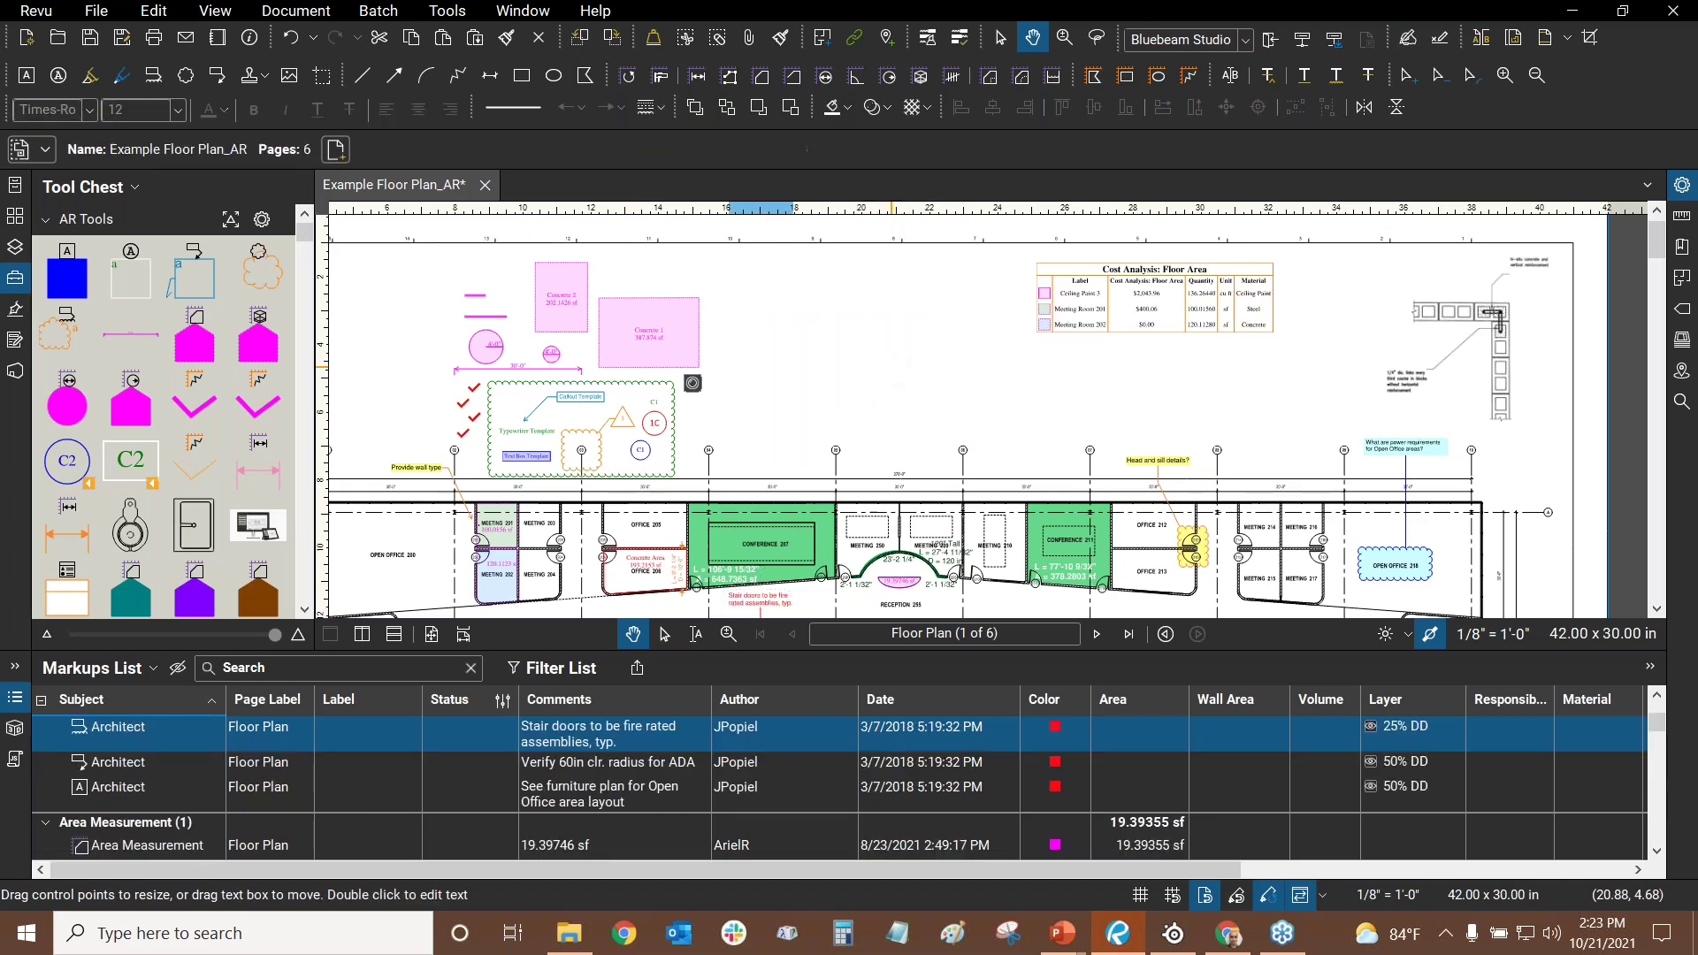
- Export the markups as a PDF Summary titled 'Example Floor Plan_AR.pdf Markup Summary'
click(640, 677)
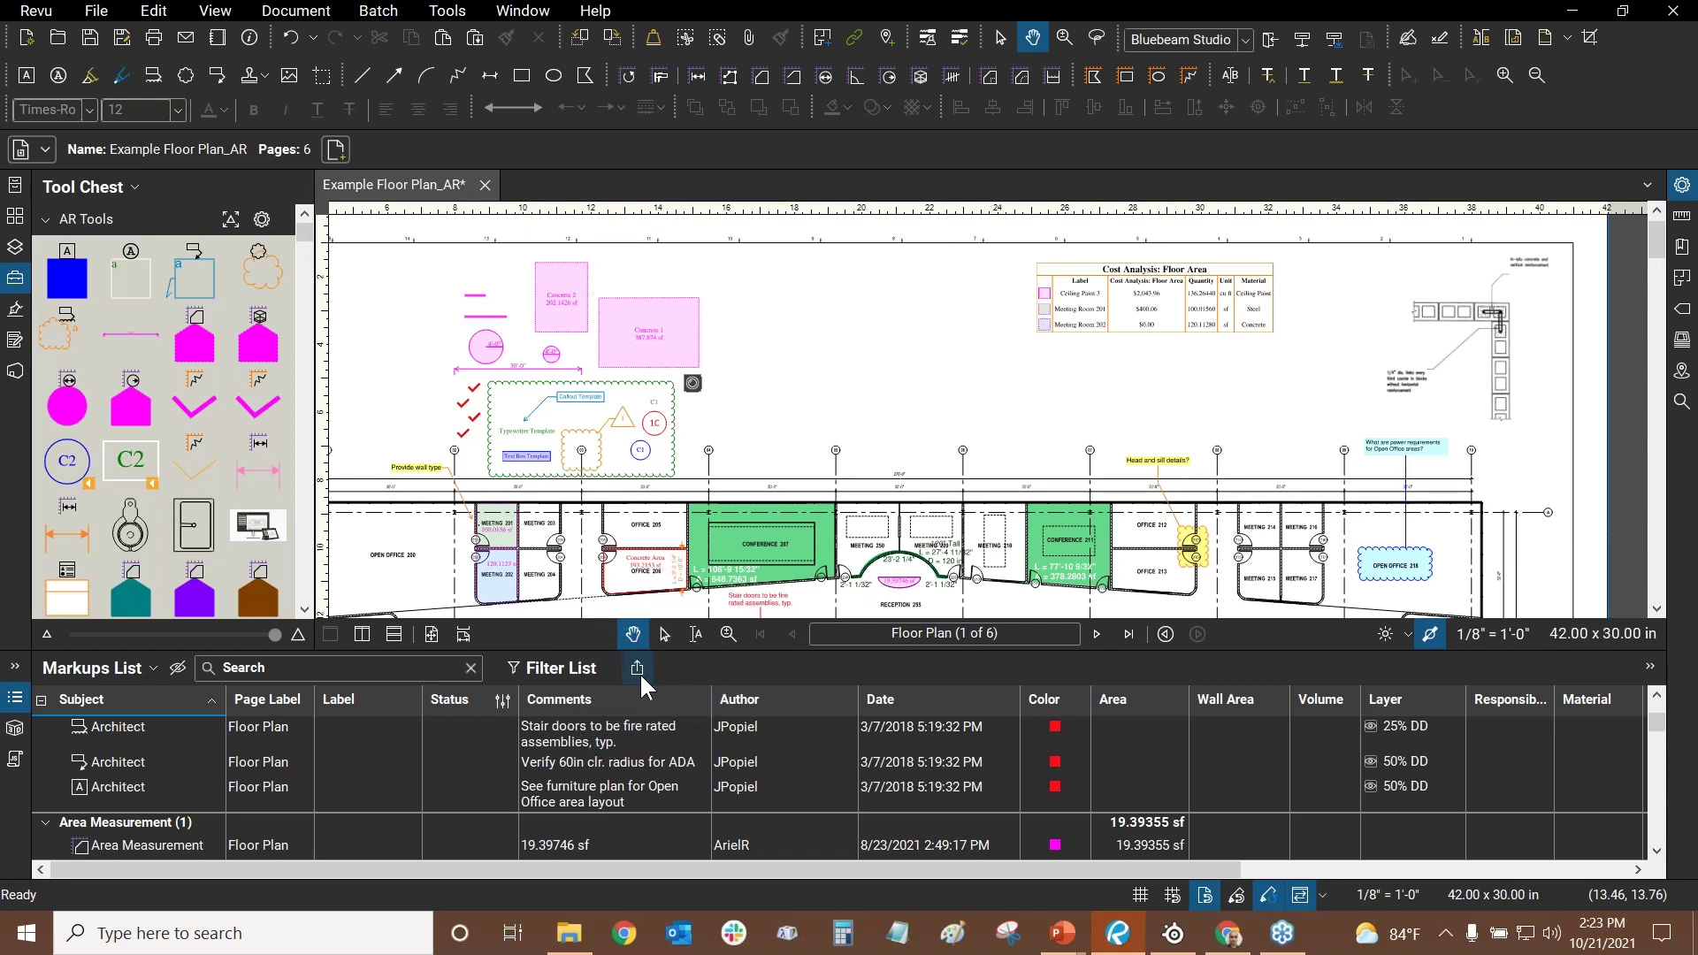
click(640, 676)
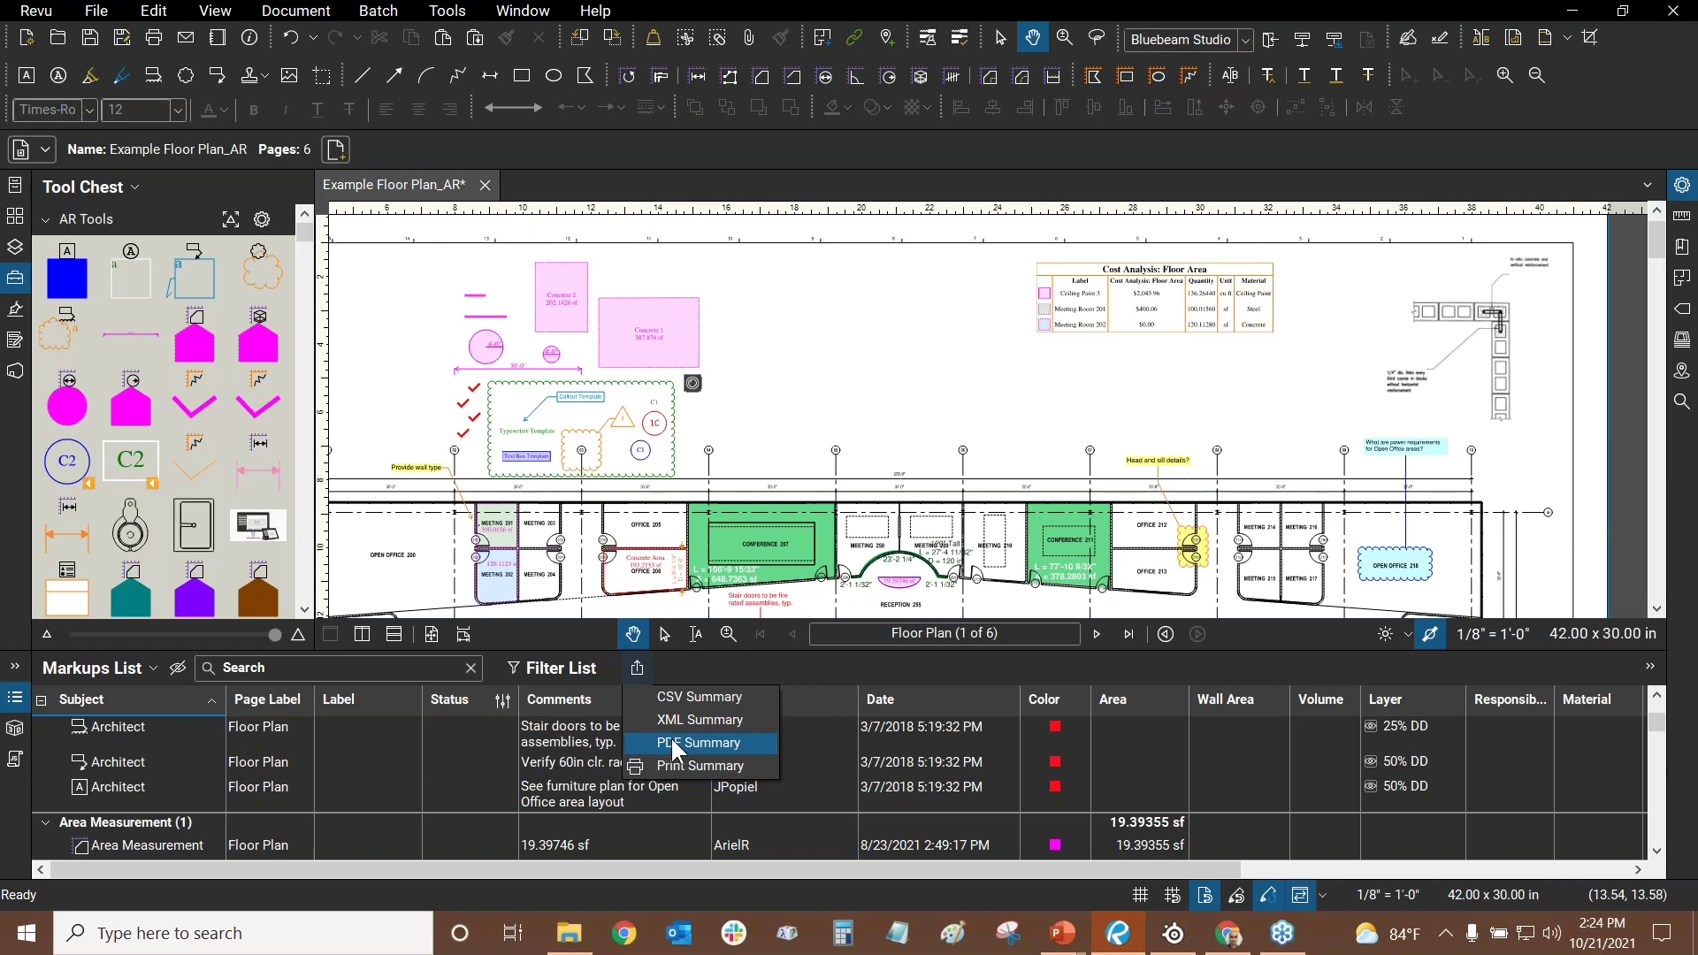
click(669, 742)
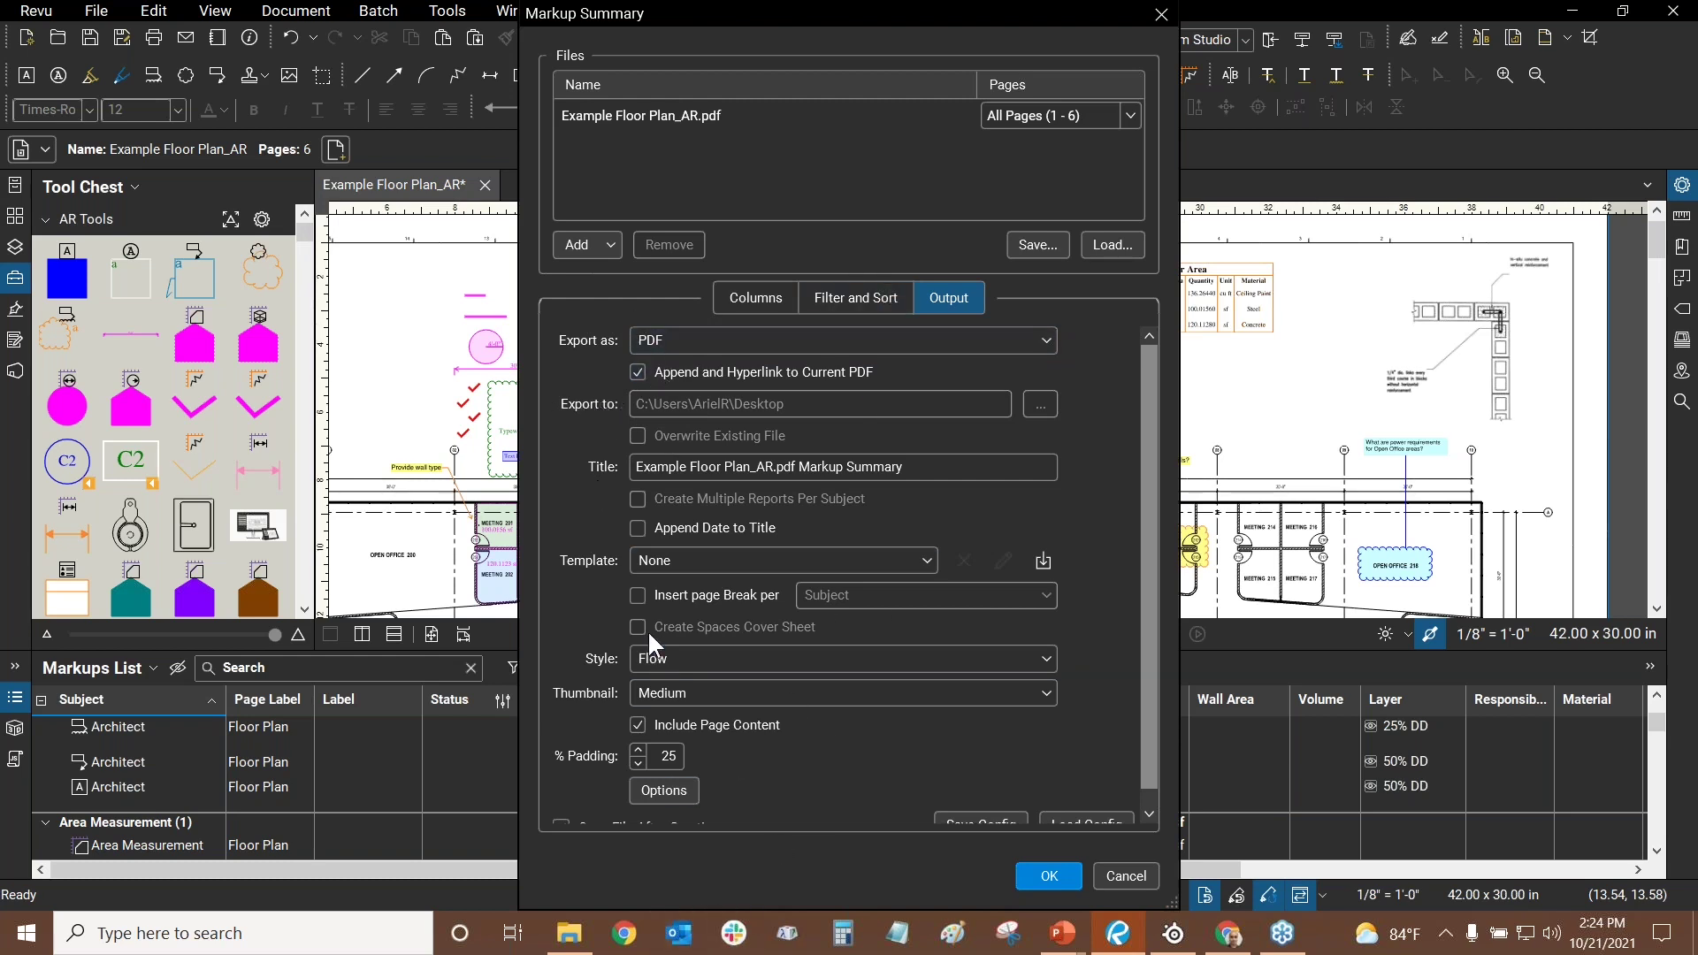
- Turn on Append and Hyperlink to Current PDF for the summary output
click(638, 373)
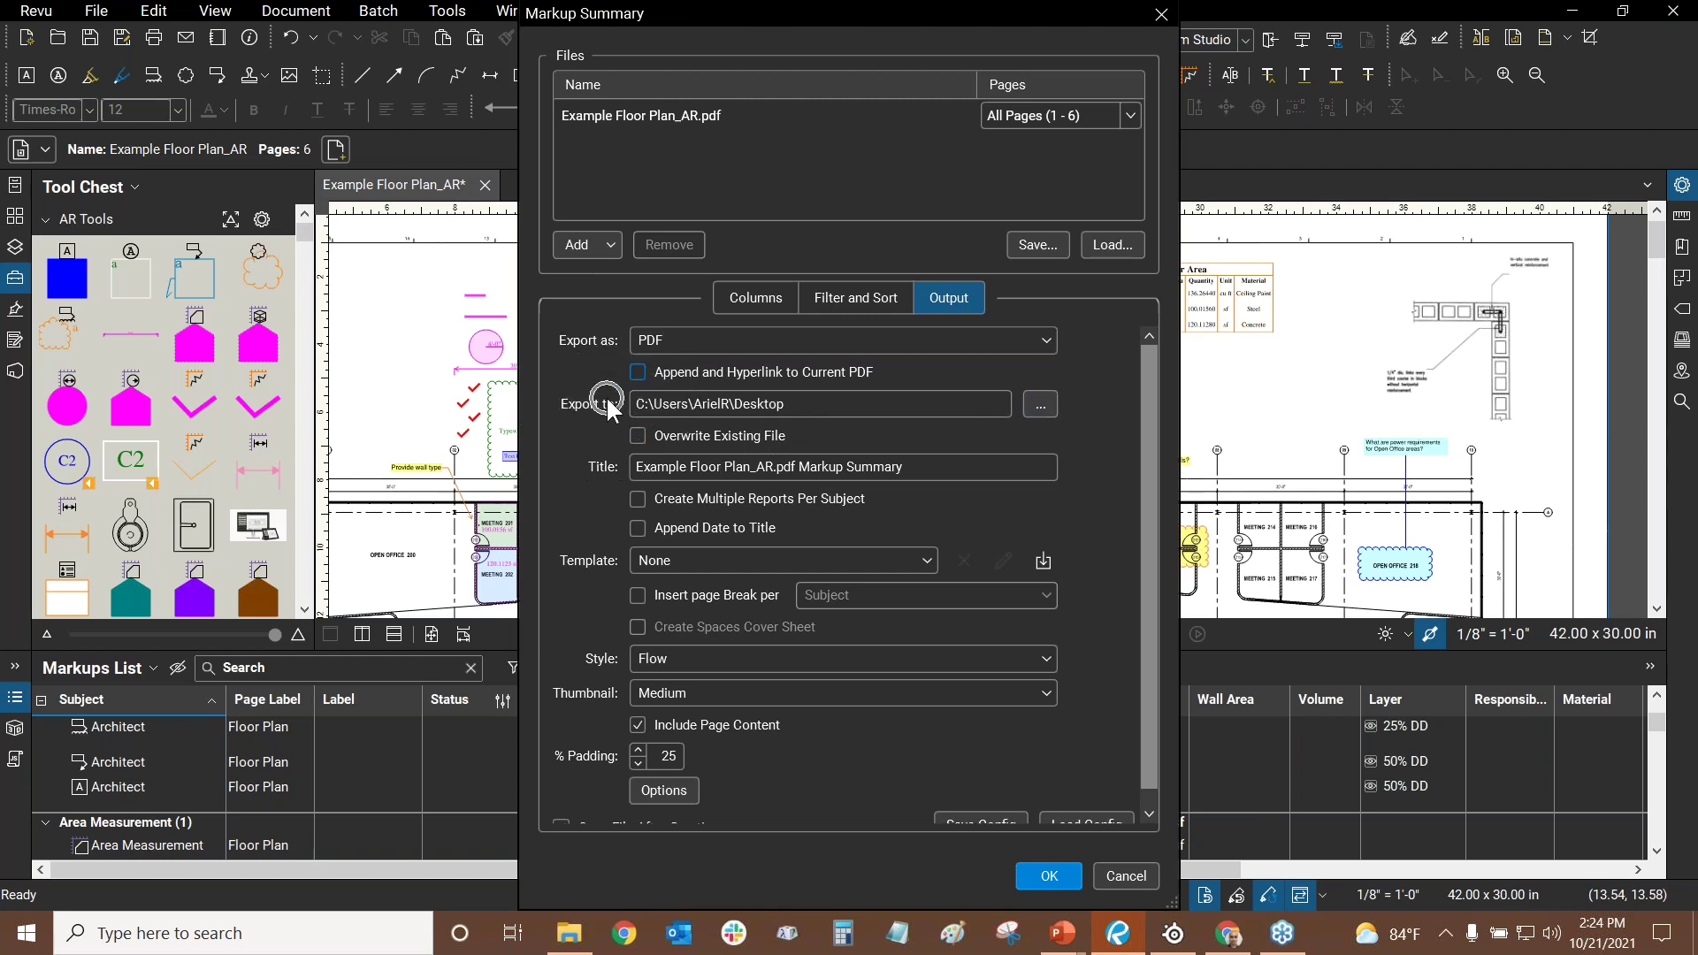
click(1038, 406)
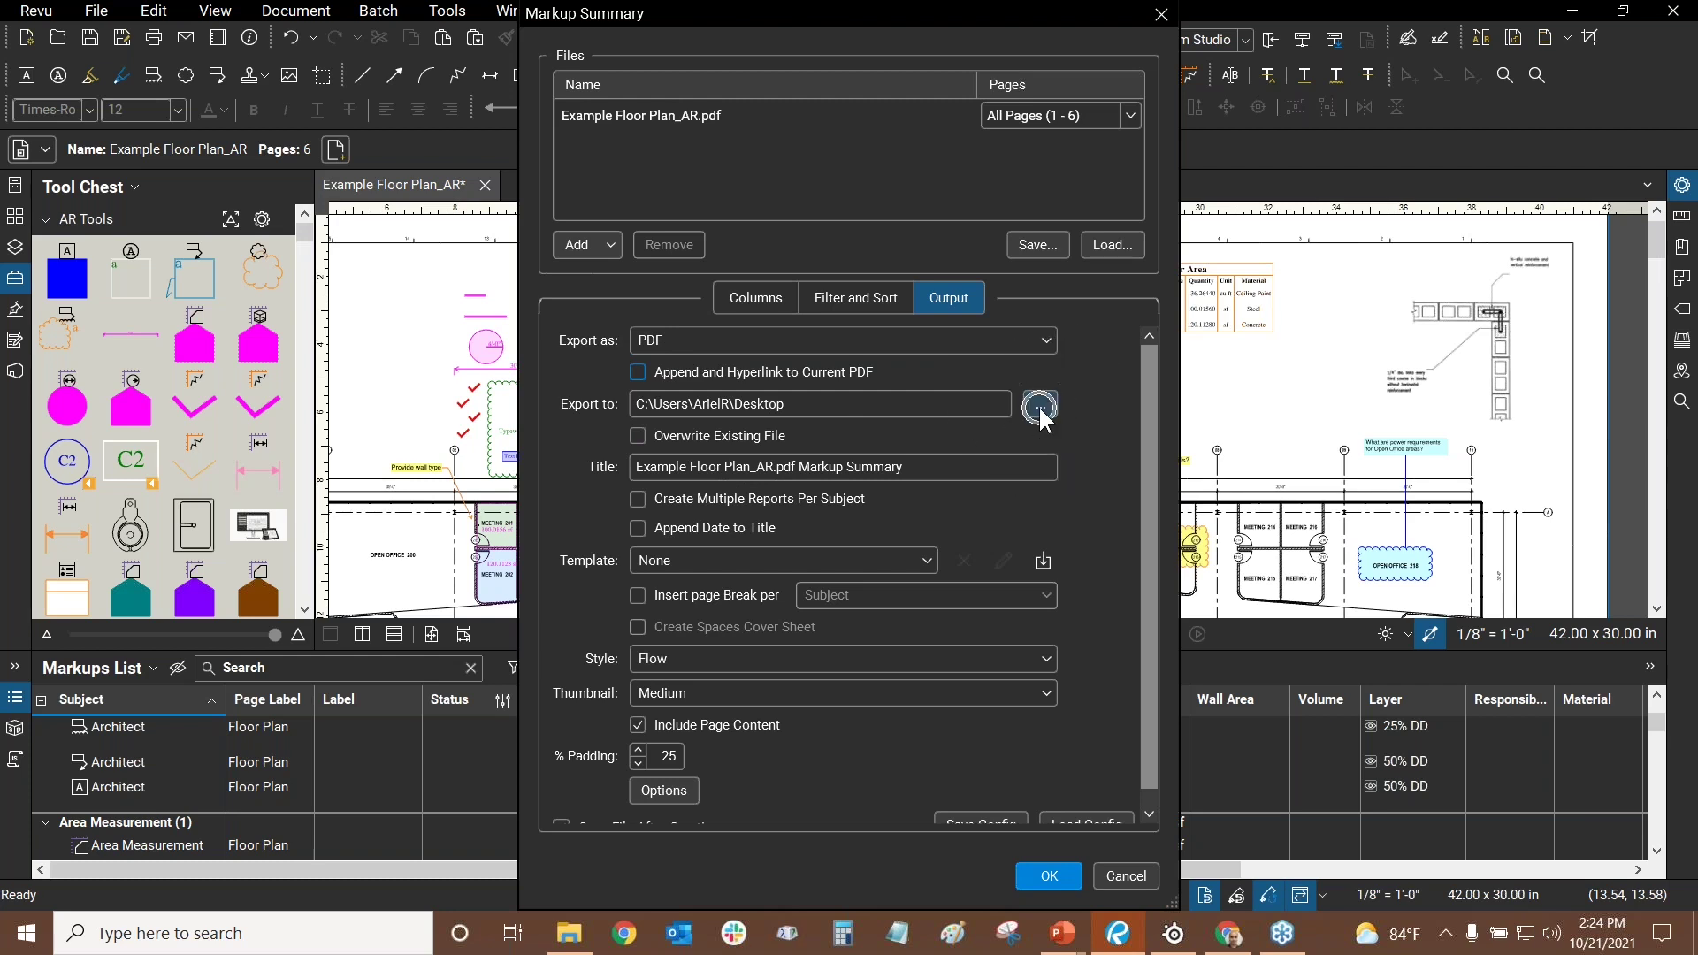
click(636, 373)
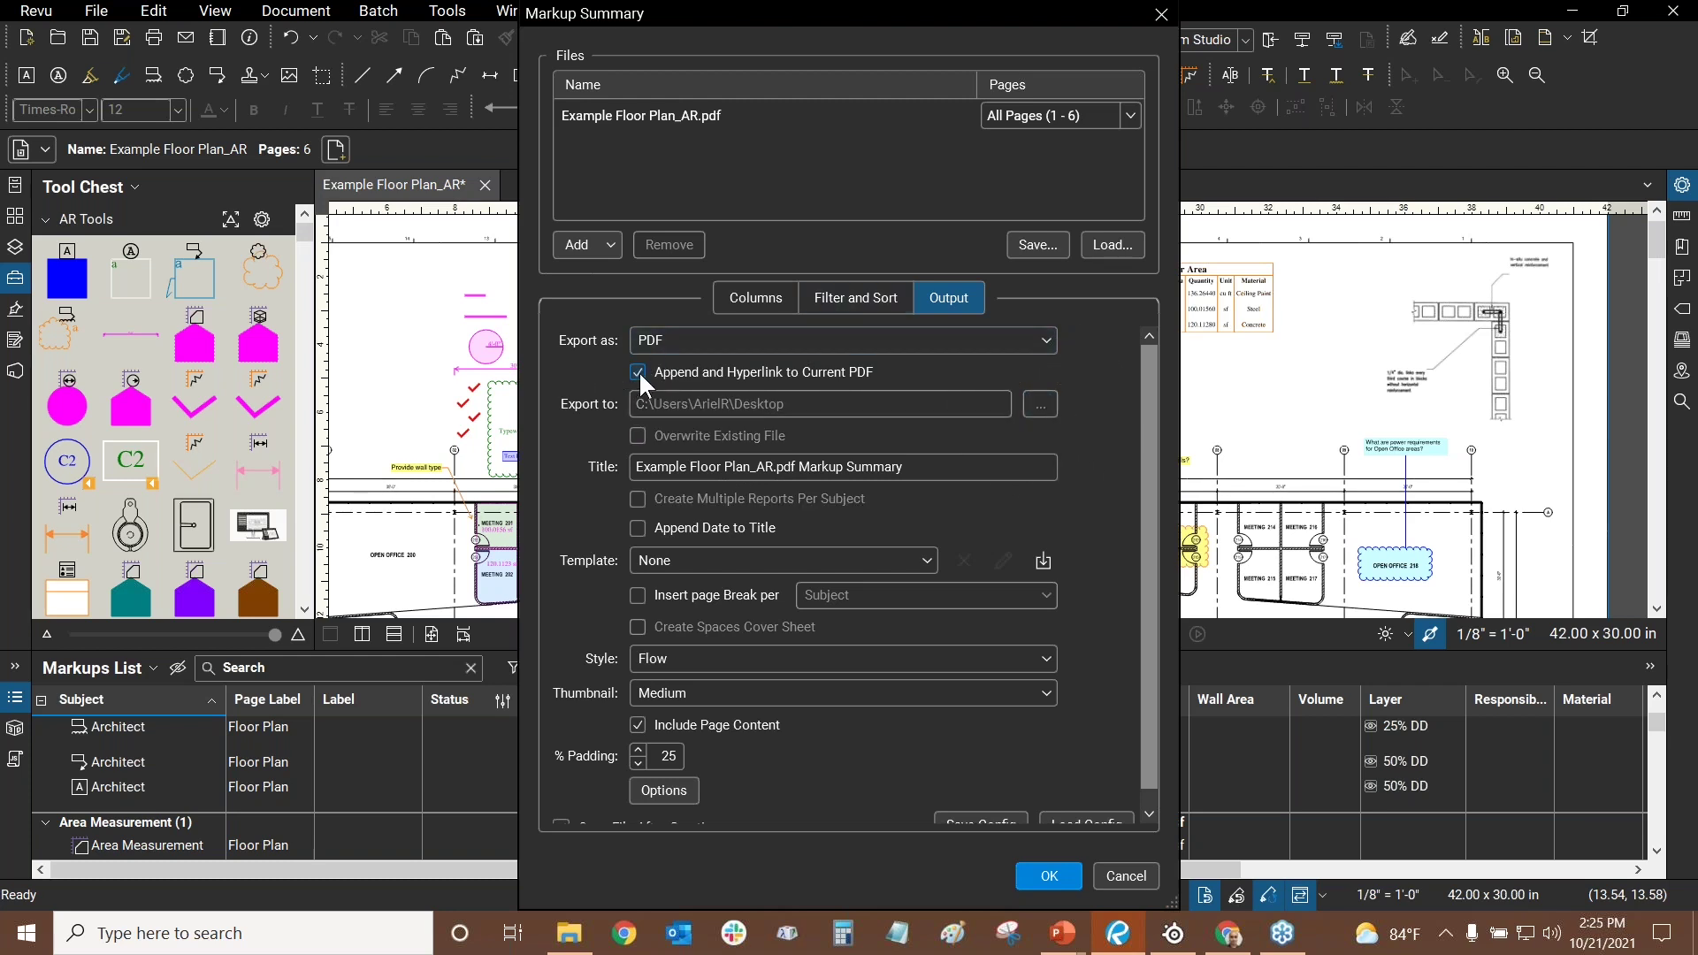
- Review the Filter and Sort subjects, keeping all subjects included
click(853, 297)
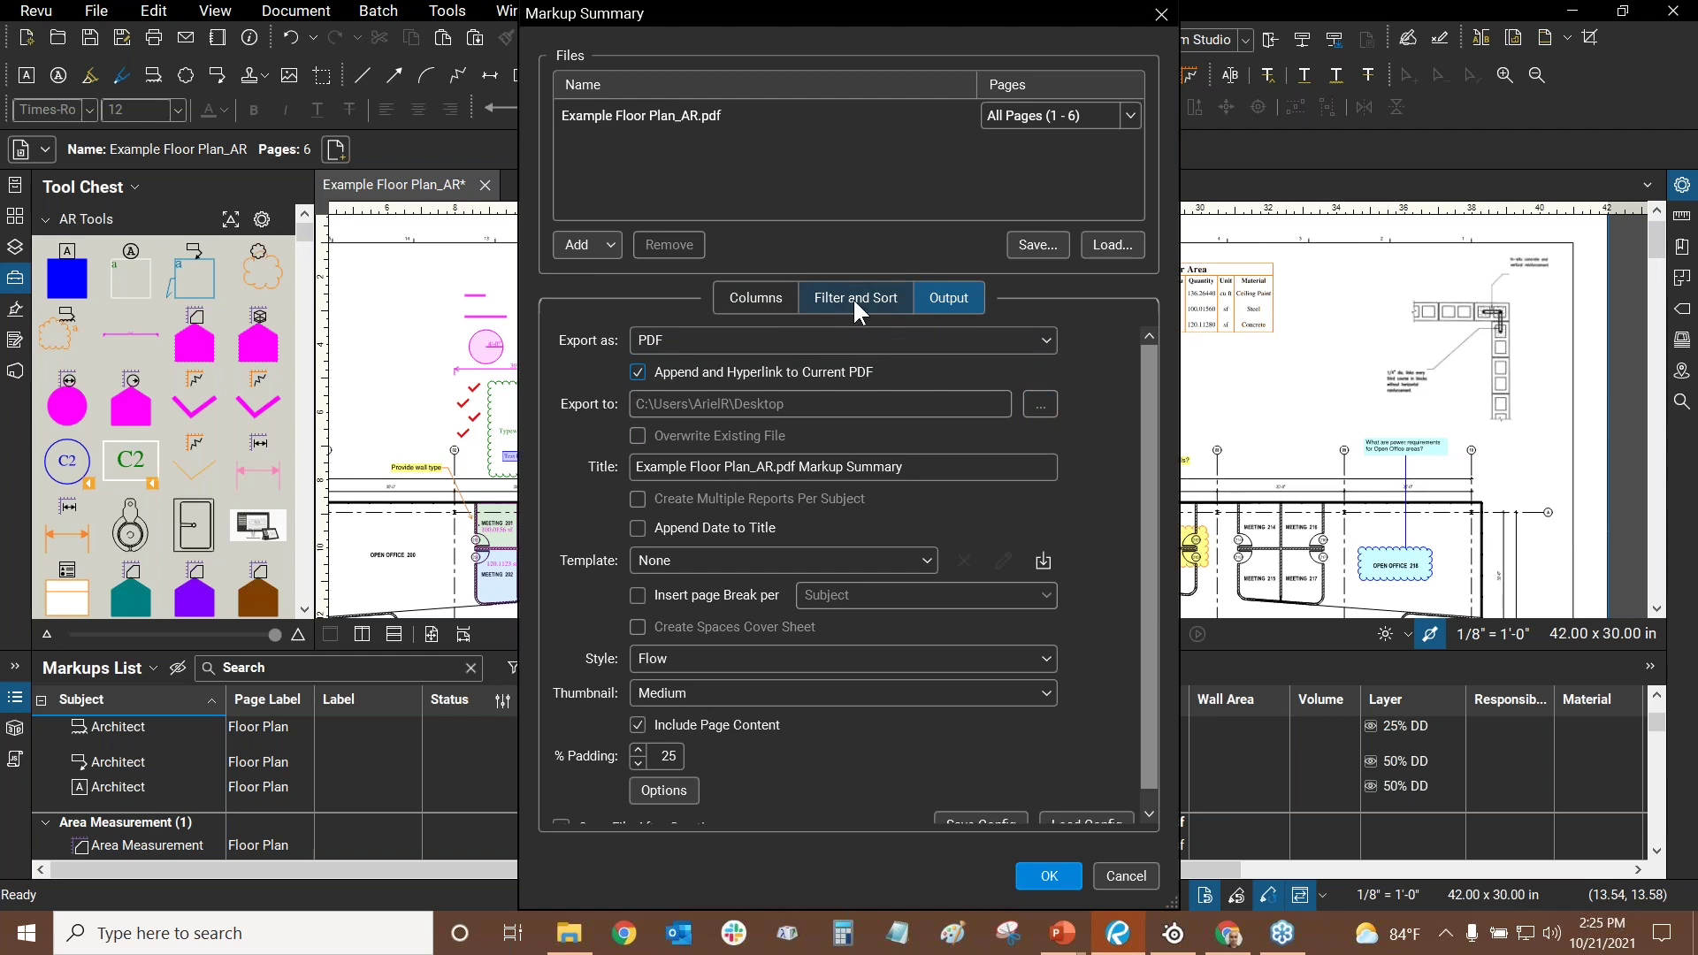
scroll(908, 436, down, 1)
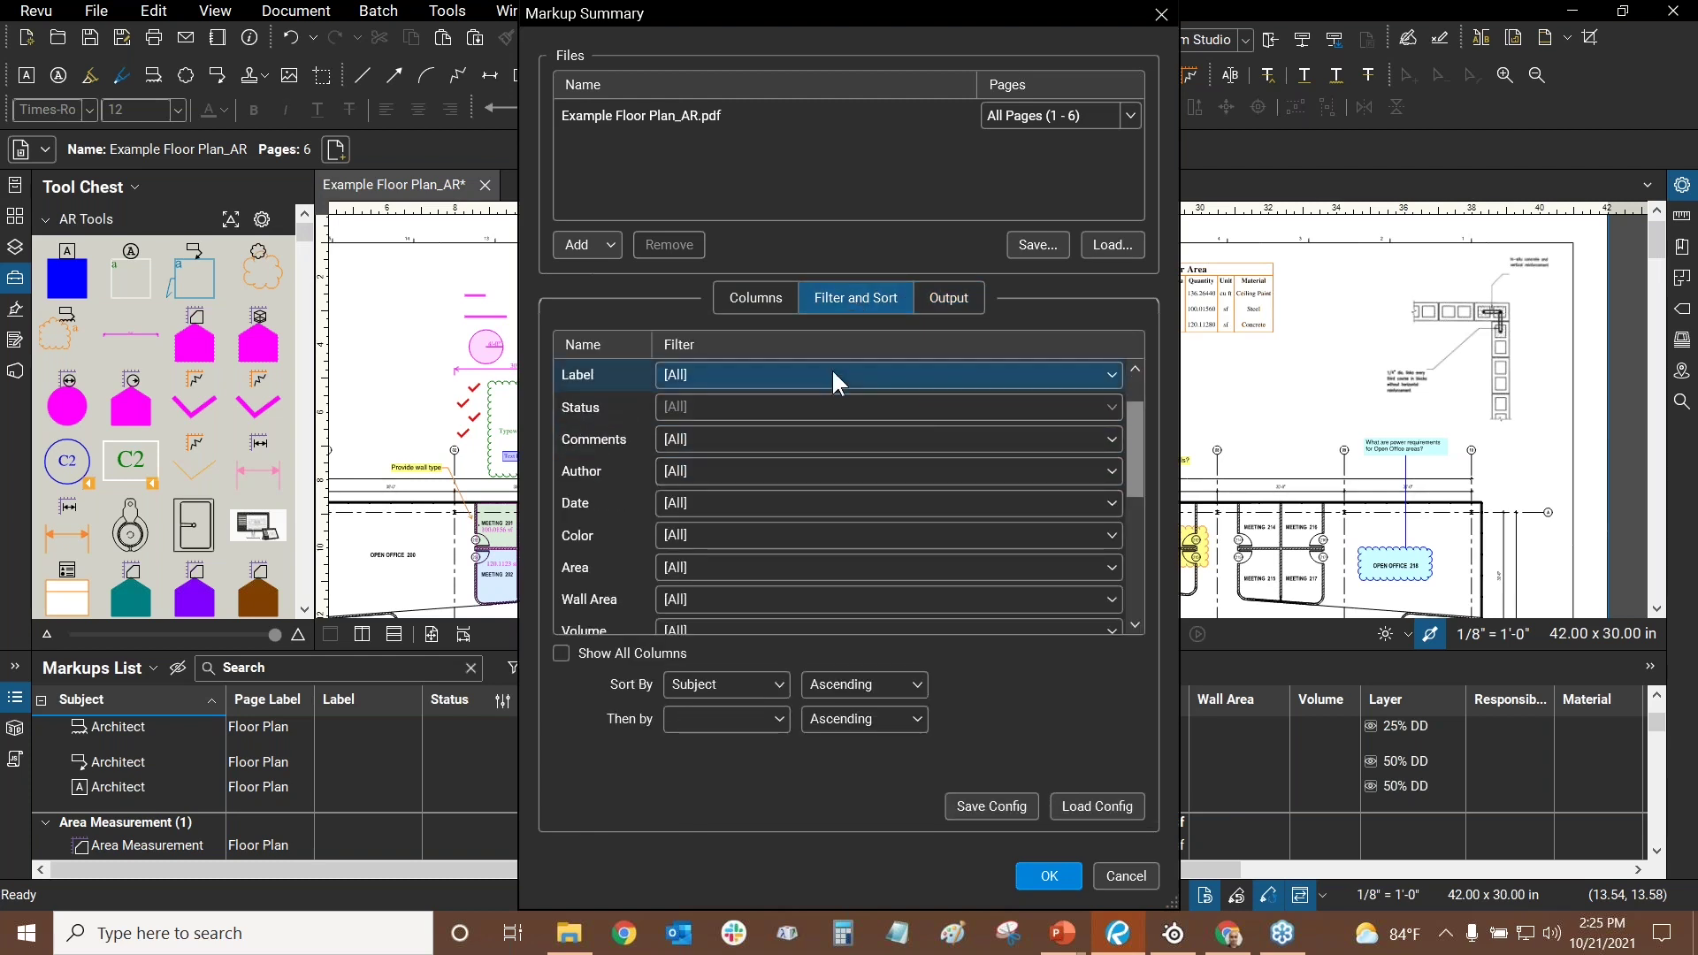
scroll(832, 369, down, 4)
scroll(899, 548, up, 5)
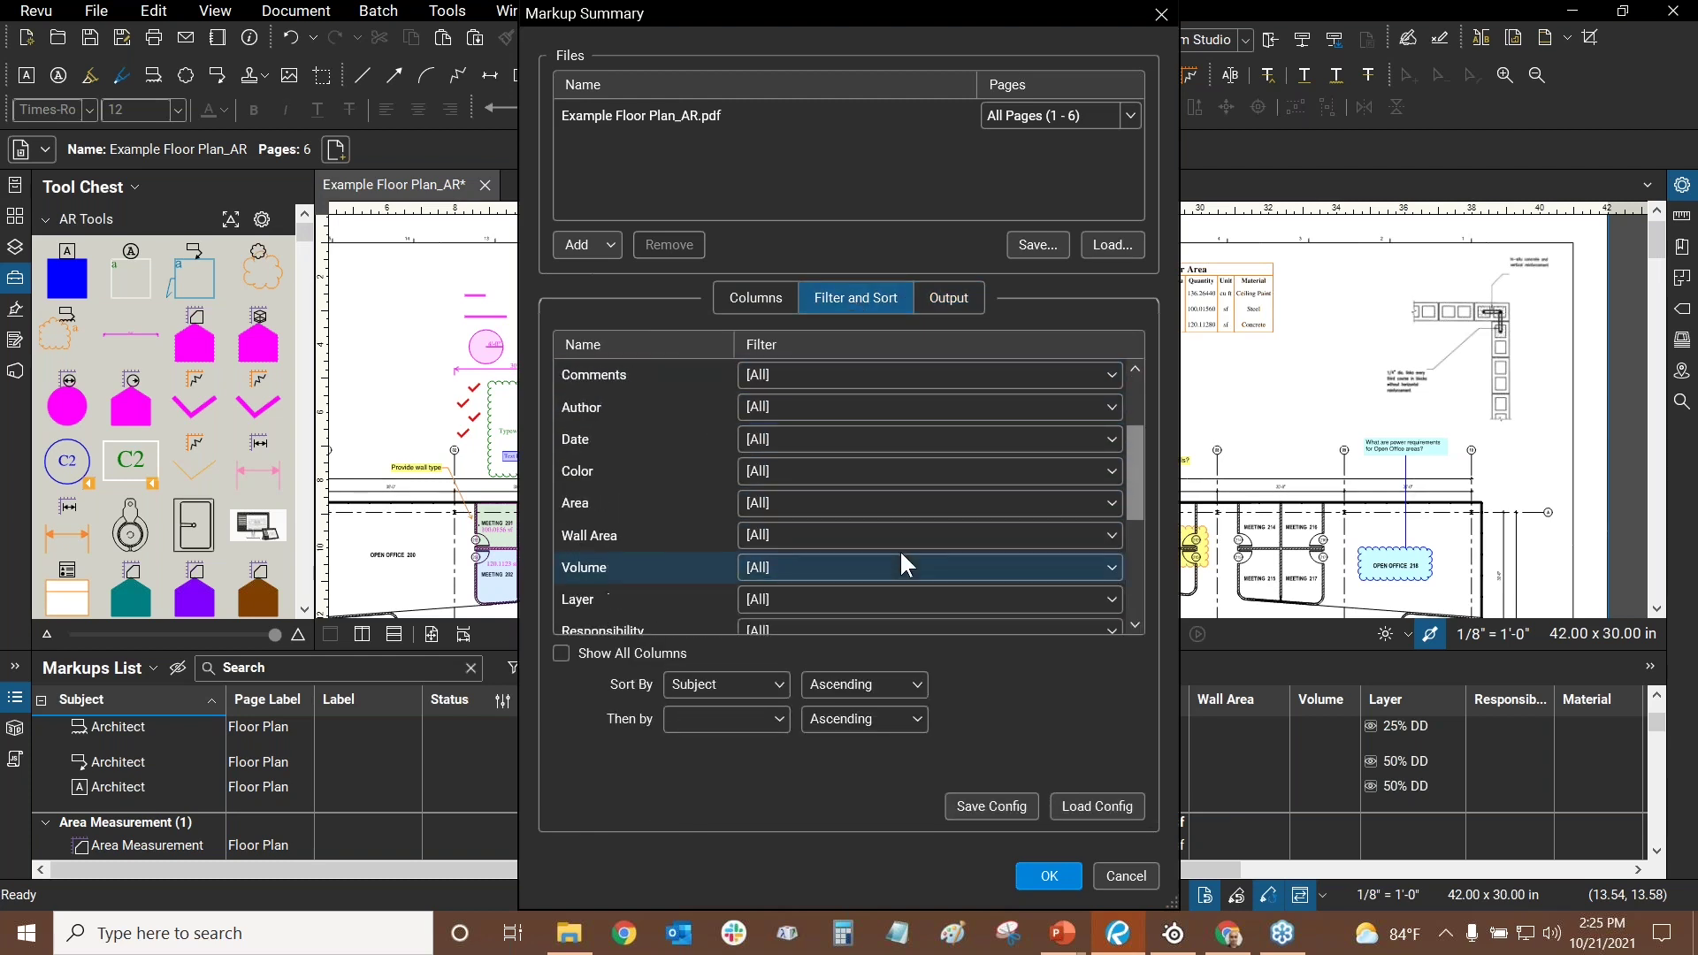
click(794, 374)
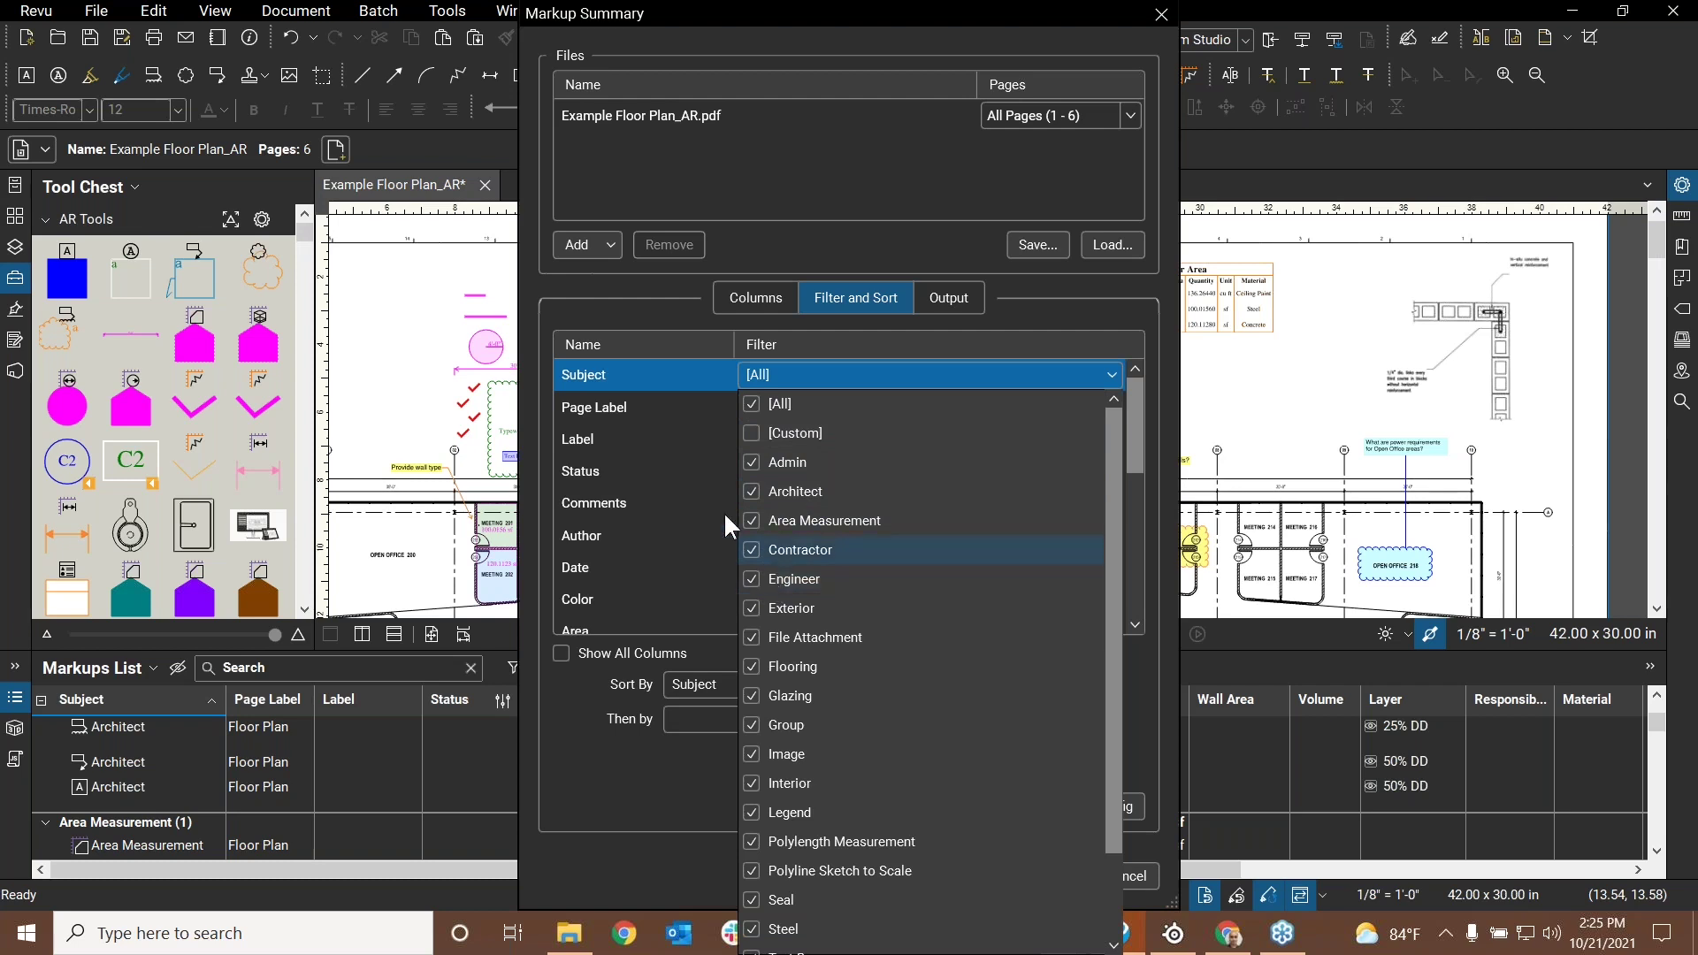
click(660, 299)
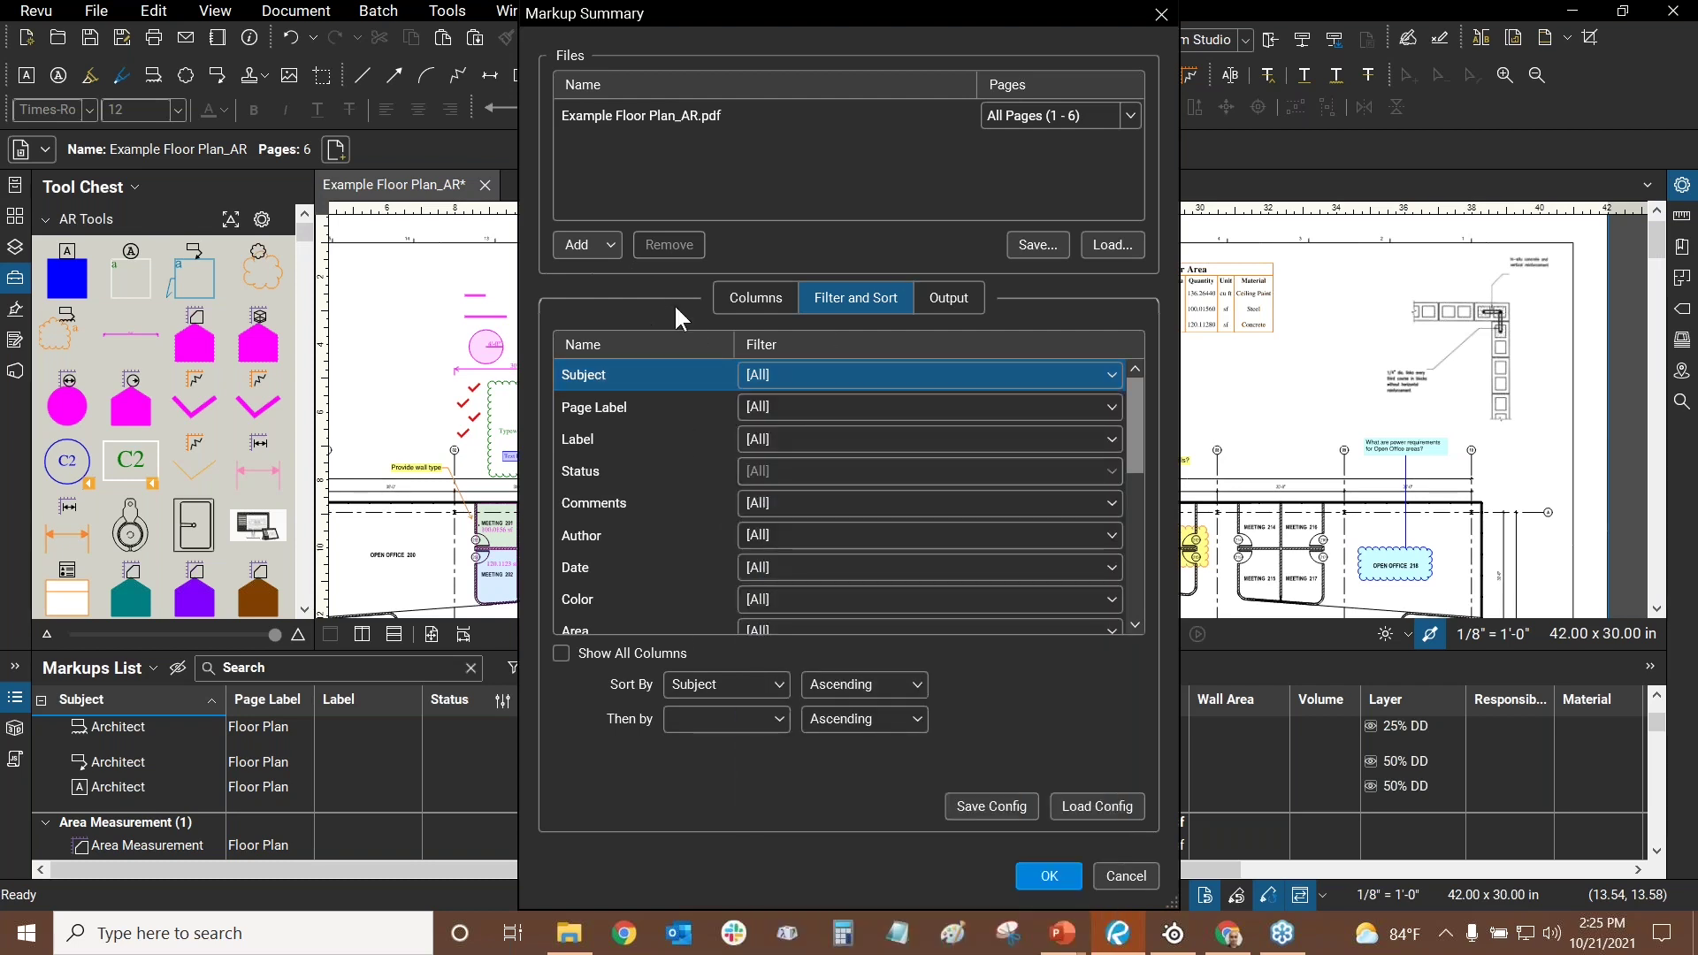
- Review the summary columns, keeping Subject through the Cost Analysis formula columns selected
click(748, 294)
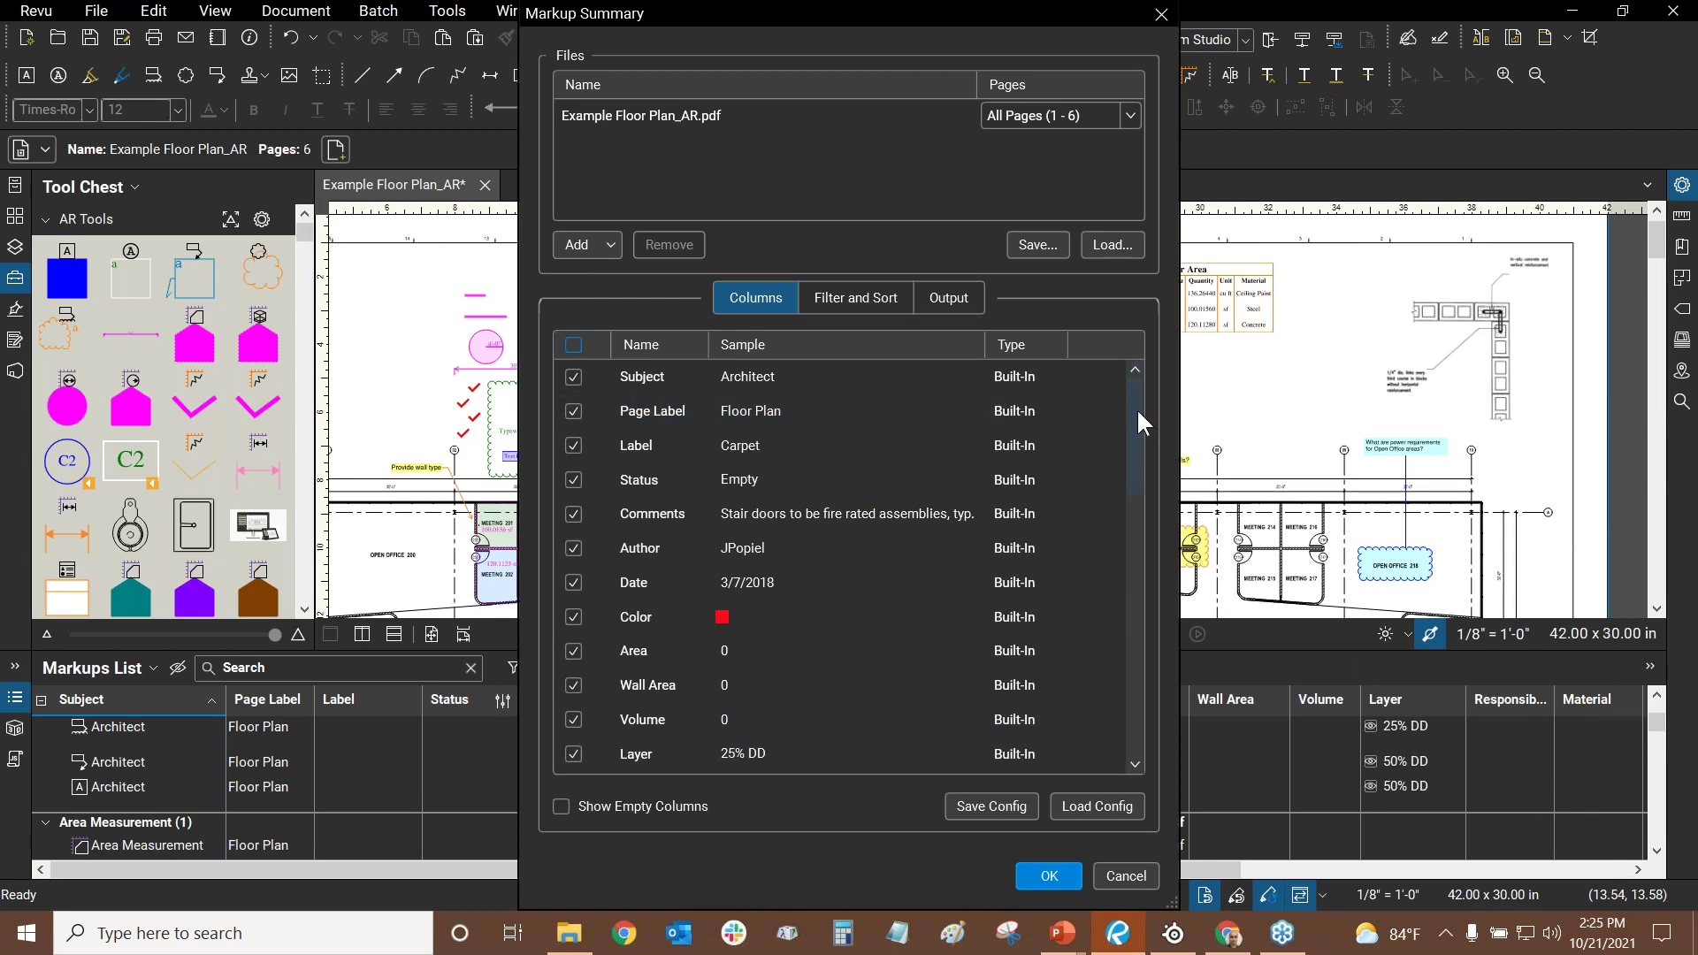
drag(1138, 407, 1125, 522)
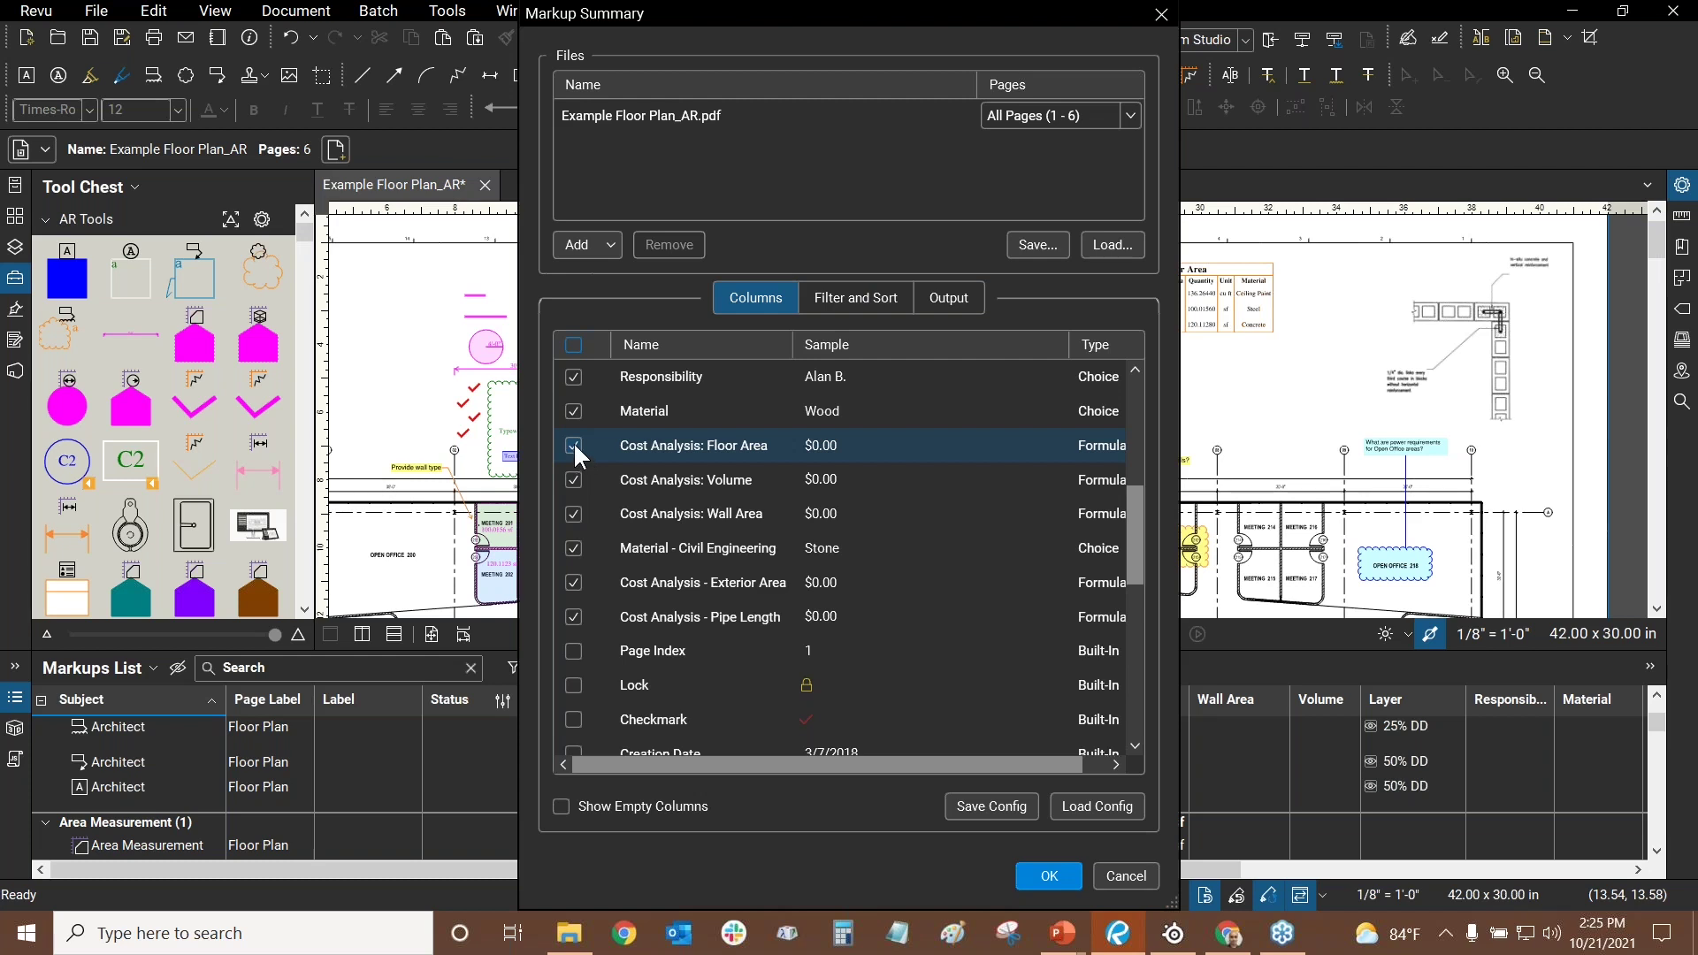
scroll(683, 530, up, 1)
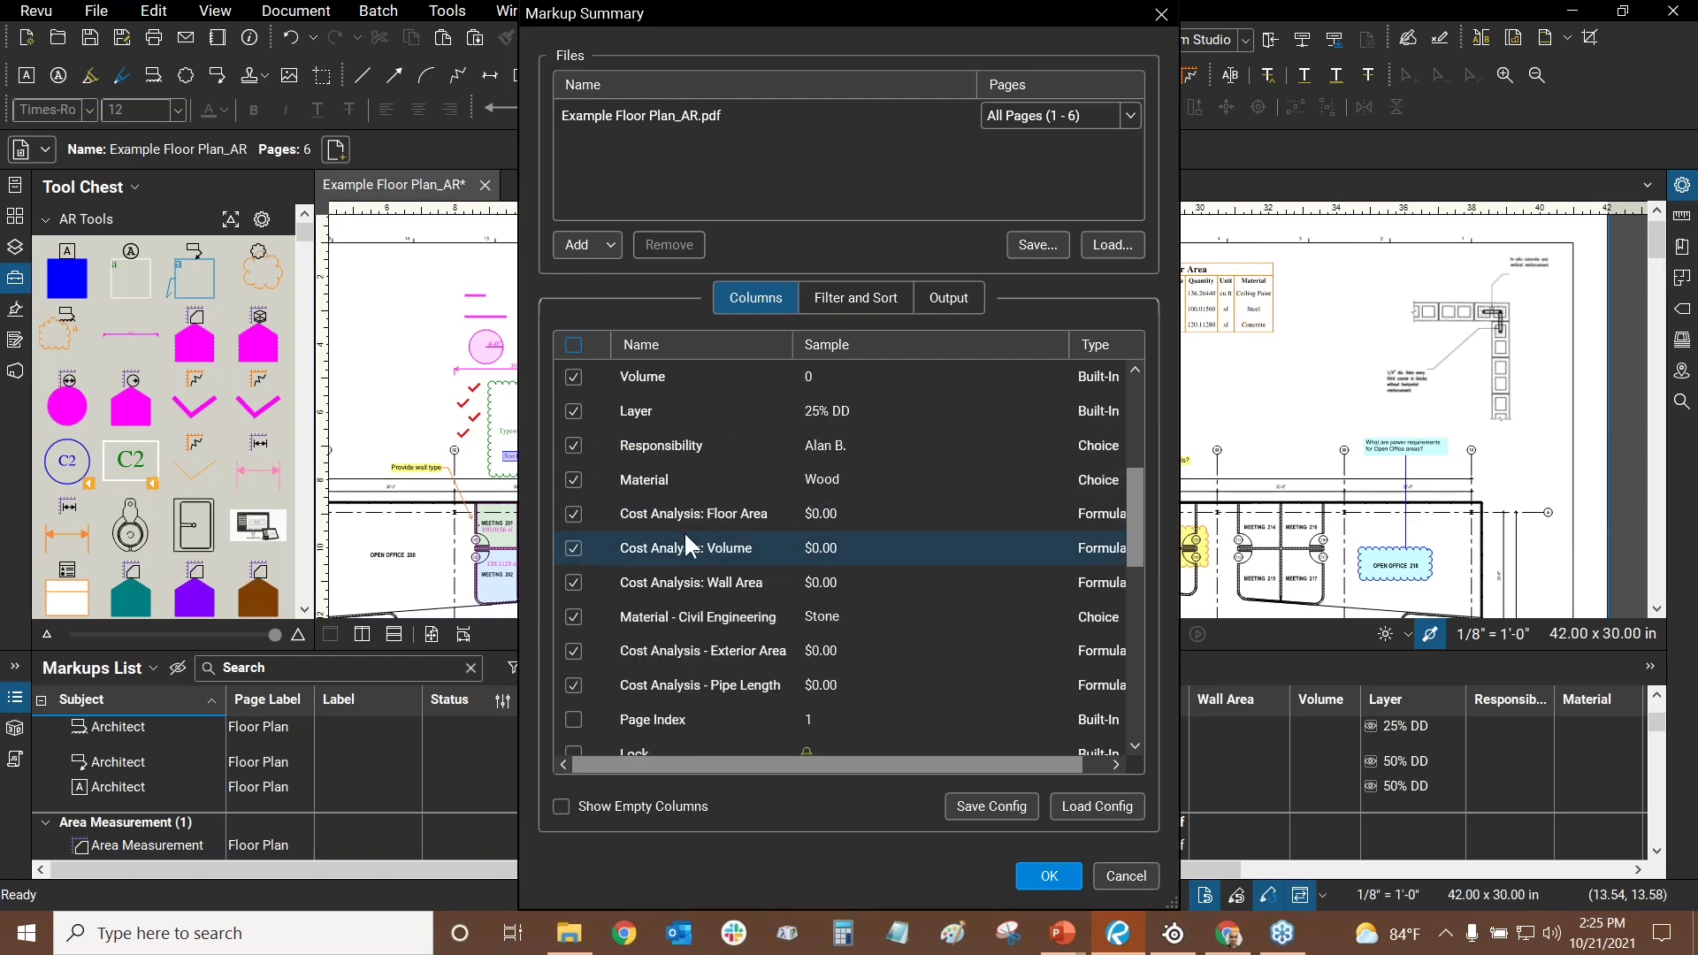
scroll(575, 544, up, 5)
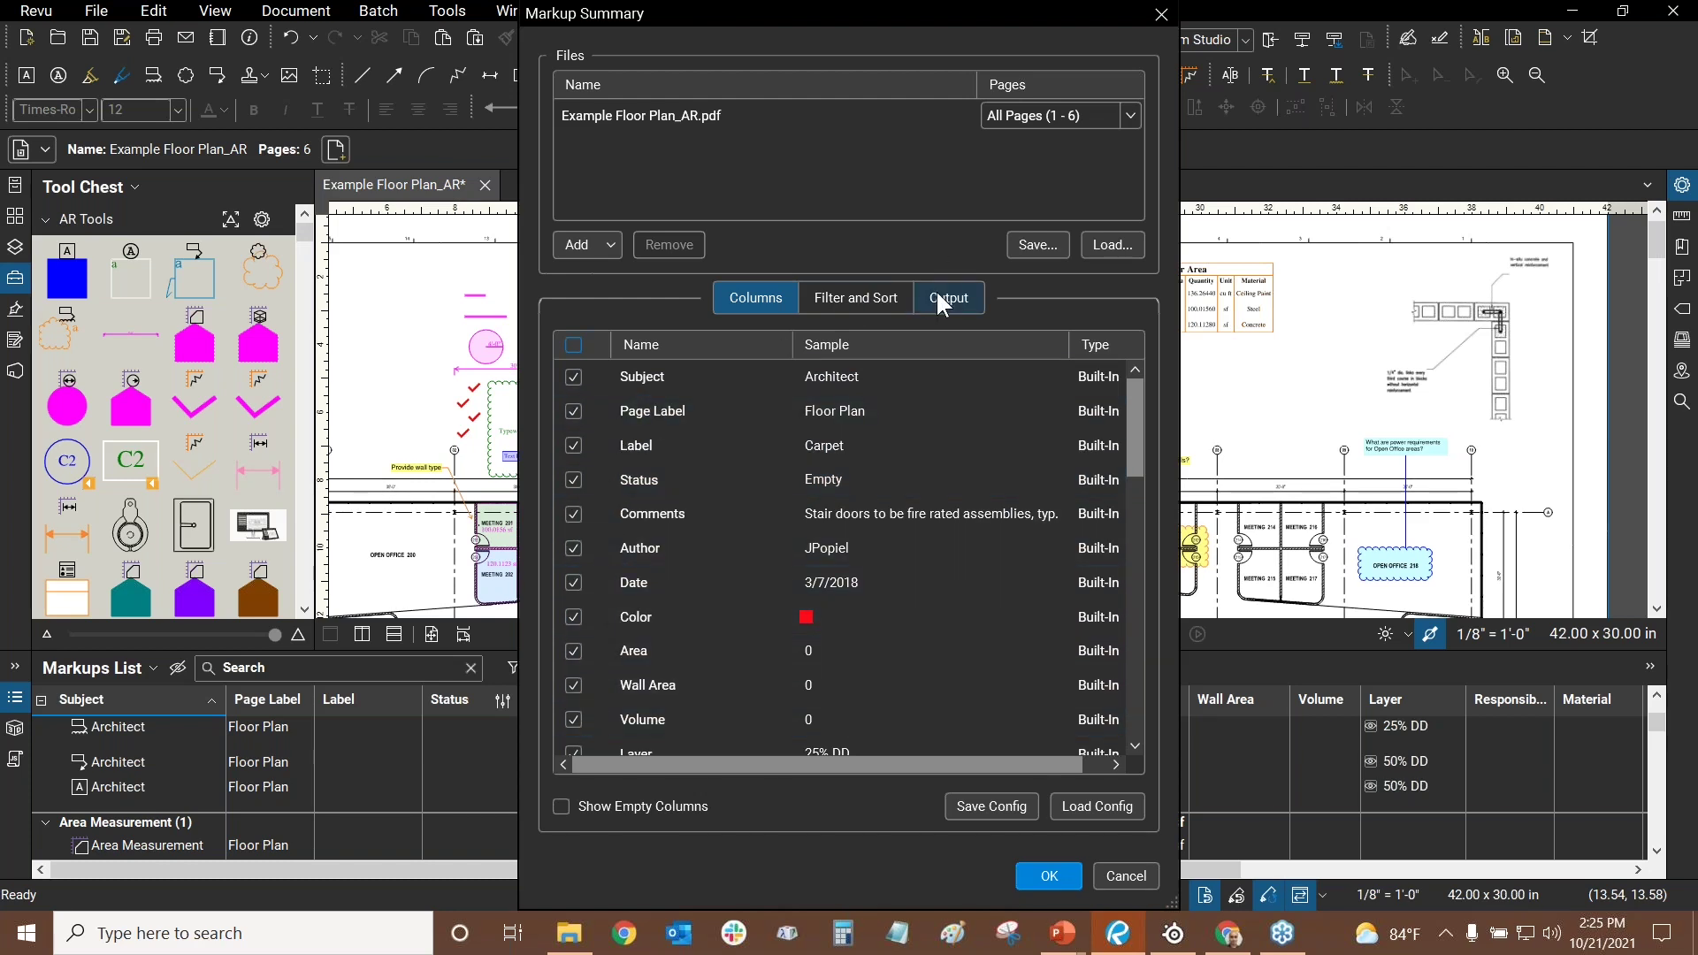
scroll(862, 480, down, 5)
scroll(656, 485, up, 5)
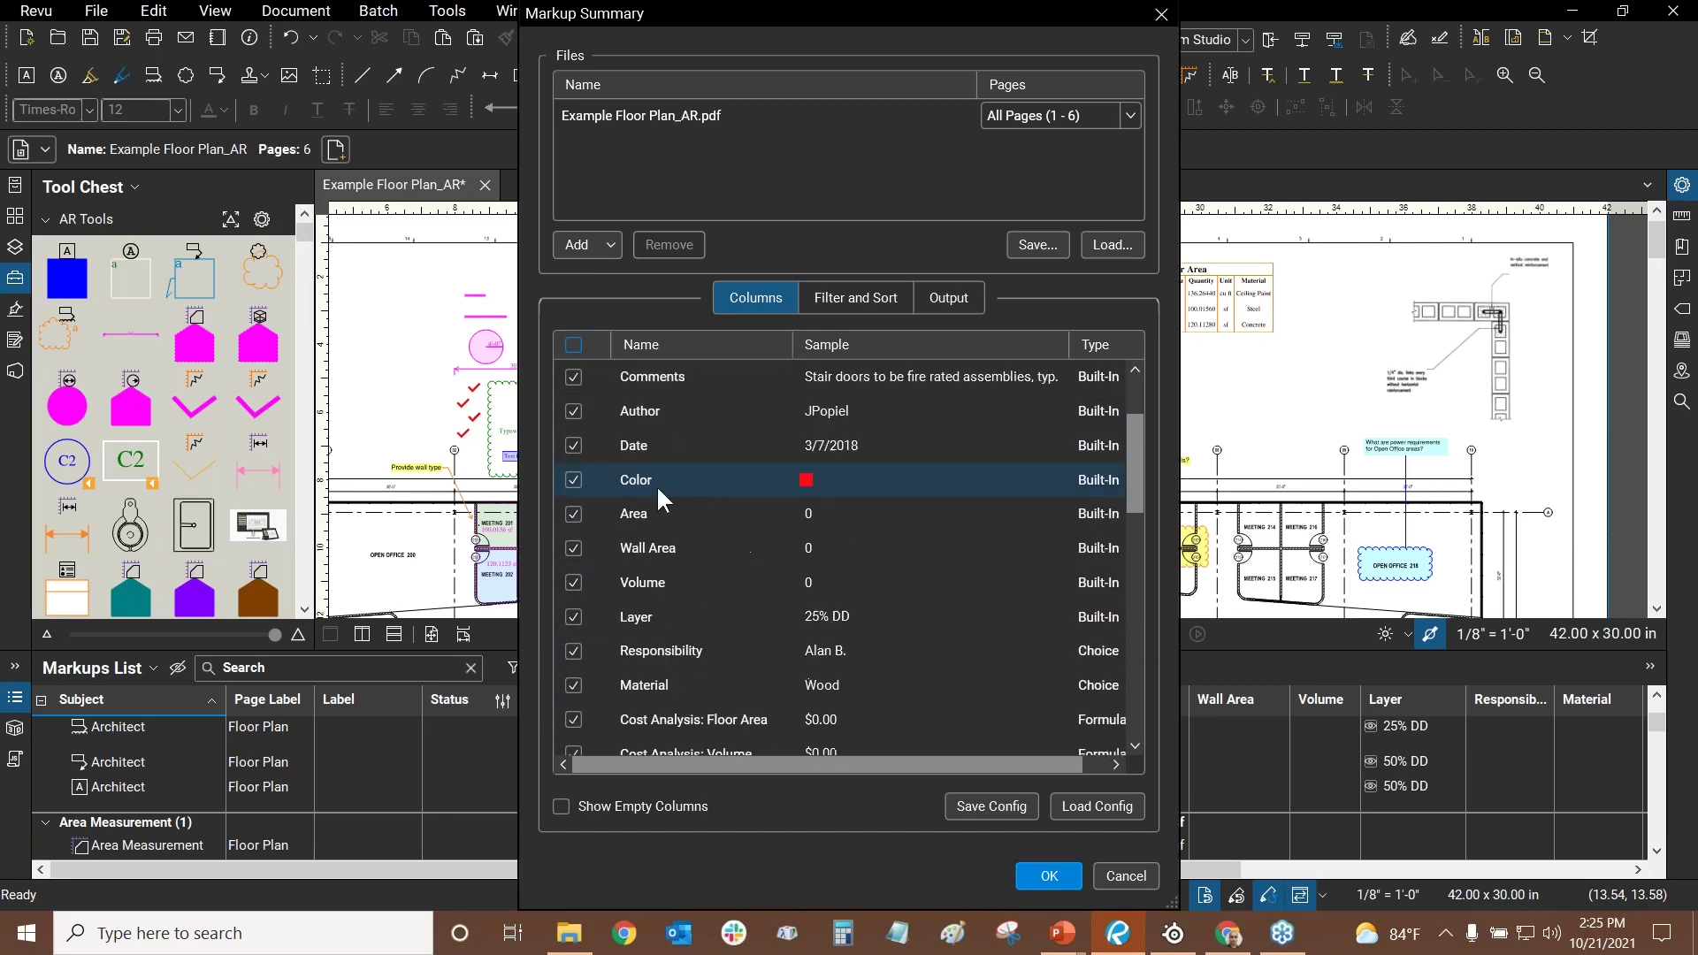
- Generate the markup summary, appending it to the PDF as 31 pages, and browse the page thumbnails
click(1048, 884)
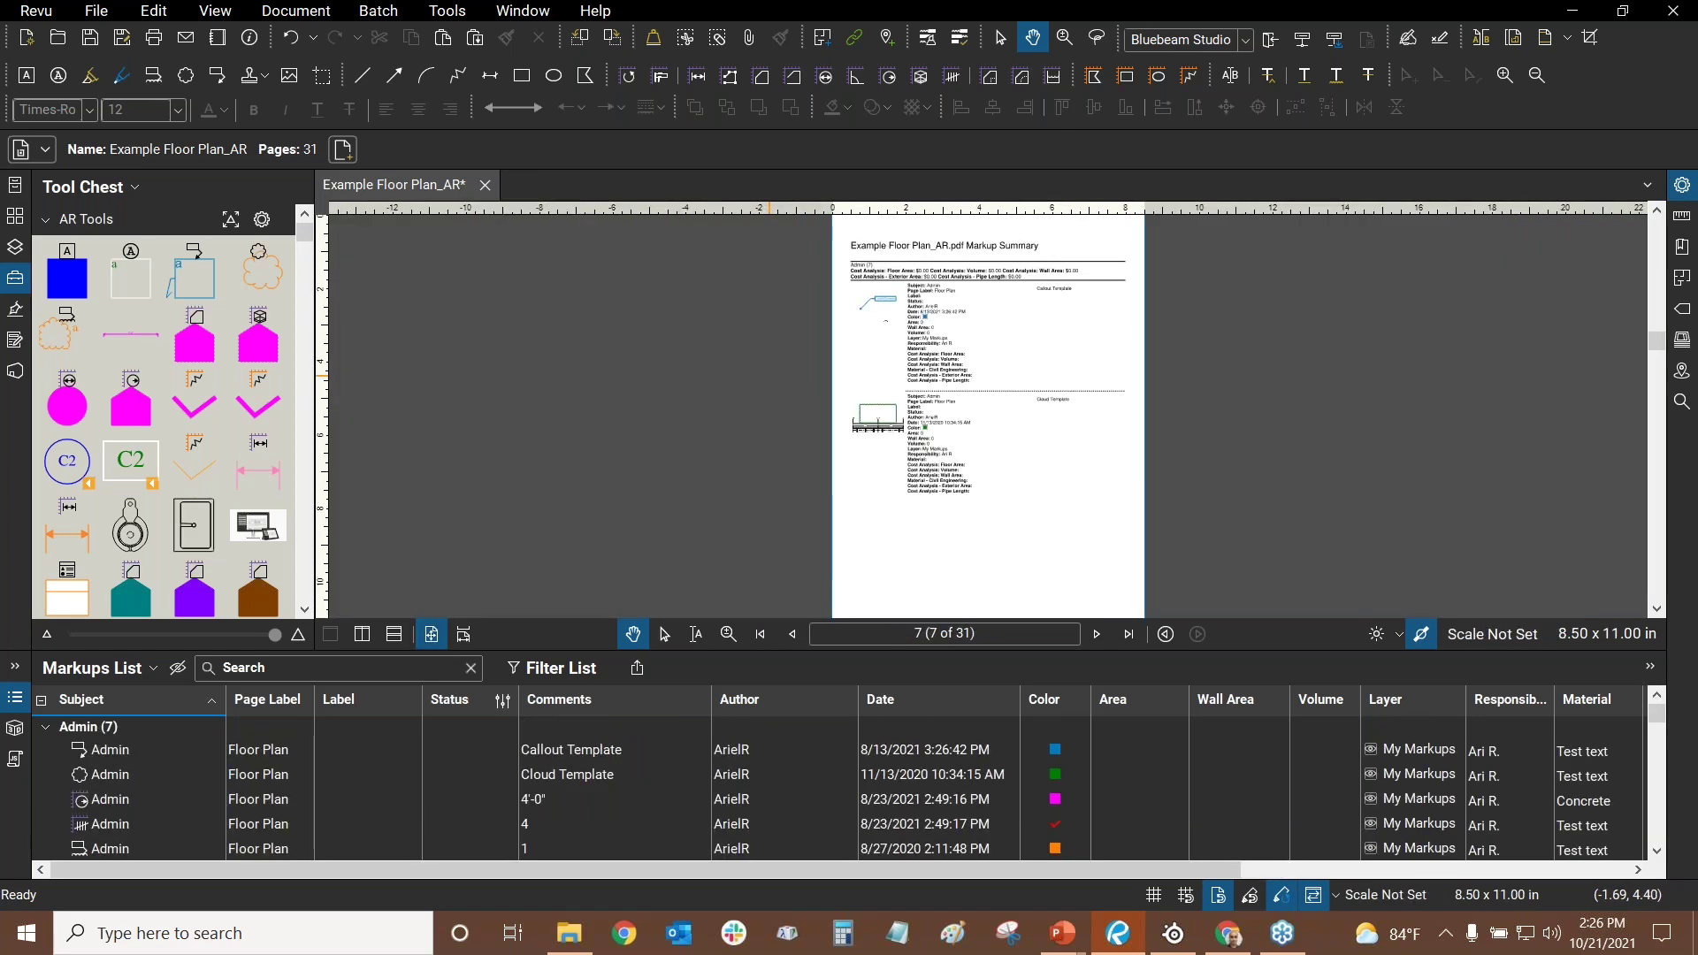
click(11, 219)
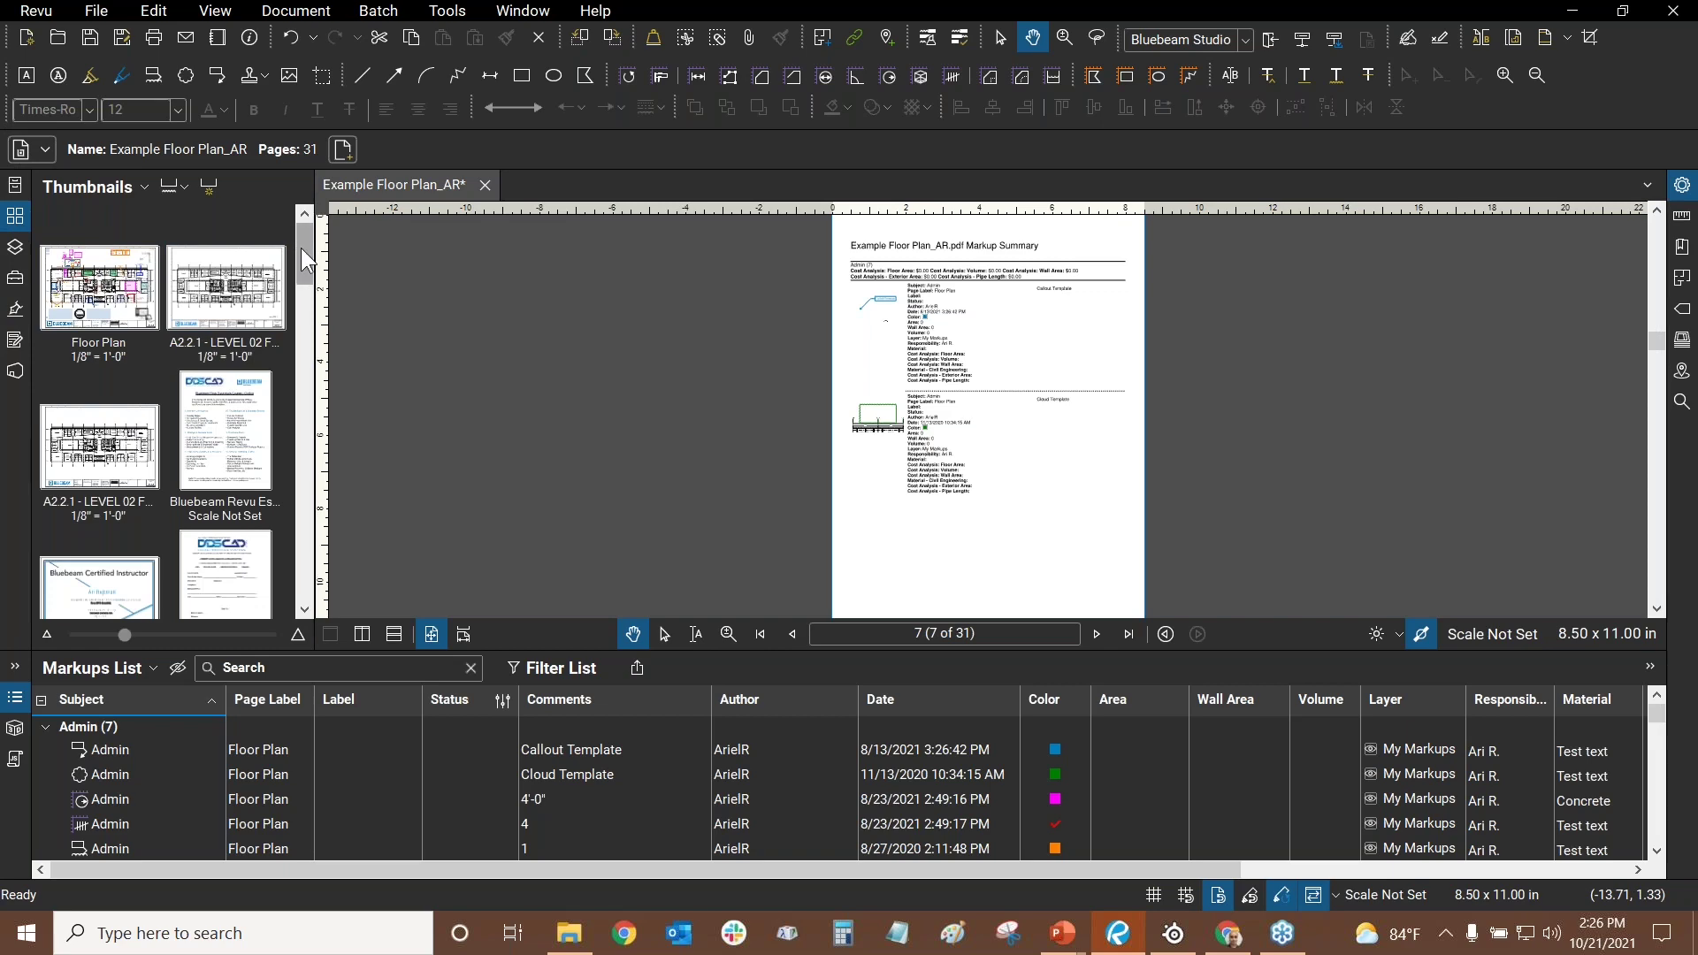
drag(301, 250, 285, 290)
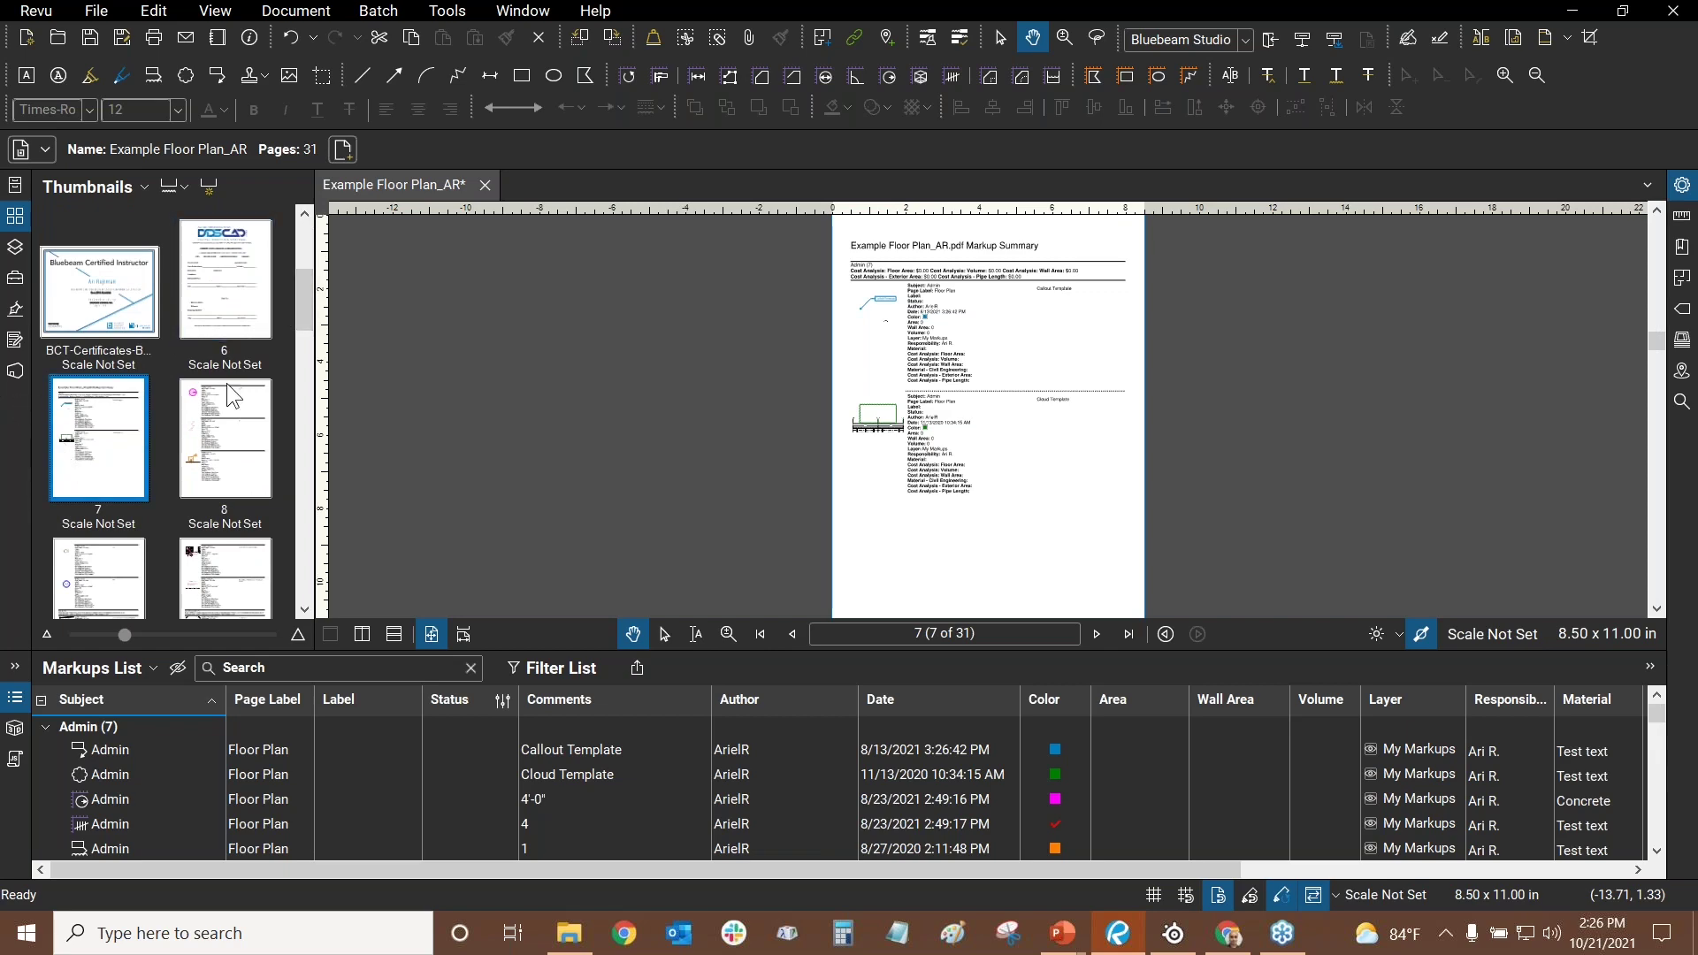
scroll(959, 299, up, 4)
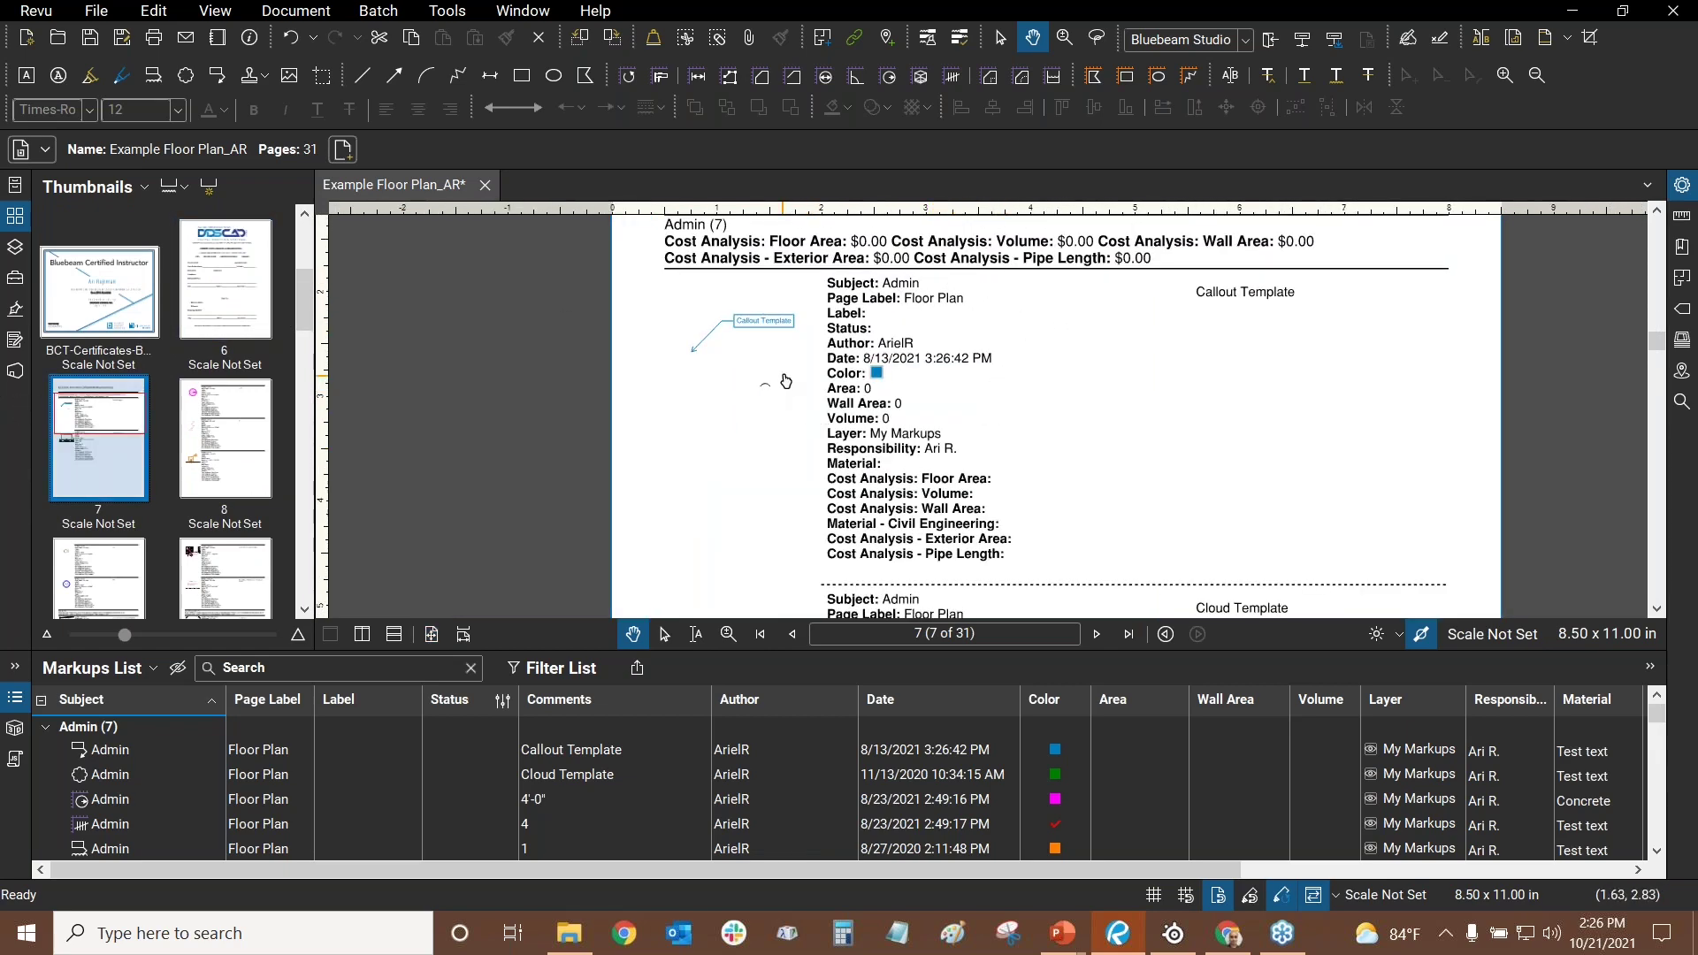
scroll(786, 381, down, 3)
scroll(842, 410, up, 2)
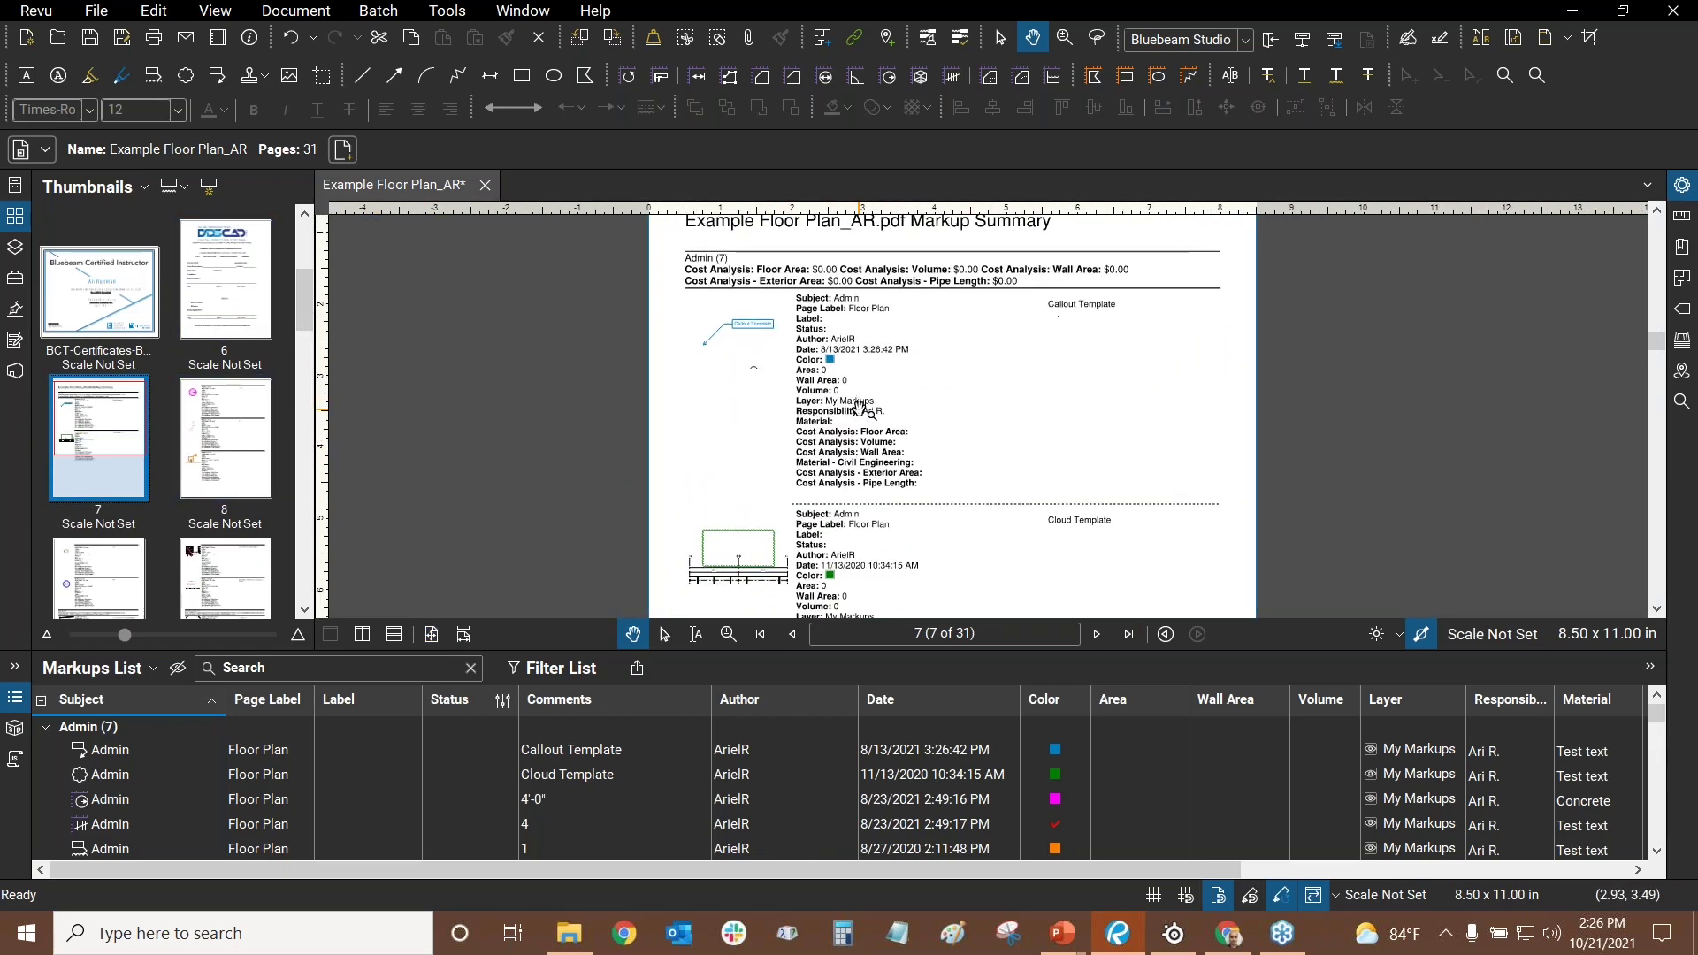
scroll(842, 410, down, 4)
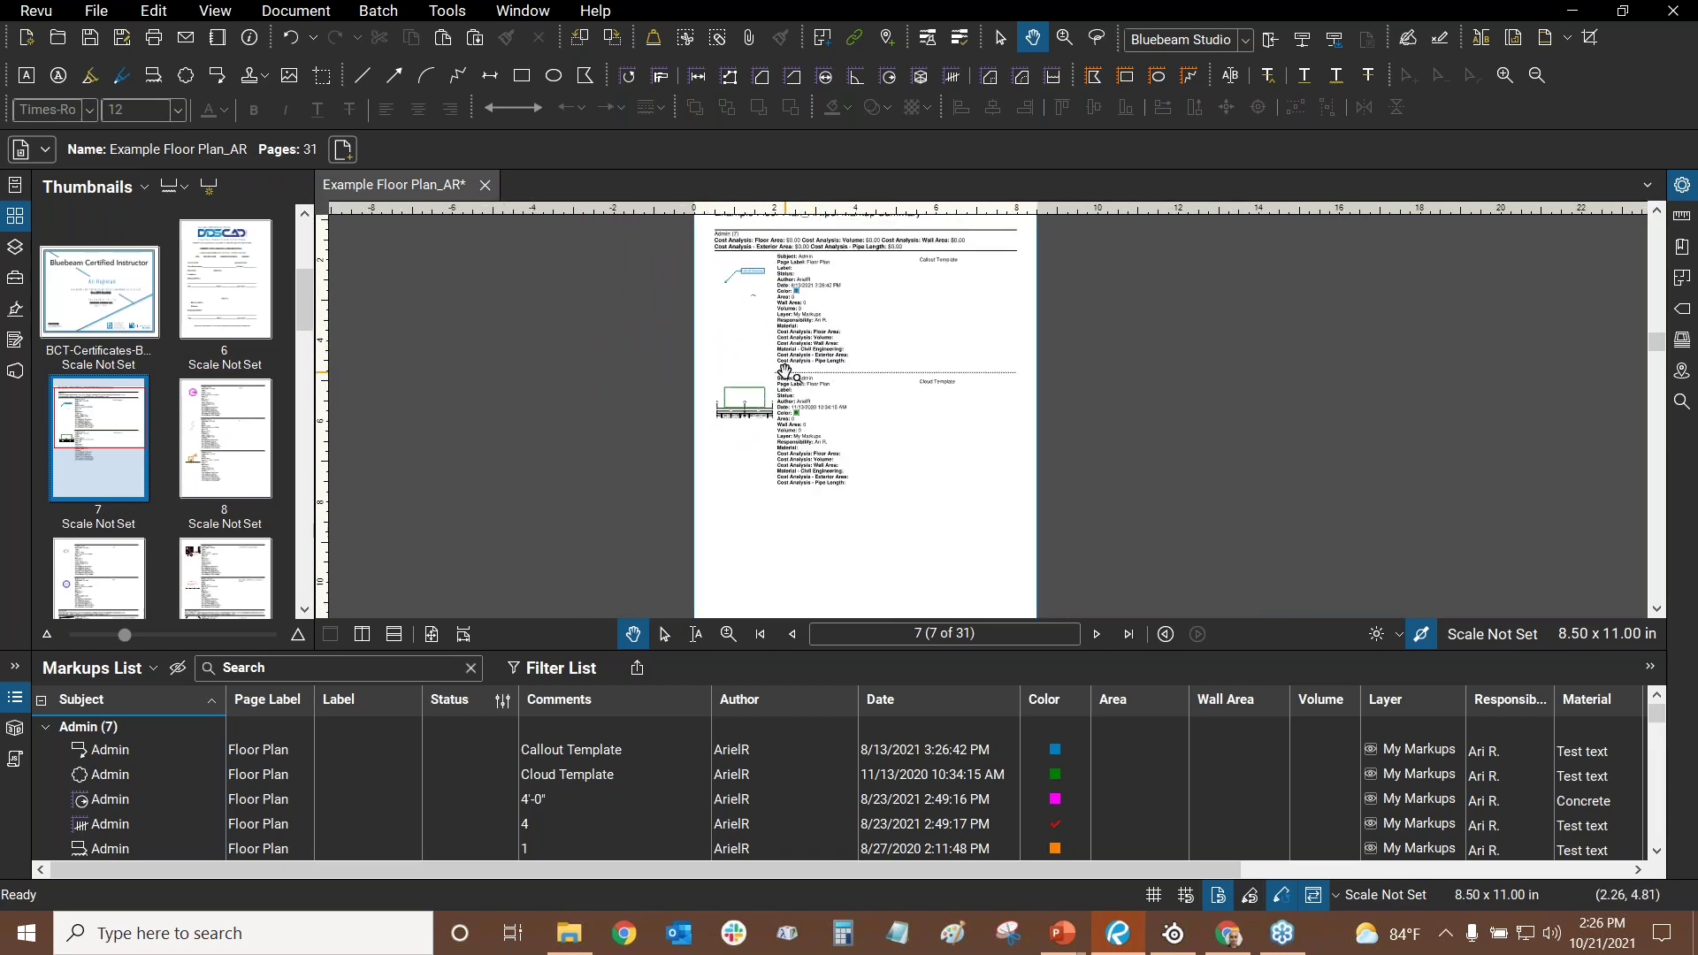
scroll(781, 367, up, 1)
drag(307, 298, 274, 429)
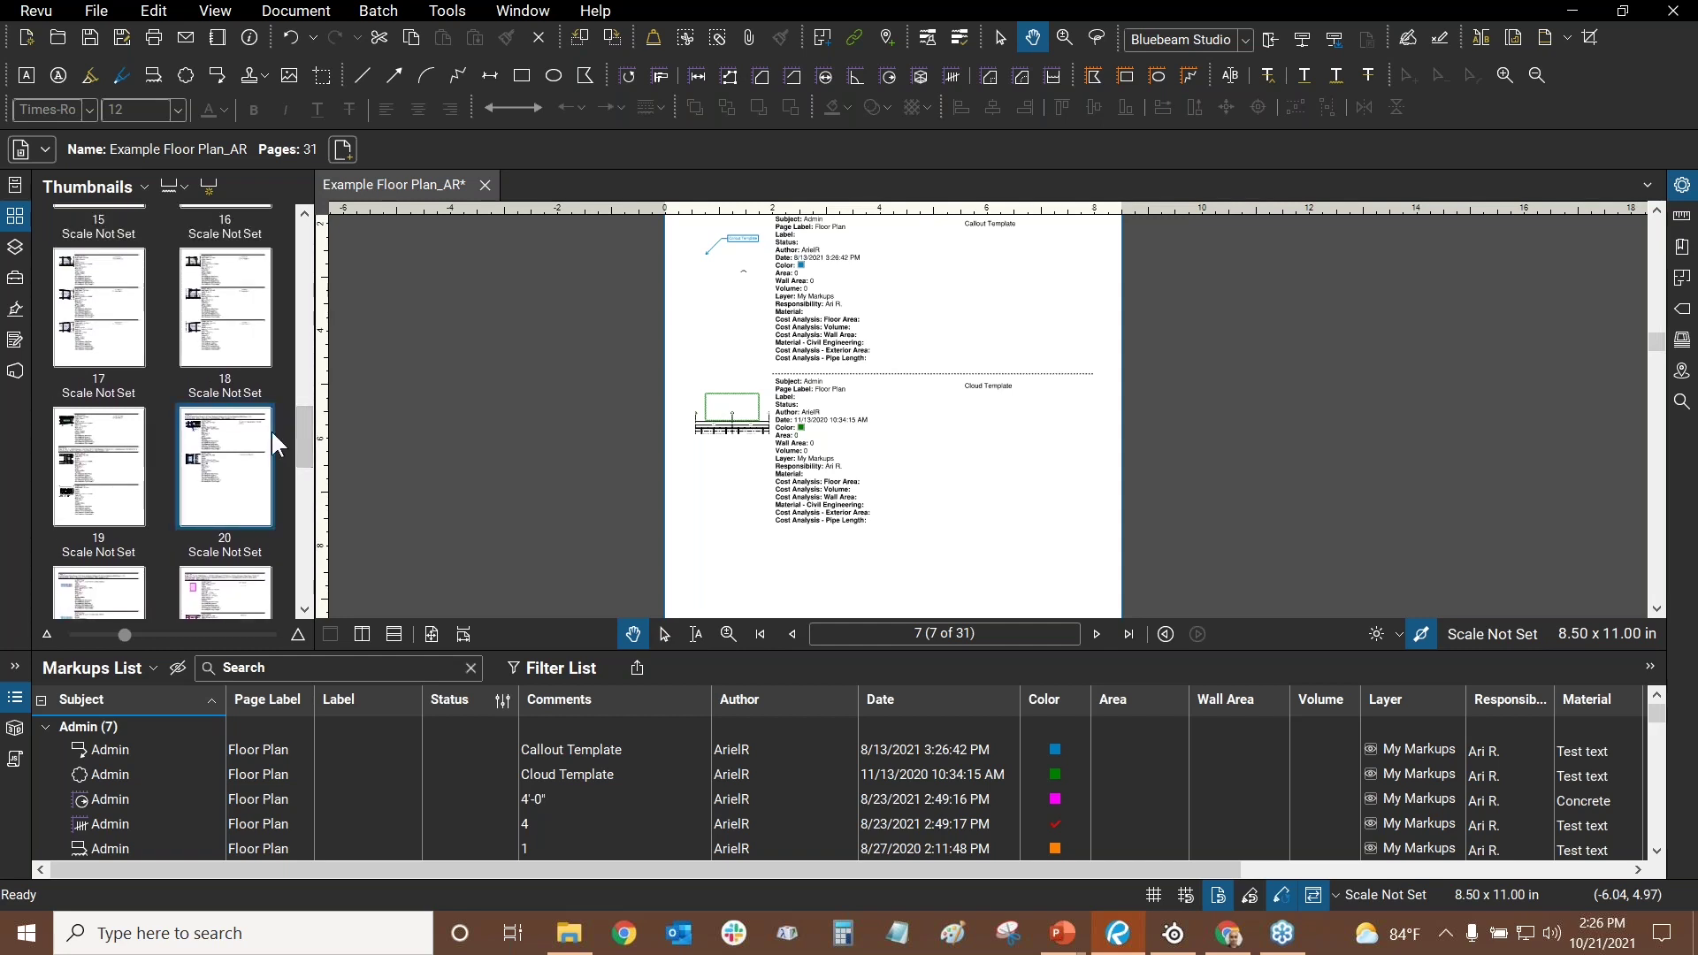
- Go to summary page 17 and bring the OFFICE 239 Carpet 3 flooring entry into view
click(99, 308)
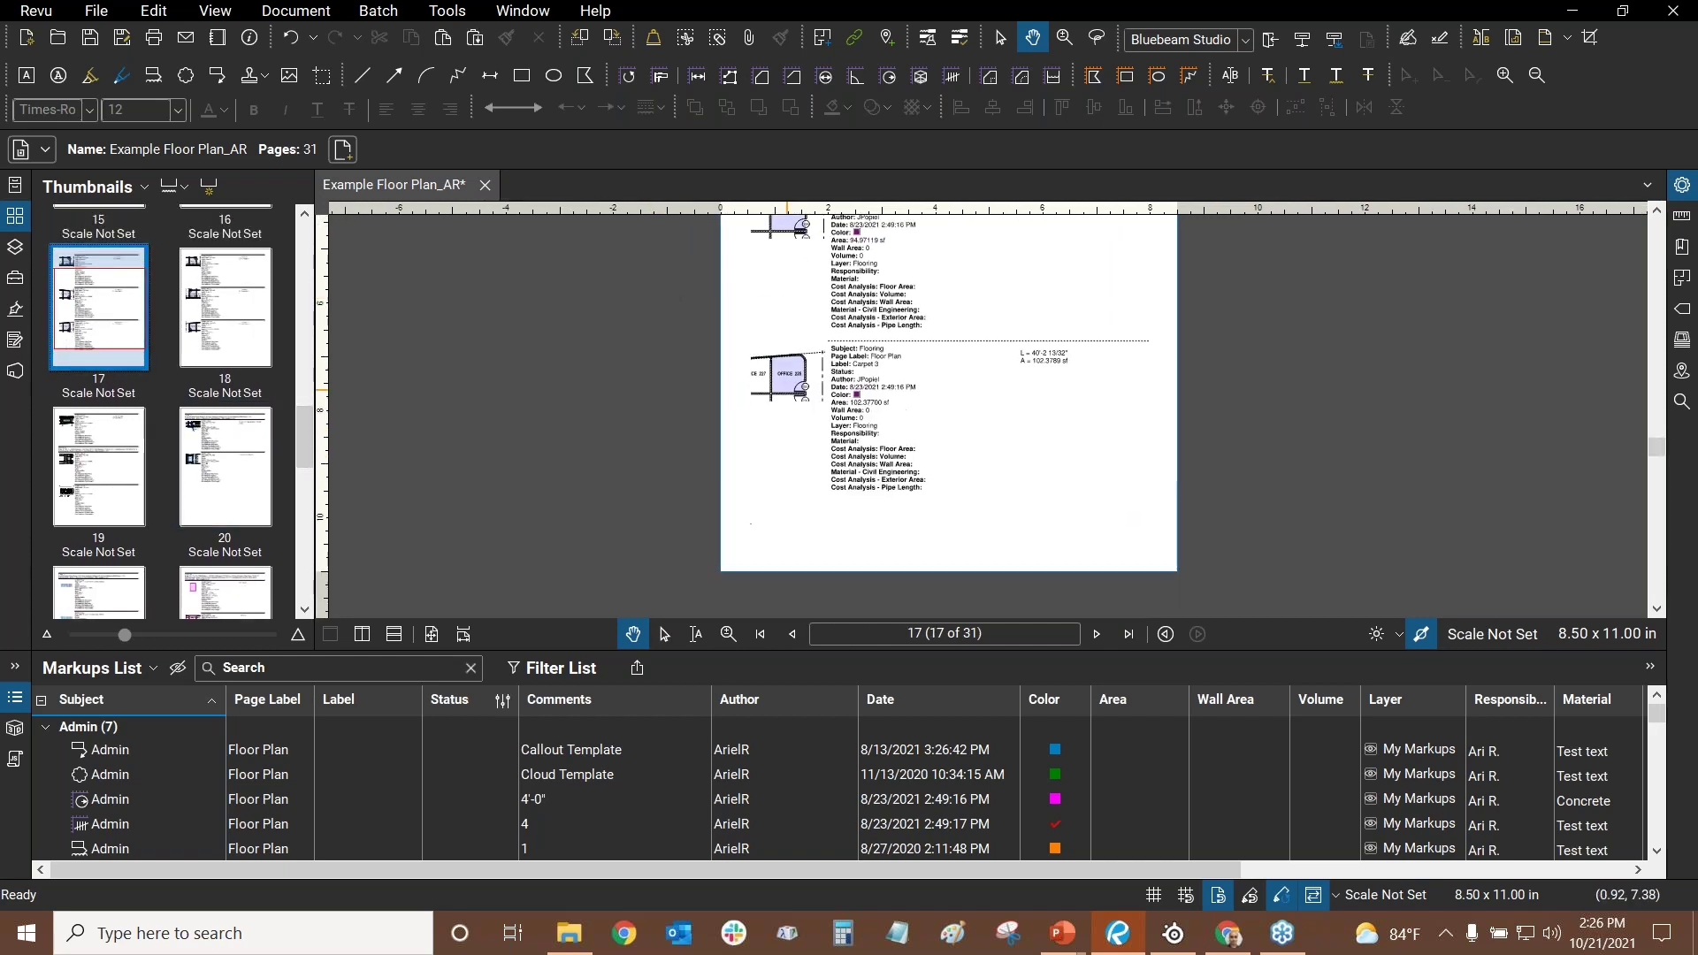
scroll(698, 336, up, 3)
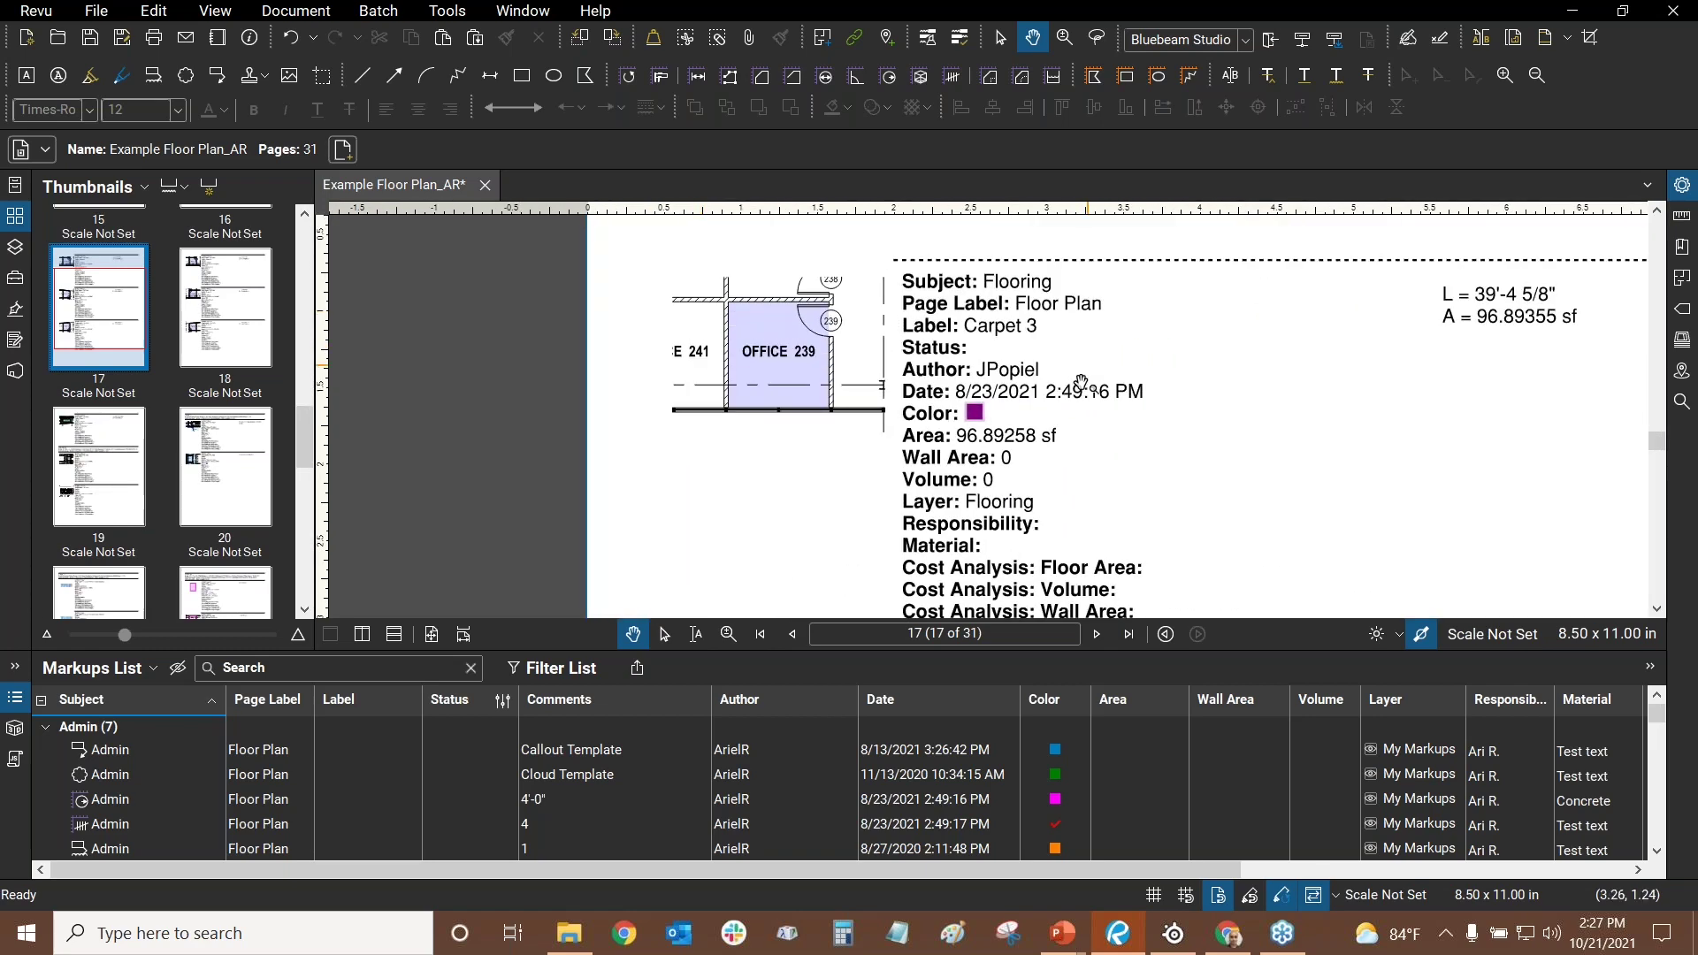
scroll(880, 327, up, 3)
scroll(1221, 571, down, 3)
scroll(1221, 571, down, 2)
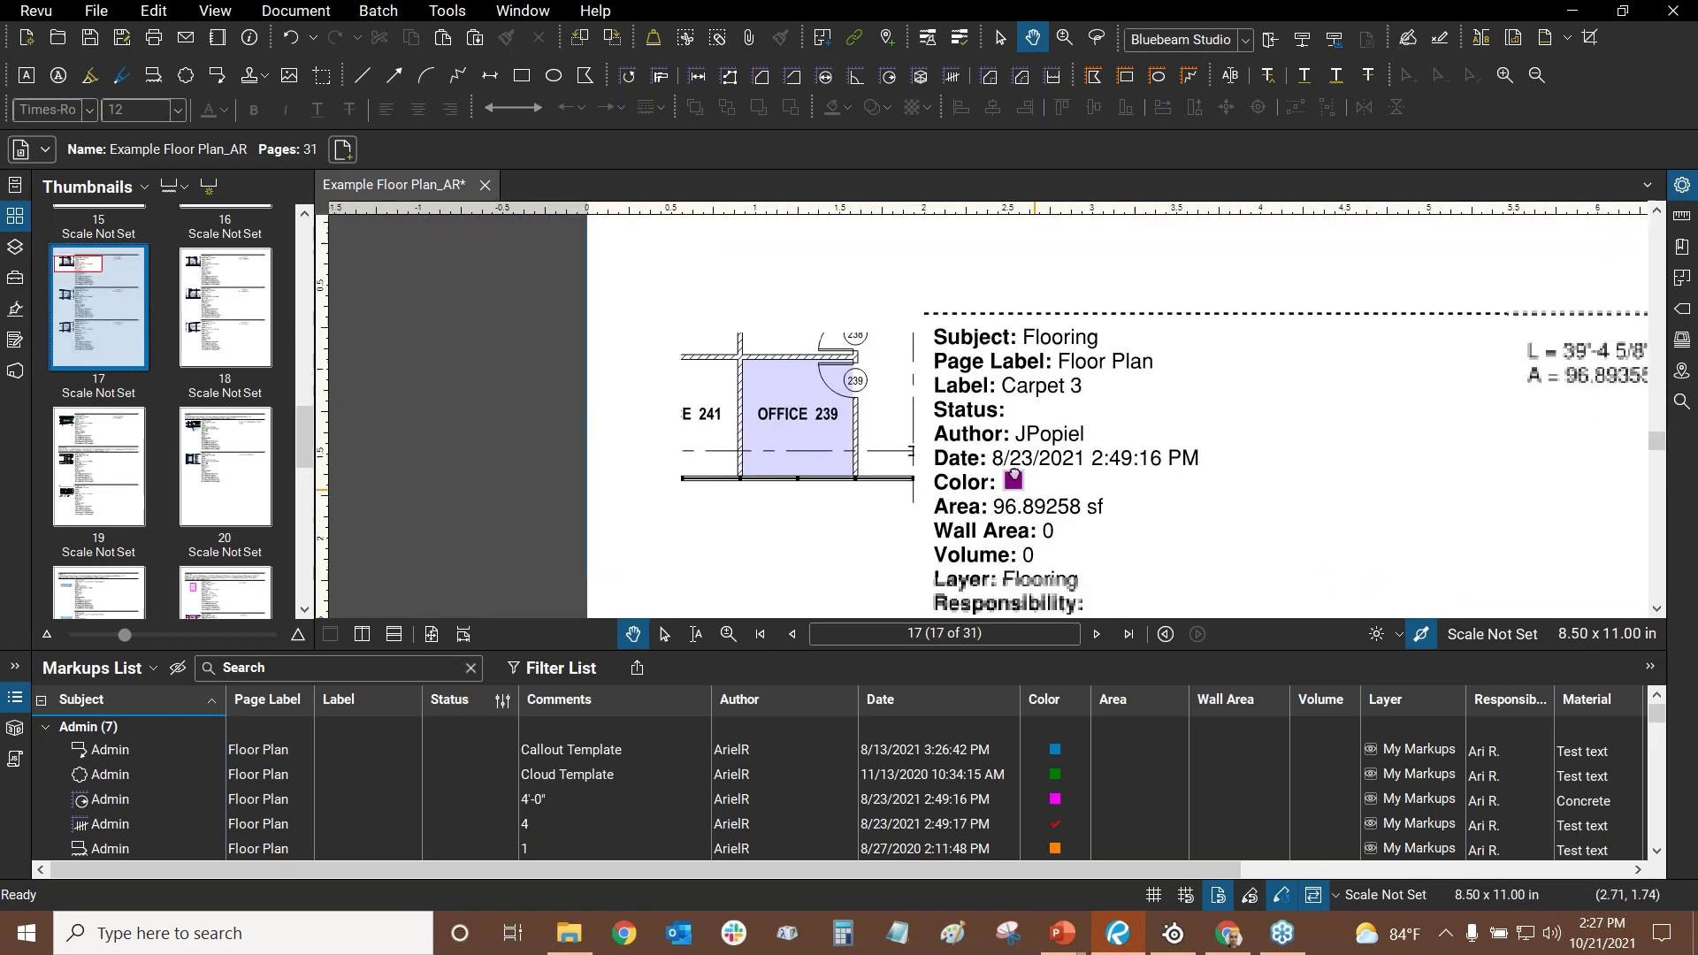
drag(973, 442, 778, 239)
scroll(770, 235, down, 2)
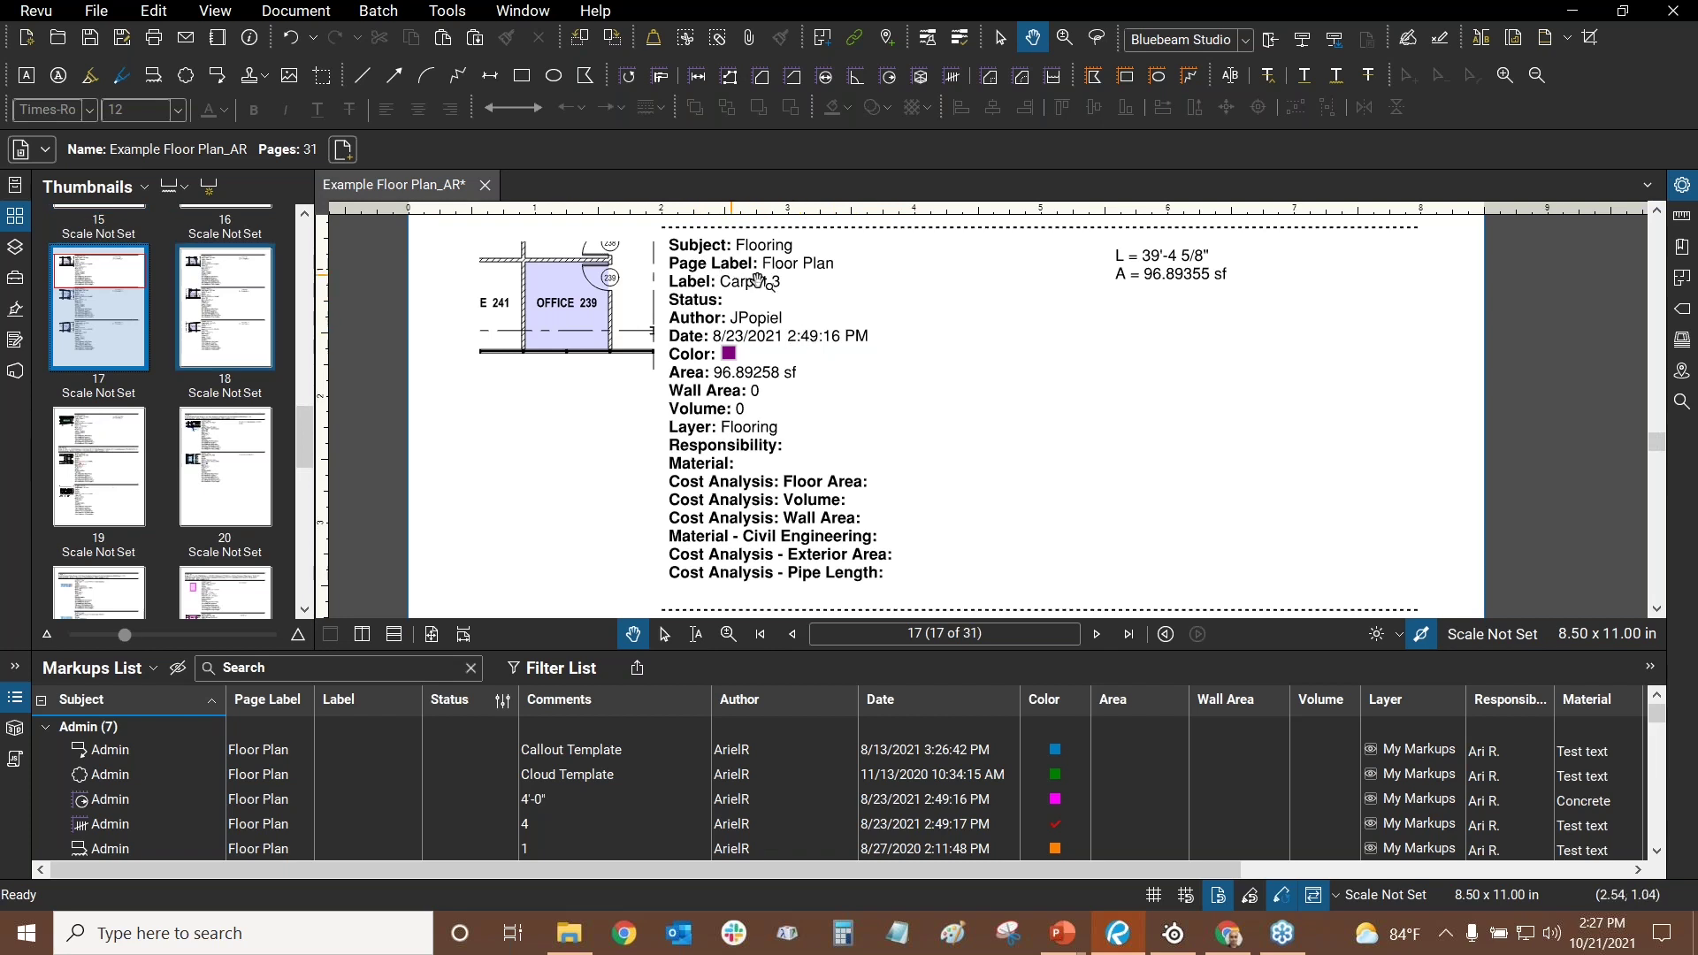
drag(847, 294, 839, 393)
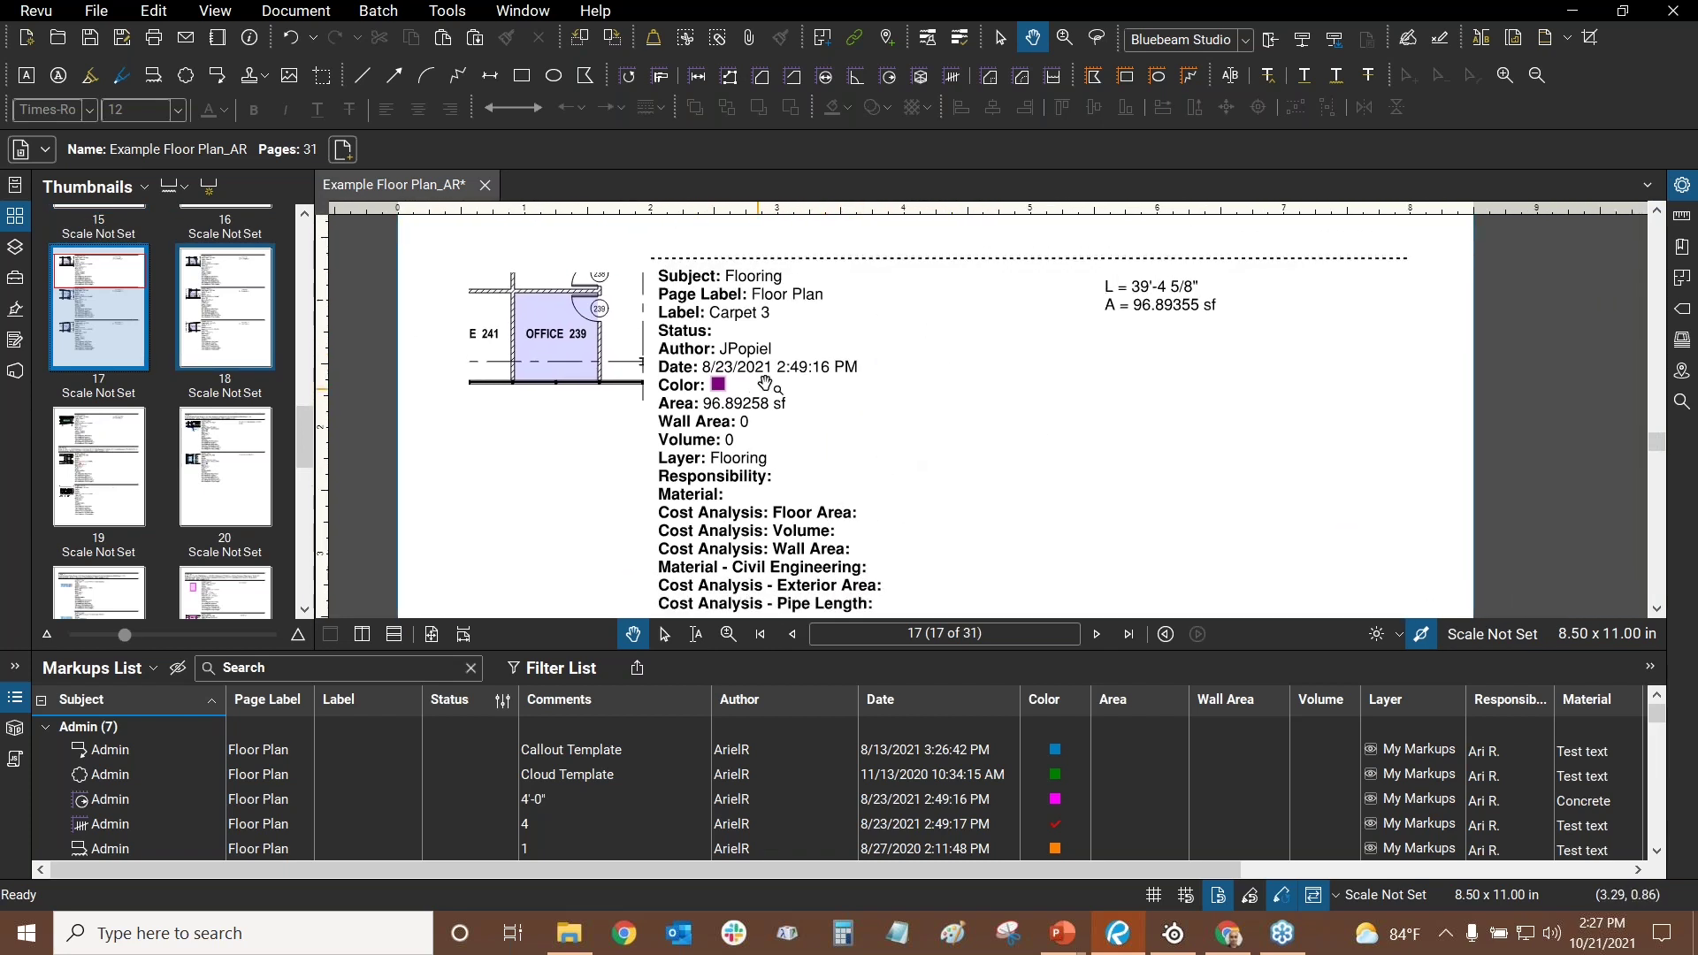
- Follow the OFFICE 239 snapshot link to the floor plan and zoom out and back in
click(550, 345)
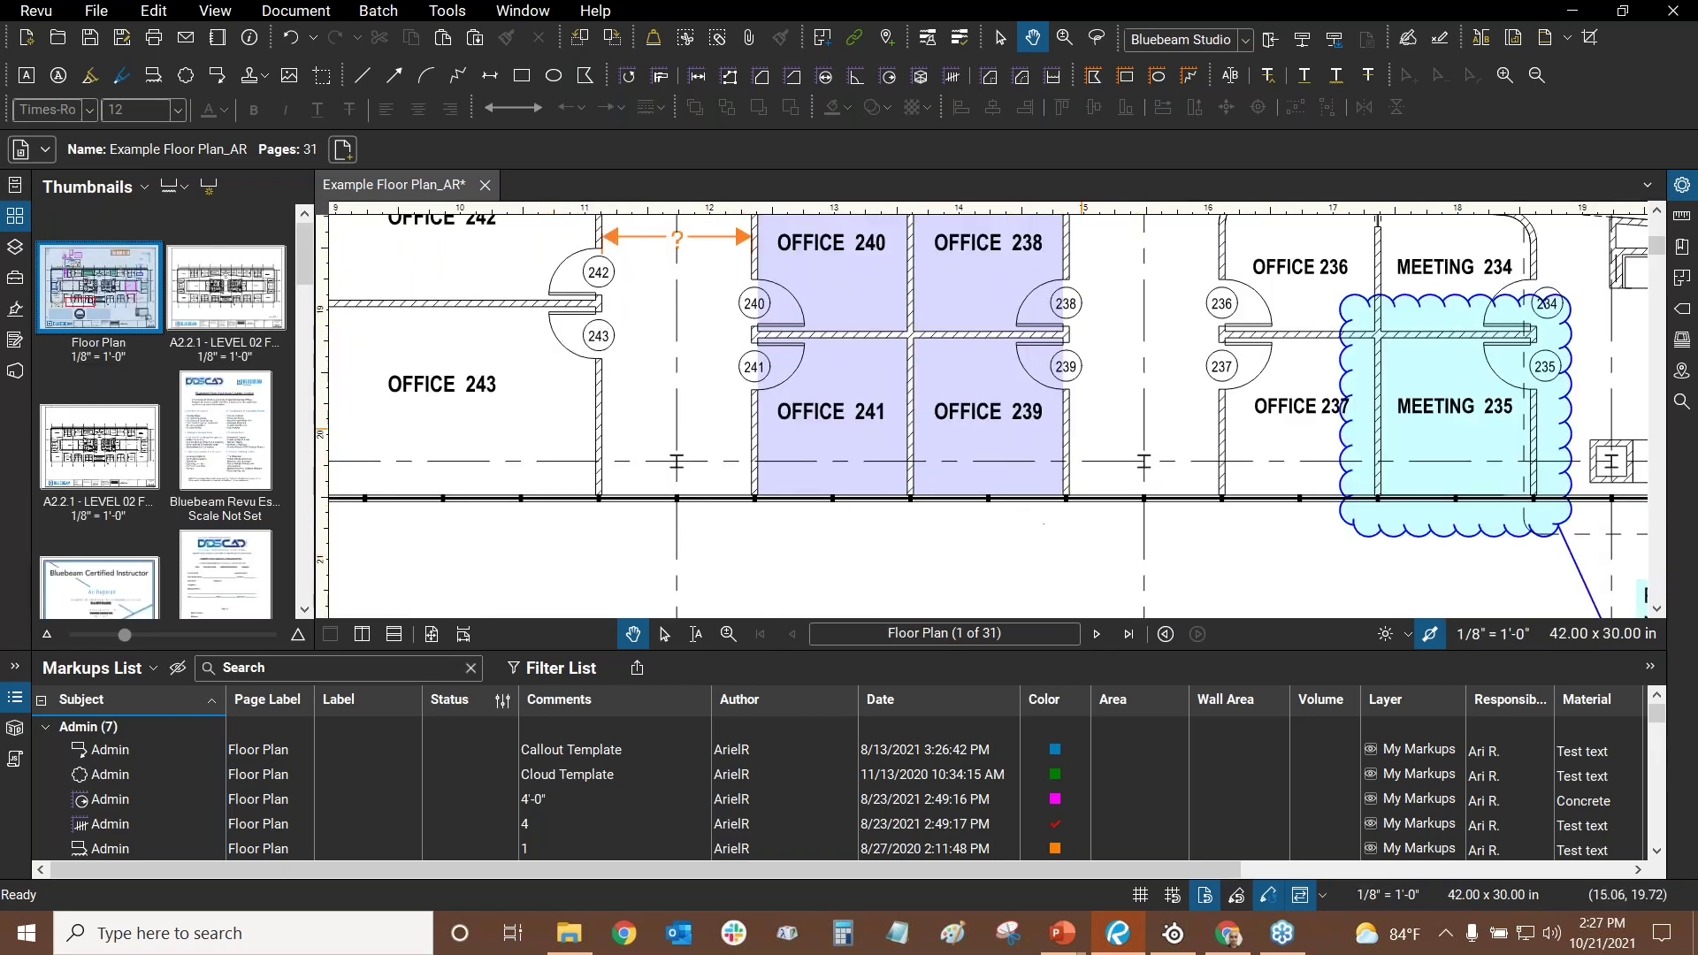
mouse_move(1049, 464)
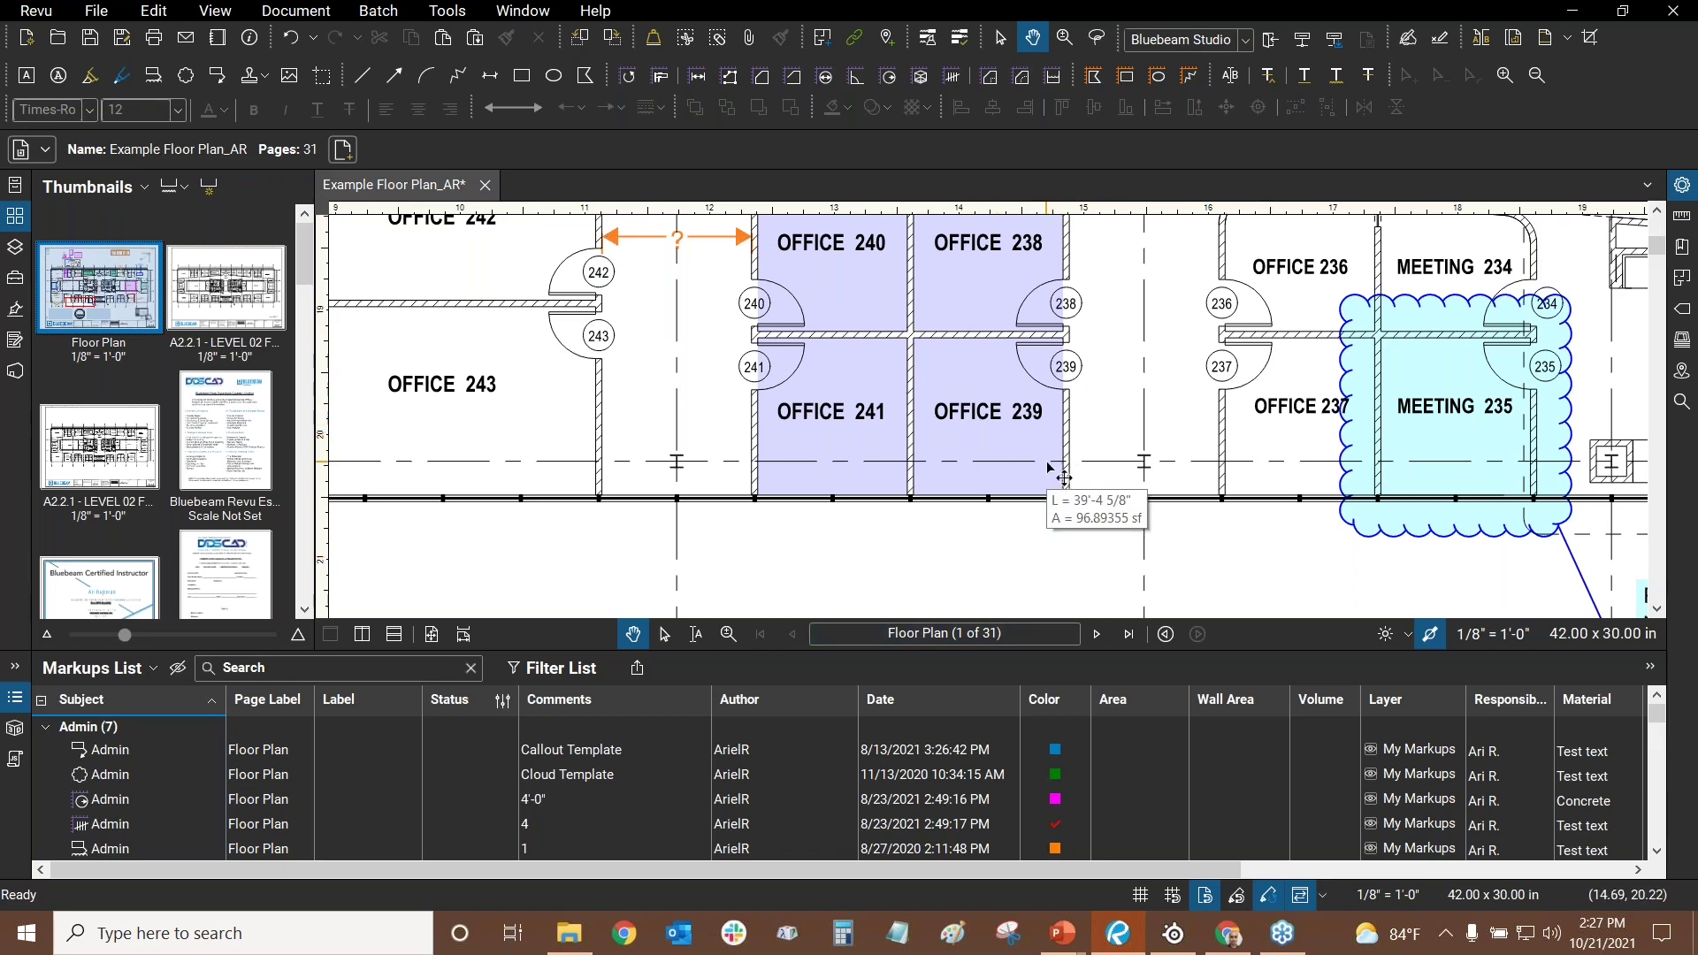
scroll(935, 392, down, 3)
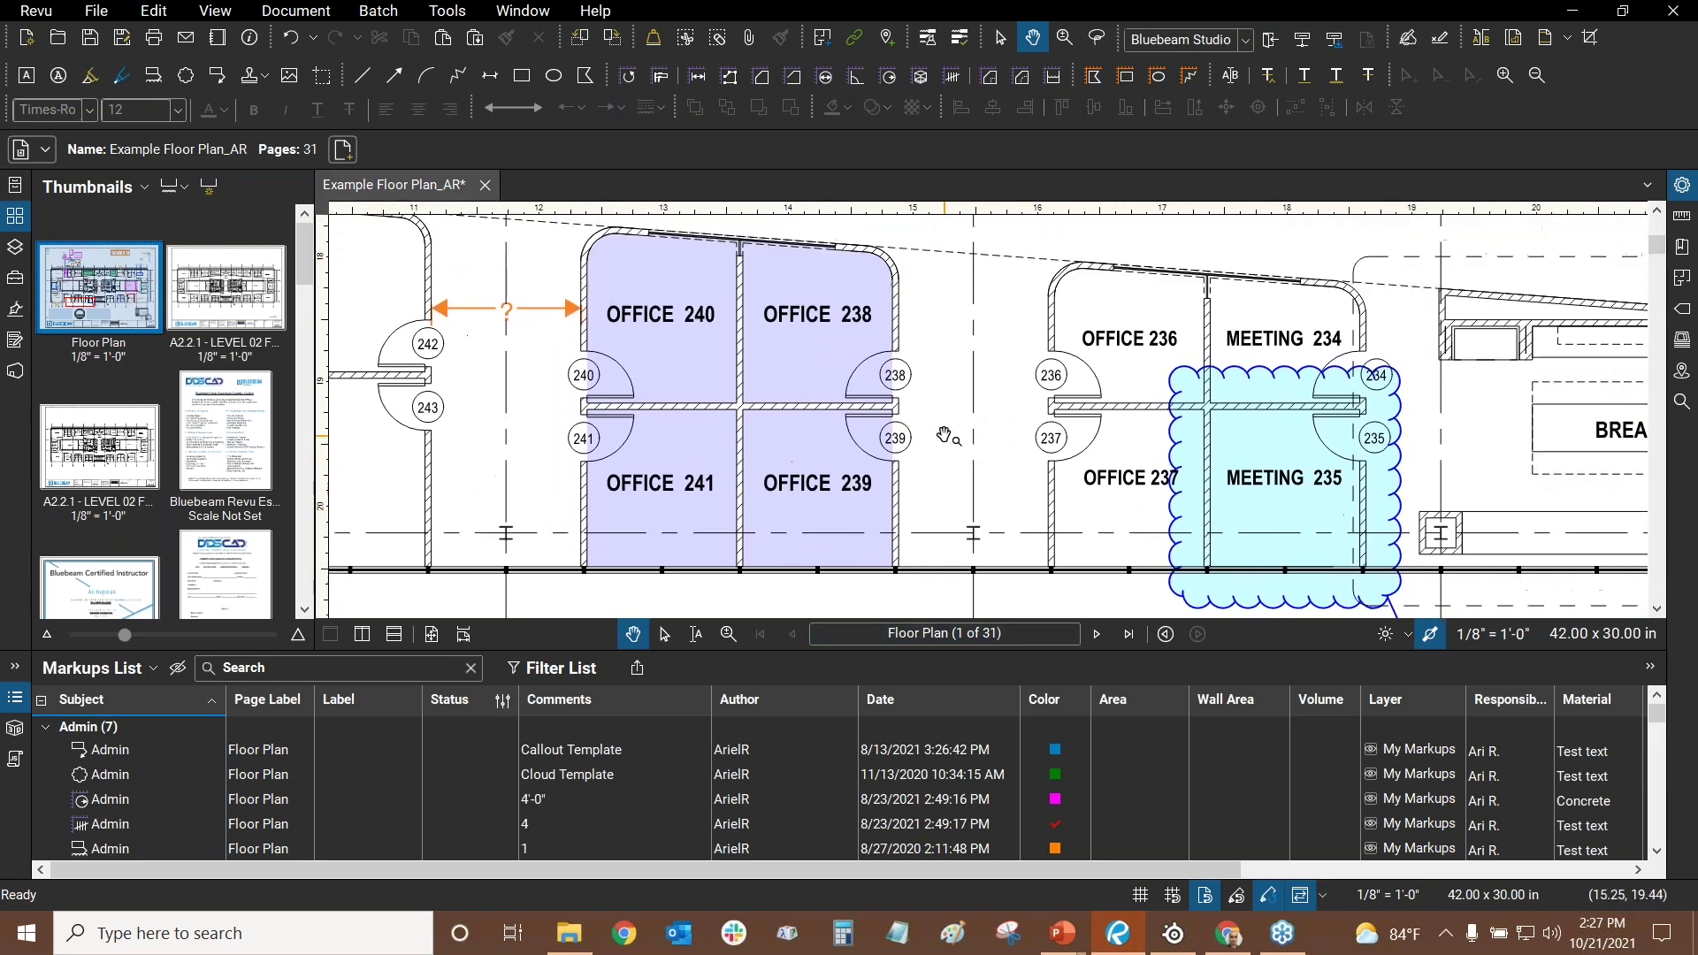
scroll(935, 392, down, 4)
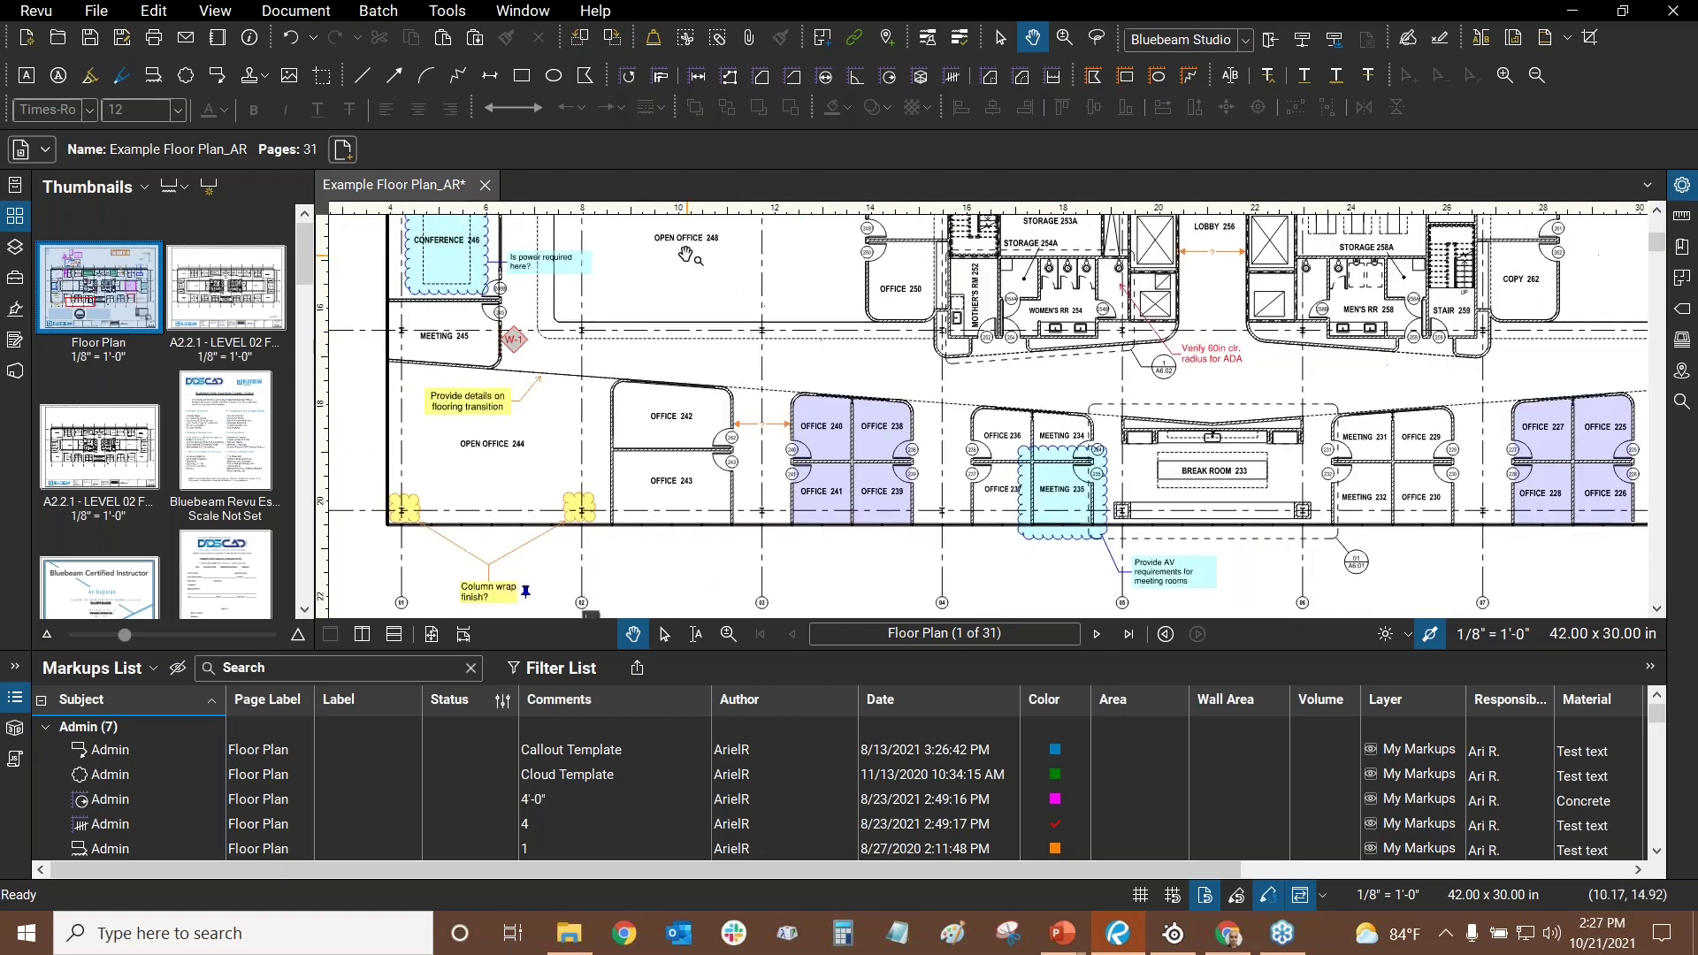
scroll(772, 465, down, 5)
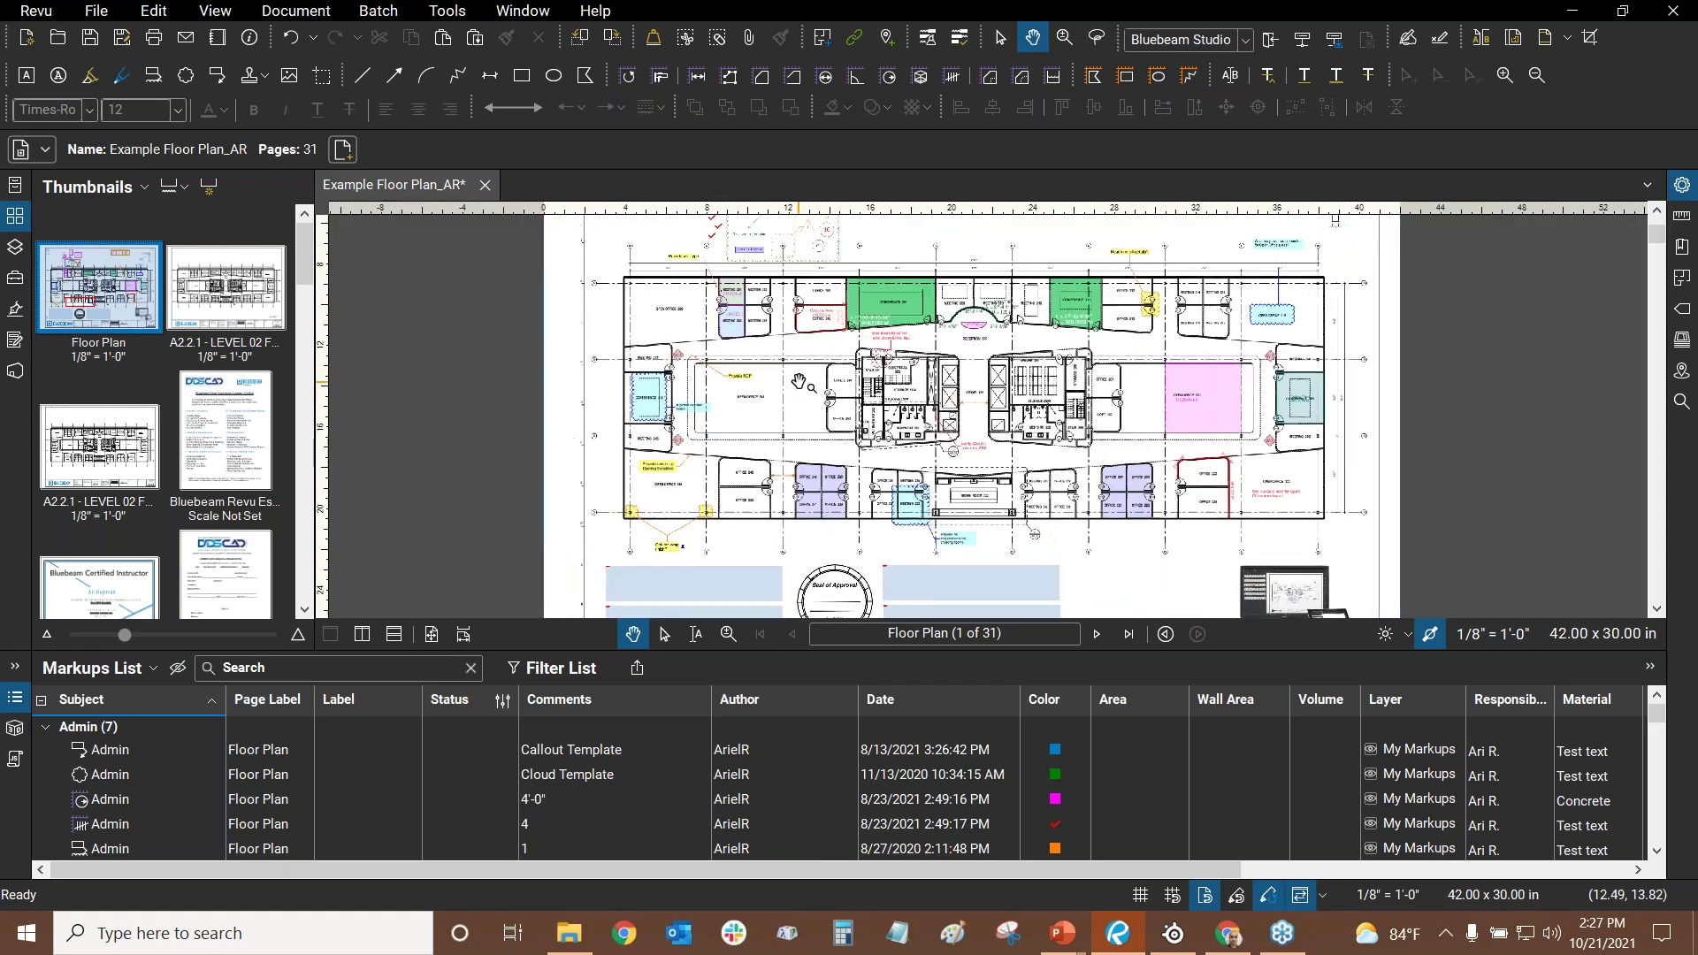
scroll(800, 442, up, 5)
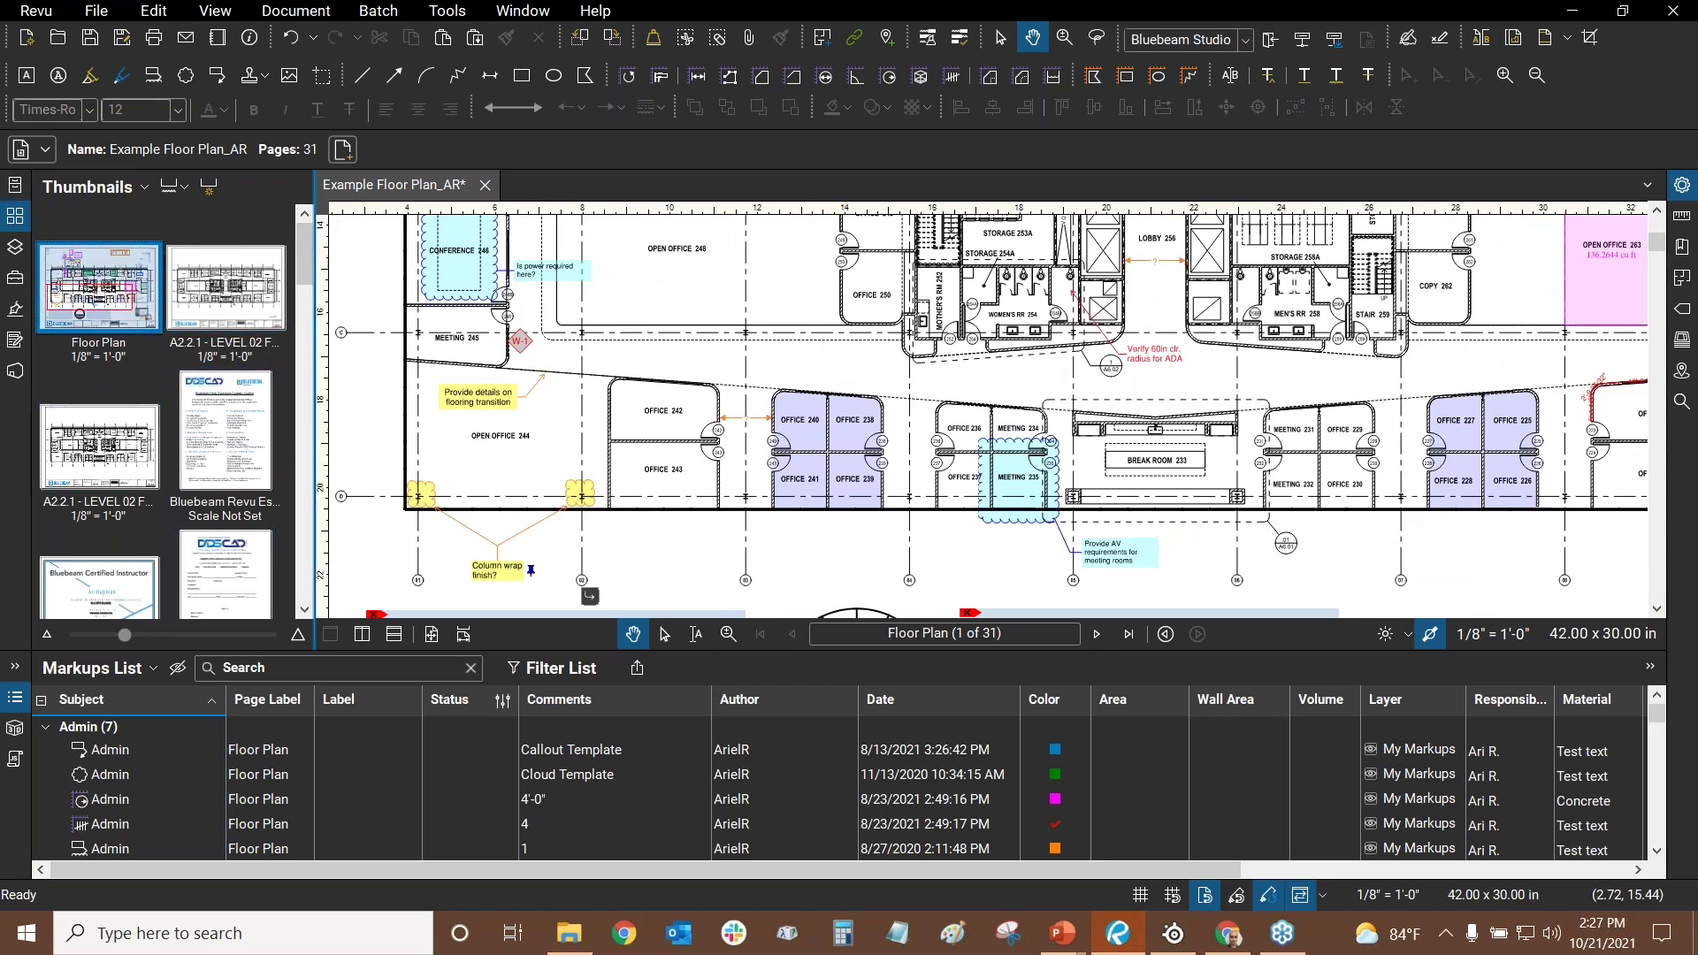
drag(301, 243, 306, 221)
key(alt+Tab)
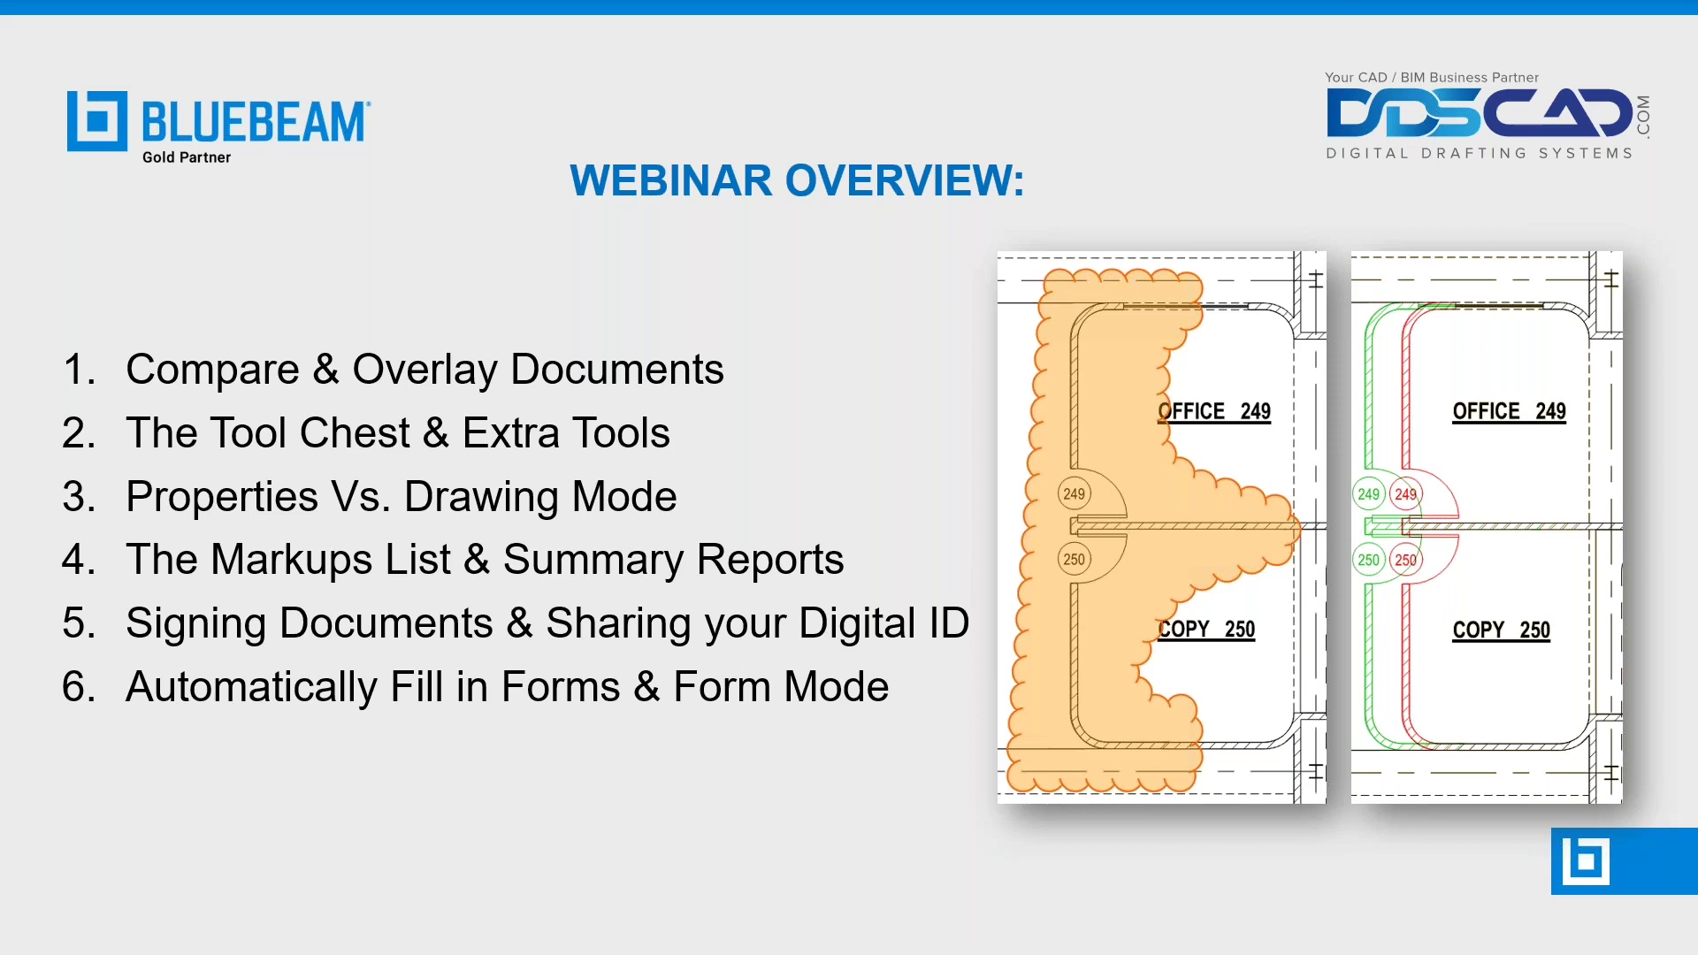
key(alt+Tab)
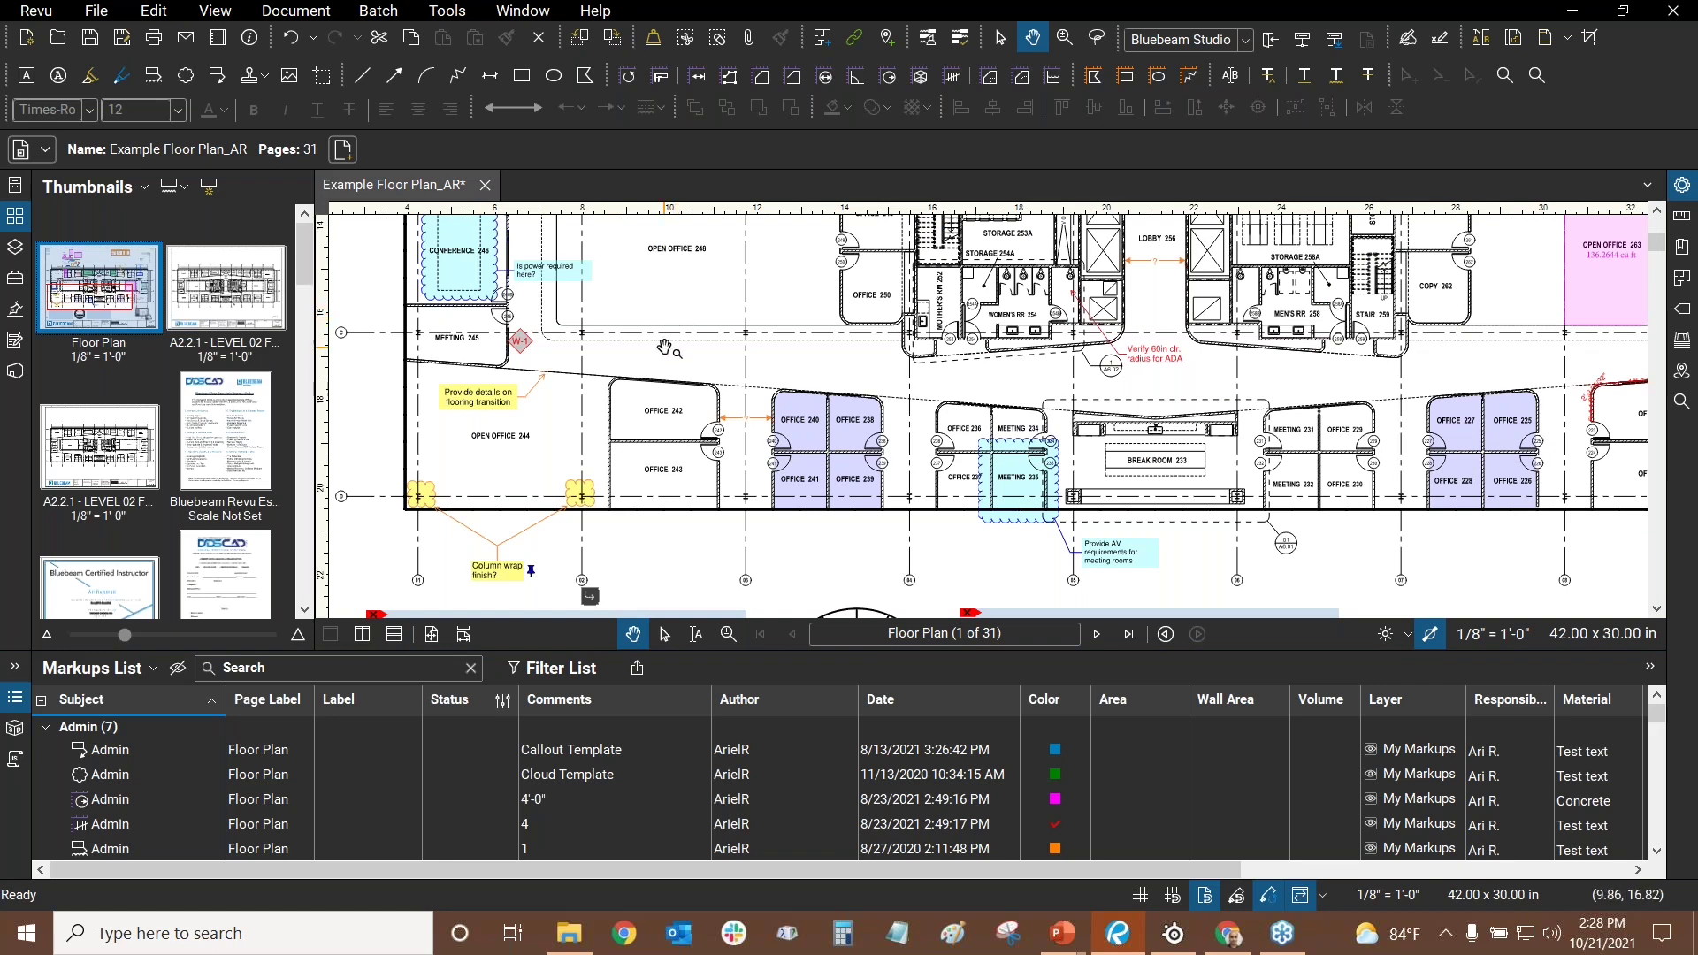
key(ctrl+0)
- Delete summary pages 7–31, leaving a 6-page document
scroll(185, 402, down, 3)
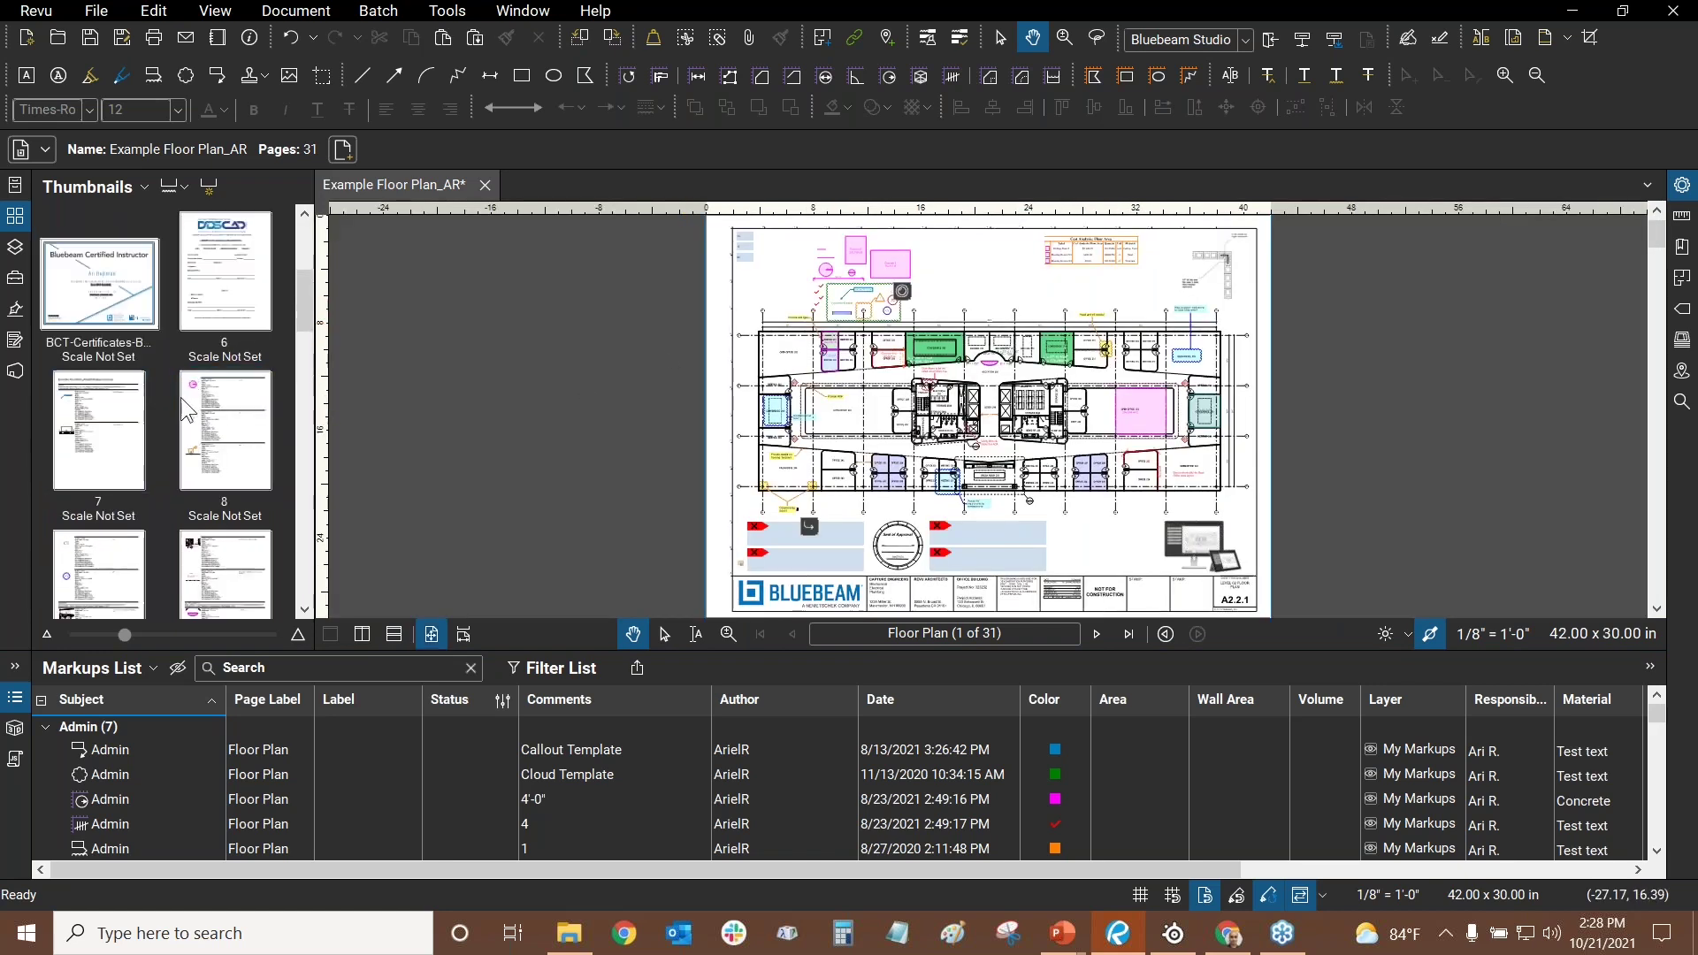
click(99, 431)
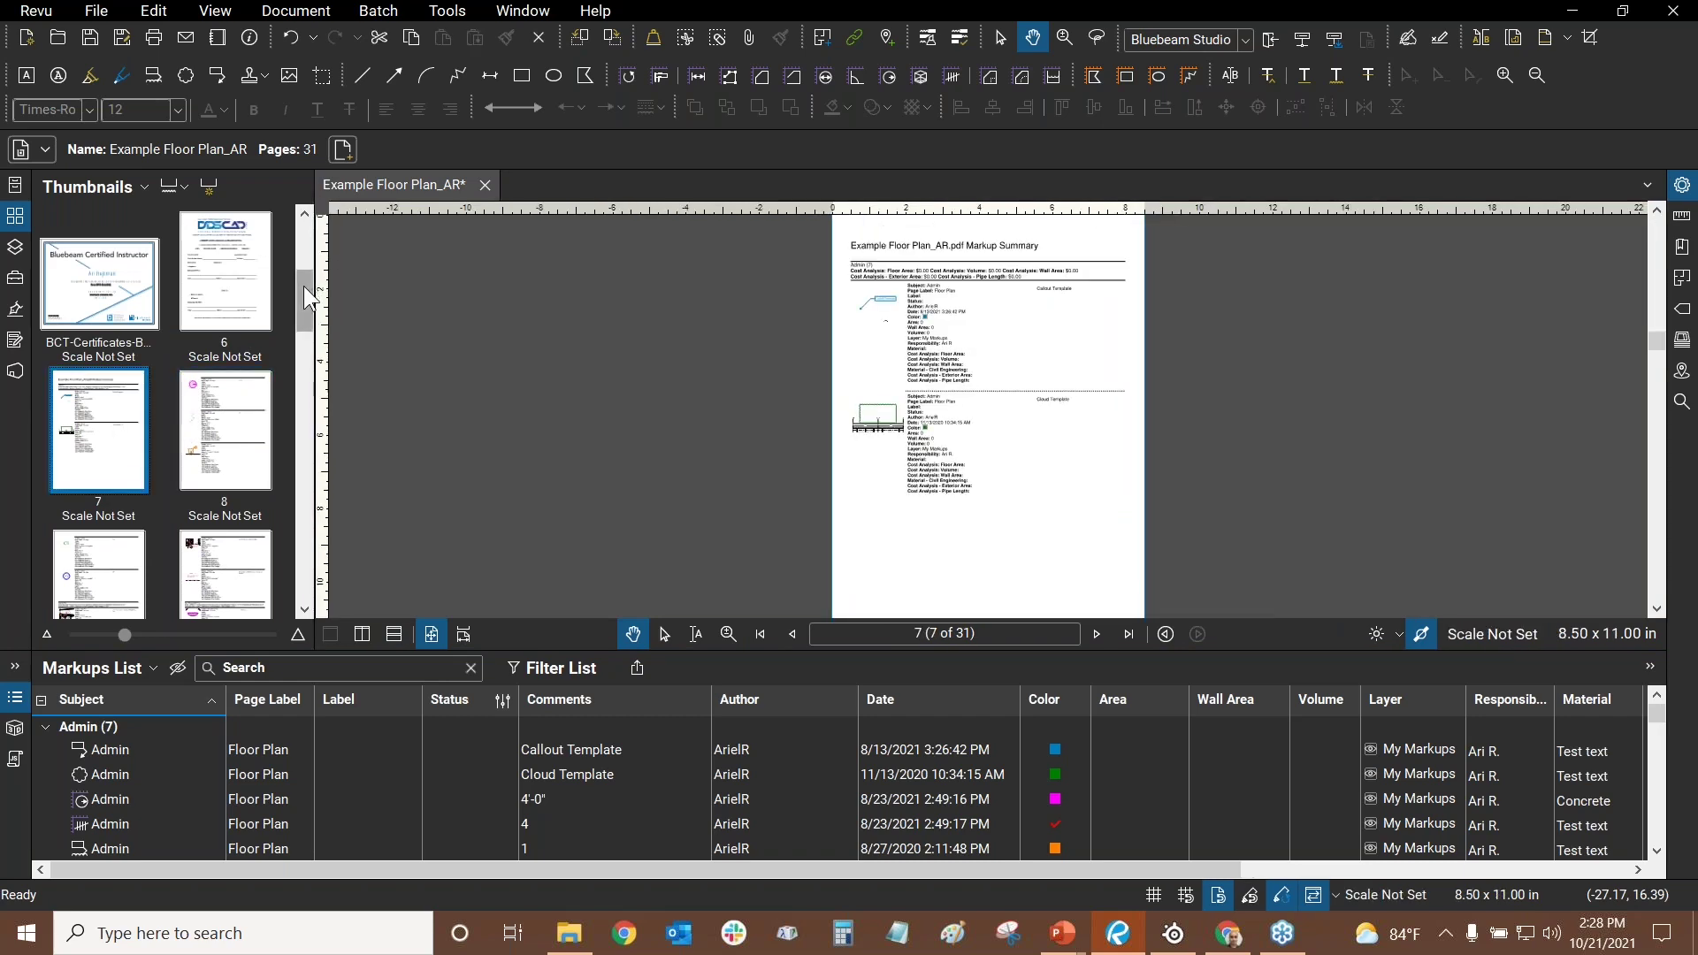
drag(304, 285, 320, 581)
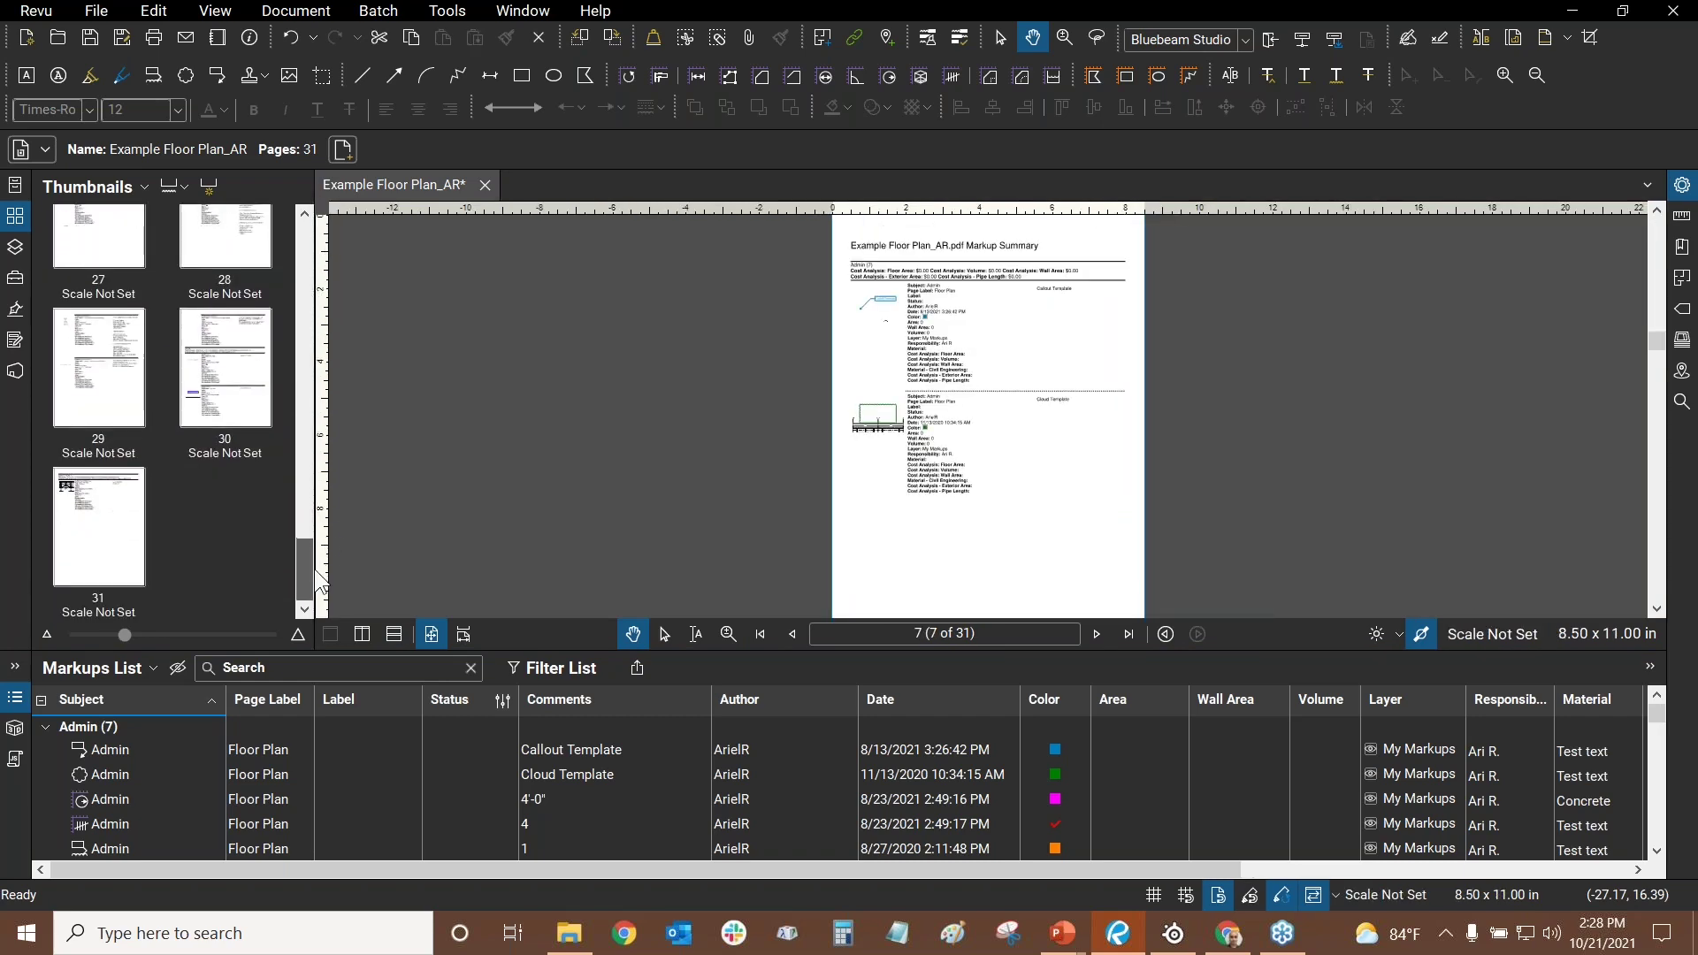
key(ctrl+a)
right_click(100, 512)
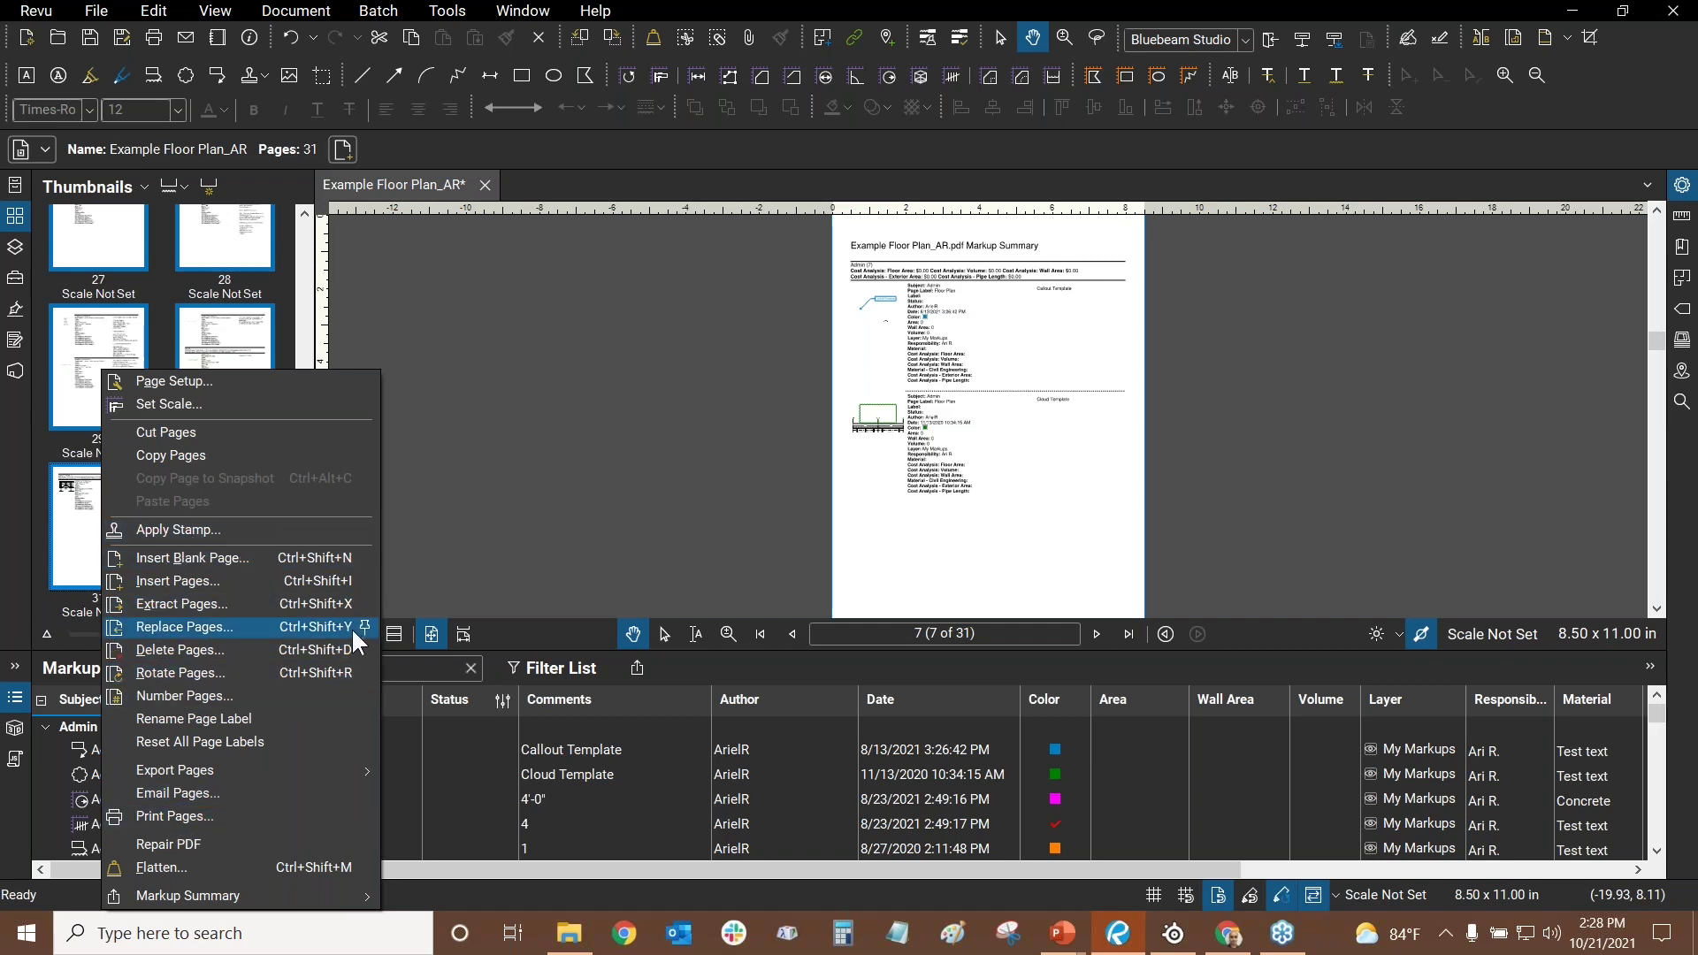
mouse_move(191, 767)
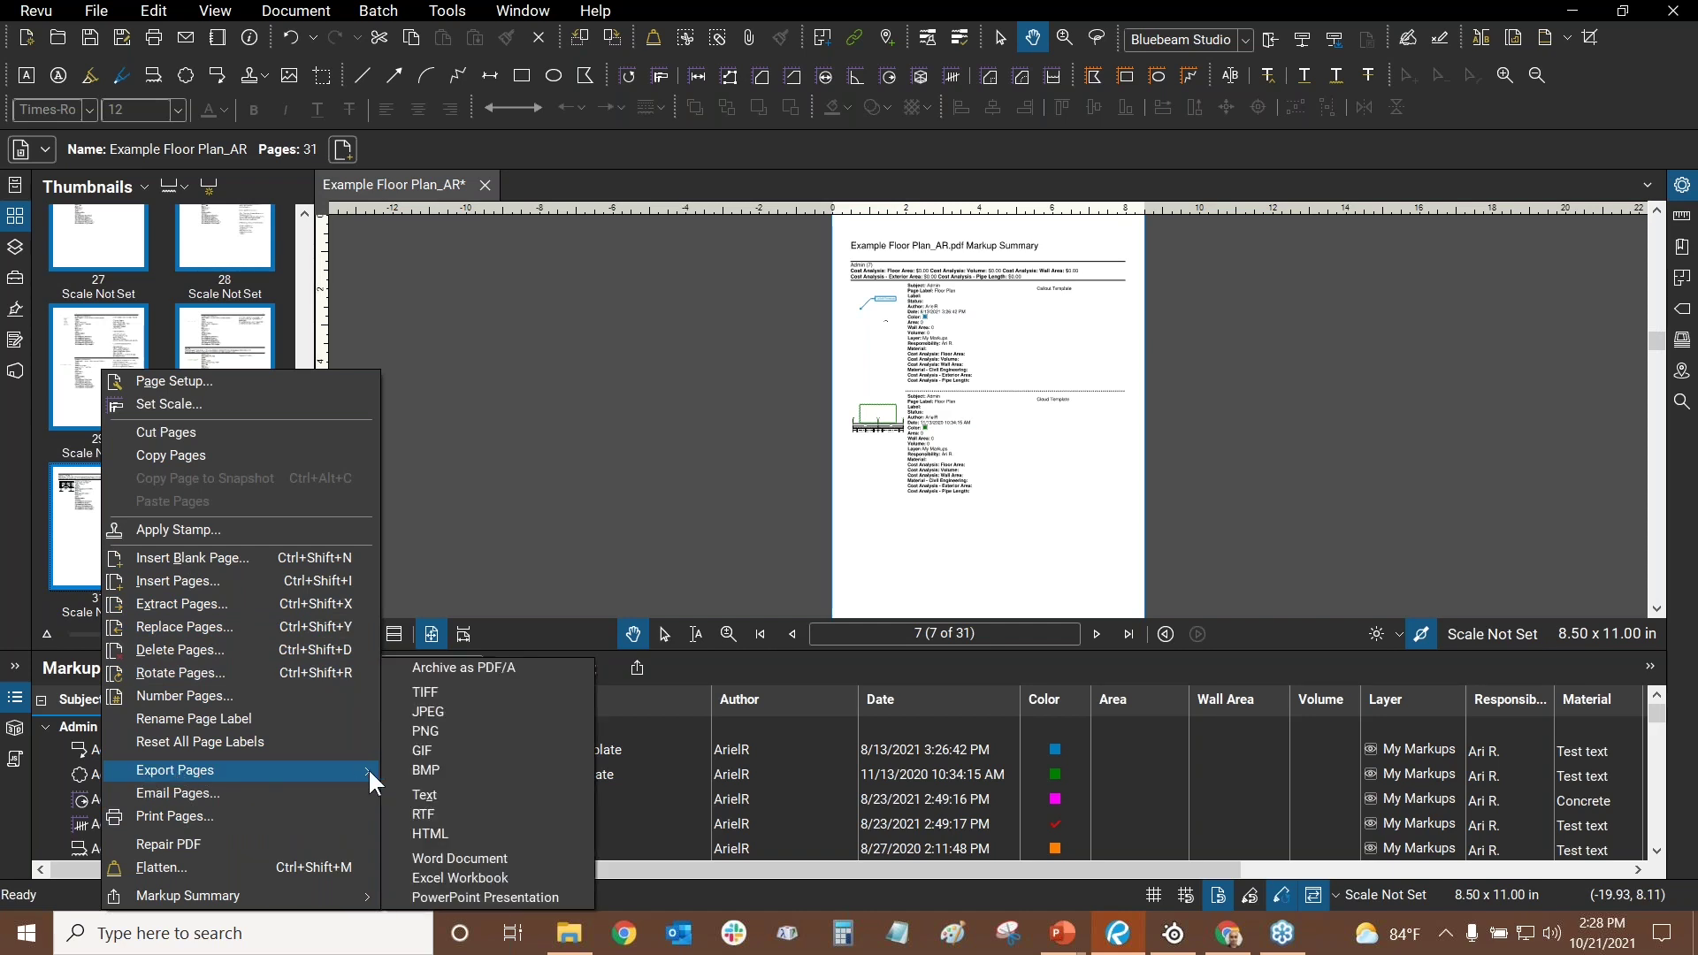
click(154, 654)
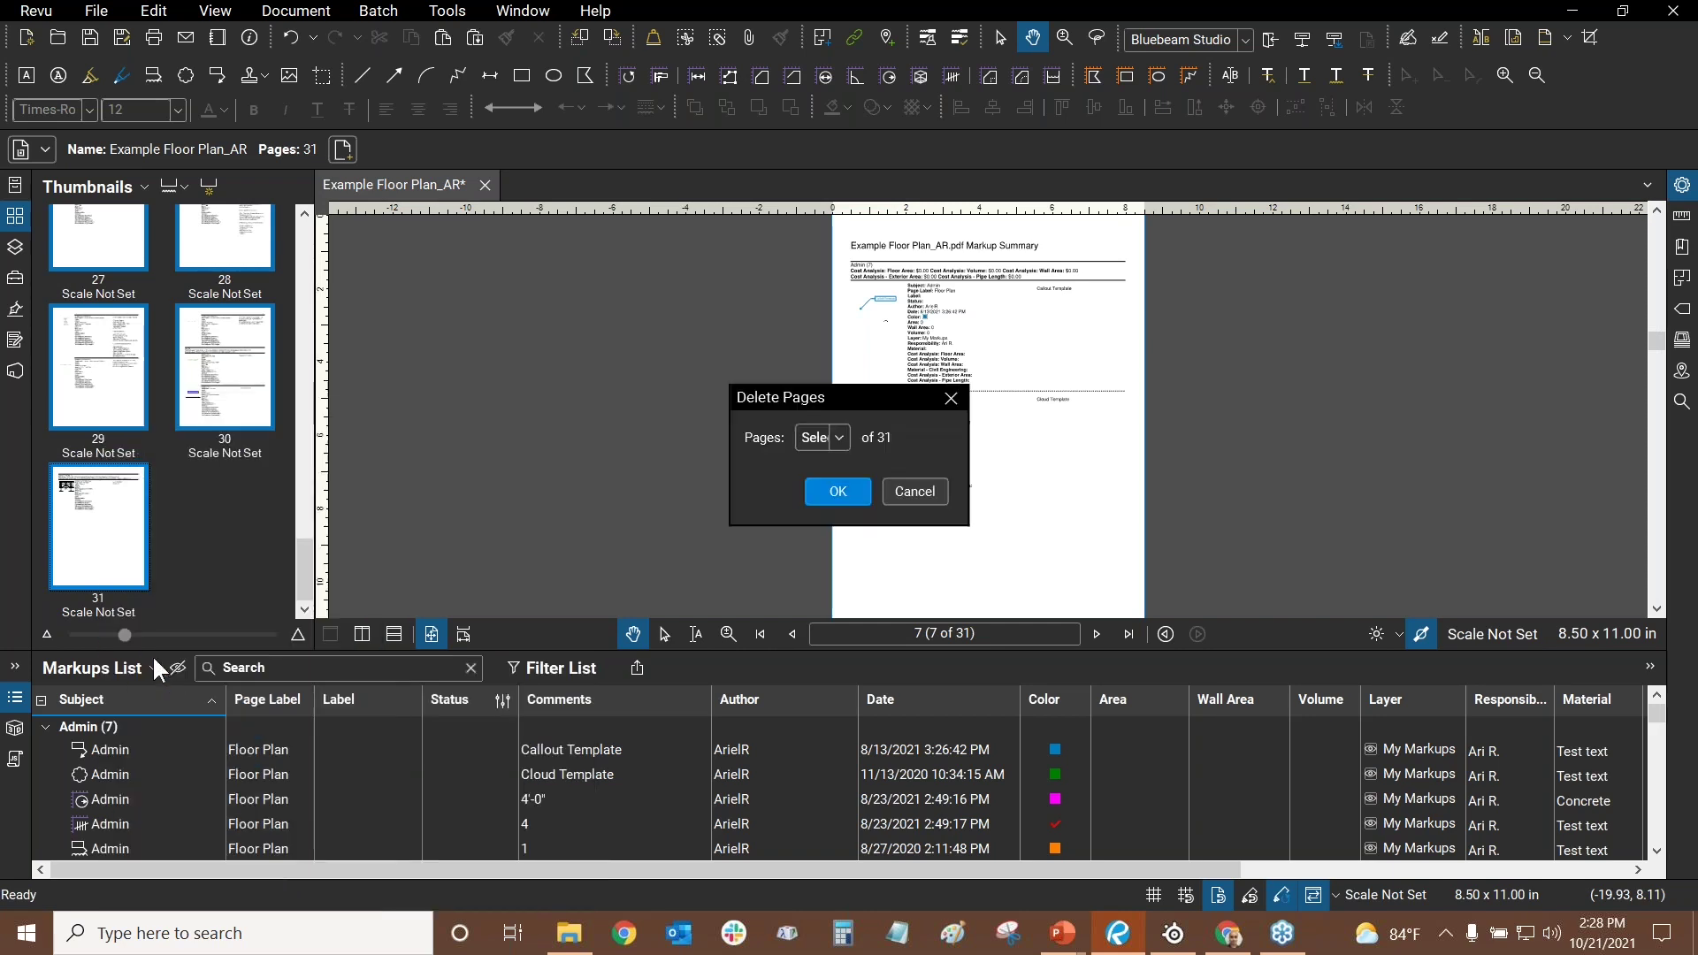
click(845, 491)
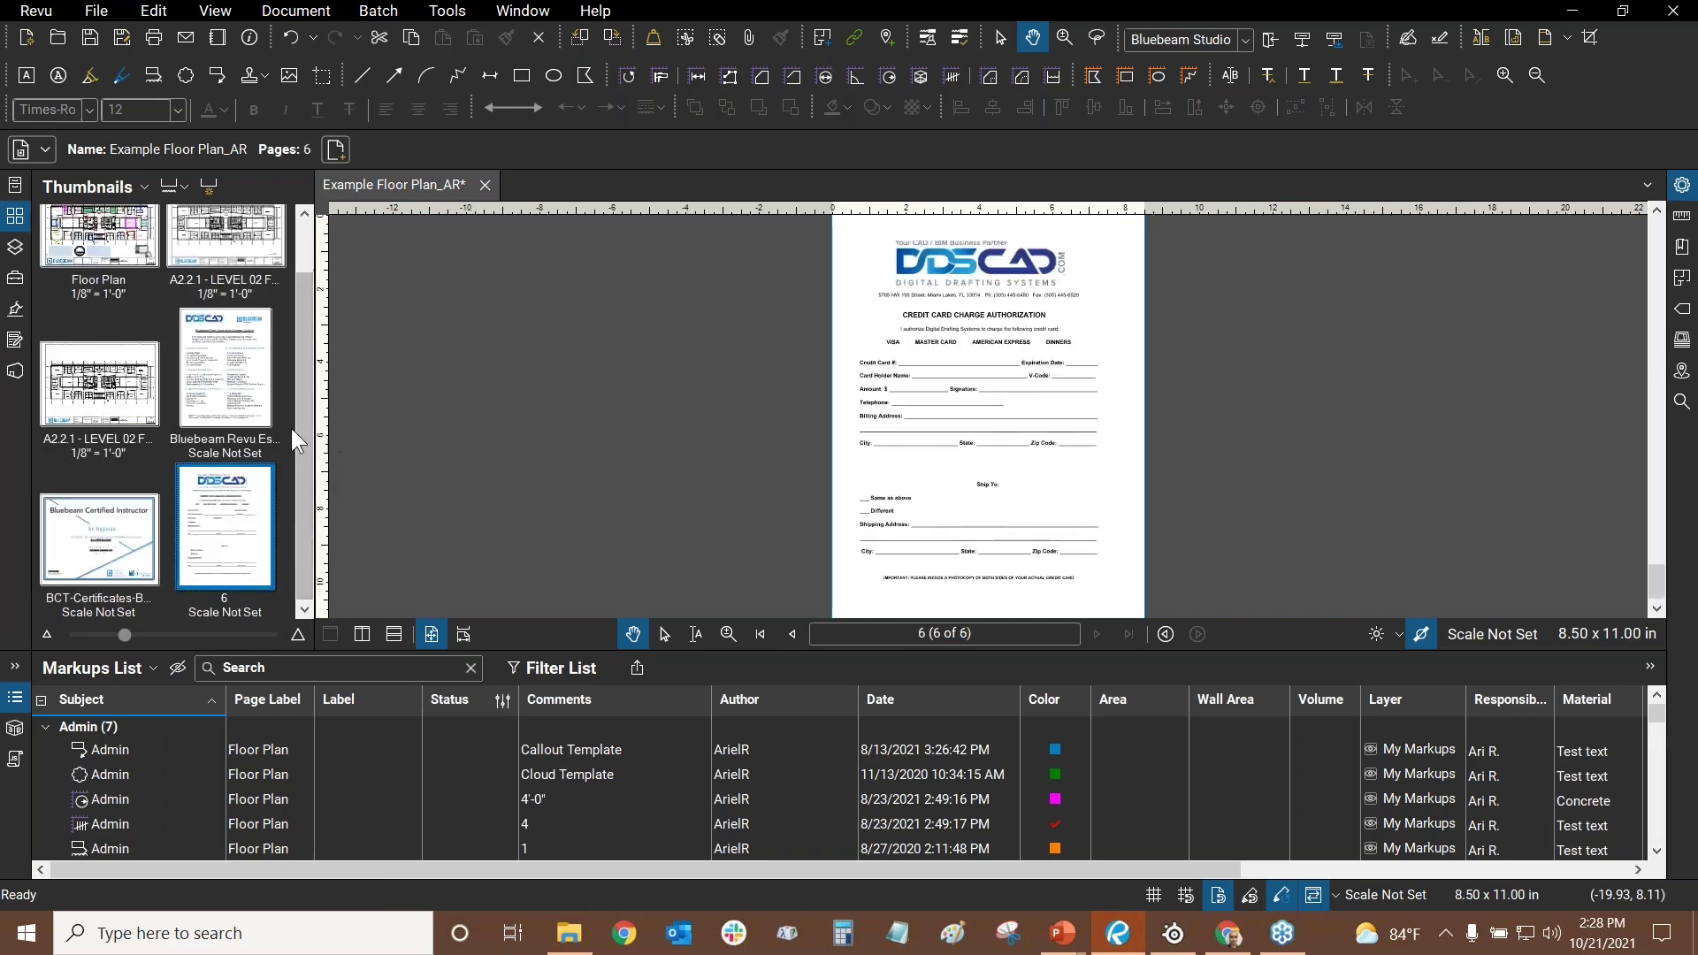
- Bring up the Export Pages format list for the Floor Plan page
drag(319, 336, 315, 327)
click(125, 260)
right_click(92, 303)
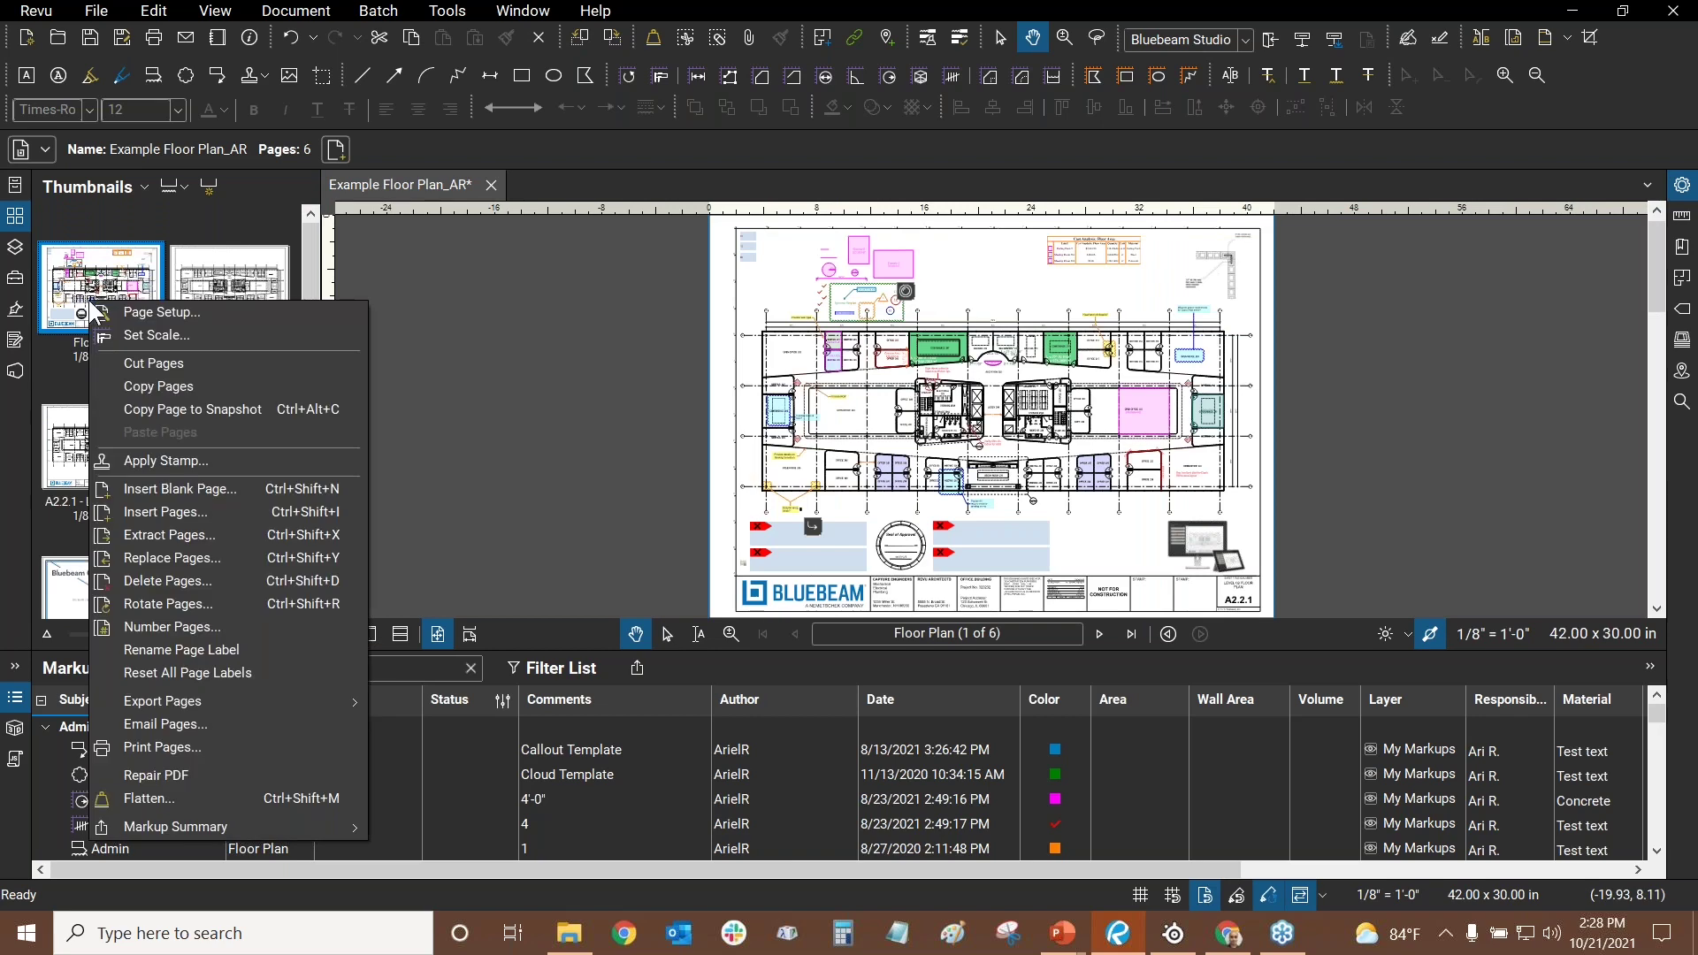
mouse_move(184, 704)
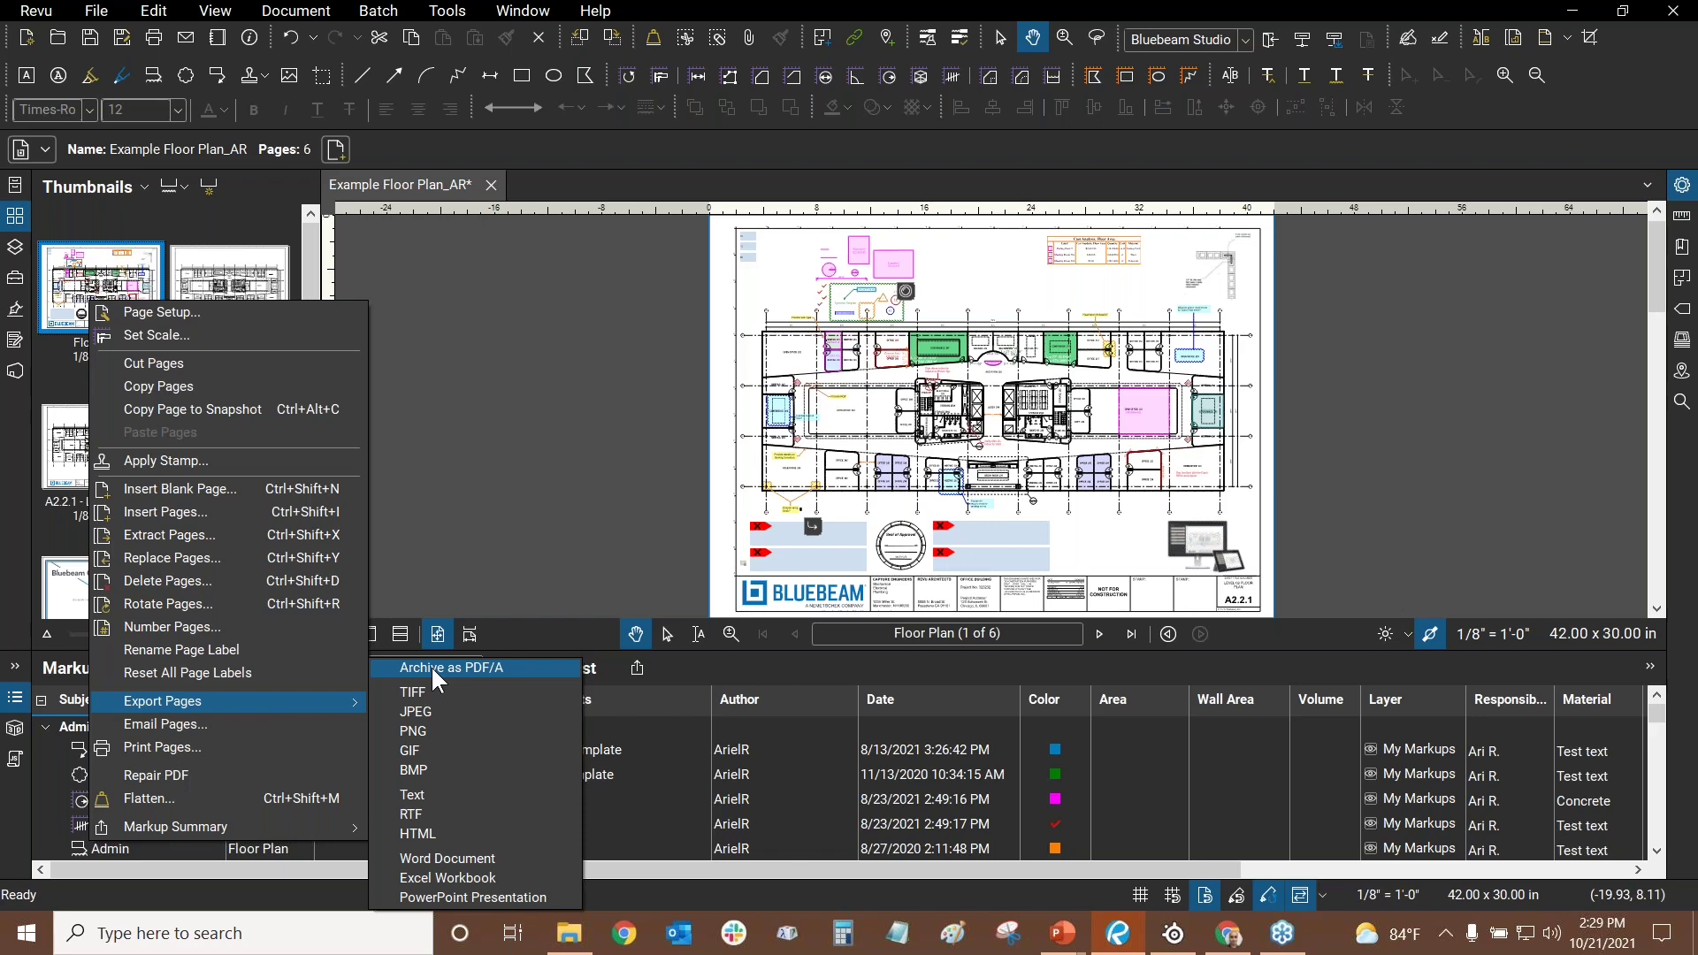
- Start an Archive as PDF/A export, switch the type to PDF Files (*.pdf), then cancel
click(432, 665)
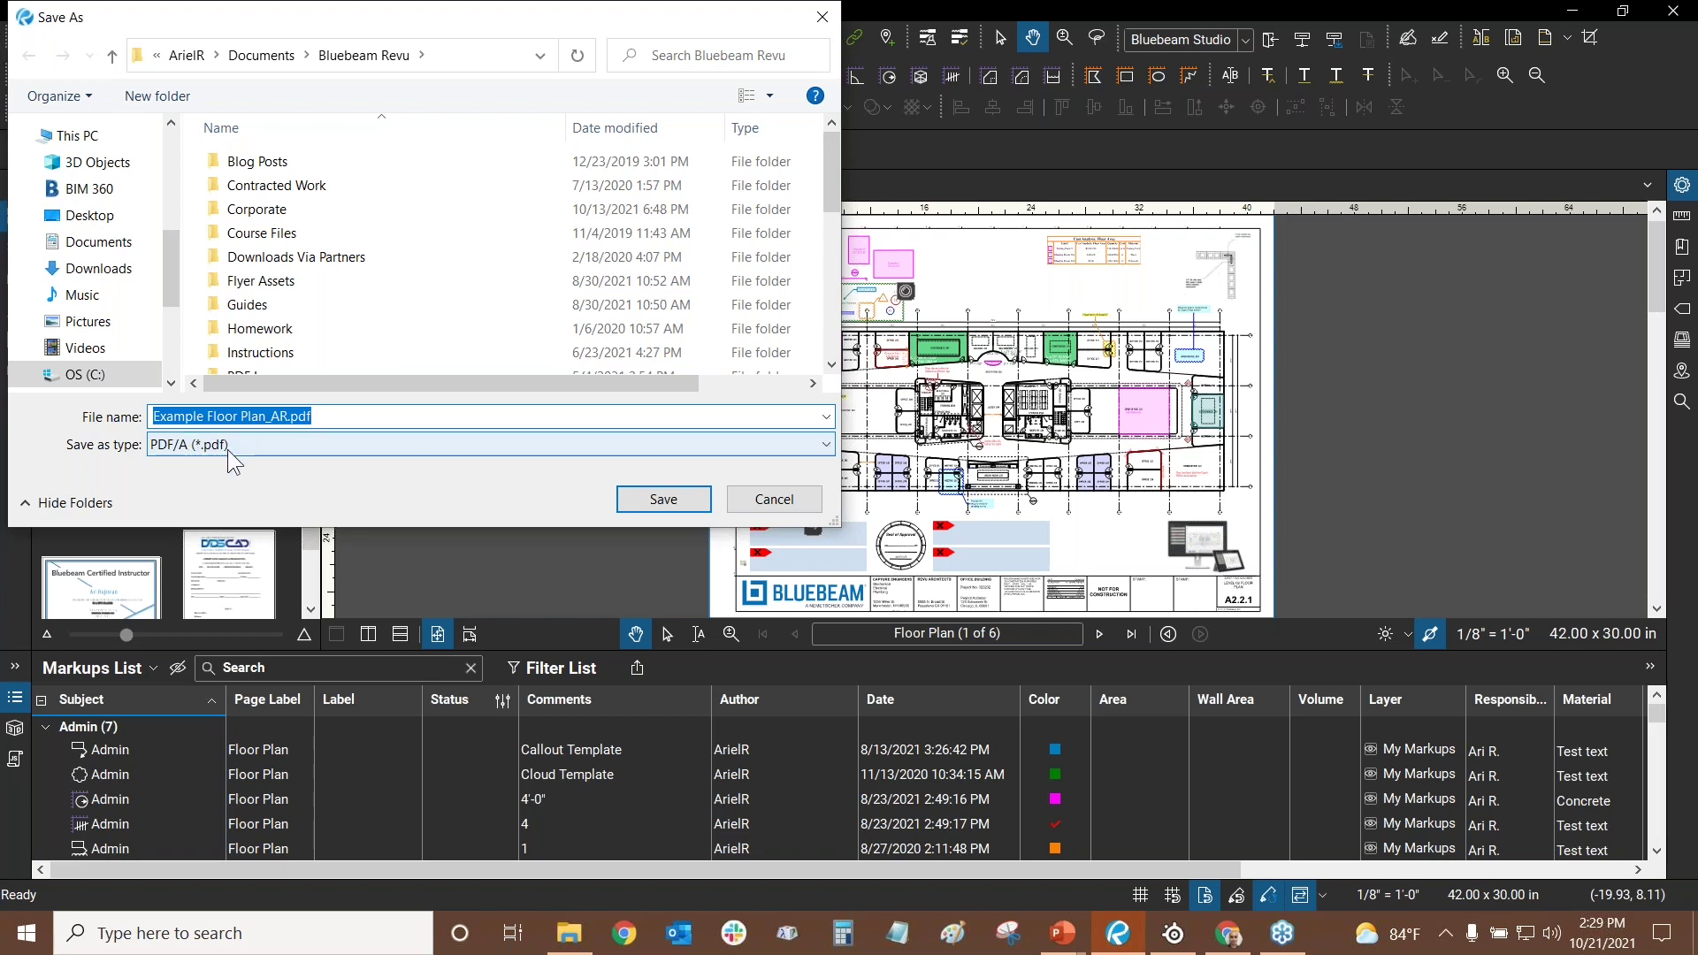
click(246, 450)
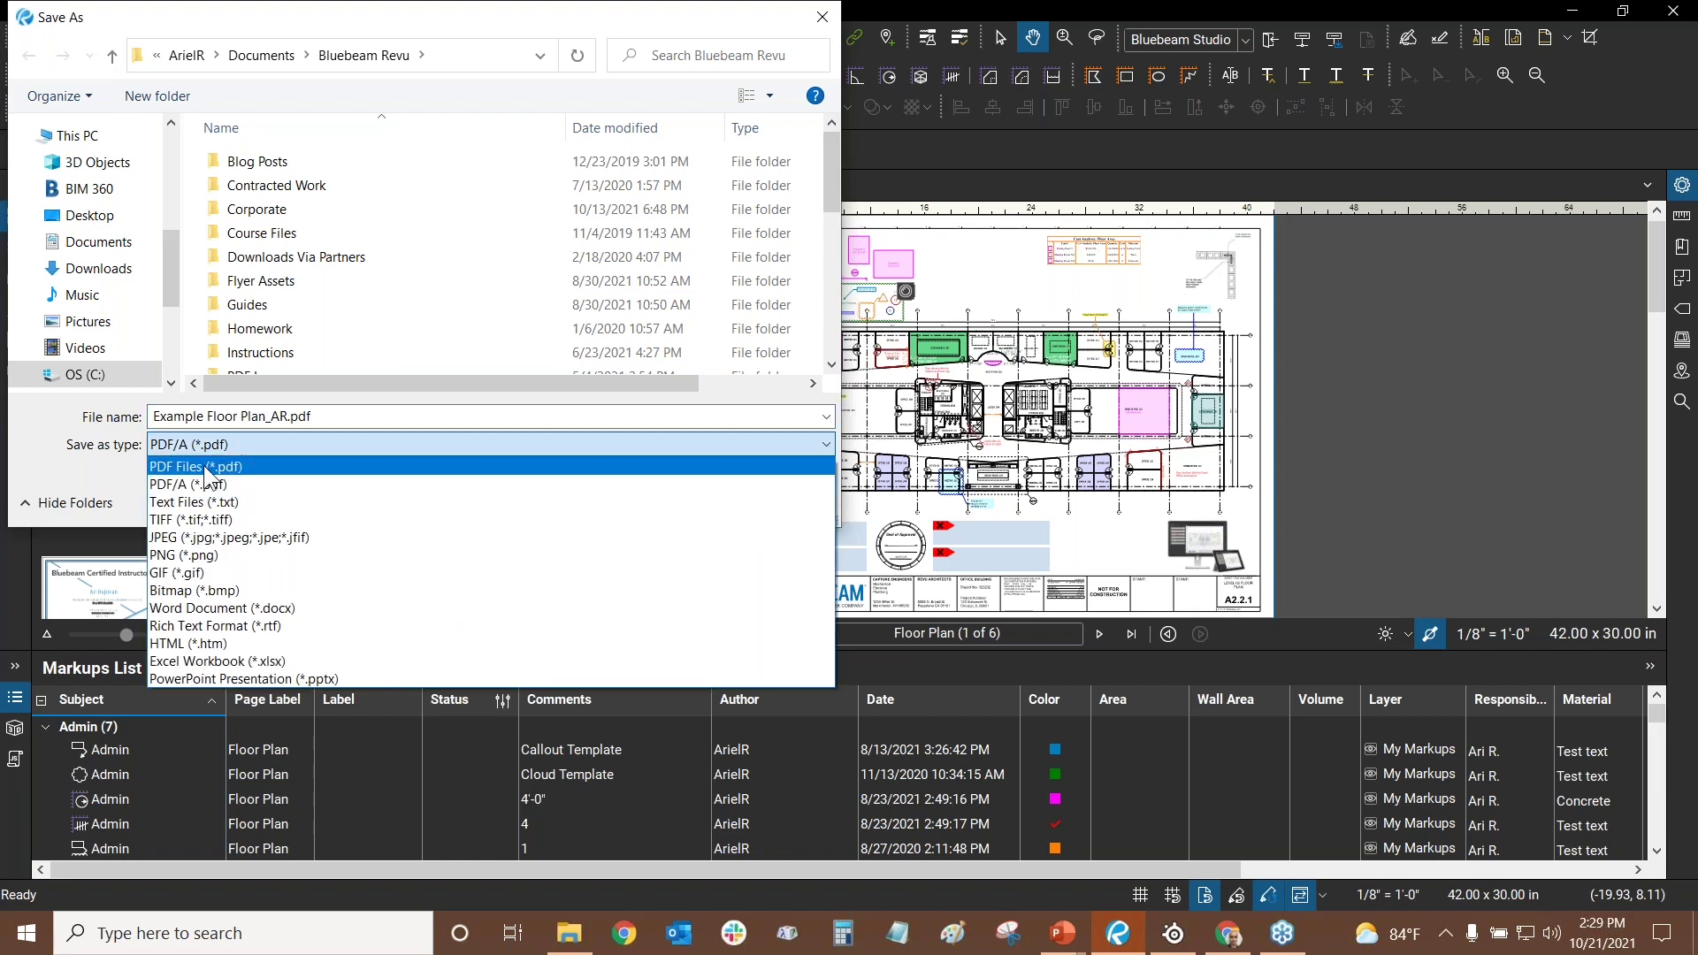
click(188, 466)
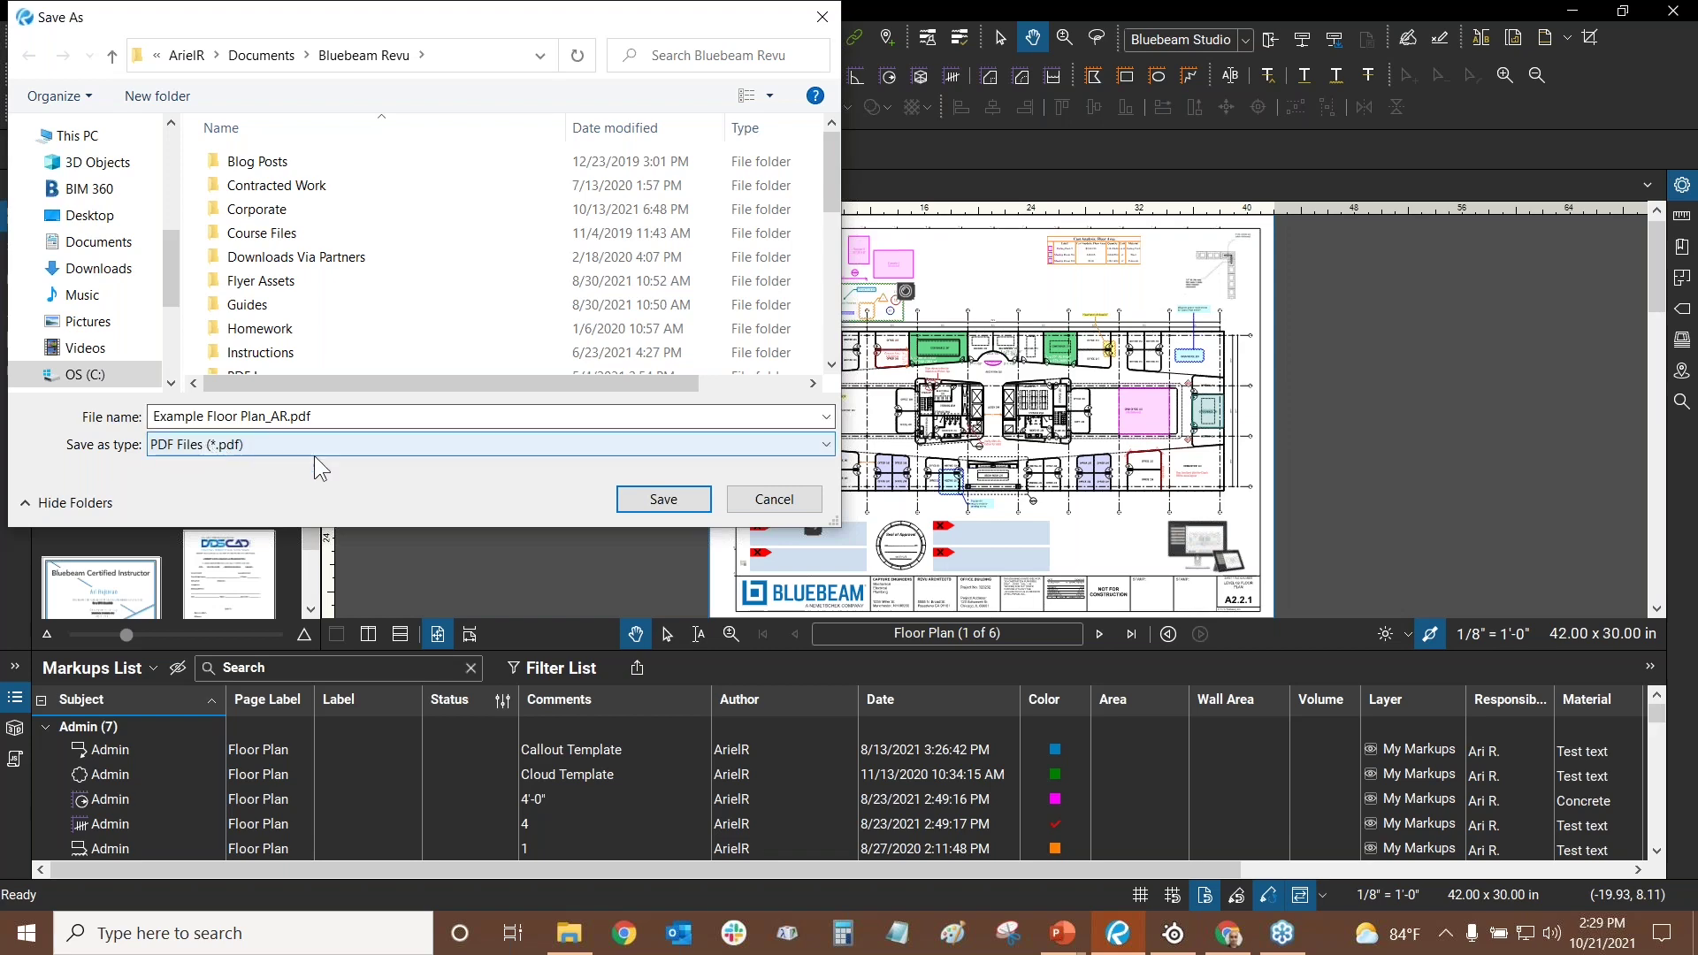
click(787, 500)
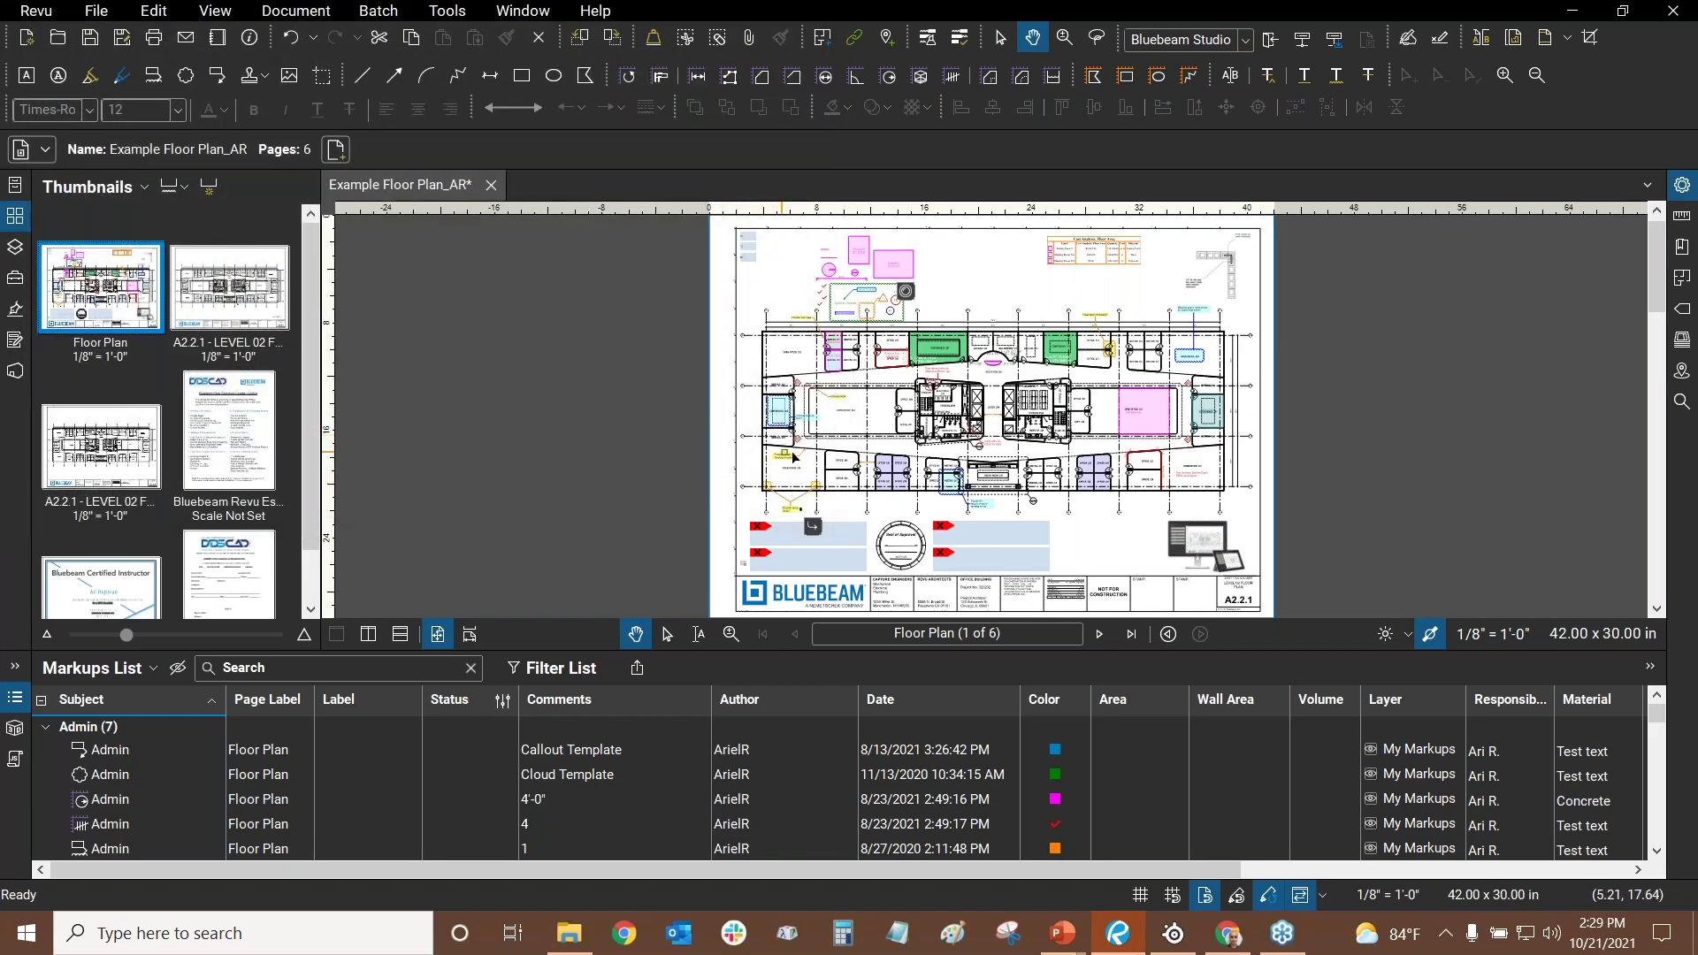
- Collapse the Markups List and Thumbnails panels and open the Sign dialog on the title block's unsigned field
click(14, 699)
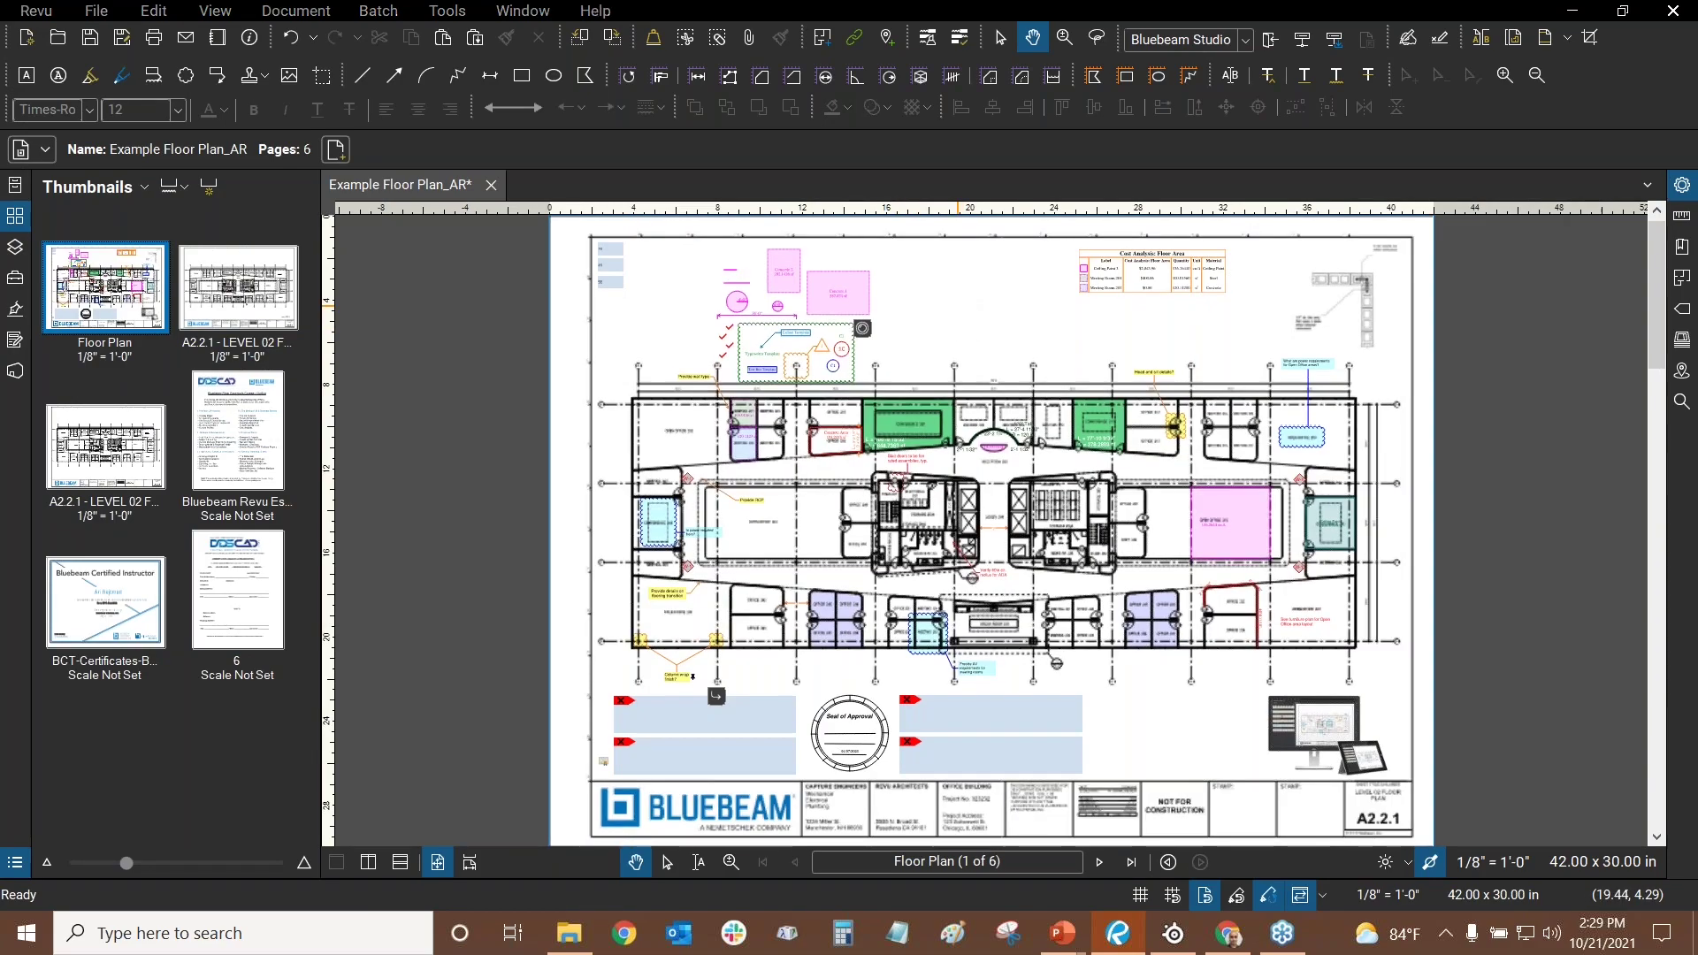
key(alt+Tab)
key(alt+Tab)
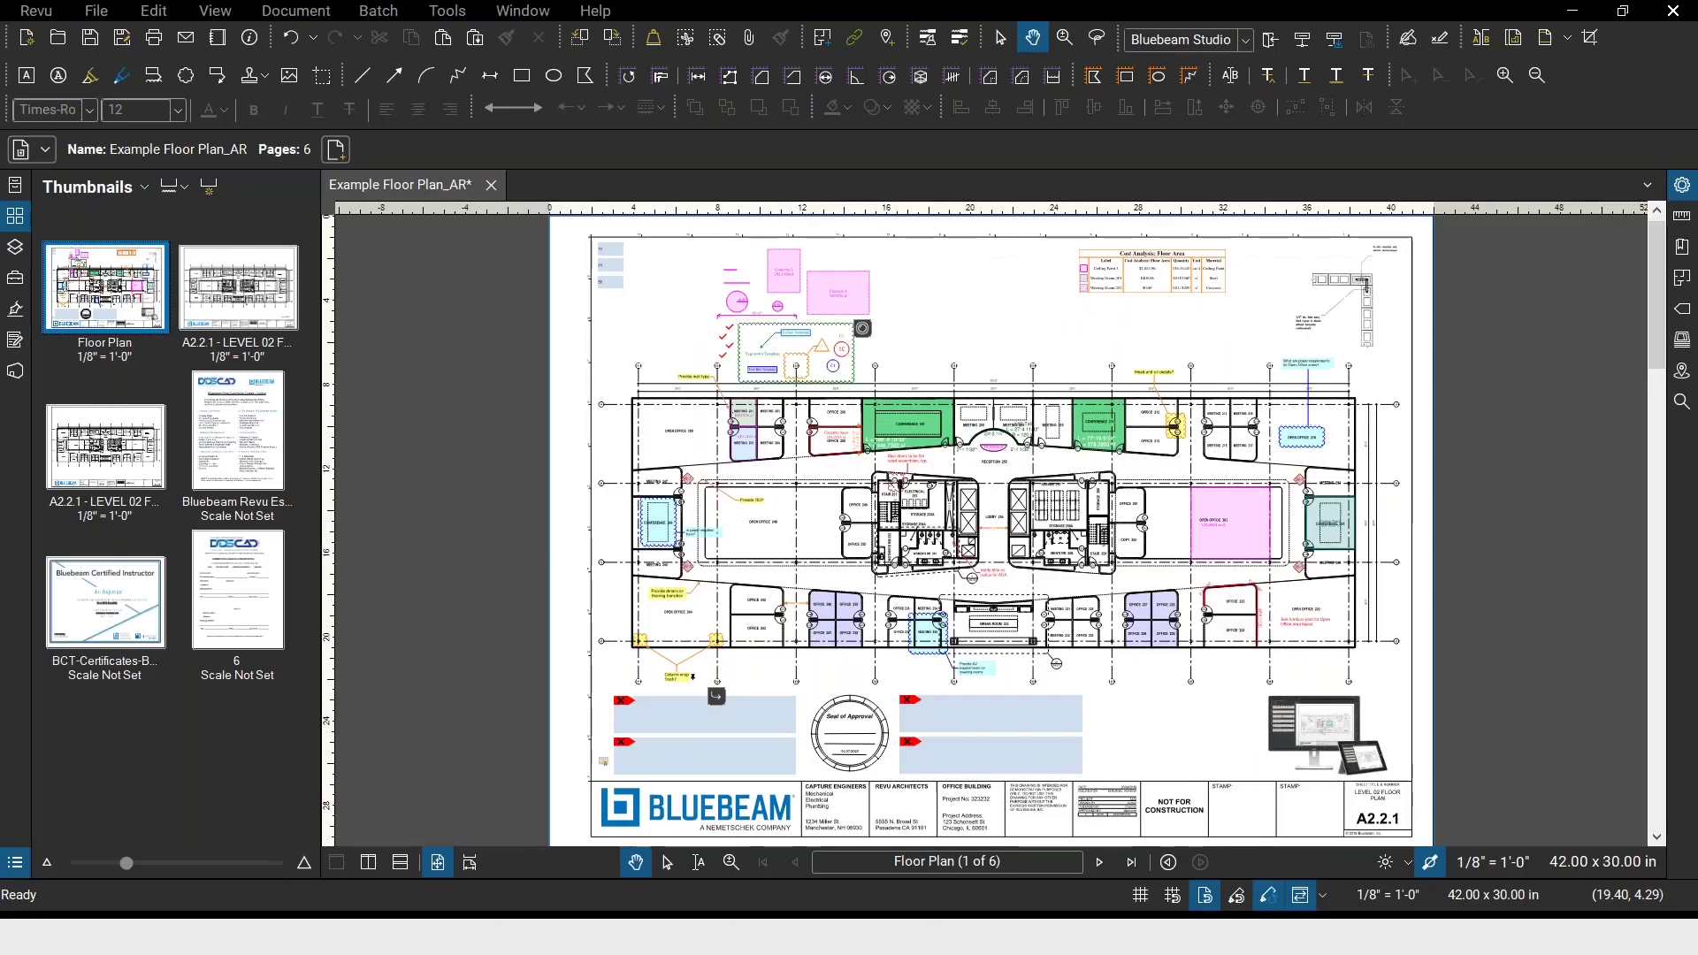
click(9, 218)
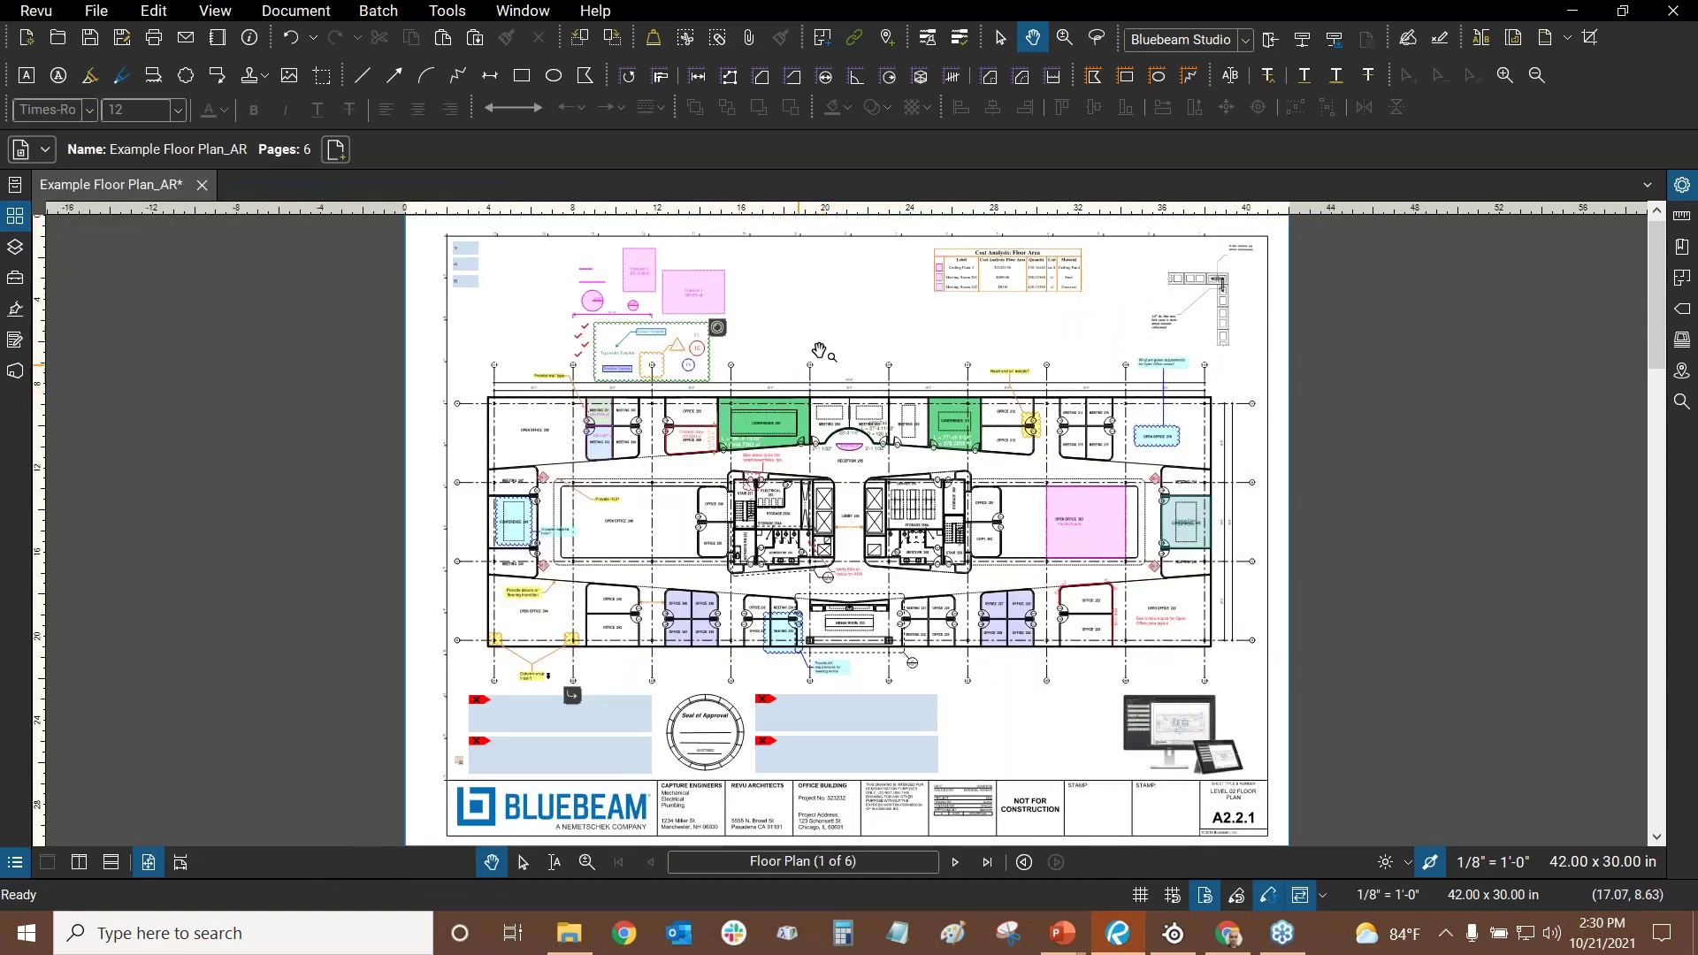
scroll(823, 495, down, 3)
scroll(829, 589, up, 3)
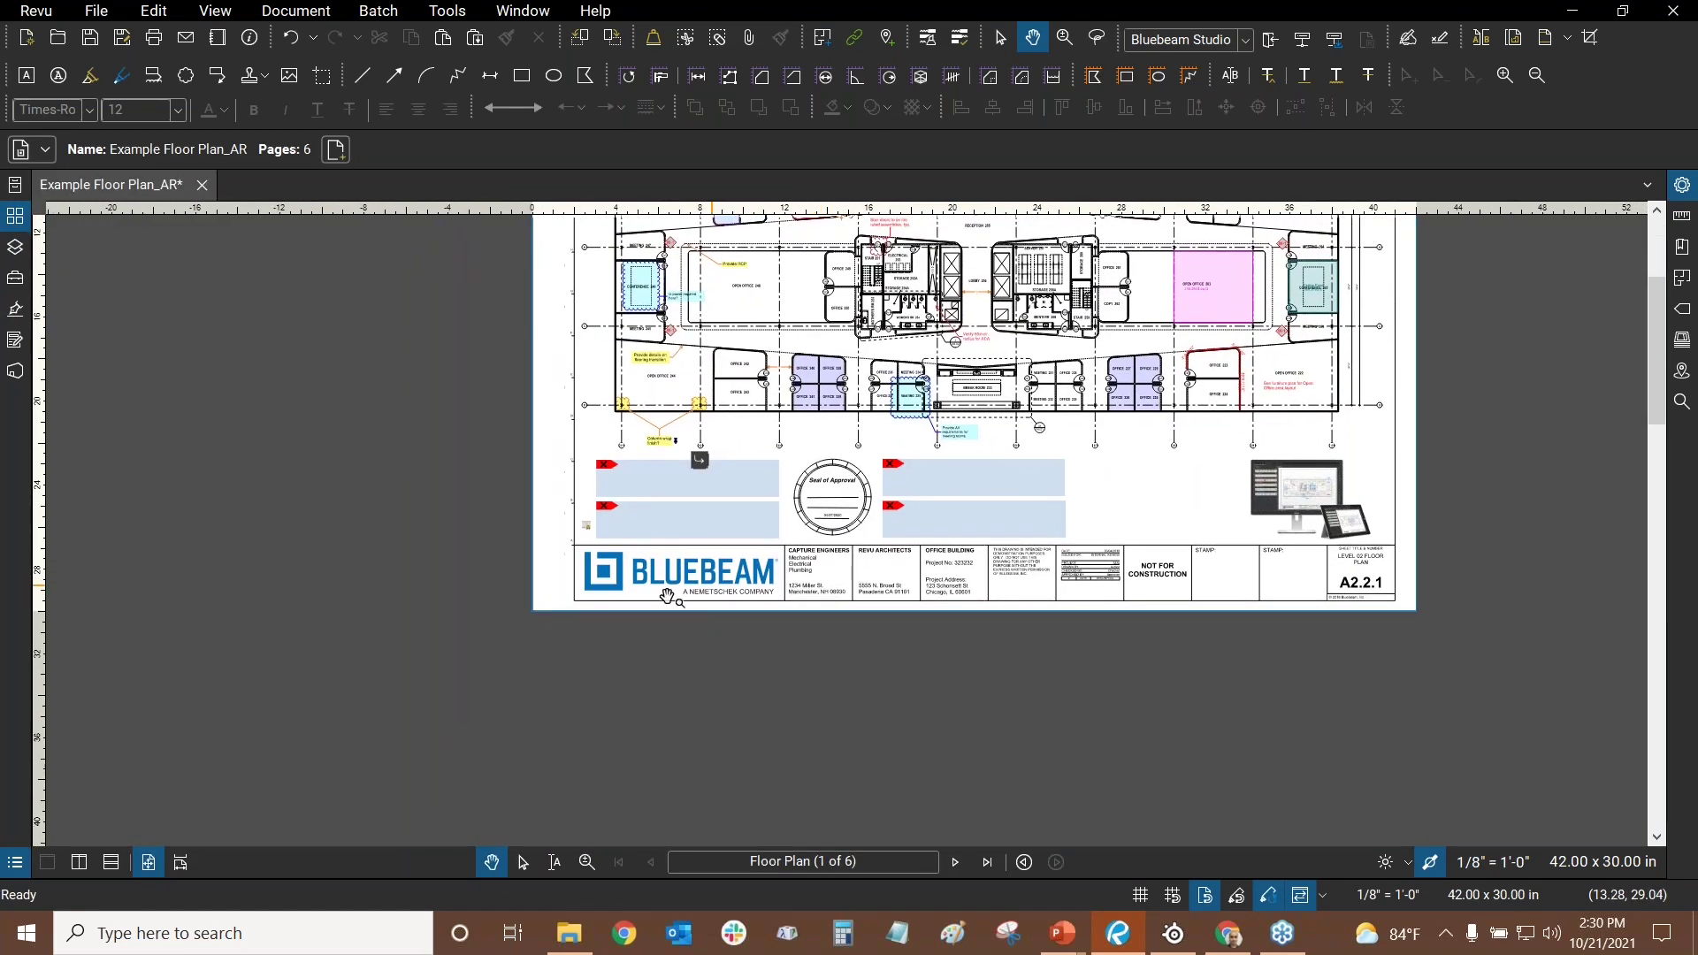
scroll(794, 454, up, 2)
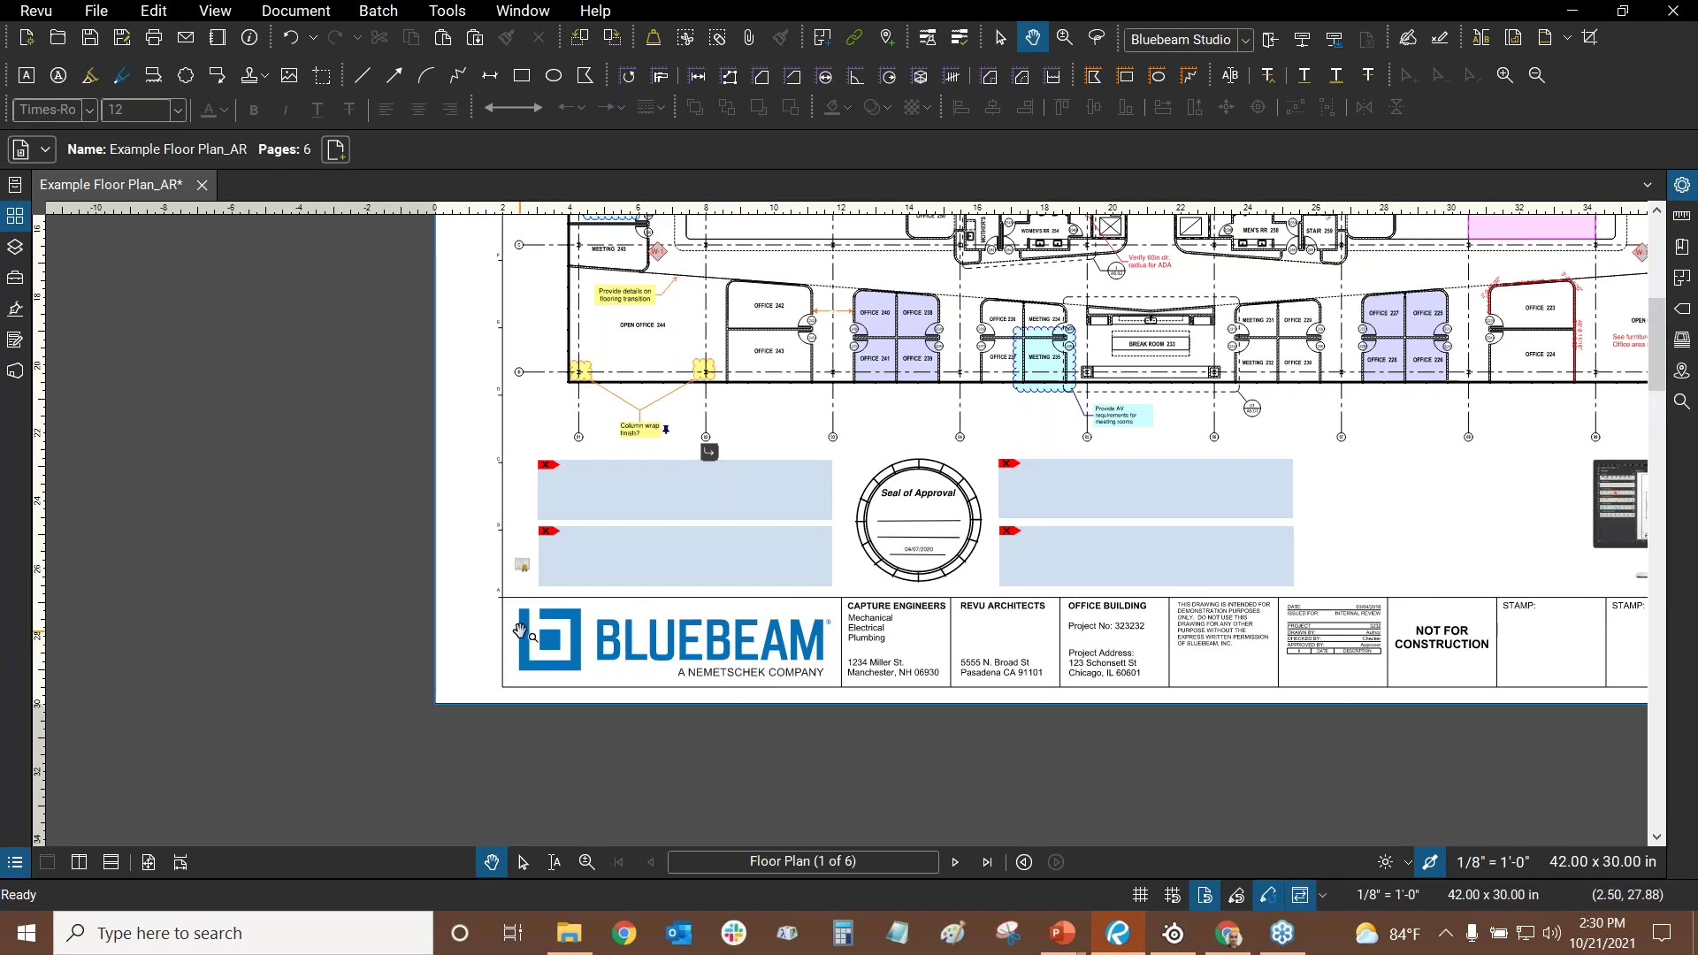
scroll(686, 571, up, 1)
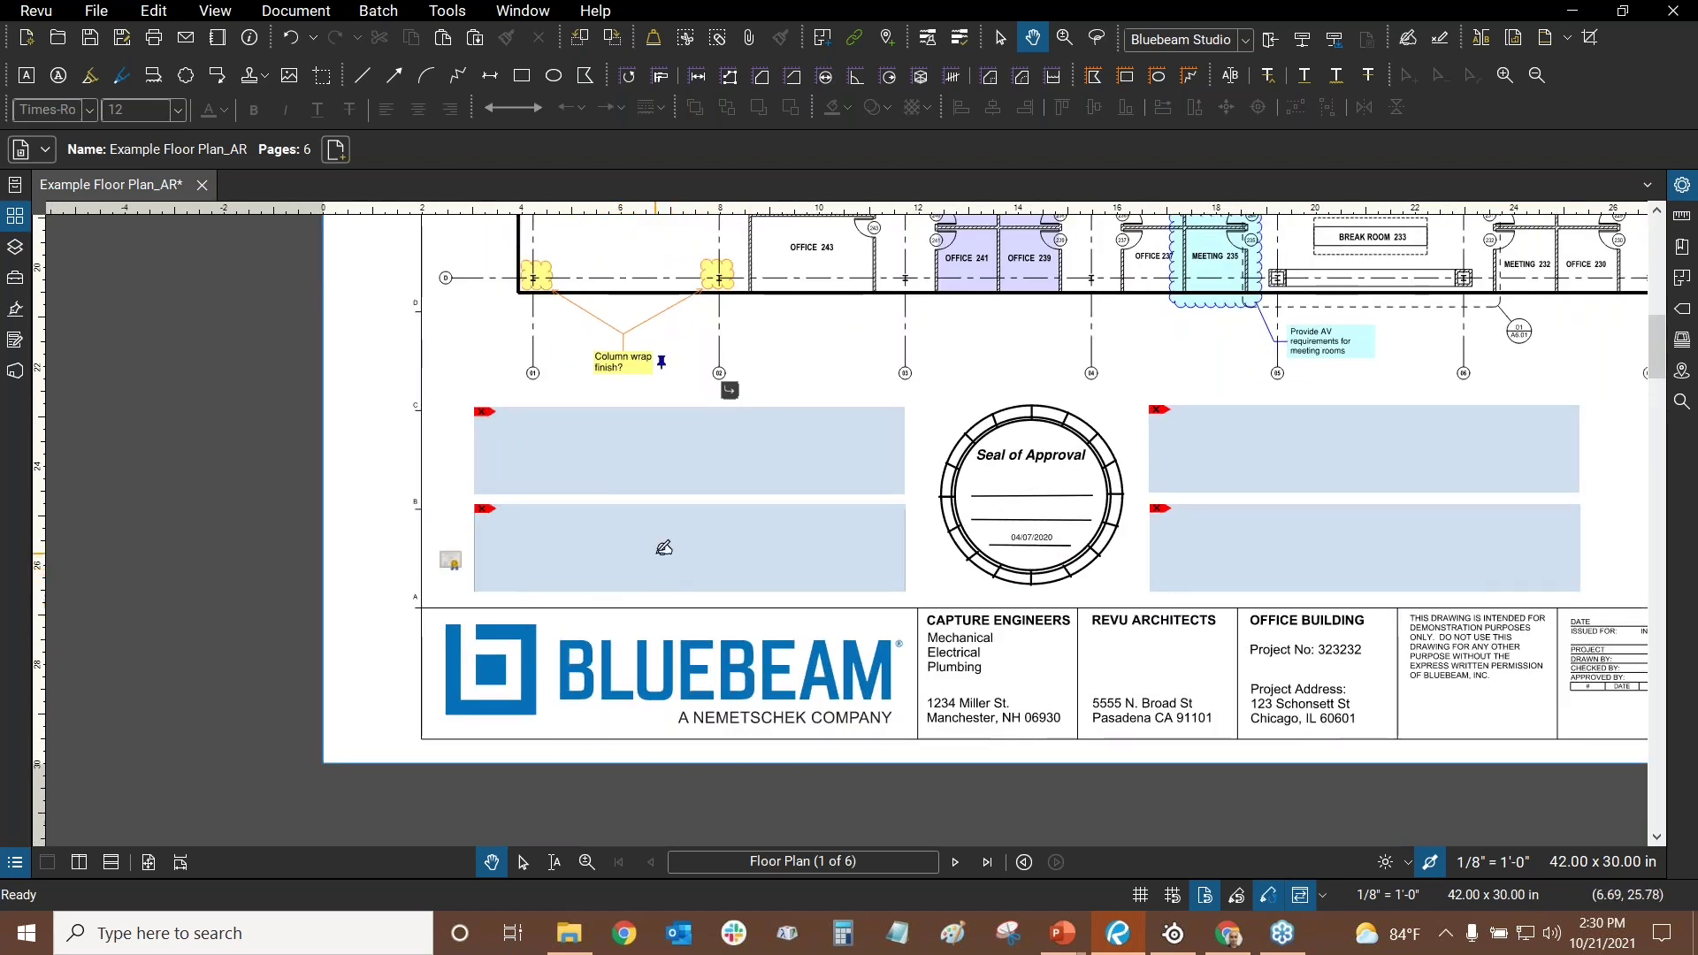
click(663, 548)
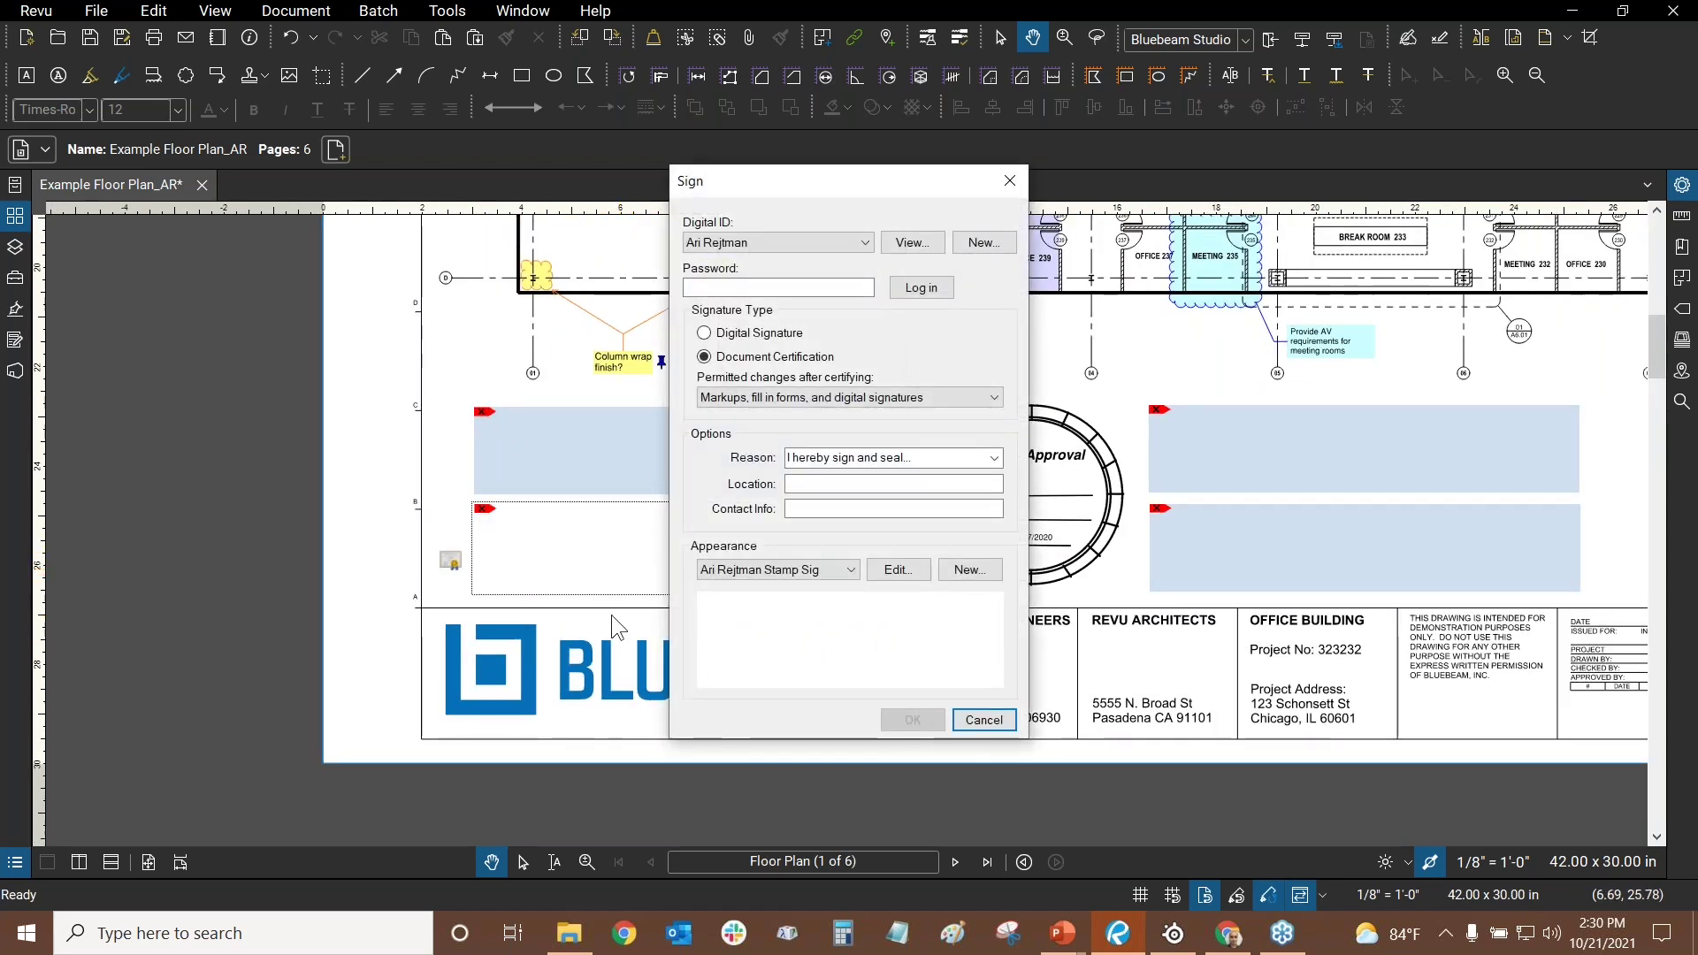
- Cancel the Sign dialog, open the Signatures panel, and place a trial signature field
click(985, 721)
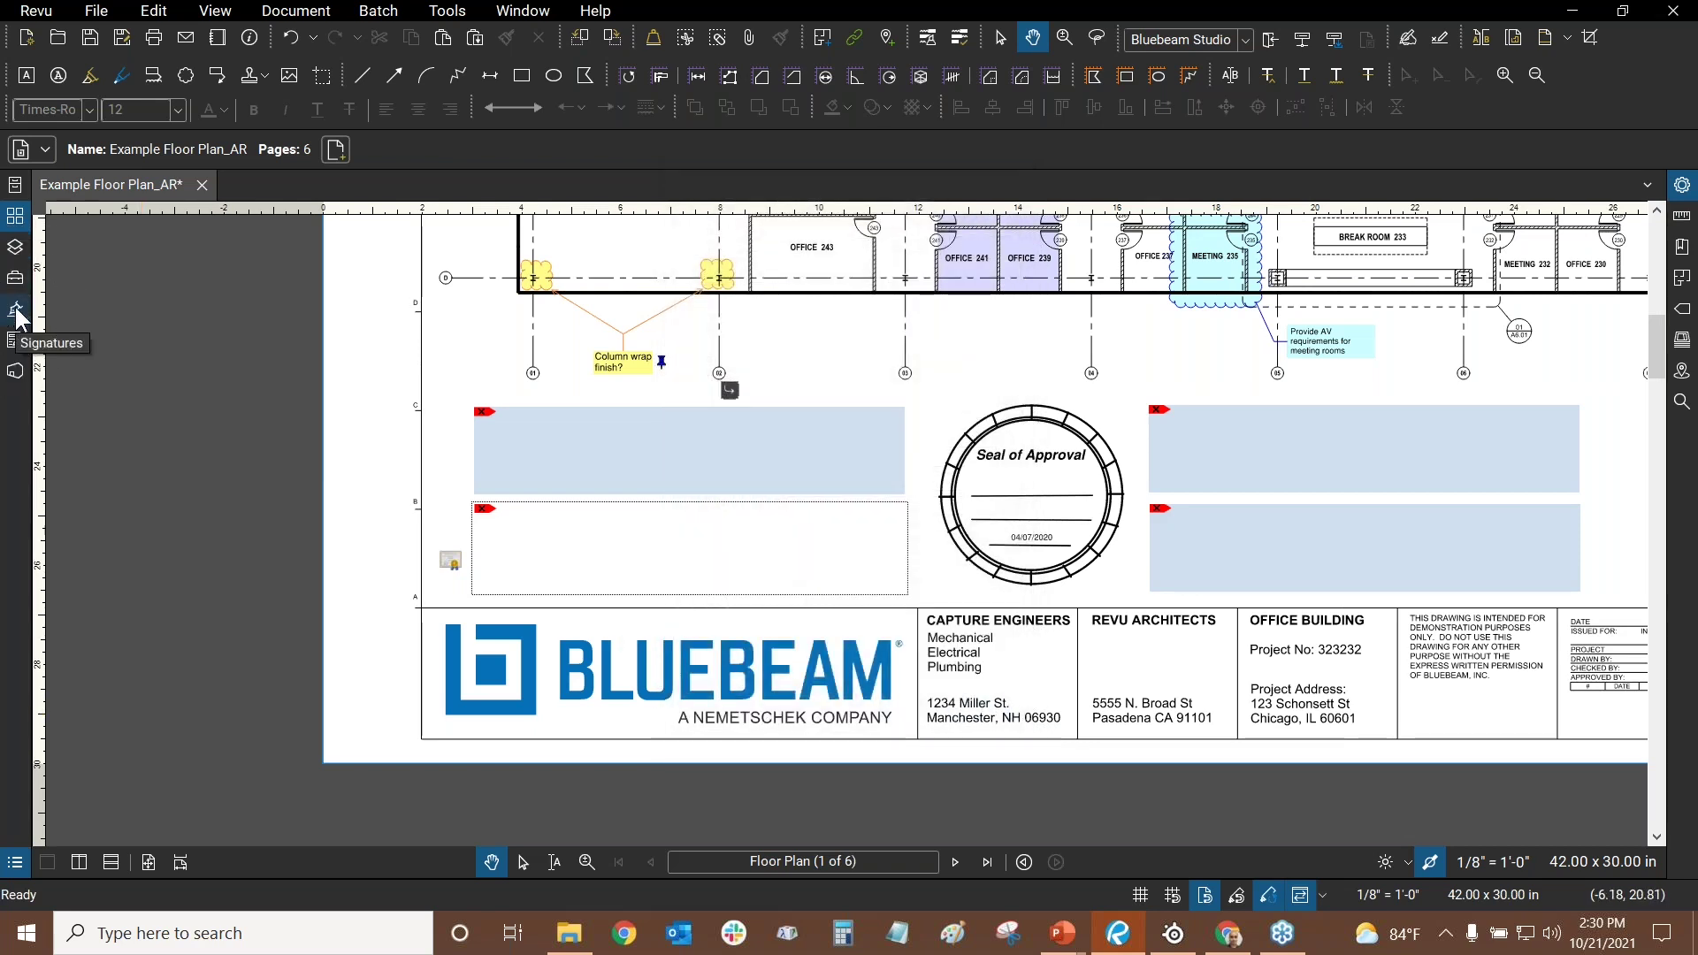
click(17, 311)
click(182, 189)
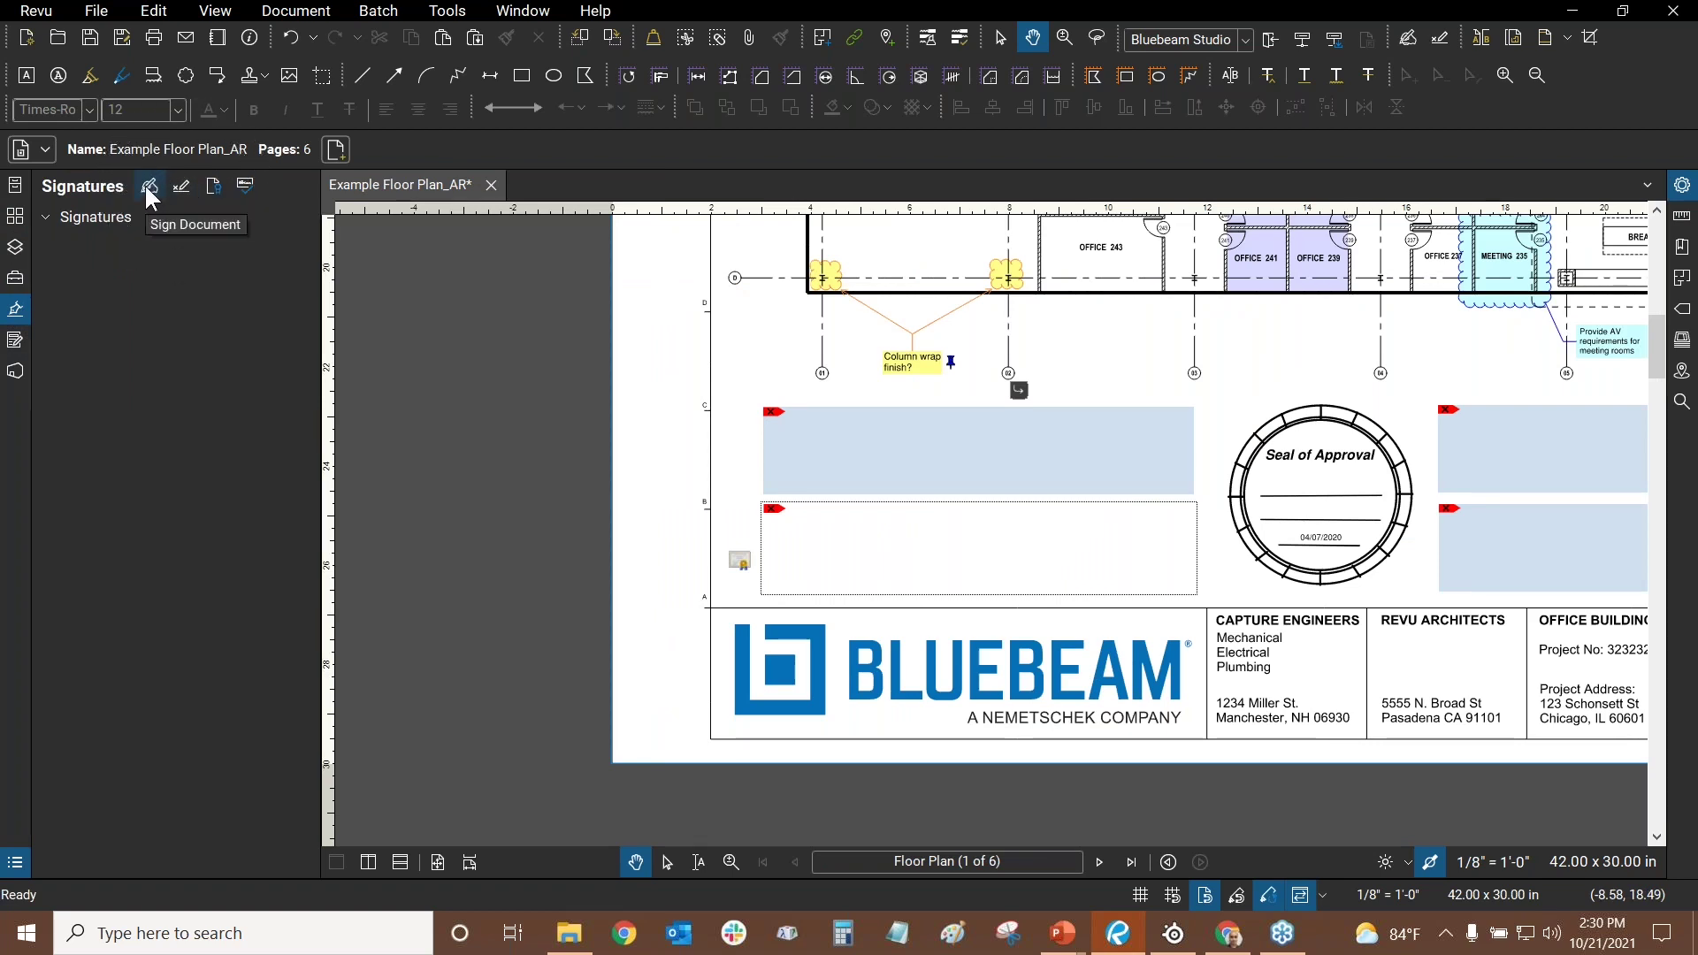
click(150, 190)
scroll(936, 489, right, 10)
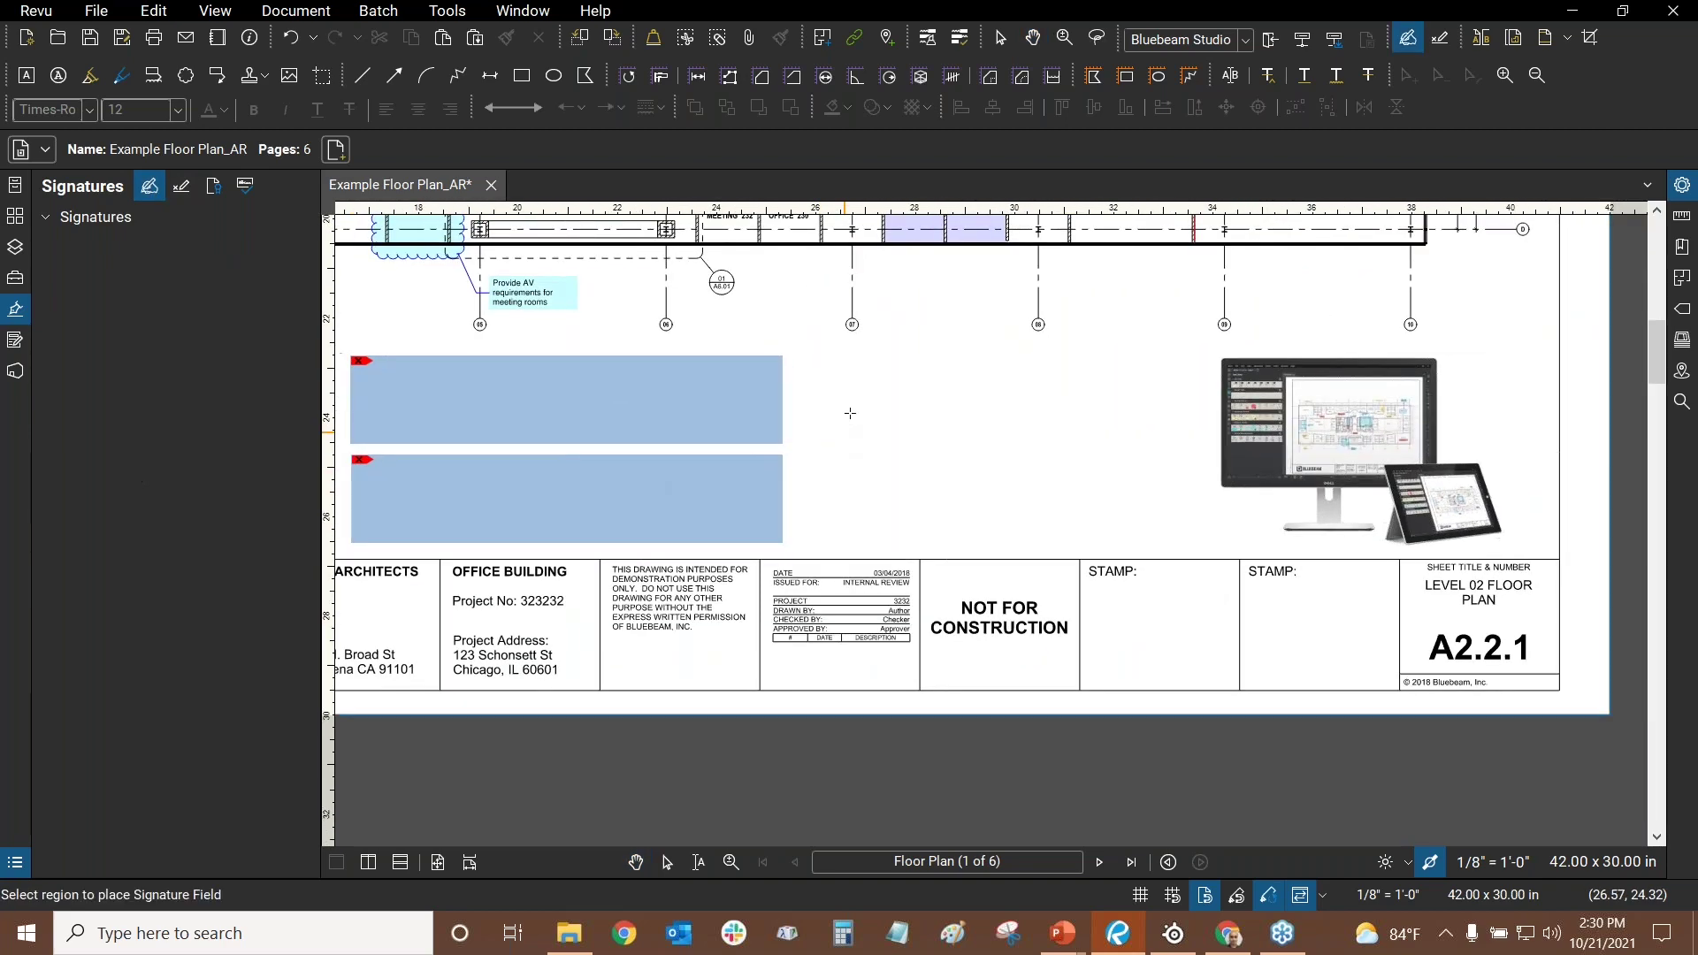
drag(896, 376, 1034, 442)
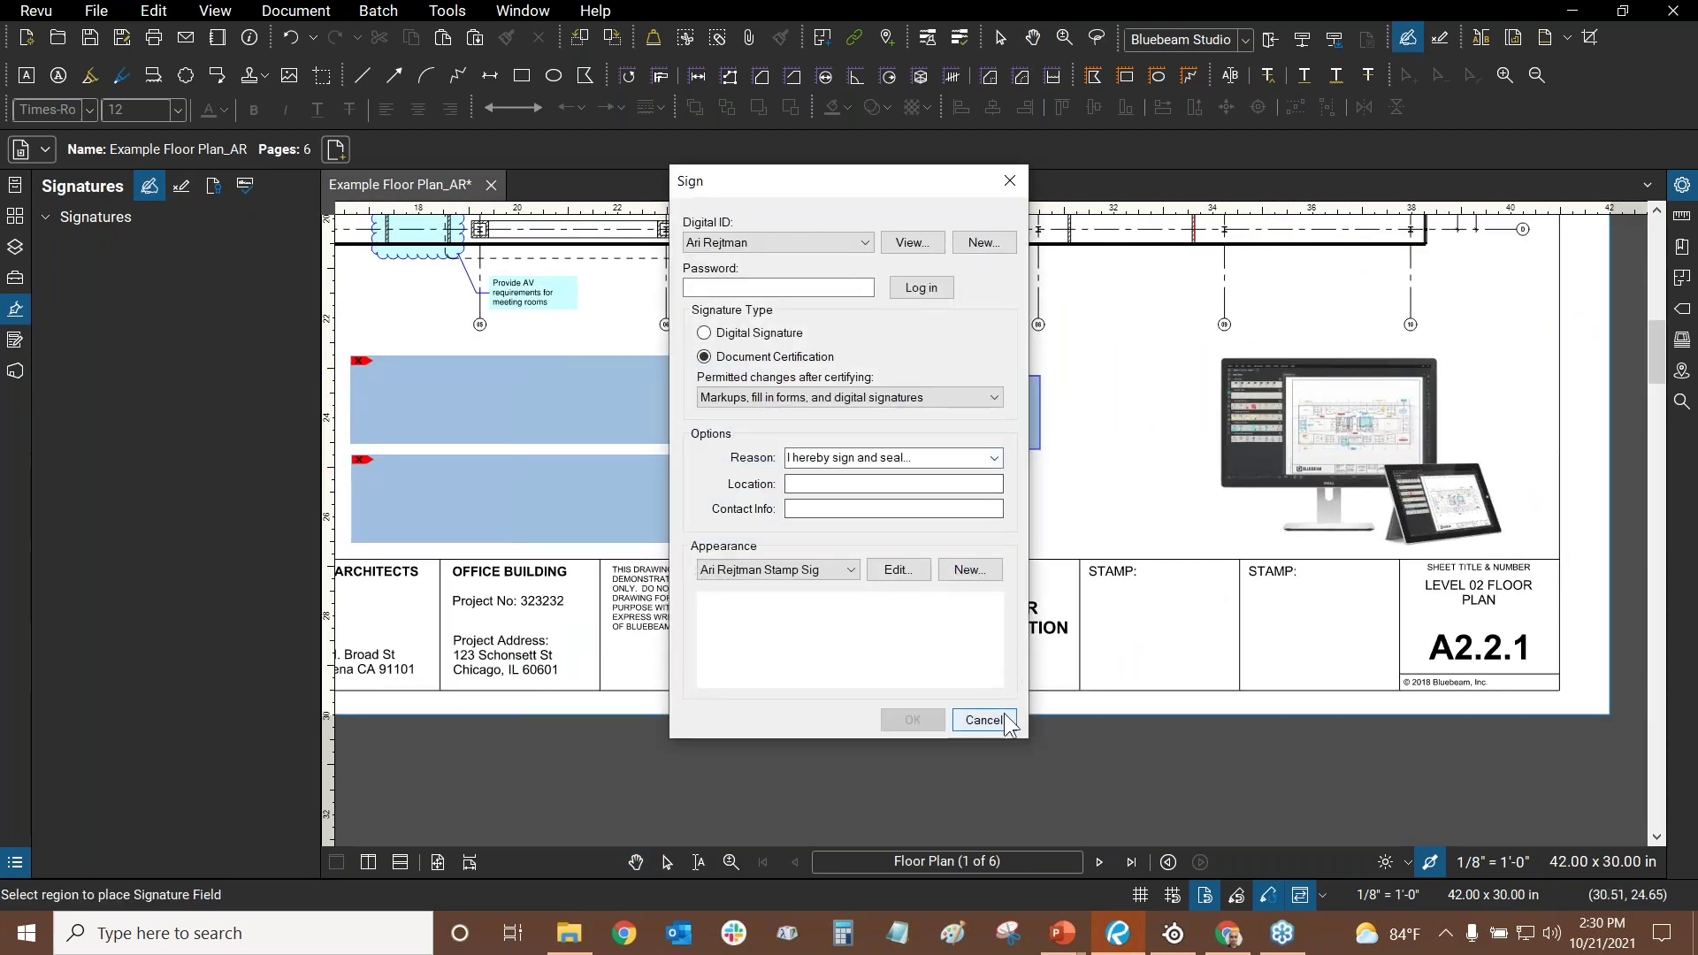
click(983, 718)
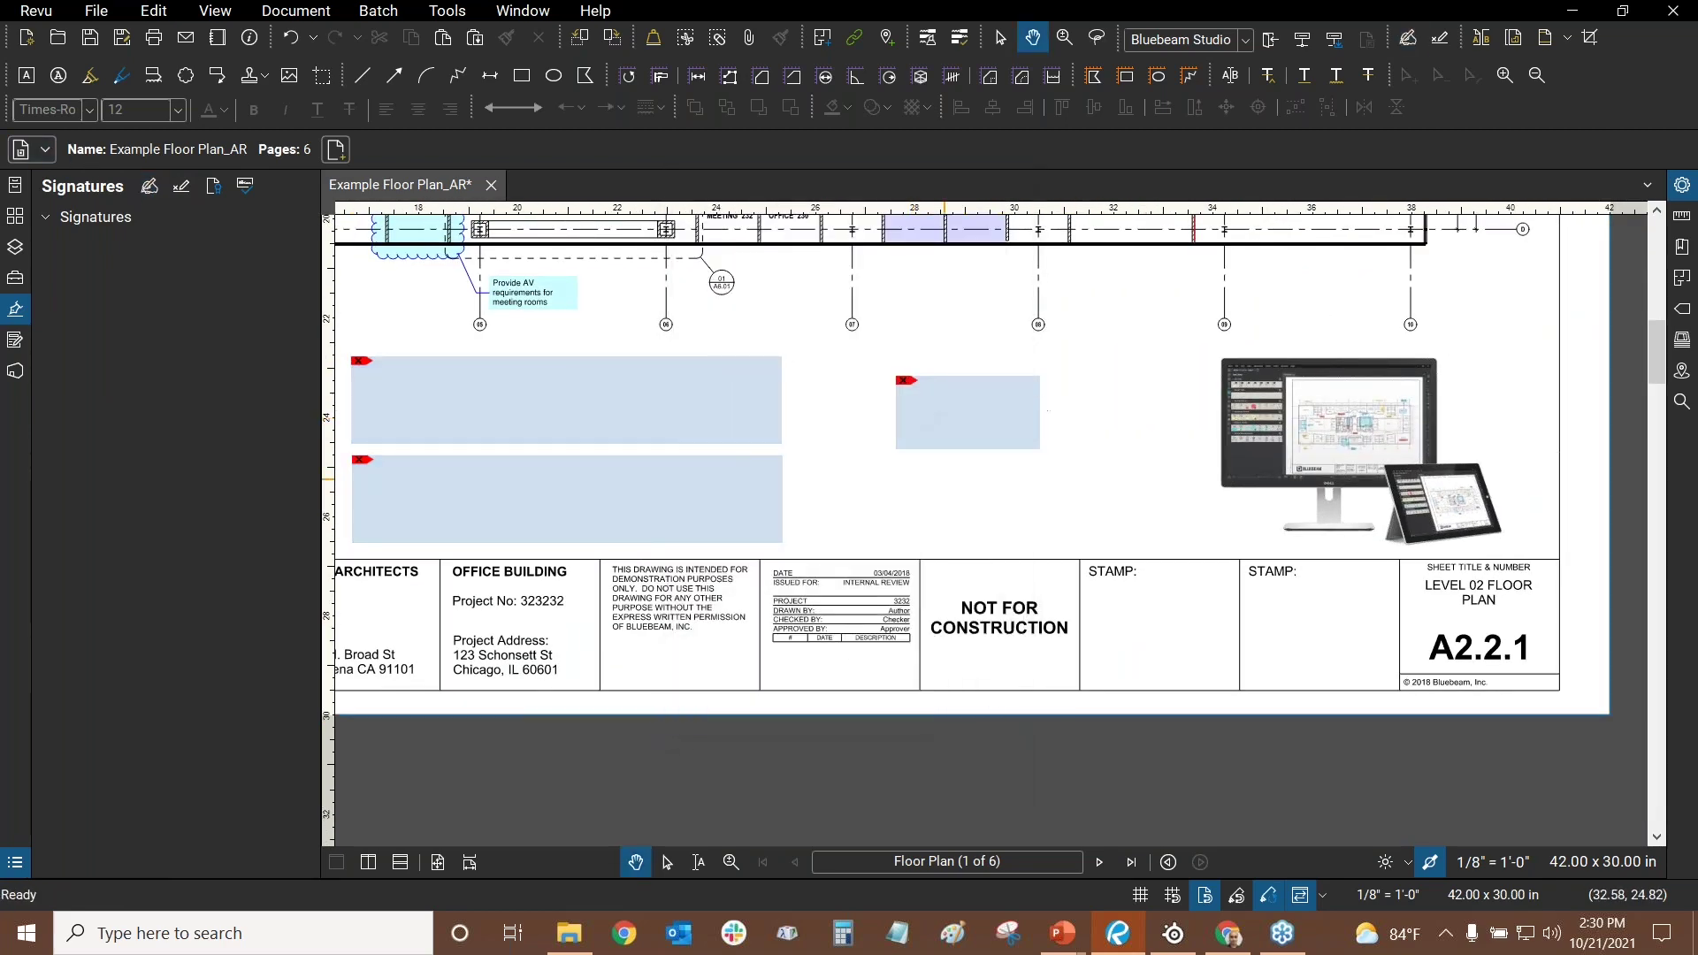
click(985, 419)
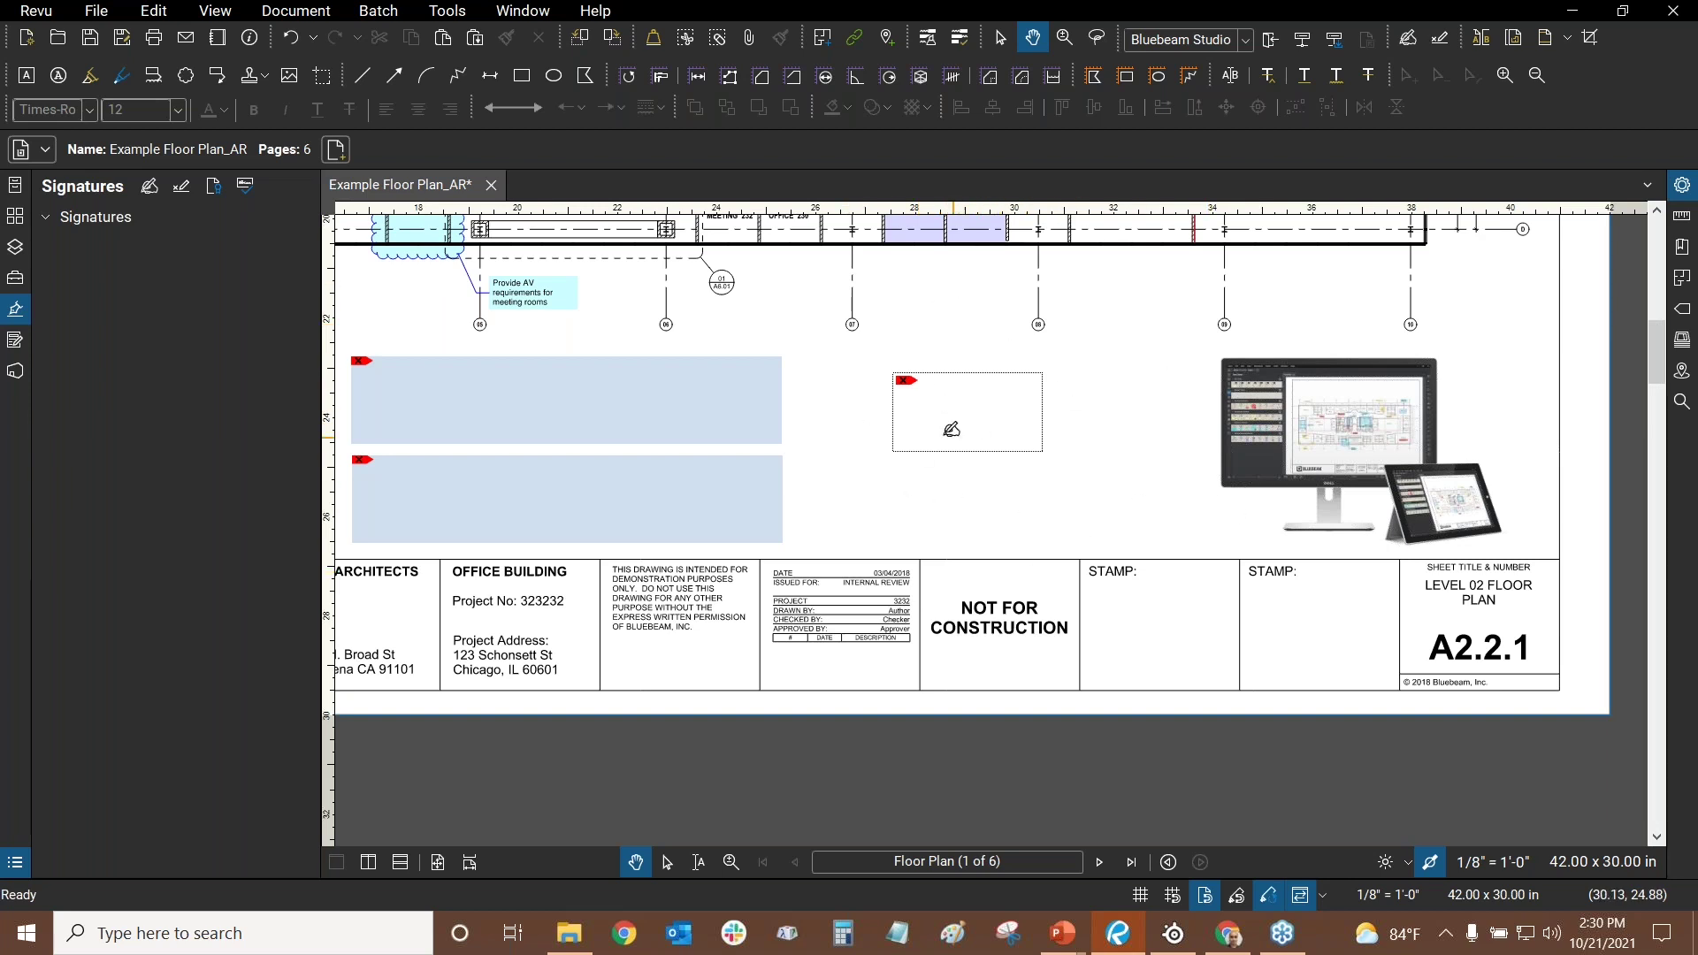
- Add another signature field, then delete the small trial field
click(183, 189)
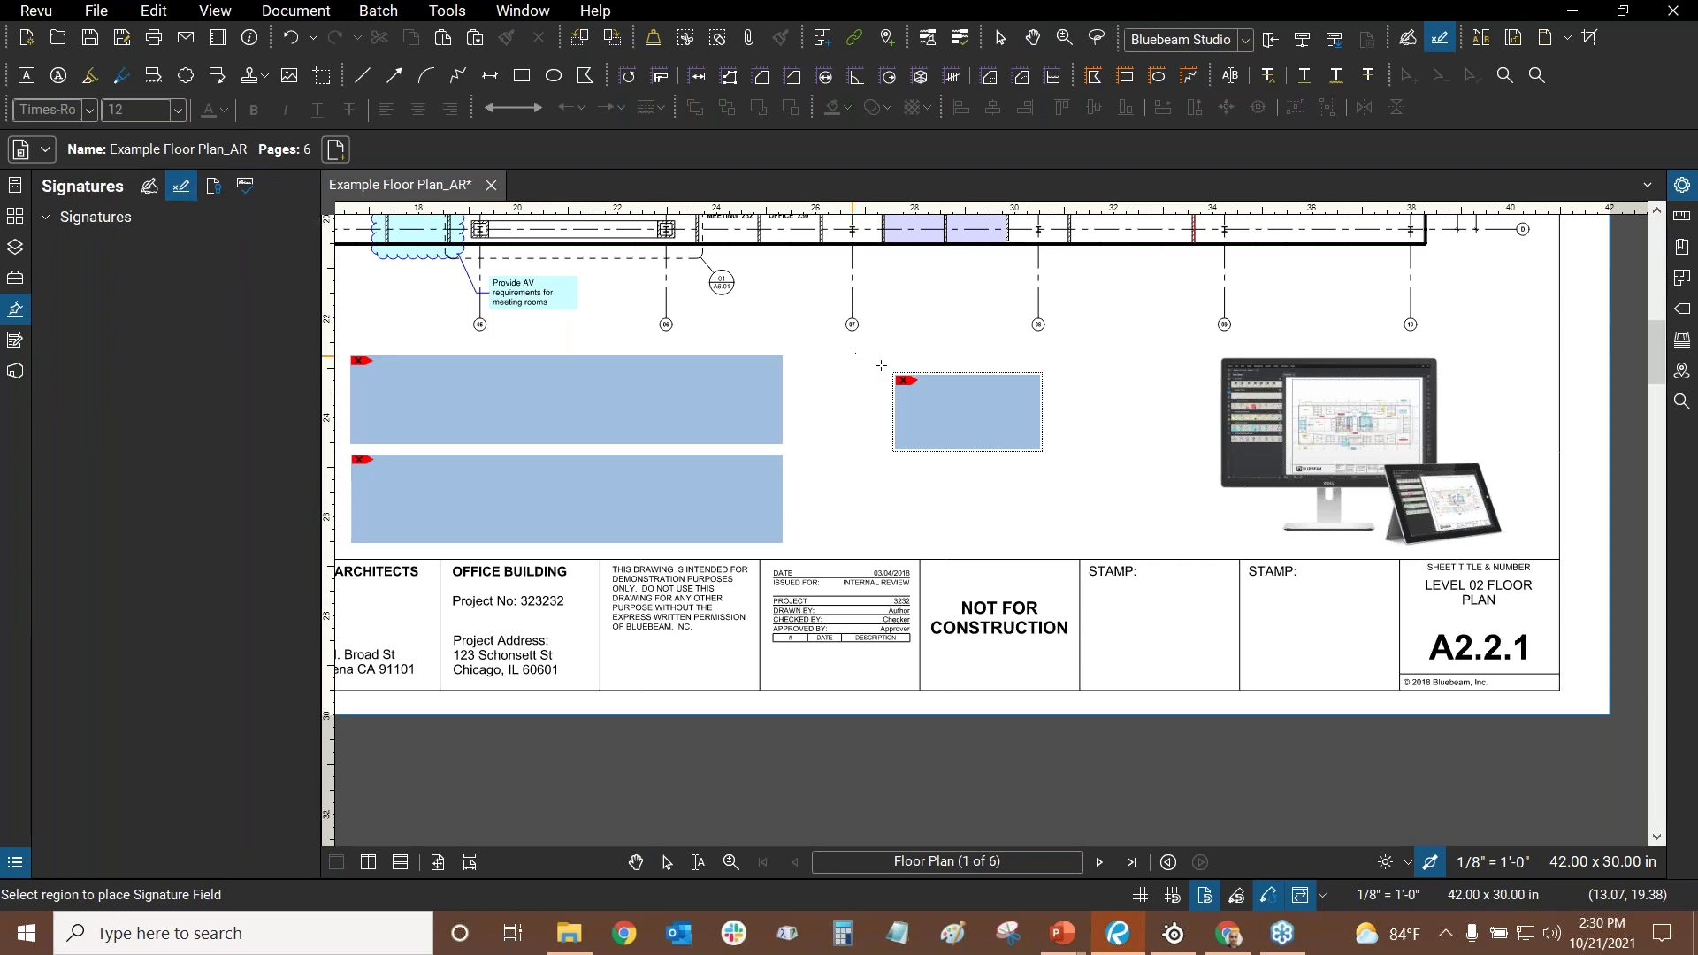
scroll(839, 338, up, 3)
scroll(839, 338, left, 4)
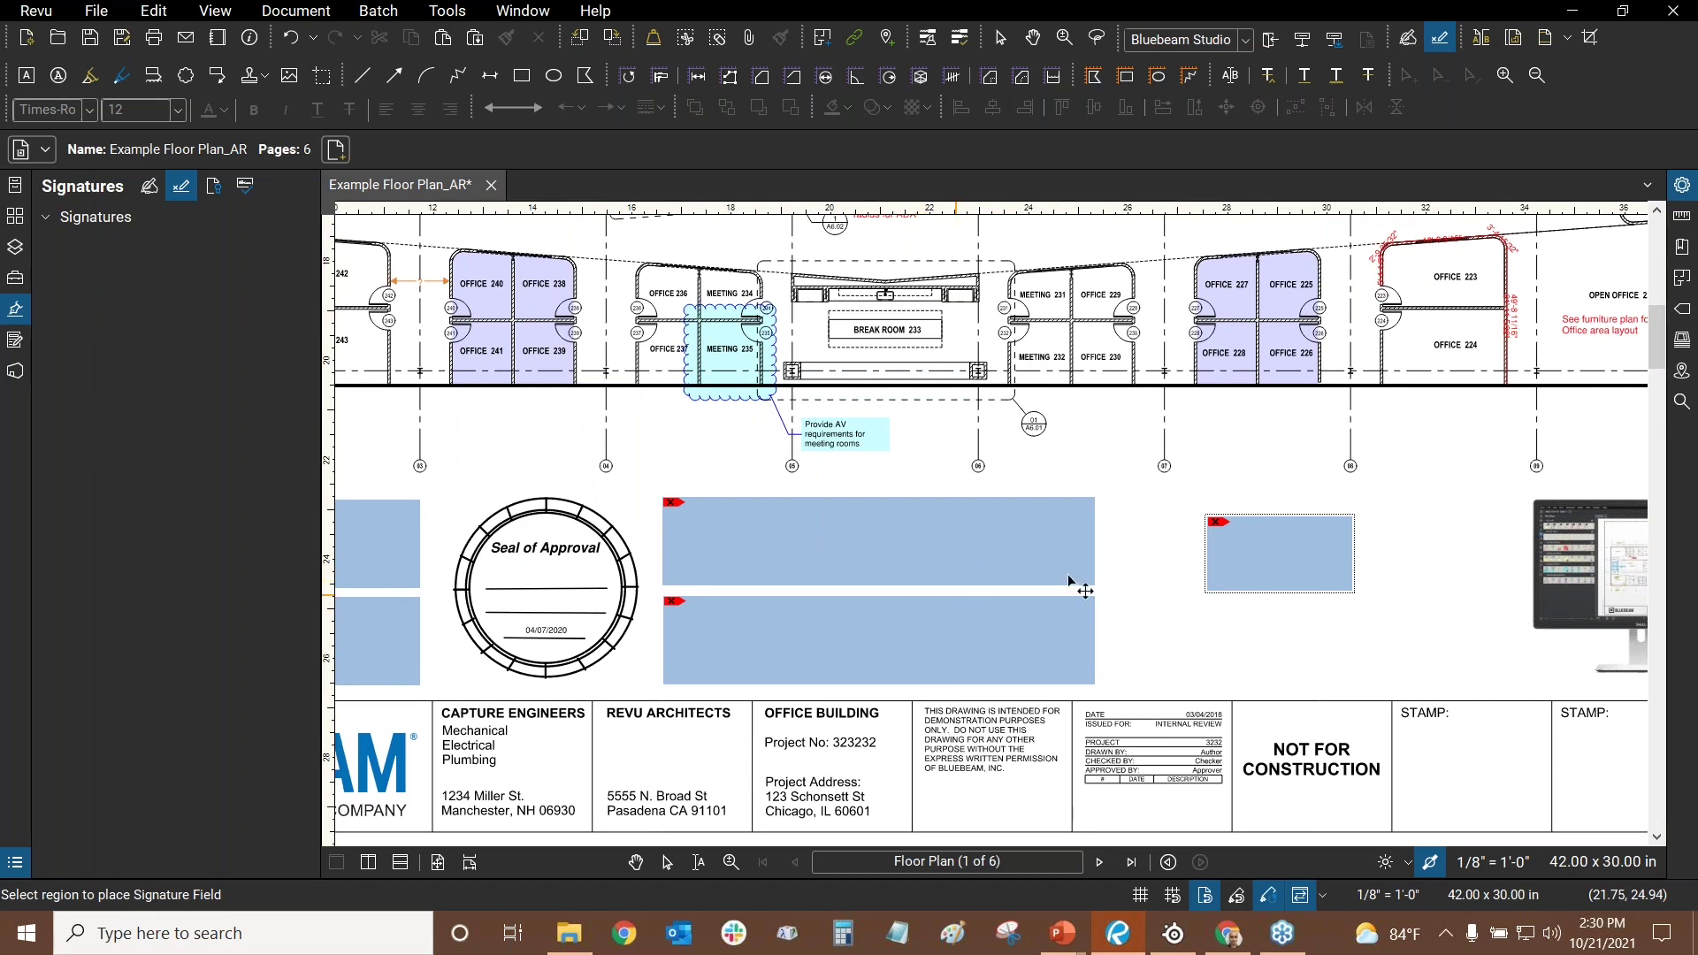
right_click(1275, 555)
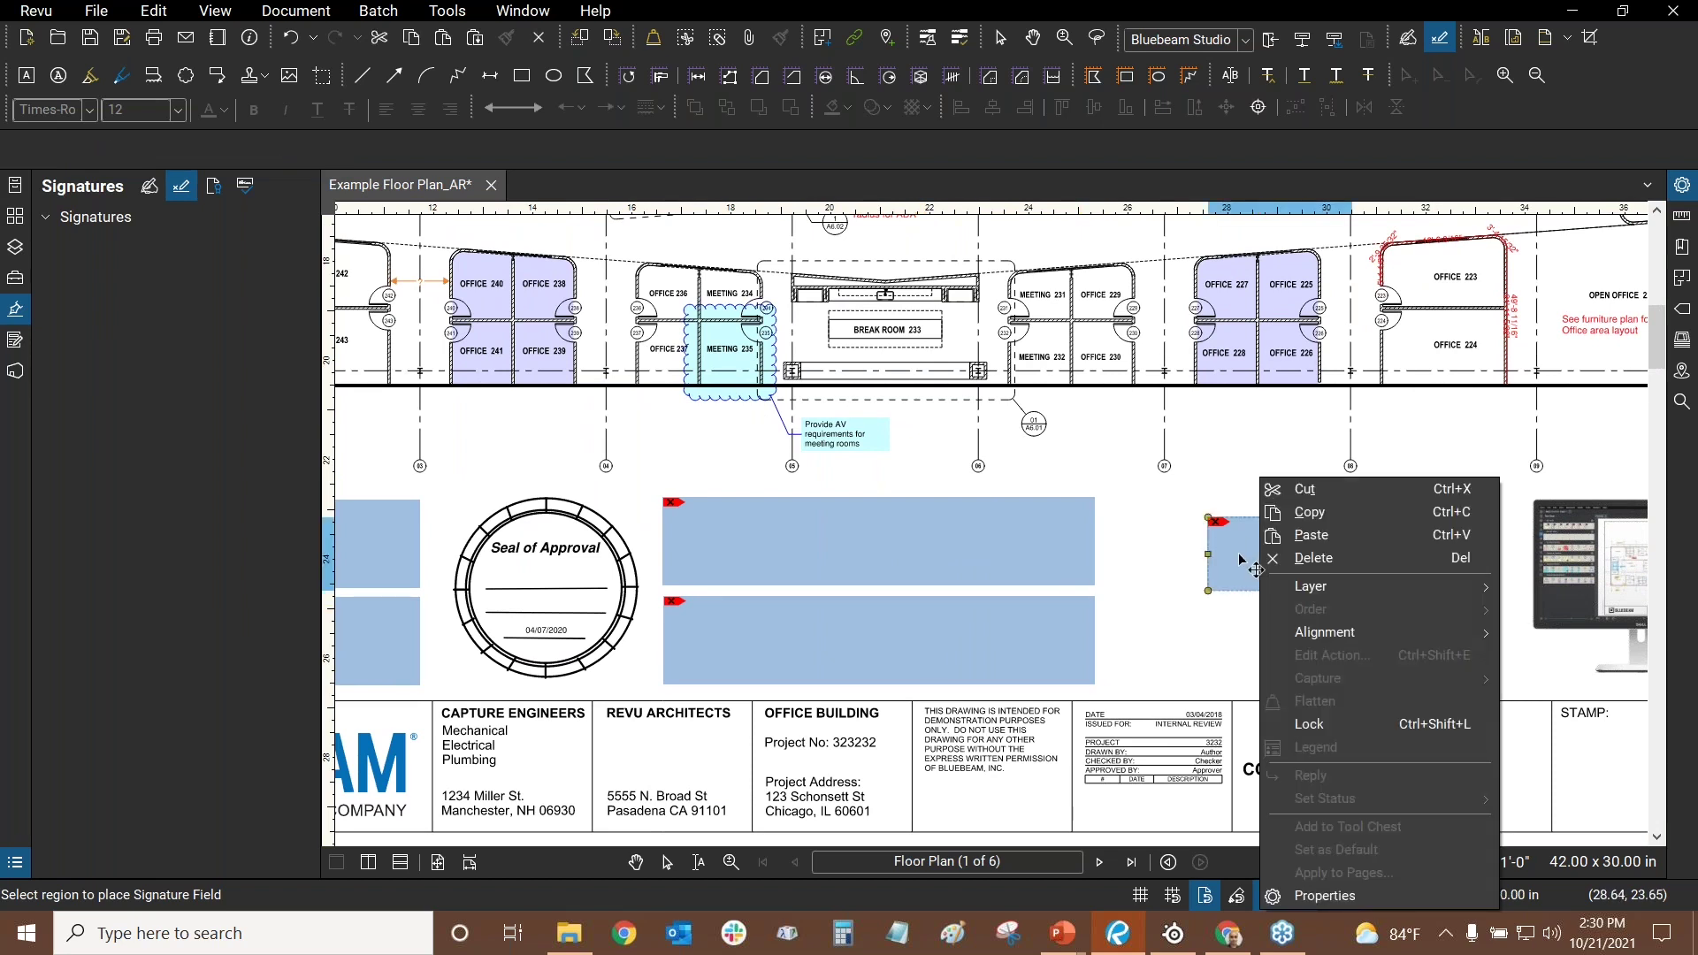
click(1320, 557)
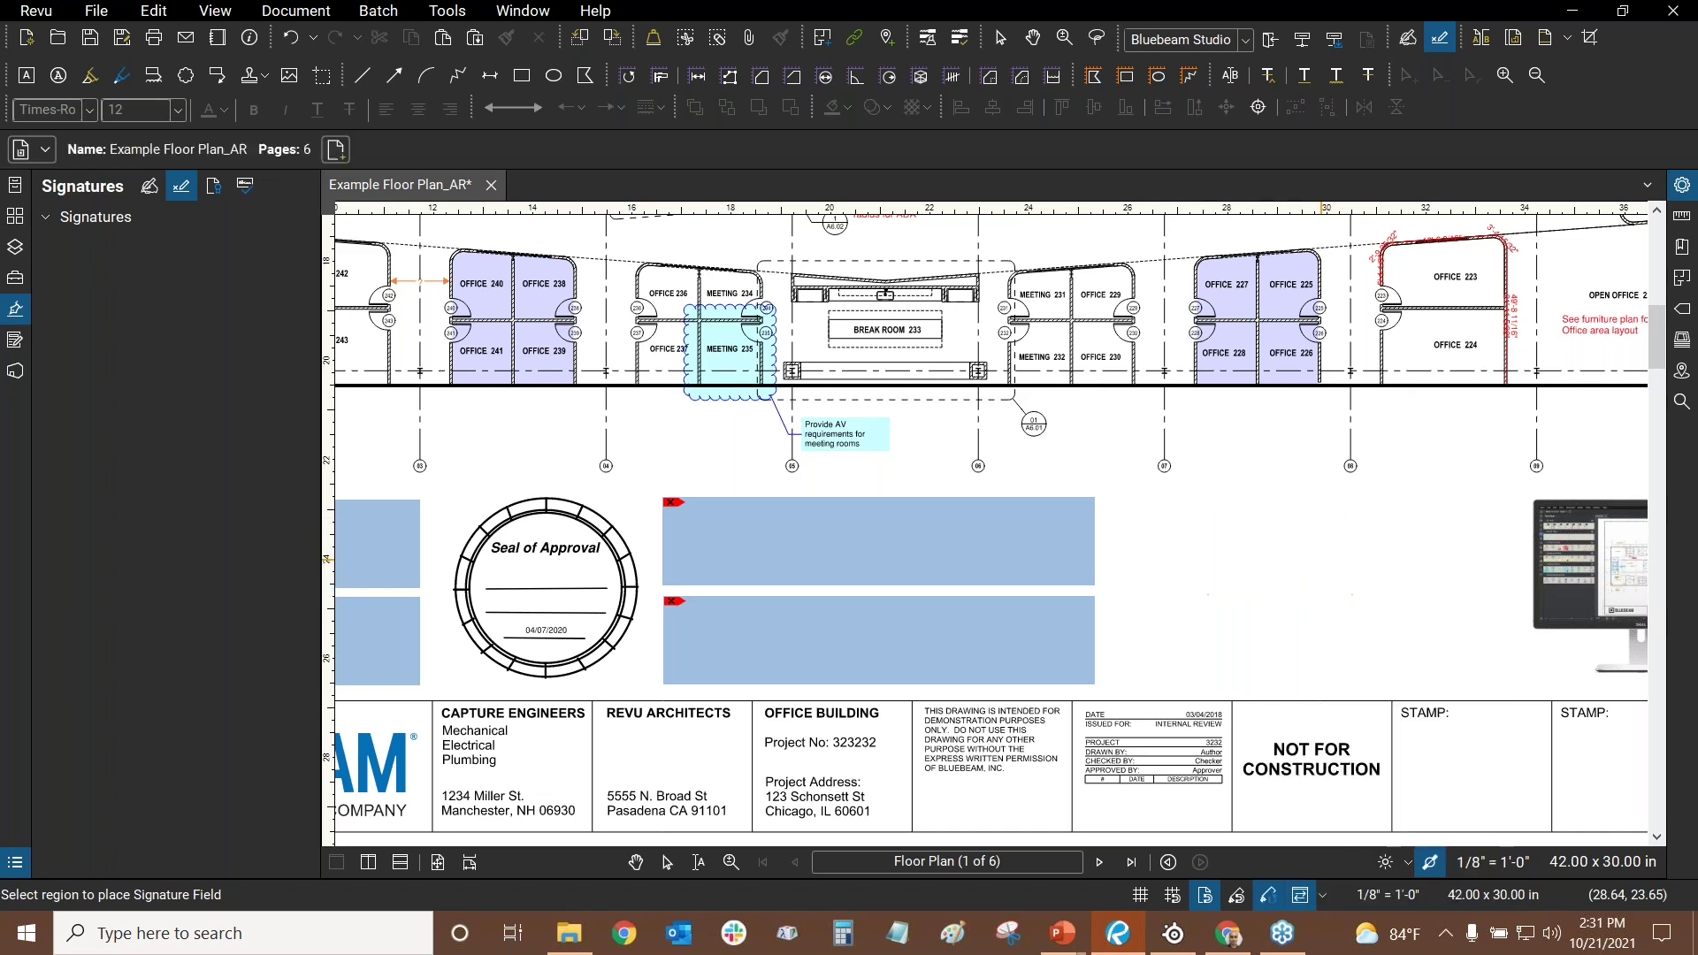
scroll(708, 539, left, 5)
mouse_move(705, 539)
mouse_down()
mouse_move(469, 368)
mouse_move(337, 409)
mouse_up()
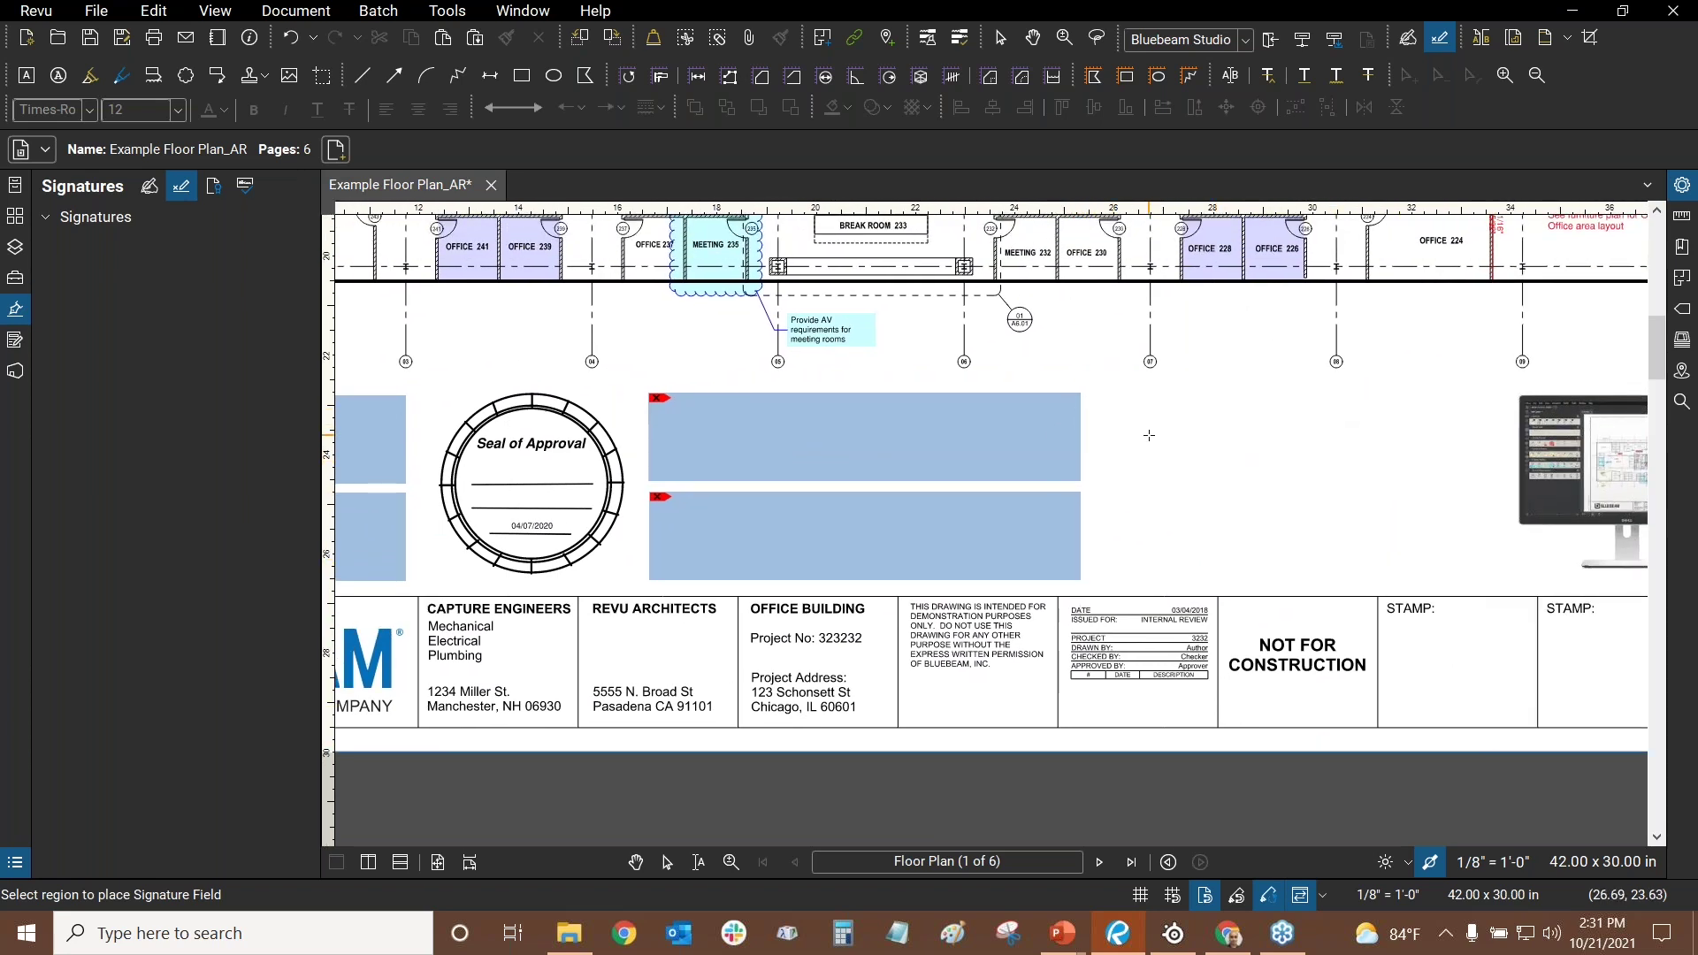
key(Escape)
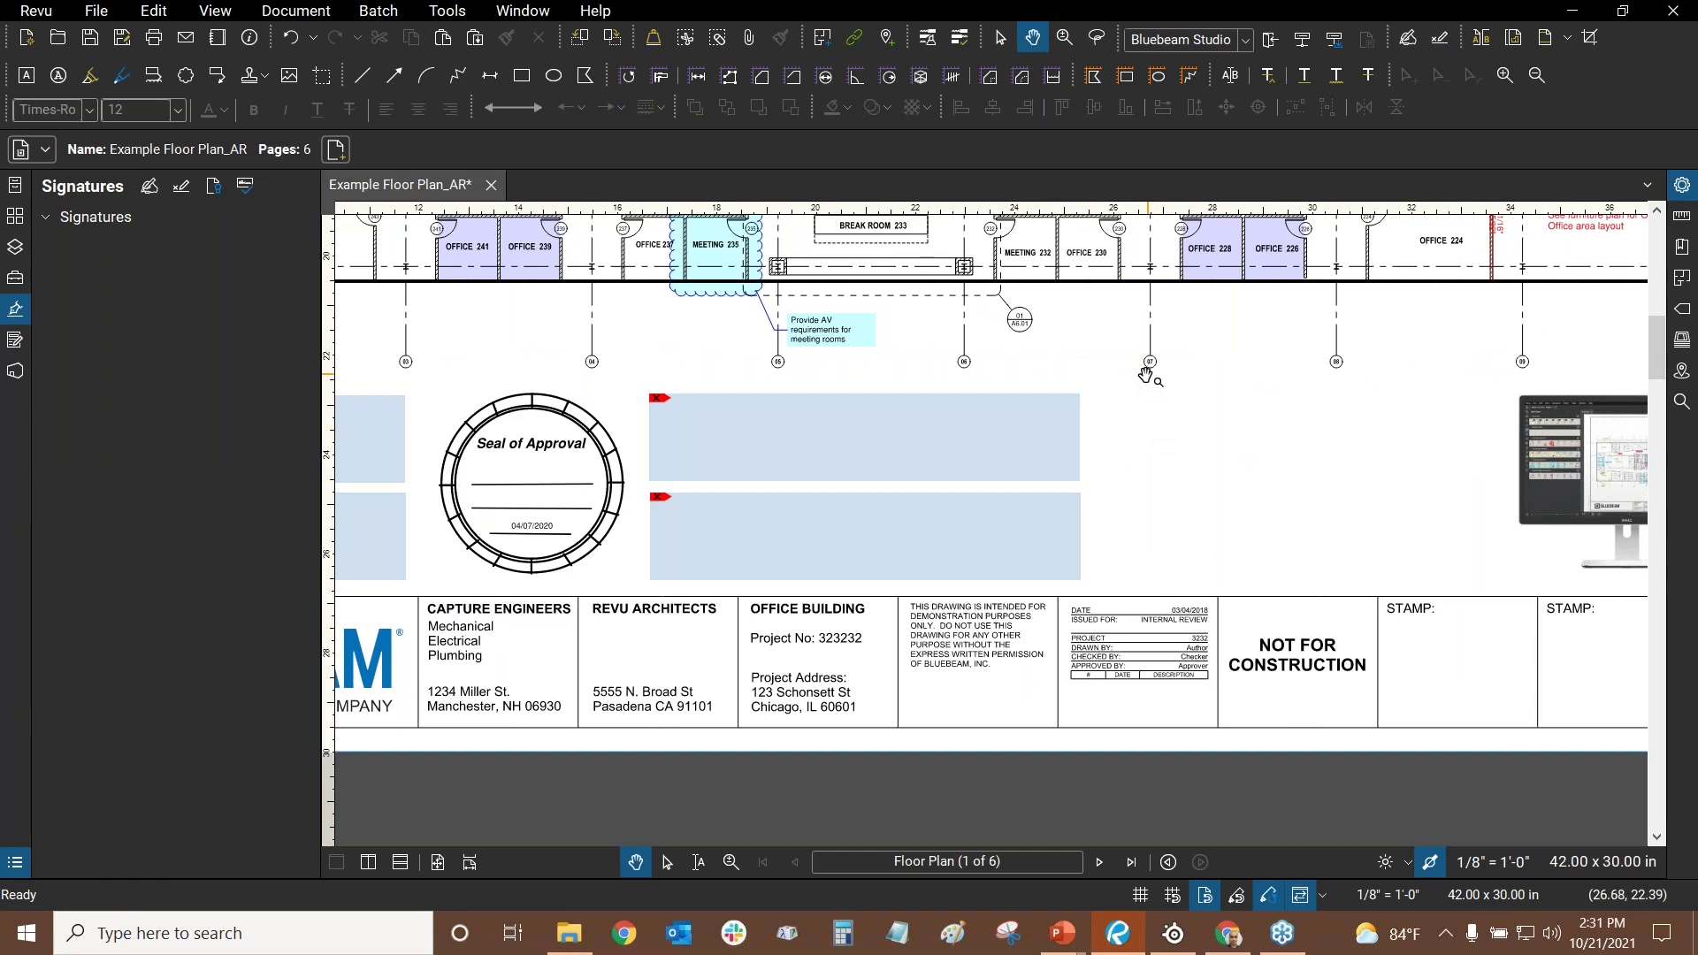
- Draw large and small trial signature fields above the title block, then delete all three
click(181, 200)
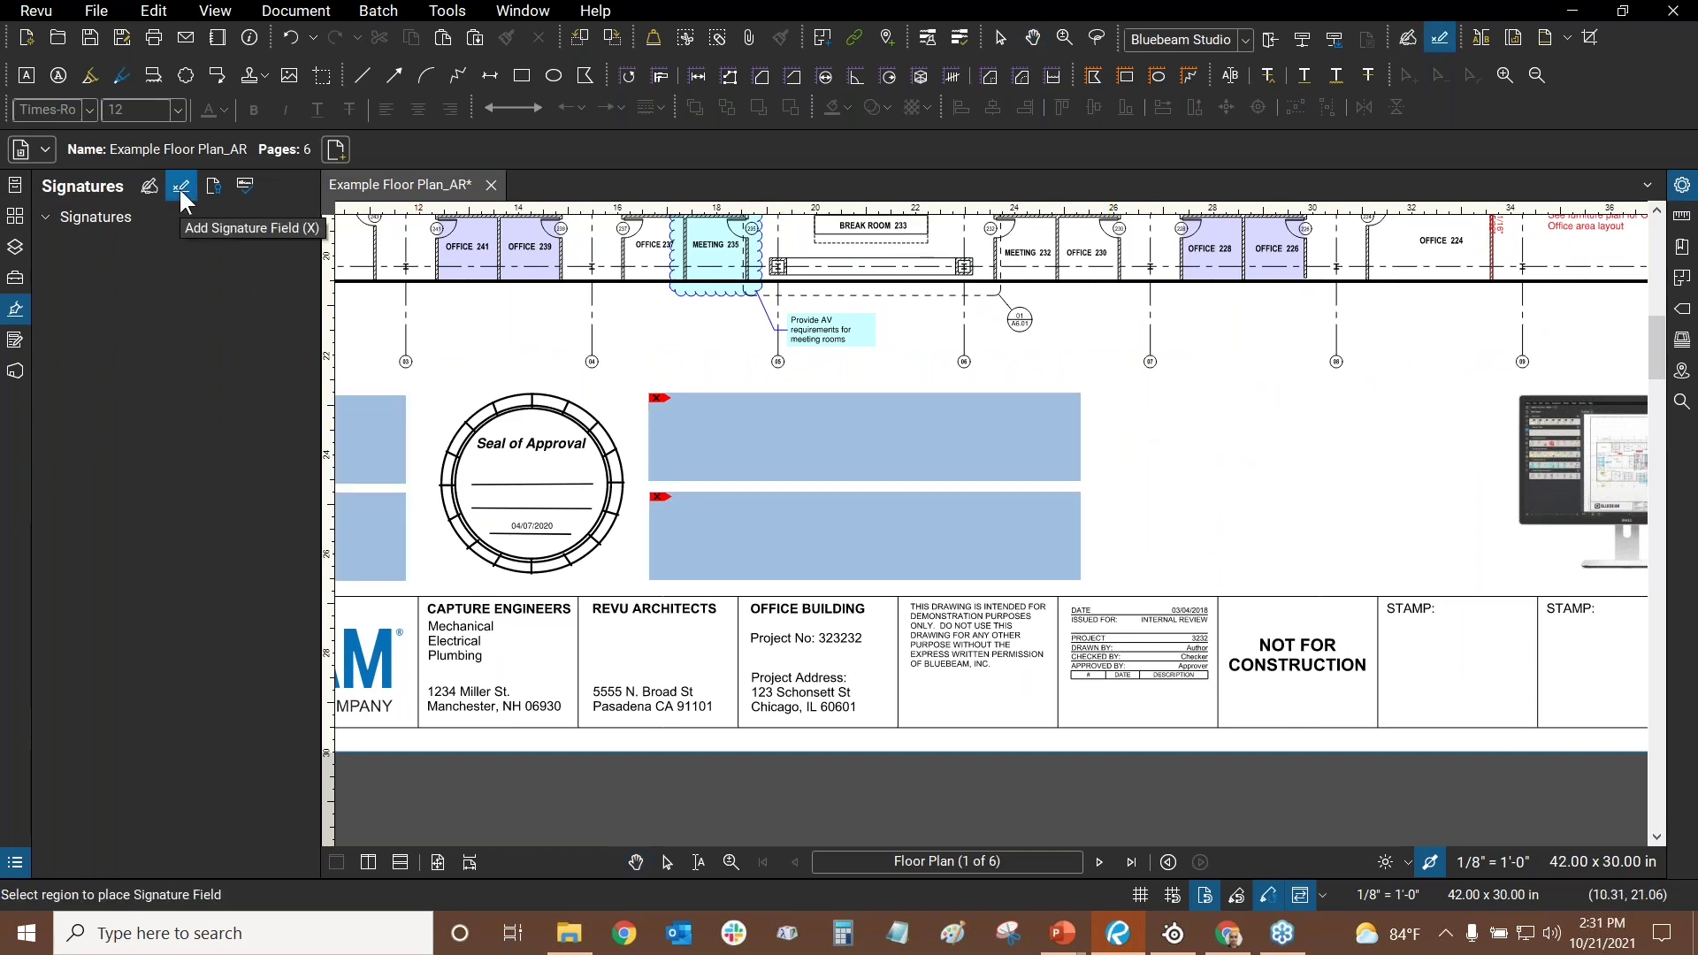
scroll(789, 386, right, 5)
drag(792, 372, 942, 496)
drag(991, 348, 1067, 506)
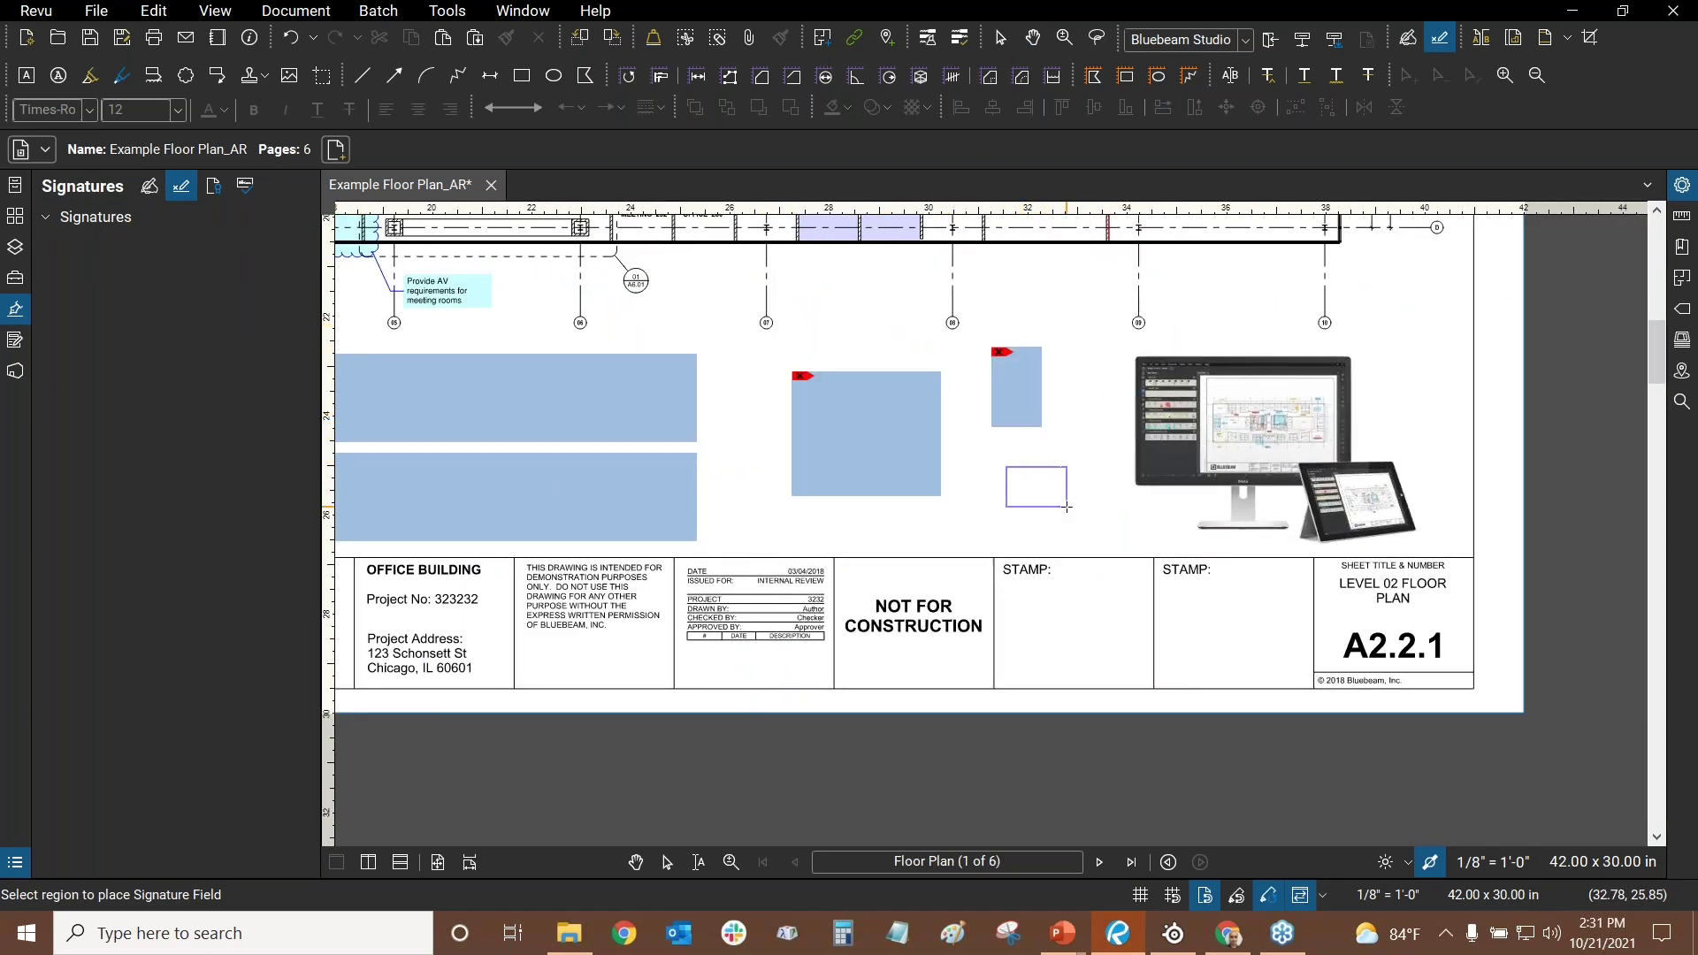
right_click(1031, 401)
click(1097, 482)
right_click(1019, 476)
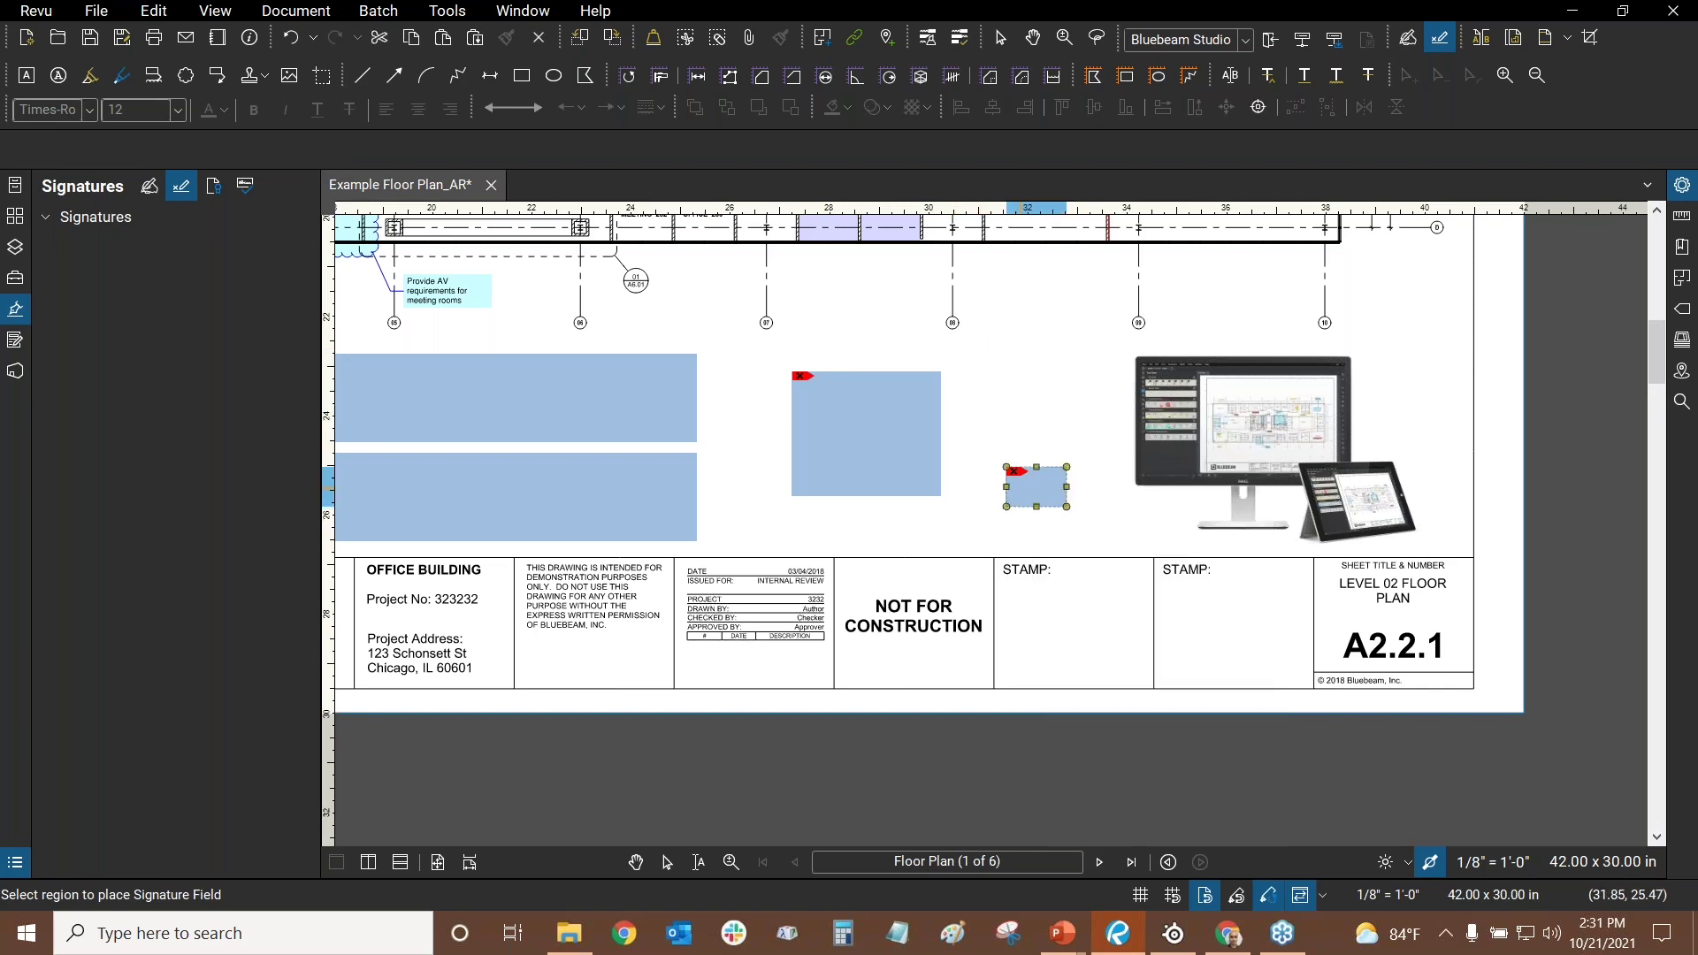
click(1104, 554)
right_click(876, 429)
click(984, 506)
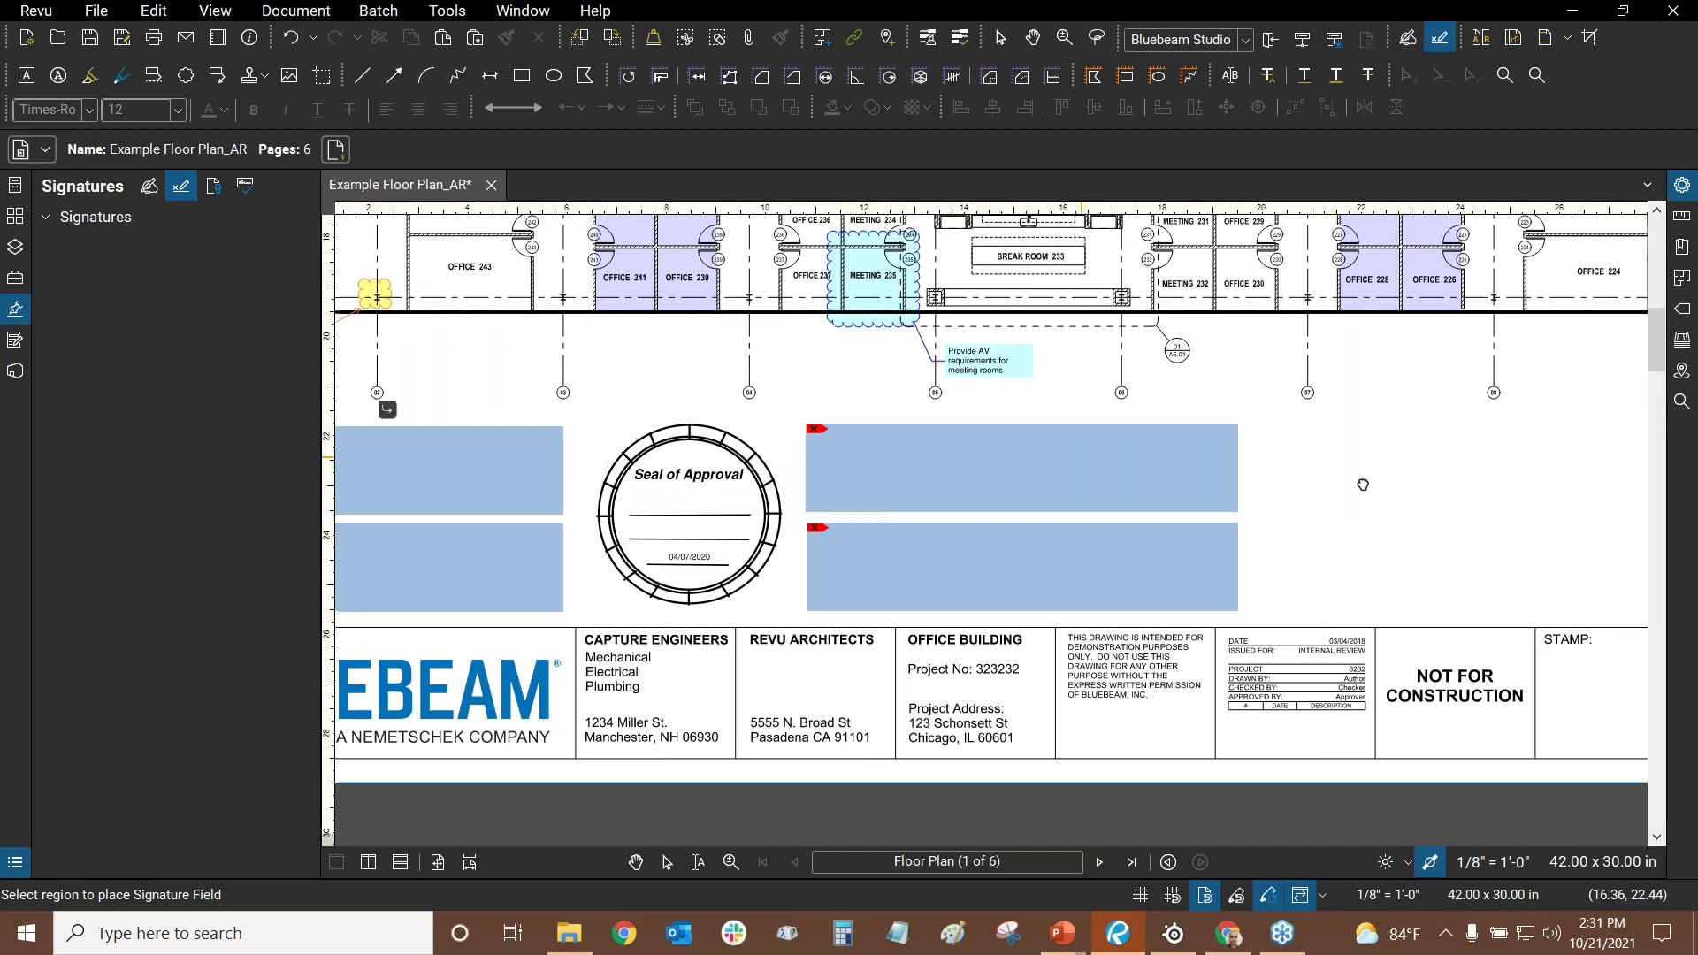
scroll(1150, 478, left, 3)
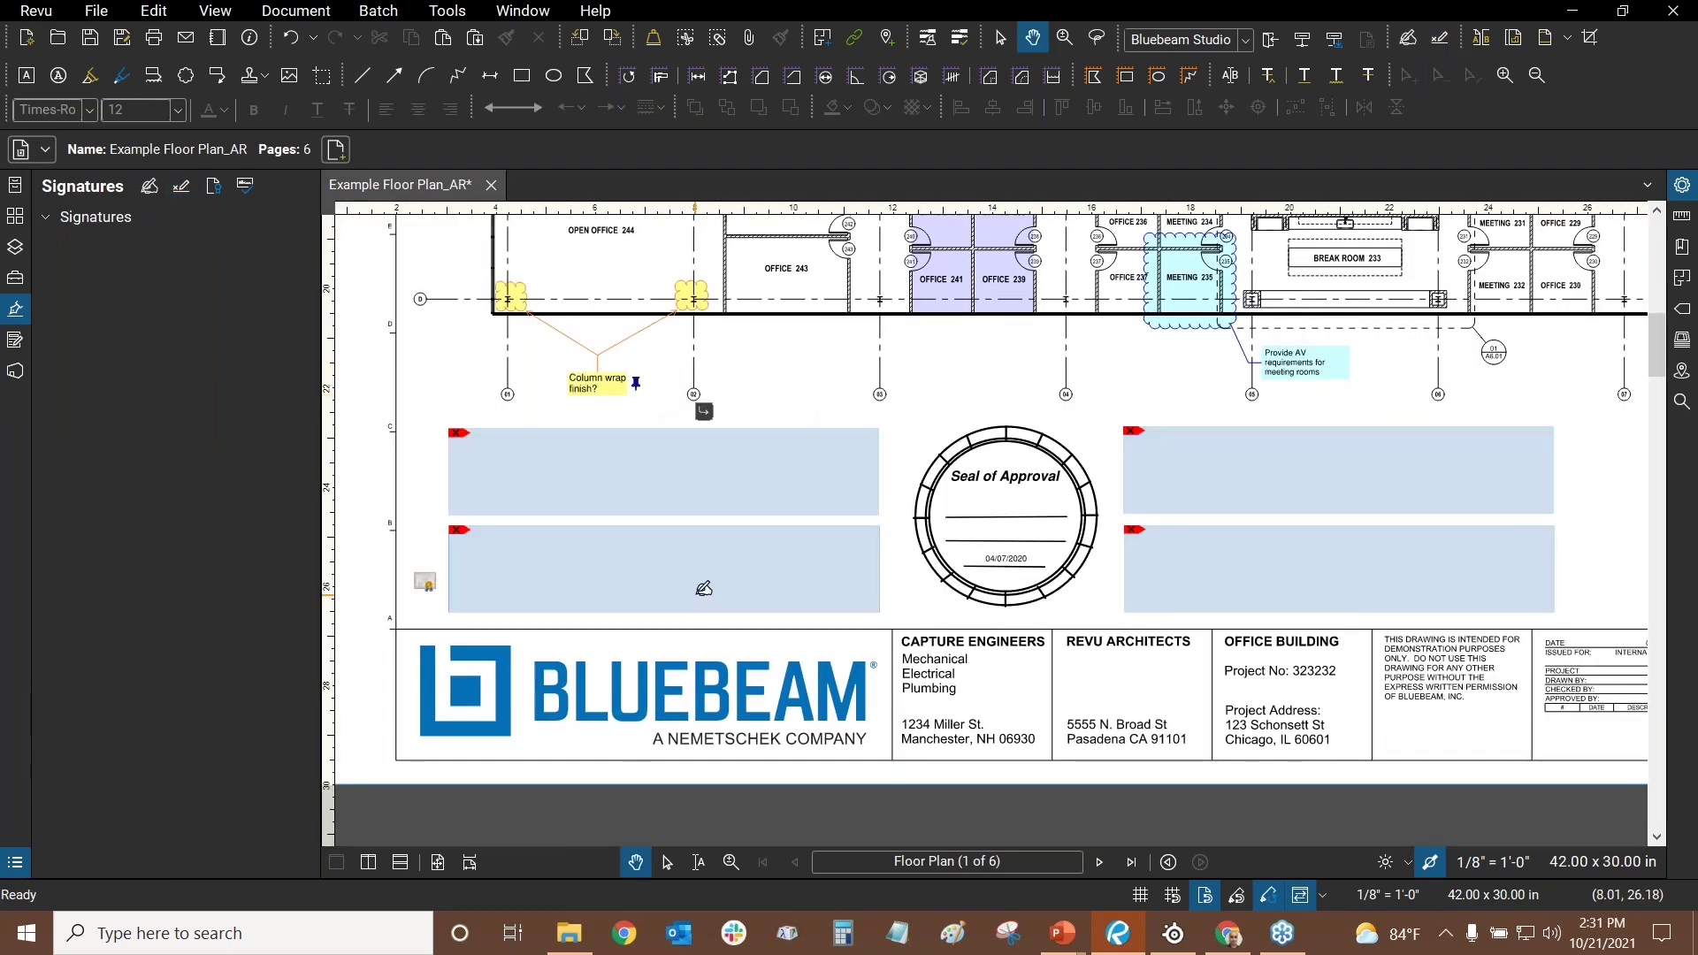
click(701, 586)
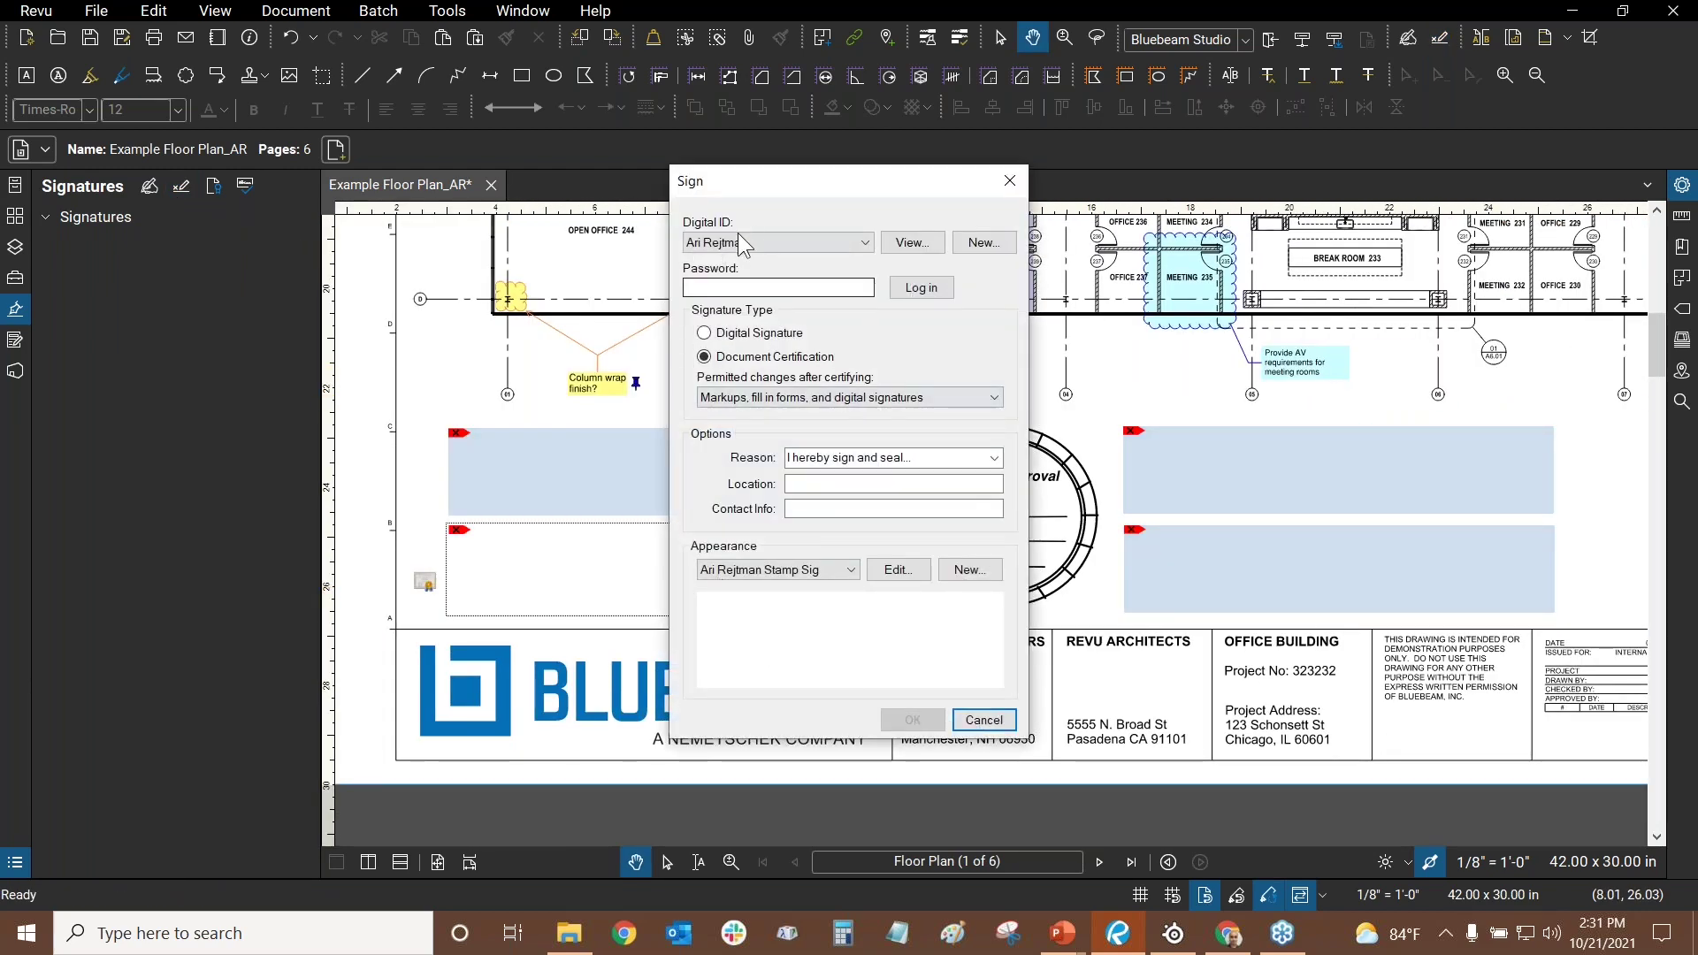
click(740, 285)
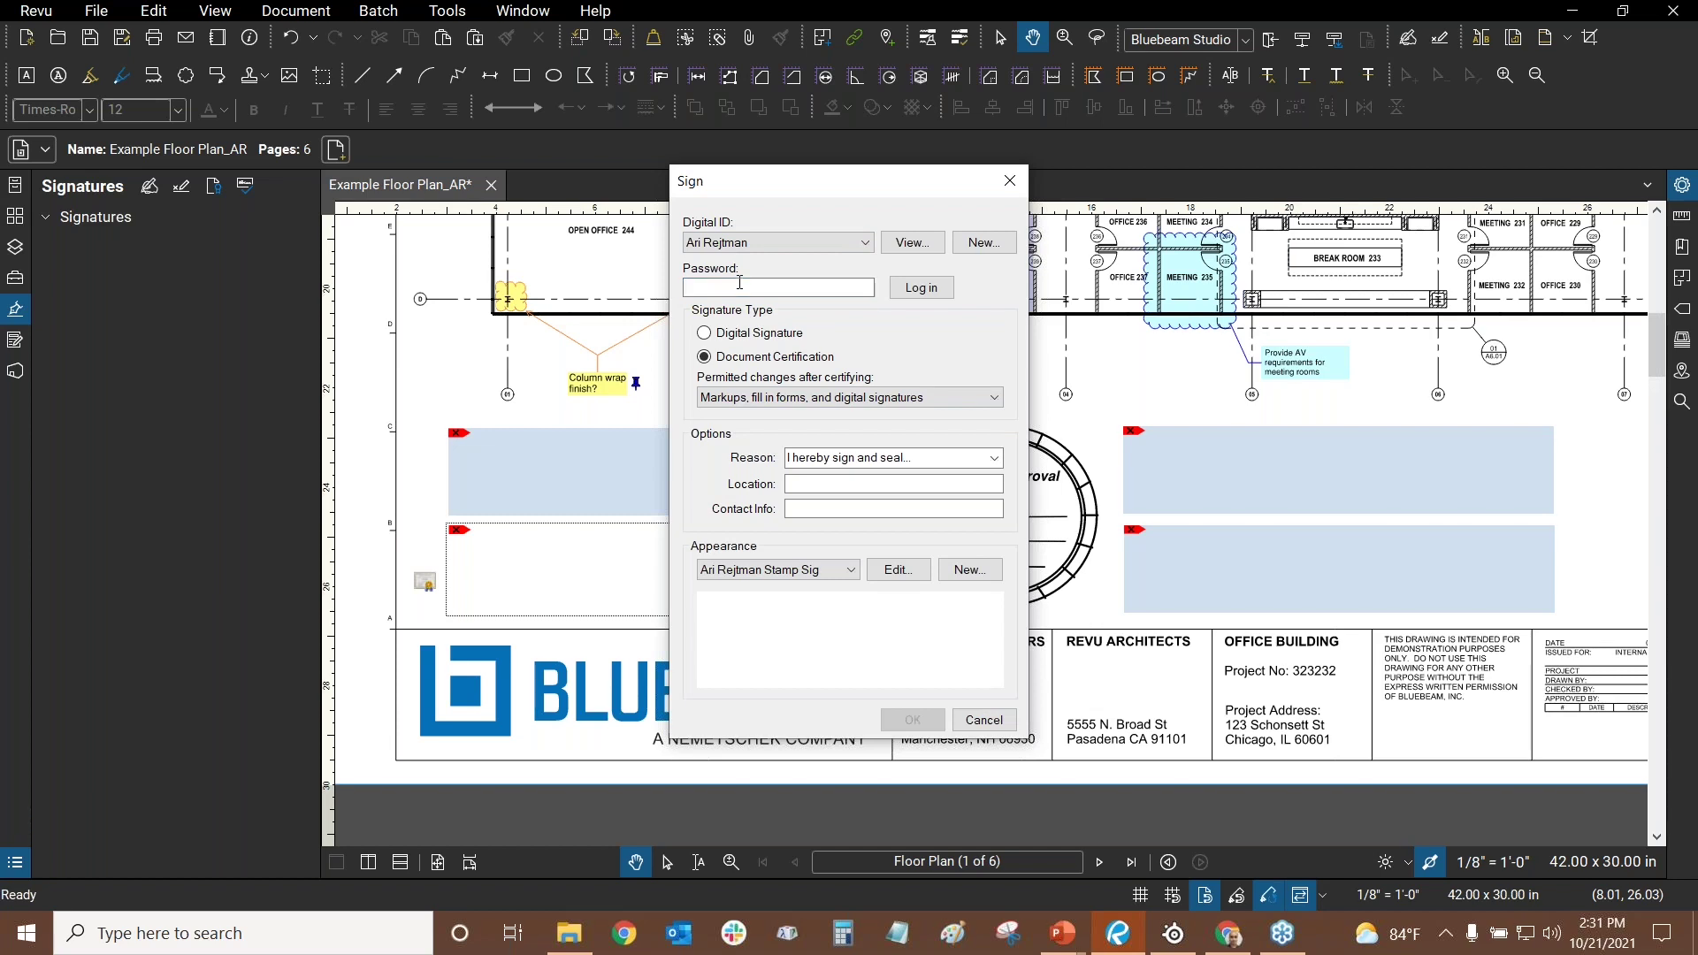
text(•••••••••)
key(BackSpace)
key(BackSpace)
key(BackSpace)
key(BackSpace)
key(BackSpace)
key(BackSpace)
key(BackSpace)
key(BackSpace)
key(BackSpace)
text(•••••••••••)
click(920, 288)
click(864, 482)
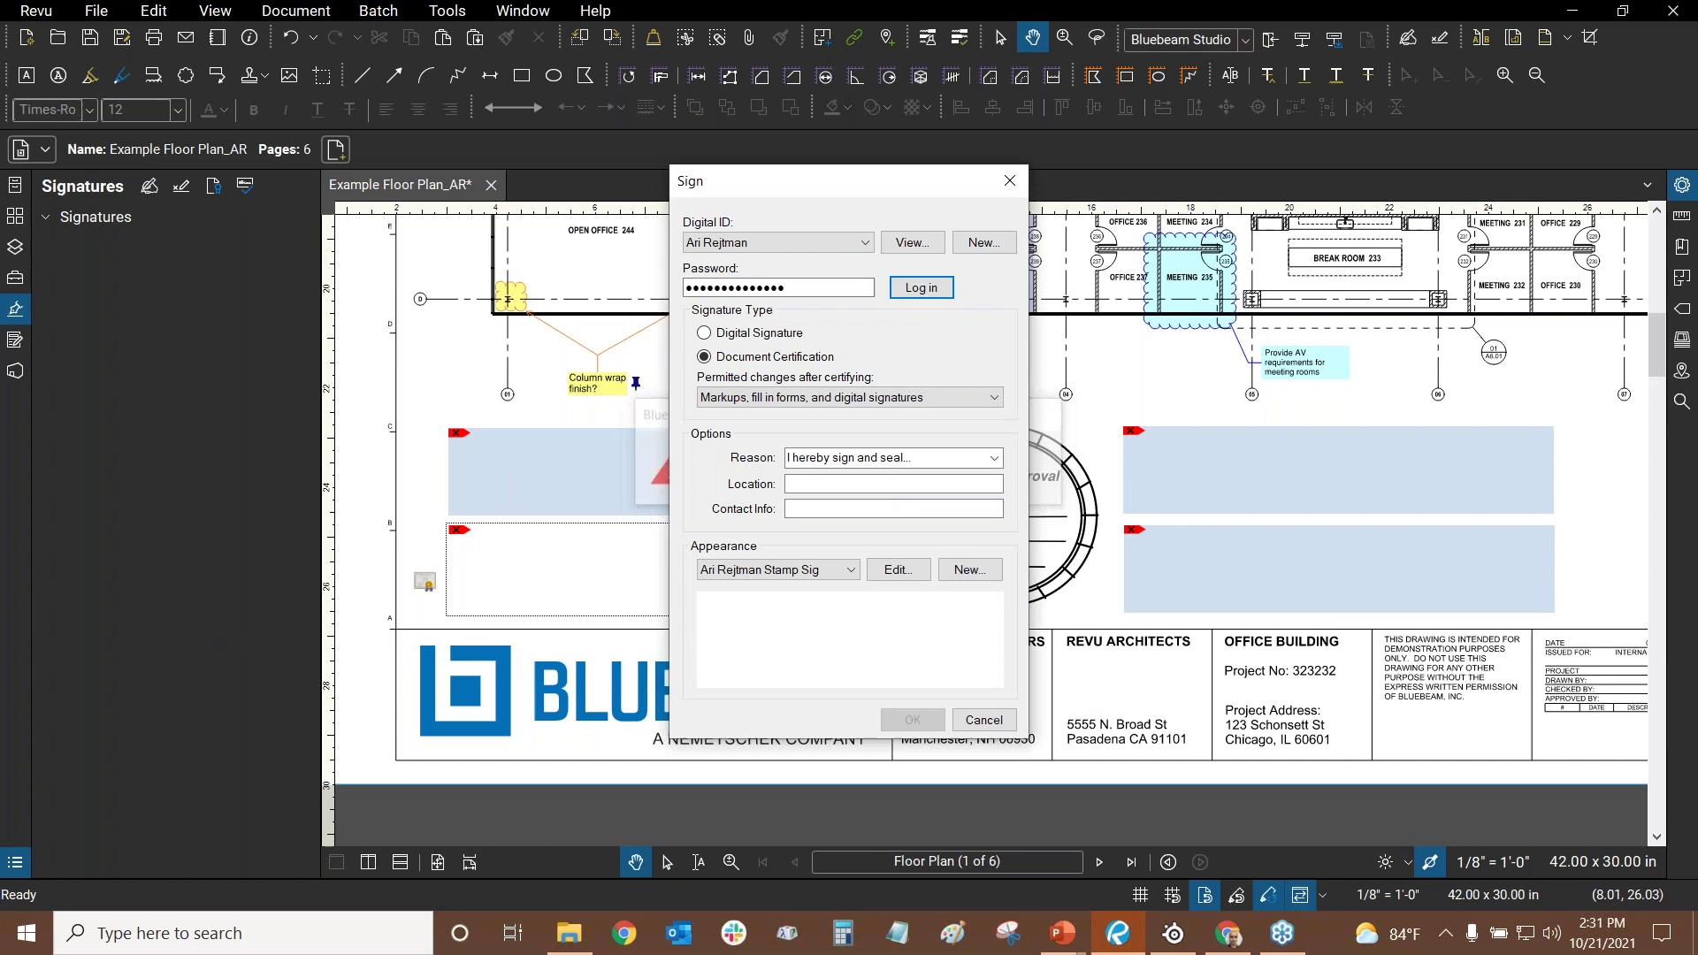
click(842, 287)
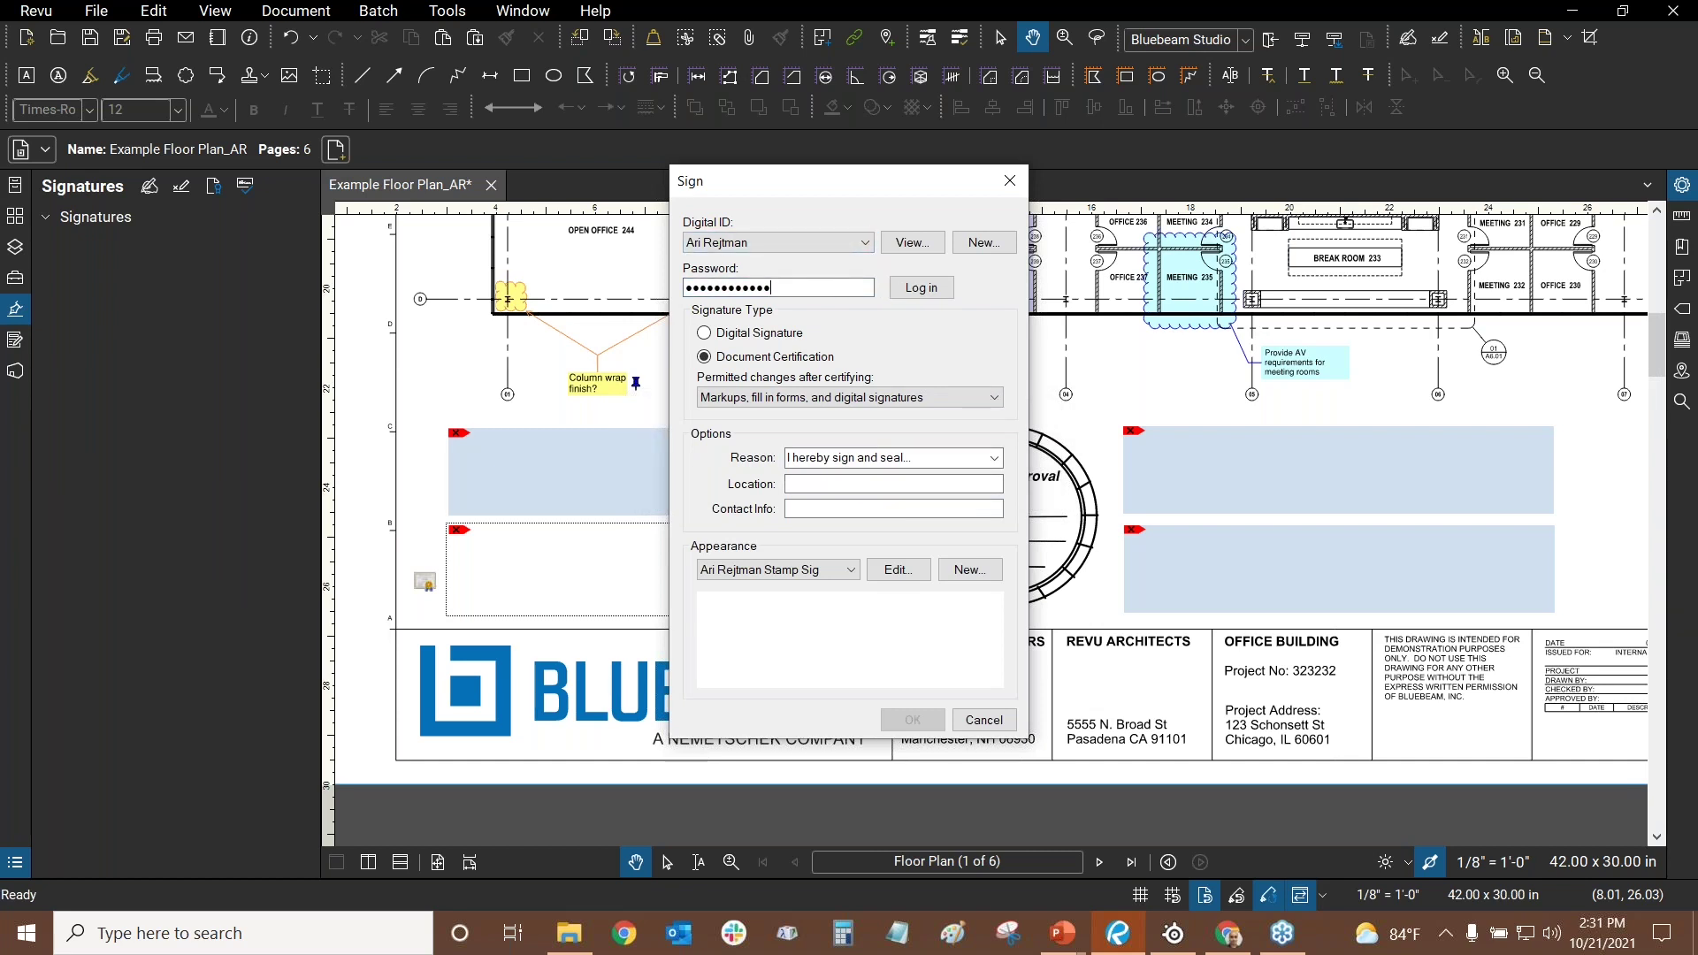
text(•)
click(921, 287)
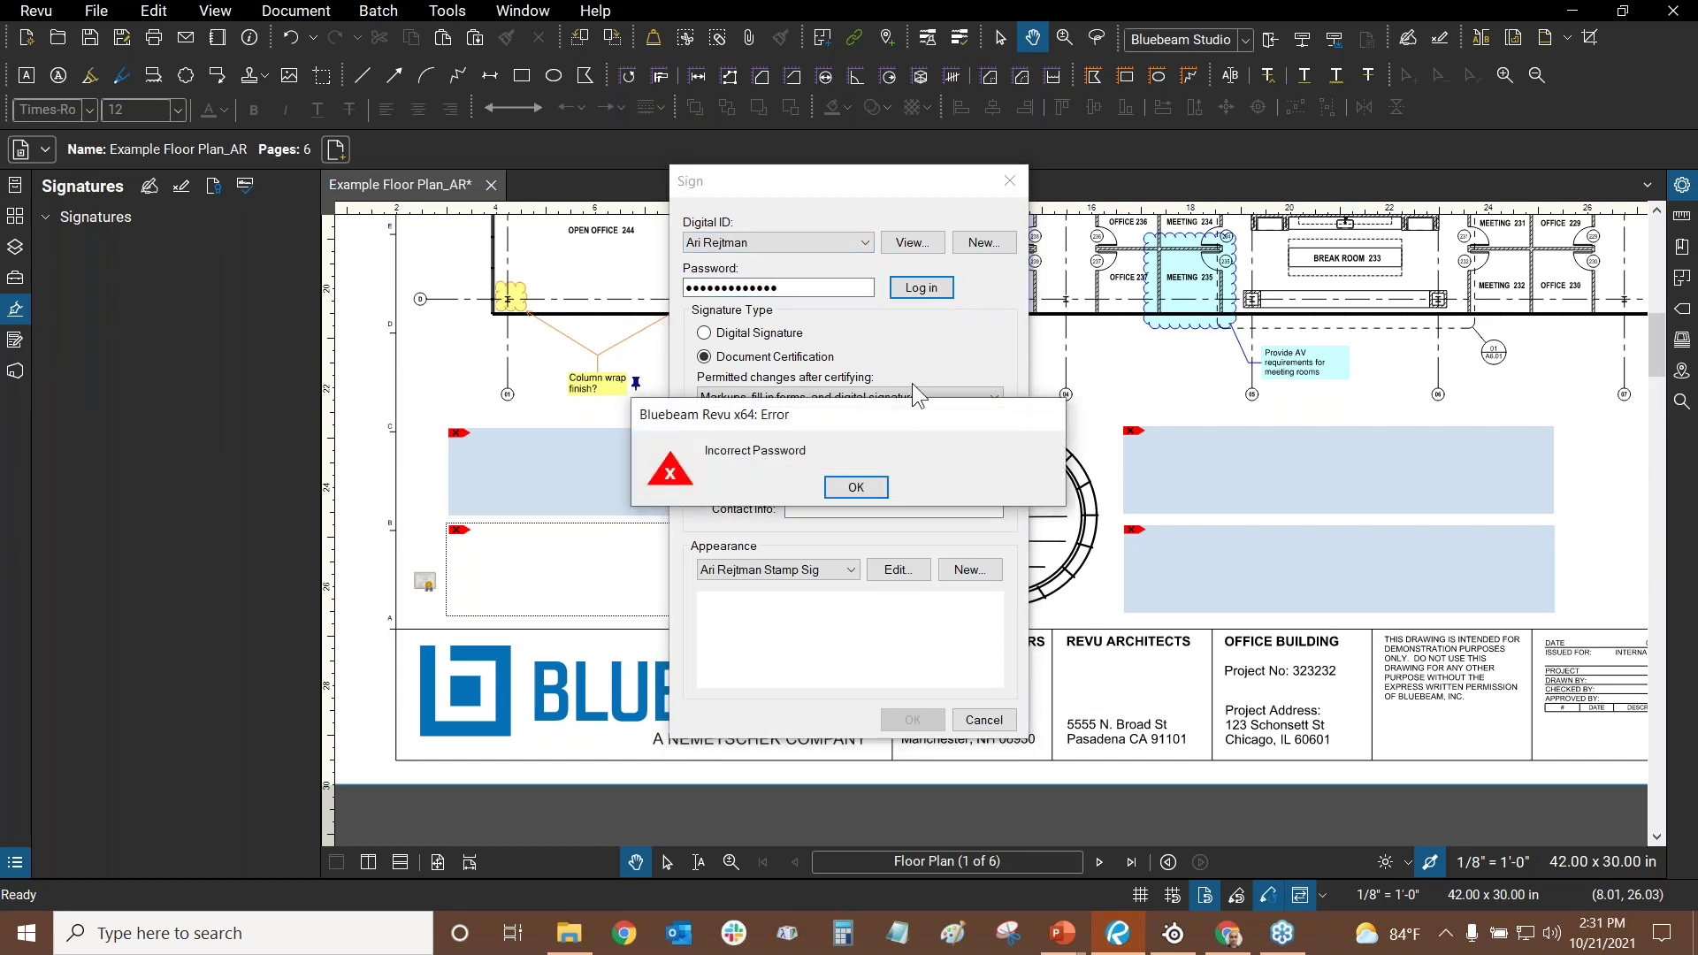
click(857, 486)
click(791, 287)
double_click(792, 286)
text(•••••••••••)
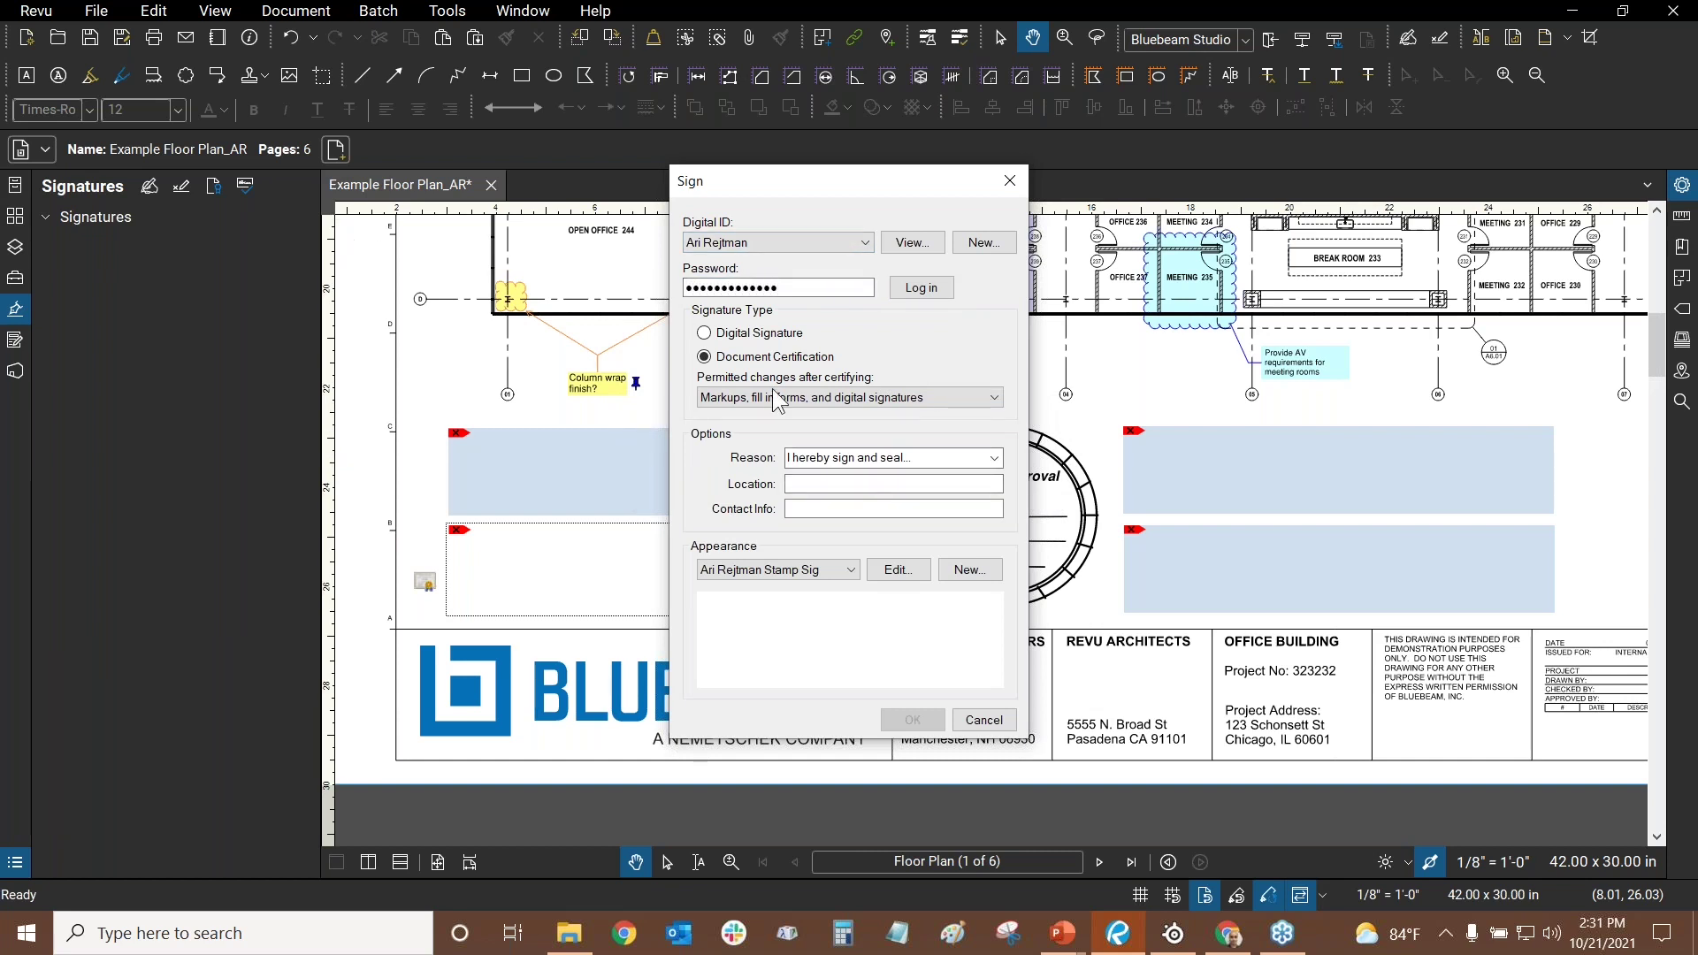
click(921, 288)
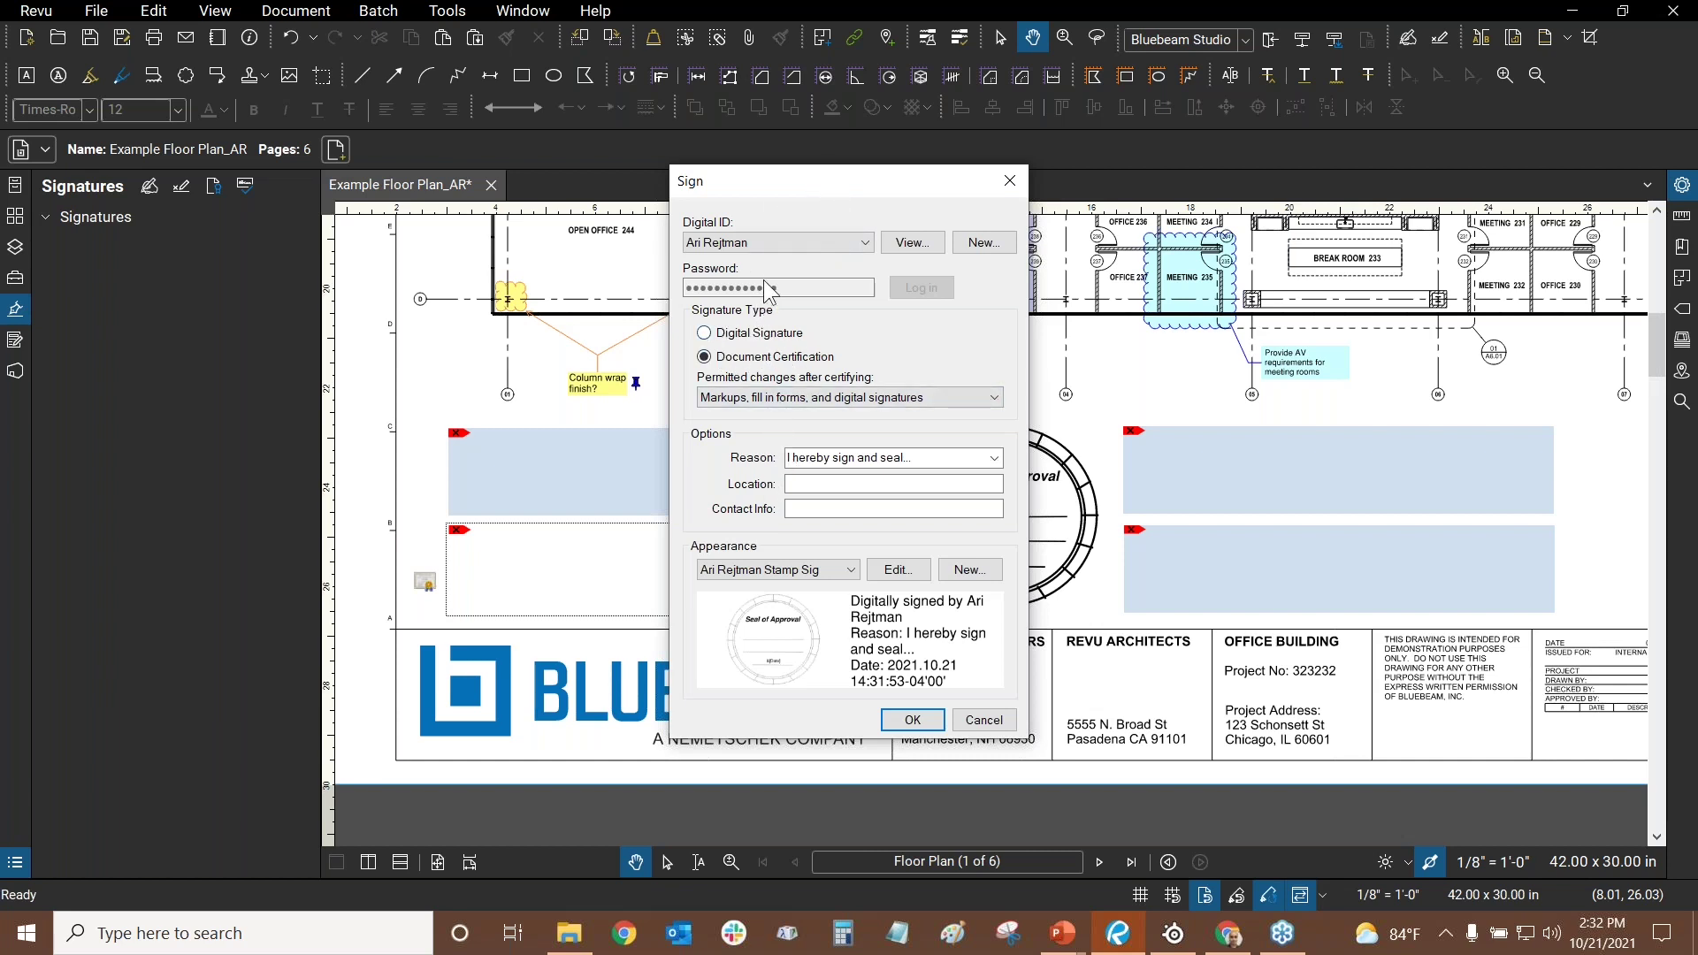
click(713, 334)
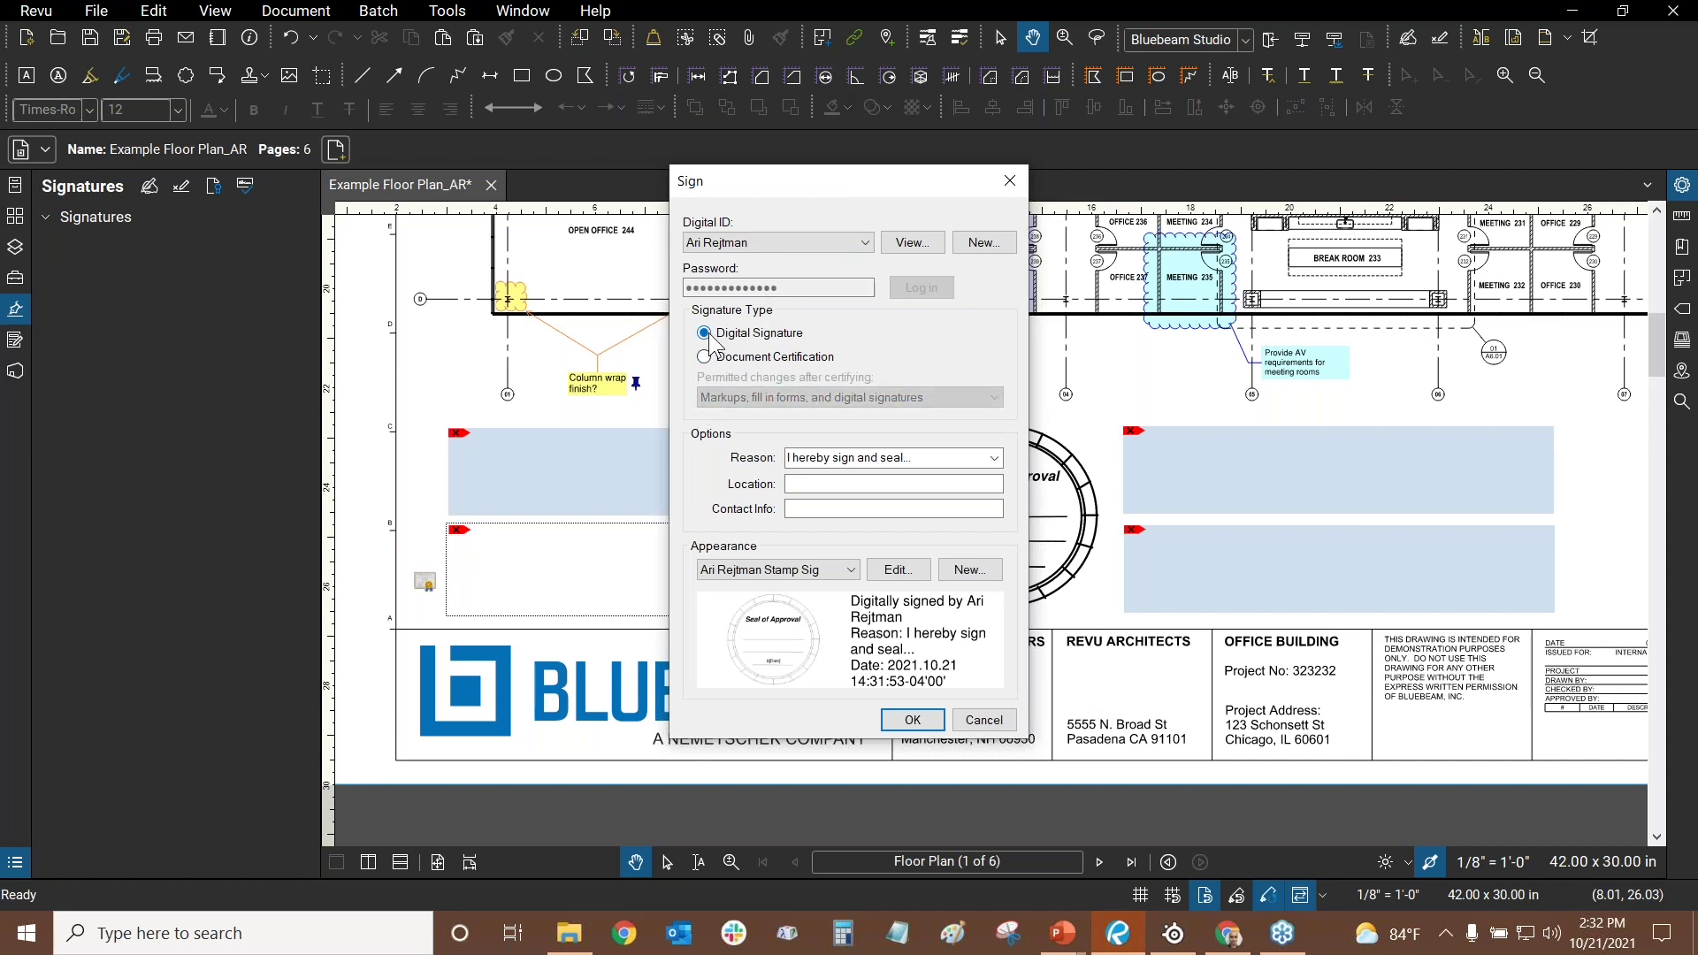
click(705, 356)
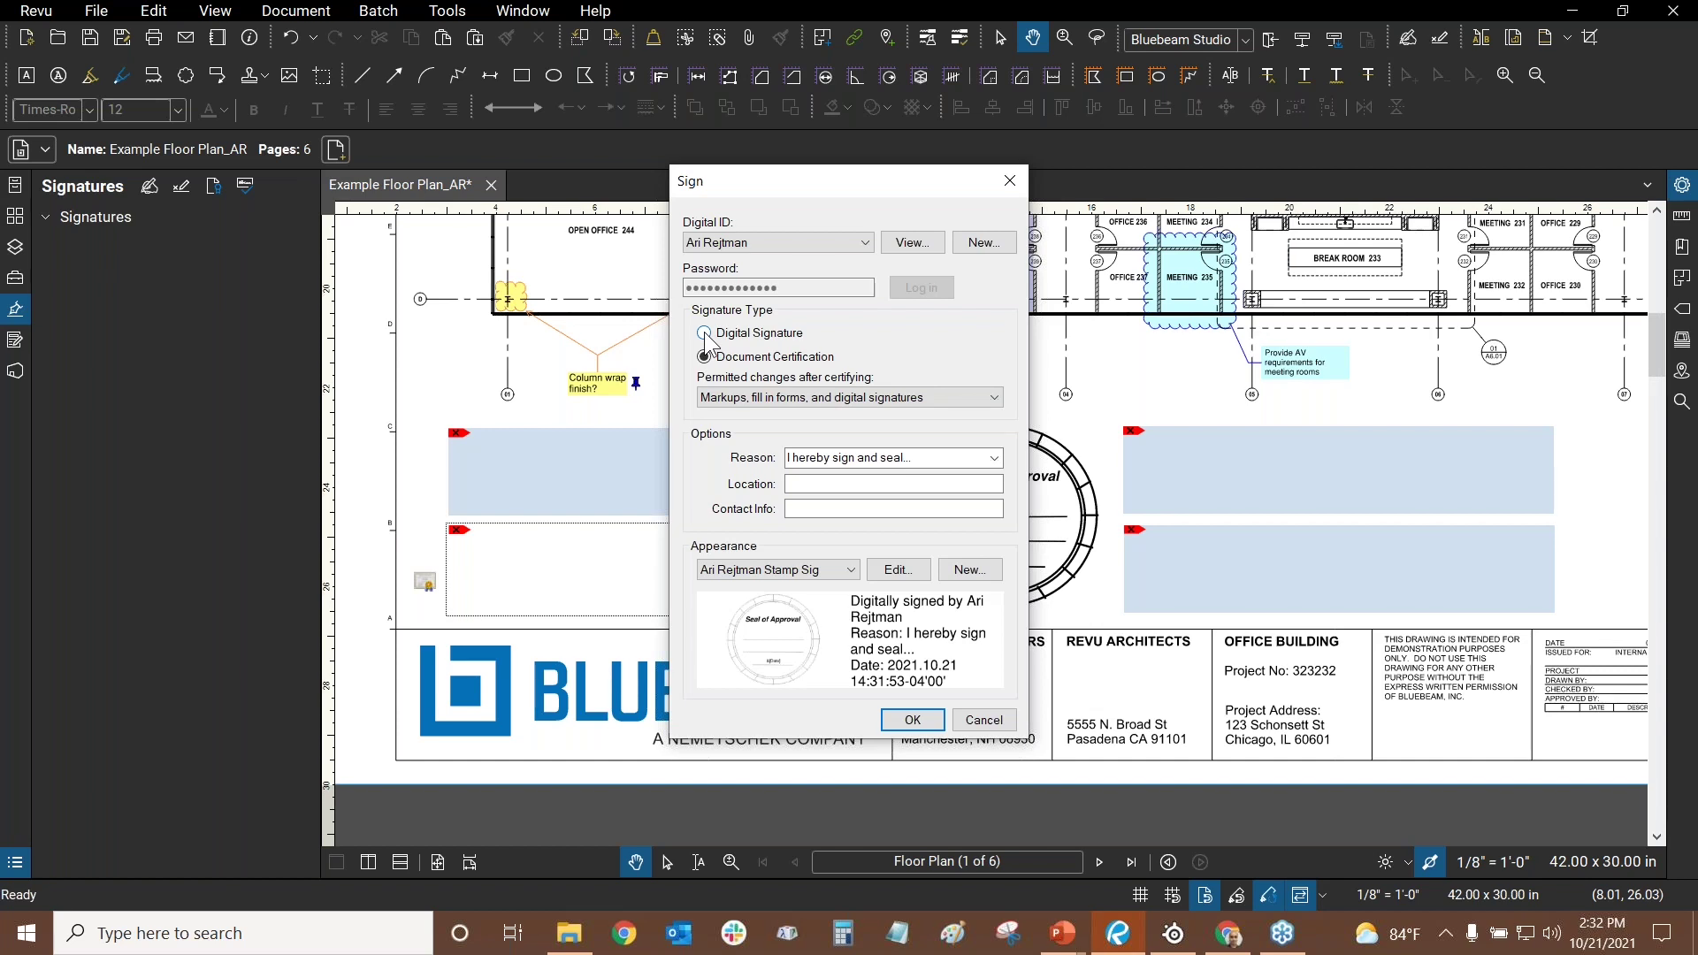
click(706, 335)
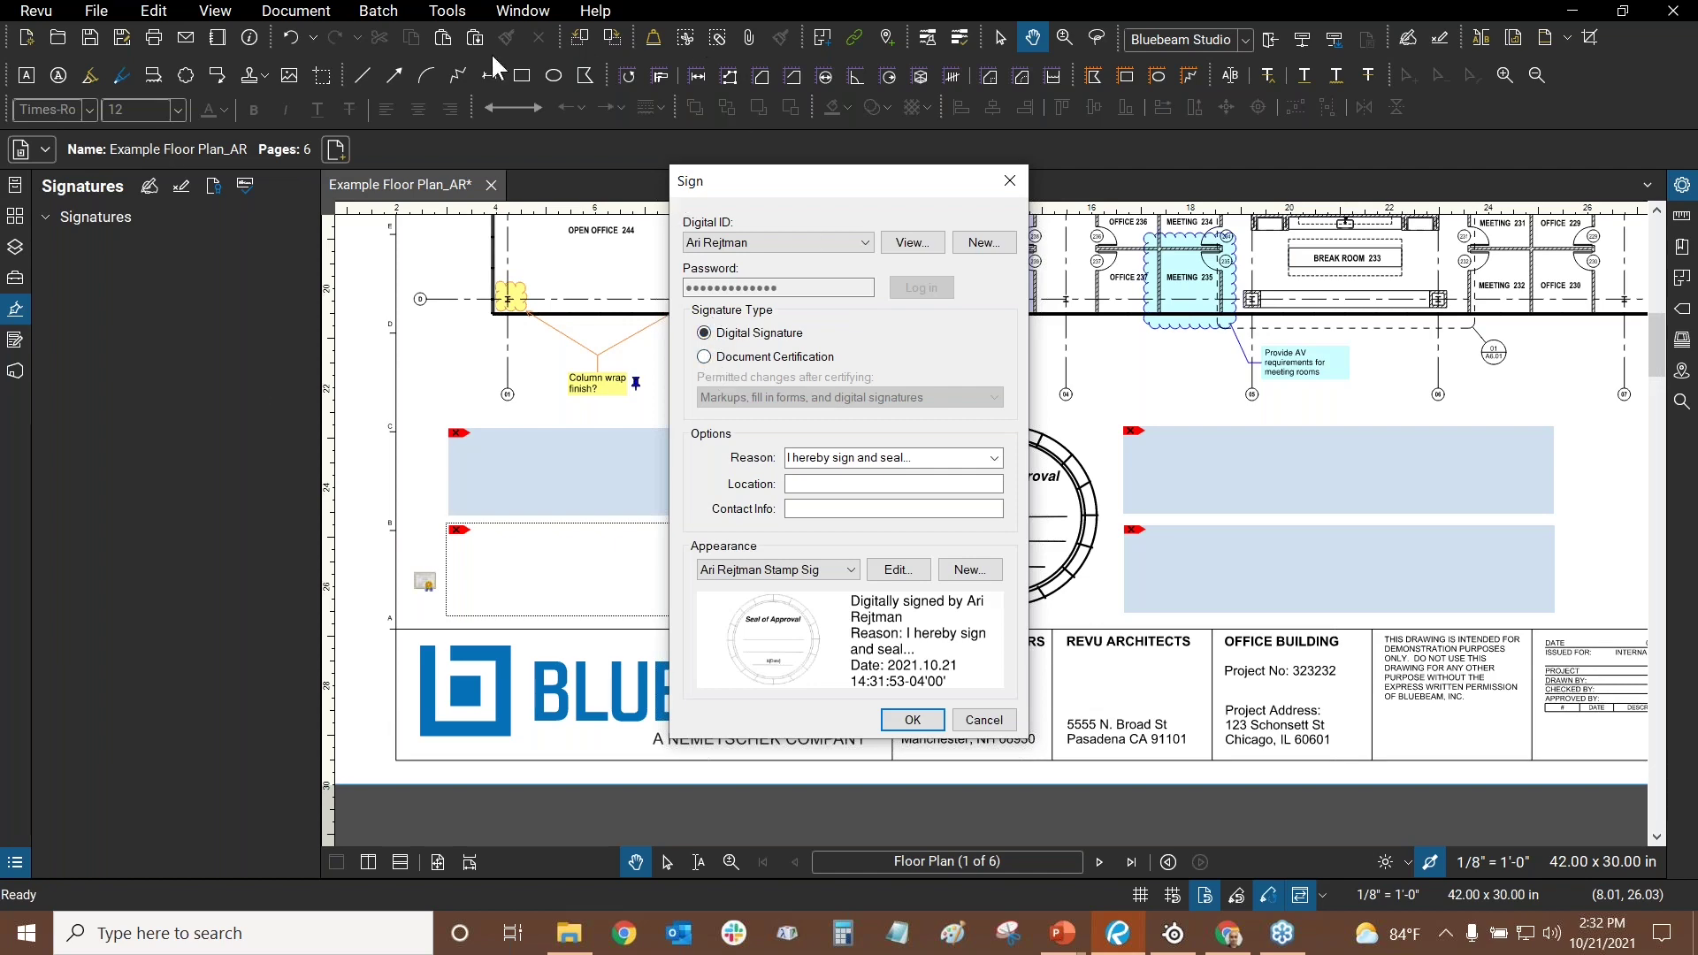
click(1009, 181)
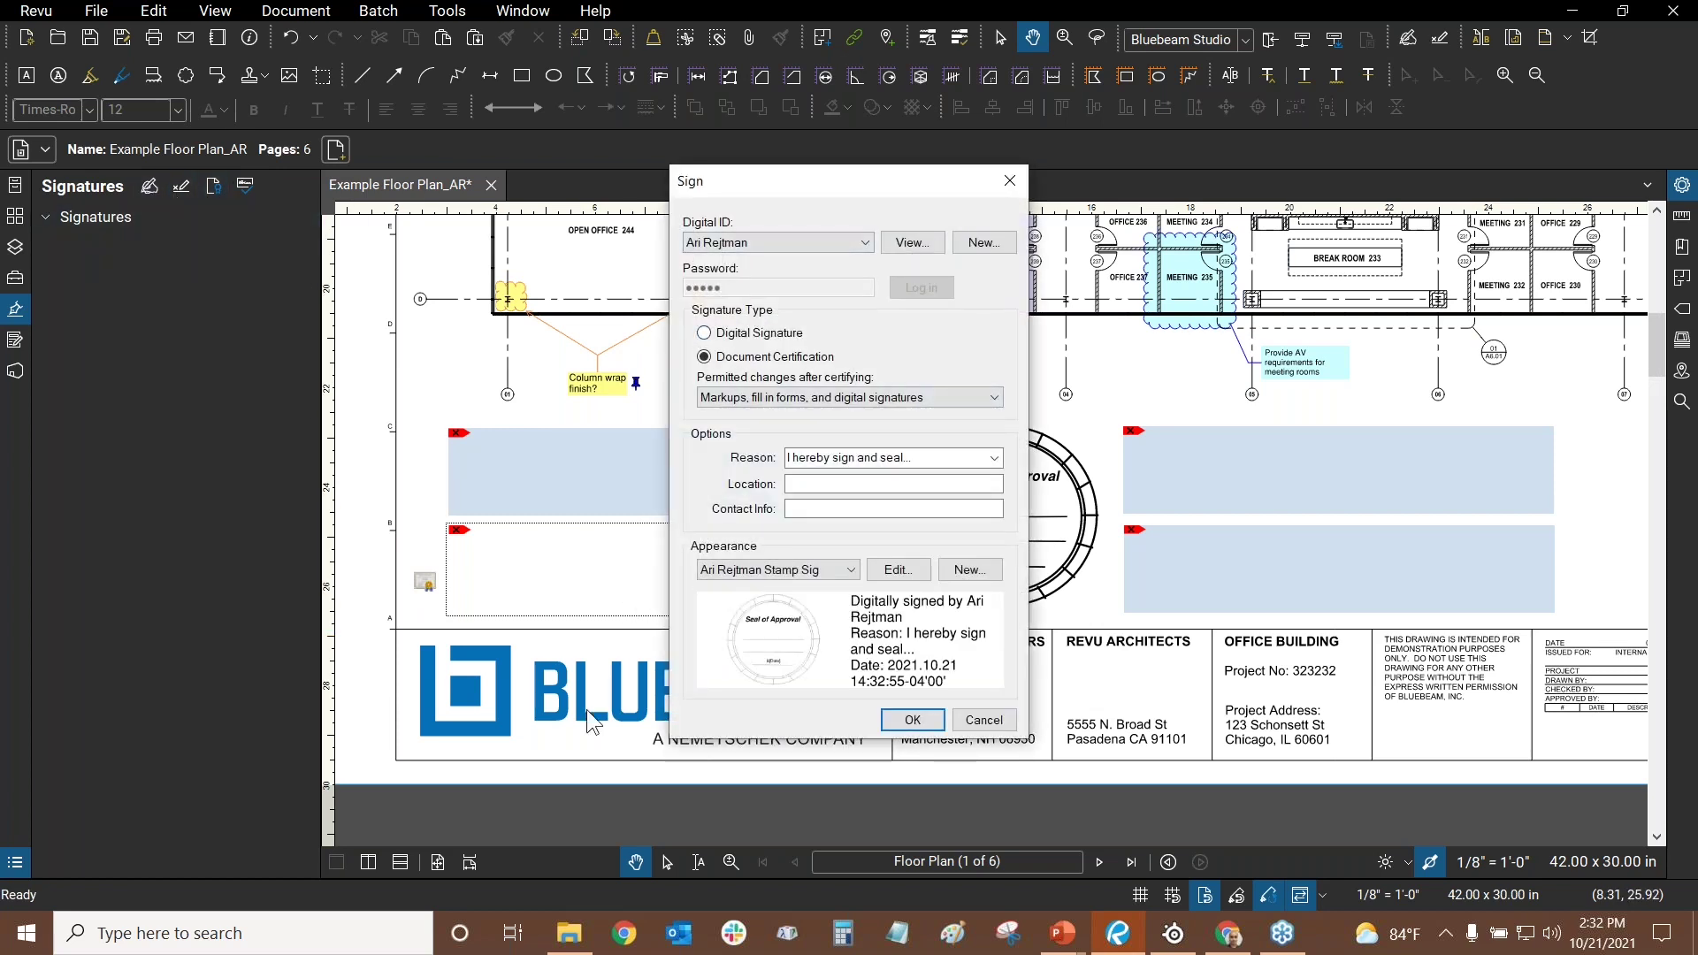
click(991, 721)
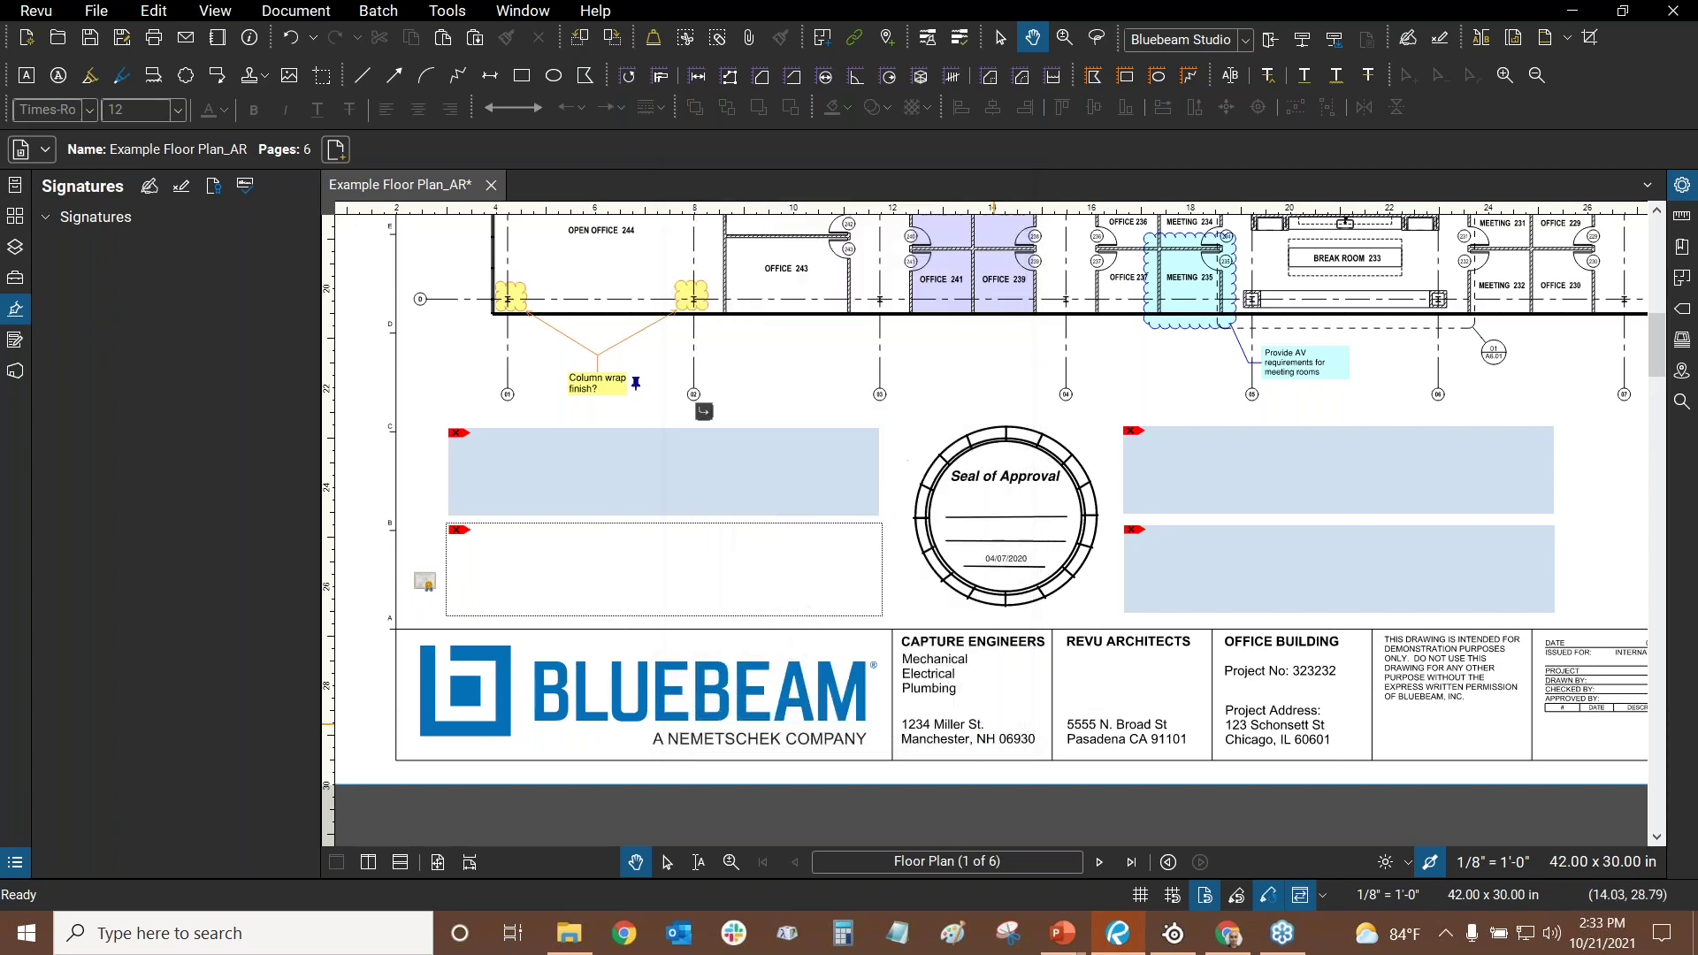
- Sign the field with markups, forms and signatures permitted, and edit the stamp signature's appearance
click(212, 185)
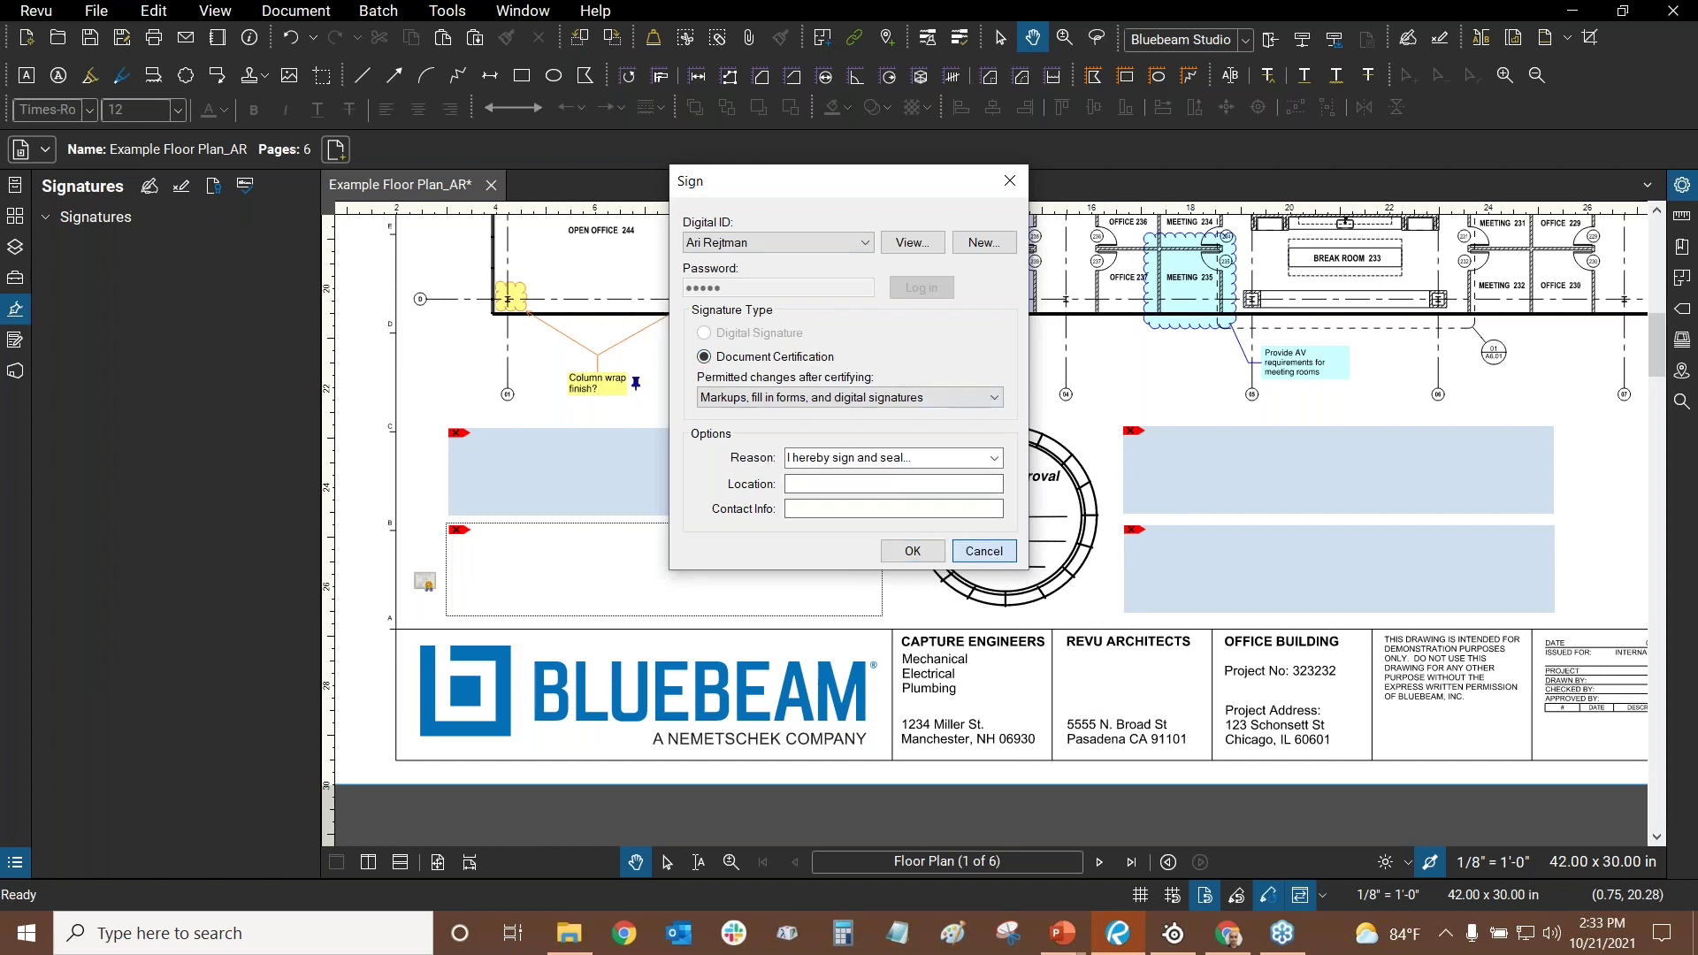
click(983, 550)
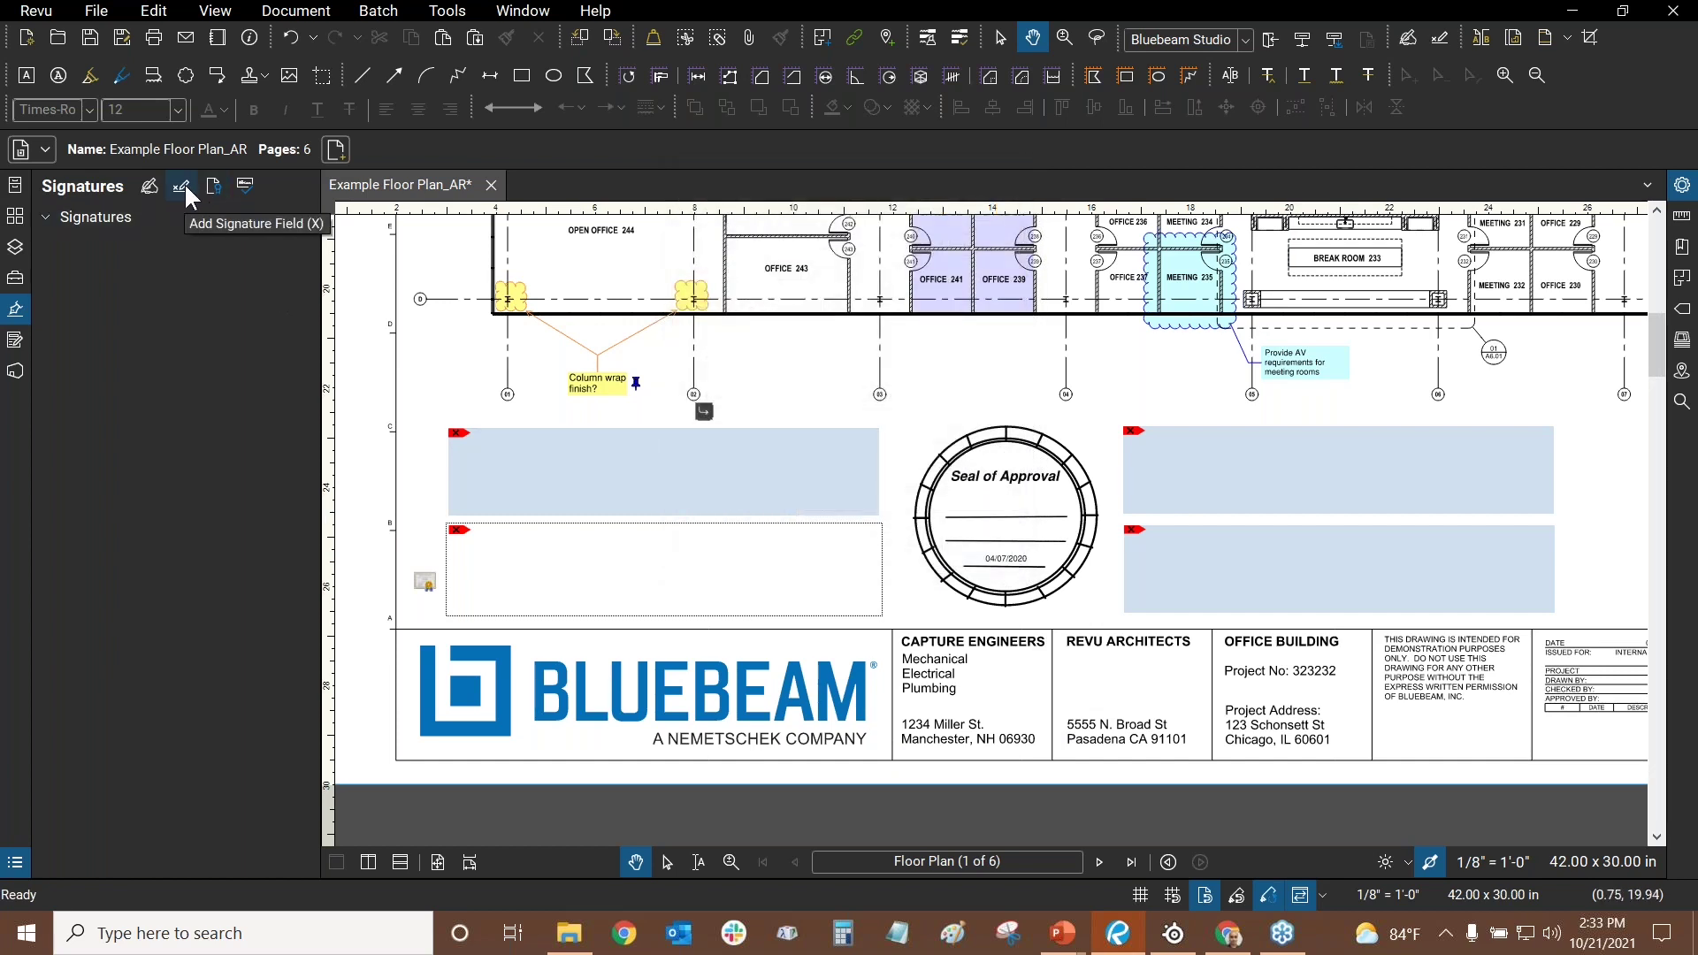
click(655, 559)
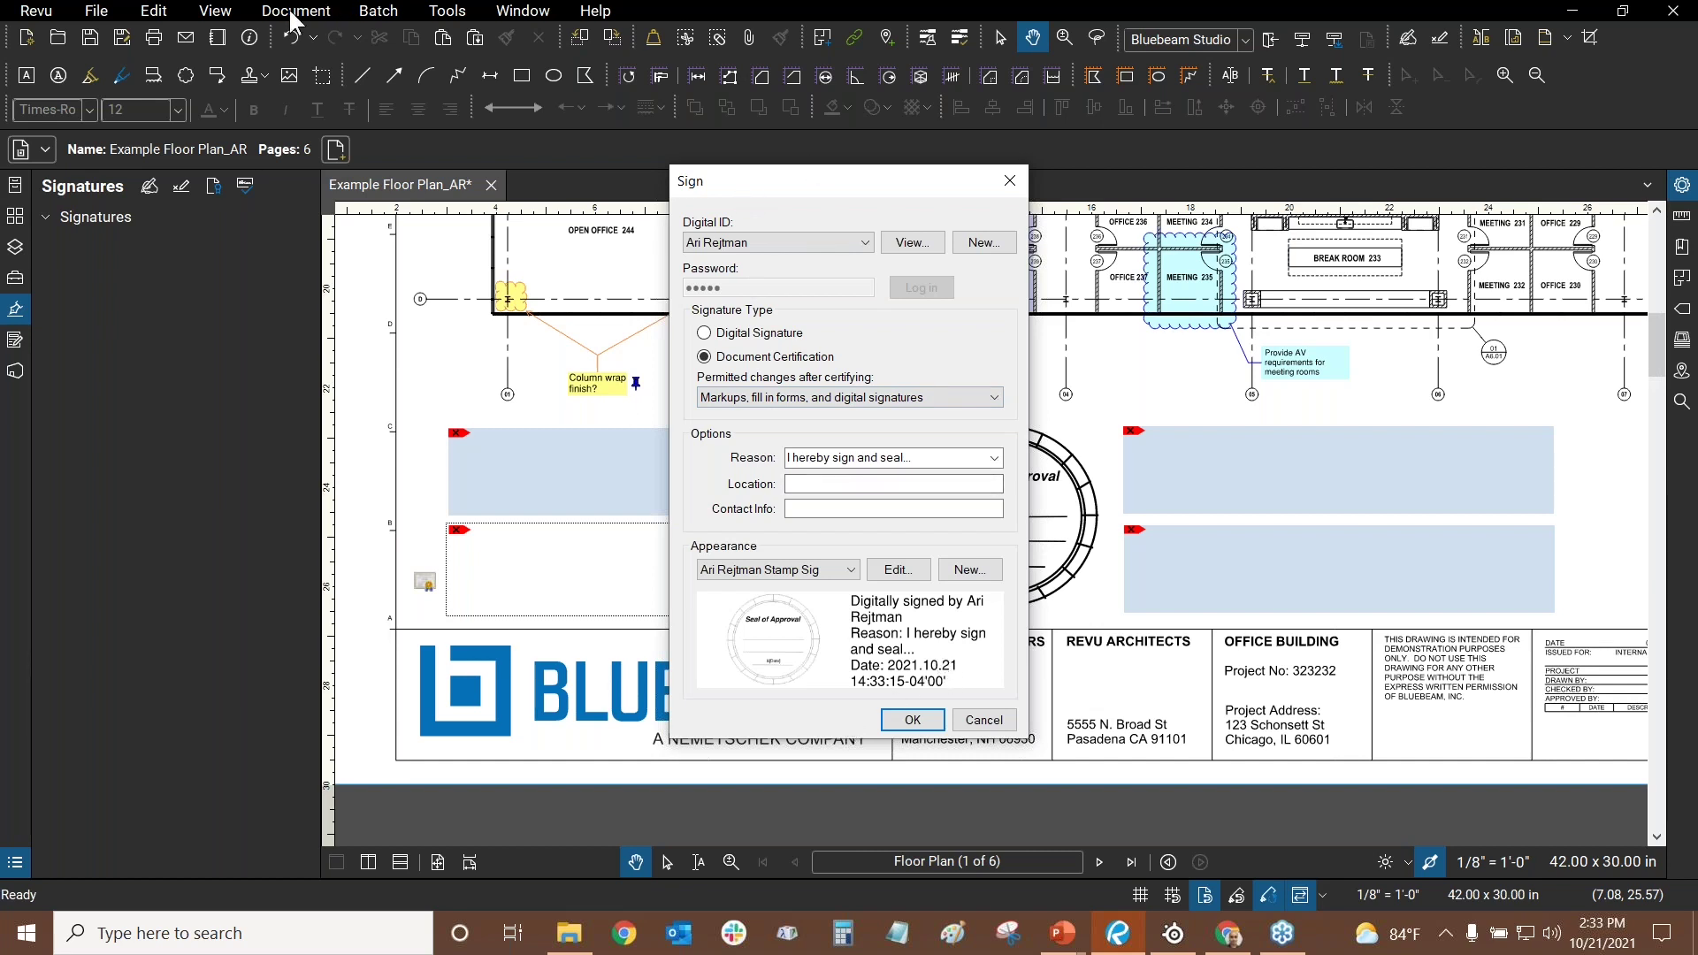
click(738, 399)
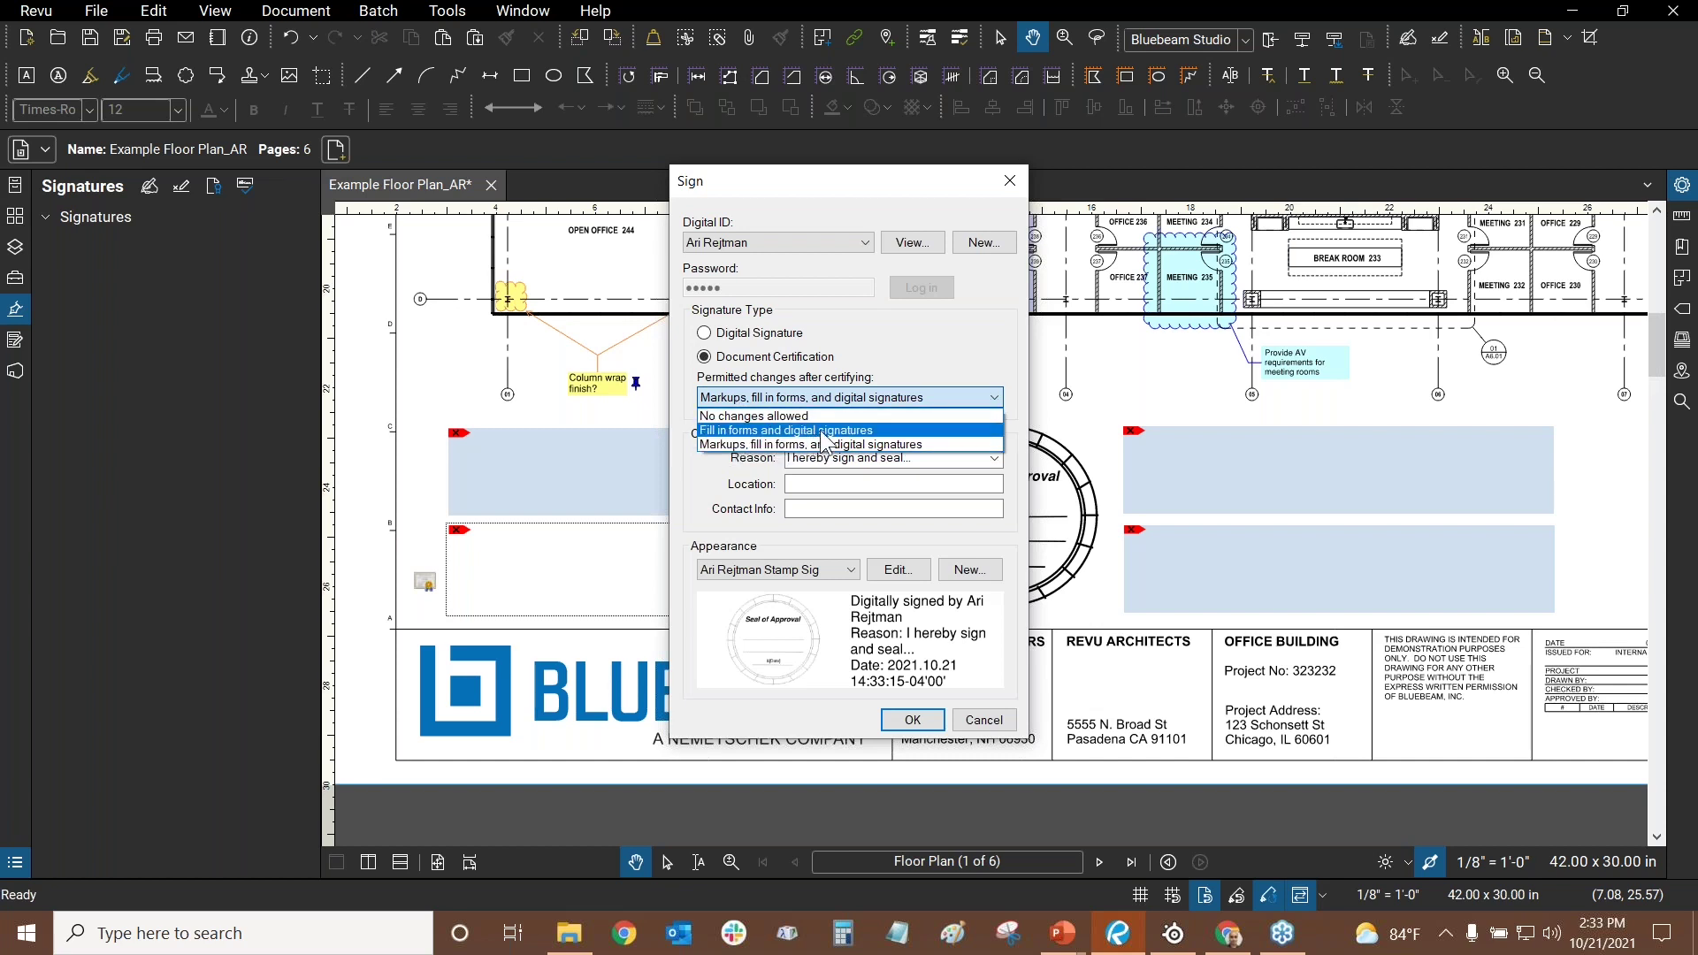
click(687, 384)
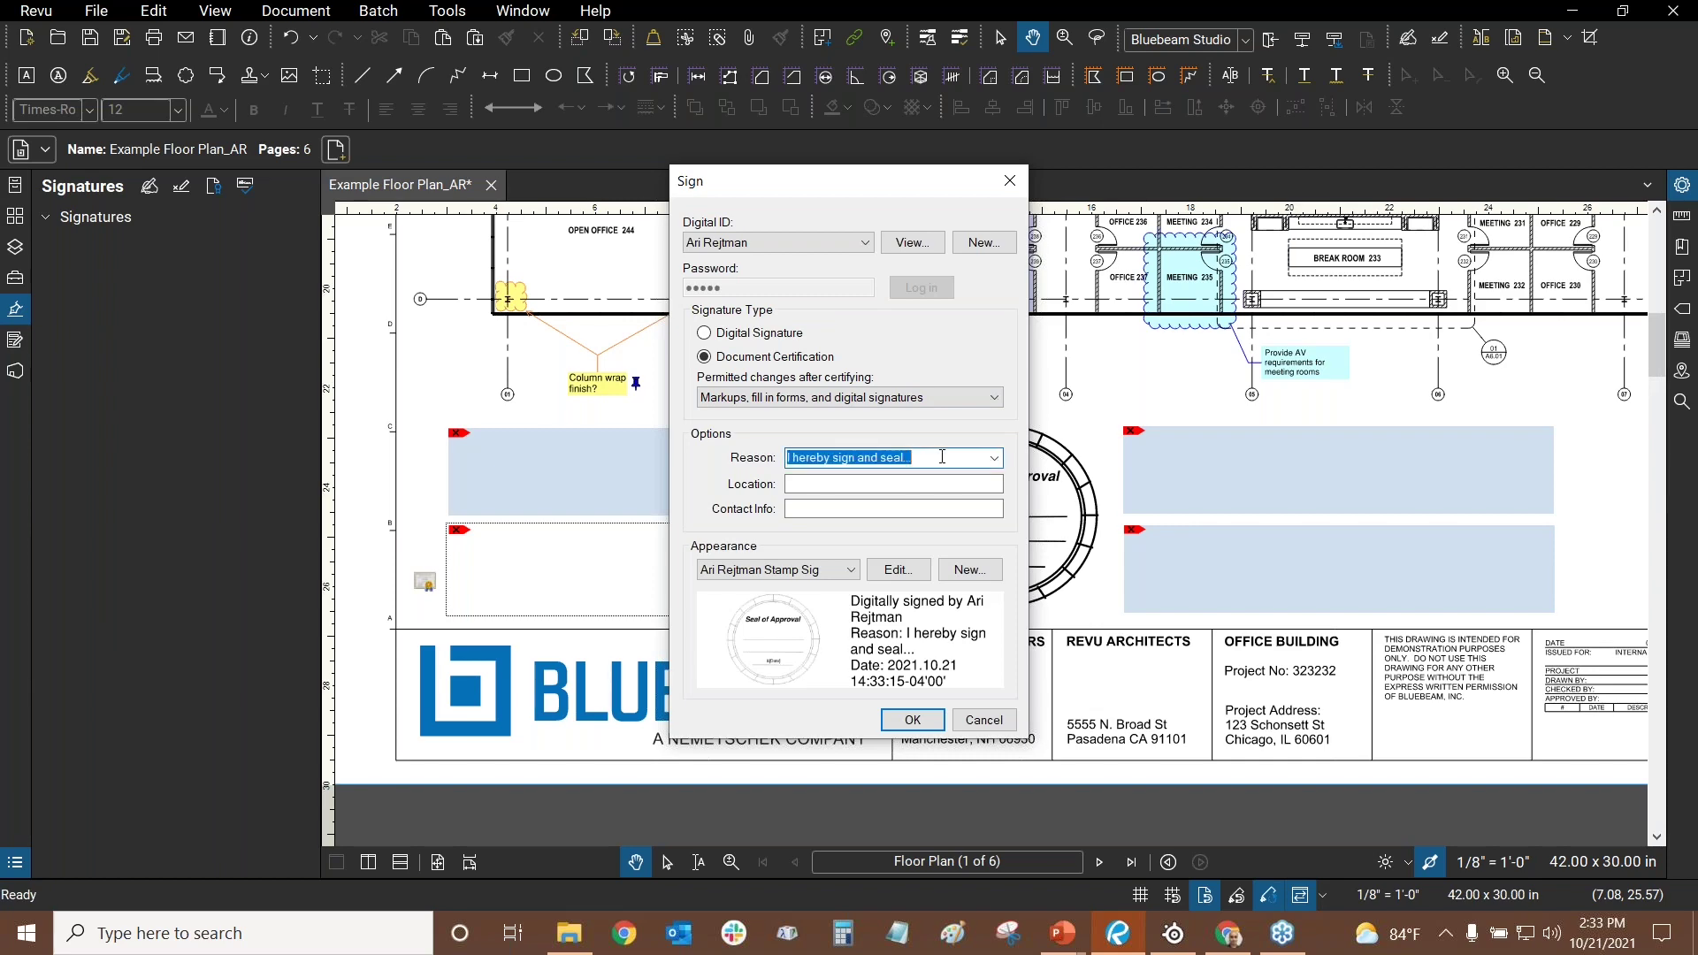
click(898, 569)
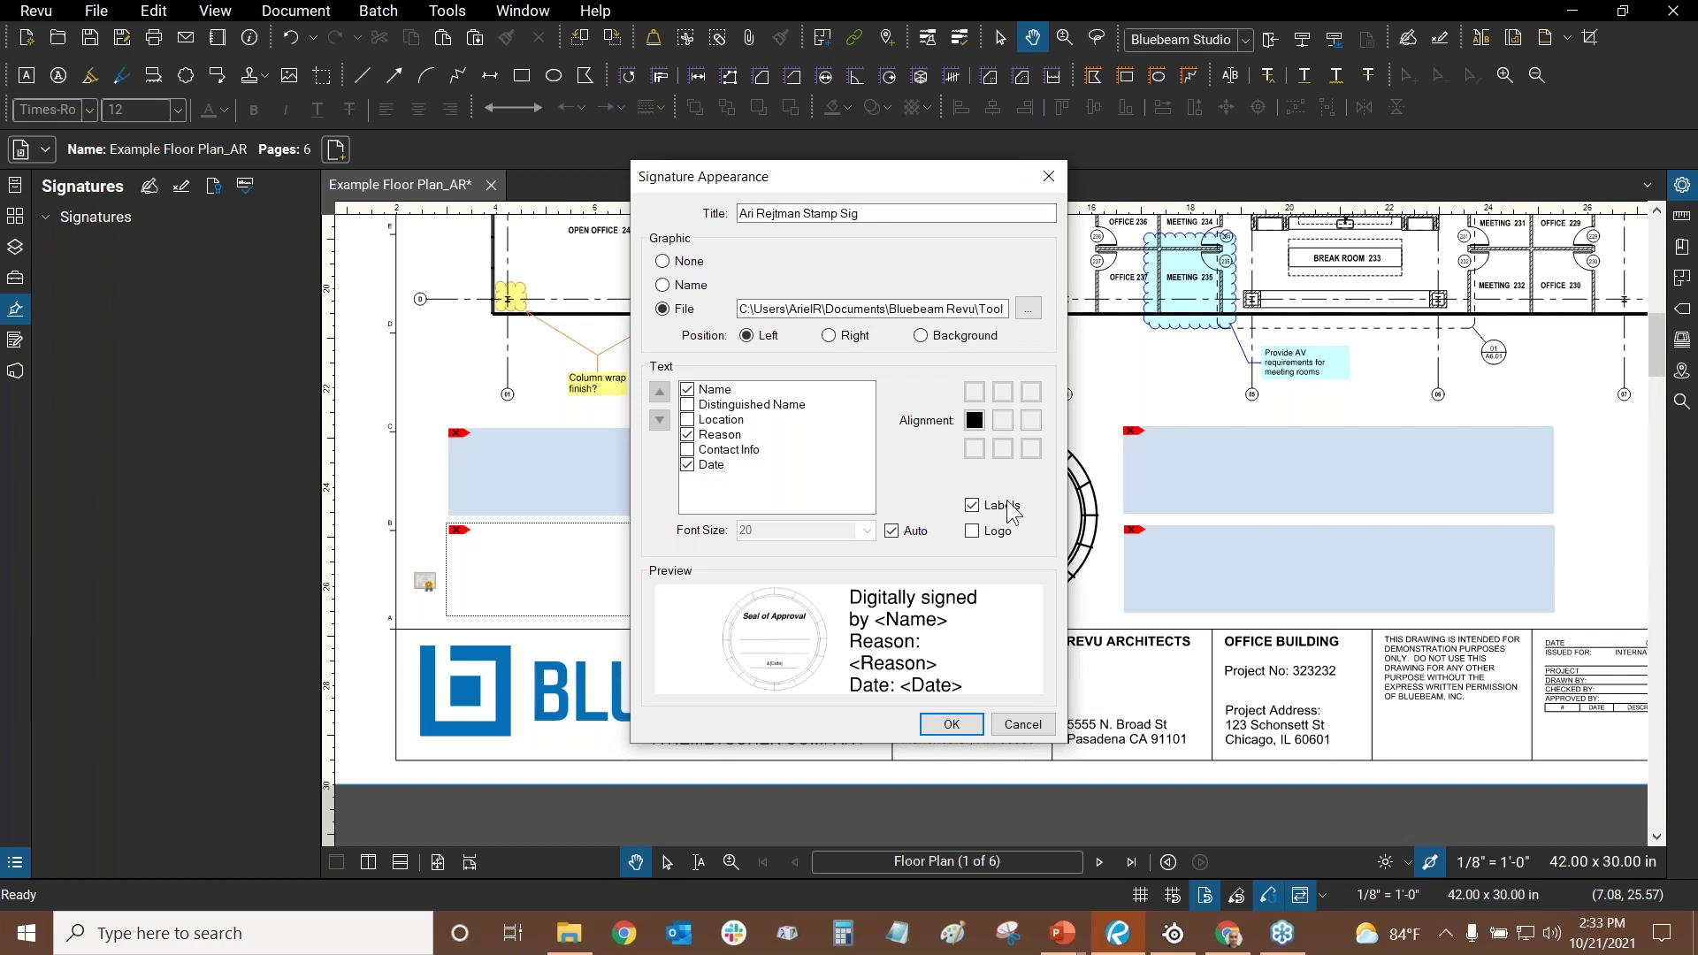
- Preview the Logo, Graphic Name and None signature appearance variants, then cancel without saving
click(969, 532)
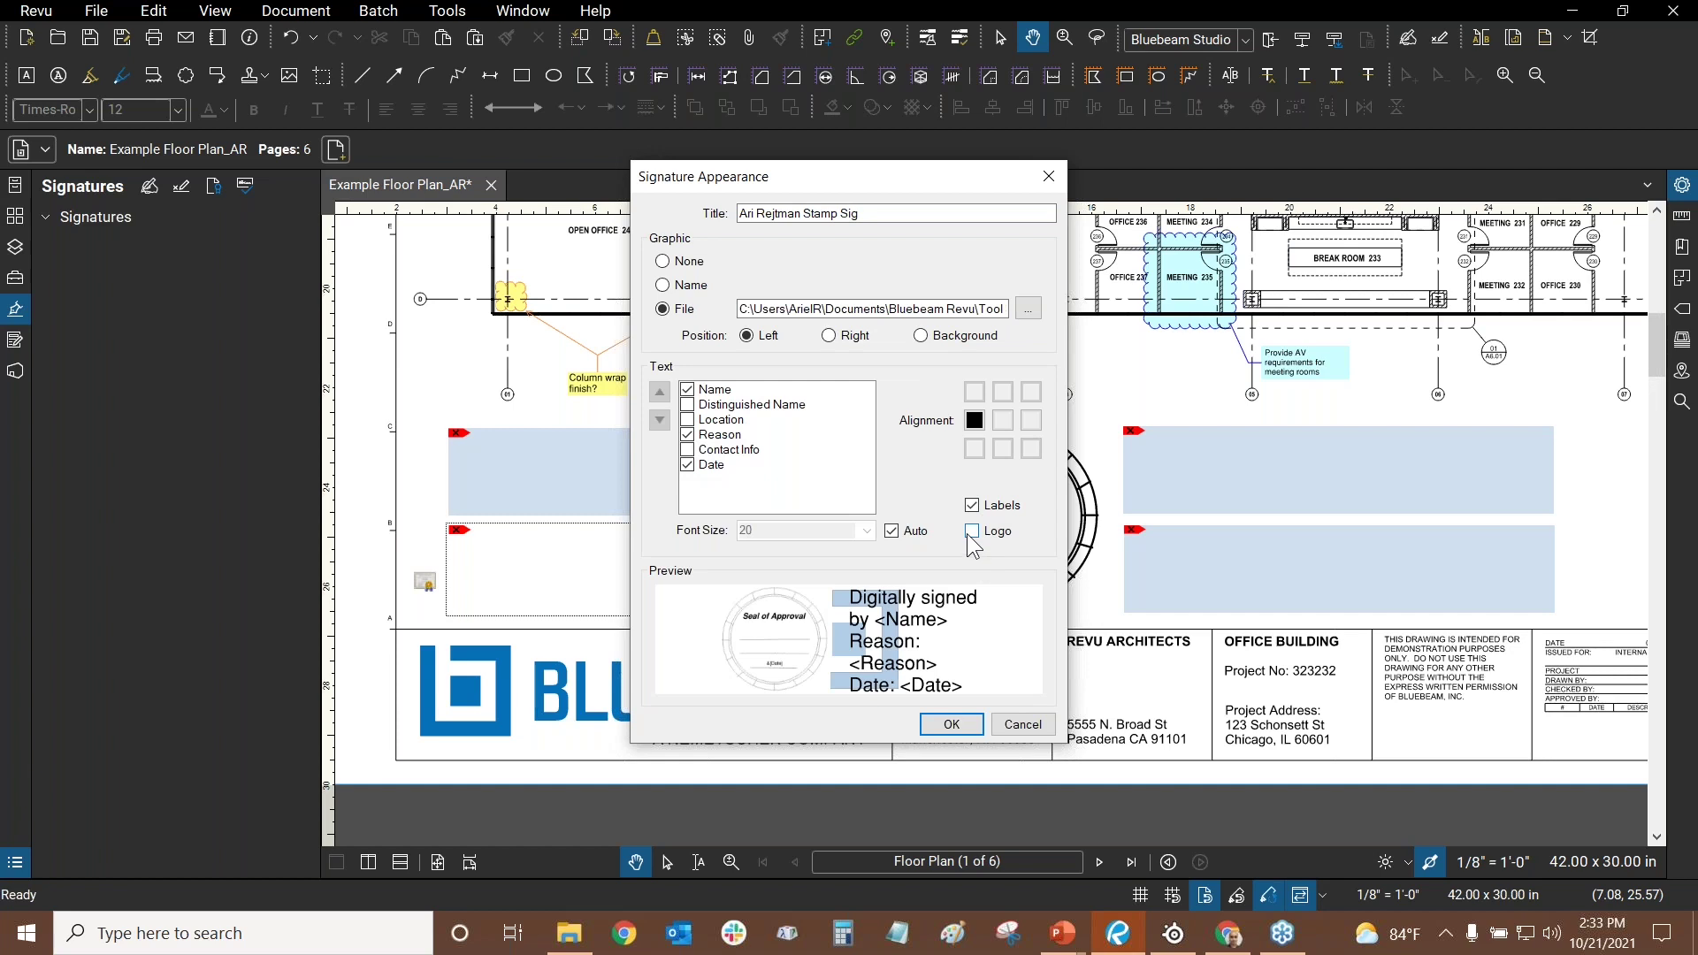
click(663, 286)
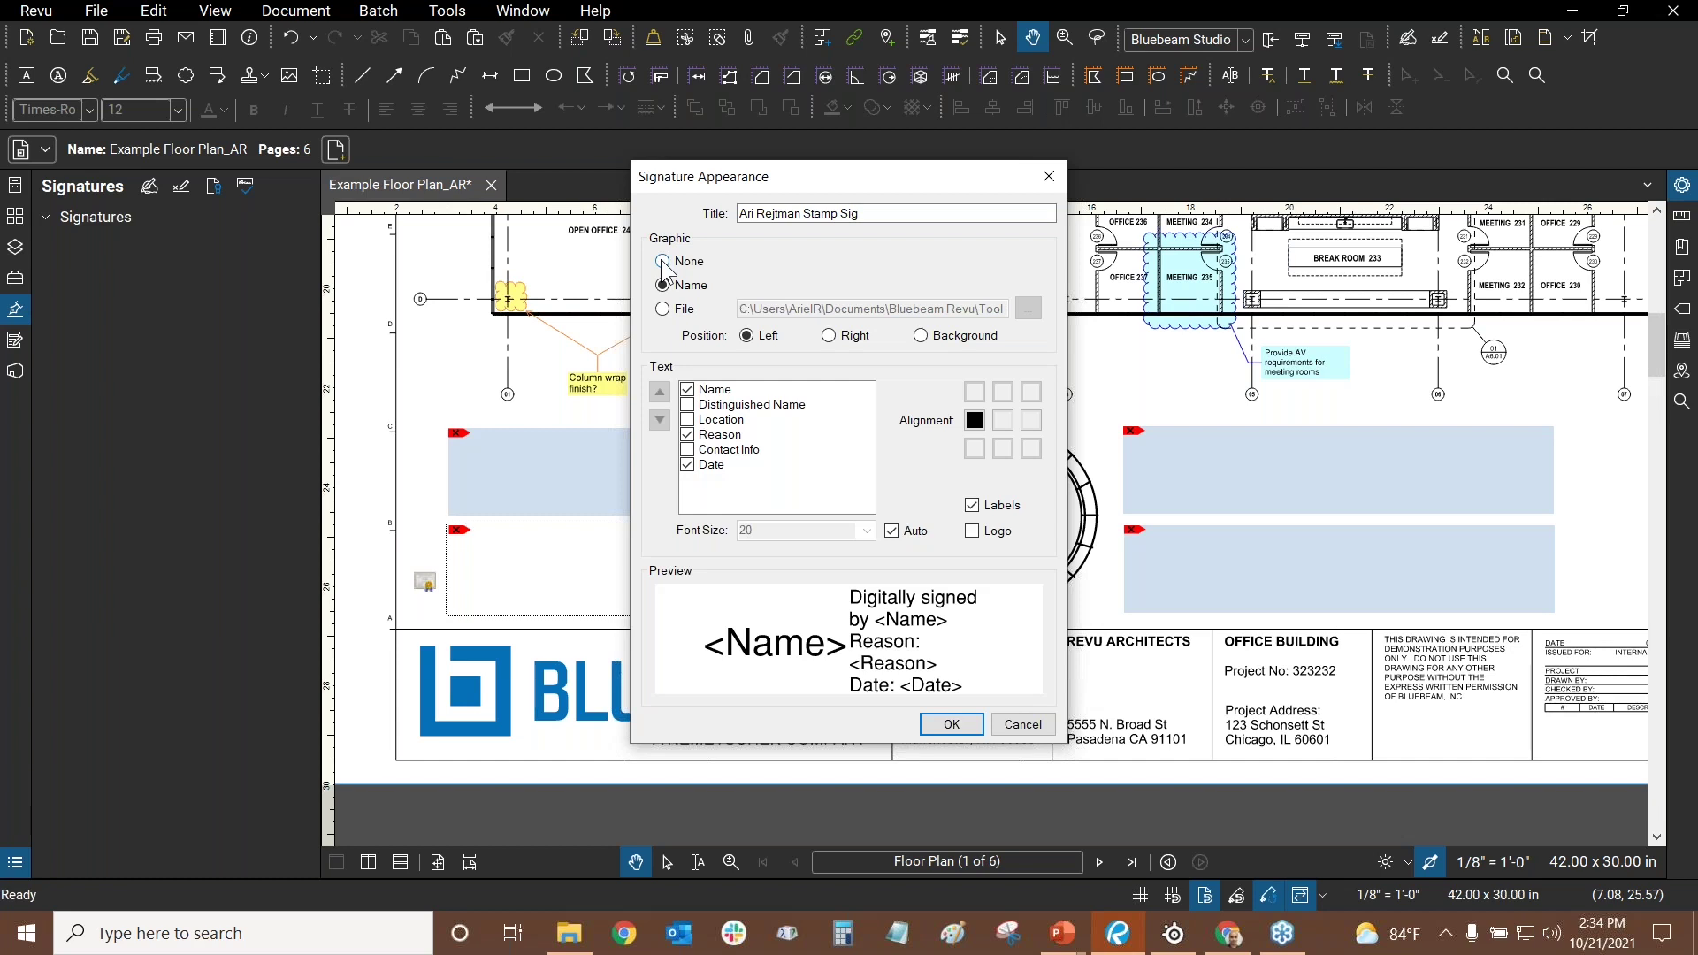
click(663, 262)
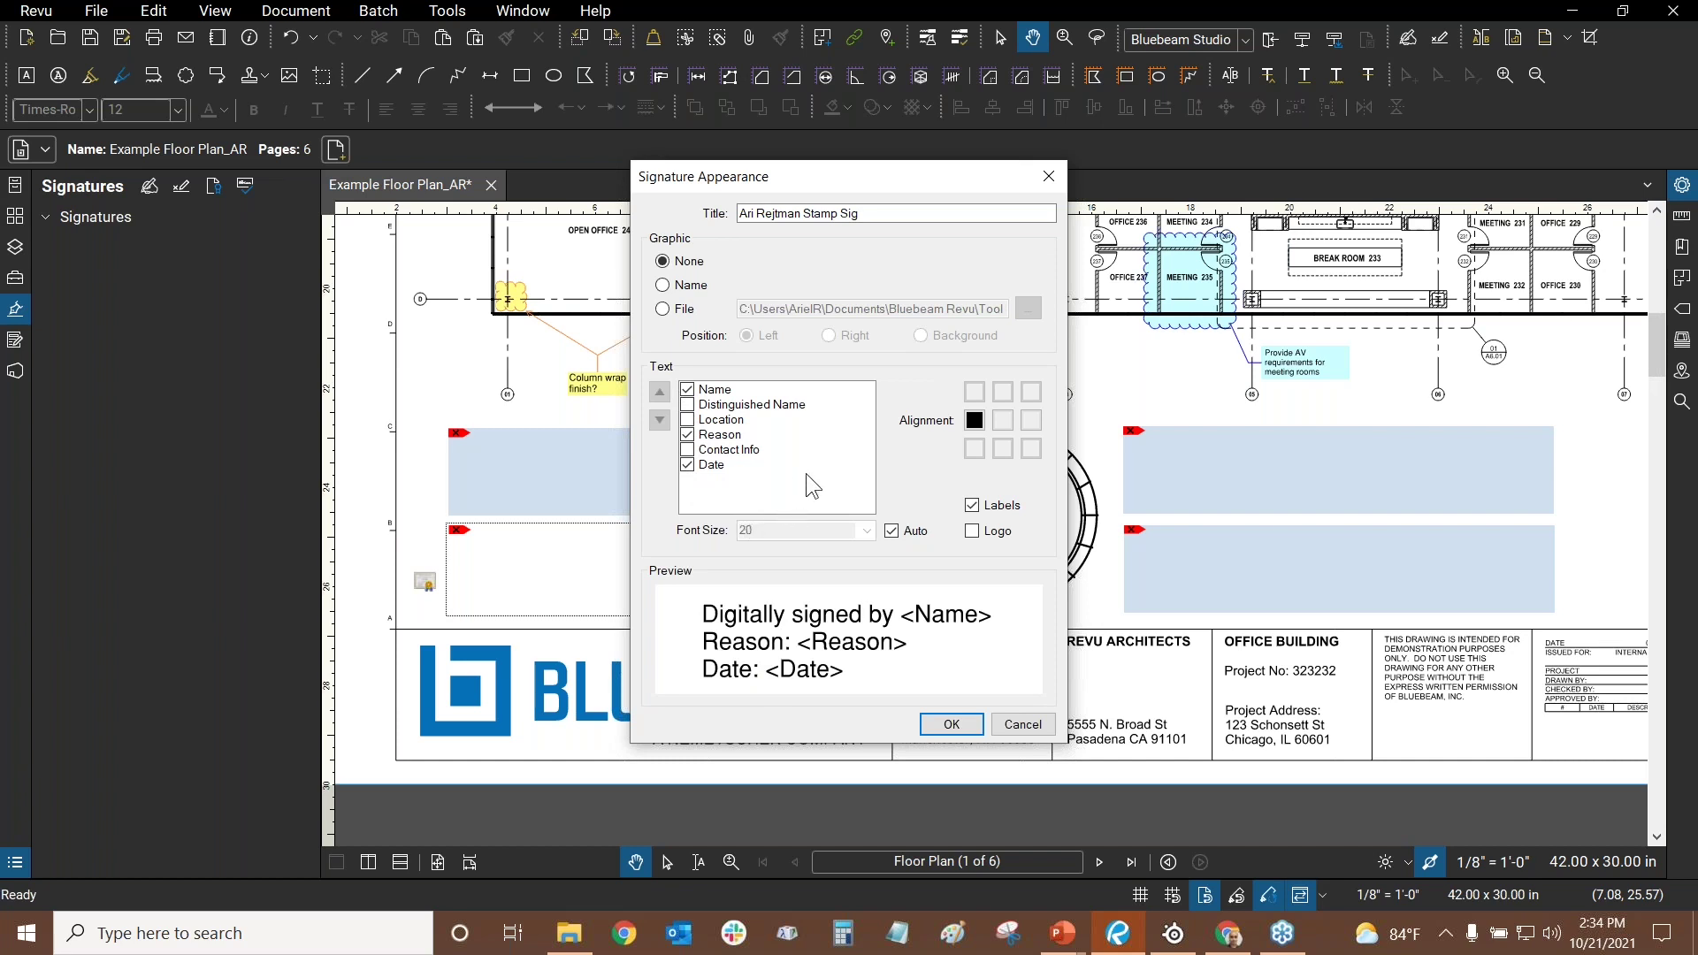
click(1035, 731)
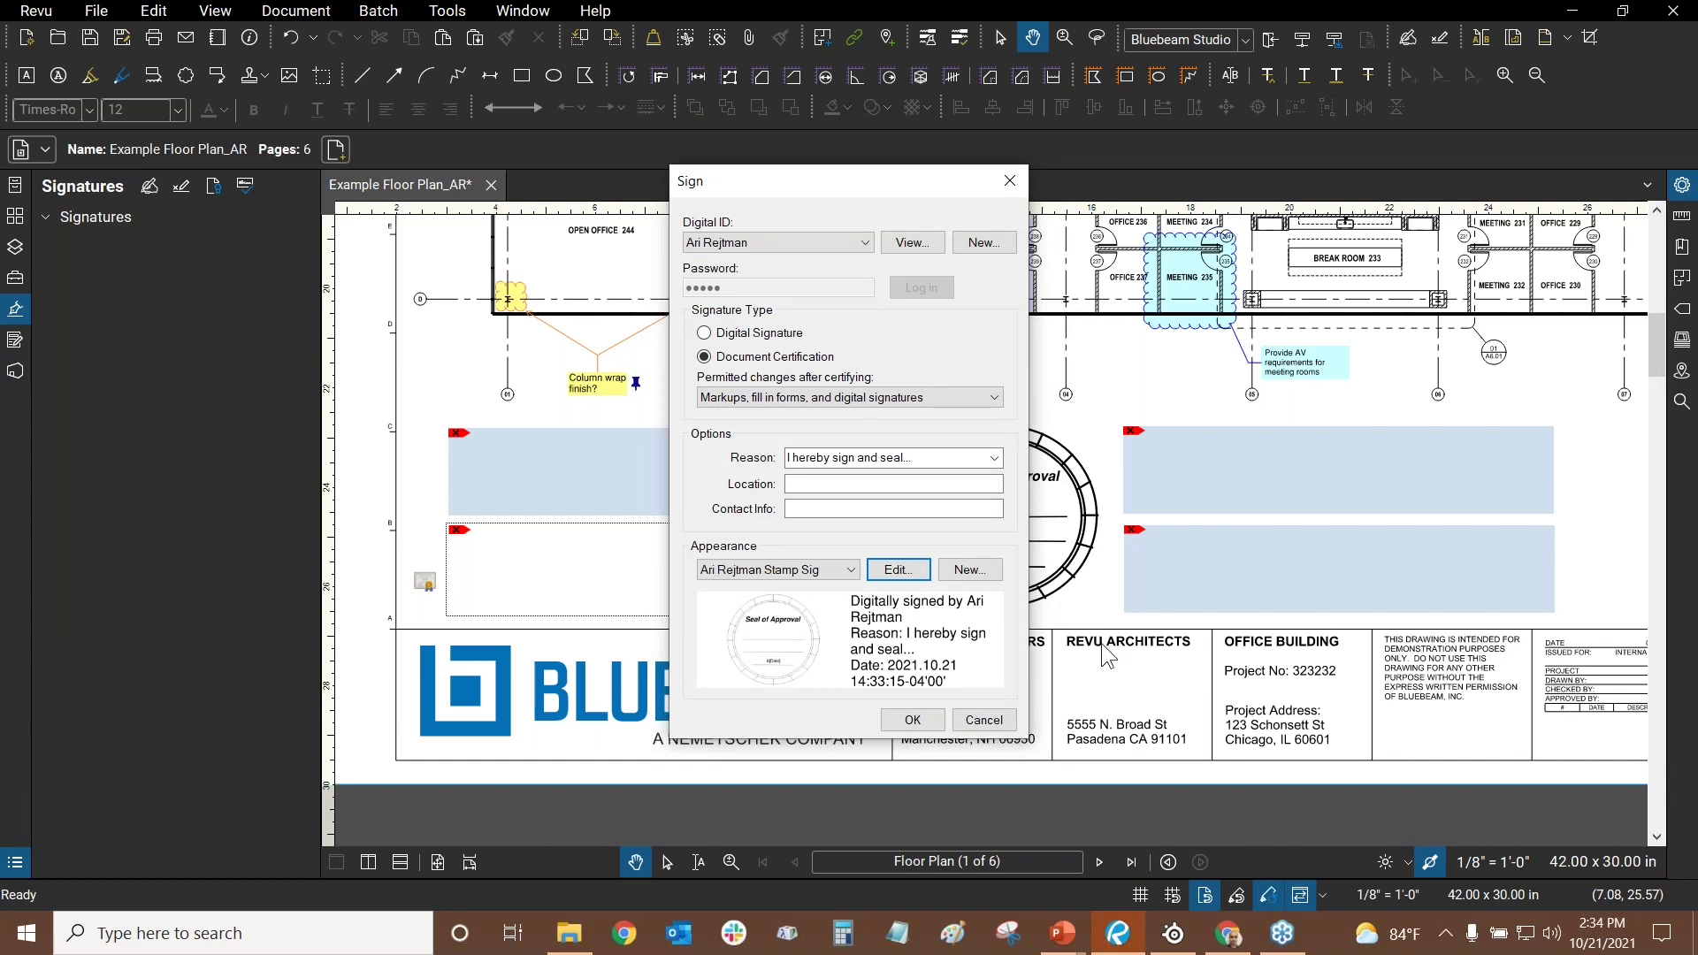
- Cycle through the stamp, name, AR_Stamp_No Text and No Text_Stamp Only signature appearances
click(806, 575)
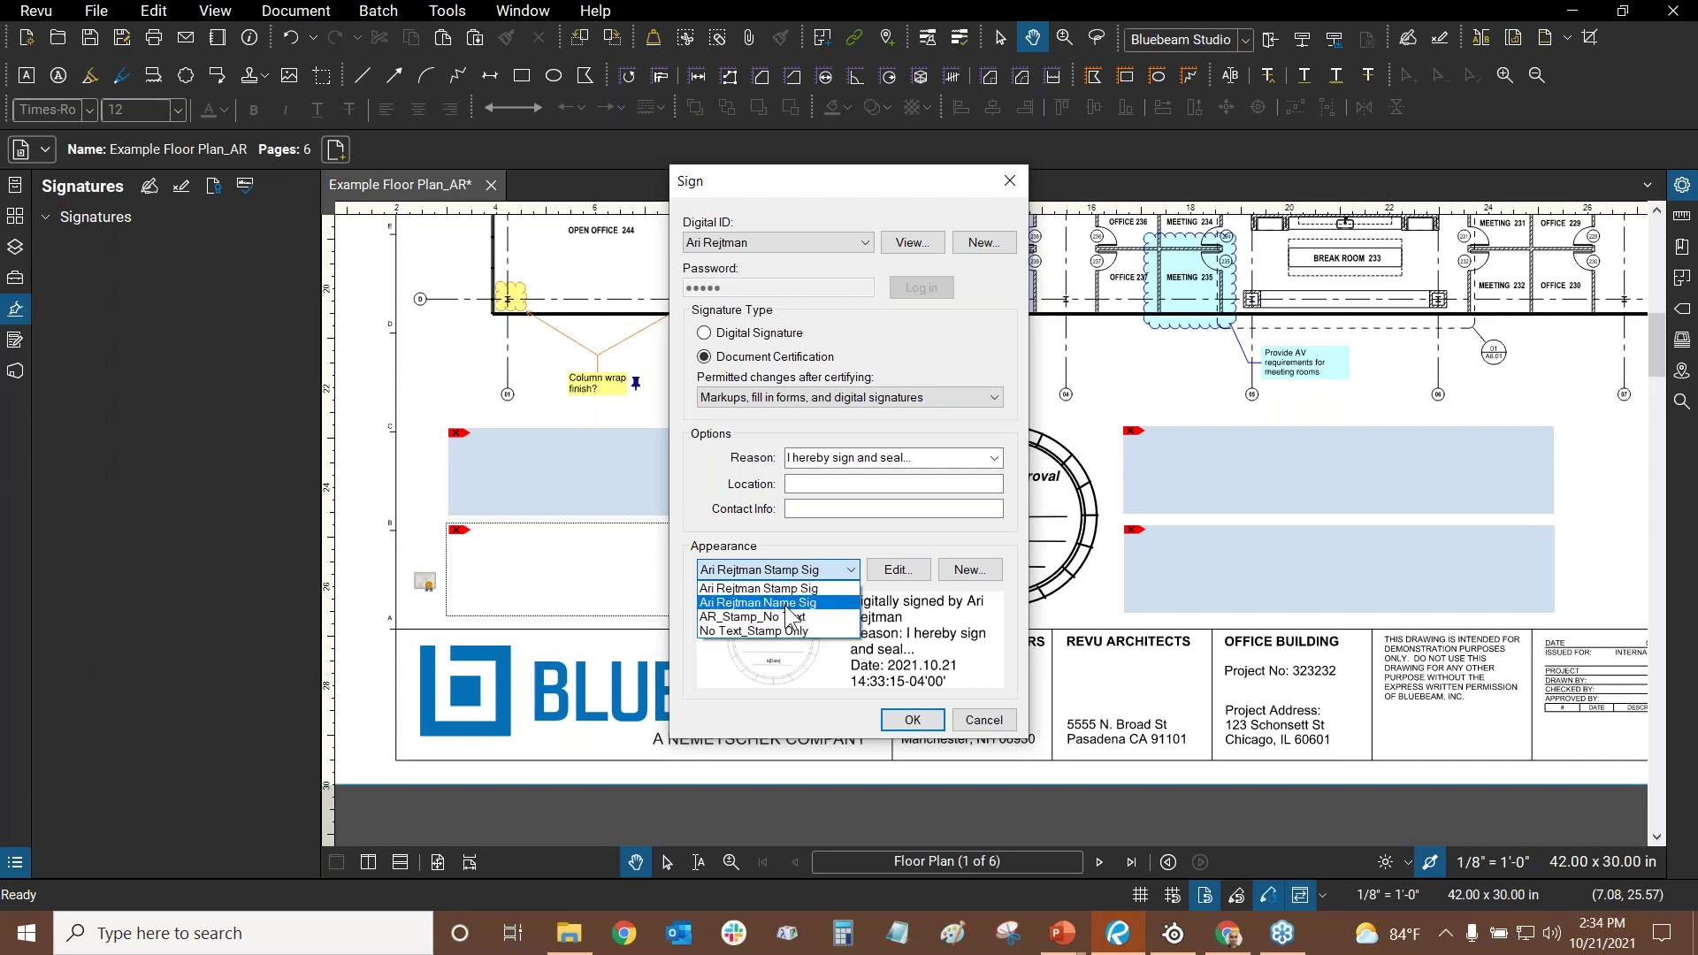
click(786, 589)
click(786, 572)
click(819, 602)
click(807, 570)
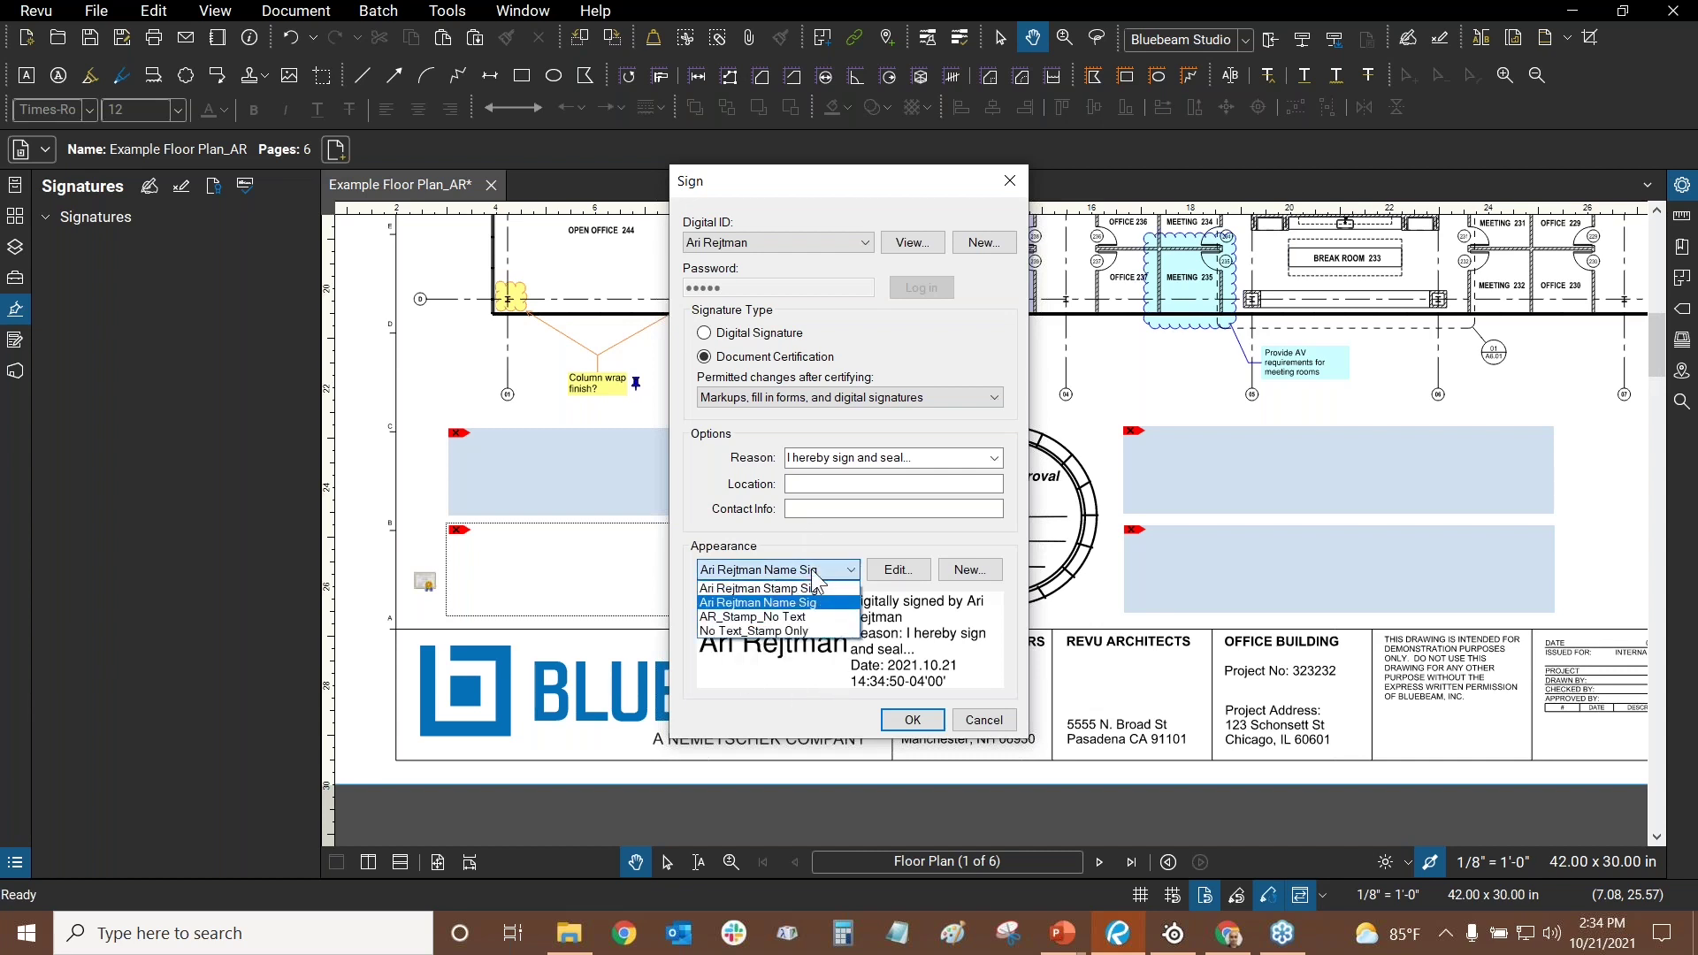
click(810, 616)
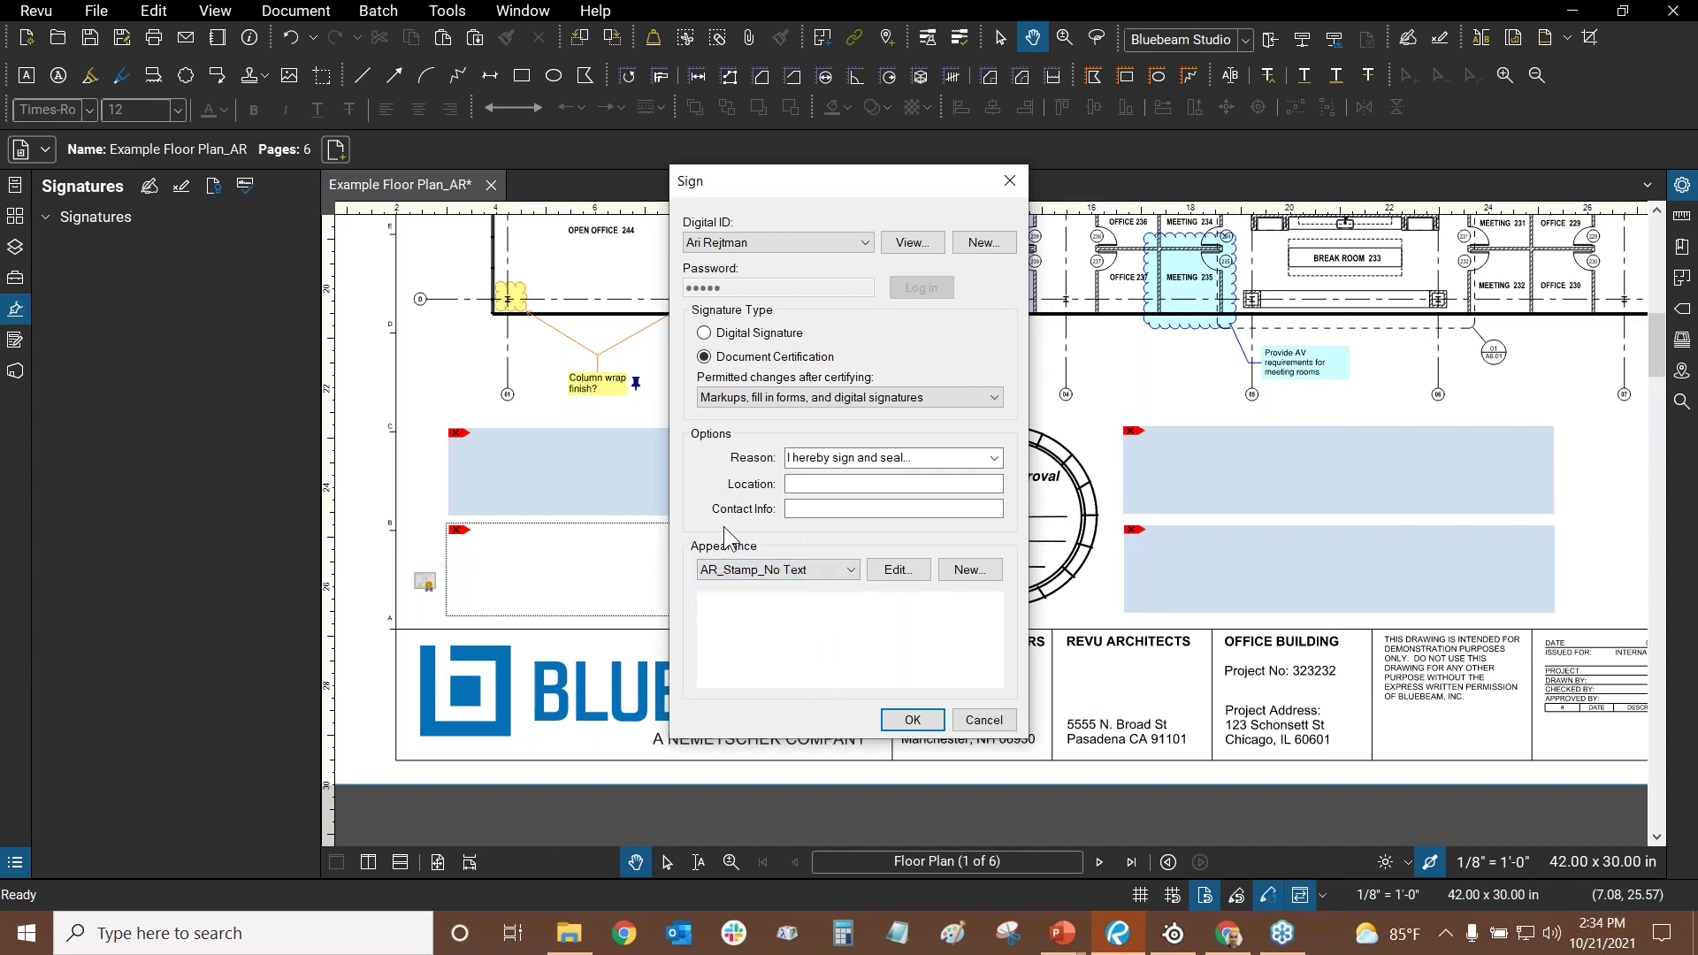
click(797, 577)
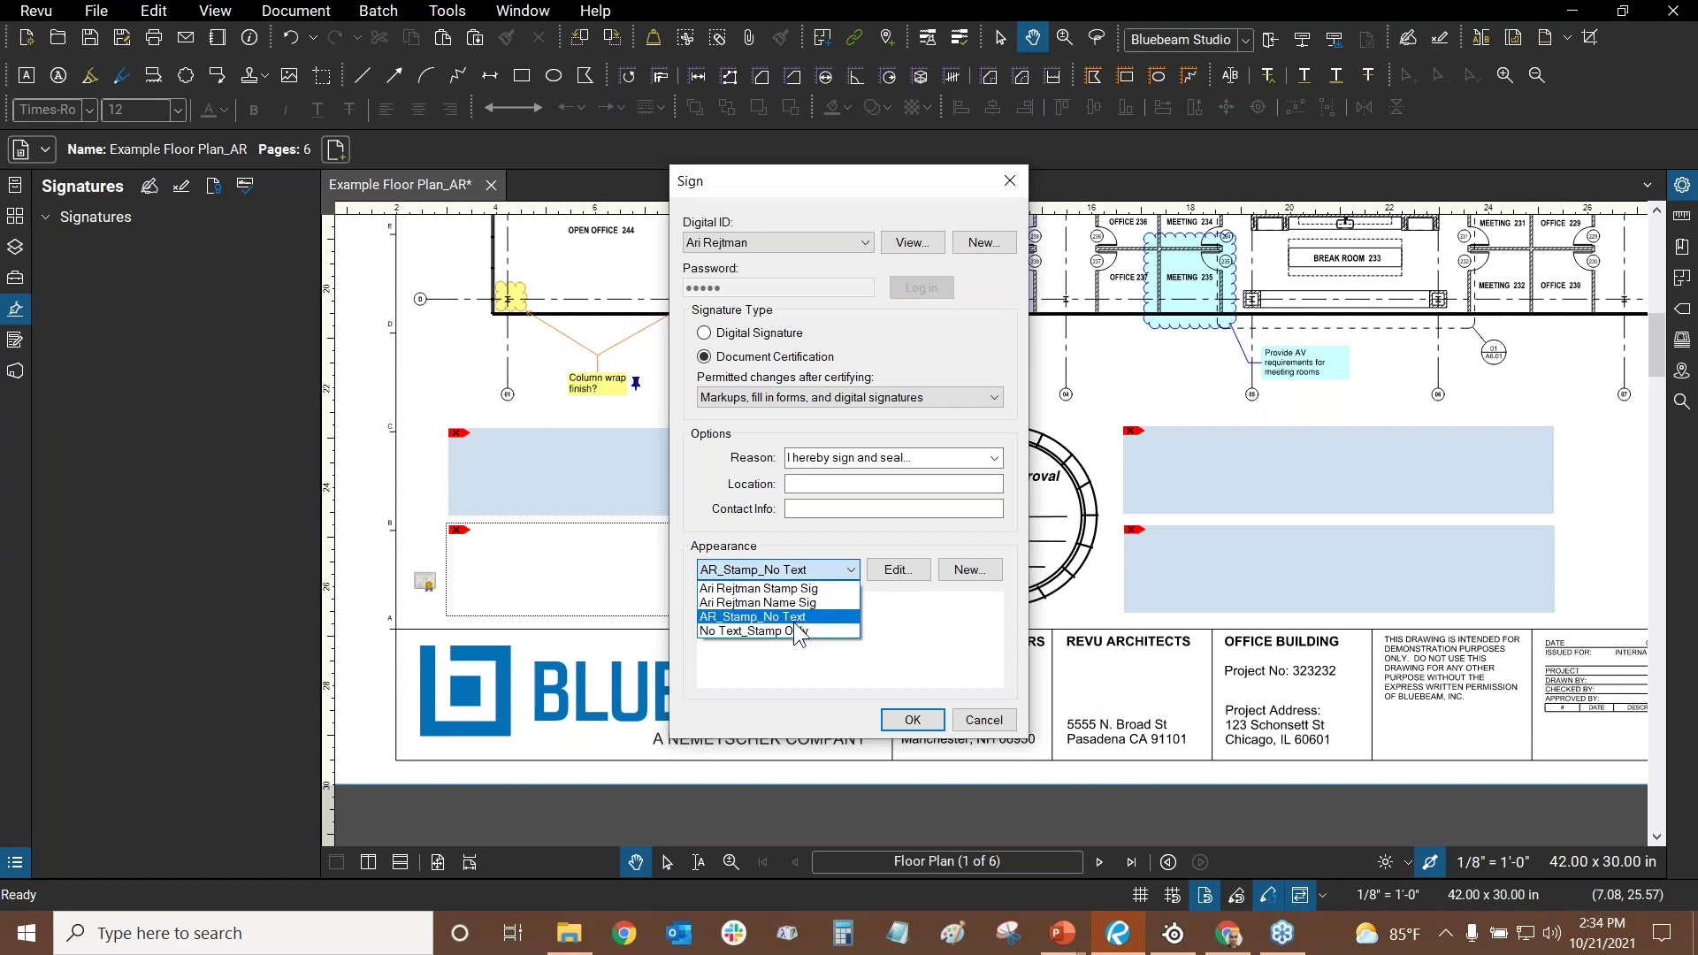
click(796, 630)
click(793, 577)
- Settle on AR_Stamp_No Text, inspect its settings unchanged, and cancel the Sign dialog
click(777, 616)
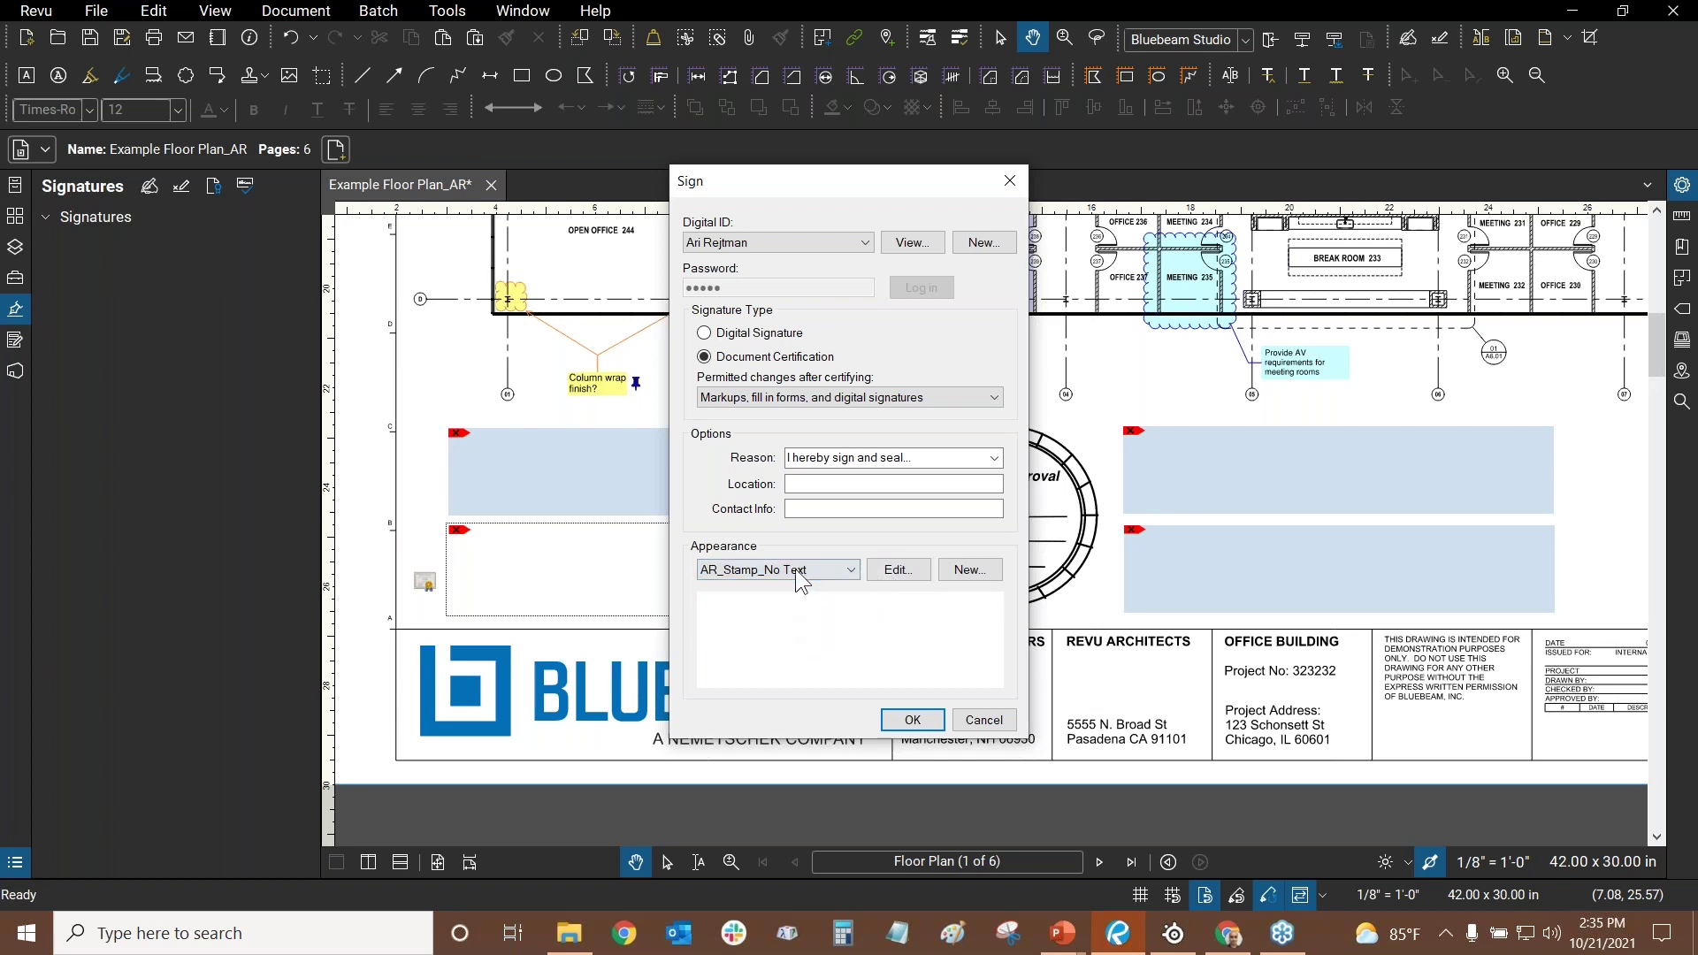
click(898, 569)
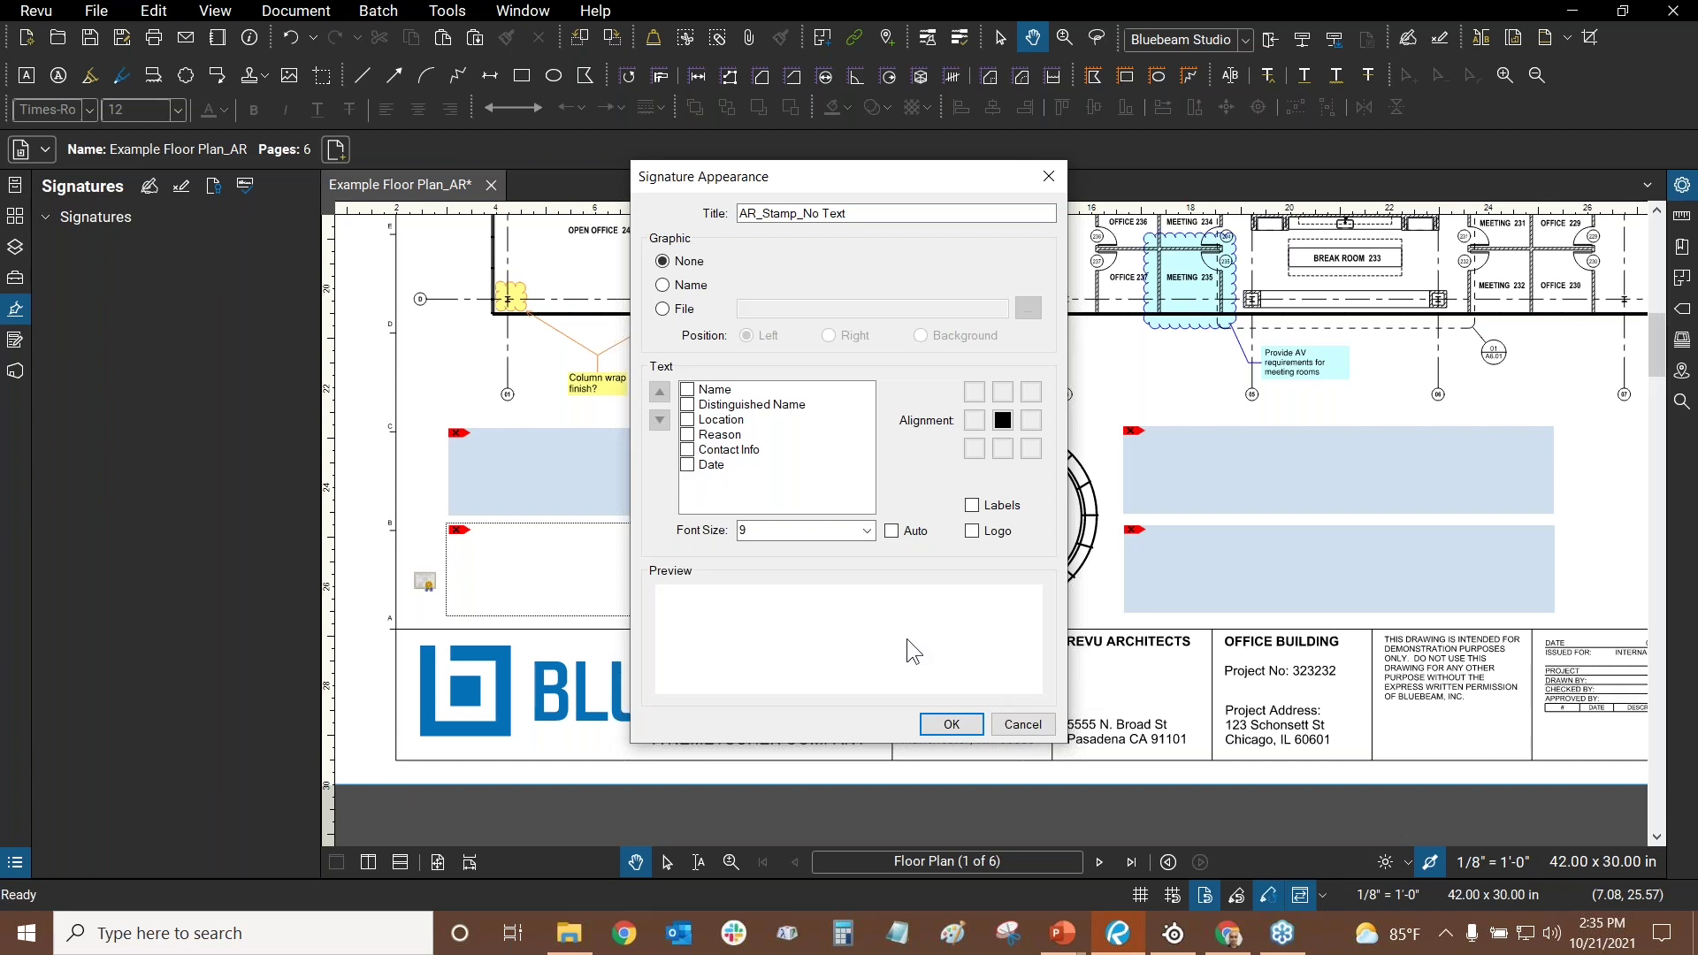
click(1018, 727)
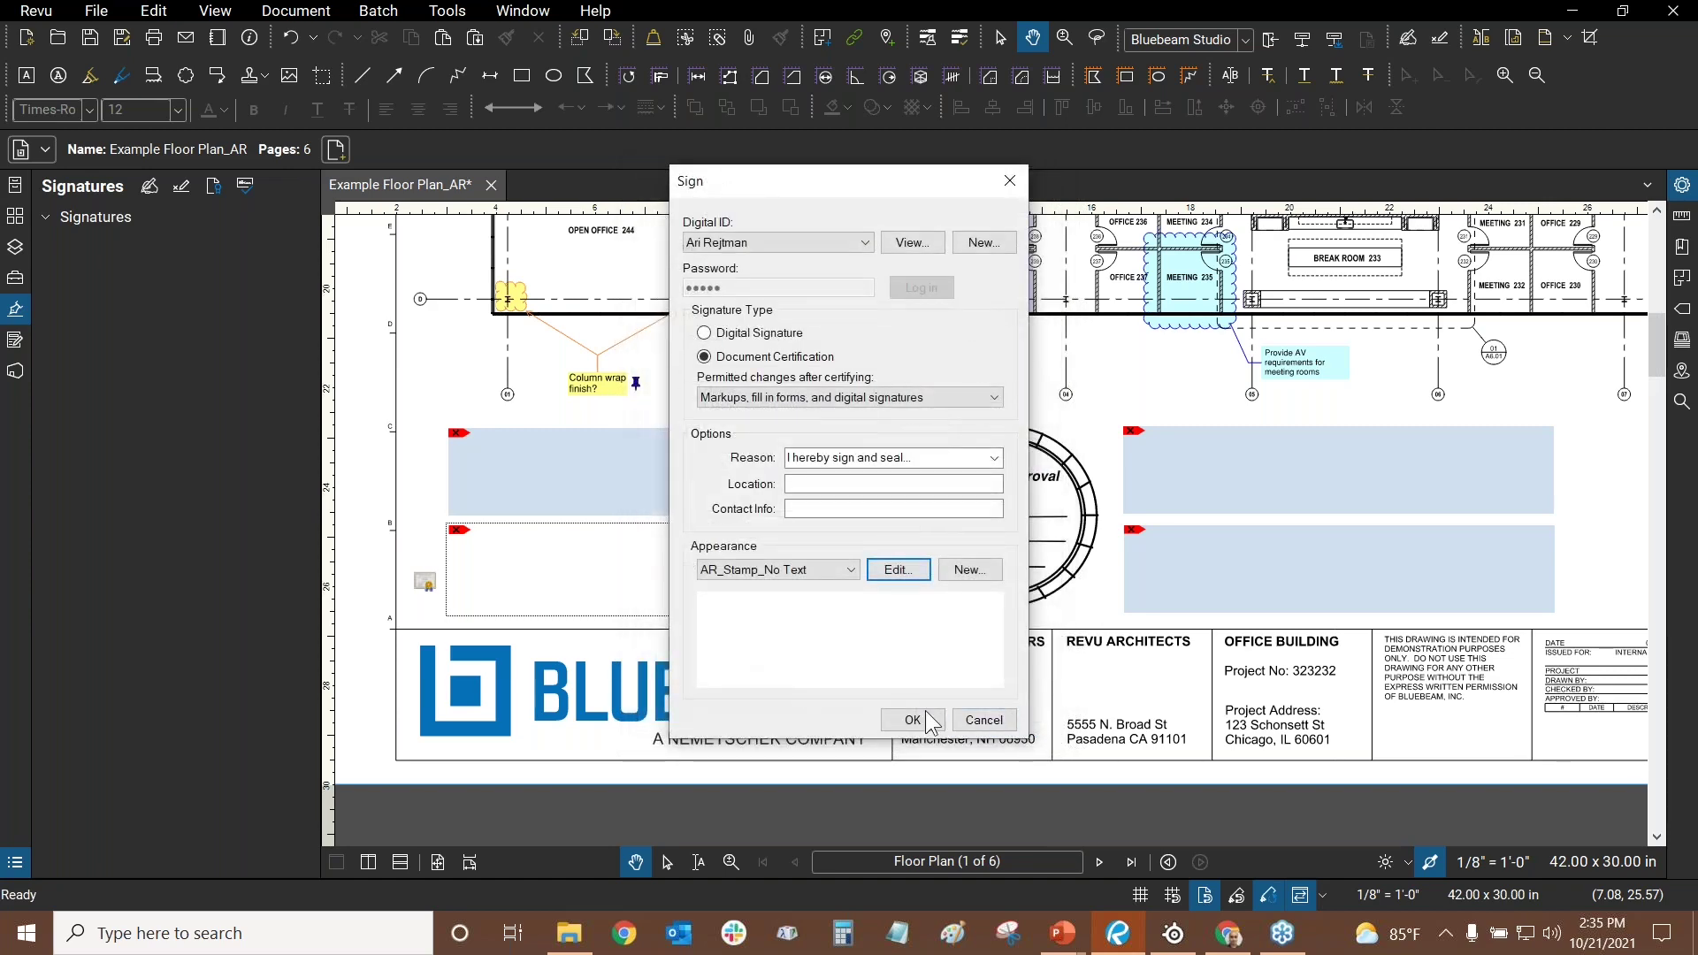
click(987, 722)
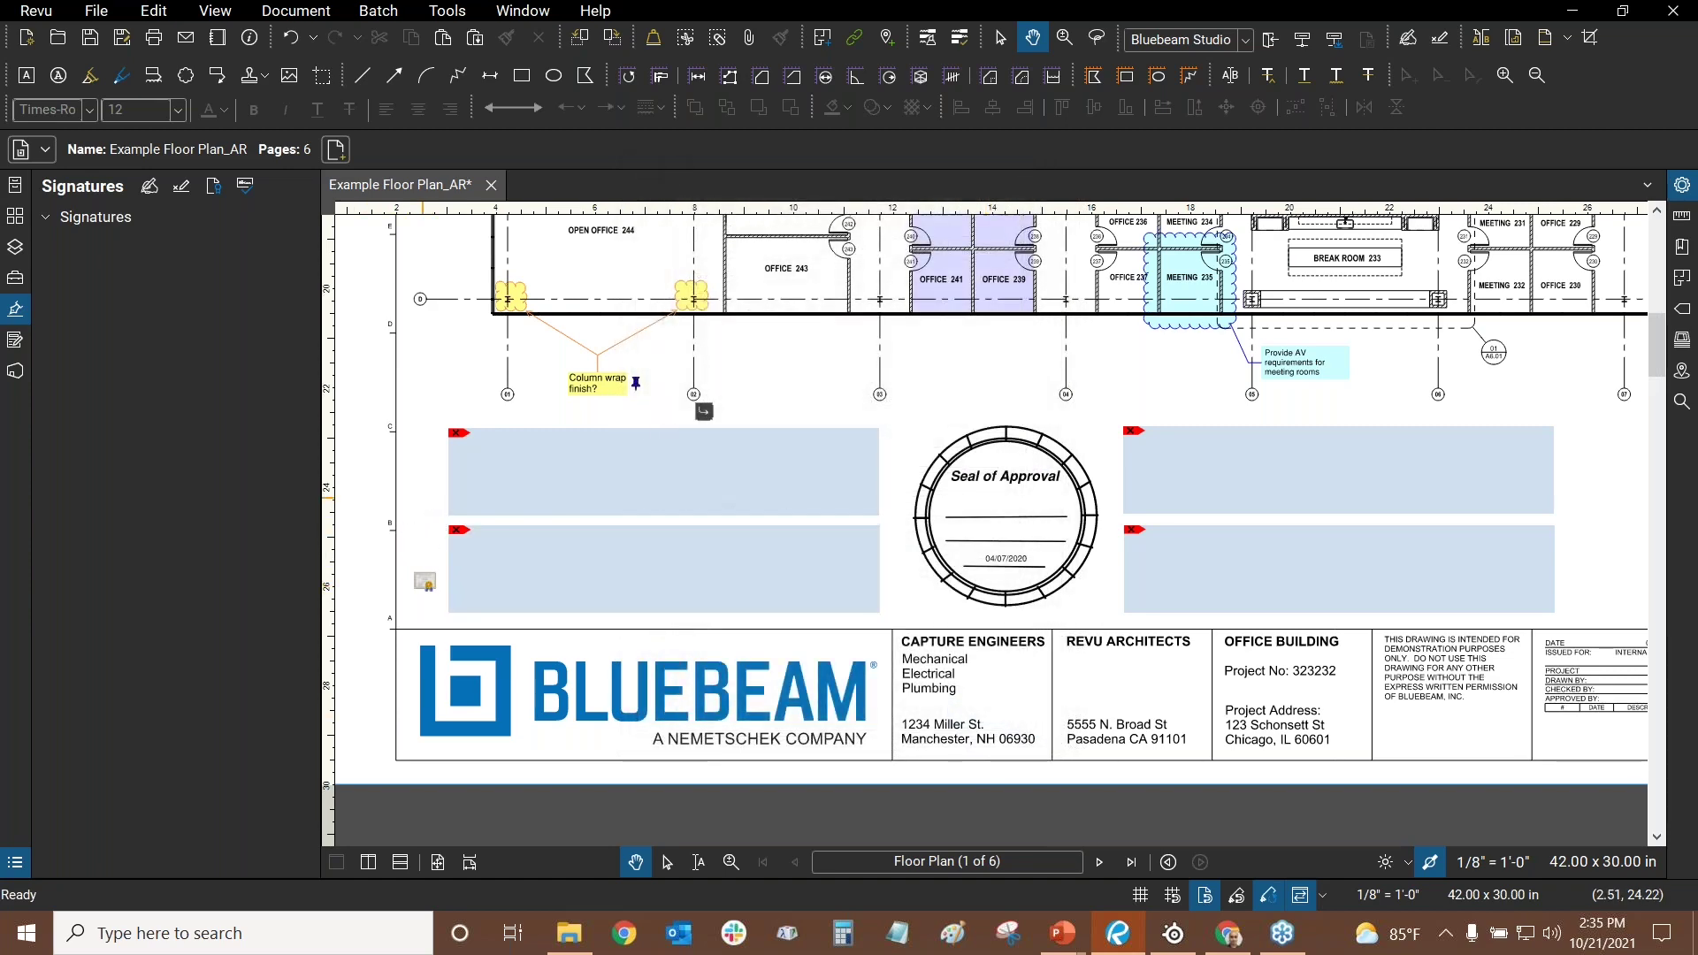
- Fit the page, save the floor plan into Batch Sign & Seal, and select Example Floor Plan_AR.pdf
click(437, 862)
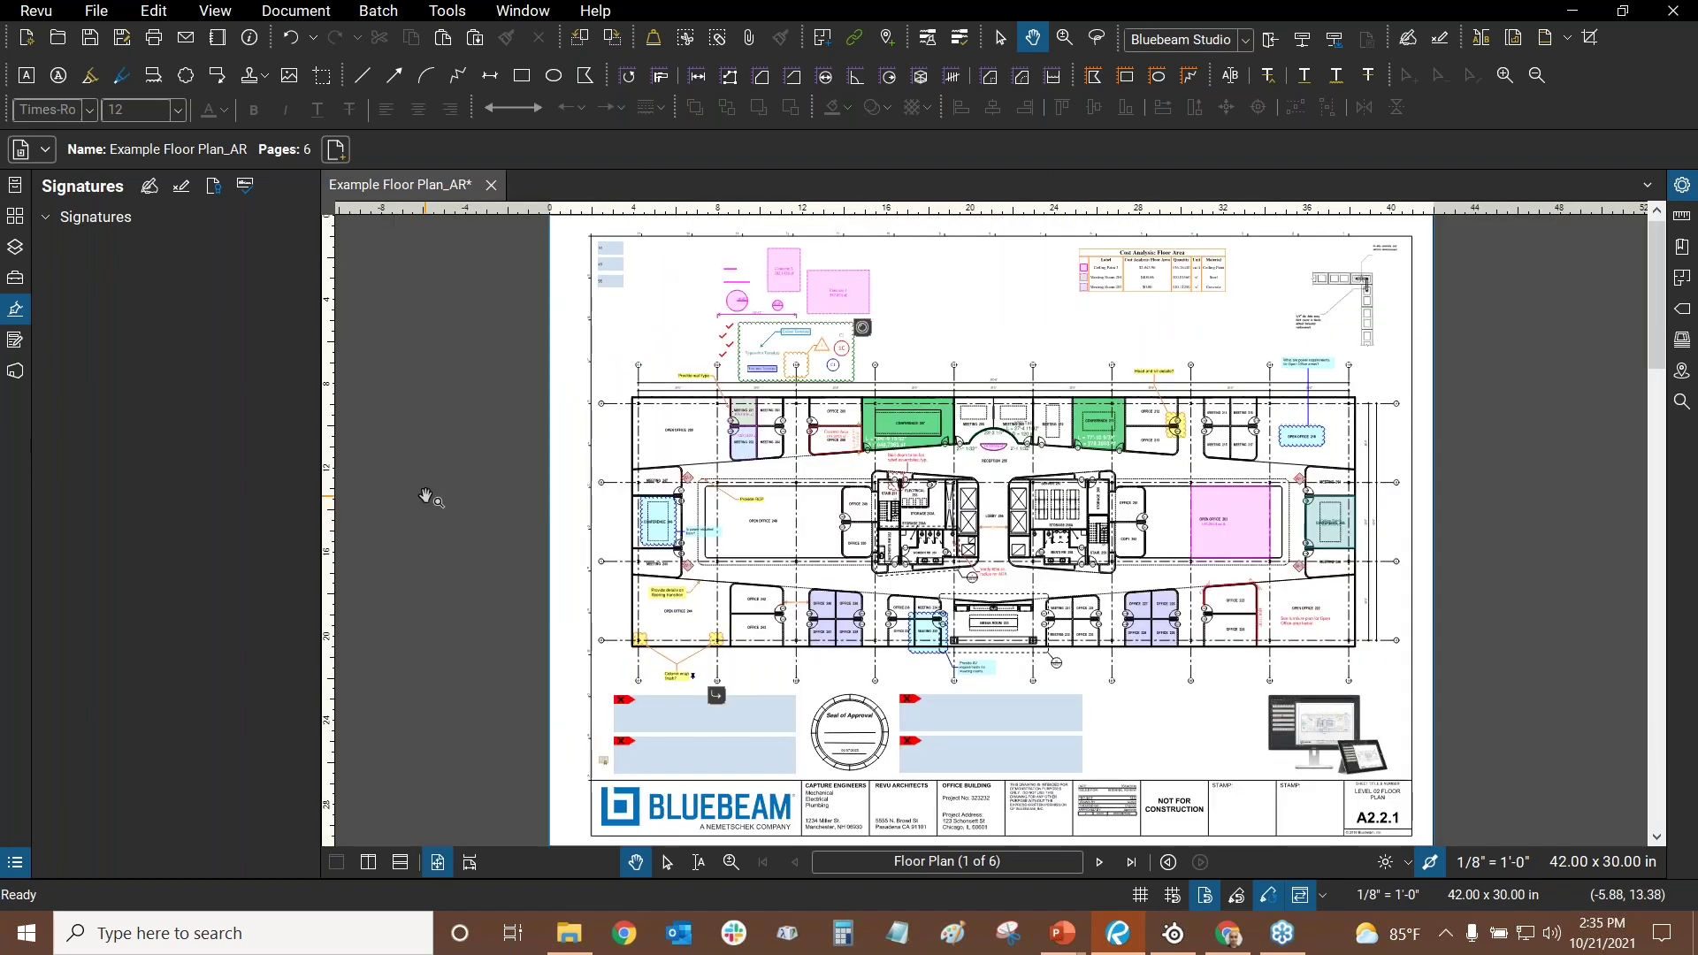
click(389, 17)
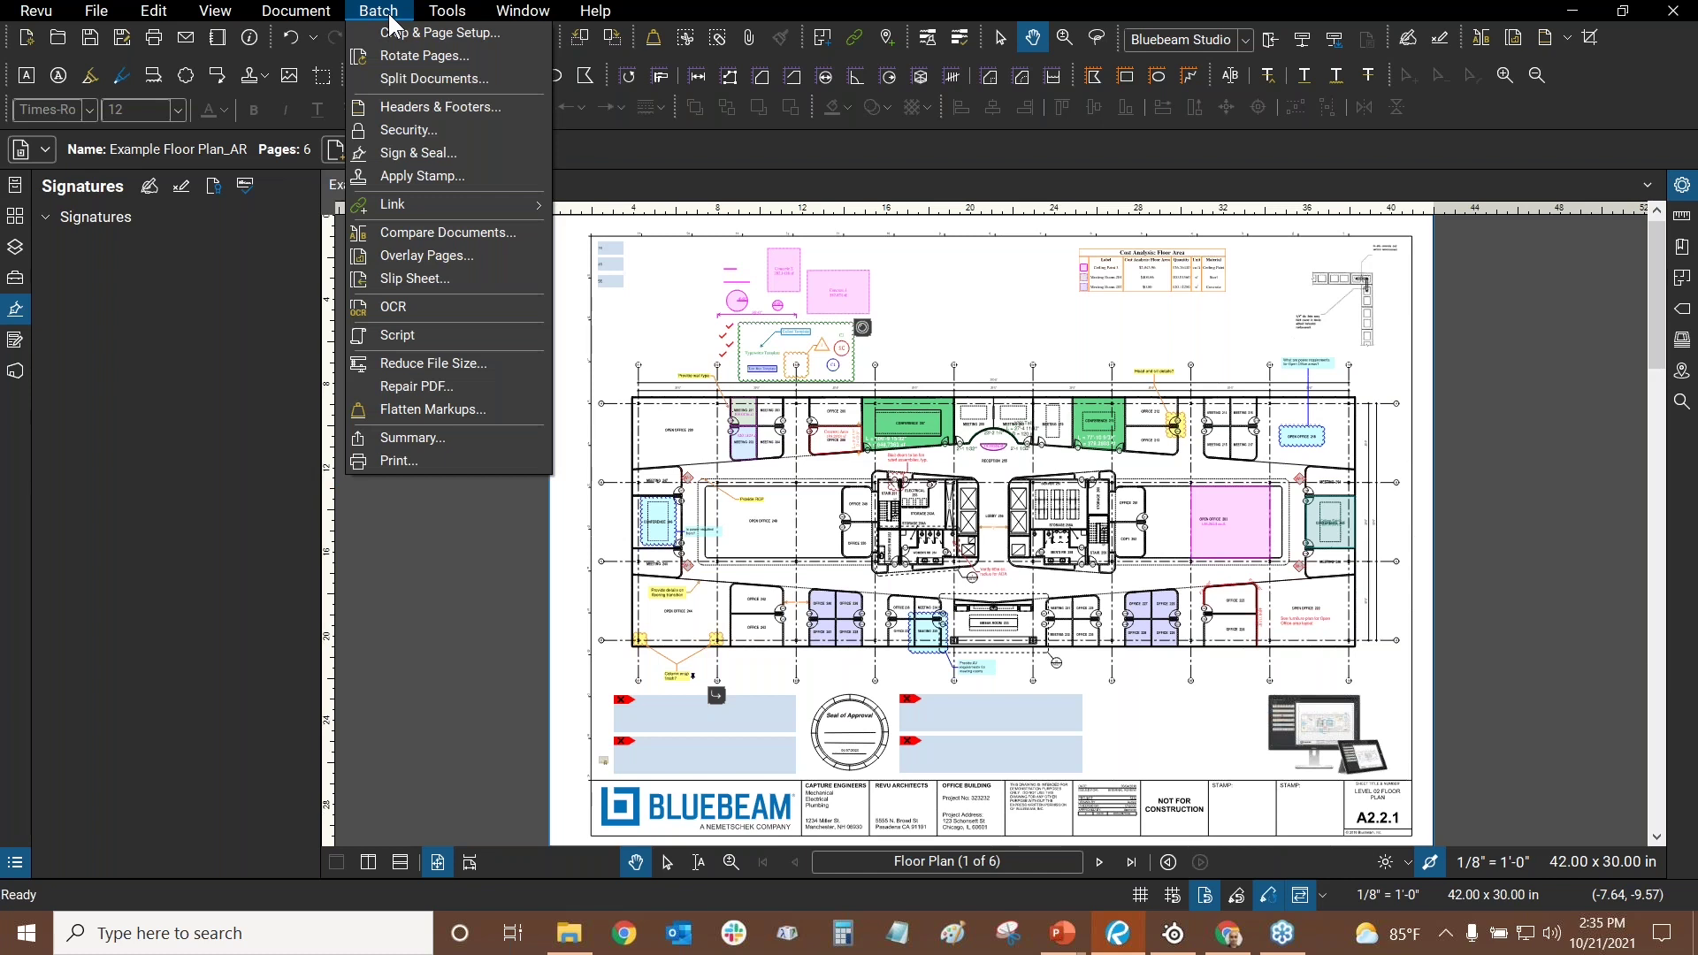
click(395, 152)
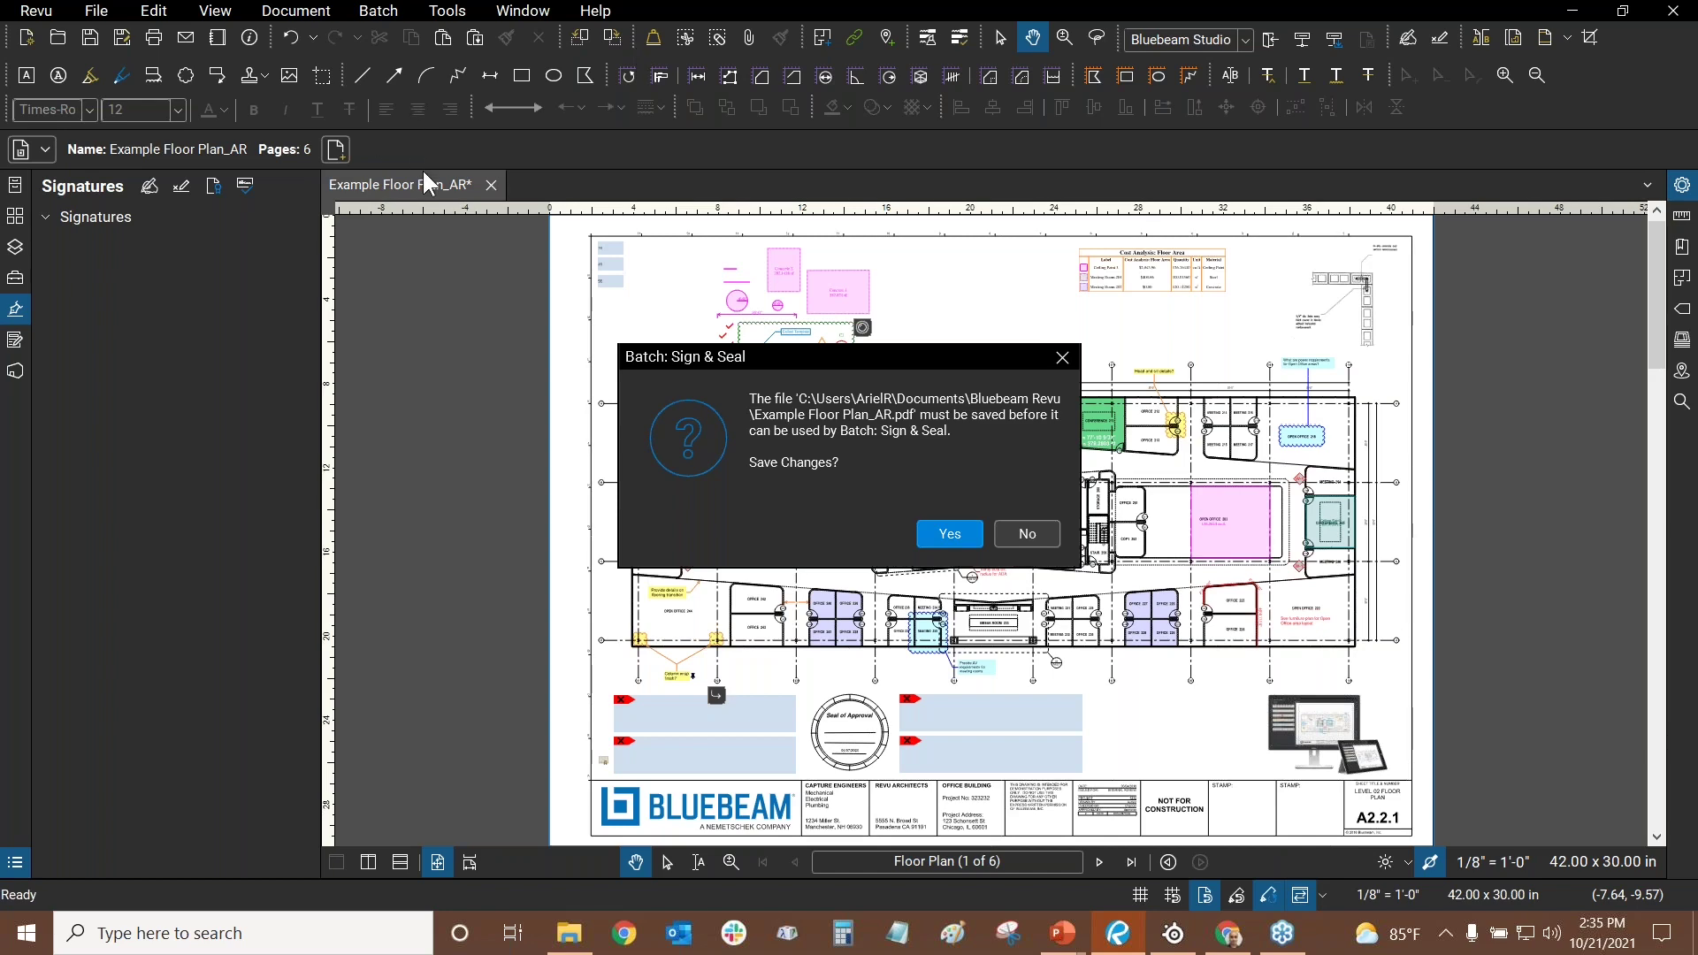
click(943, 533)
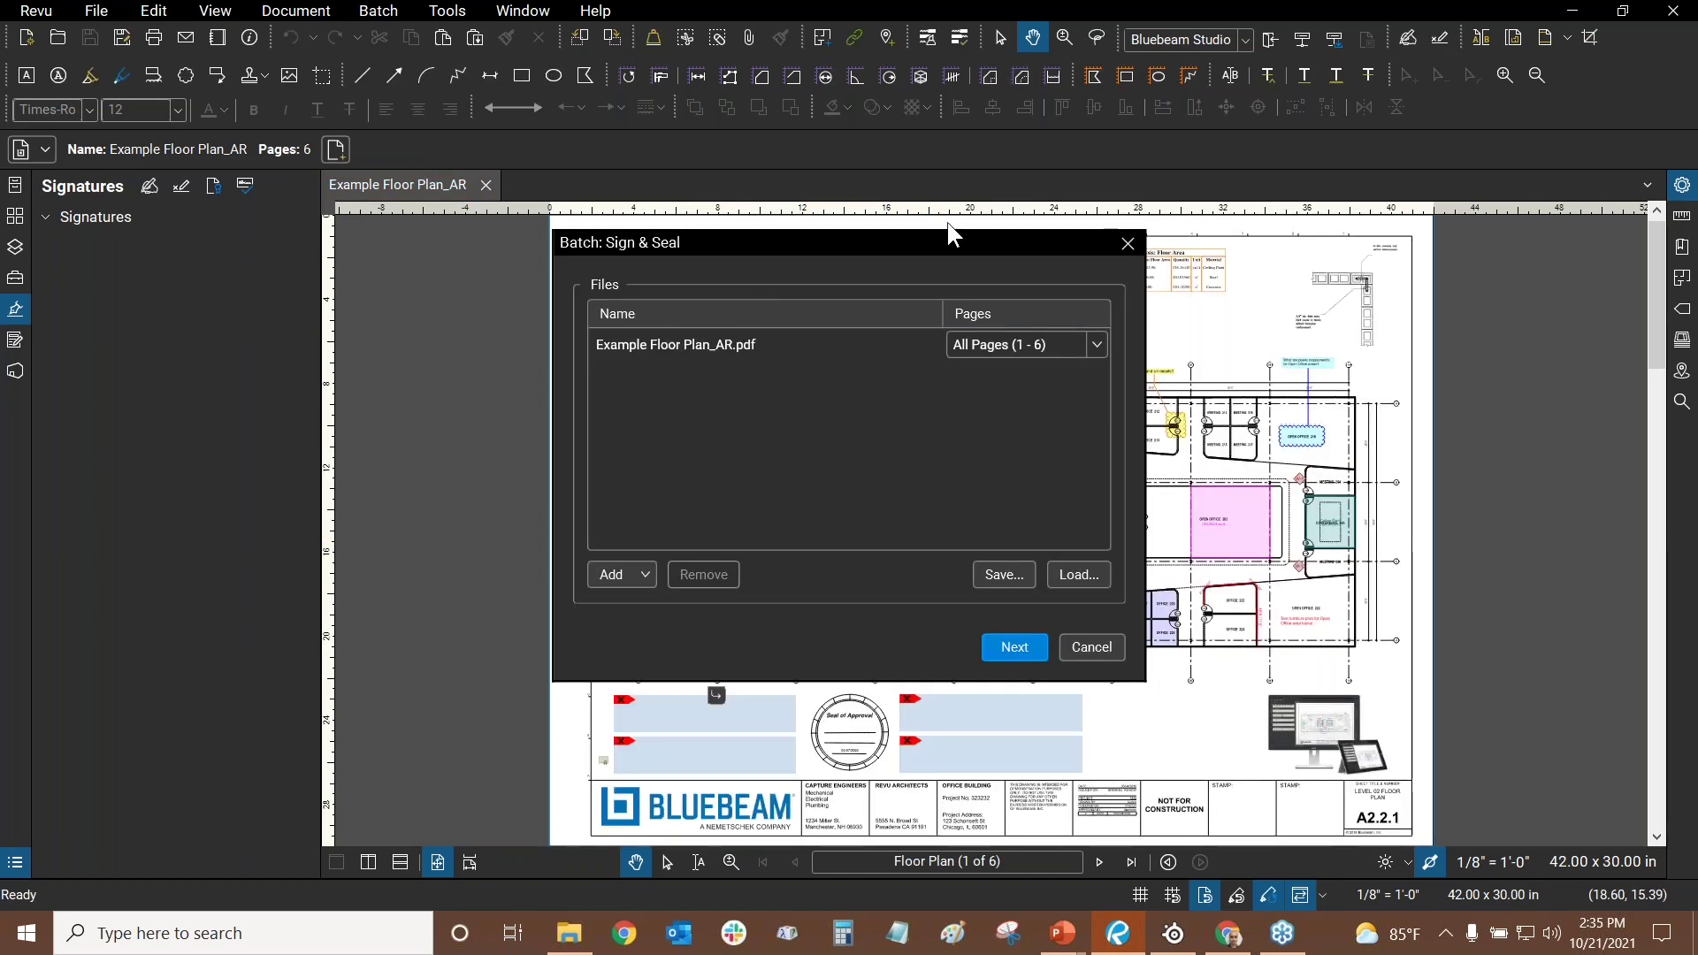
click(998, 345)
- Close the batch setup and paste a copy of Example Floor Plan_AR.pdf in the Bluebeam Revu folder
click(1075, 648)
click(568, 934)
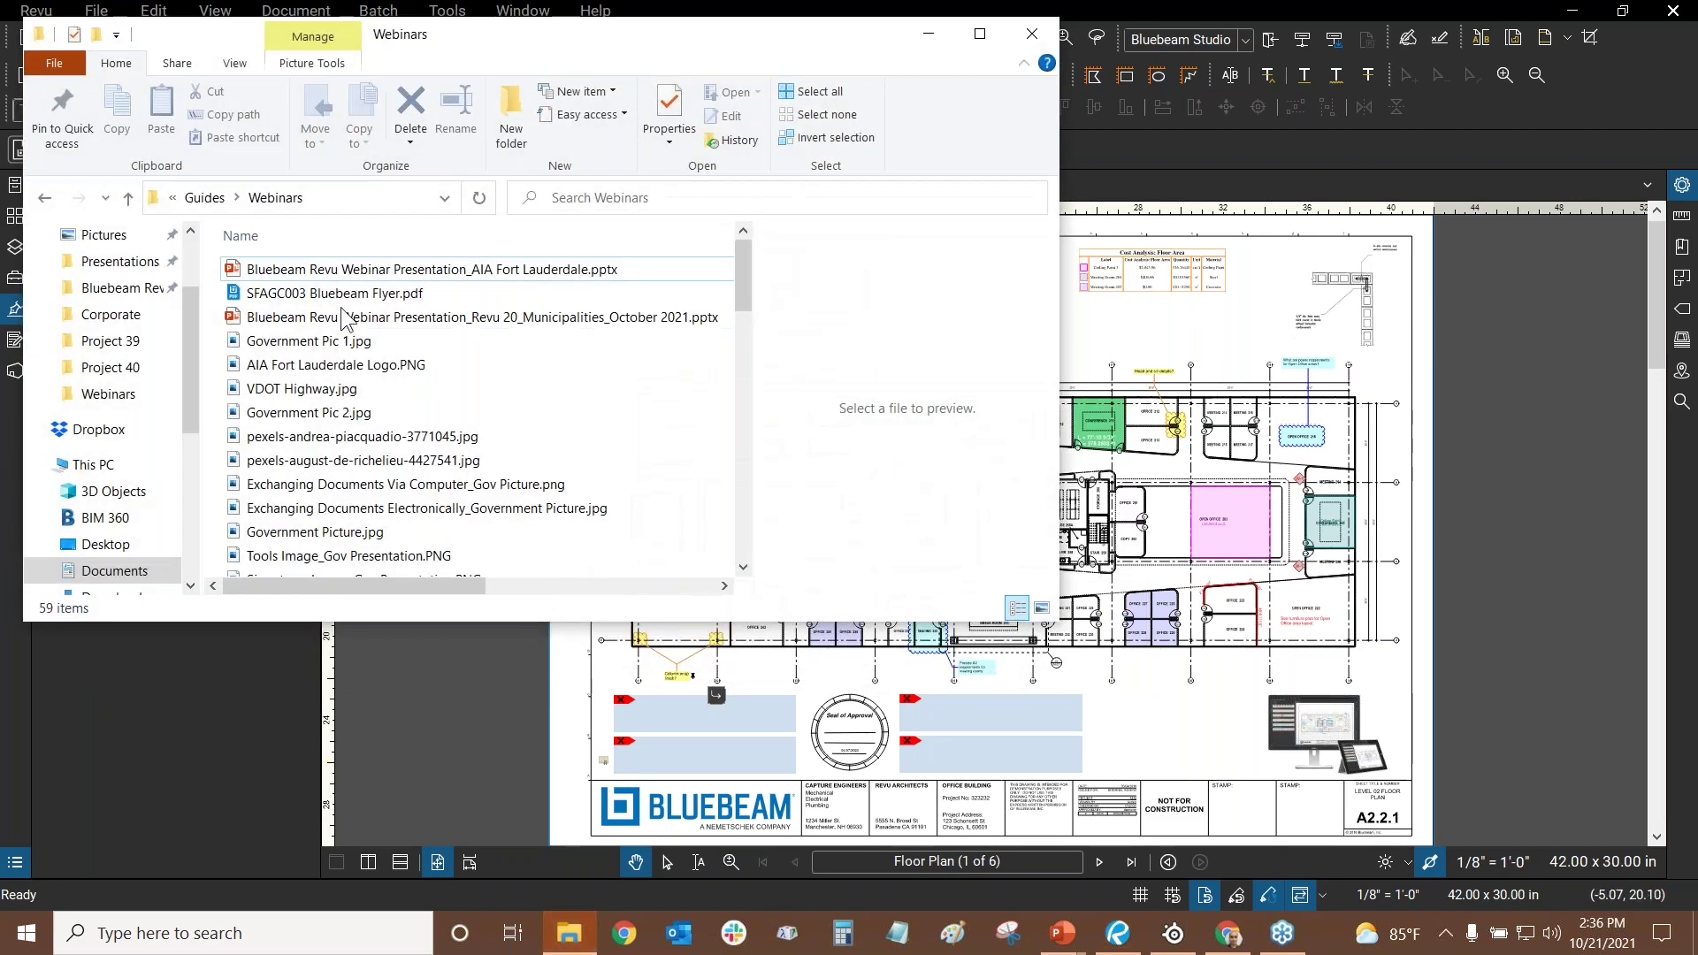
click(216, 199)
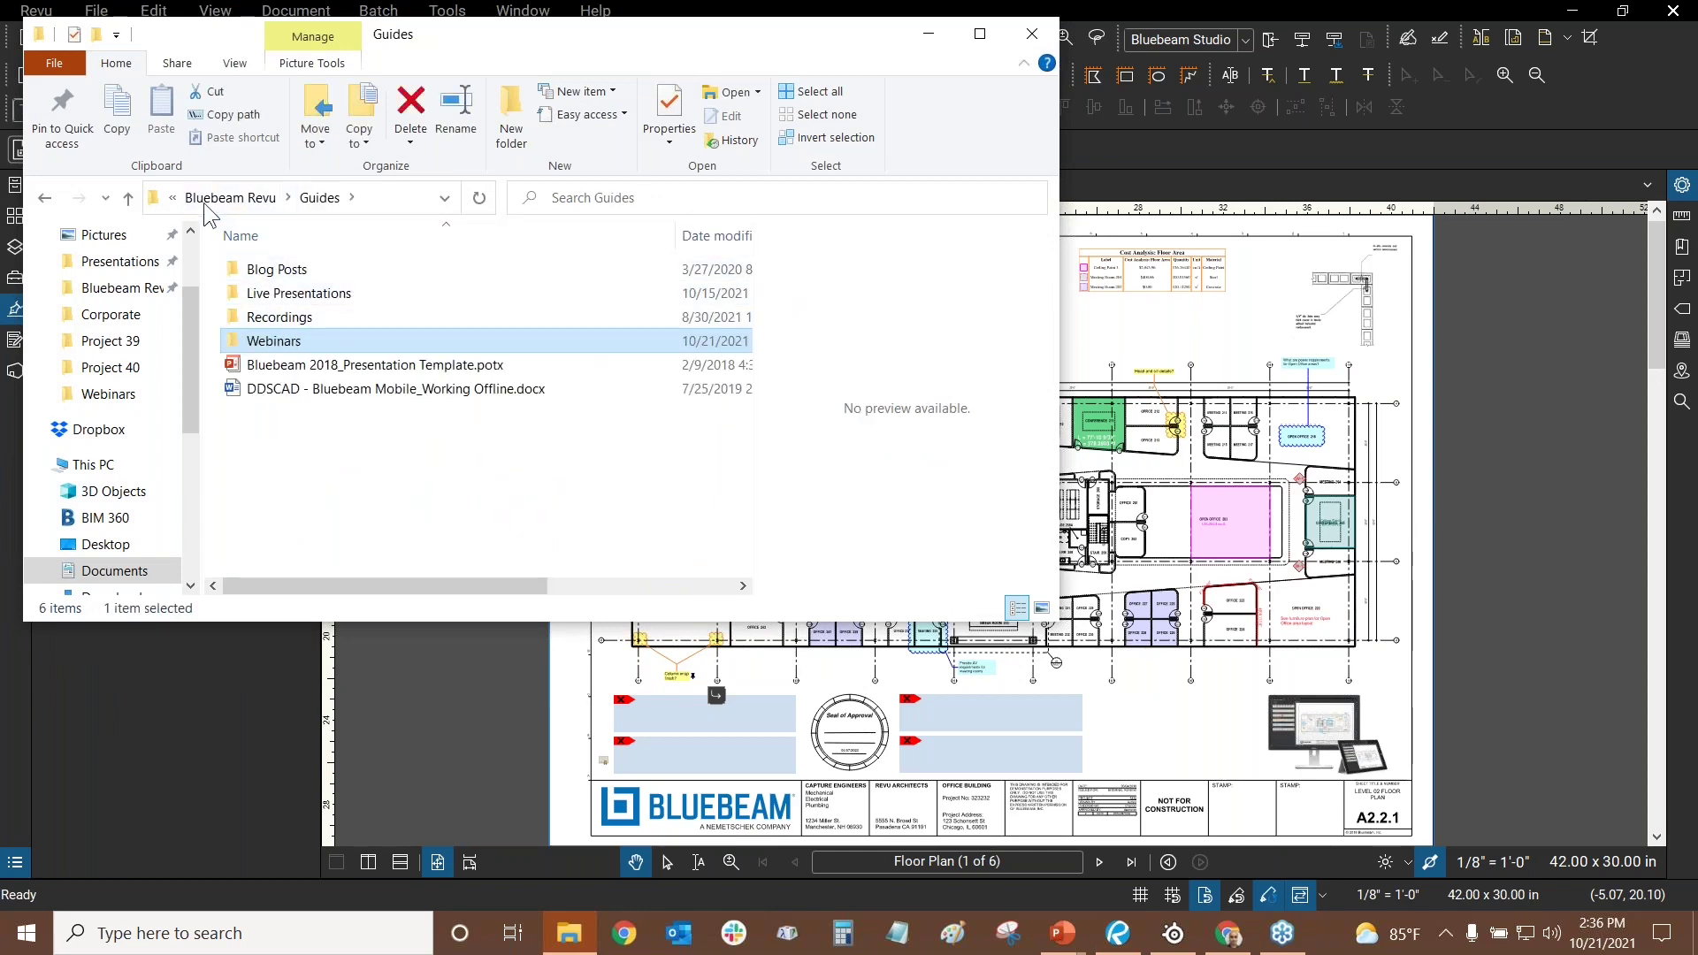
click(217, 200)
scroll(301, 412, down, 5)
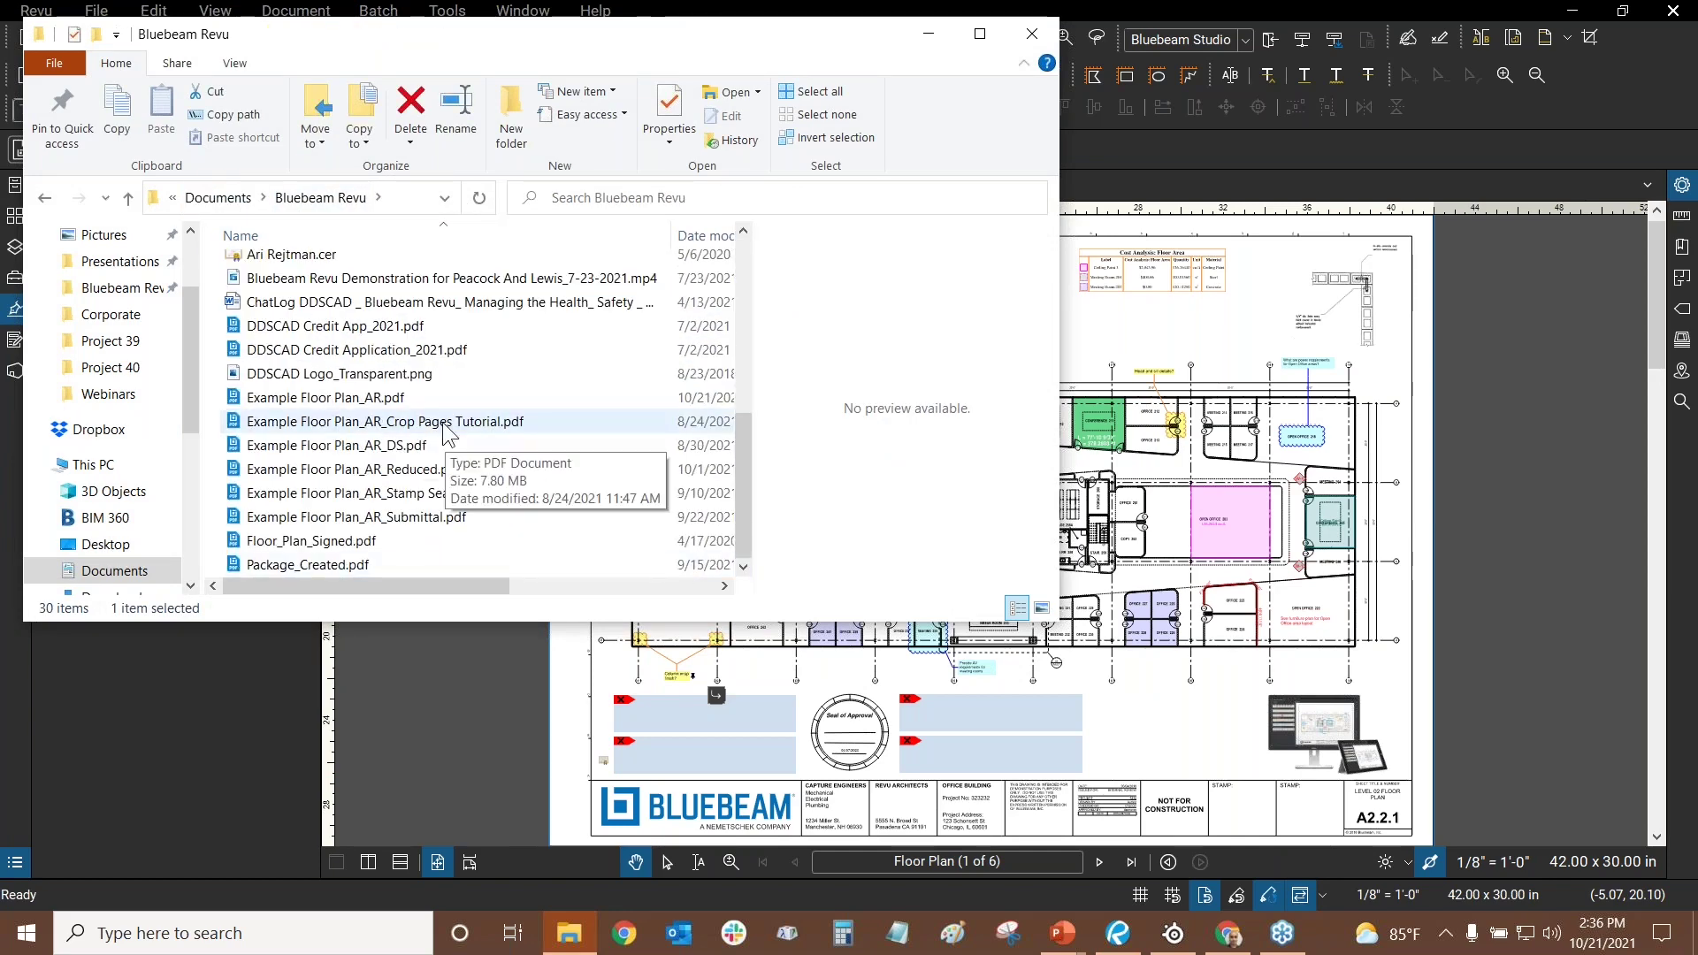
right_click(416, 397)
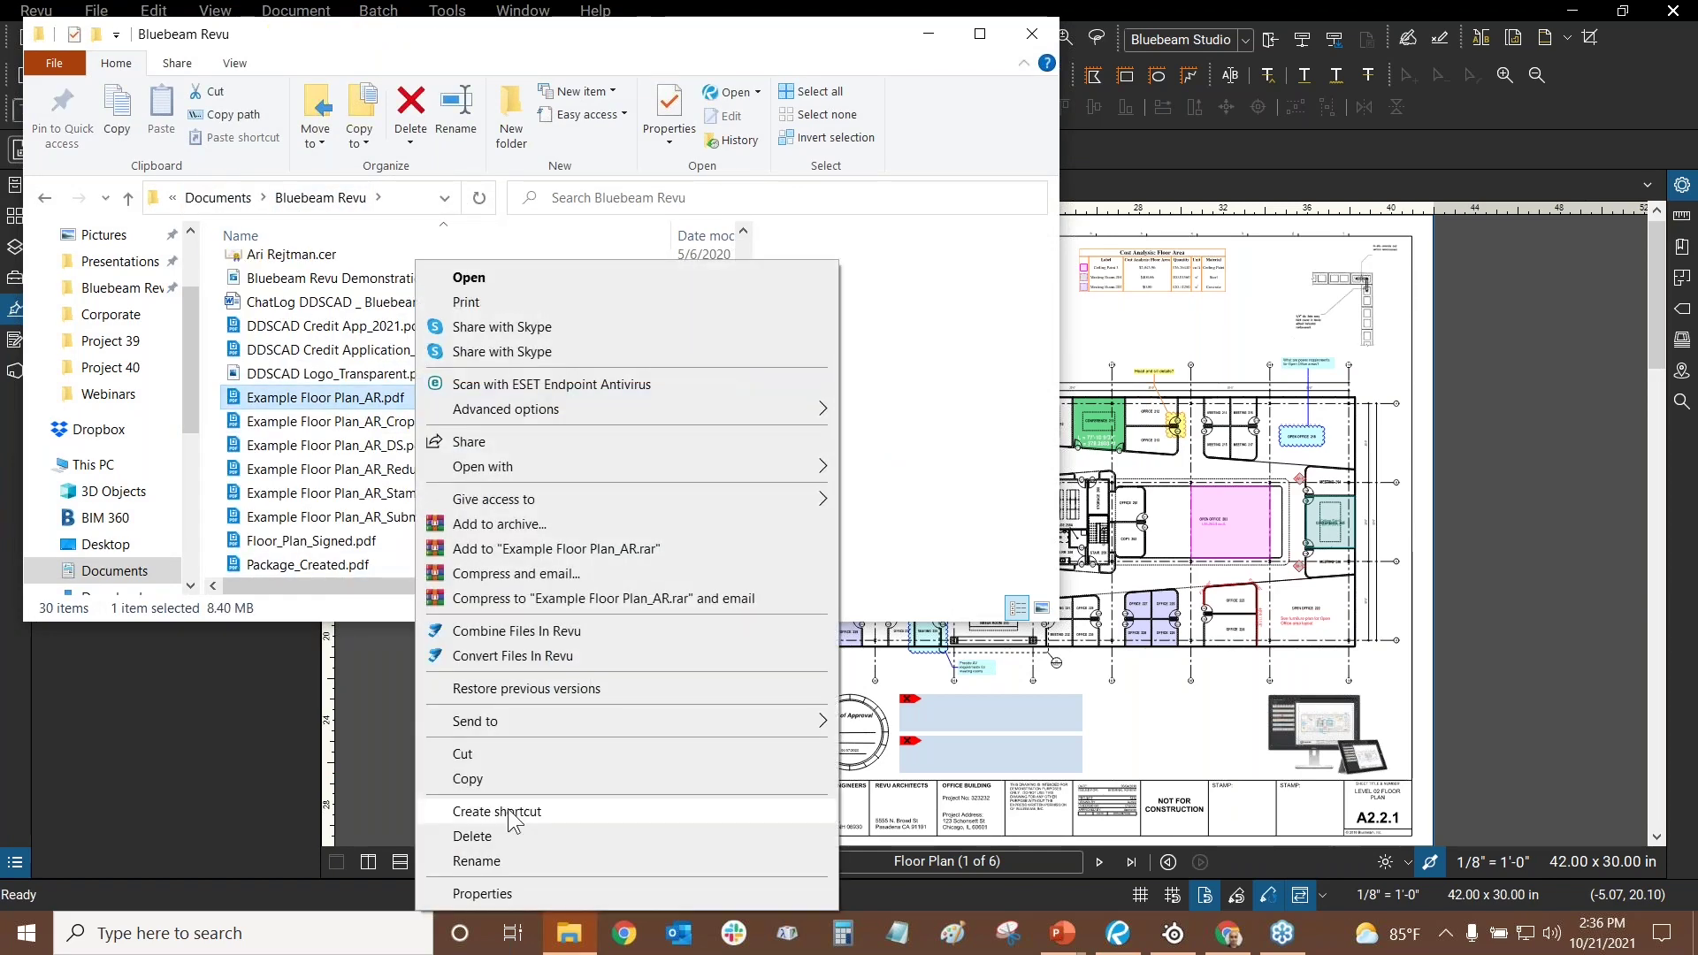
click(217, 378)
click(216, 409)
right_click(216, 407)
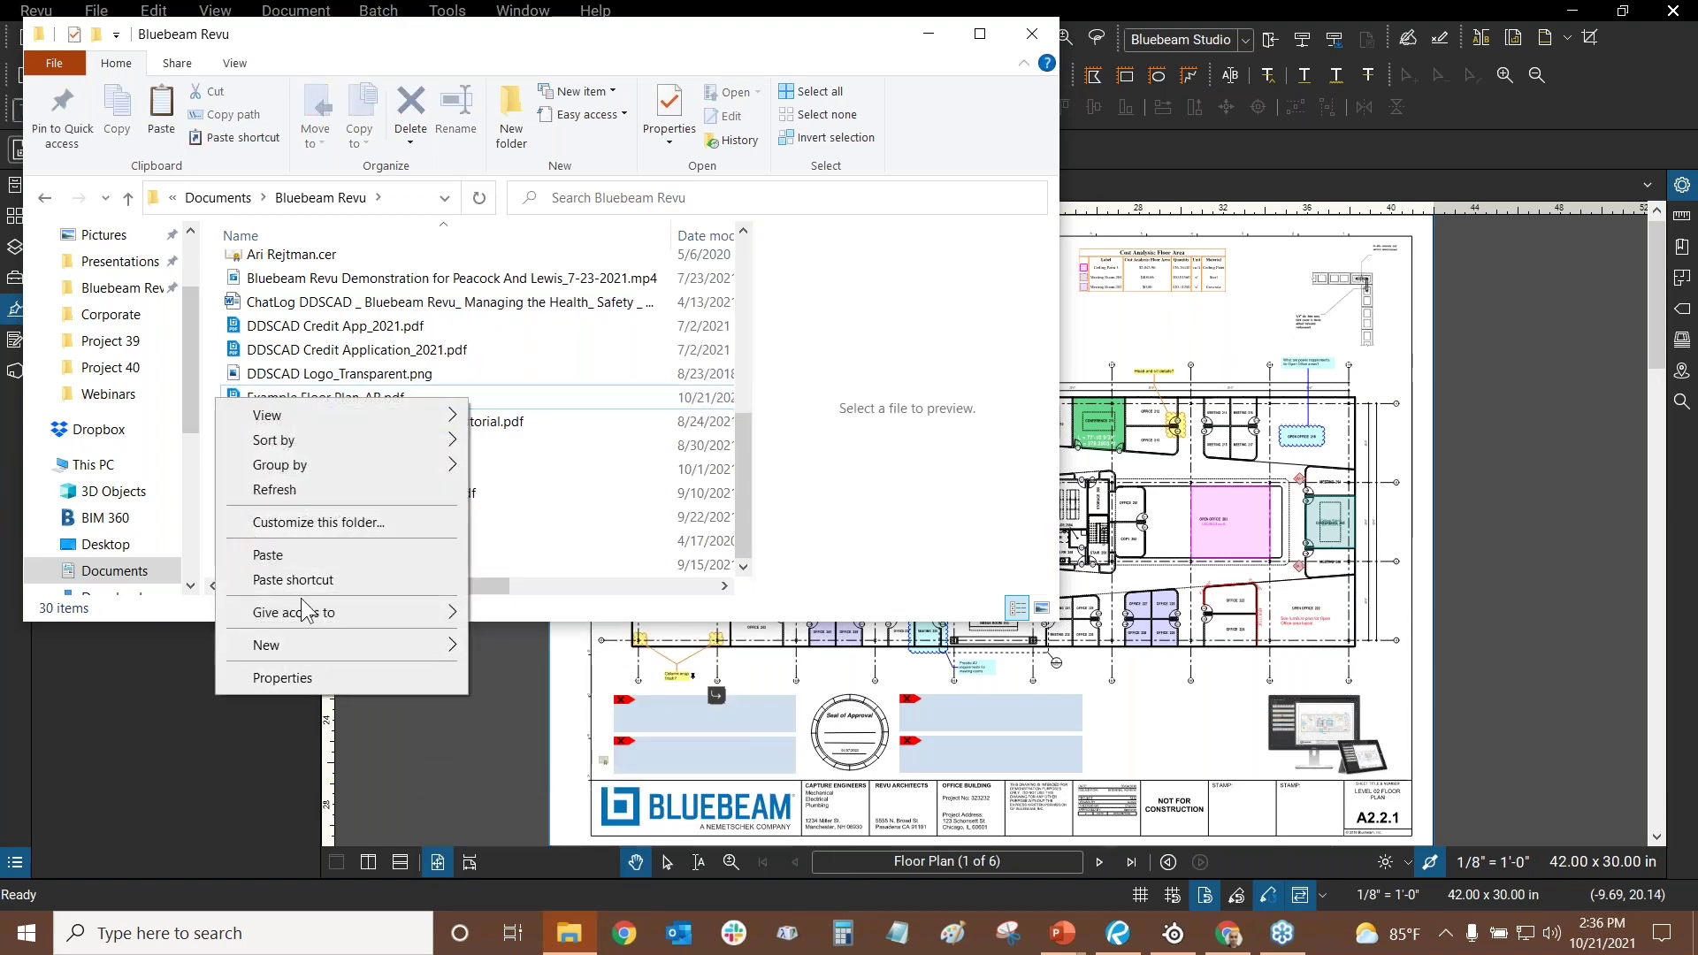
click(285, 556)
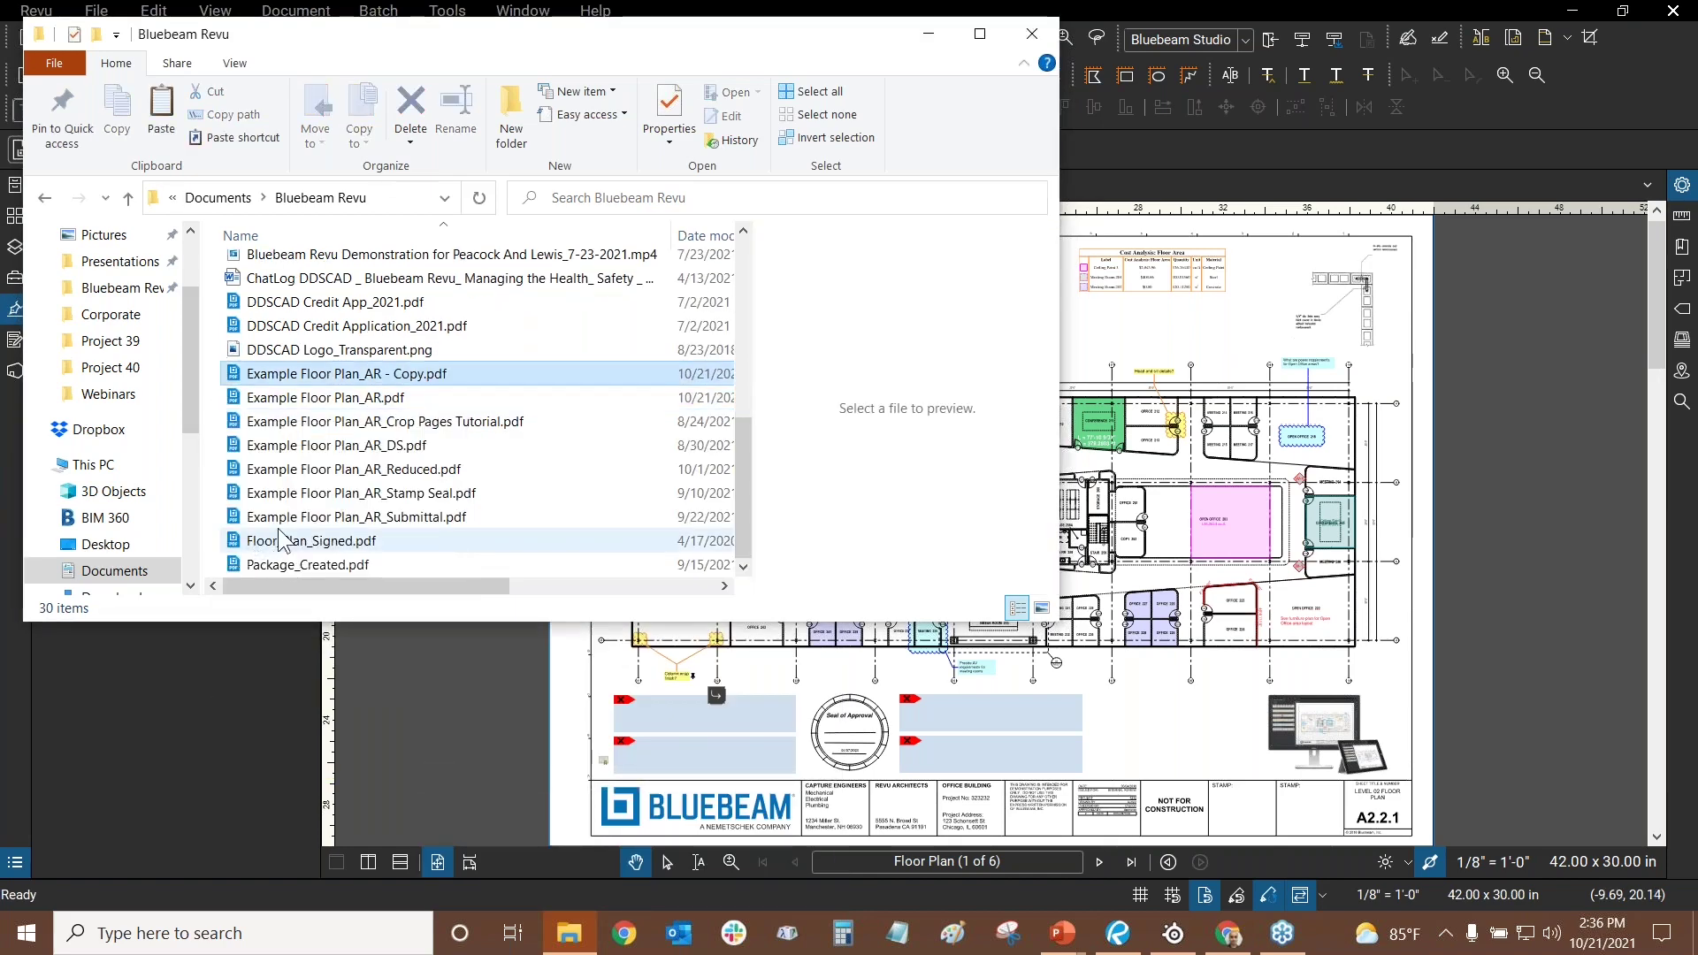
- Rename the copy to Example Floor Plan_AR_Original.pdf and close File Explorer
right_click(395, 373)
click(457, 862)
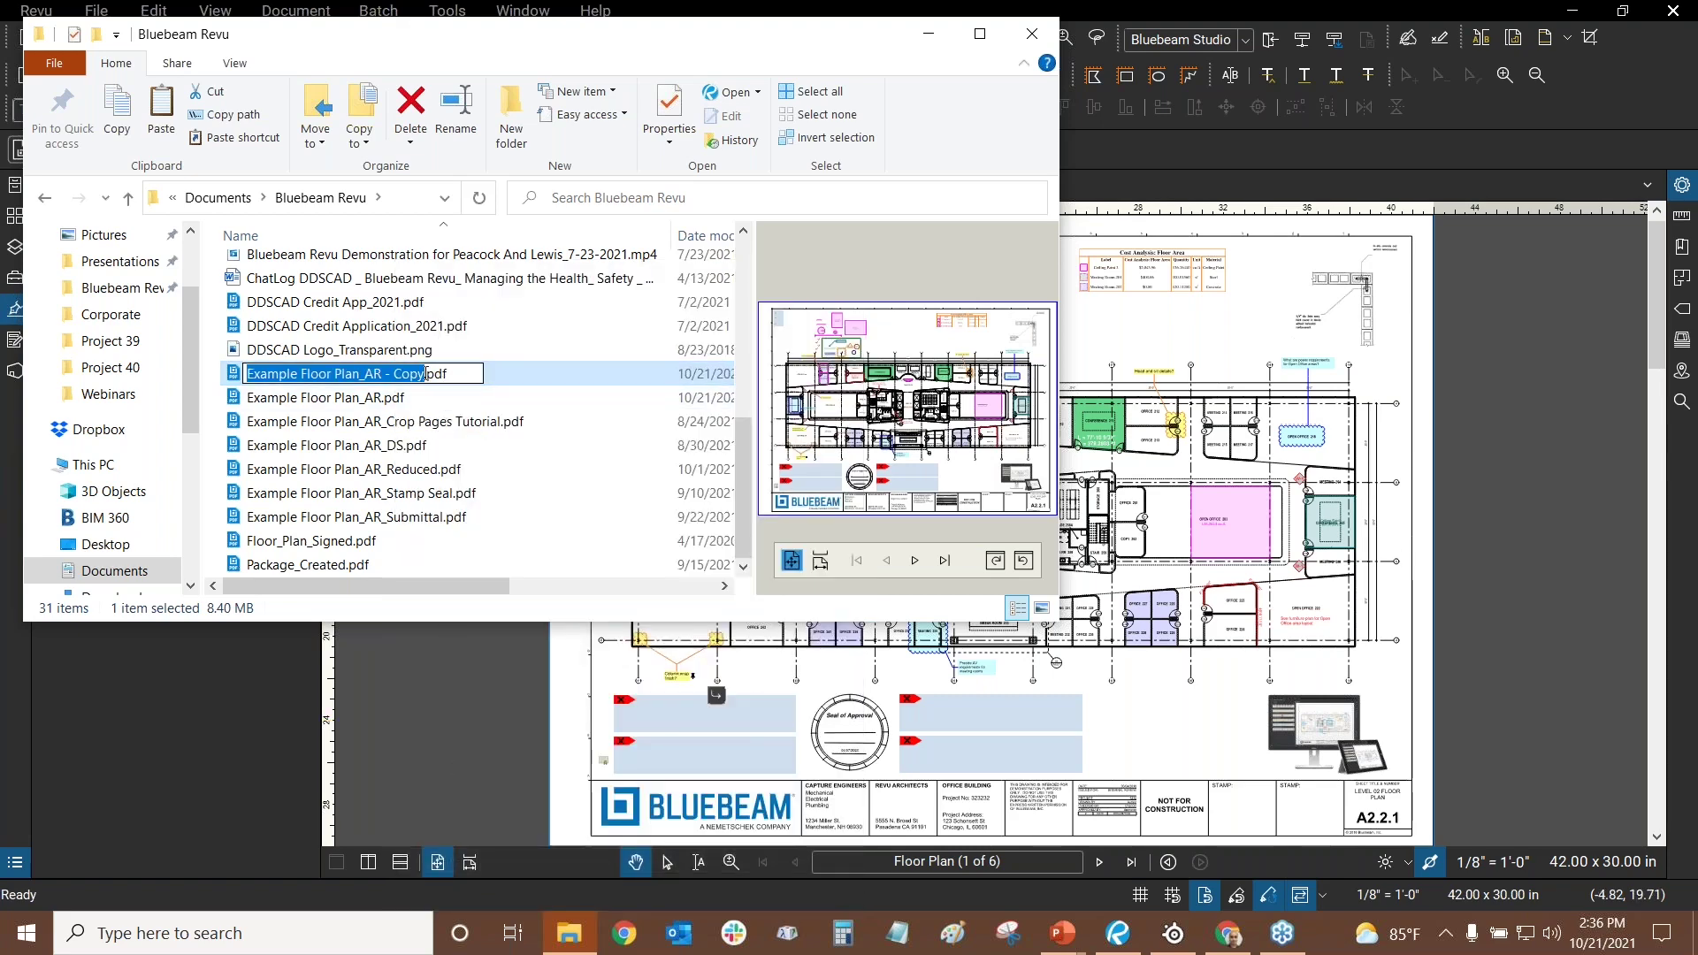
click(424, 374)
key(BackSpace)
key(BackSpace)
key(BackSpace)
key(BackSpace)
key(BackSpace)
key(BackSpace)
key(BackSpace)
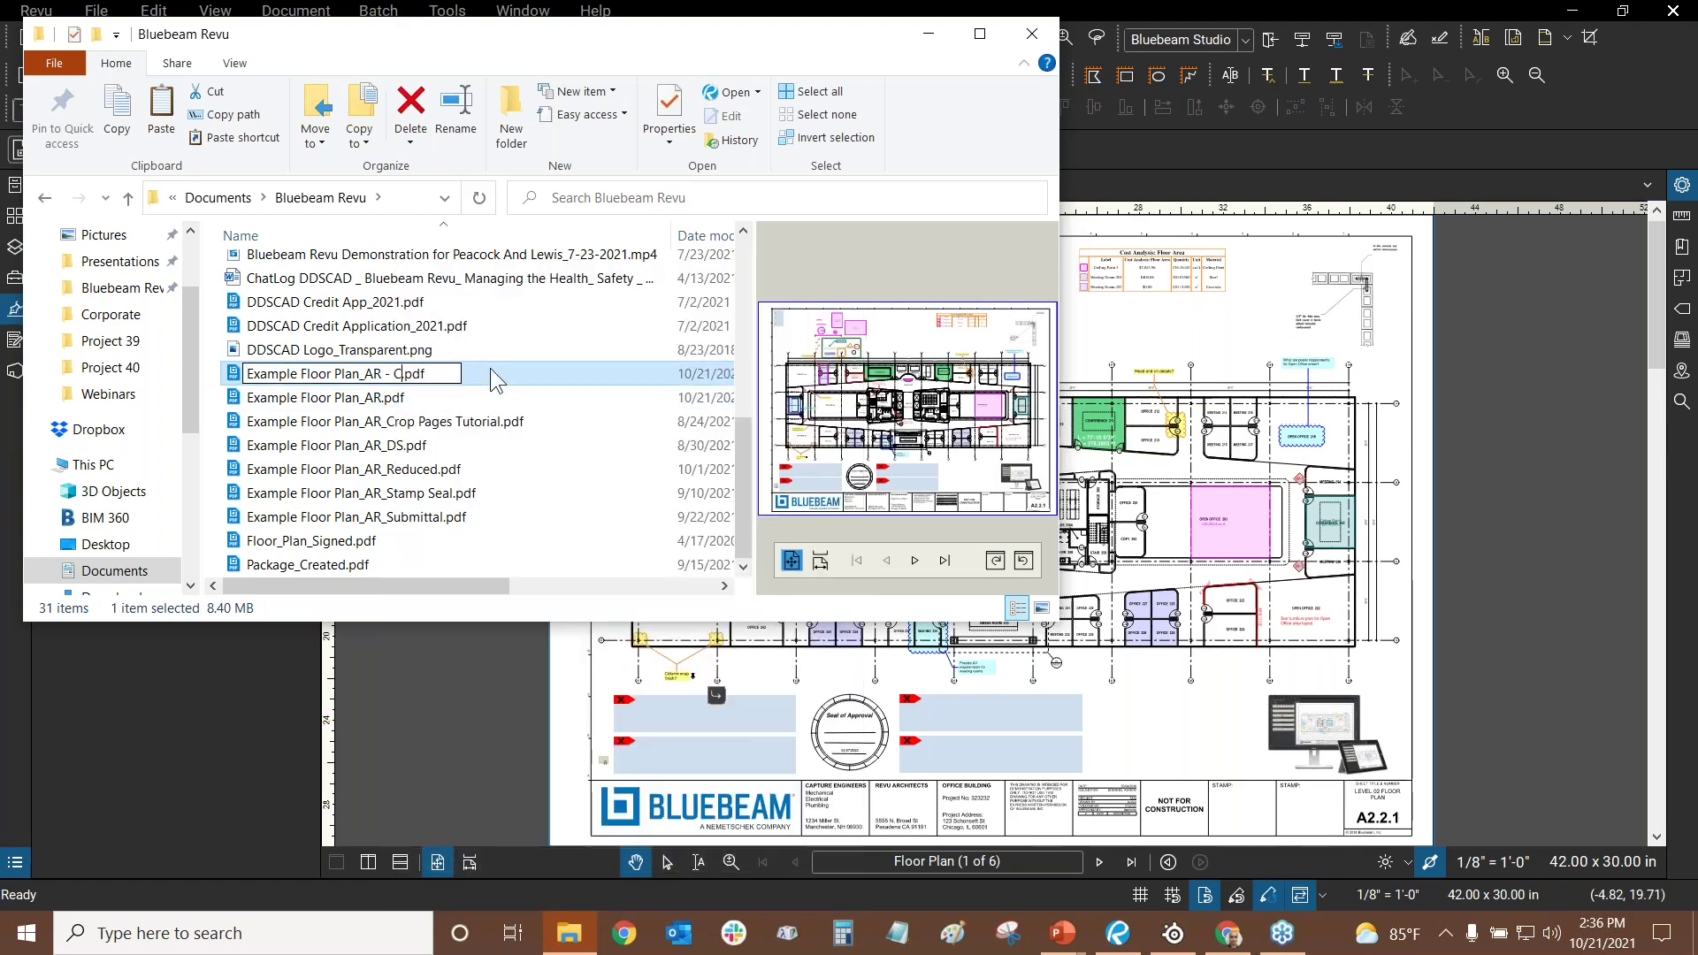
text(_Orgi)
key(BackSpace)
key(BackSpace)
text(iginal)
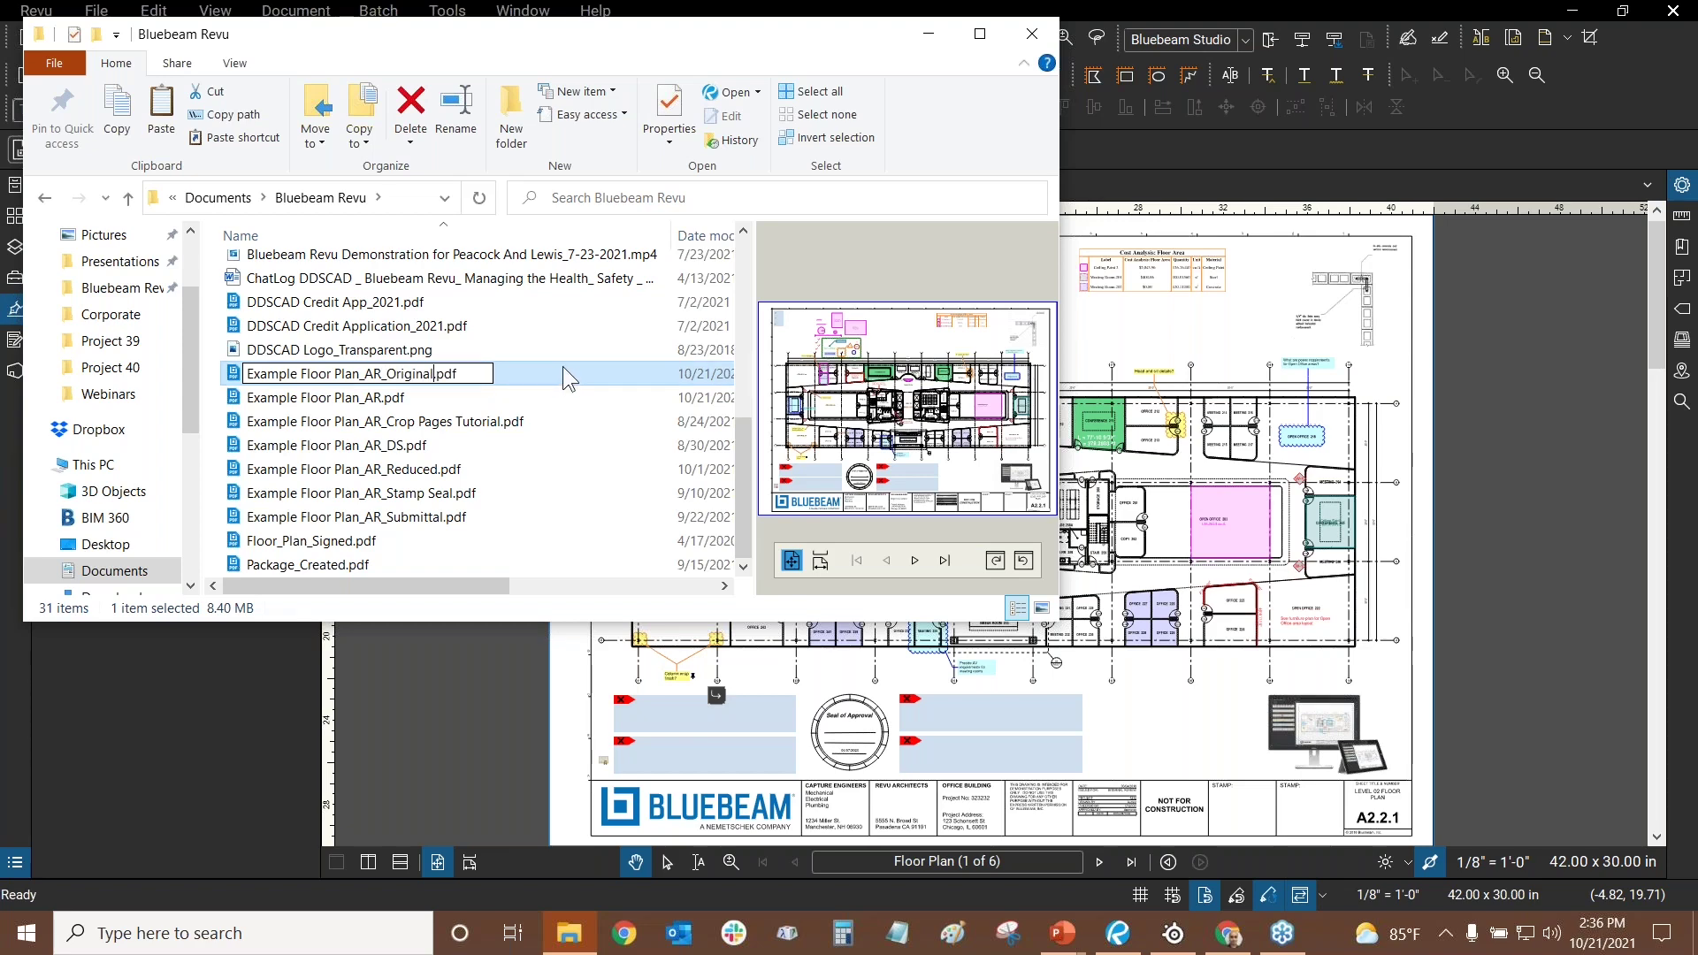
key(Return)
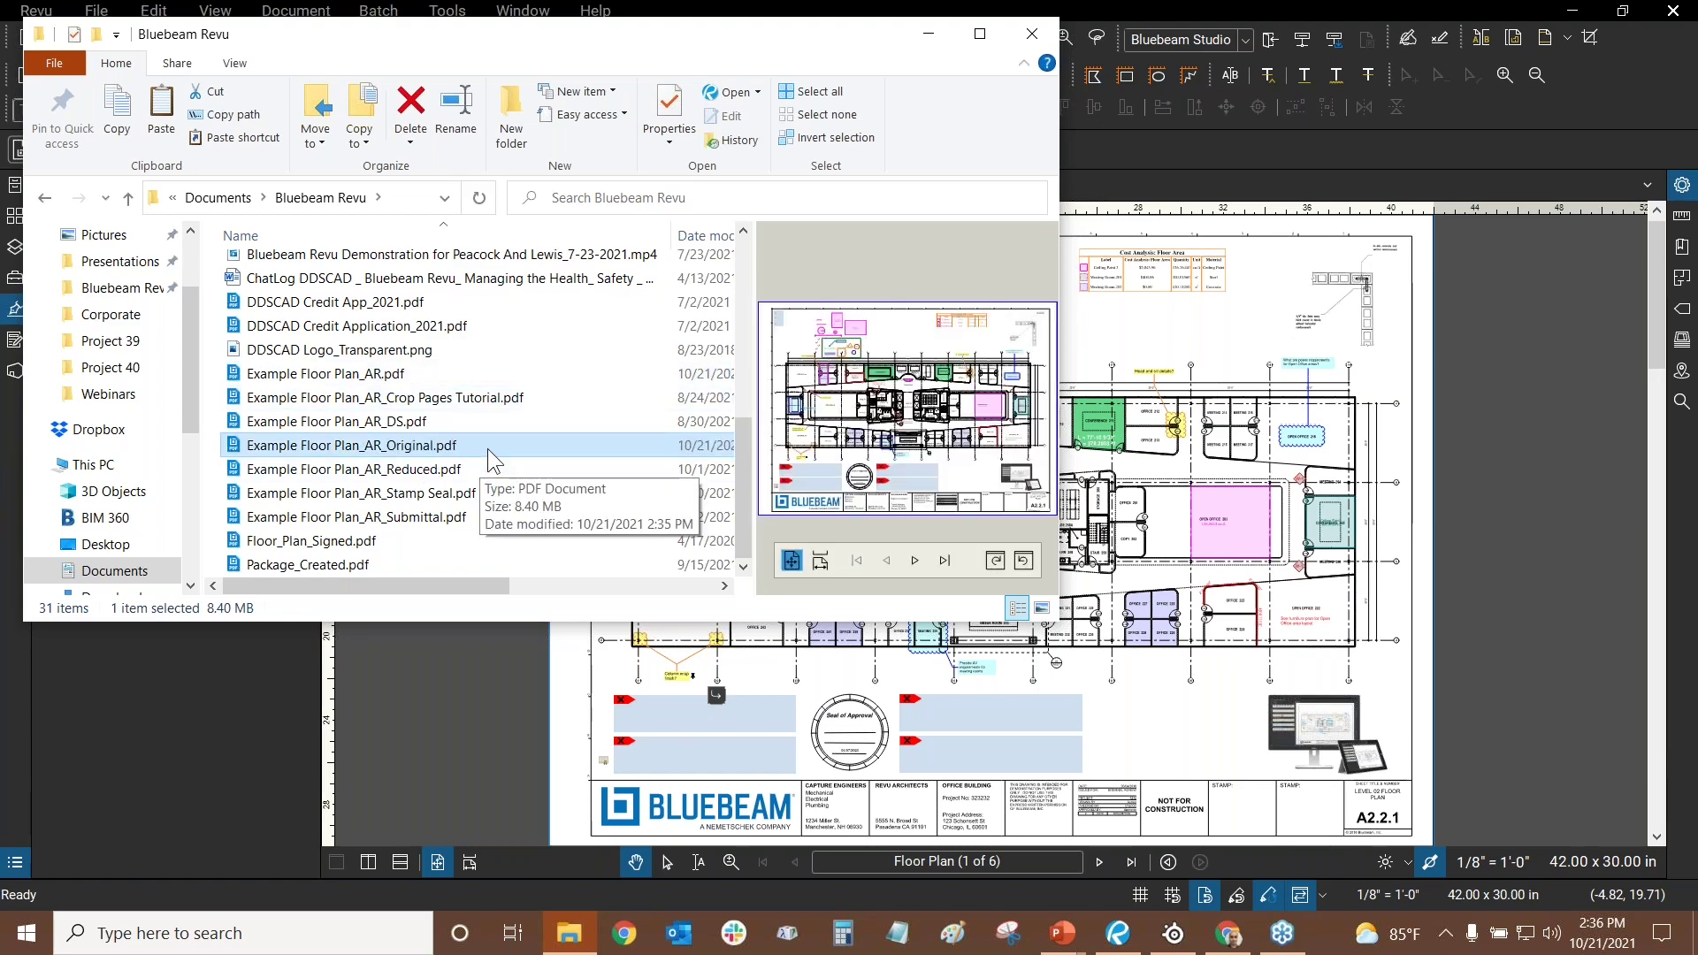
click(1031, 27)
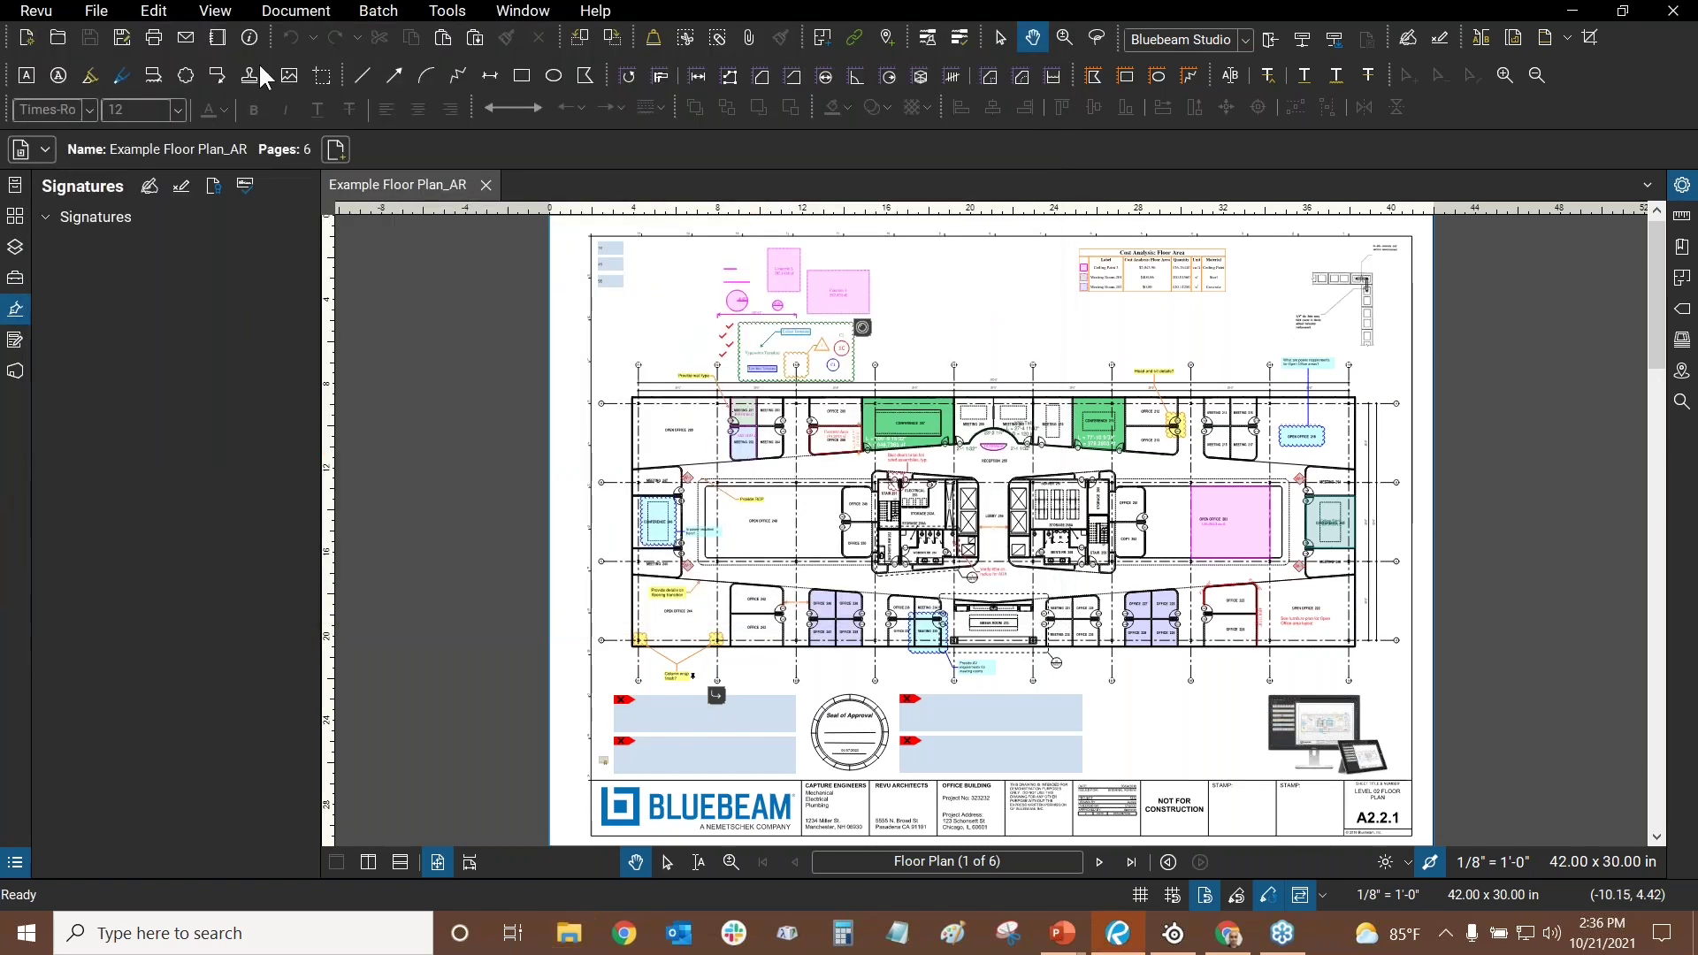
- Start Batch Sign & Seal, review the Add file options, and proceed to signature and seal settings
click(376, 12)
click(448, 152)
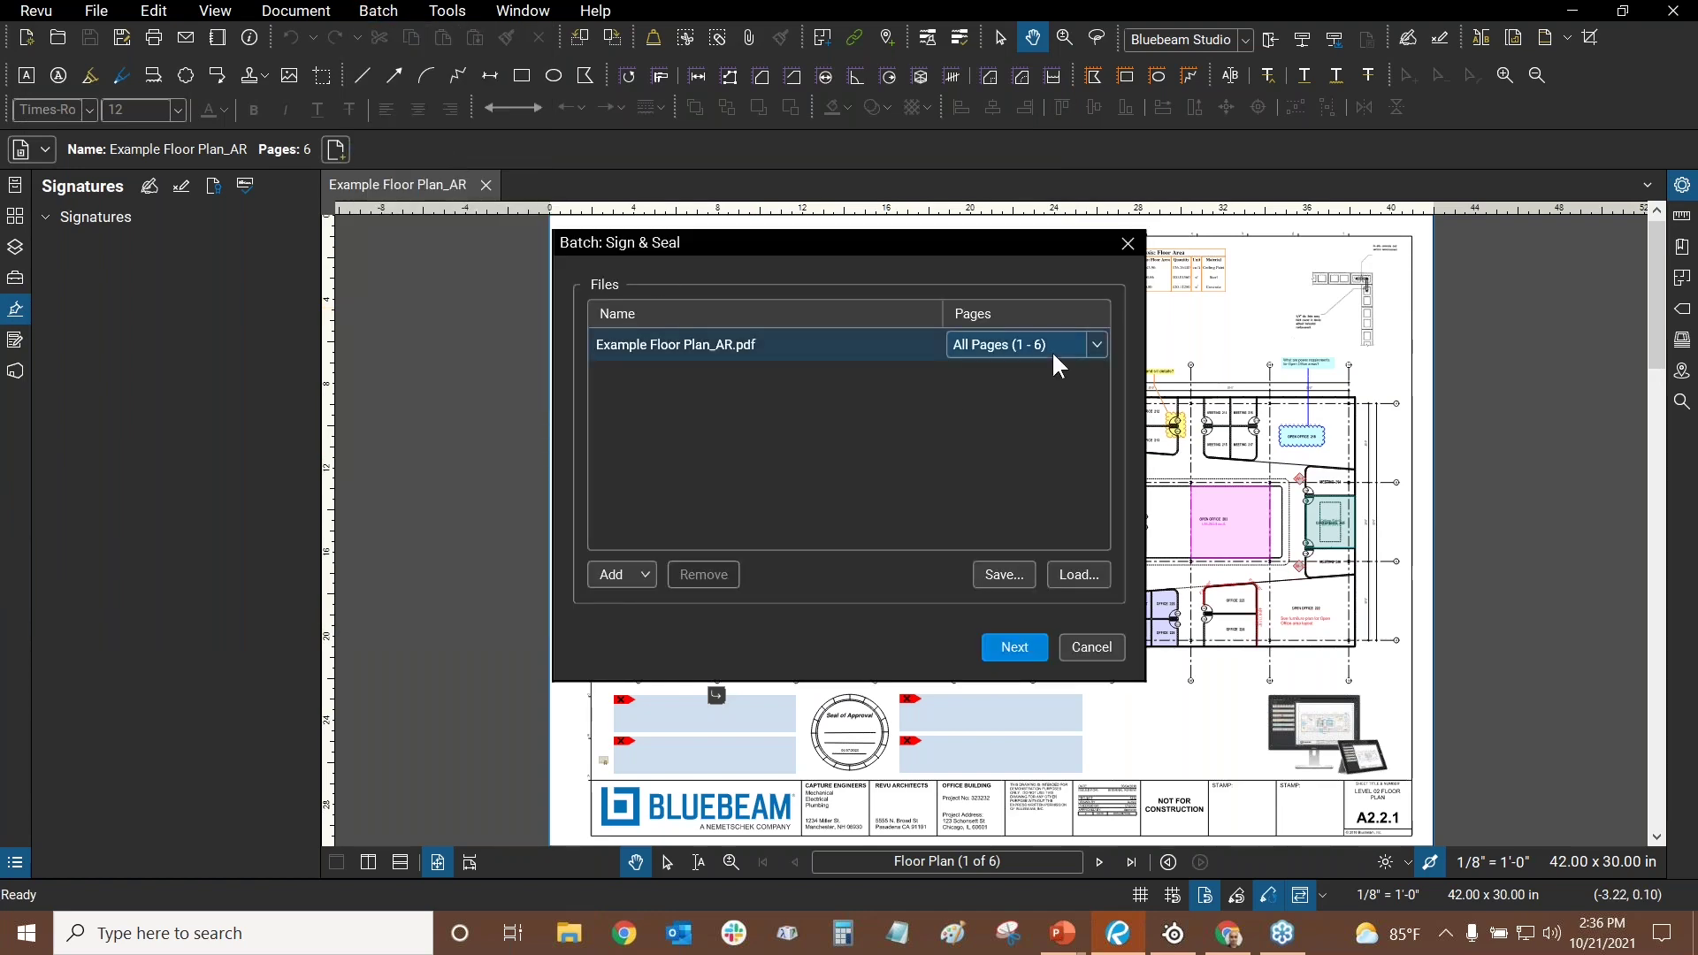
click(631, 577)
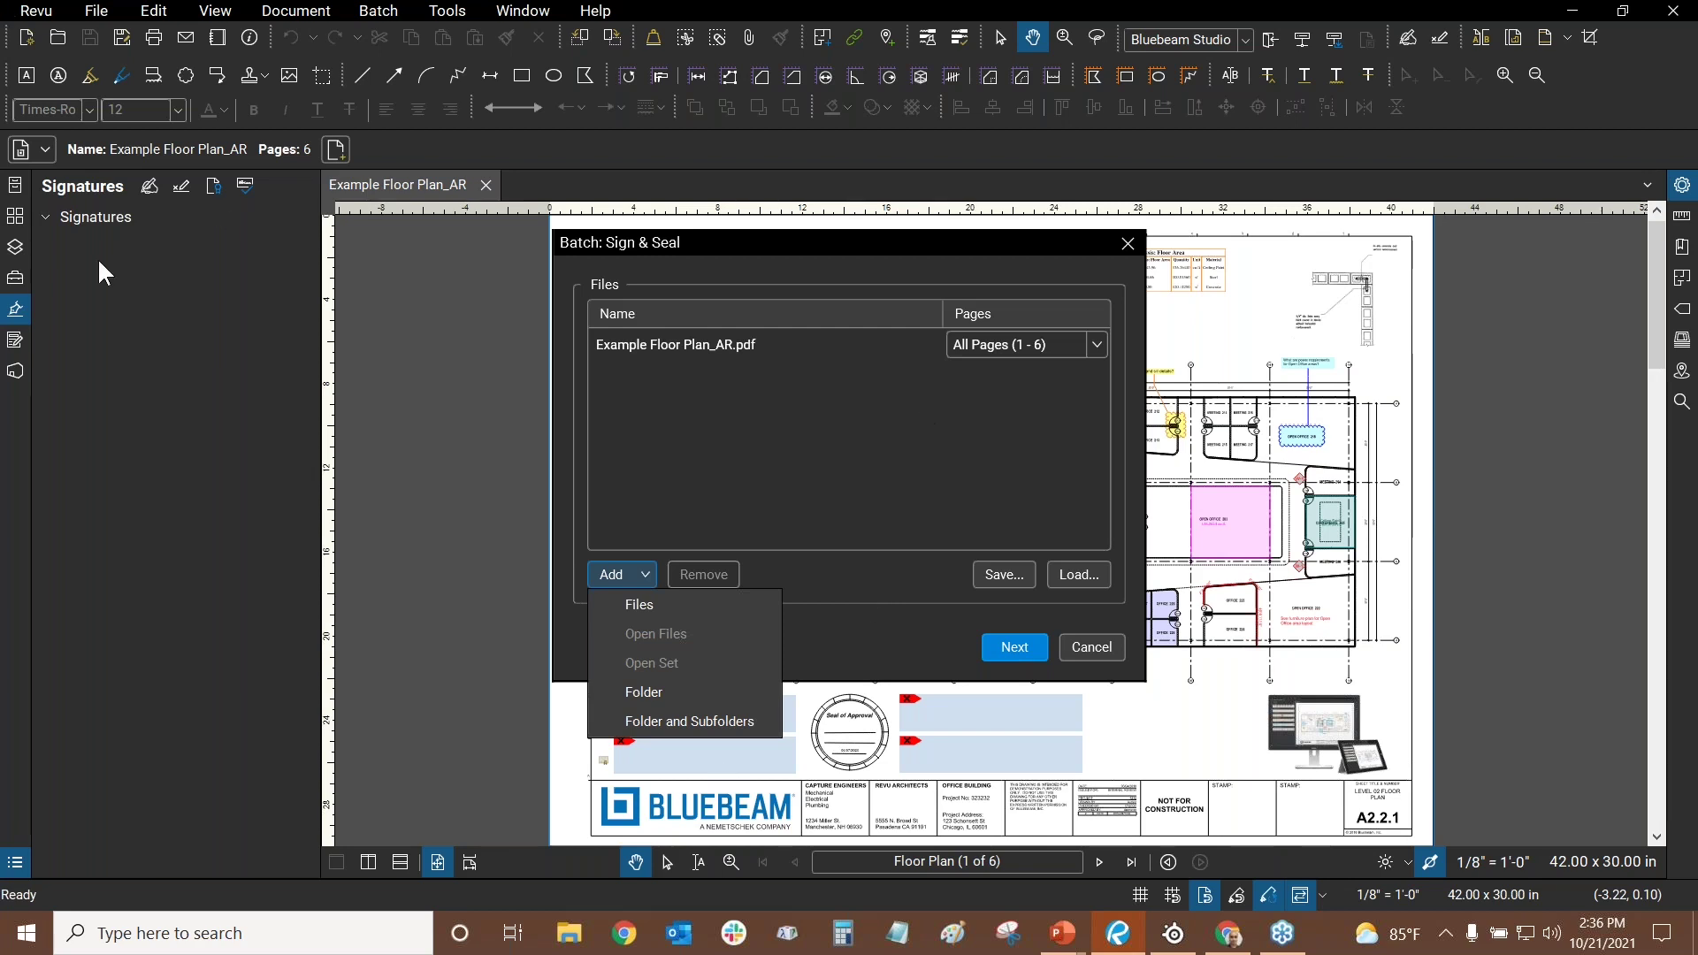
click(872, 624)
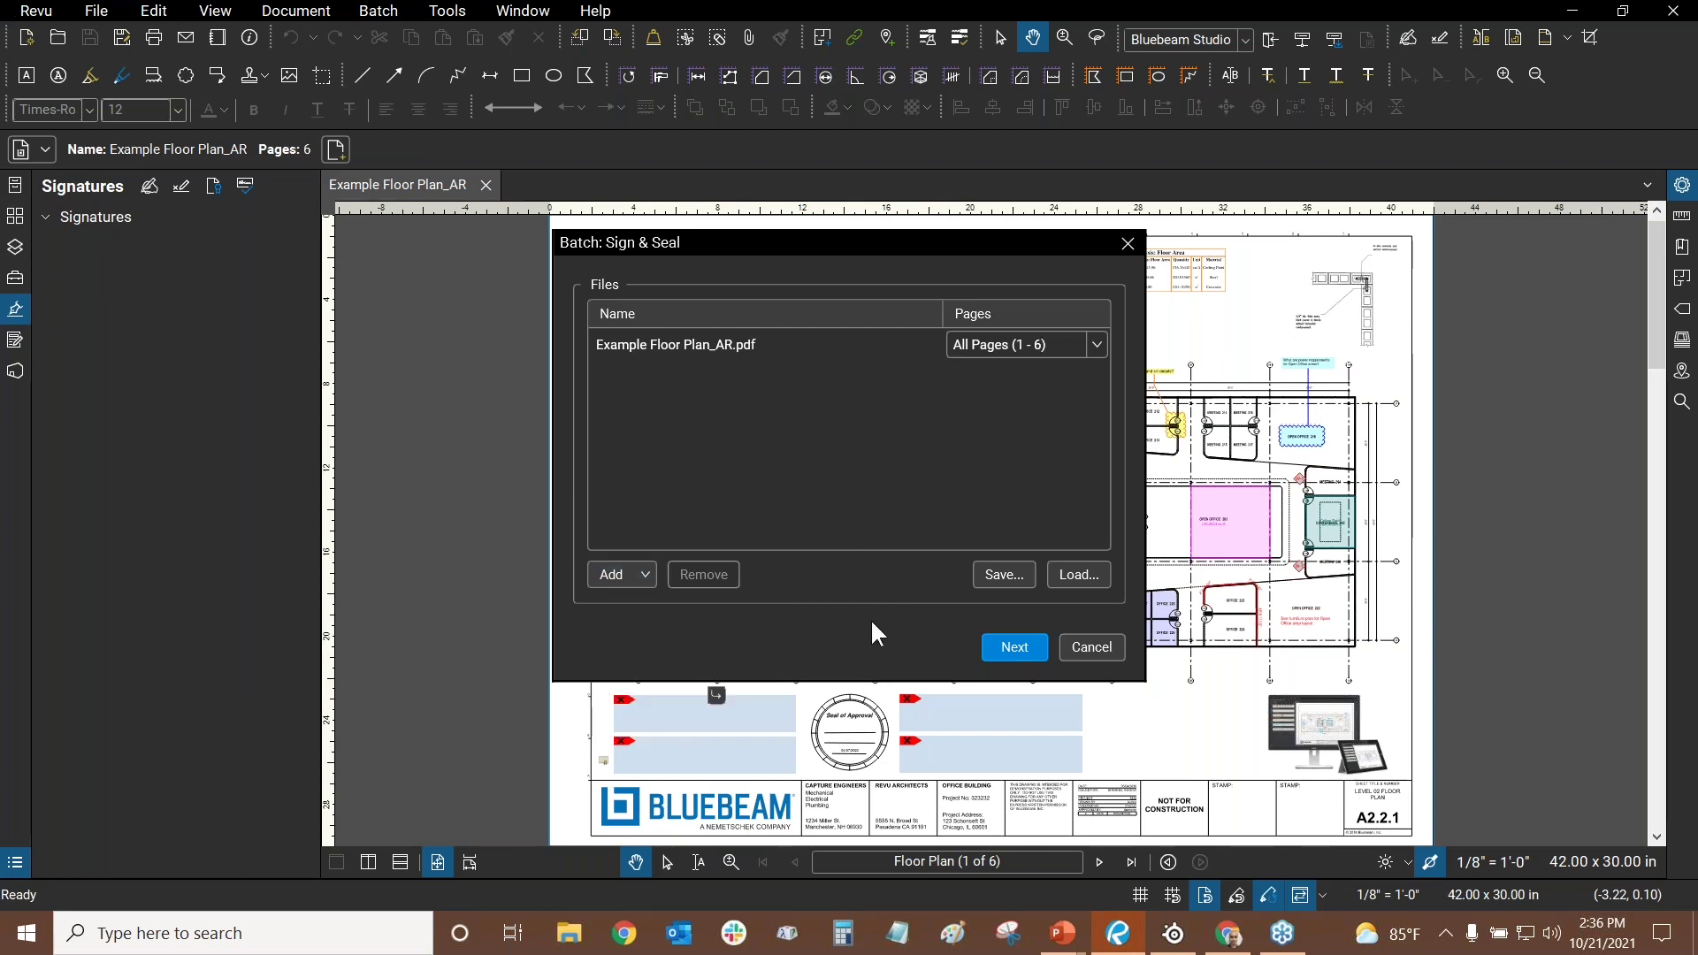
click(633, 576)
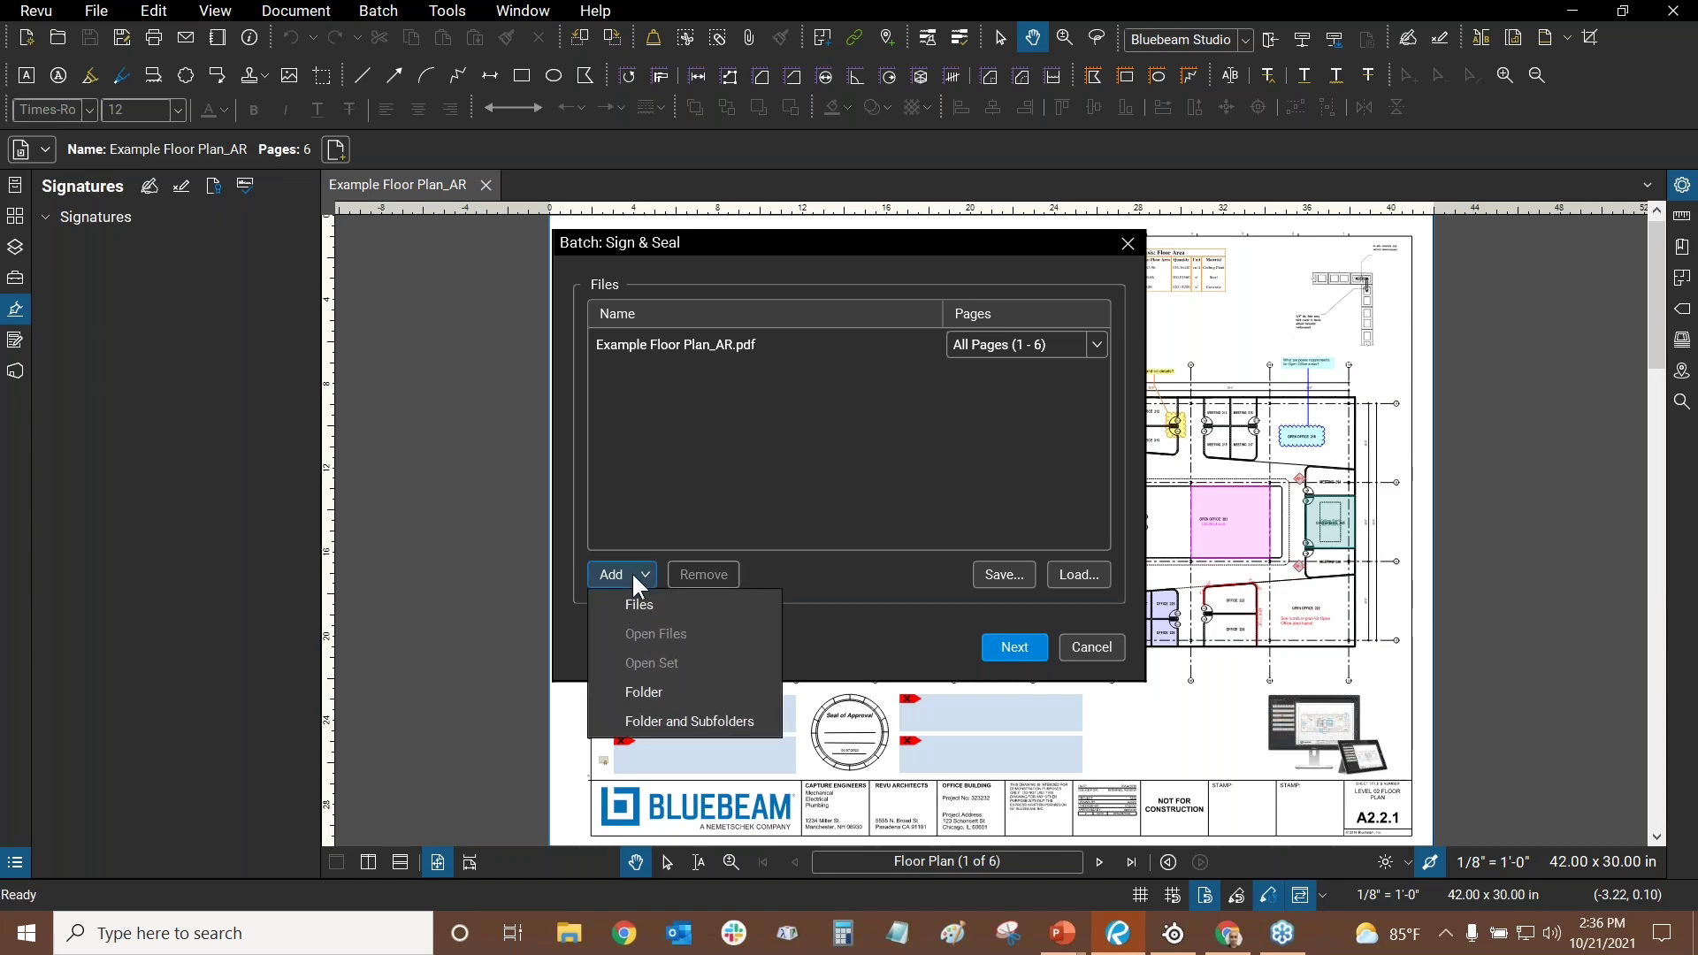
click(950, 601)
click(1013, 648)
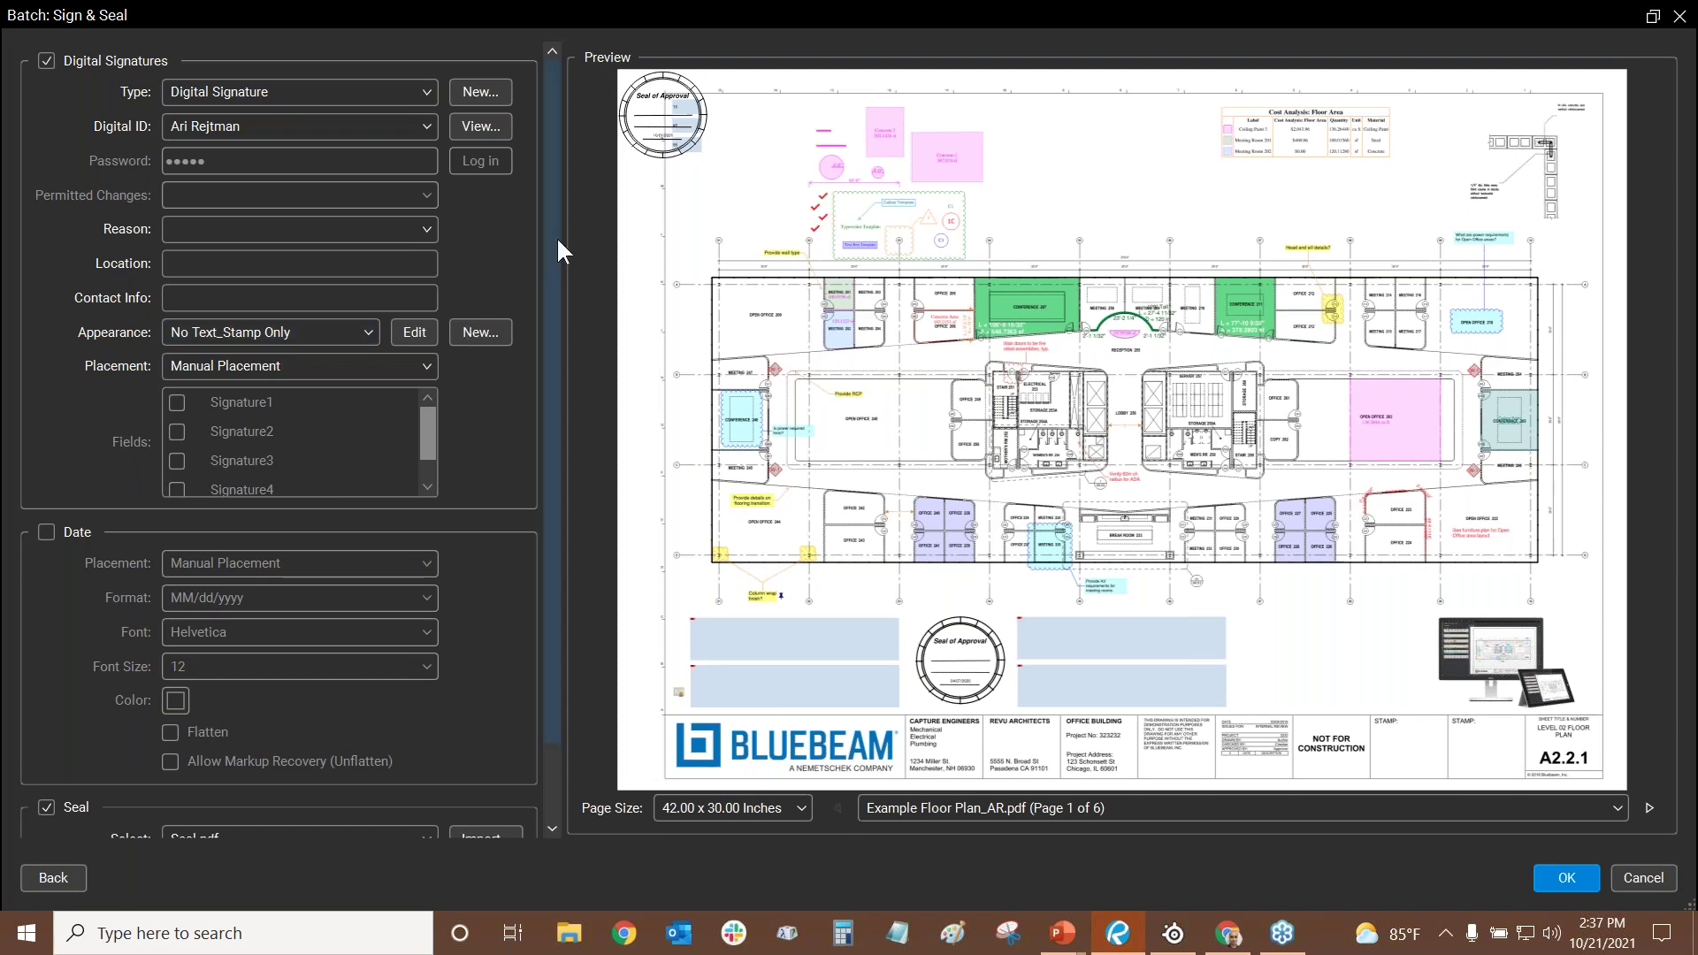
- Scroll to the Seal section and show the stamp PDF list with Seal.pdf selected
drag(555, 236, 541, 358)
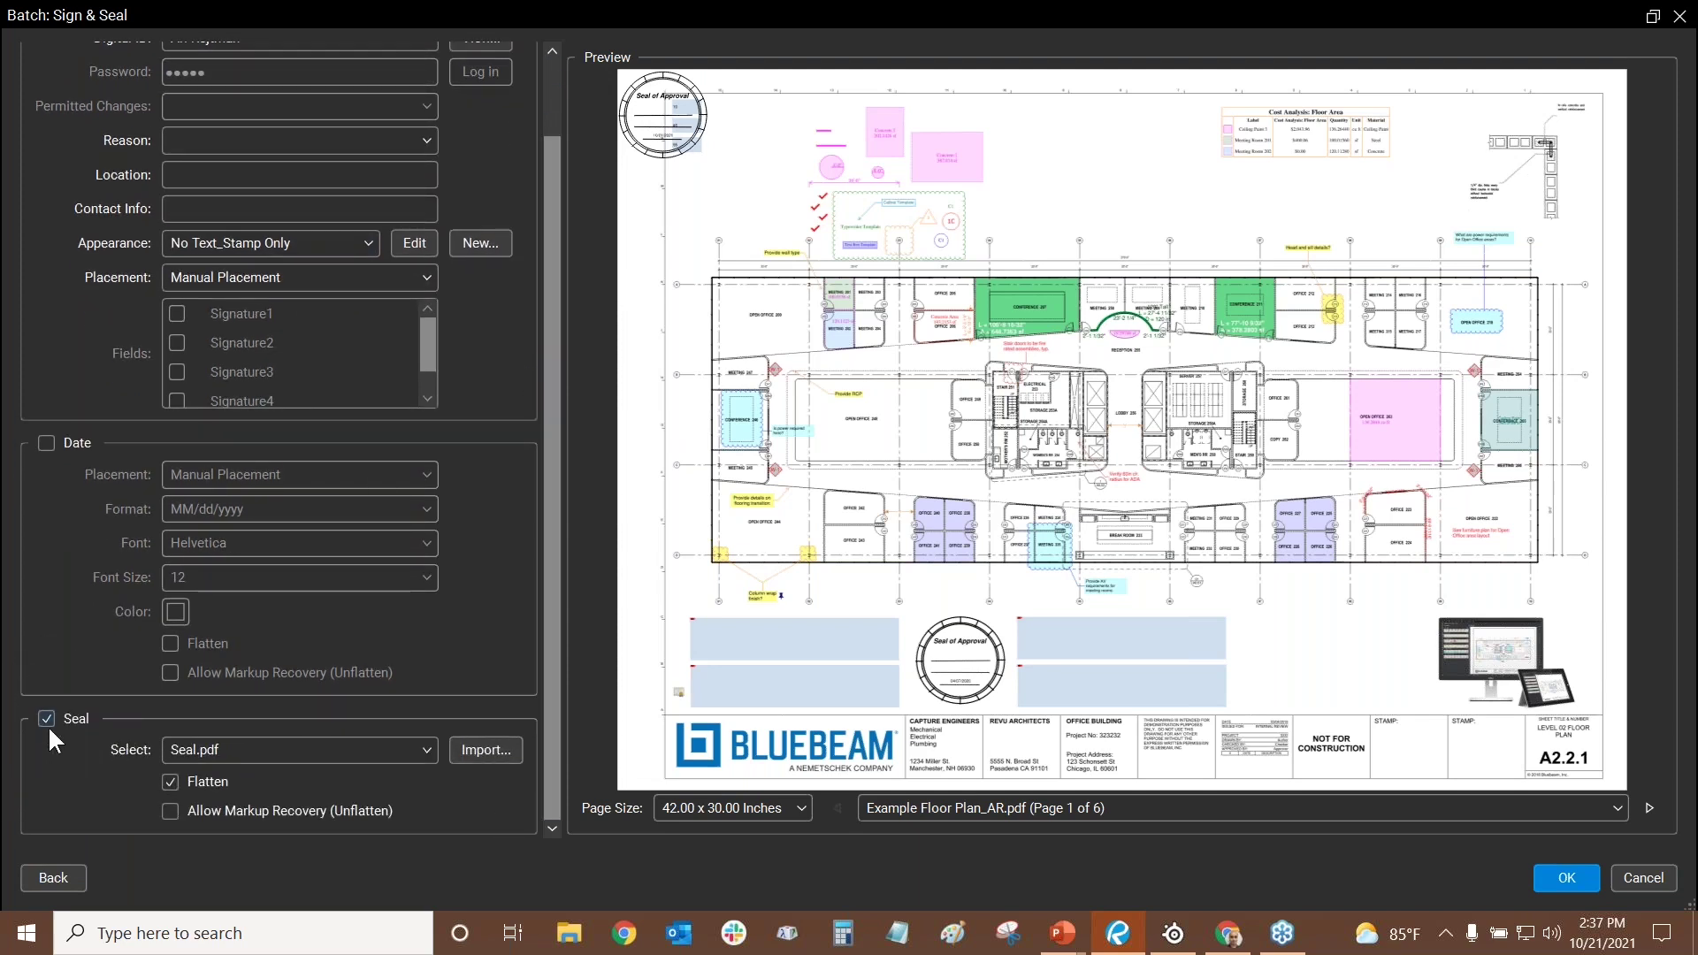
click(427, 750)
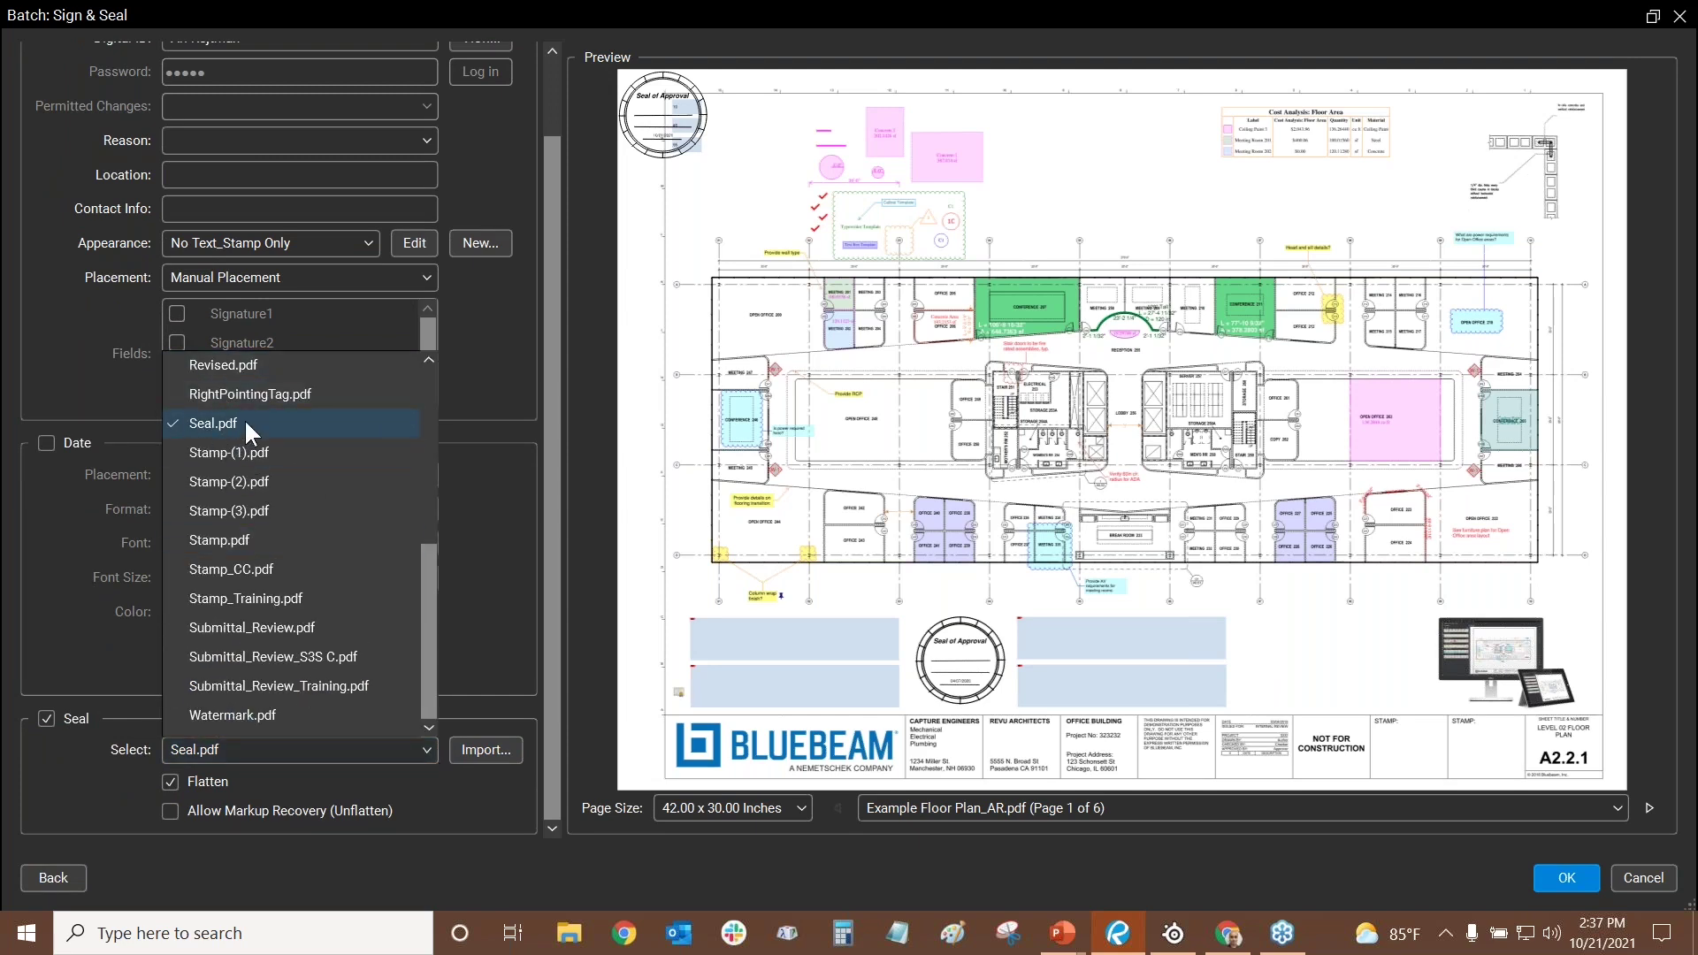
click(51, 655)
click(204, 746)
- Cancel Batch Sign & Seal and open the Seal.pdf stamp for editing
click(50, 554)
click(1643, 877)
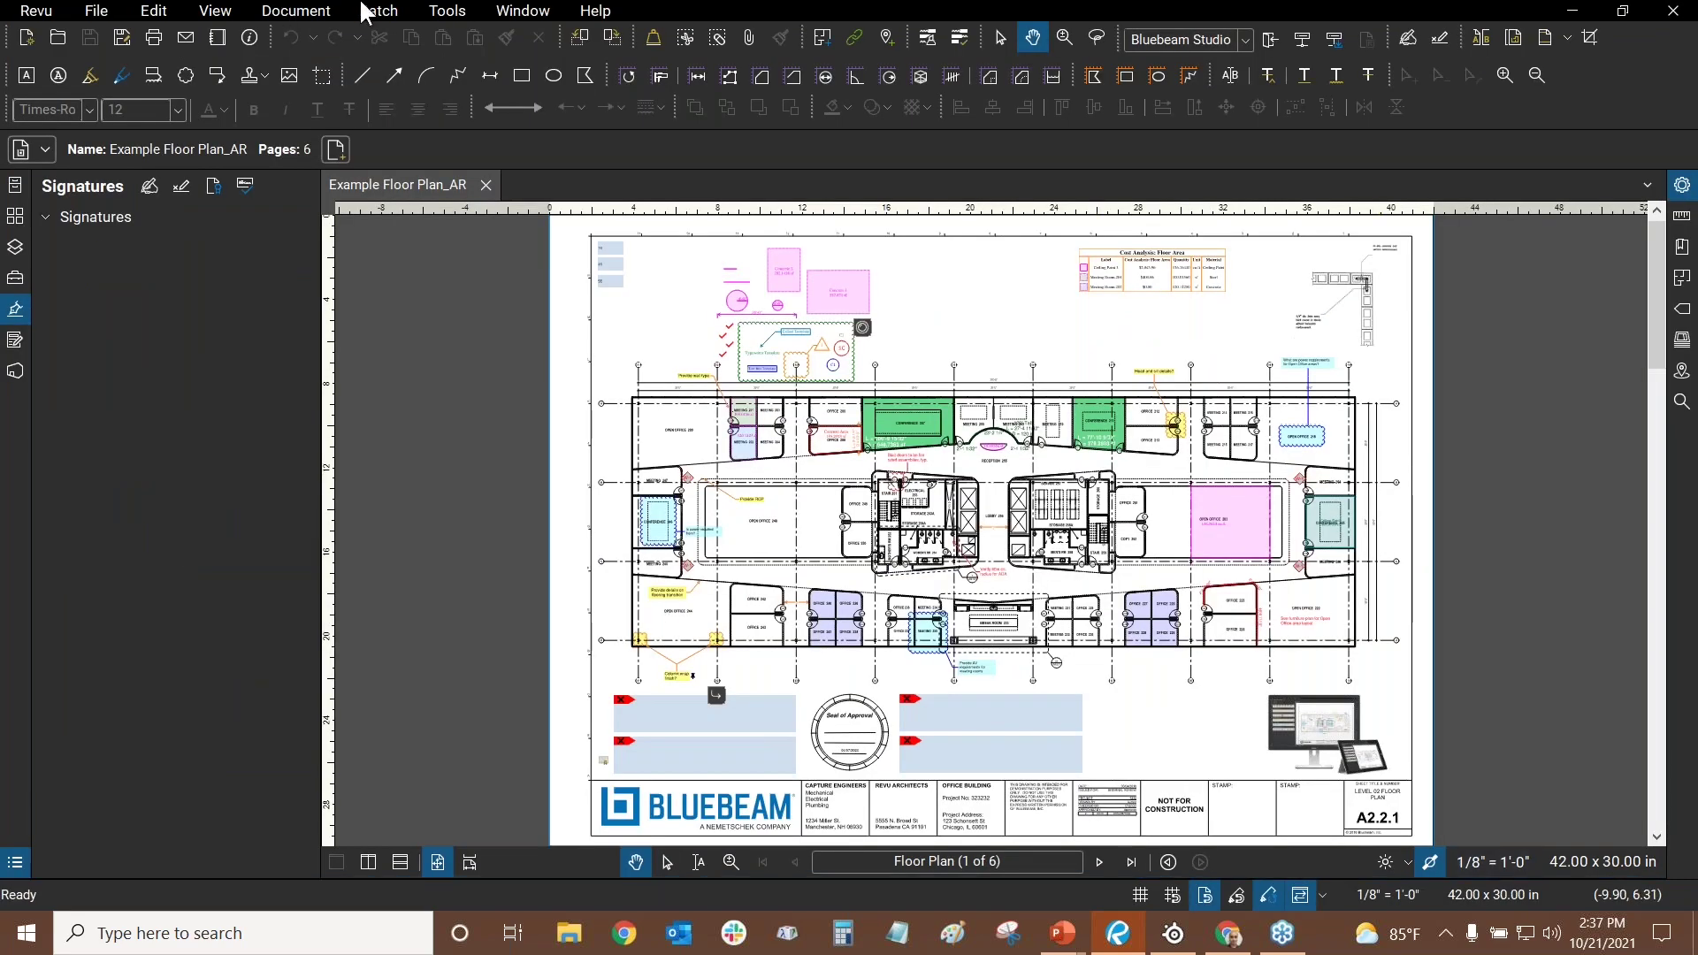
click(448, 10)
mouse_move(475, 60)
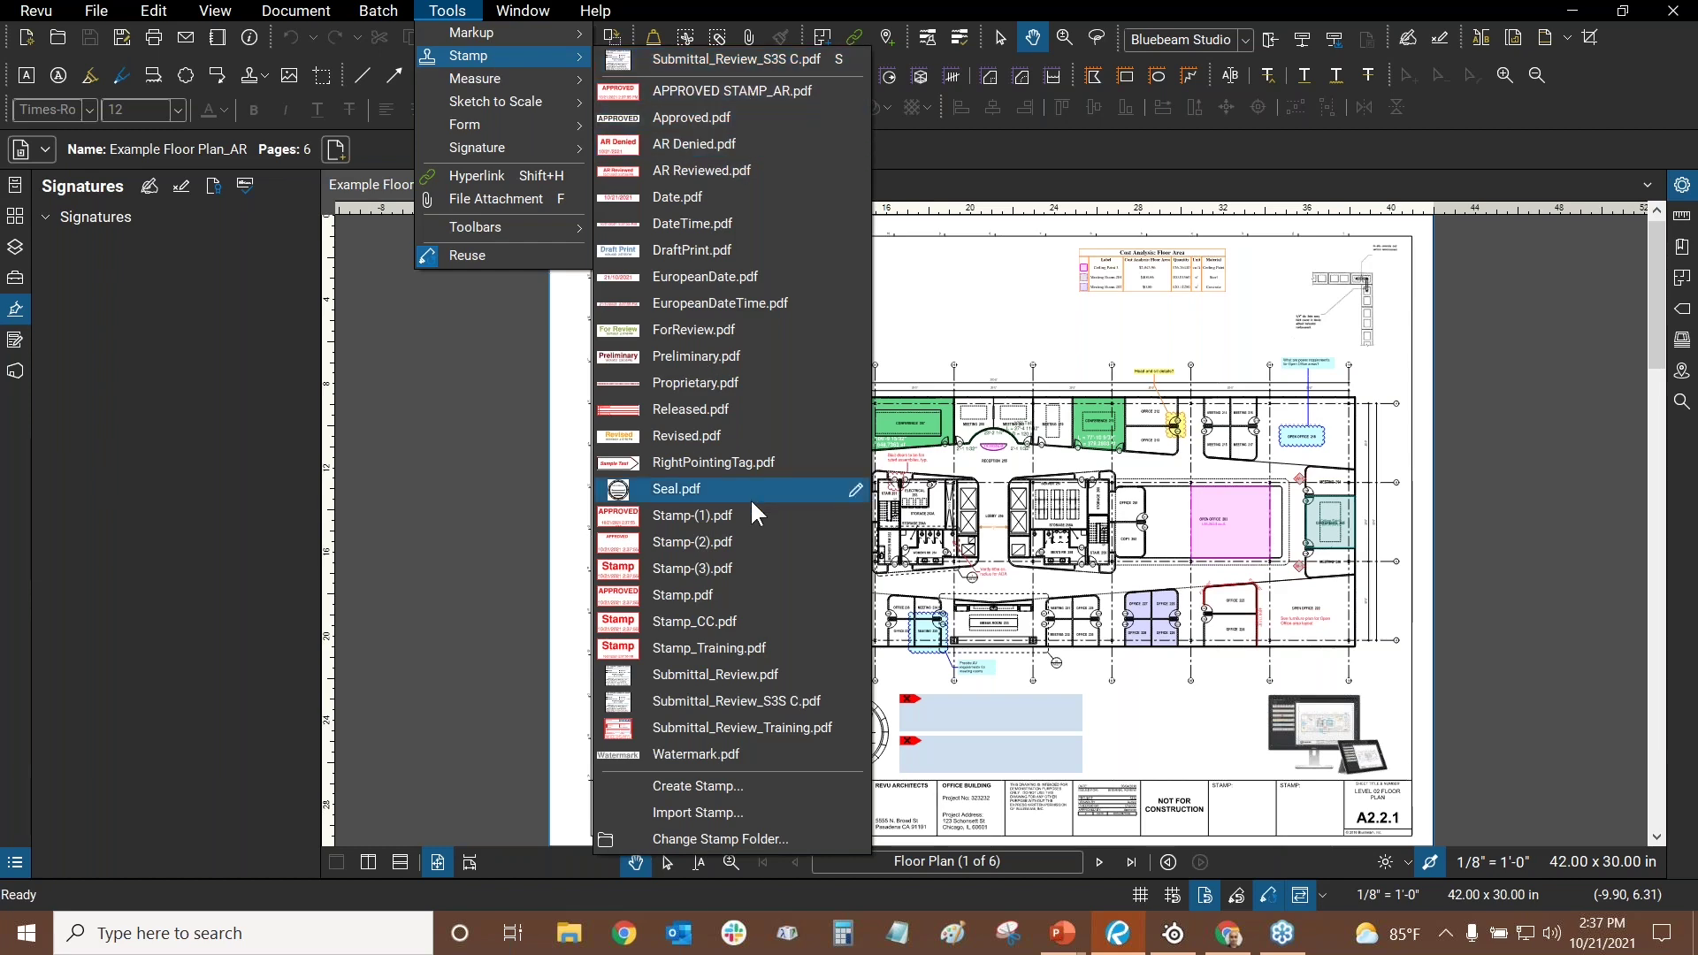
click(857, 488)
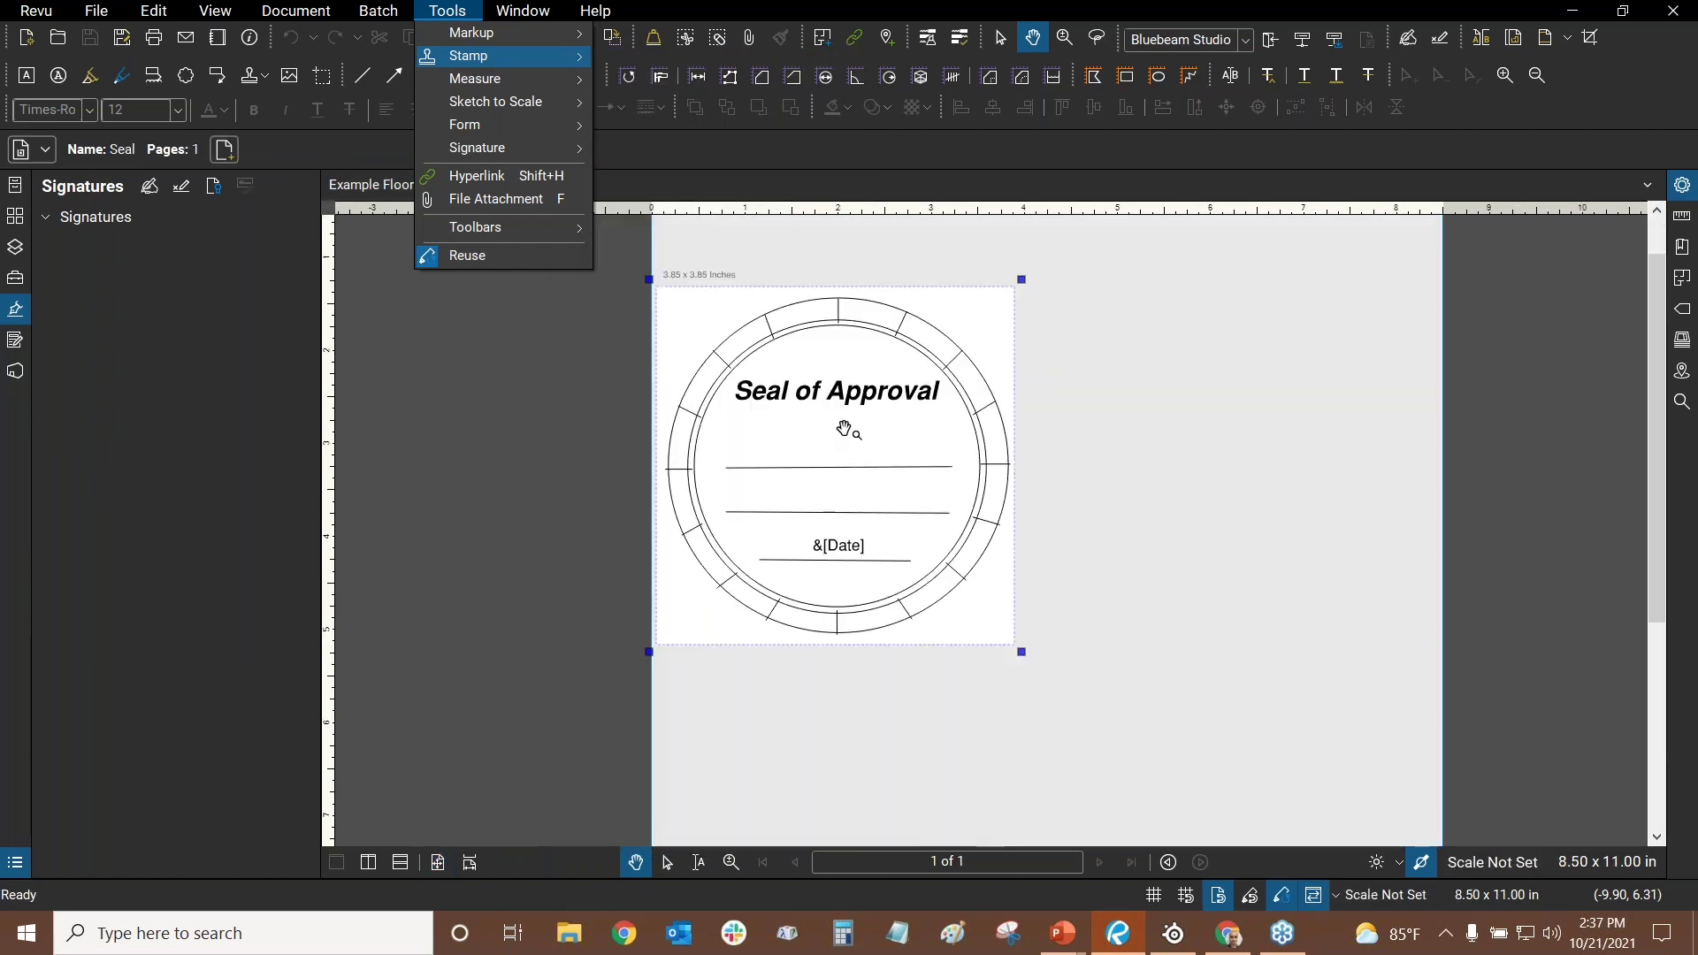
scroll(840, 567, up, 3)
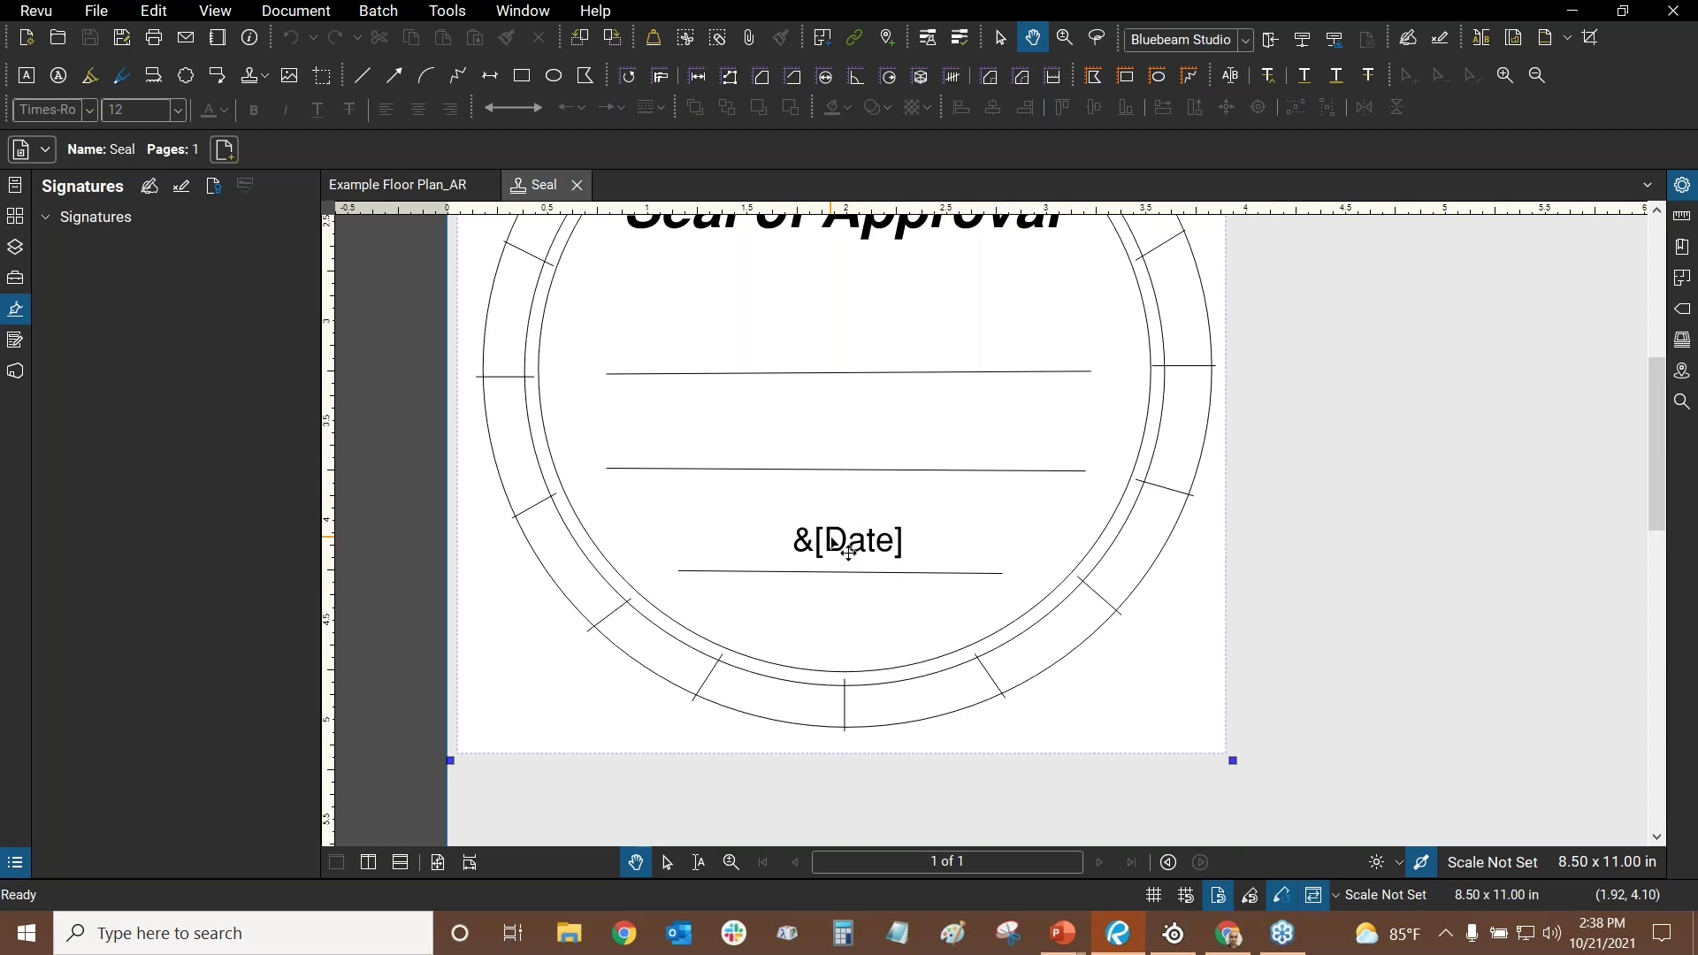
- Change the seal's &[Date] text to &[Time] &[Date] using Dynamic fields
double_click(853, 541)
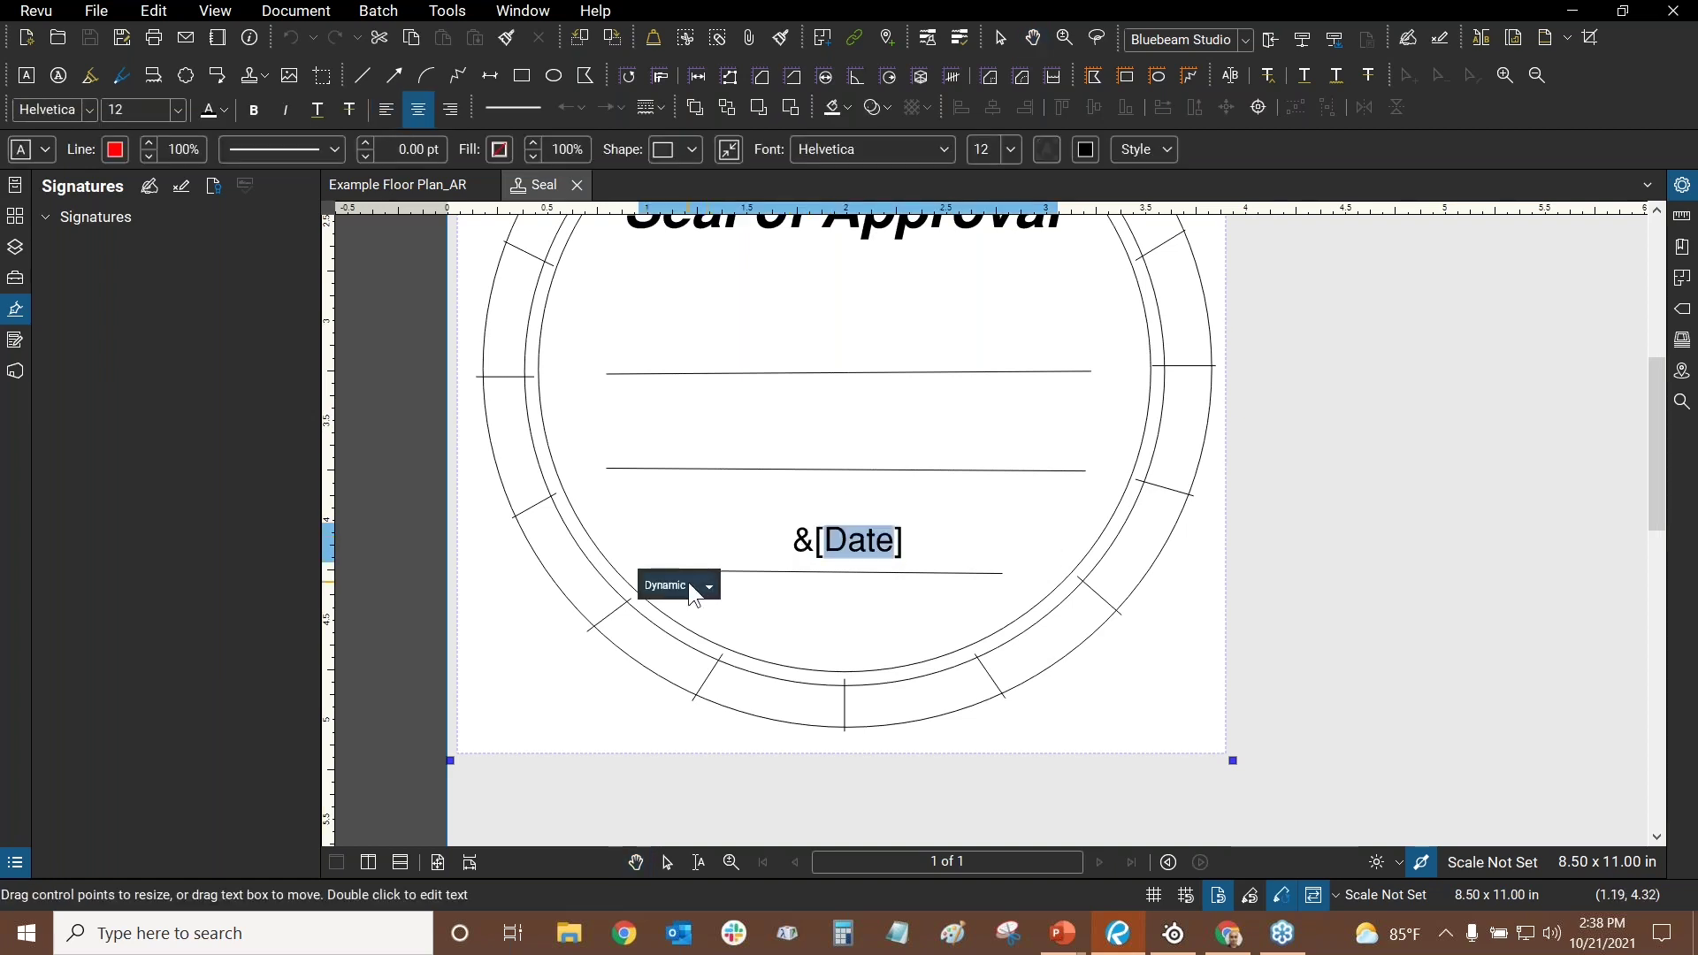
click(685, 582)
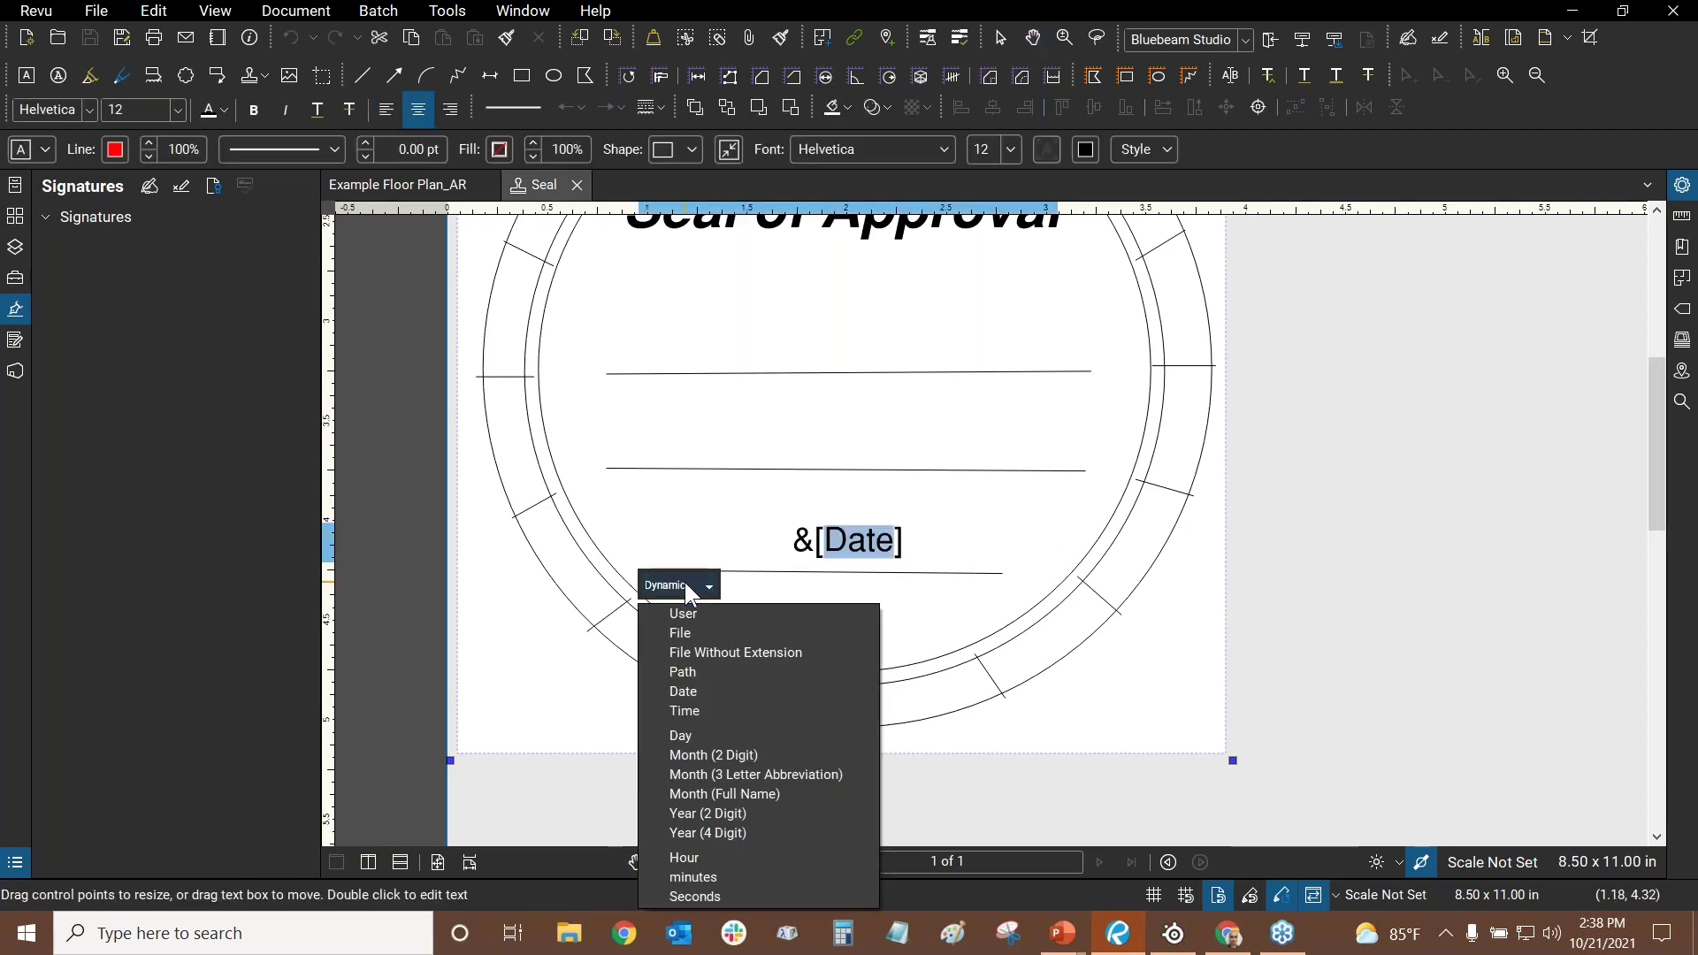
click(703, 710)
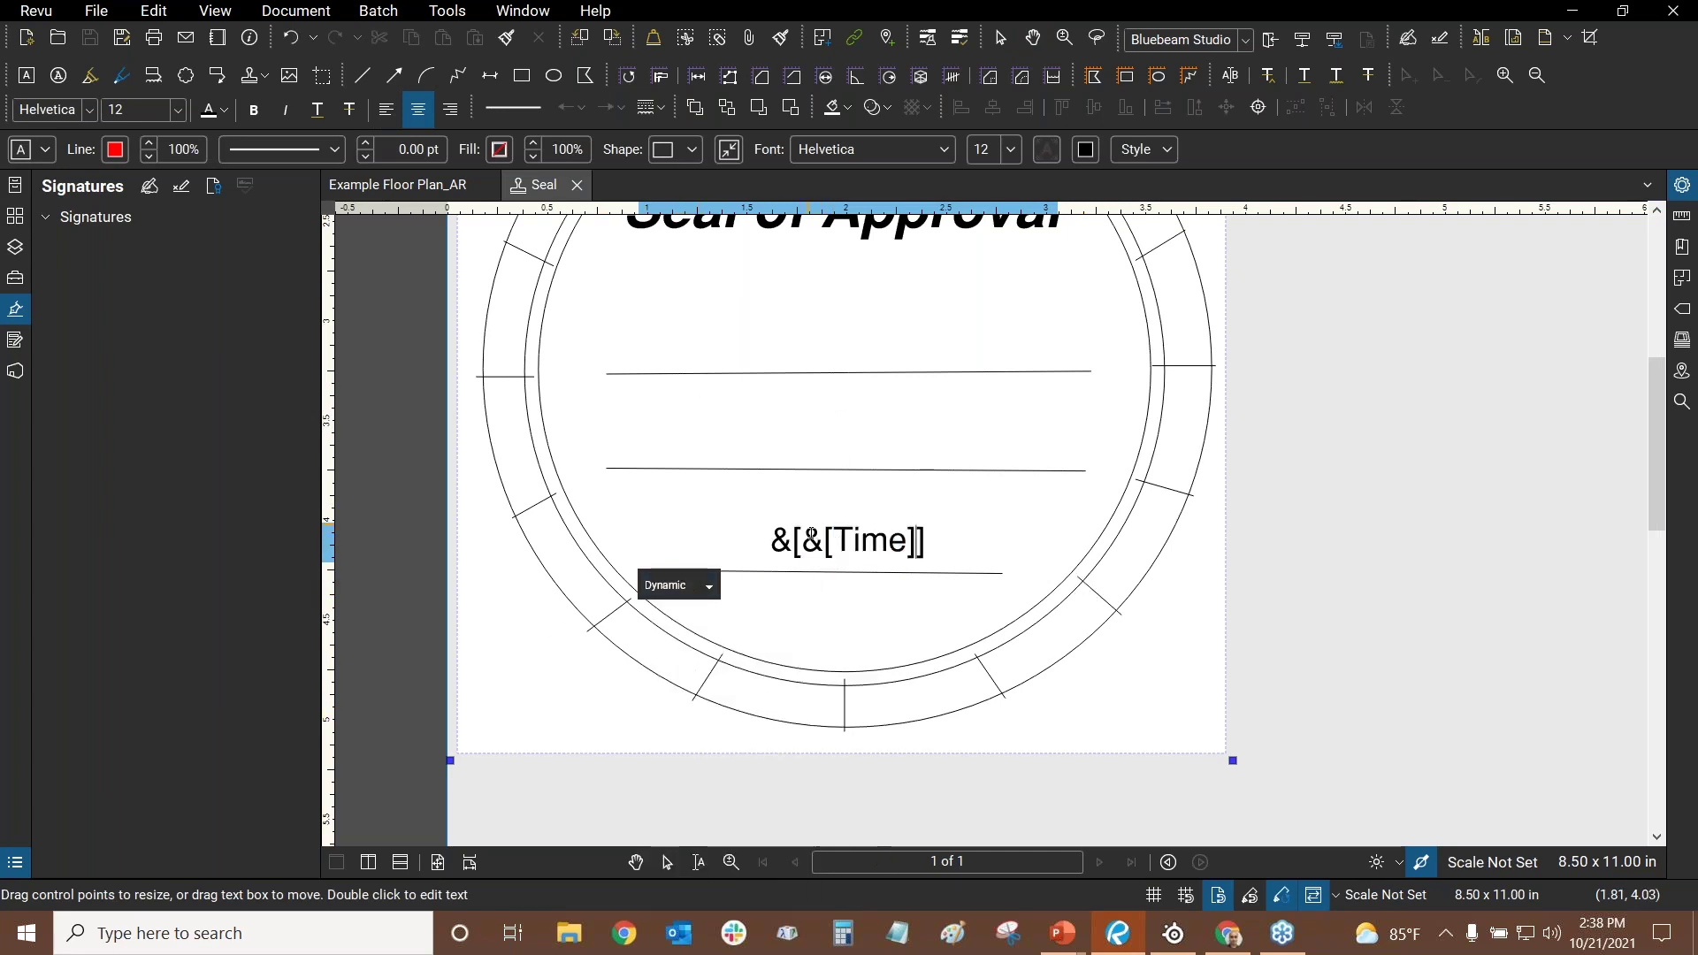
click(801, 539)
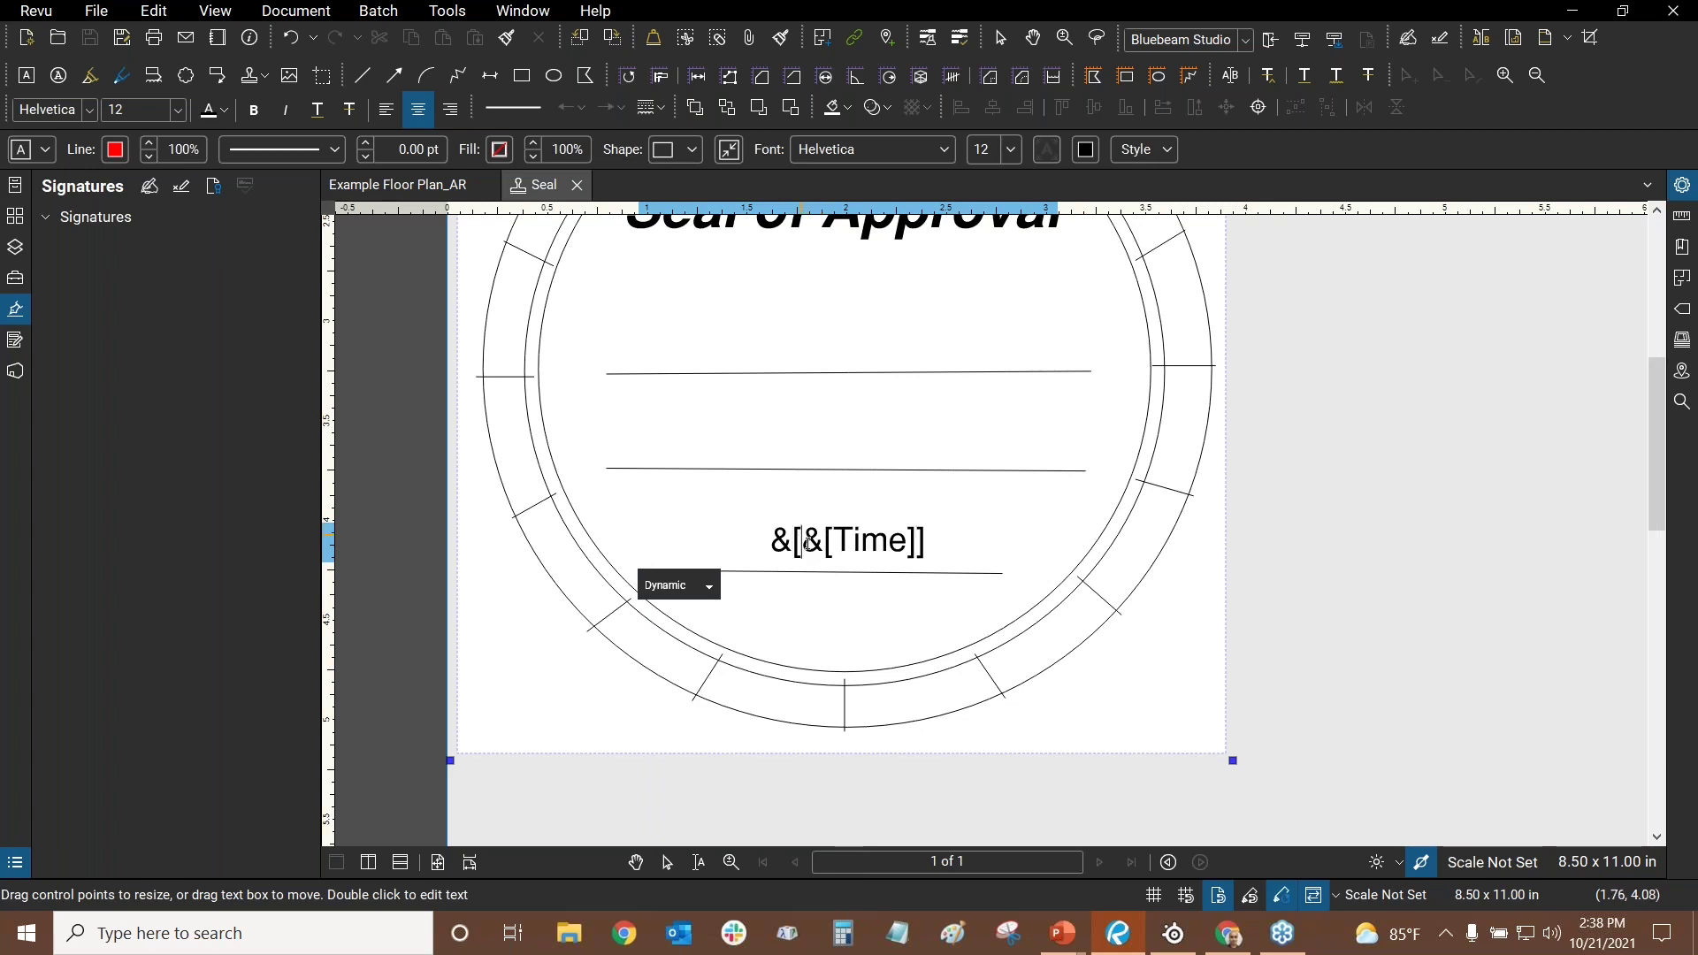
key(Delete)
key(Delete)
click(927, 537)
key(BackSpace)
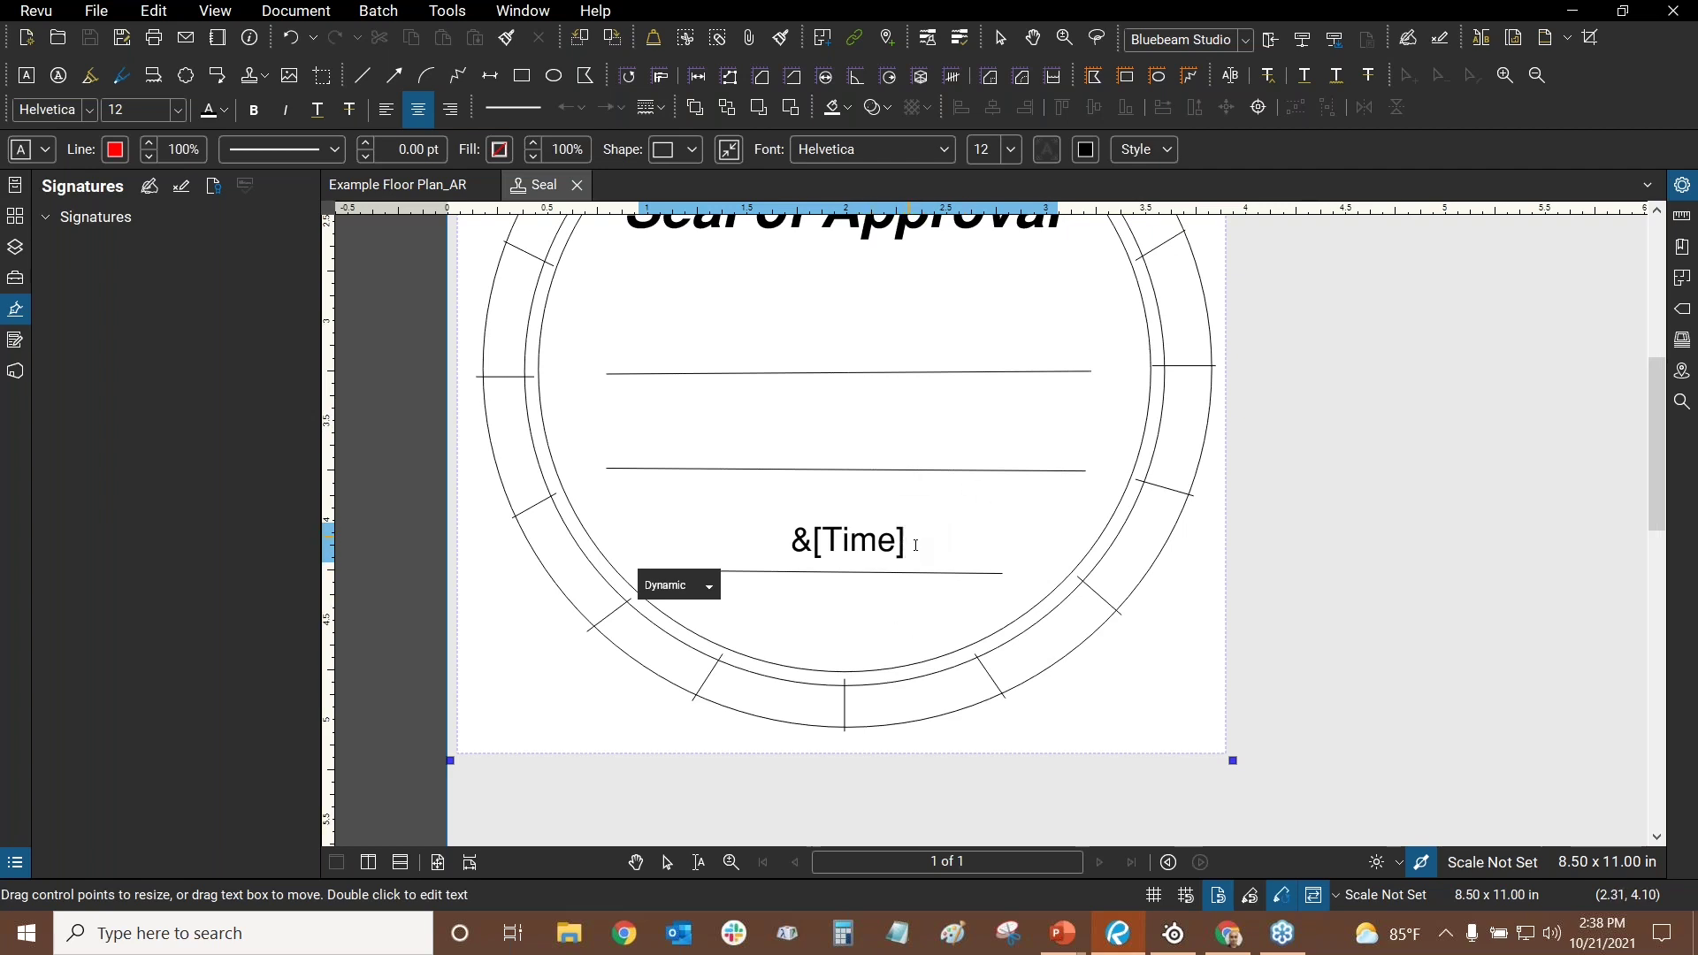
click(708, 584)
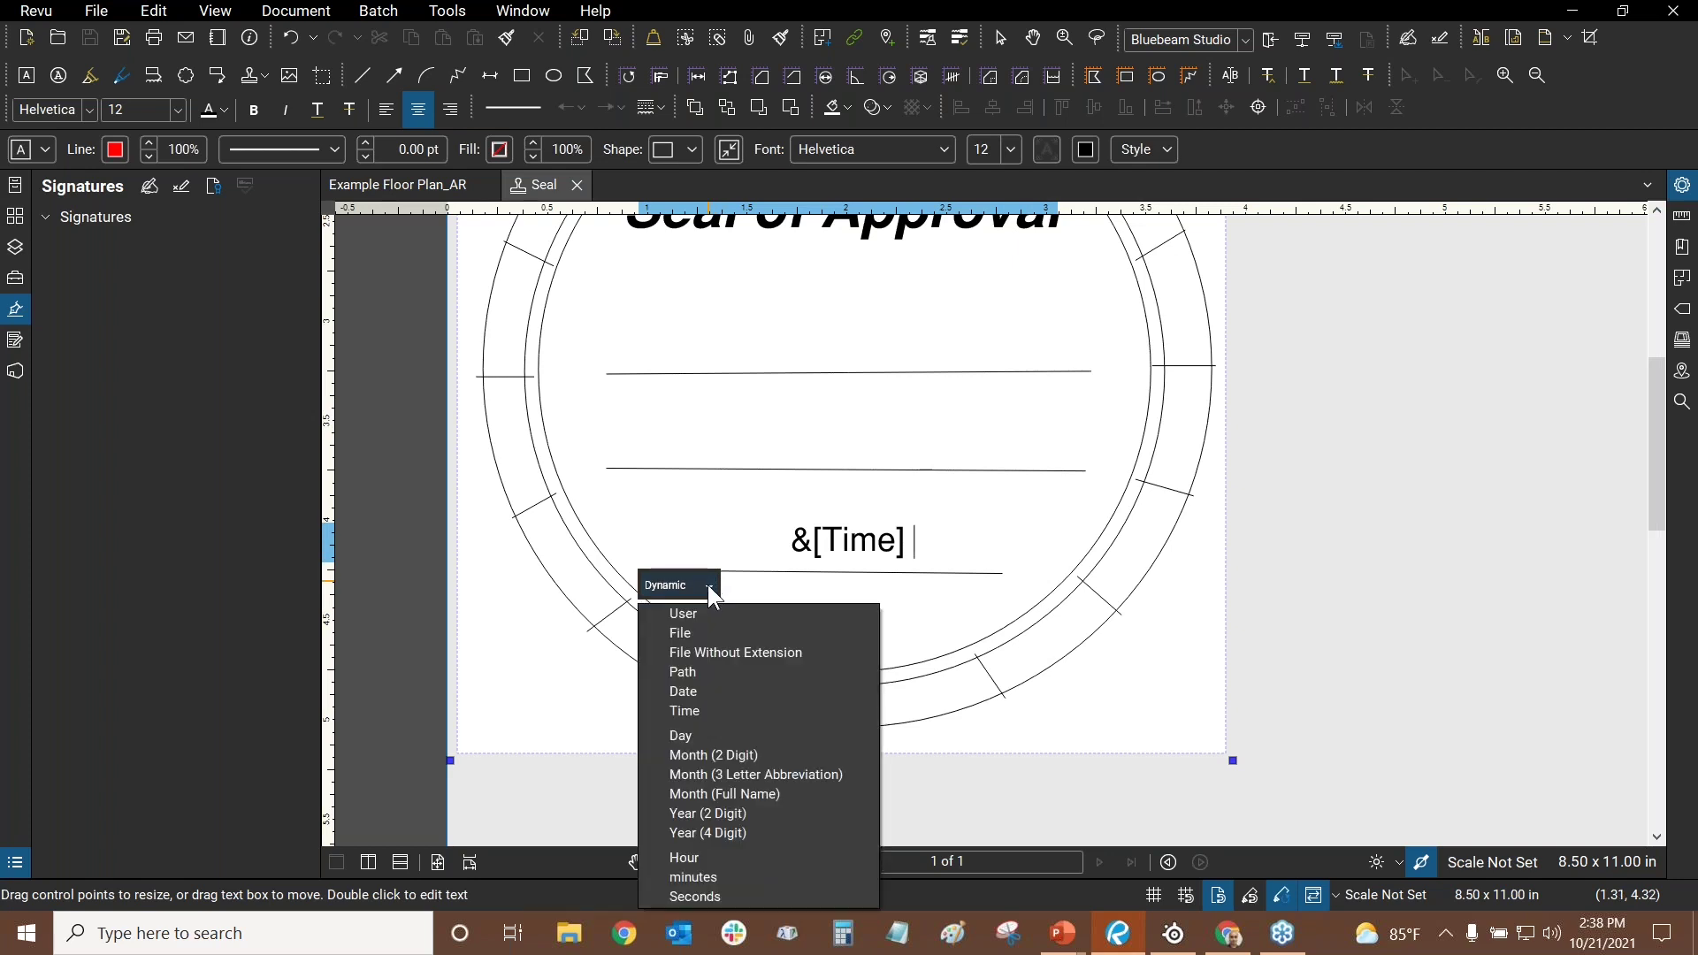
click(695, 691)
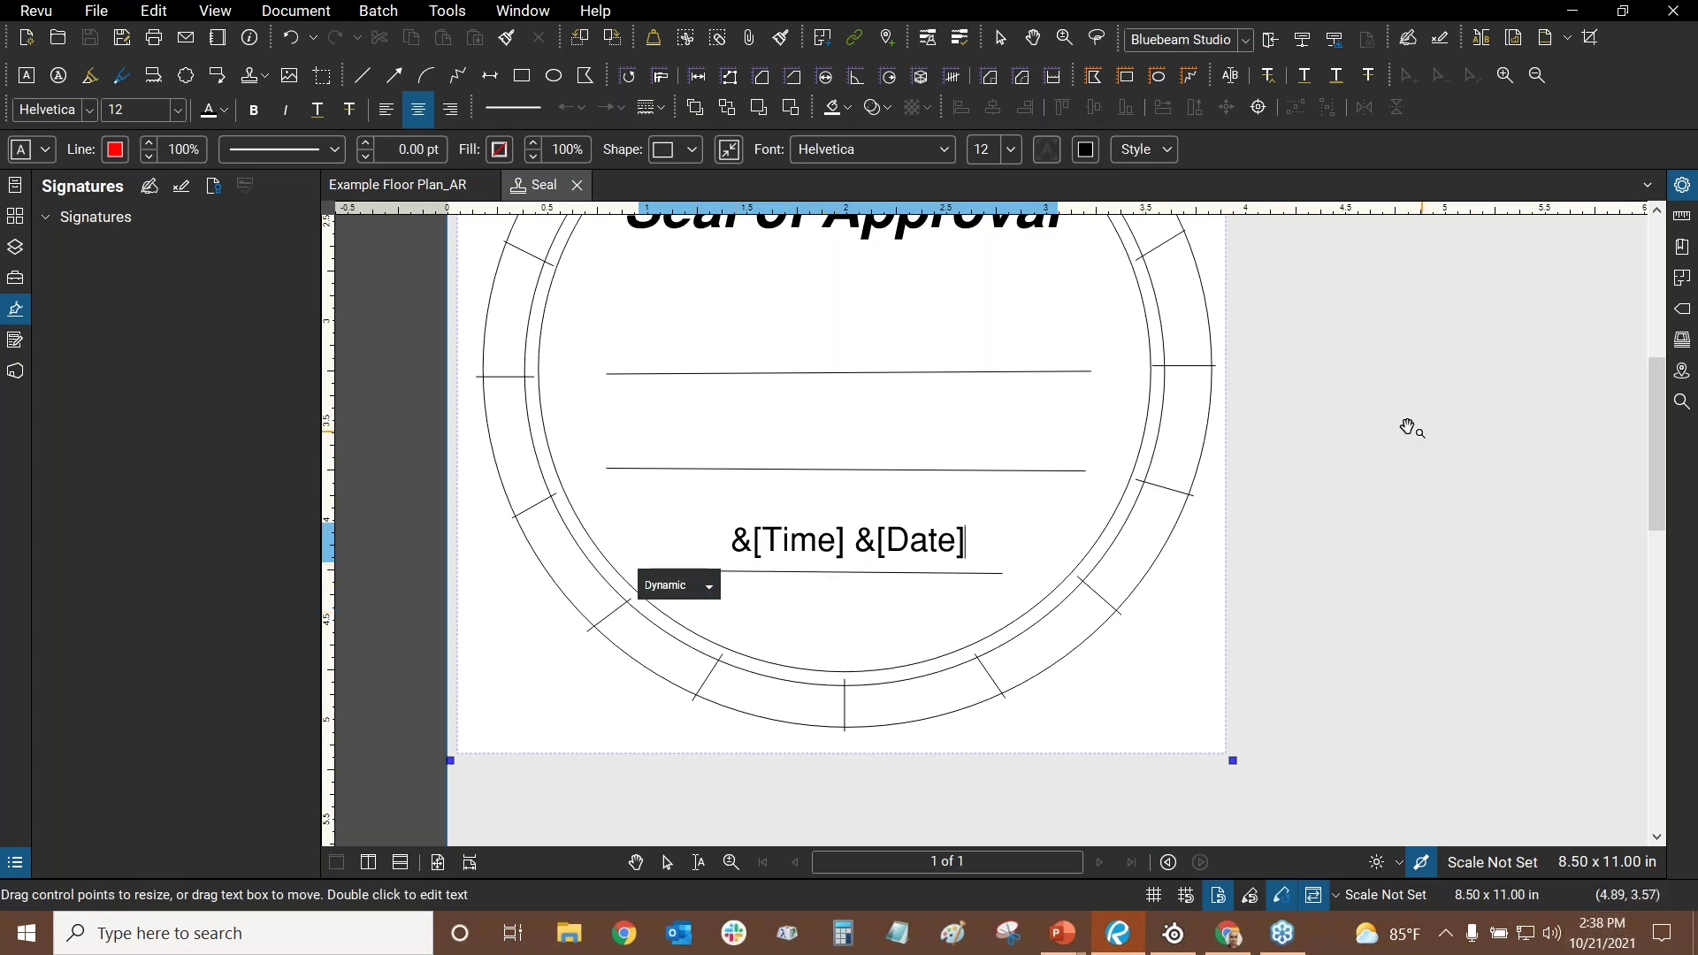
key(Escape)
- Close the Seal stamp tab without saving, returning to the floor plan
scroll(1271, 397, down, 2)
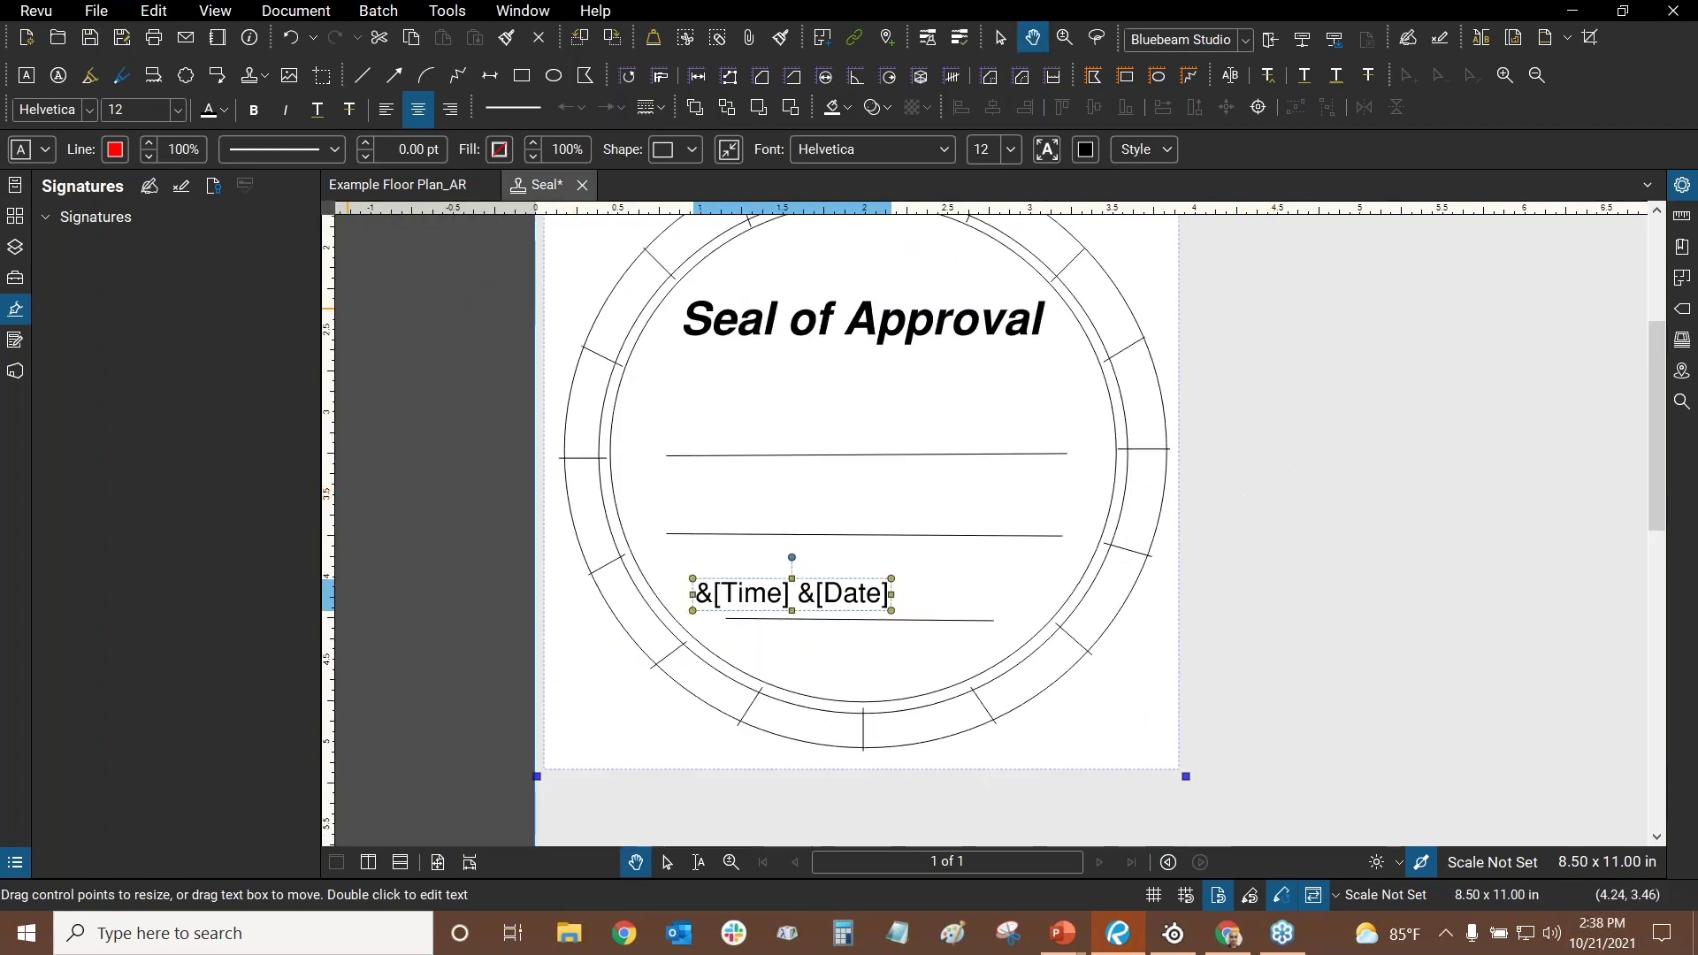
click(582, 184)
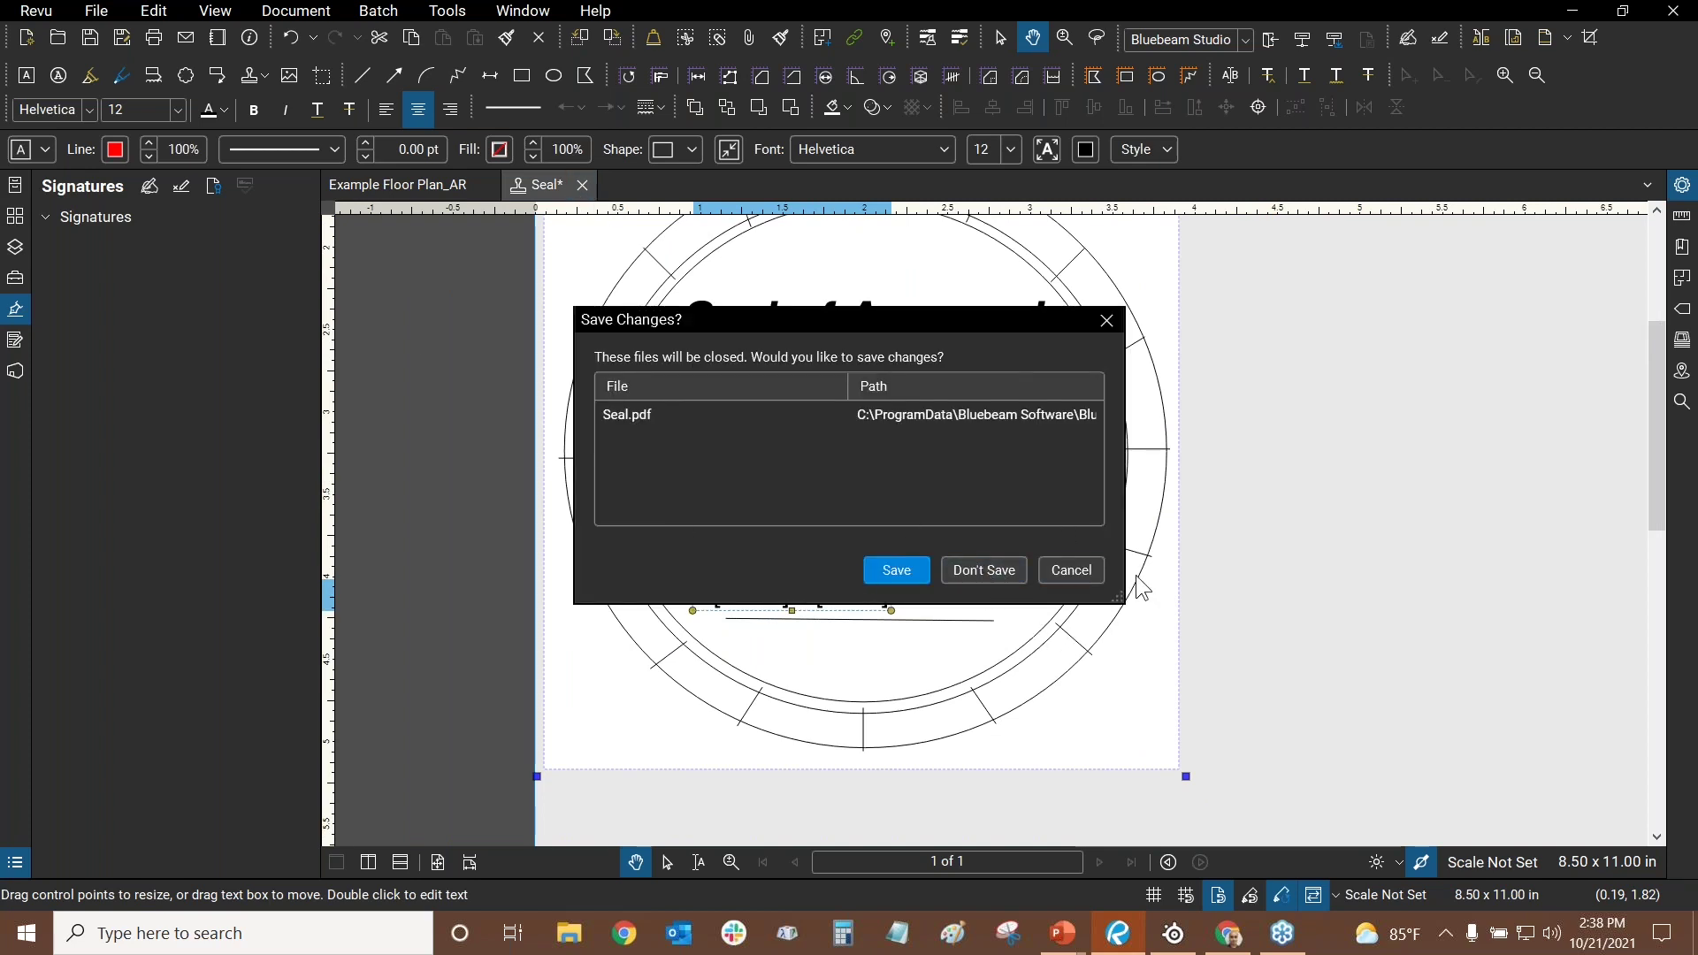
click(1072, 570)
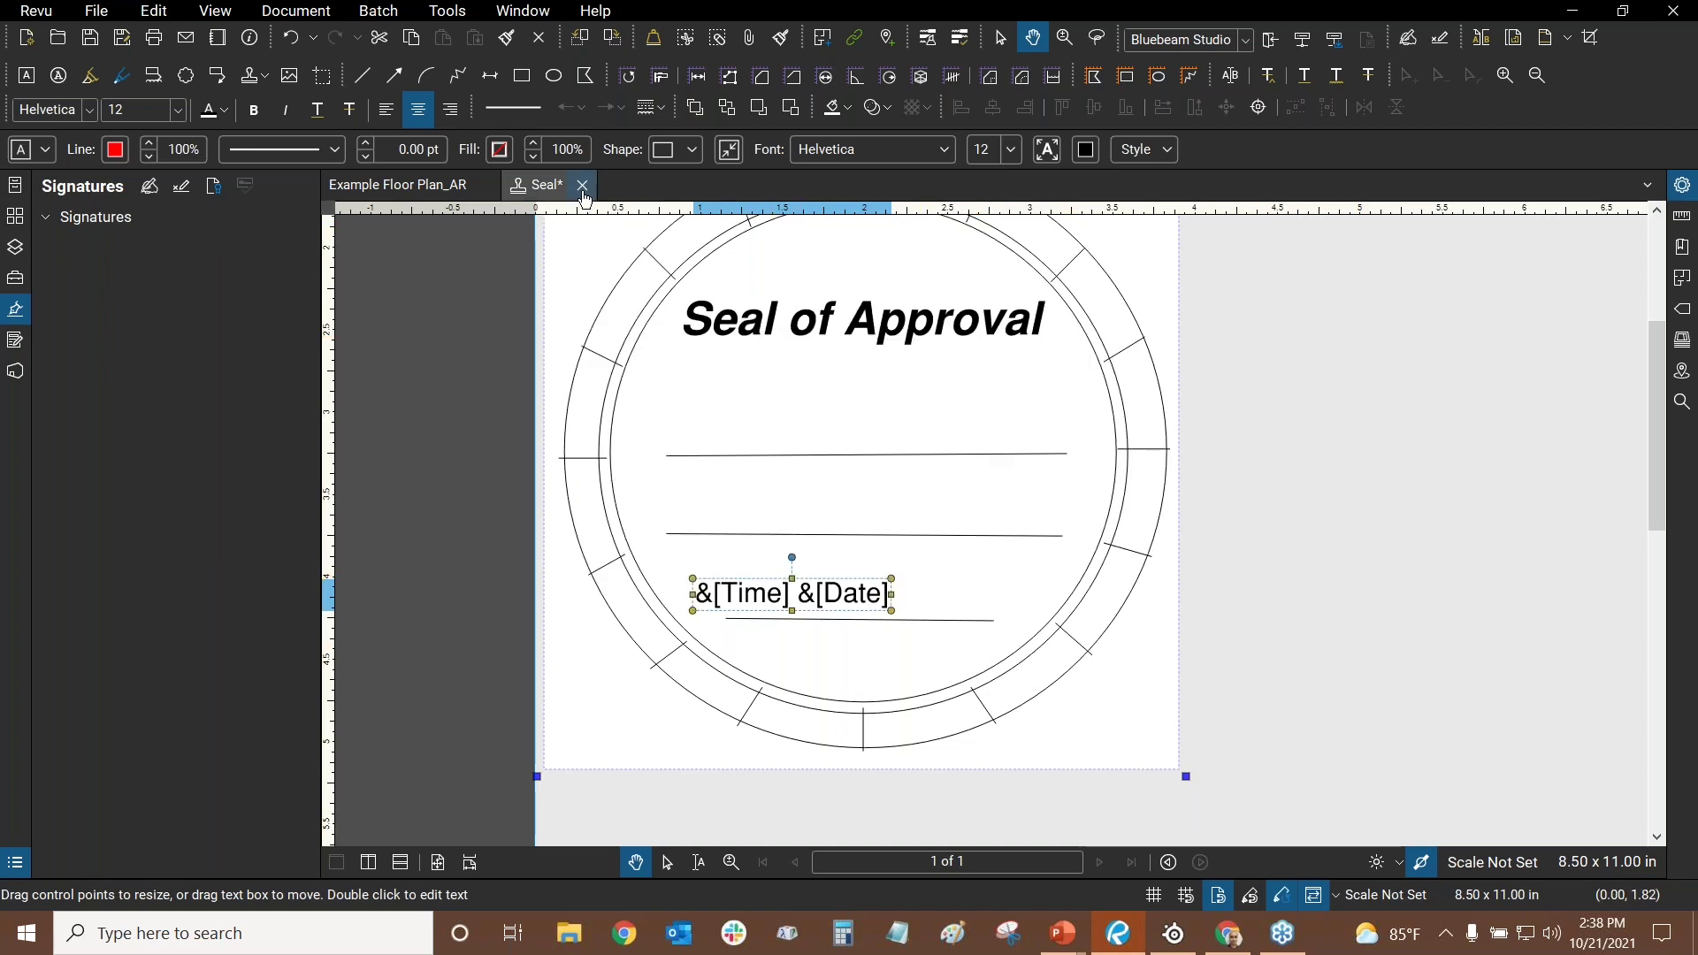
click(583, 185)
click(984, 570)
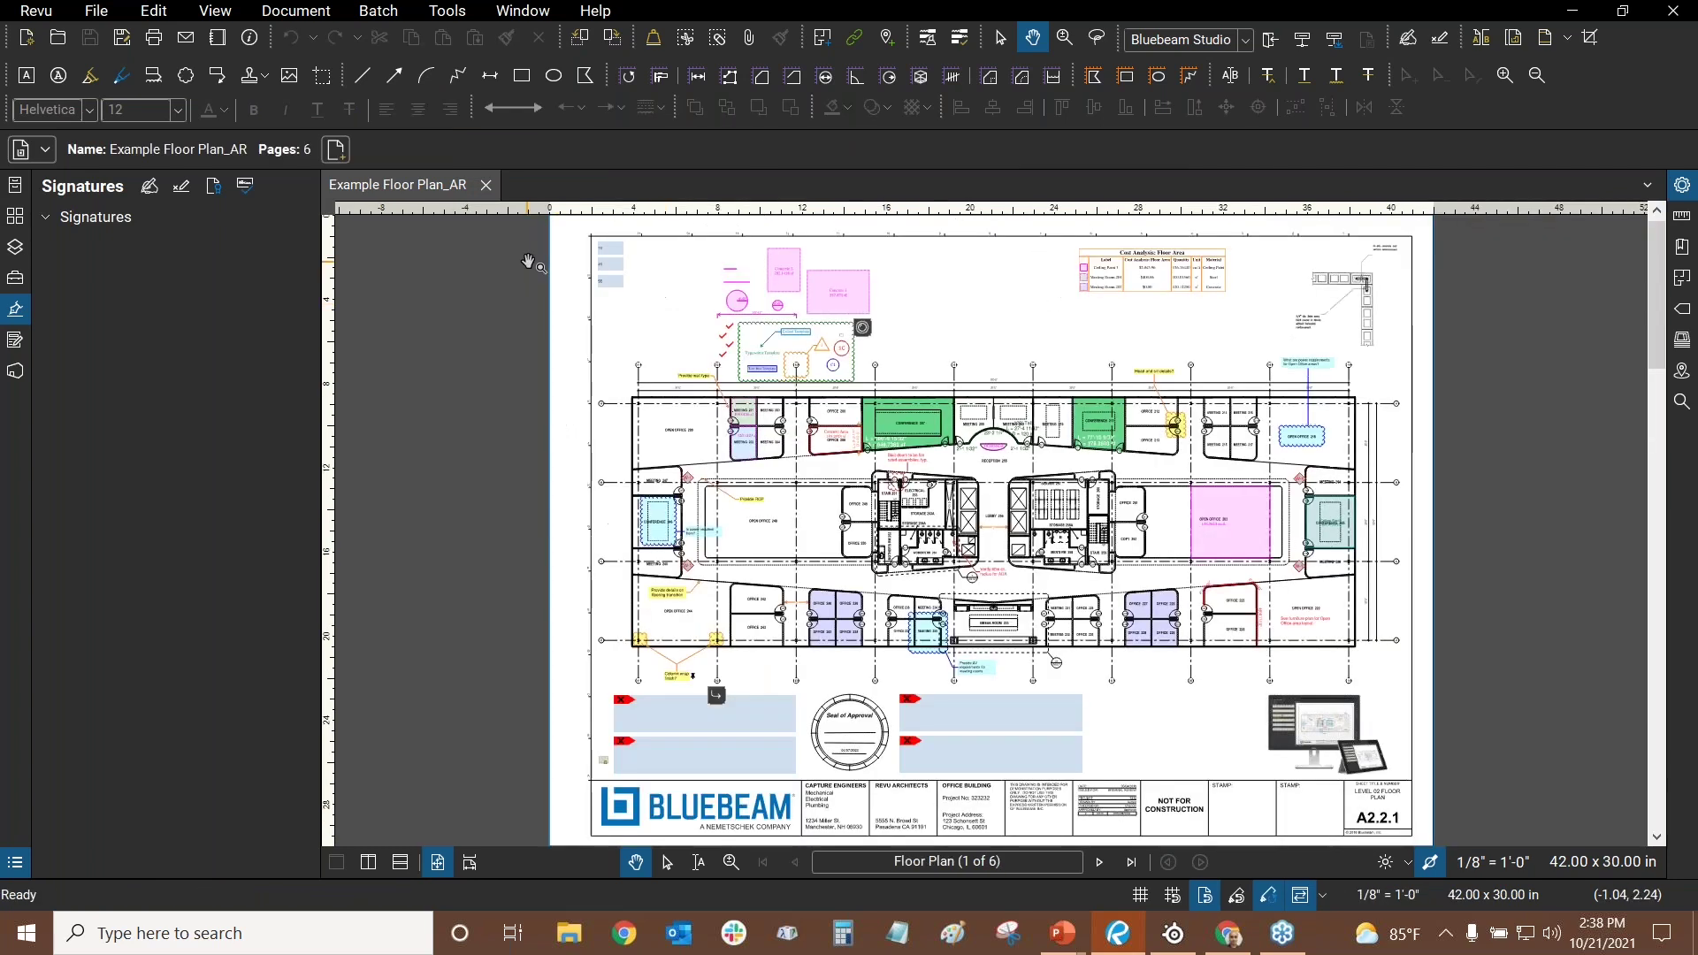
- Restart Batch Sign & Seal and drag the seal from the top-left corner beside the title block
click(371, 14)
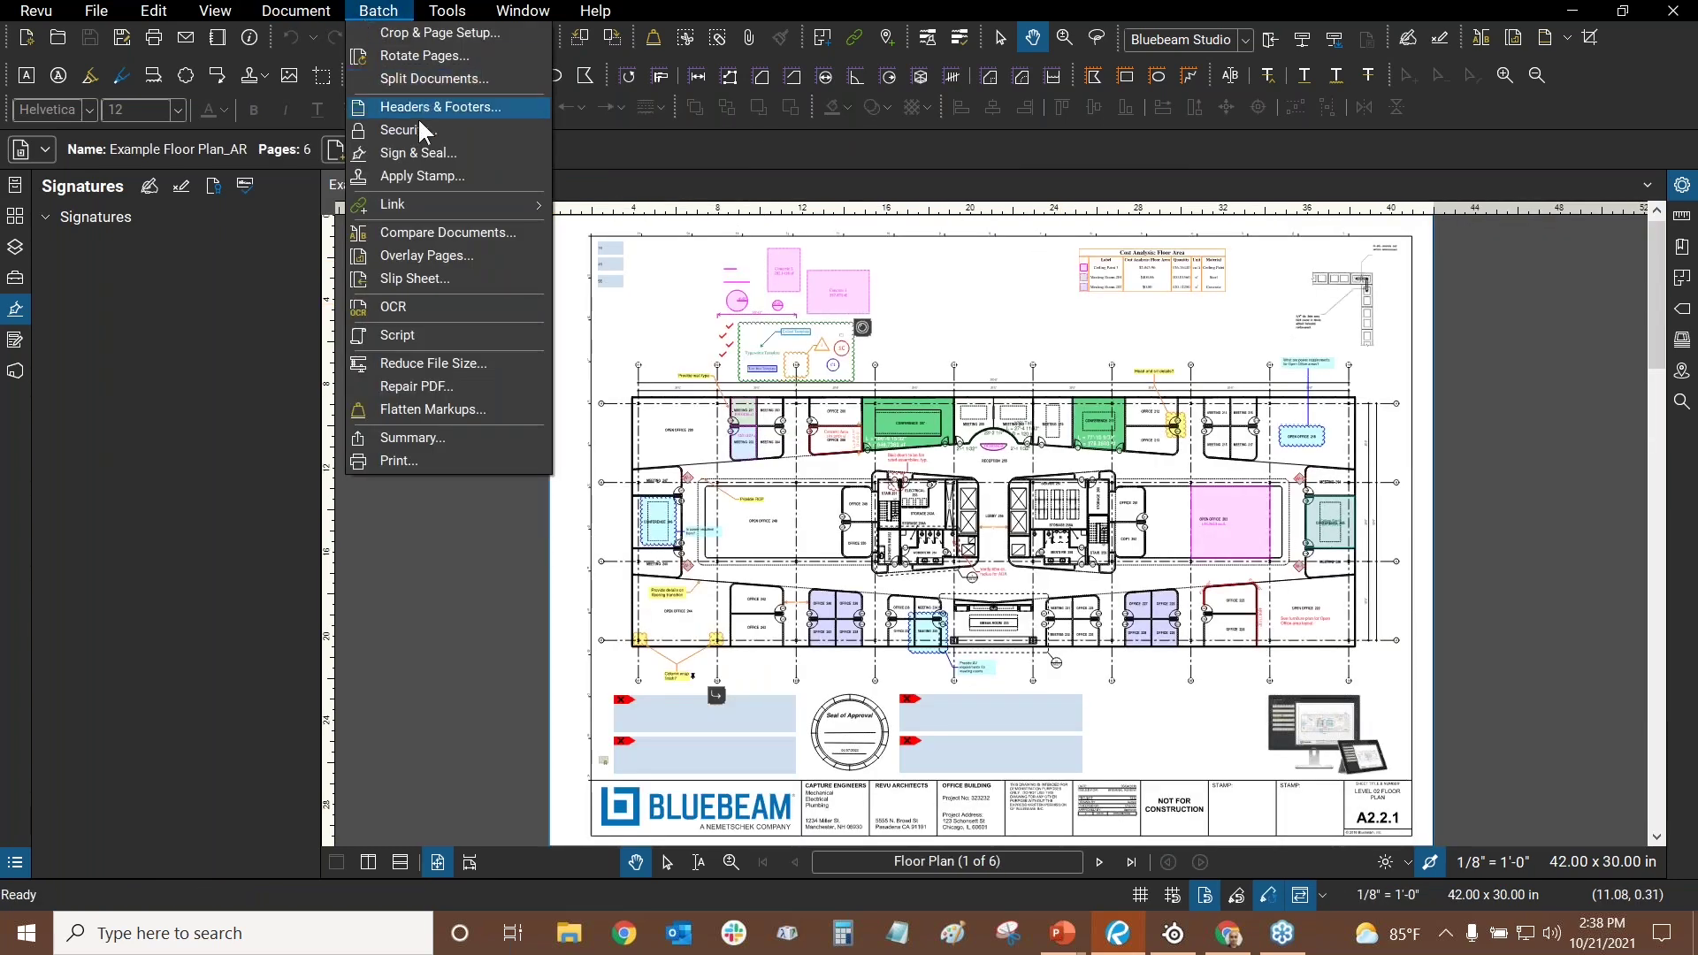
click(427, 145)
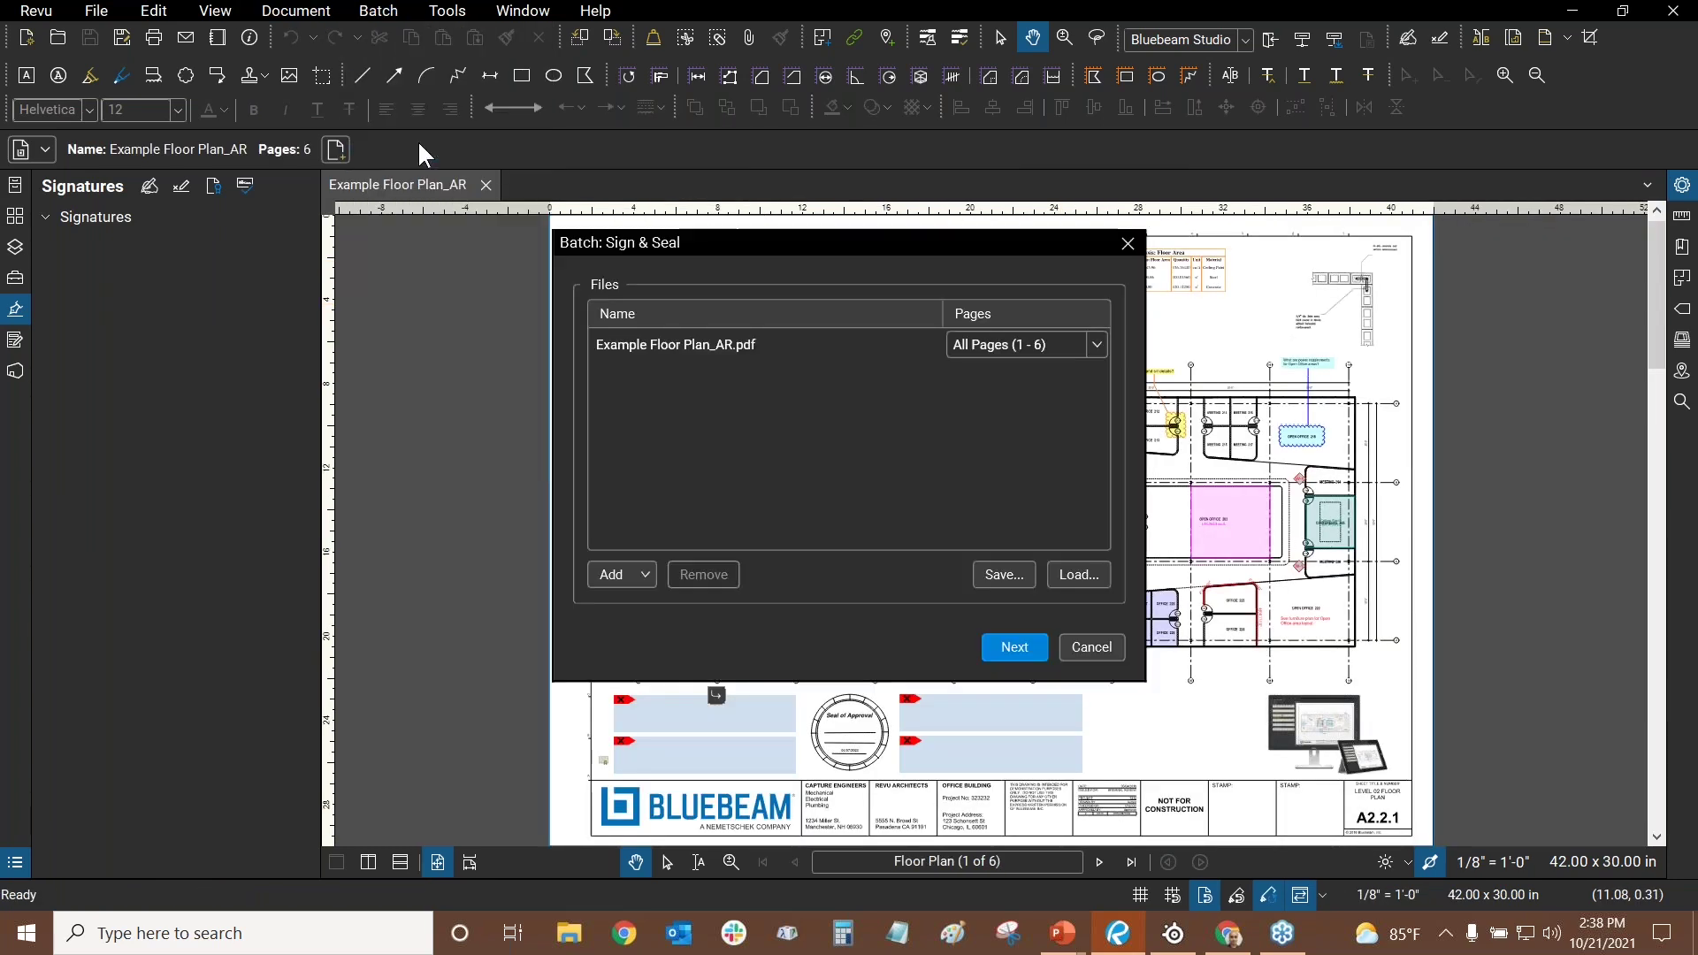
click(1013, 648)
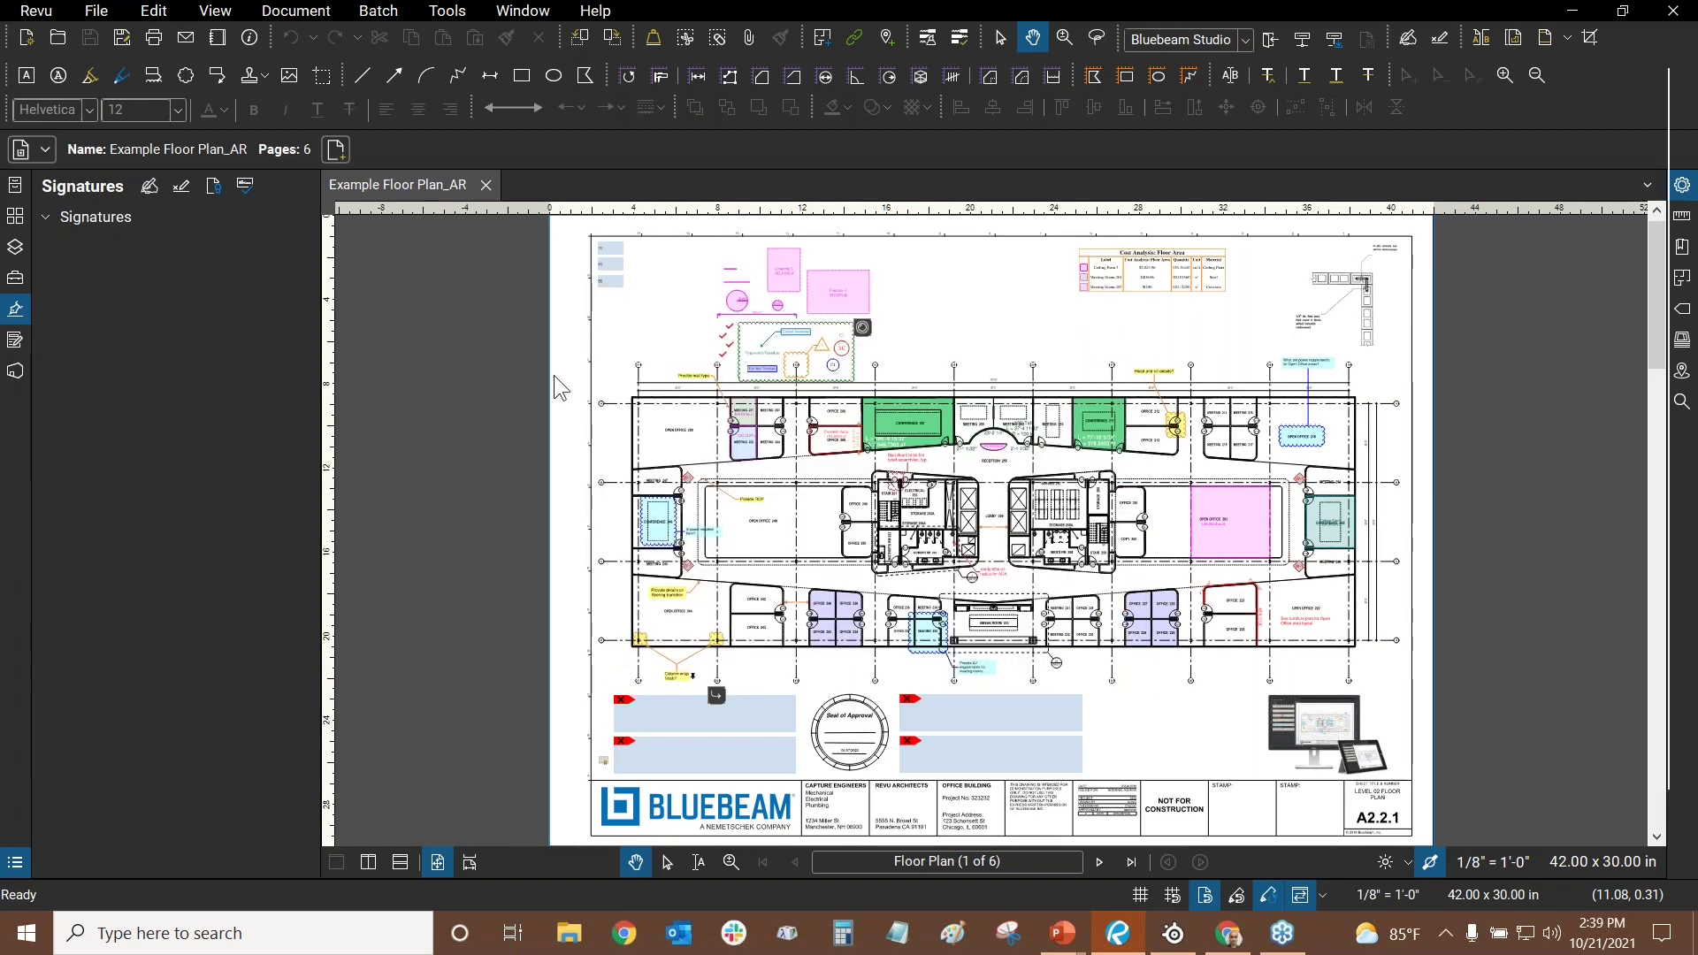
scroll(167, 591, down, 3)
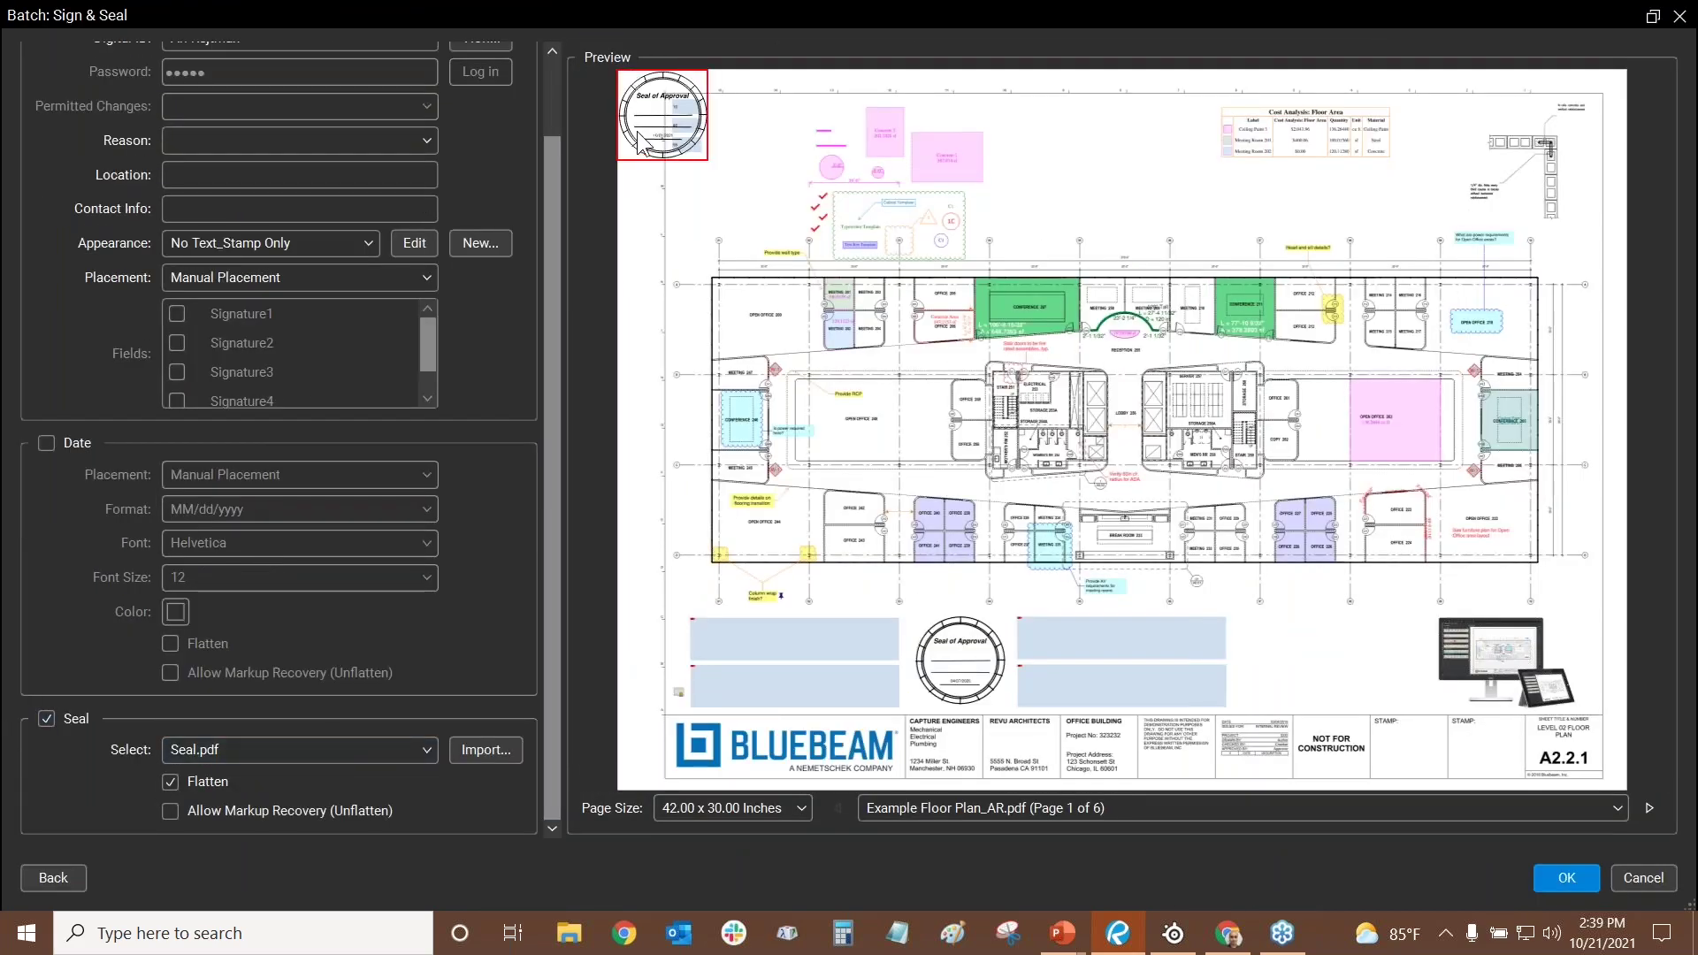
drag(643, 144, 1345, 663)
scroll(275, 265, up, 1)
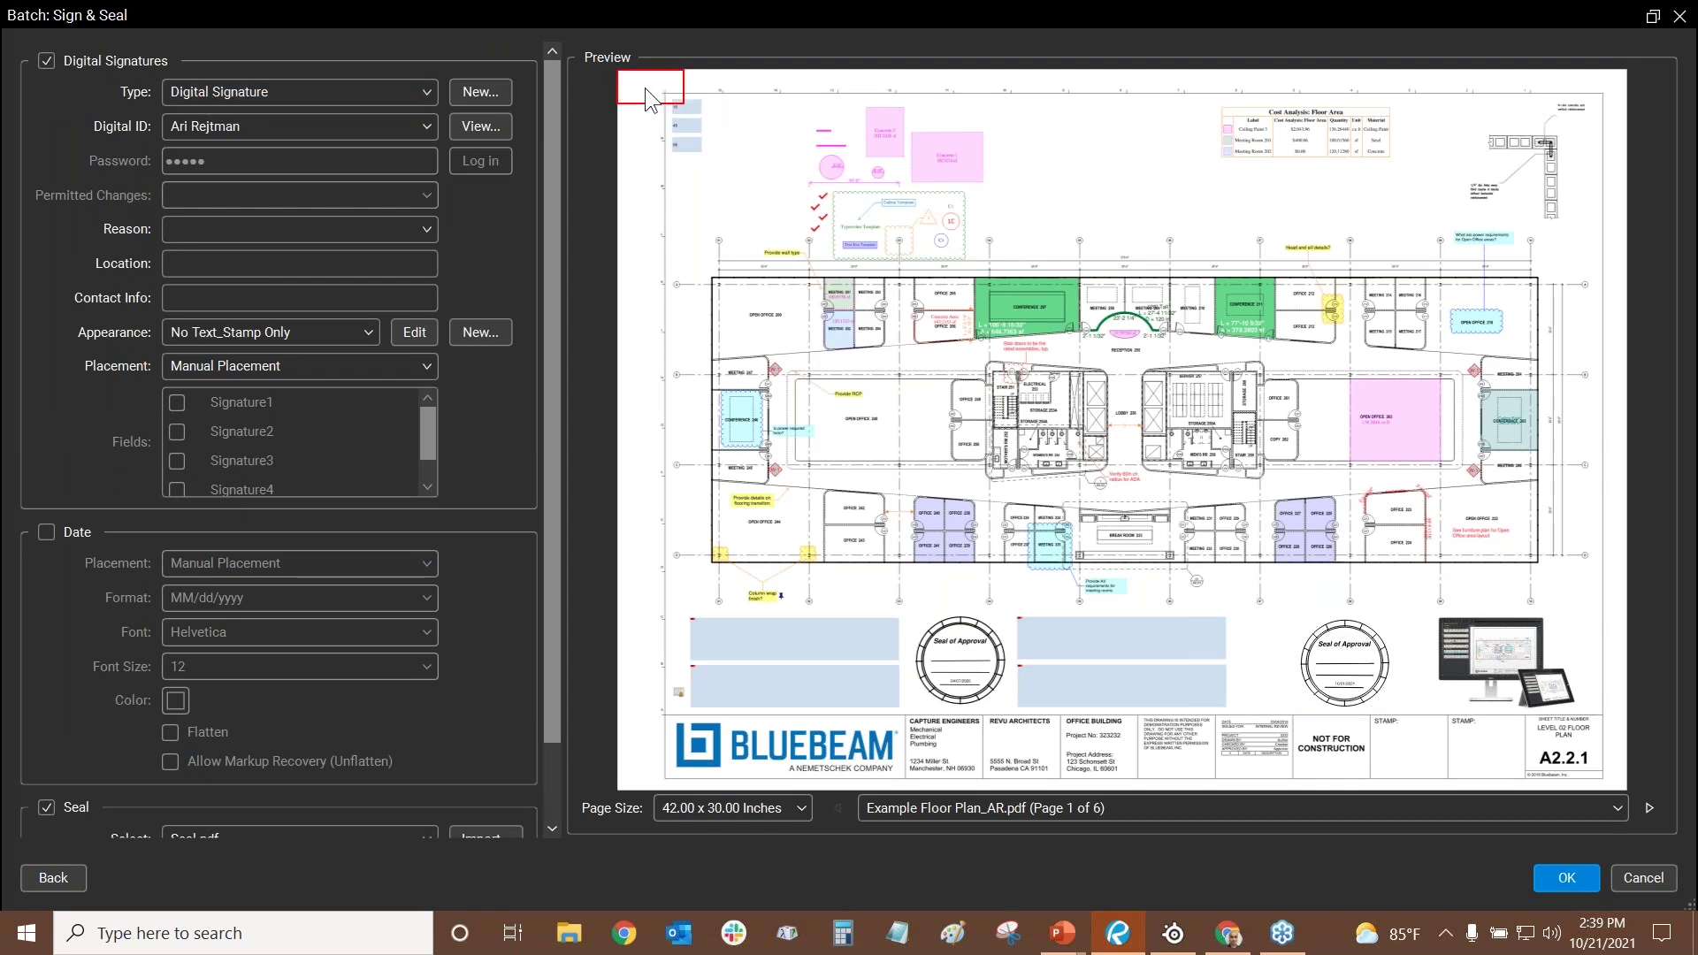
- Place the signature with the name-only appearance and drag its box to the sheet's top centre
click(303, 340)
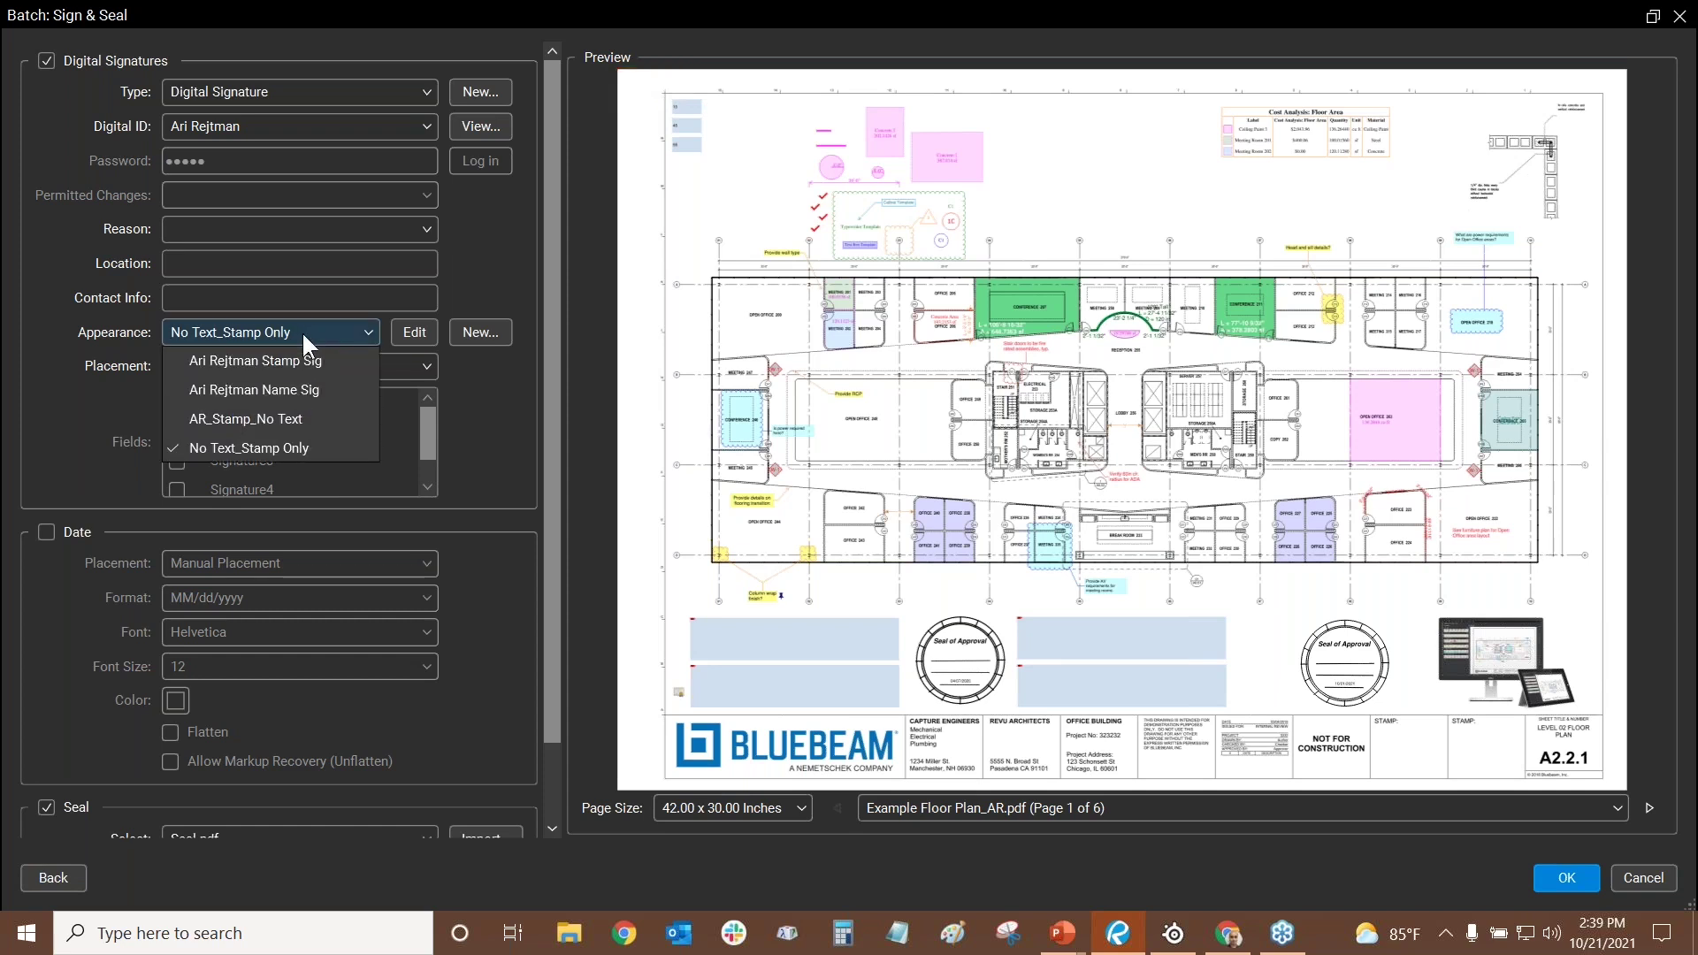
click(260, 361)
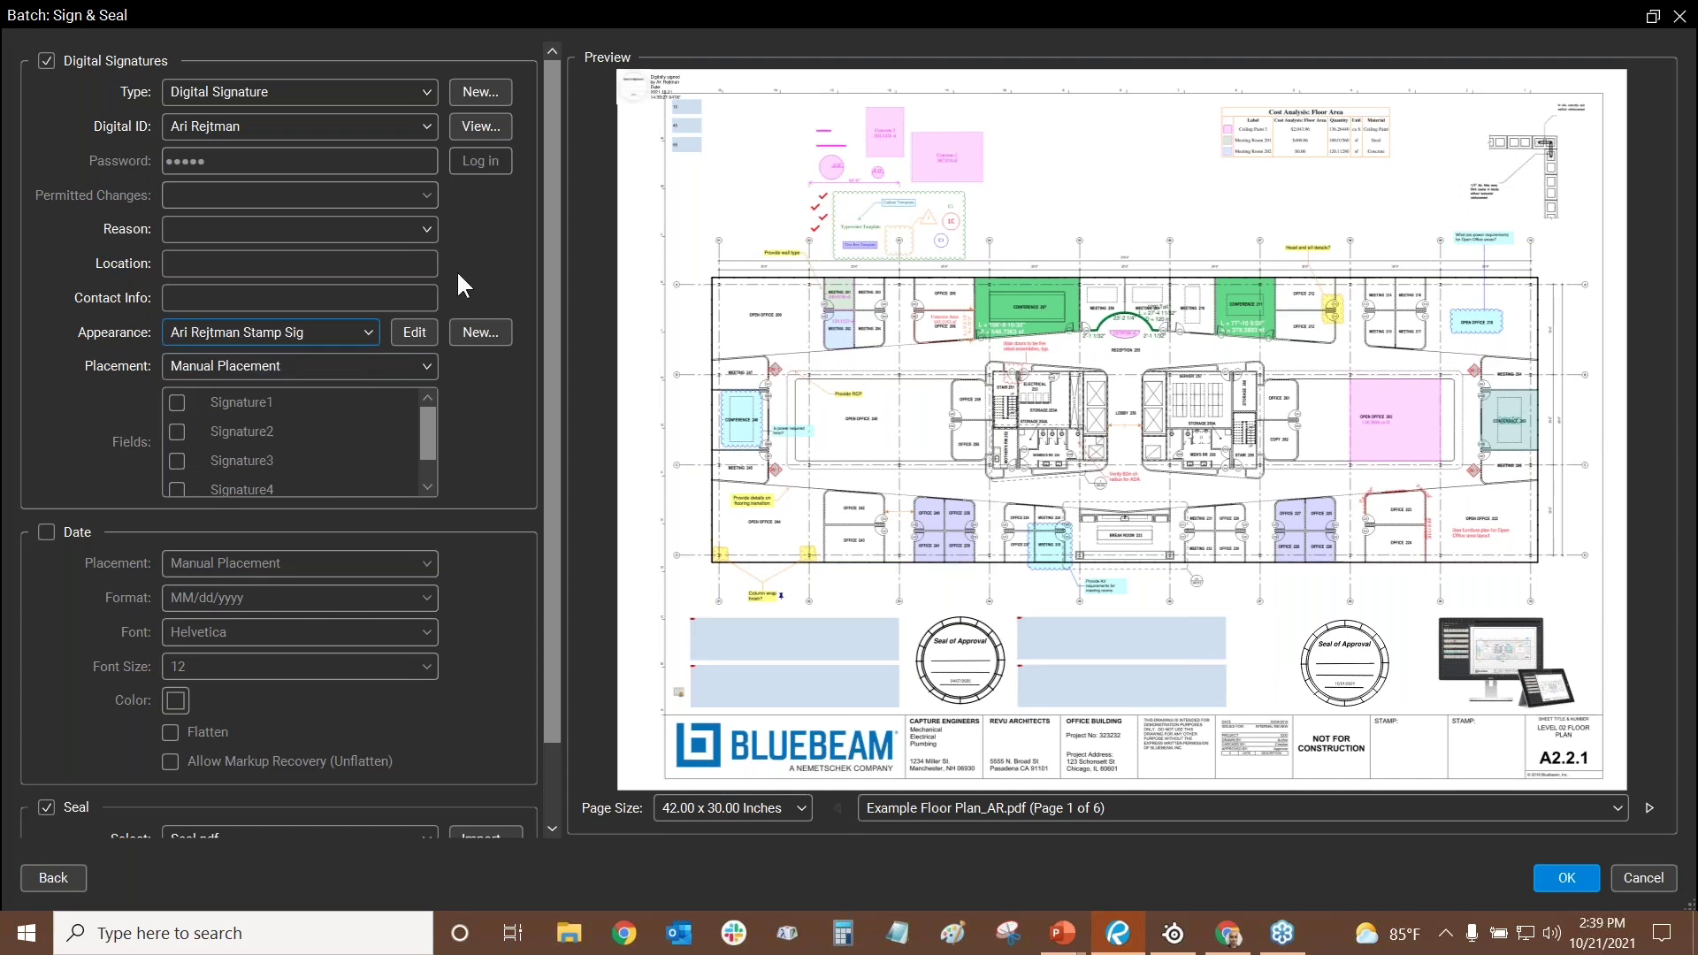
click(736, 182)
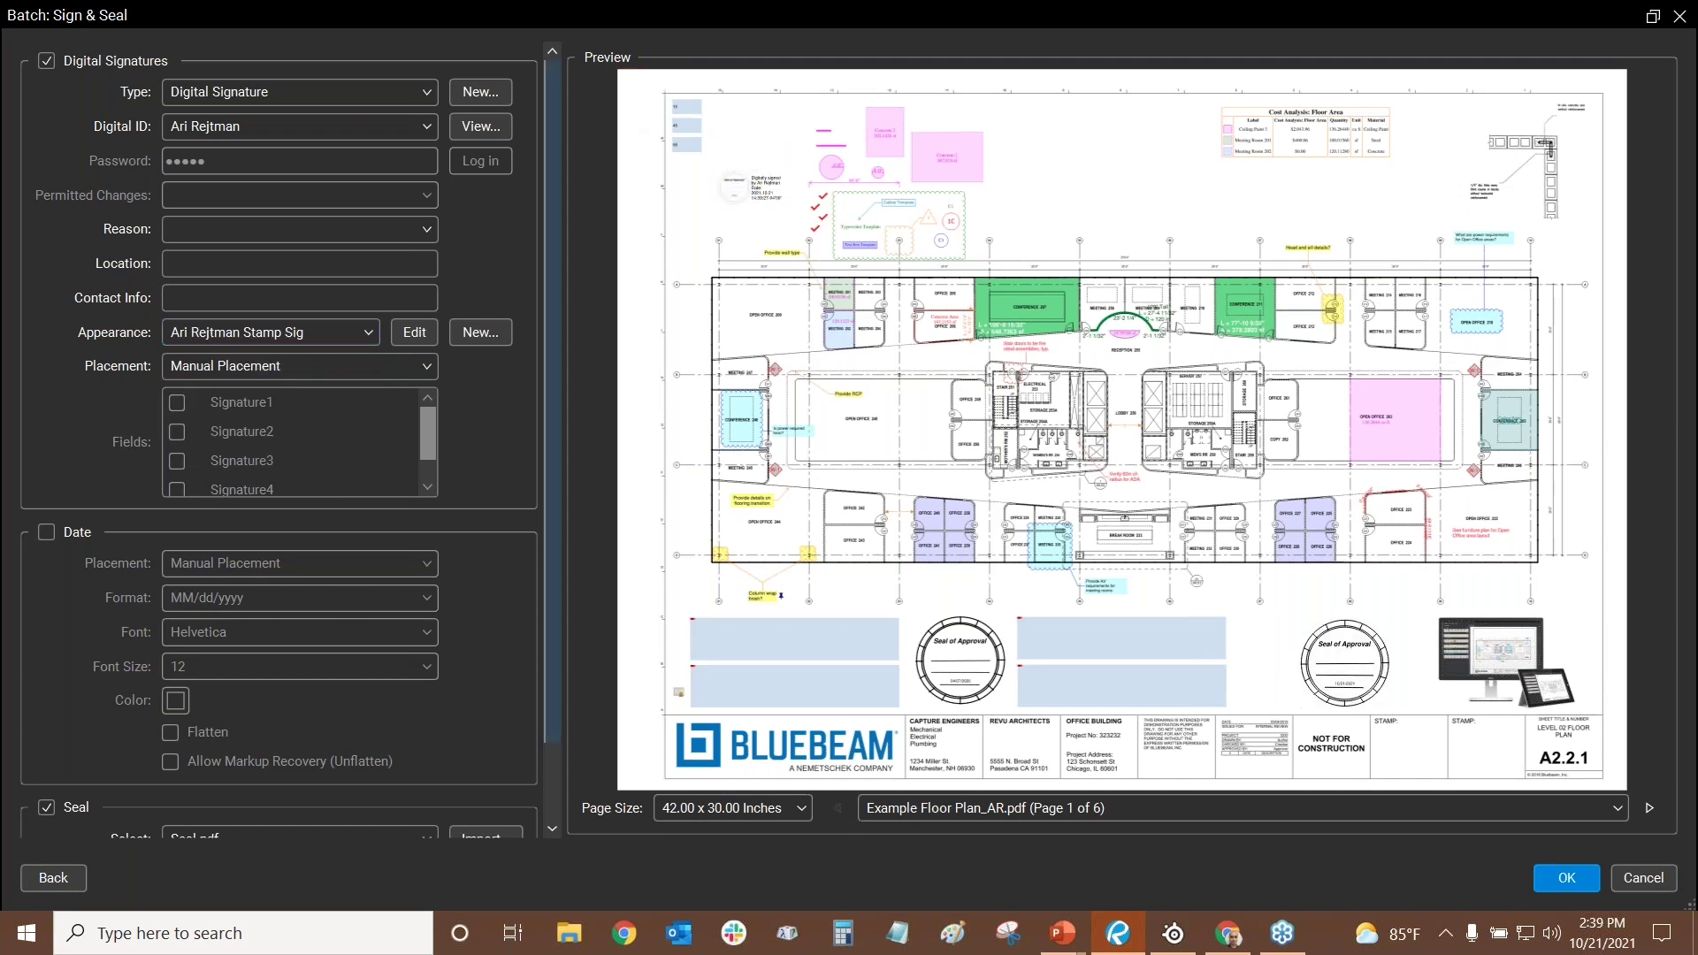
click(256, 323)
click(246, 389)
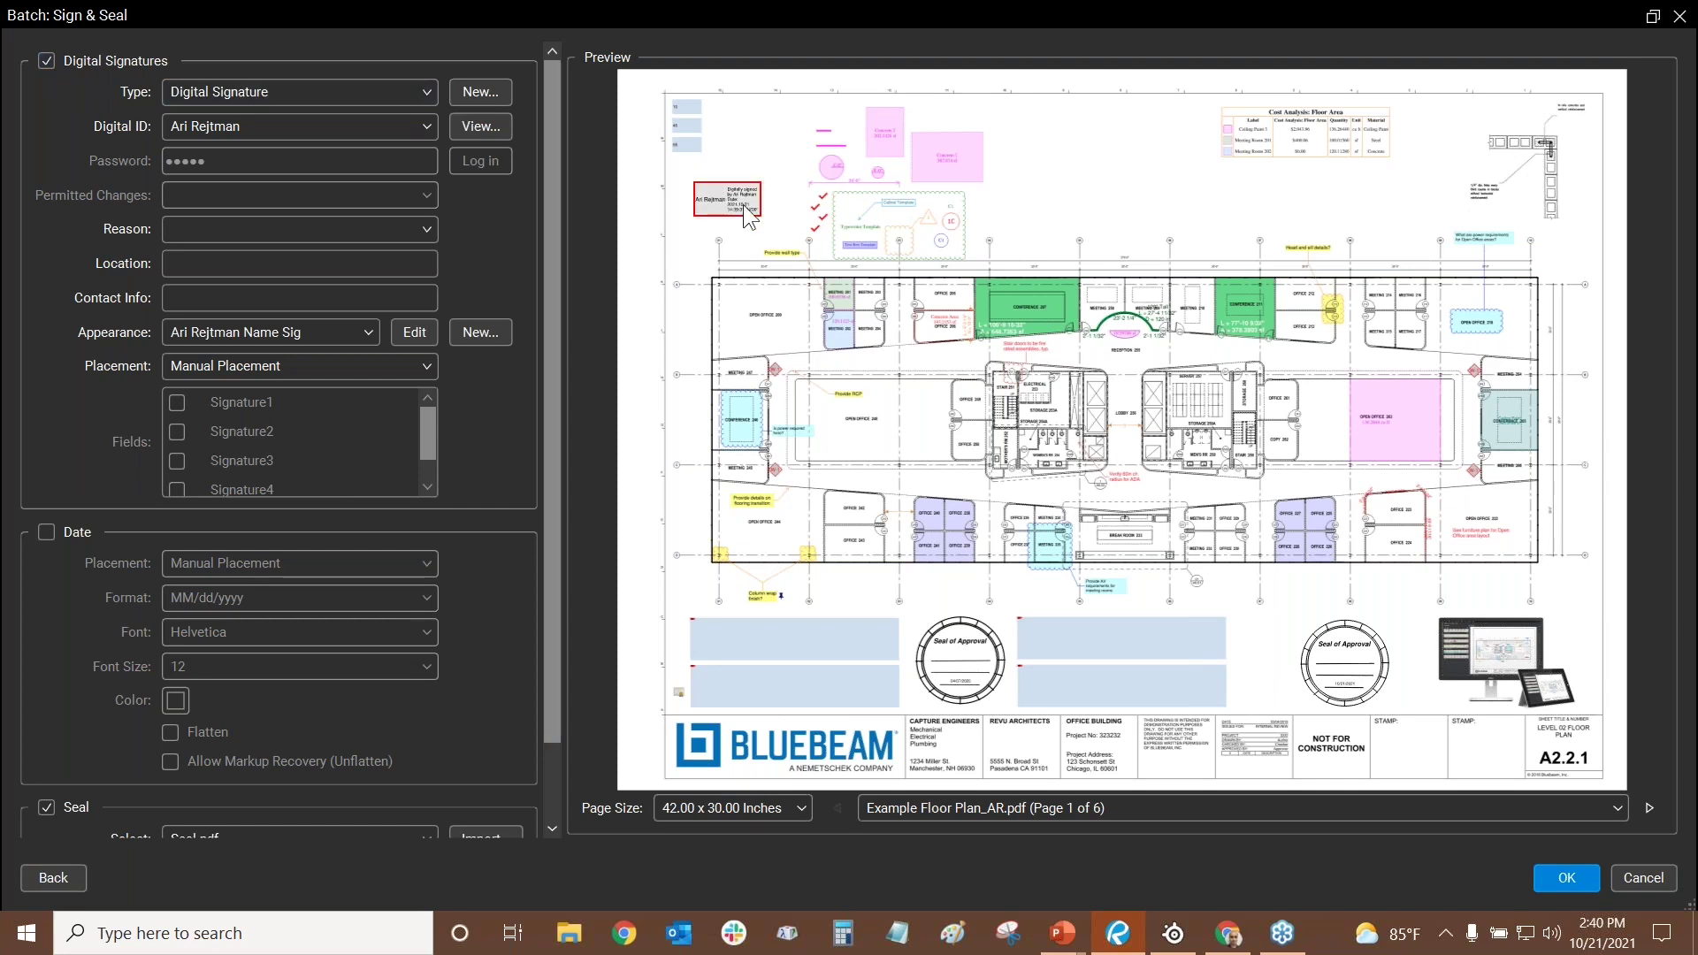
mouse_move(734, 212)
mouse_down()
mouse_move(1106, 509)
mouse_move(458, 131)
mouse_move(1141, 398)
mouse_move(1283, 641)
mouse_up()
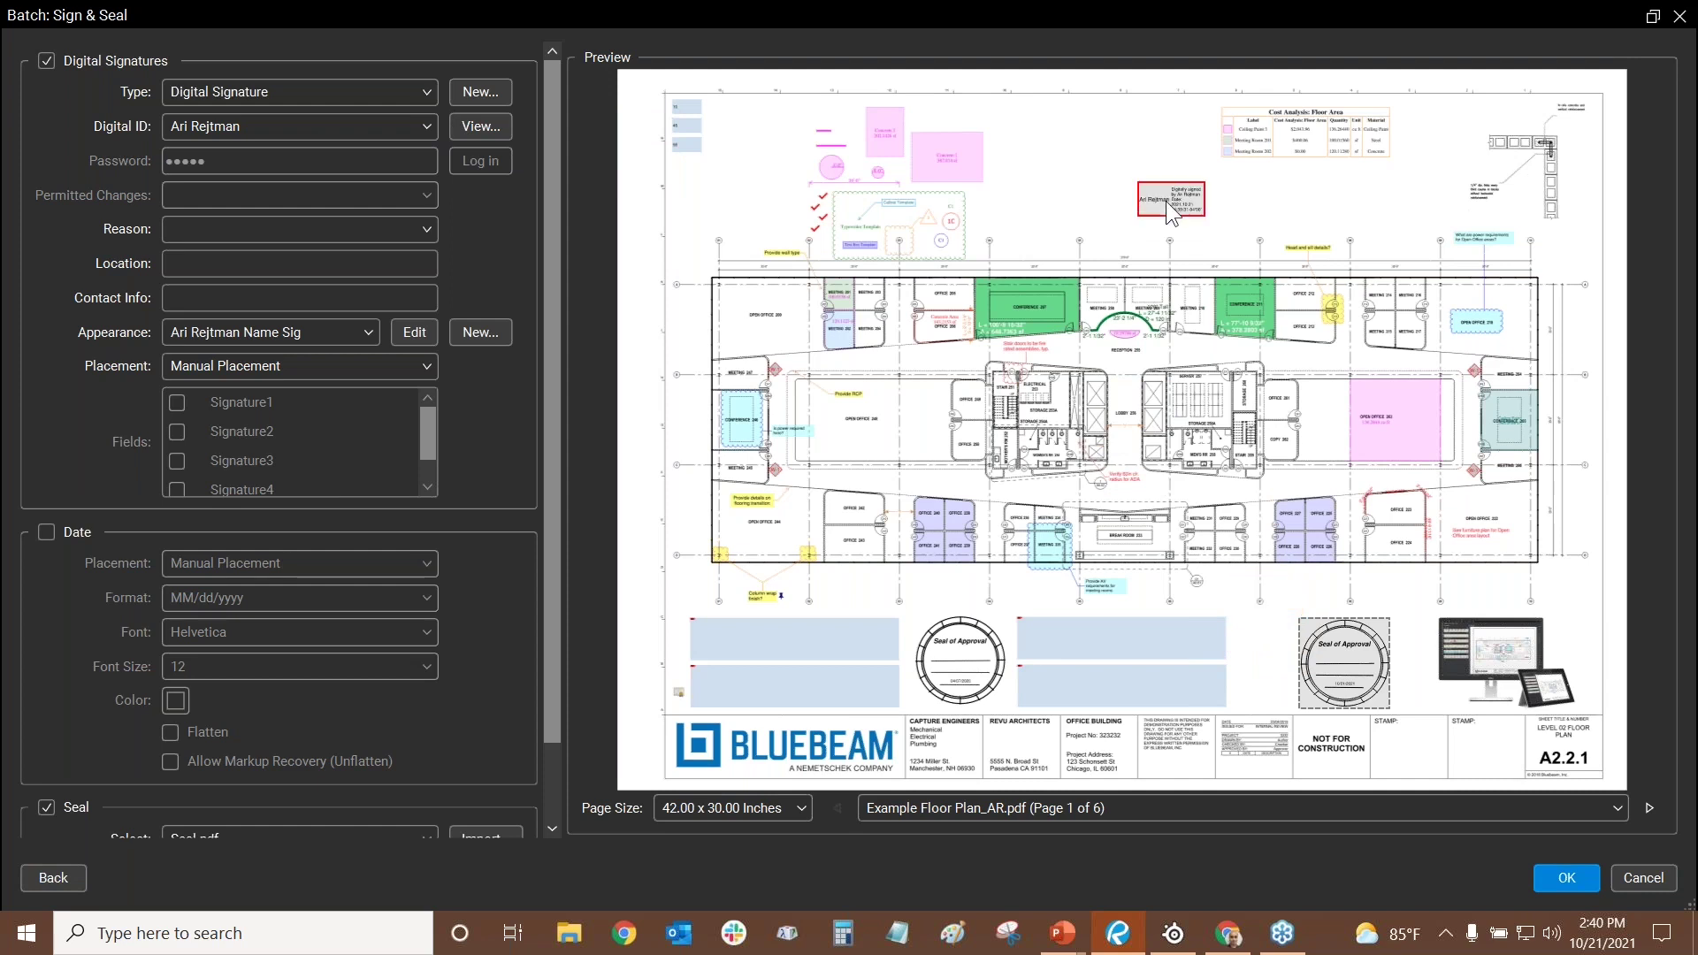
drag(1116, 189, 1116, 189)
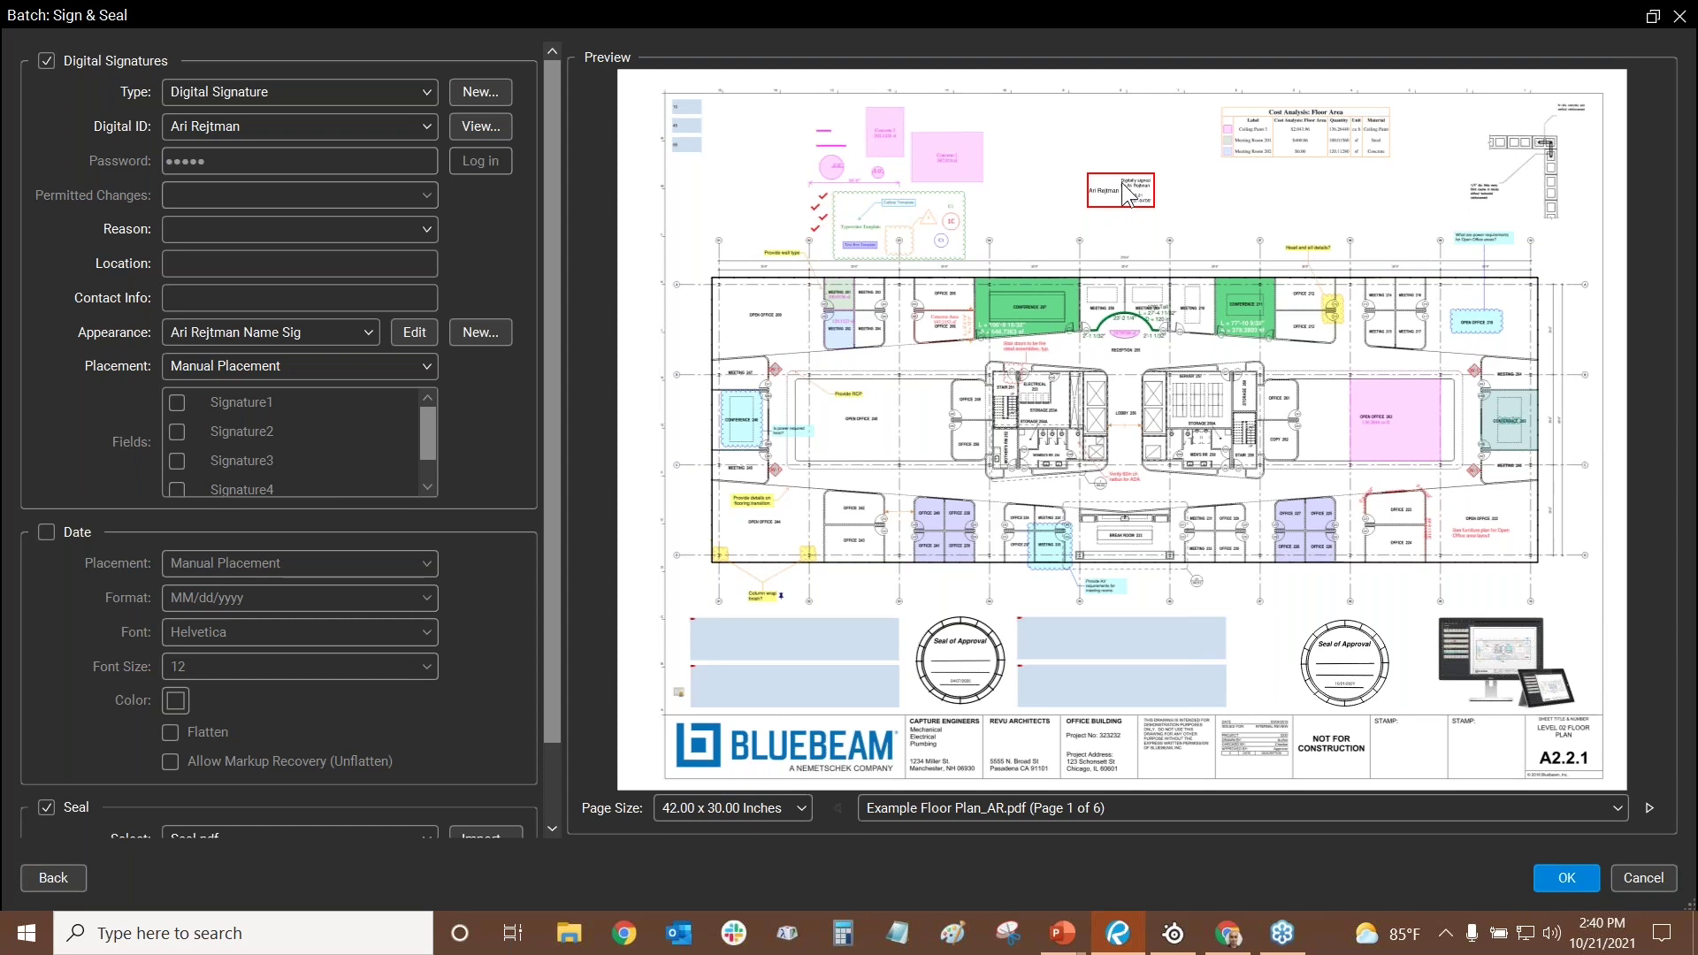
- Set signature type to Document Certification, nudge the seal into the stamp area, and view seal choices
click(228, 91)
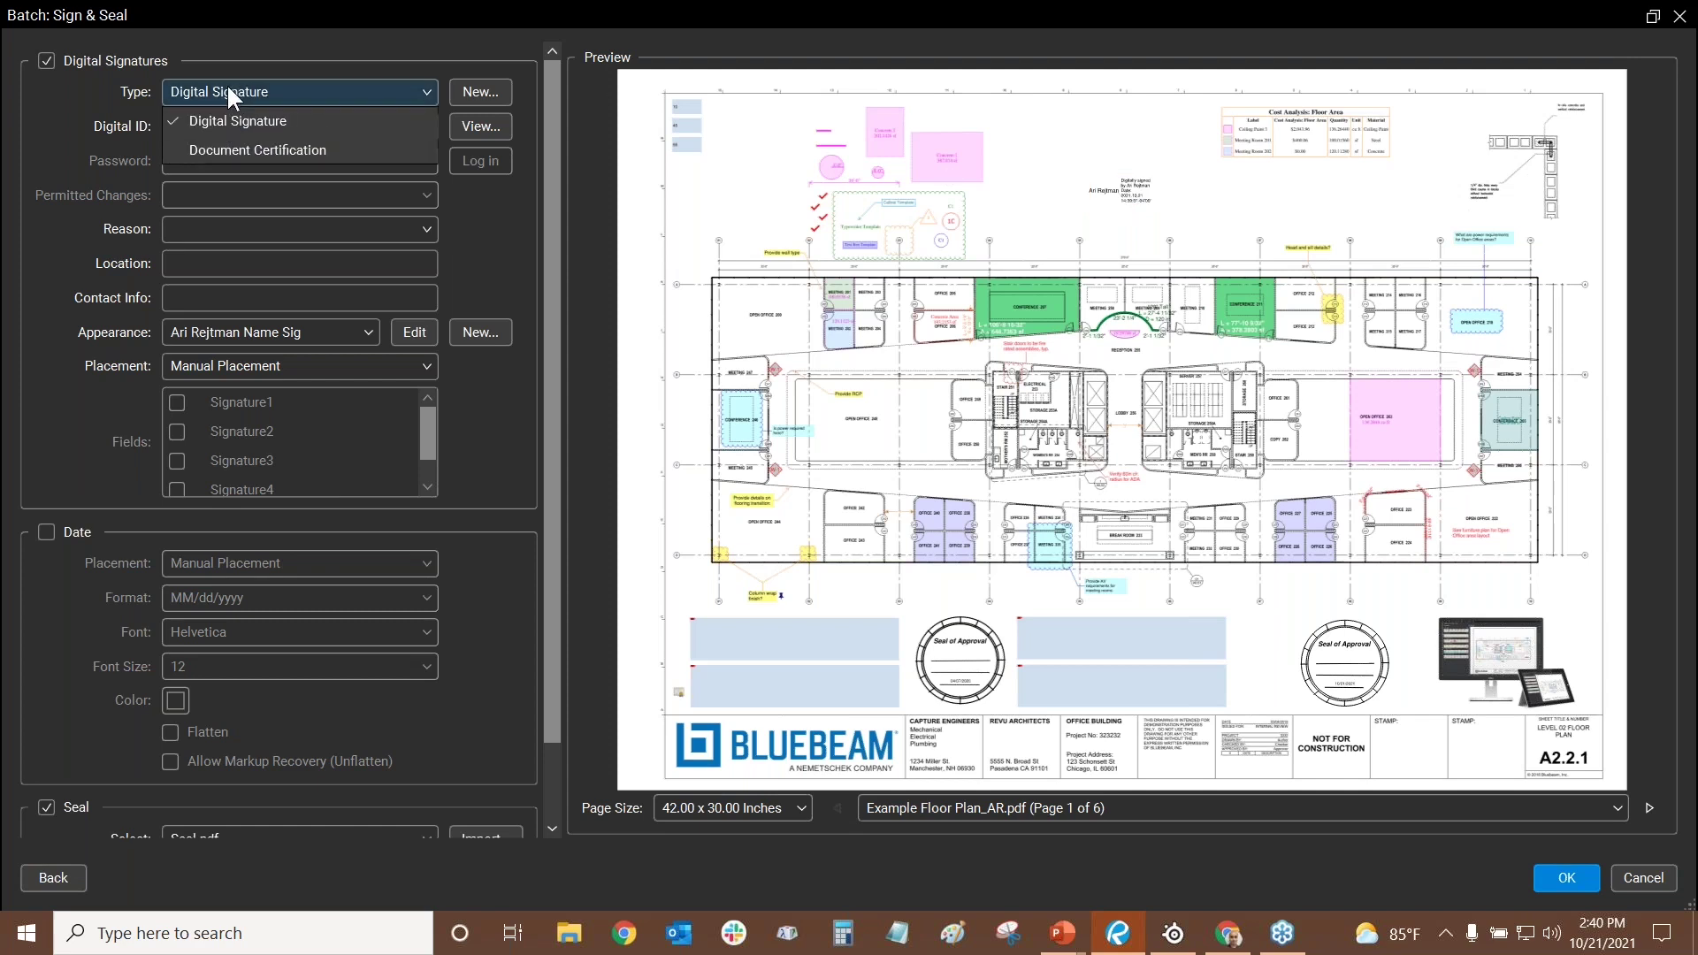
click(241, 151)
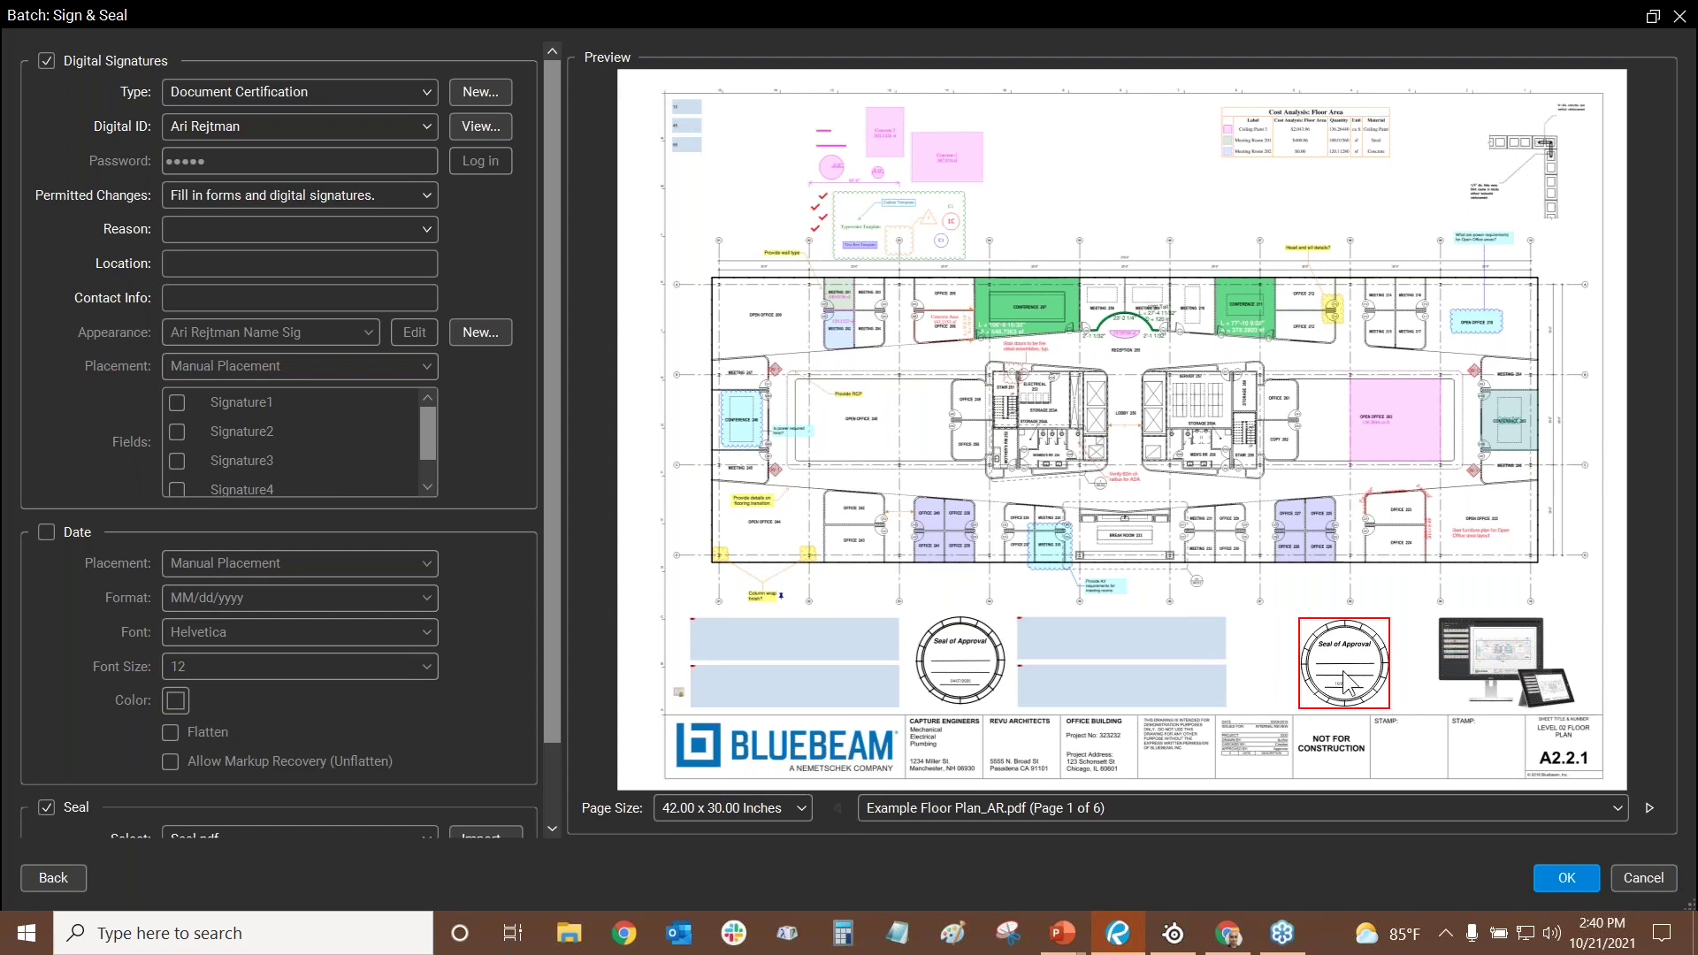
drag(1348, 681, 1375, 703)
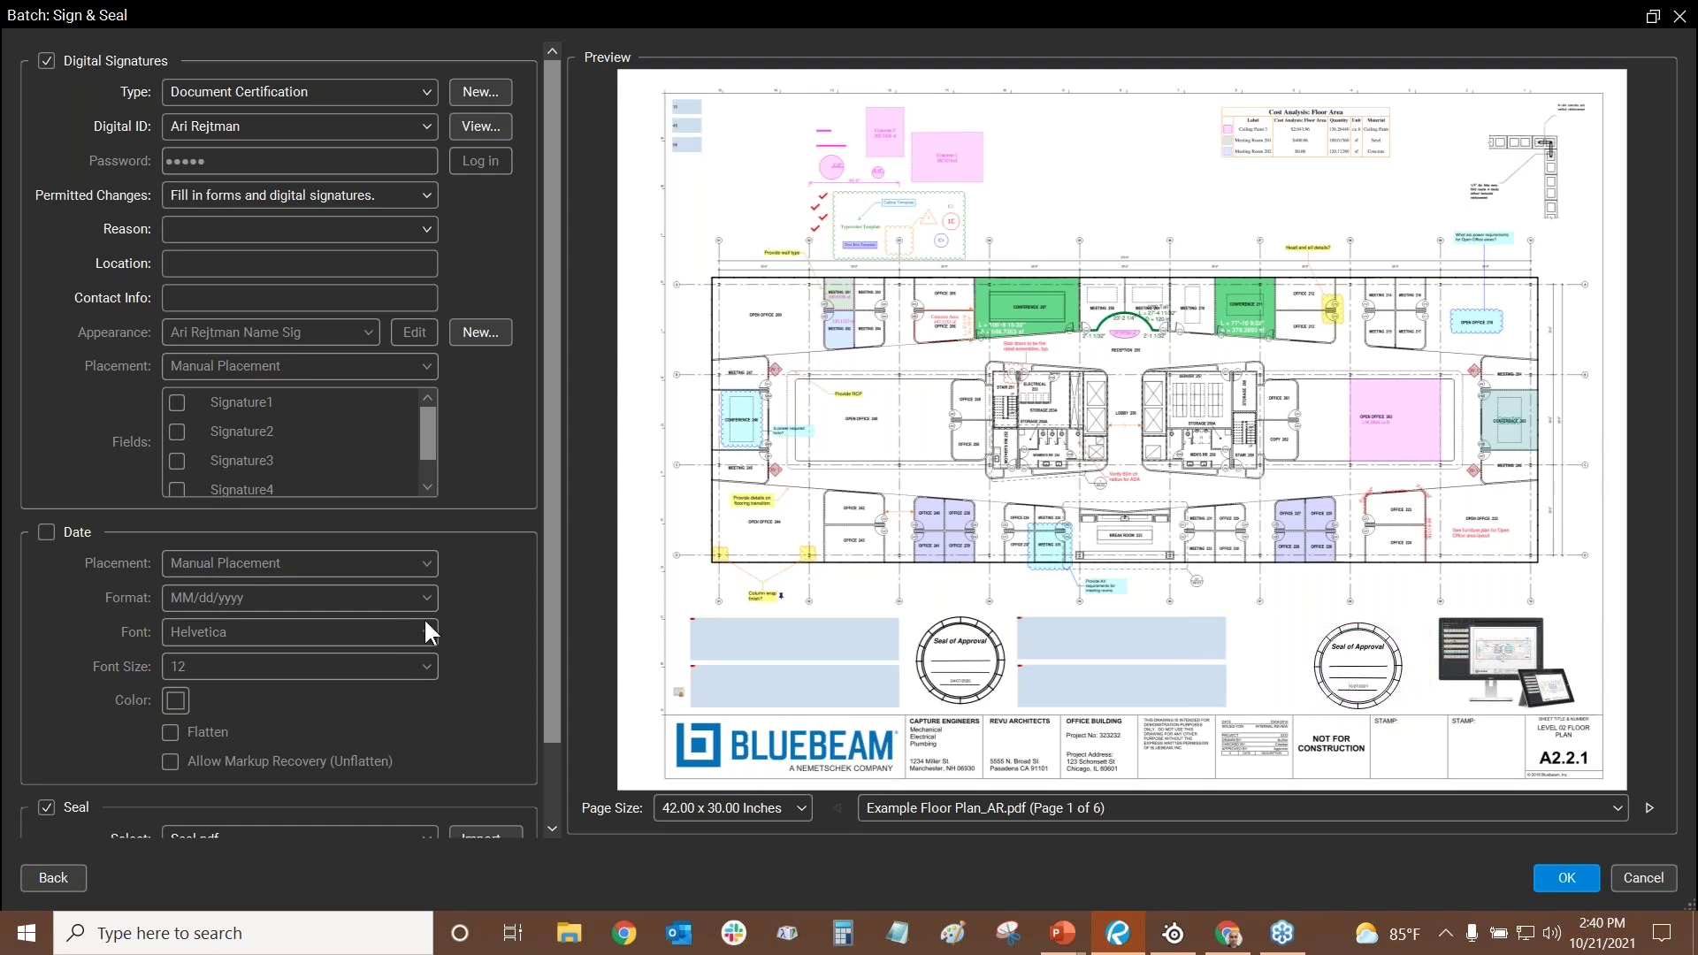
scroll(423, 617, down, 1)
click(357, 748)
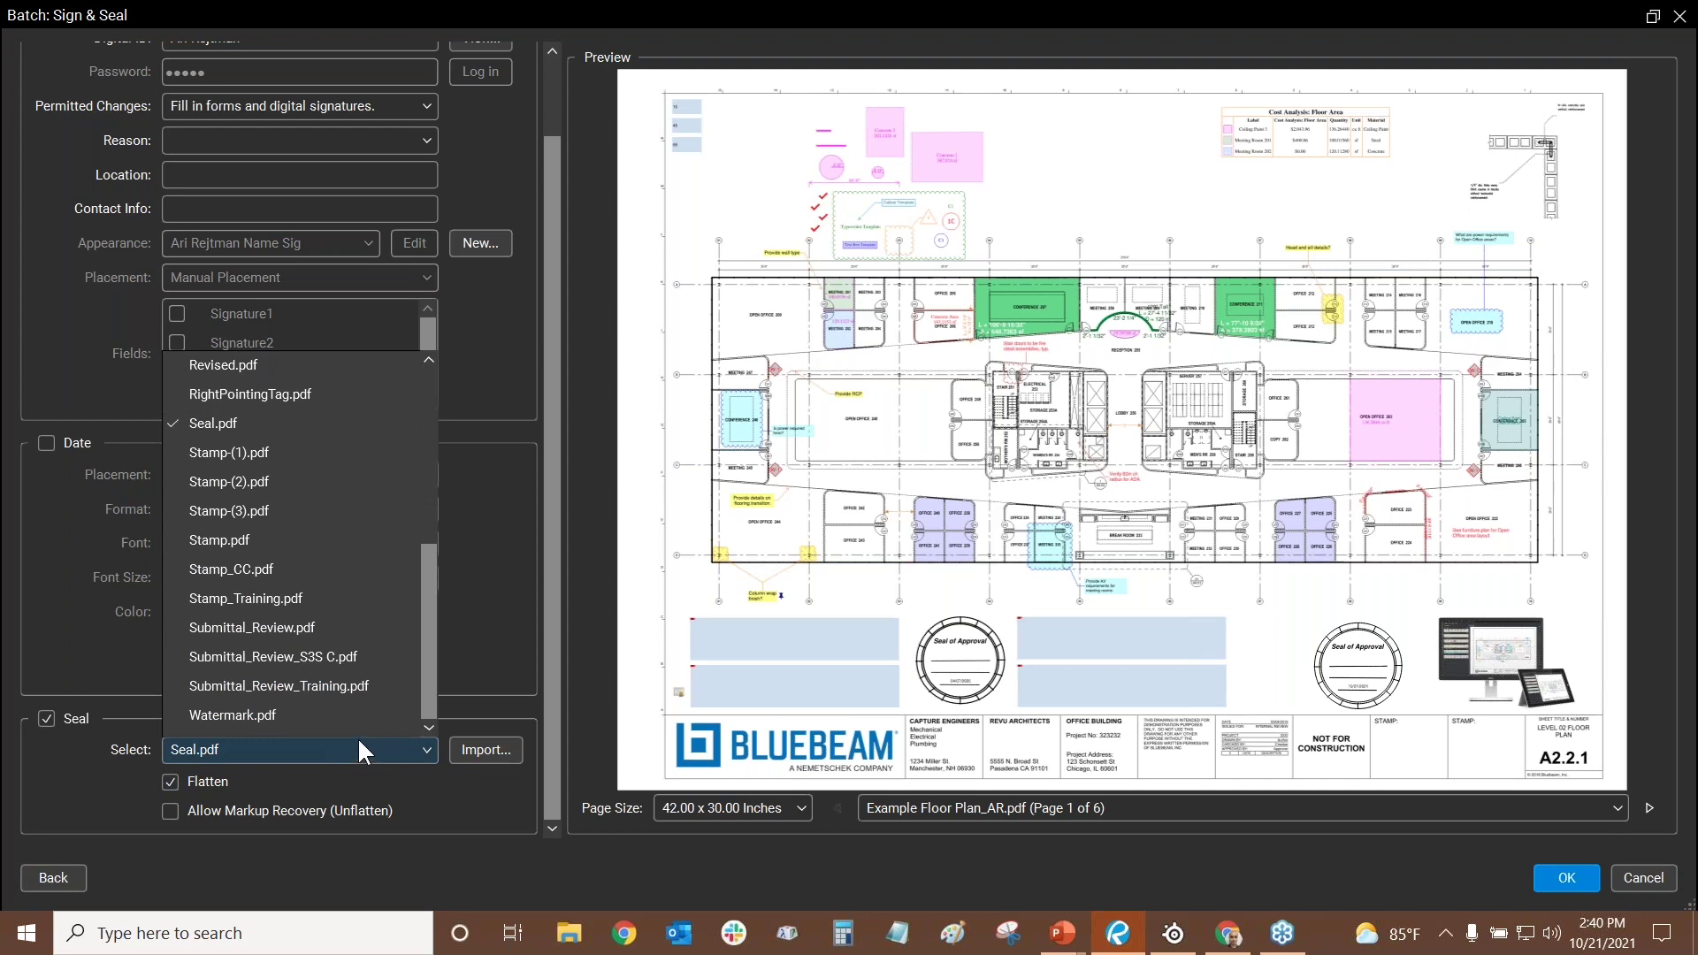
scroll(290, 651, up, 4)
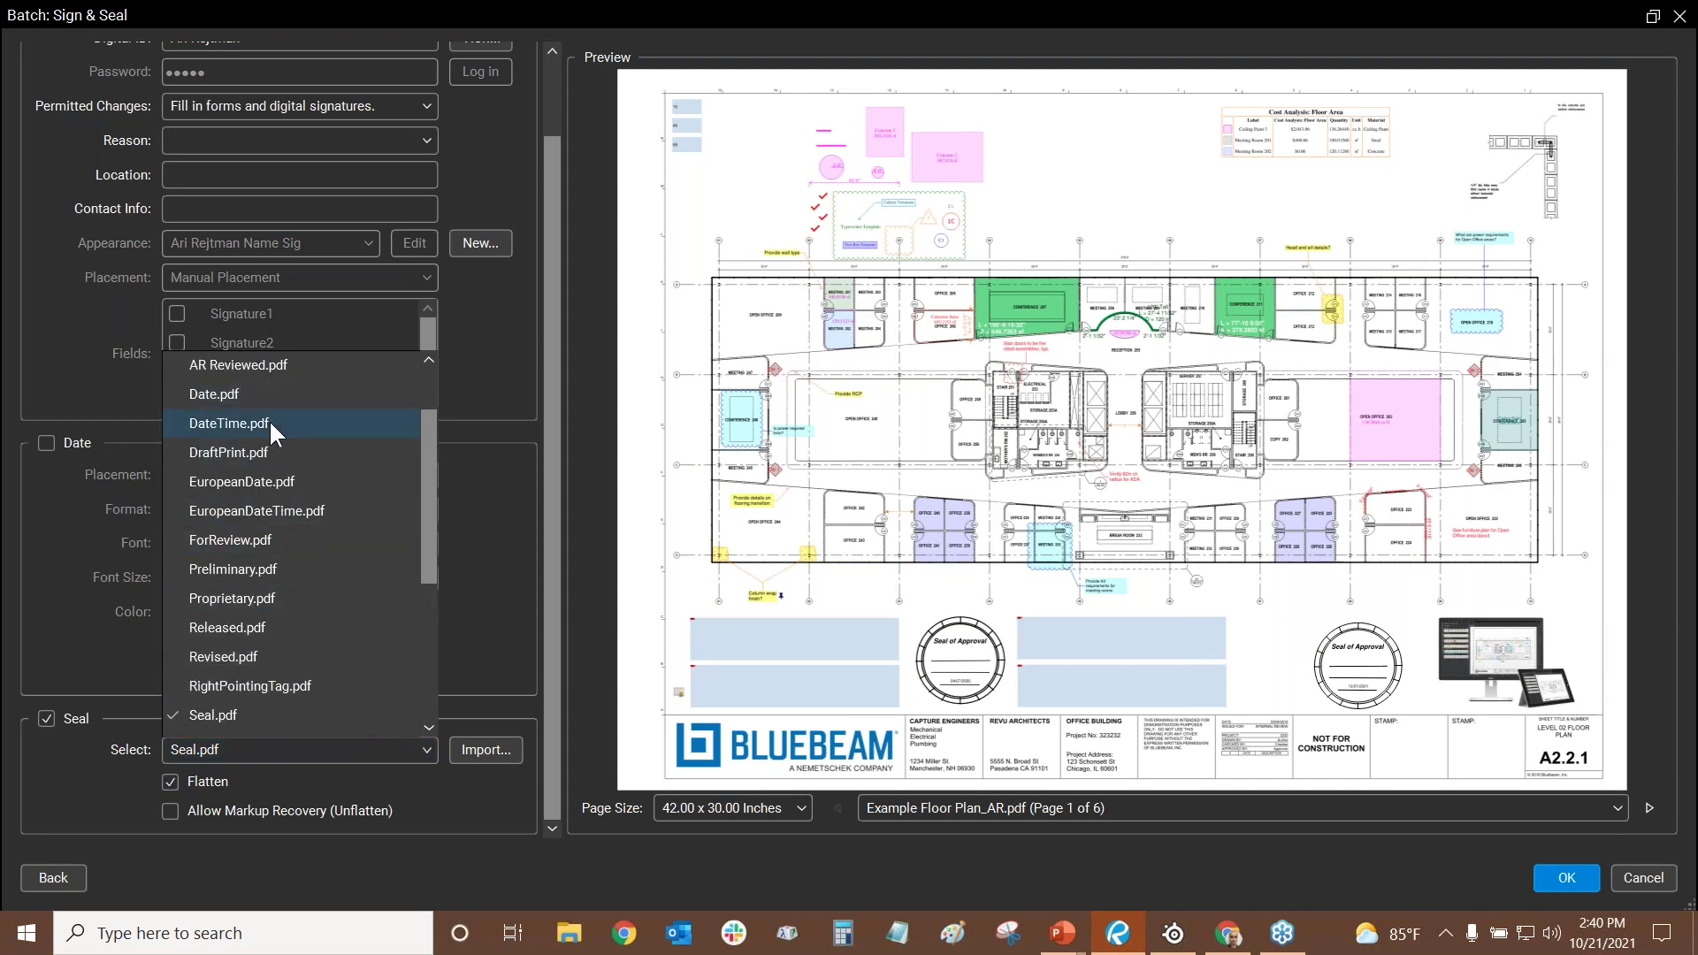
- Choose the DateTime seal and drag its date stamp down onto the floor plan preview
click(269, 421)
scroll(1332, 670, up, 4)
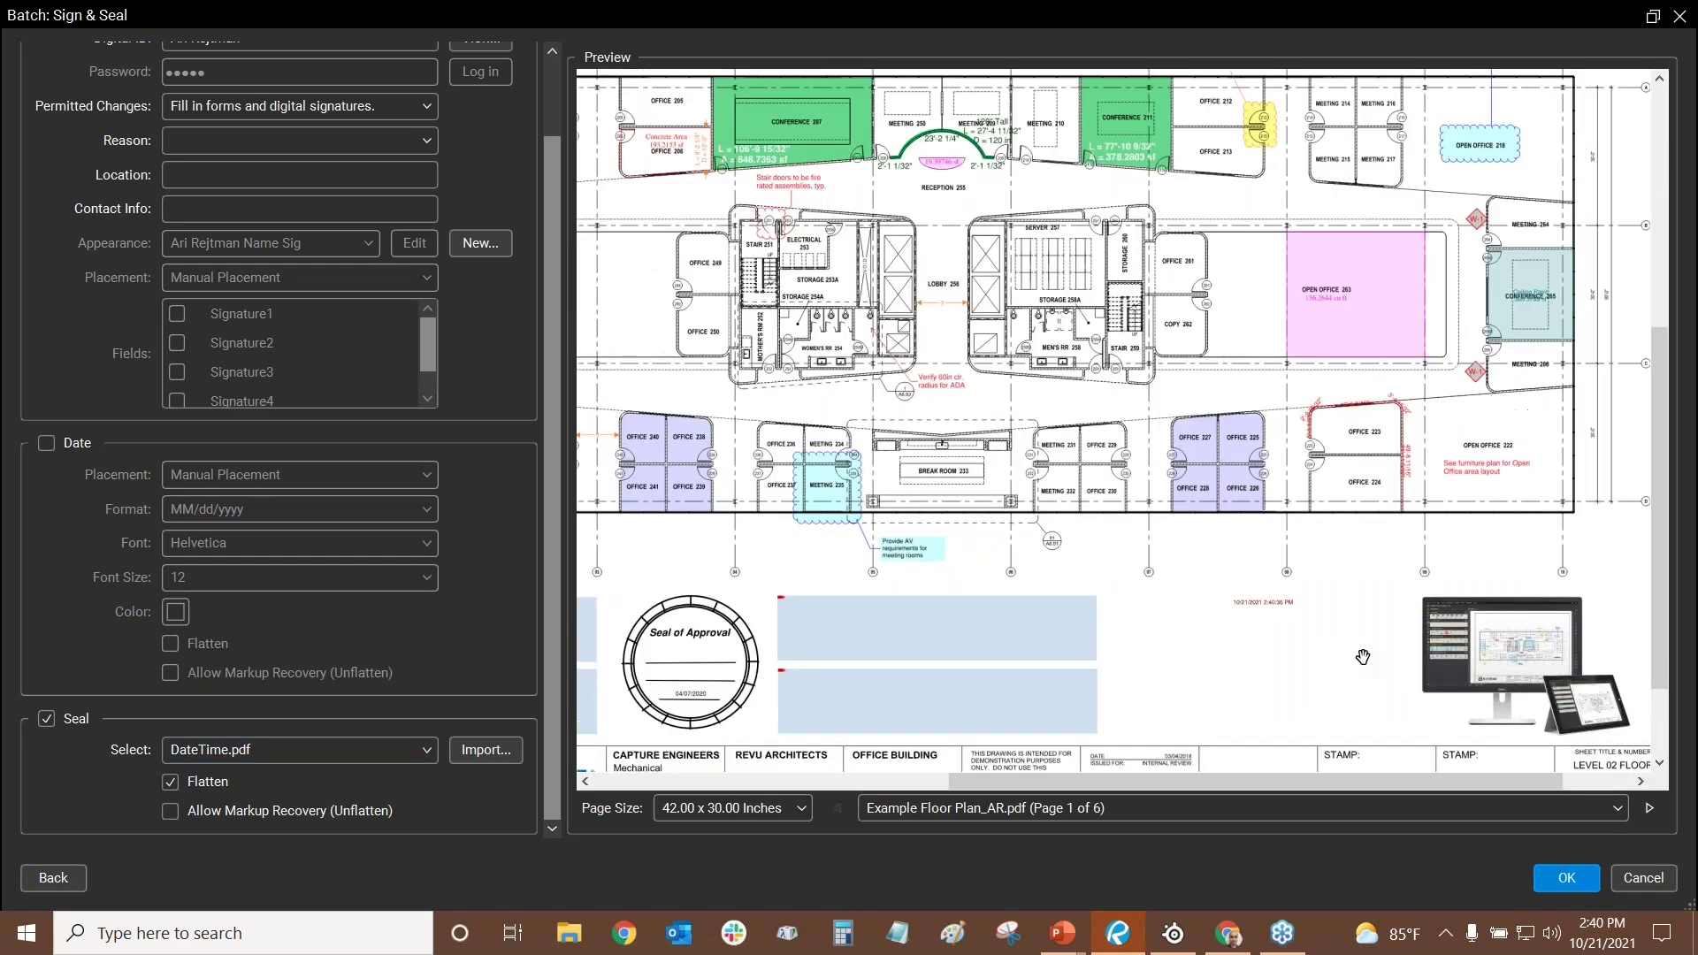
drag(1333, 670, 955, 318)
scroll(949, 312, up, 2)
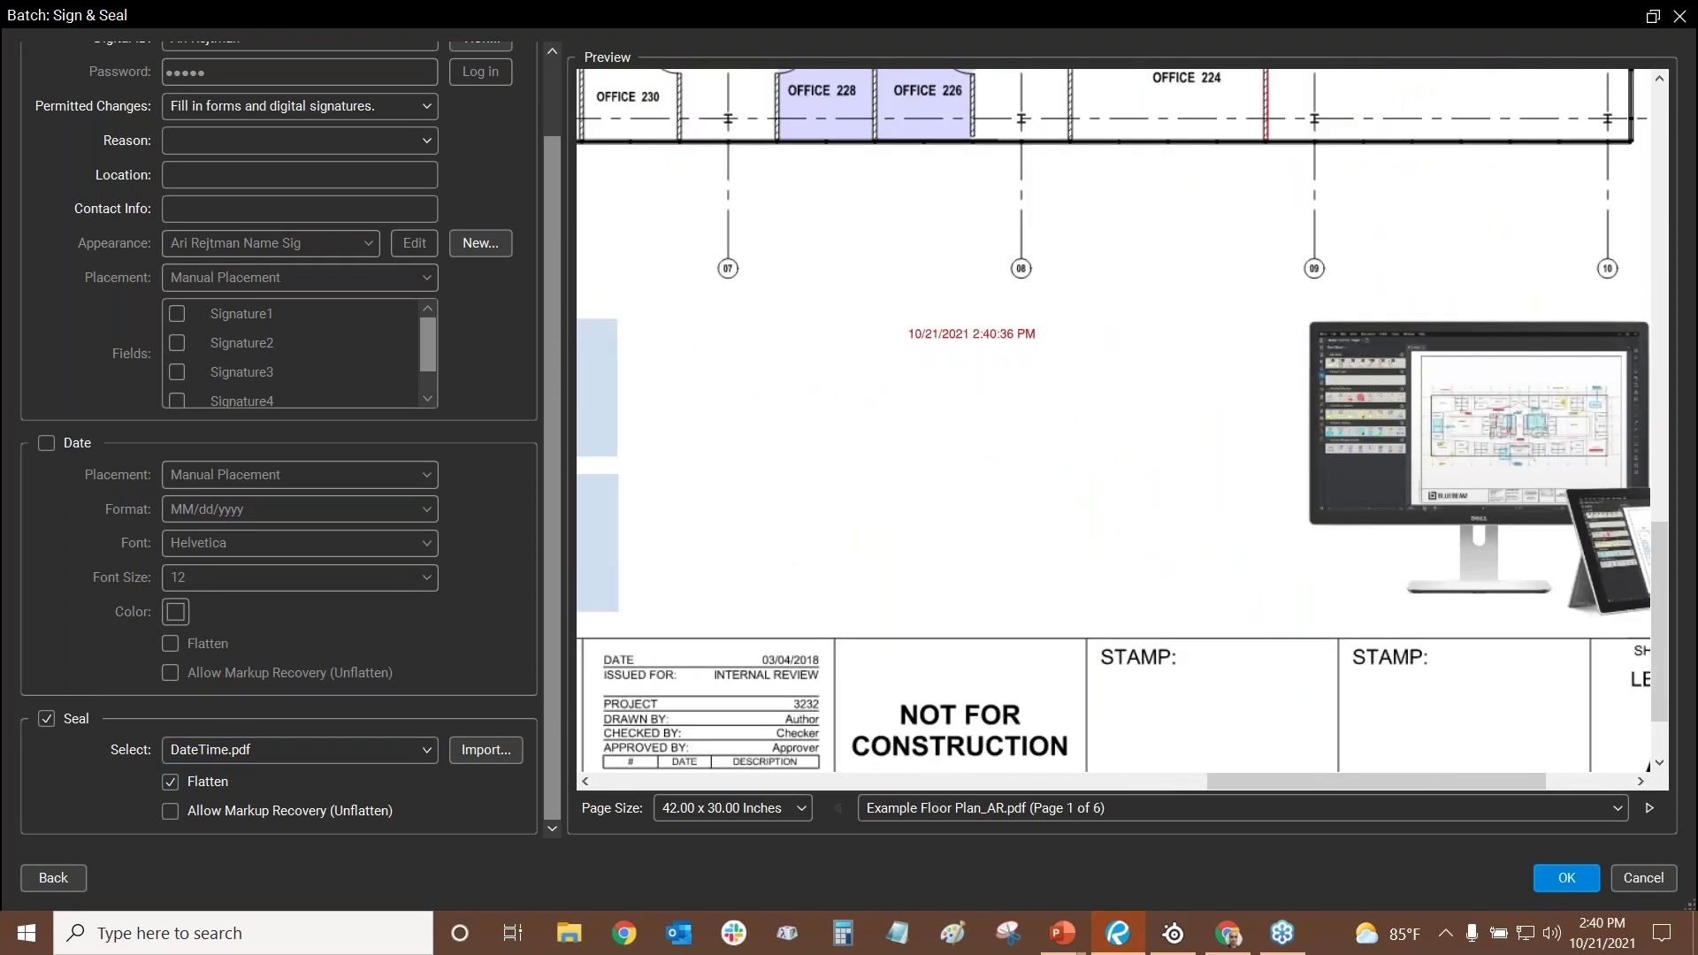
scroll(964, 338, up, 5)
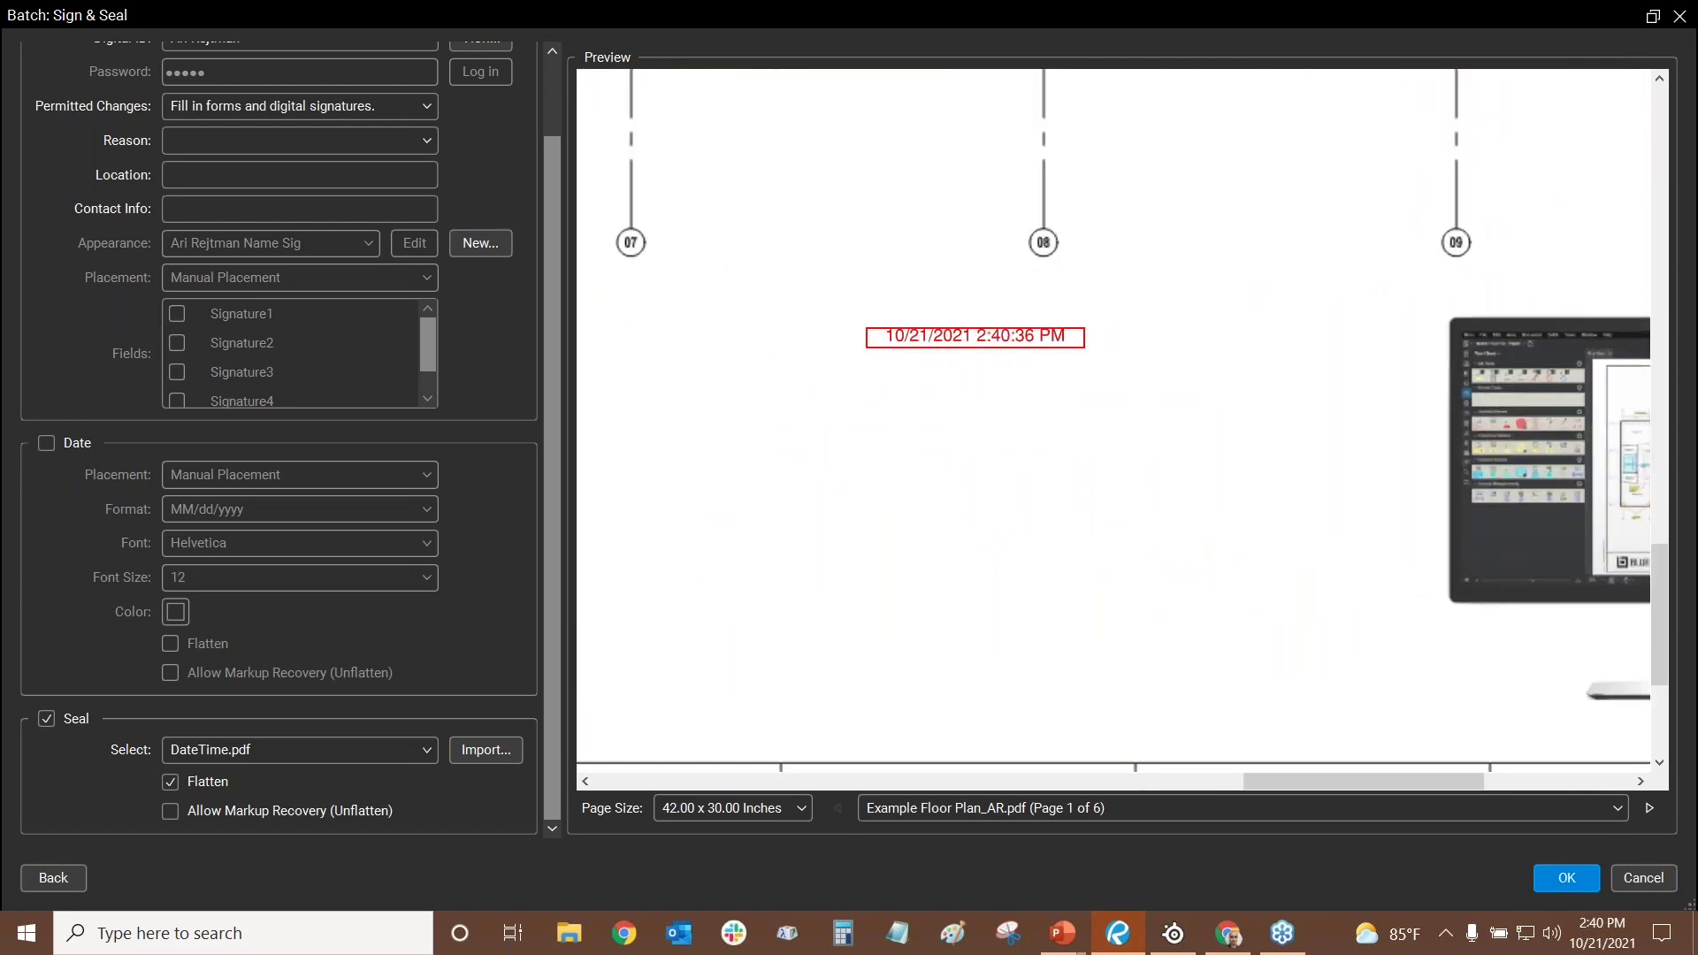
scroll(964, 327, down, 5)
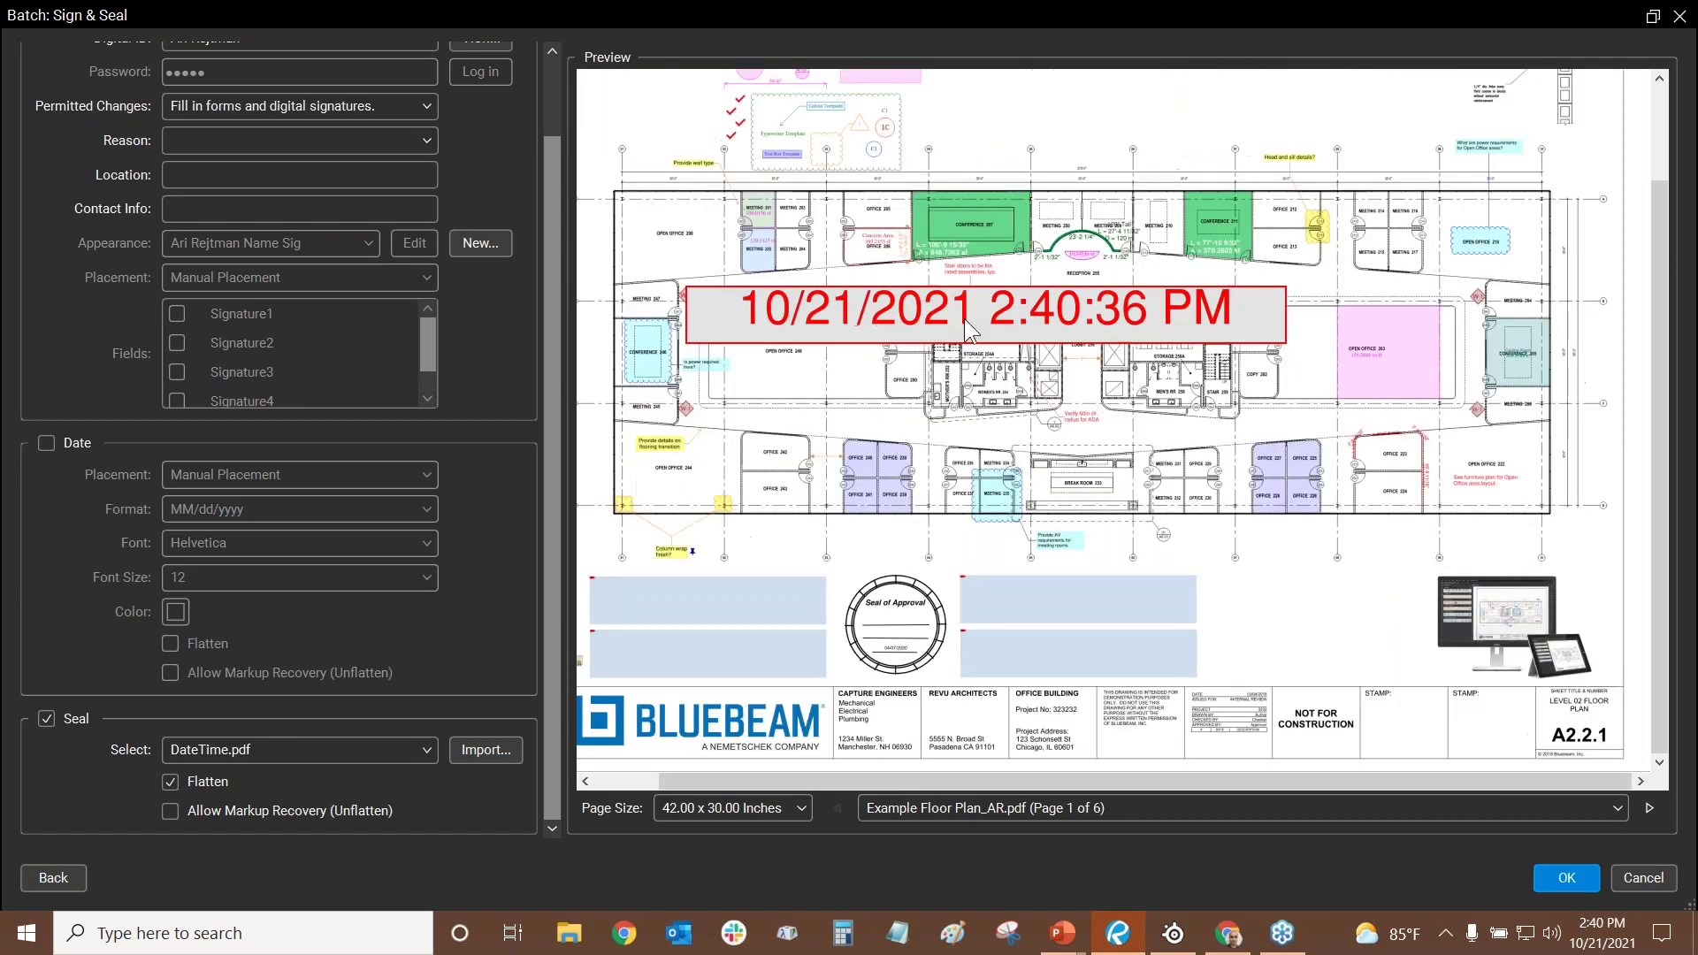
drag(964, 318, 1133, 535)
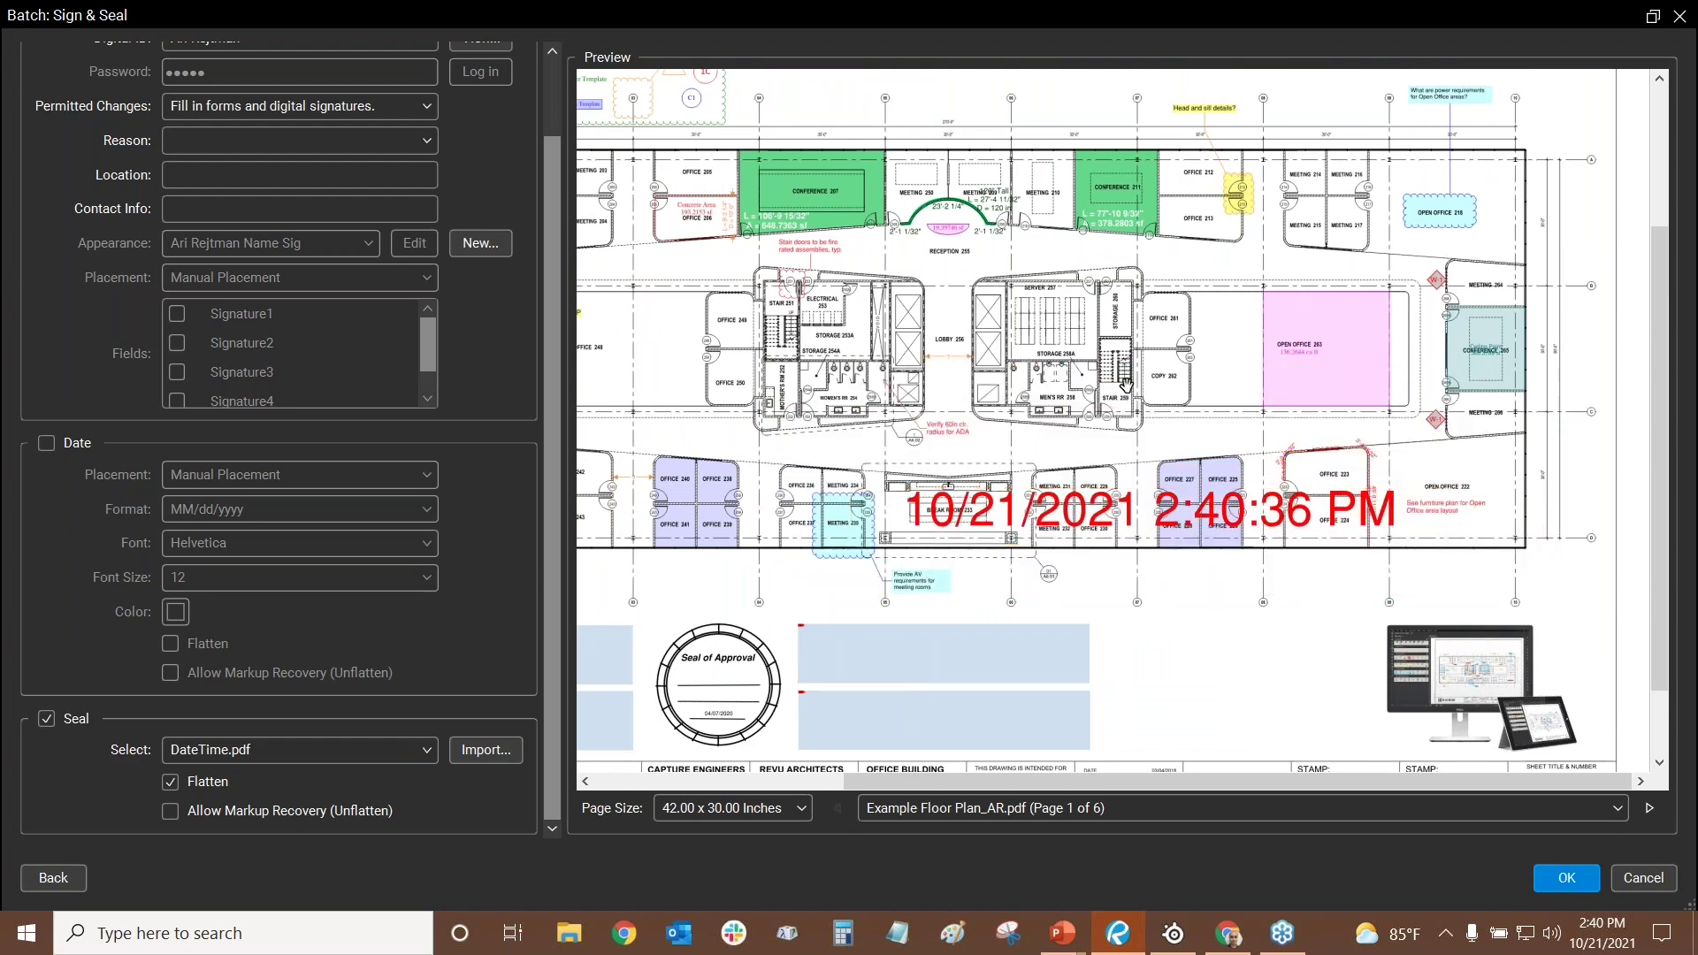
- Move the date stamp away from the 45 box to beside Typewriter Template
scroll(1101, 528, down, 2)
scroll(1407, 593, down, 2)
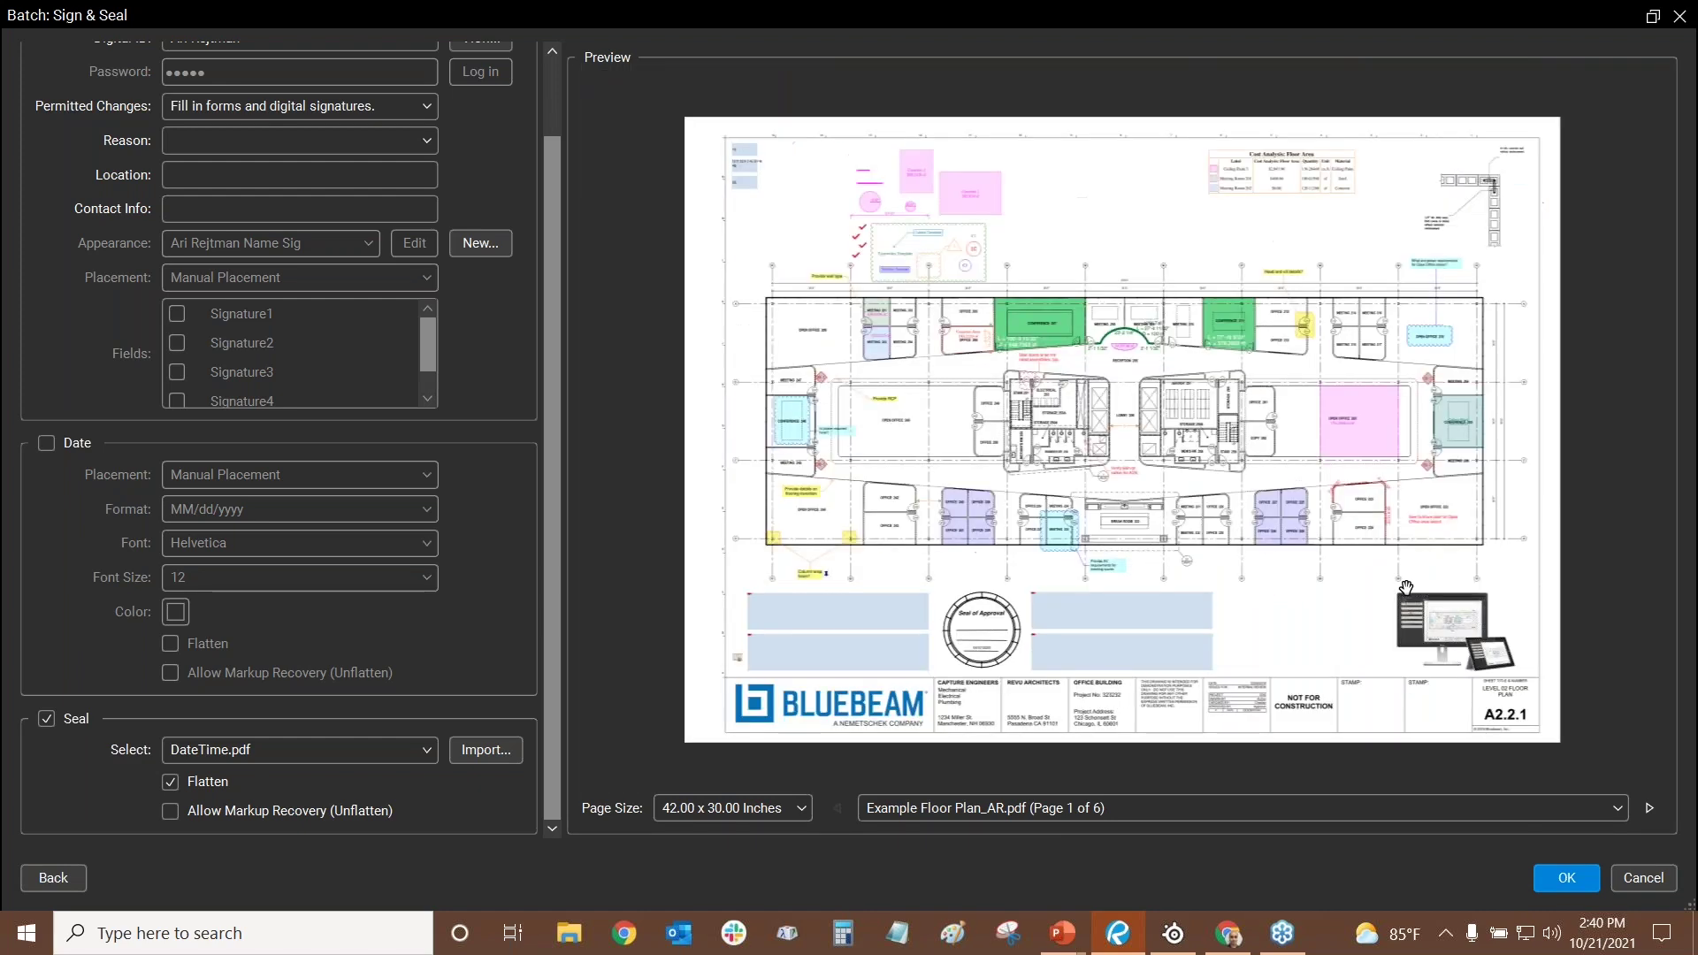
scroll(1408, 589, up, 3)
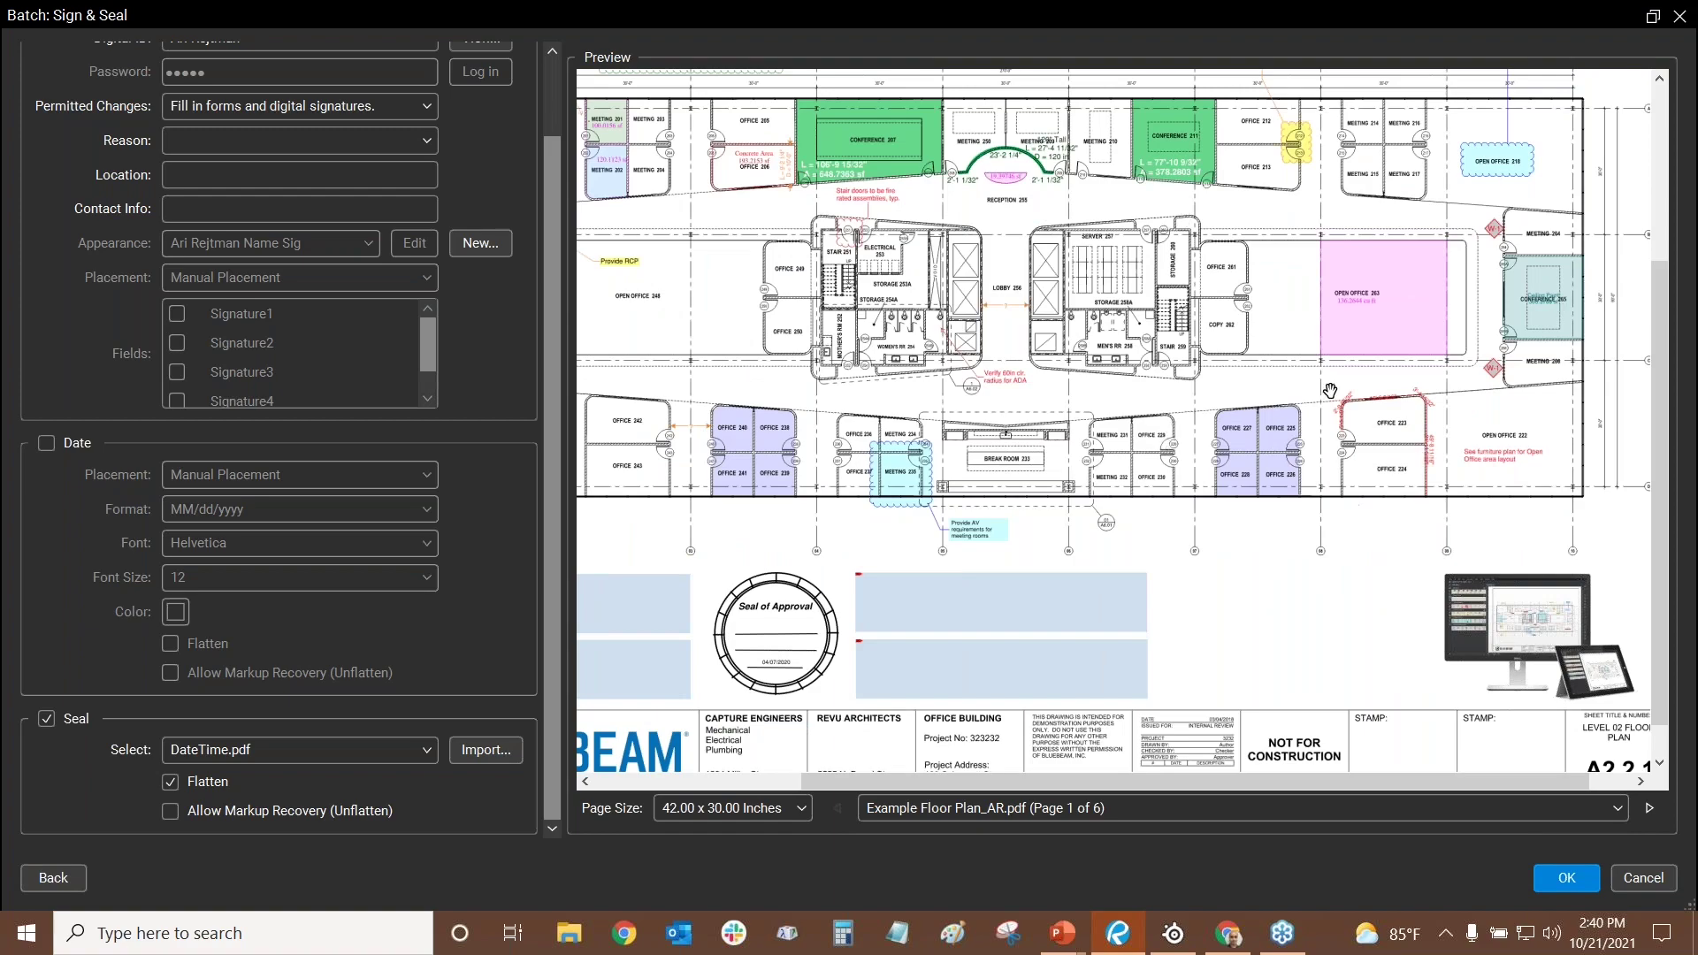
scroll(1389, 348, up, 2)
scroll(1406, 402, down, 4)
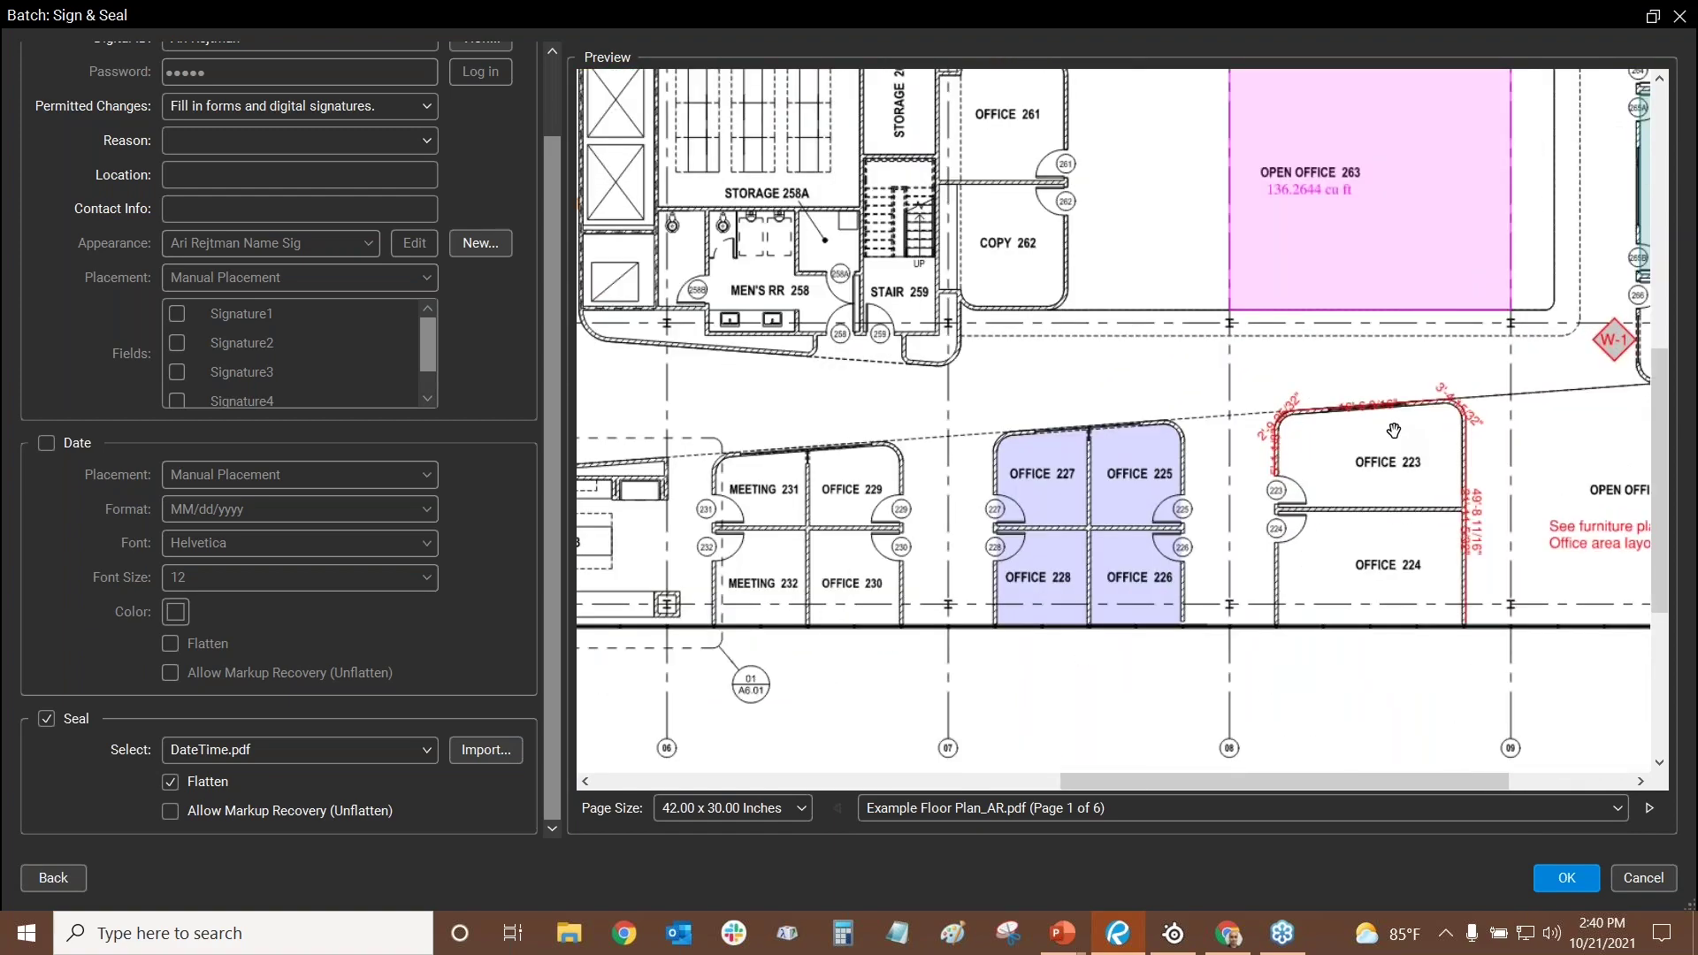
scroll(1363, 422, up, 2)
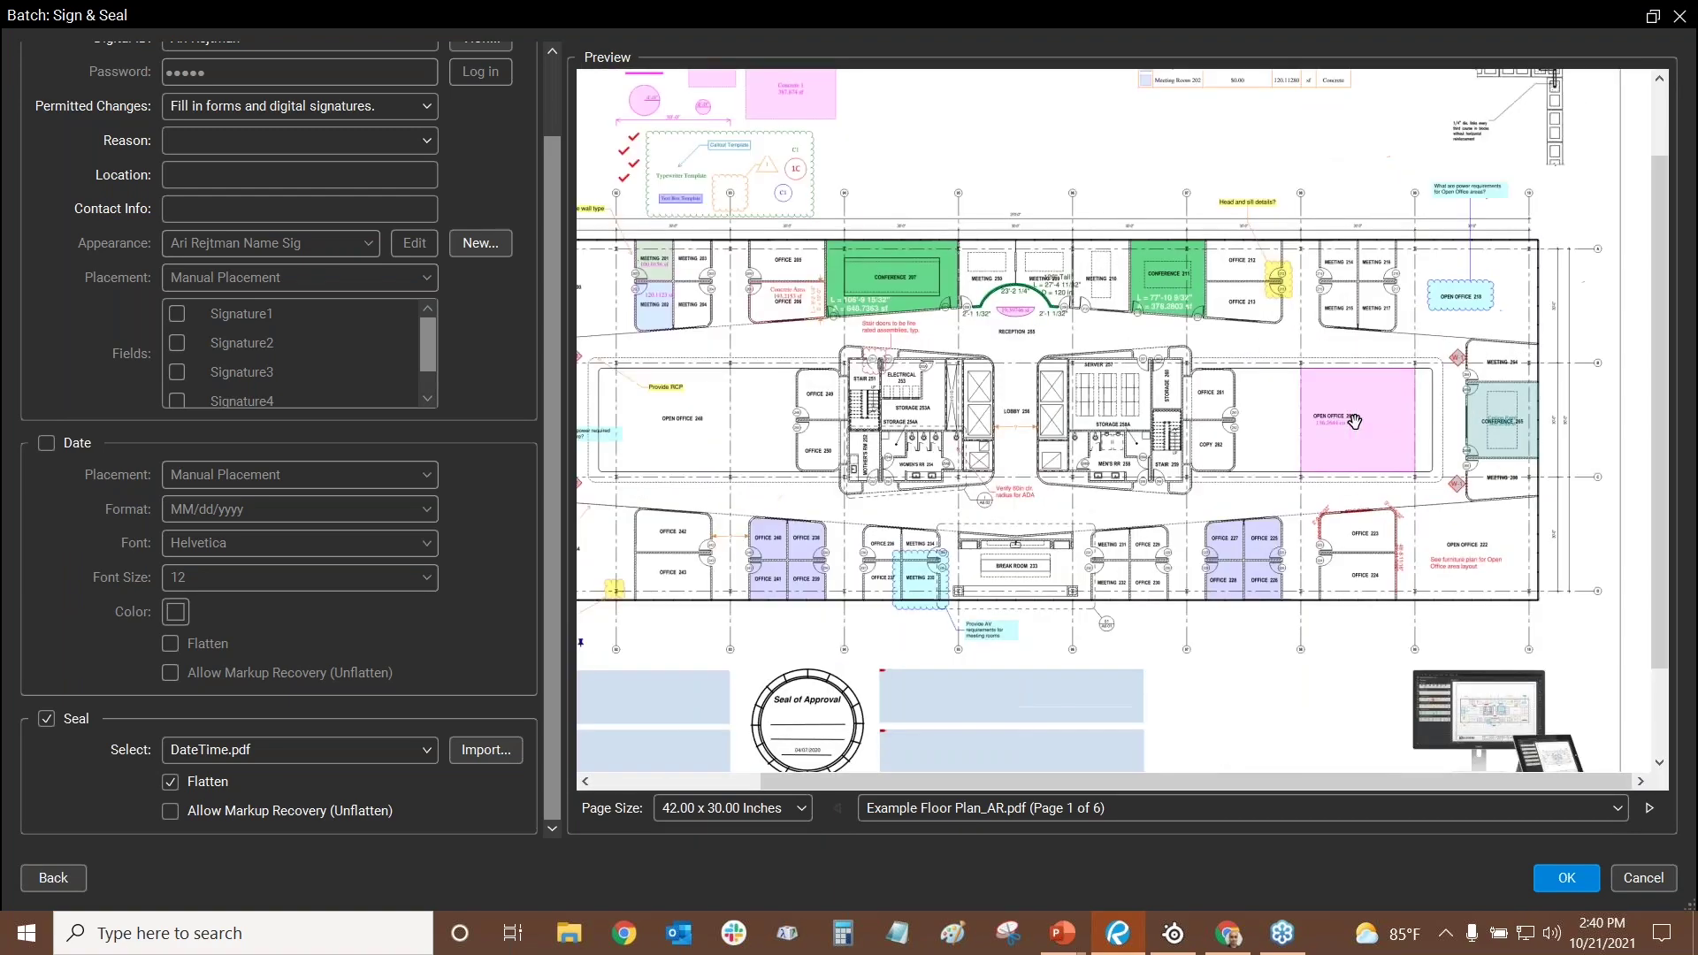
scroll(1363, 422, down, 1)
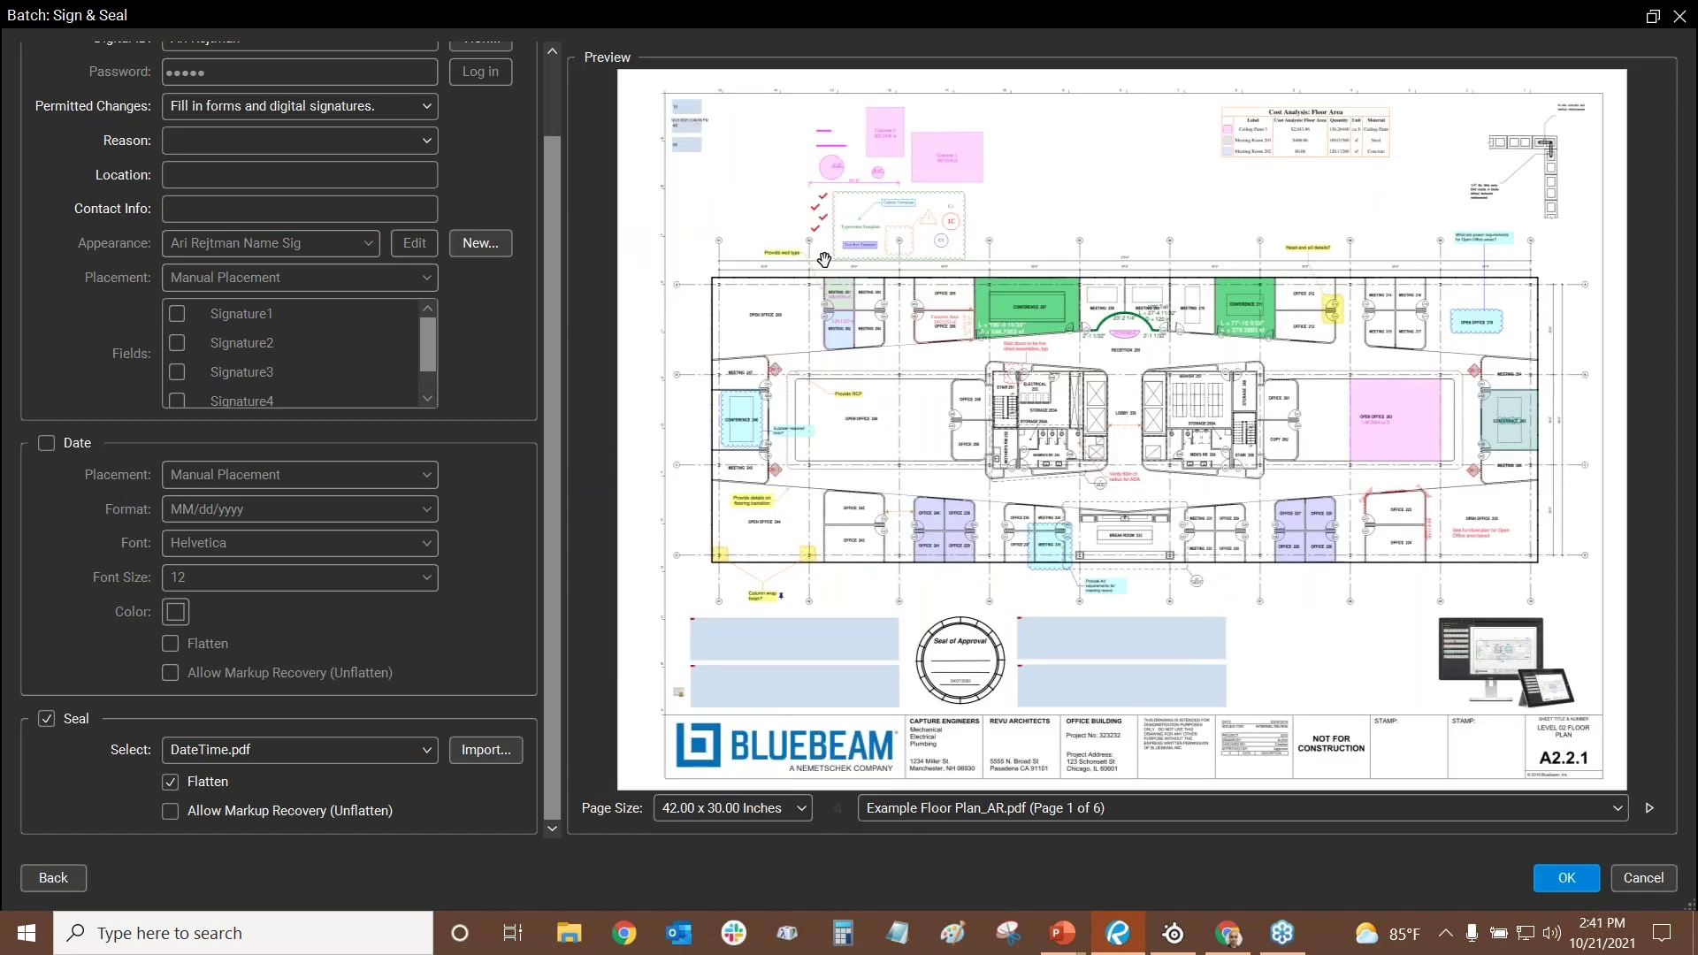
scroll(681, 108, up, 4)
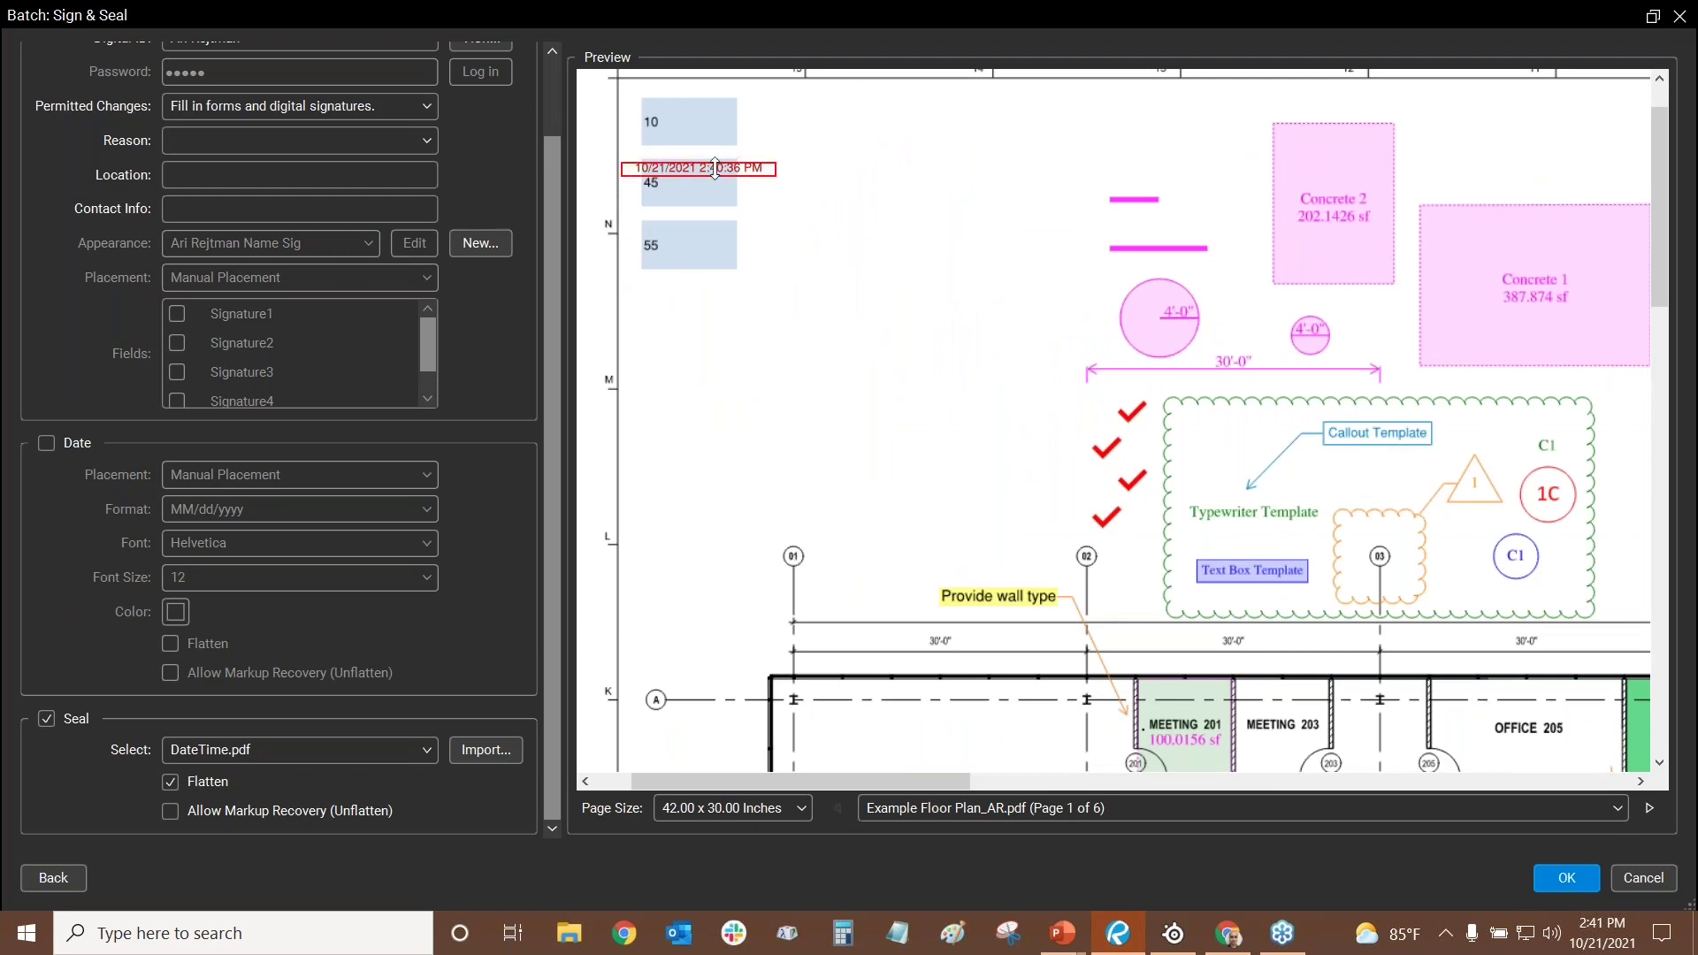
scroll(704, 168, up, 2)
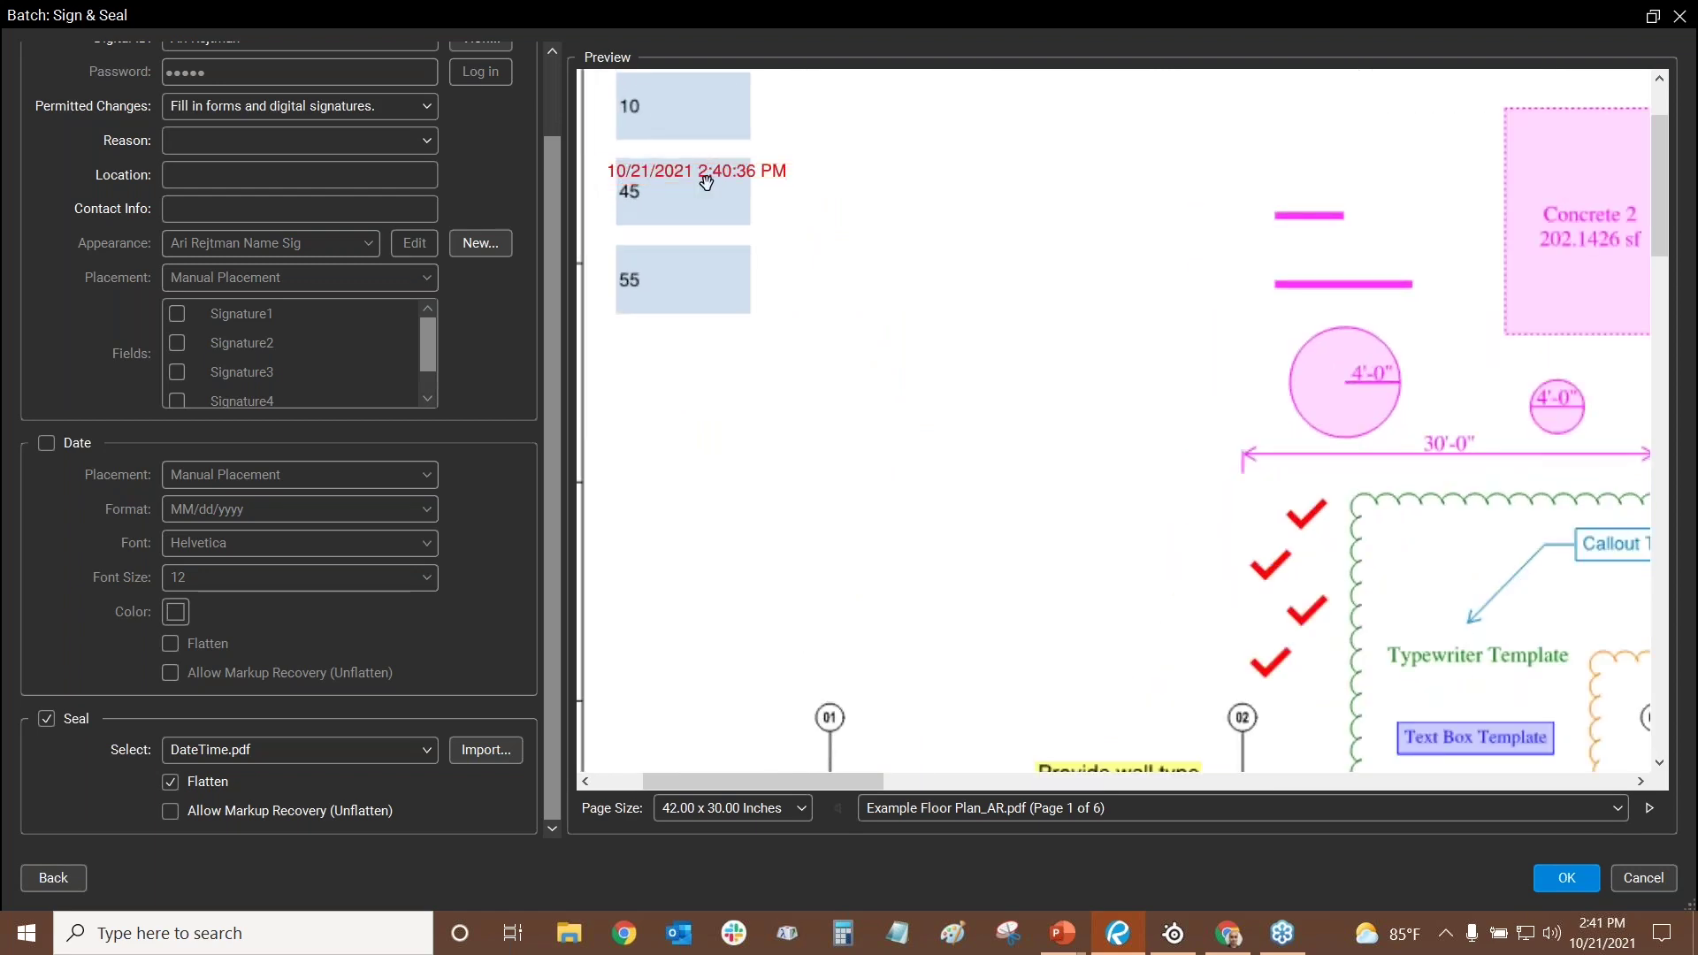
drag(704, 168, 1380, 670)
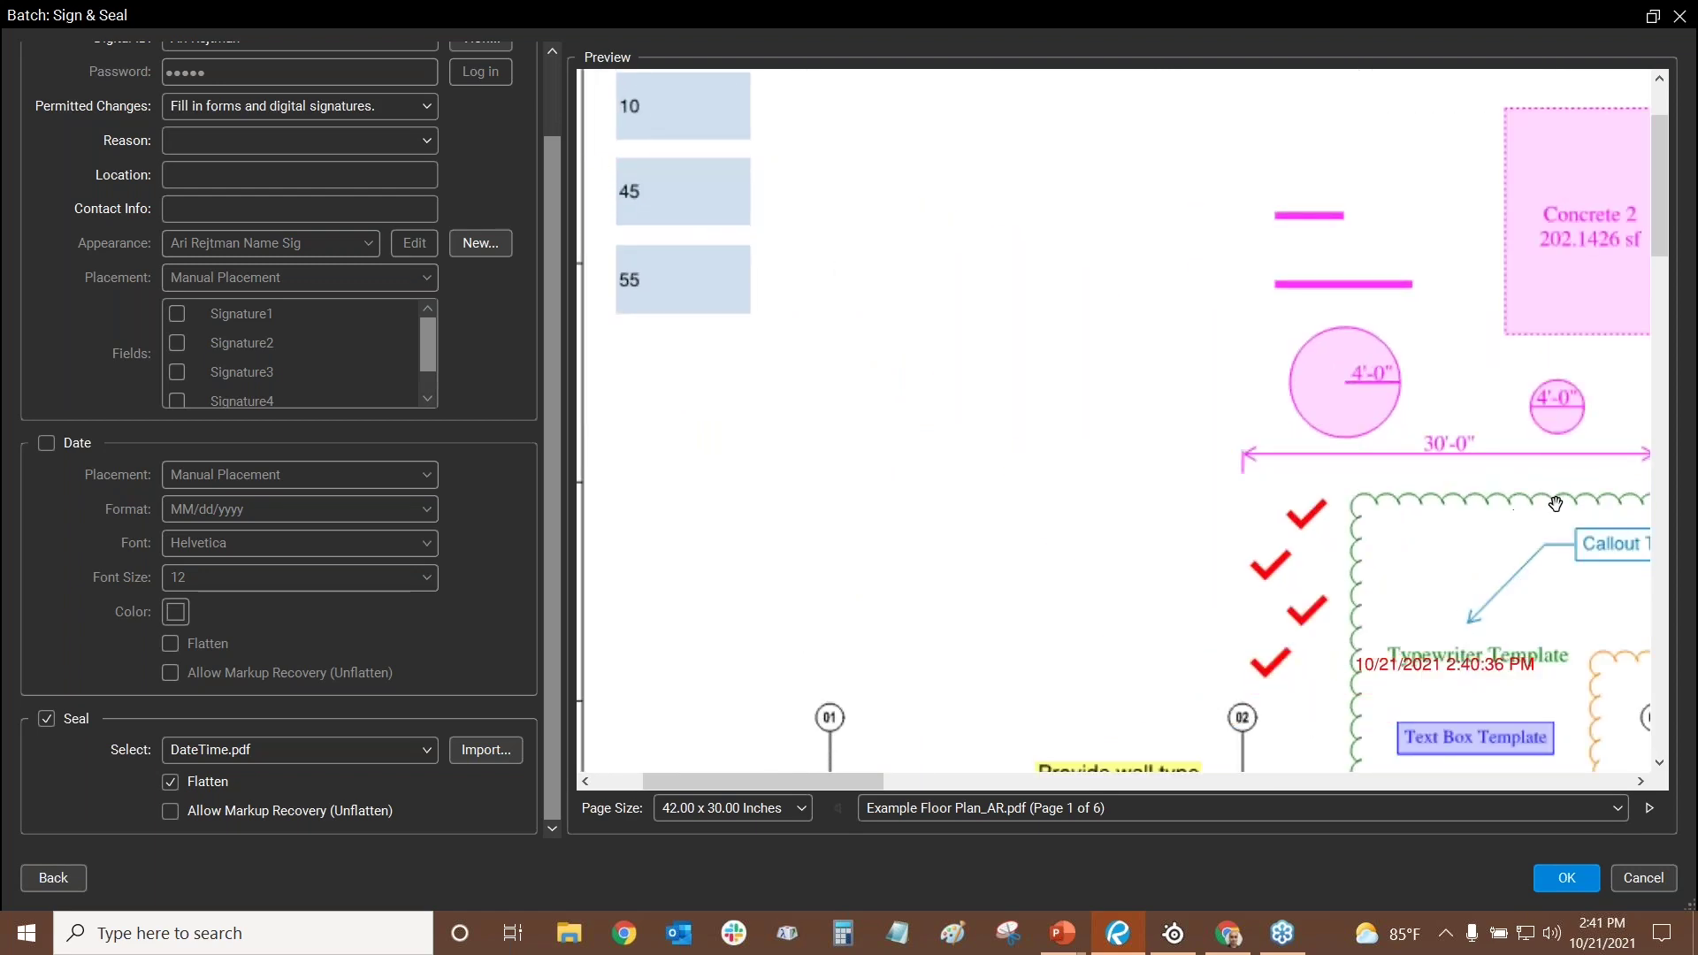
drag(1379, 516, 955, 225)
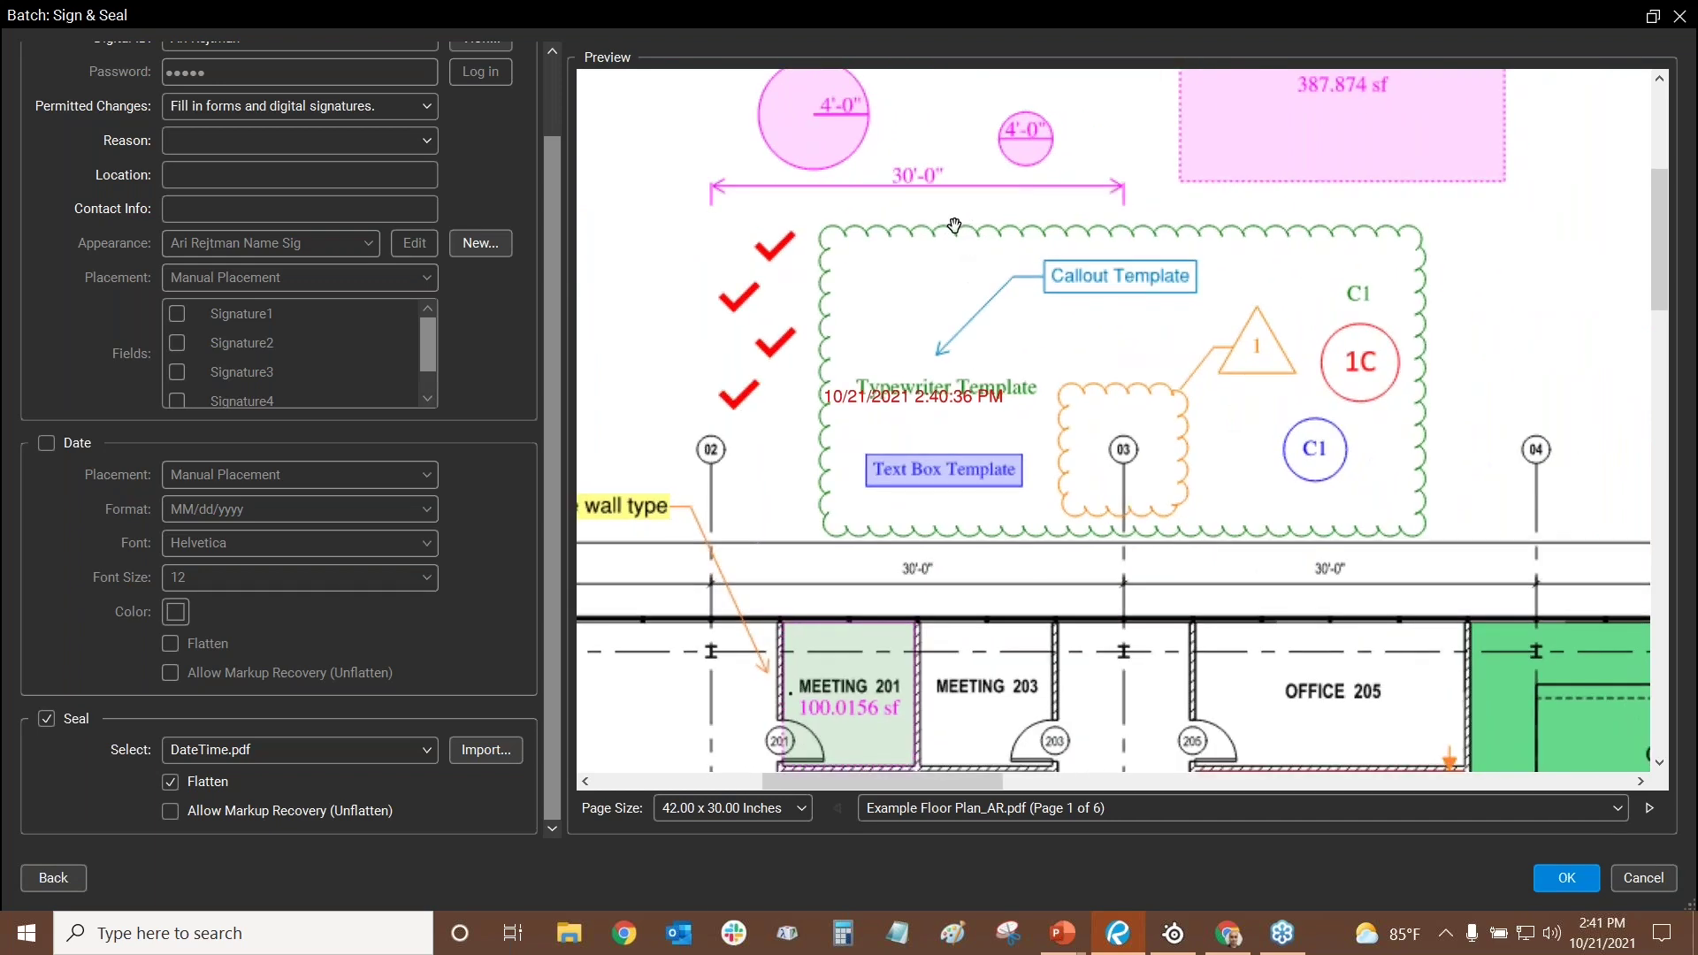
- Position the date stamp on the plan just above the title block
drag(1079, 342, 797, 85)
drag(677, 174, 1209, 464)
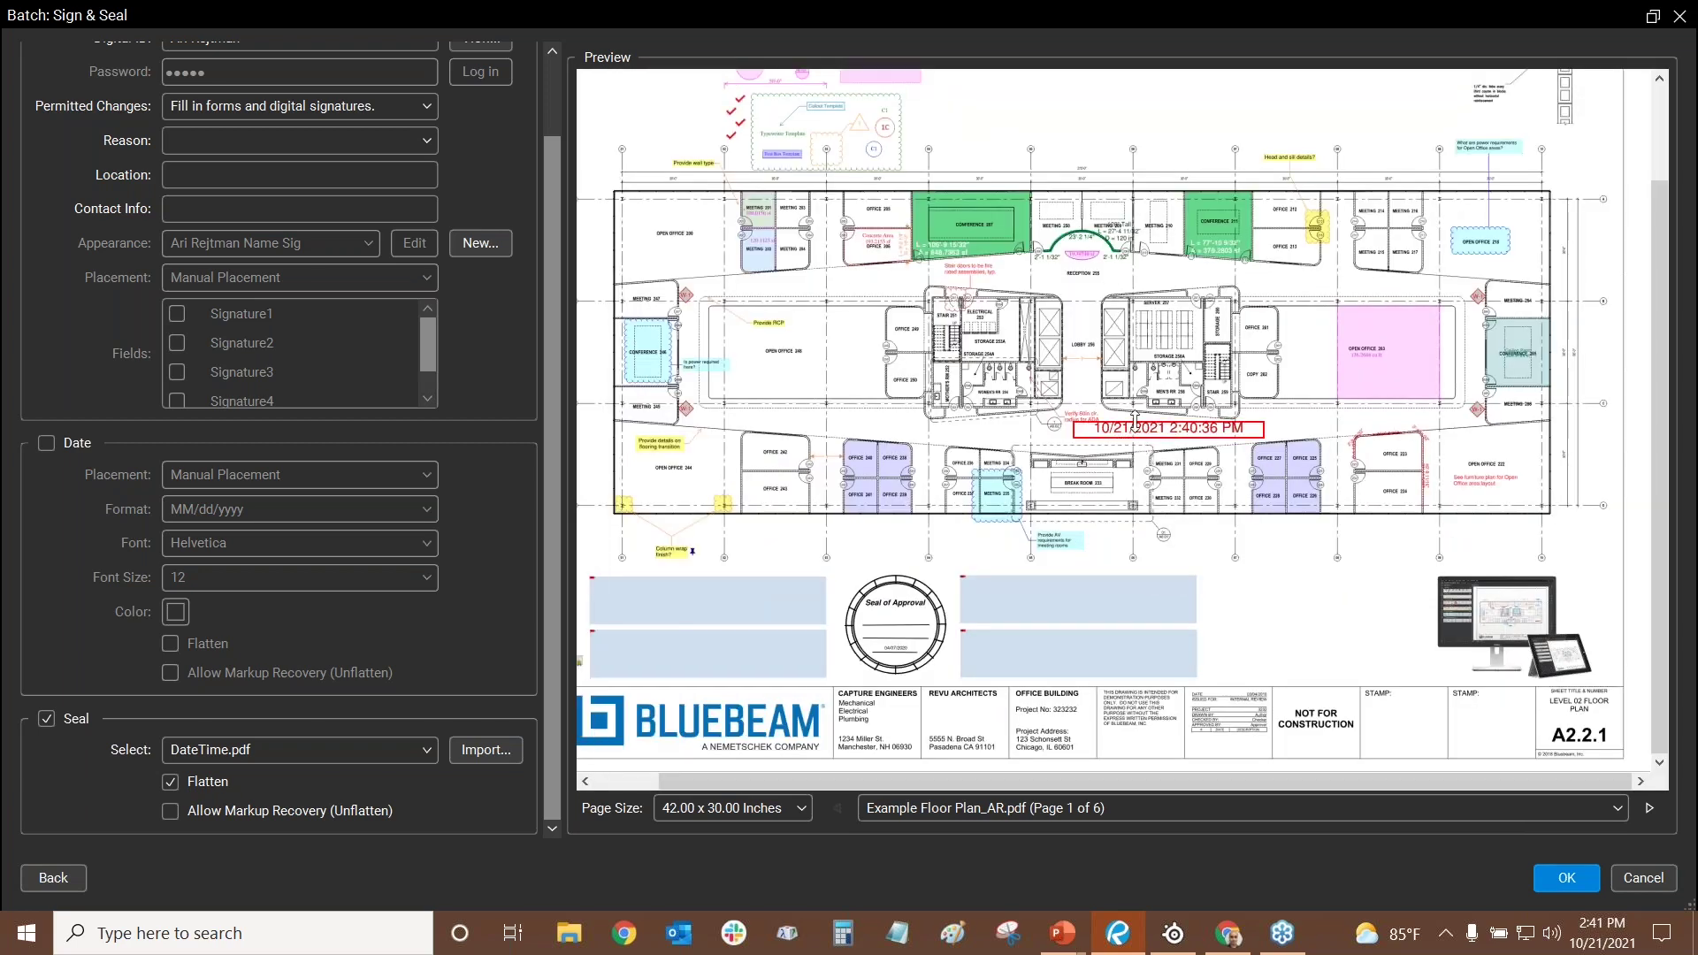
scroll(1189, 428, up, 3)
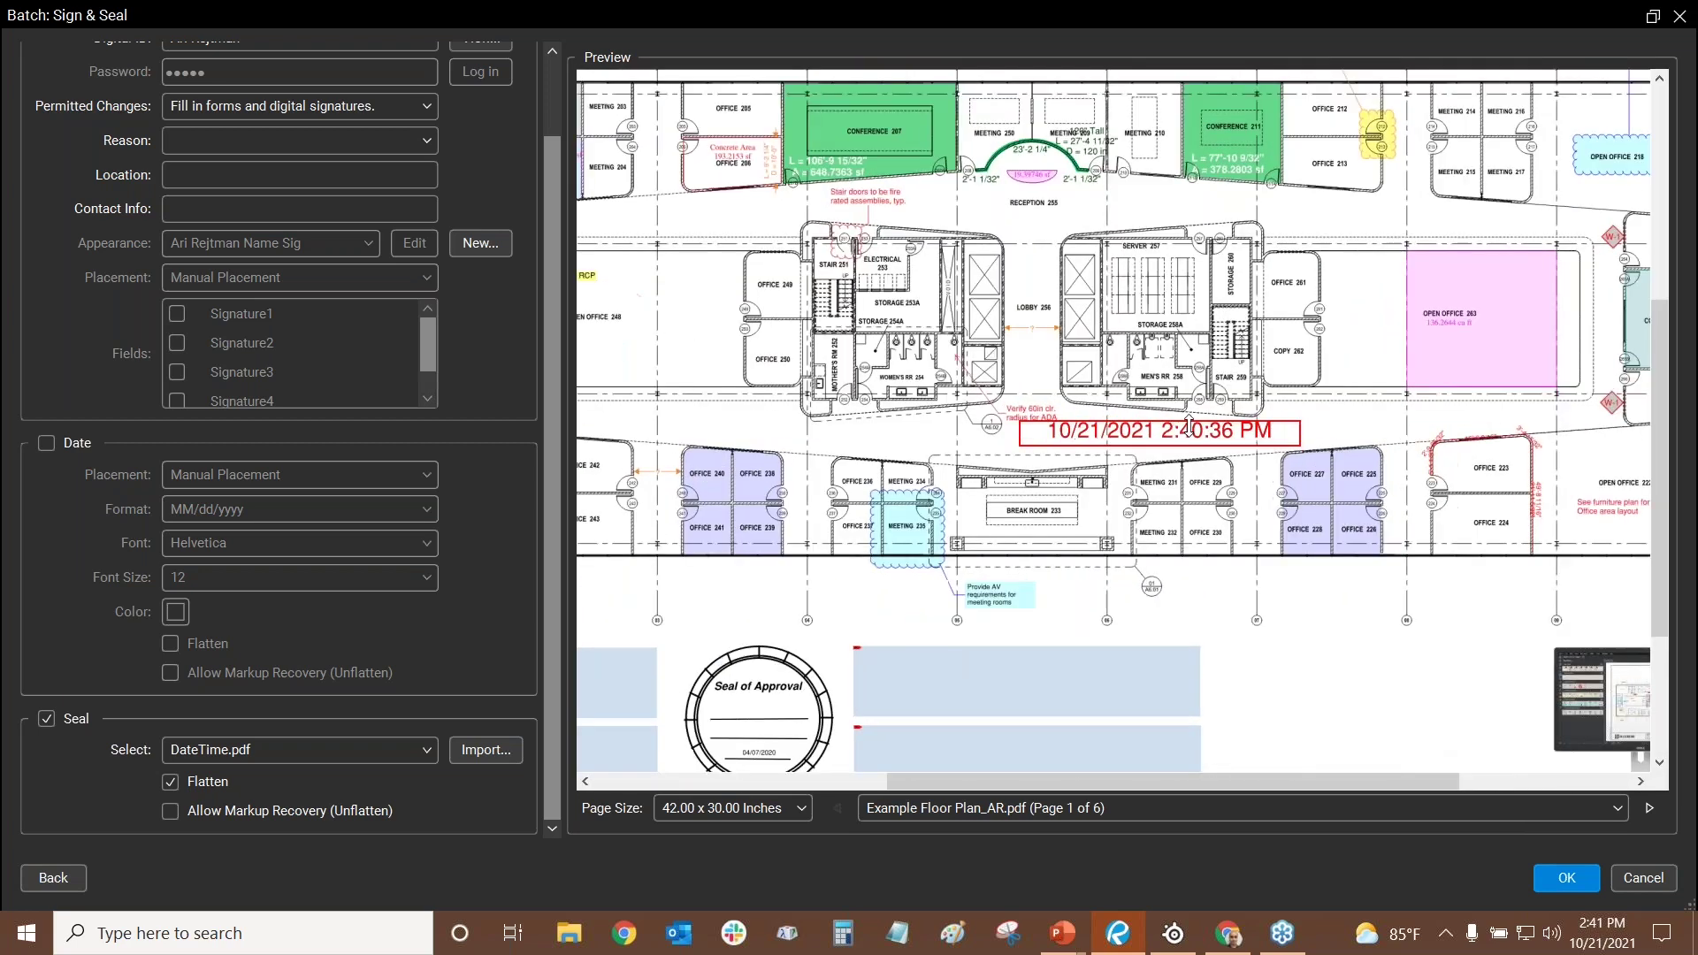
drag(1141, 618, 1372, 729)
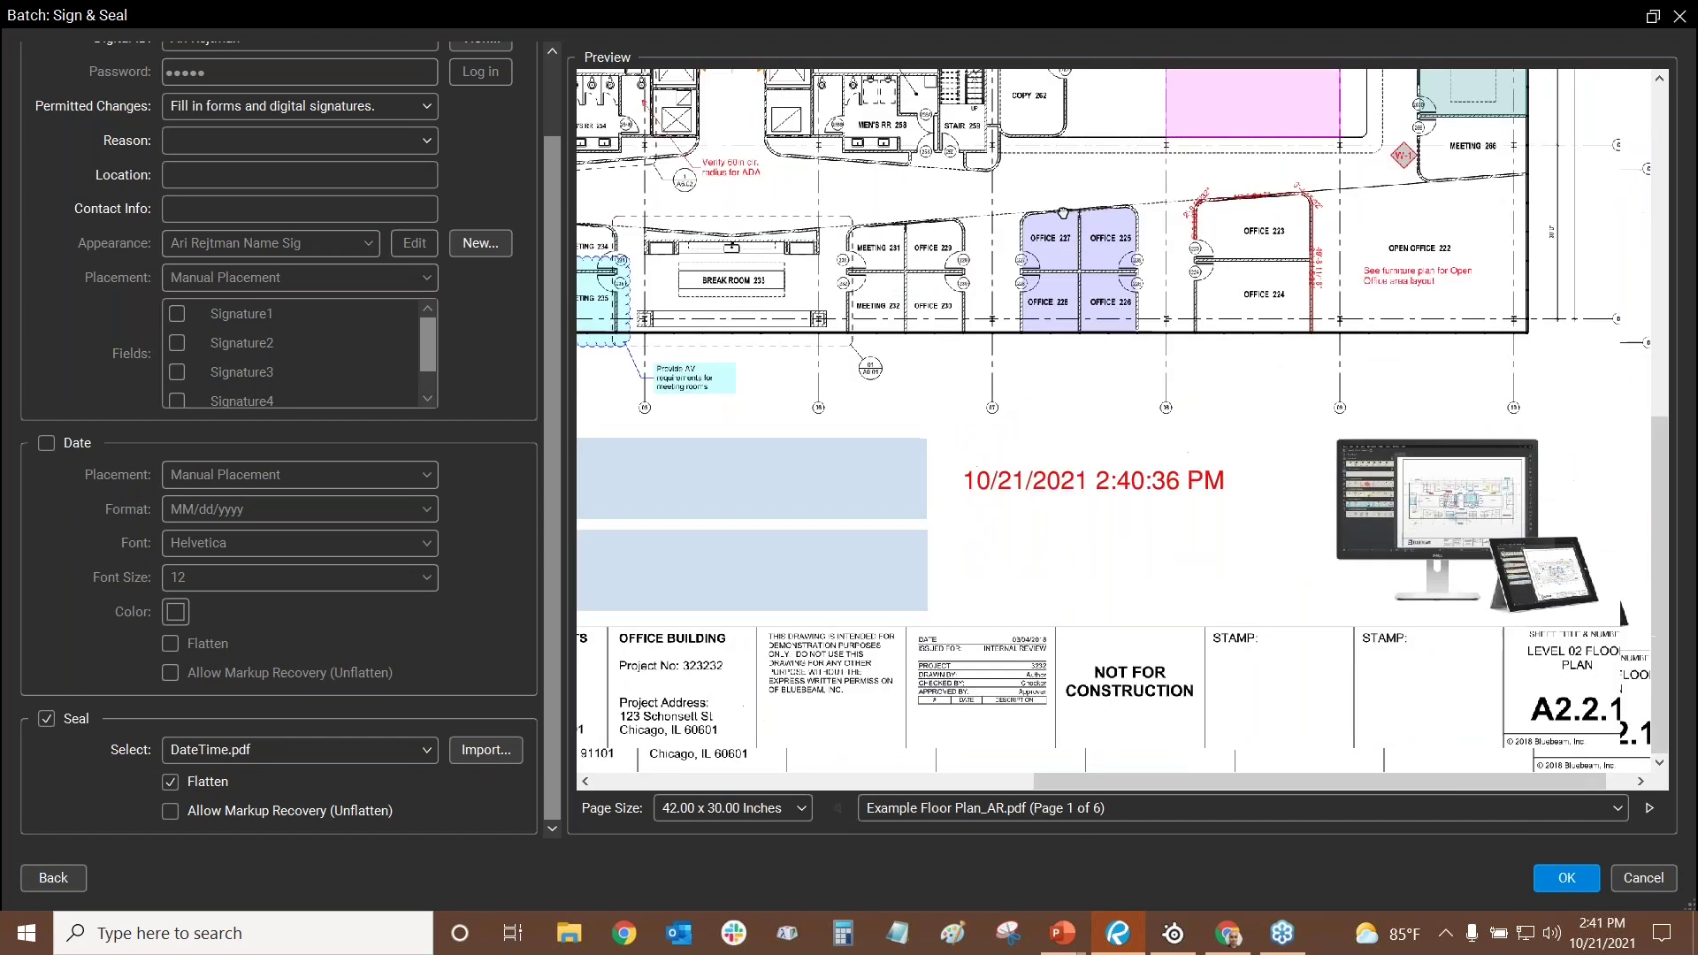
drag(1056, 483, 1249, 706)
scroll(203, 248, up, 2)
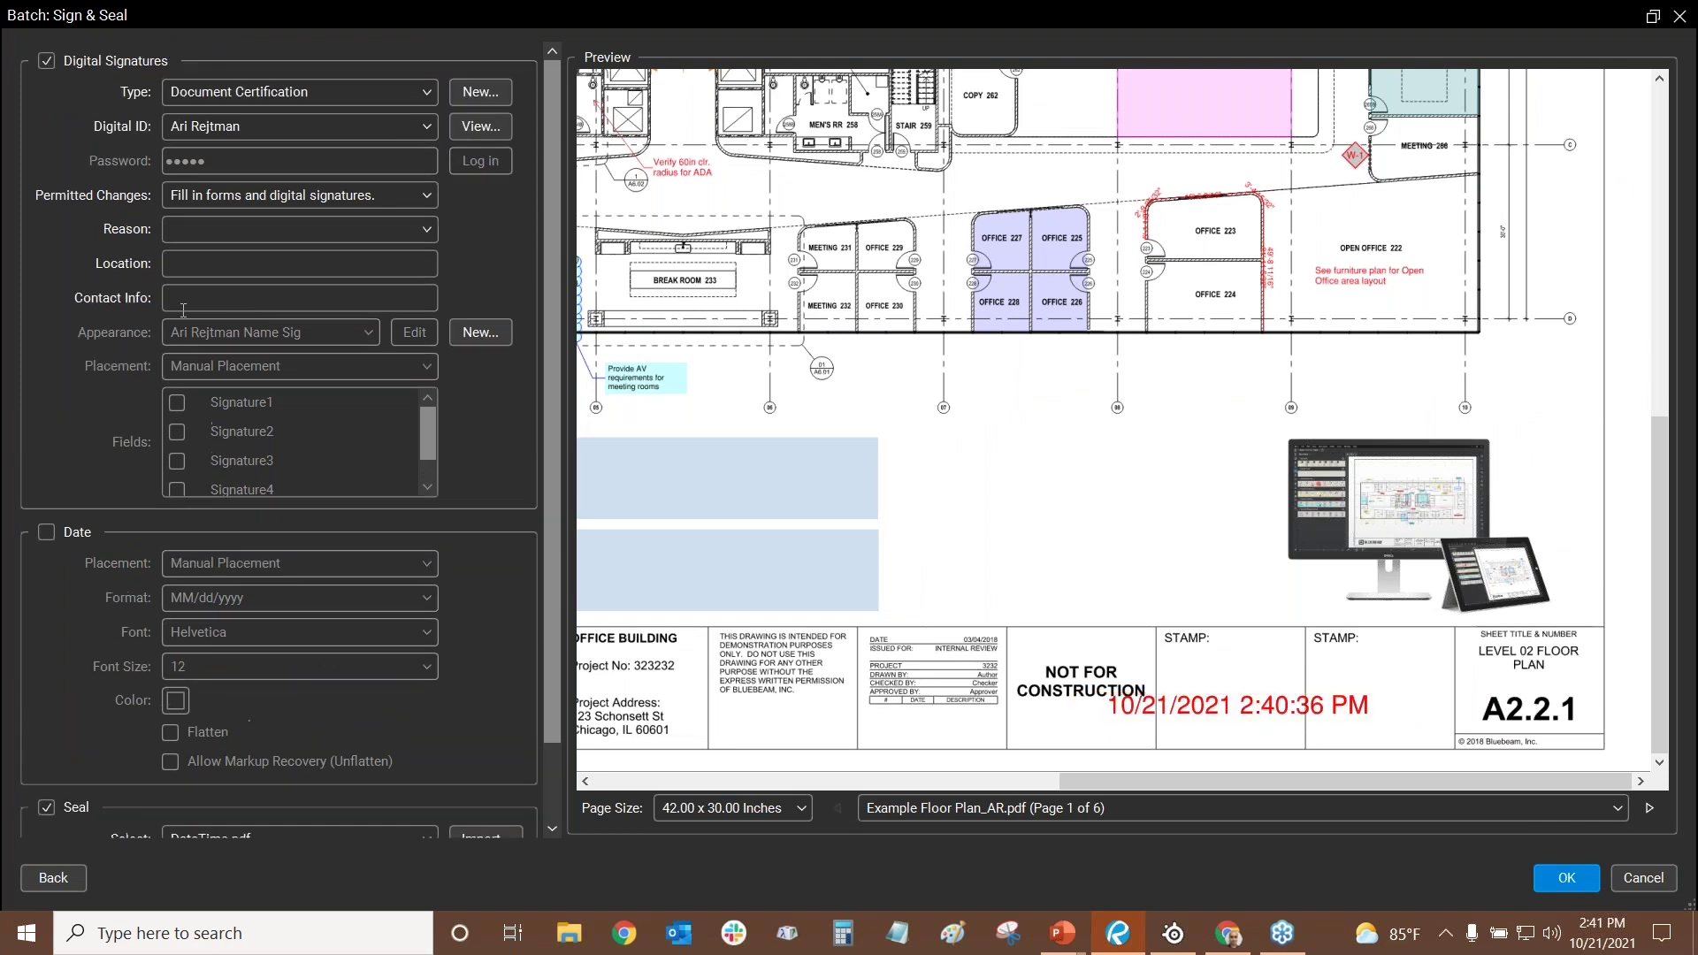
- Set Permitted Changes to 'Markups, fill in forms, and digital signatures'
click(220, 203)
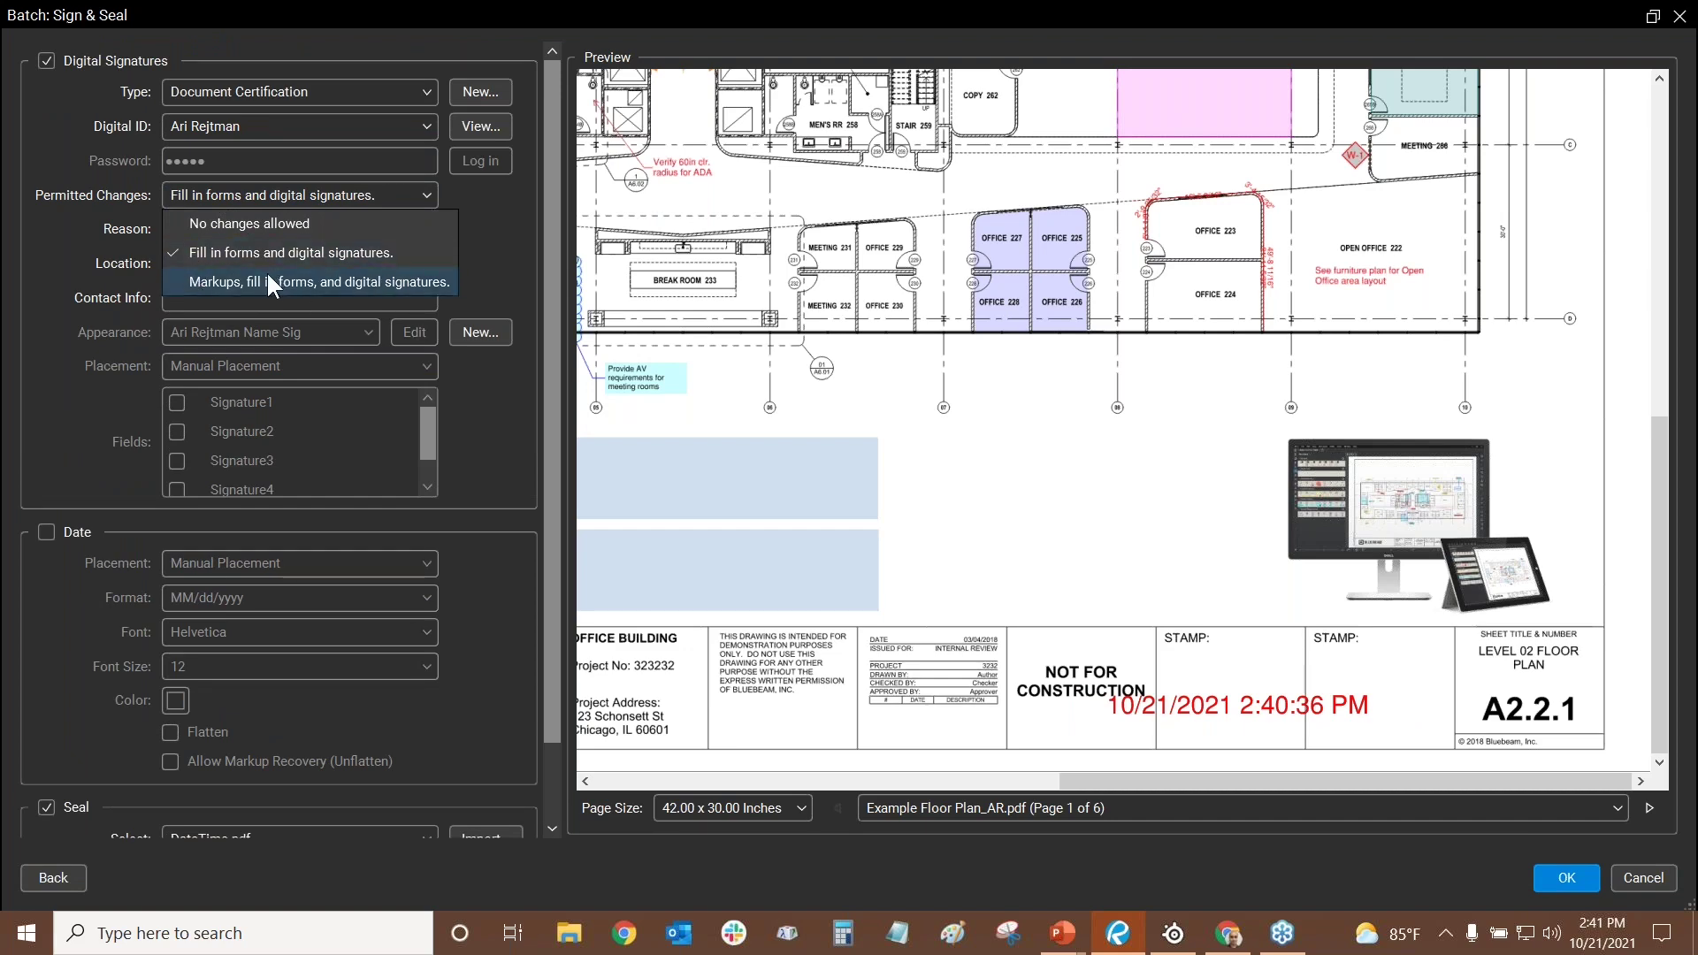
scroll(1047, 476, up, 2)
scroll(950, 555, down, 2)
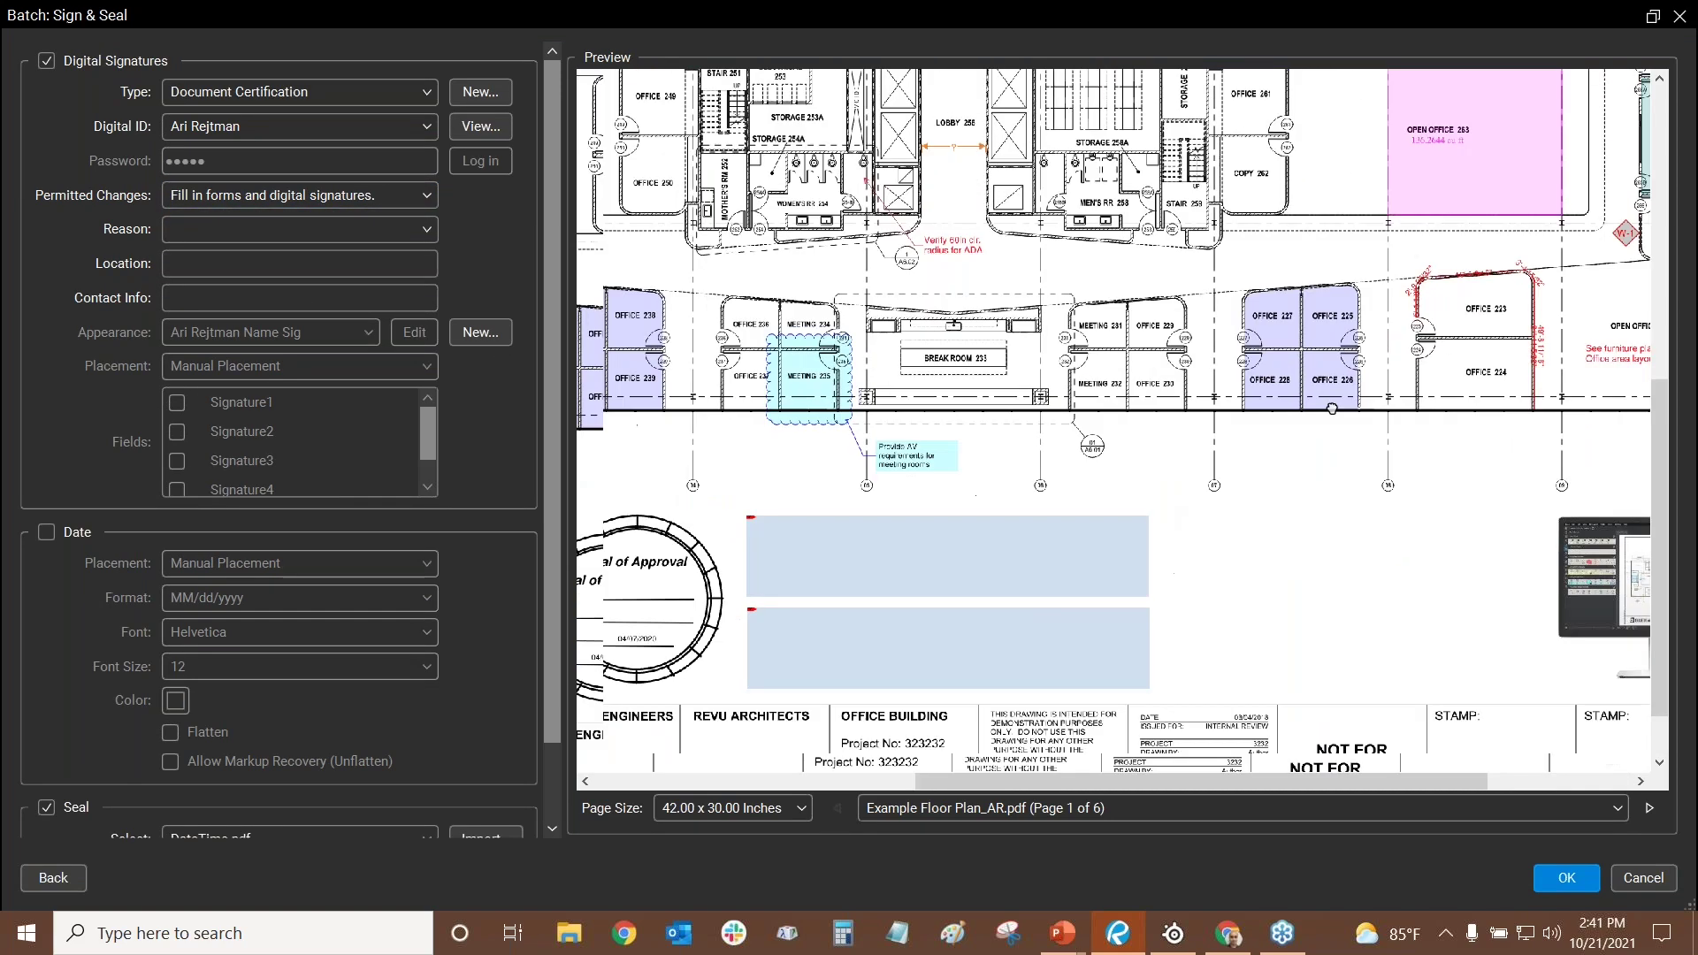
scroll(973, 366, left, 5)
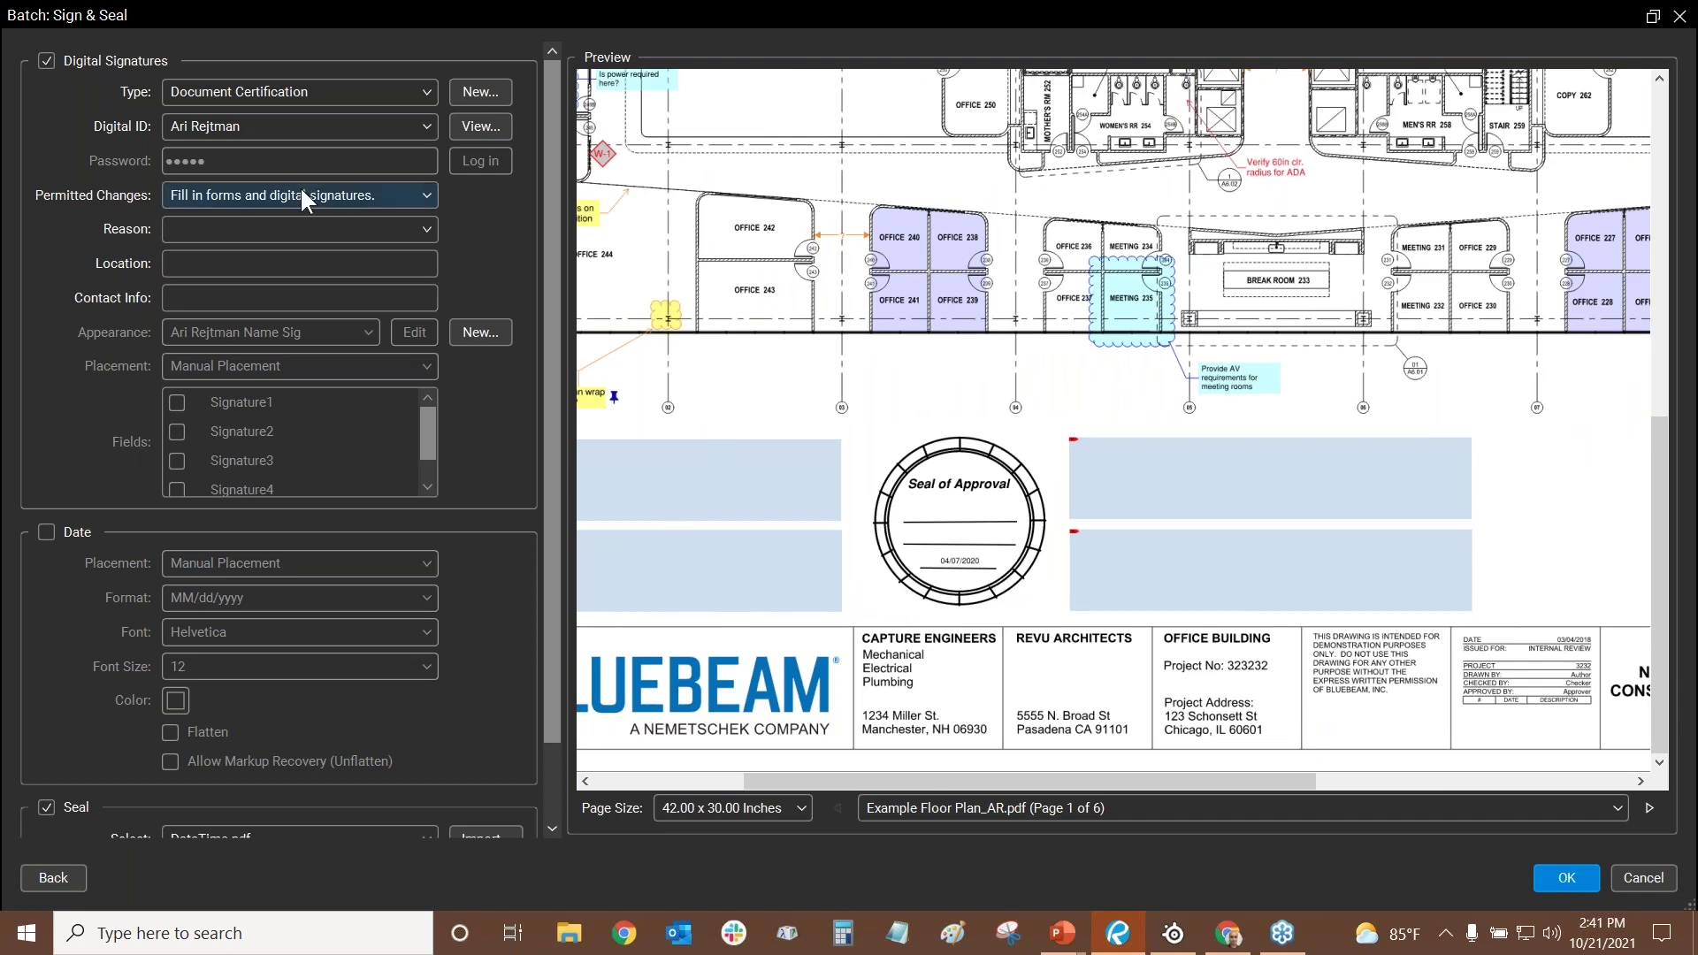
scroll(1433, 460, right, 5)
click(407, 188)
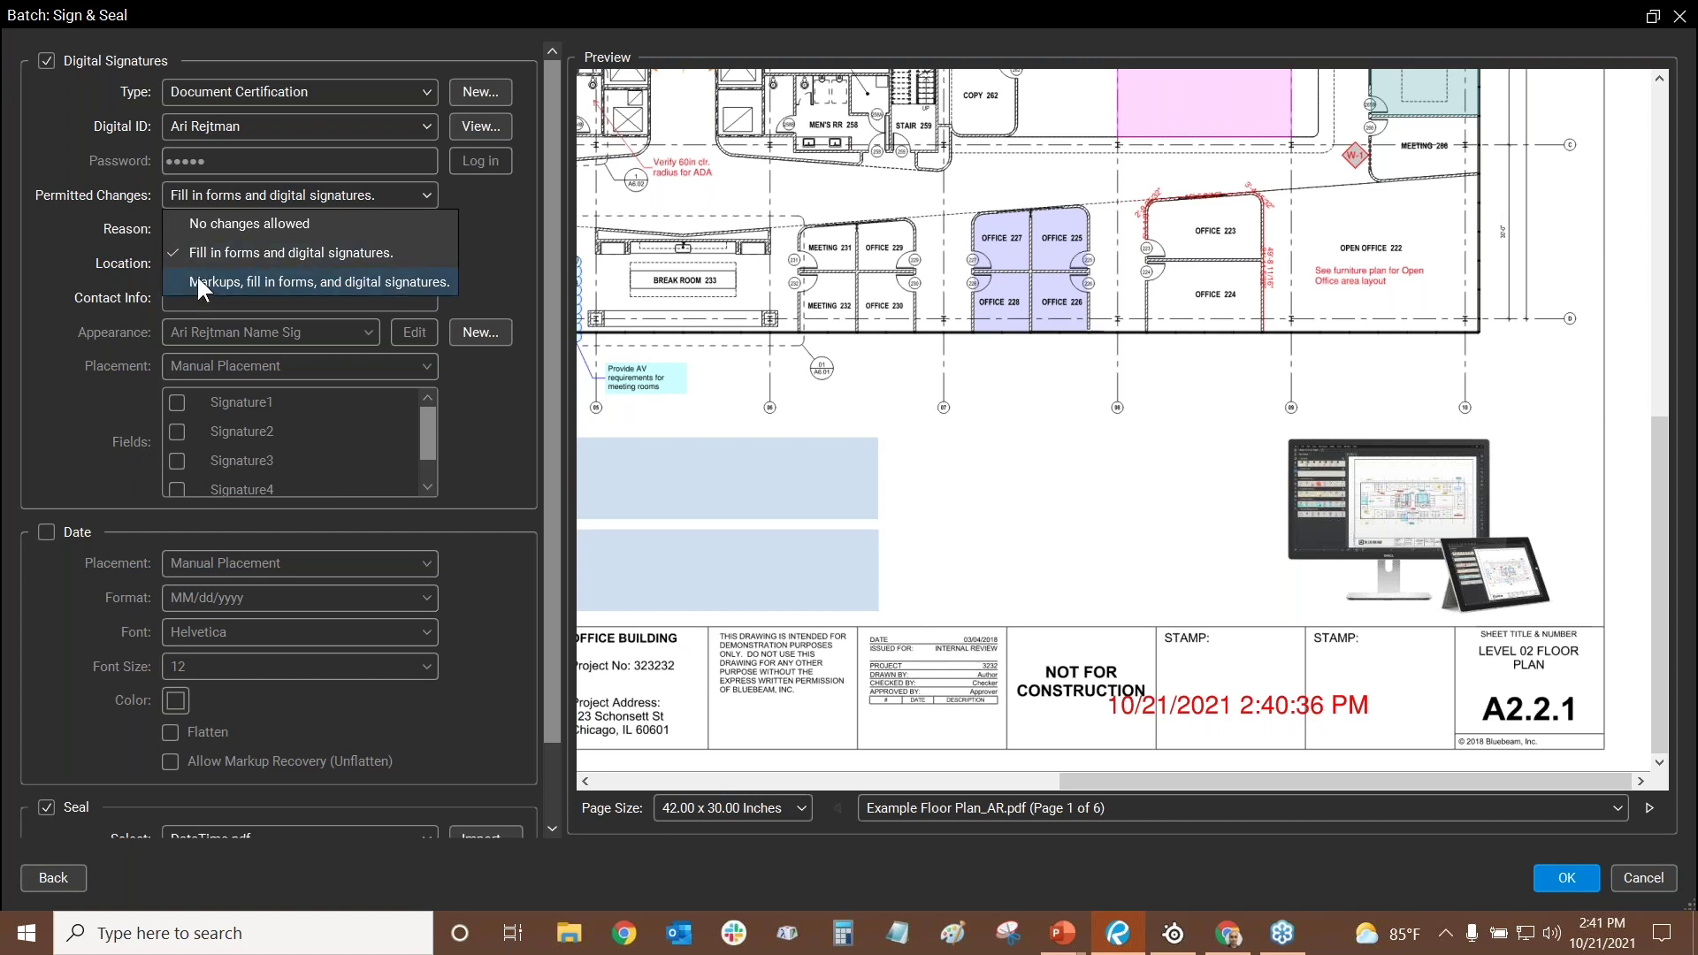
click(198, 280)
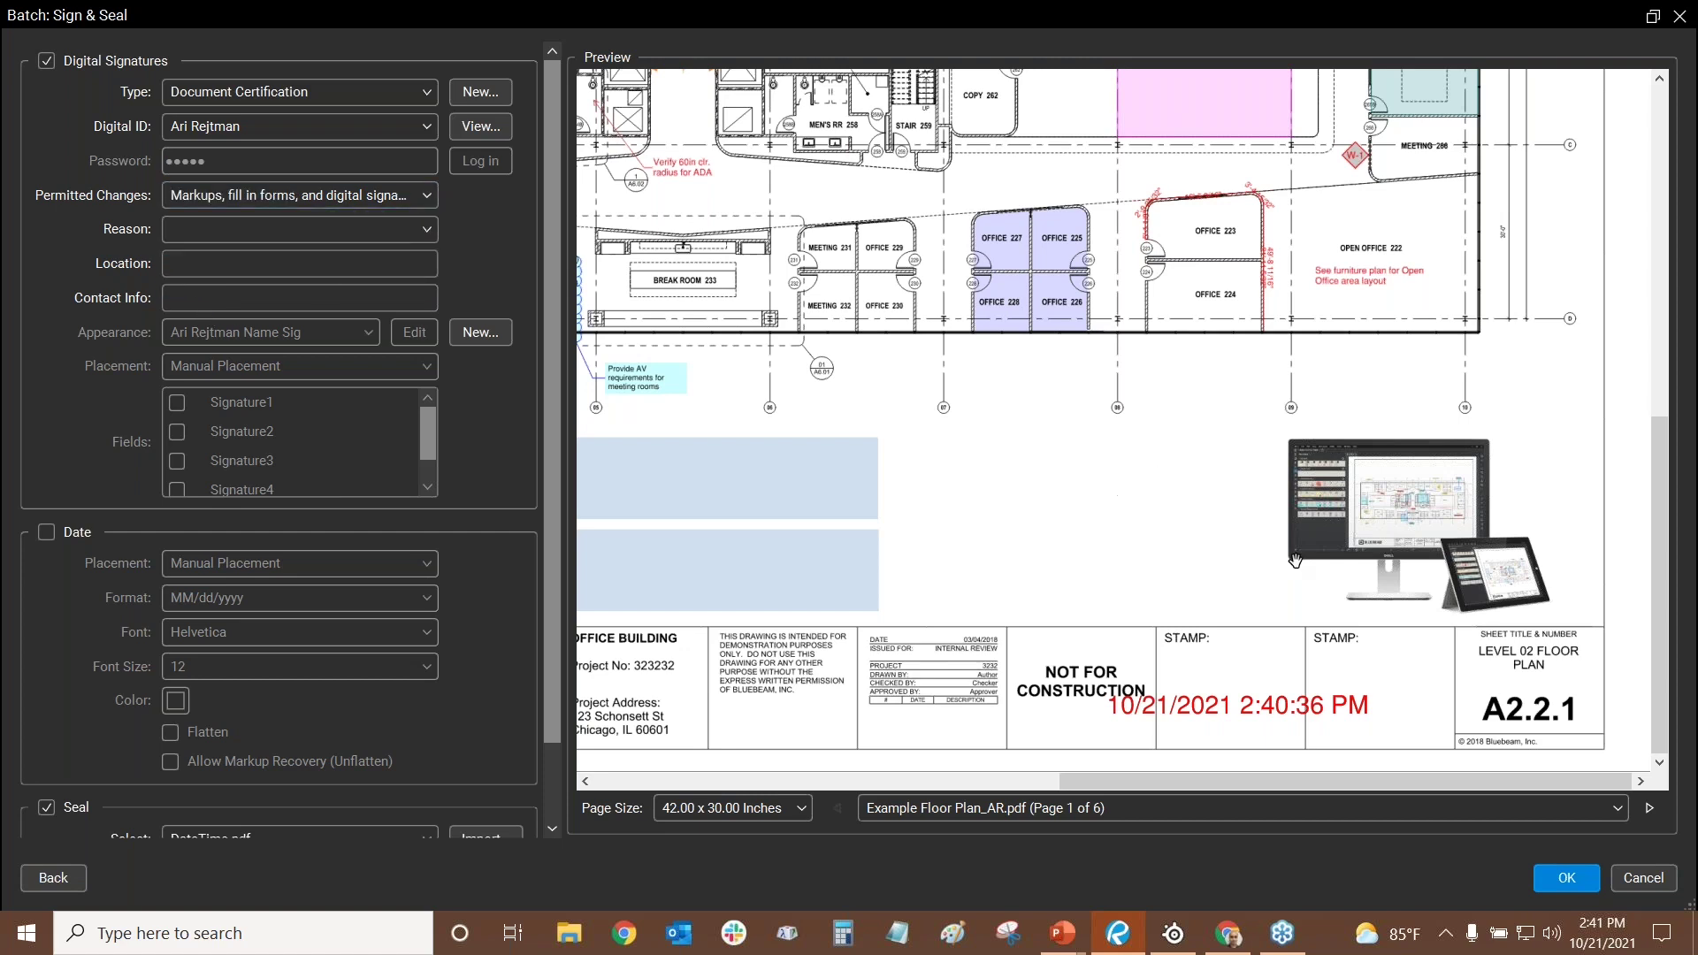
- Move and narrow the date stamp to fit inside the title block's STAMP boxes
drag(1263, 704, 1345, 674)
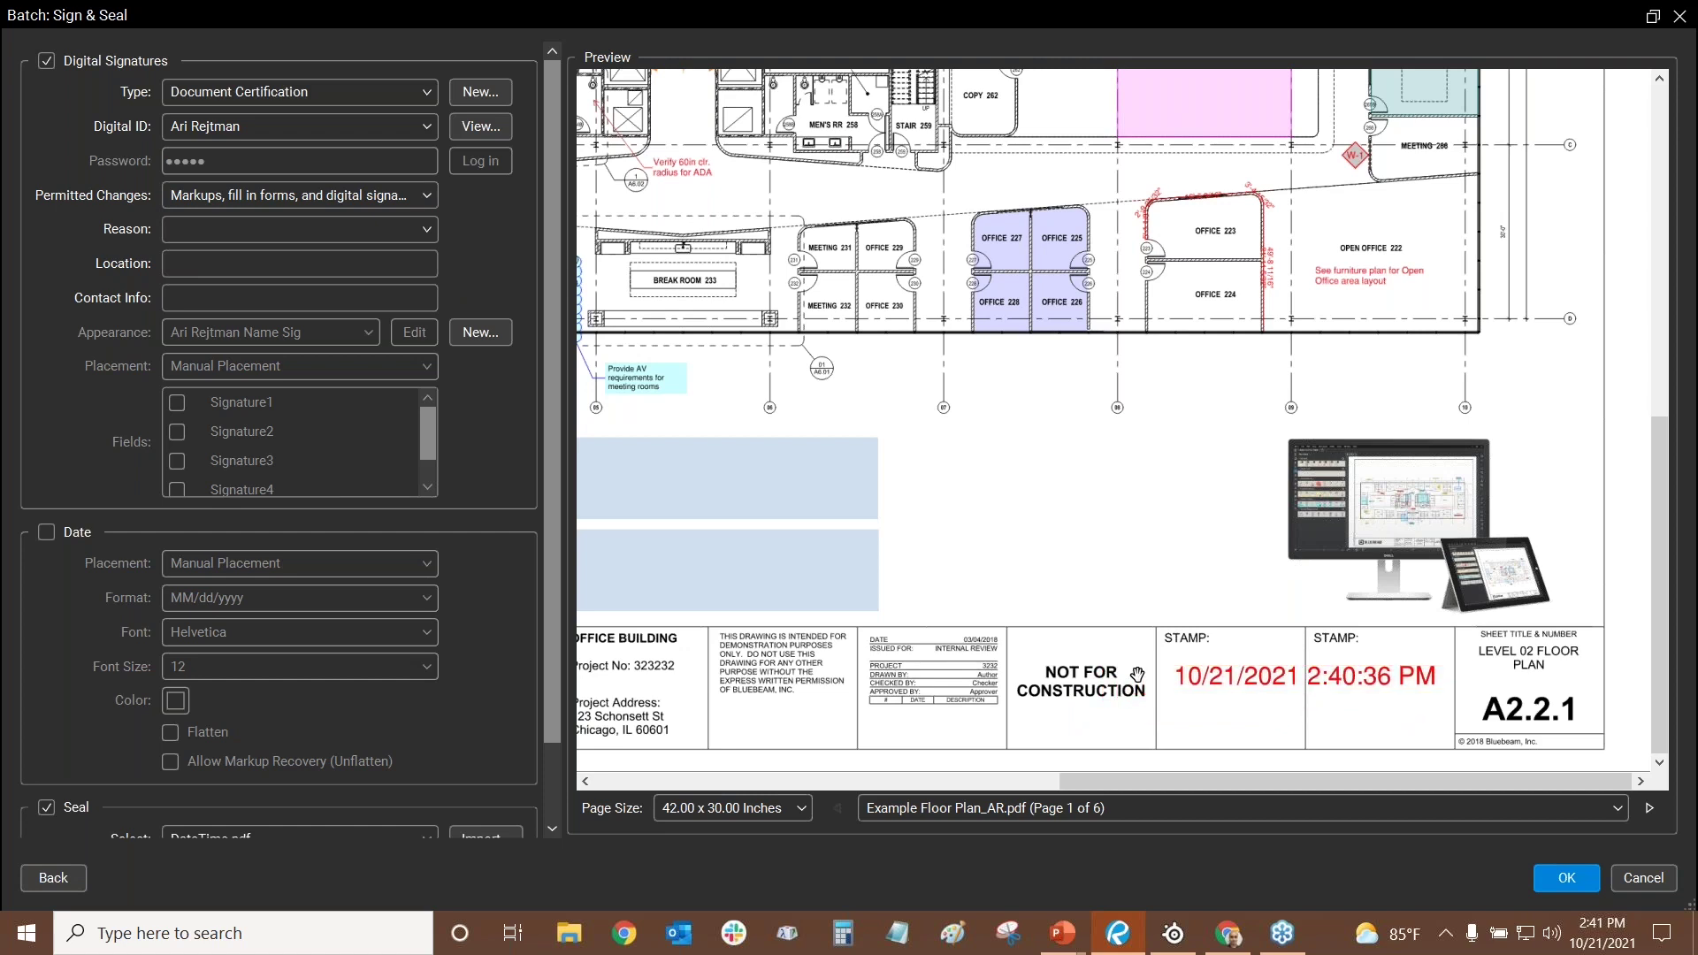
click(1143, 670)
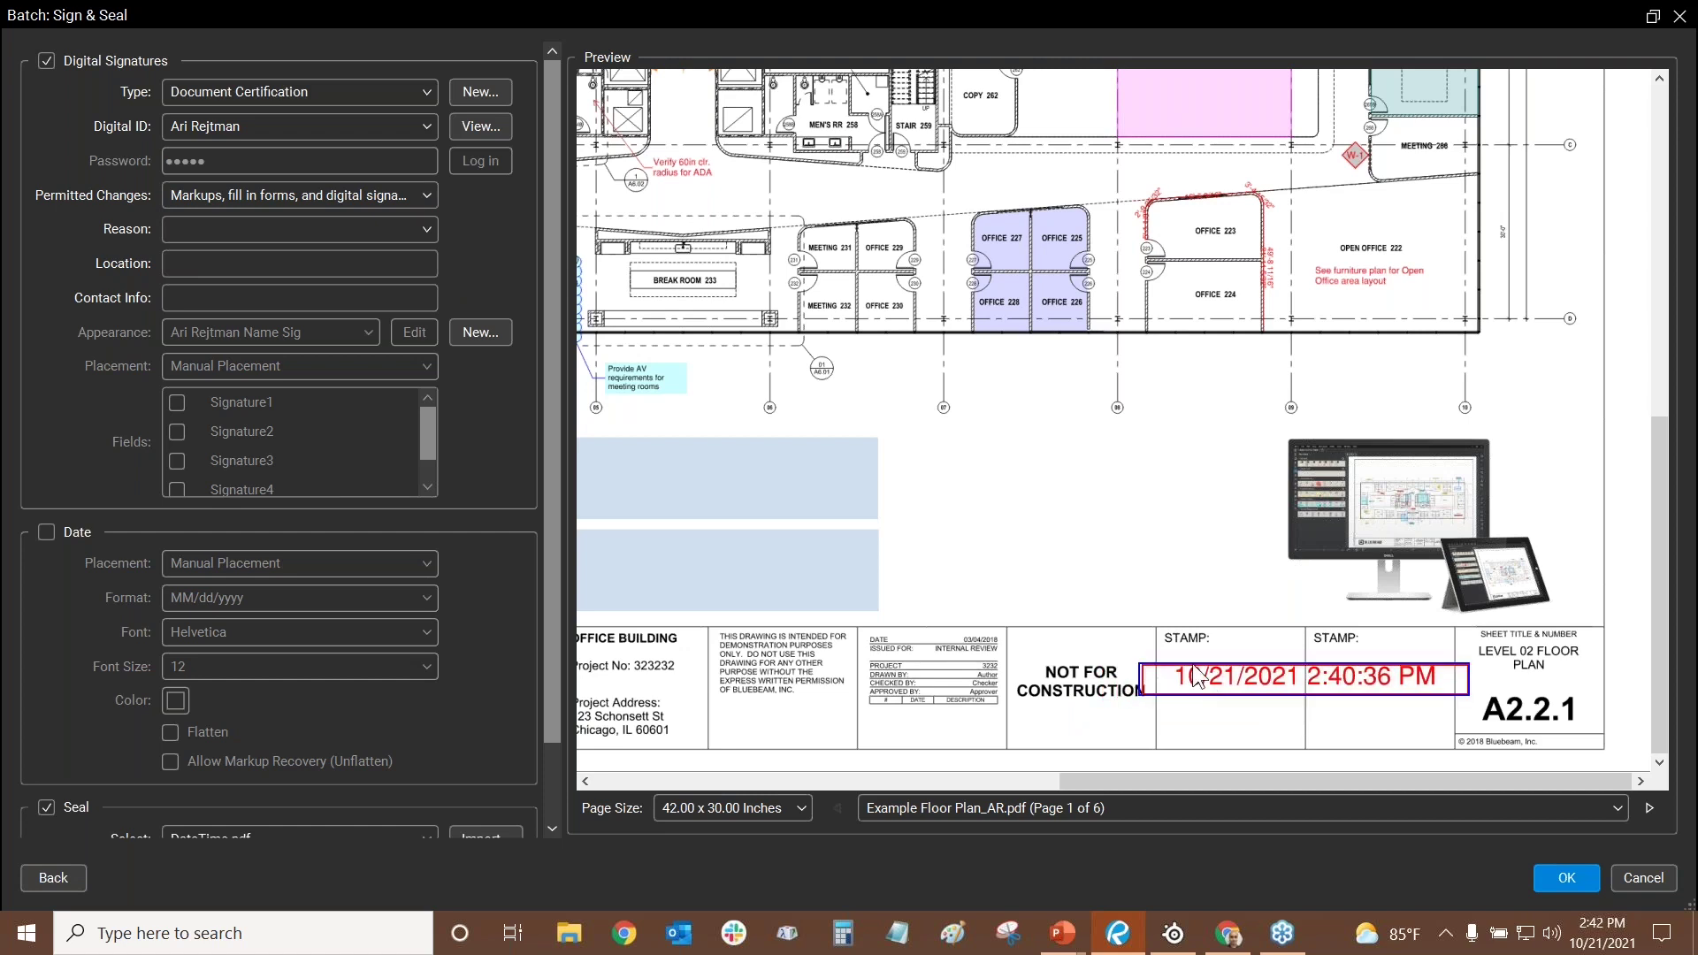
drag(1469, 679, 1360, 677)
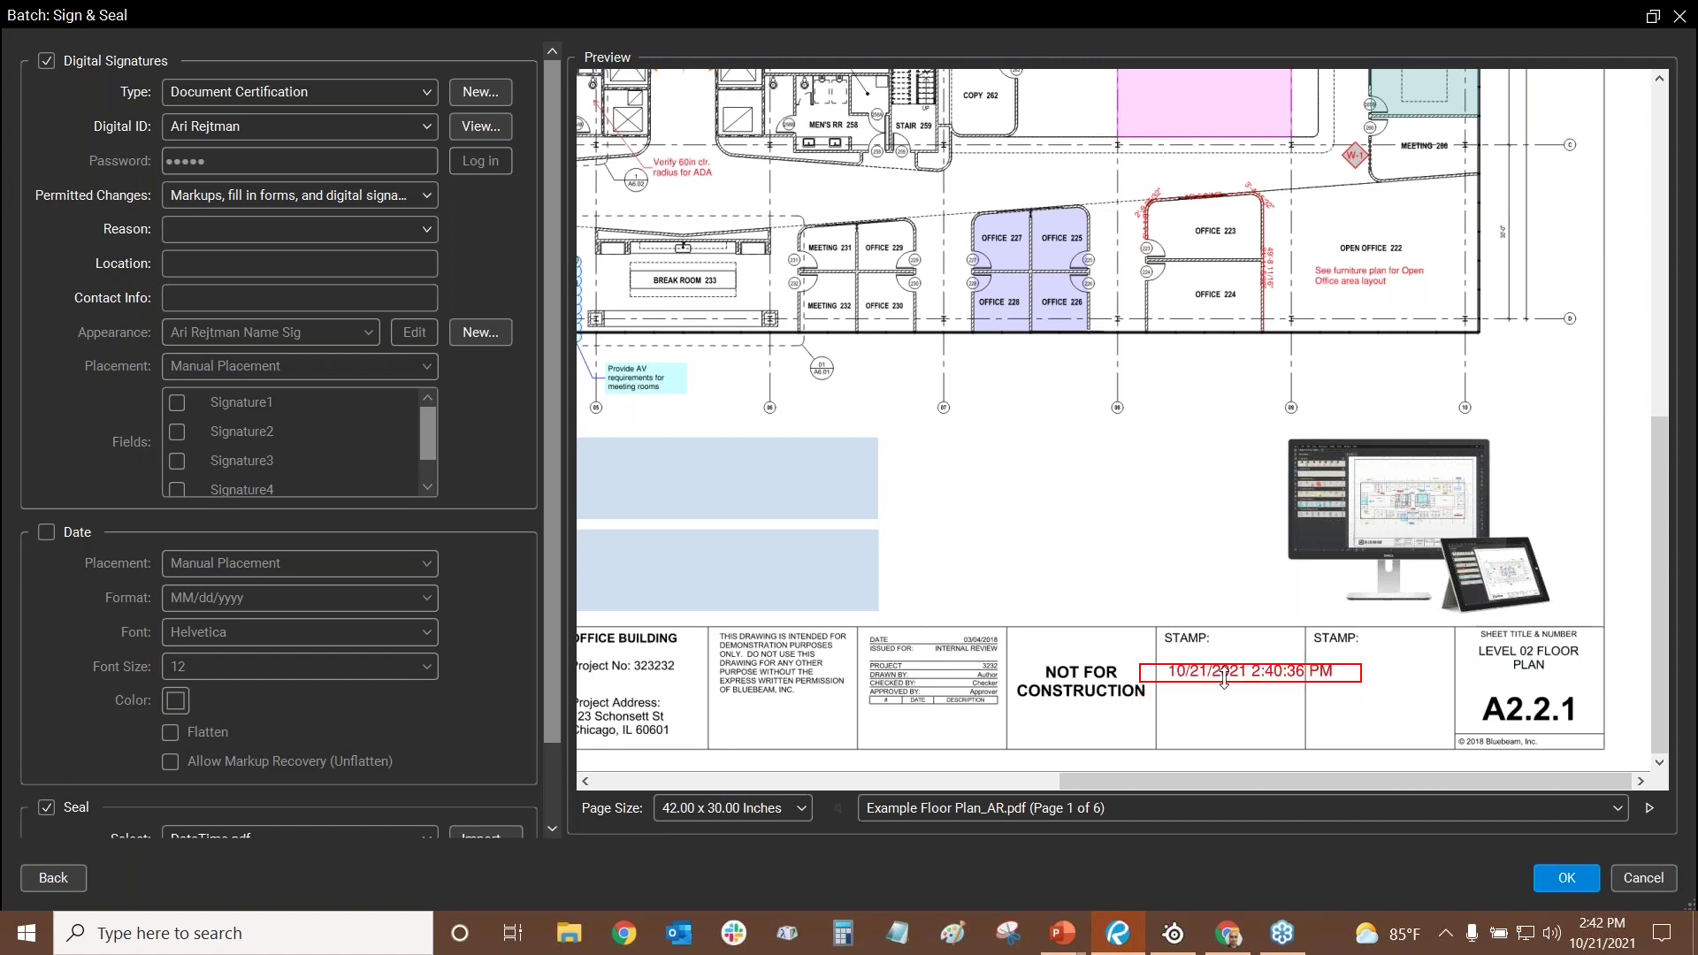
drag(1236, 672, 1287, 683)
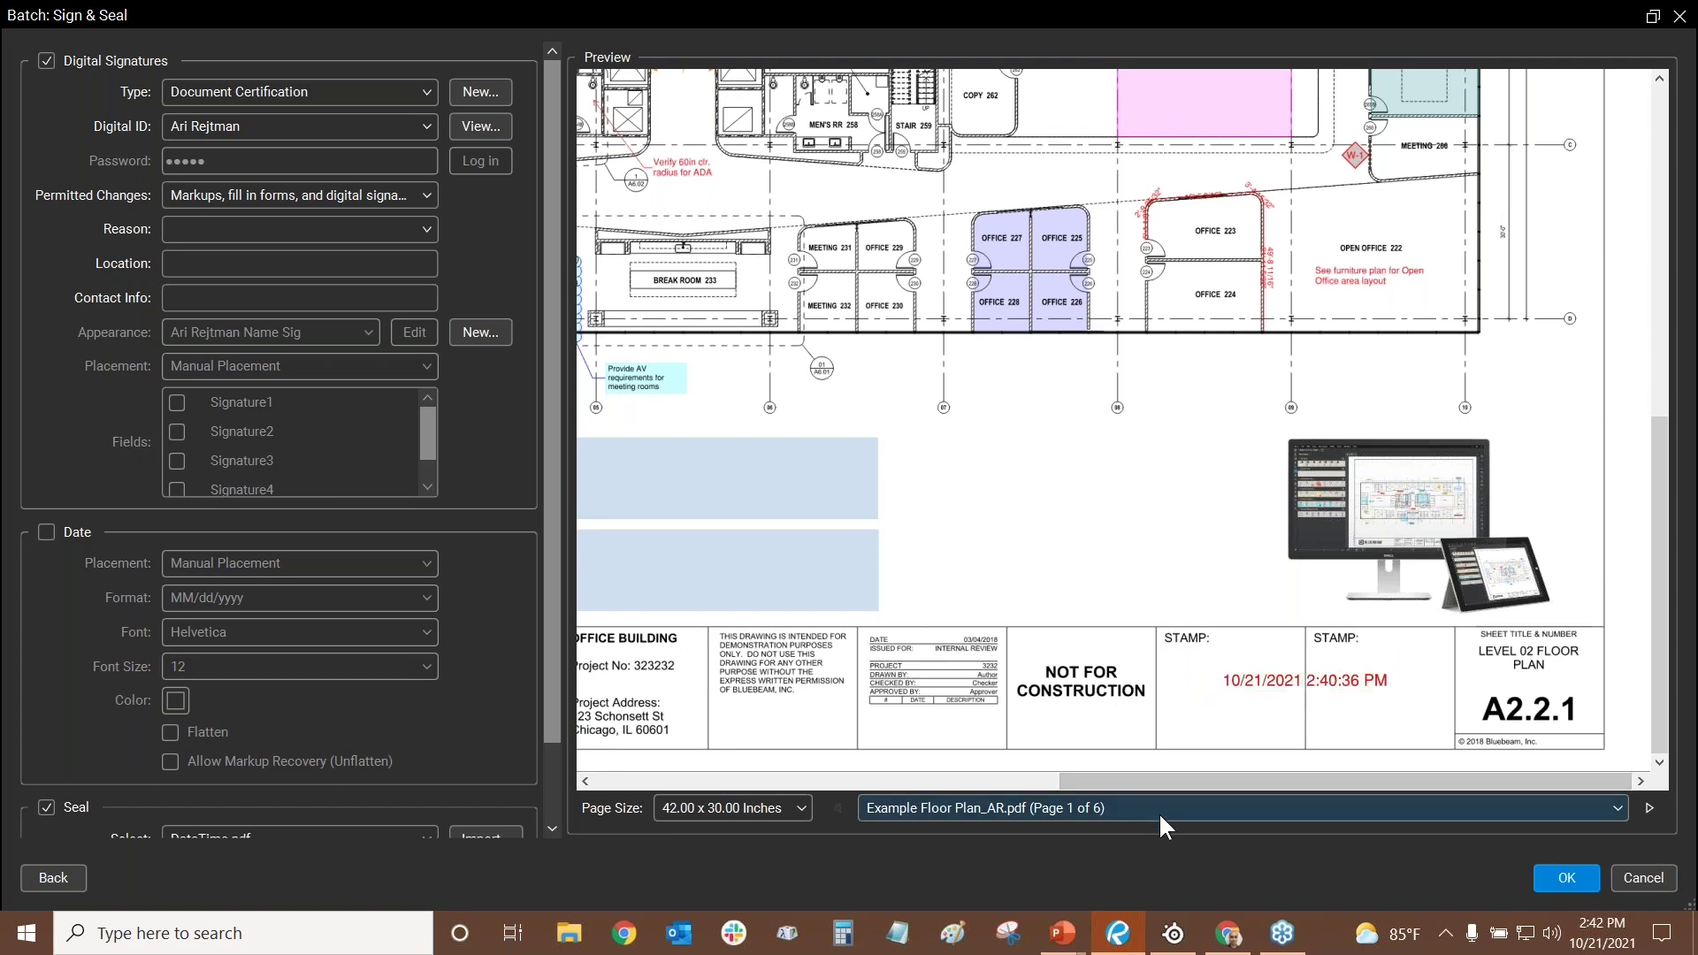
- Preview page 2 of the floor plan to check the date stamp placement
click(1271, 800)
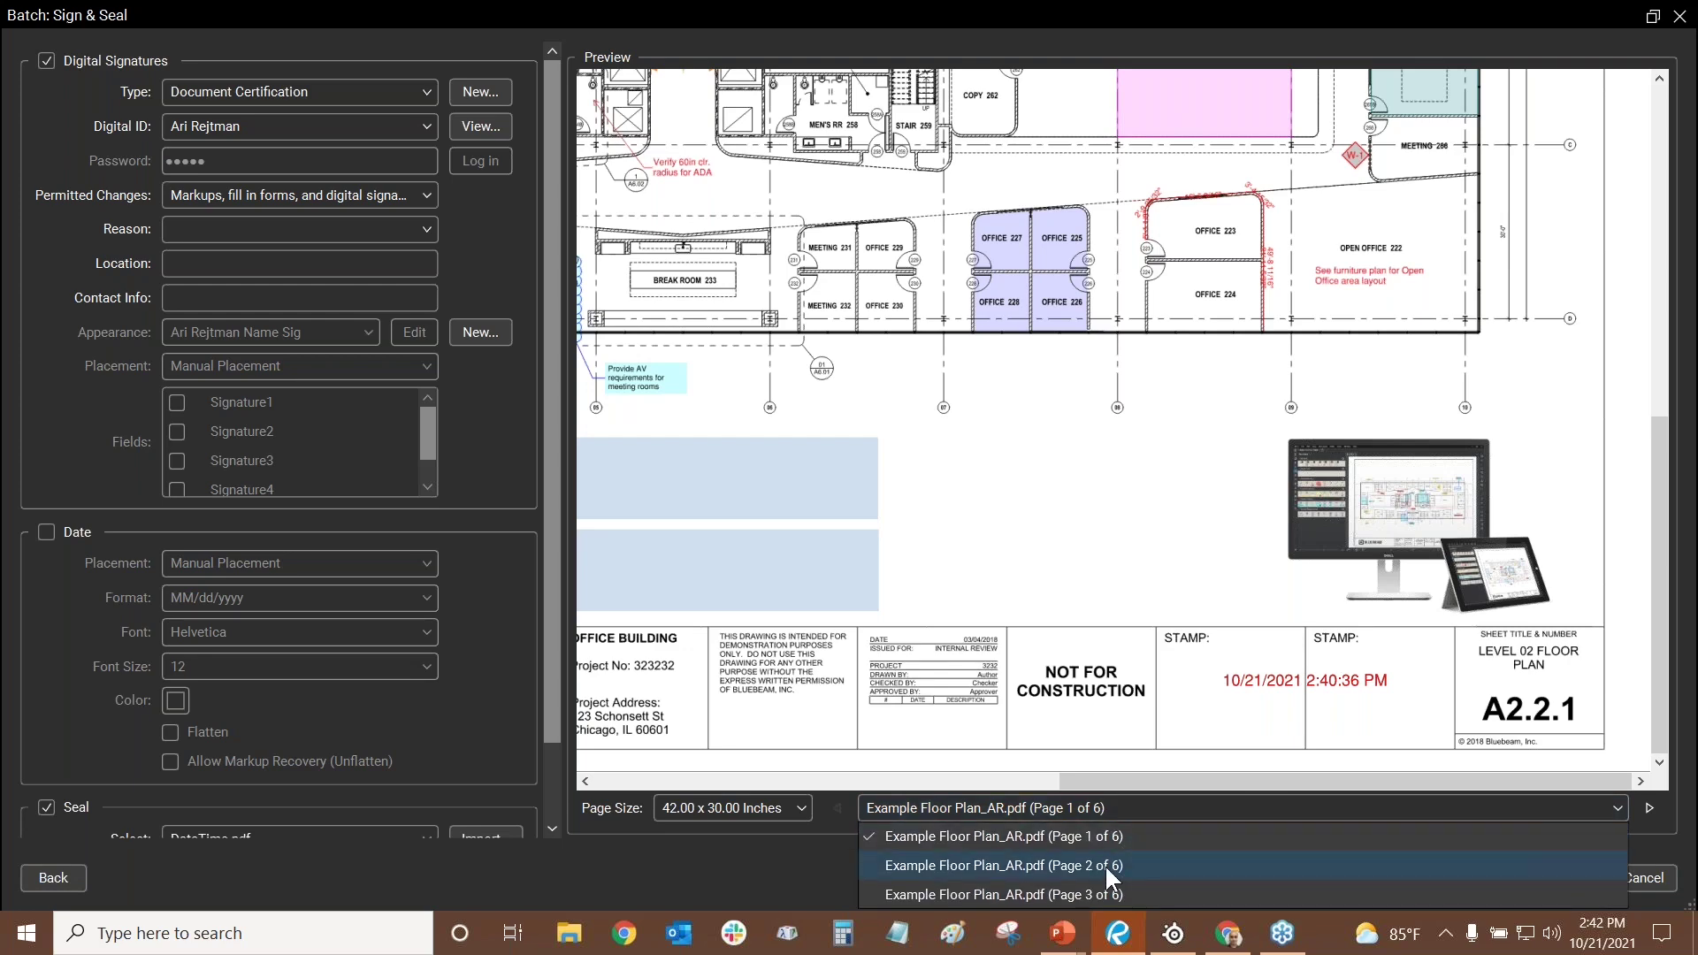
click(1106, 863)
click(1430, 759)
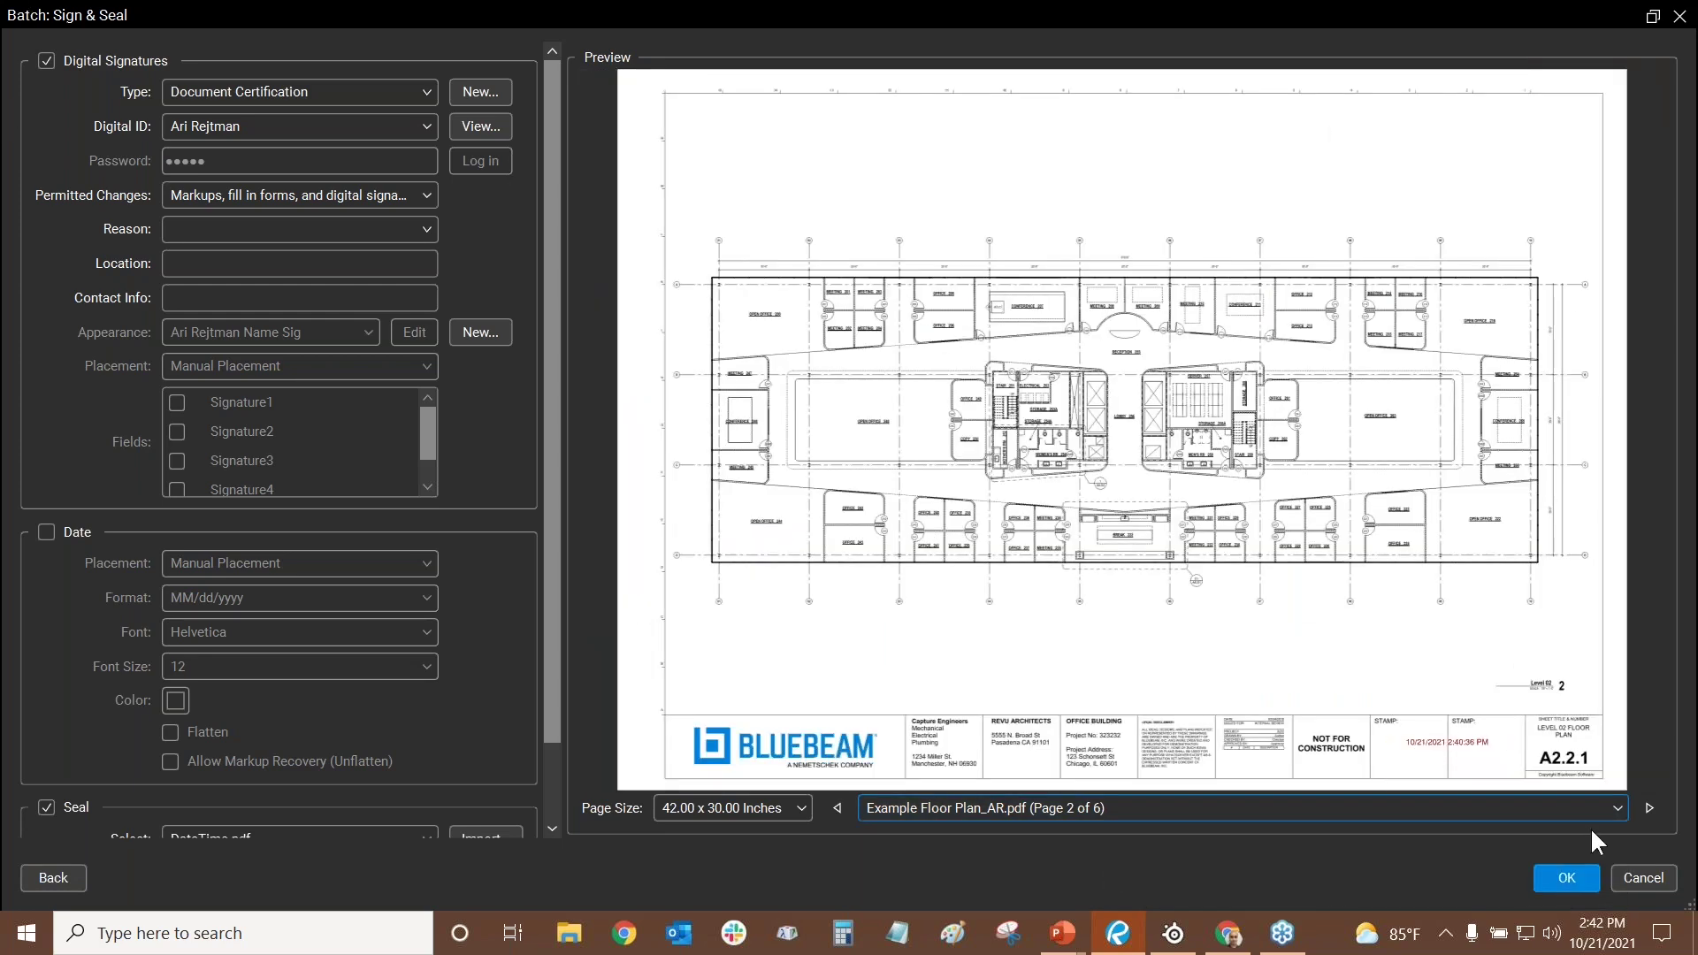
click(1438, 736)
- Apply the batch certification and zoom into the title block's stamp area
click(1590, 872)
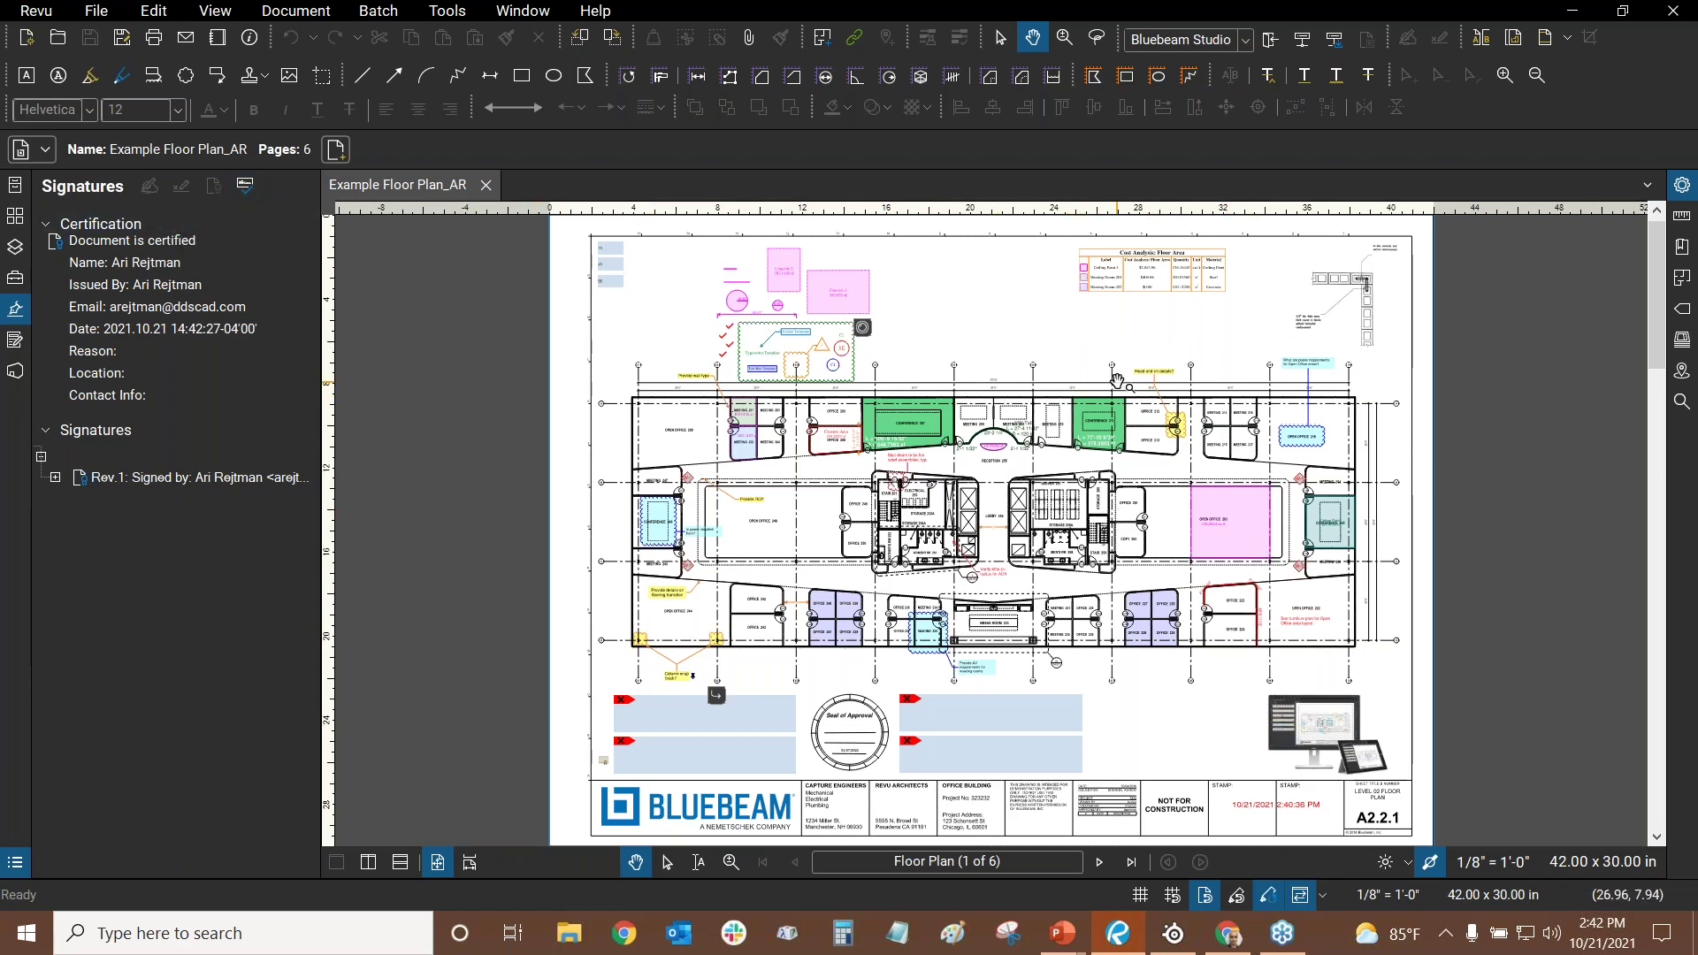
drag(1208, 778, 1003, 589)
scroll(1009, 626, up, 4)
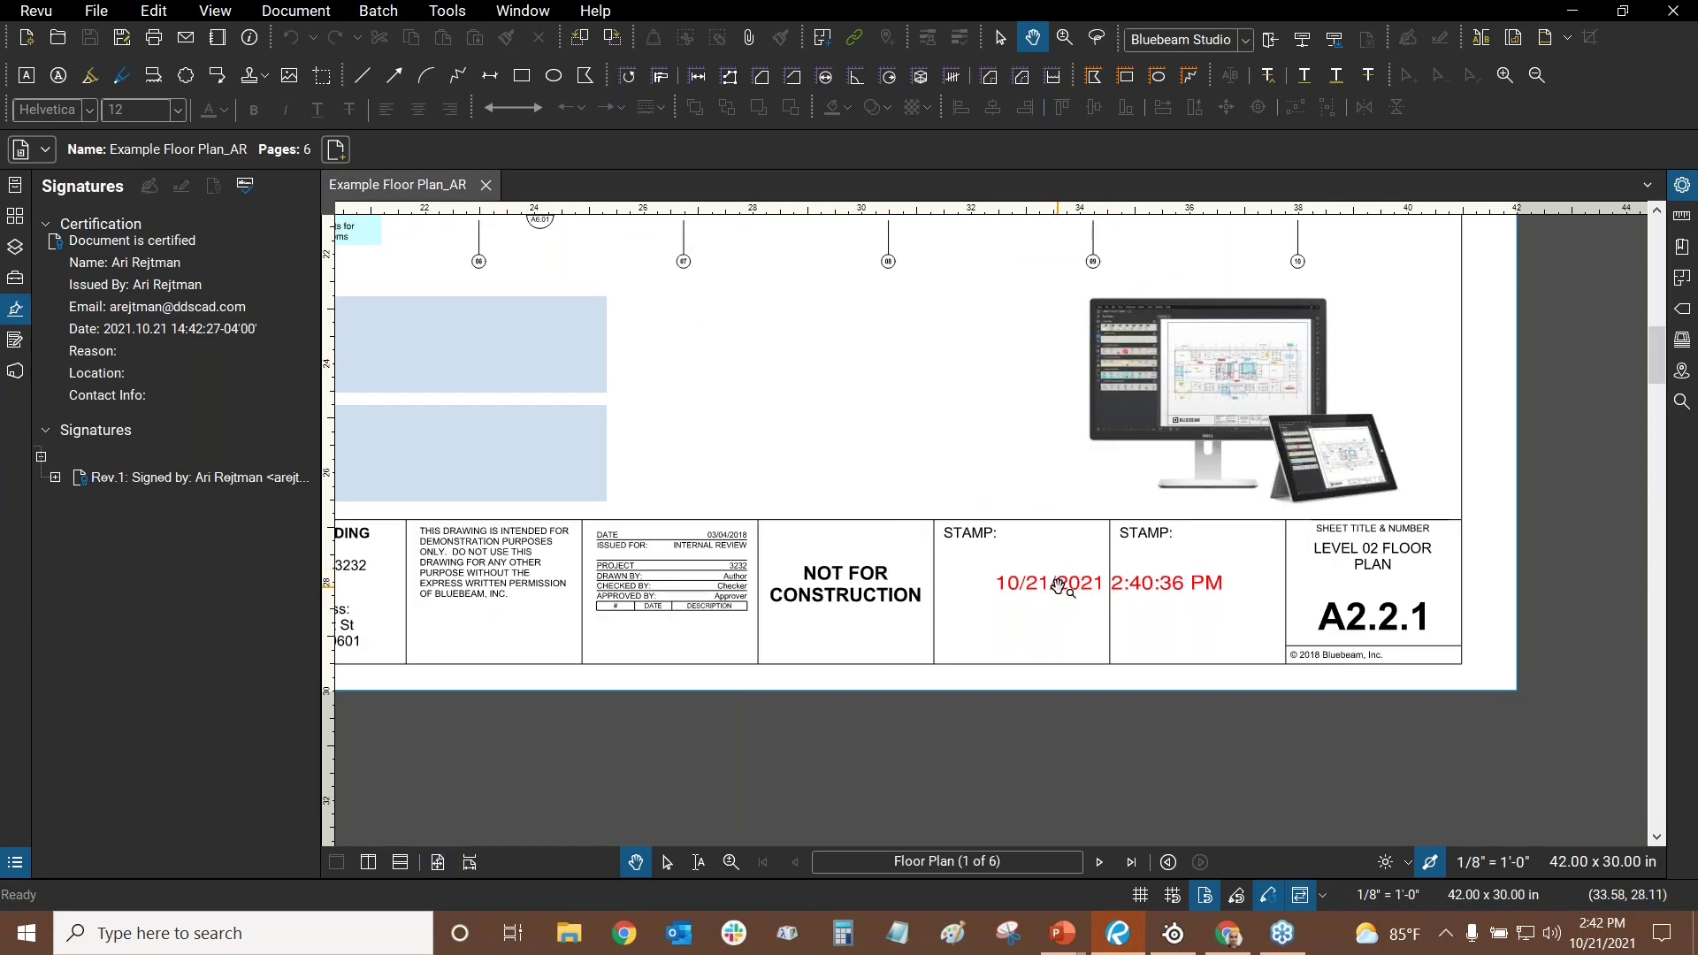
scroll(1048, 480, up, 4)
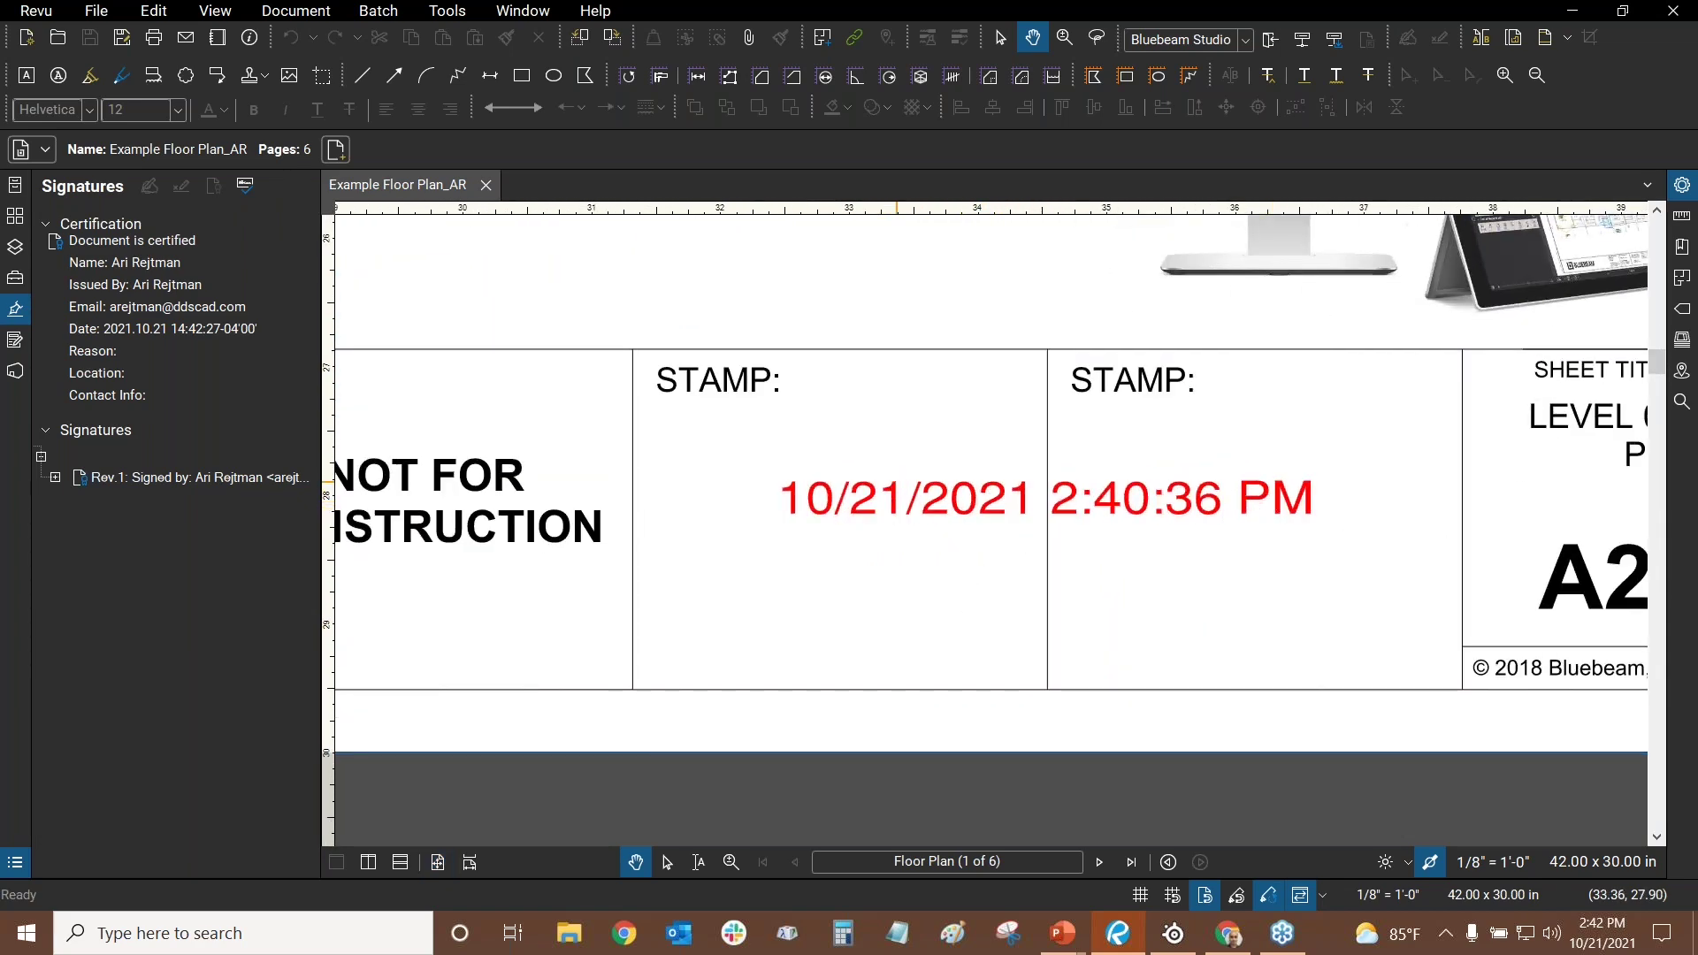
scroll(901, 469, down, 2)
- Undo the accidentally pasted monitor picture and pan back out to the office plan
key(ctrl+v)
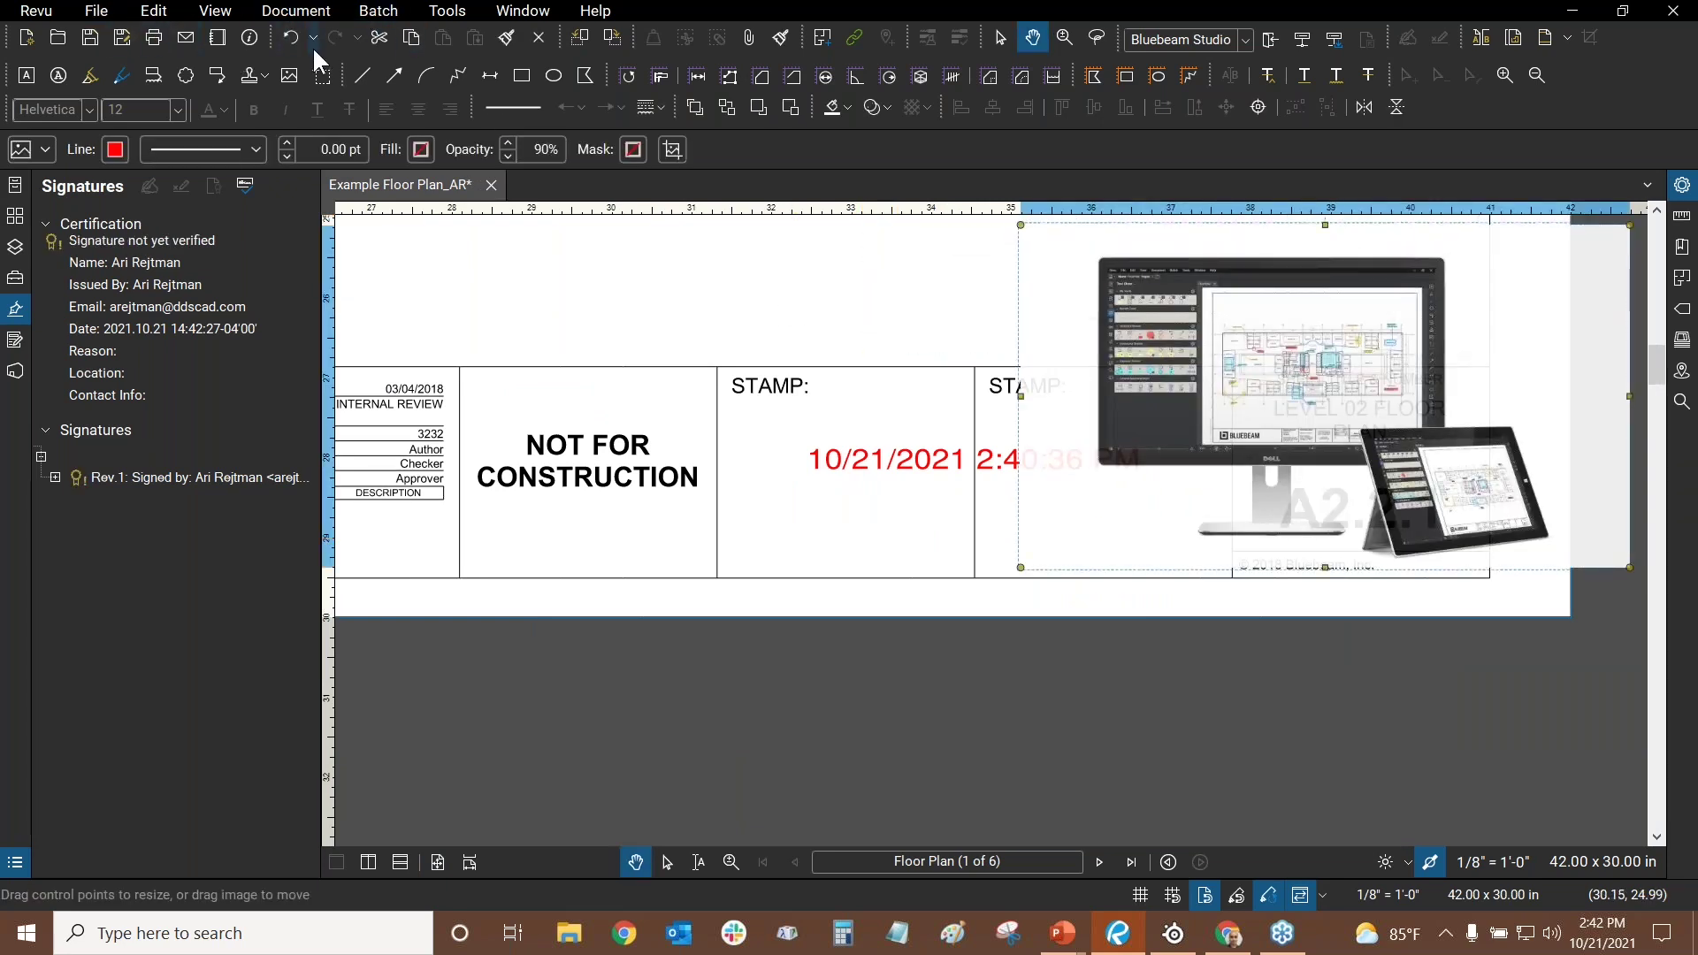
click(289, 38)
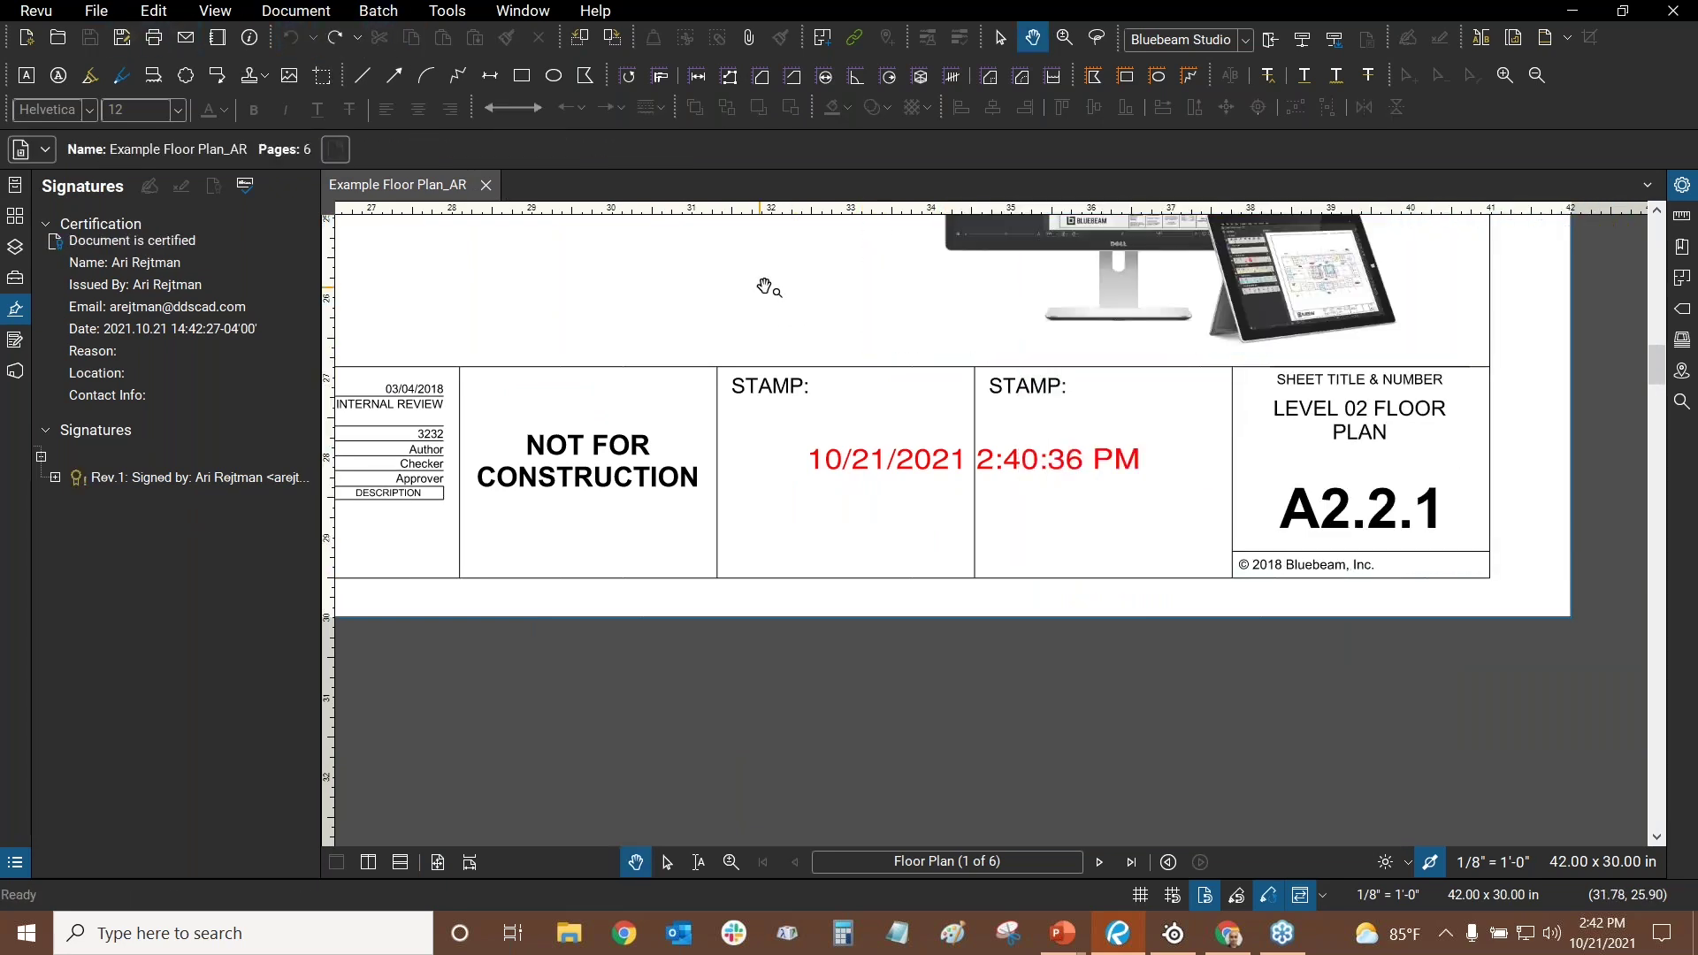
drag(884, 376, 840, 500)
scroll(929, 411, down, 2)
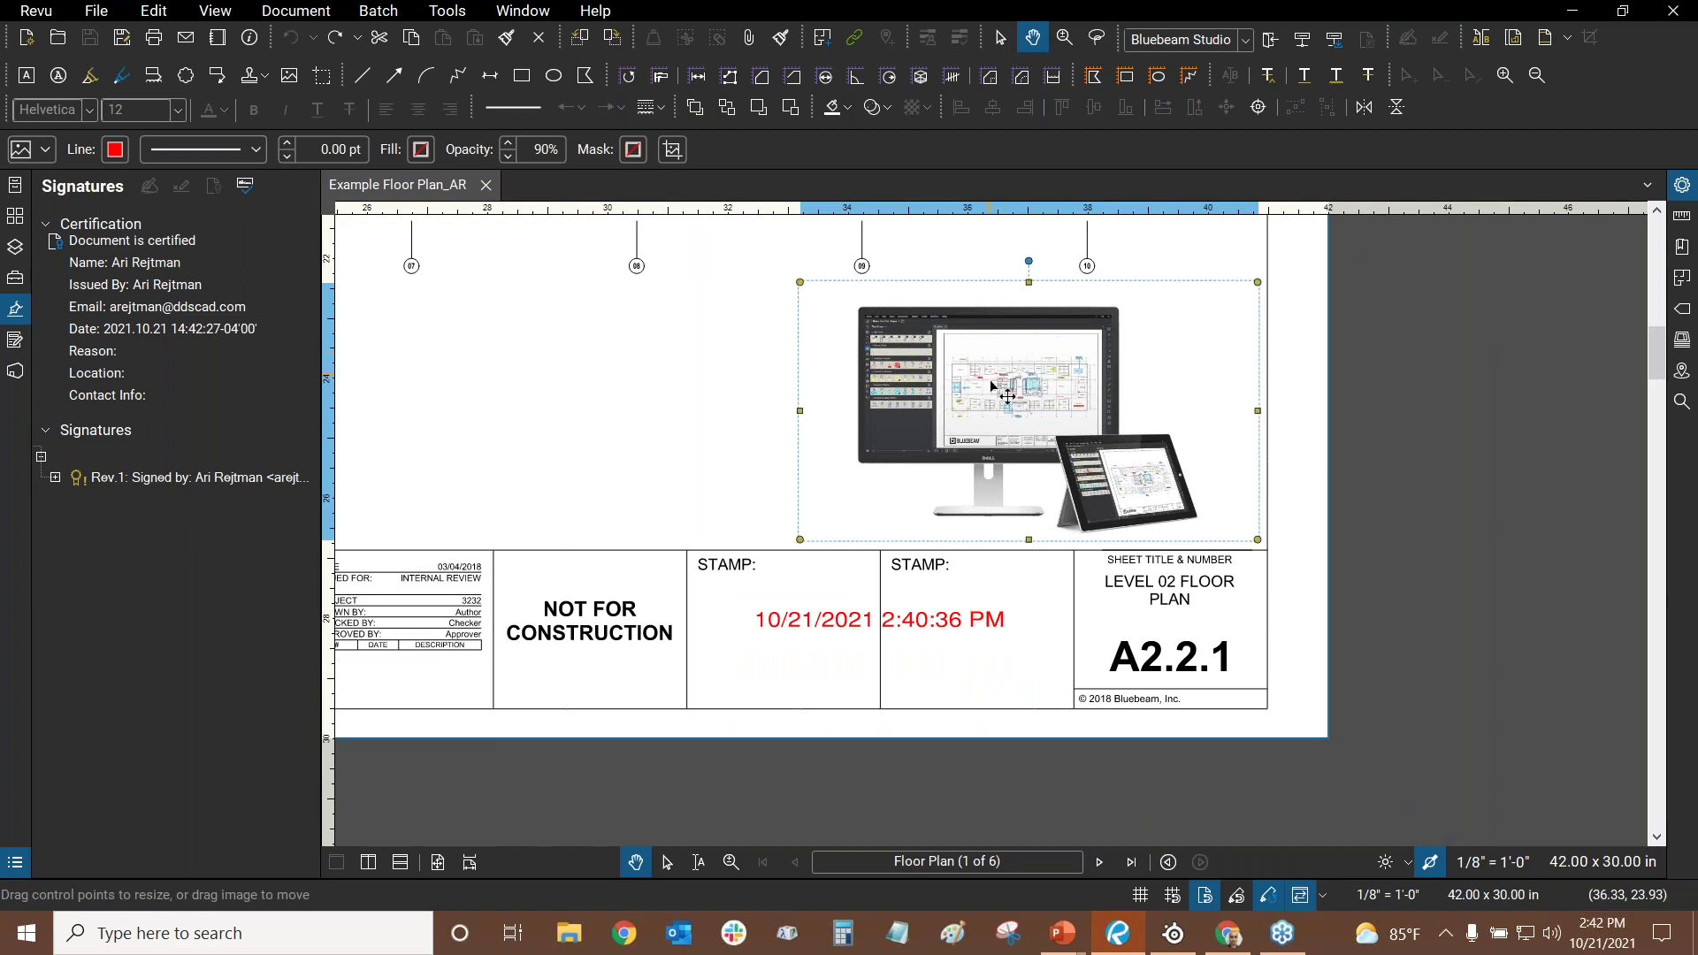
click(784, 392)
drag(504, 269, 955, 482)
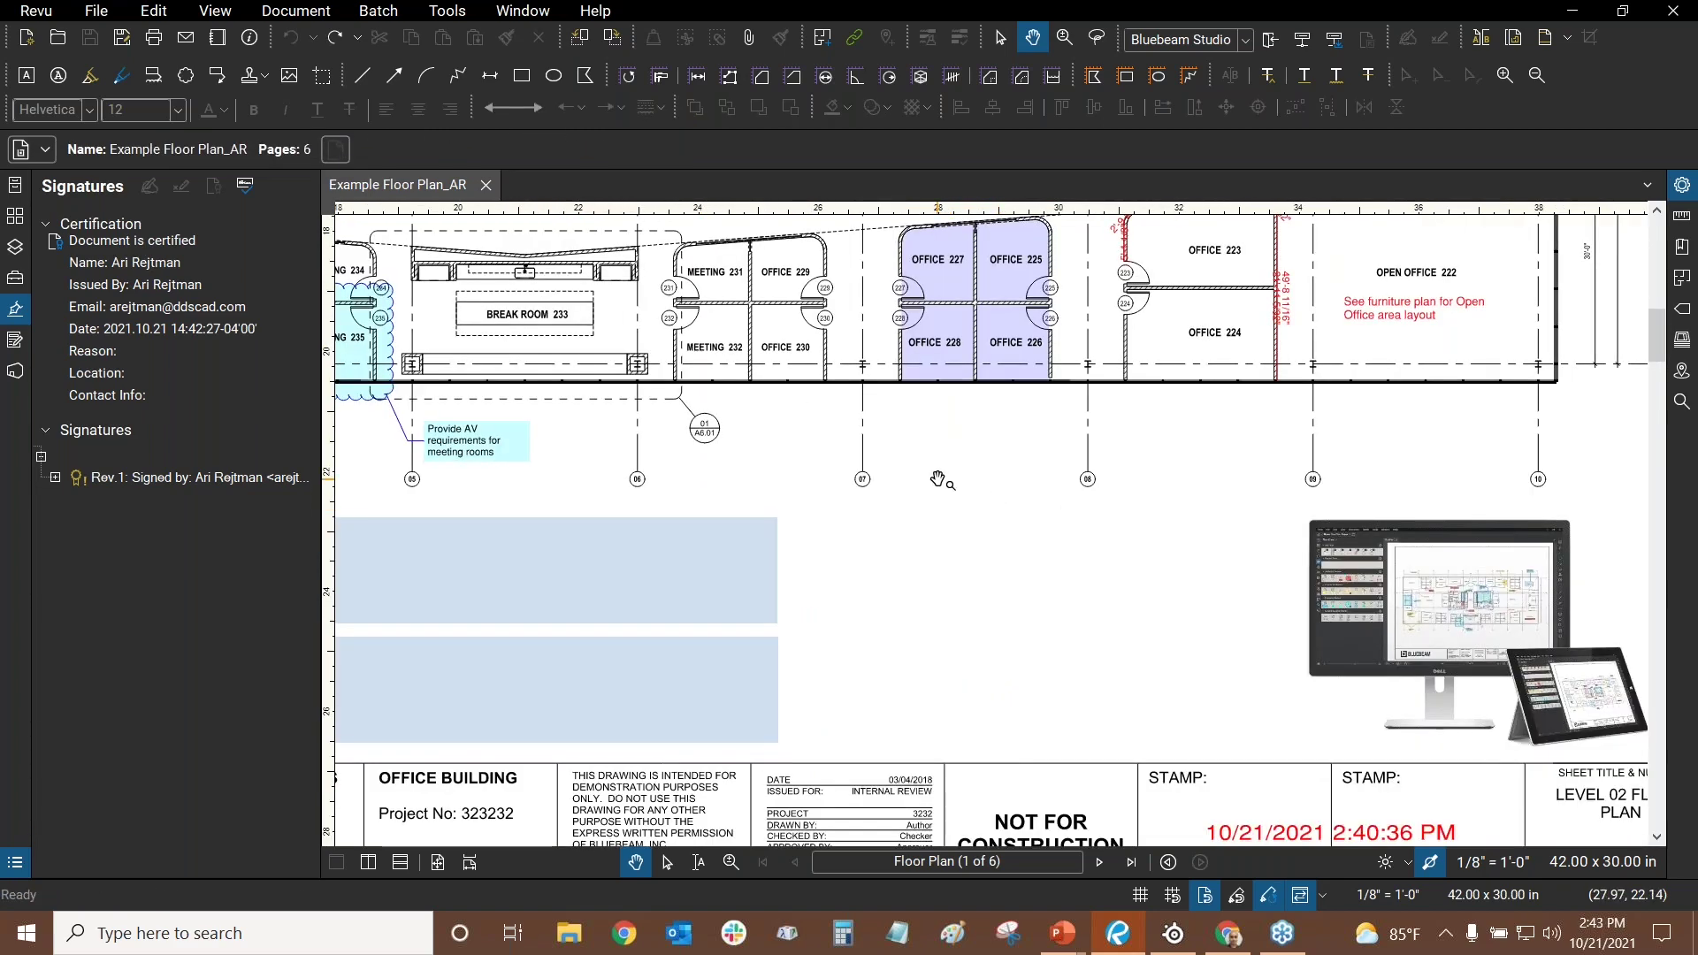
scroll(939, 480, down, 3)
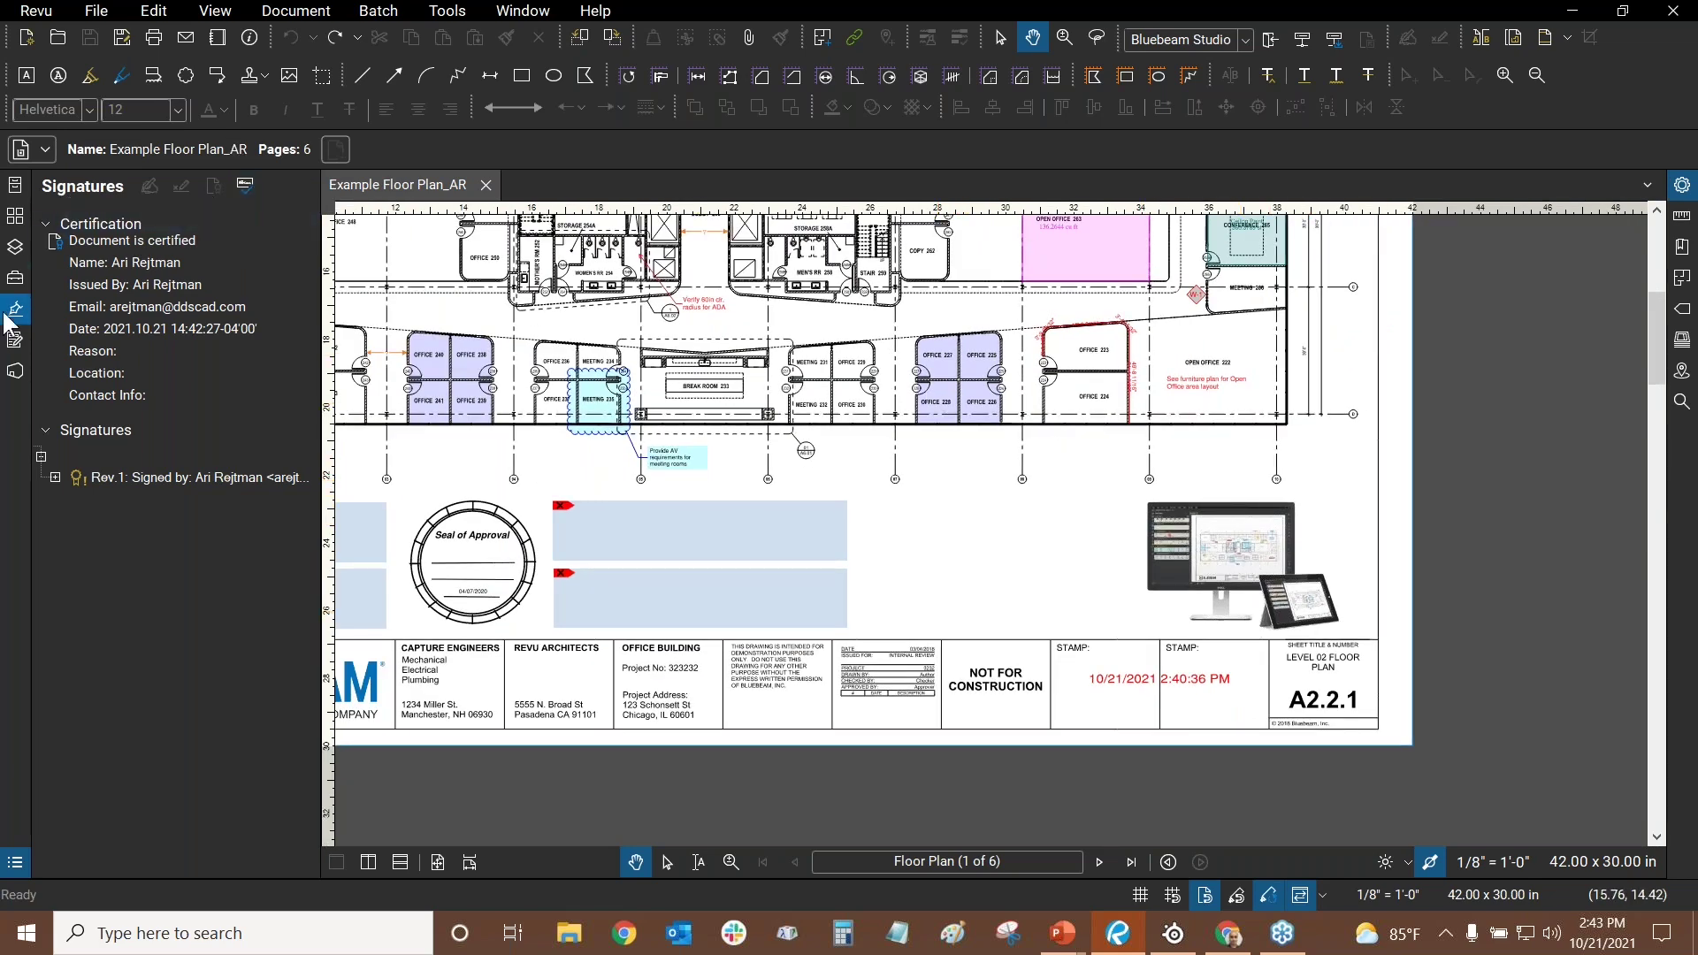
- Validate the document's signatures and expand the Rev.1 signature details
click(242, 187)
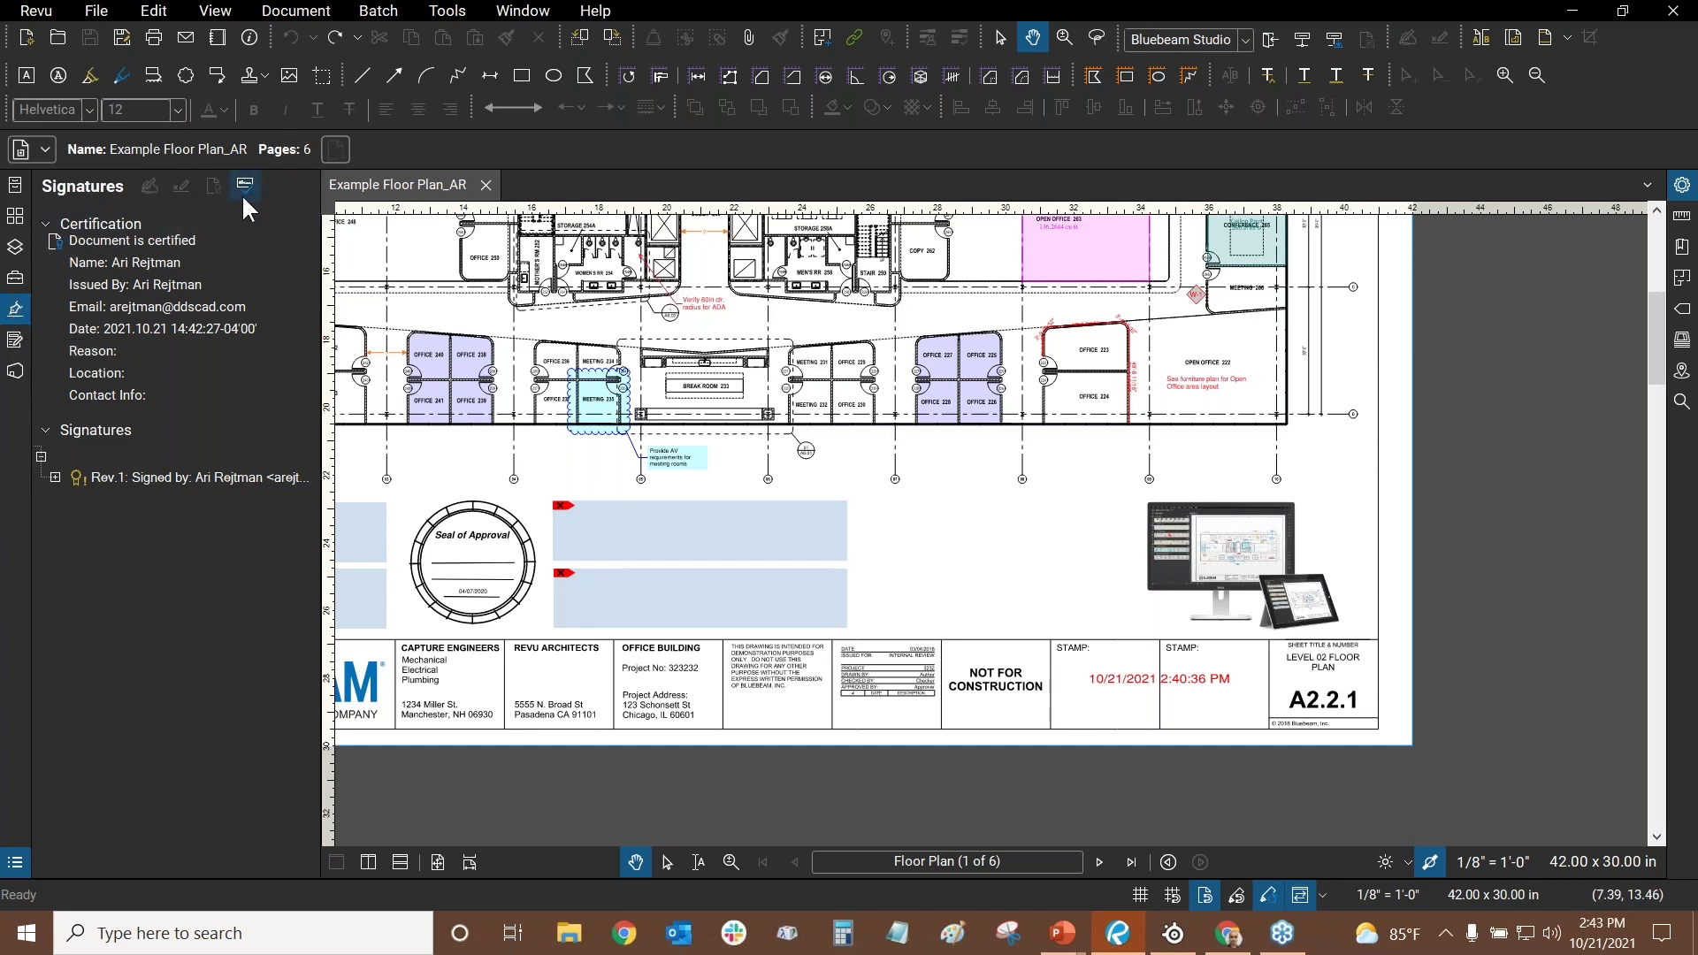
click(55, 477)
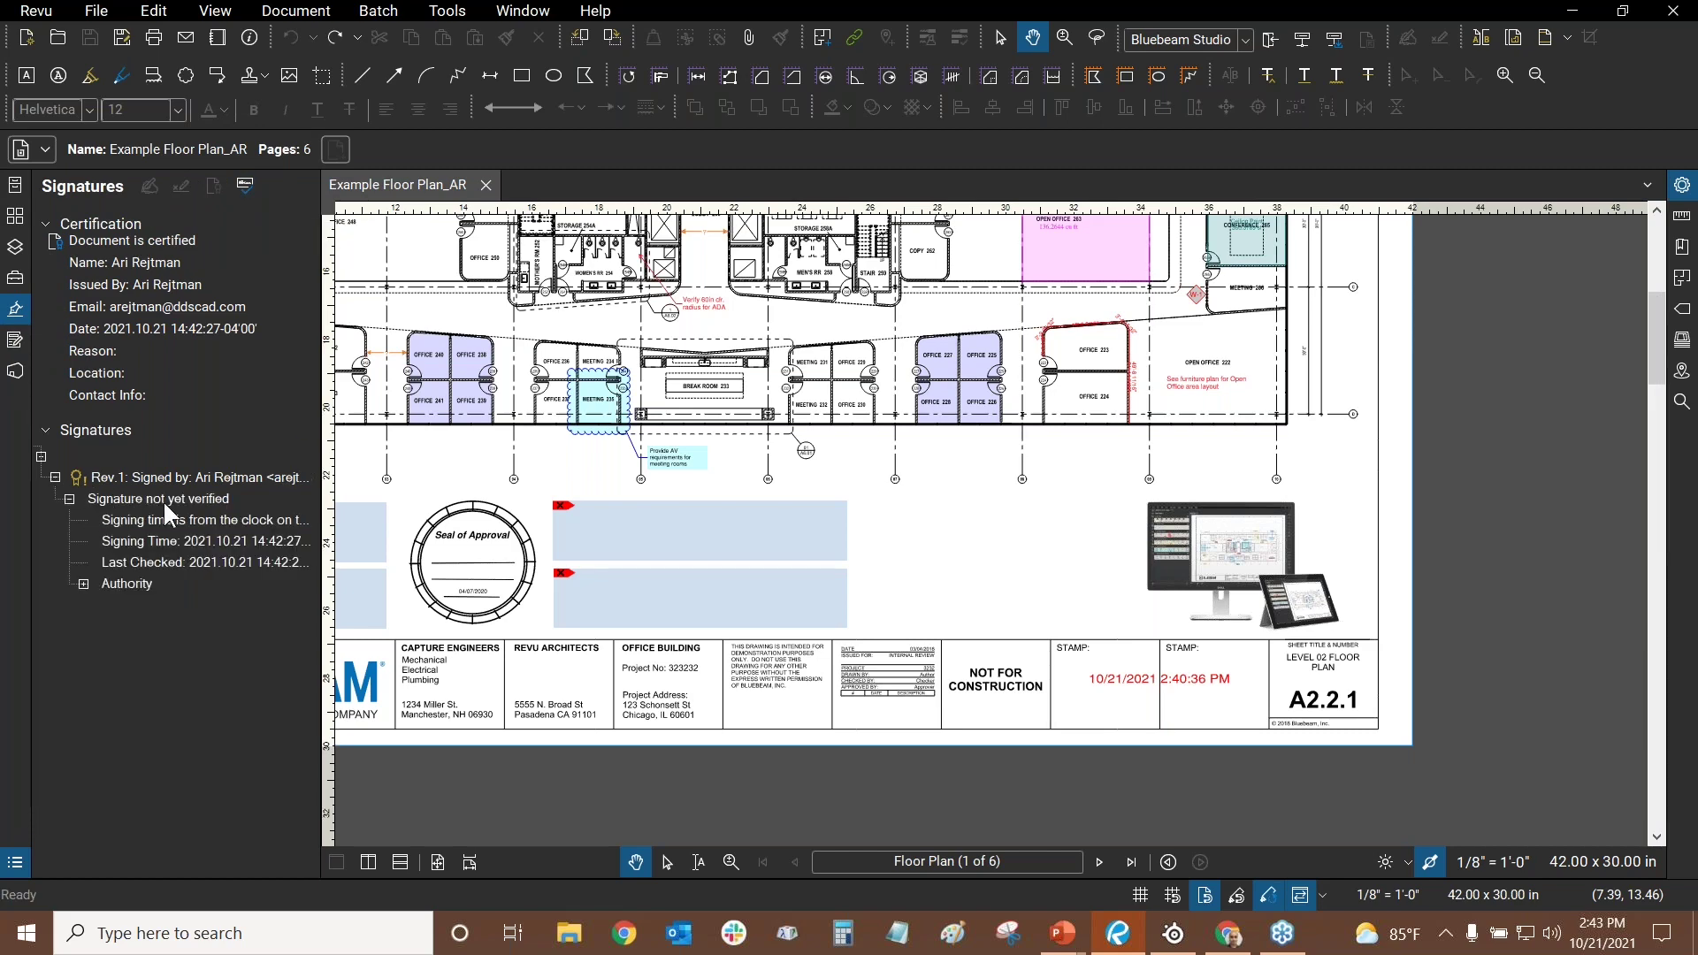
drag(982, 502, 1196, 557)
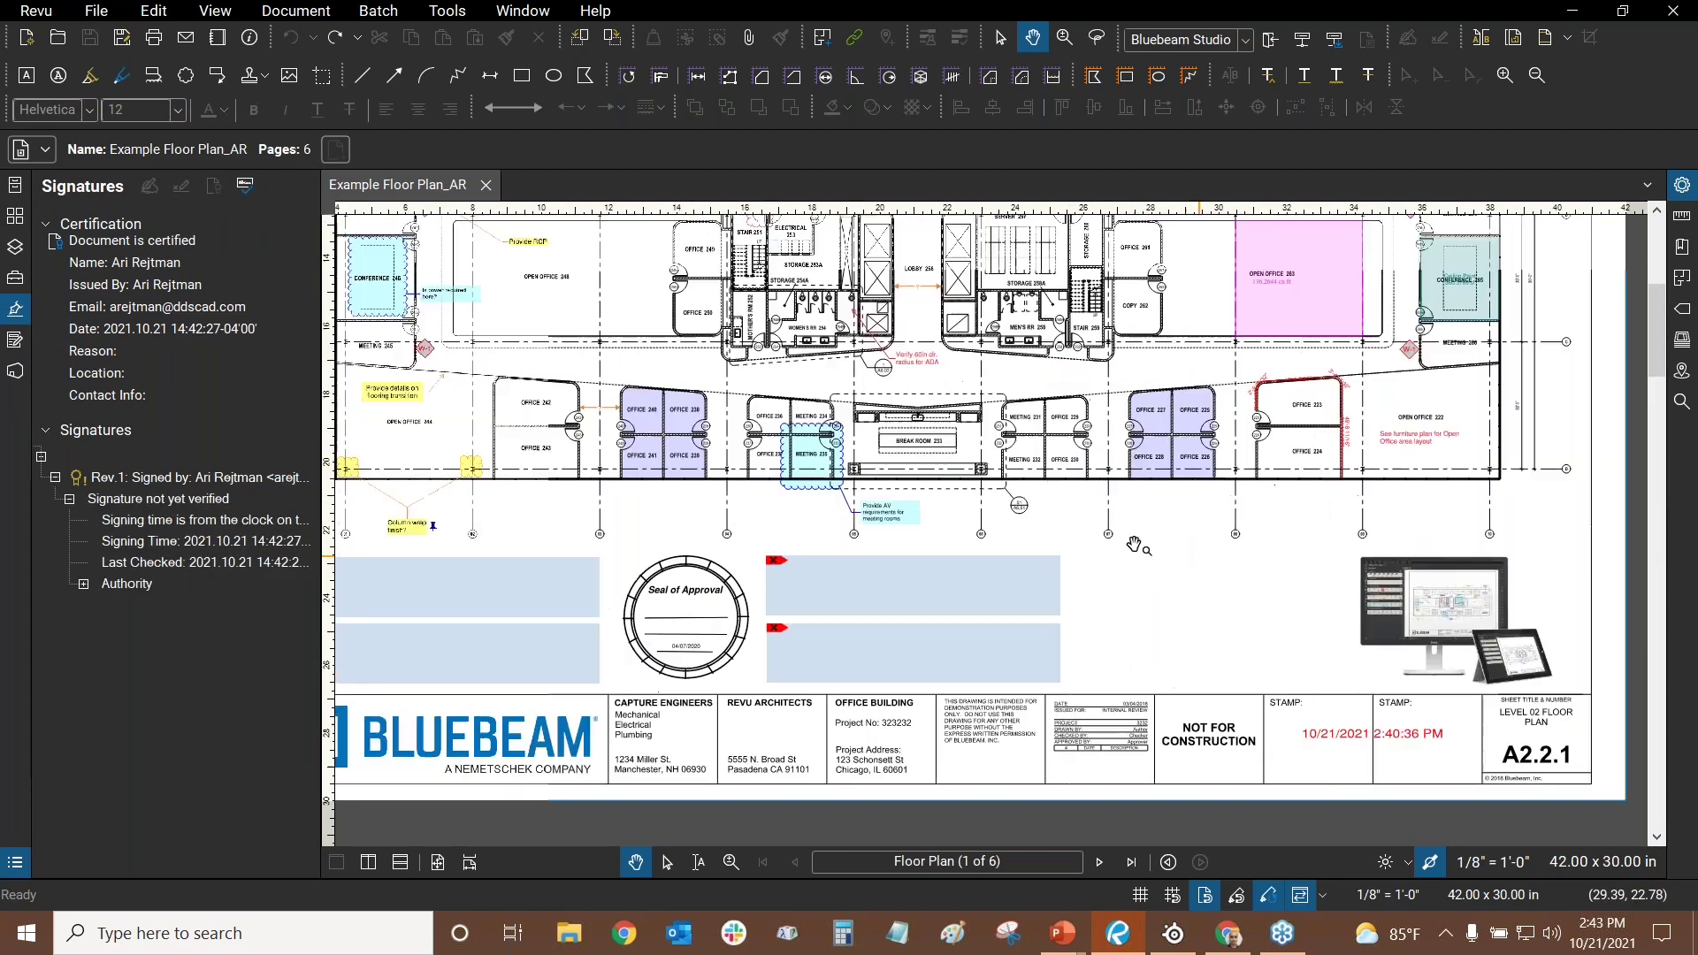
click(244, 184)
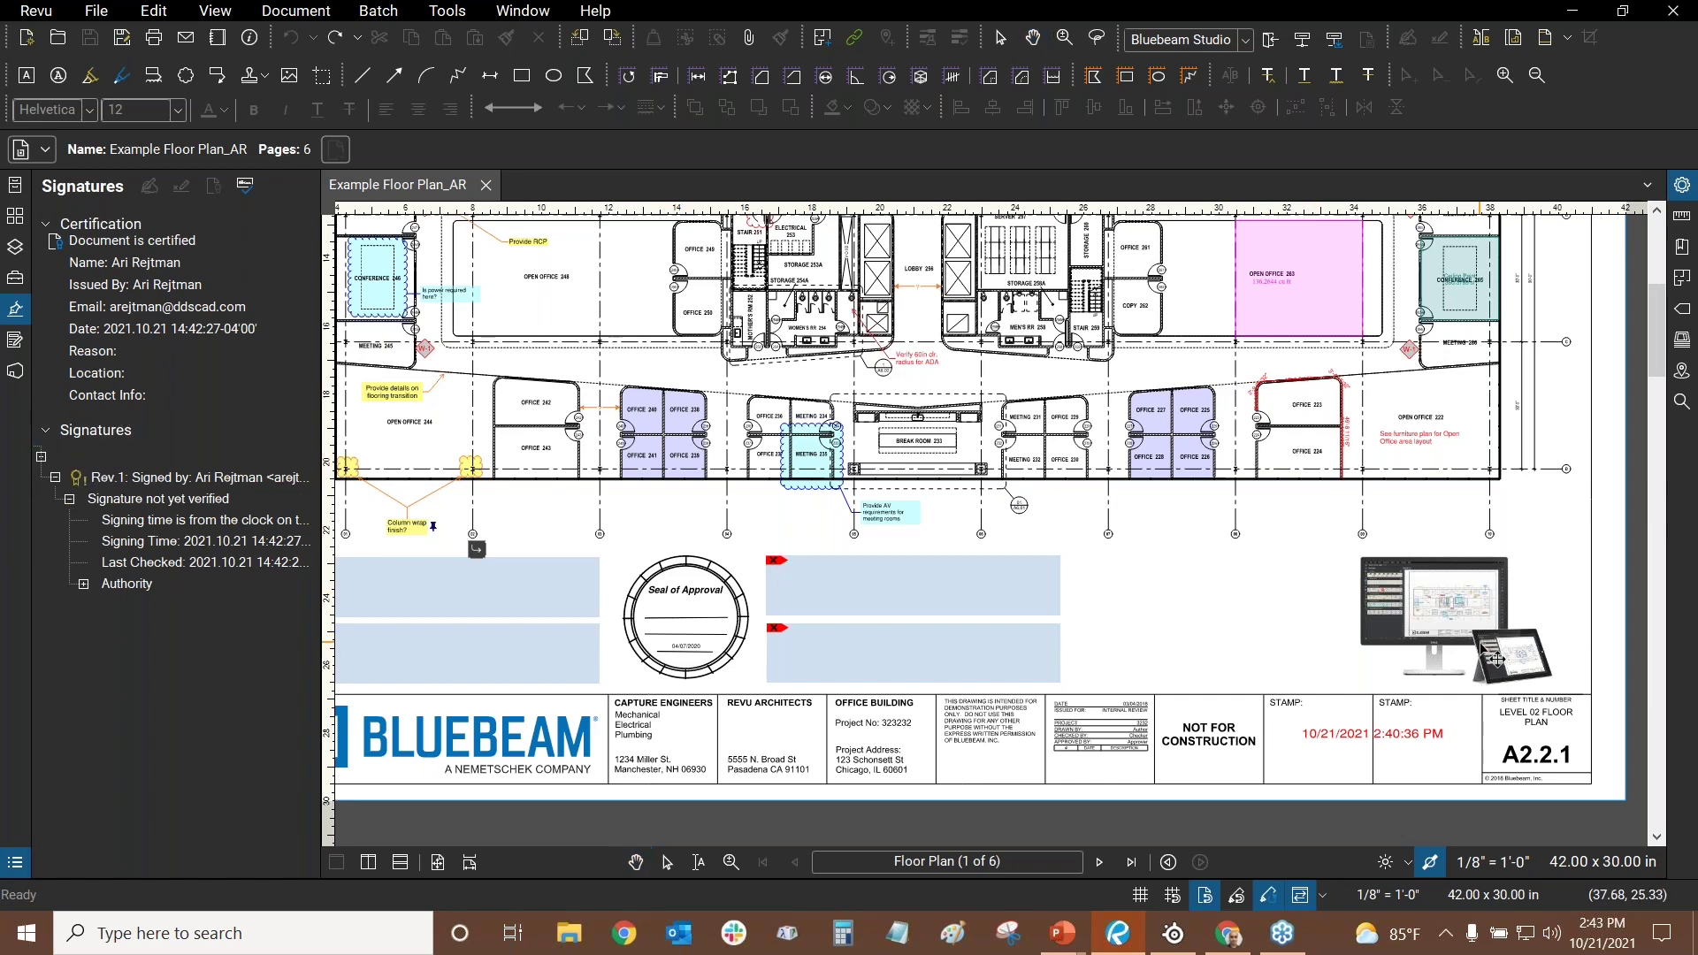
- Move the monitor picture toward the sheet's middle, revalidate, and show Rev.2's signing authority
drag(1456, 622, 1190, 626)
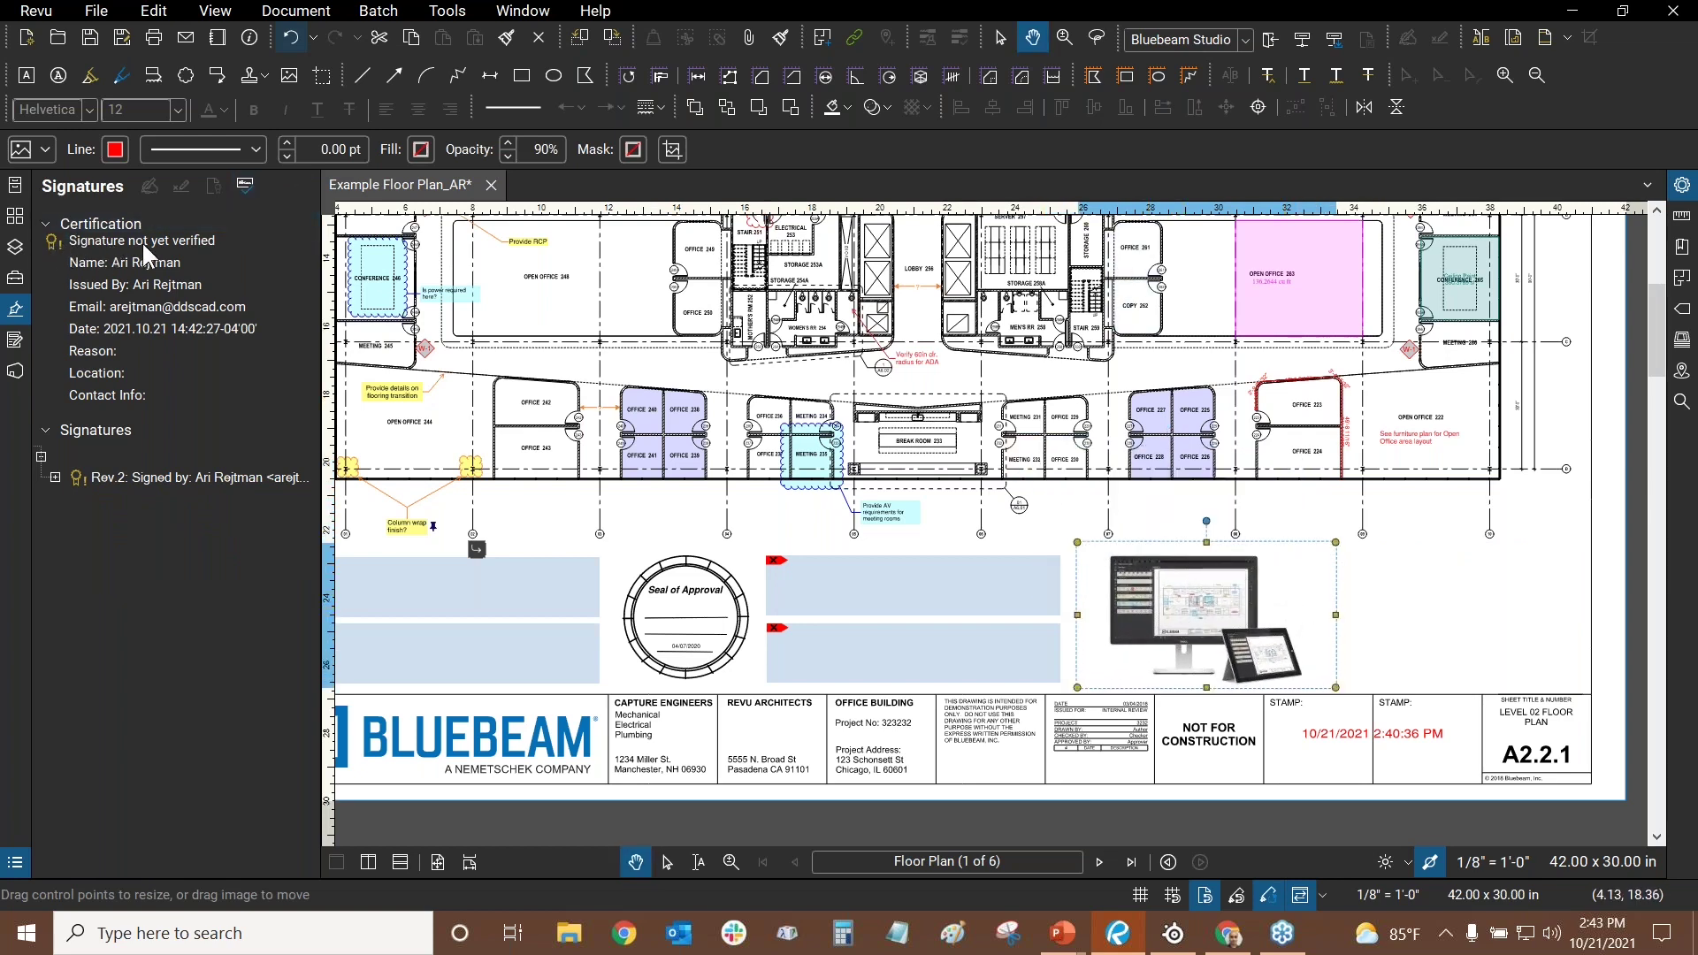
click(245, 187)
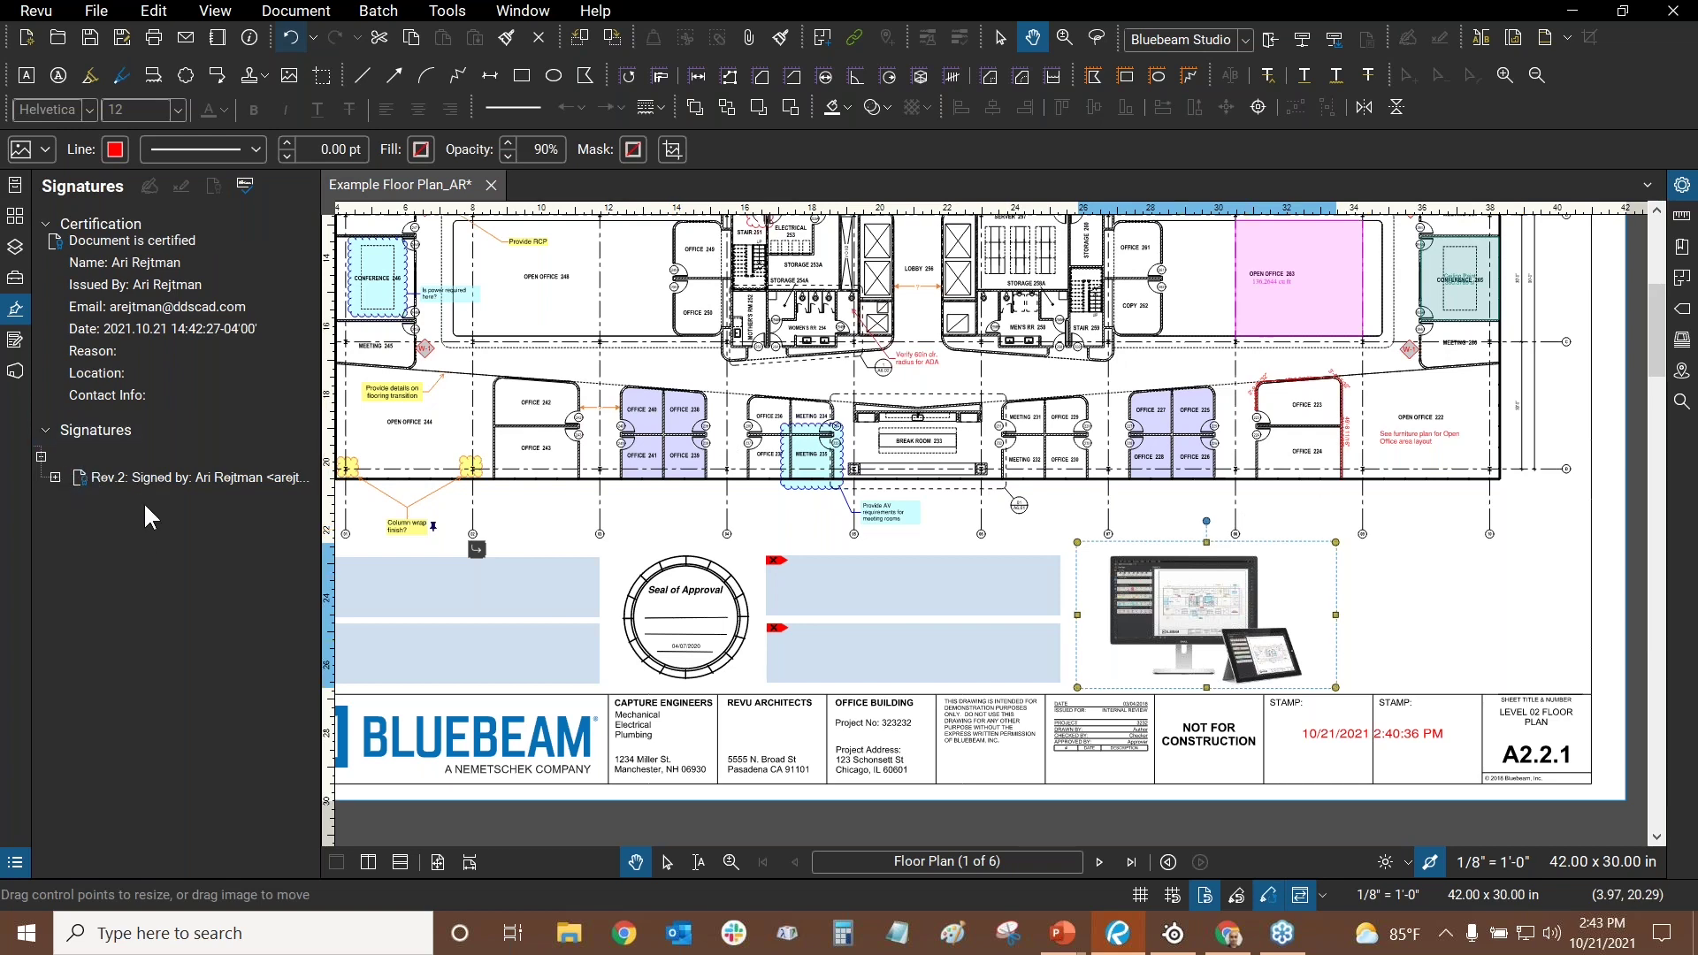
click(55, 477)
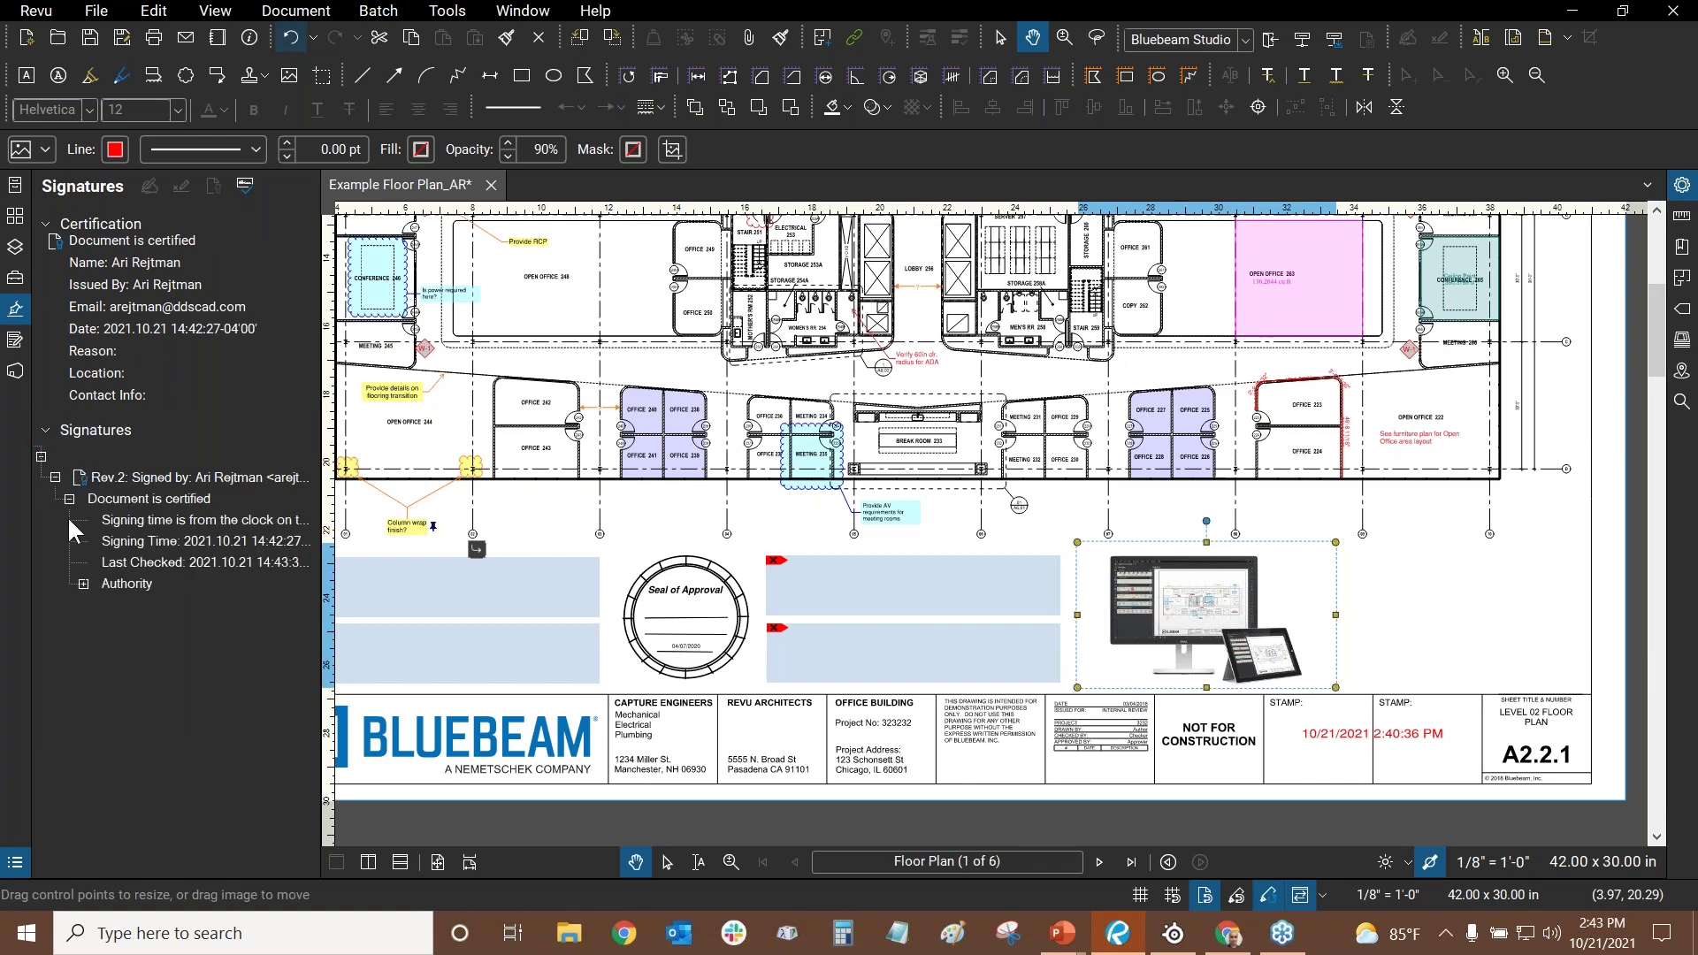
click(83, 584)
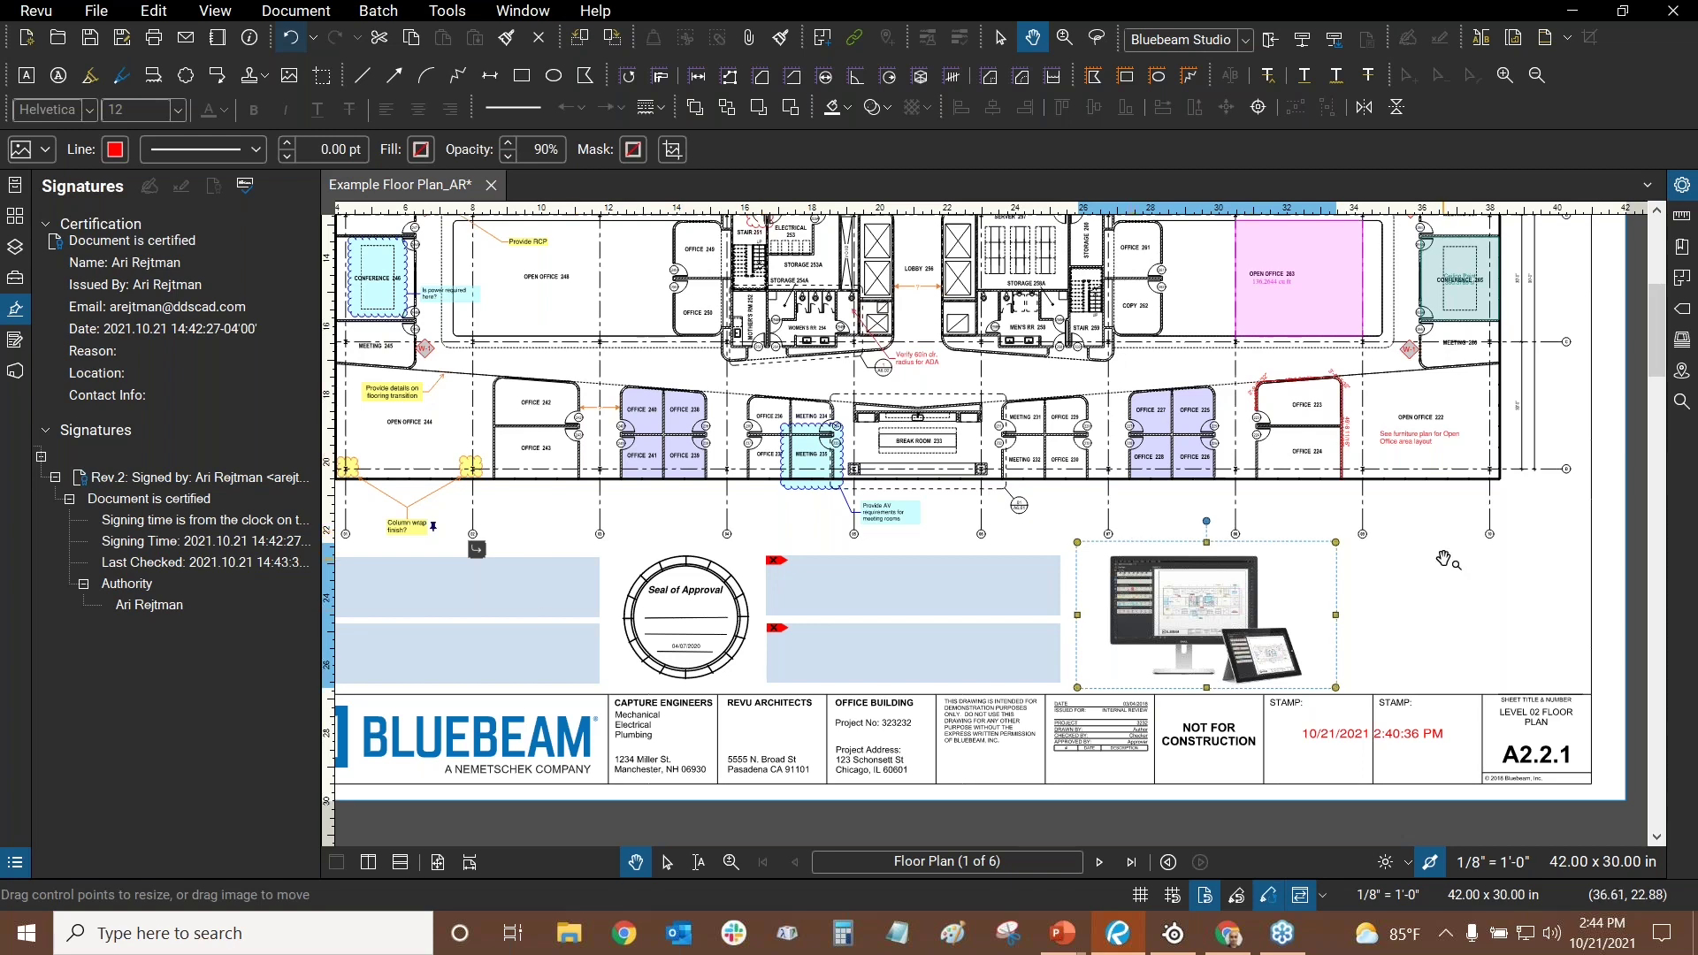
click(821, 465)
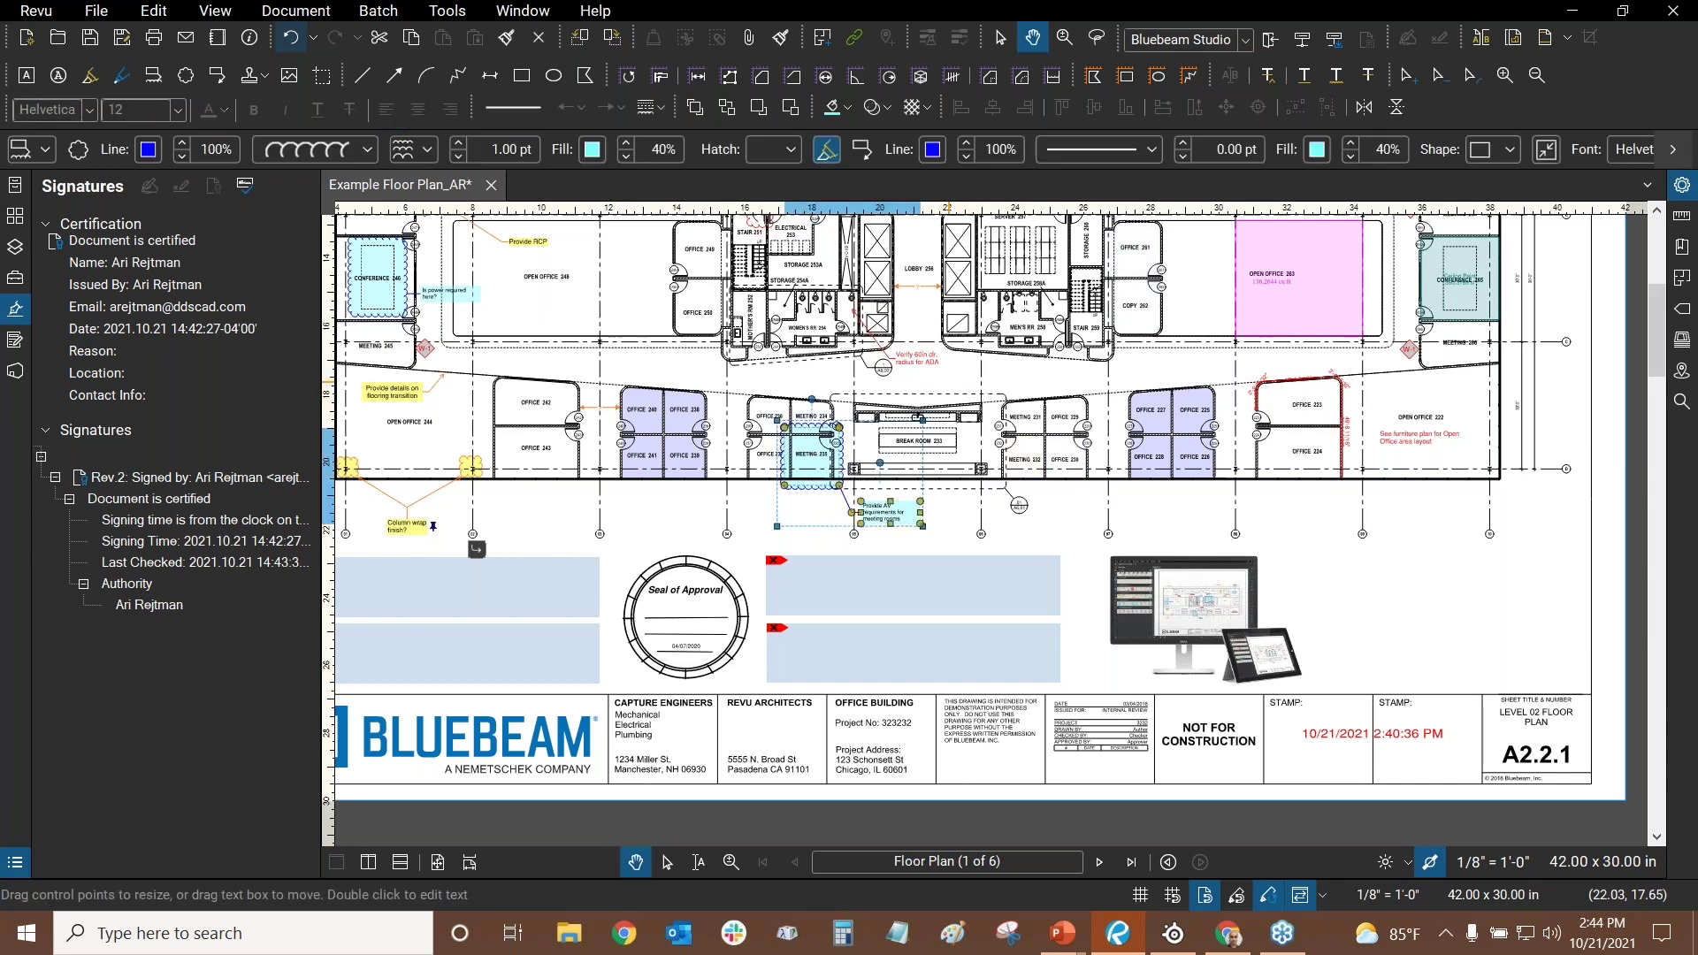
drag(950, 384, 1148, 513)
scroll(1148, 513, down, 3)
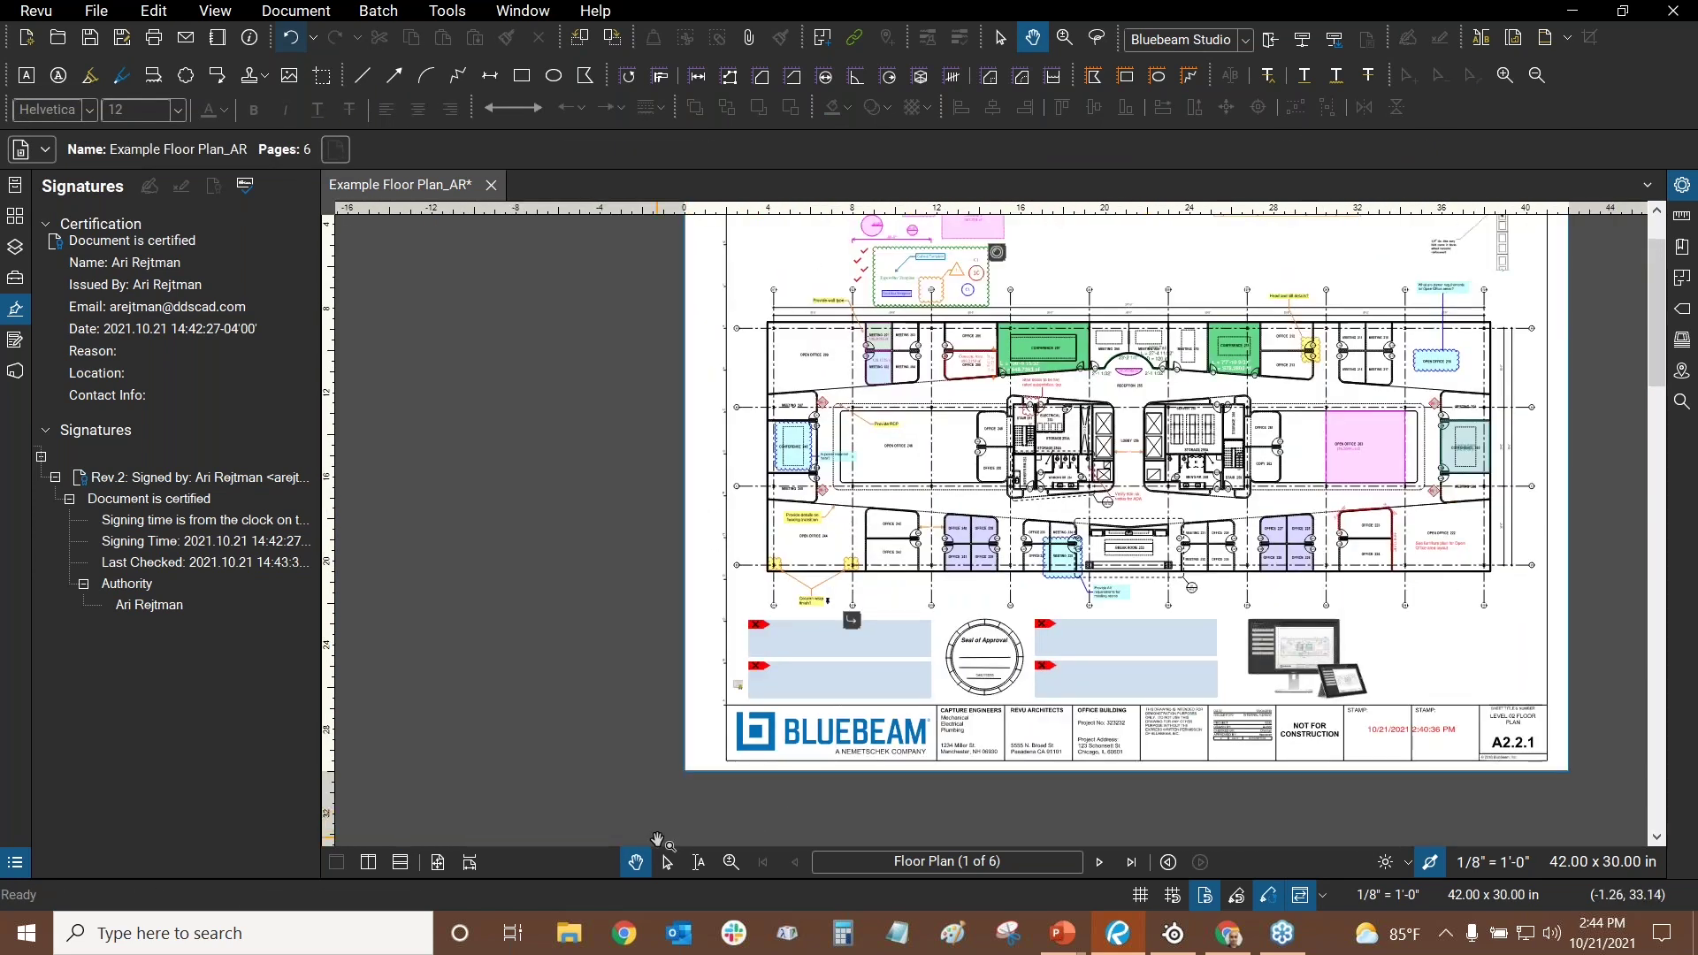
click(665, 863)
scroll(455, 254, down, 2)
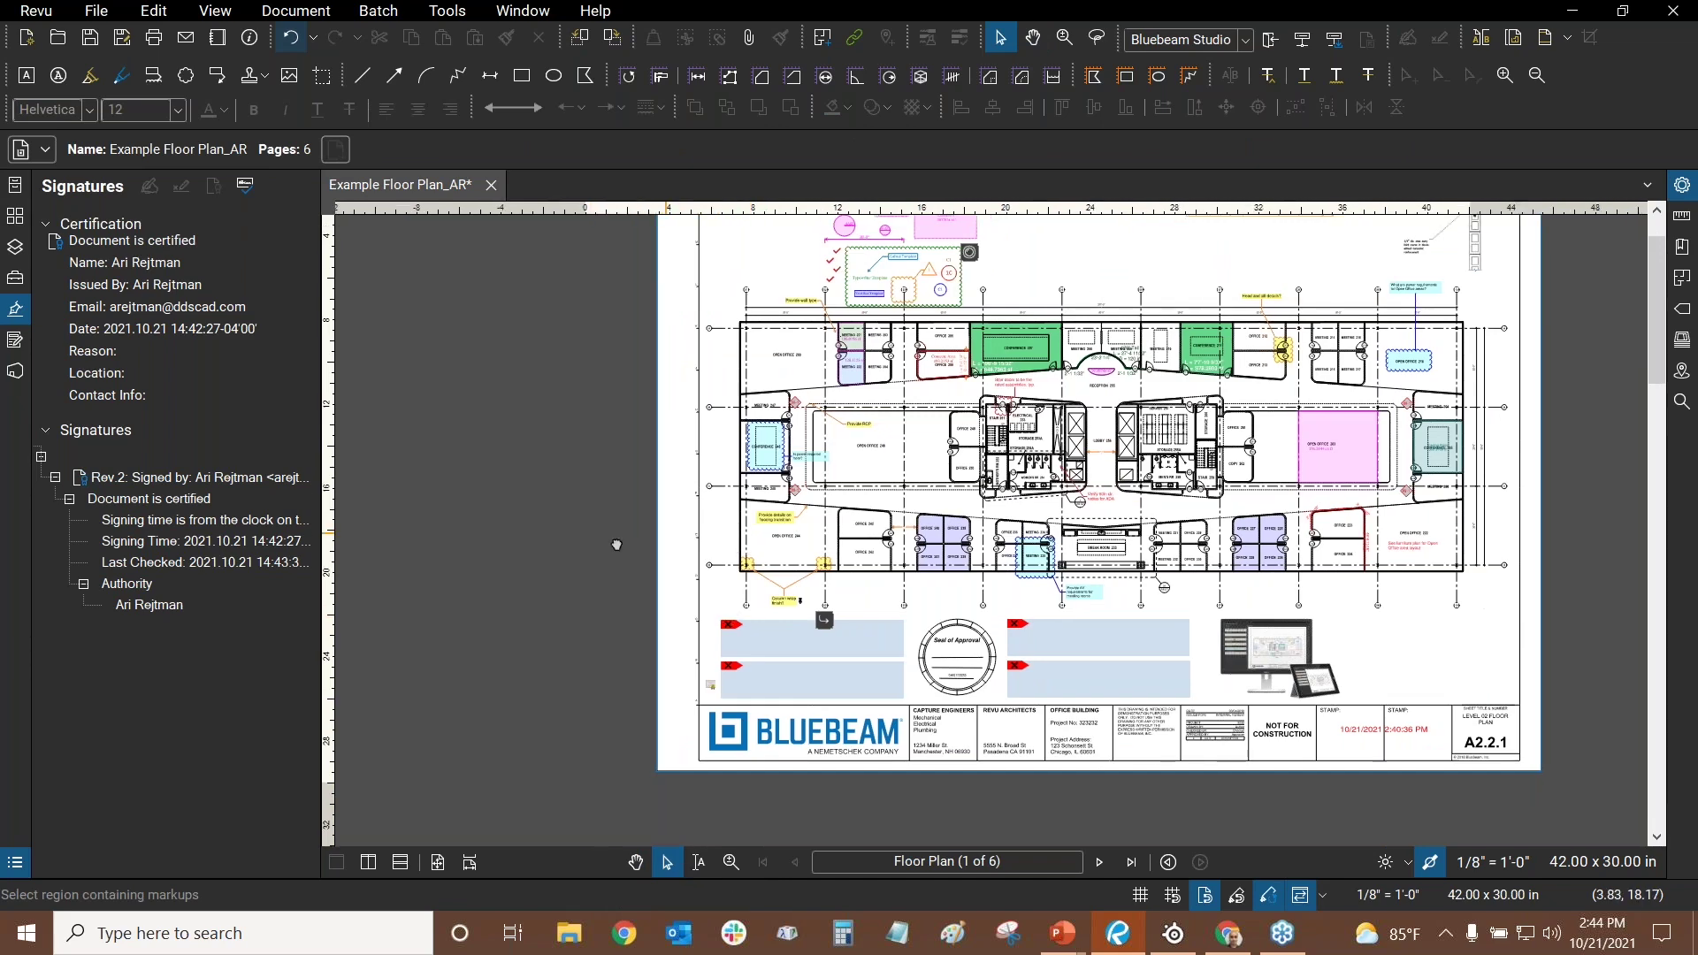
drag(408, 273, 1201, 815)
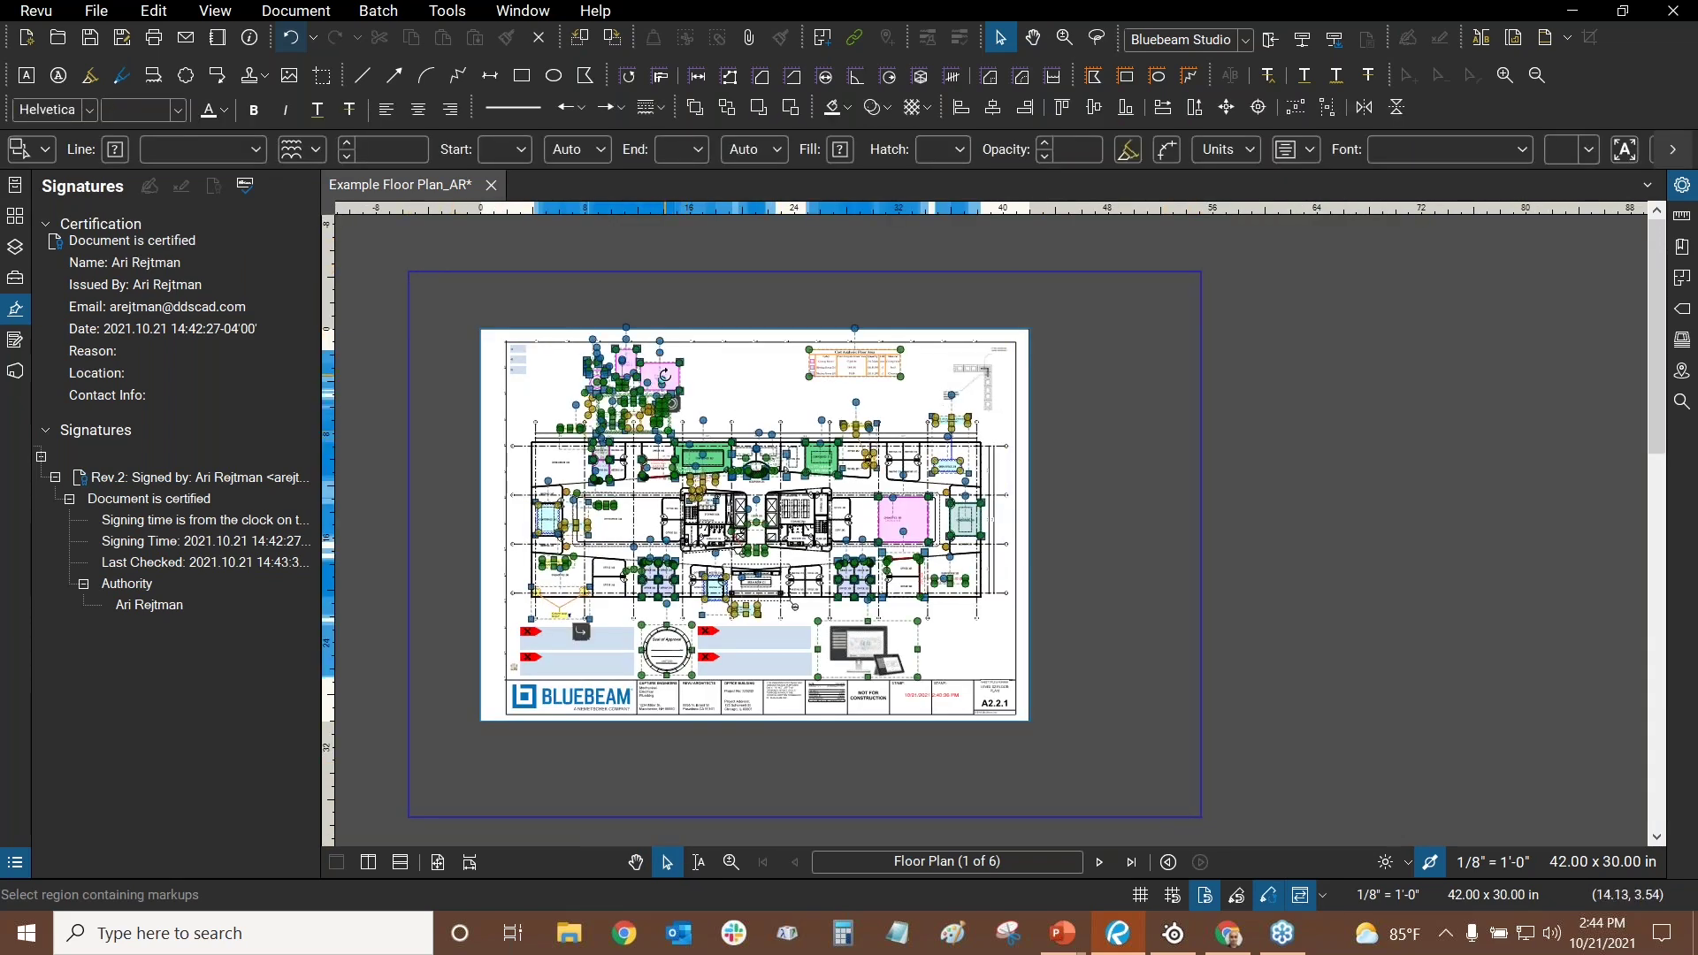
scroll(690, 382, up, 3)
right_click(678, 375)
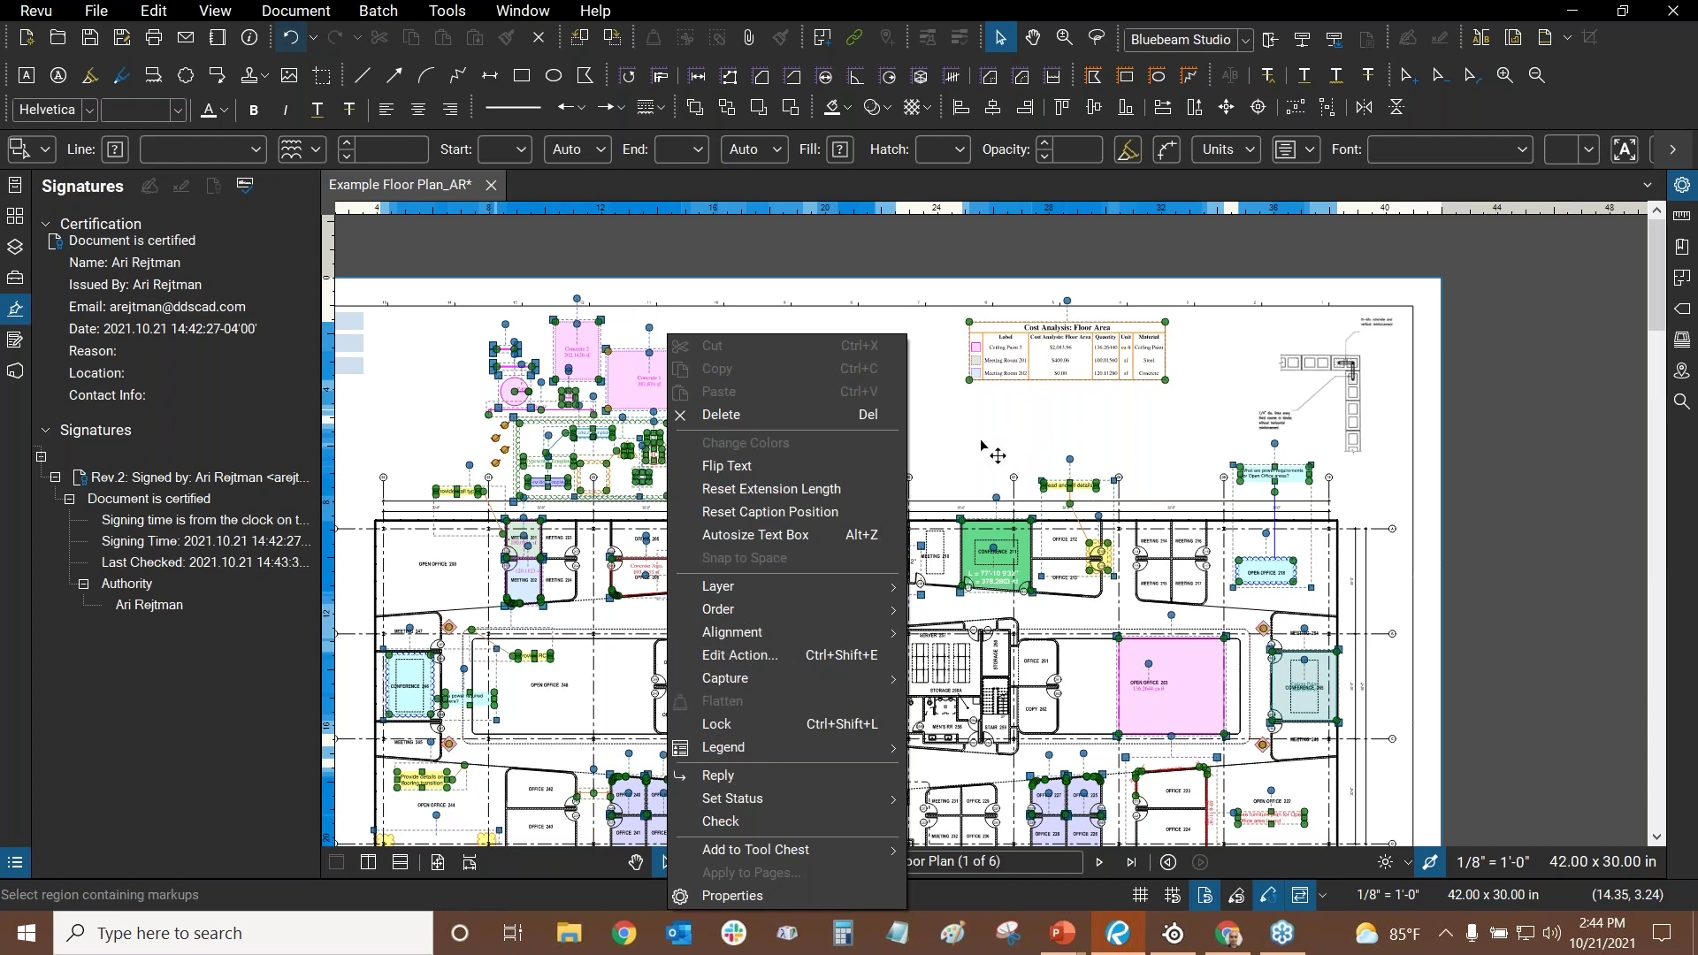
click(856, 428)
scroll(856, 428, down, 4)
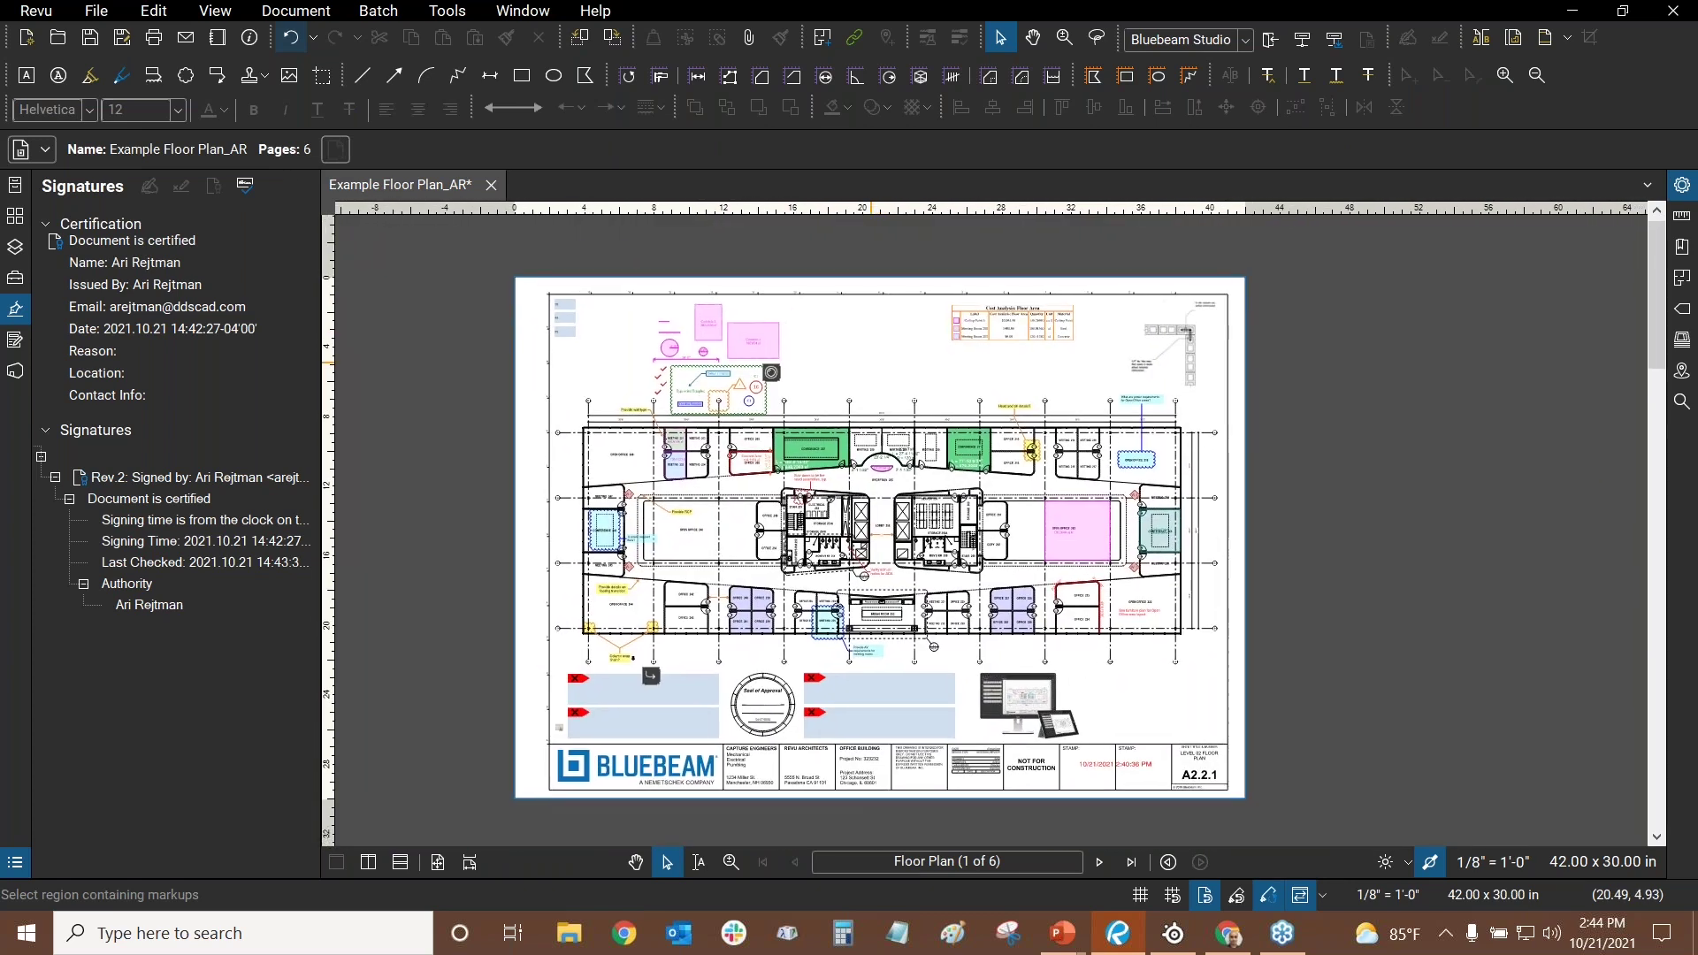
scroll(345, 568, up, 1)
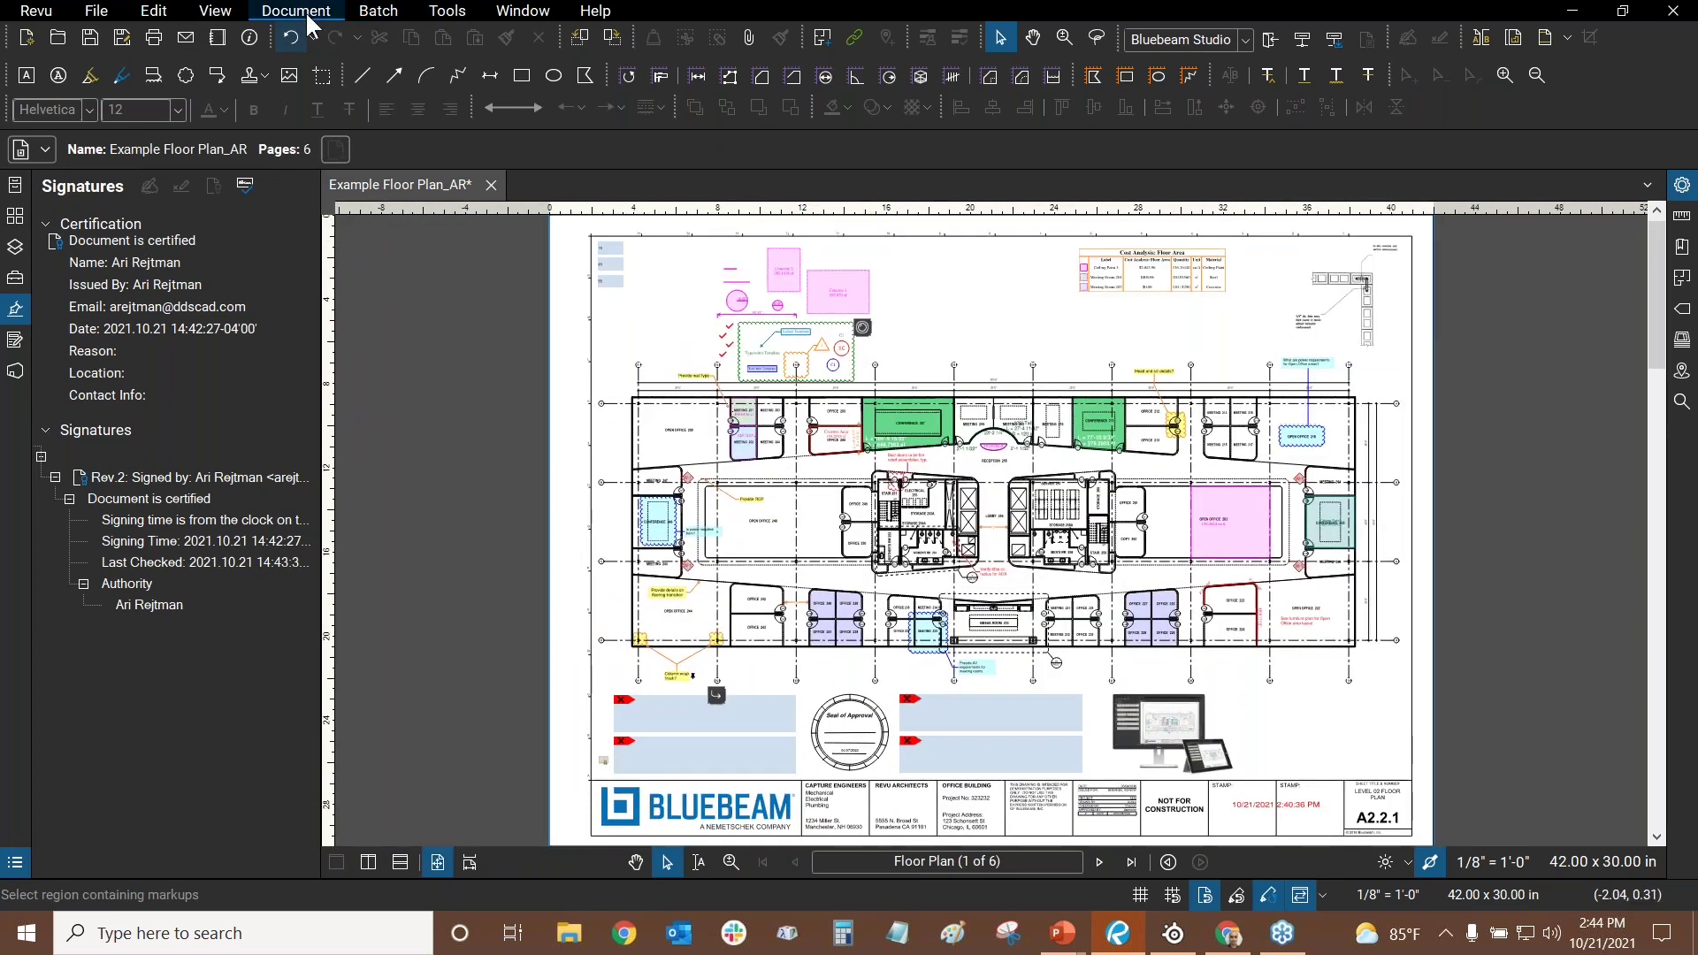
click(306, 12)
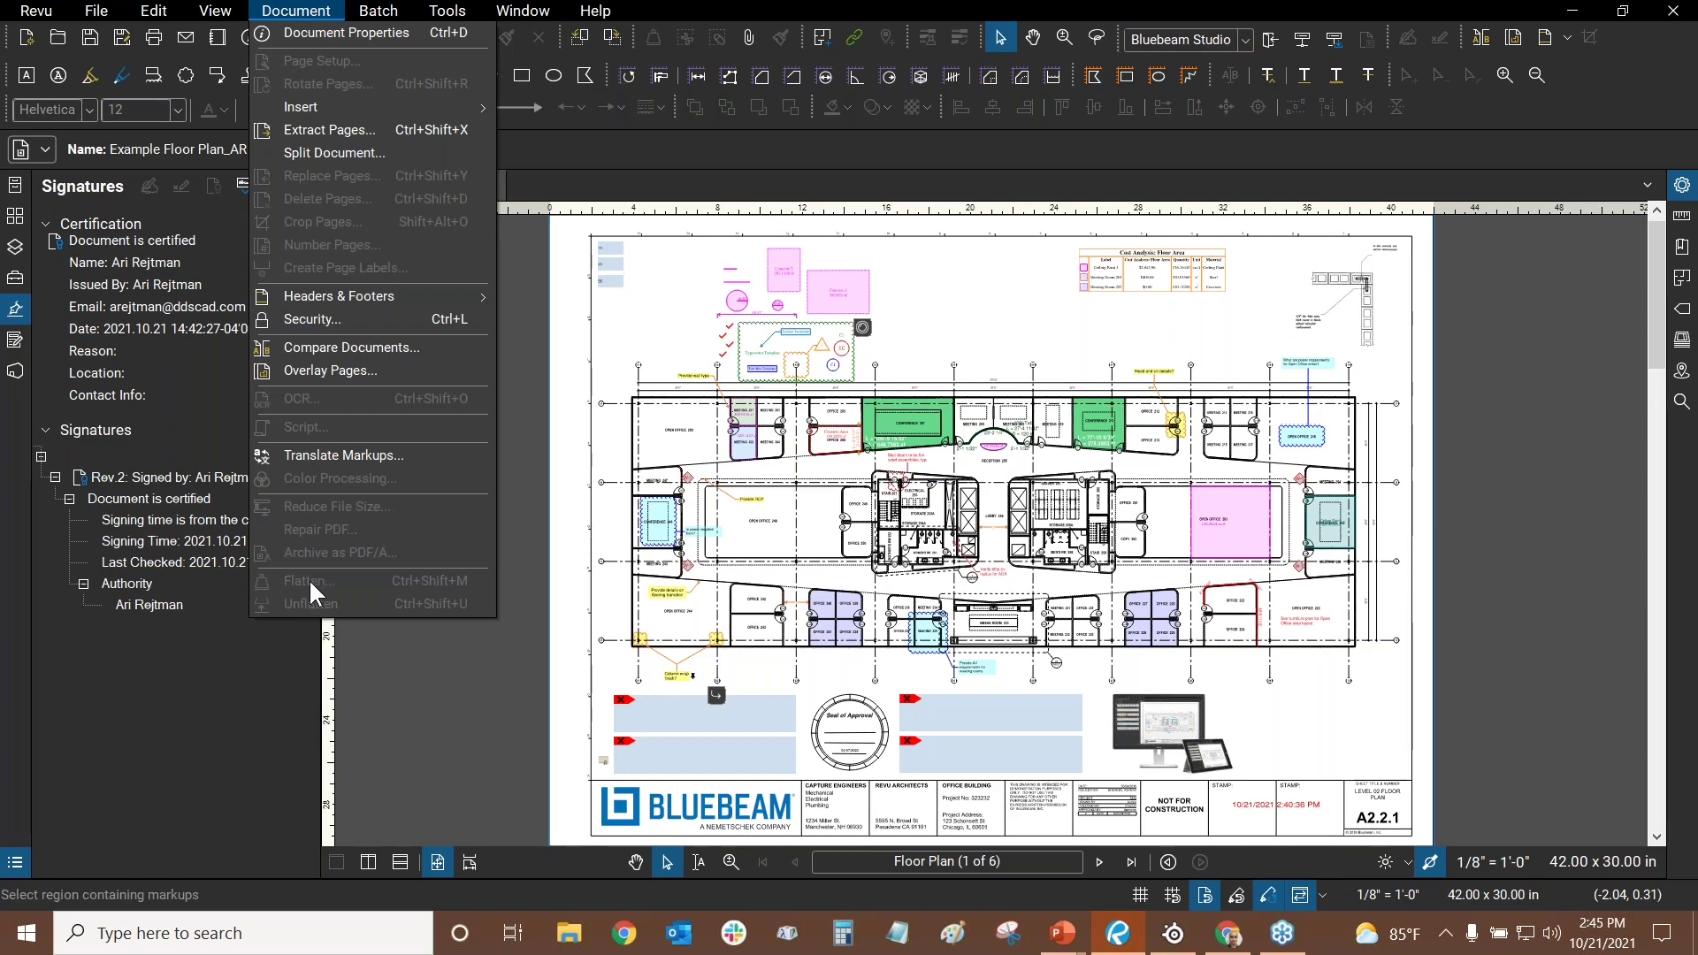
click(974, 310)
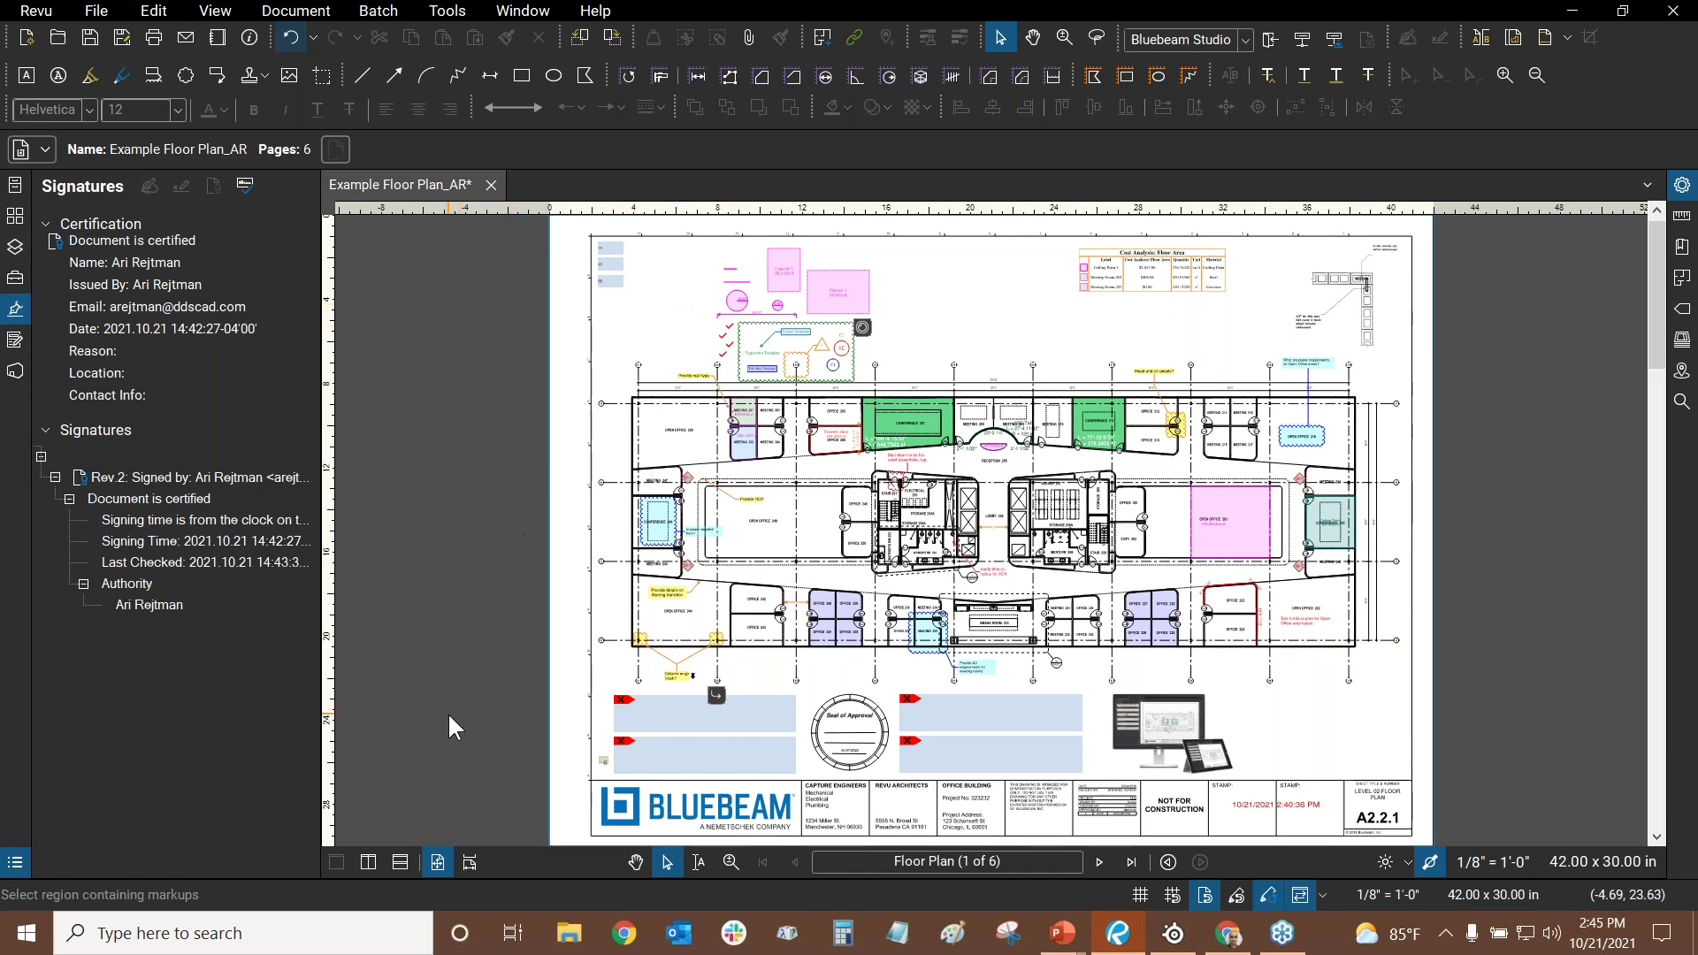
drag(472, 724, 628, 489)
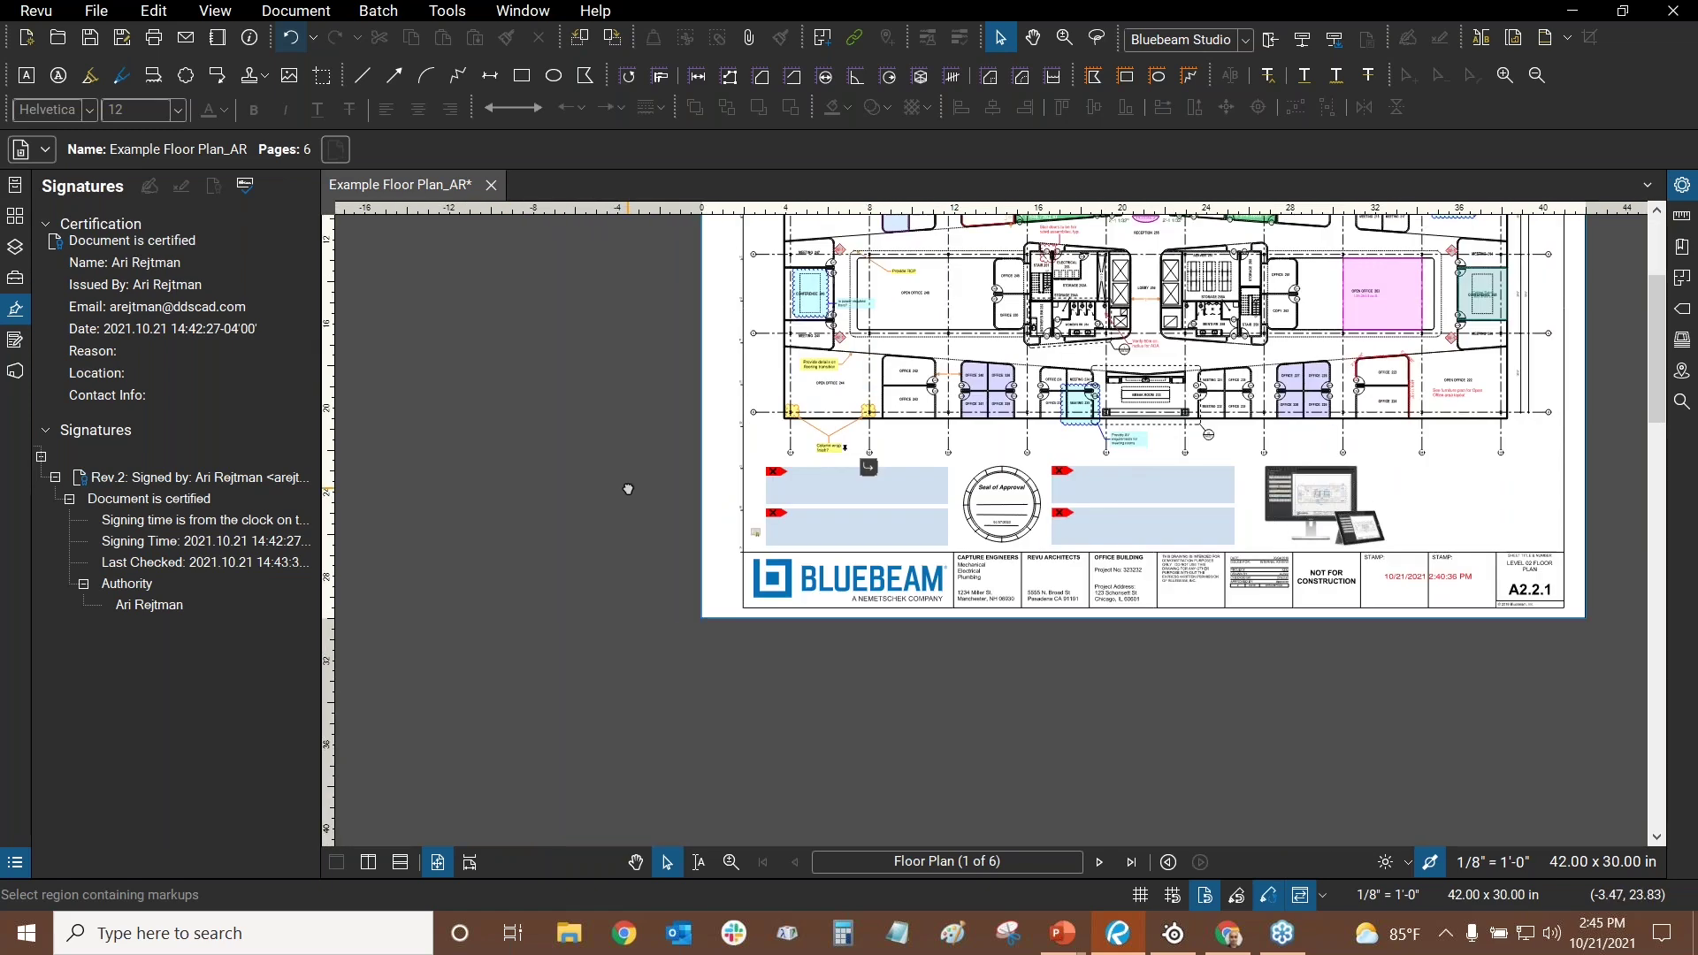
scroll(734, 540, up, 8)
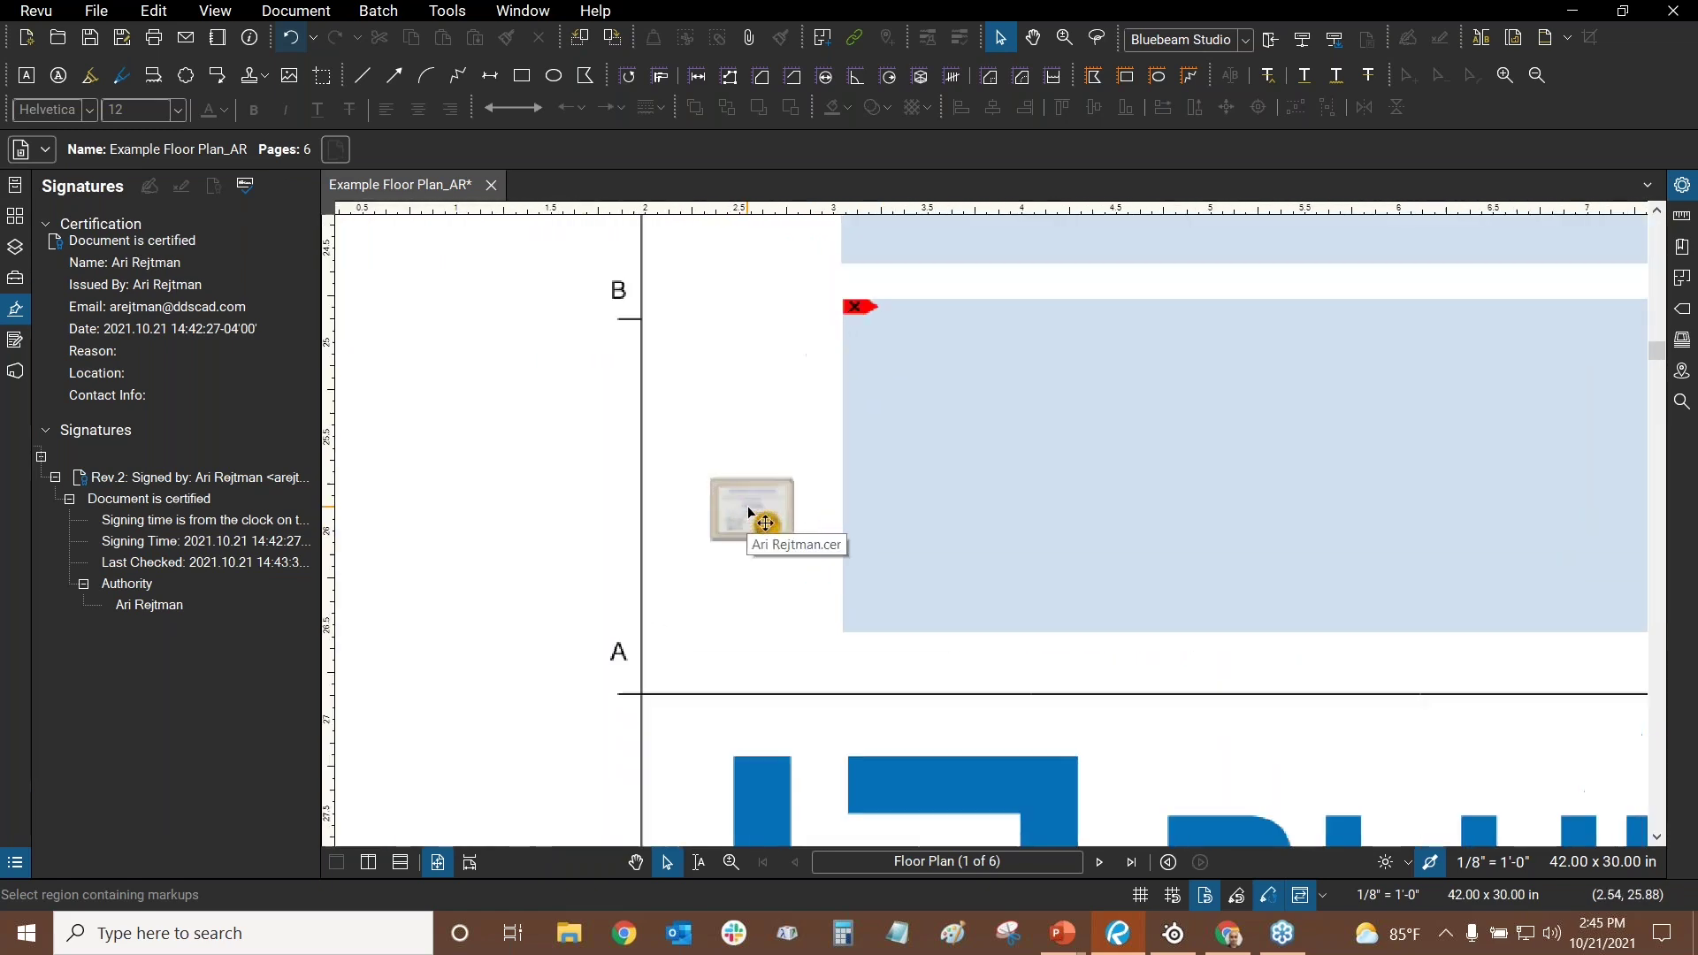
scroll(752, 518, up, 1)
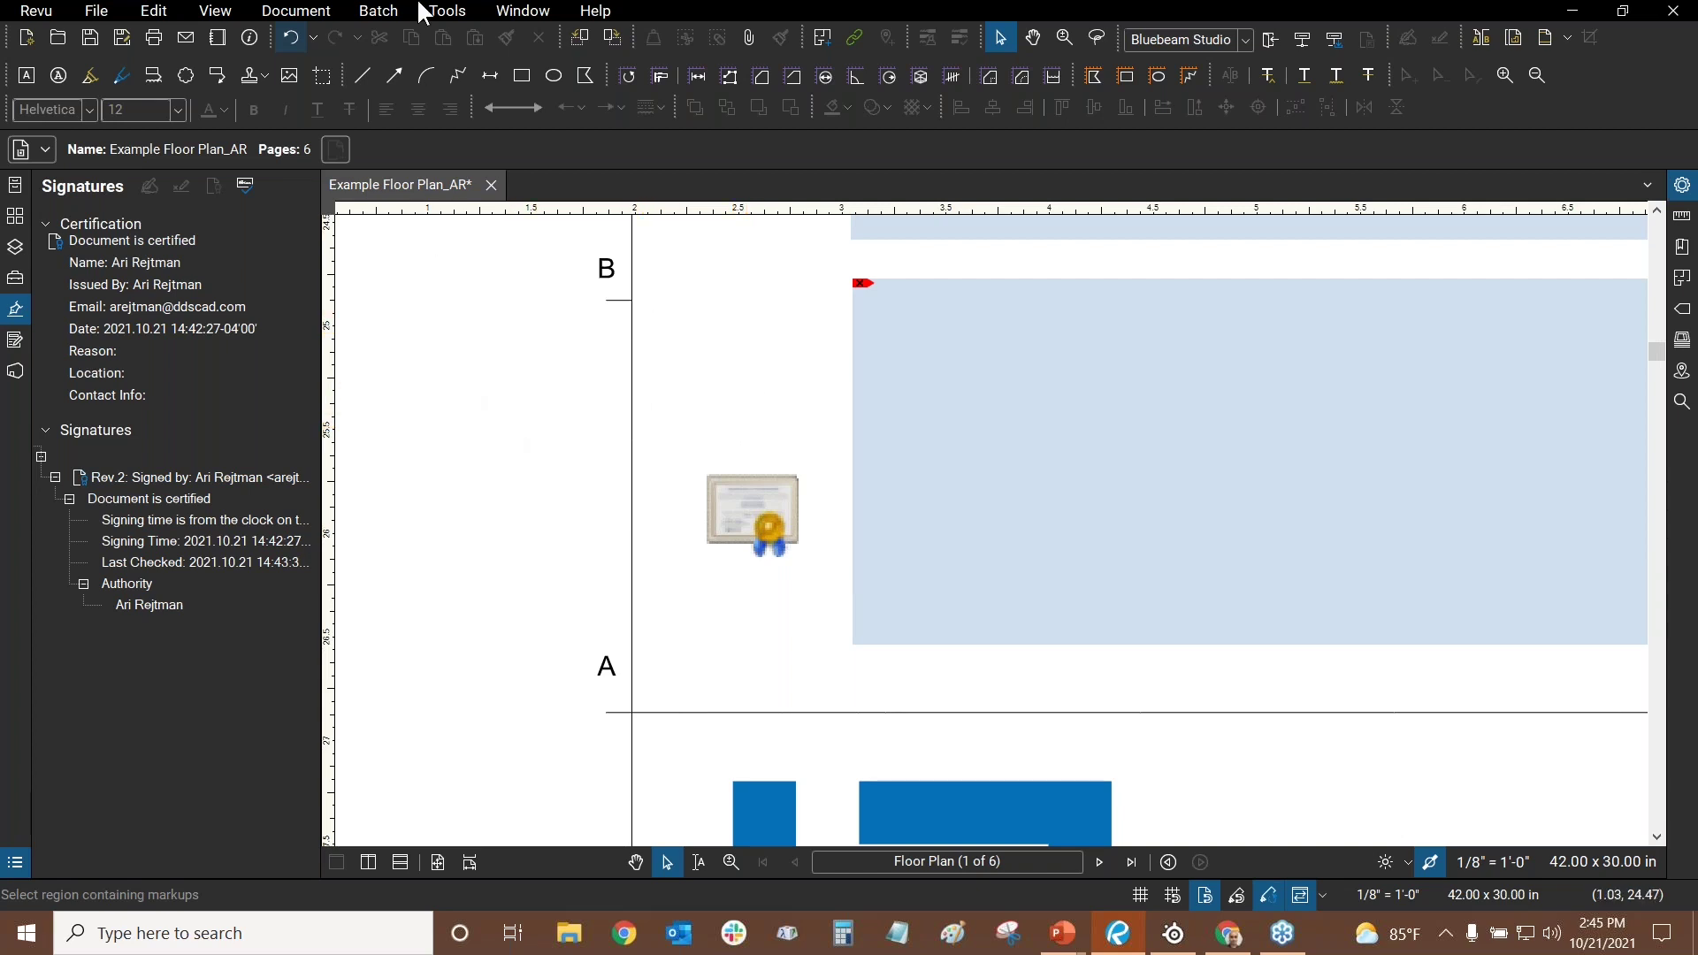
click(447, 13)
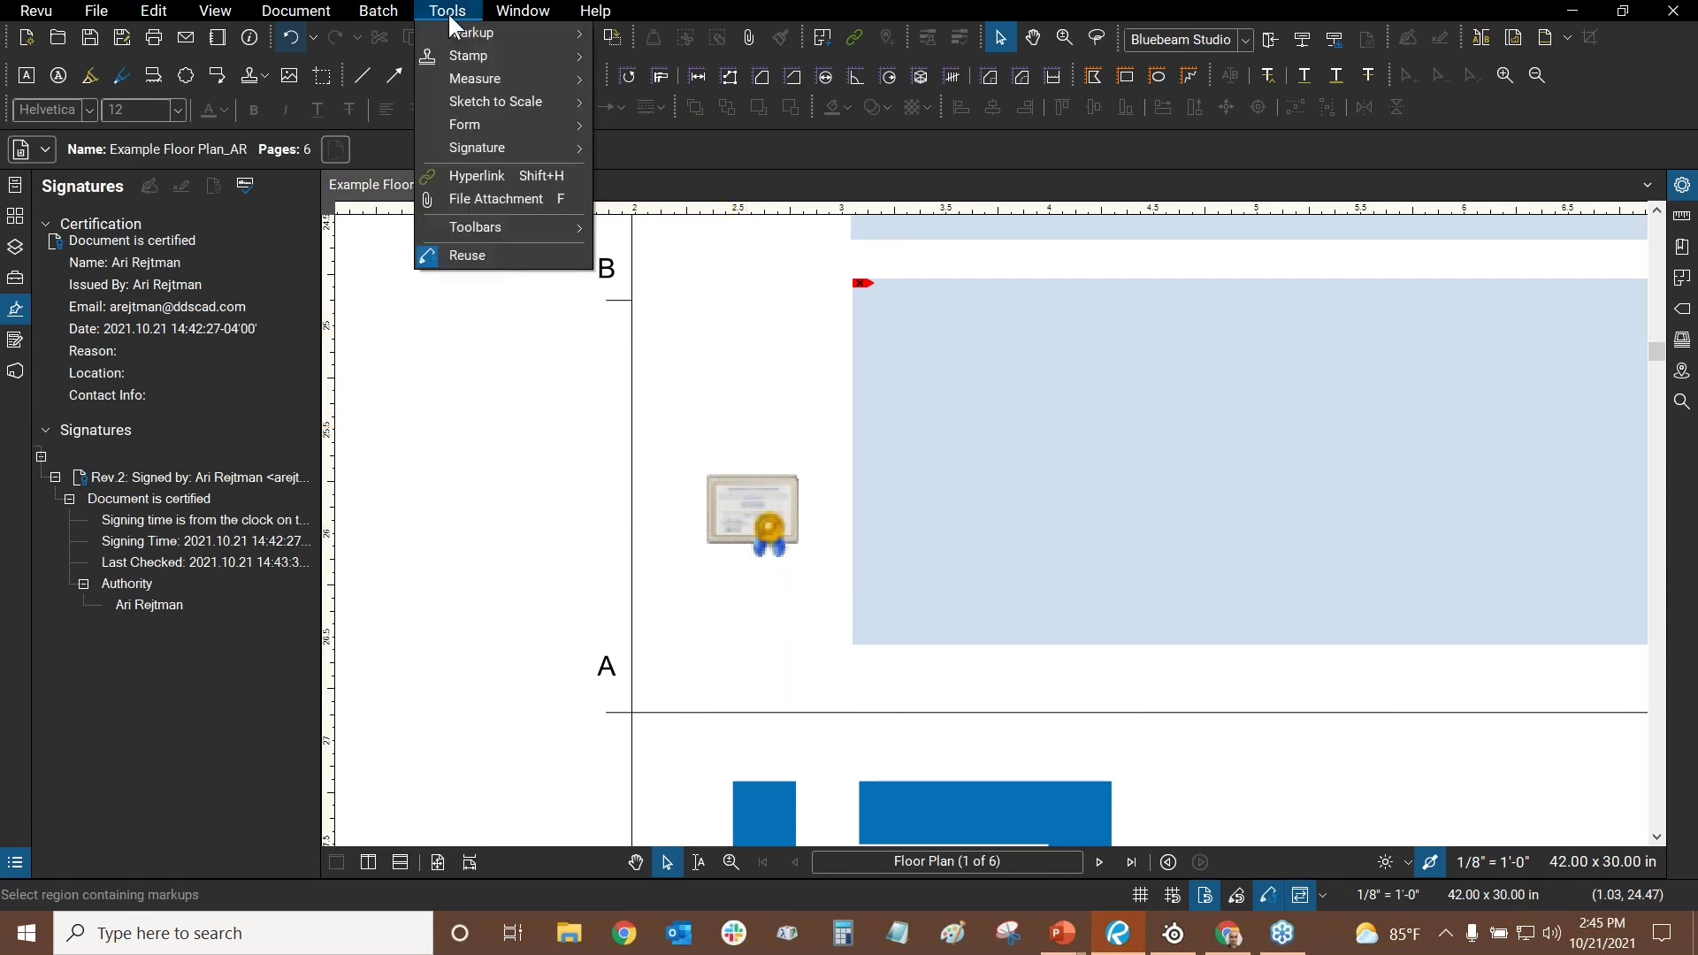
click(906, 442)
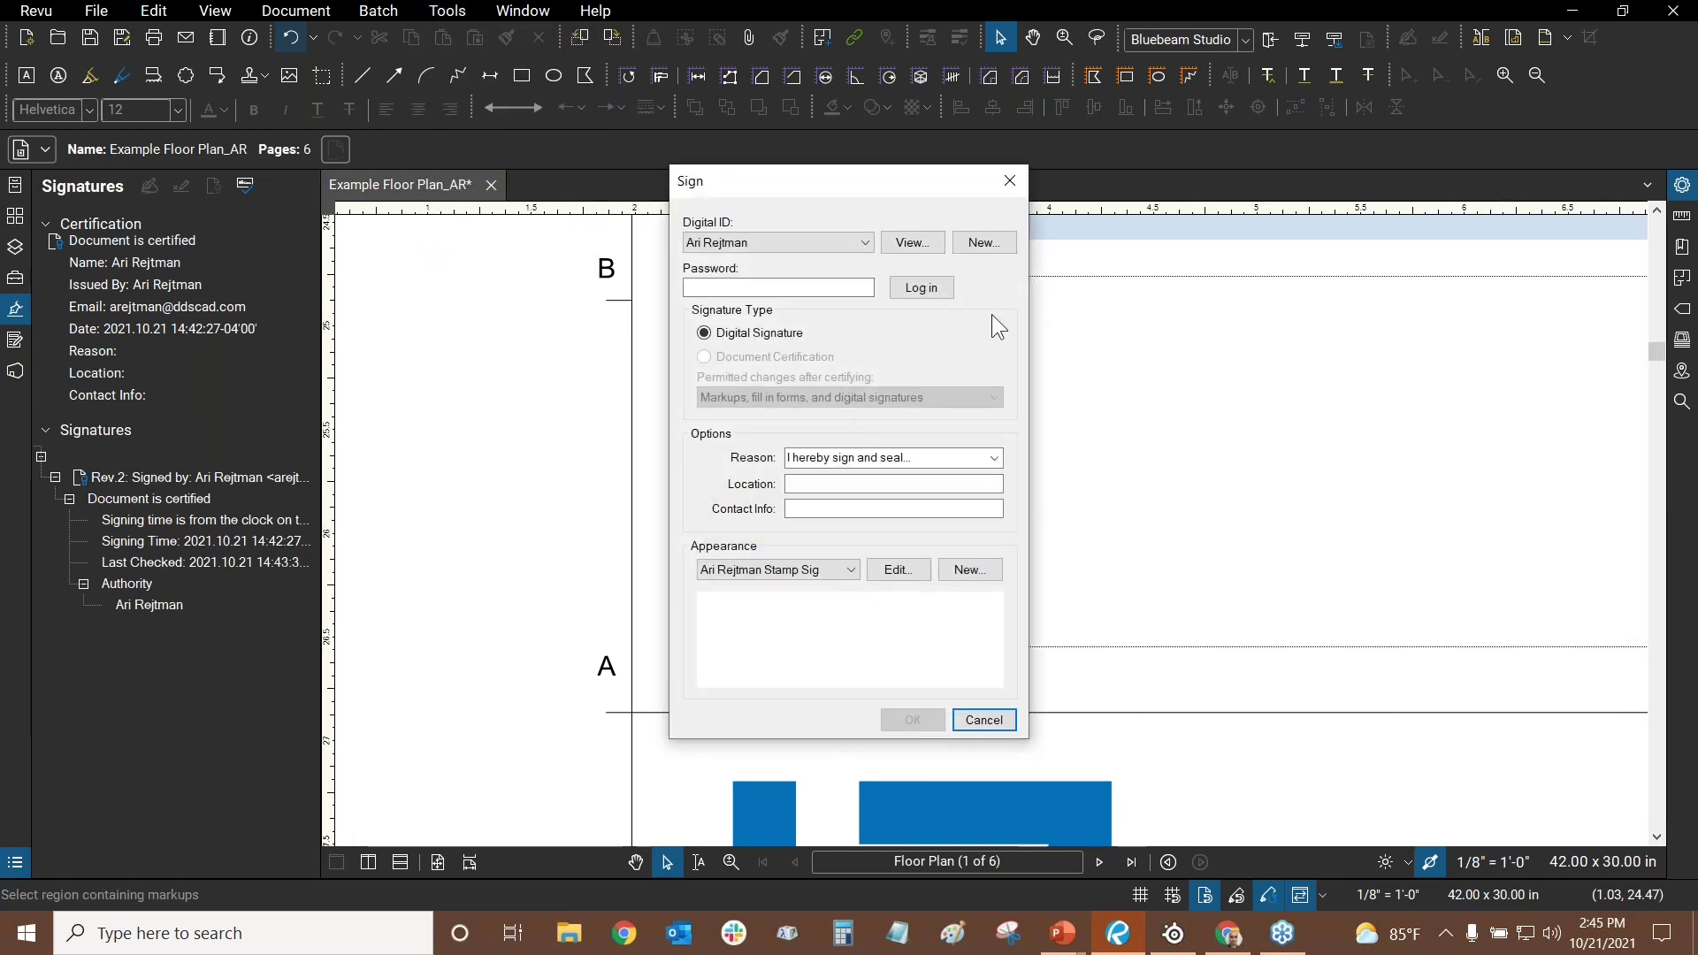
click(989, 249)
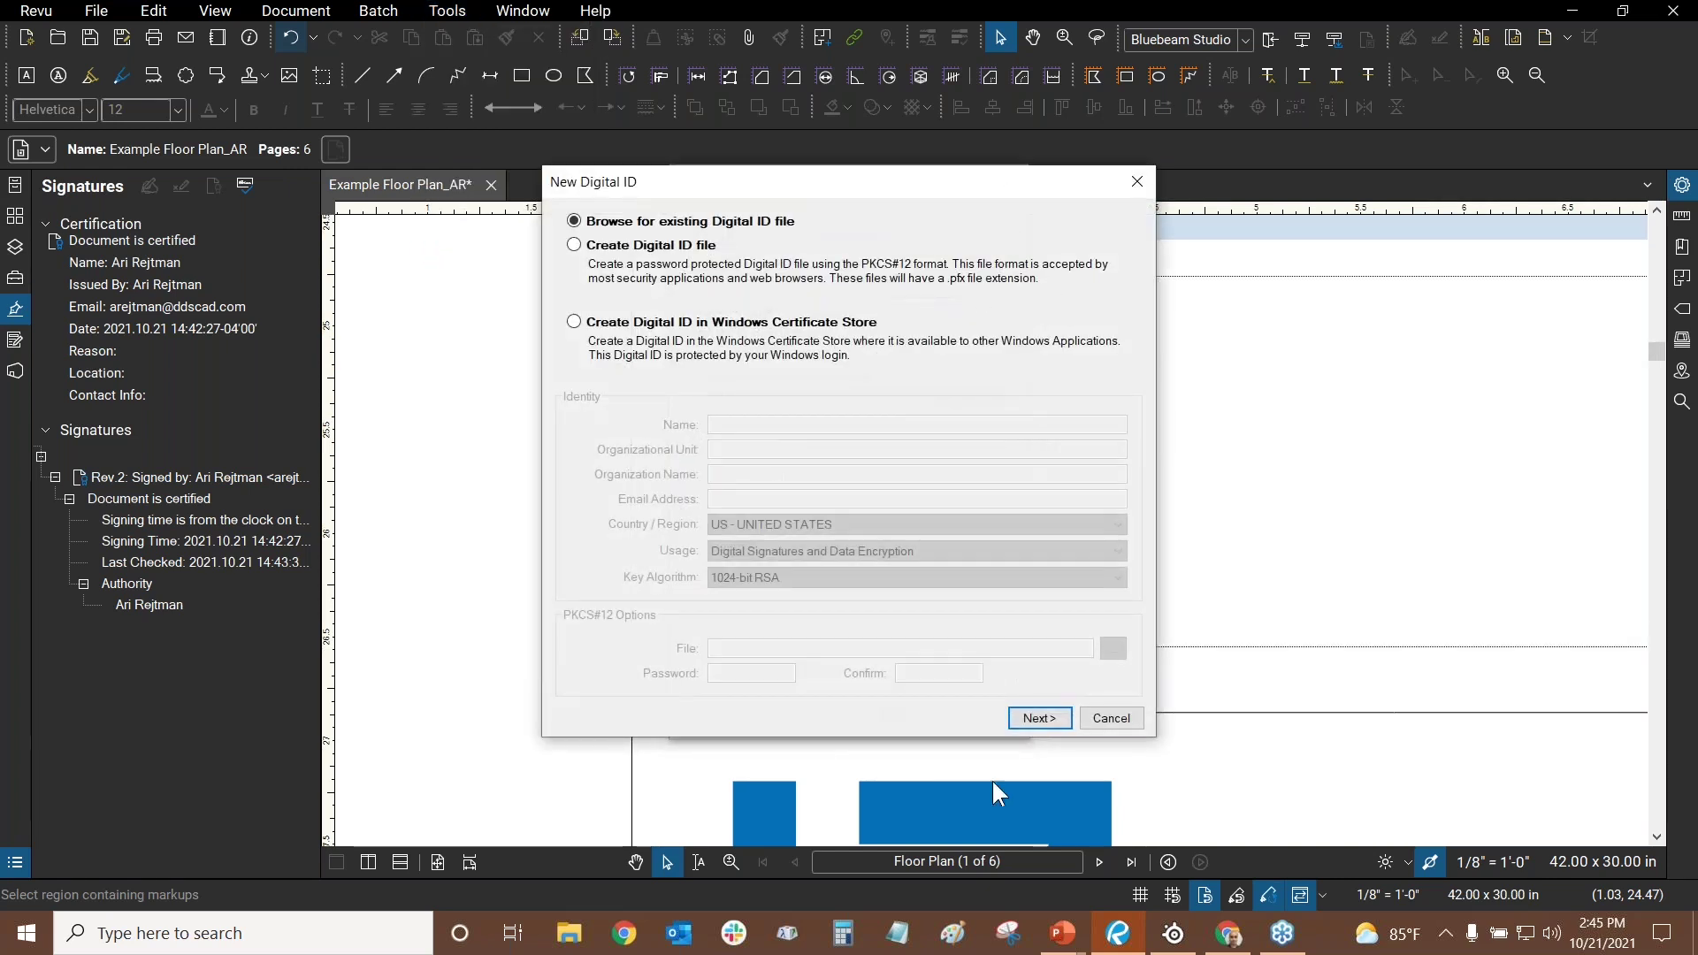
click(577, 244)
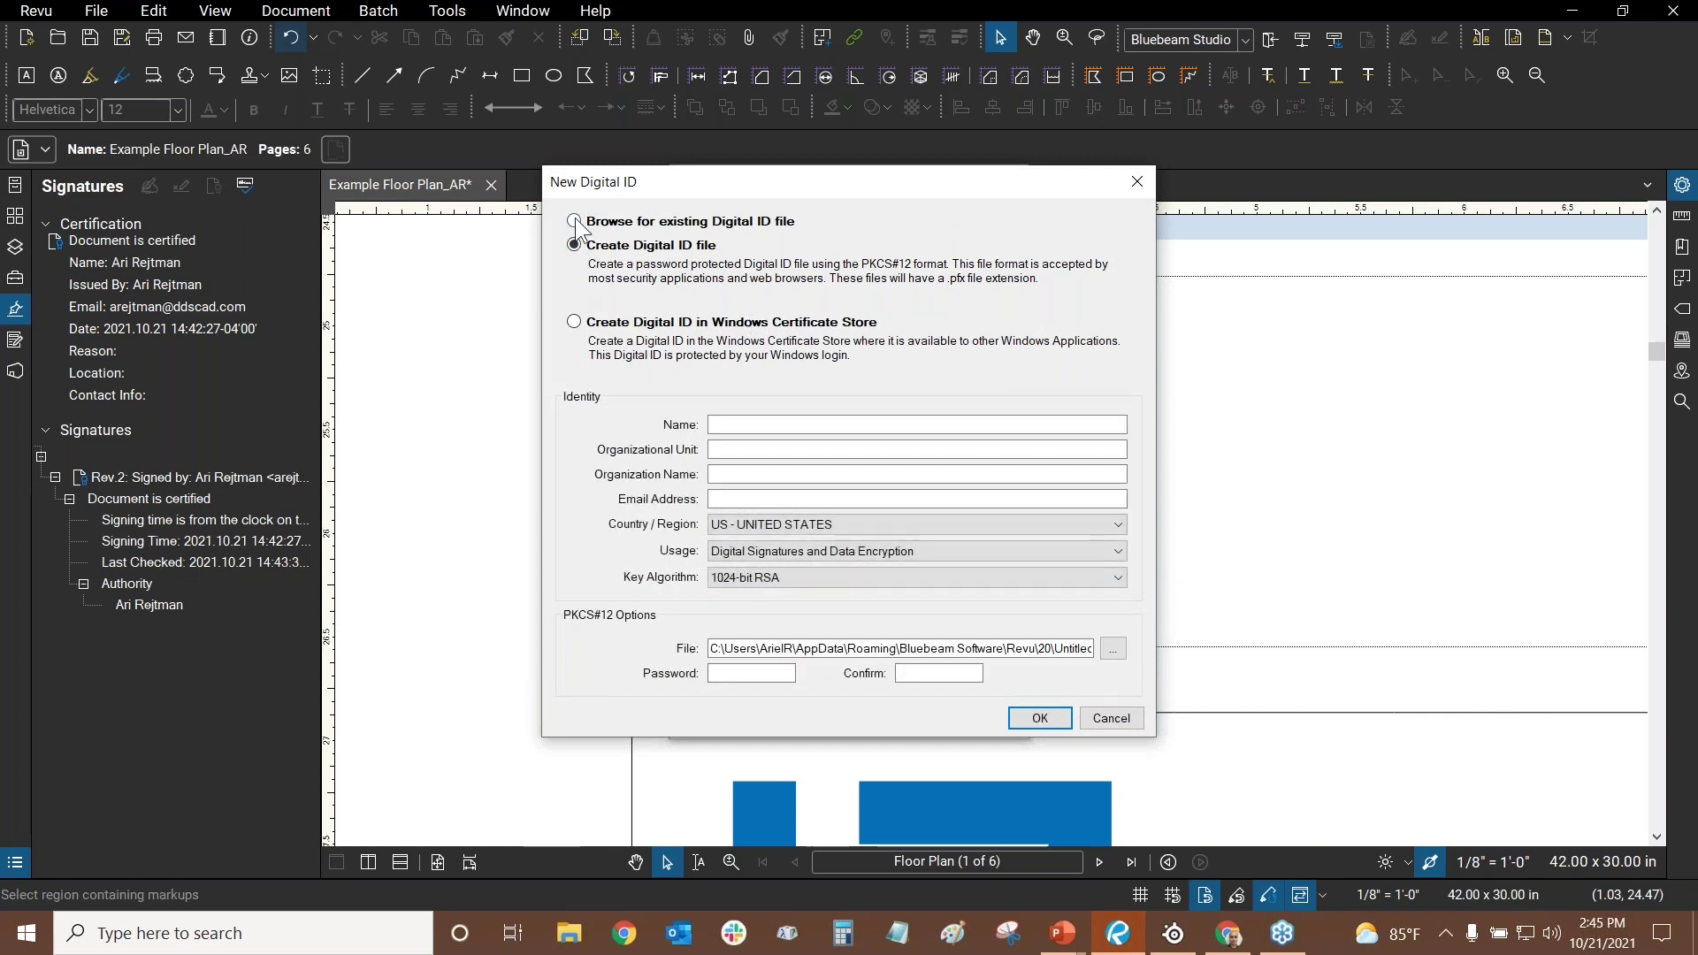
click(750, 227)
click(619, 245)
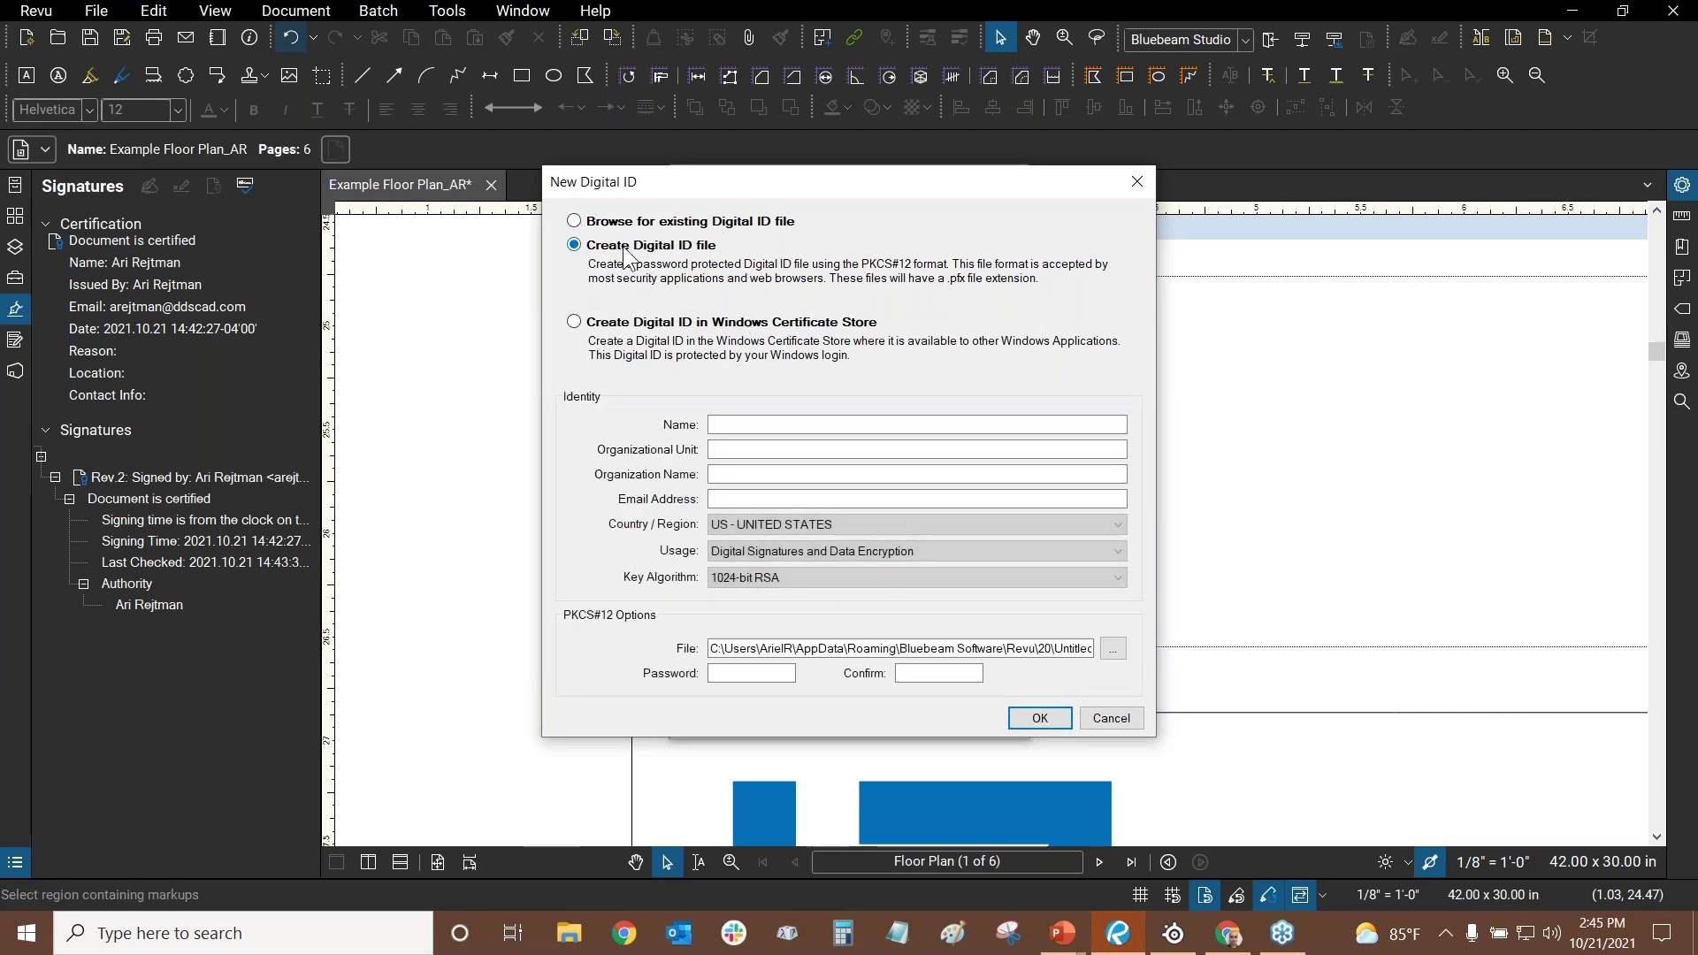
click(1138, 180)
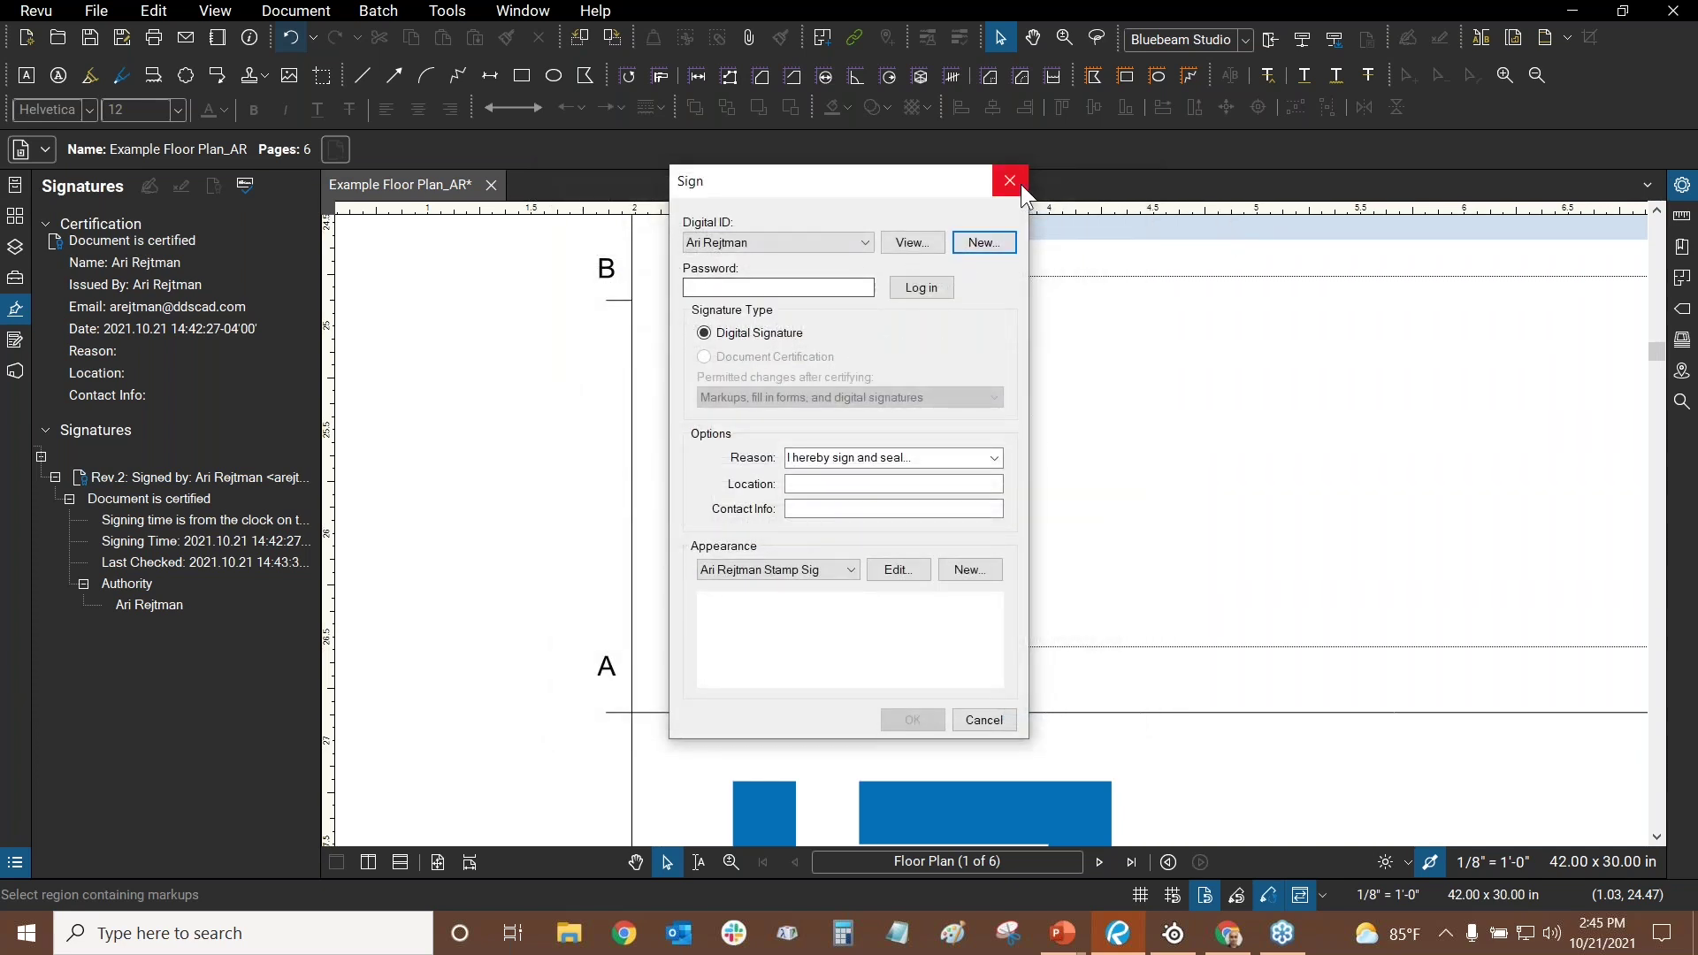
click(1017, 181)
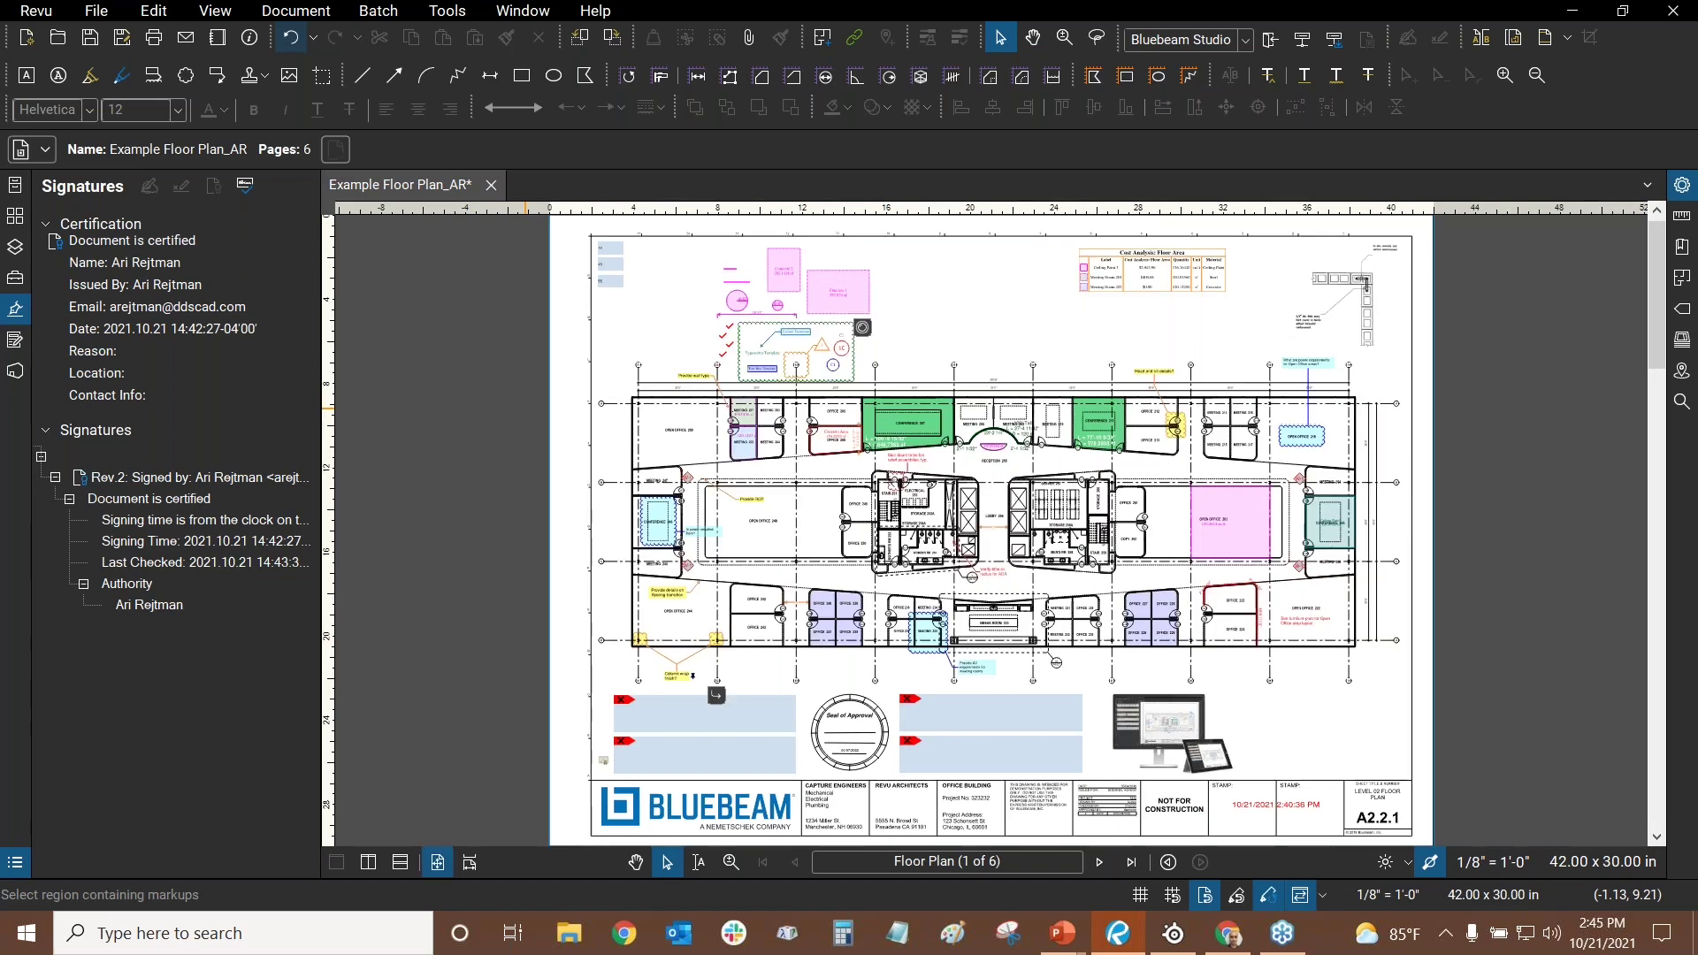
- Show the stored digital ID's details in Manage Digital IDs, cancelling the export password prompt
click(451, 12)
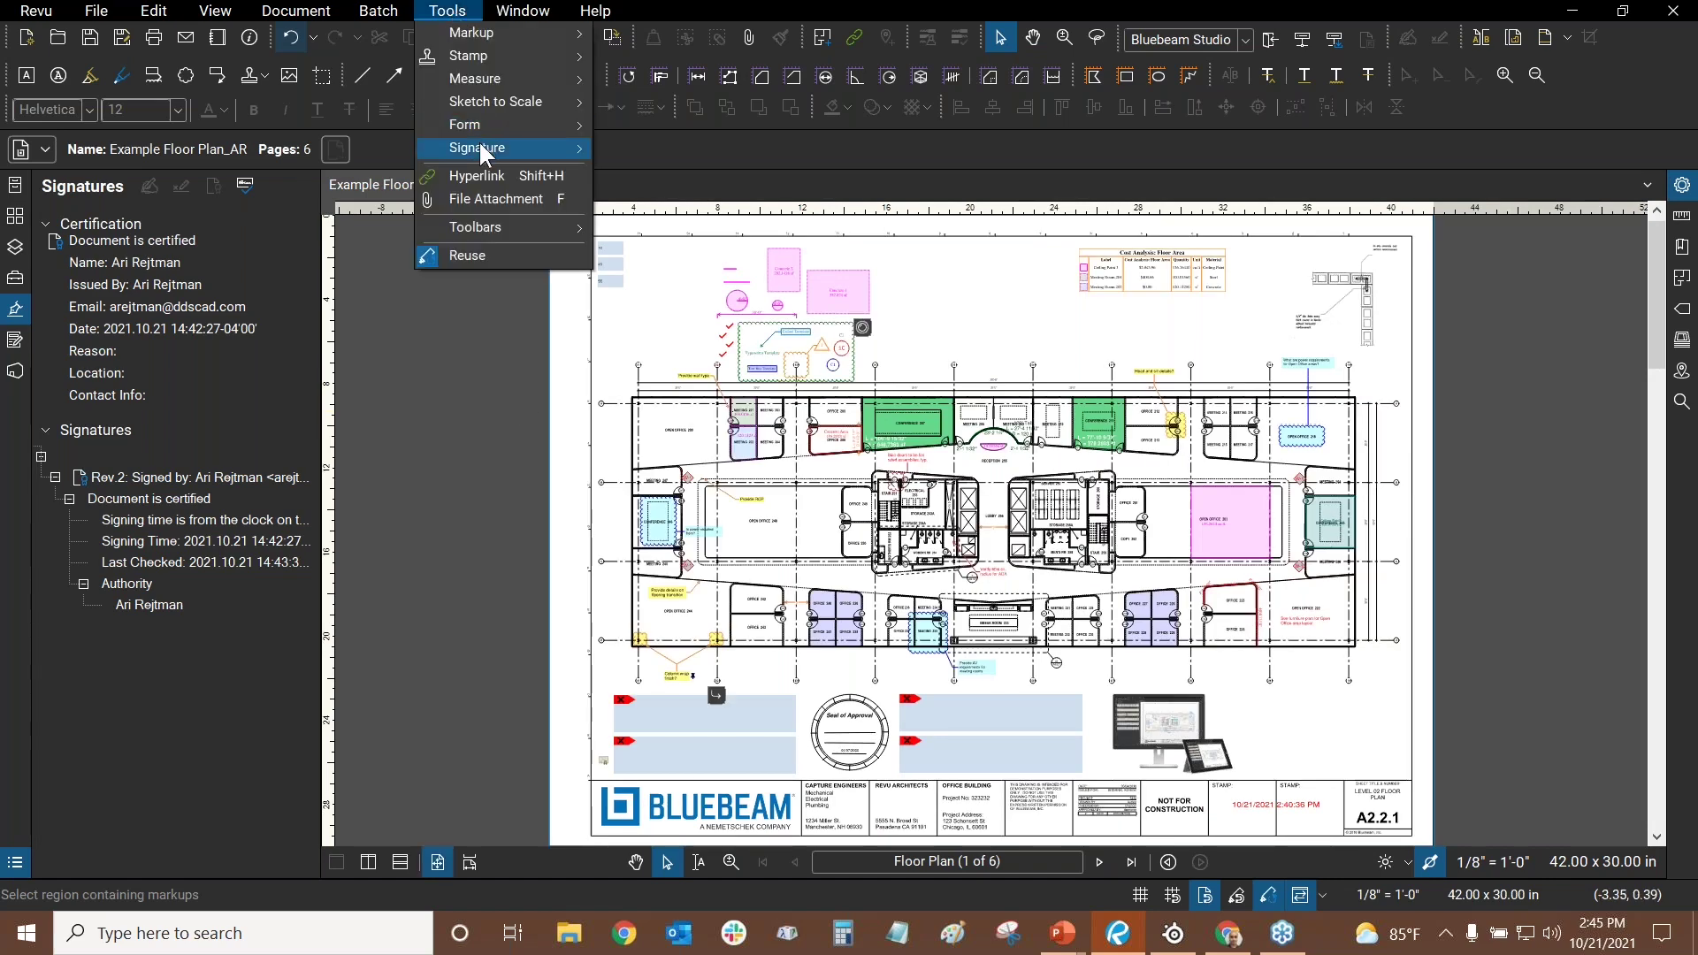
mouse_move(480, 146)
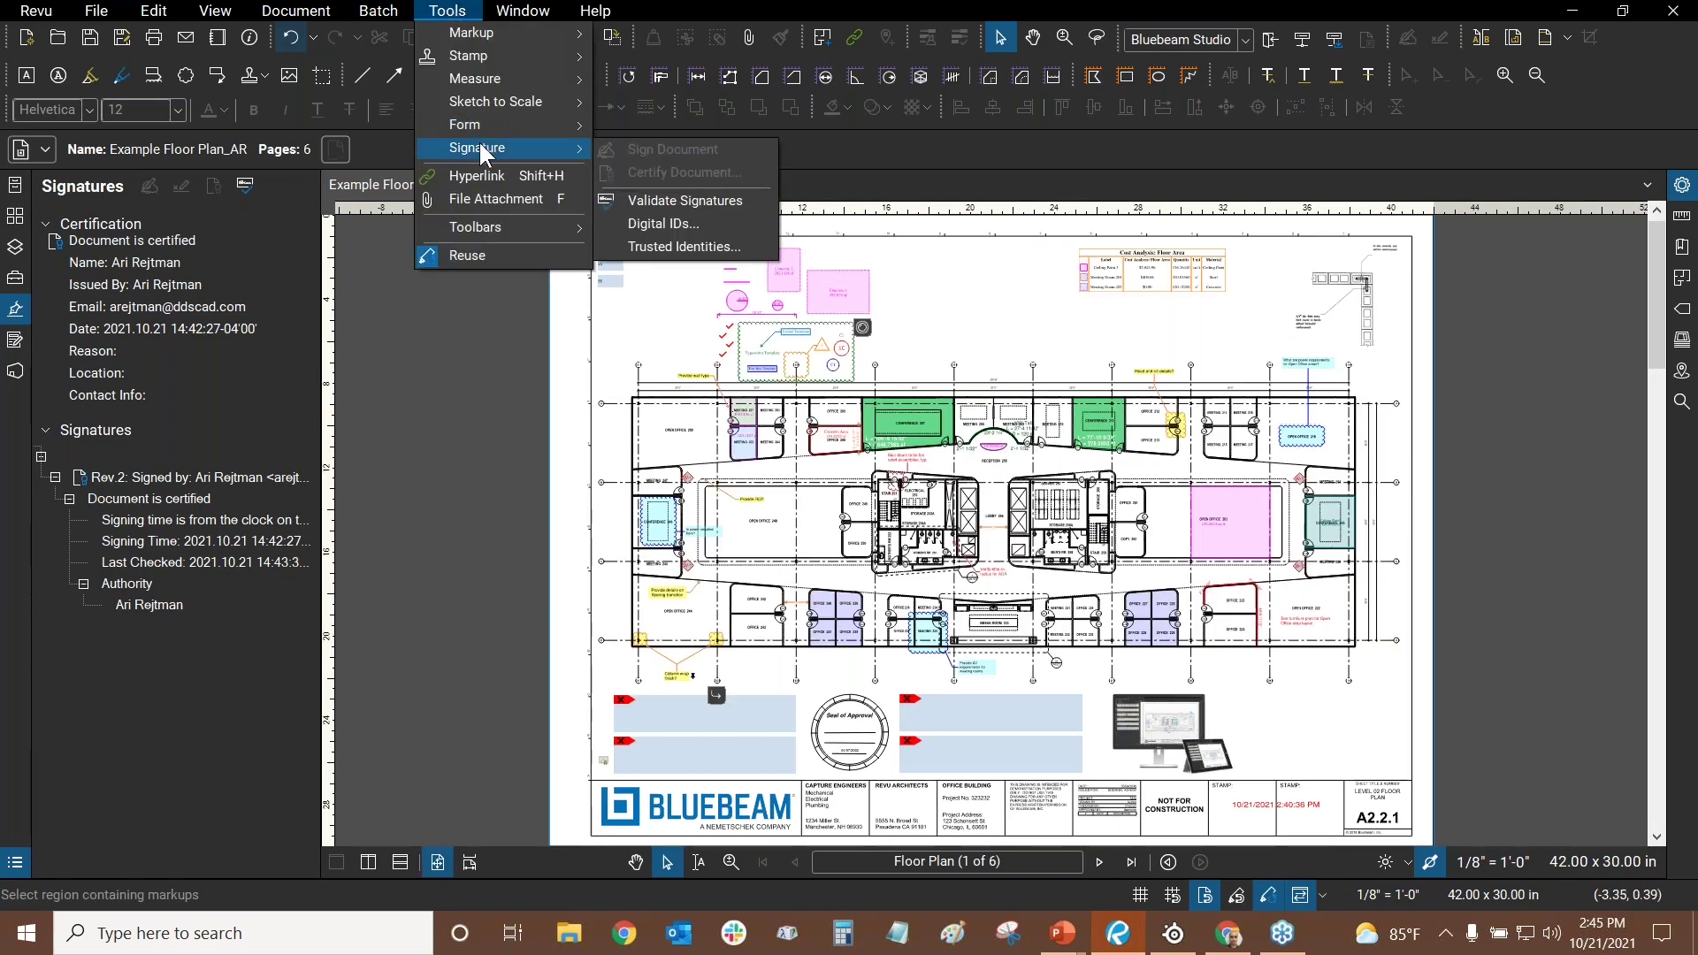
click(668, 227)
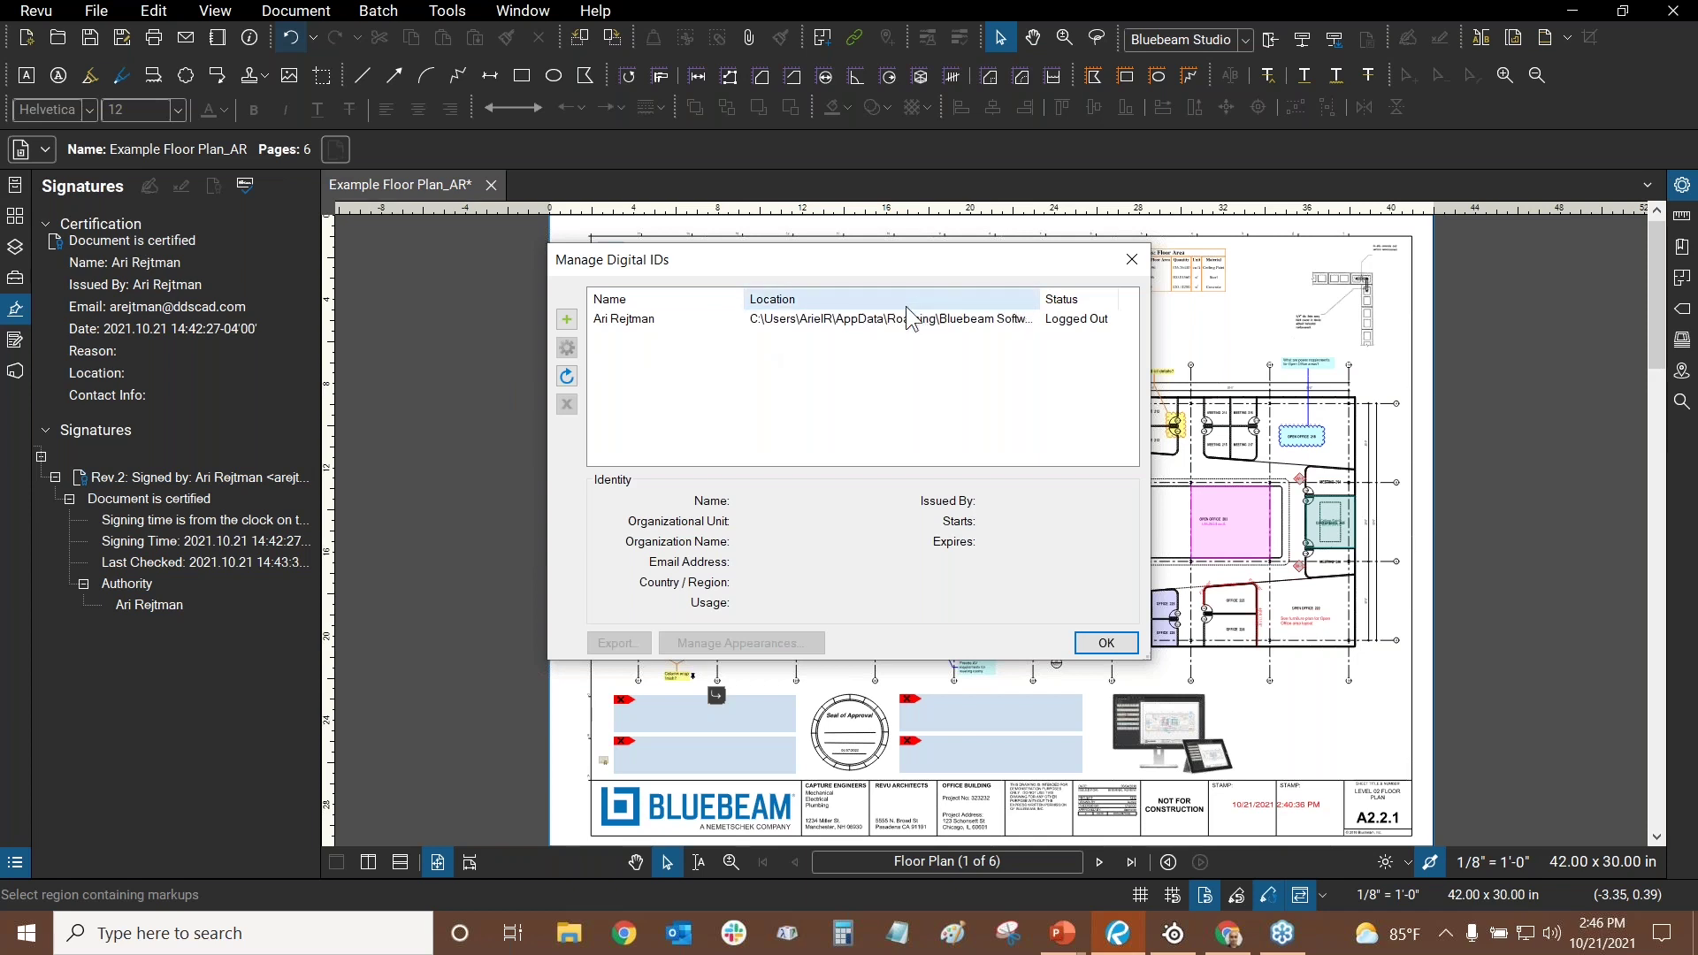
click(651, 316)
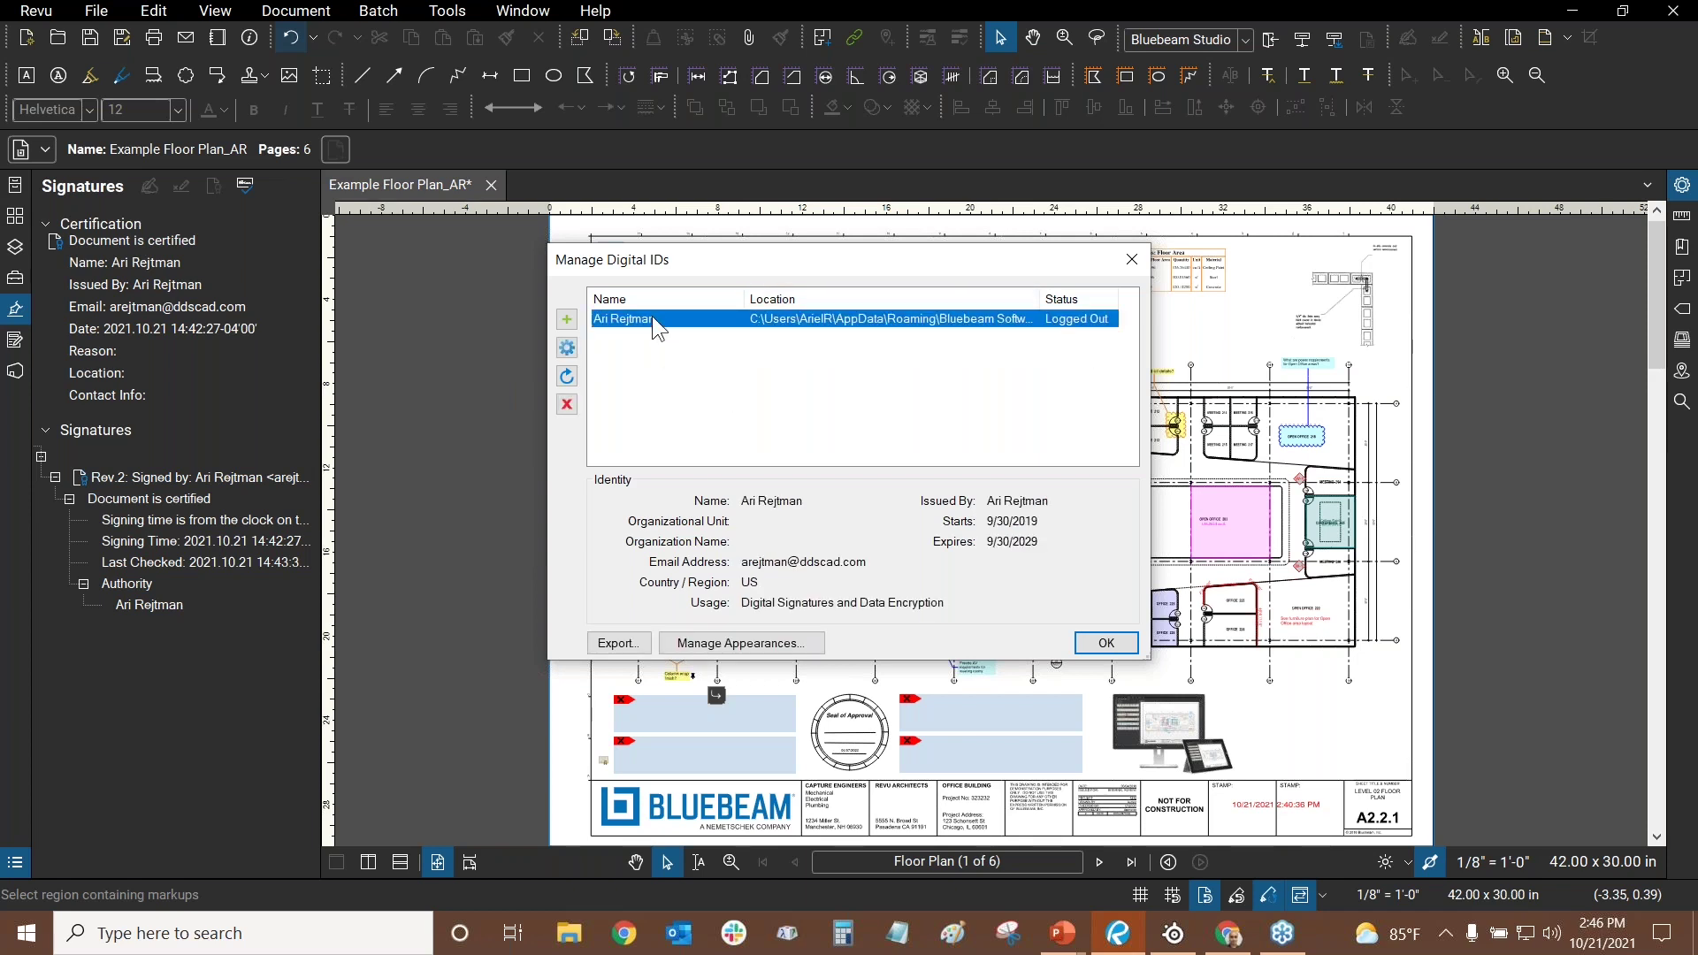
click(618, 644)
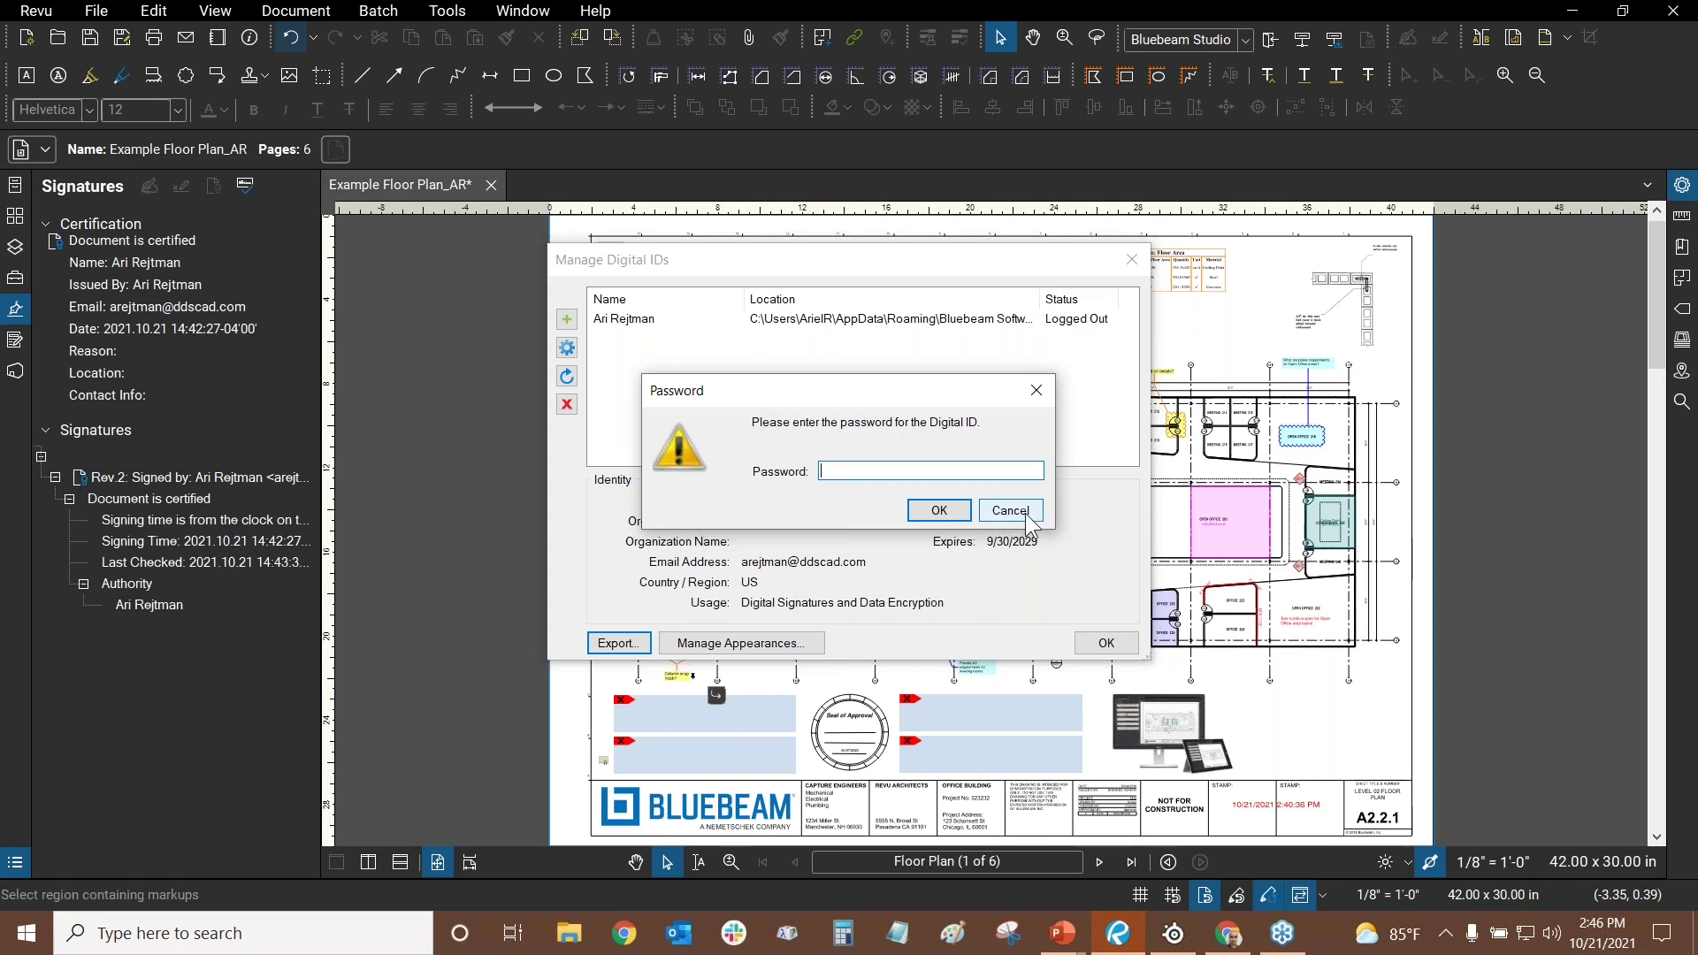
click(1028, 514)
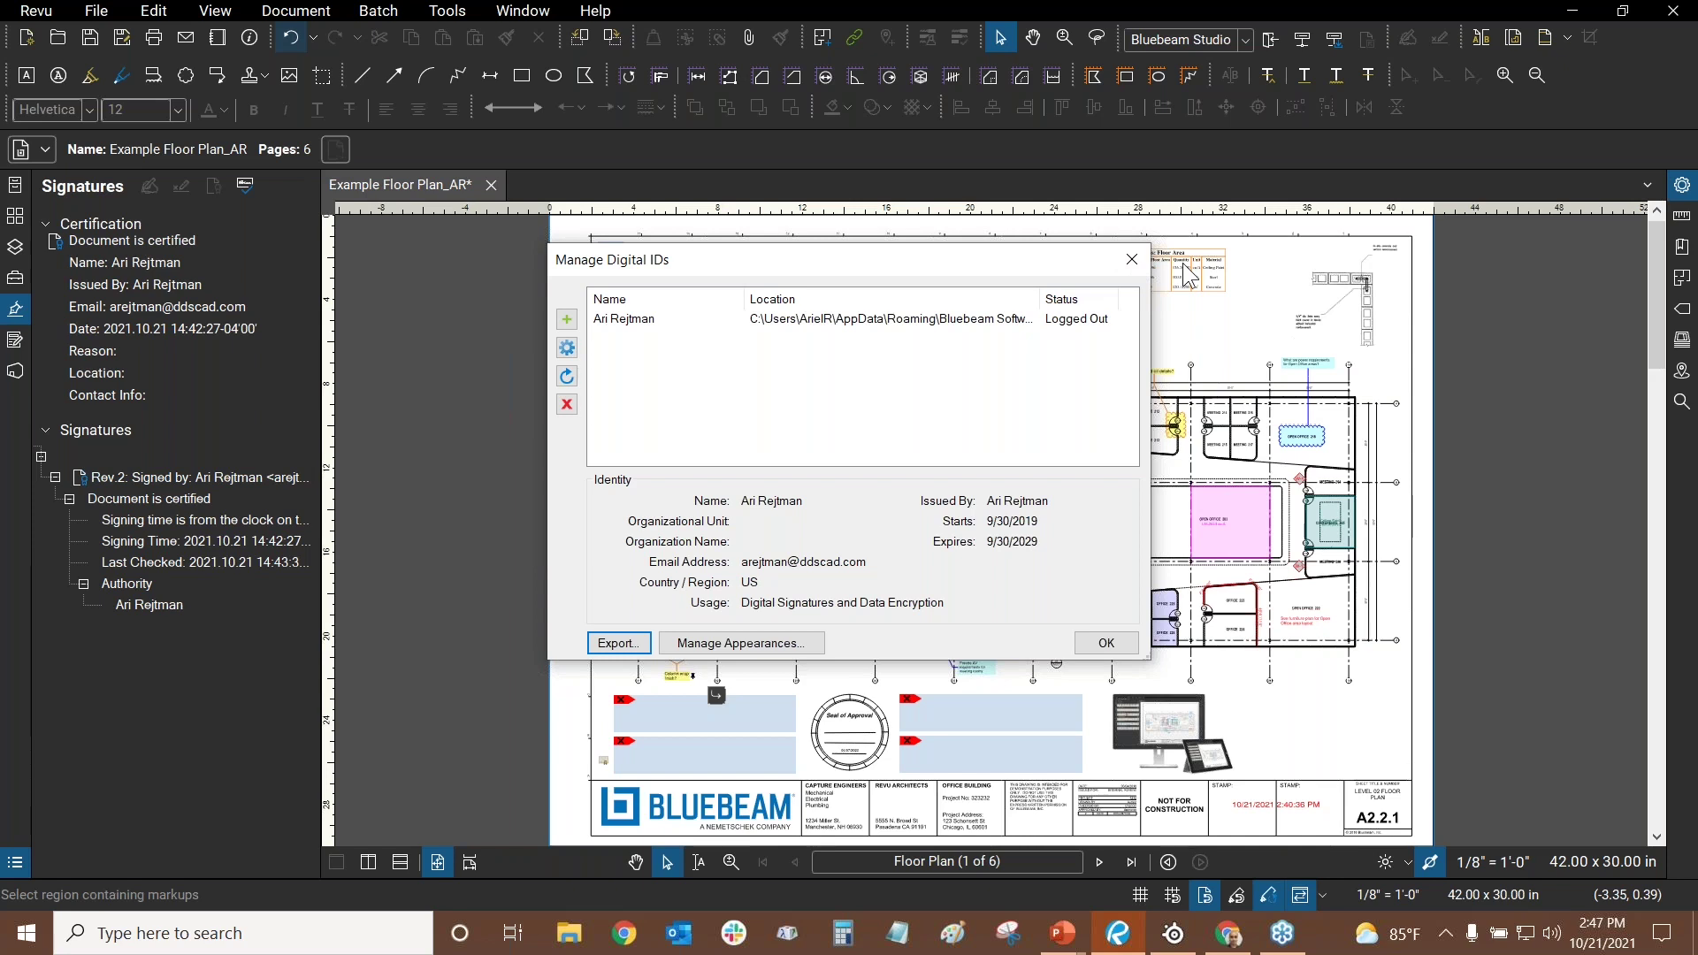
- Close the Manage Digital IDs dialog and return to the certified floor plan sheet
click(1134, 273)
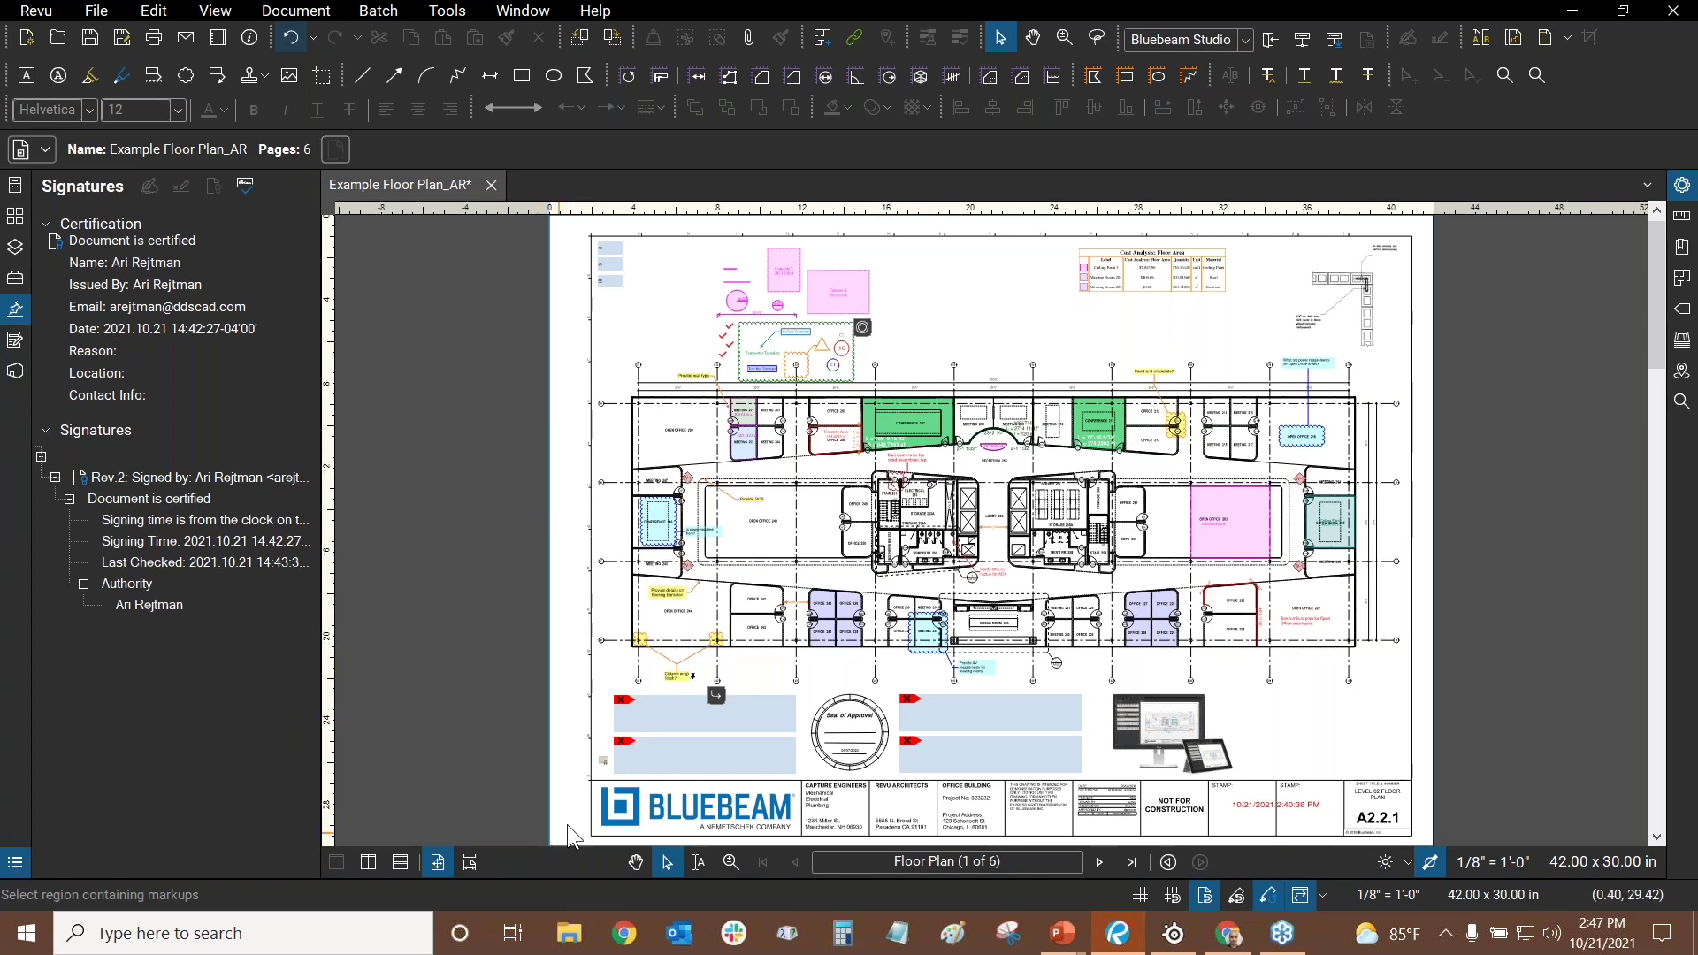
scroll(588, 720, up, 2)
scroll(598, 601, down, 3)
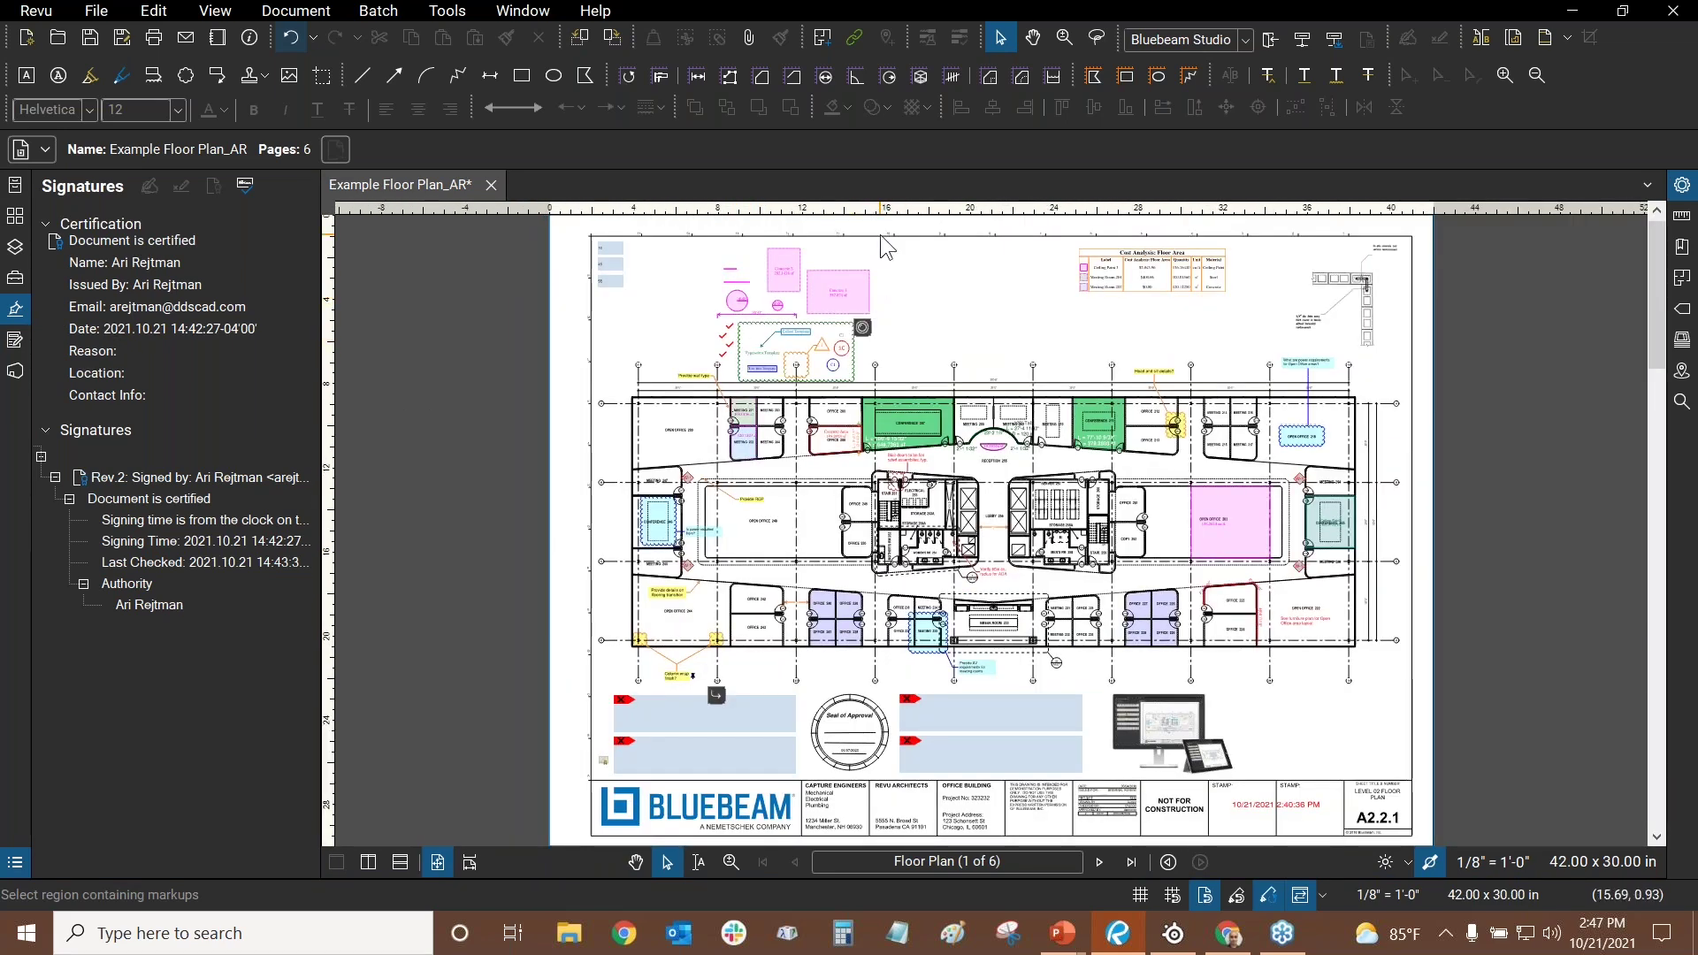
click(446, 11)
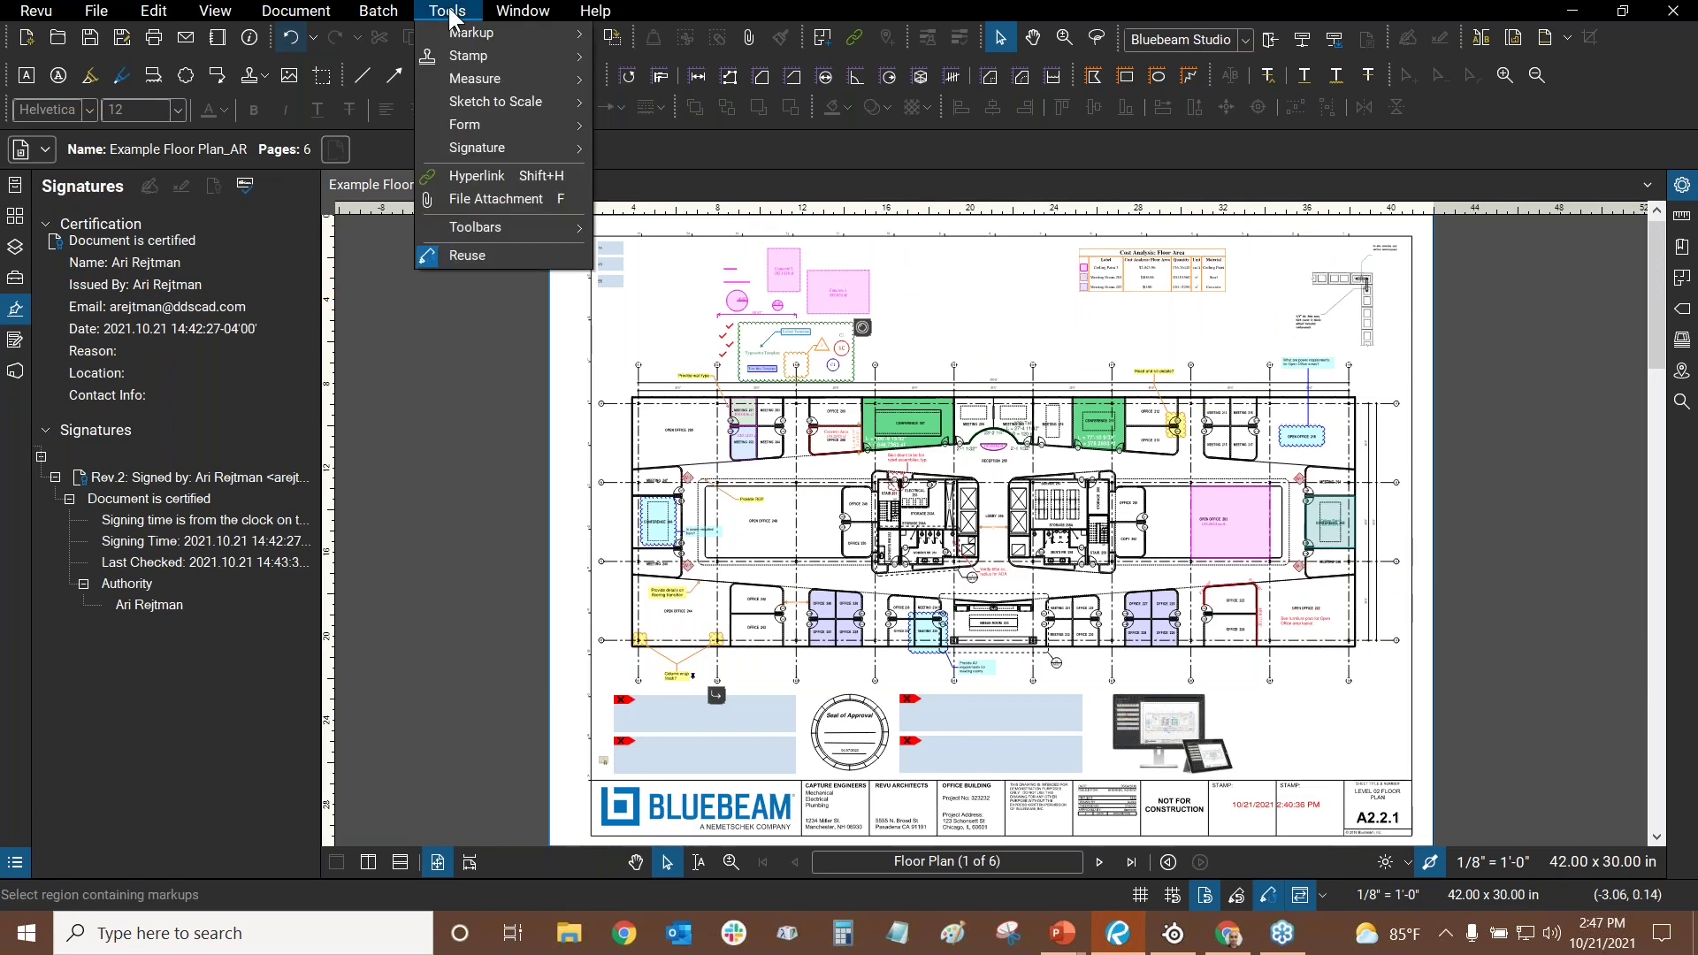
click(458, 201)
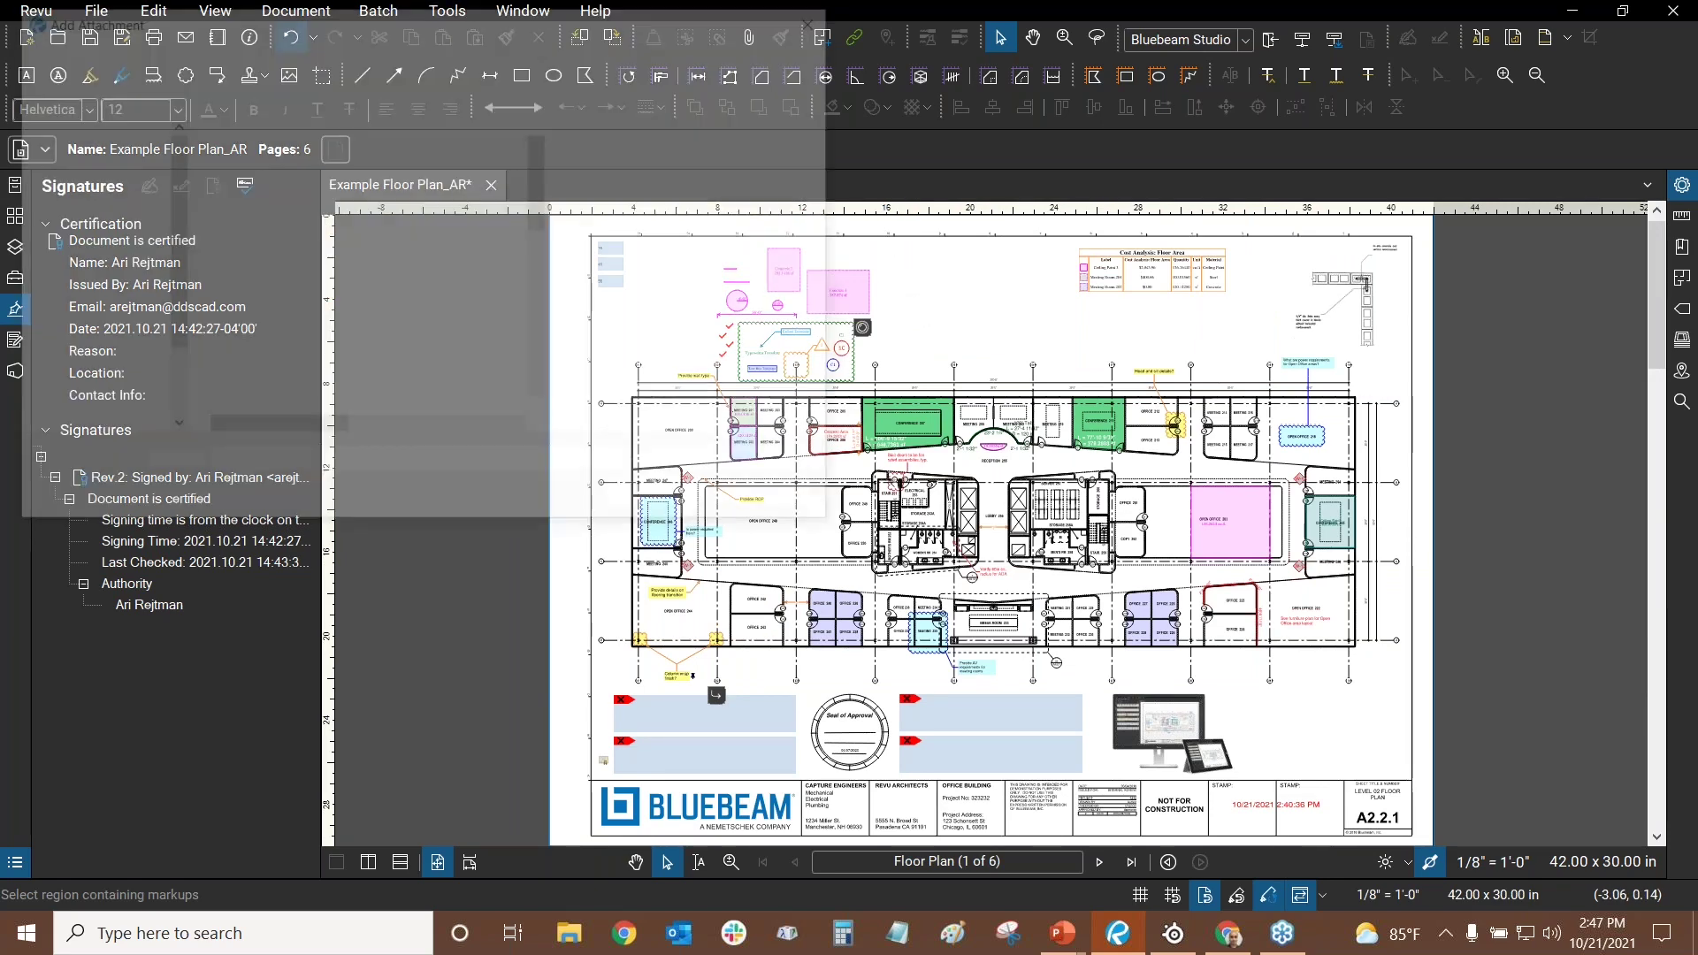
scroll(353, 203, down, 5)
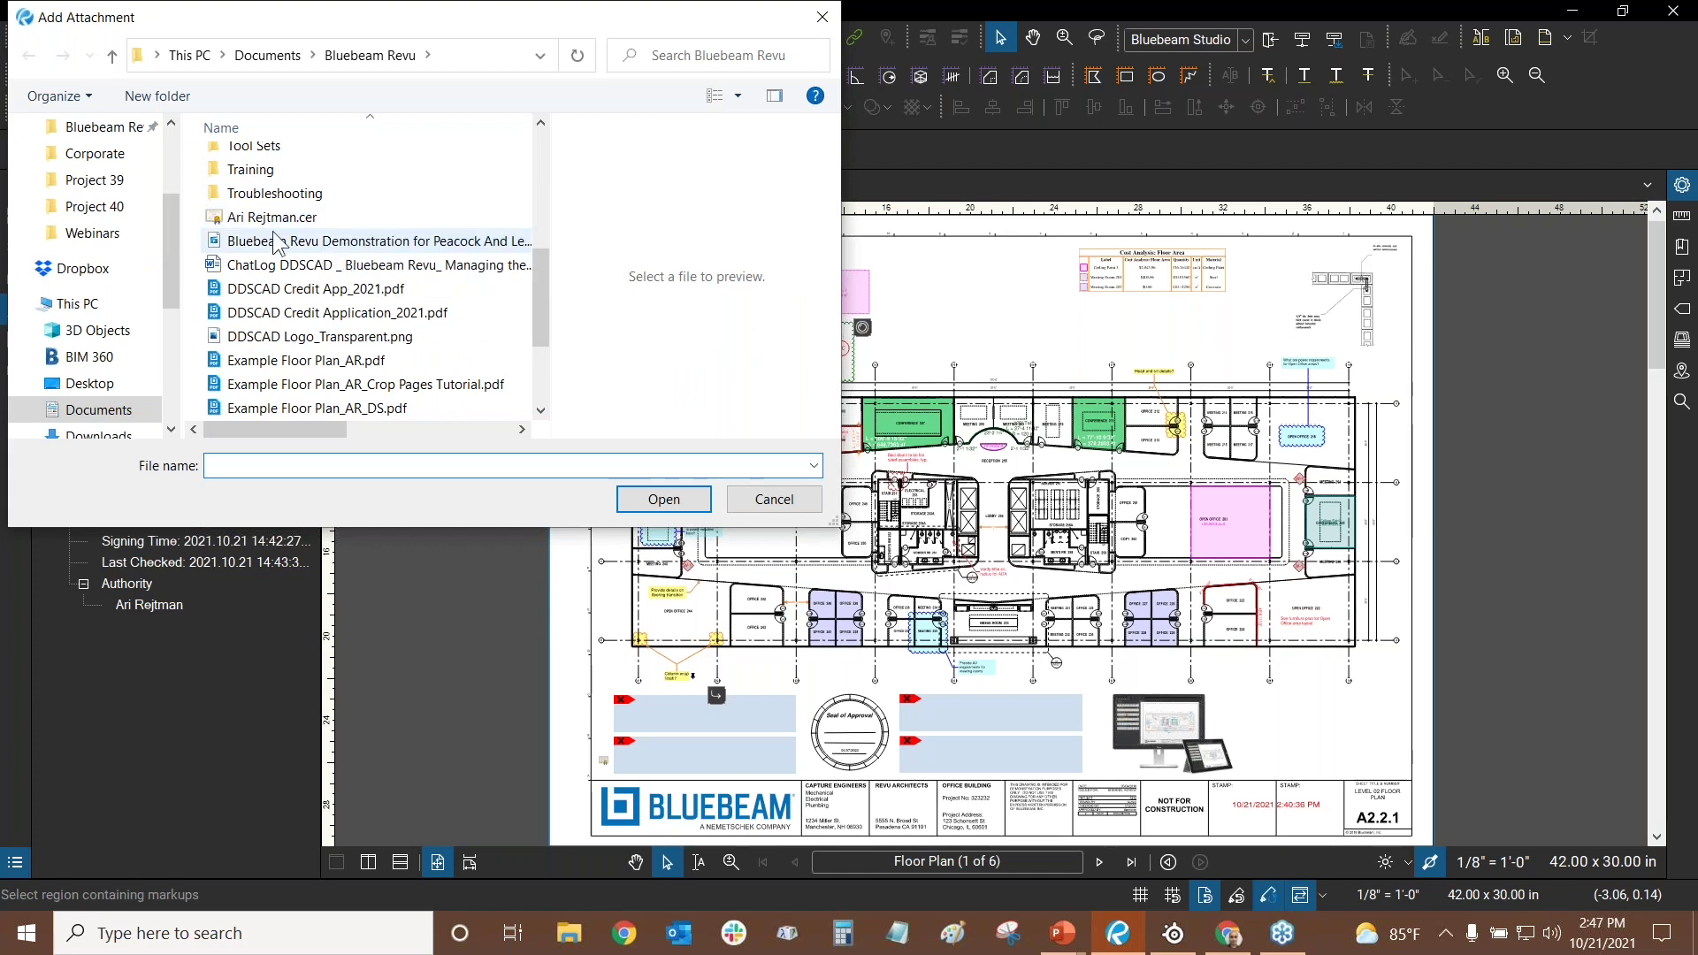
click(218, 221)
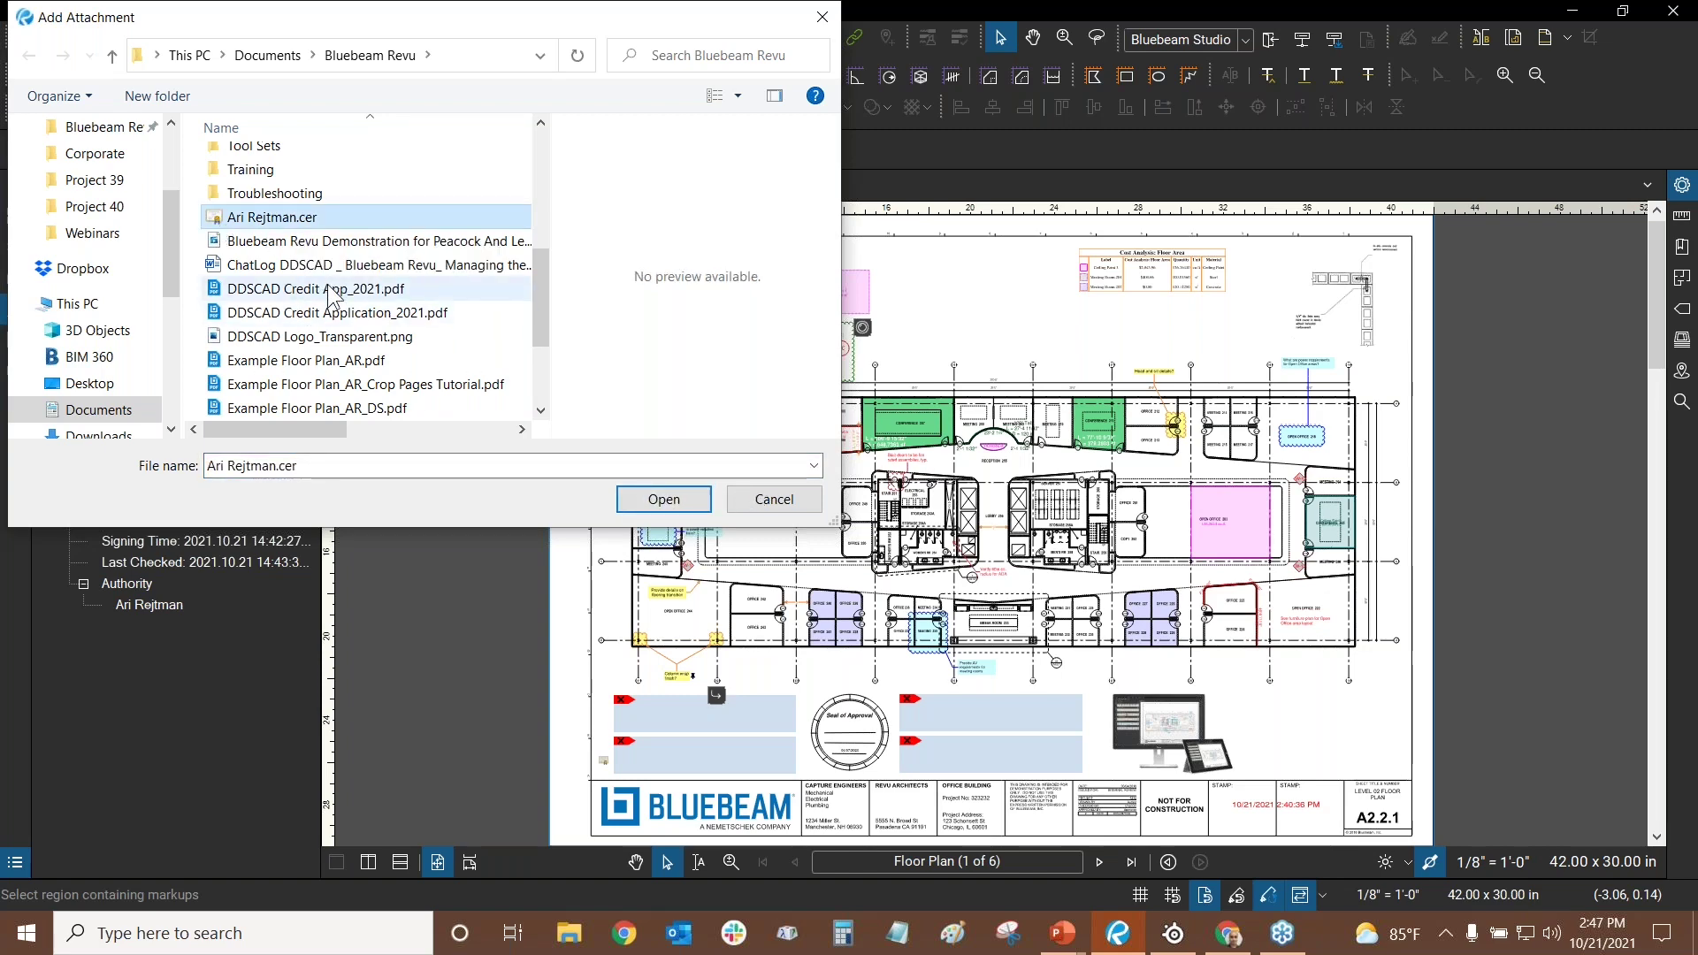
click(763, 500)
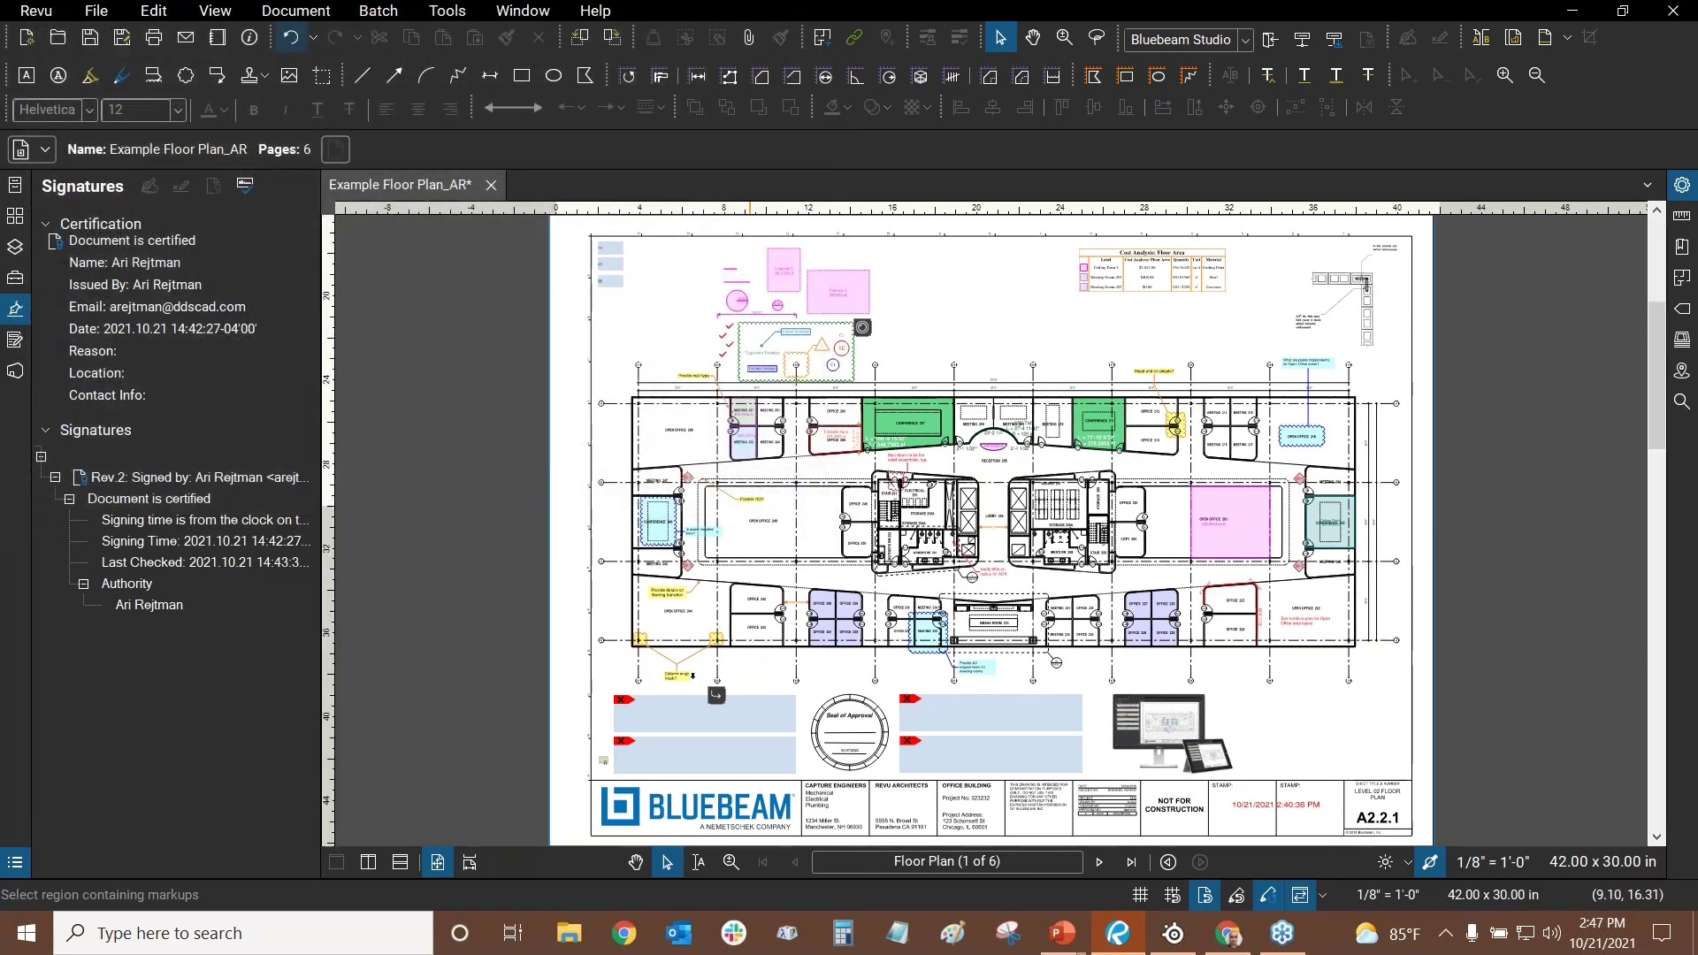
scroll(634, 416, up, 3)
scroll(634, 411, up, 2)
- Set the selected certificate attachment's icon to Paperclip in its Properties
click(608, 390)
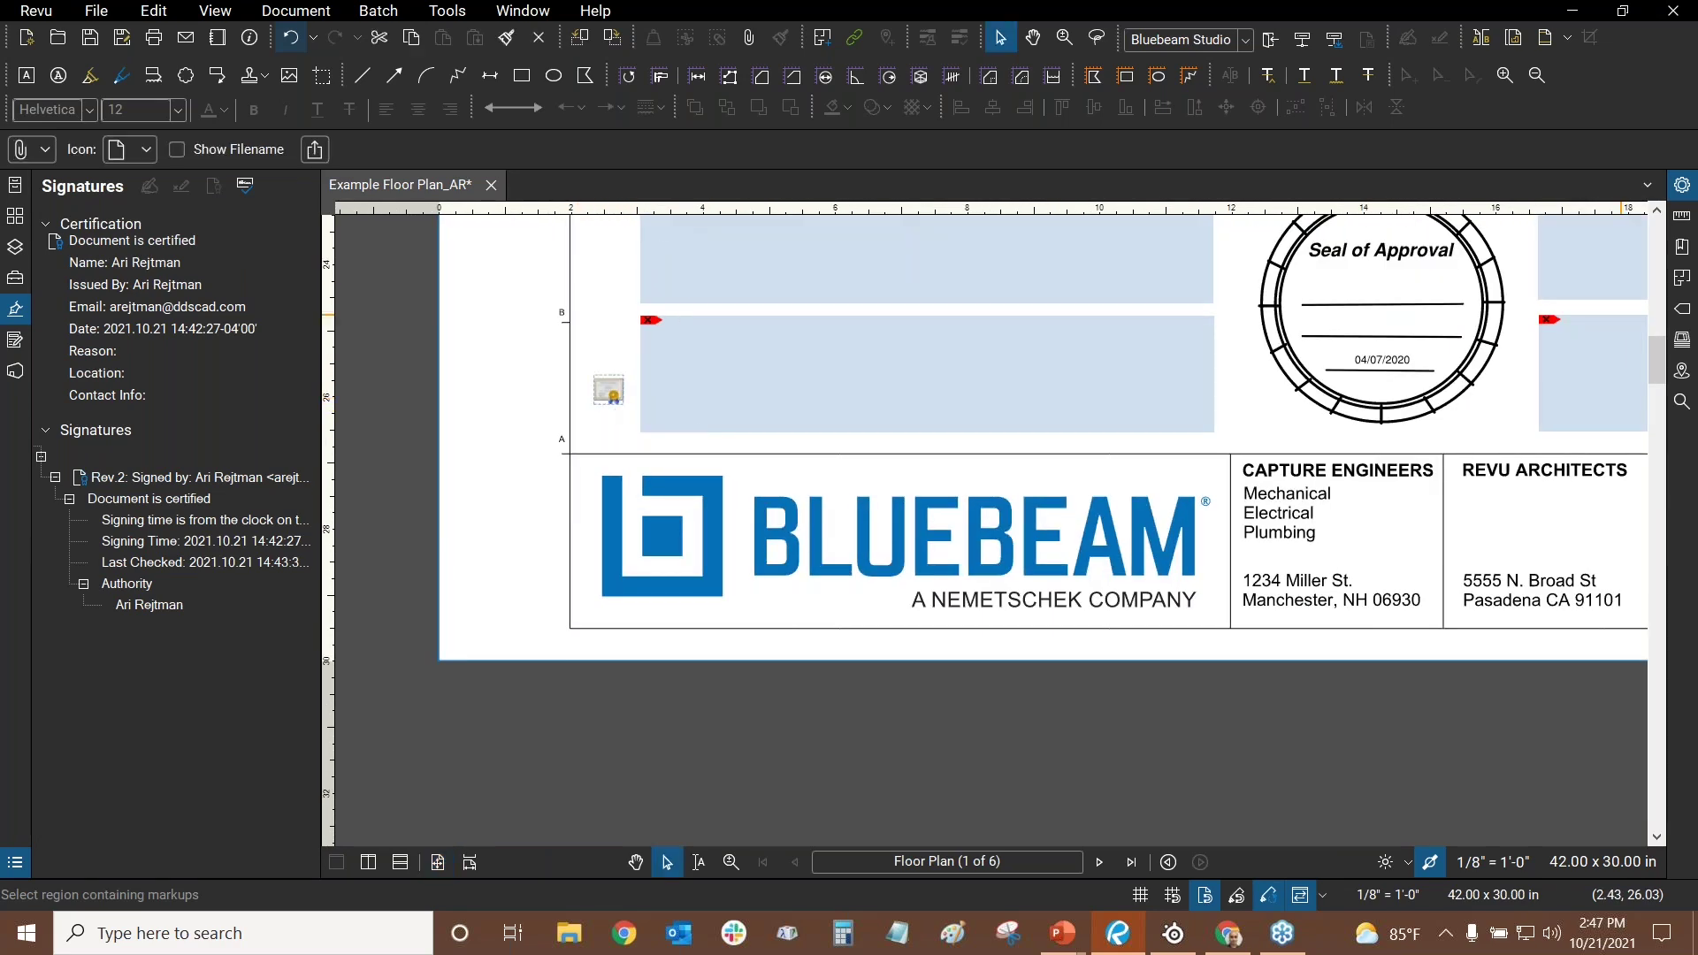
click(1683, 188)
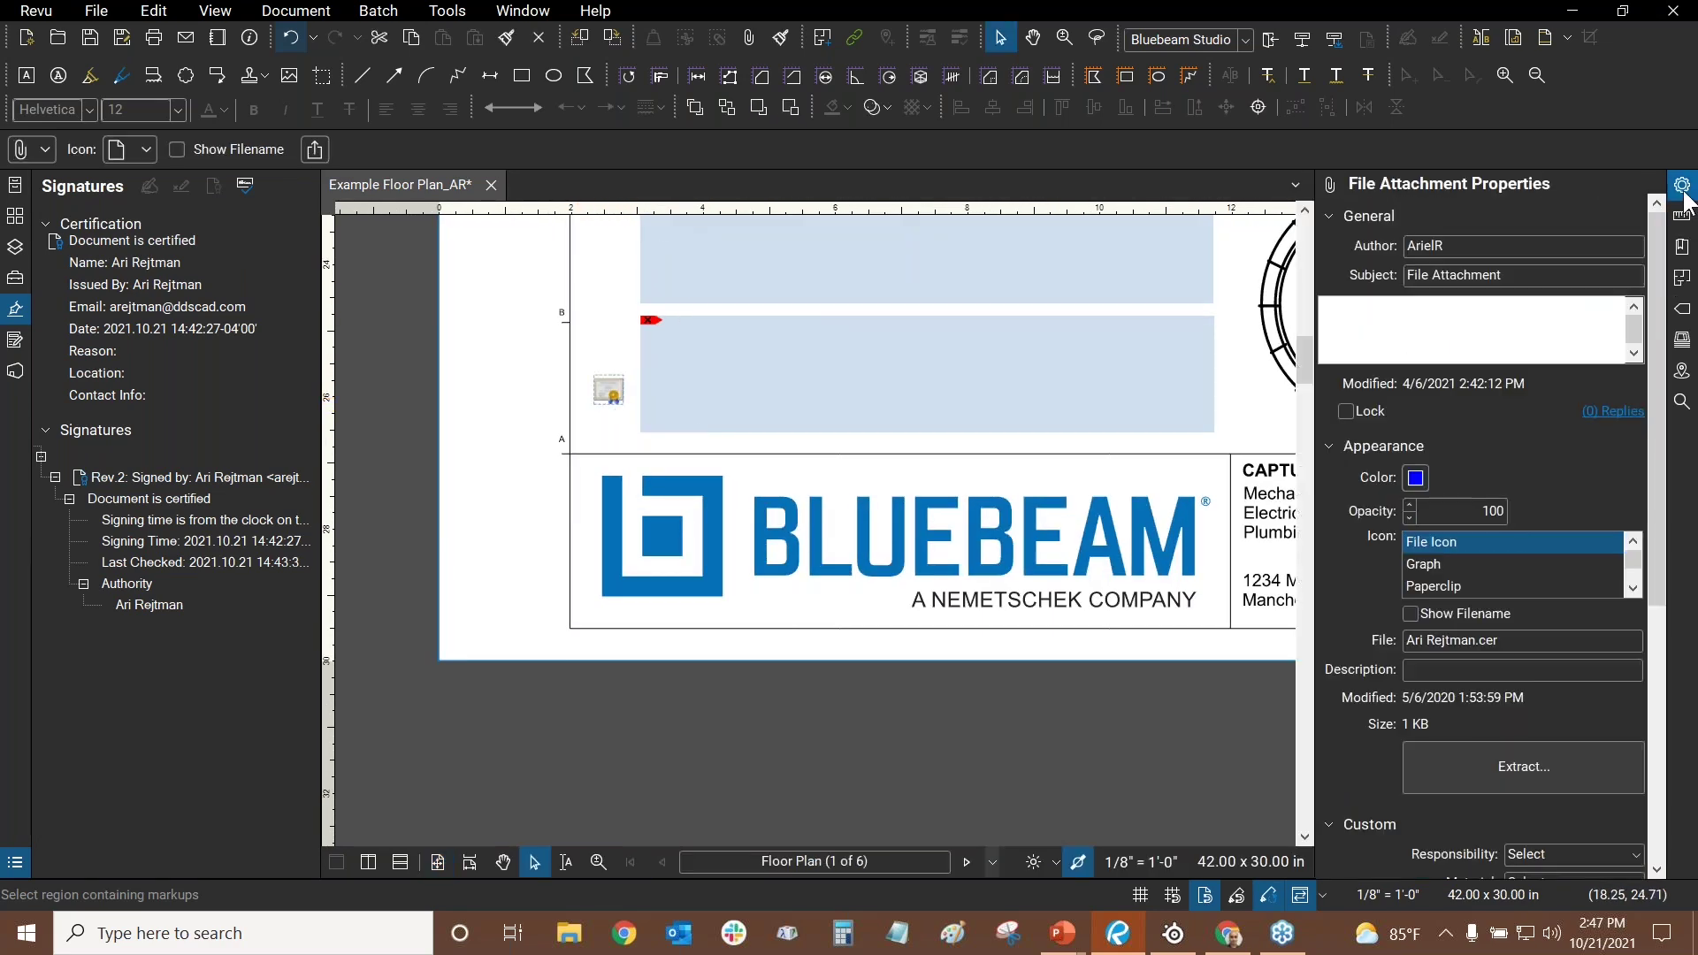
click(1433, 586)
scroll(584, 389, up, 2)
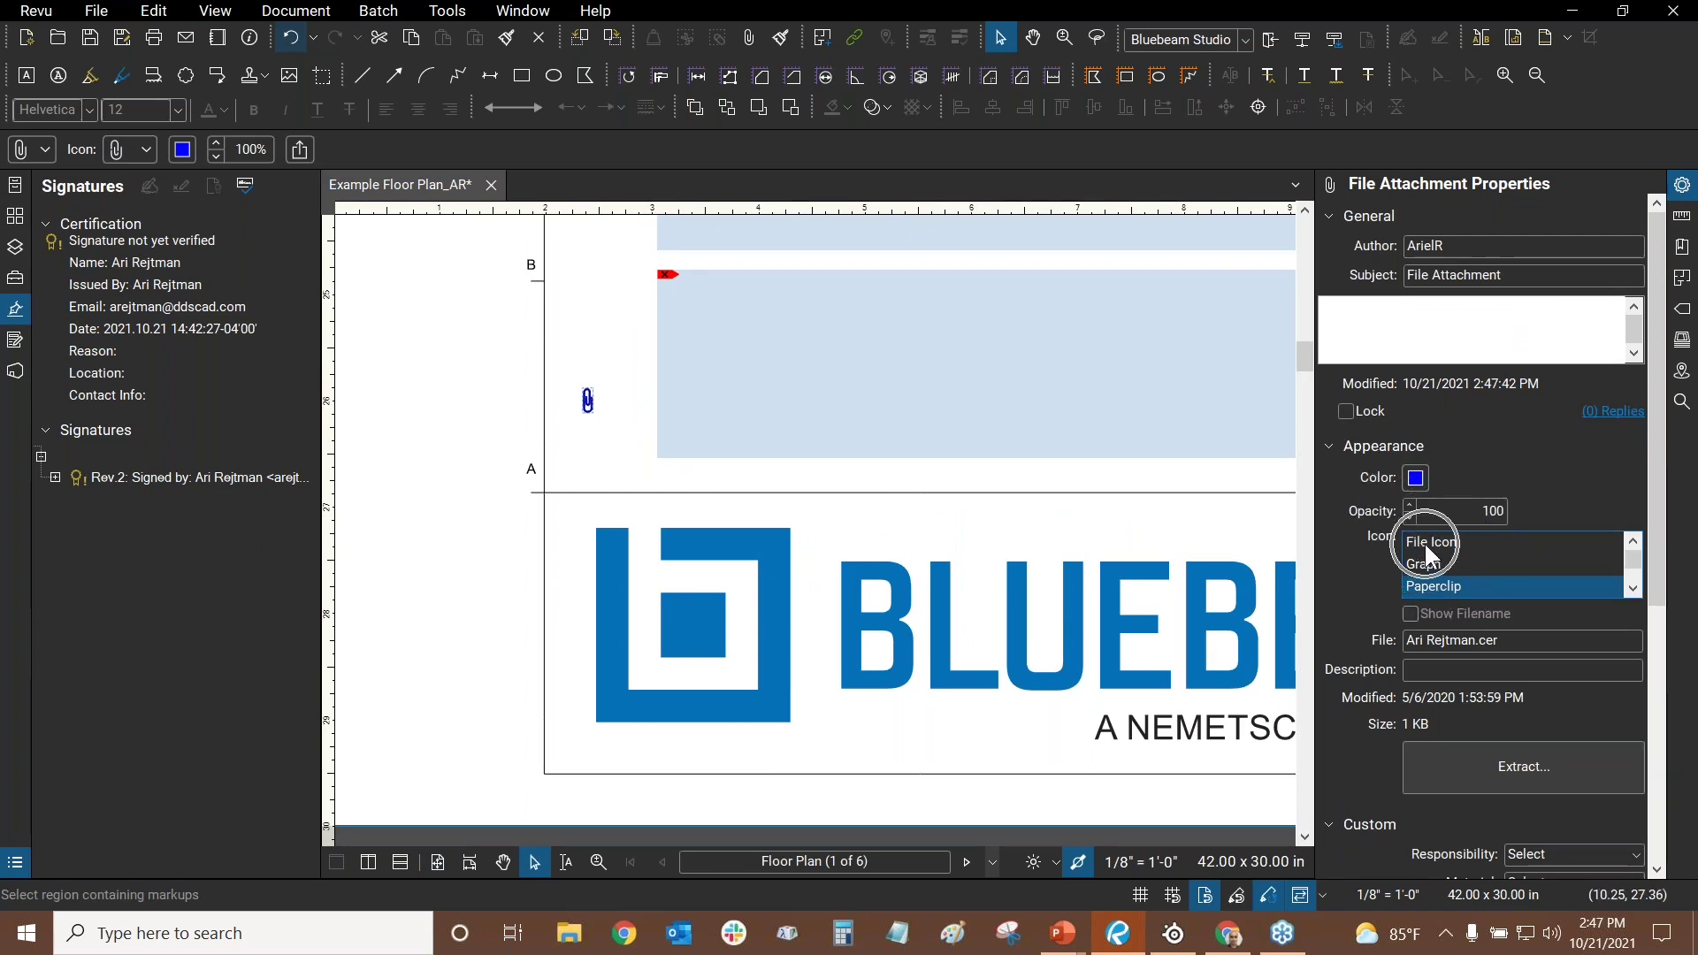
scroll(644, 385, up, 3)
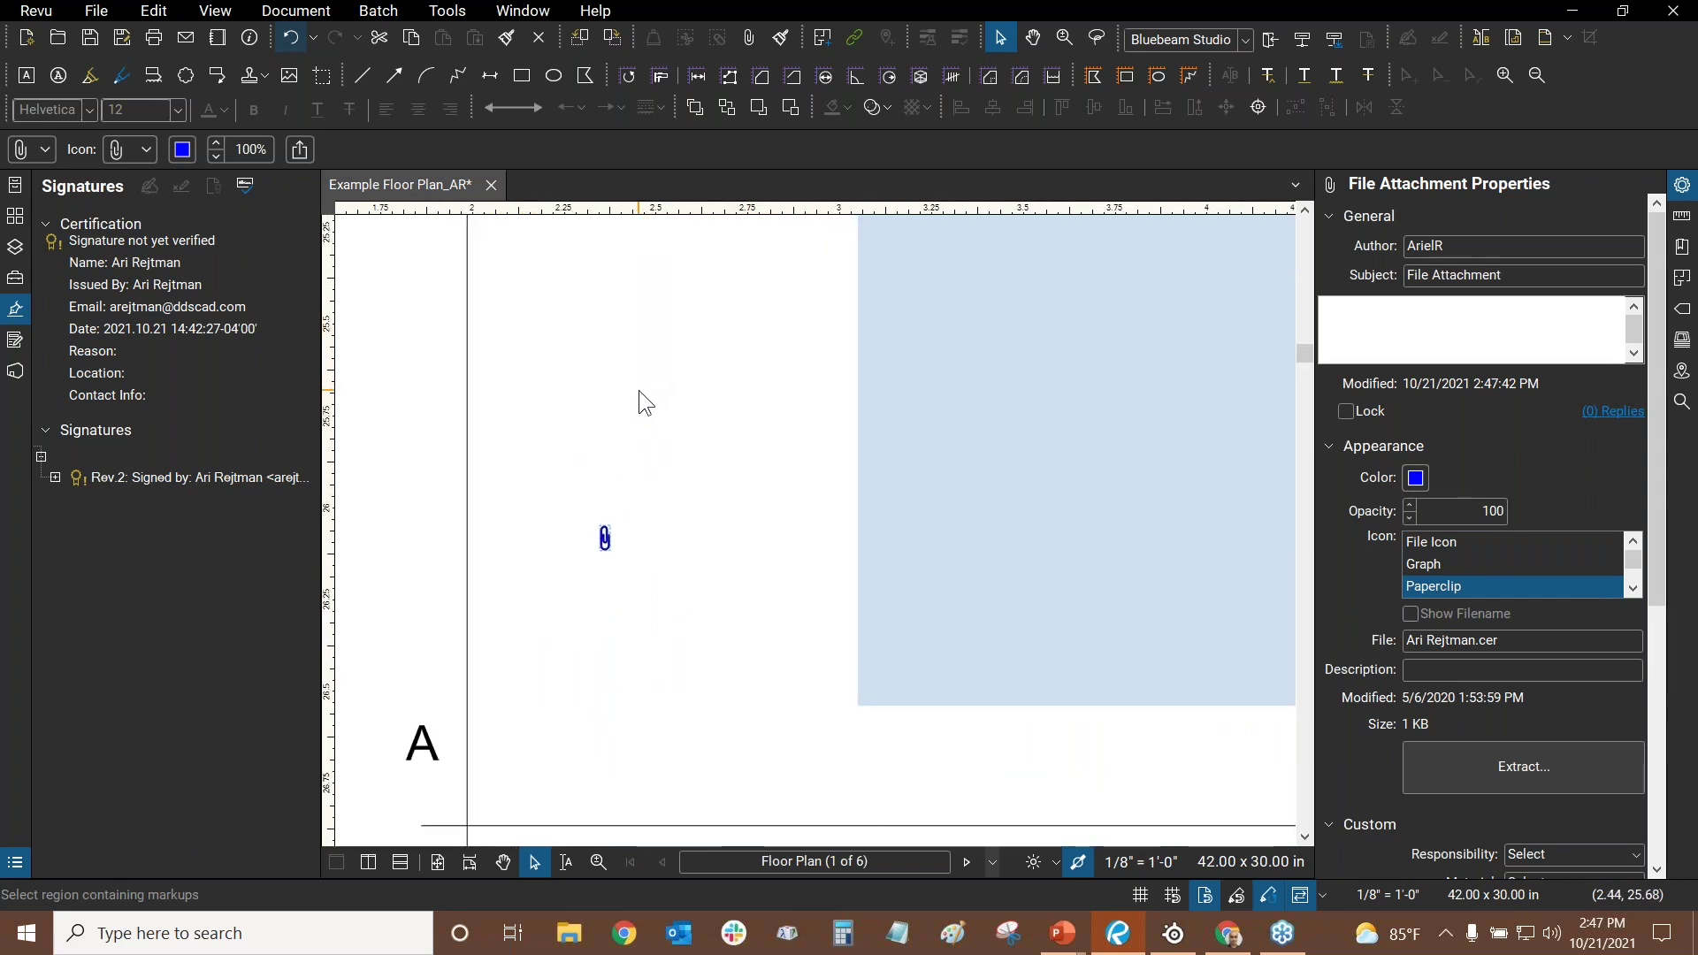
scroll(638, 390, down, 2)
scroll(632, 391, down, 5)
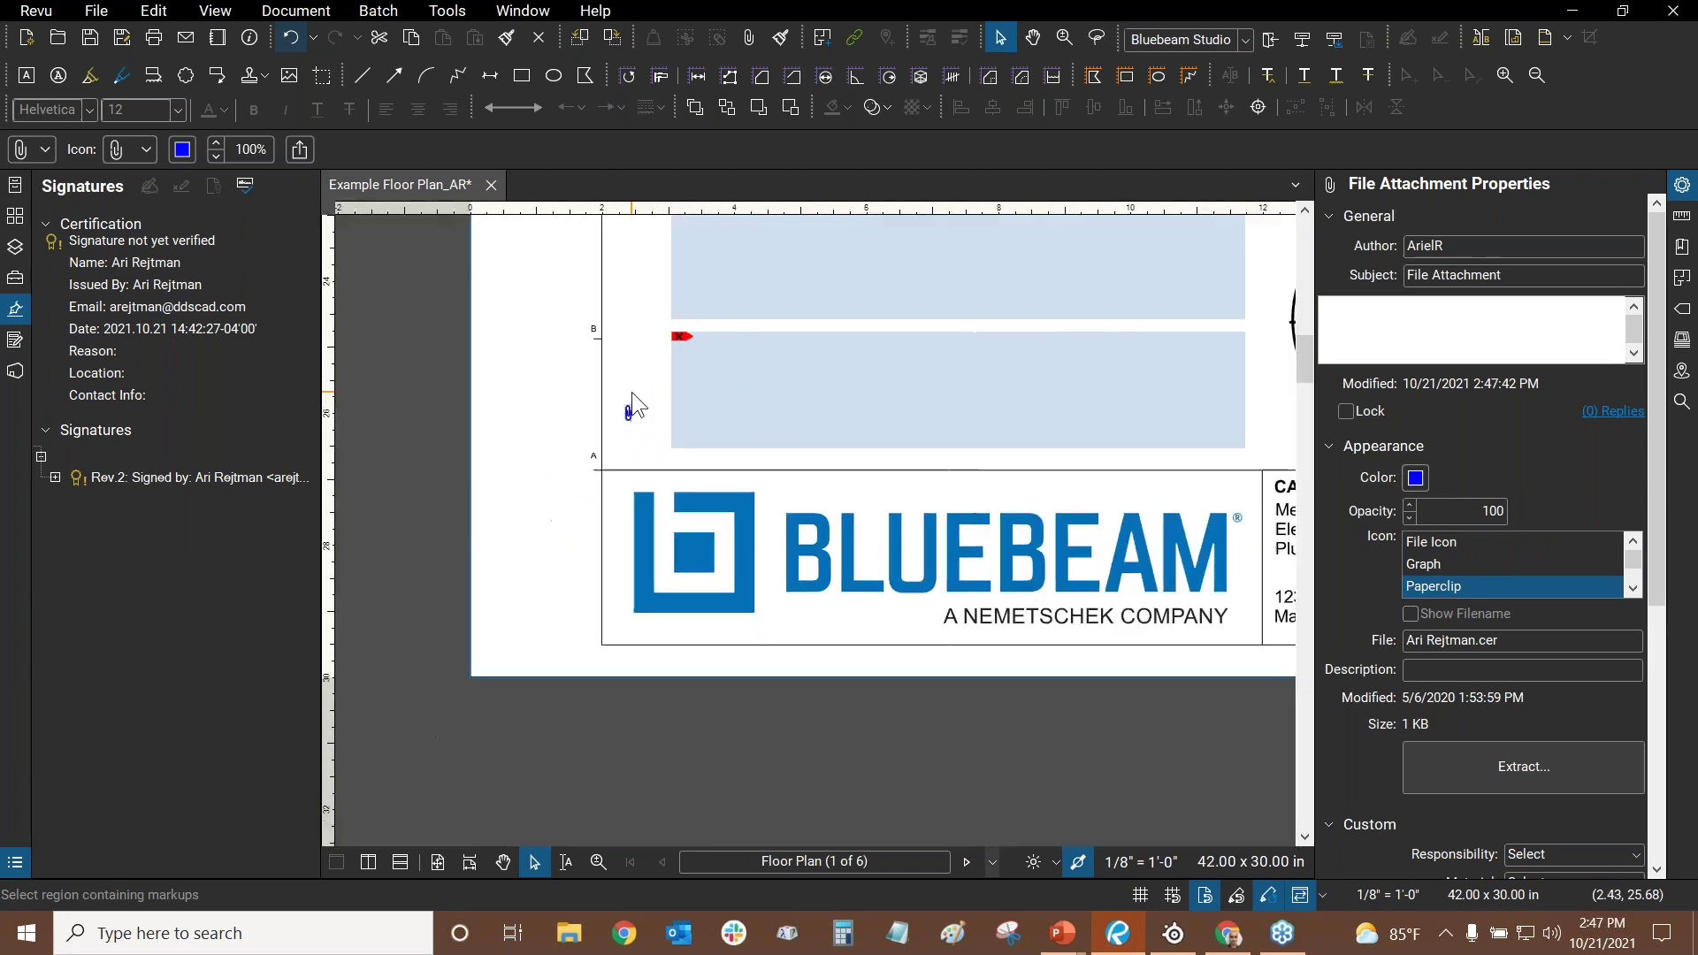
- Switch the attachment icon back to File Icon and move it slightly higher
click(1445, 544)
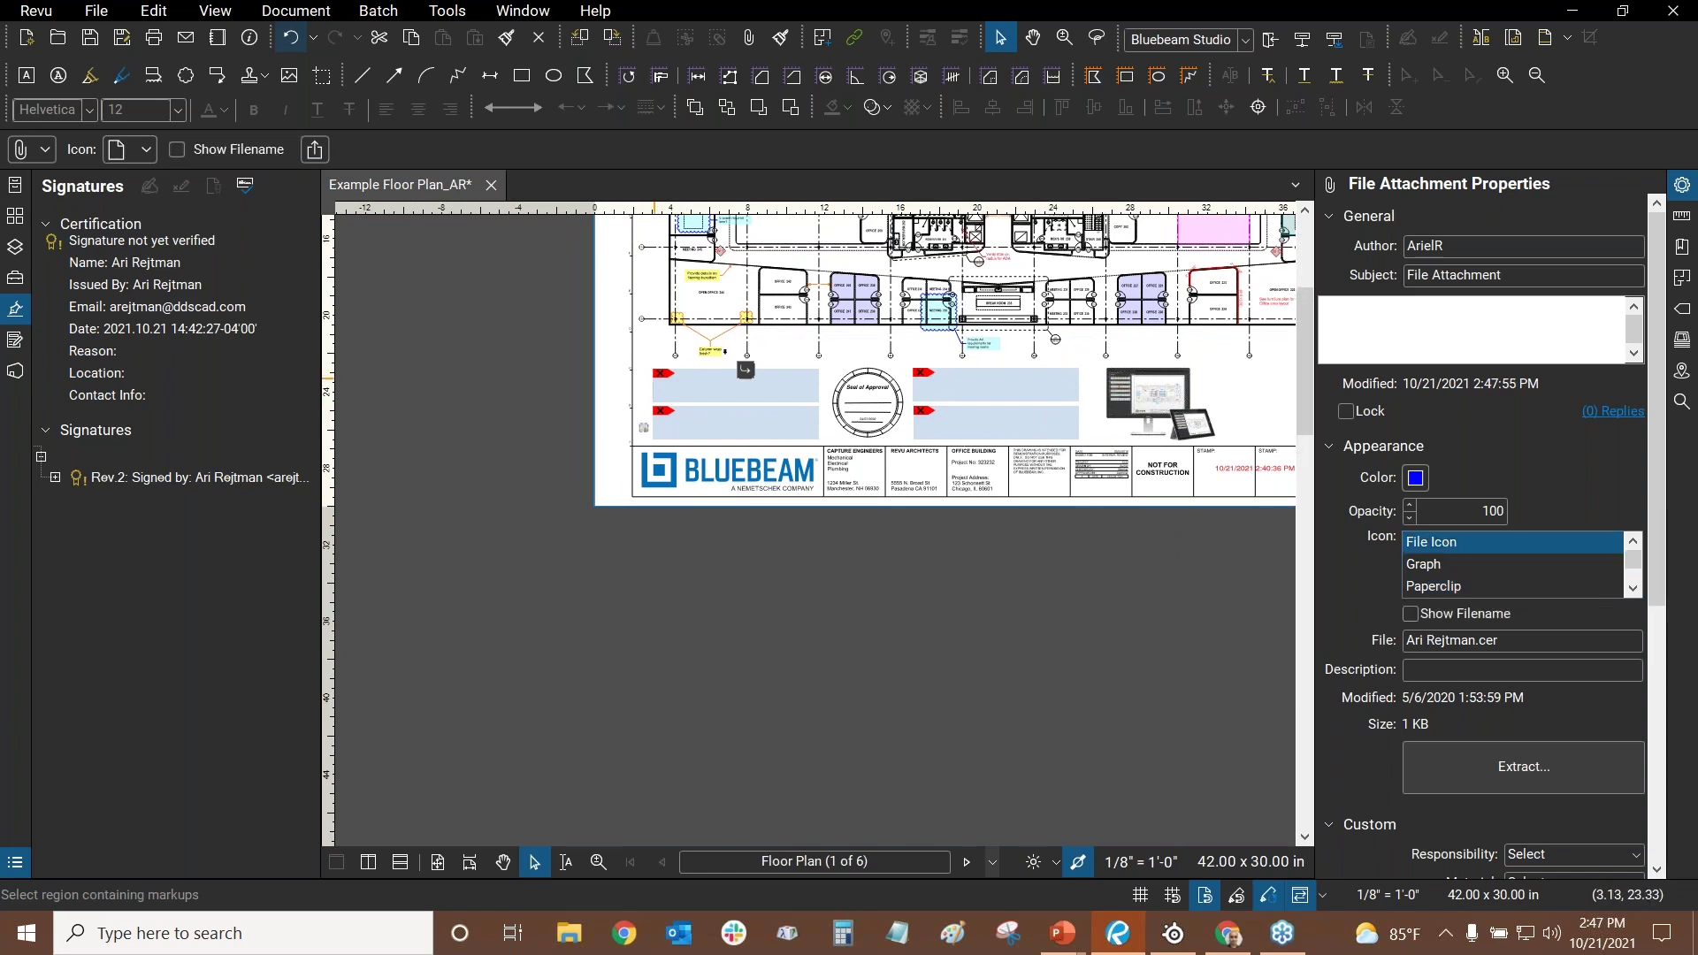
scroll(635, 409, up, 4)
scroll(659, 469, up, 5)
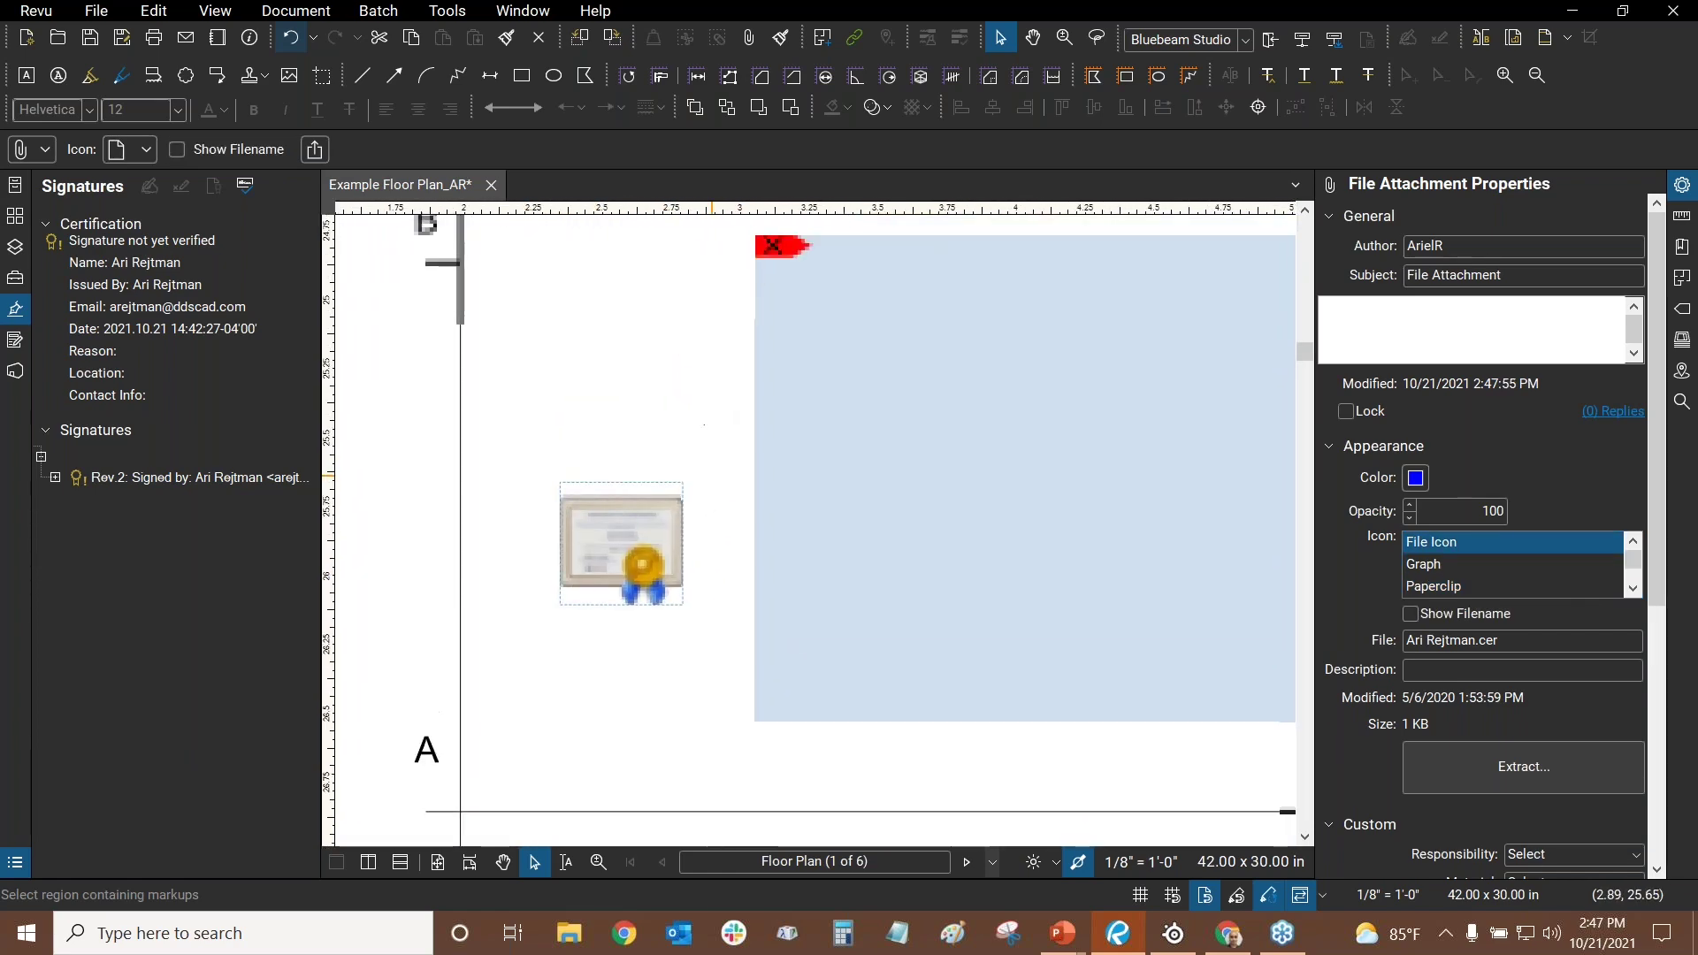
drag(659, 524, 647, 485)
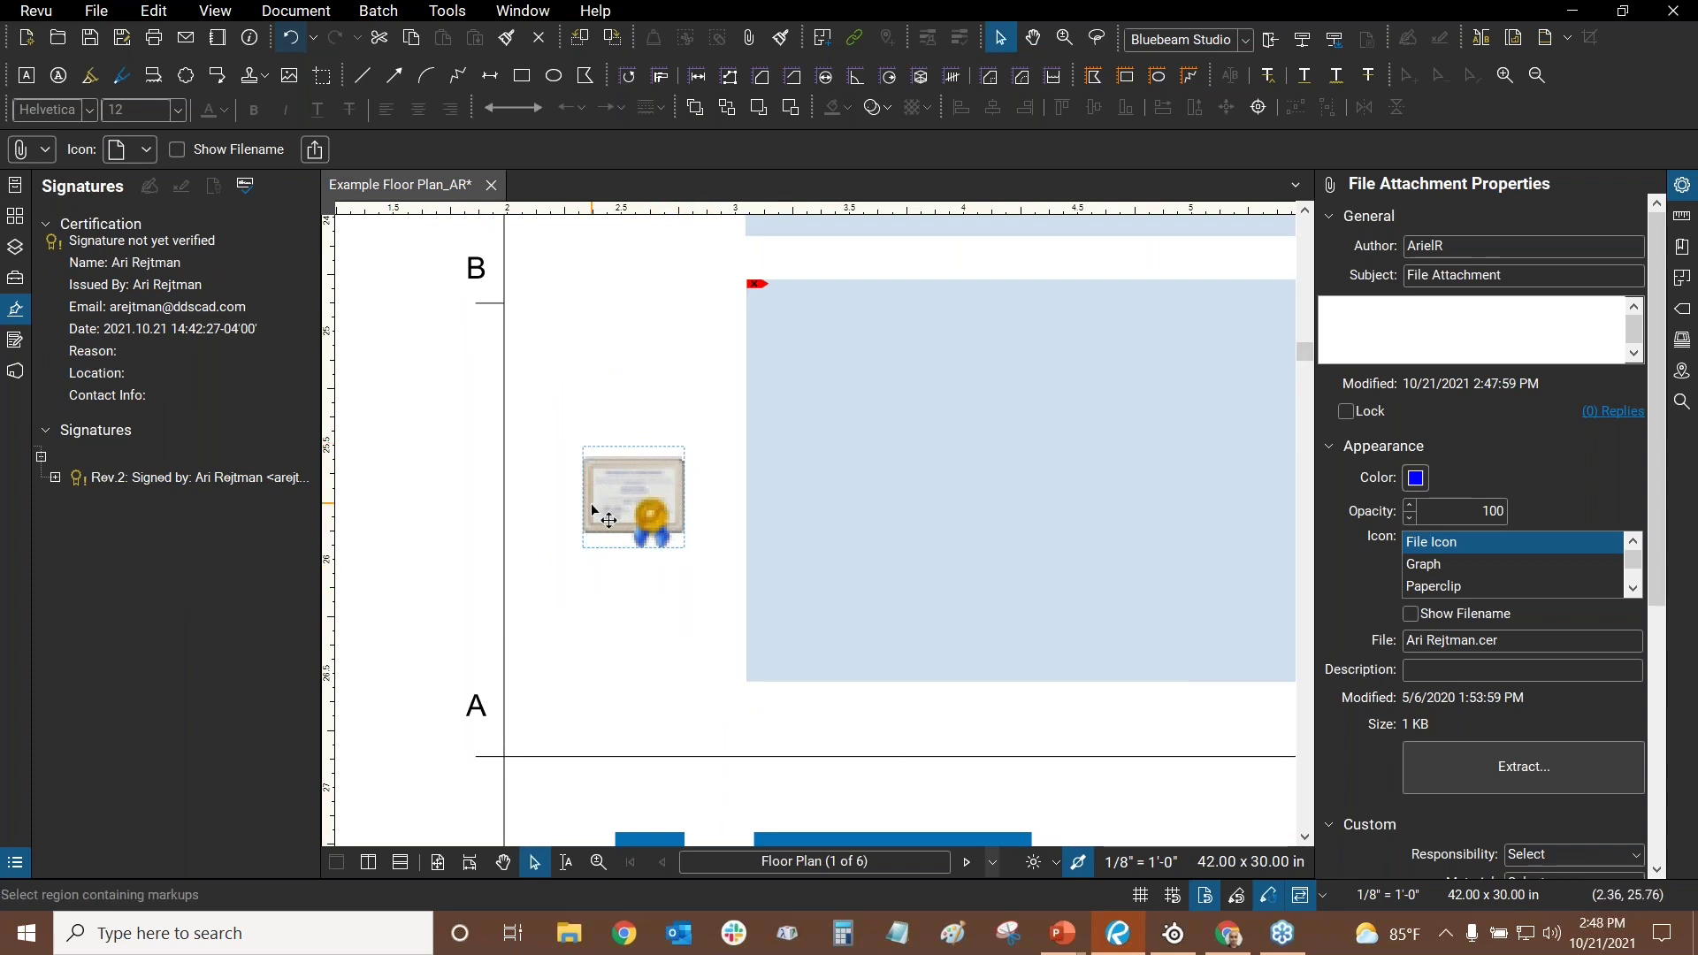
- Open the extracted attachment to view the Certificate details, then close them
click(1497, 777)
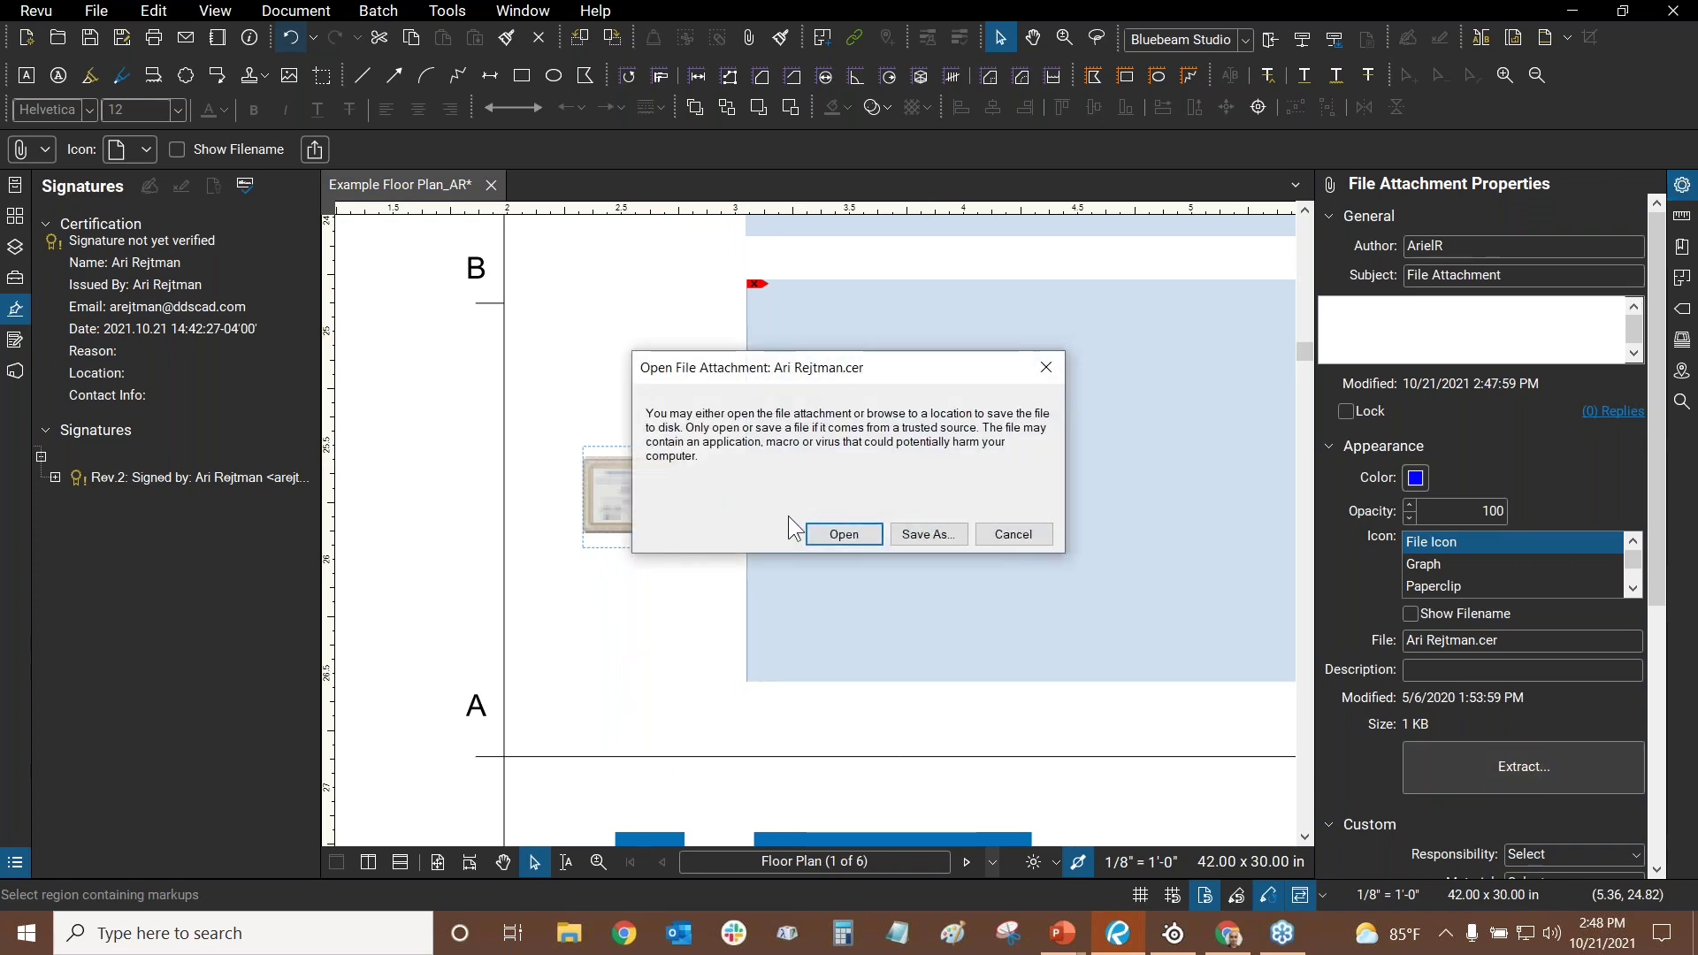
click(829, 537)
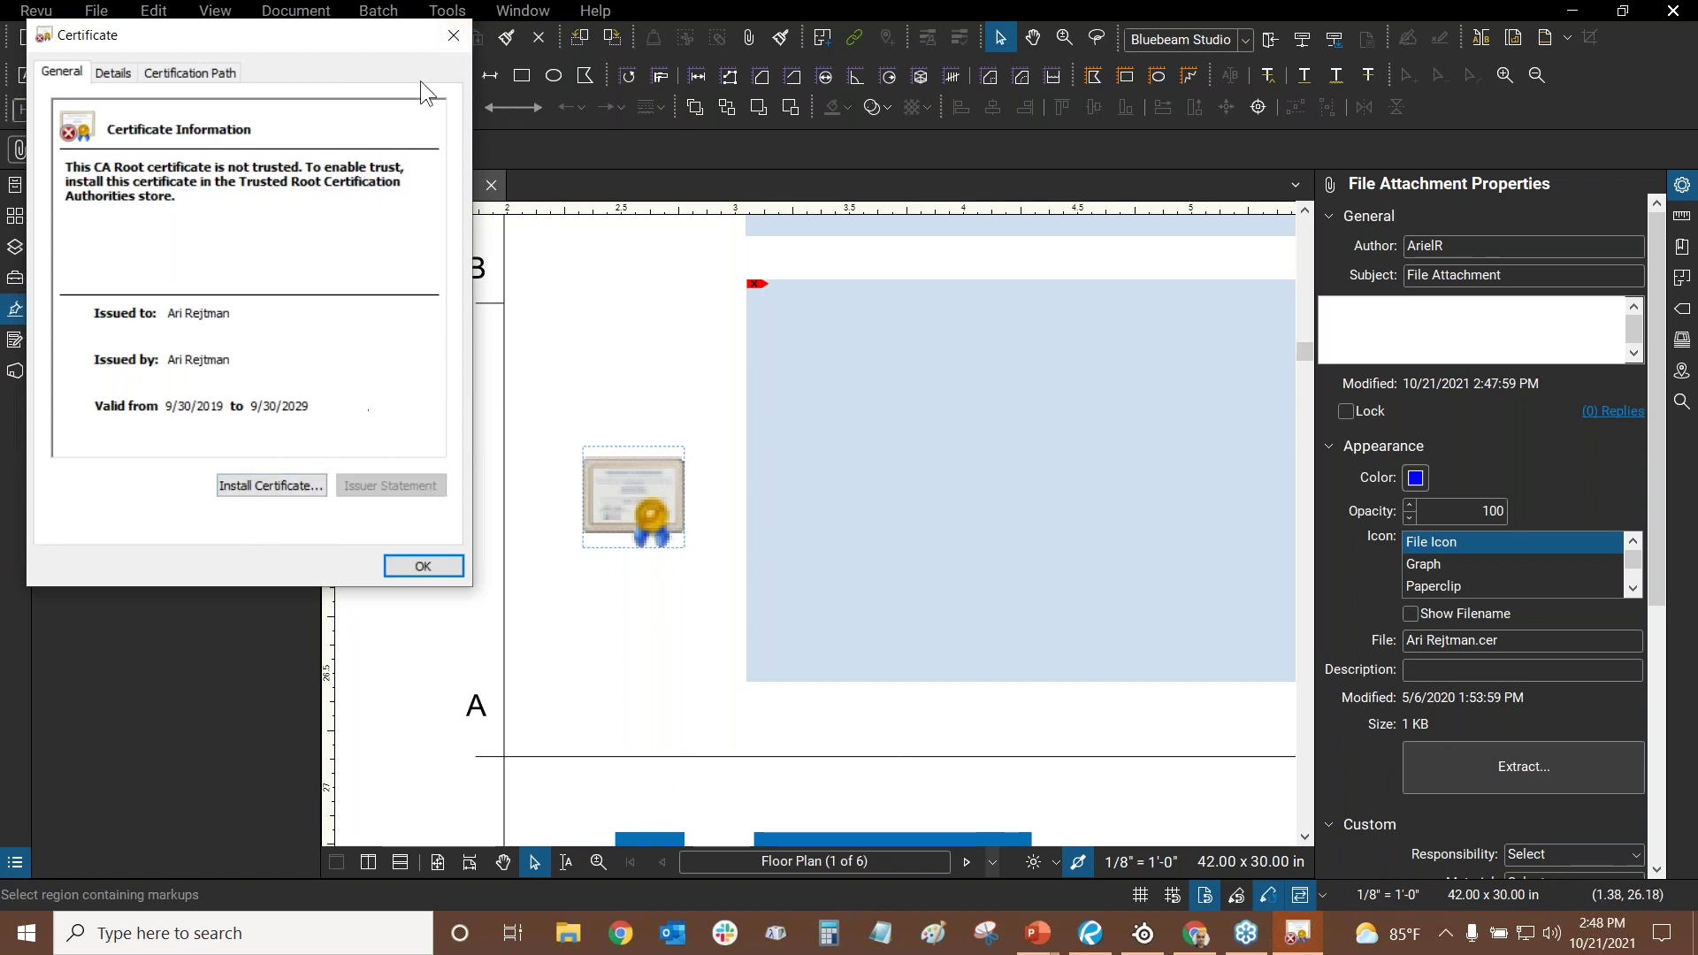
click(453, 38)
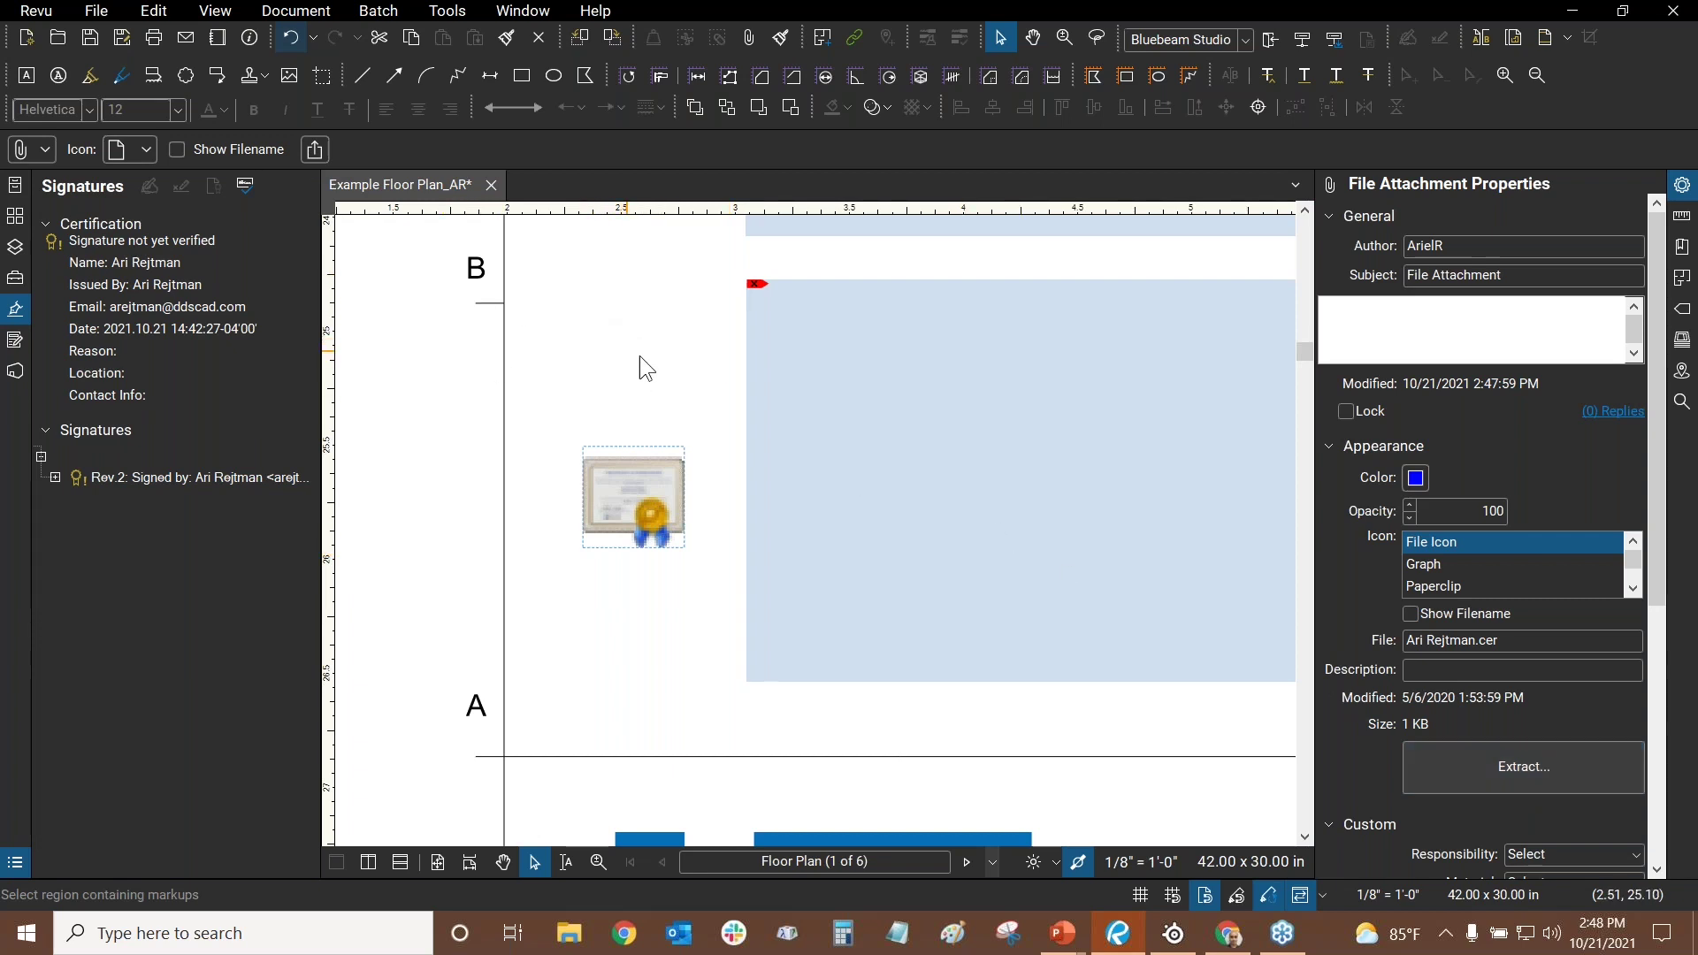
- Dismiss the attachment open-or-save prompt and deselect the attachment
click(1470, 768)
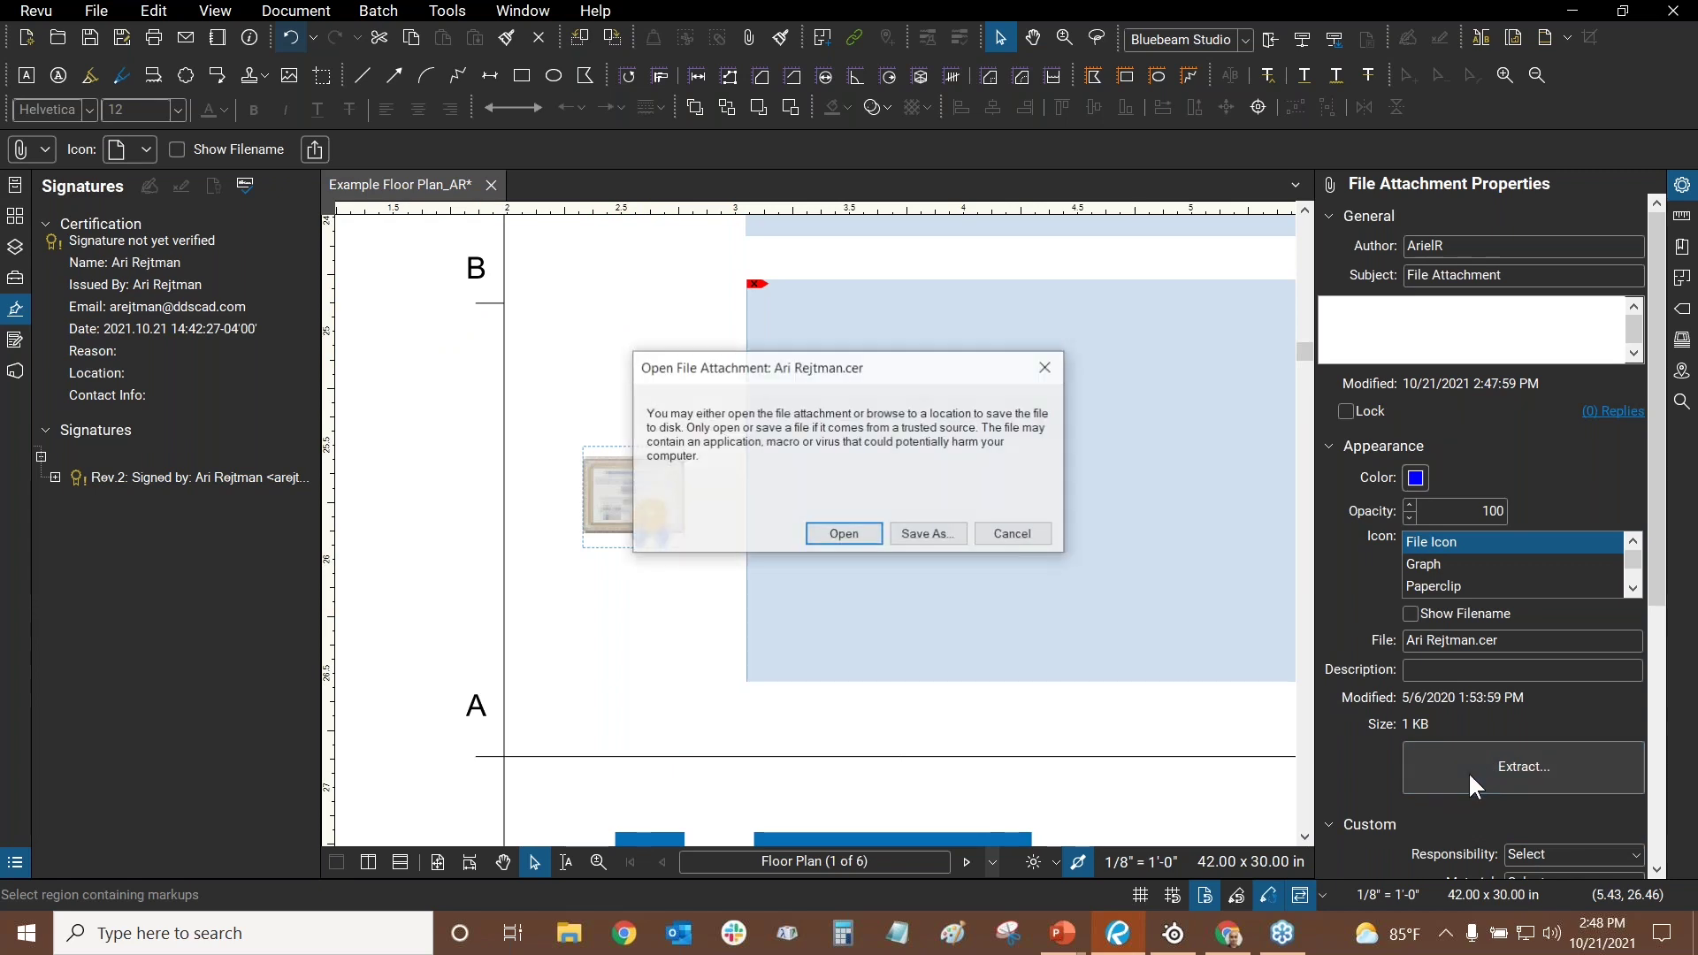
click(1047, 369)
click(571, 334)
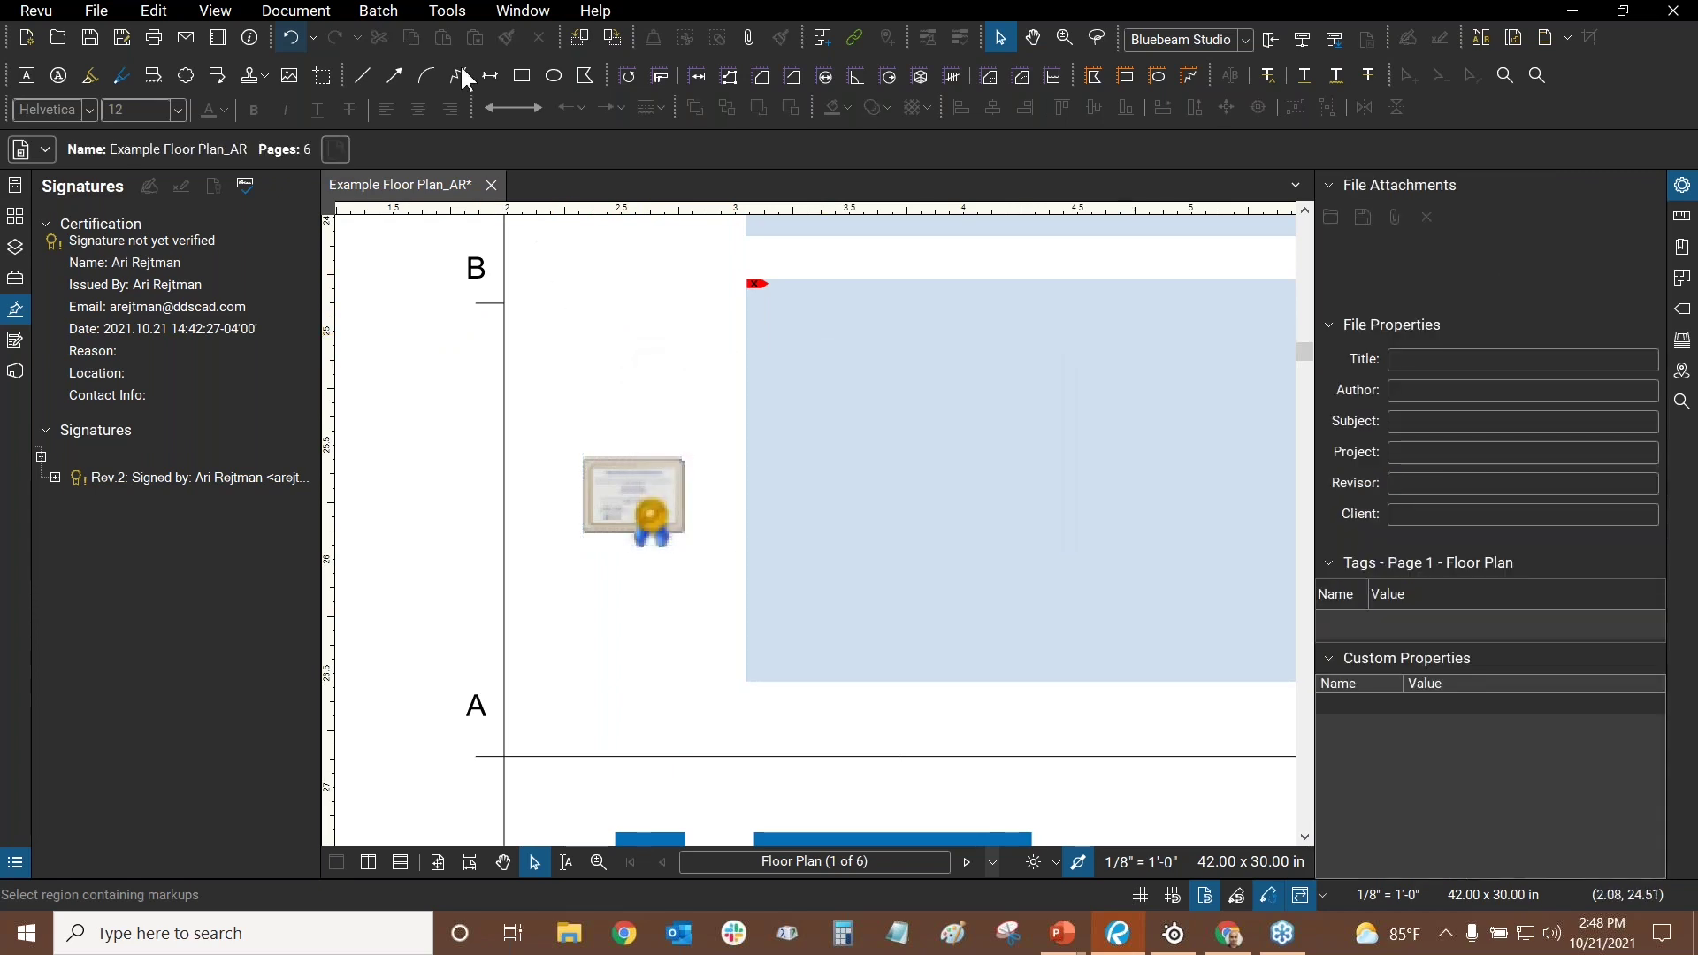
- Open Manage Trusted Identities, start adding a certificate file, cancel, and close the window
click(461, 12)
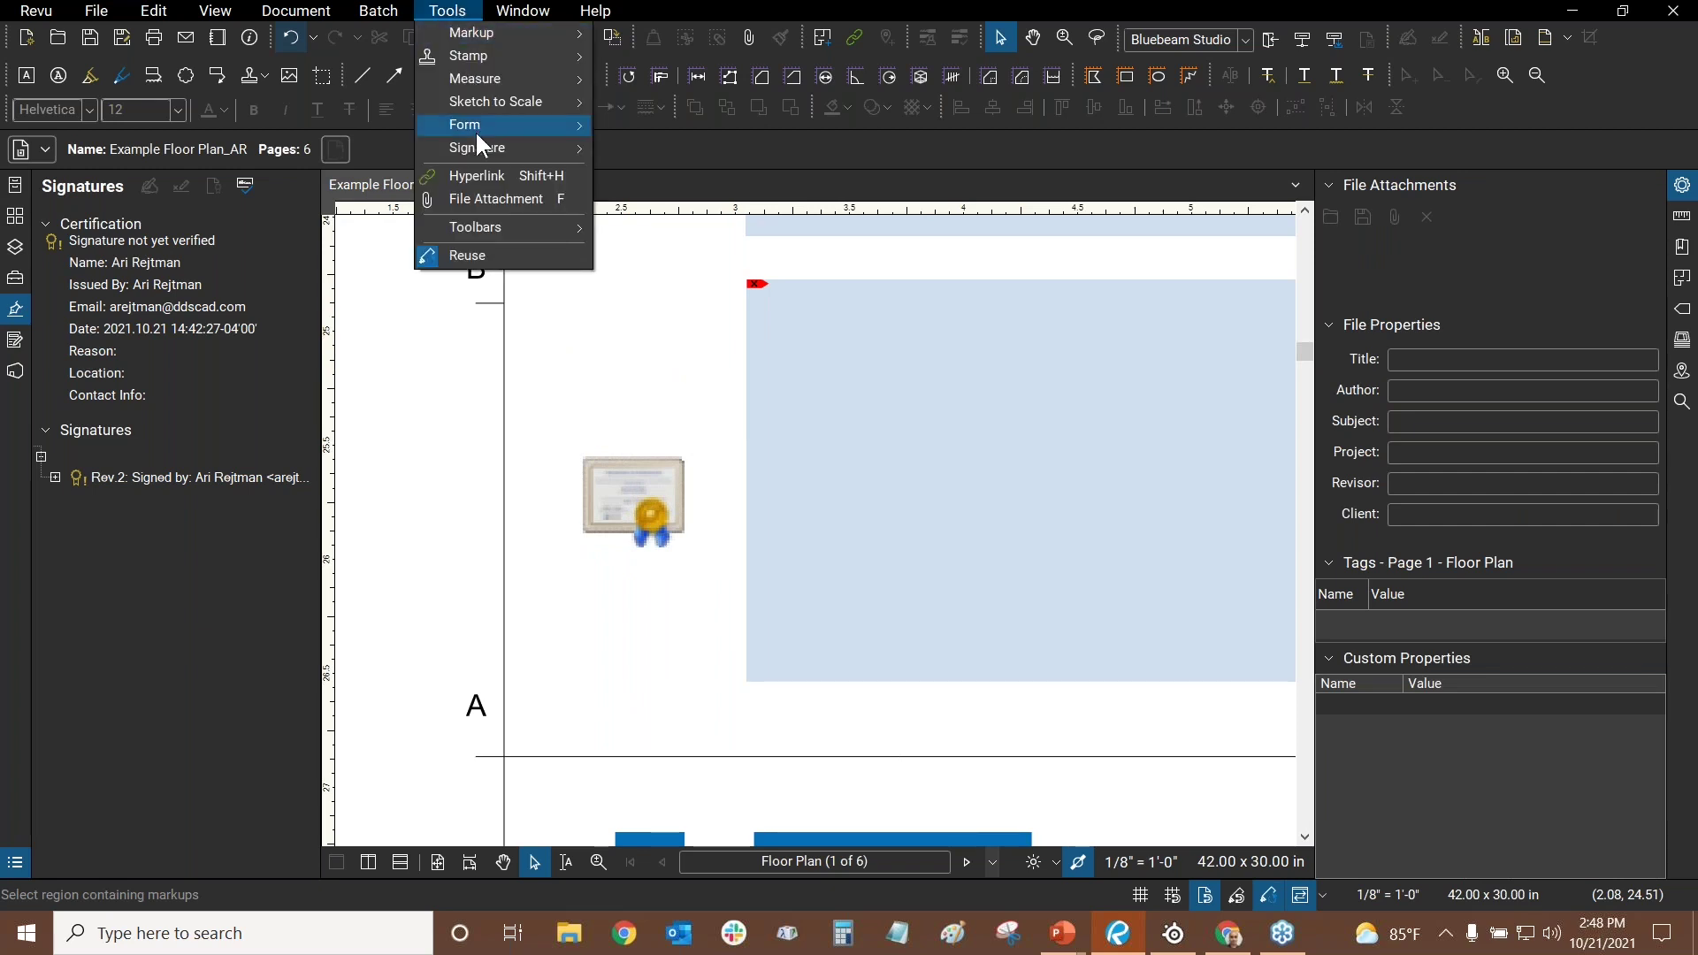
mouse_move(476, 146)
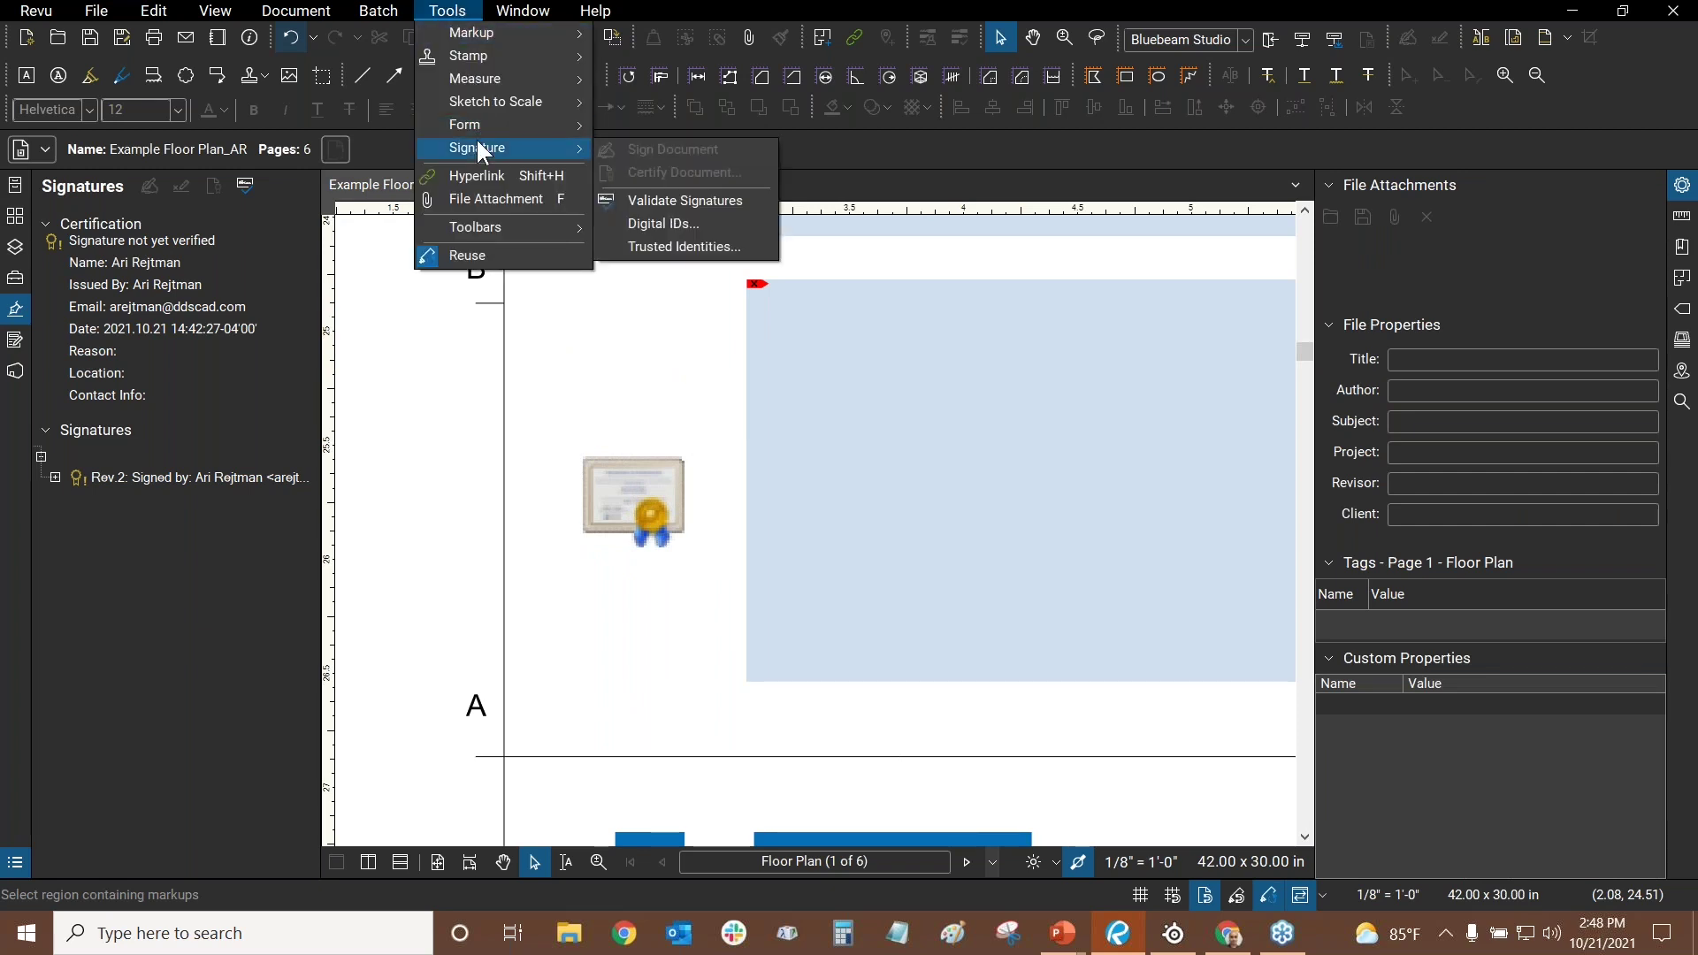
click(676, 248)
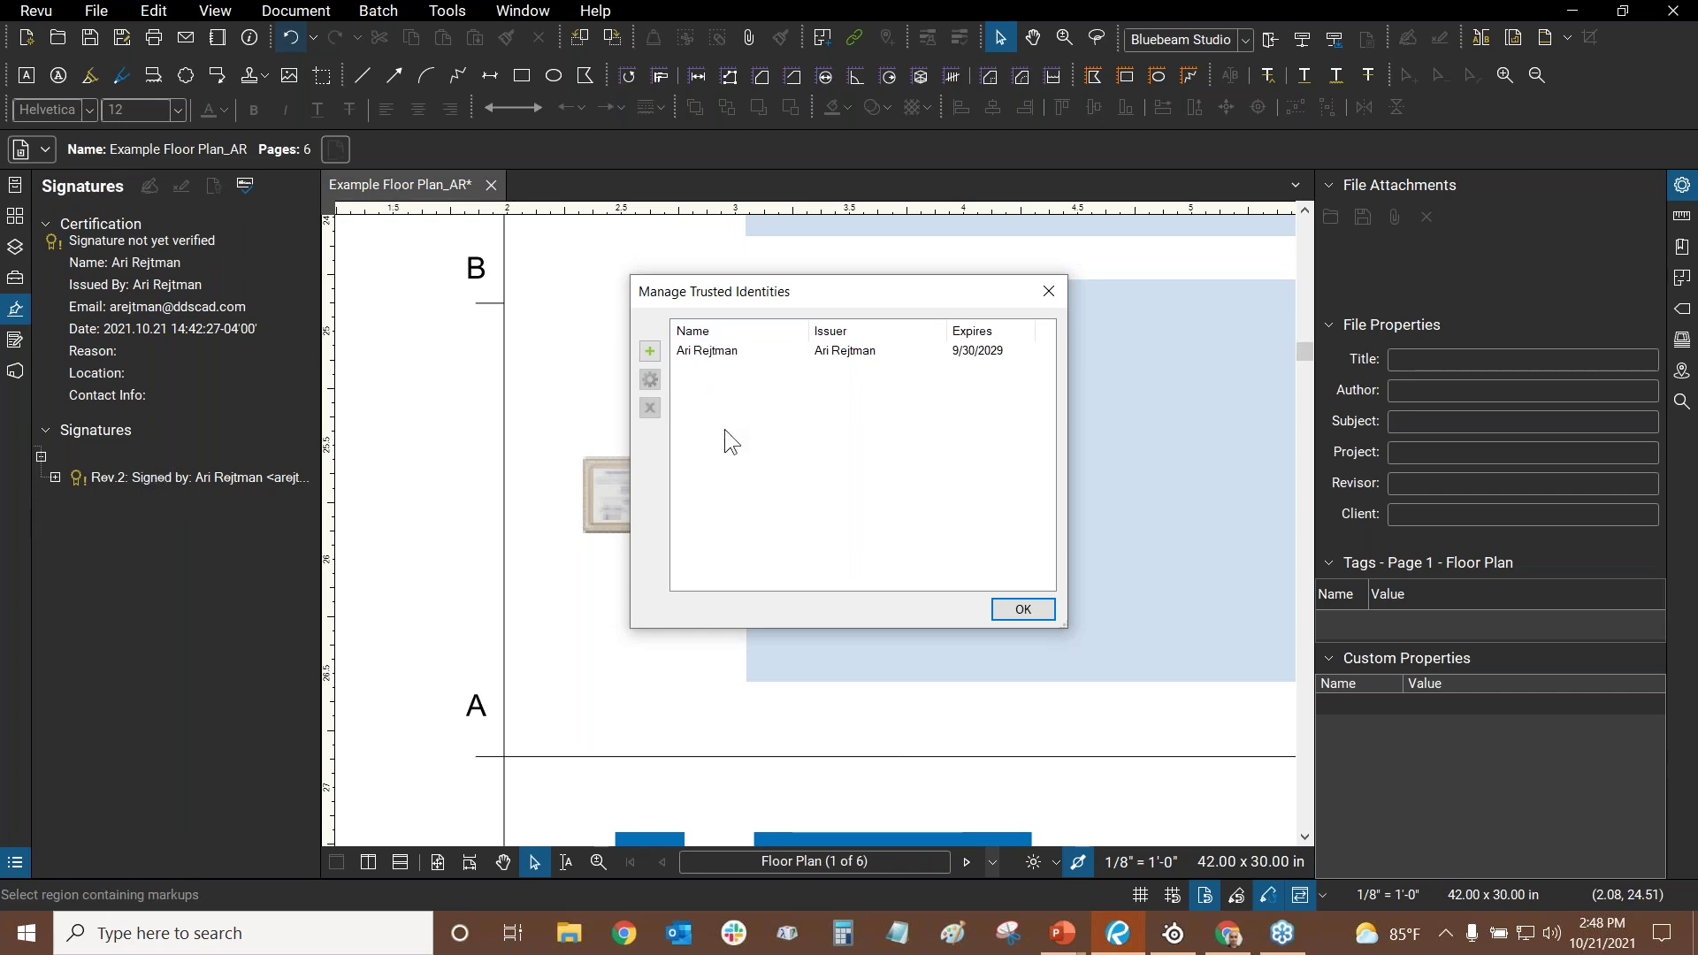
click(650, 352)
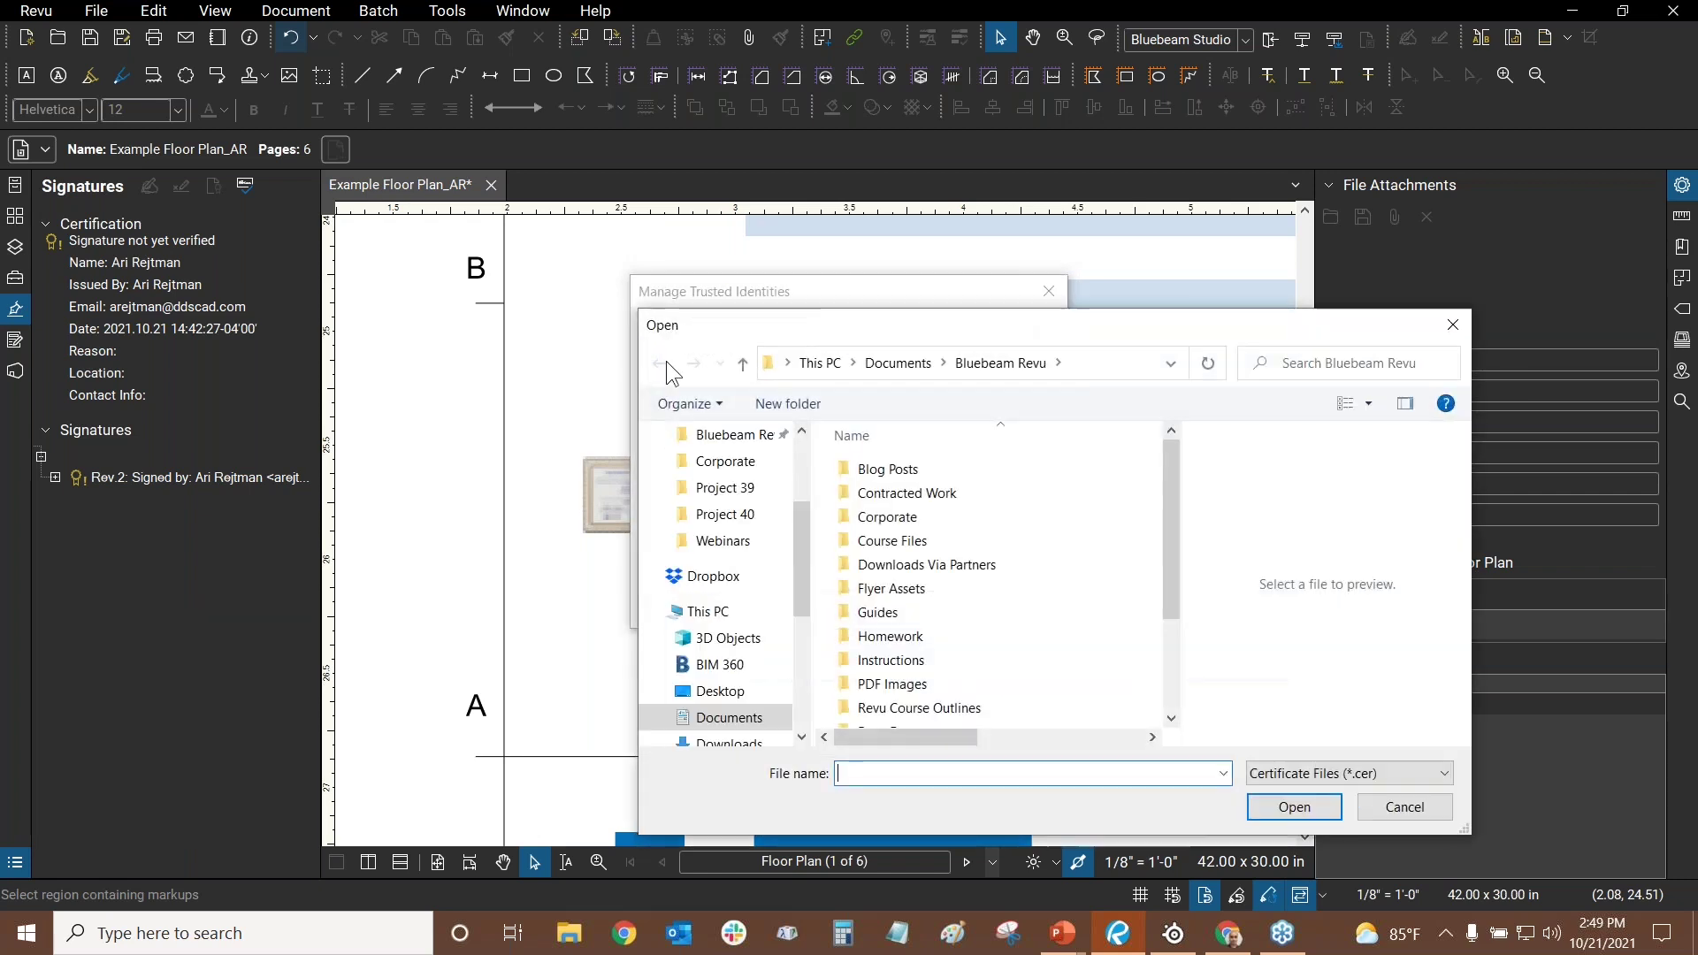
scroll(952, 533, down, 2)
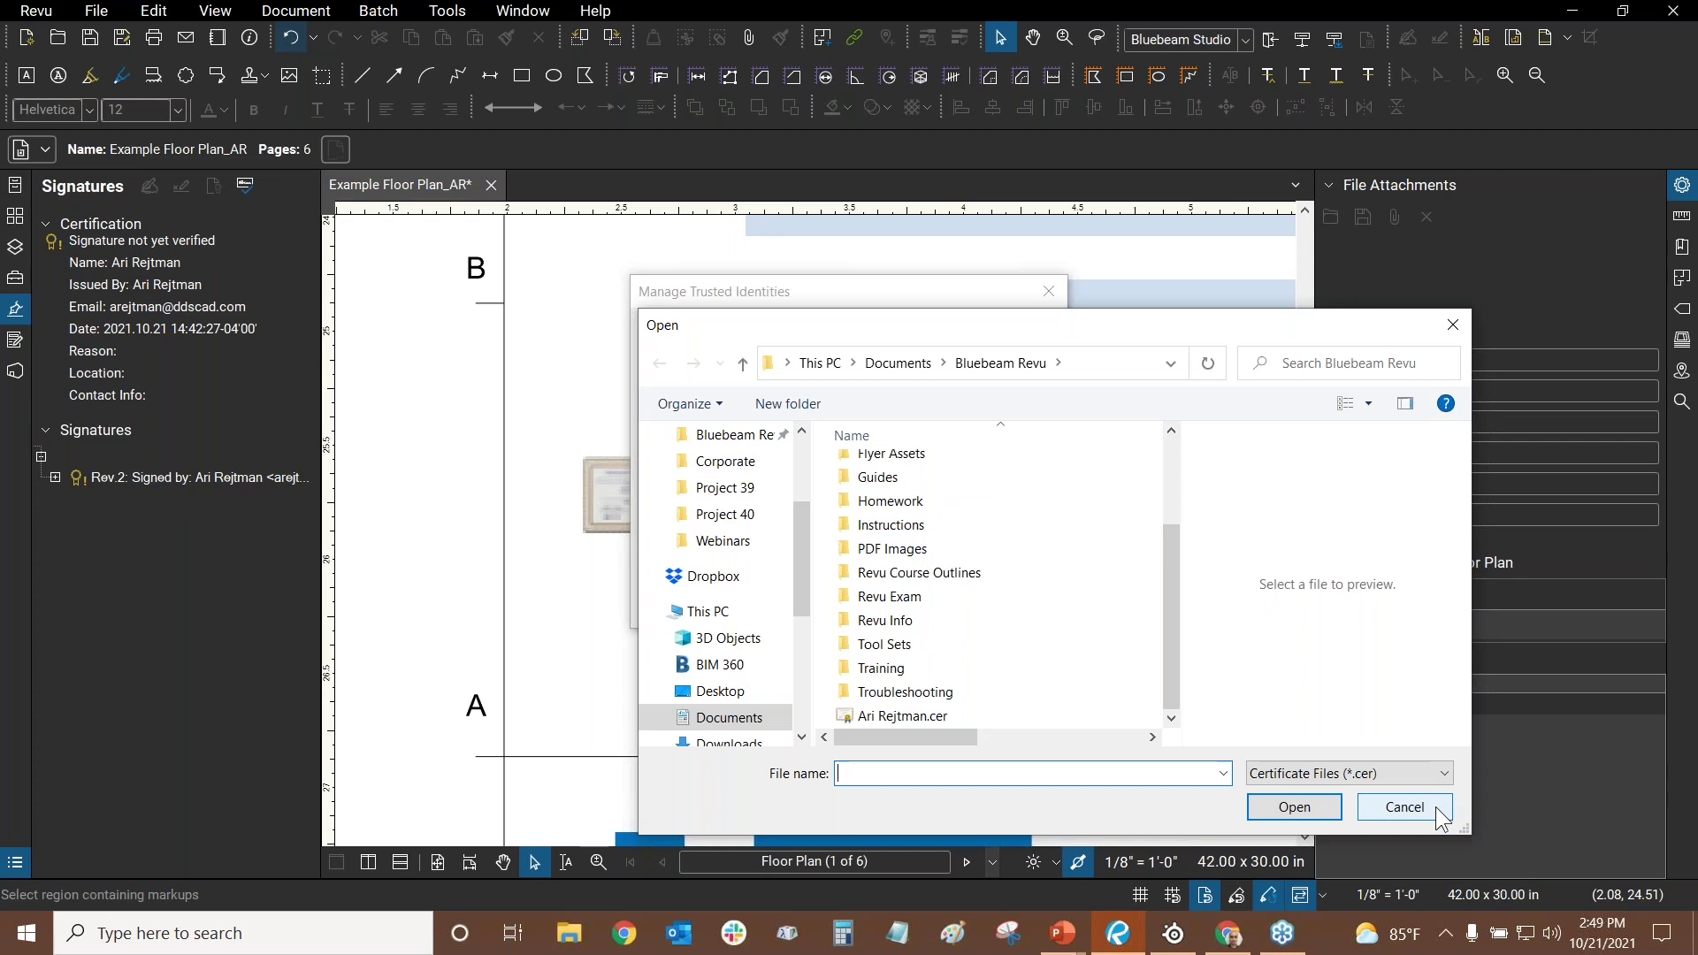
click(1405, 807)
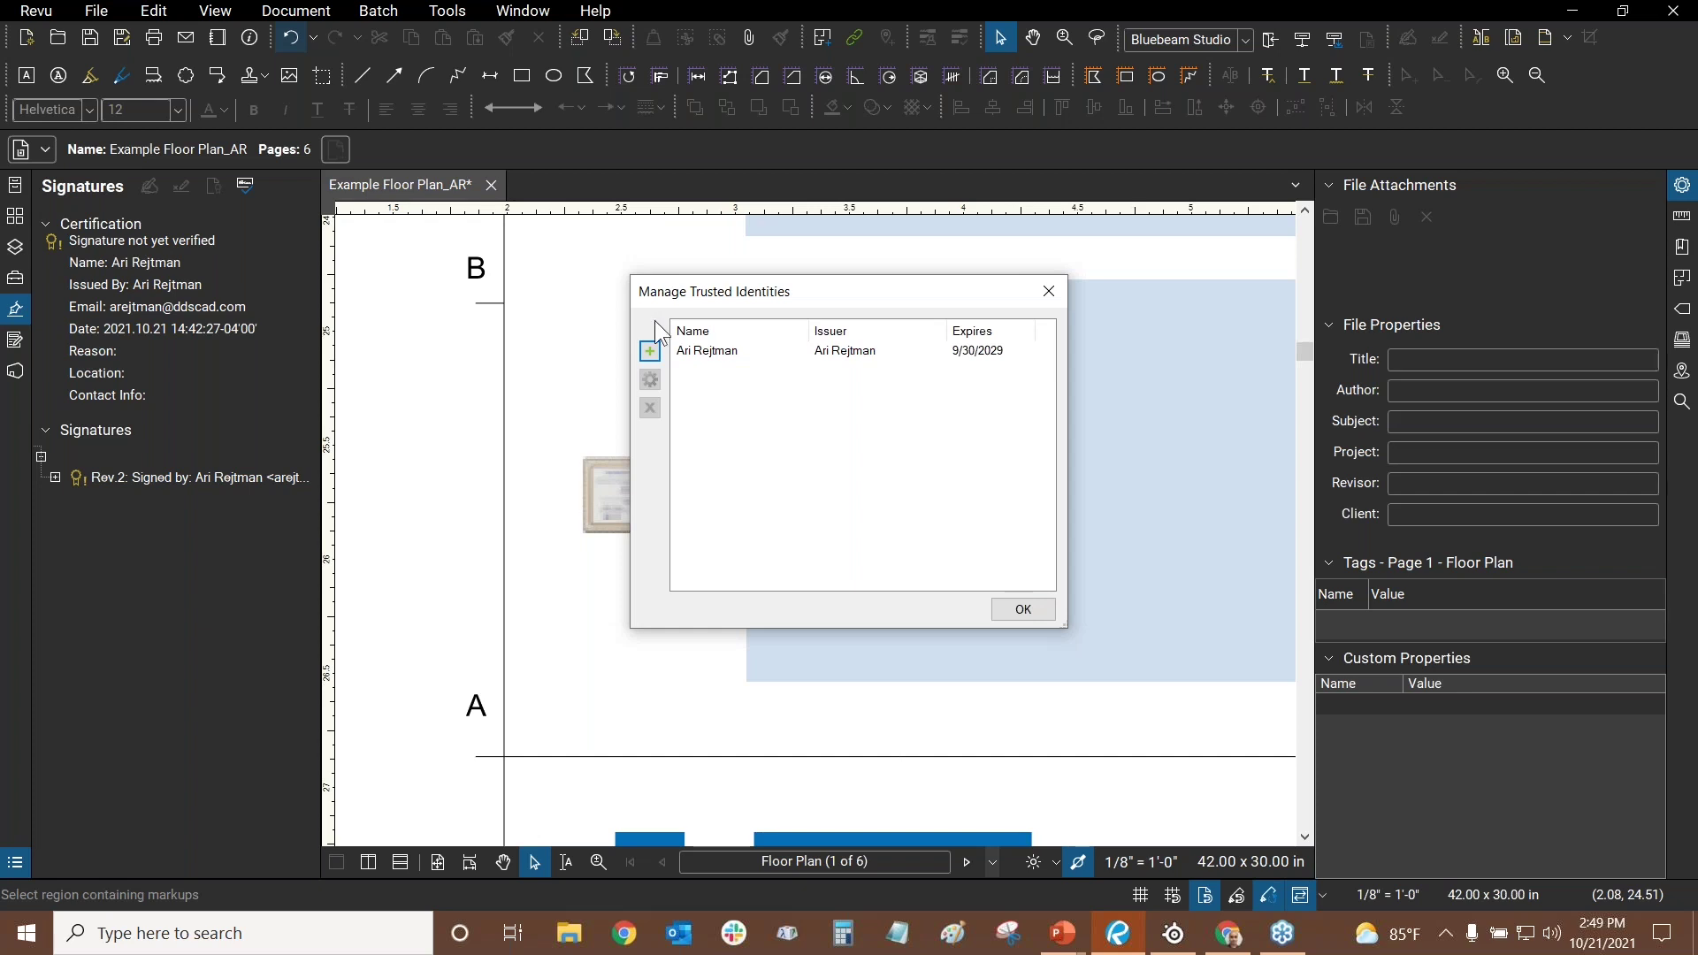
click(1049, 299)
- Switch to the PowerPoint webinar overview slide show
scroll(496, 579, down, 3)
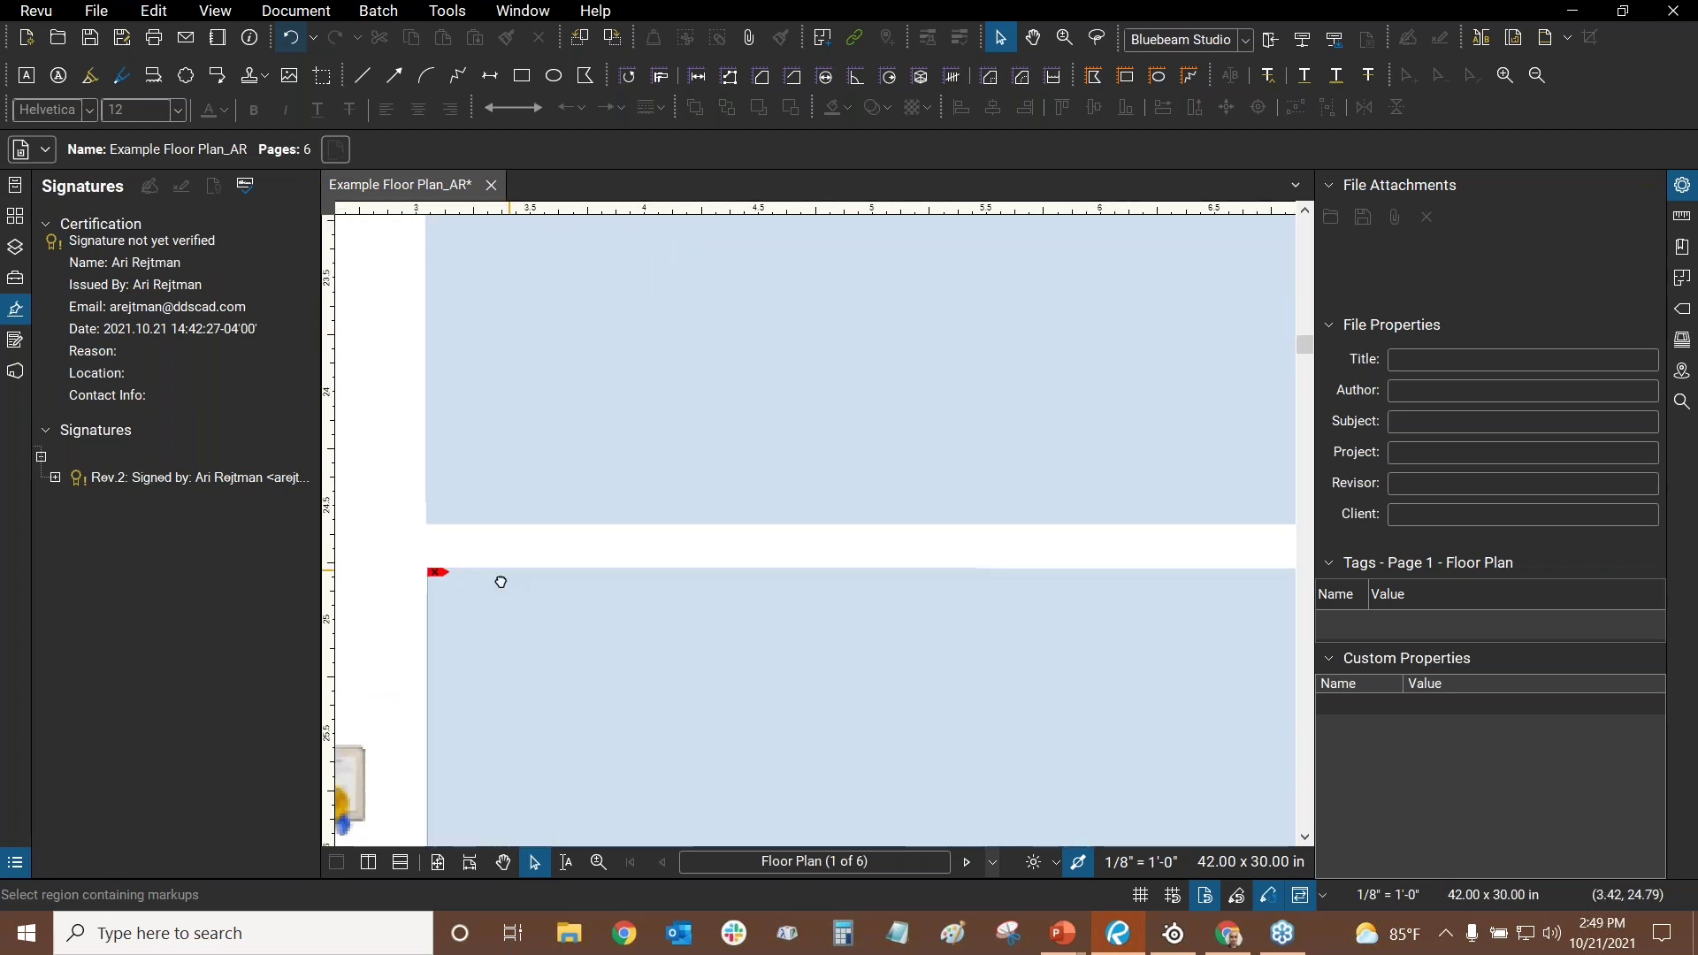
scroll(580, 432, down, 3)
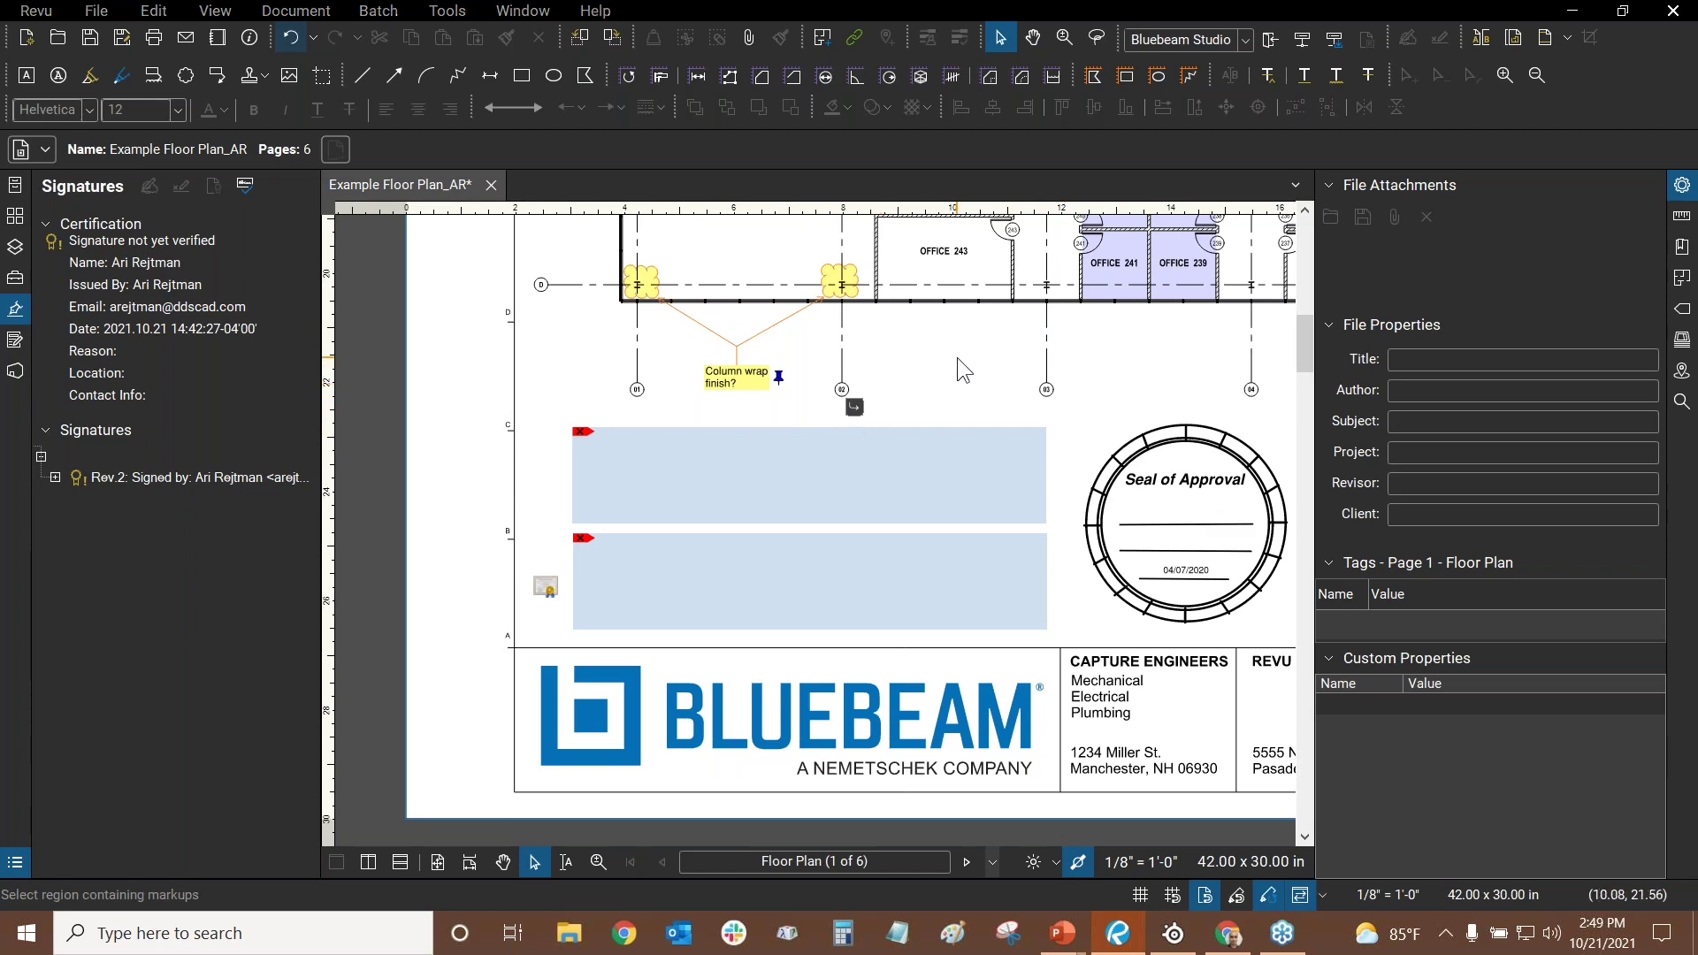
key(alt+Tab)
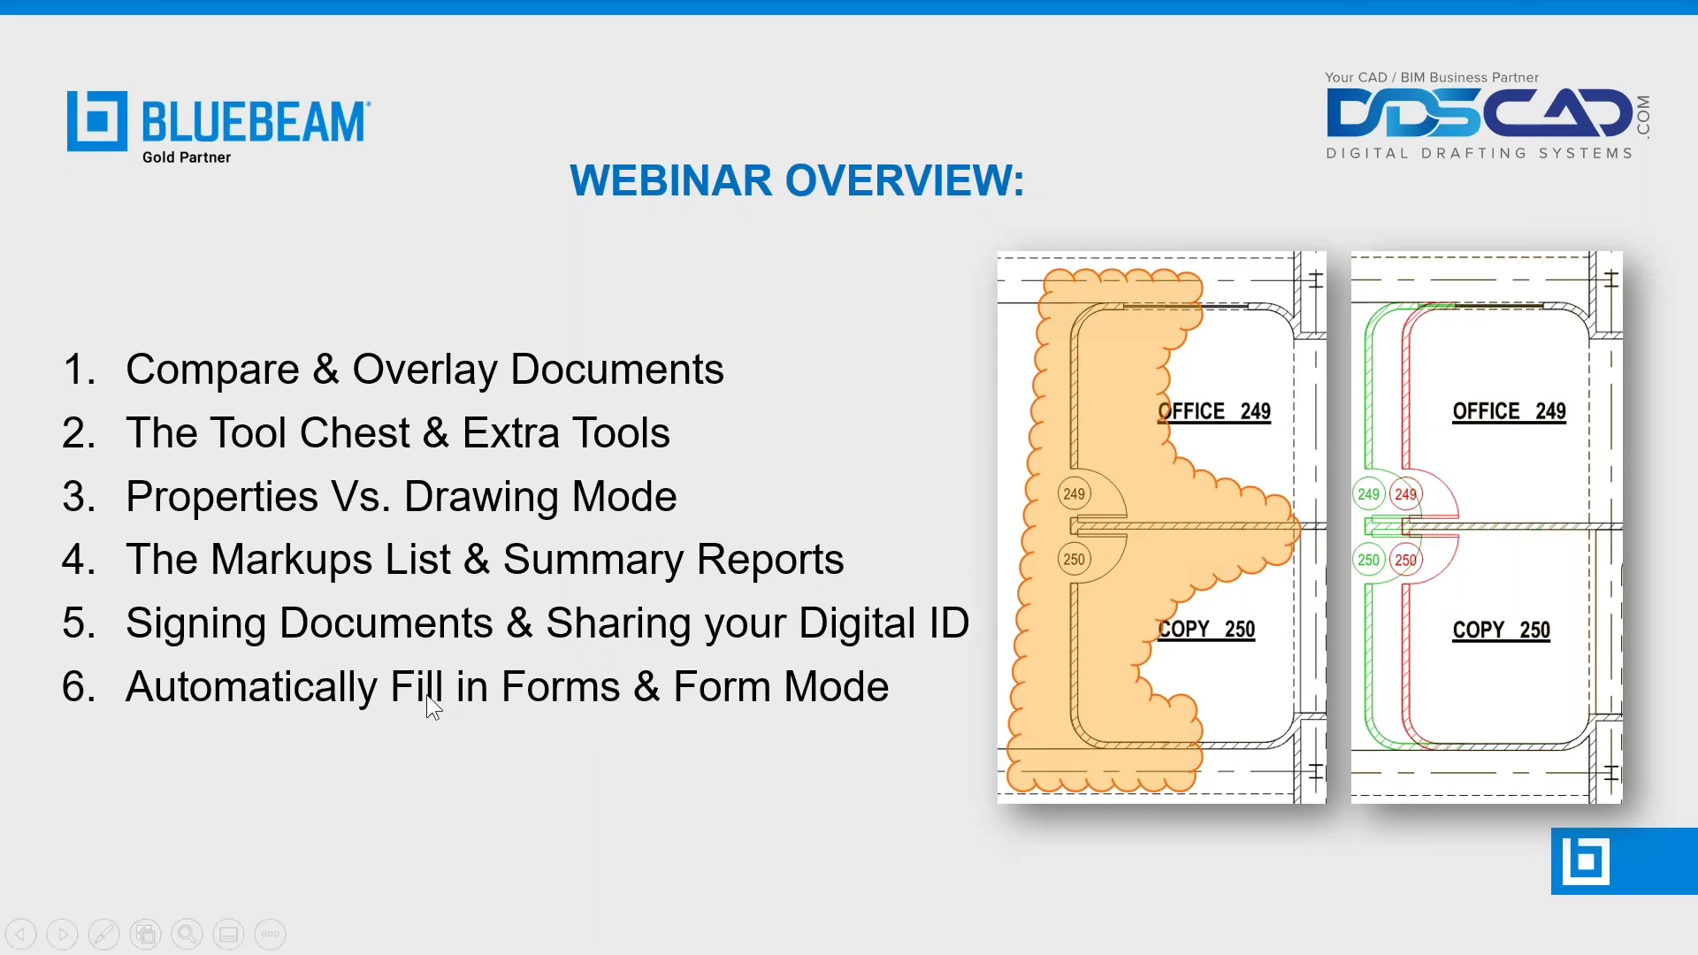
- Switch from the Webinar Overview slide back to Bluebeam Revu
key(alt+Tab)
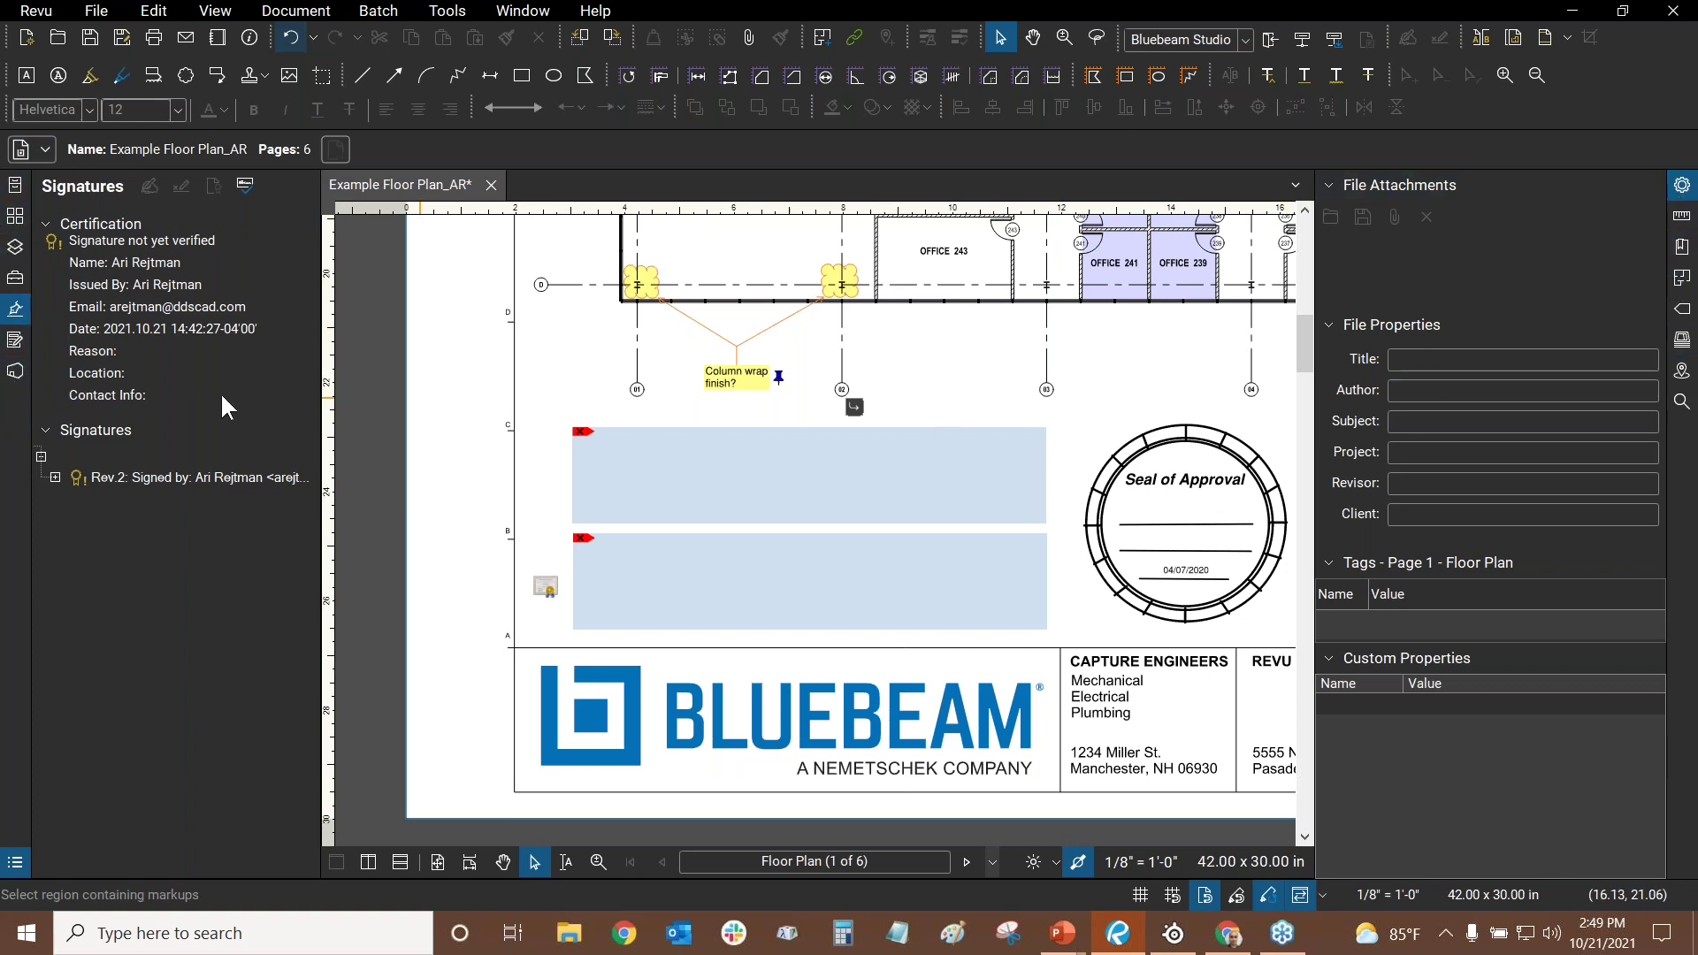
- Show the Forms side panel from the panel bar's Show menu
right_click(29, 409)
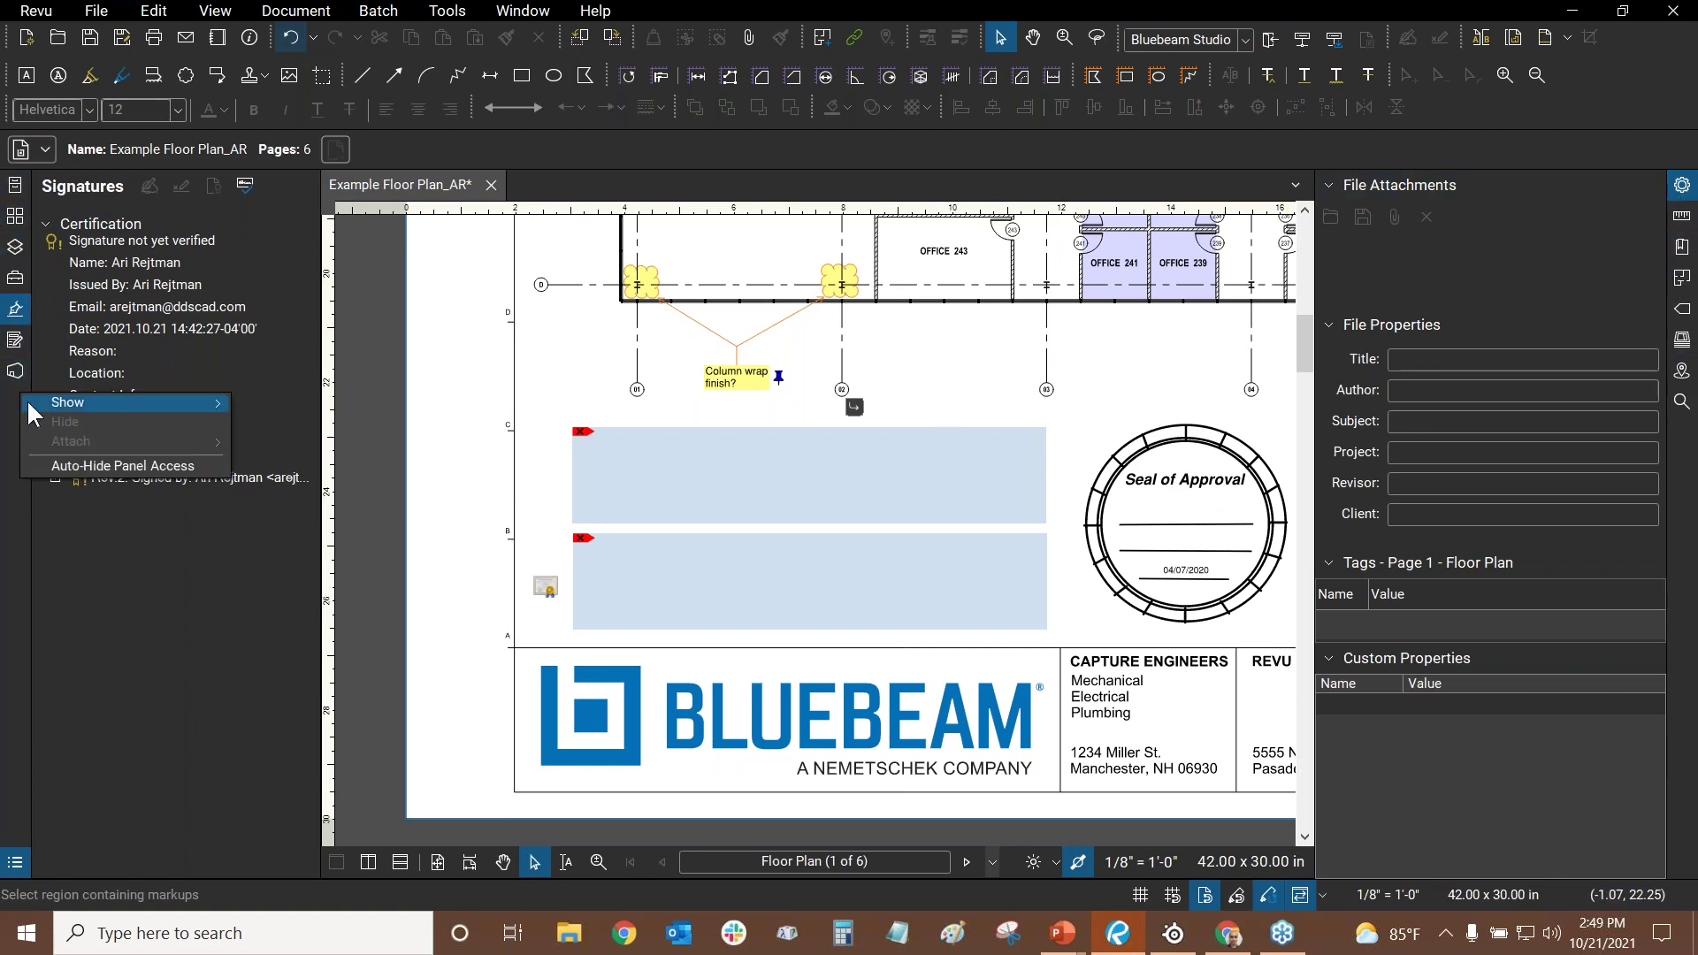
mouse_move(46, 412)
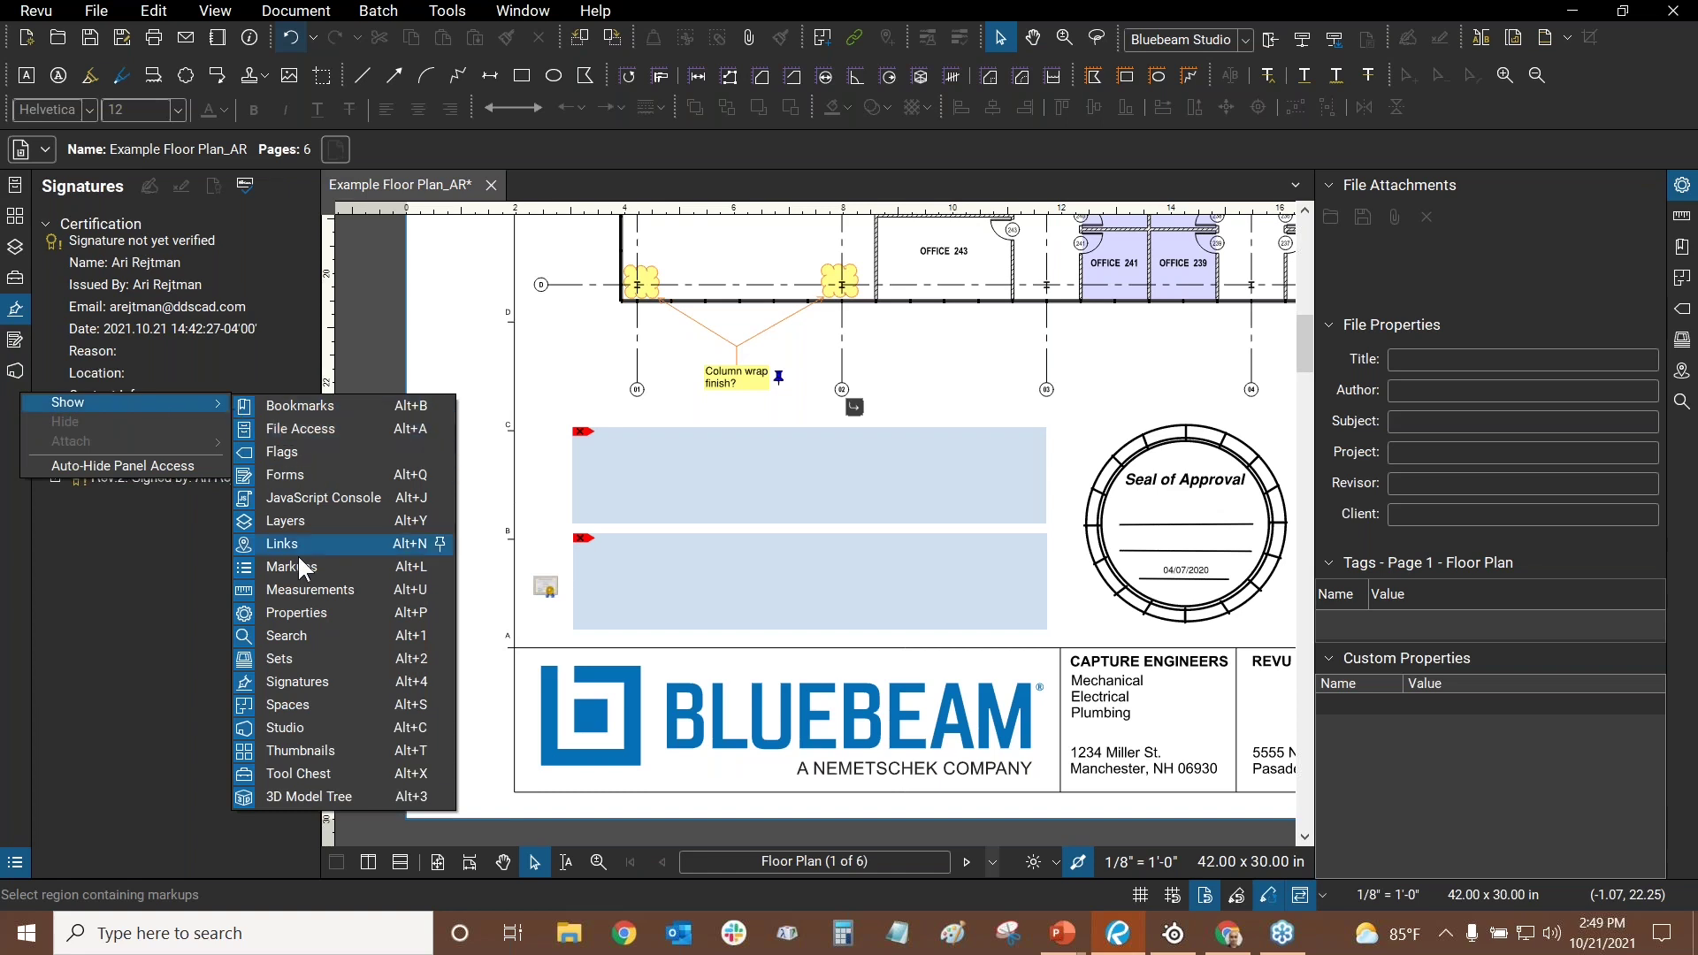
click(299, 478)
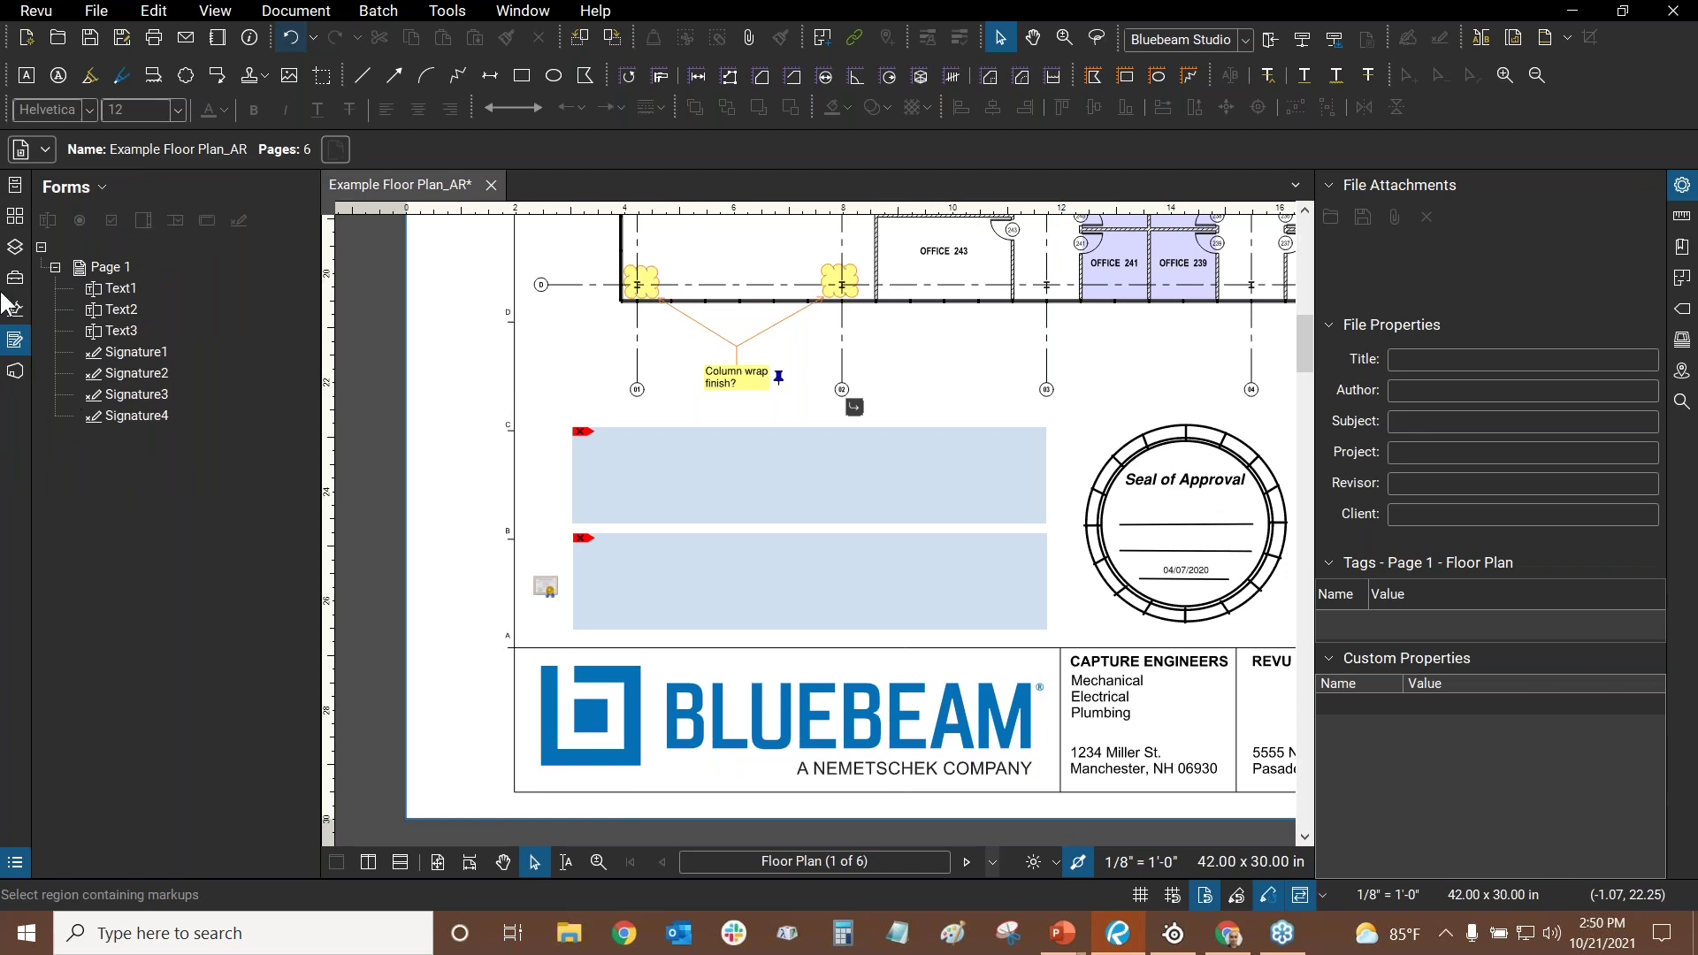
- Go to page 6, the credit card form, via Thumbnails and open Tools > Form
click(15, 217)
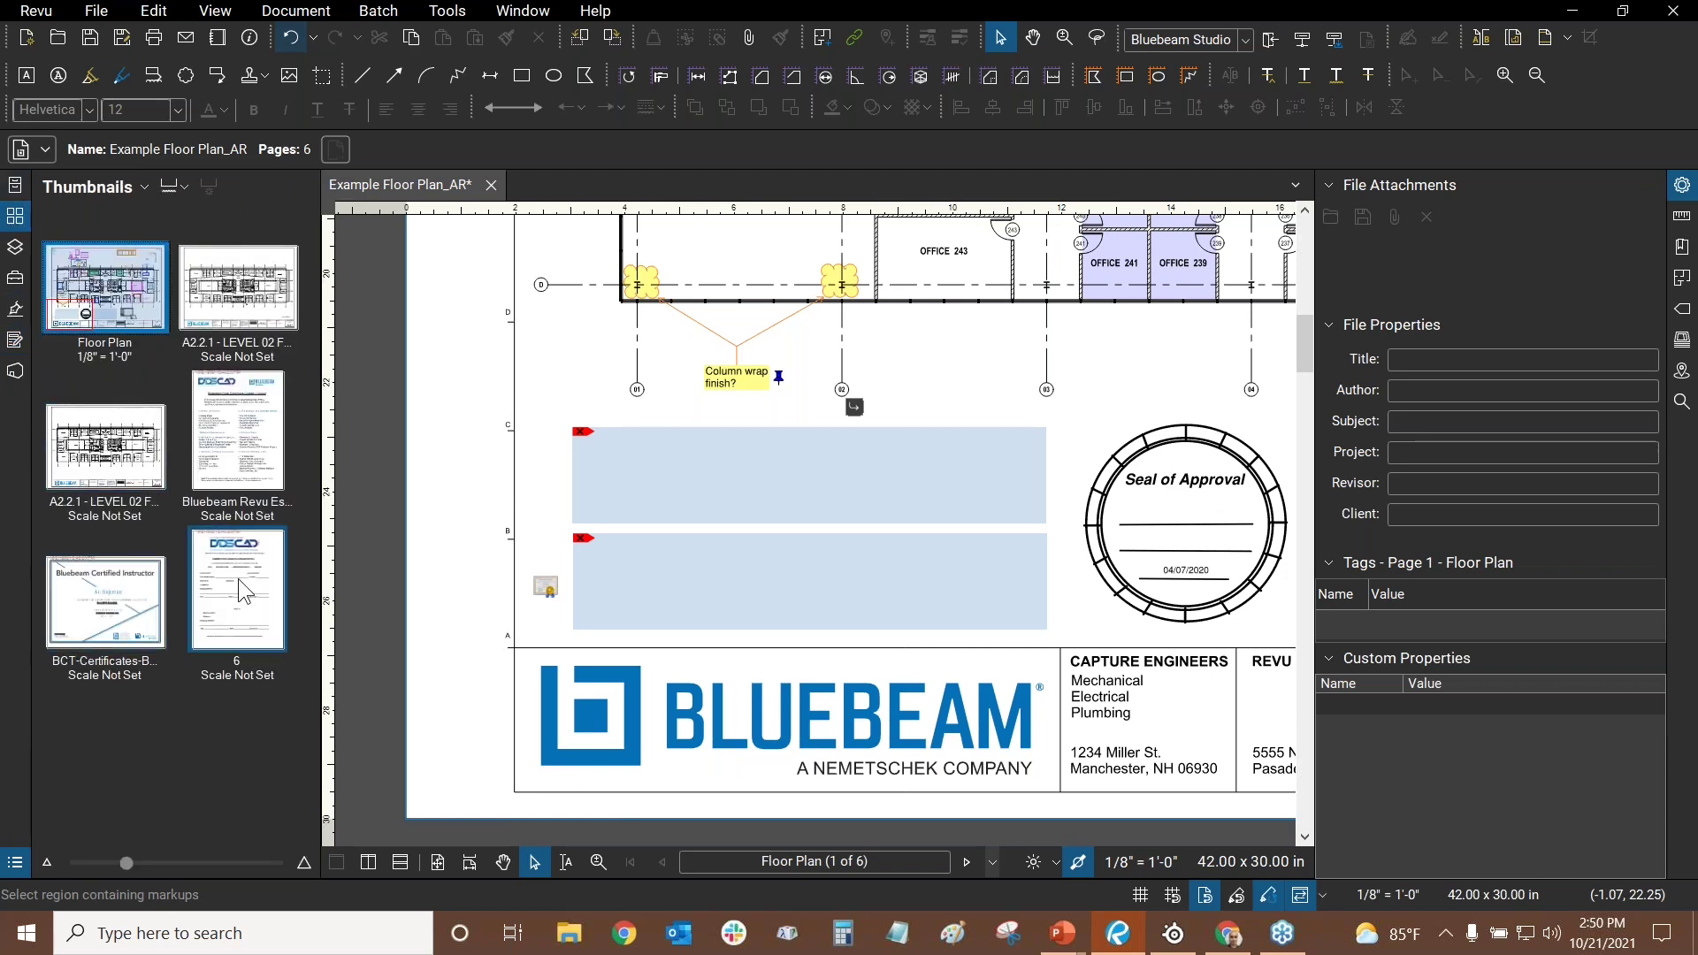
click(237, 578)
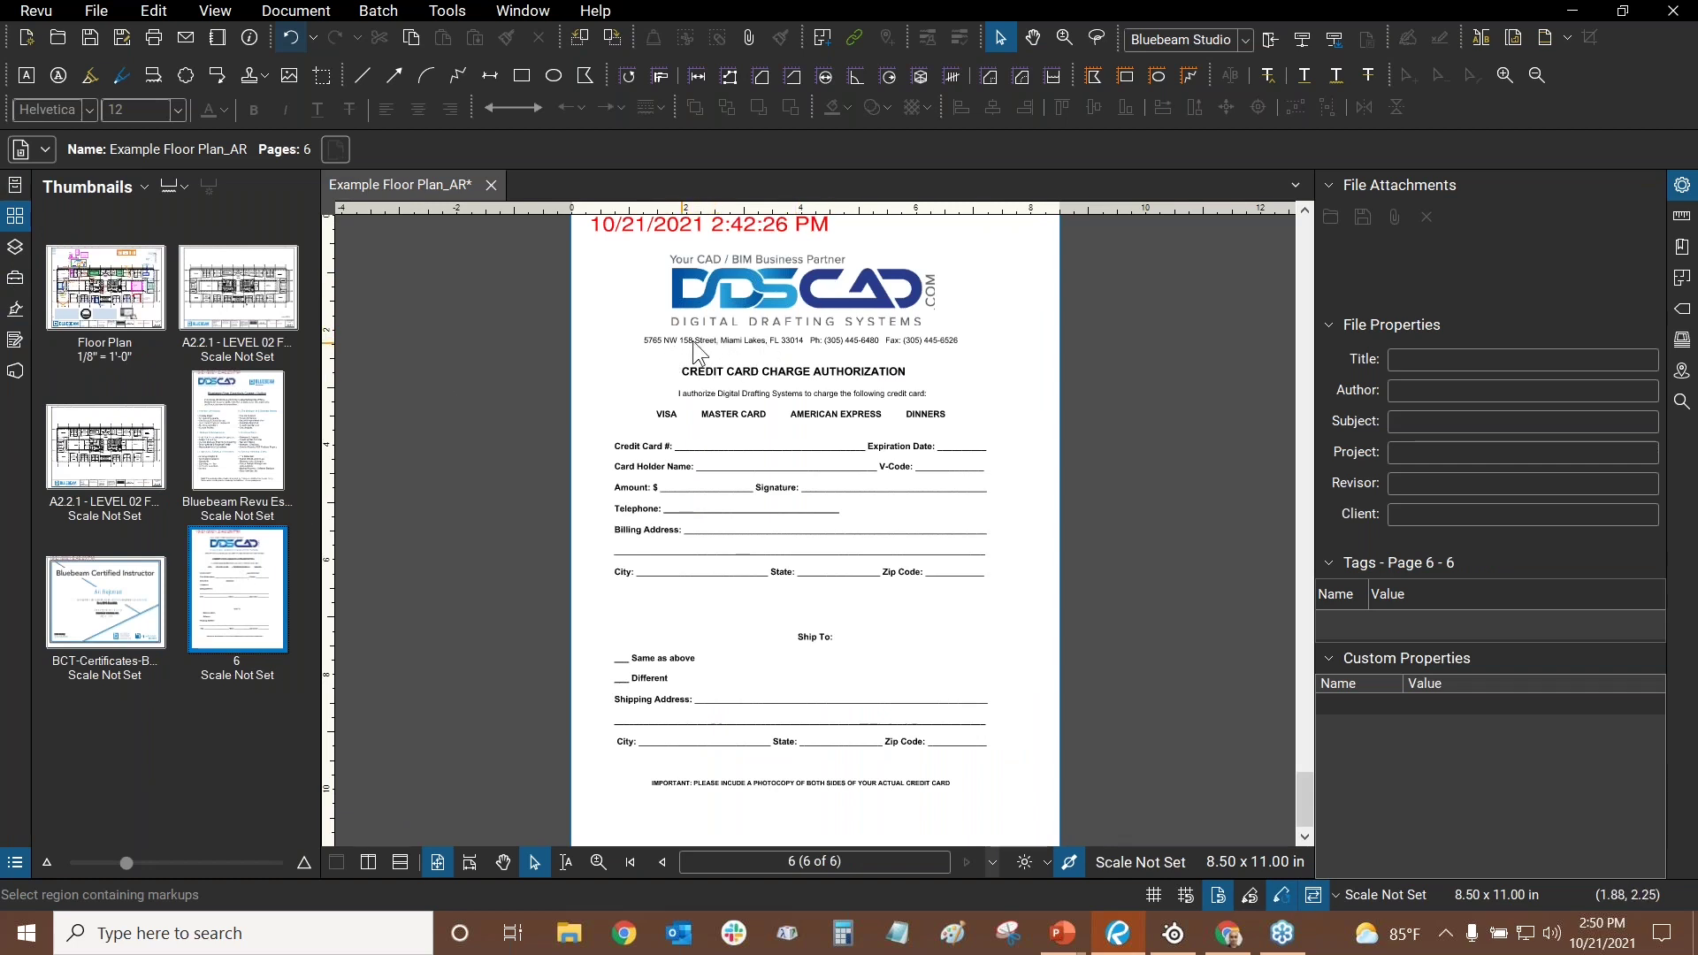
click(424, 12)
mouse_move(478, 130)
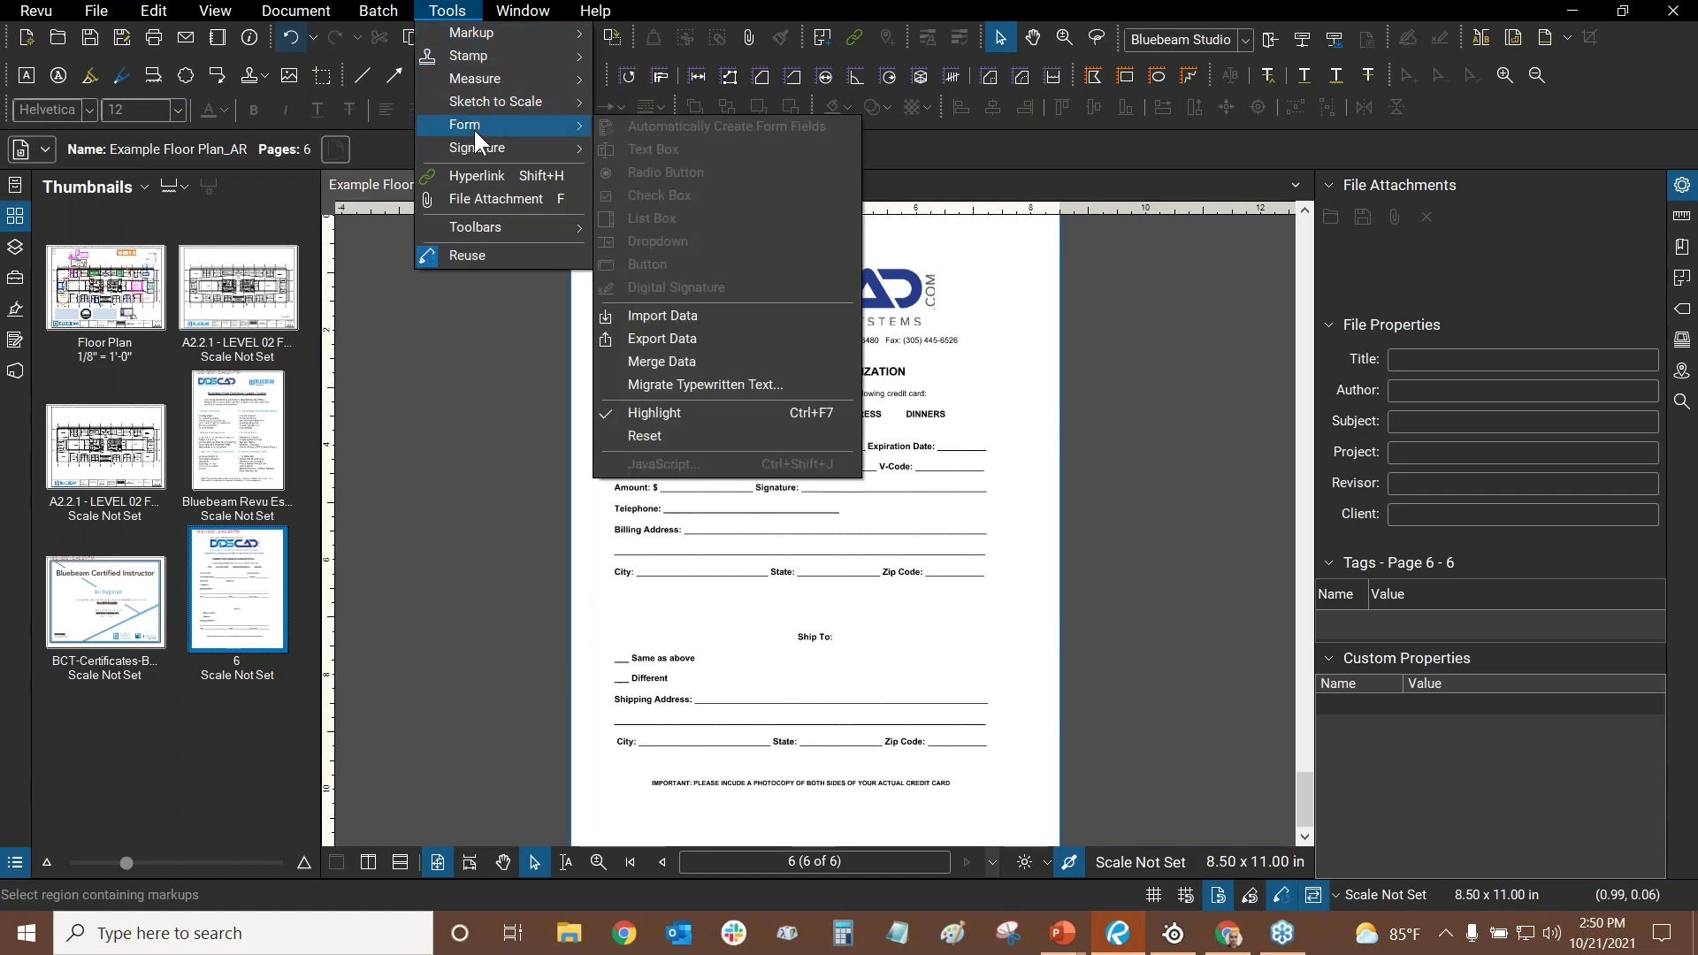
- Close the edited floor plan without saving changes
click(694, 11)
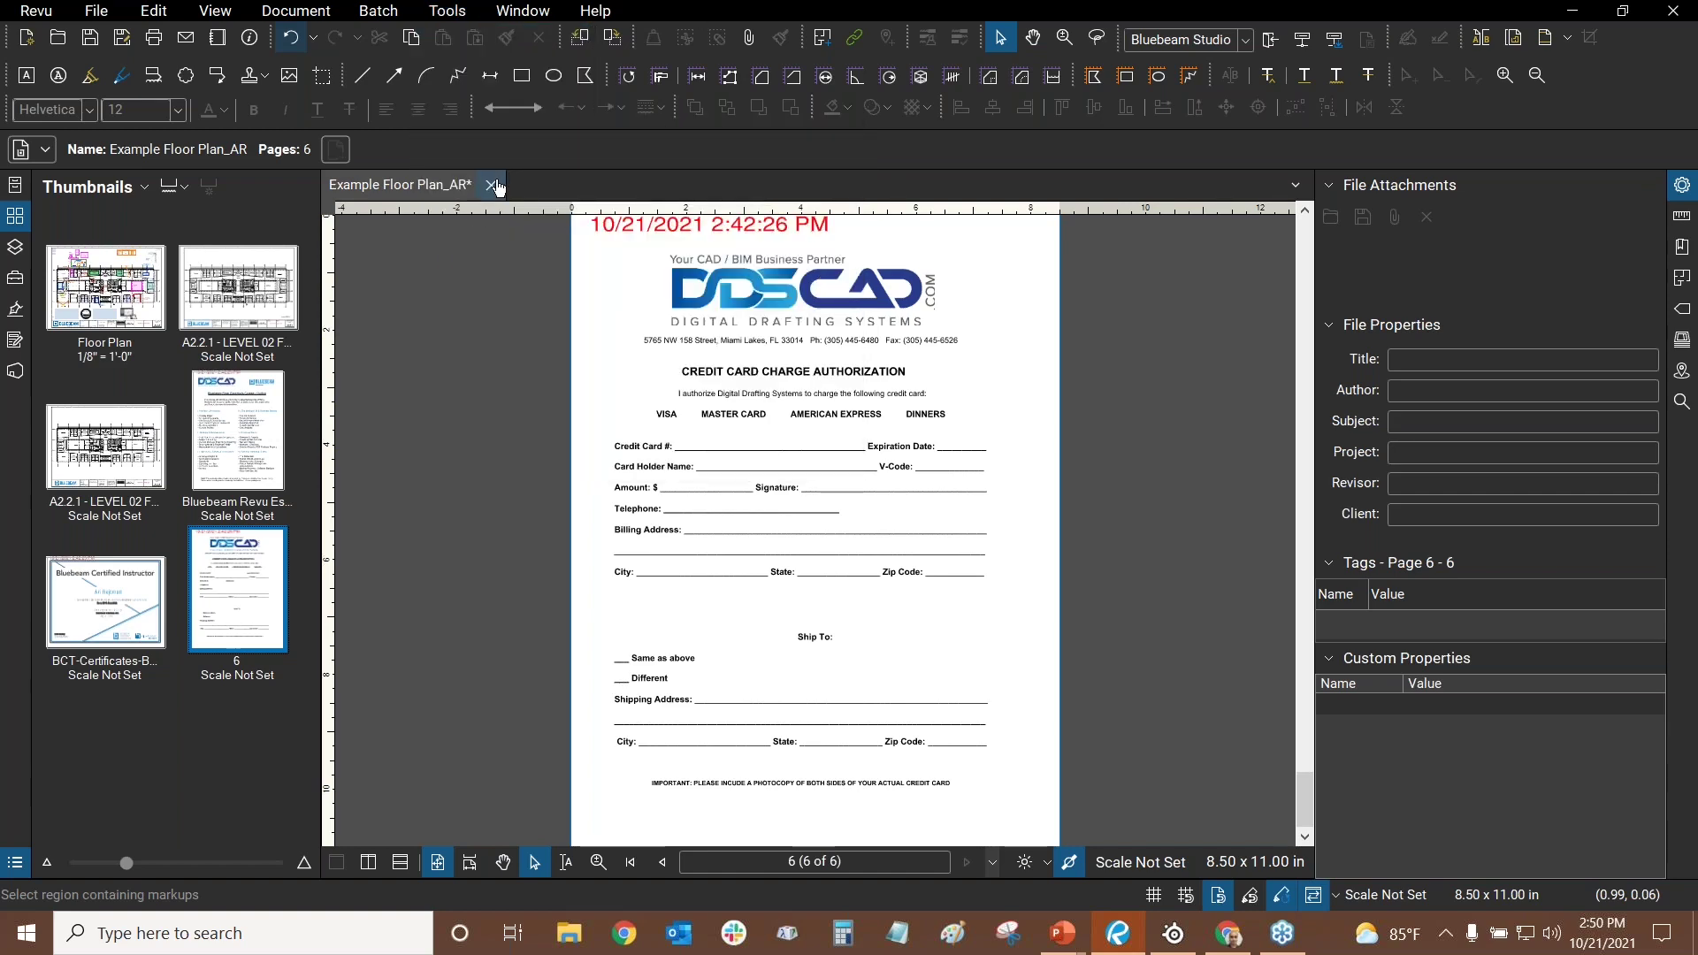
click(491, 185)
click(991, 573)
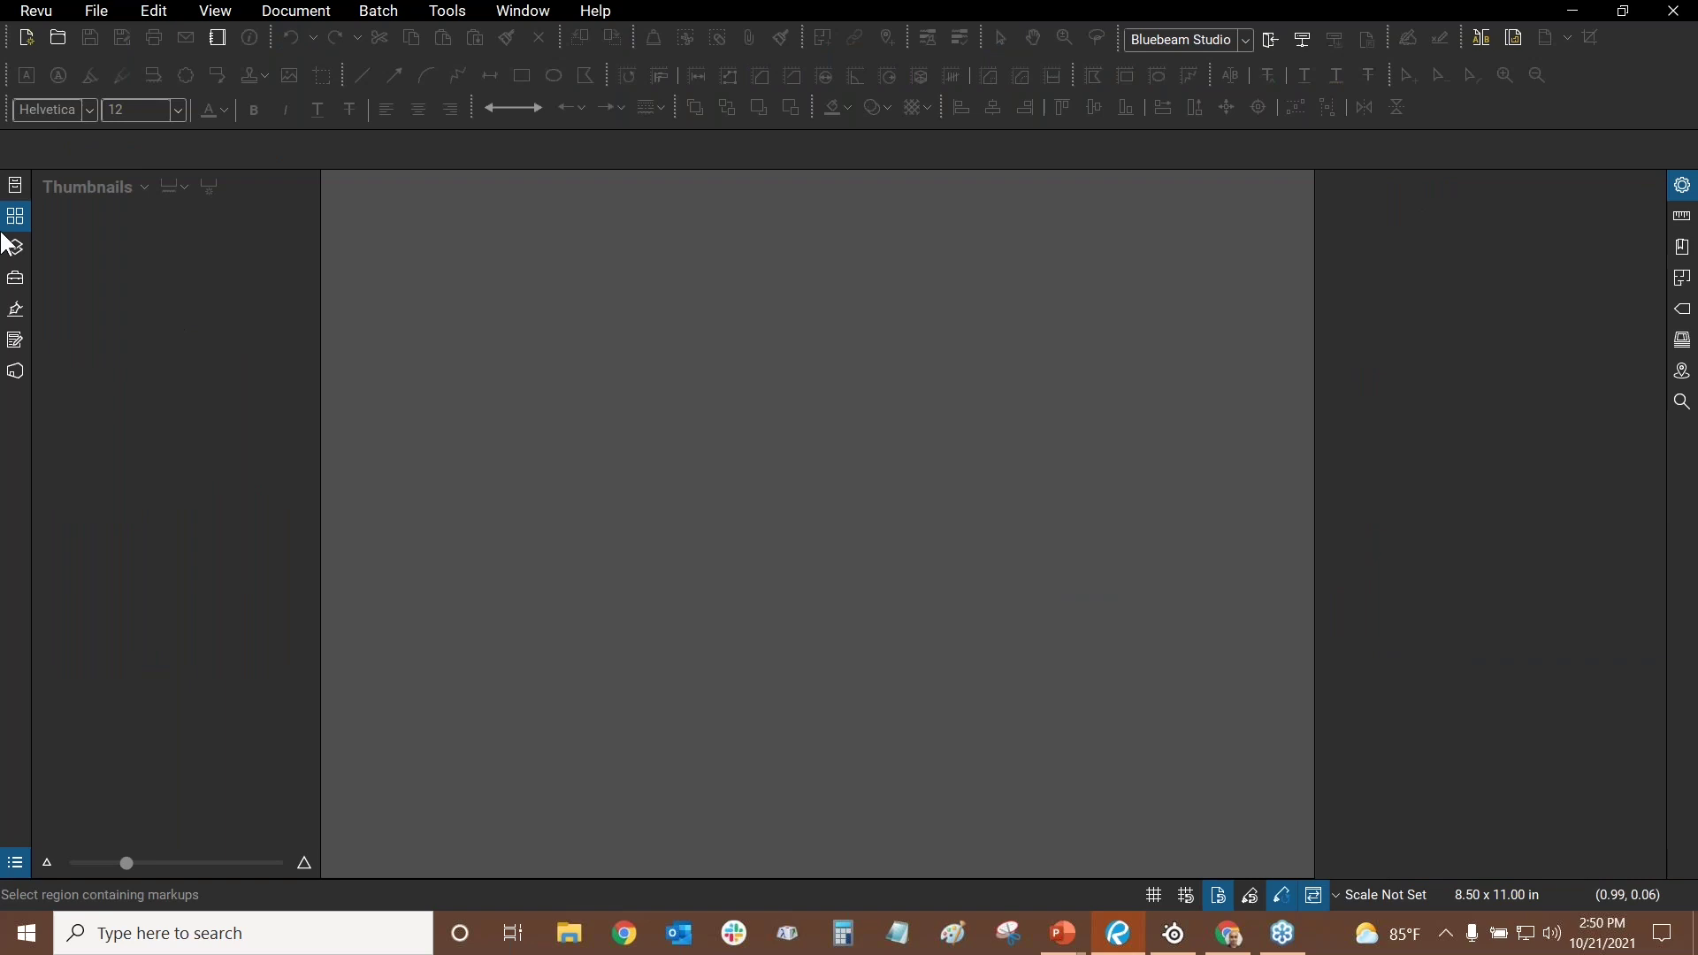
- Open Example Floor Plan_AR_Original.pdf from File > Open
click(17, 185)
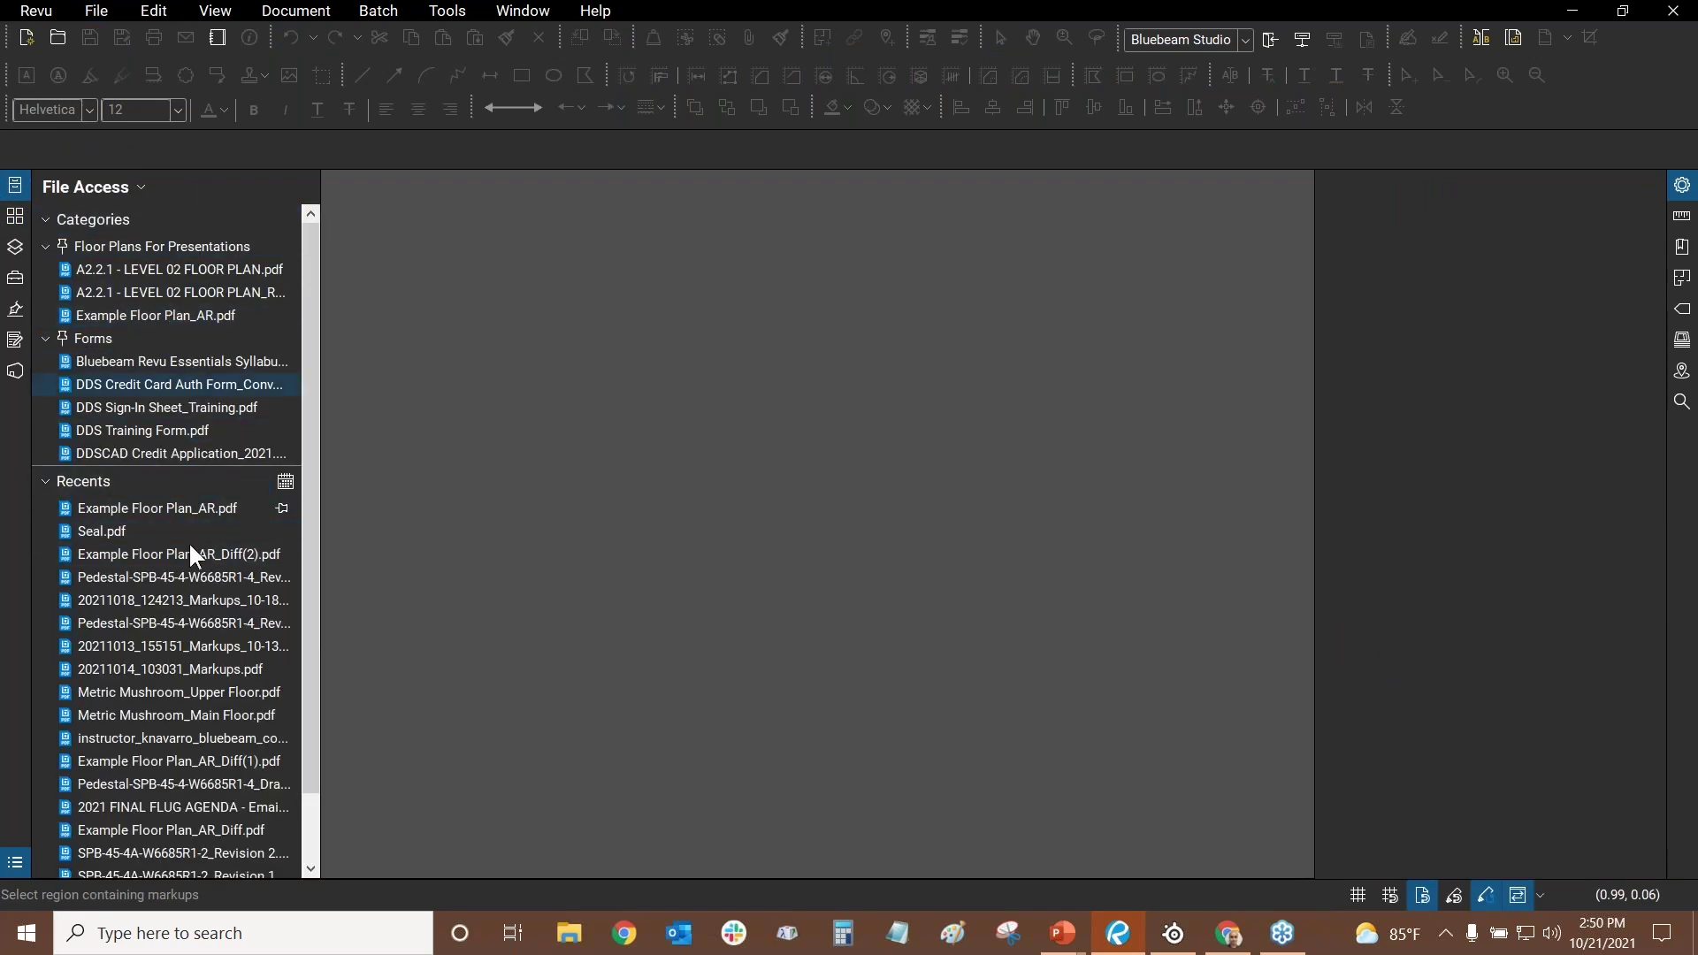
click(93, 7)
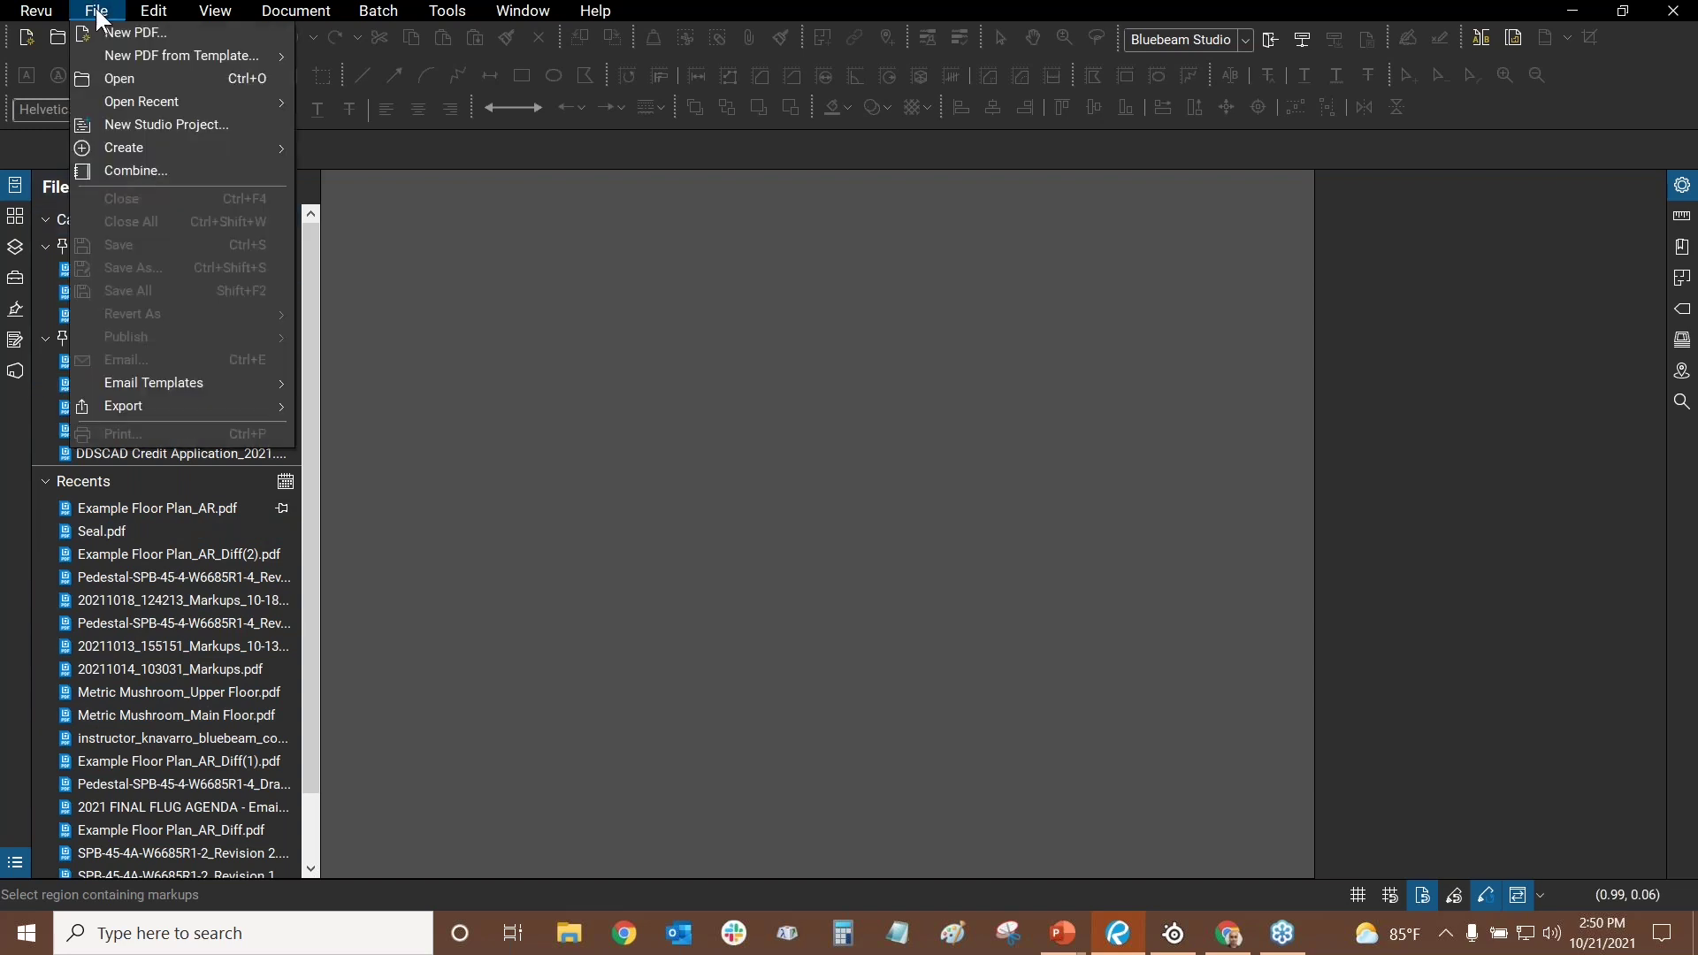
click(118, 79)
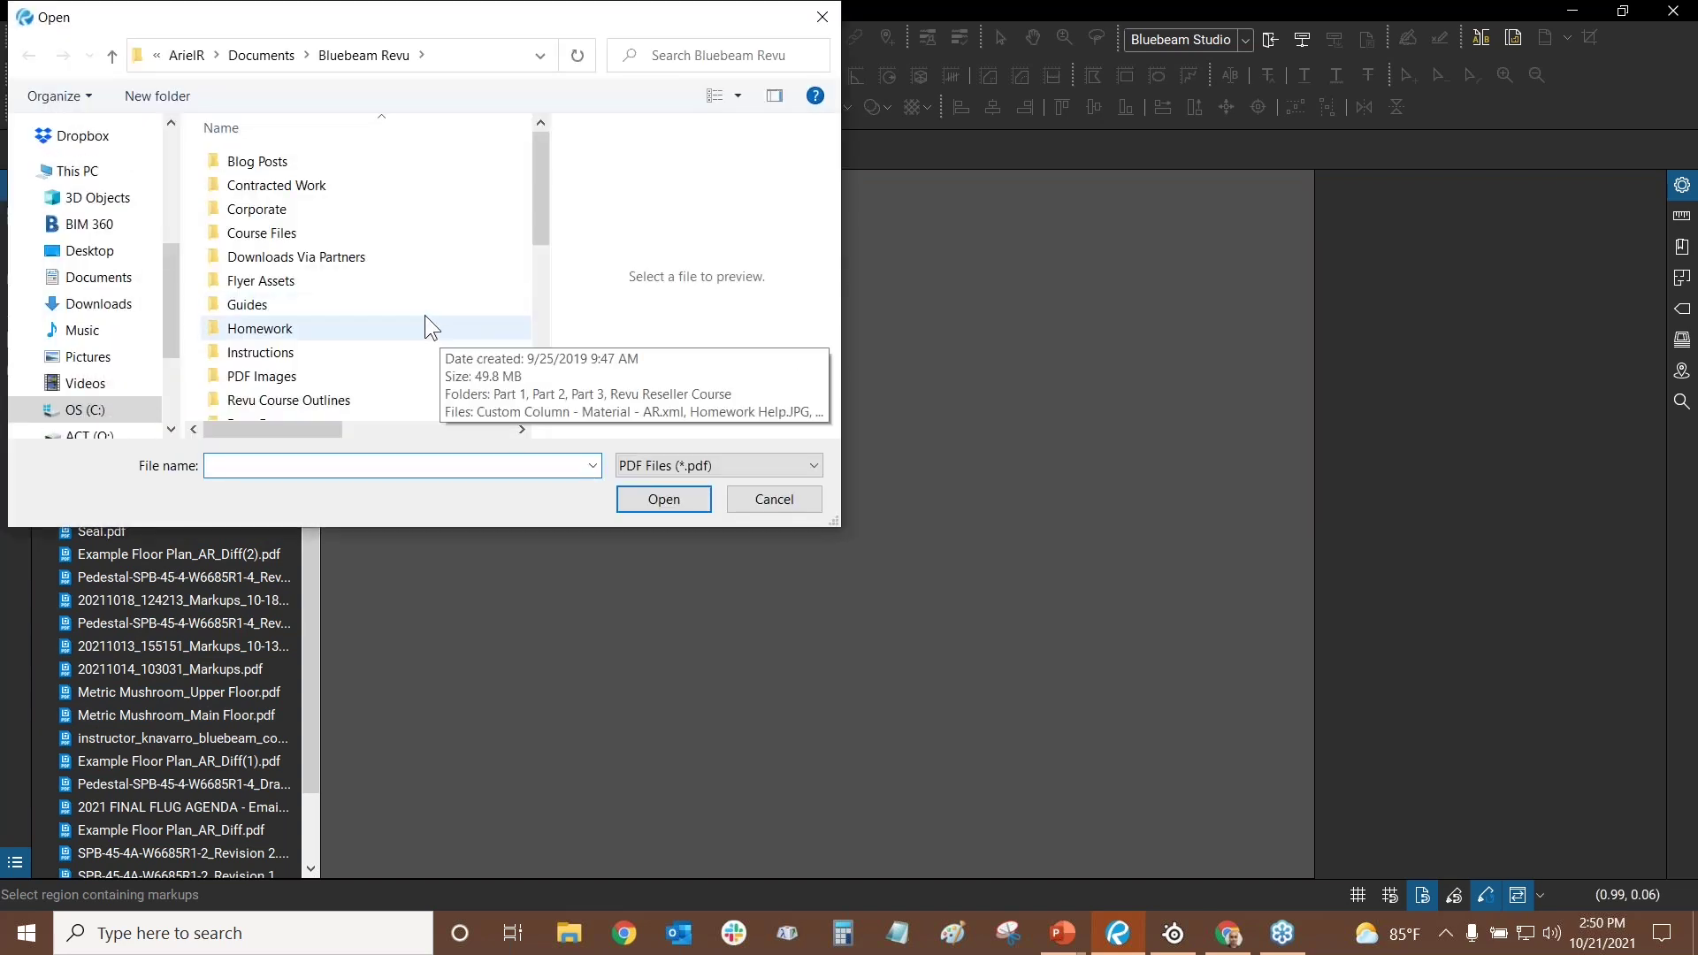
scroll(425, 315, down, 5)
click(437, 289)
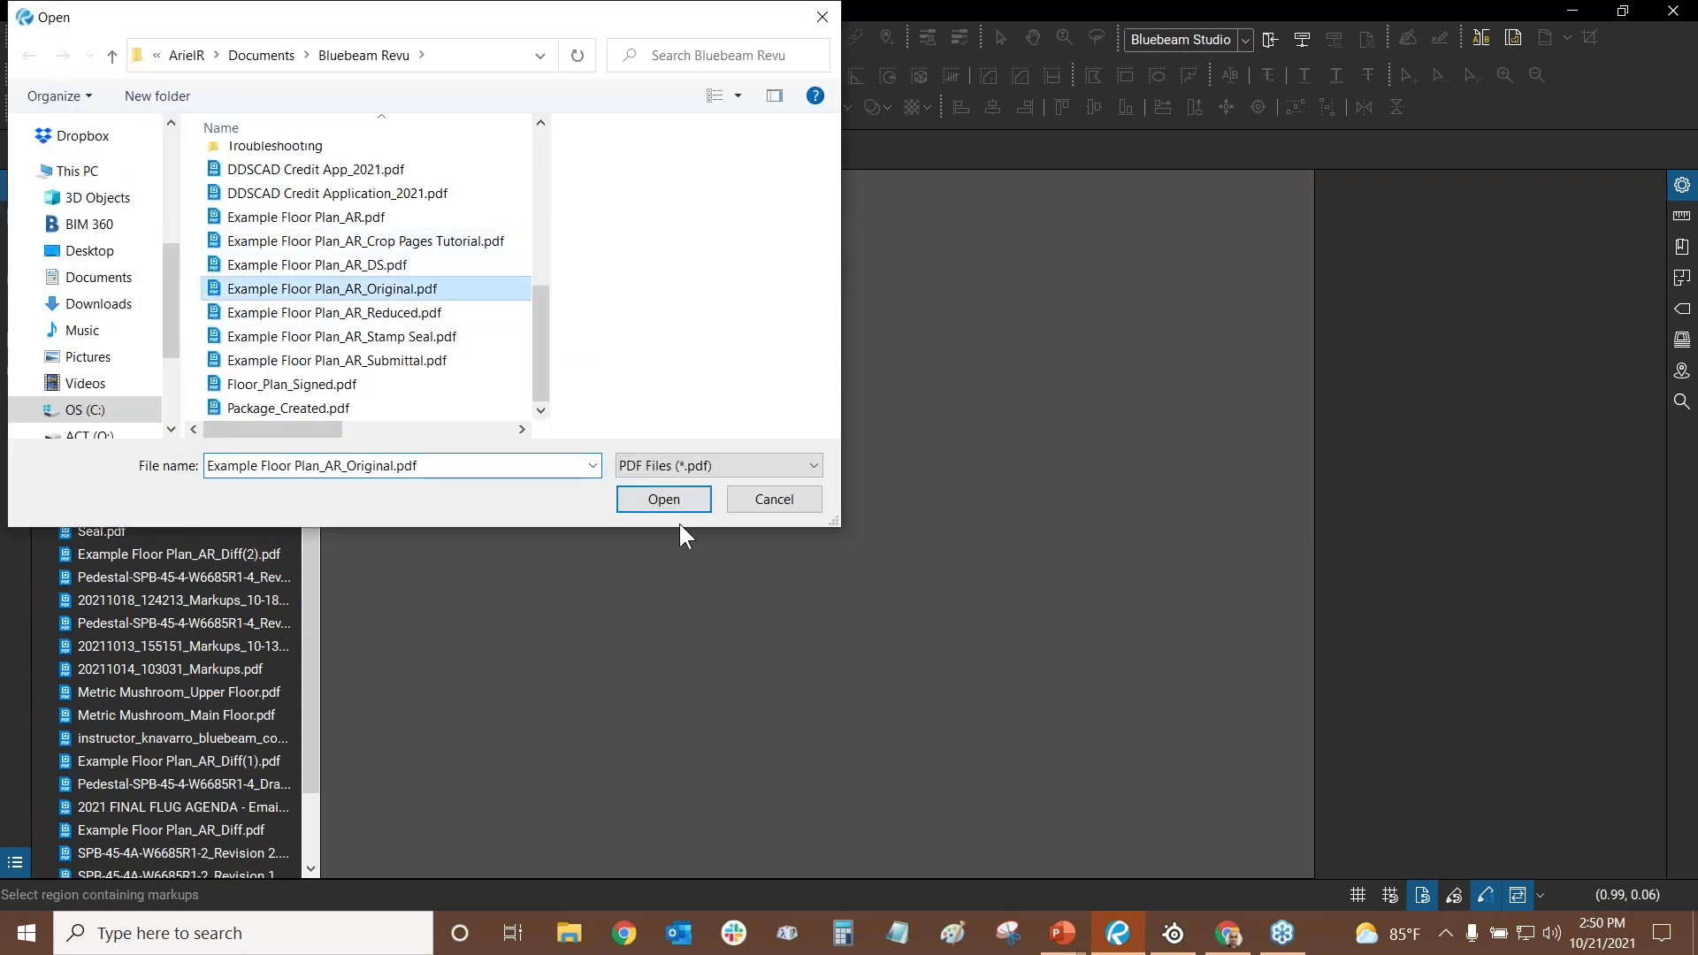
click(659, 499)
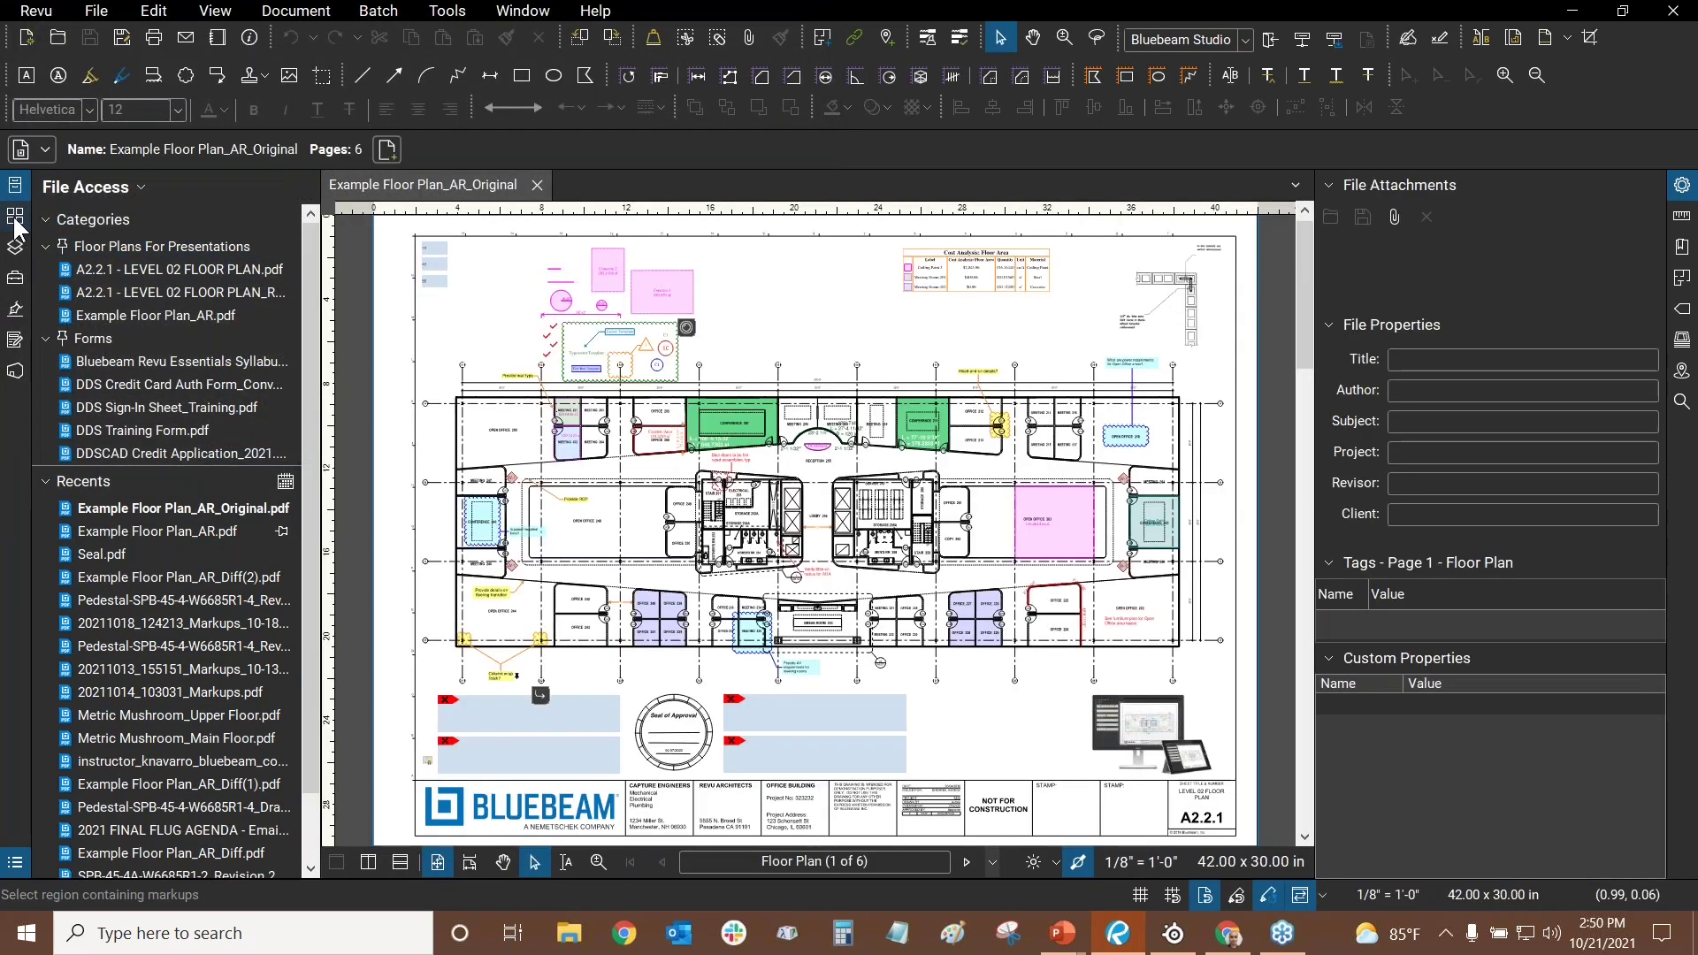
- Go to page 6, the Credit Card Charge Authorization form, and pan it into view
click(15, 216)
click(256, 579)
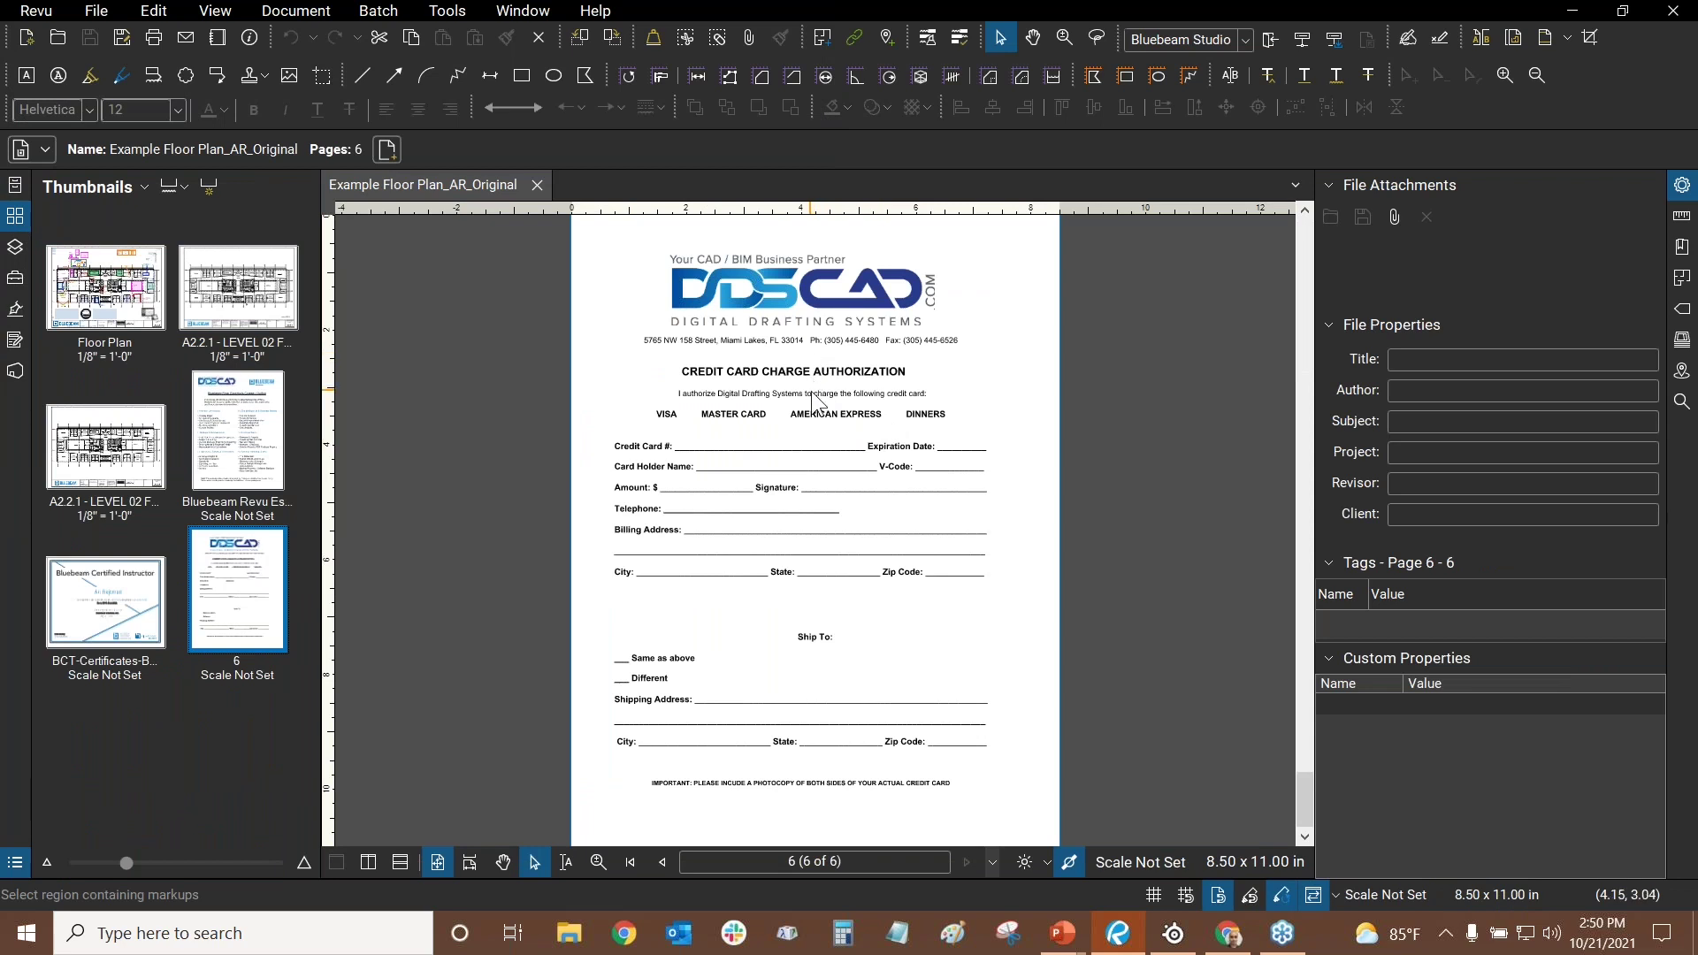
drag(756, 579, 787, 504)
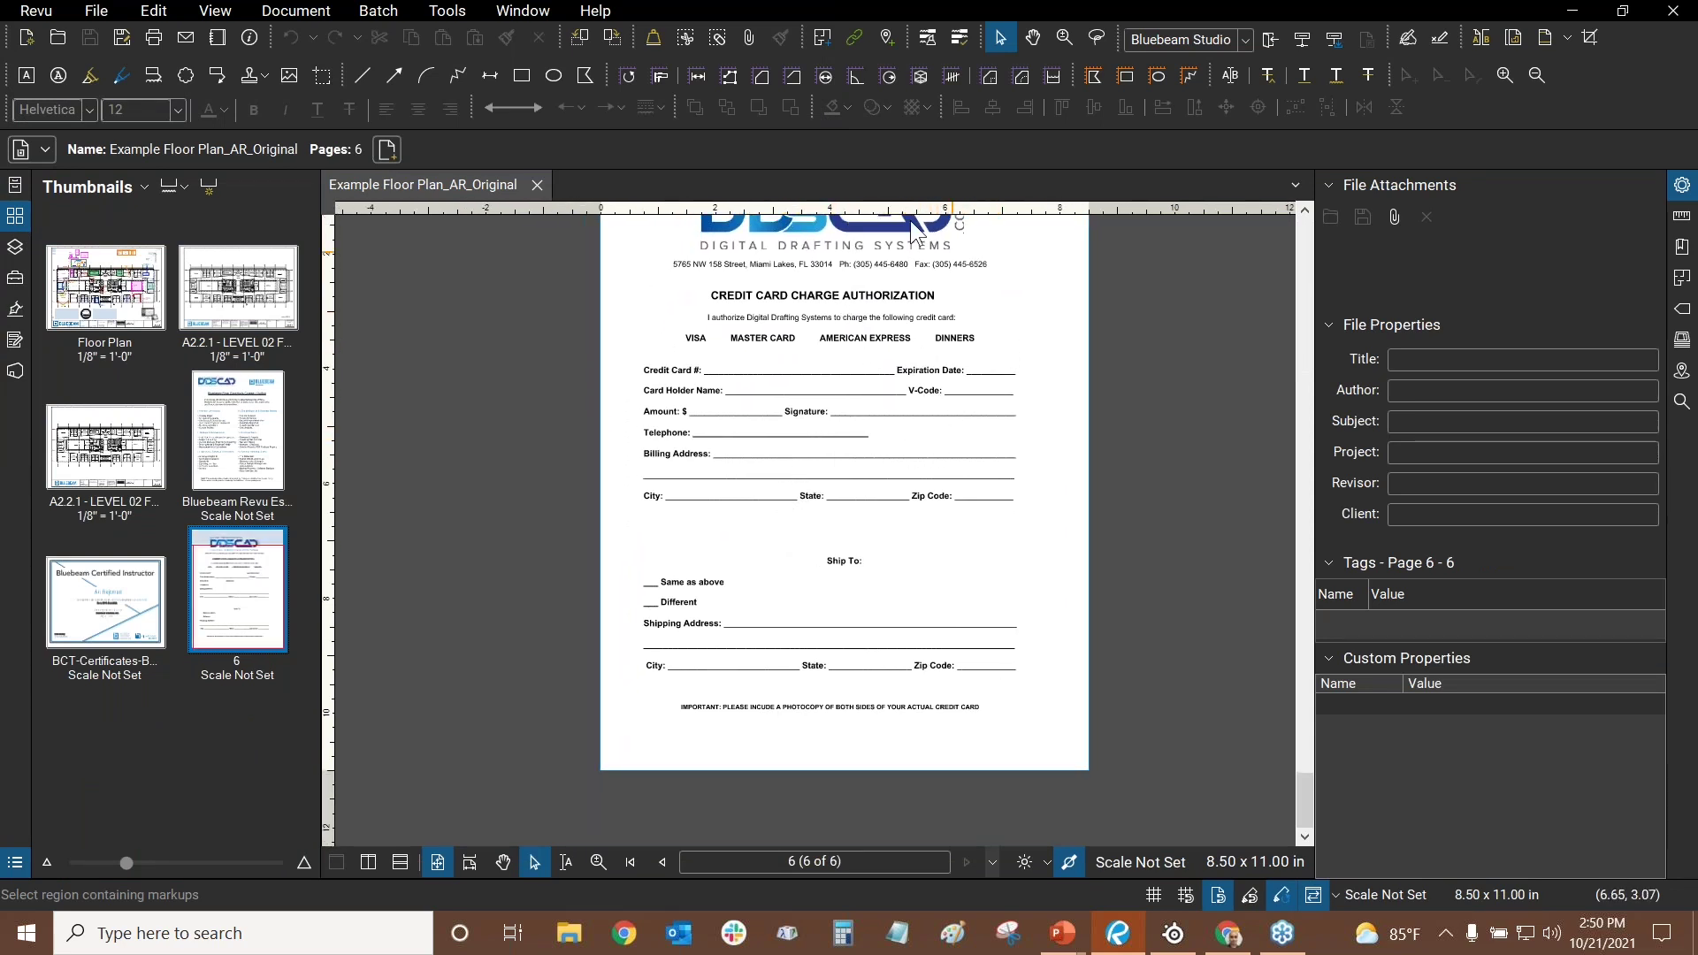
scroll(832, 544, up, 1)
scroll(868, 393, up, 2)
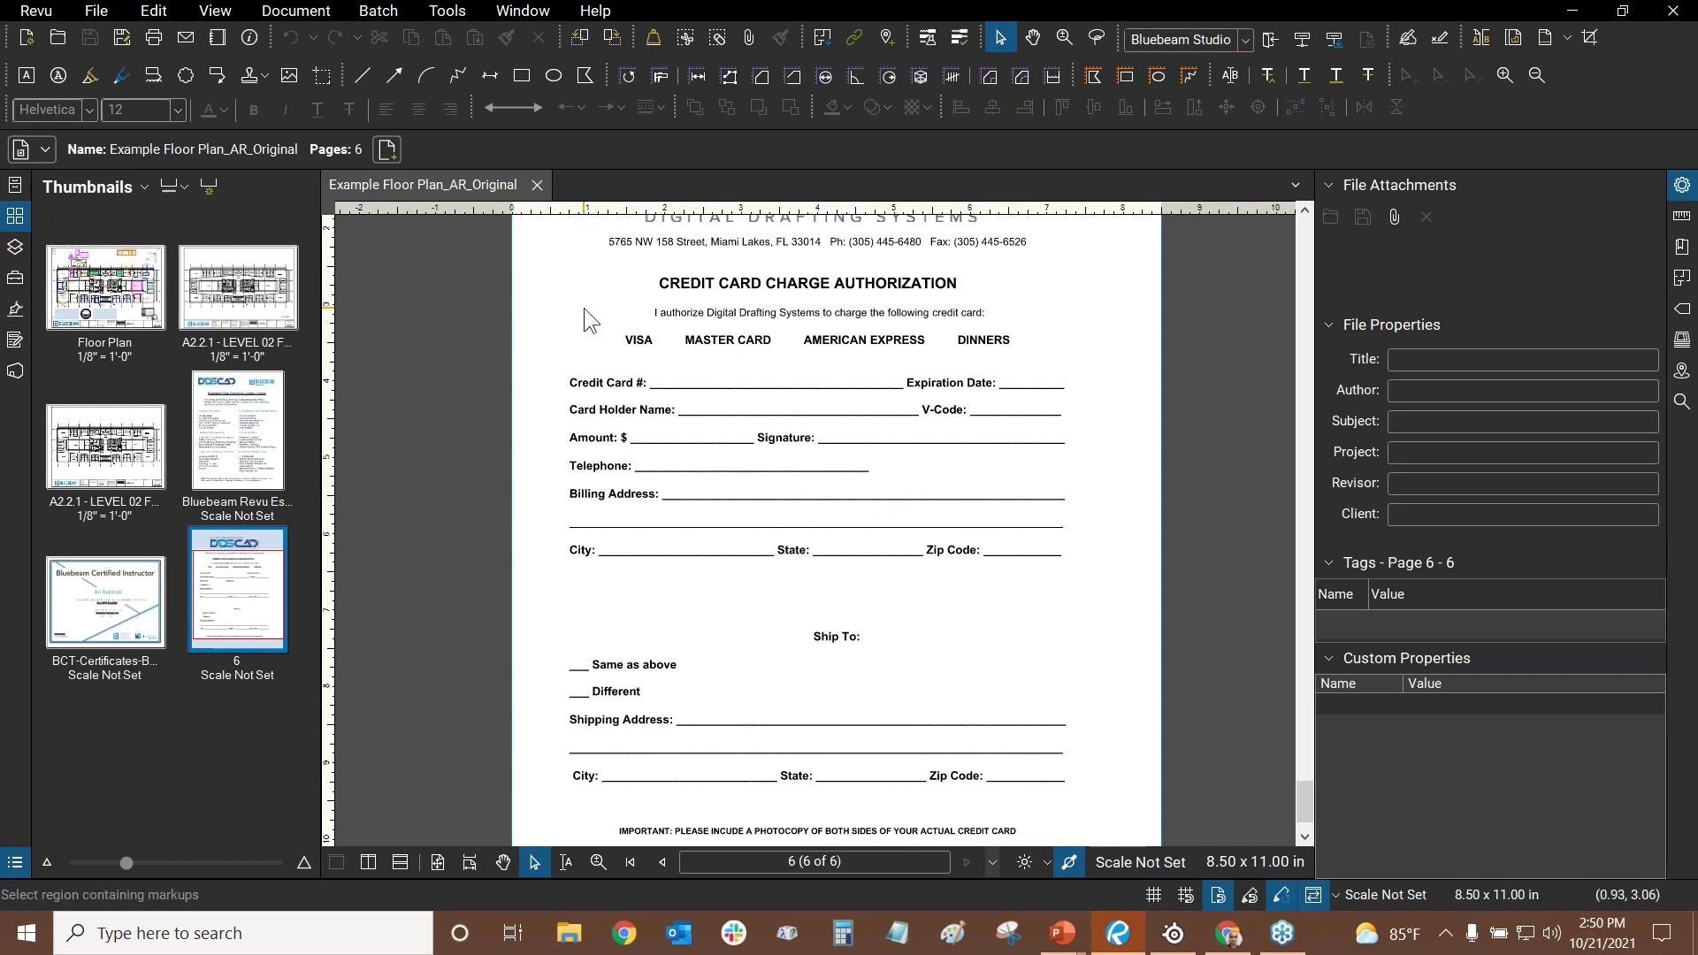
click(447, 16)
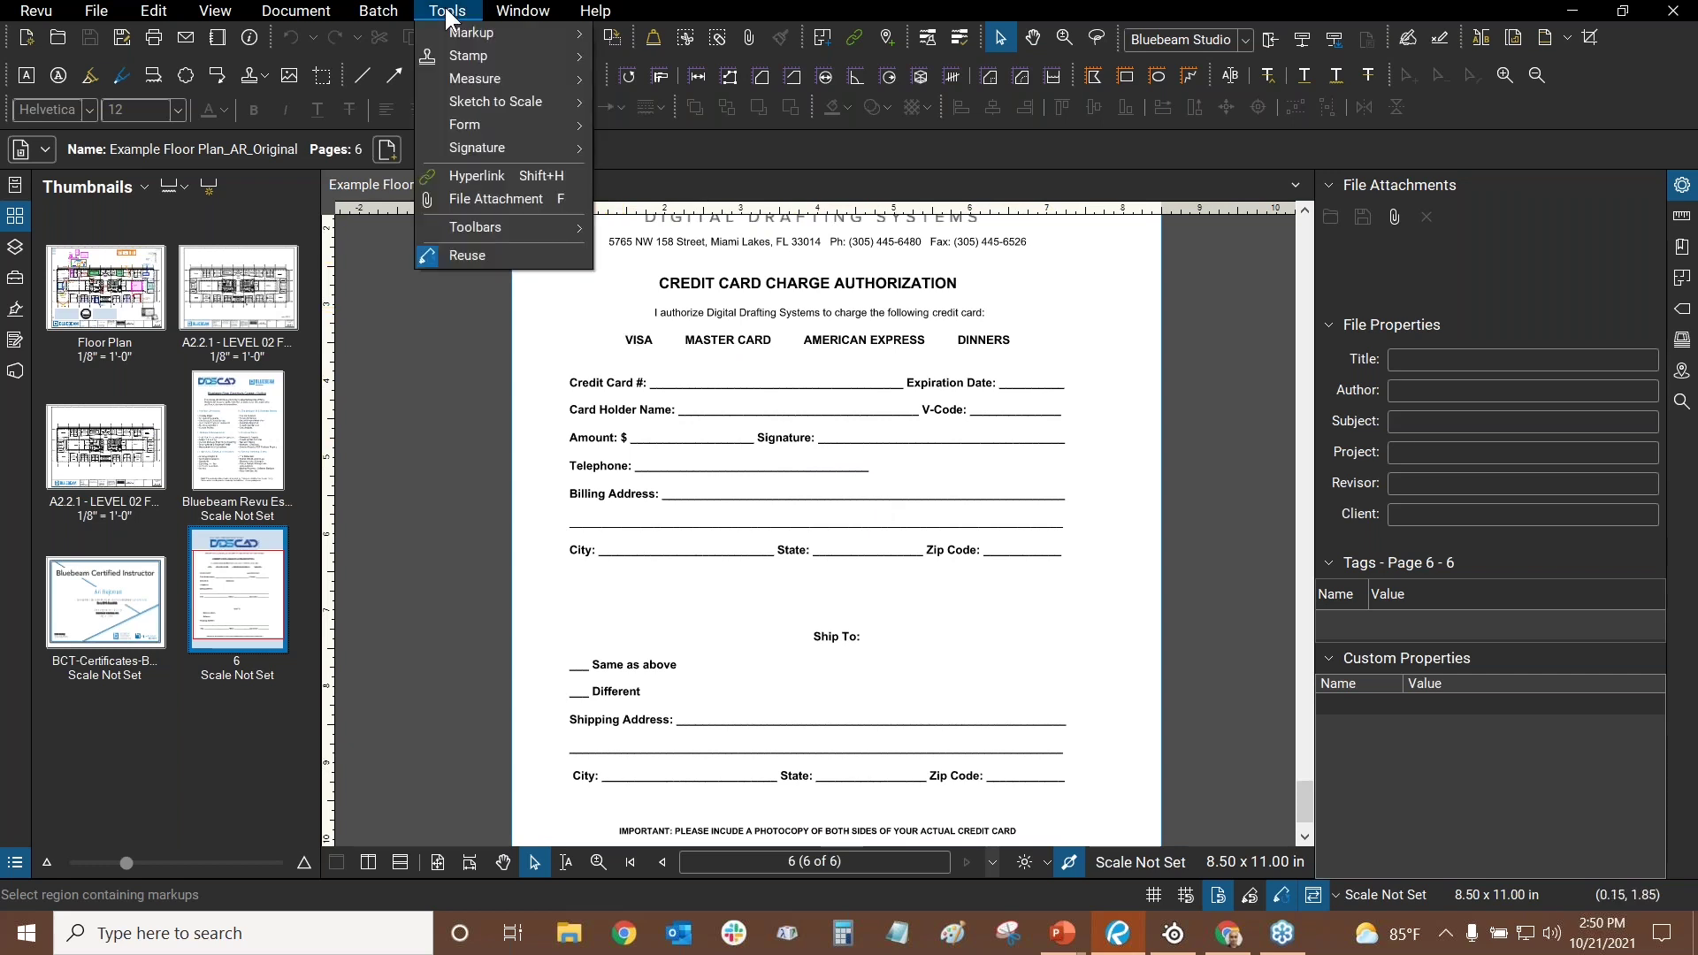
- Run Automatically Create Form Fields, then select the Credit Card # field to inspect it
mouse_move(463, 124)
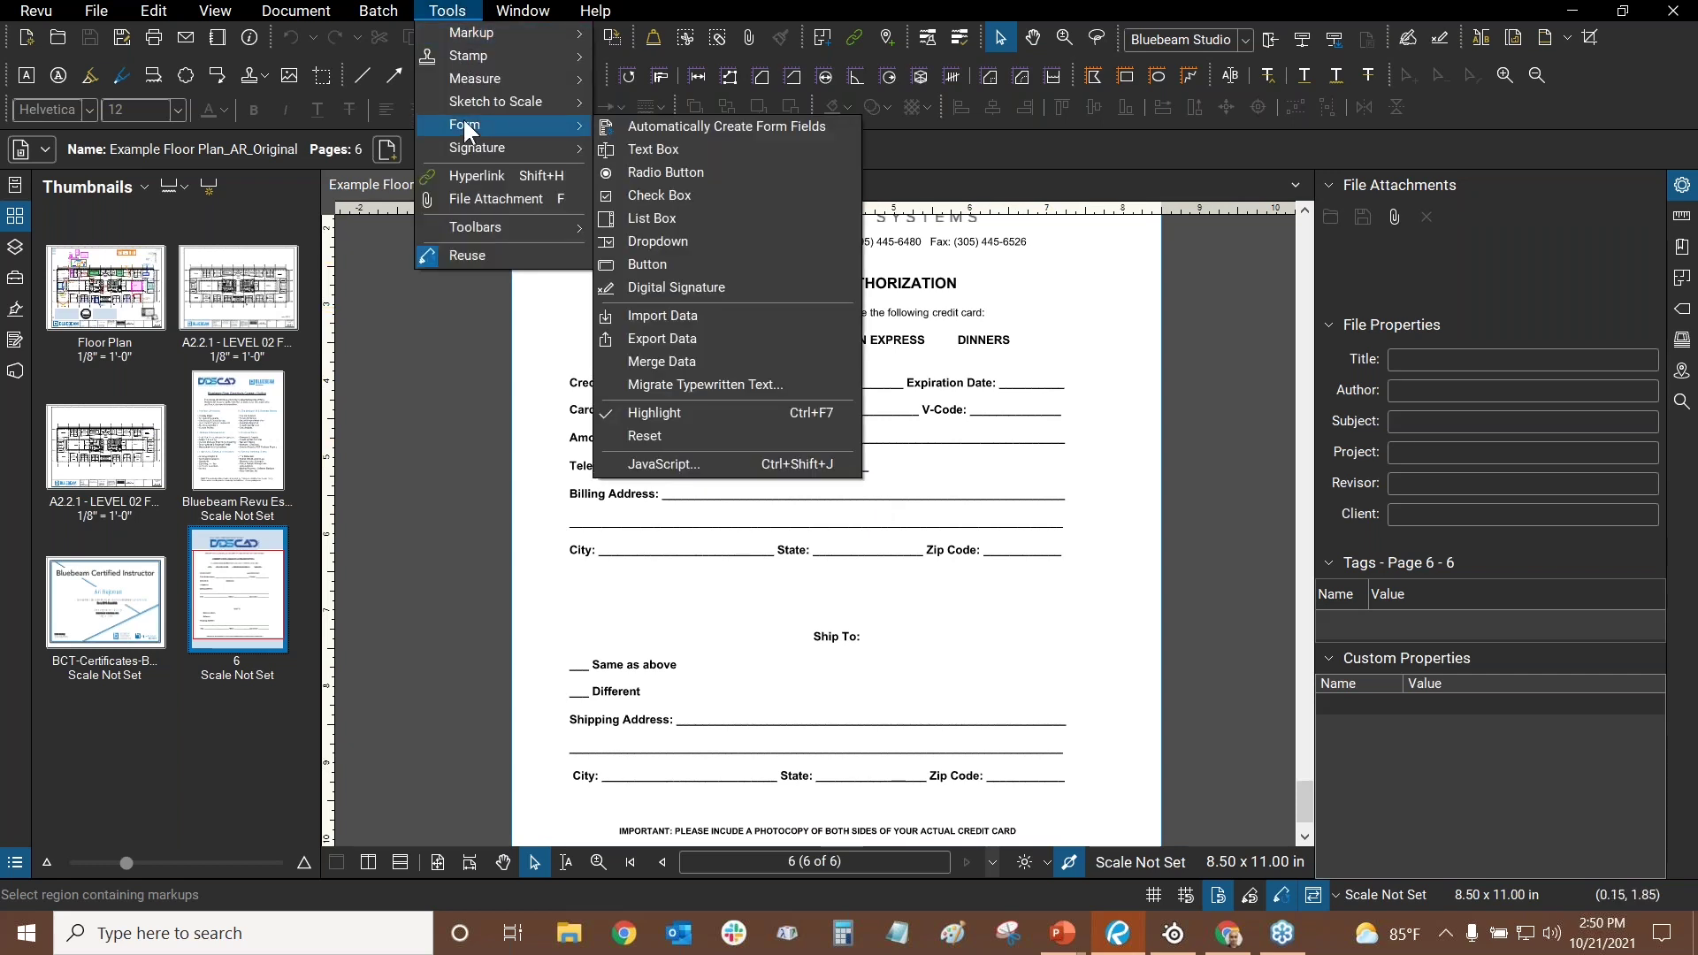
click(622, 132)
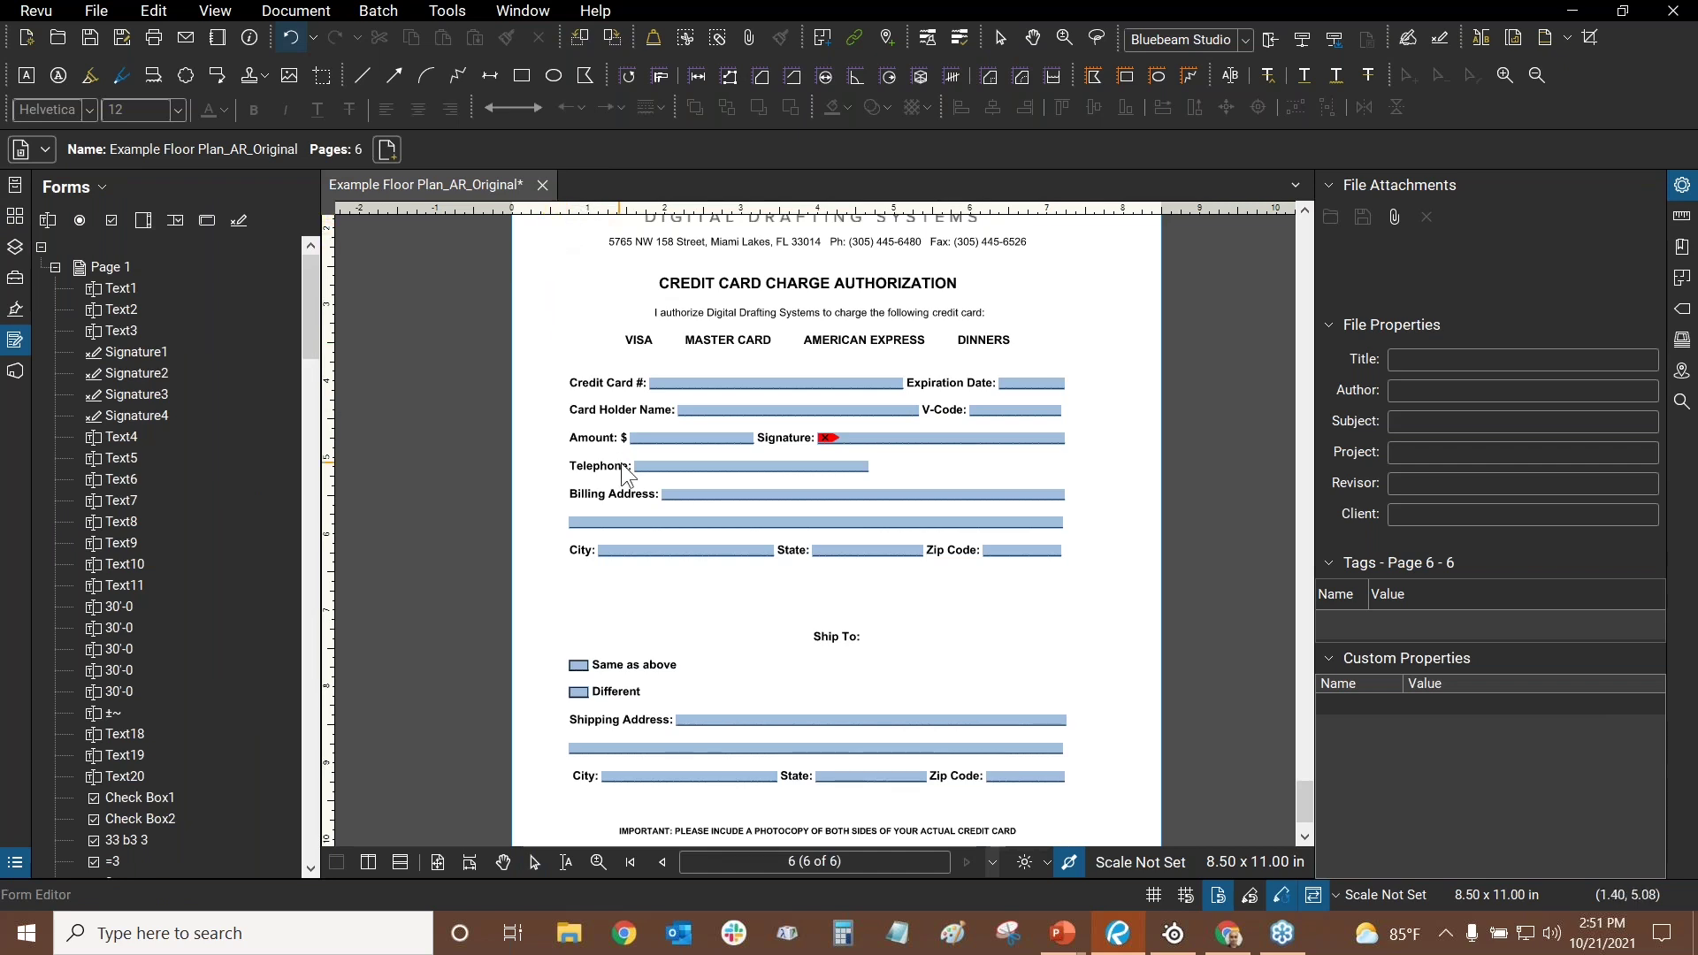
scroll(734, 363, up, 3)
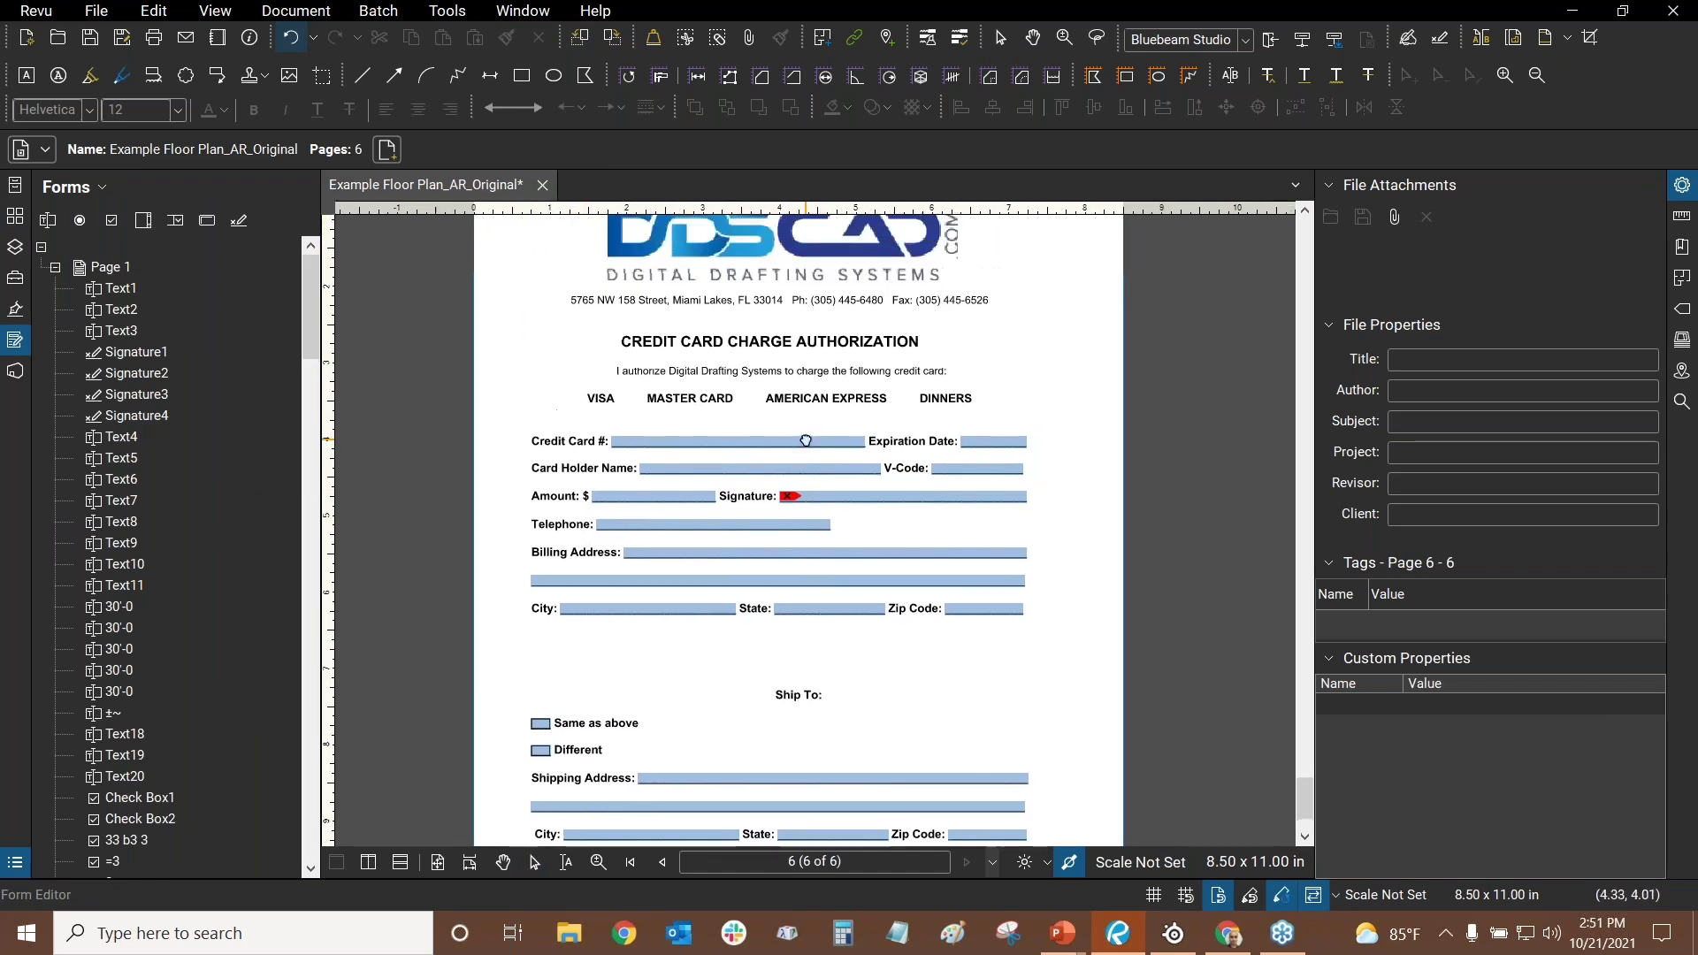
click(605, 430)
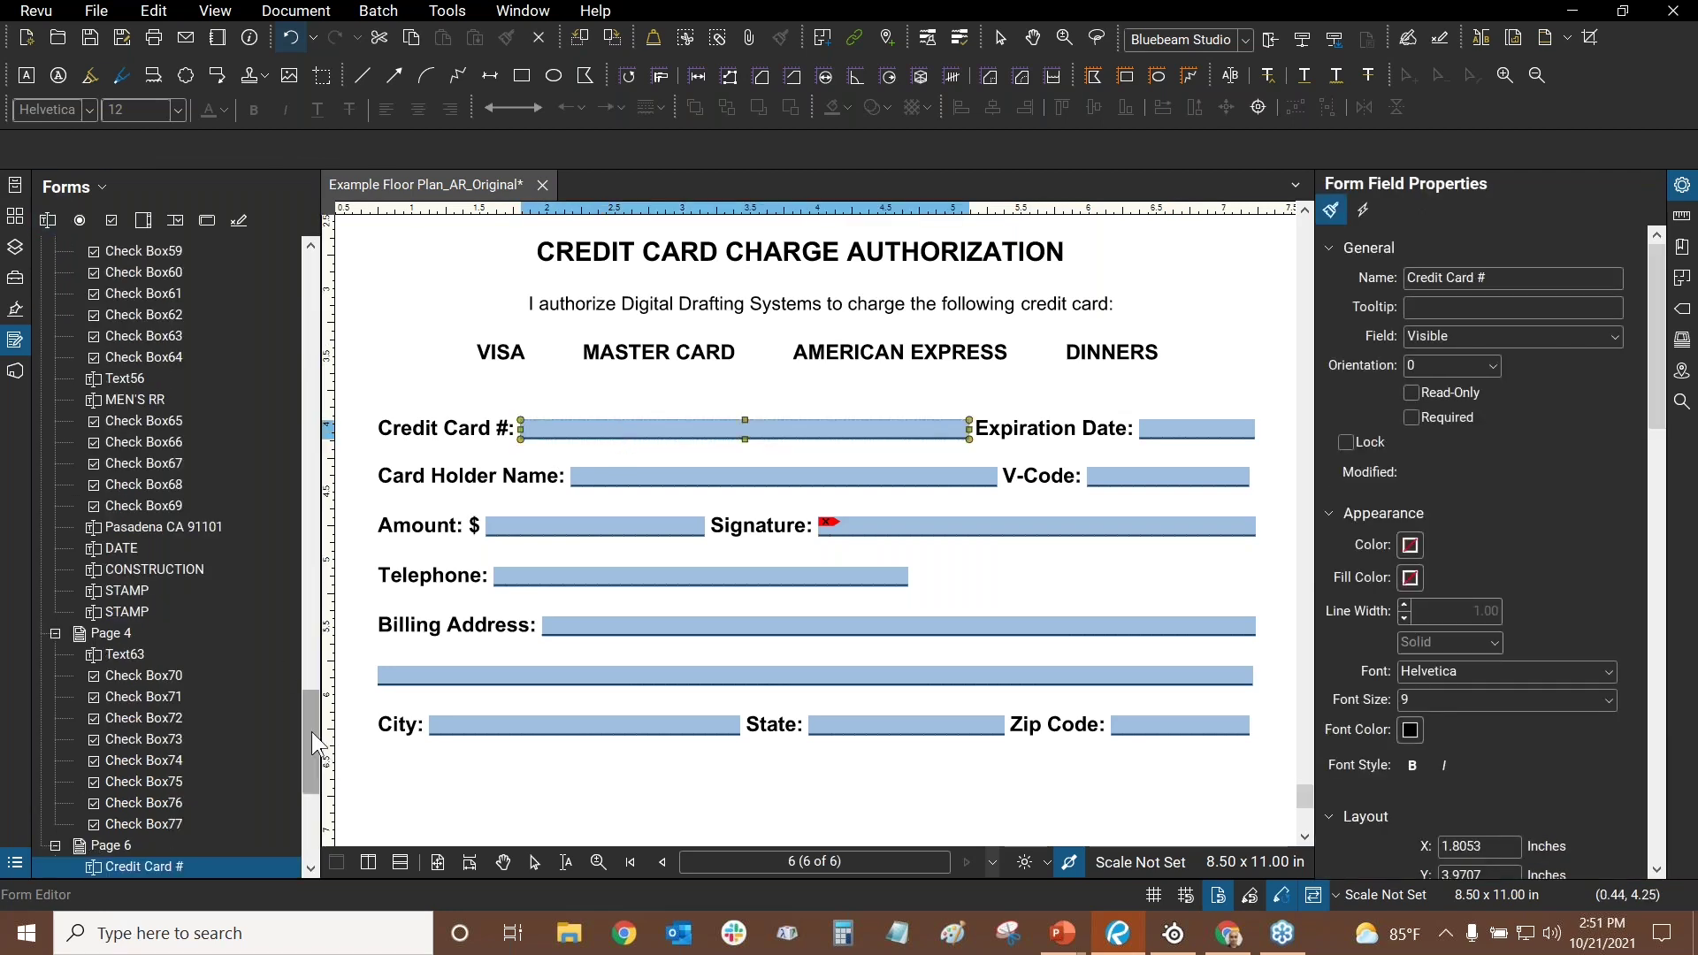
- Resize the panel and scroll through the Credit Card # field's Form Field Properties
drag(311, 731, 306, 777)
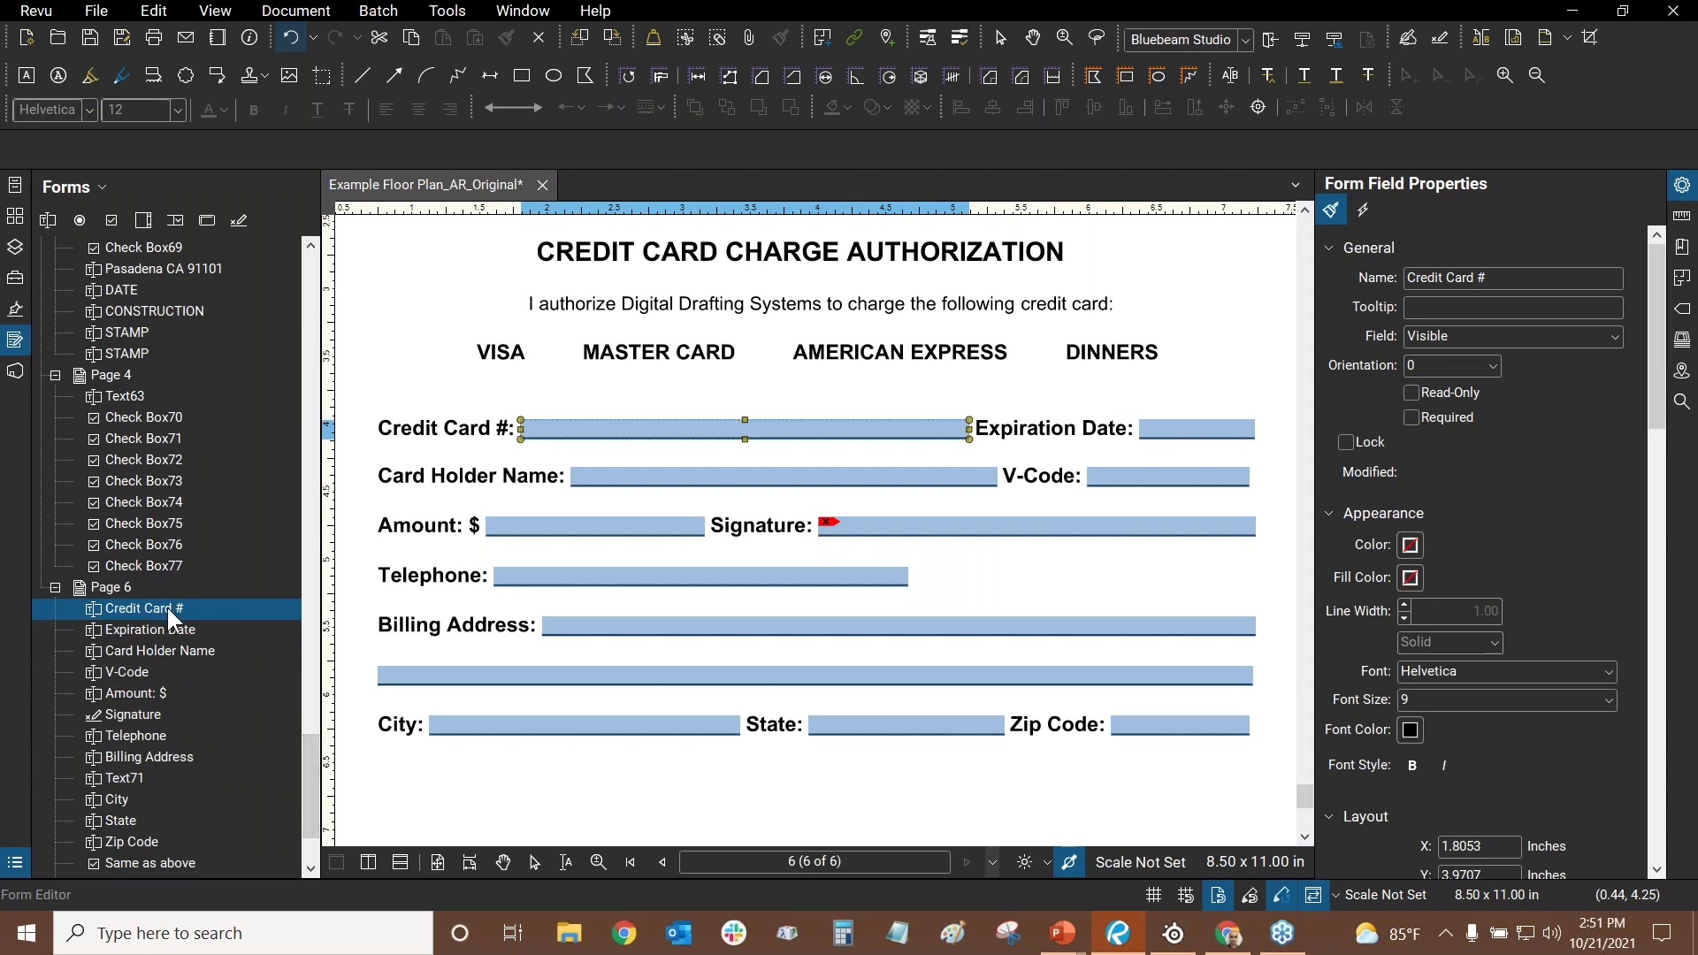
scroll(453, 433, up, 2)
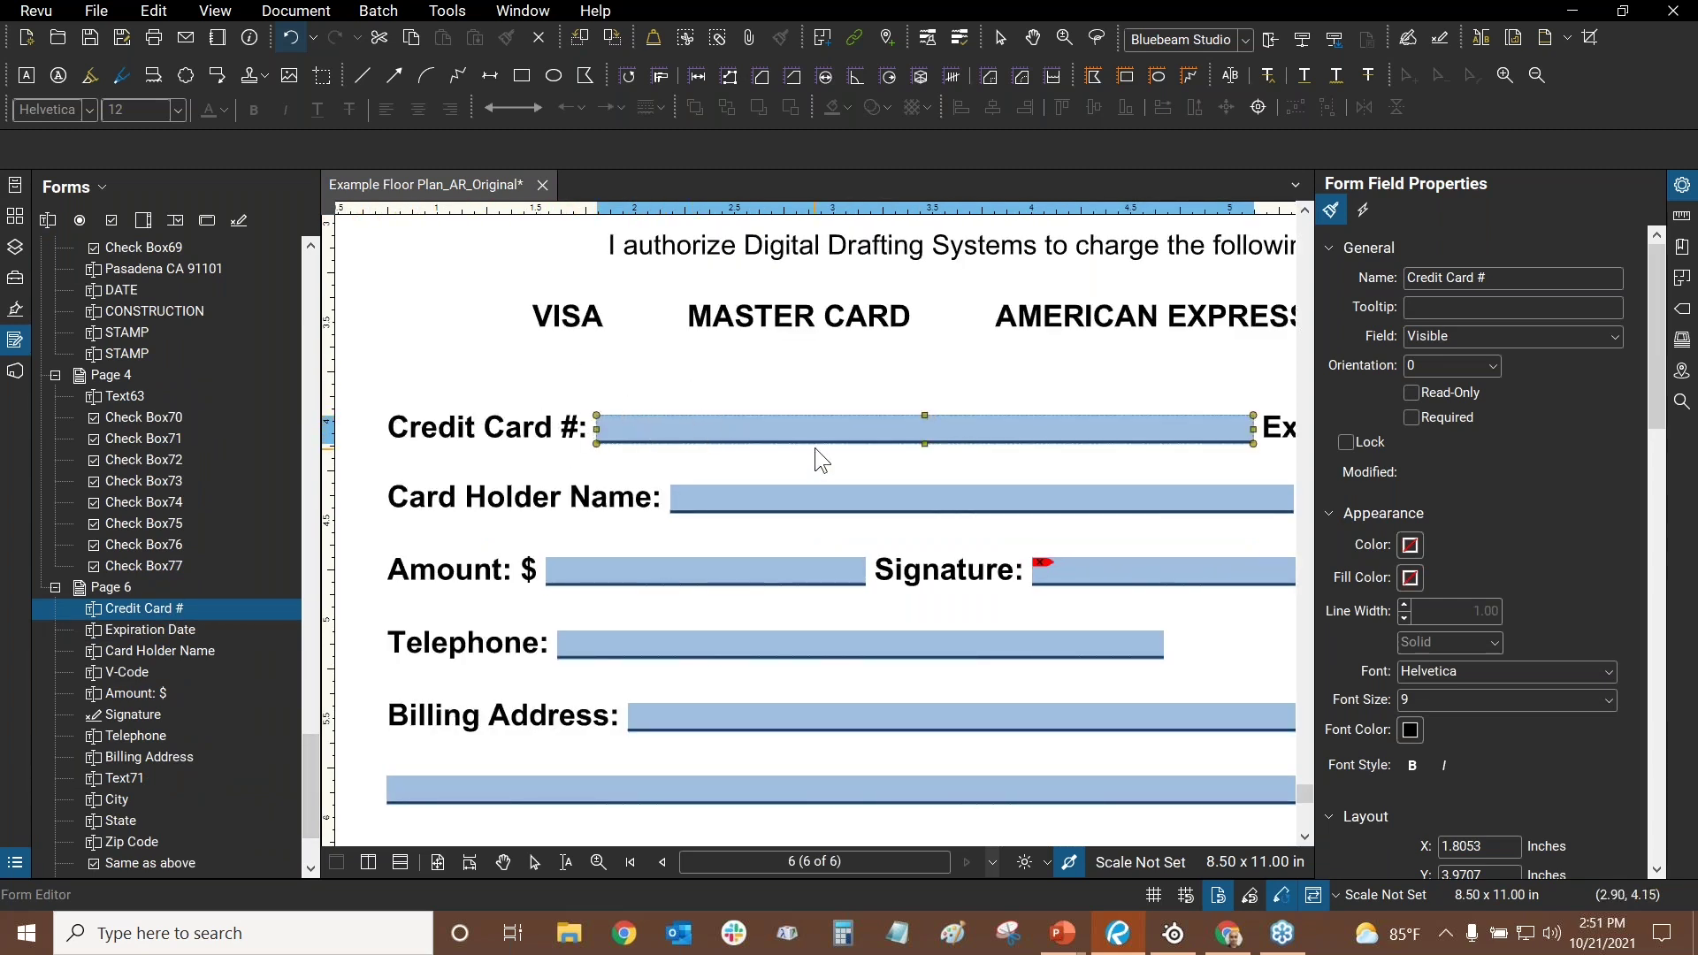
scroll(815, 448, down, 4)
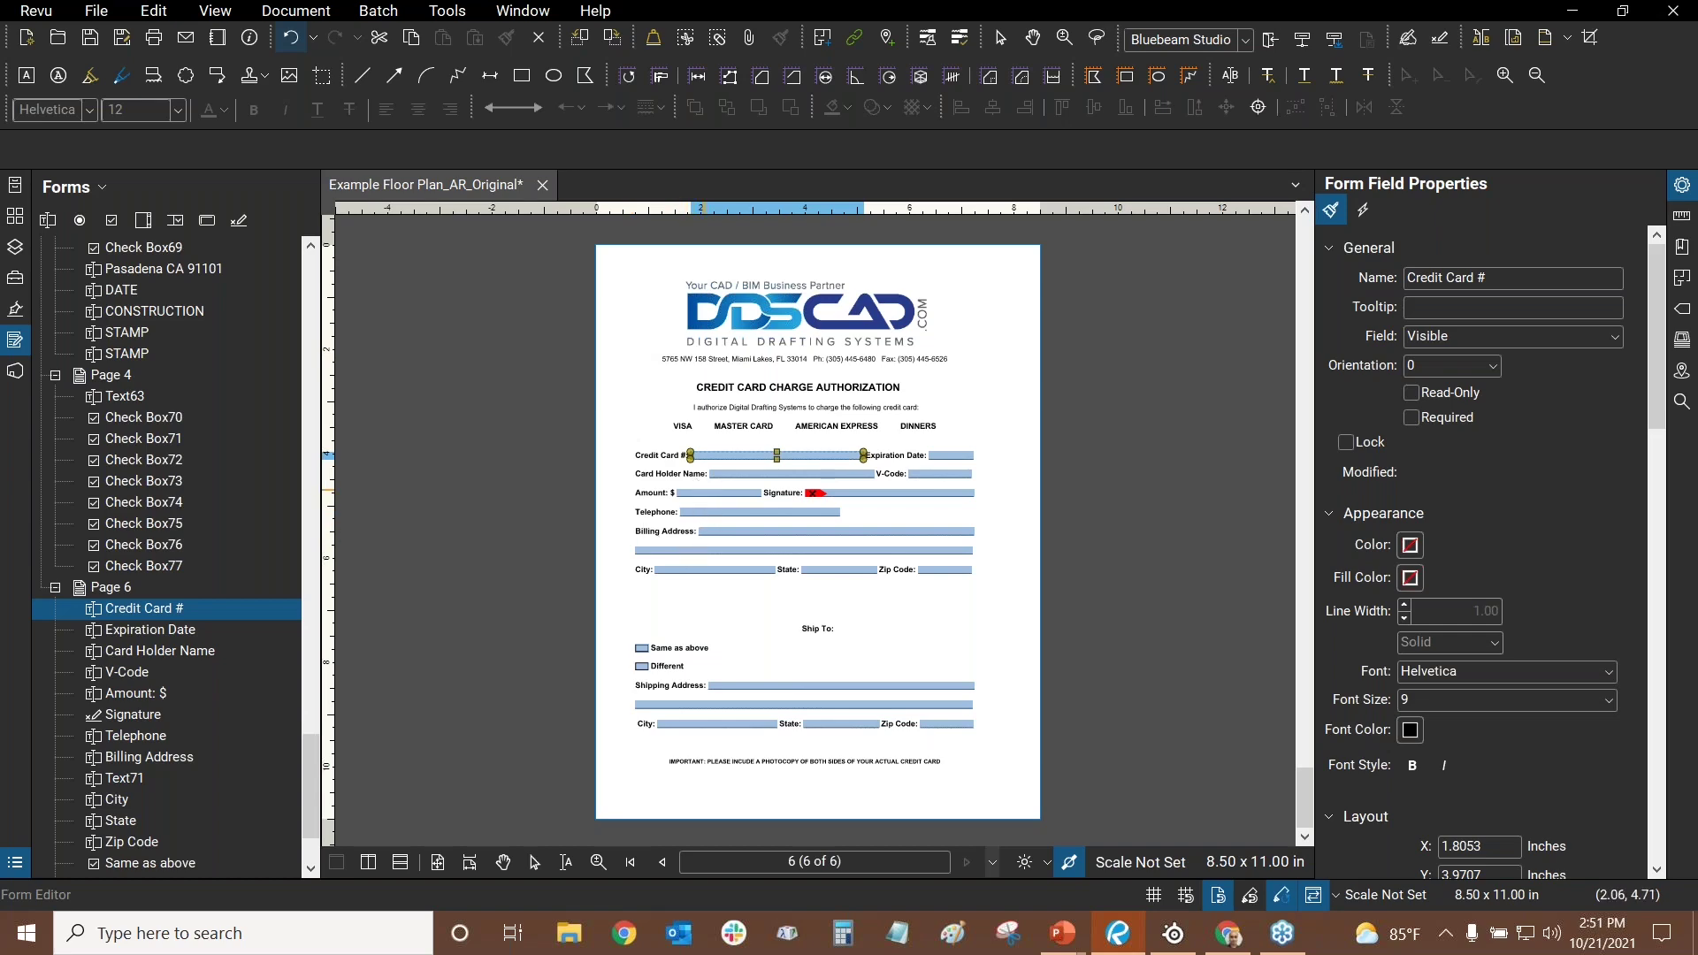
scroll(713, 493, up, 2)
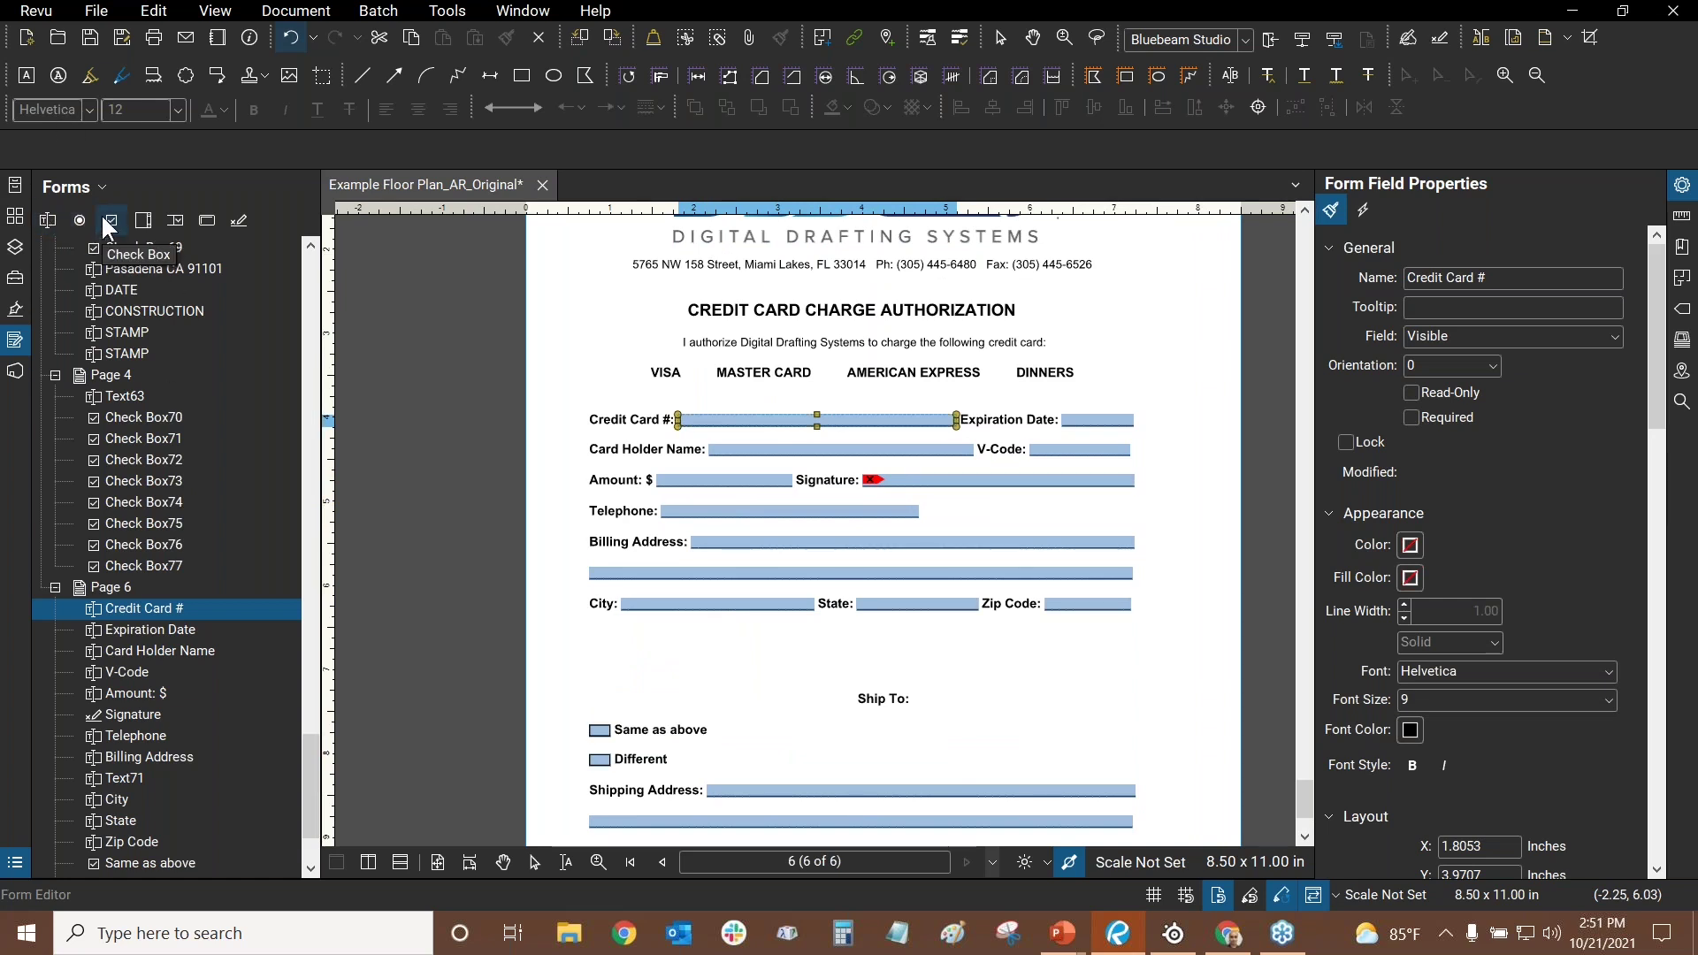
scroll(1007, 741, down, 3)
scroll(608, 501, up, 3)
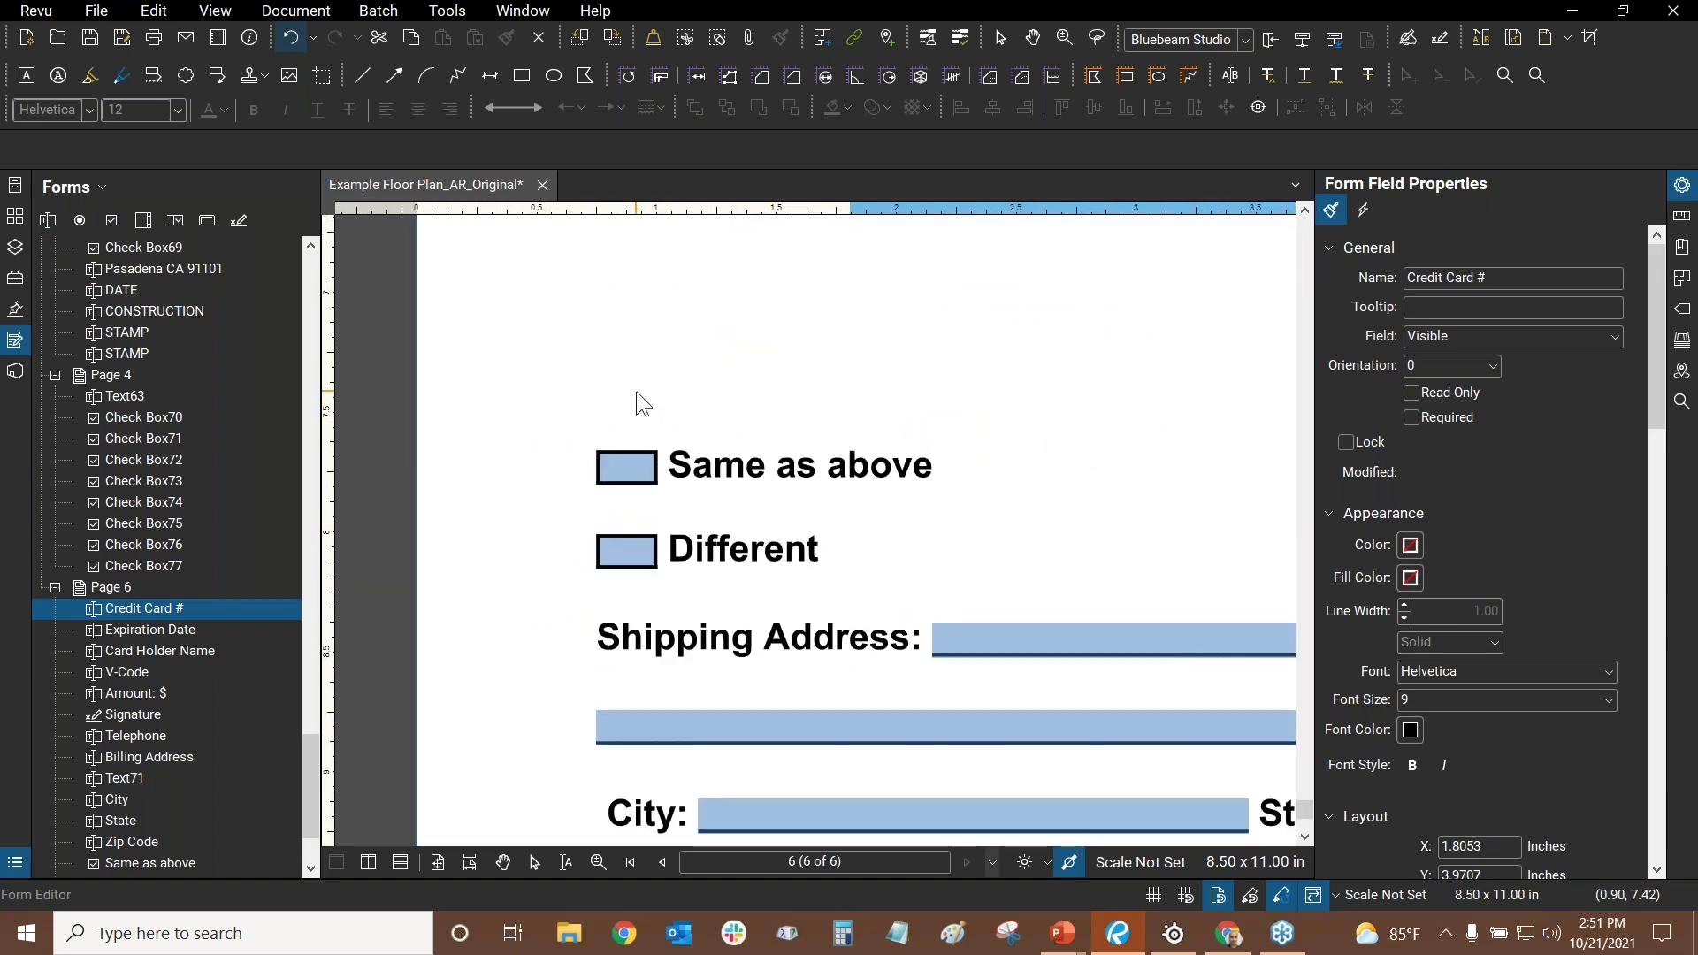
- Exit Form Editor and enter 'type data' in the Shipping Address field
key(Escape)
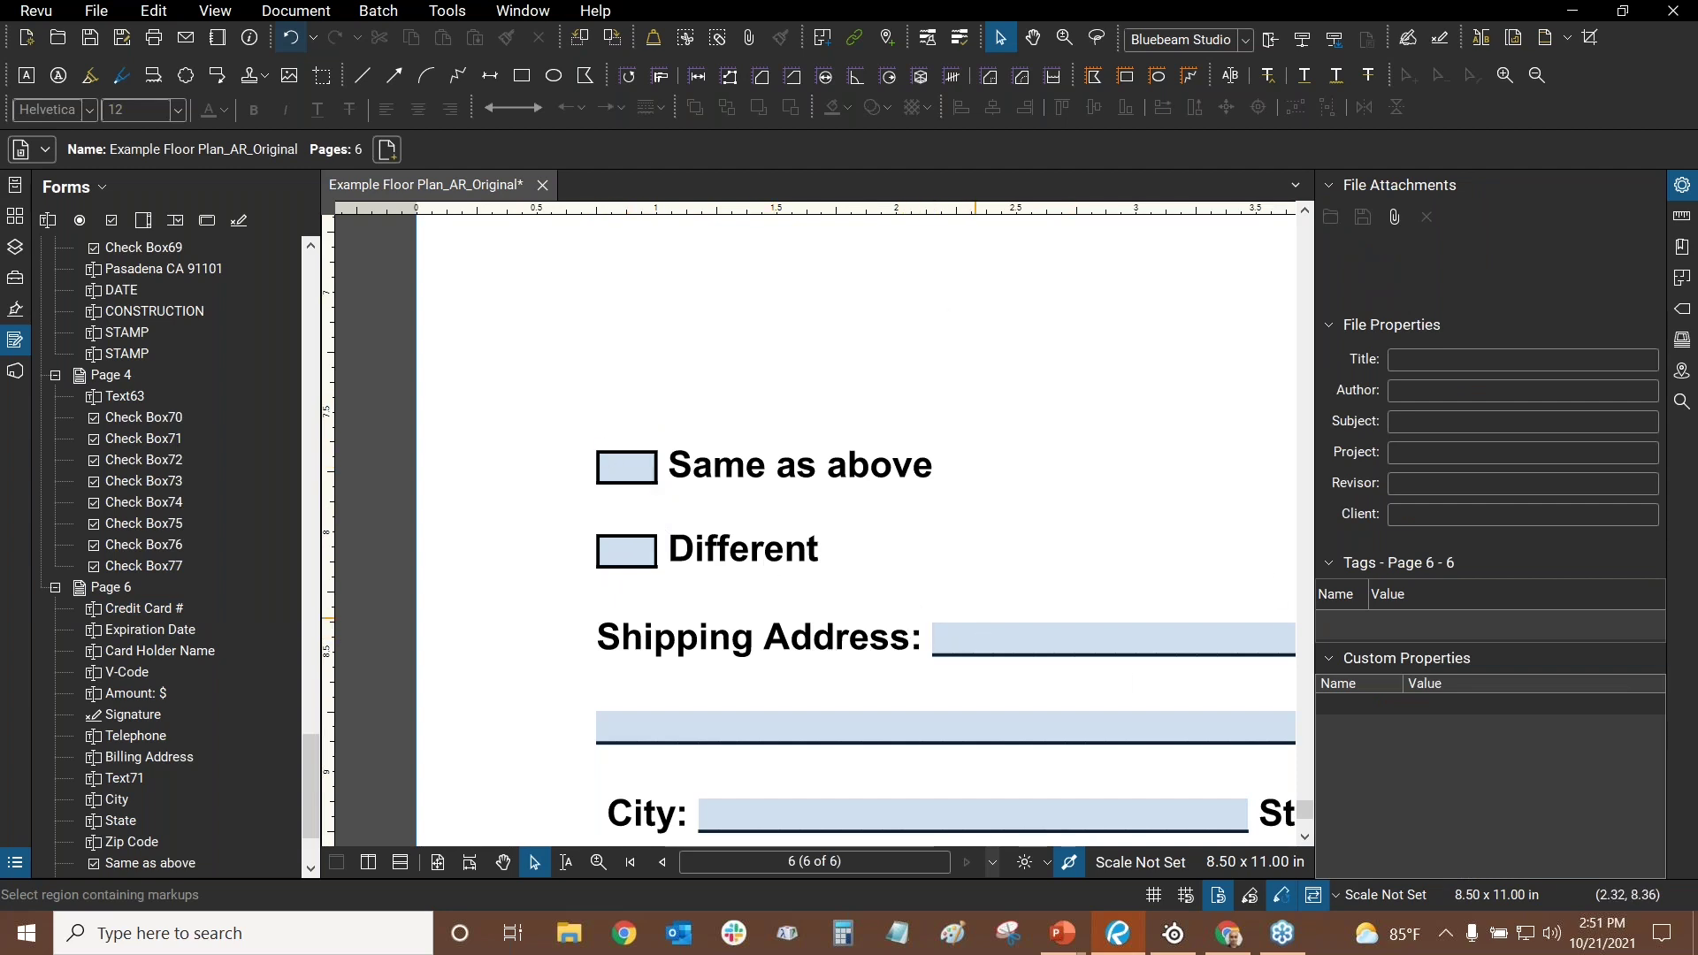
drag(974, 628, 807, 576)
click(807, 576)
text(typ)
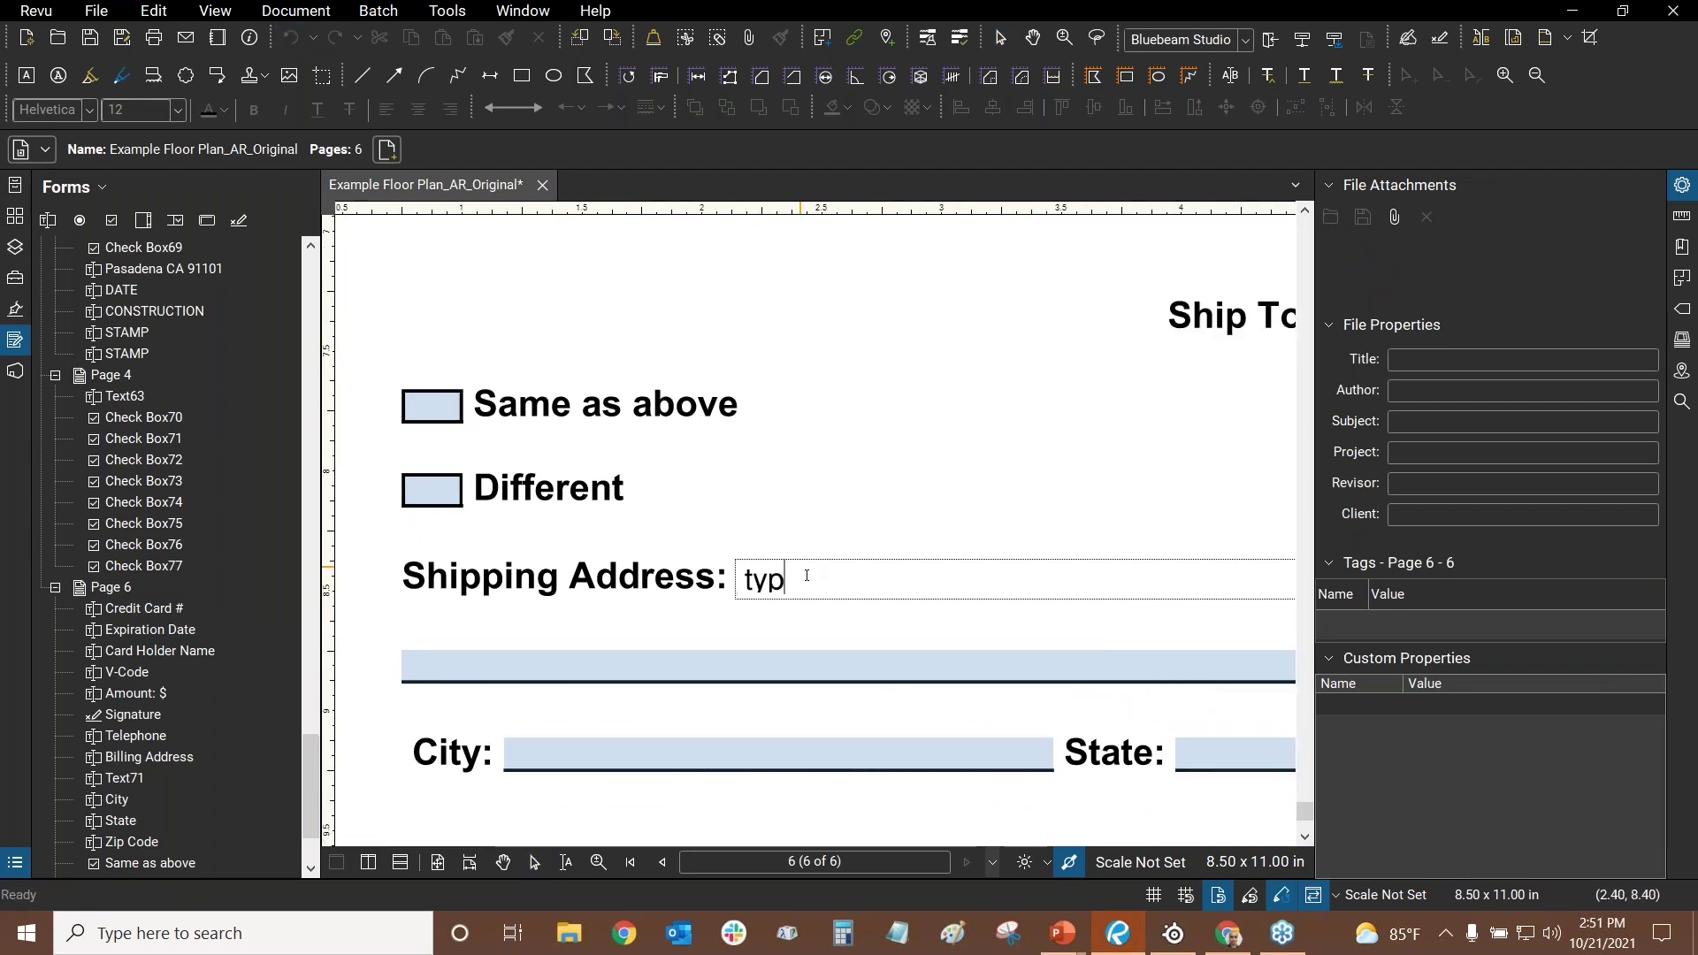
text(e data)
click(675, 357)
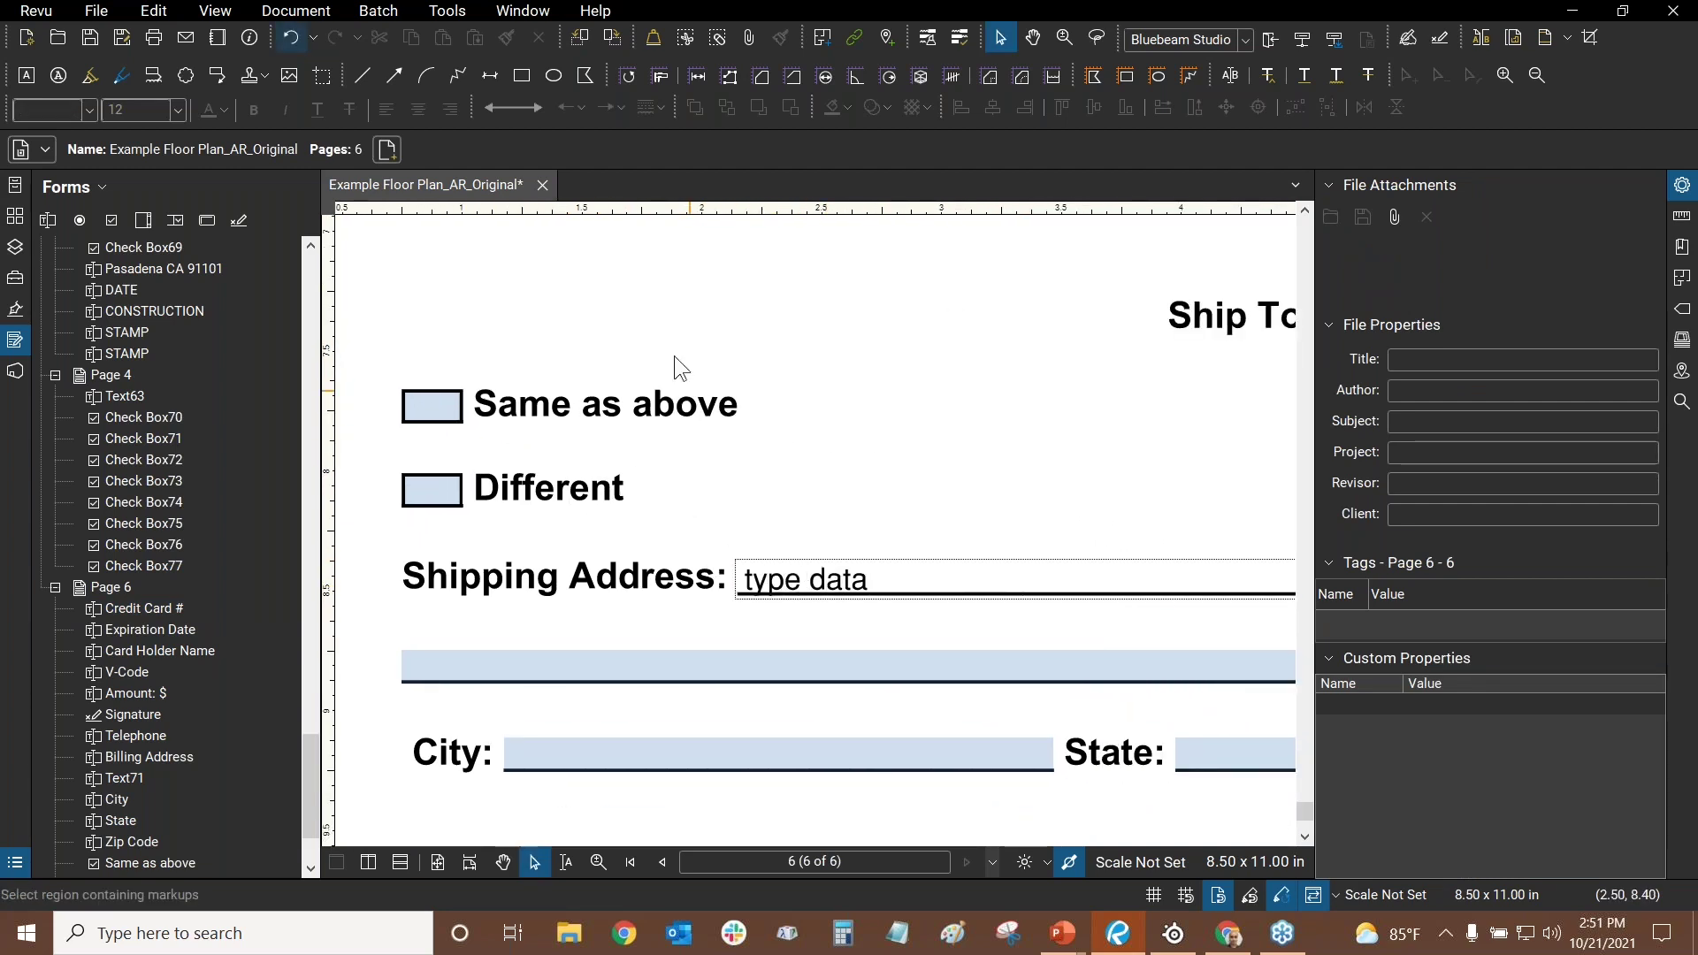
- Check and then uncheck the Same as above and Different boxes
click(429, 406)
click(432, 481)
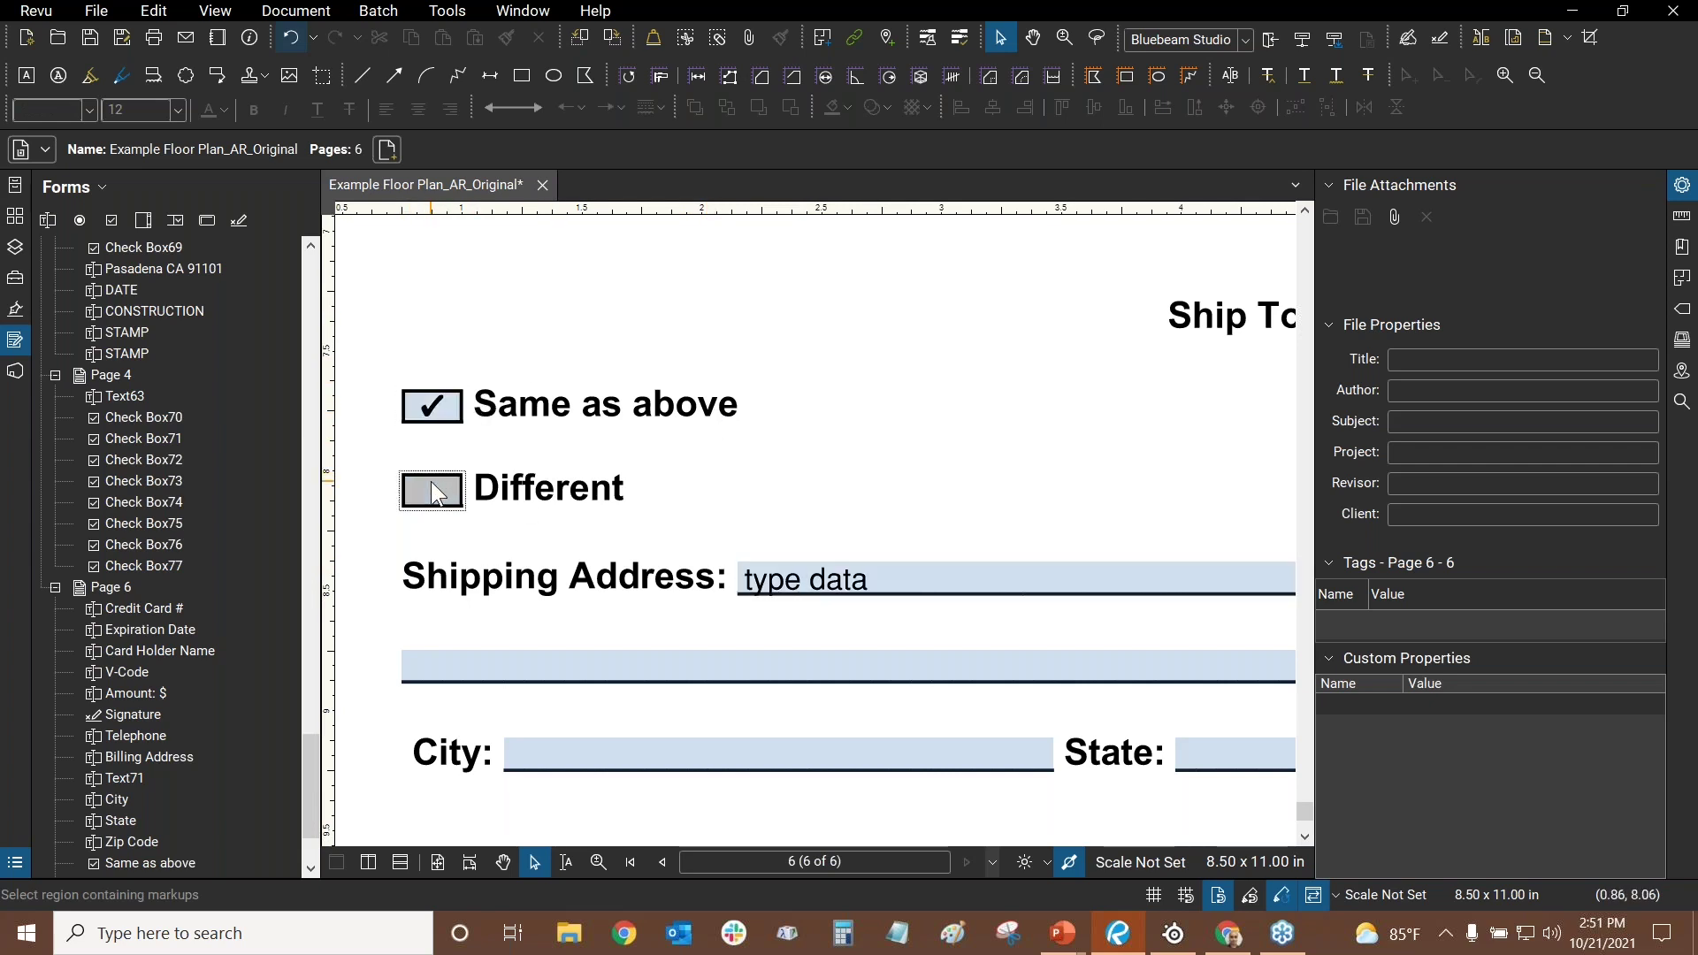
click(432, 485)
click(447, 412)
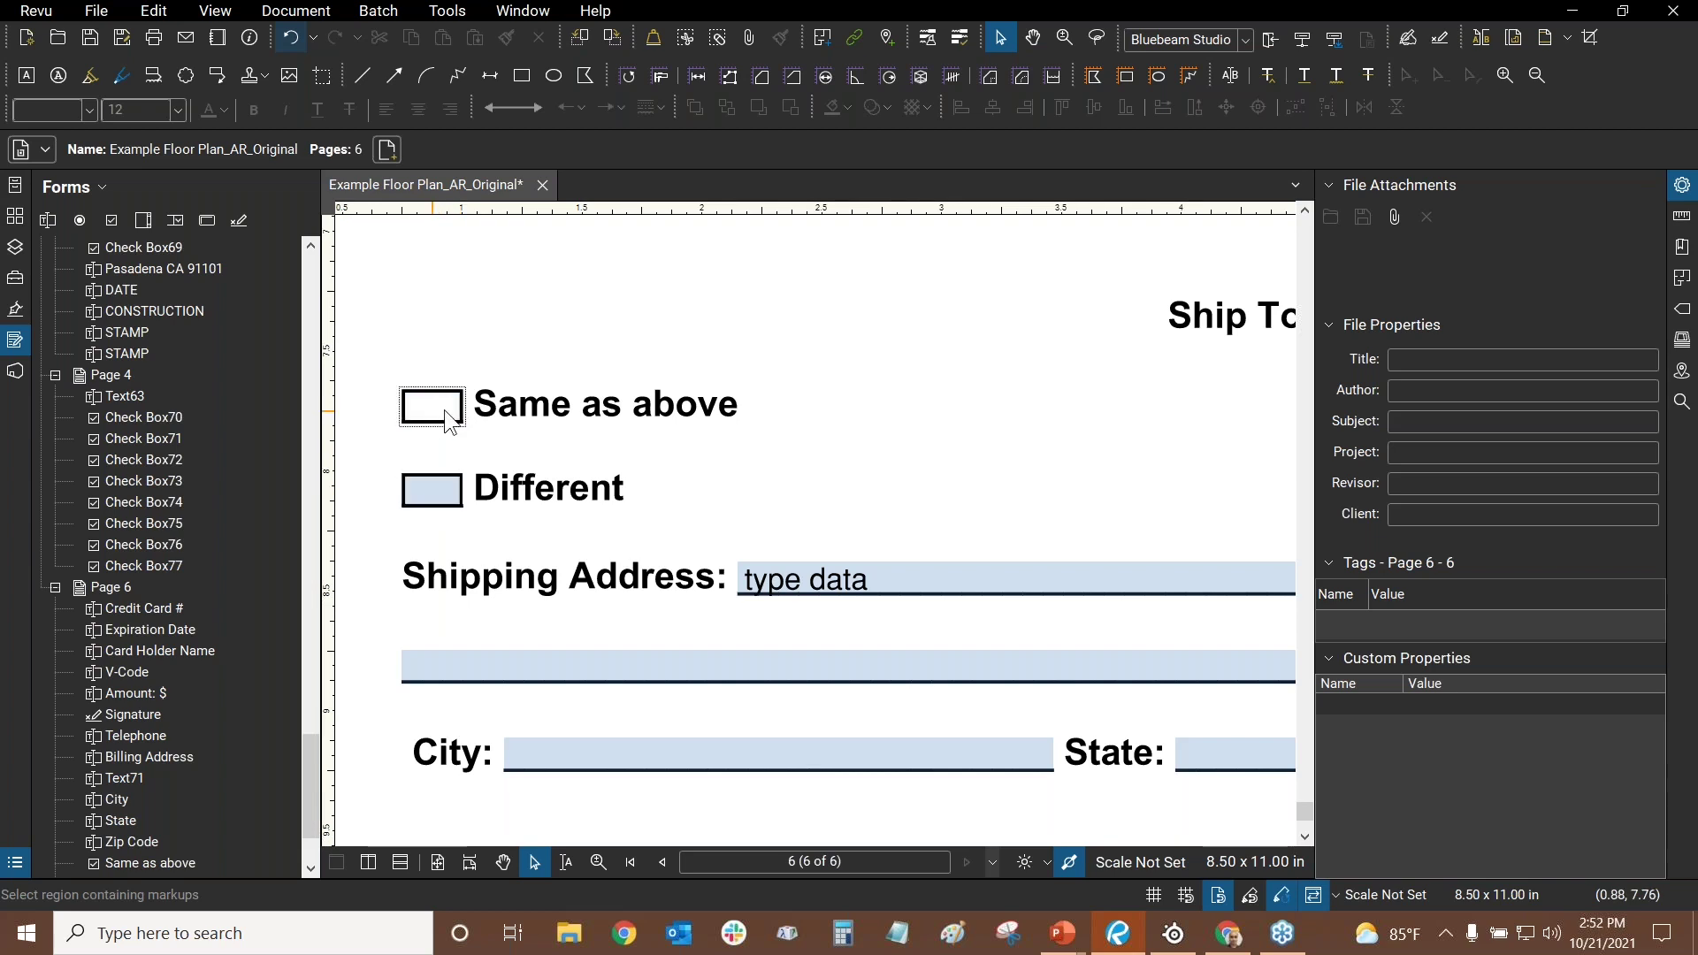
scroll(657, 330, down, 4)
scroll(598, 407, up, 3)
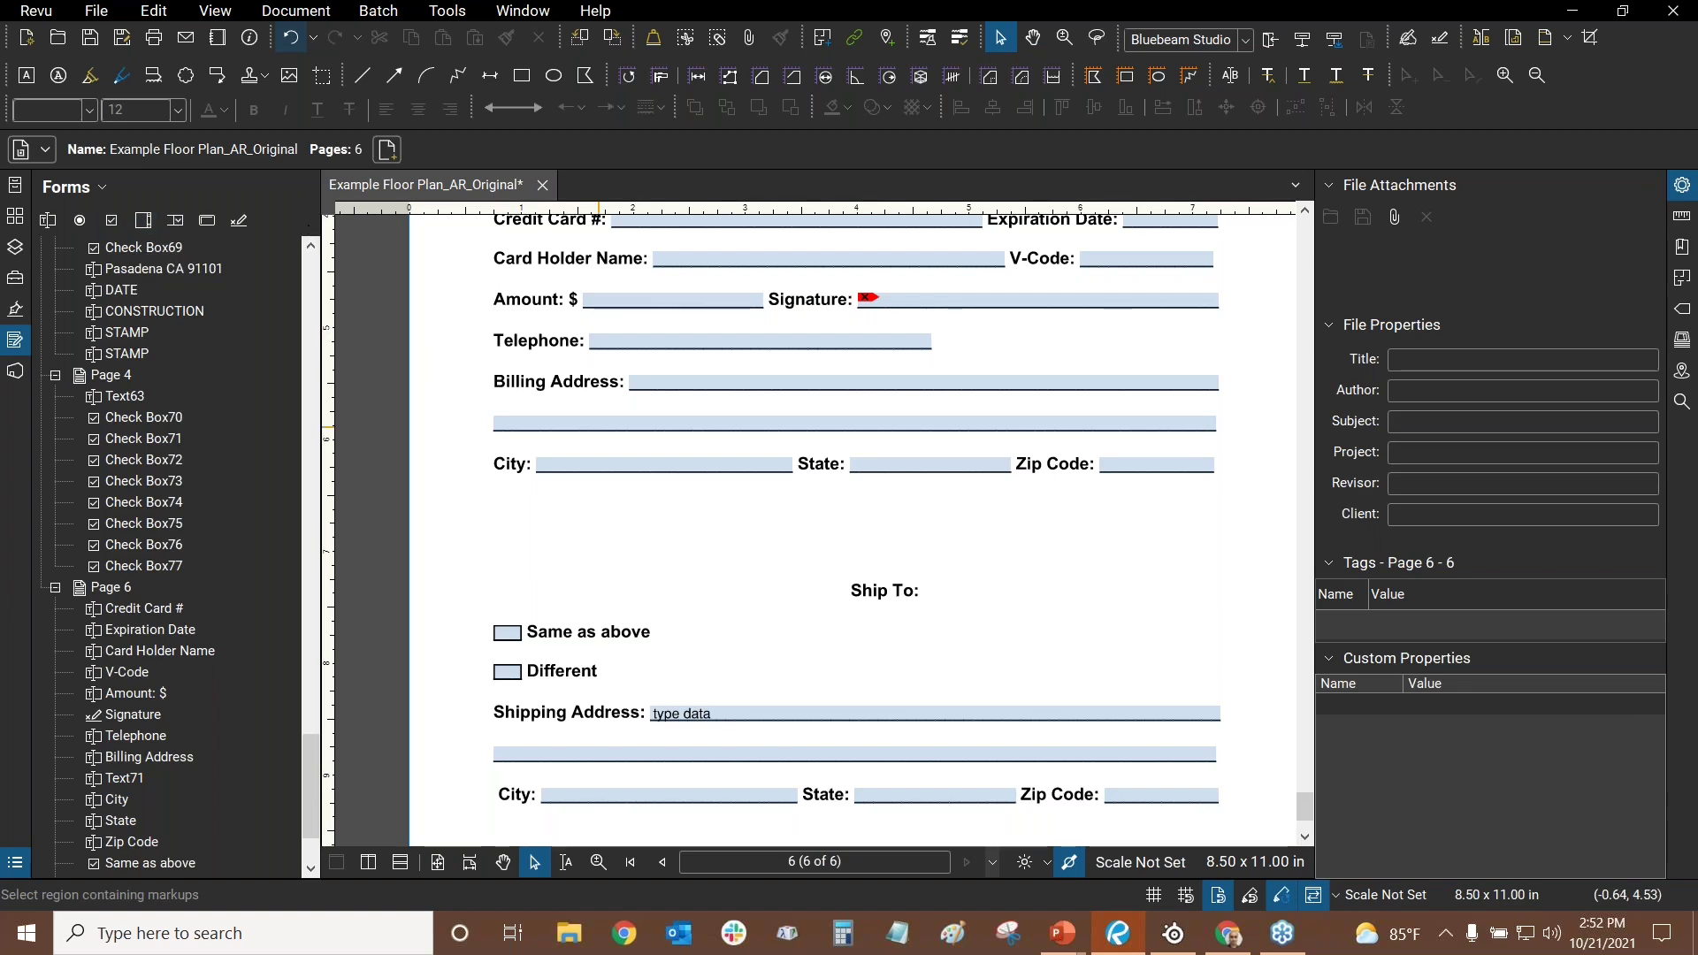
scroll(549, 496, up, 3)
scroll(513, 469, up, 1)
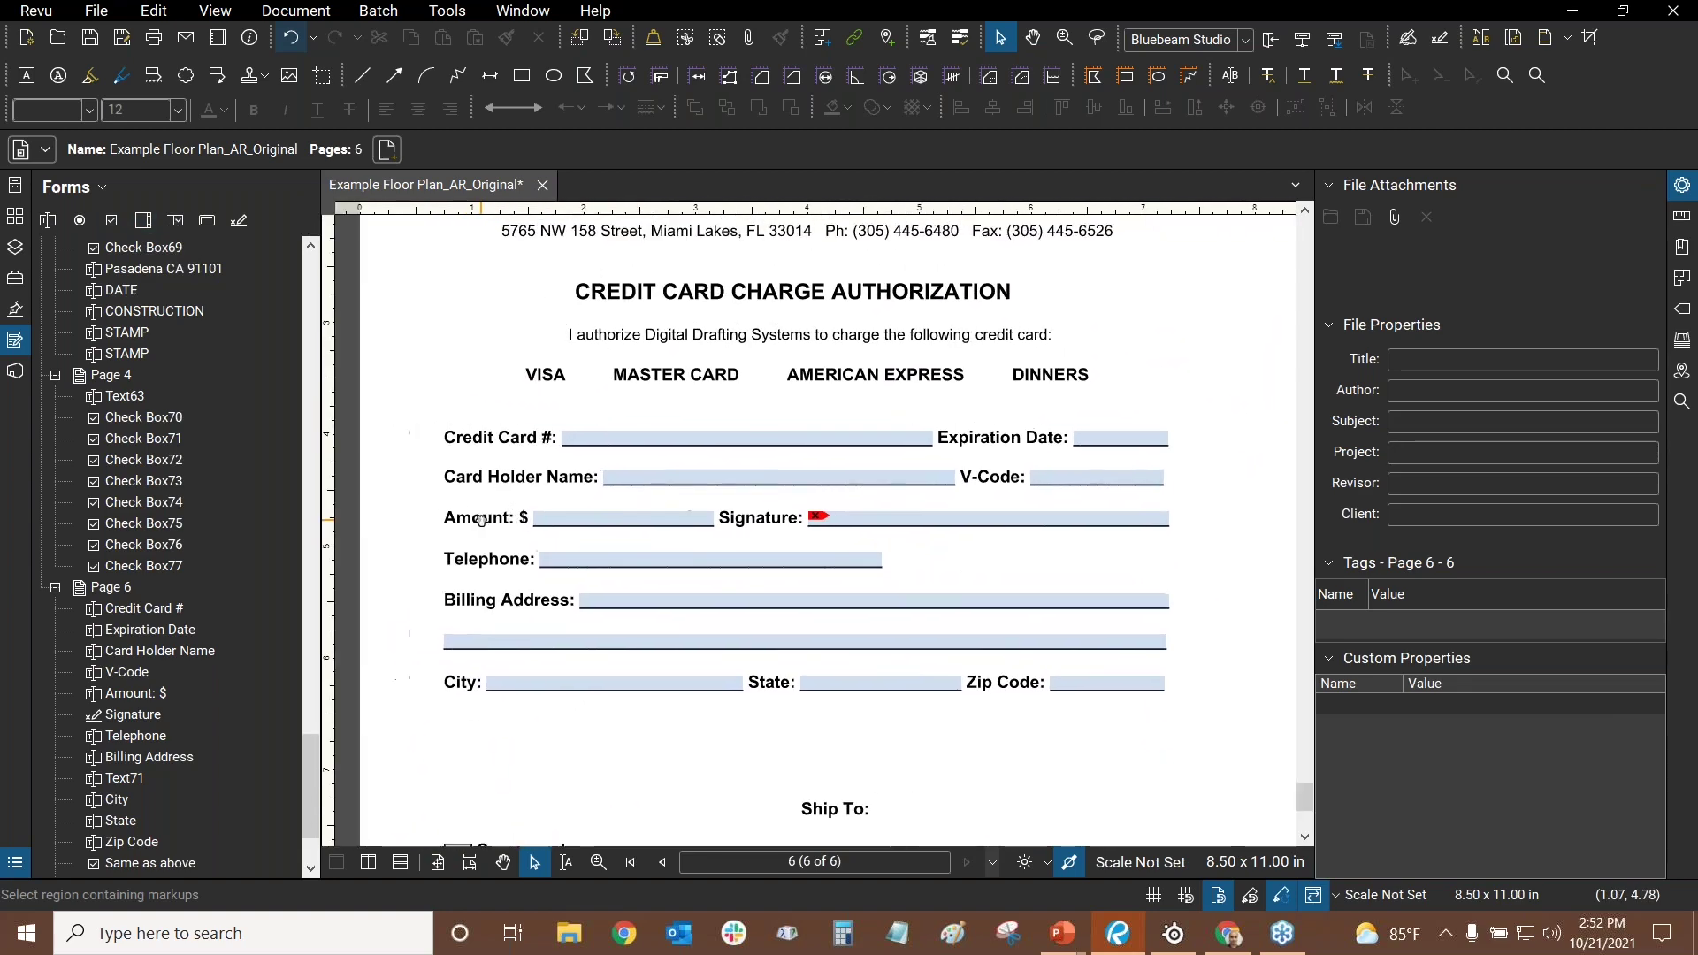
scroll(475, 444, up, 2)
scroll(473, 447, down, 1)
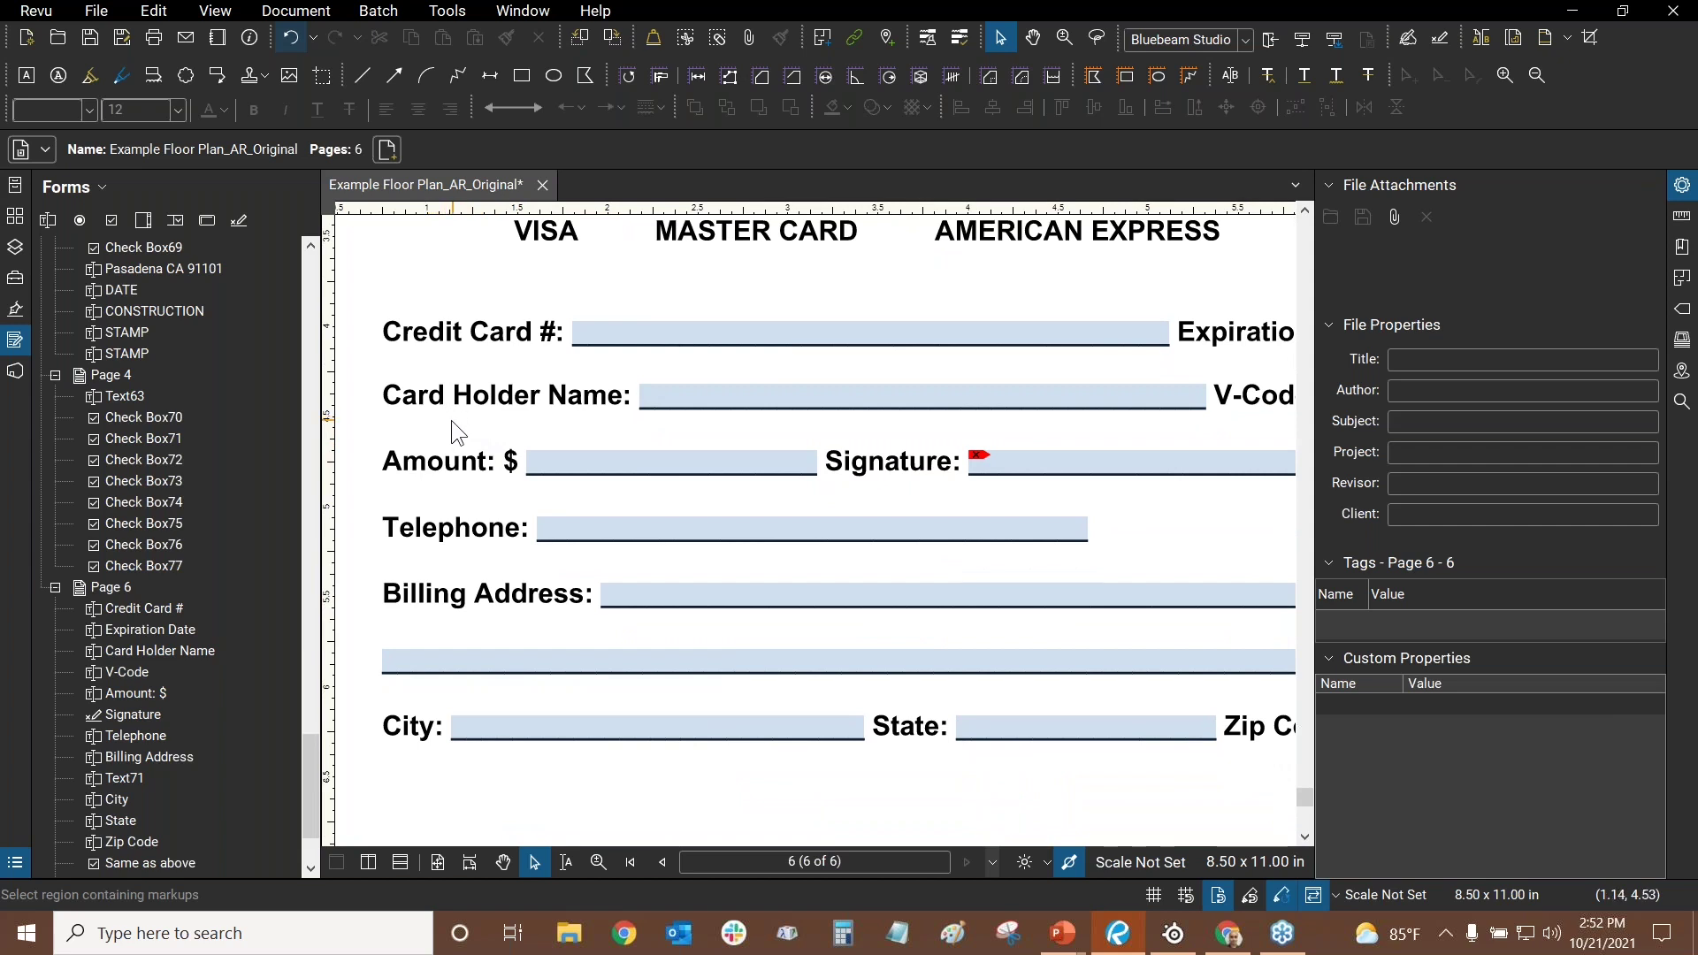
scroll(501, 330, down, 1)
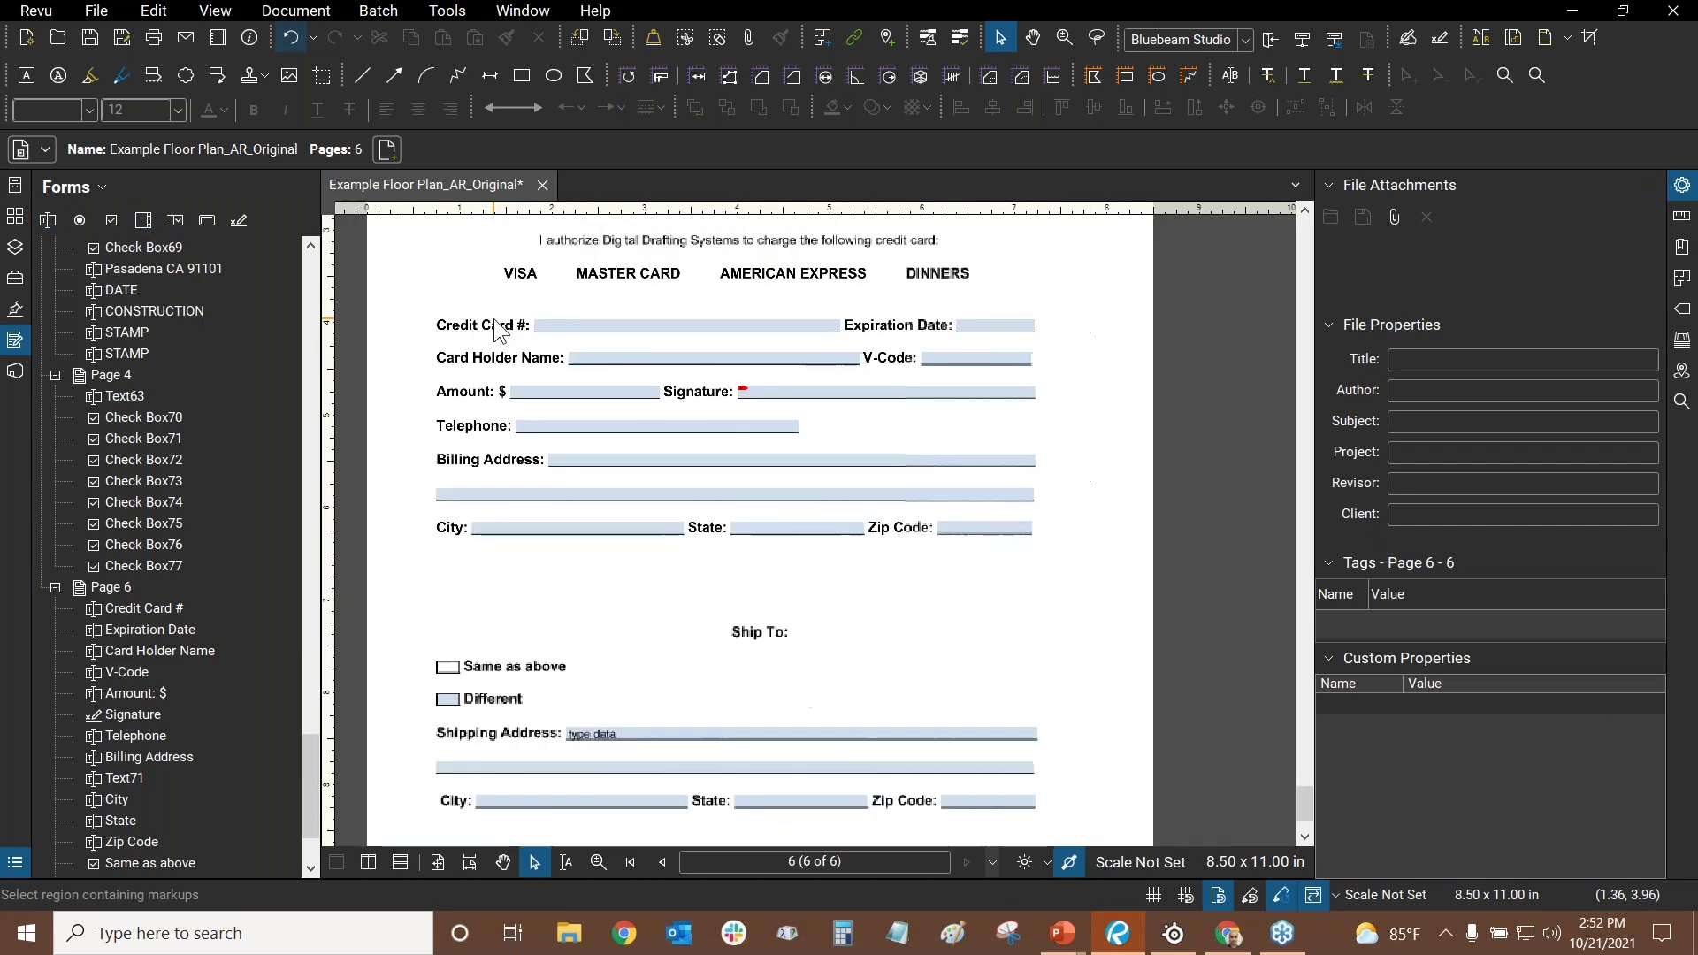
scroll(870, 570, down, 1)
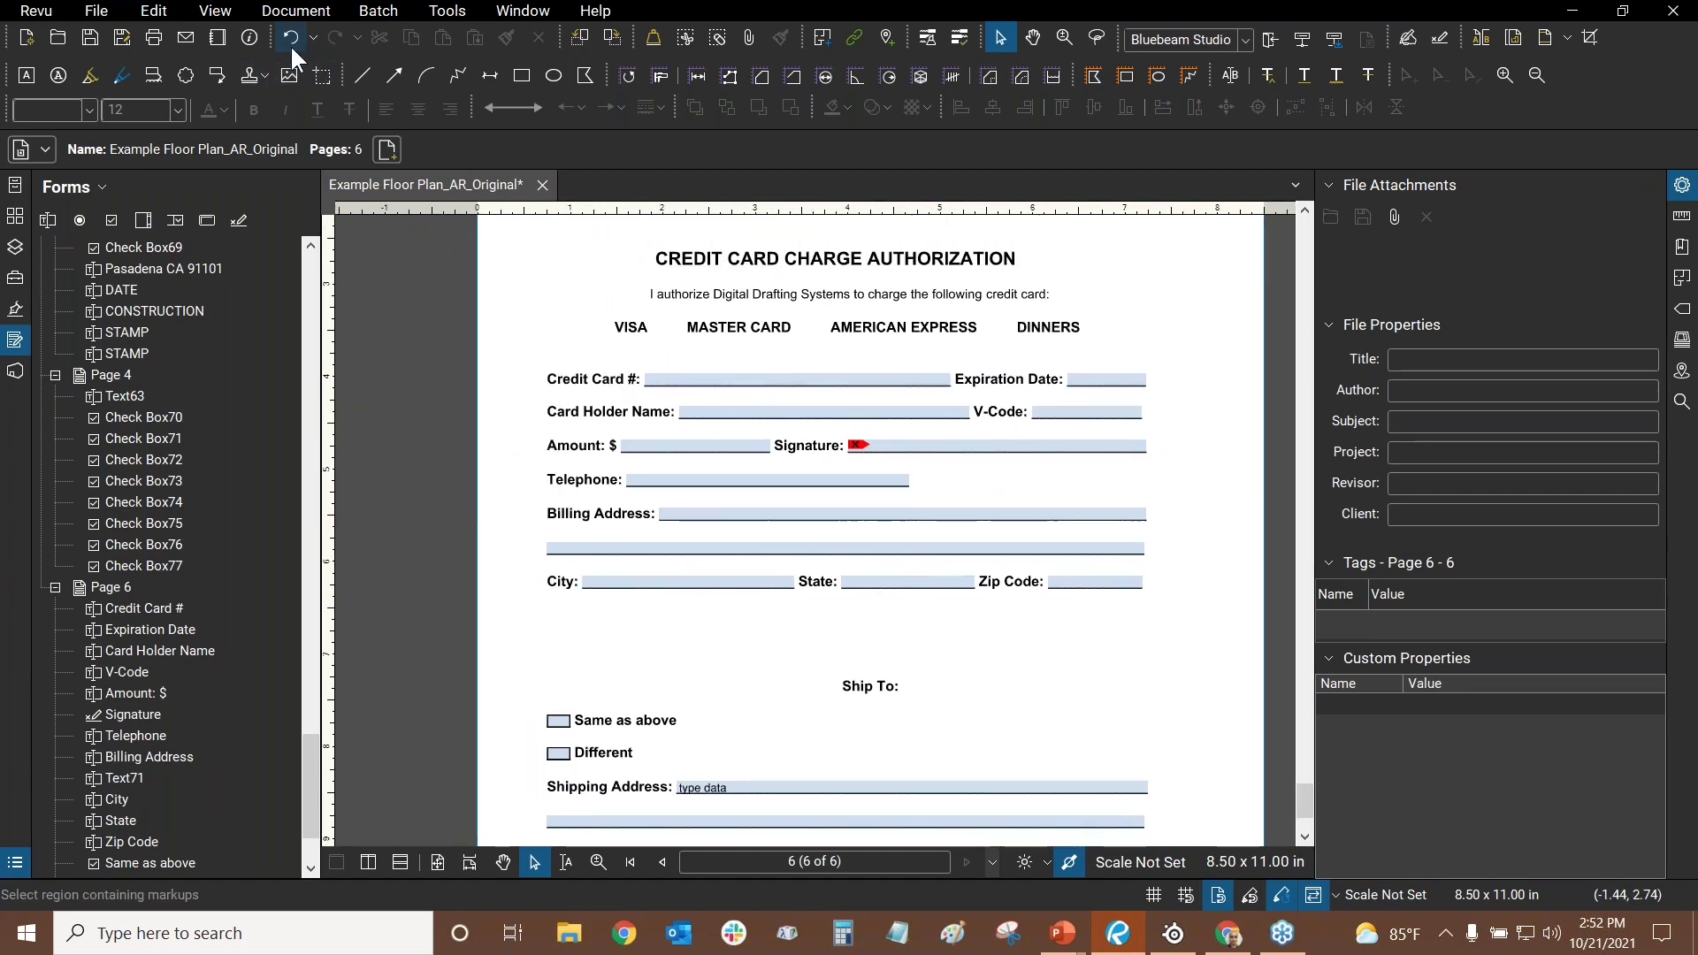
- Undo six times to restore the unfilled form, then switch to the PowerPoint slide show
click(290, 44)
click(290, 44)
click(290, 44)
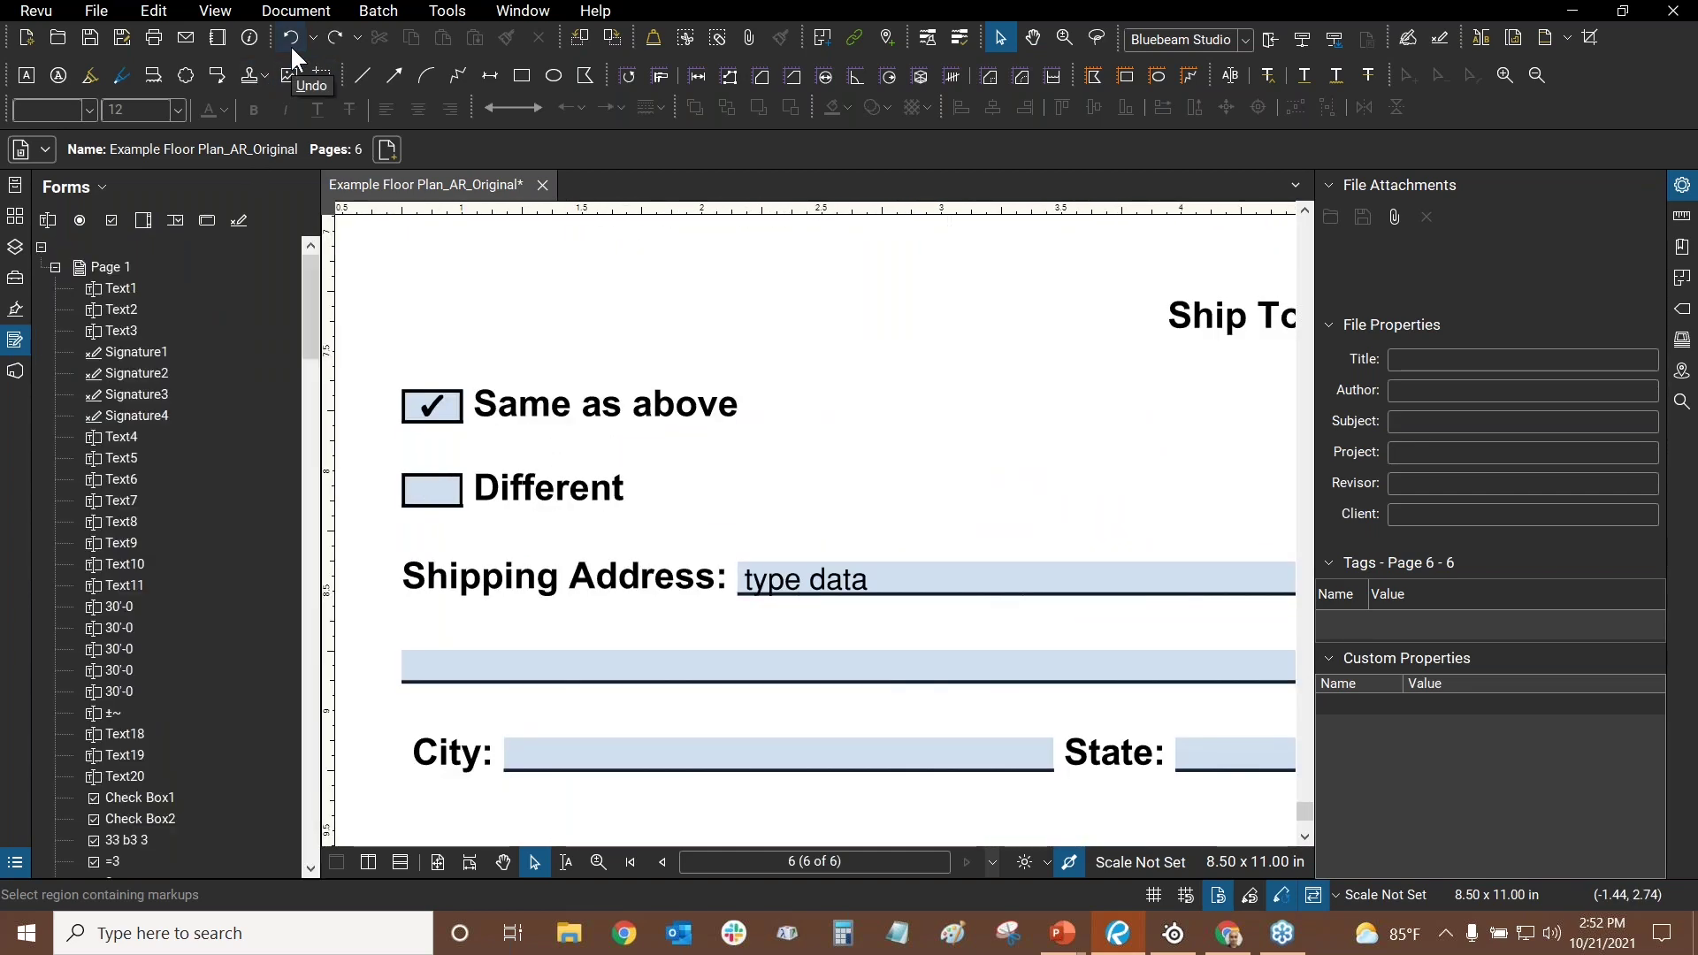
click(290, 44)
click(290, 44)
click(291, 45)
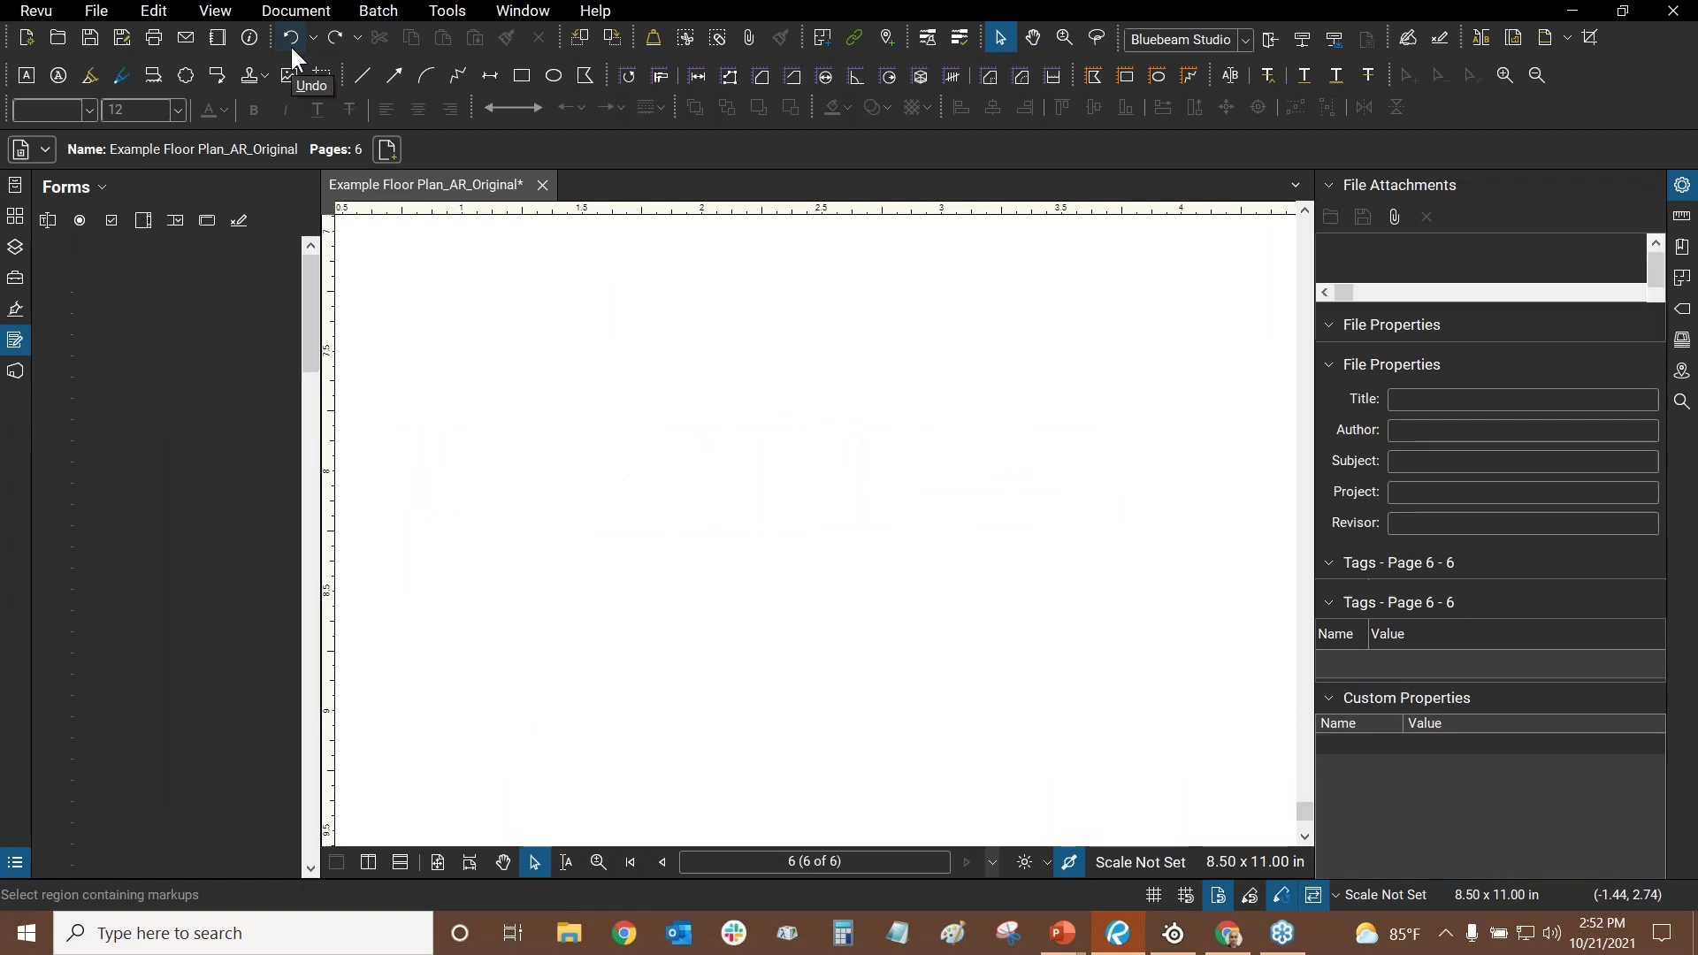
scroll(906, 490, down, 2)
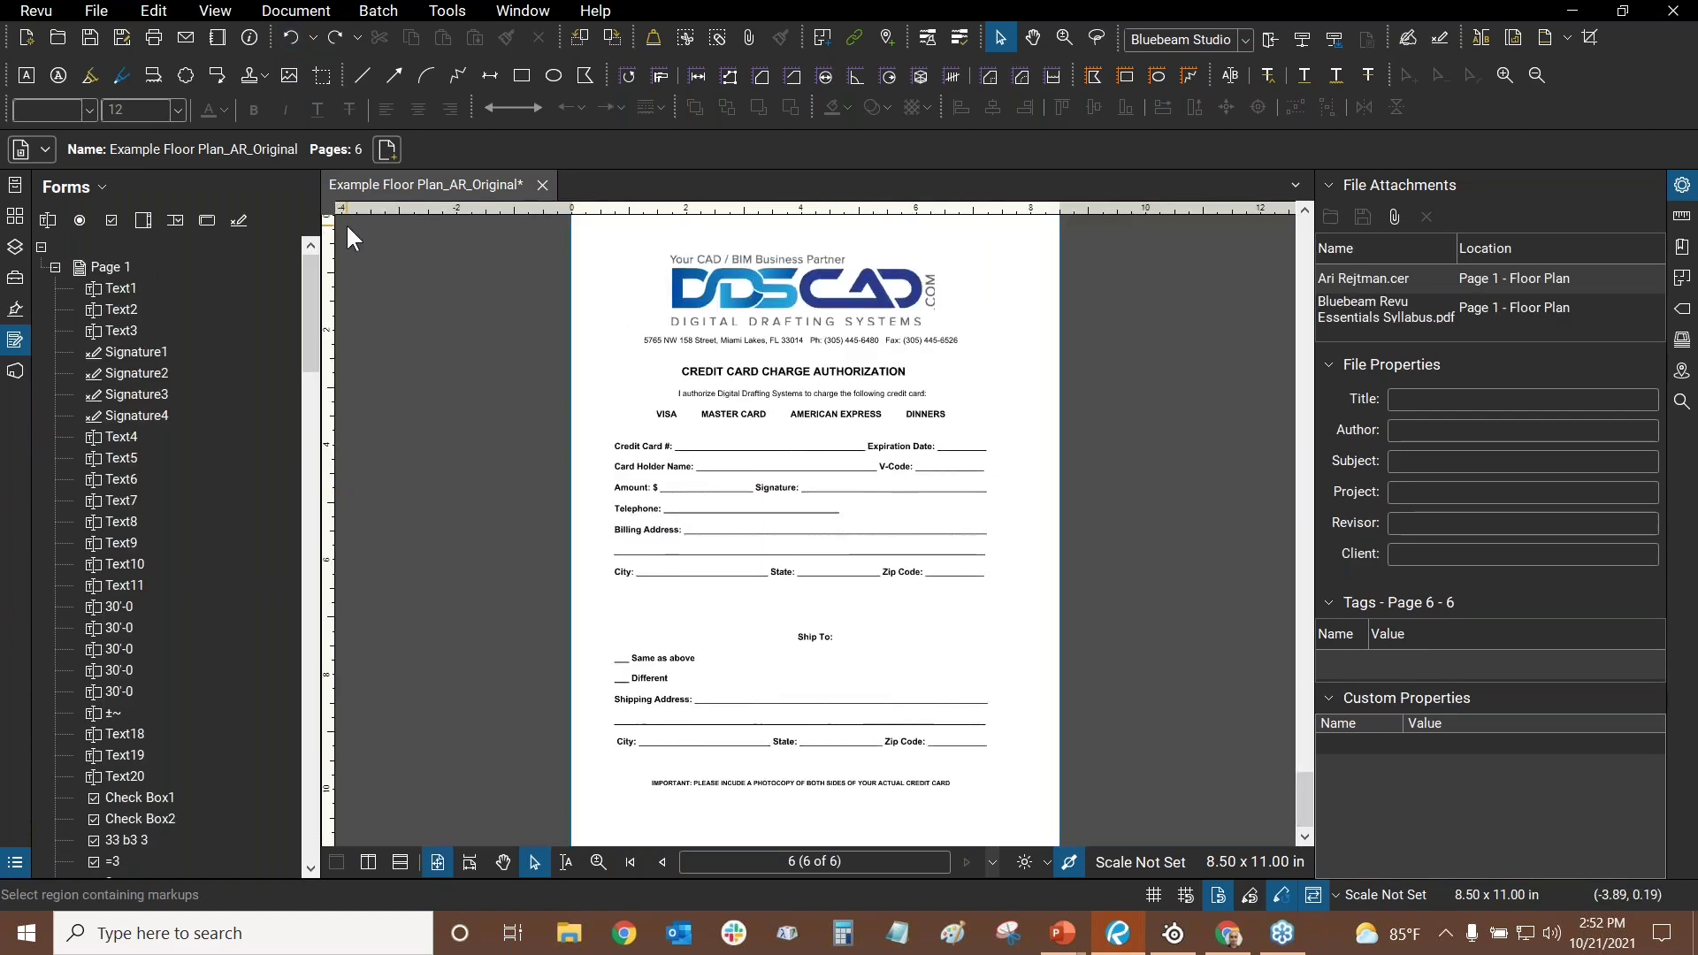
key(alt+Tab)
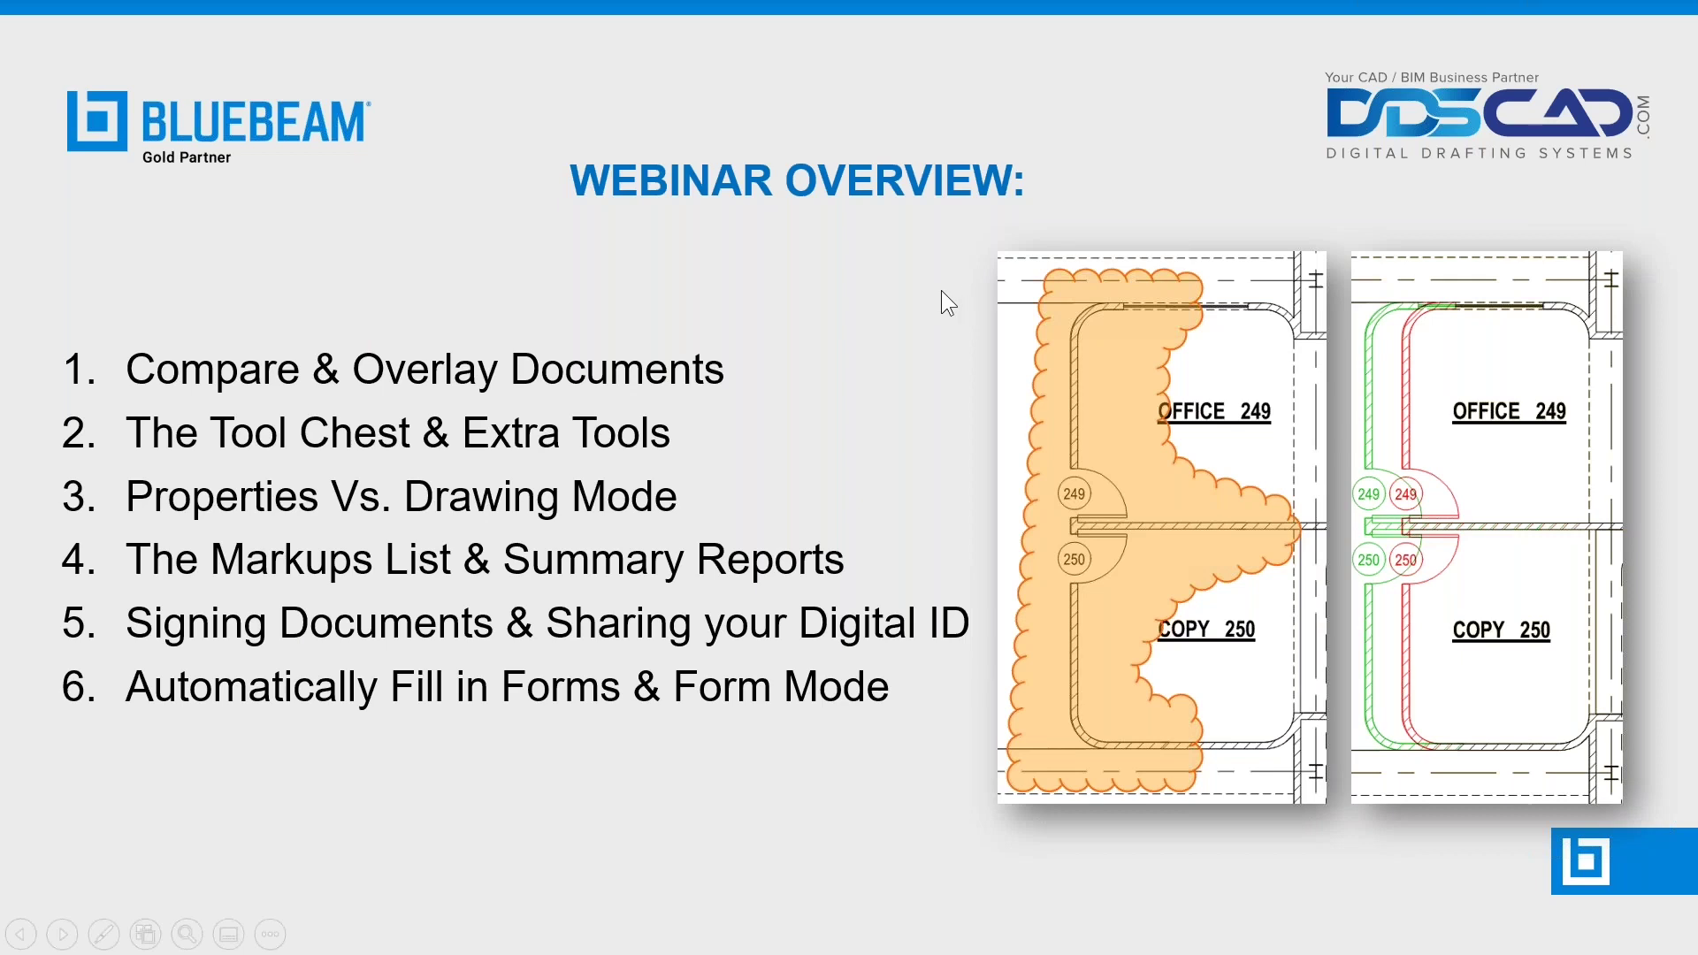
- Advance the slide show to the Questions? slide, then switch to the Bluebeam support page in Chrome
key(Right)
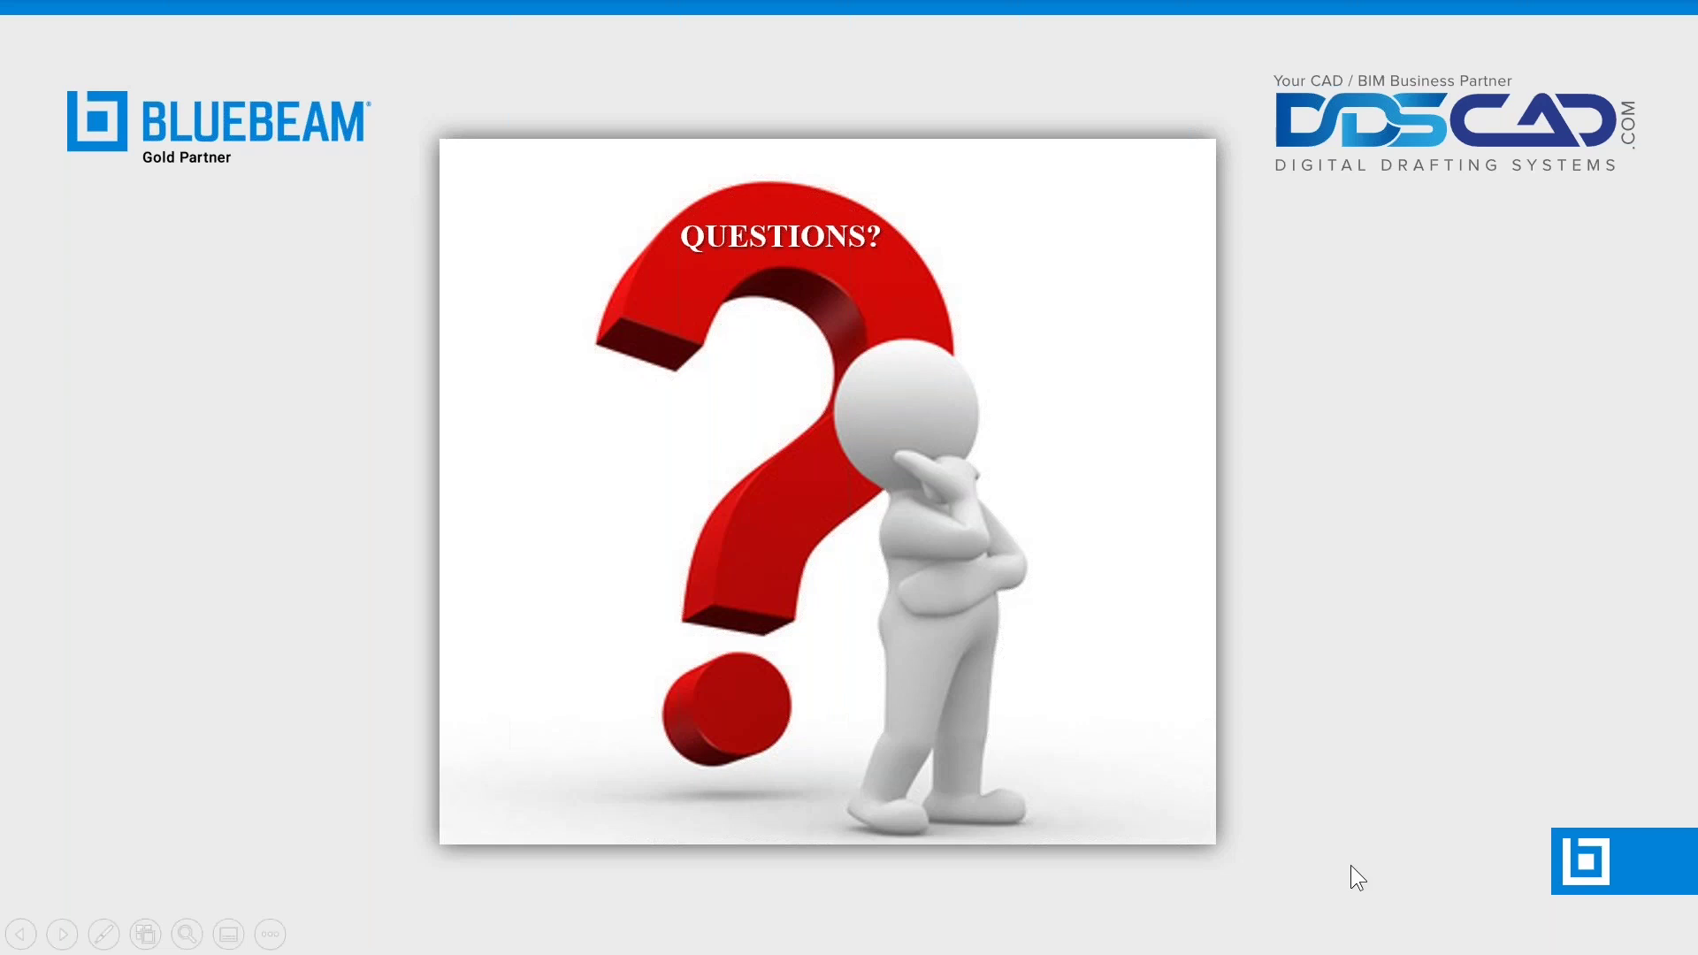
key(alt+Tab)
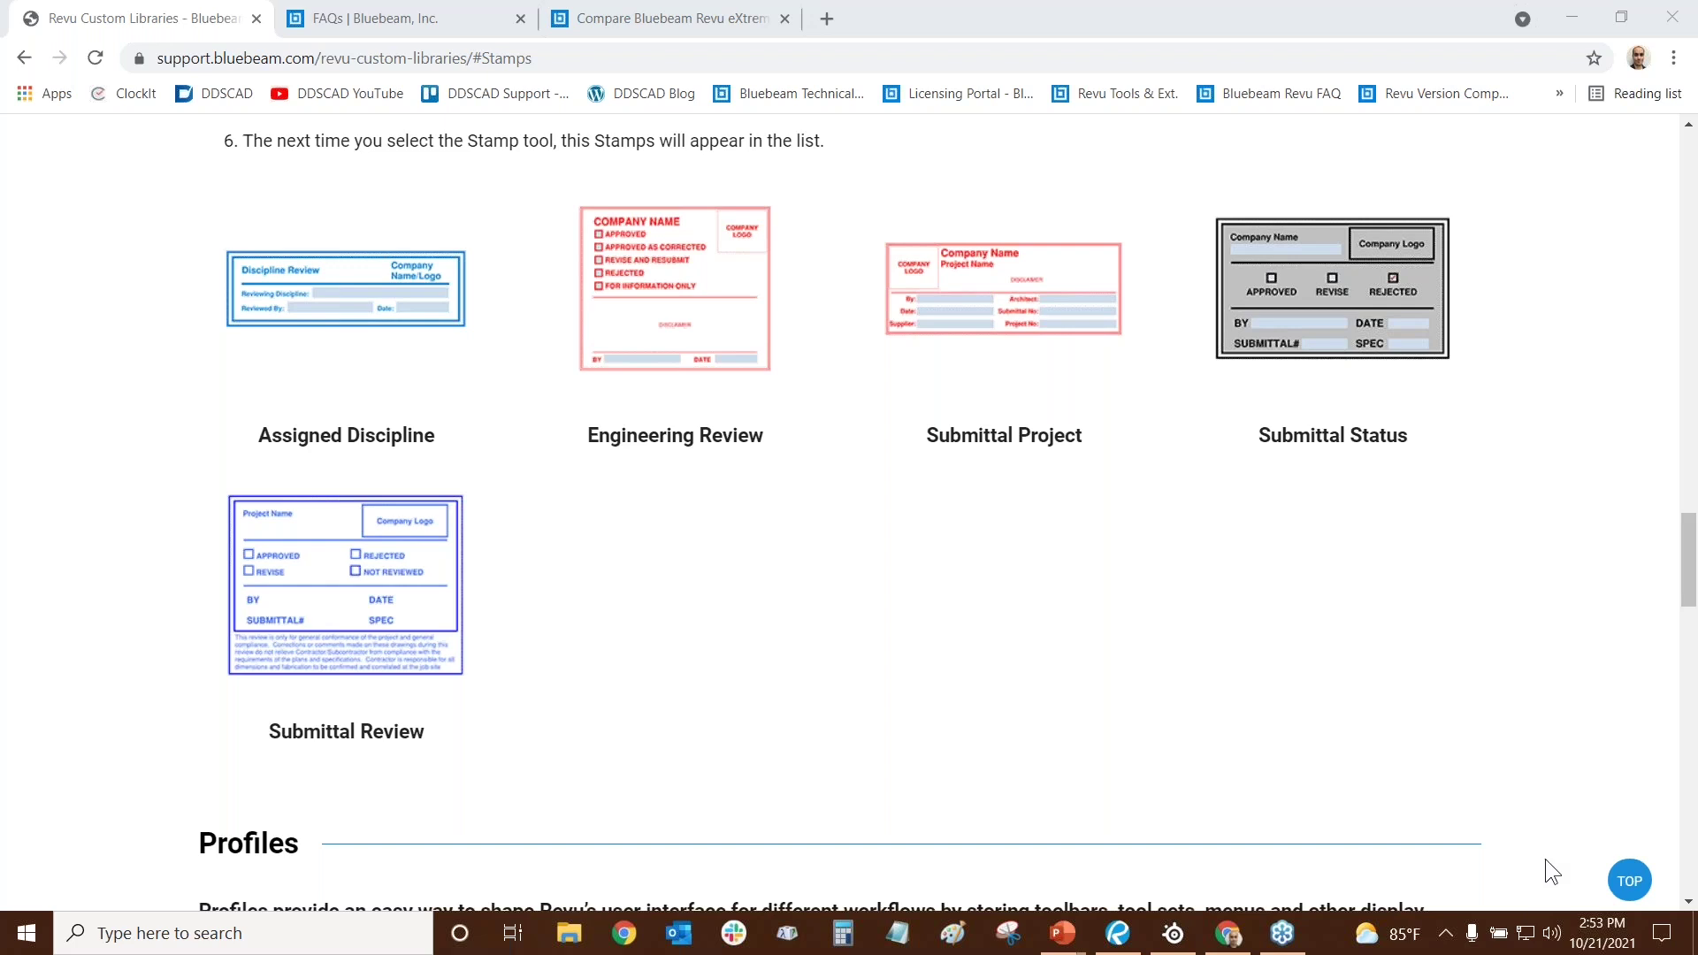
- Leave the Bluebeam Custom Libraries page in Chrome and switch back toward the Revu window
click(1120, 934)
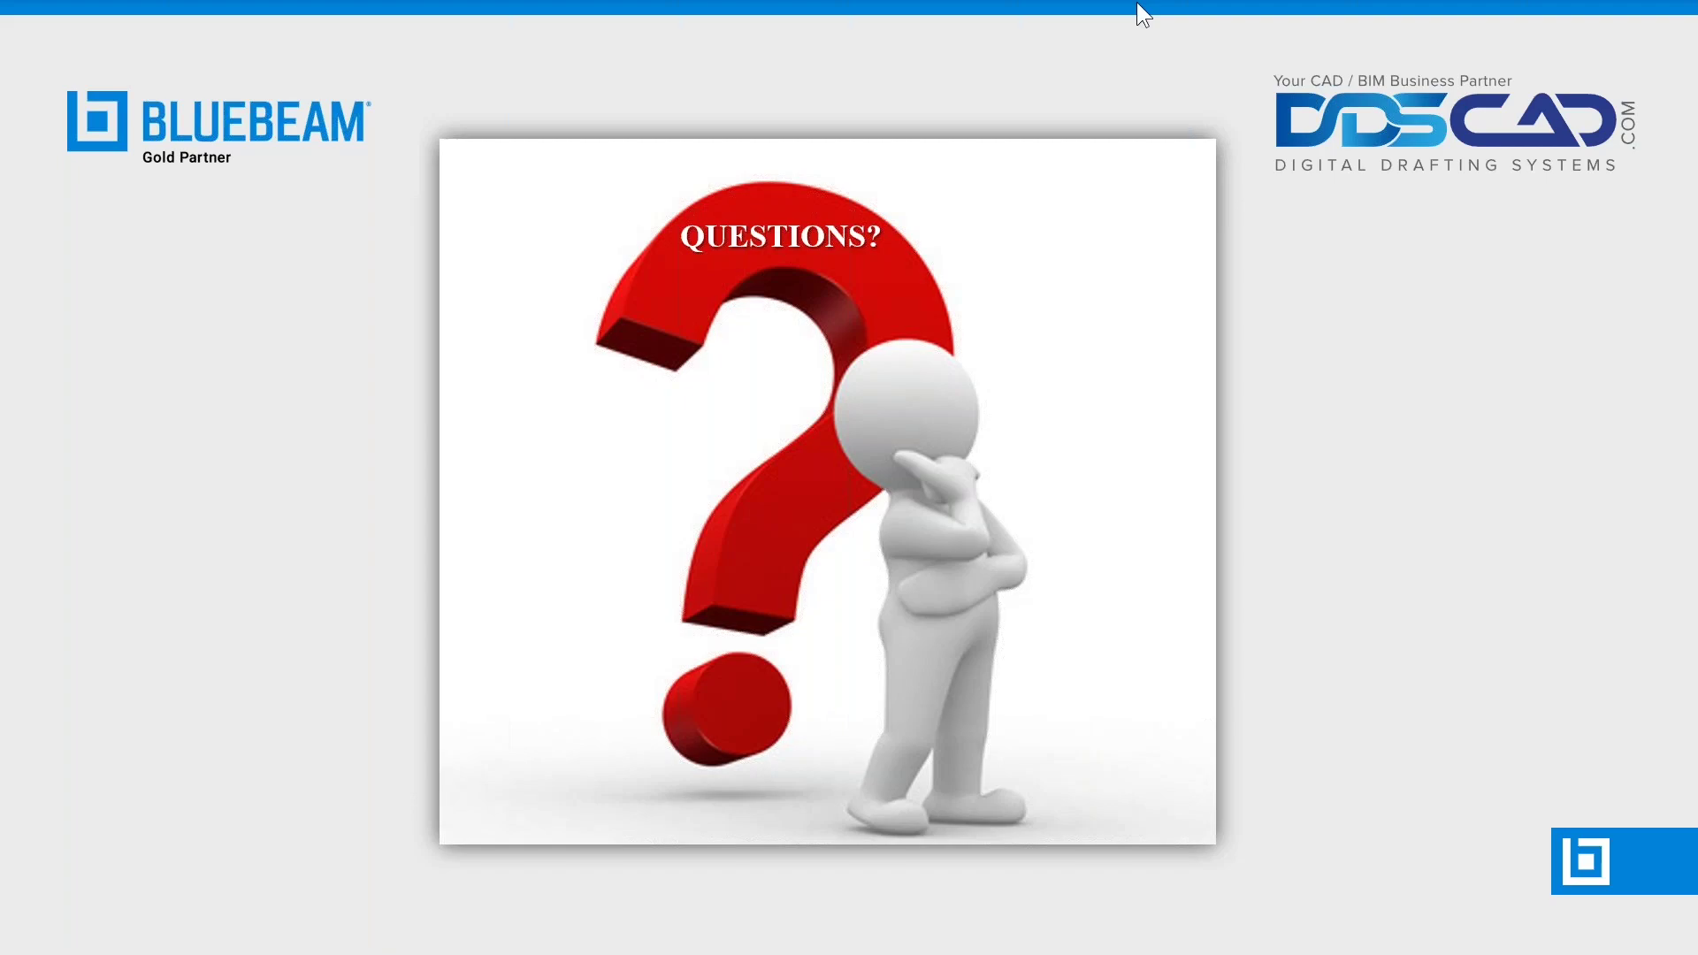
key(alt+Tab)
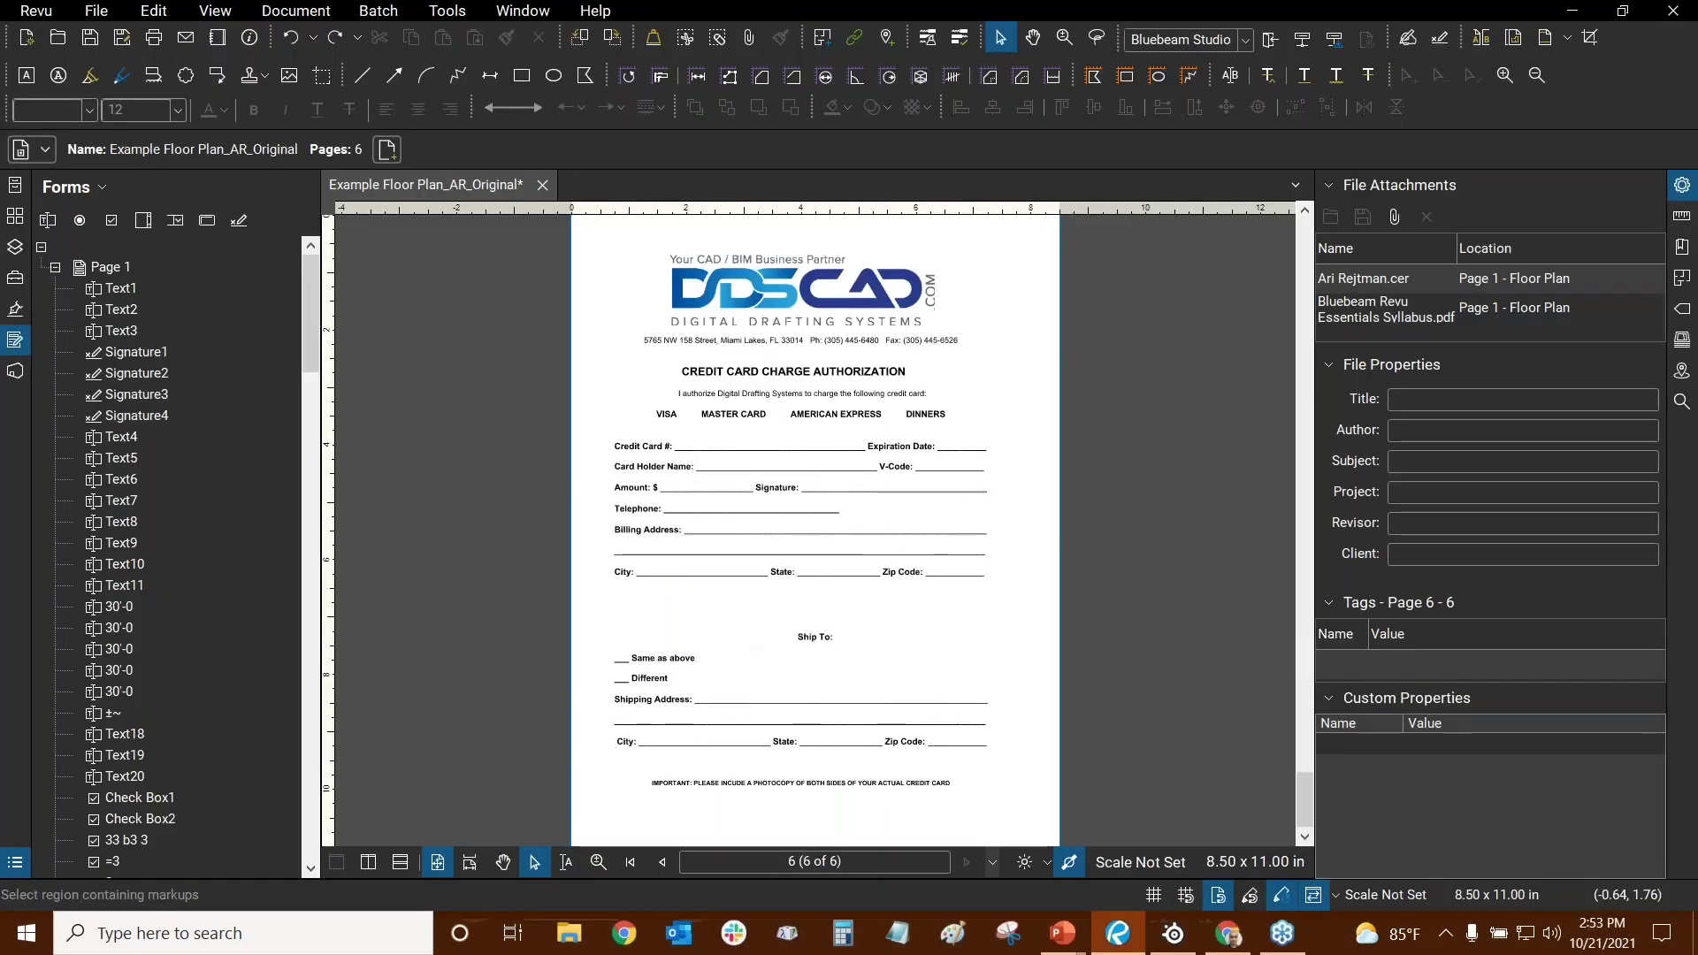
- Go to the Floor Plan page, open the Search panel, and pan to gridlines 05 and 06
click(1680, 186)
click(14, 219)
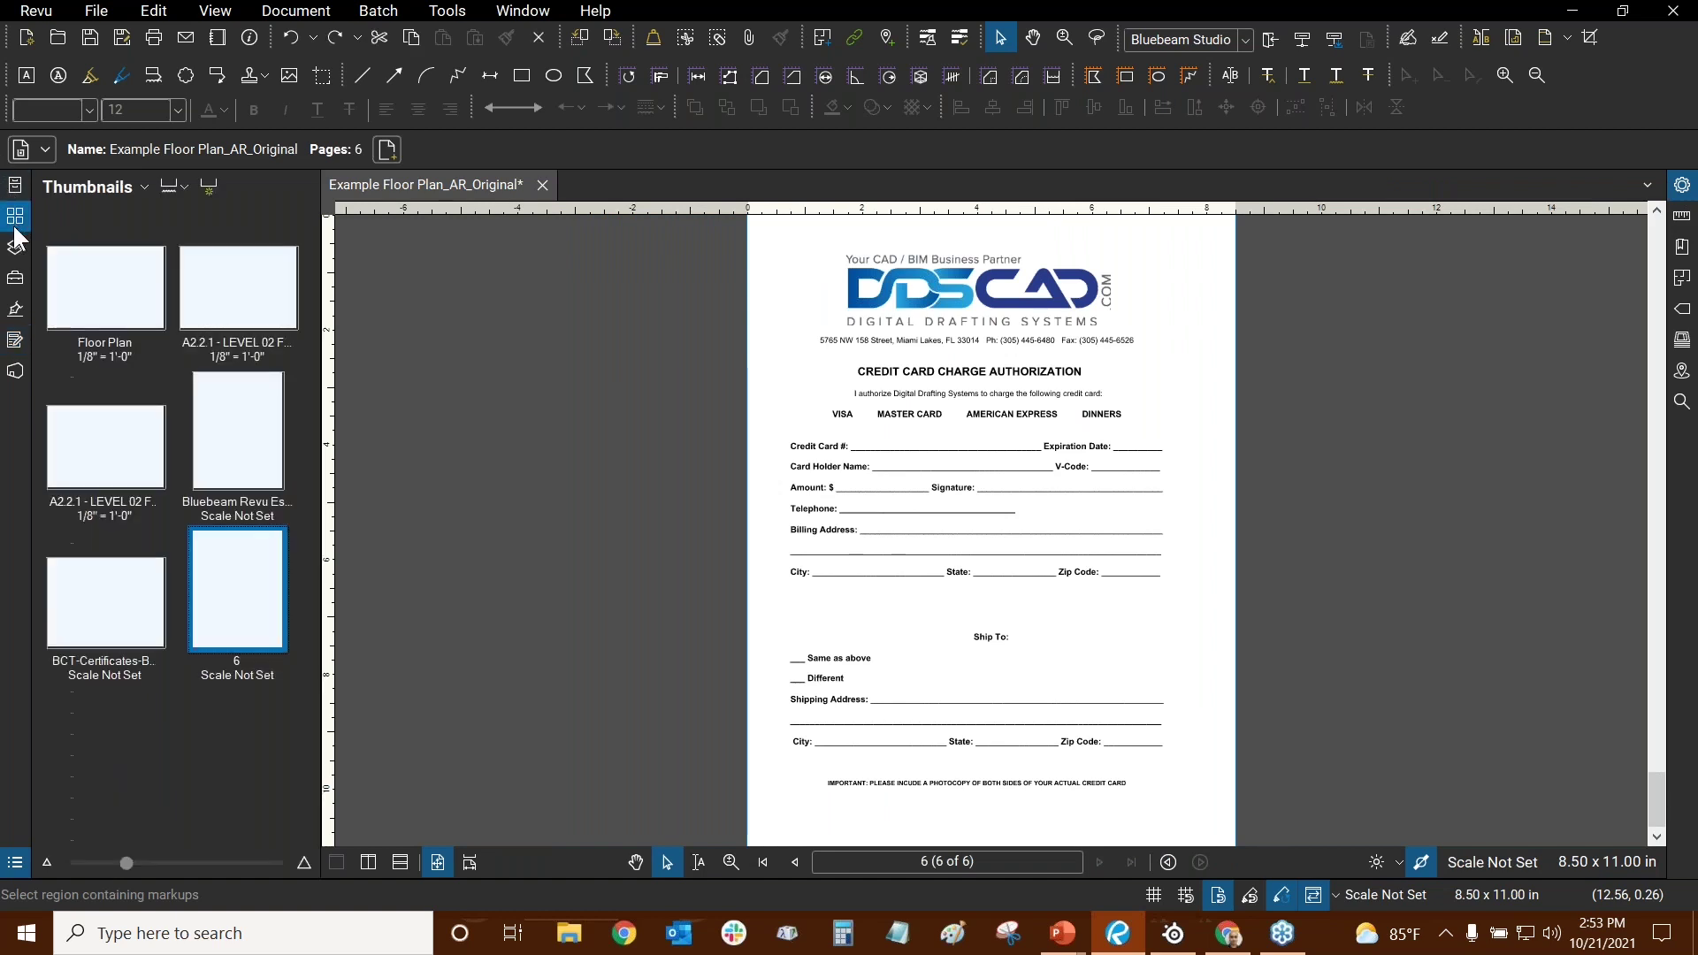
click(14, 185)
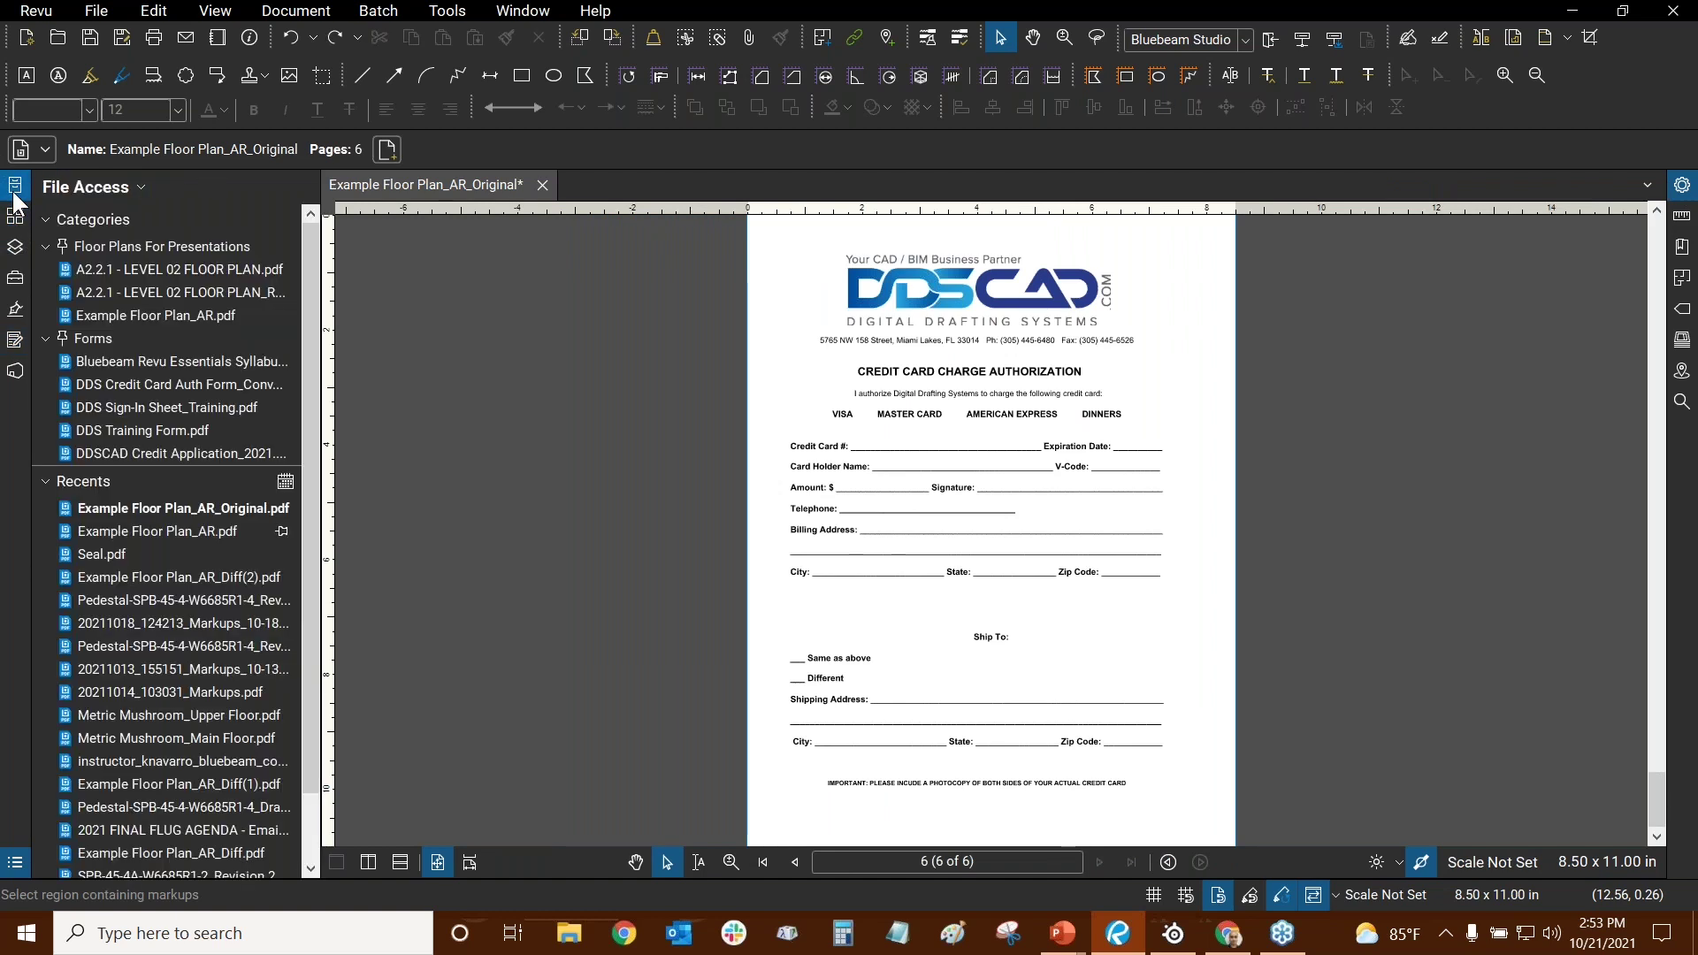
click(14, 220)
click(107, 292)
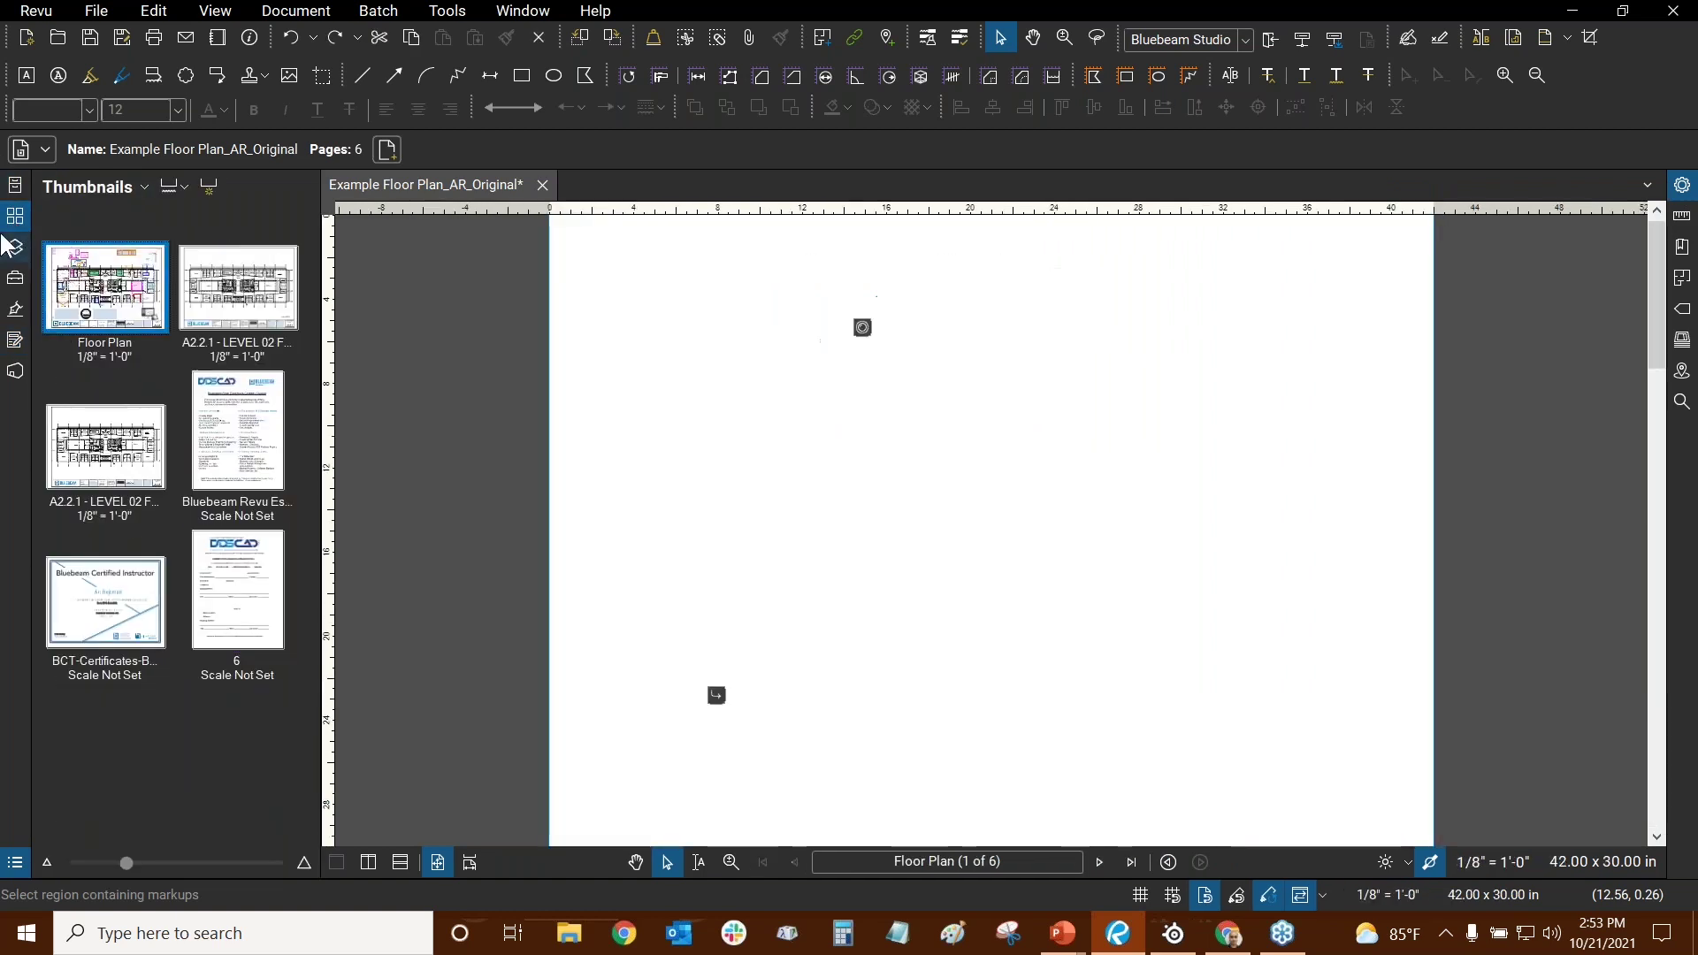
click(15, 220)
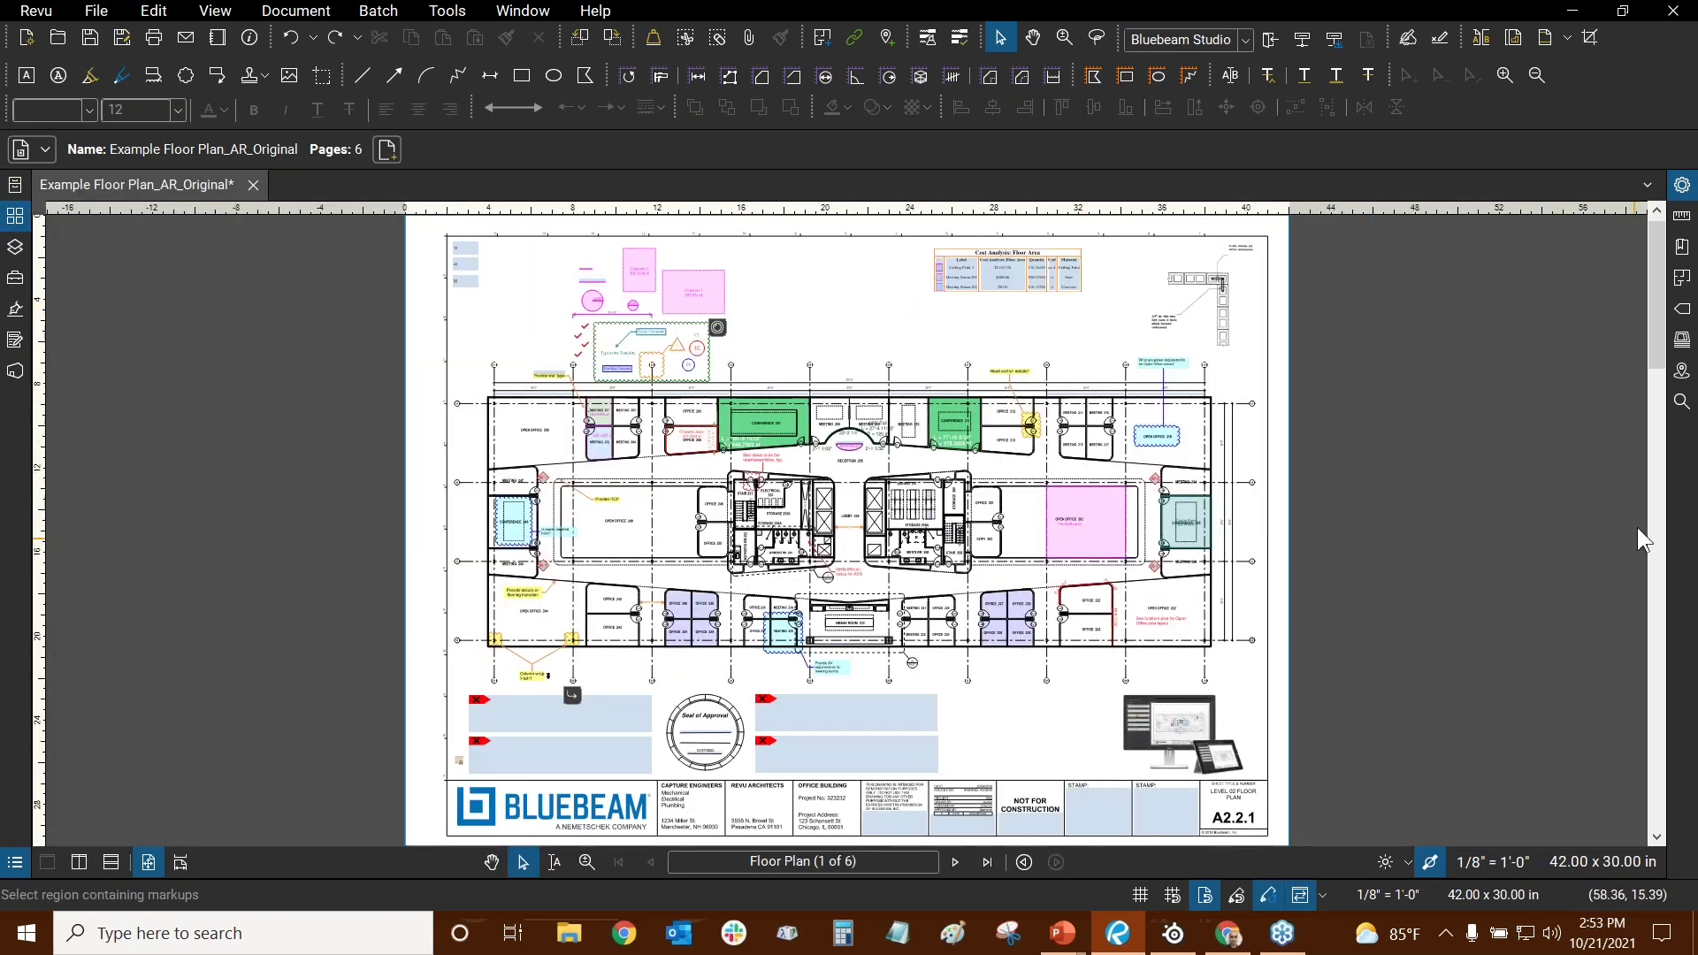
click(1681, 402)
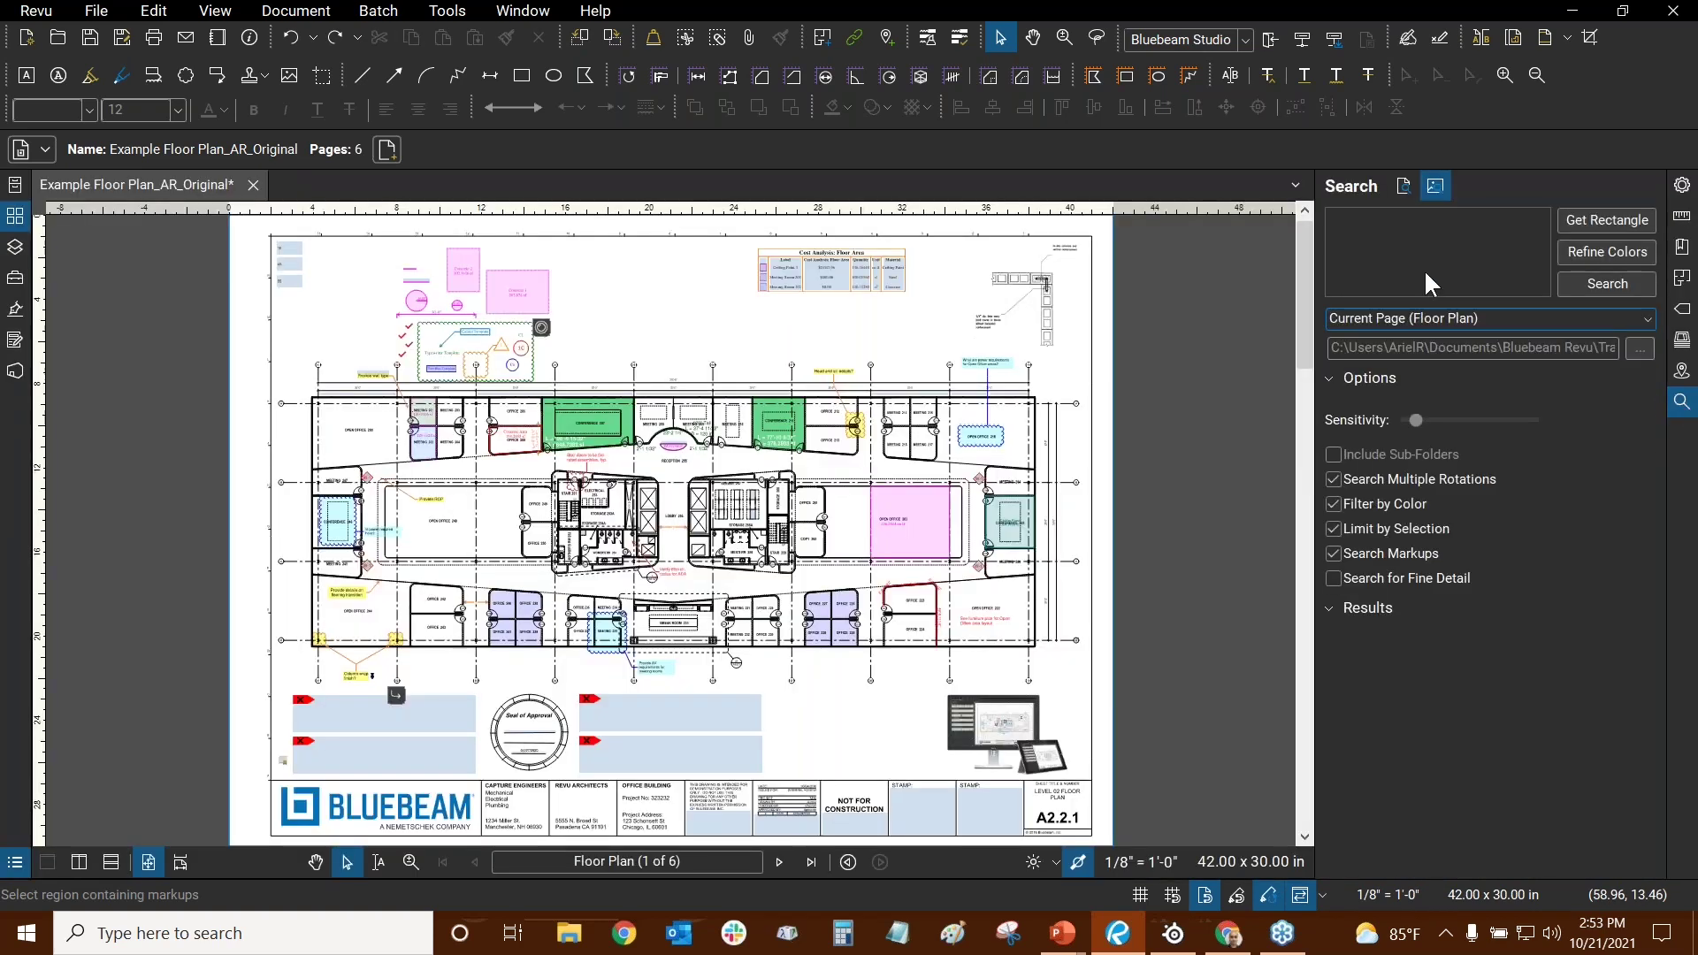
scroll(566, 366, up, 3)
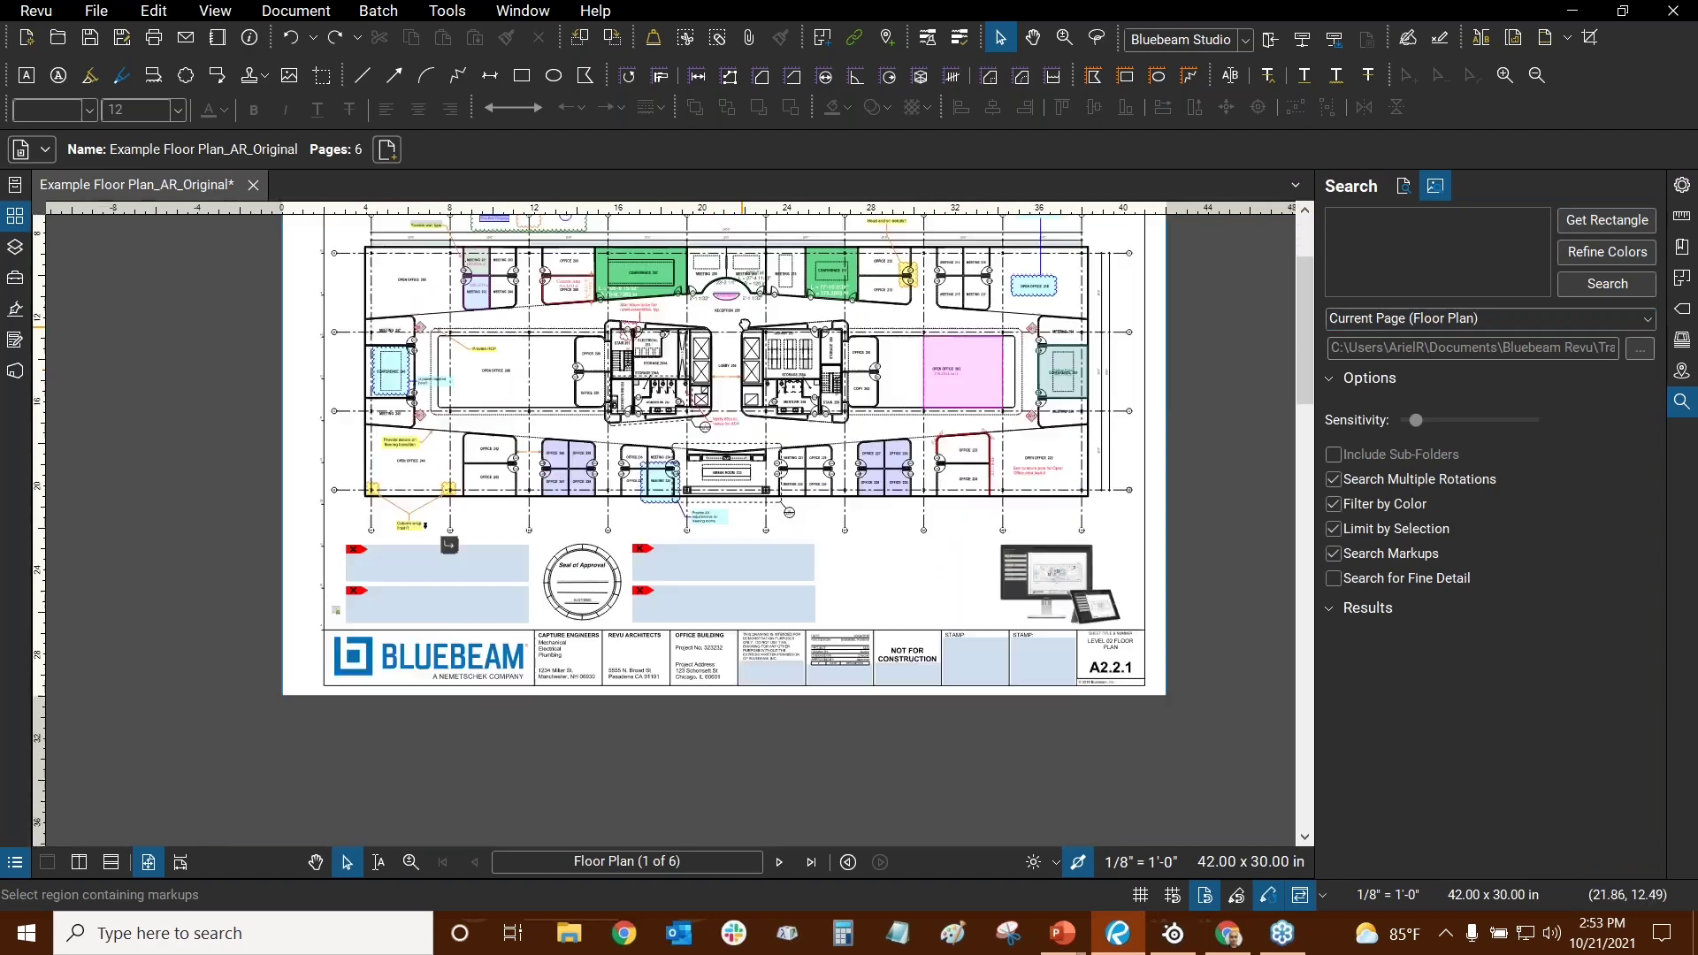
scroll(566, 366, up, 5)
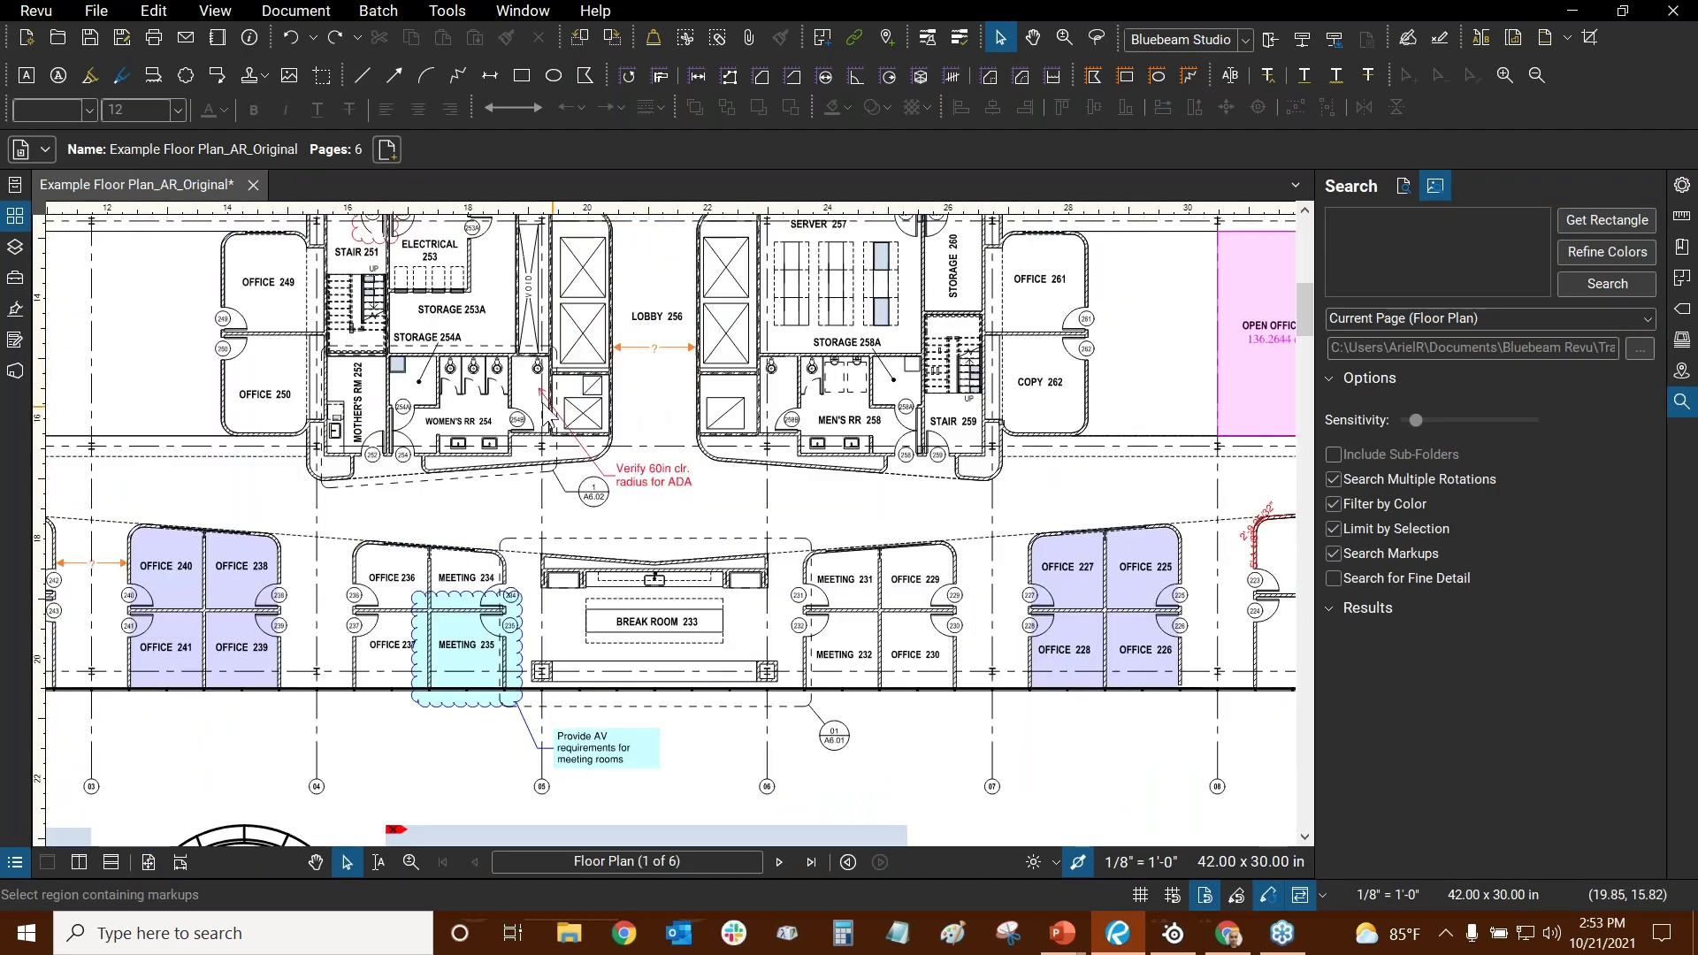
drag(1028, 605, 785, 951)
scroll(1191, 366, up, 5)
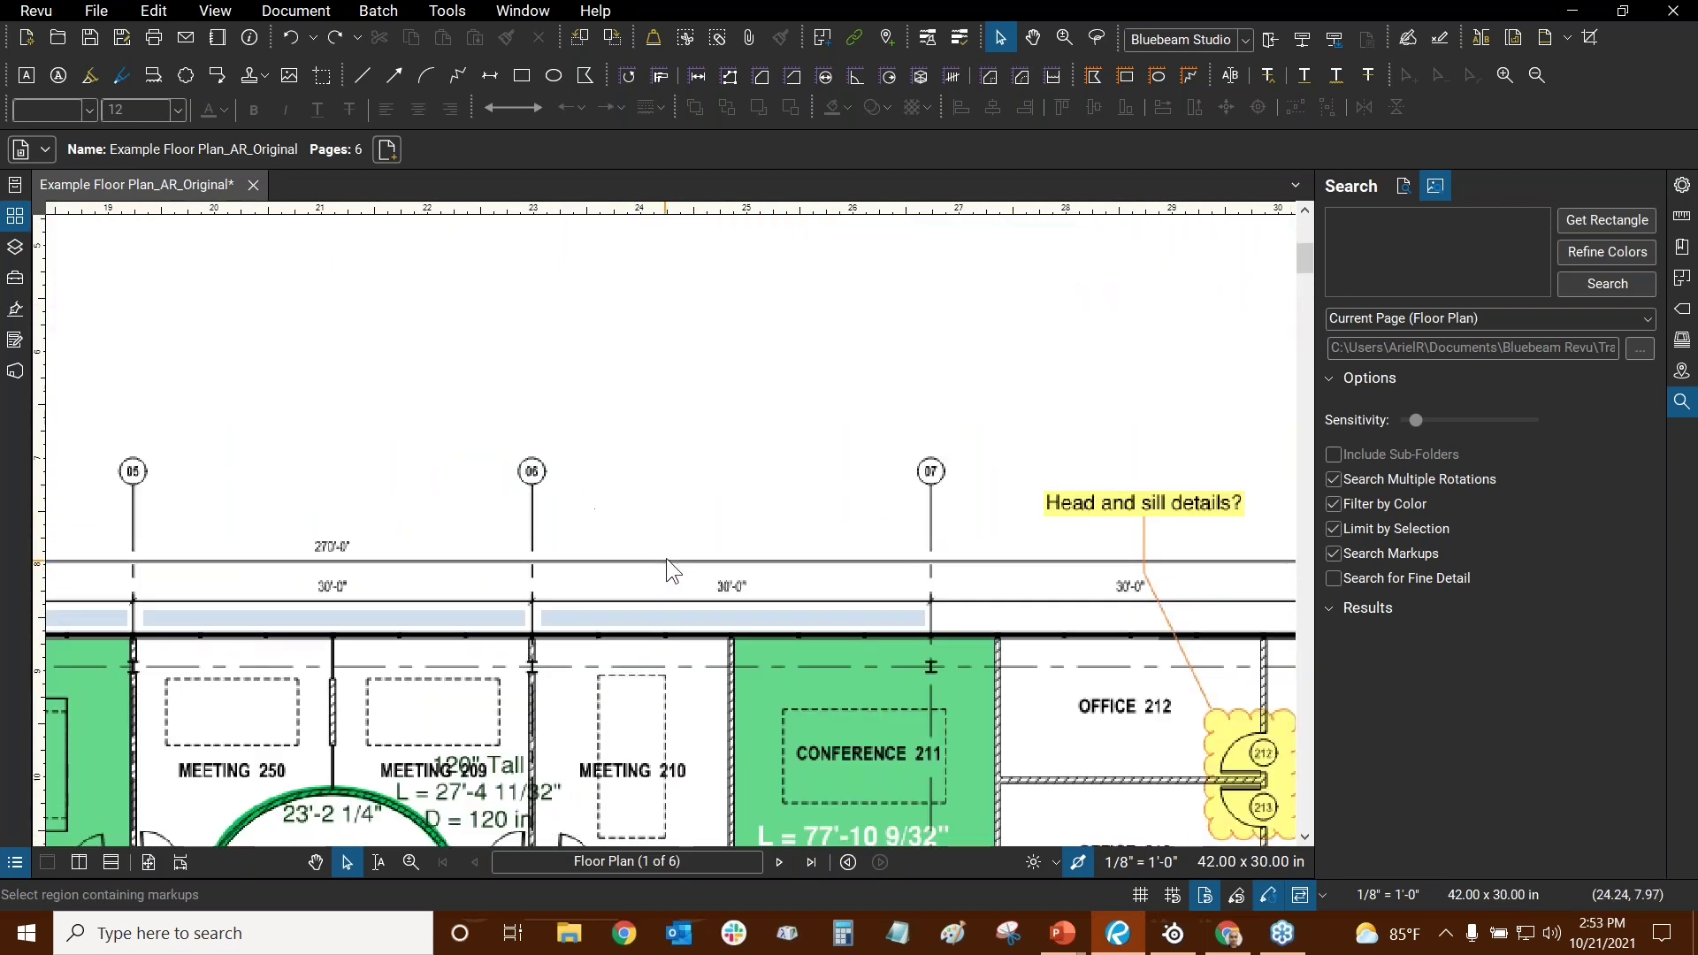
drag(1017, 488, 901, 521)
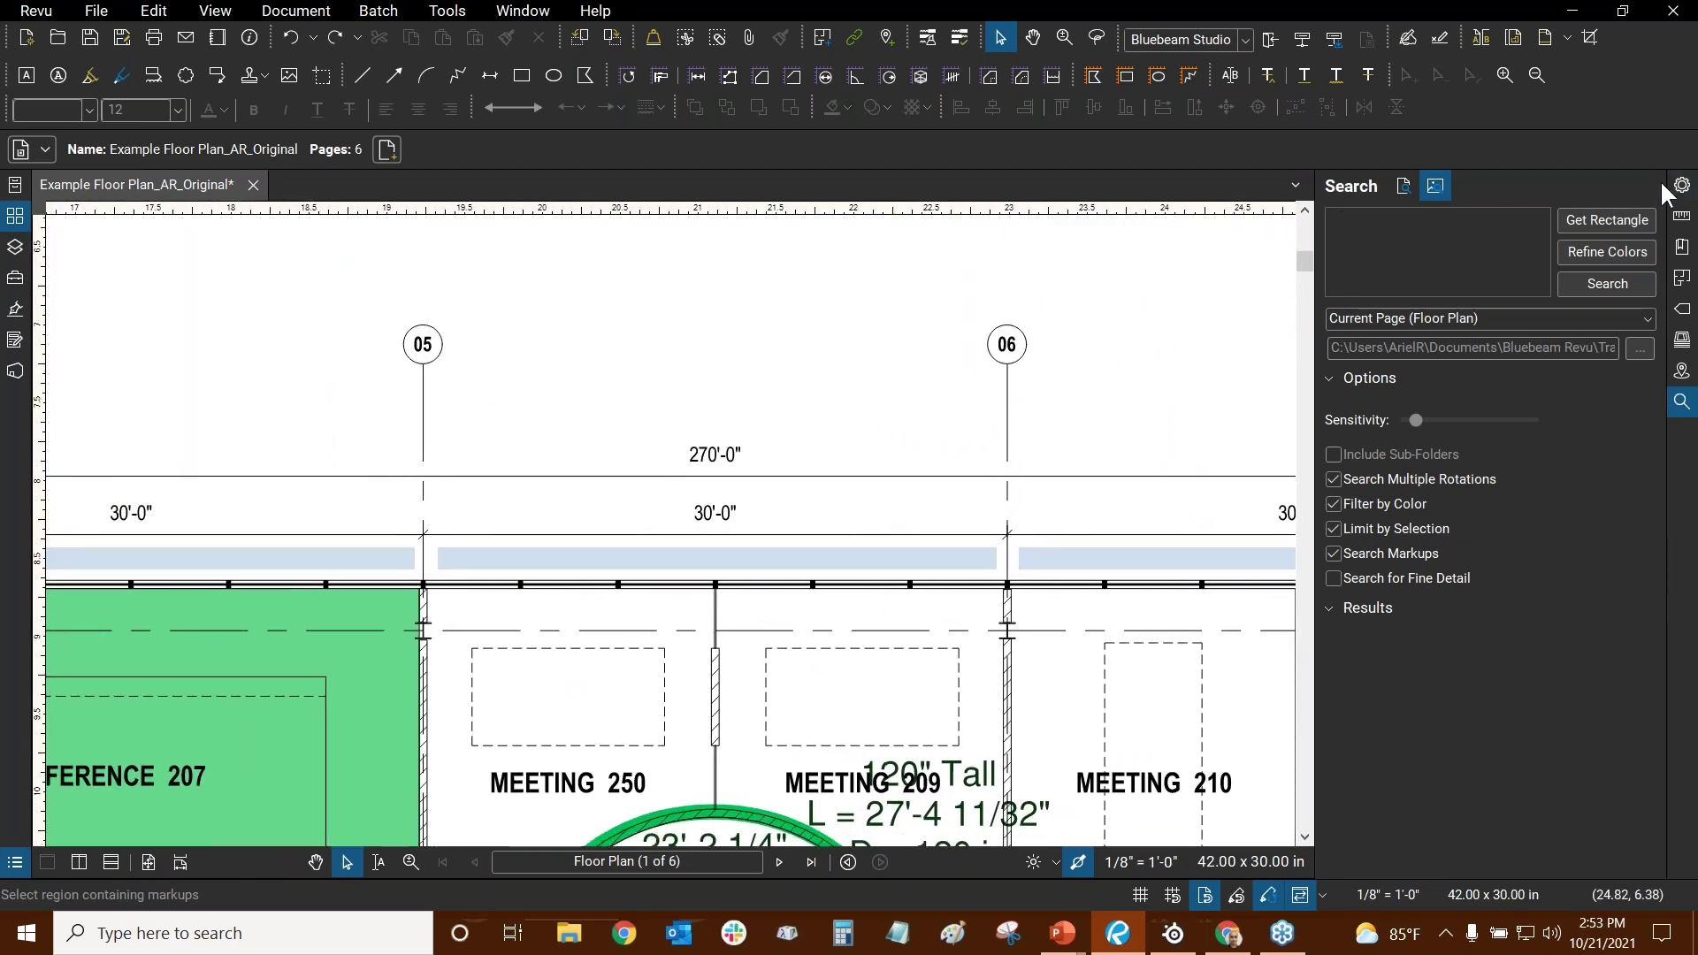
- Capture the dimension-line strip between gridlines 05 and 06 as the Visual Search sample
click(1580, 221)
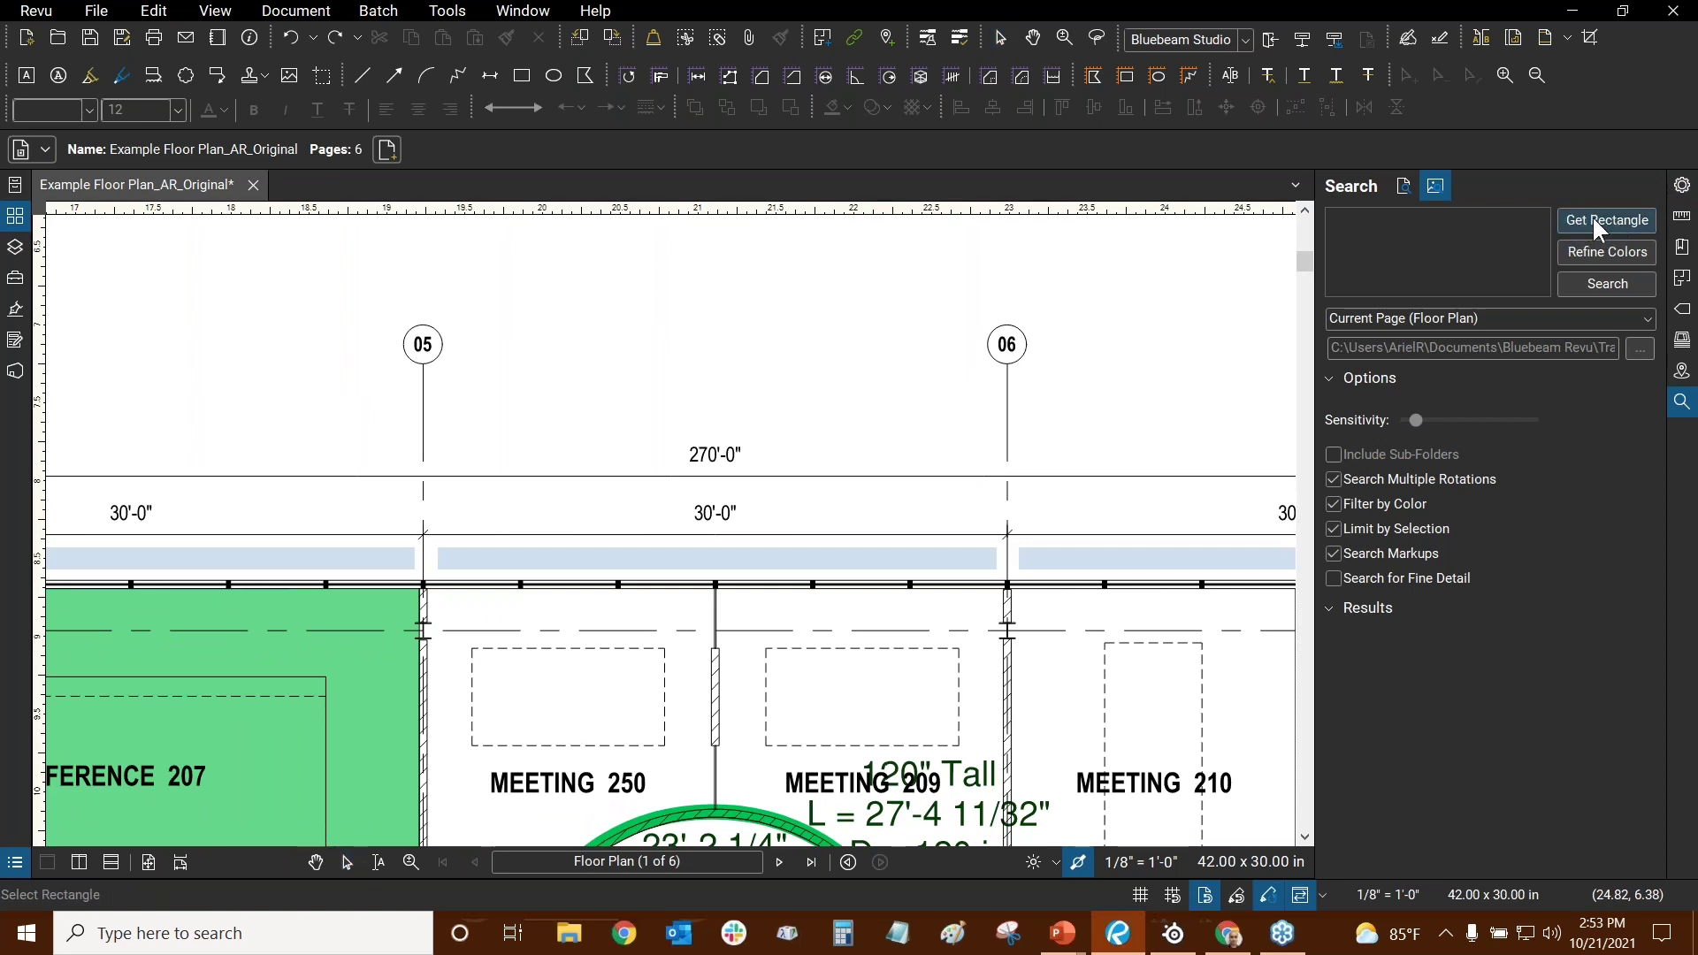
scroll(482, 500, up, 2)
scroll(382, 519, up, 2)
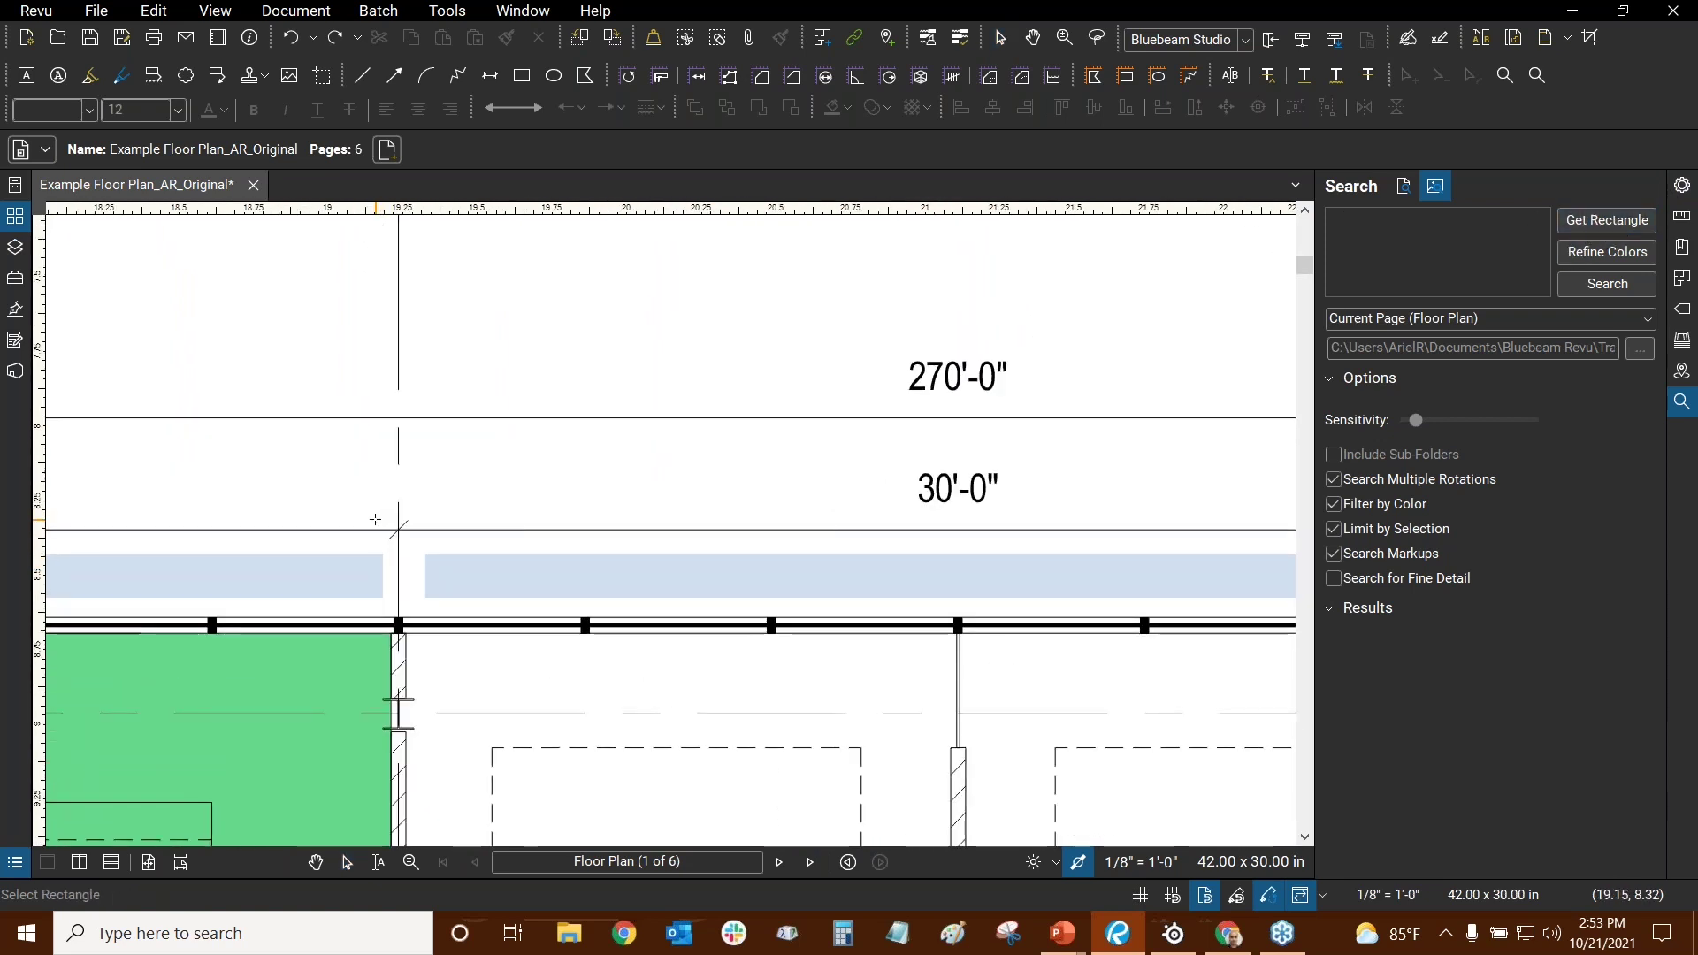
drag(377, 506, 1088, 541)
scroll(650, 570, down, 2)
scroll(1008, 531, down, 1)
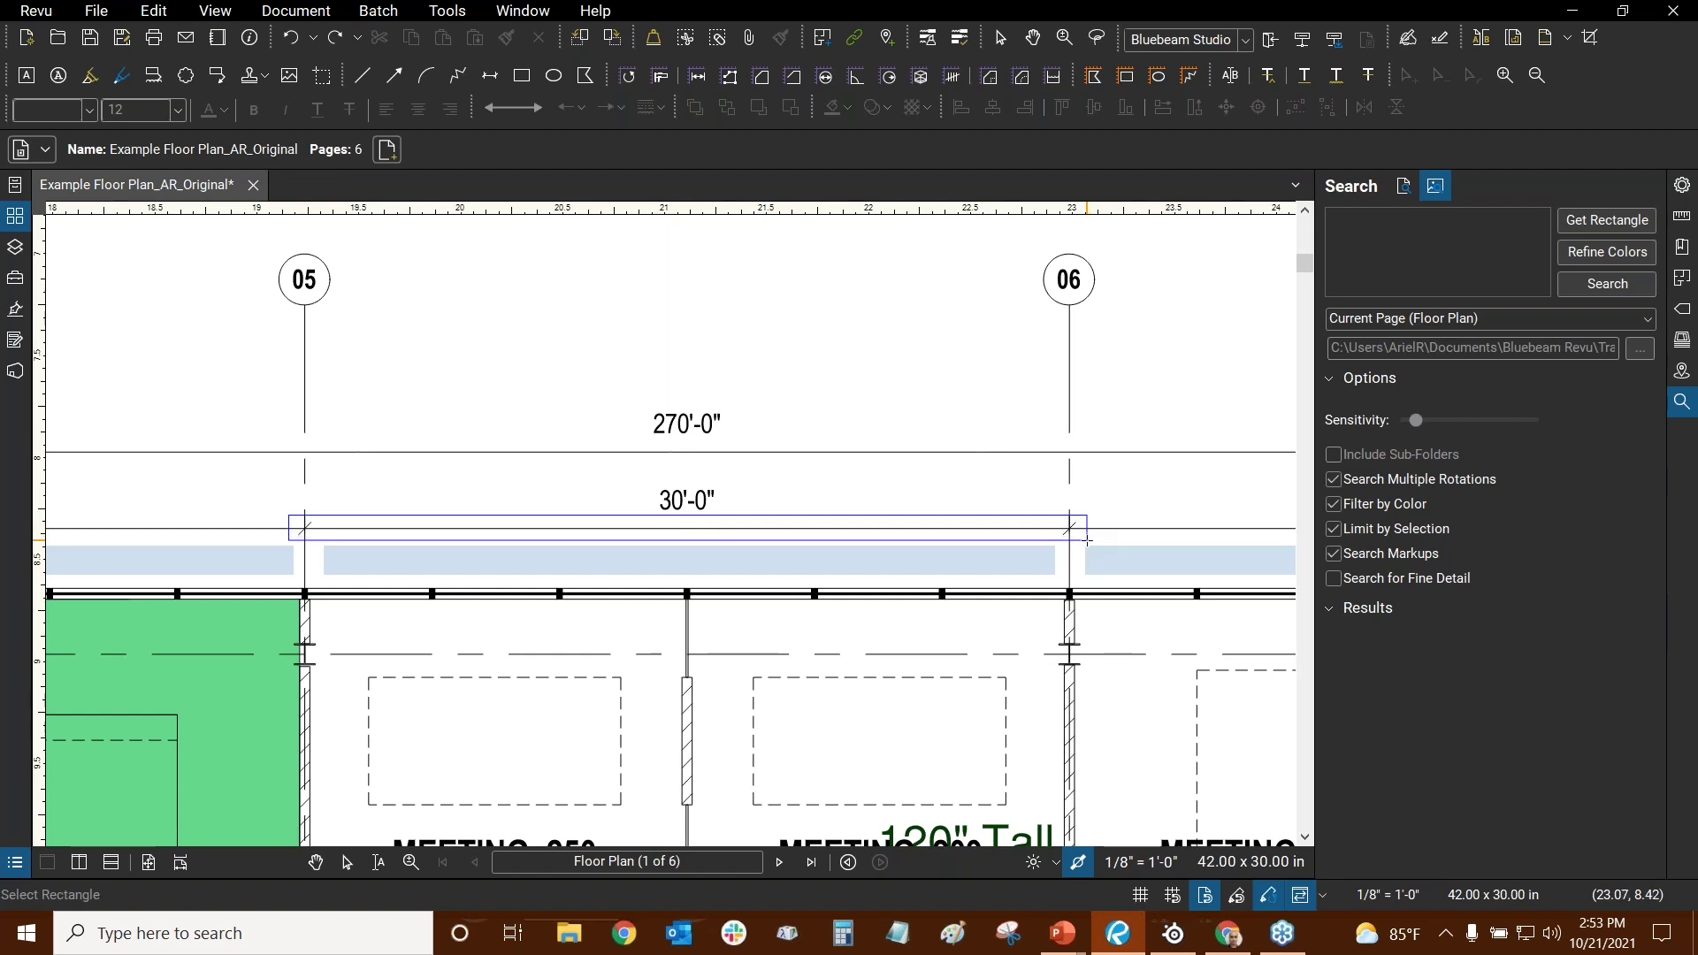
drag(1088, 540, 1088, 540)
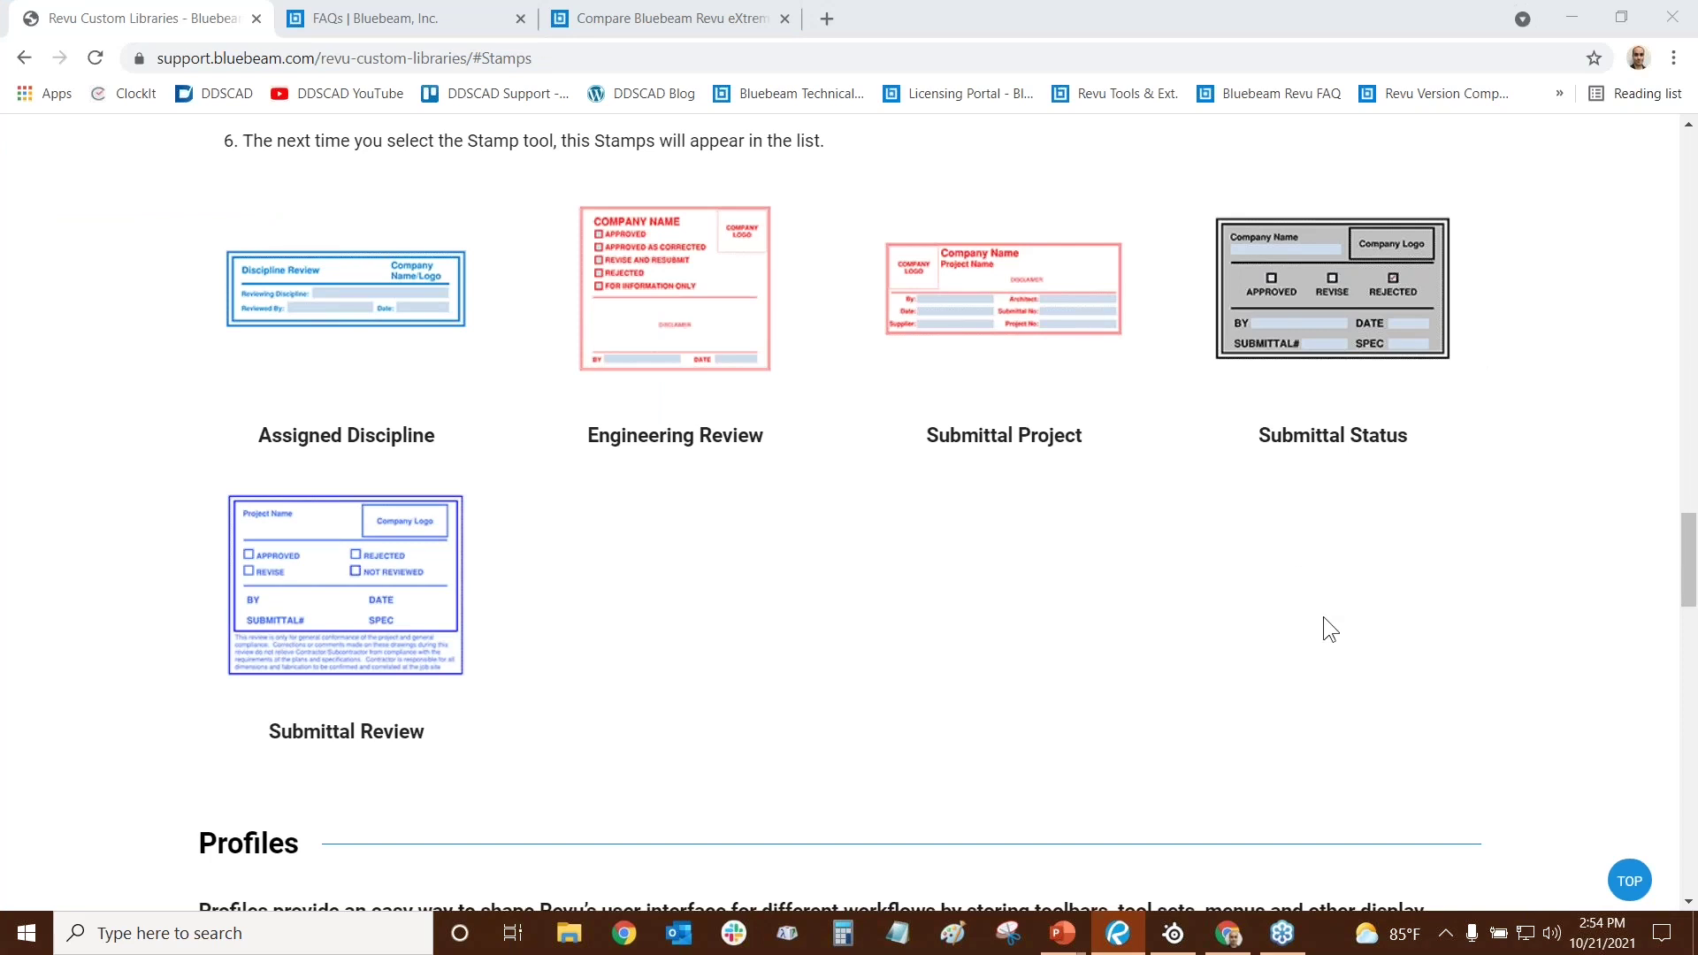
- Cycle the window switcher from Chrome back to the Bluebeam Revu floor plan
key(alt+Tab)
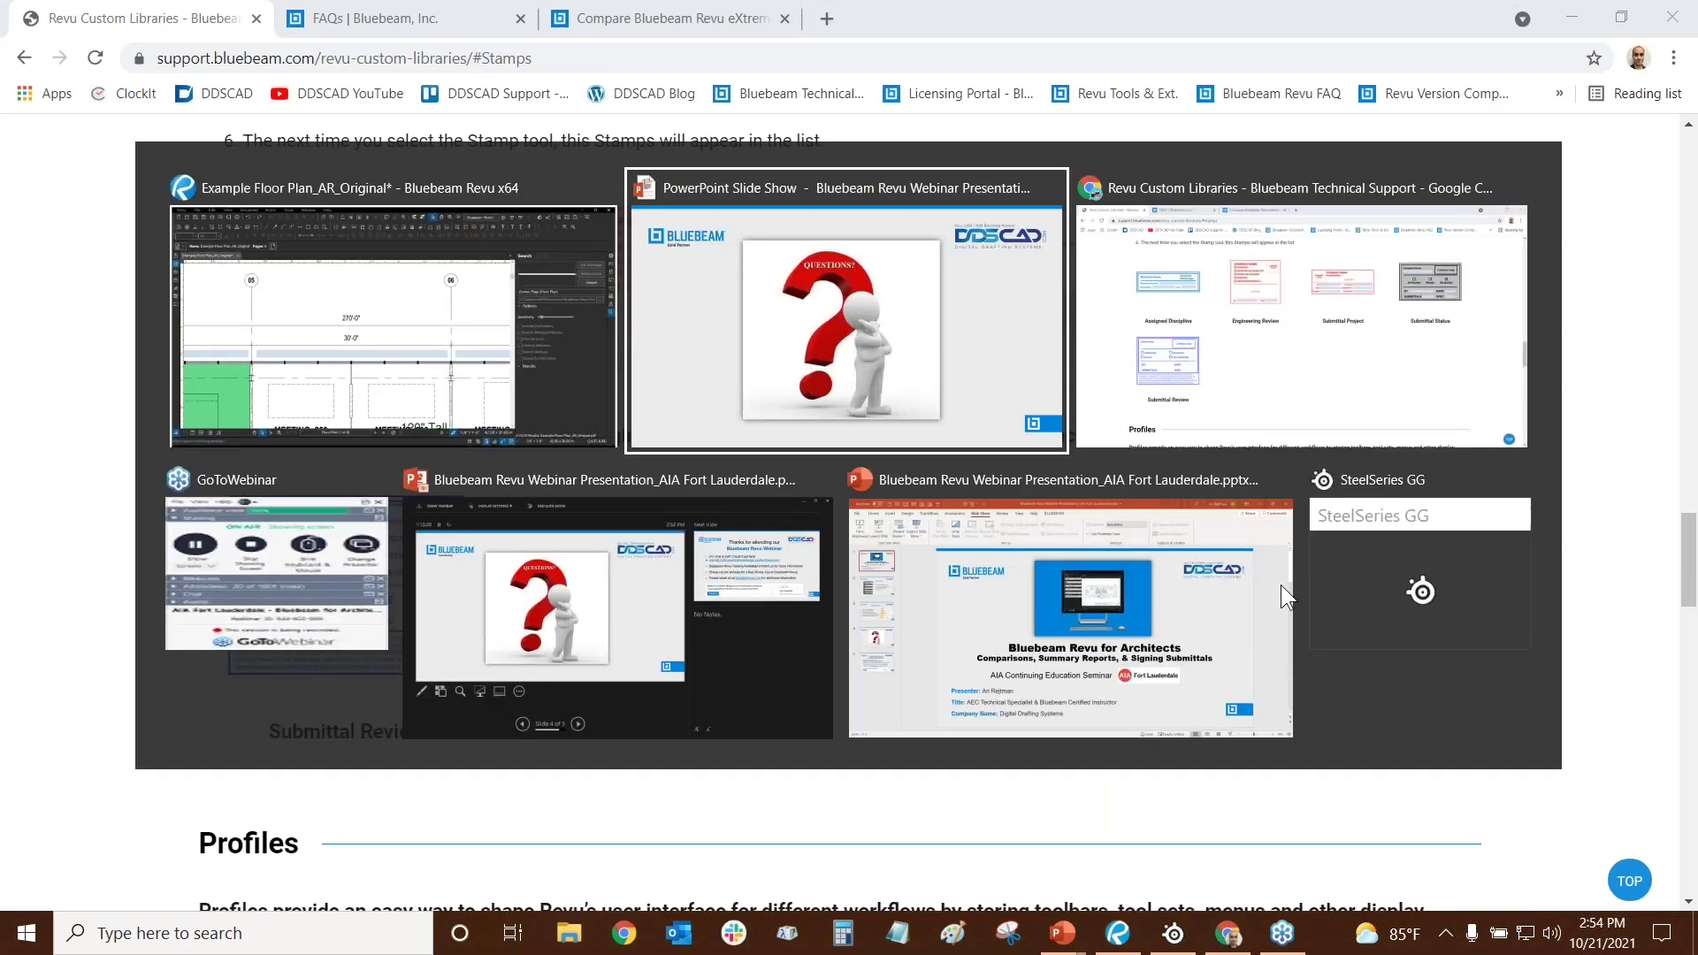
key(alt+Tab)
key(alt+Tab)
key(alt+Tab)
key(alt+Tab)
key(alt+Tab)
key(alt+Tab)
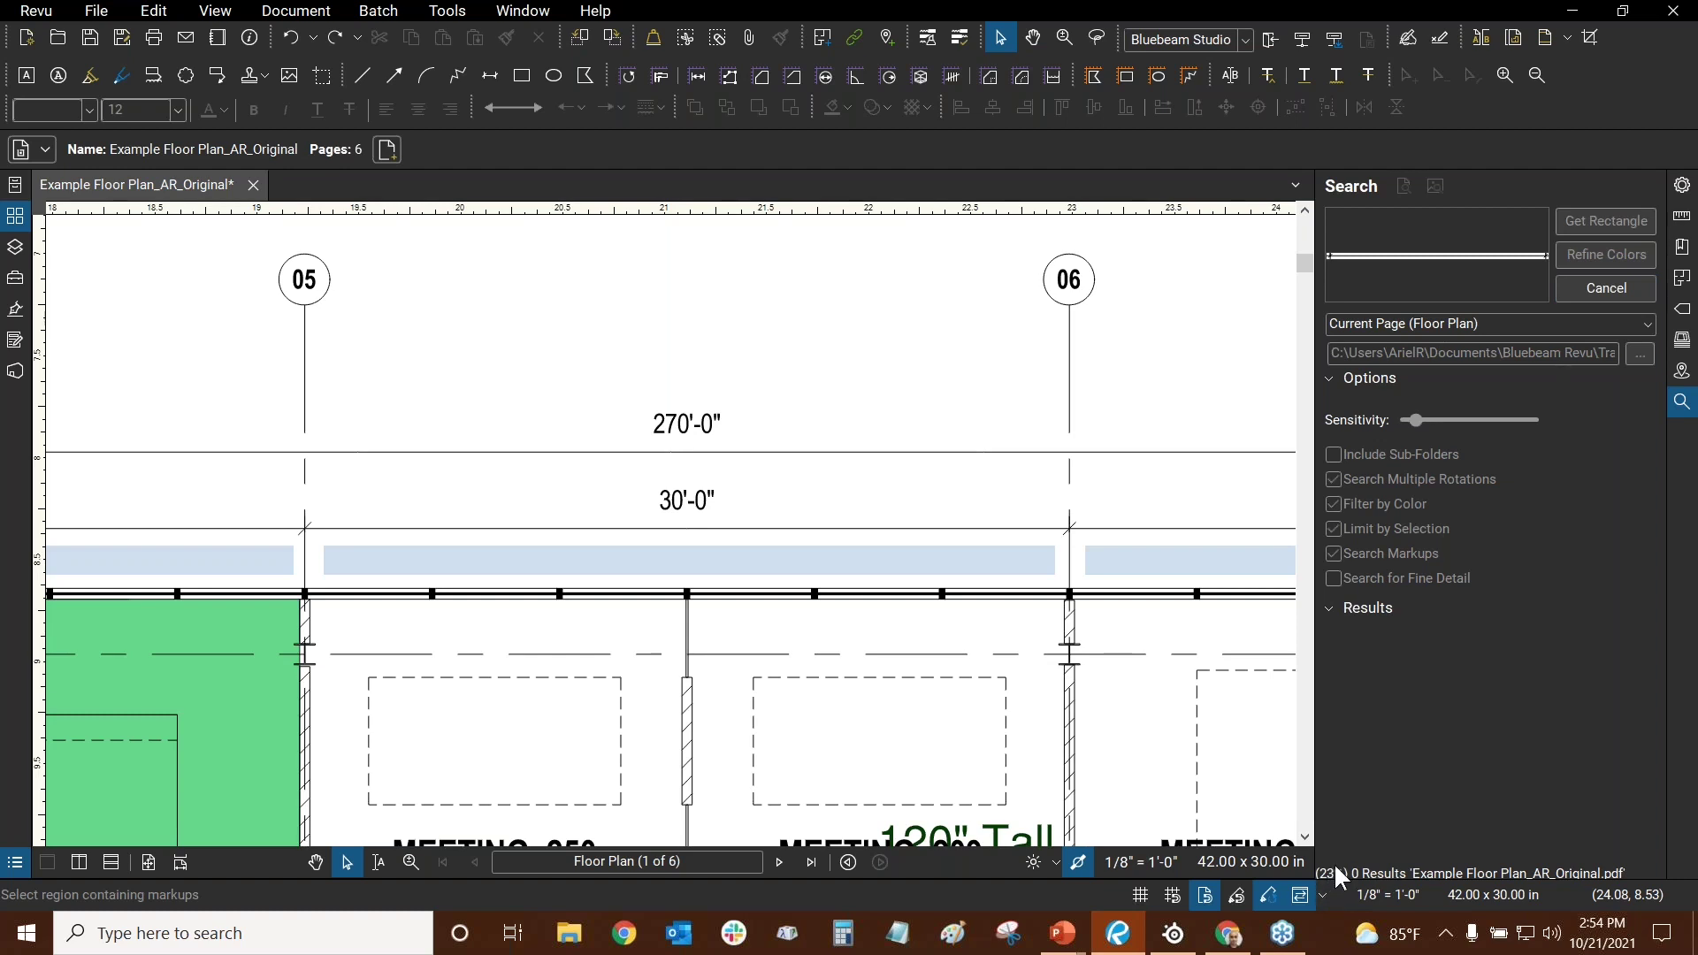
click(1386, 325)
- Cancel the running dimension-line Visual Search
click(1616, 293)
scroll(819, 455, down, 3)
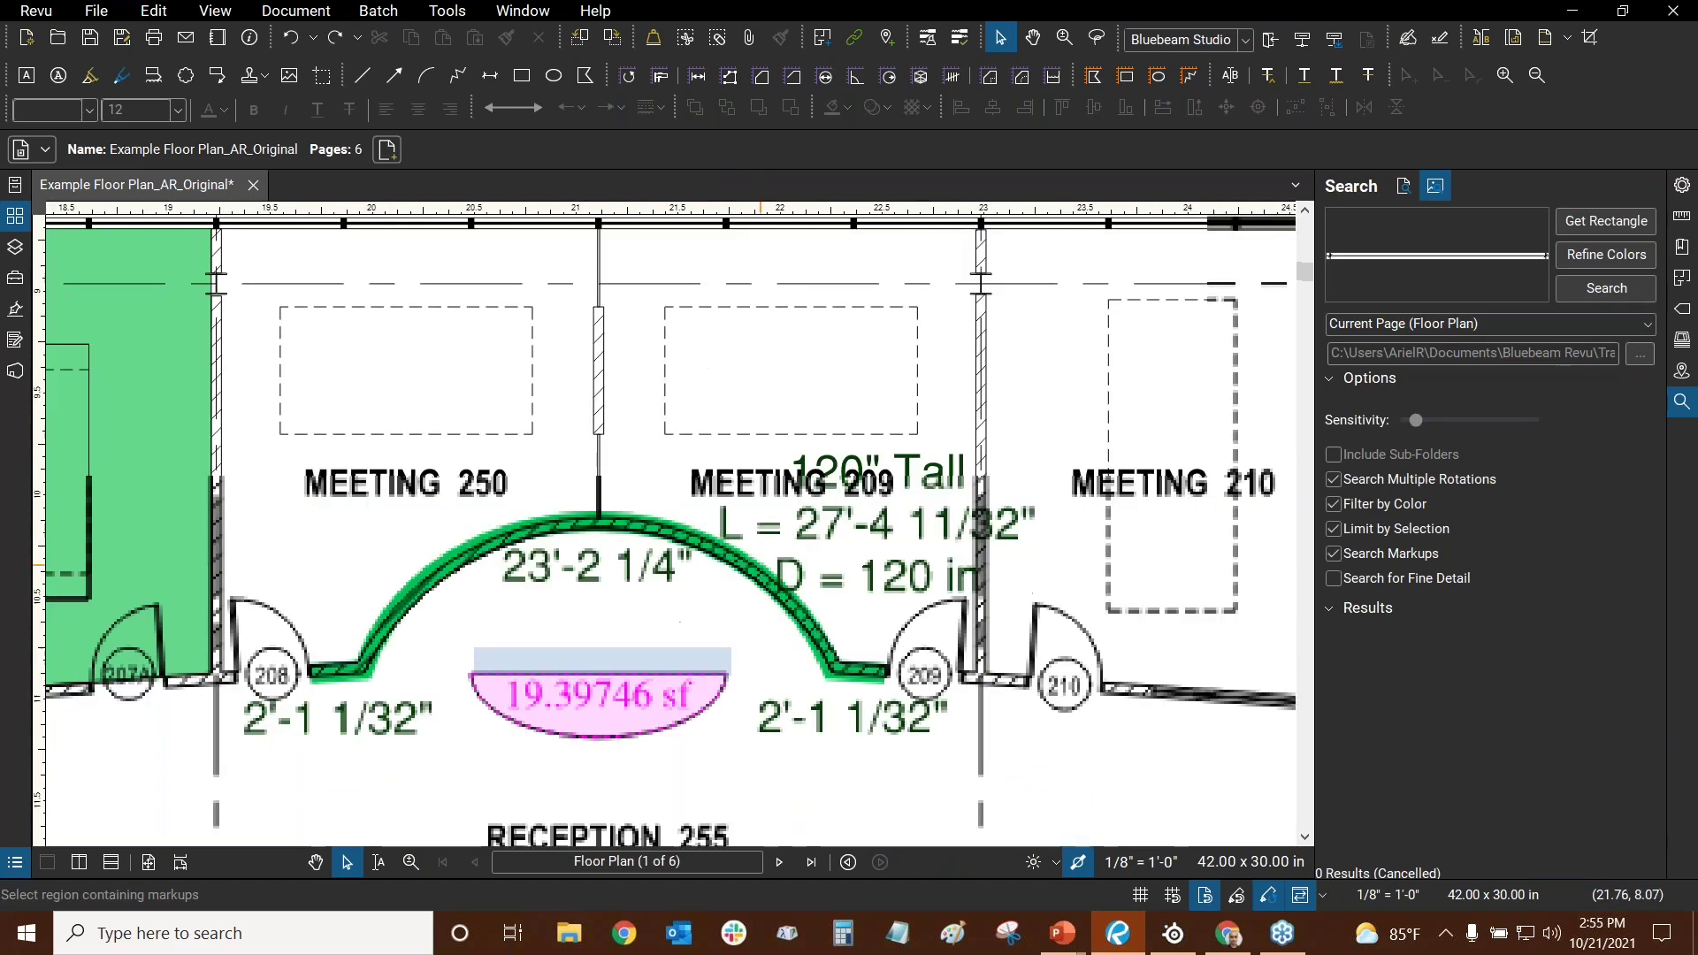
scroll(705, 694, down, 15)
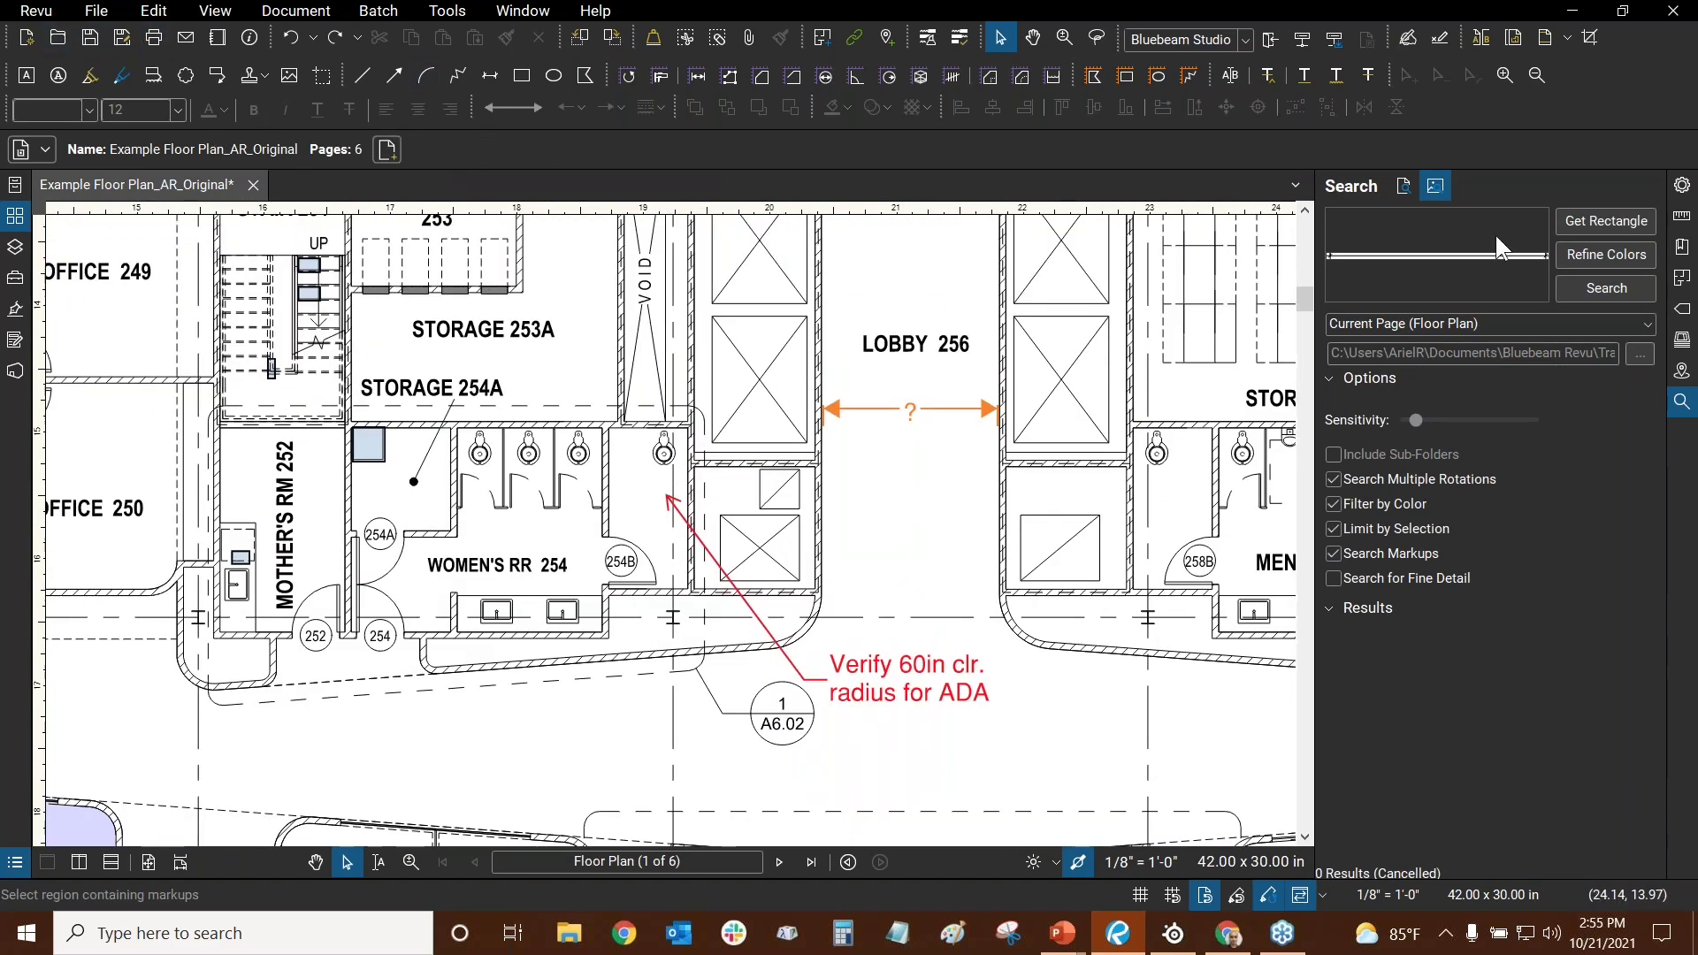
- Use the sink in Mother's Room 252 as the sample and search, finding 5 results
click(1561, 223)
scroll(529, 412, up, 6)
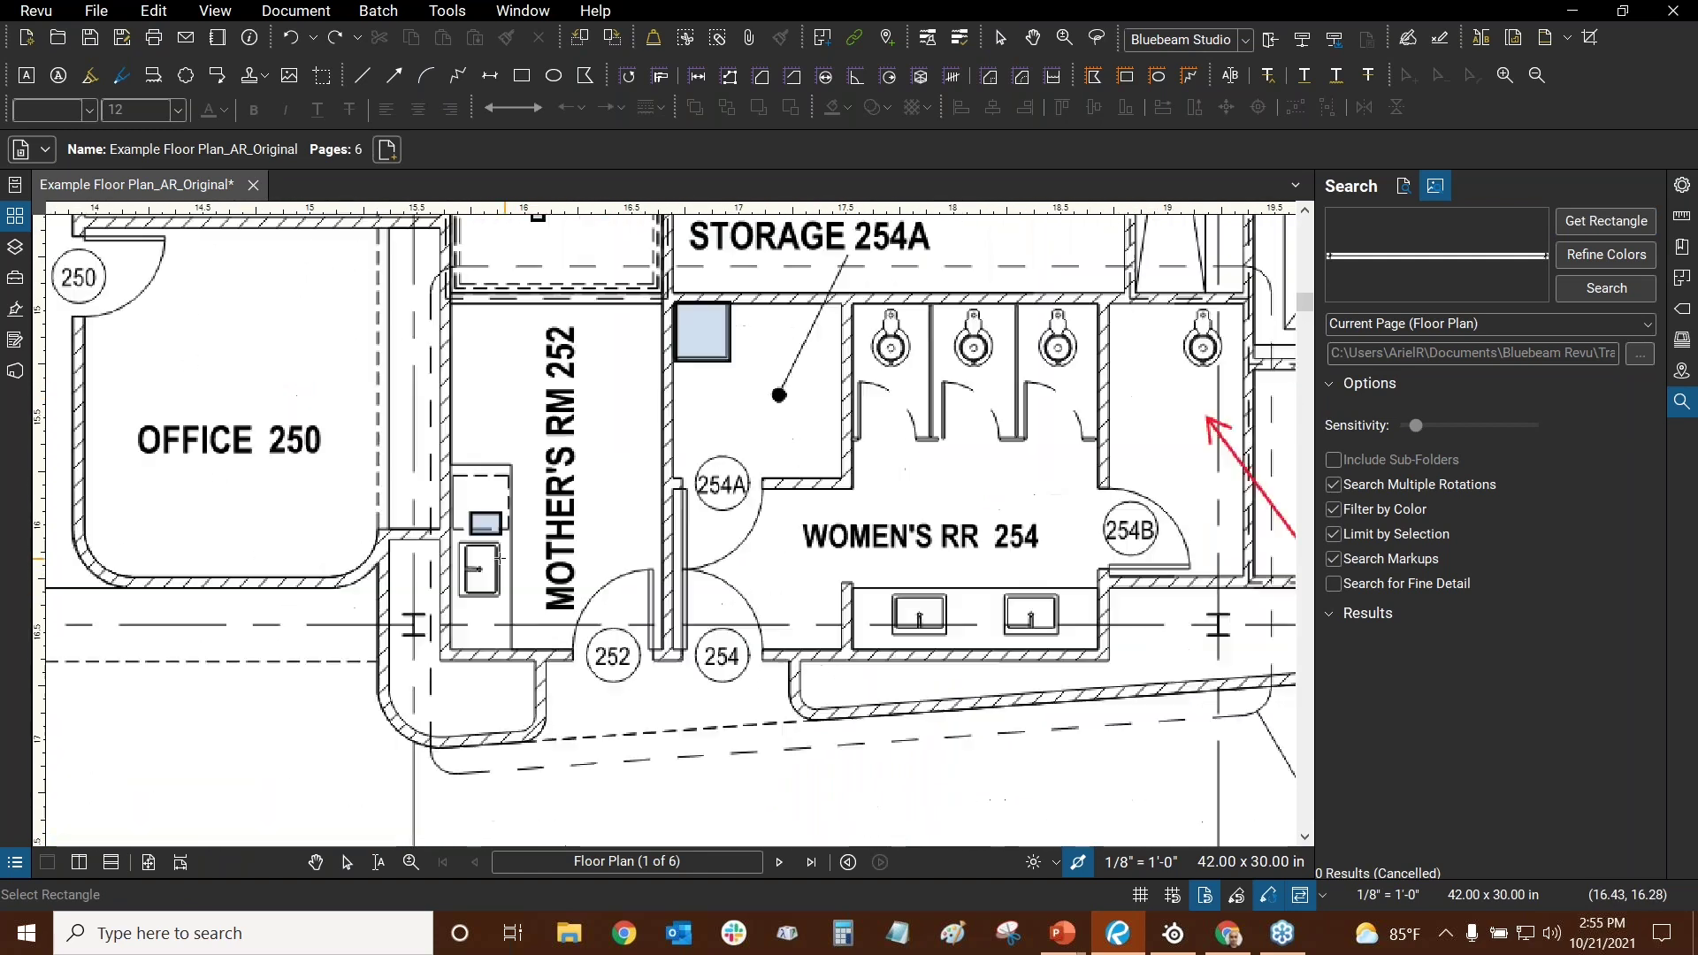
scroll(505, 382, up, 3)
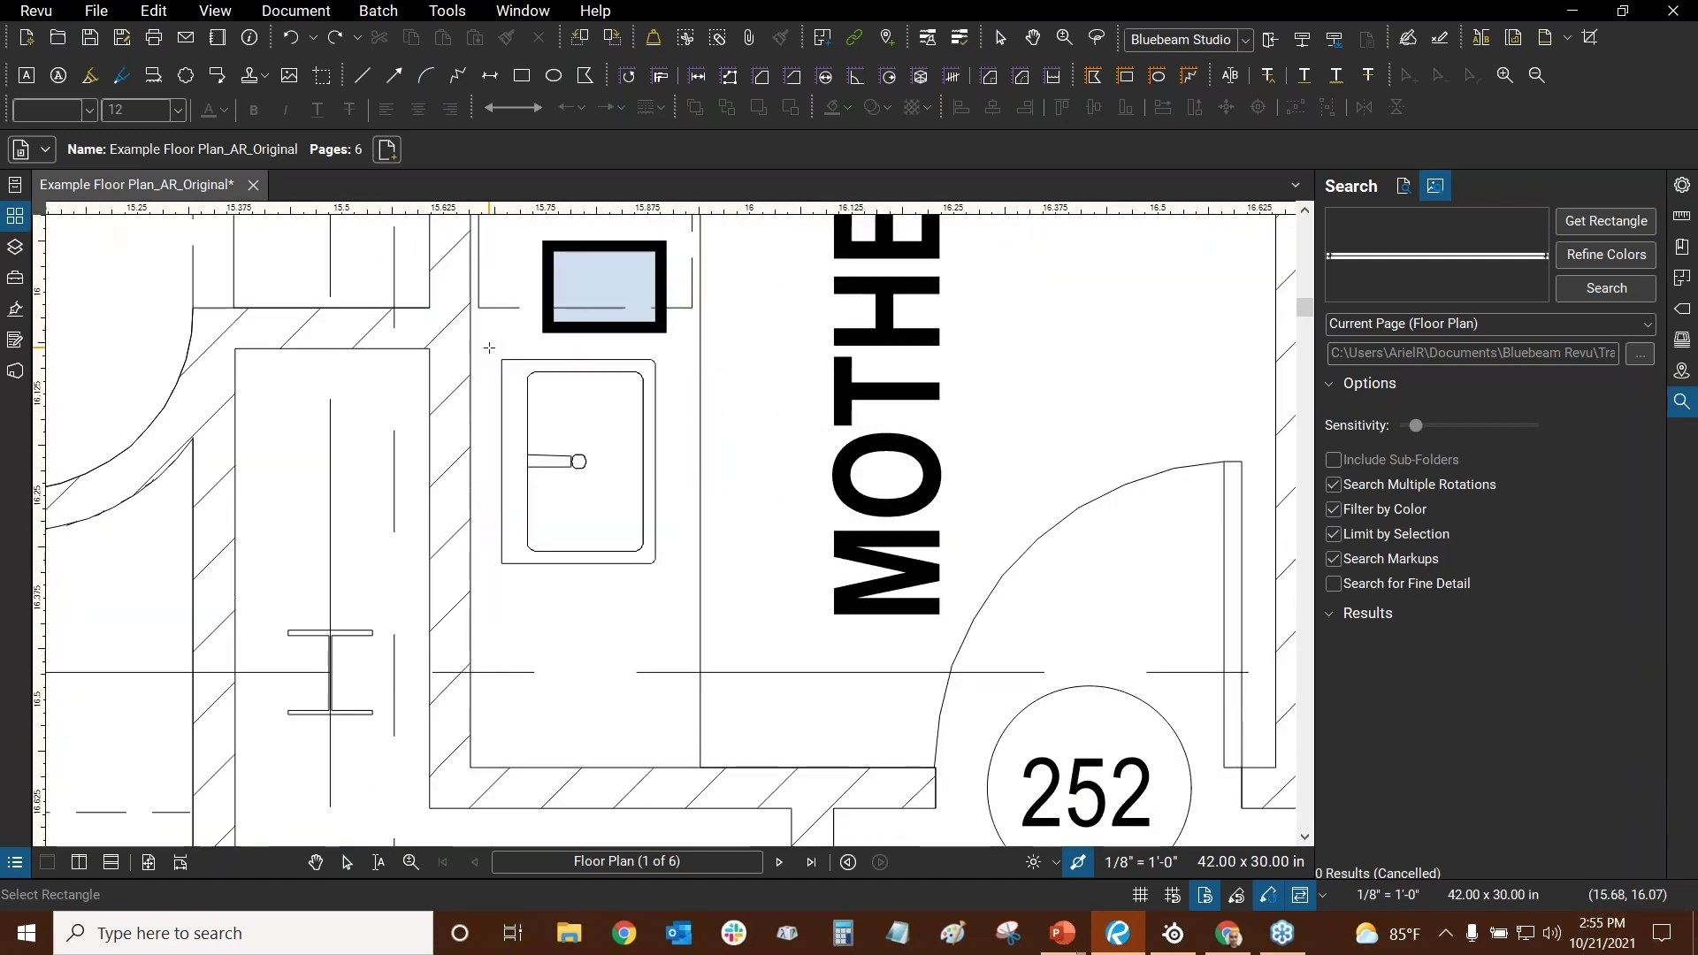
drag(489, 348, 673, 581)
drag(1133, 396, 906, 432)
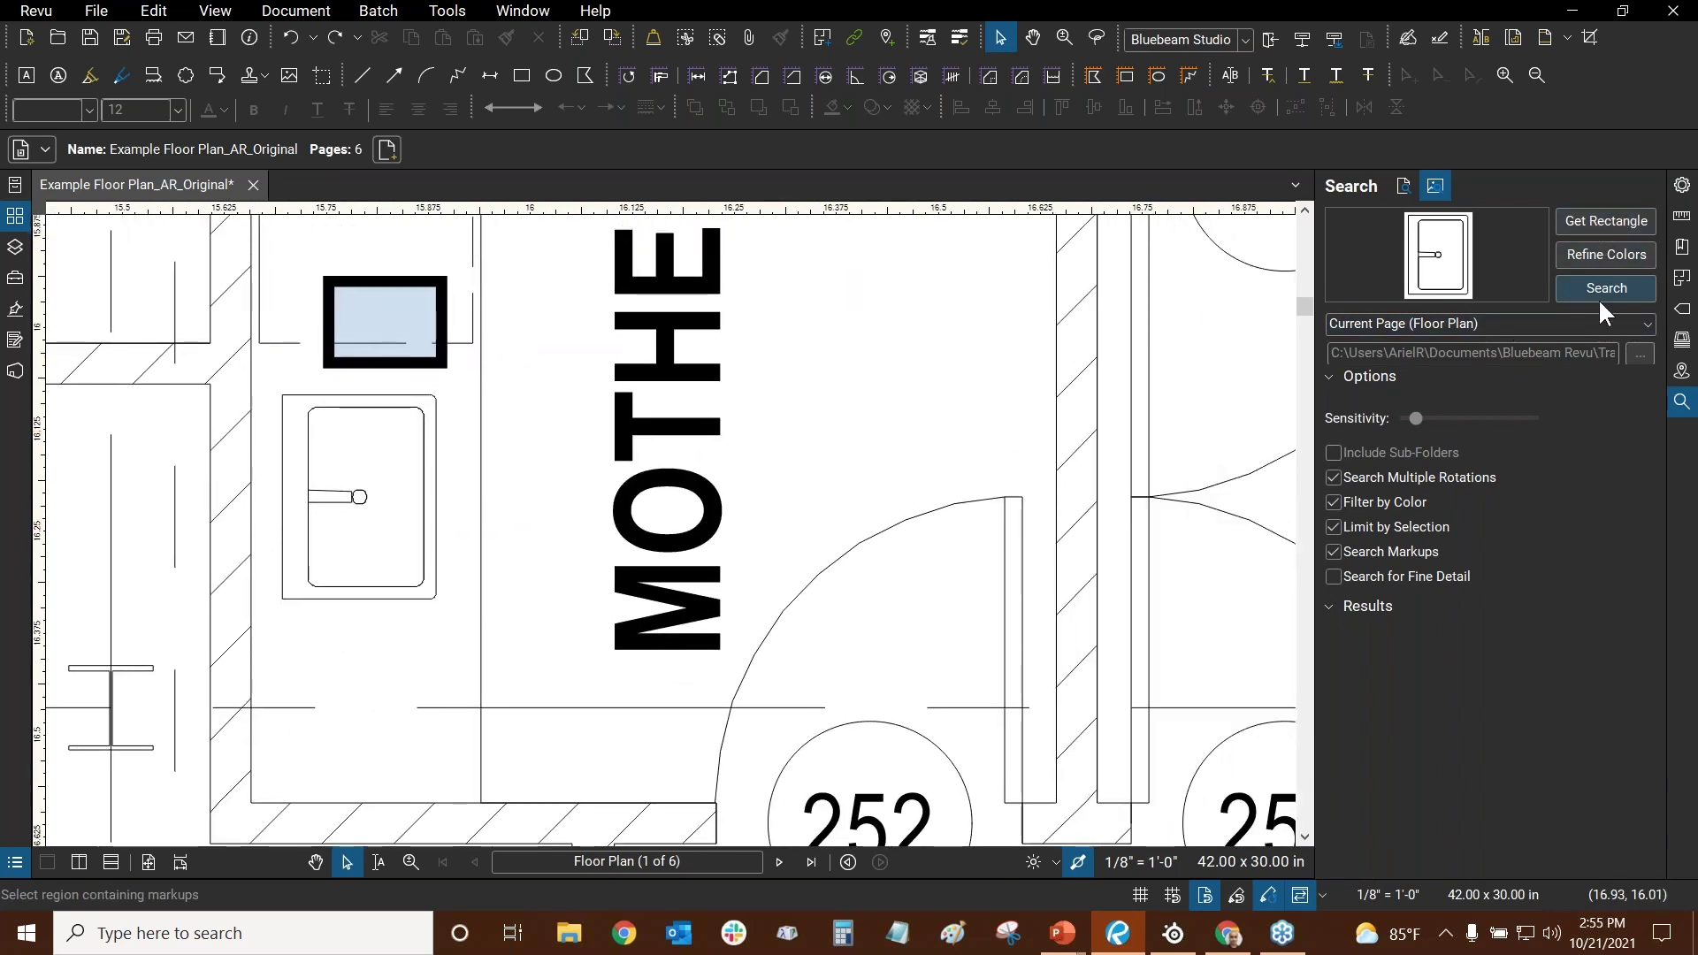
click(1573, 283)
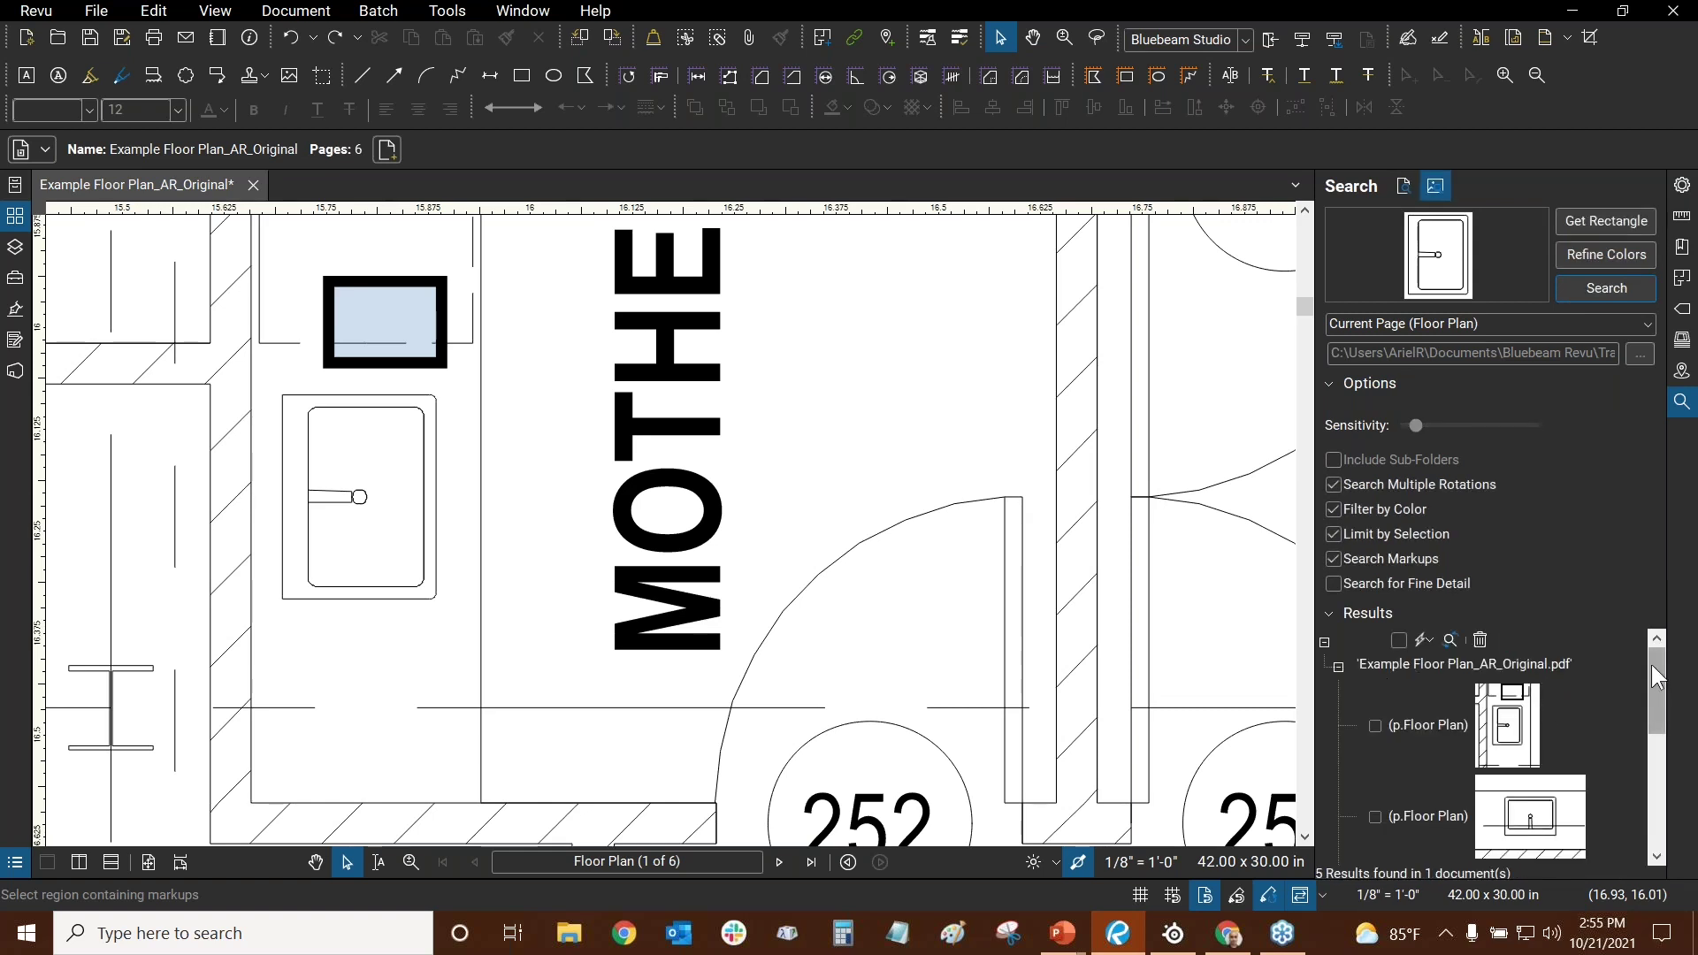
- Check all five sink results and fit the whole floor plan sheet in view
drag(1652, 666, 1652, 641)
scroll(1647, 784, down, 1)
scroll(1652, 633, up, 1)
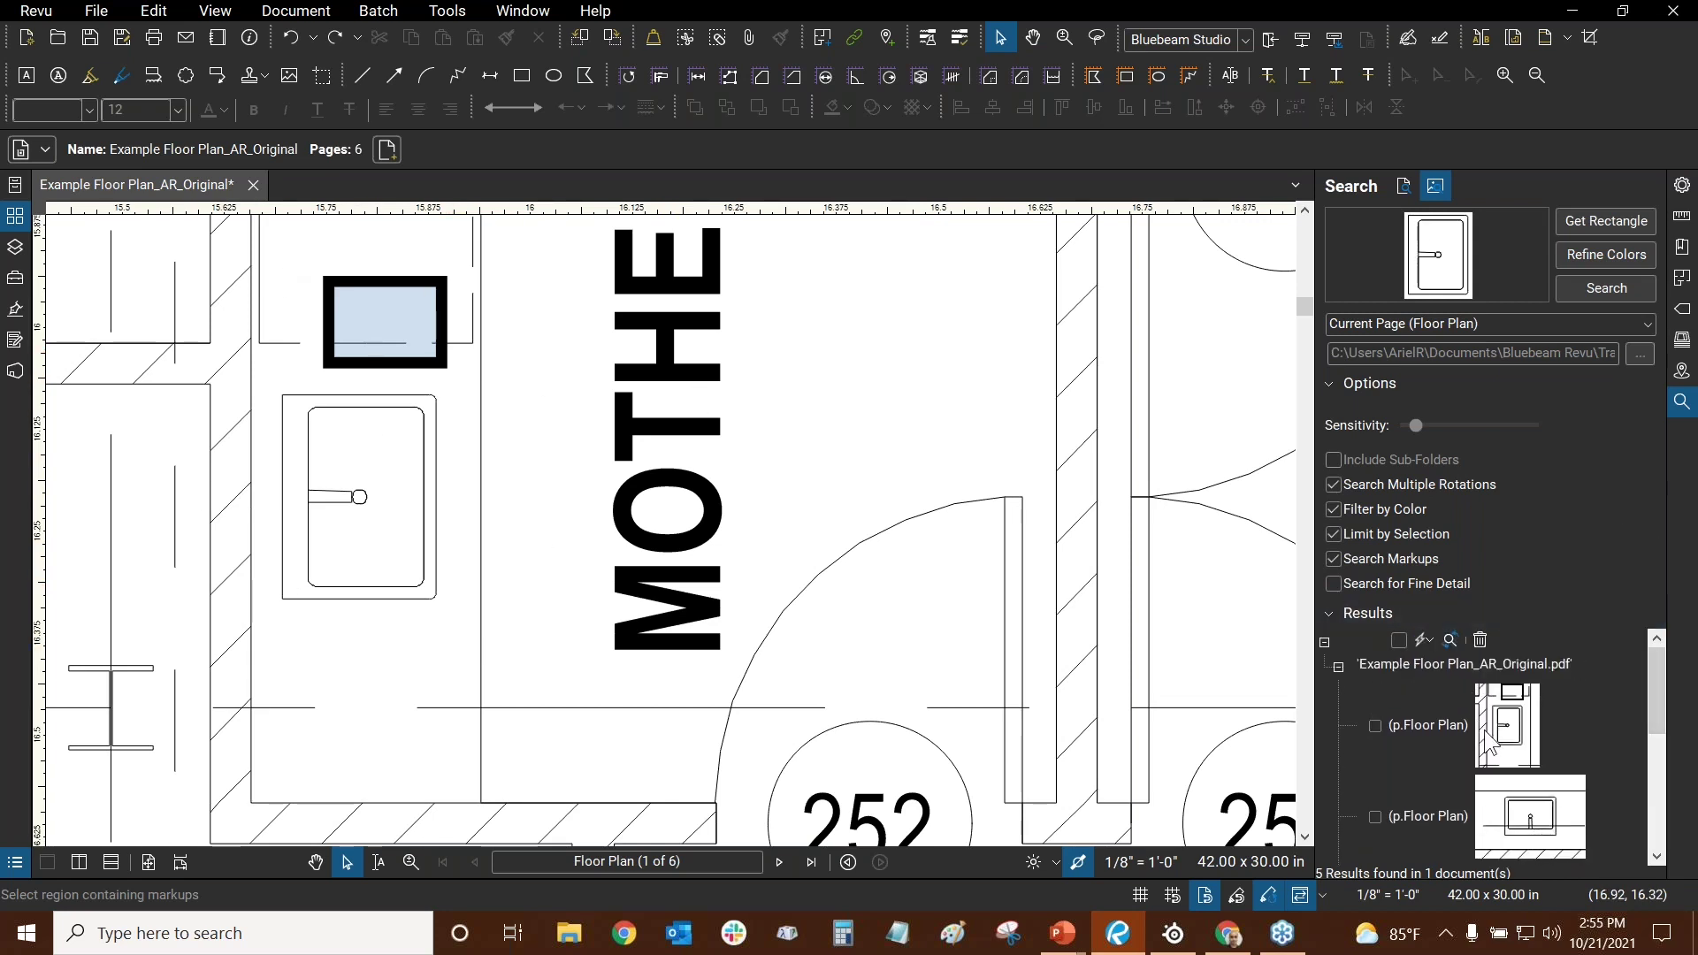
click(1398, 639)
click(1426, 639)
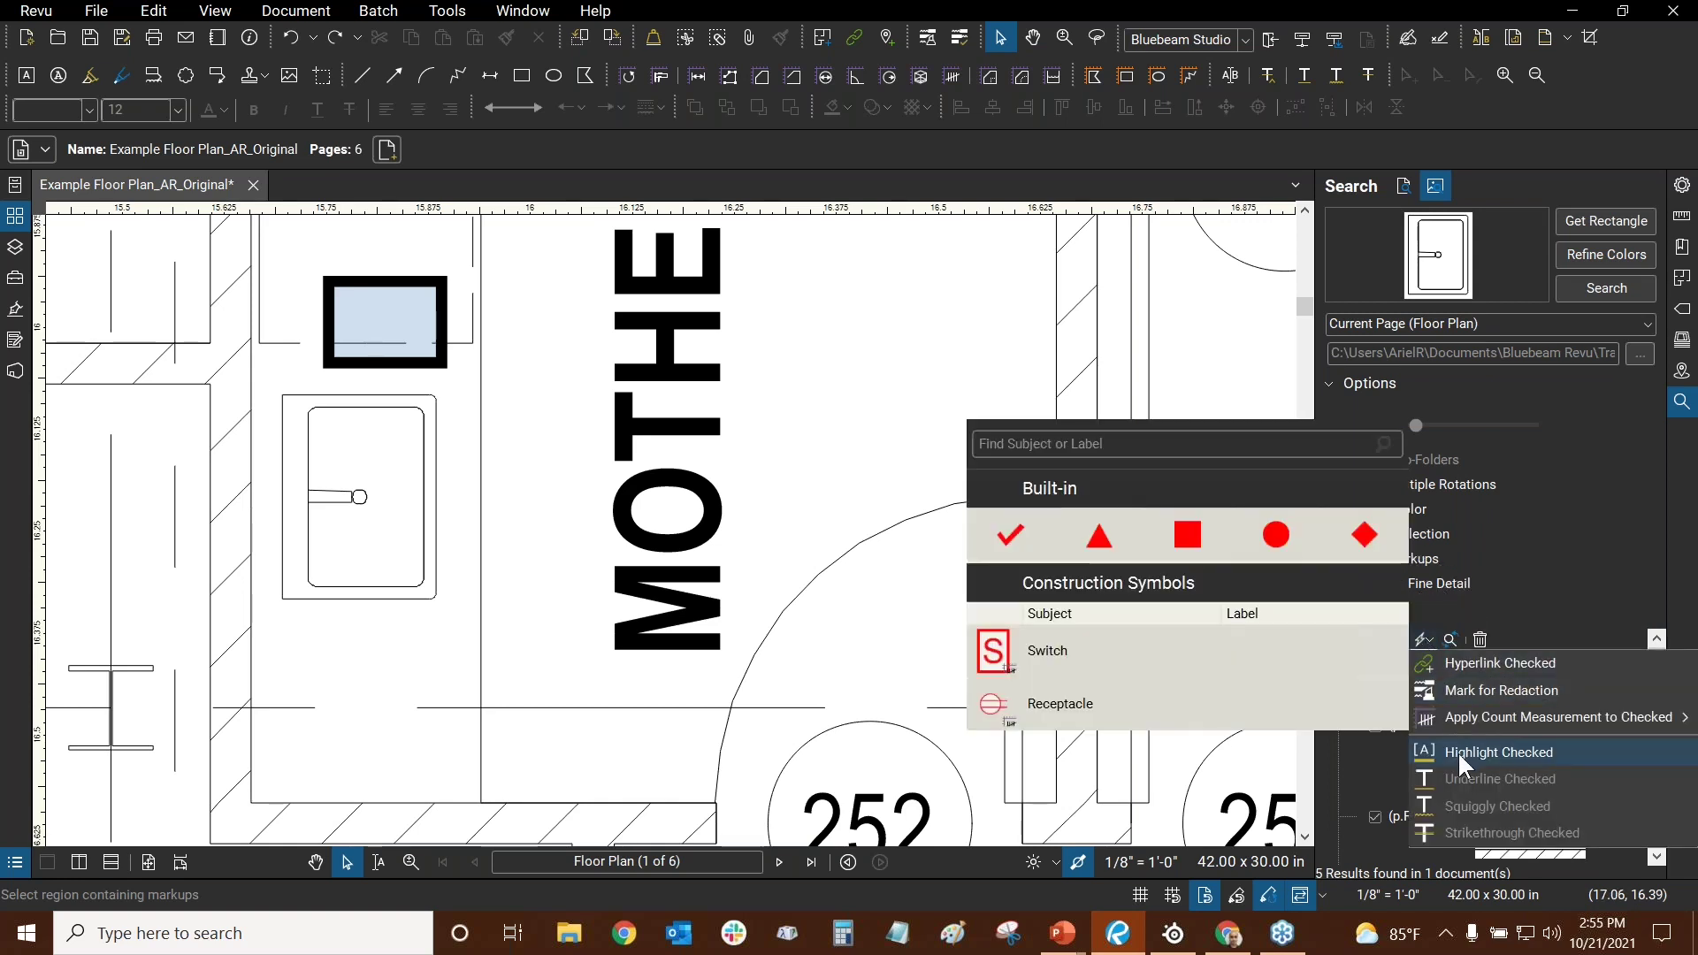
mouse_move(1431, 720)
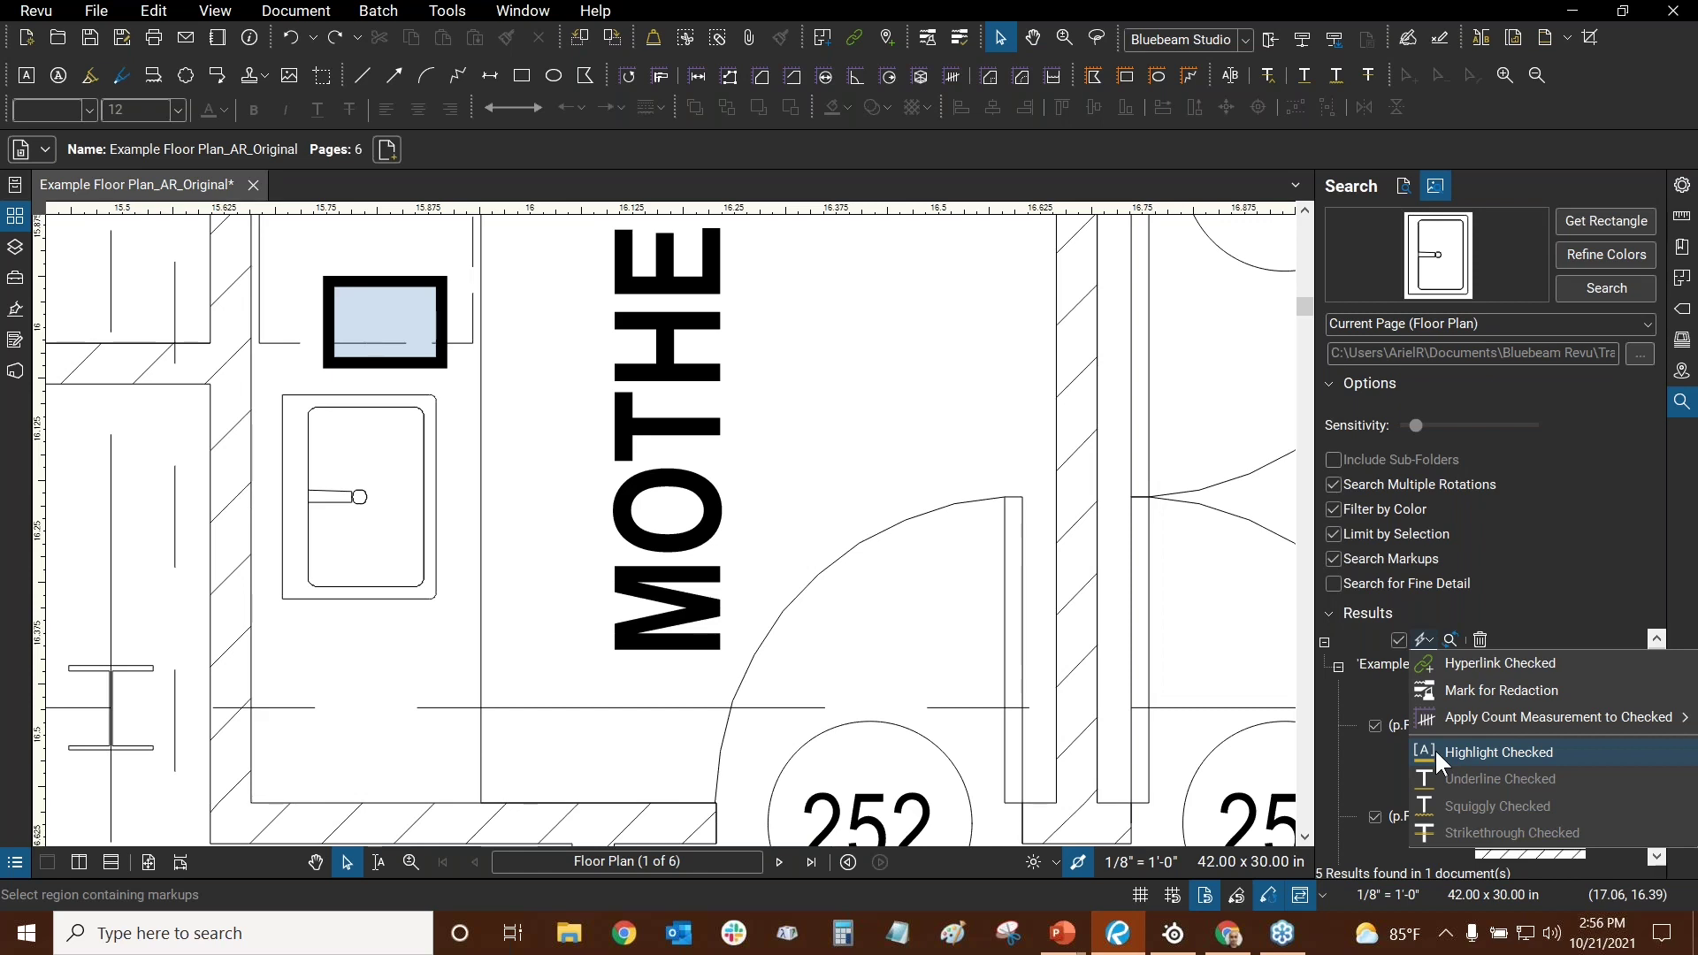
click(942, 401)
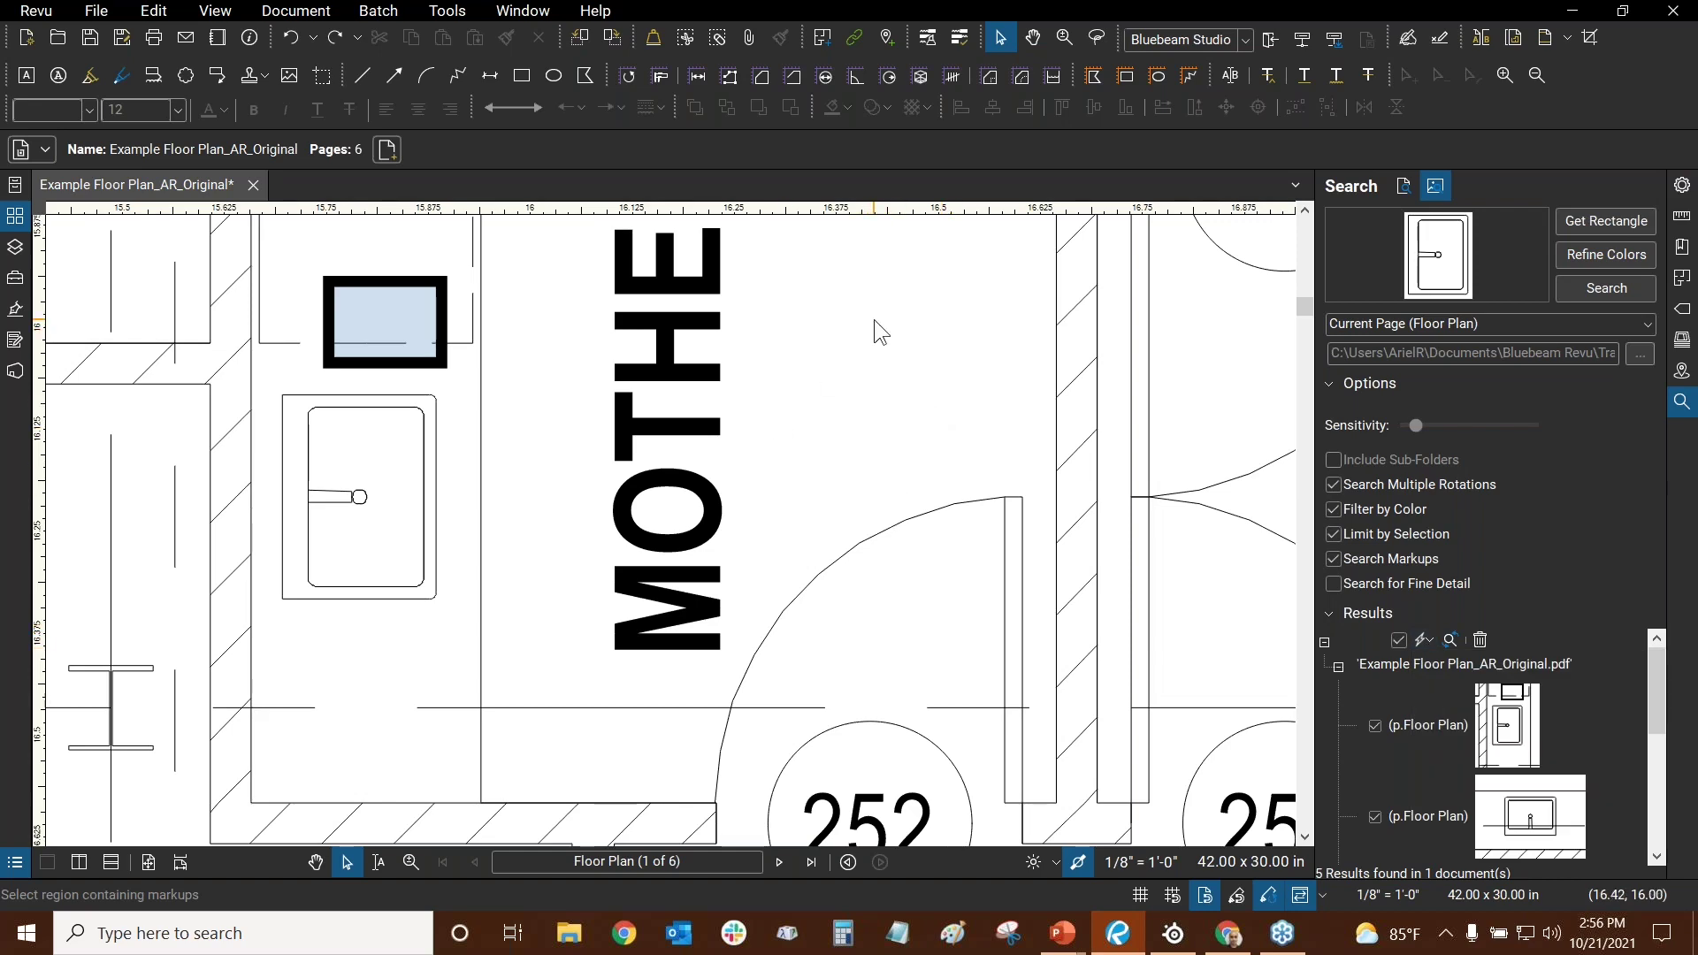
key(ctrl+0)
- Bring up the PowerPoint Questions? slide, then return to Bluebeam Revu
key(alt+Tab)
click(894, 302)
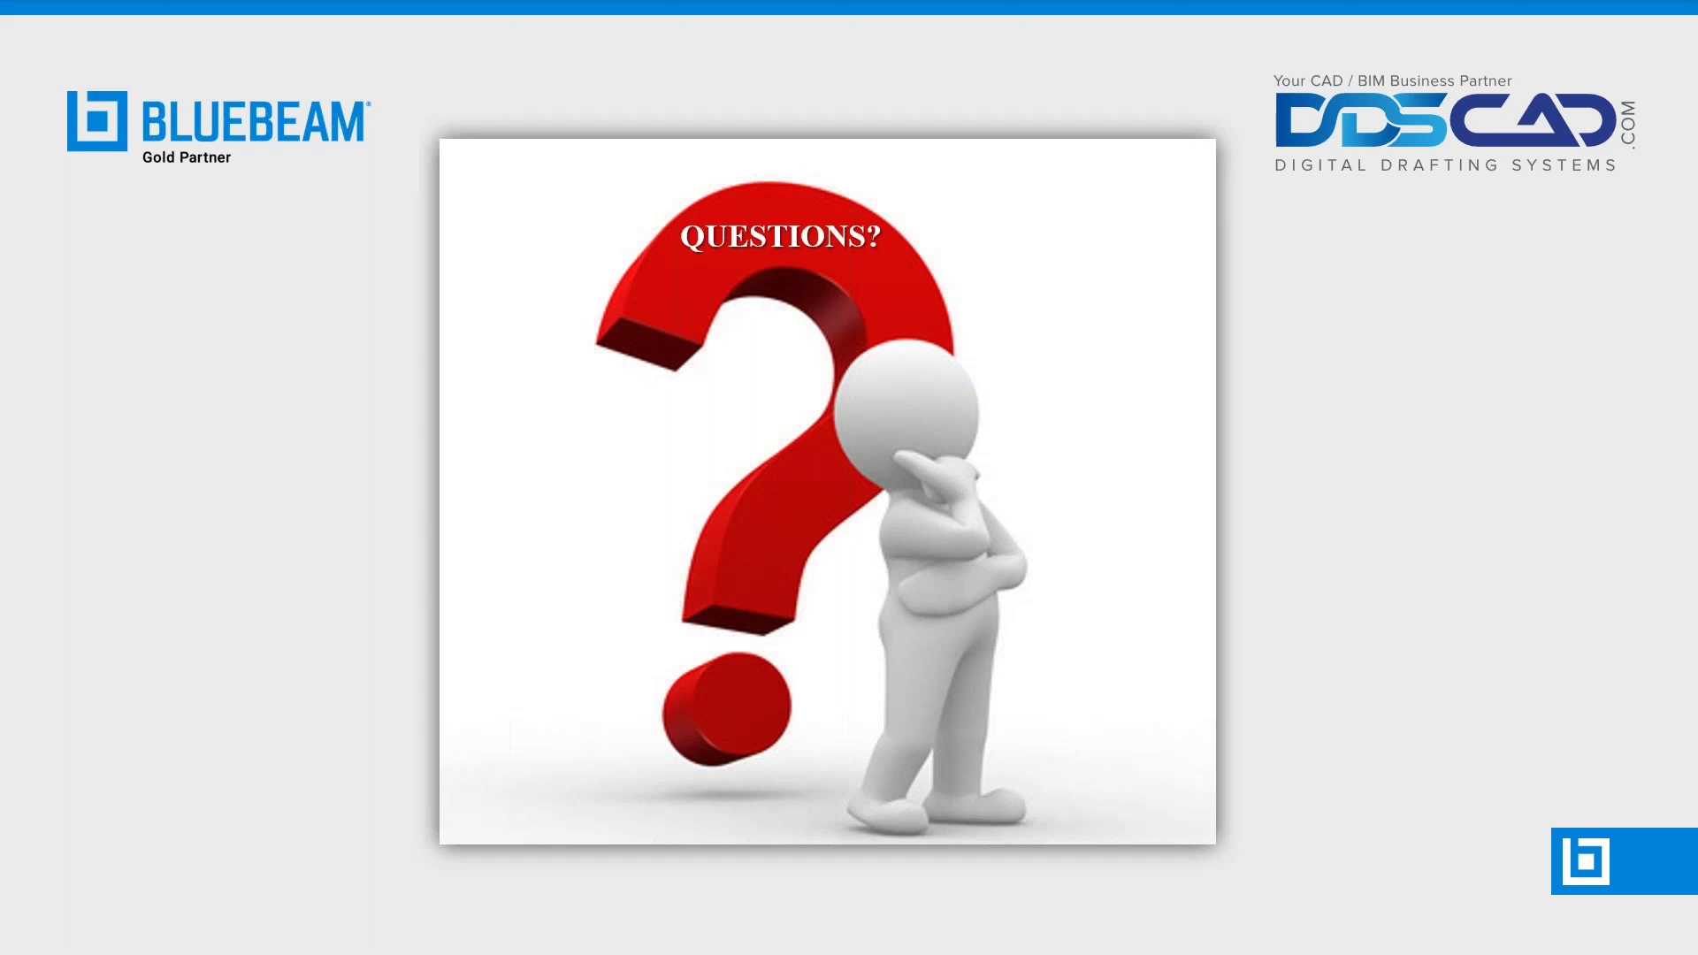
key(alt+Tab)
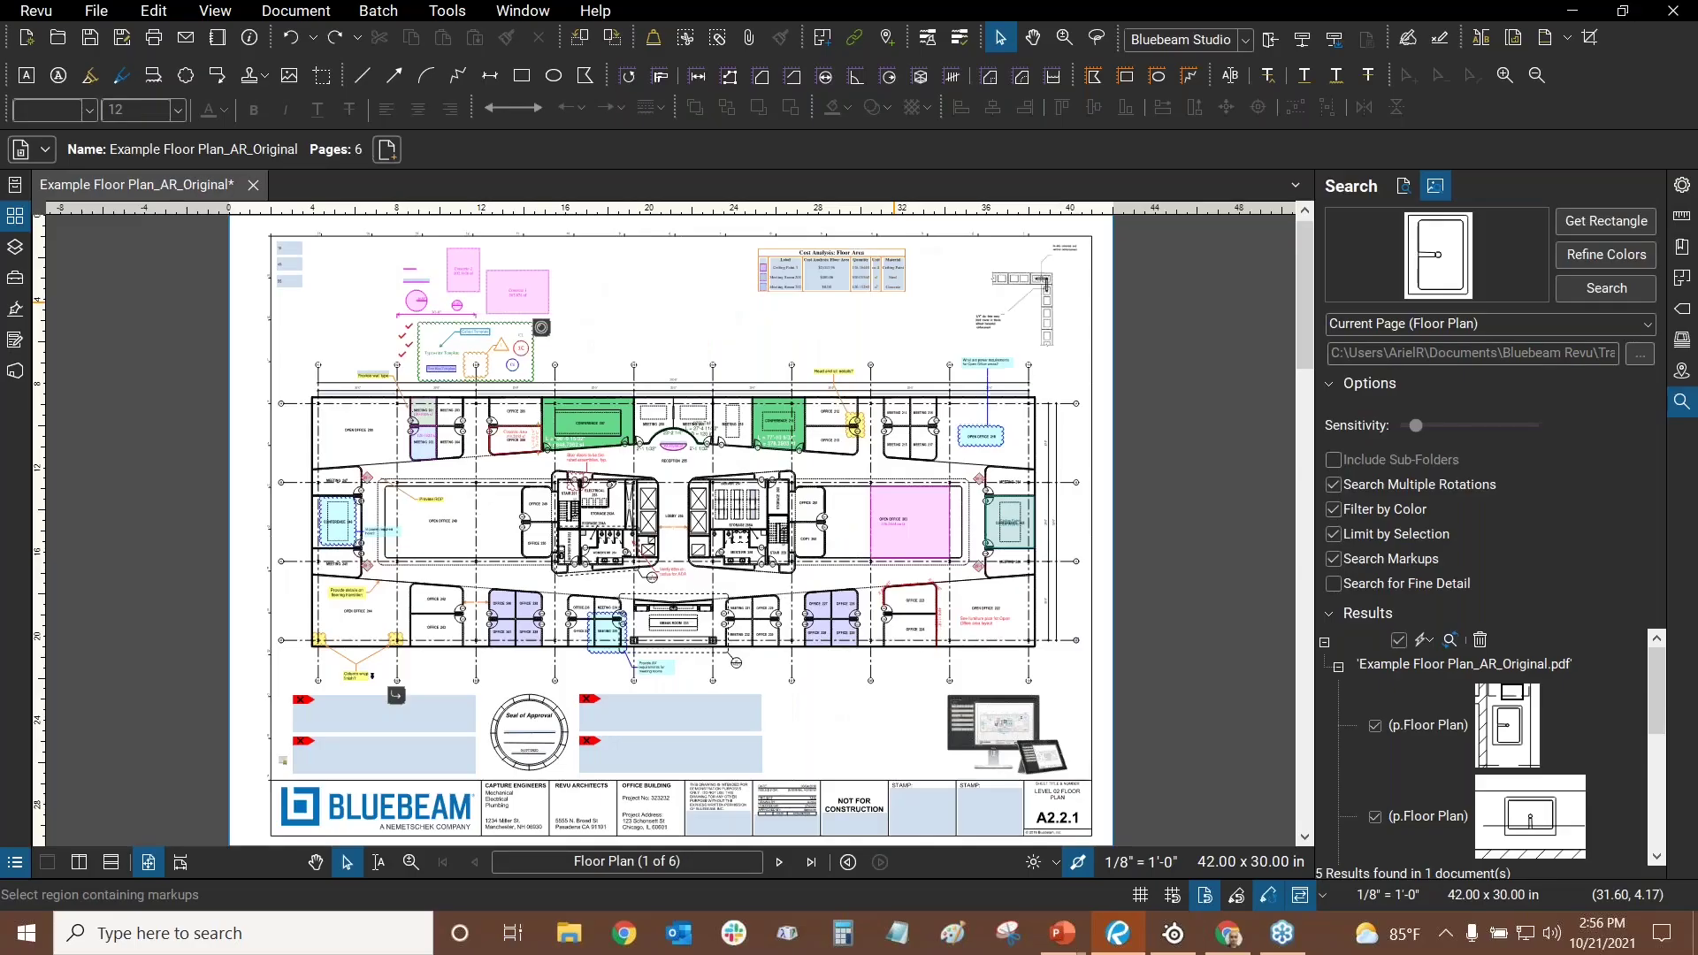
- Open the Studio panel and submit the user's Bluebeam ID email in the Sign in to Studio form
click(1683, 414)
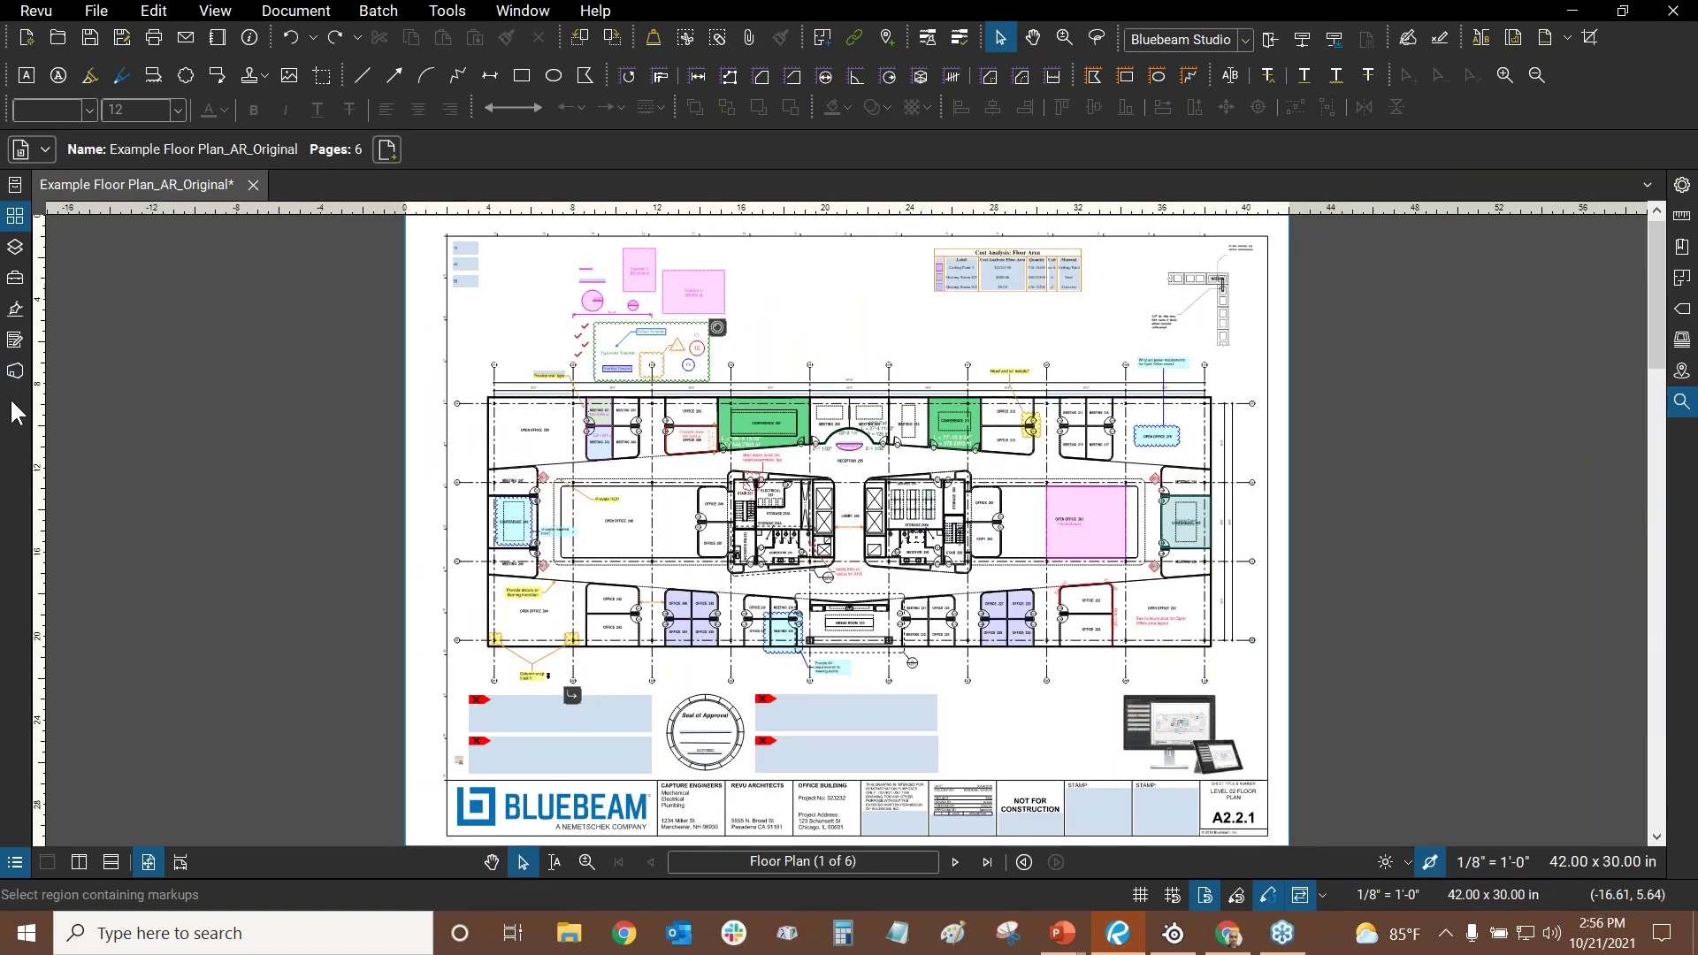
click(9, 373)
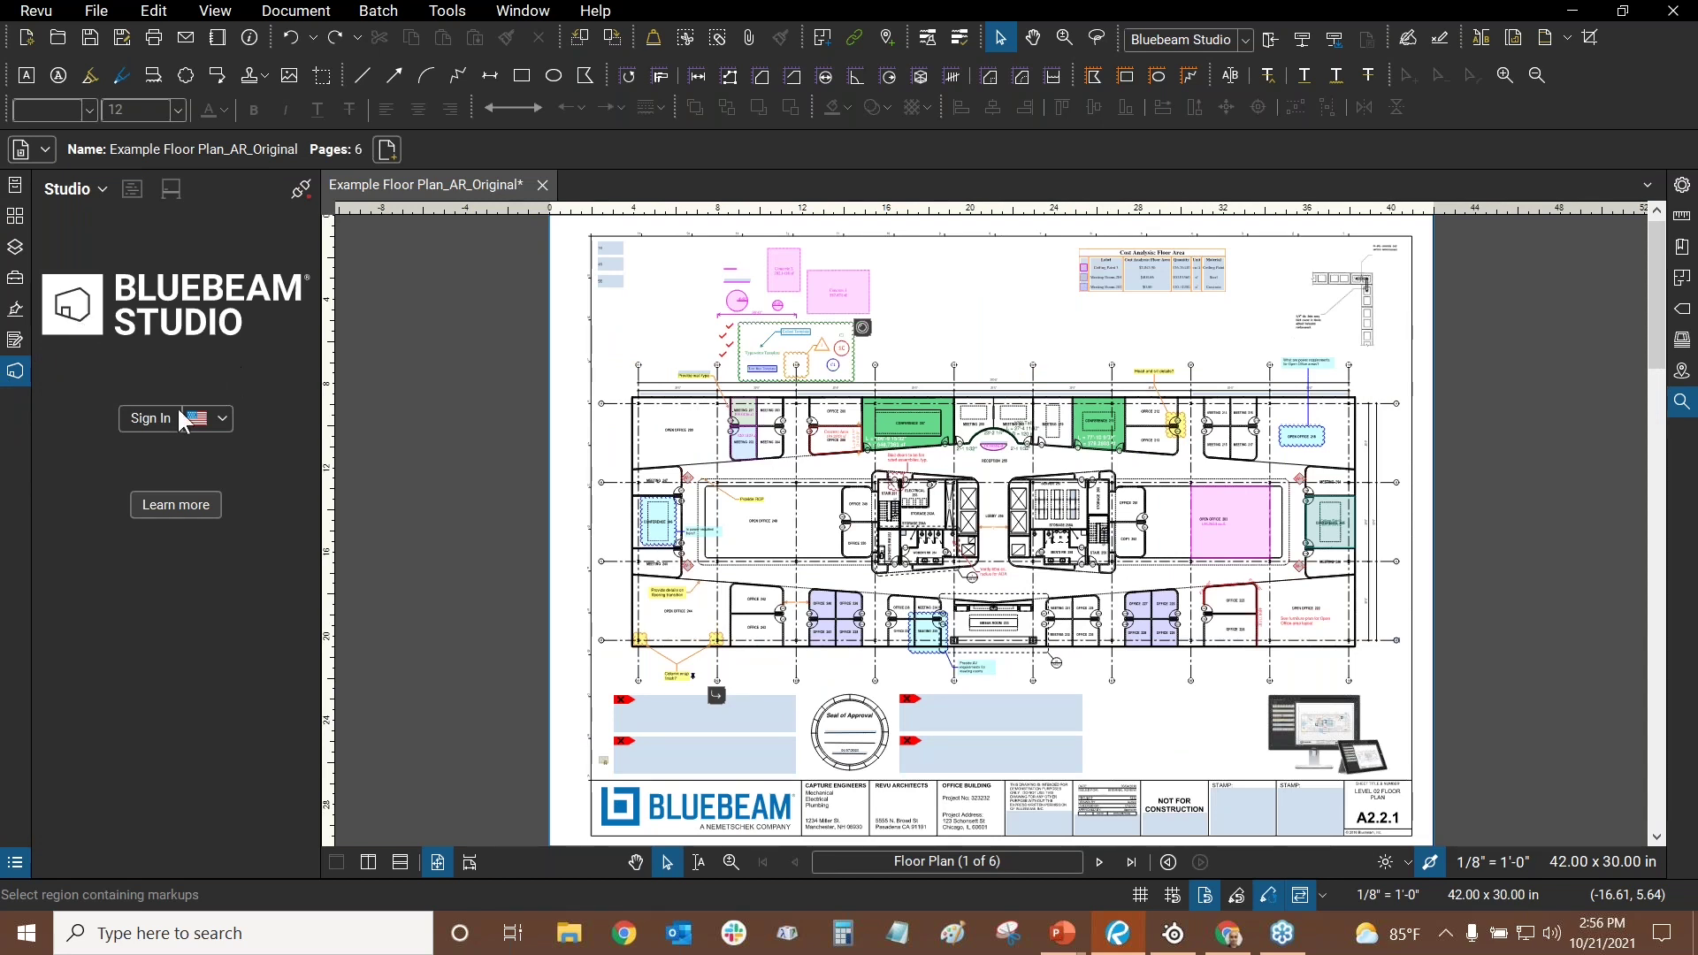
click(144, 421)
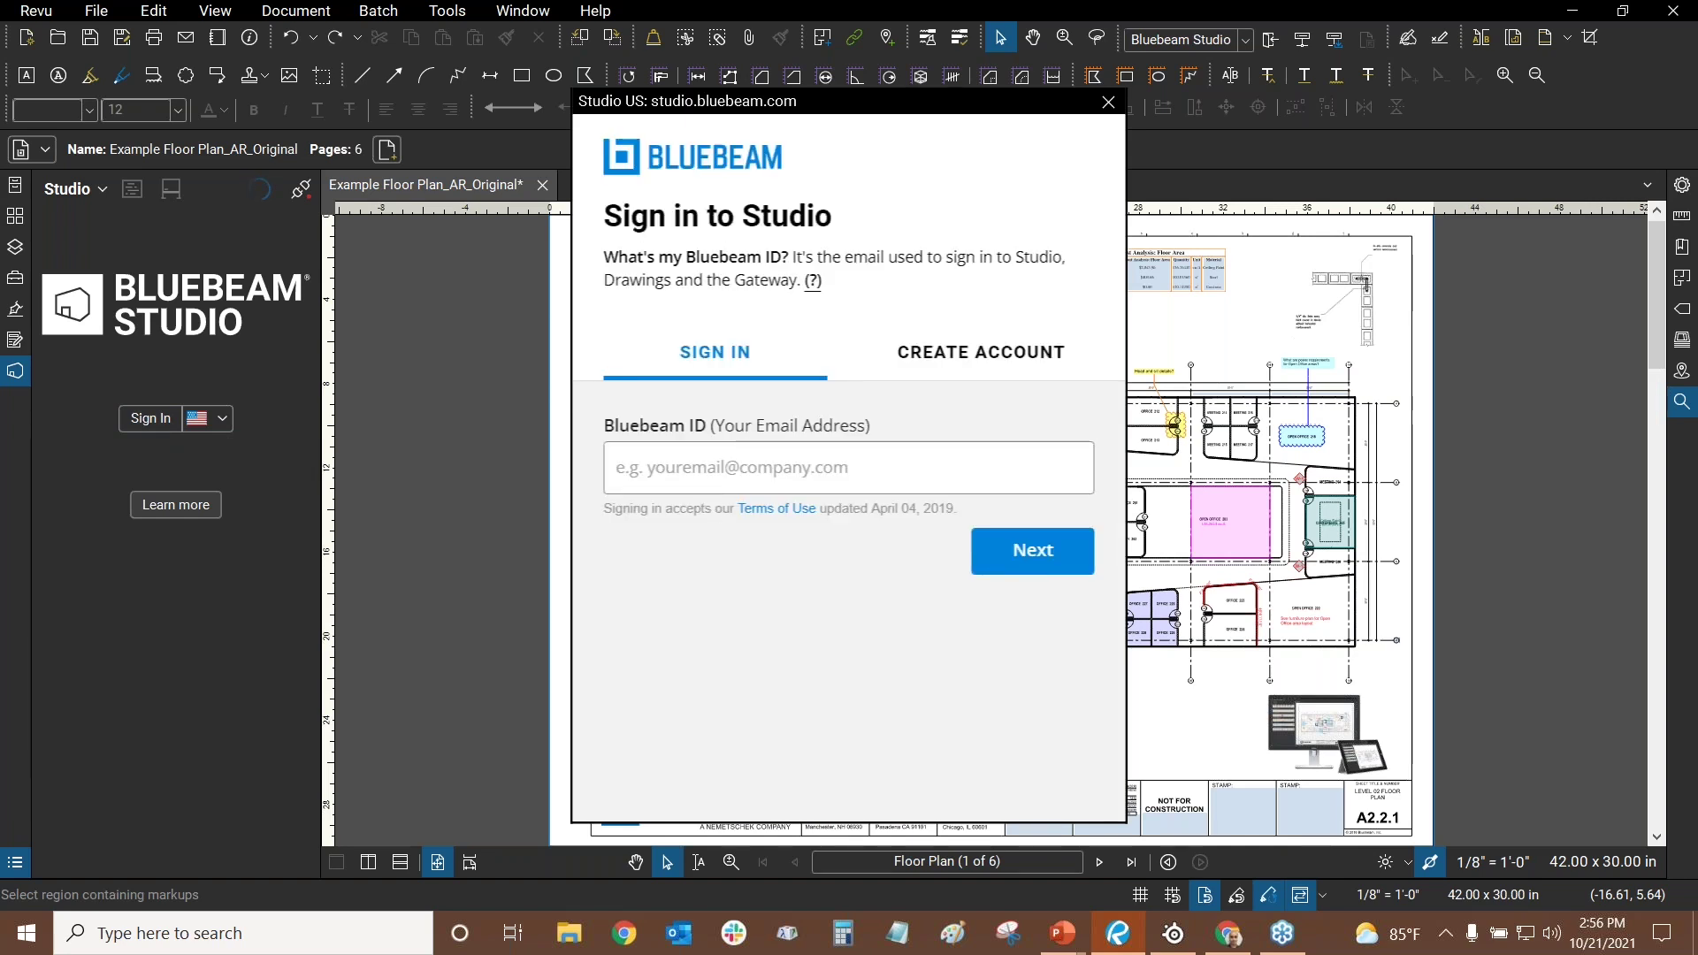
click(705, 482)
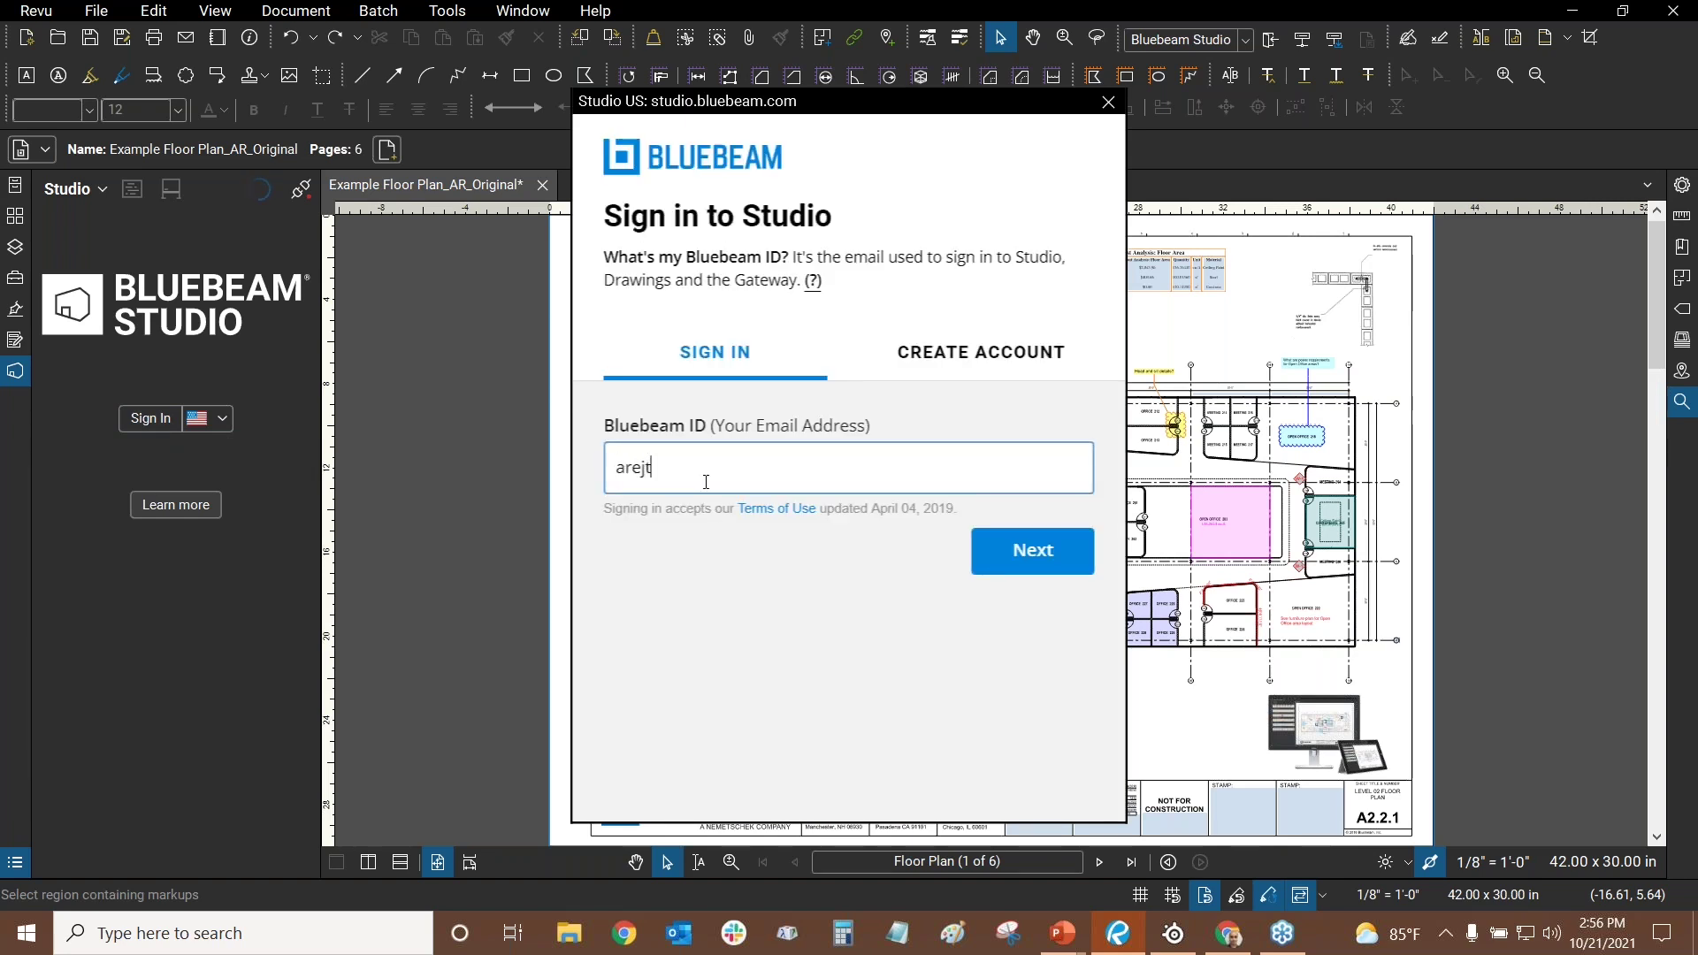
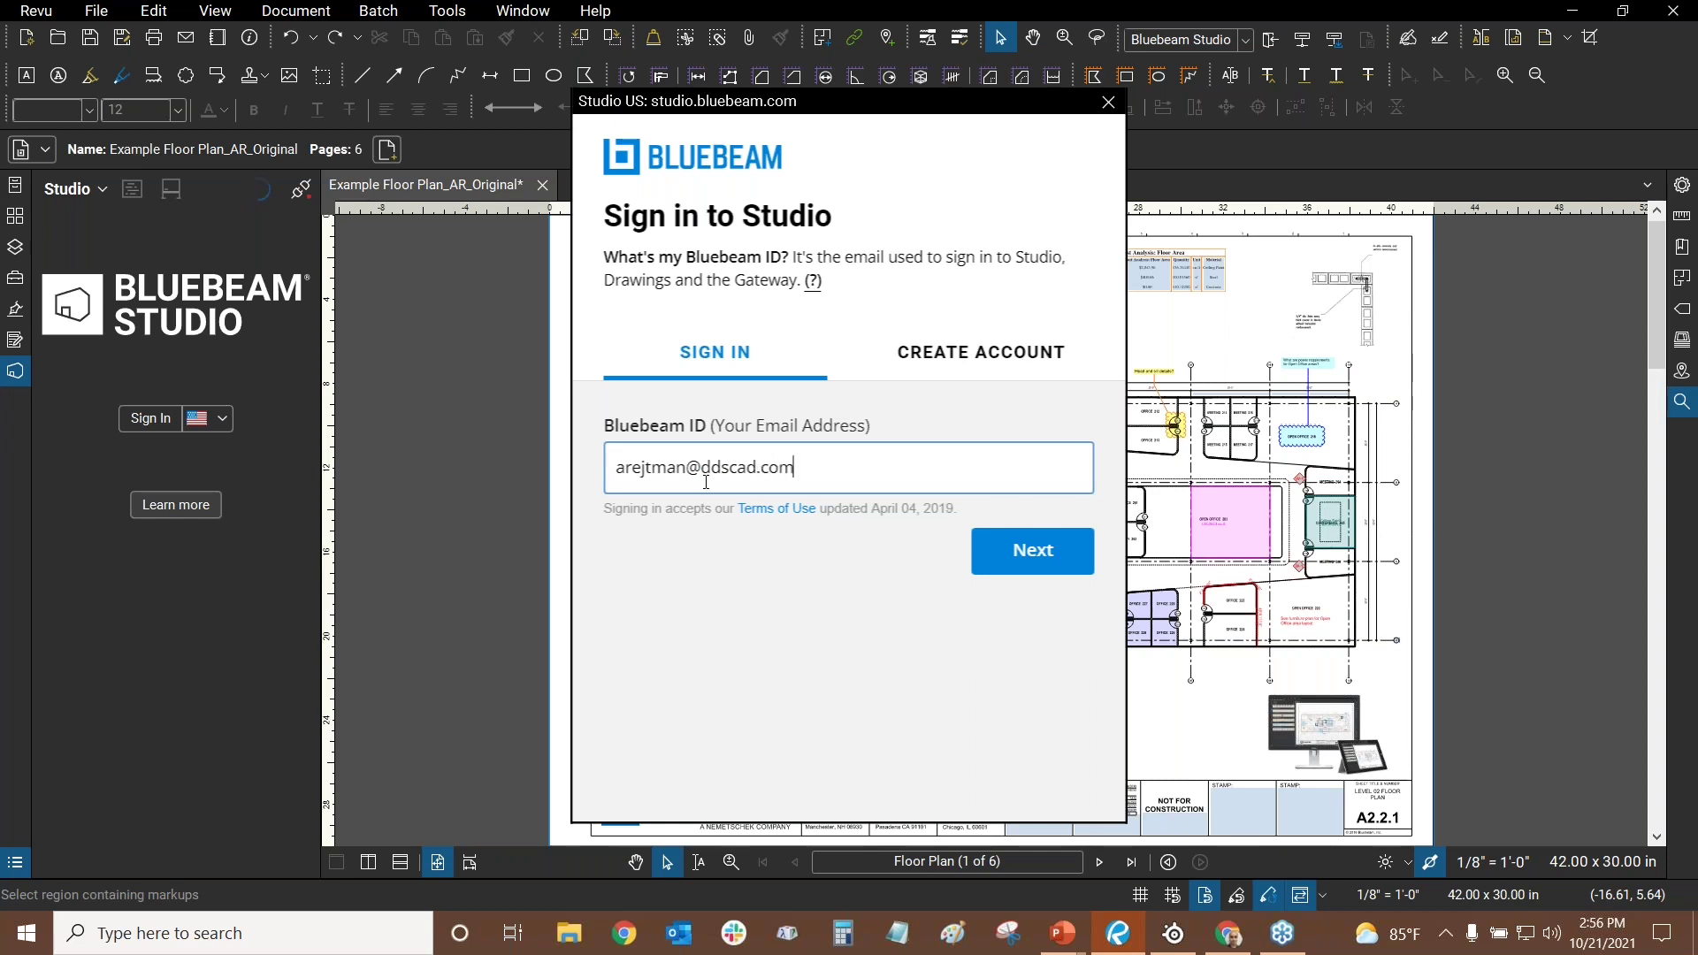
click(1031, 551)
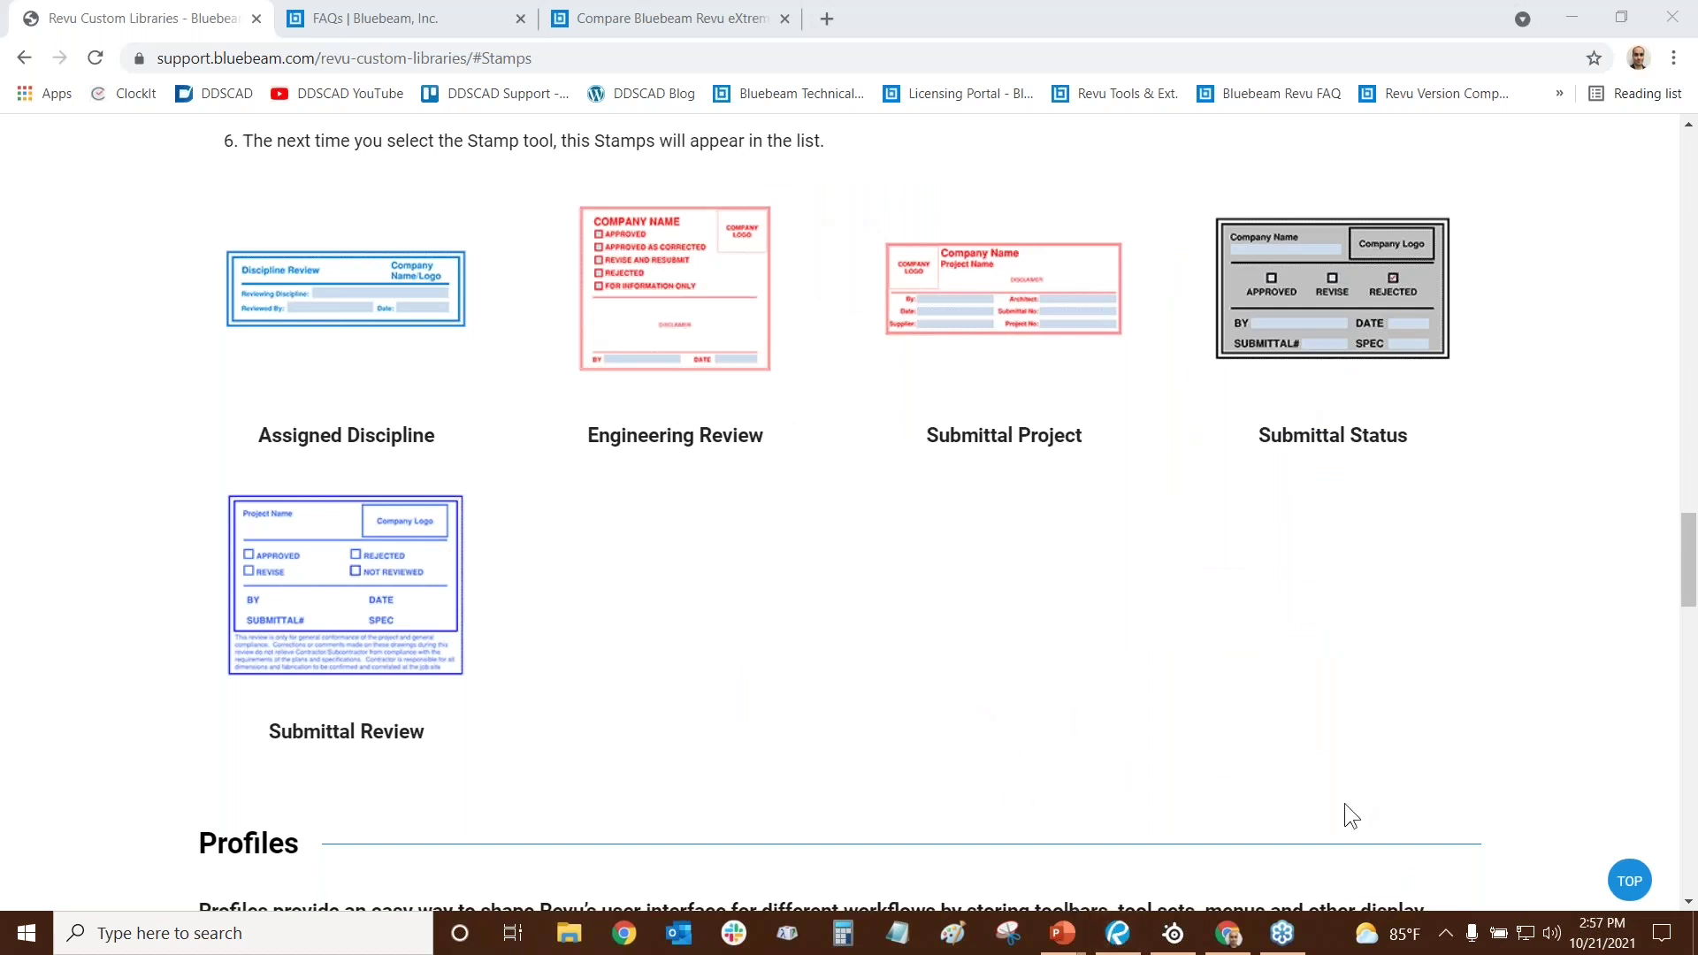
click(1119, 939)
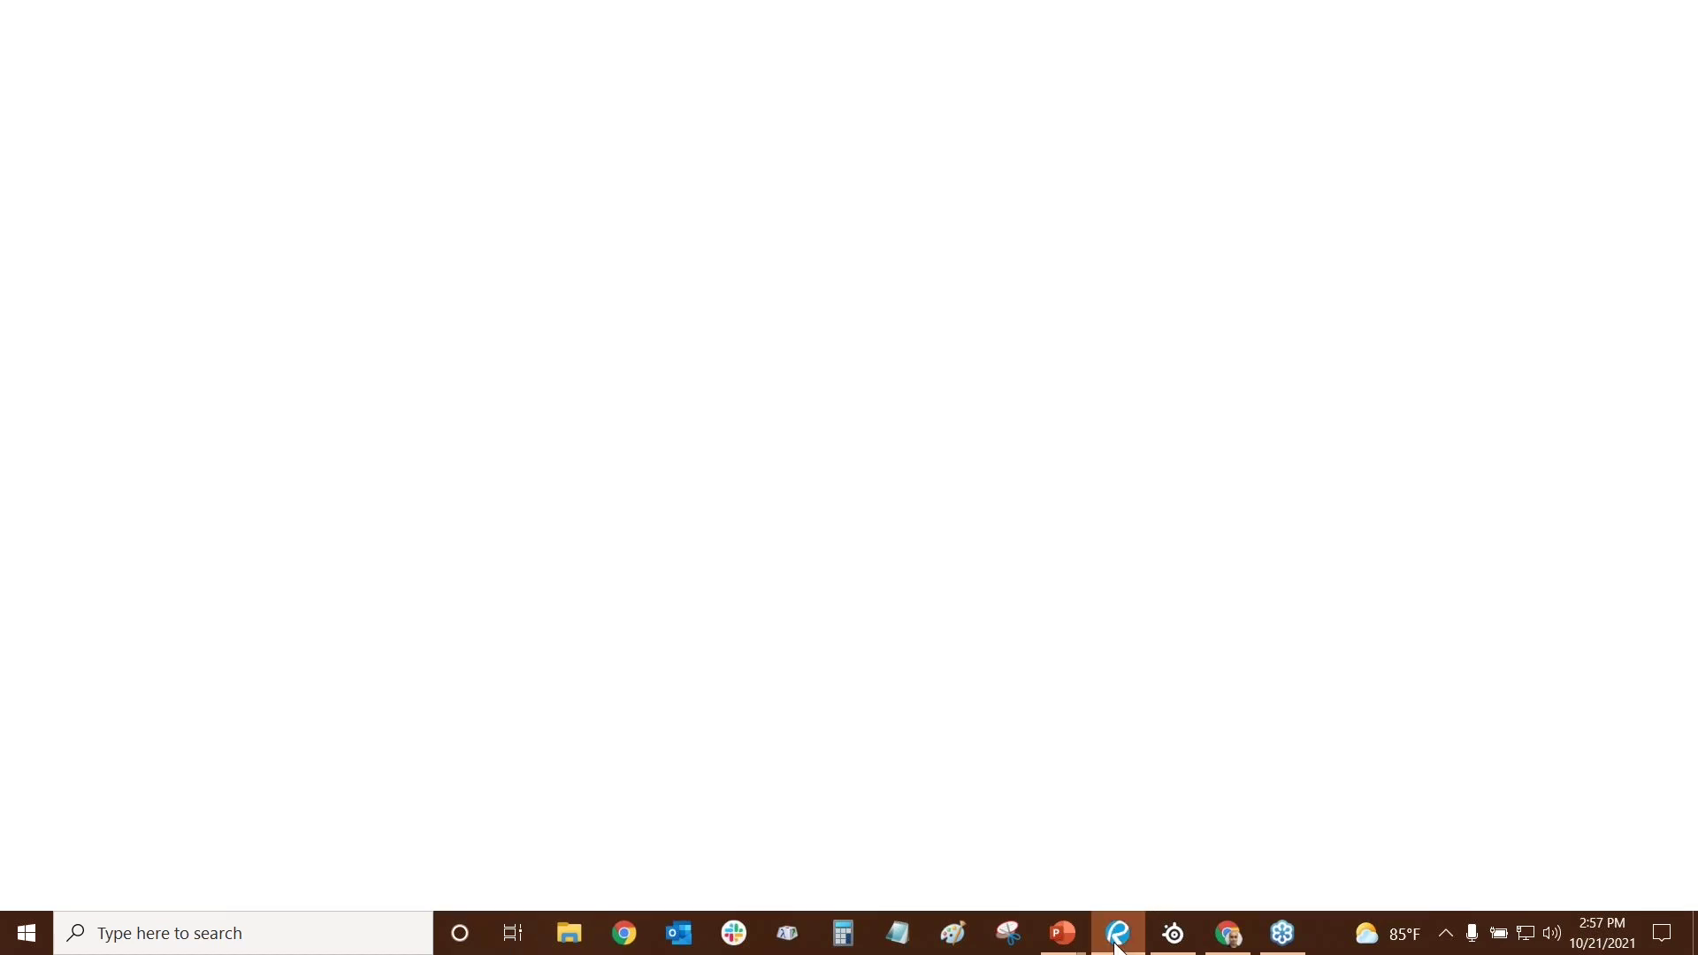